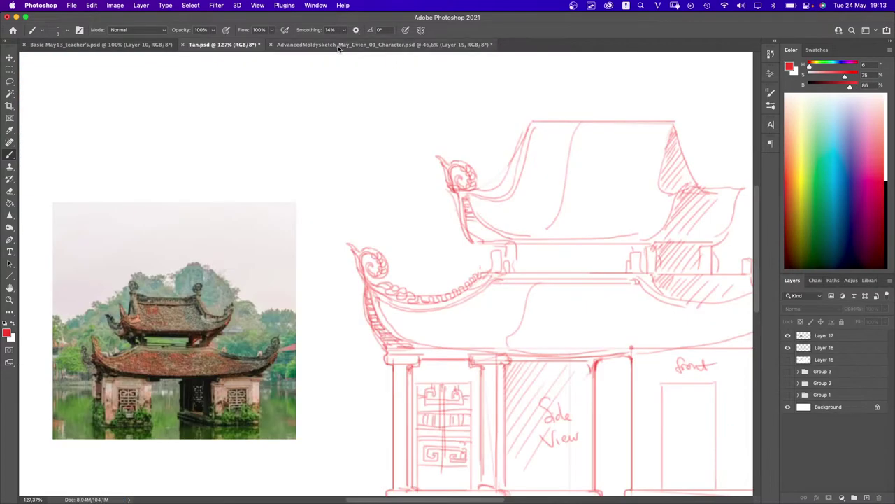
pyautogui.click(274, 46)
pyautogui.click(271, 45)
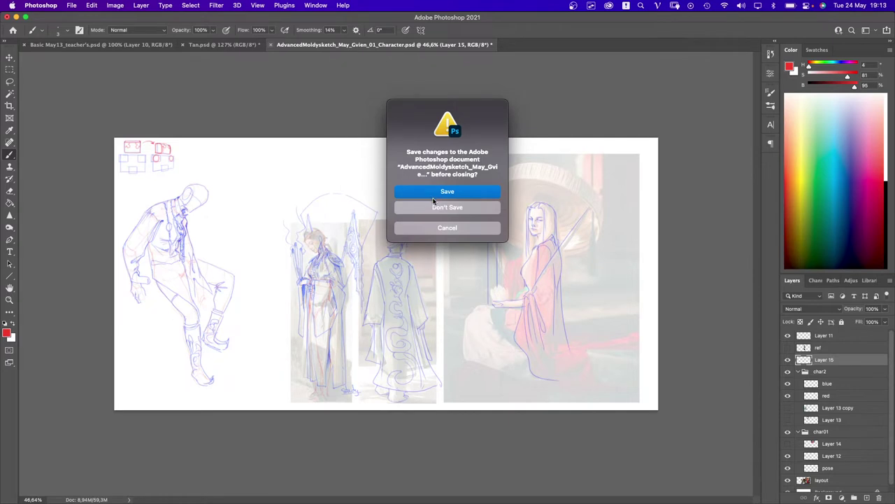
pyautogui.click(427, 229)
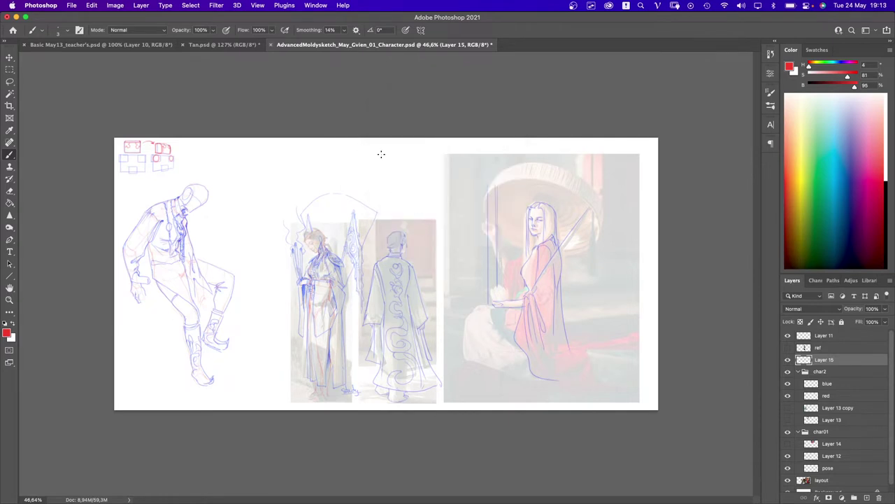
pyautogui.click(271, 45)
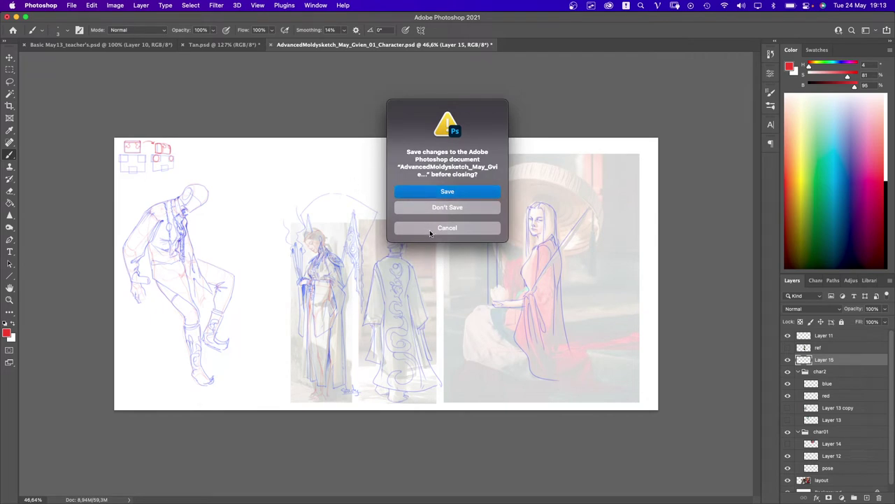
pyautogui.click(432, 228)
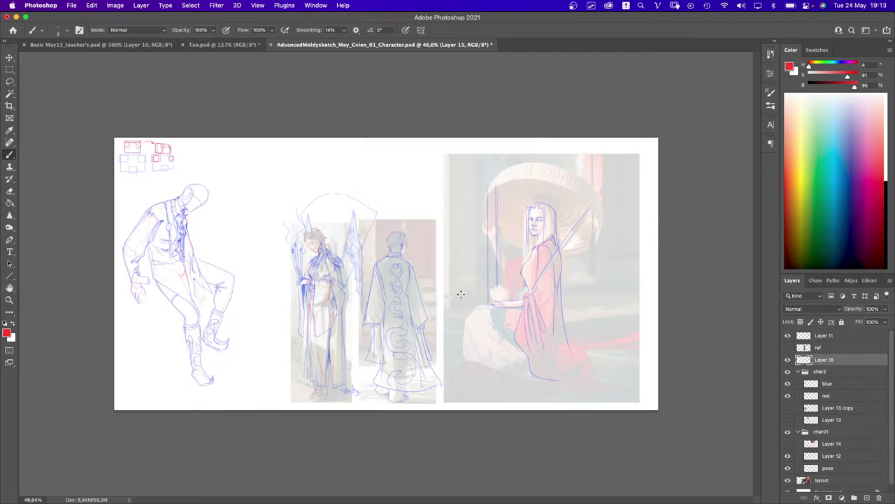
# - Hide the layout layer in the character document and look over the line sketches without the reference photos
pyautogui.scroll(5, 482, 302)
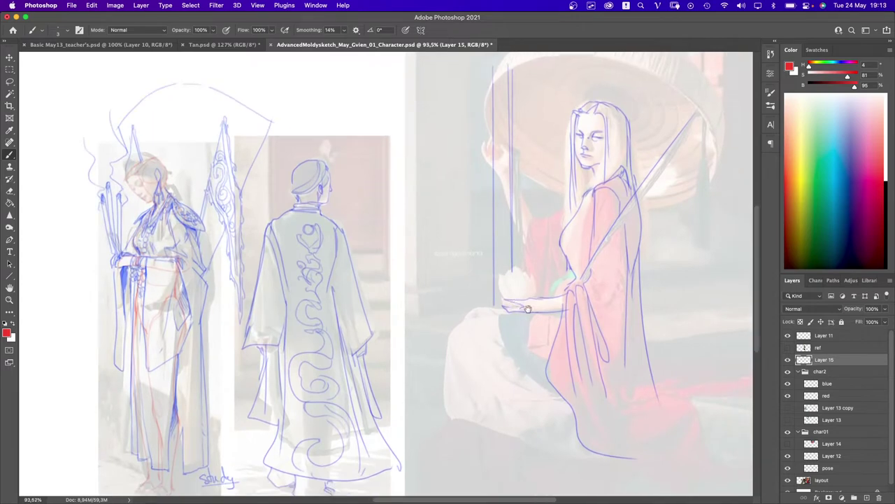
pyautogui.hscroll(-6, 528, 309)
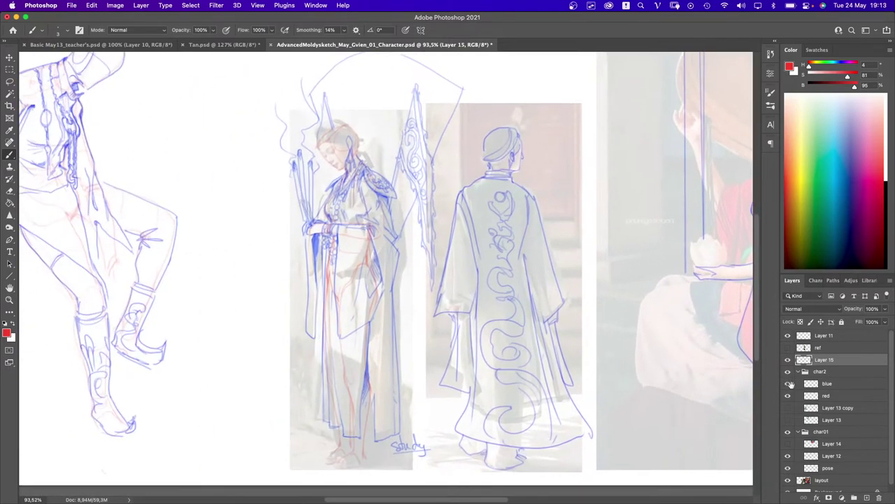
pyautogui.click(787, 480)
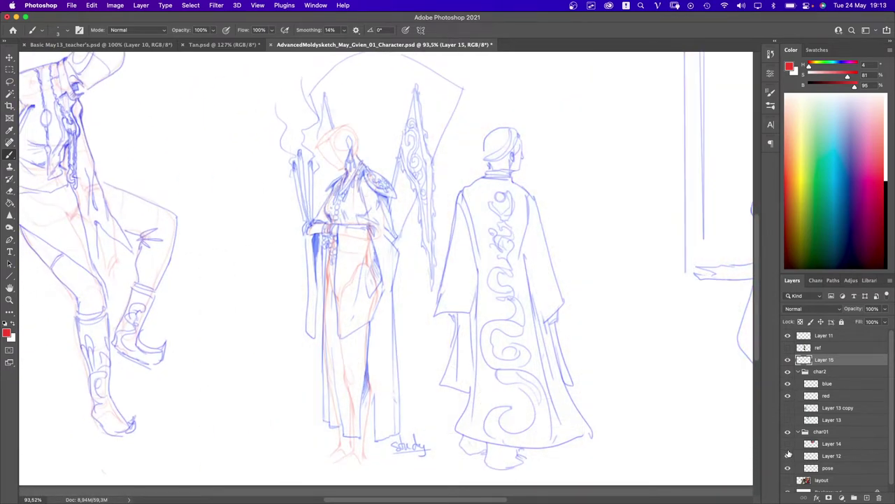
pyautogui.scroll(-3, 500, 306)
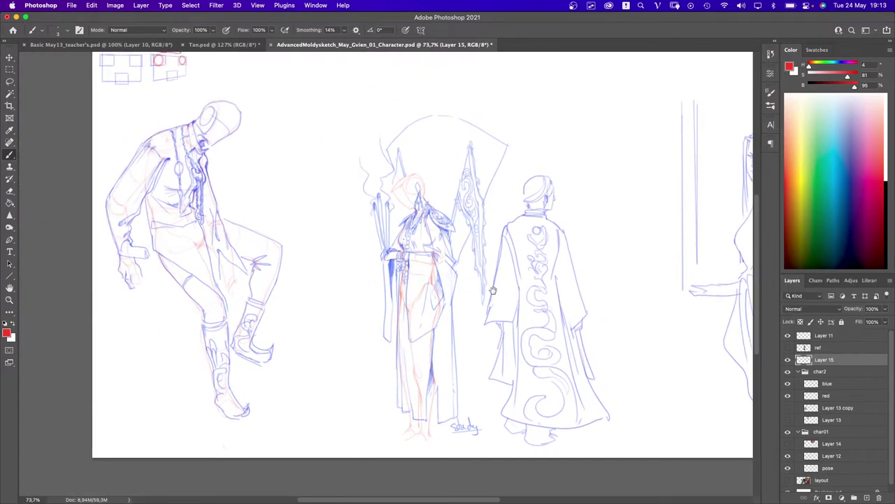
pyautogui.scroll(3, 265, 224)
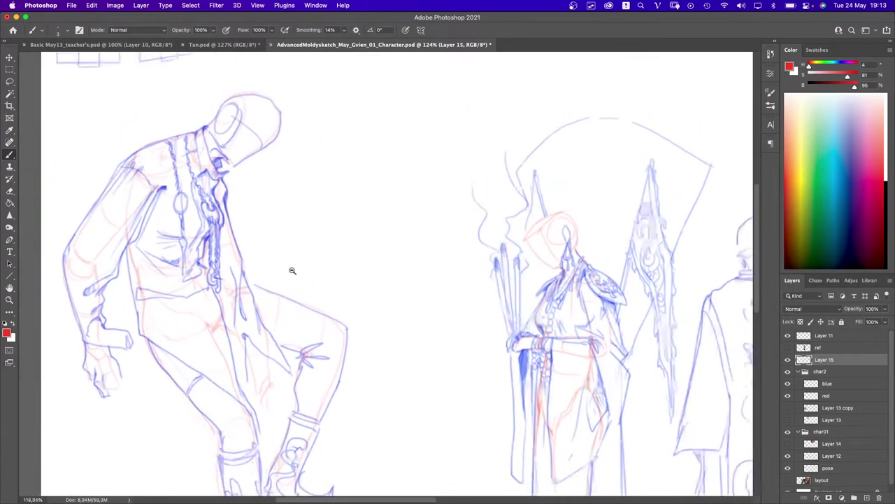
pyautogui.hscroll(10, 353, 265)
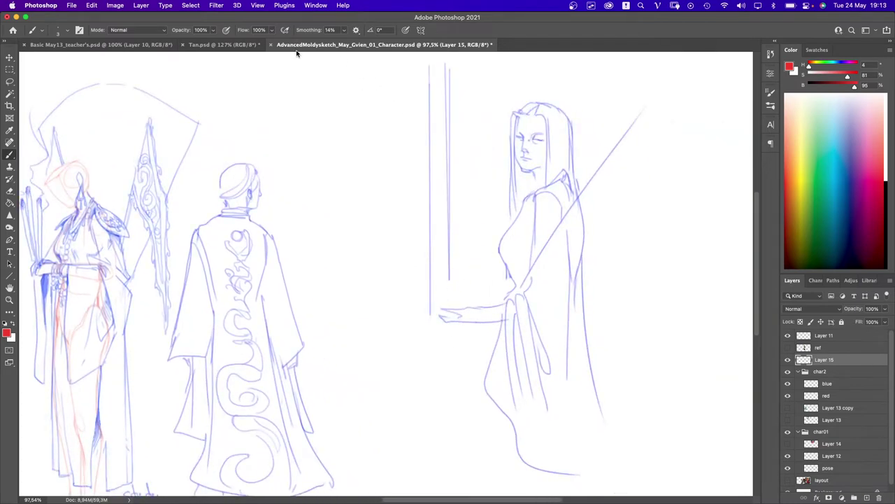
# - Save and close AdvancedMoldysketch_May_Gvien_01_Character.psd and Tan.psd
pyautogui.click(271, 45)
pyautogui.click(415, 191)
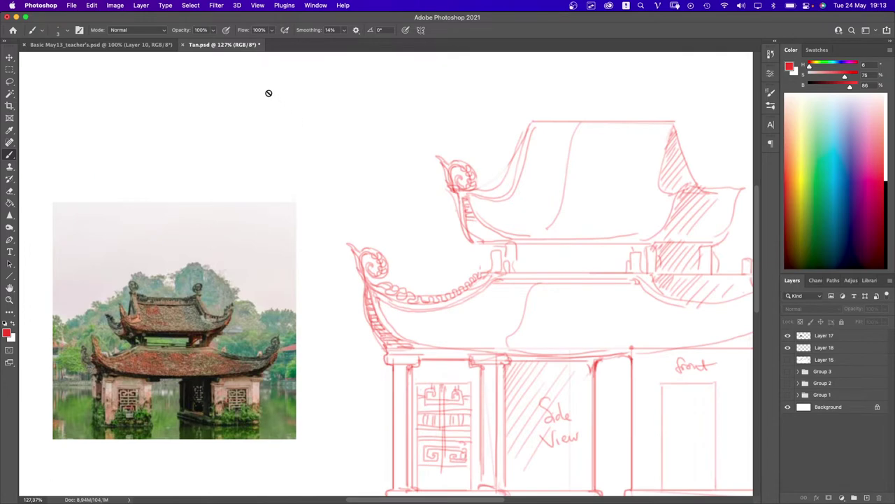
pyautogui.moveTo(331, 141); pyautogui.dragTo(310, 170)
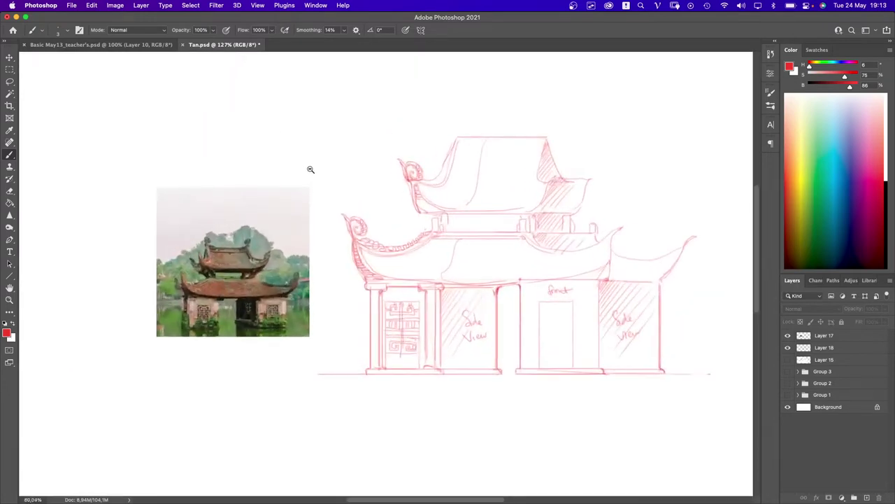
pyautogui.click(182, 44)
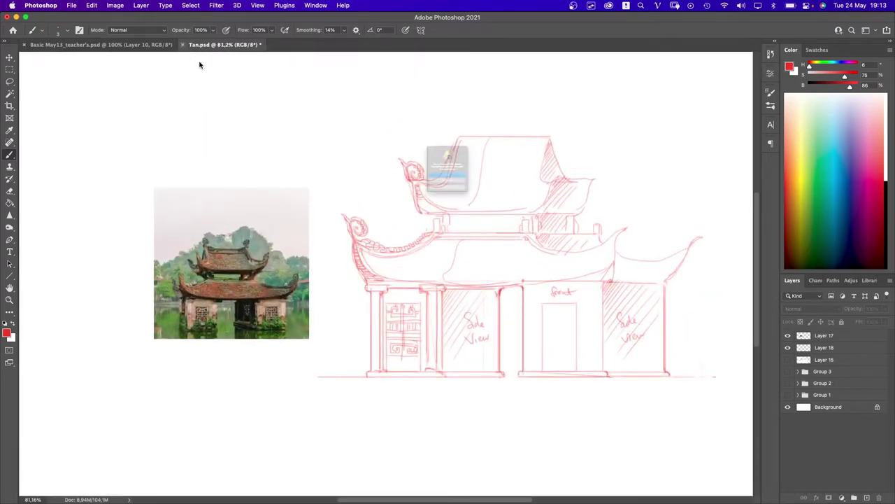
pyautogui.click(439, 188)
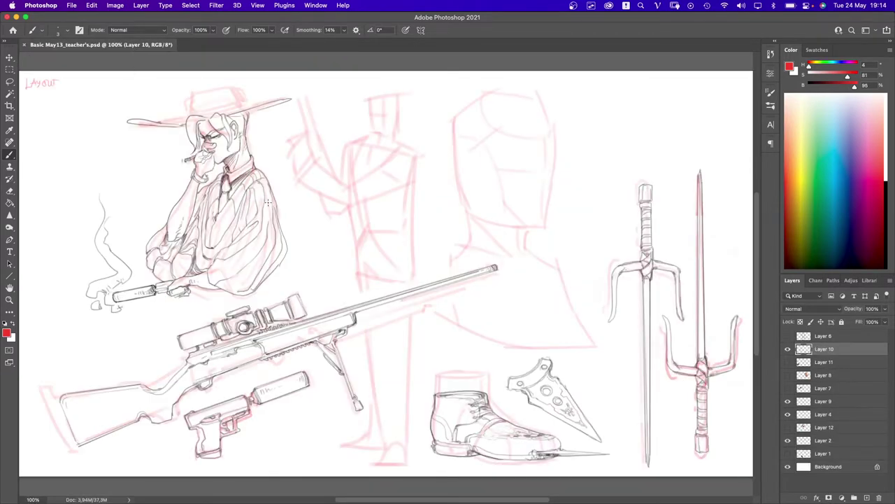
# - Create a new blank document with a wide white canvas
pyautogui.press('super+space')
pyautogui.moveTo(279, 225); pyautogui.dragTo(288, 253)
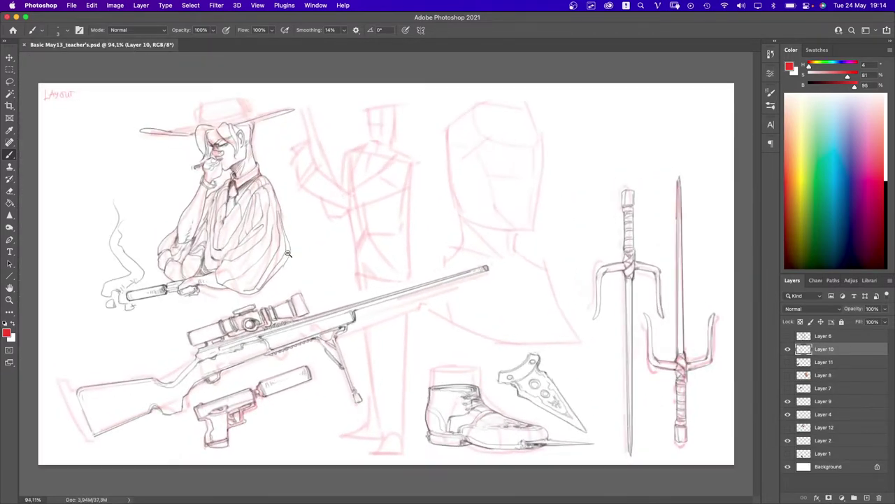
pyautogui.click(41, 6)
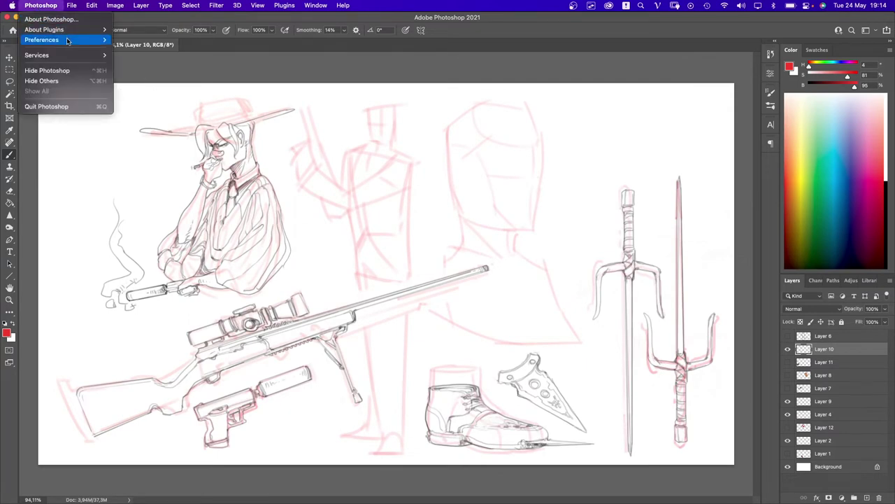
pyautogui.click(75, 18)
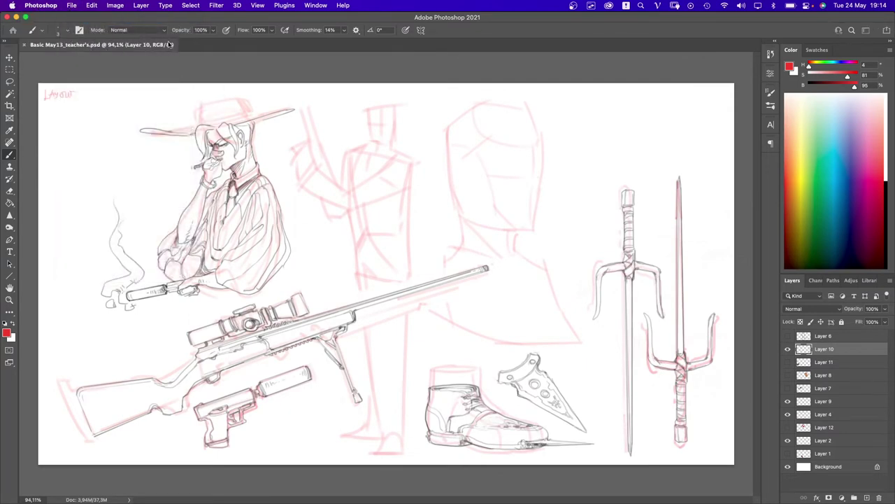
pyautogui.click(546, 352)
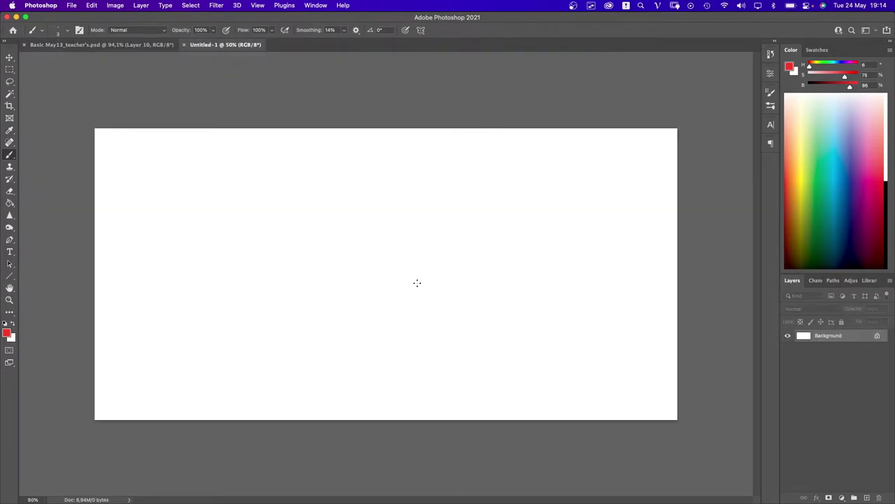
# - Switch to Google Chrome and copy the Facebook image of the character sheet with horns, mask, suit and boots
pyautogui.hotkey('alt', 'Tab')
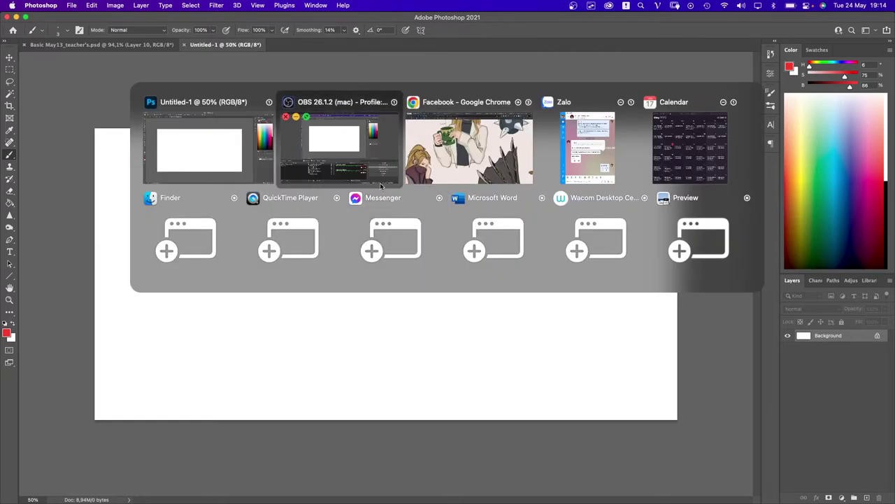
pyautogui.click(410, 159)
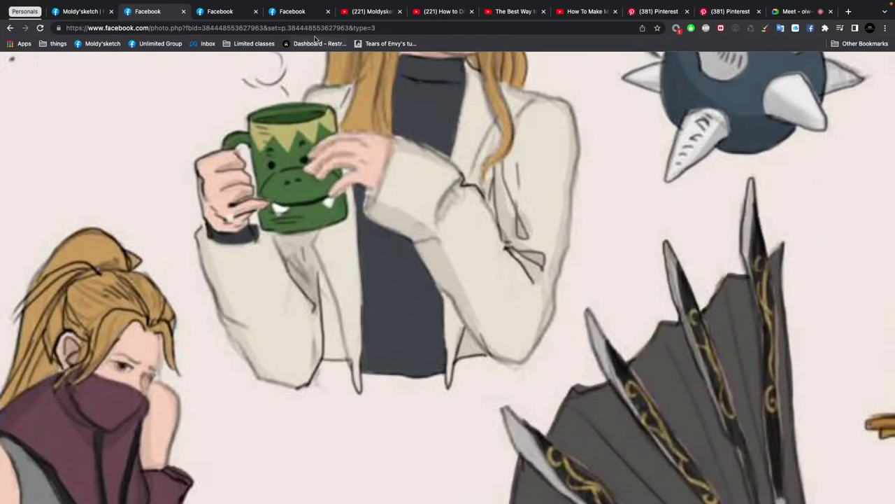
pyautogui.click(225, 14)
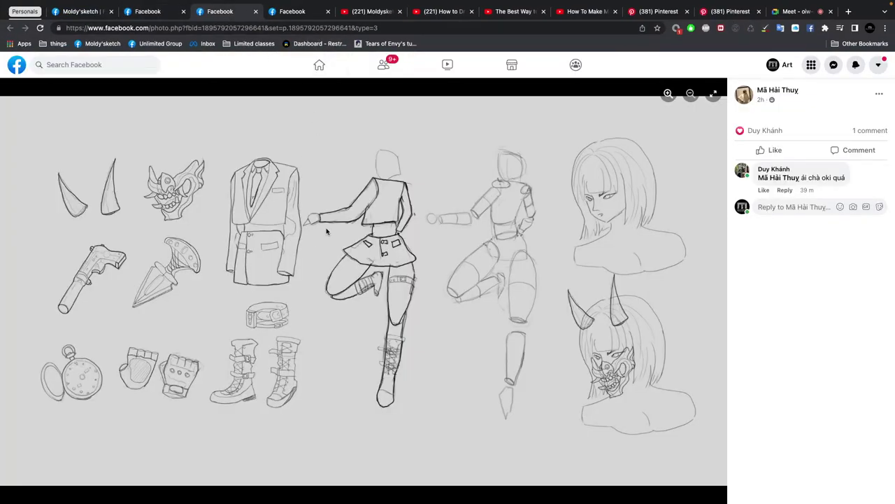
pyautogui.rightClick(350, 252)
pyautogui.click(364, 273)
# - Switch back to Photoshop and paste the copied character sheet into the blank document as a new layer
pyautogui.hotkey('alt', 'Tab')
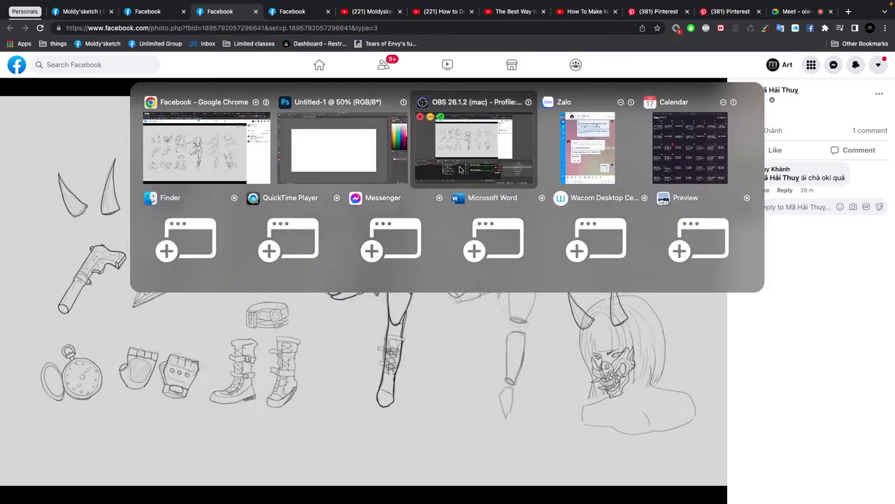
pyautogui.click(348, 167)
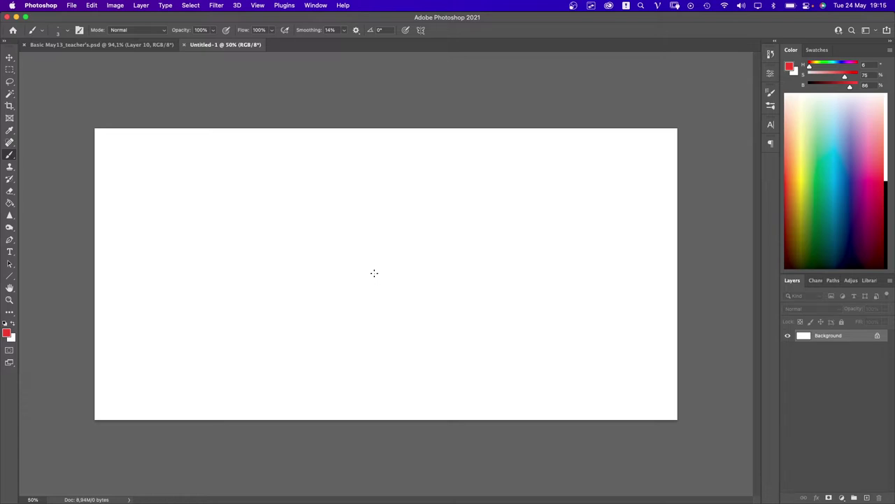
pyautogui.press('super+v')
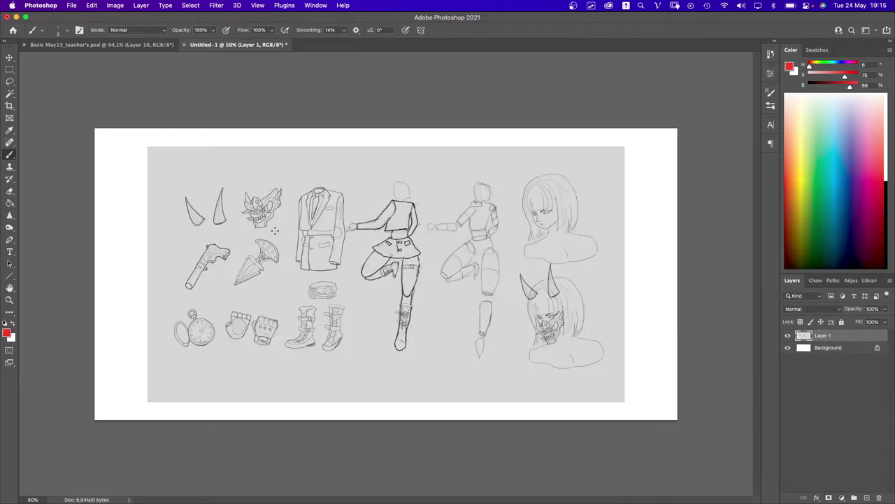
pyautogui.moveTo(295, 249); pyautogui.dragTo(380, 315)
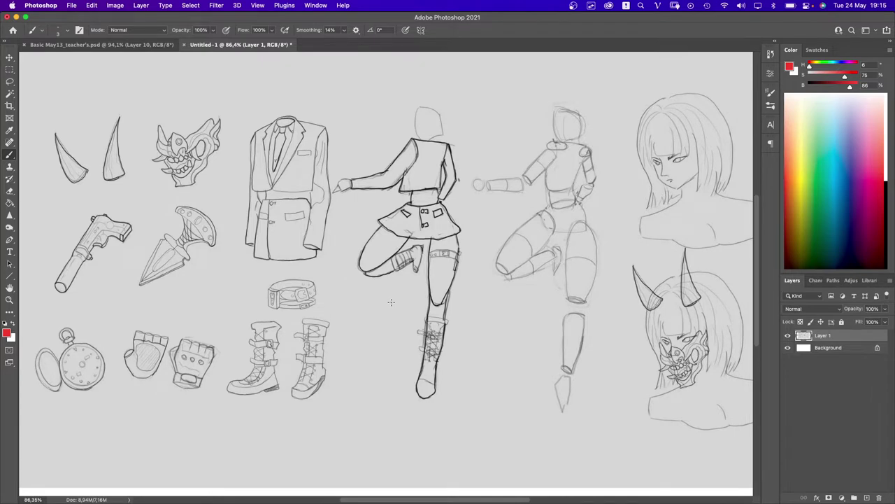
# - Fill the Background layer with the light grey sampled from the pasted character sheet
pyautogui.click(805, 350)
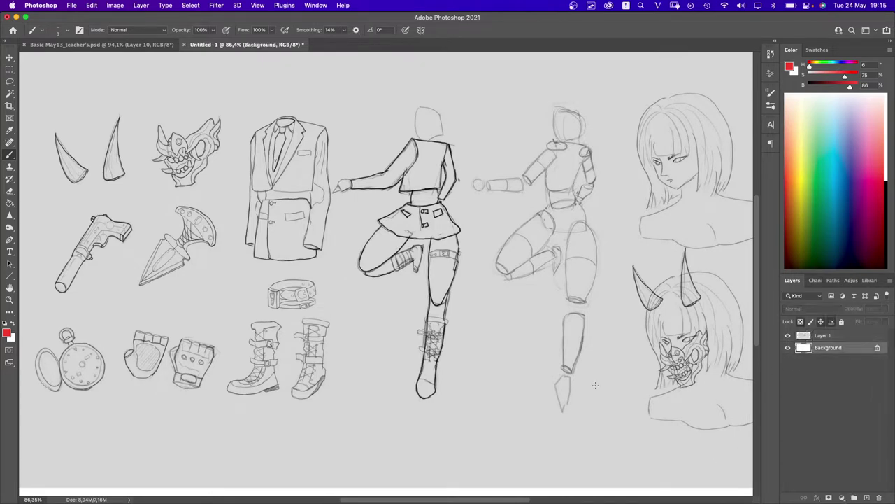
pyautogui.press('g')
pyautogui.scroll(-5, 99, 292)
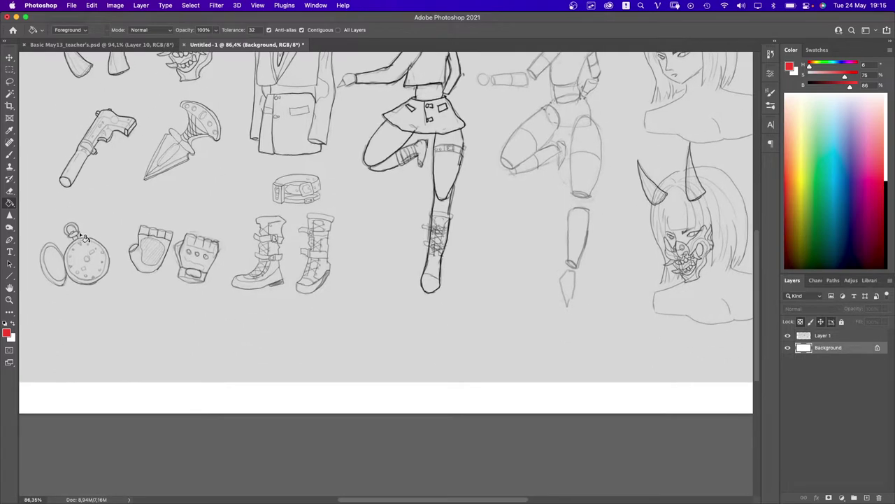
pyautogui.keyDown('alt'); pyautogui.click(136, 322); pyautogui.keyUp('alt')
pyautogui.click(183, 407)
pyautogui.scroll(3, 286, 326)
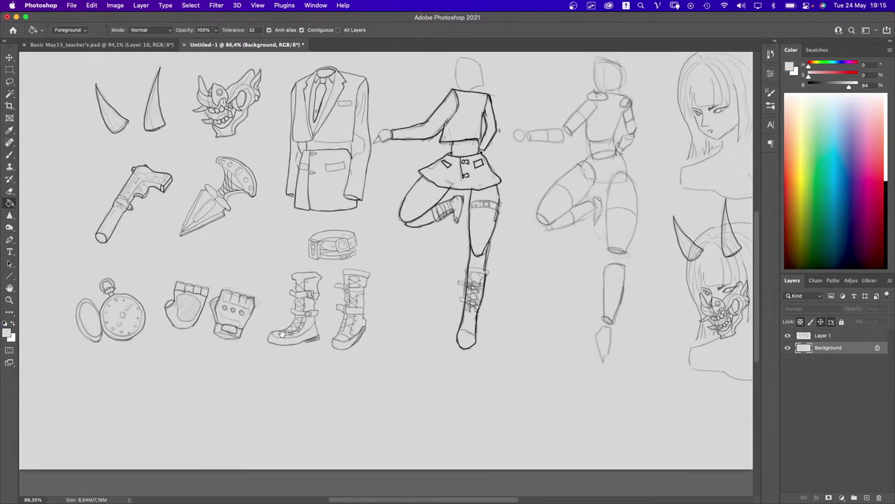
# - Switch to the Brush tool with default black and white colours and make Layer 1 active
pyautogui.press('b')
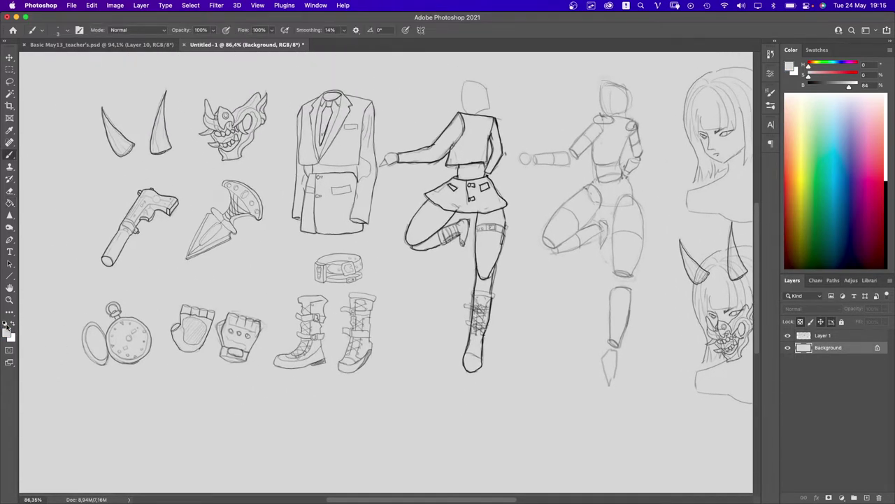
pyautogui.press('d')
pyautogui.click(819, 336)
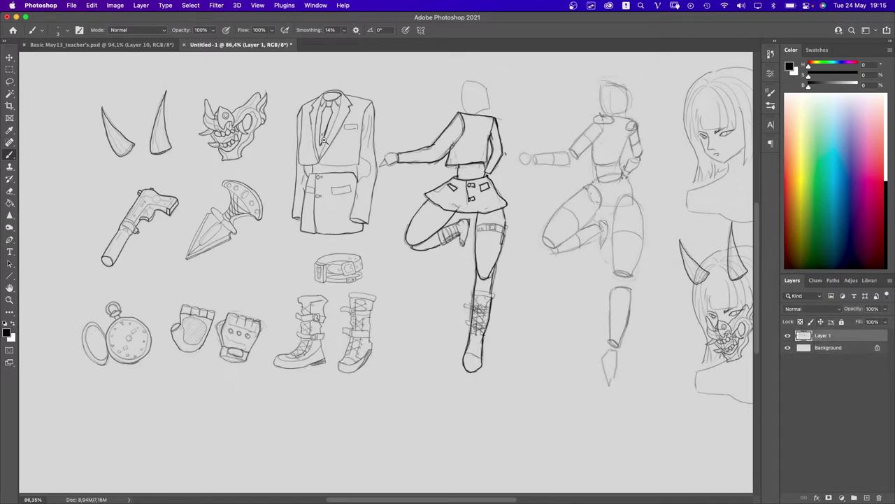
# - Examine the outfit, posed figure, mannequin construction and head sketches on the character sheet
pyautogui.scroll(3, 361, 166)
pyautogui.moveTo(315, 183); pyautogui.dragTo(351, 183)
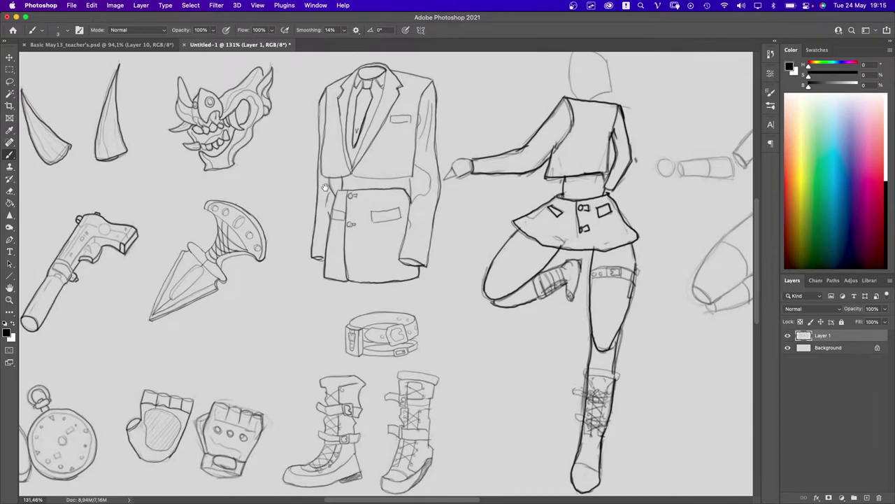
pyautogui.scroll(-2, 325, 199)
pyautogui.hscroll(5, 322, 181)
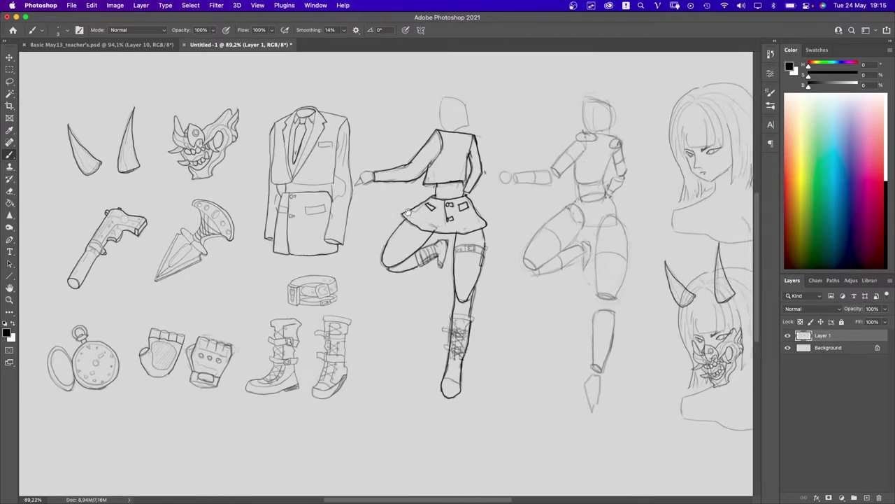
pyautogui.scroll(2, 470, 226)
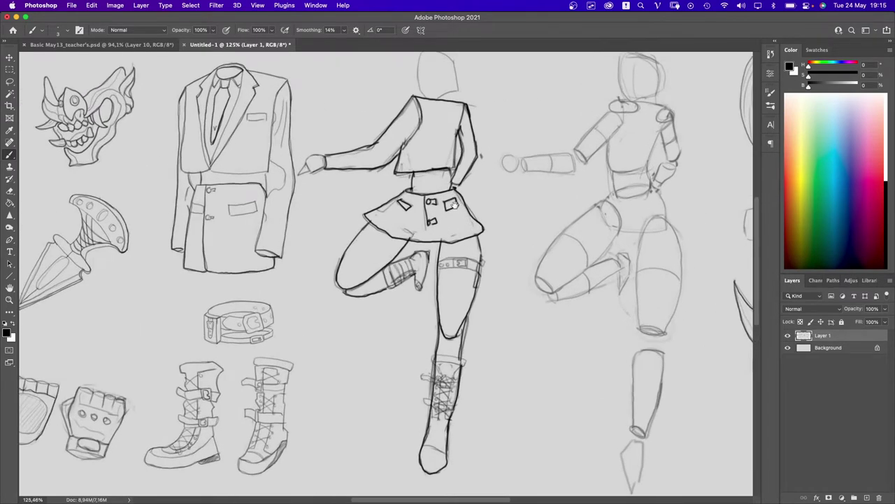
pyautogui.hscroll(5, 448, 231)
pyautogui.scroll(-2, 447, 231)
pyautogui.hscroll(3, 433, 233)
pyautogui.scroll(-3, 428, 236)
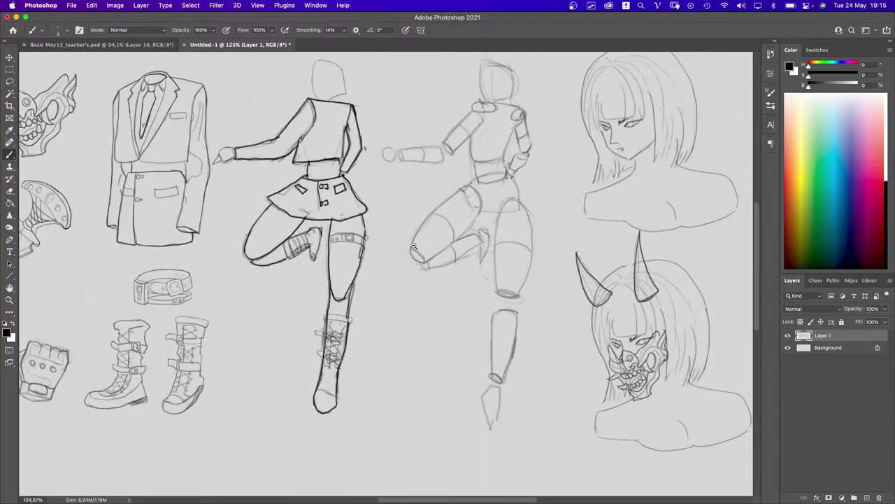
pyautogui.hscroll(-5, 351, 264)
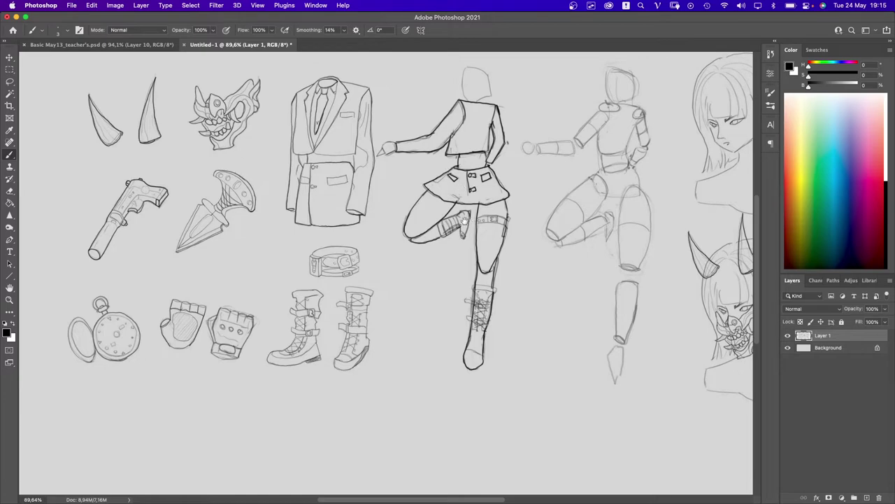
# - Mark the posed figure's head with a small curved arrow and undo the mark
pyautogui.hscroll(5, 463, 186)
pyautogui.hscroll(2, 451, 263)
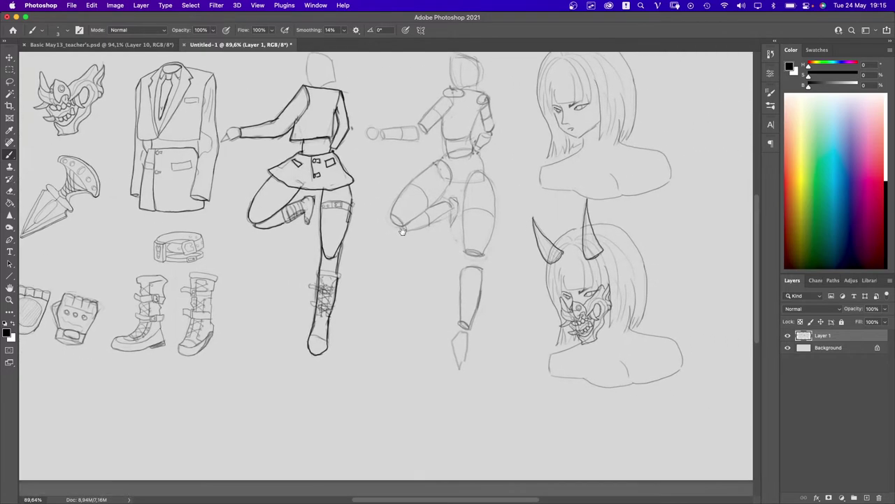
pyautogui.hscroll(-3, 433, 242)
pyautogui.moveTo(443, 217); pyautogui.dragTo(459, 228)
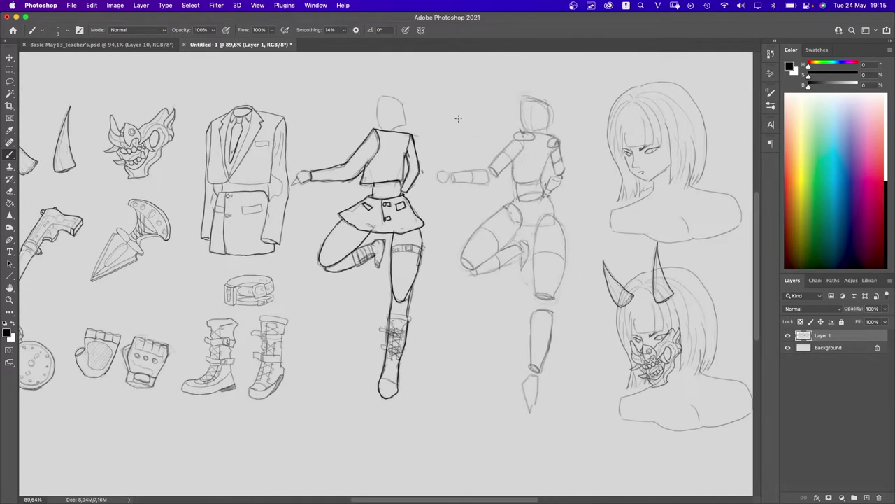
pyautogui.moveTo(410, 67); pyautogui.dragTo(401, 82)
pyautogui.hscroll(-3, 339, 159)
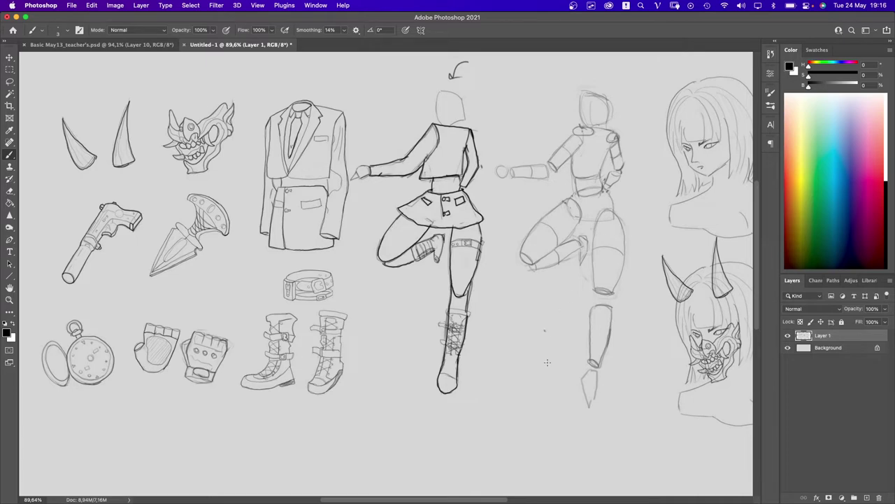
pyautogui.press('super+z')
pyautogui.scroll(5, 443, 95)
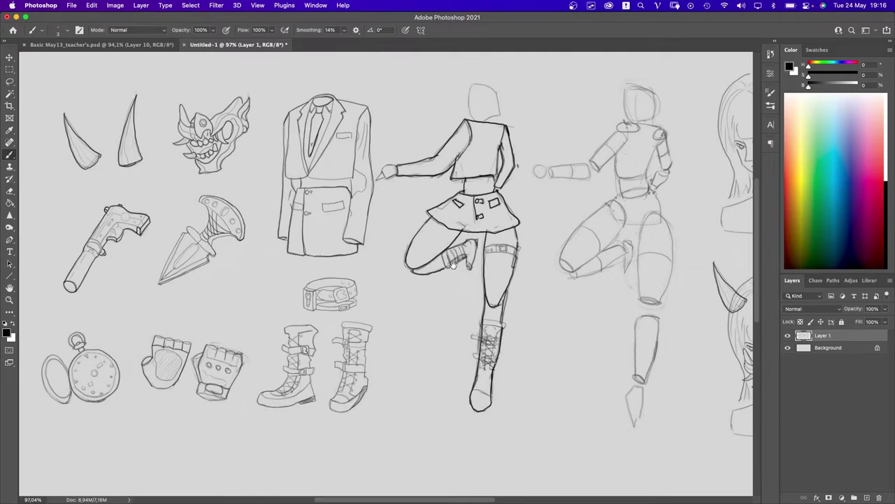
pyautogui.moveTo(474, 279); pyautogui.dragTo(406, 279)
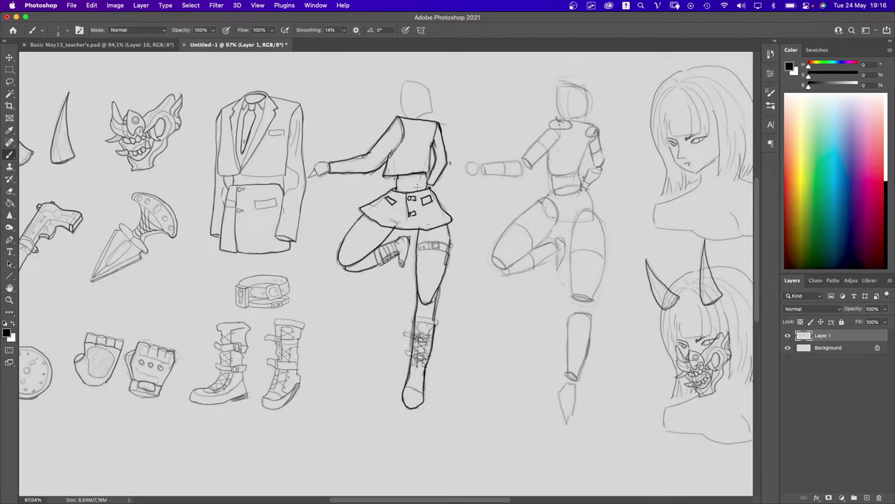
# - Switch to the Google Meet call in Chrome, read the in-call messages, and return to Photoshop
pyautogui.press('super+Tab')
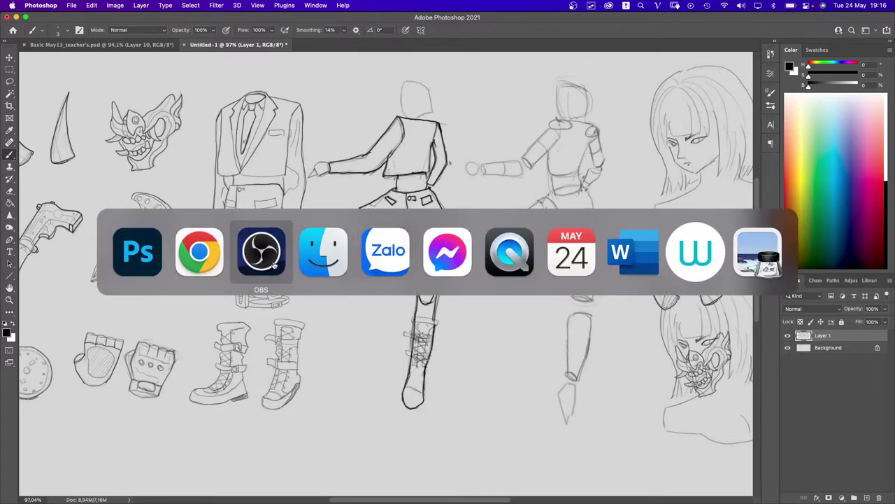
pyautogui.click(217, 260)
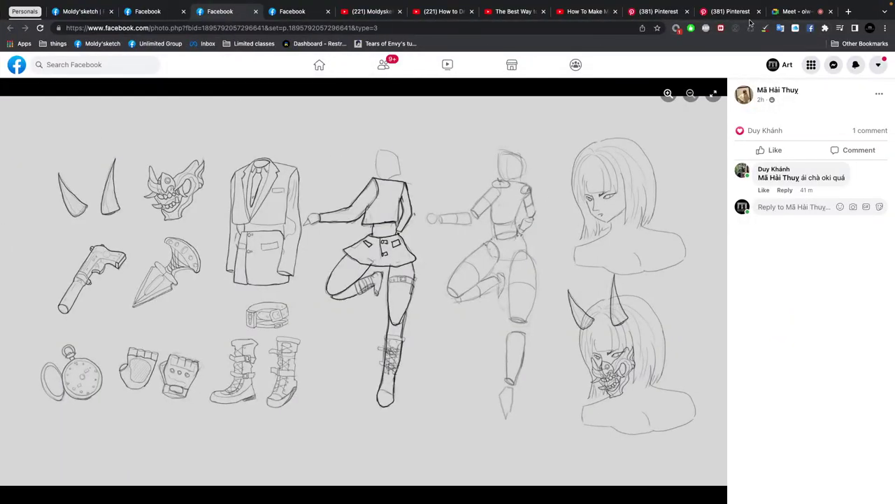
pyautogui.click(796, 13)
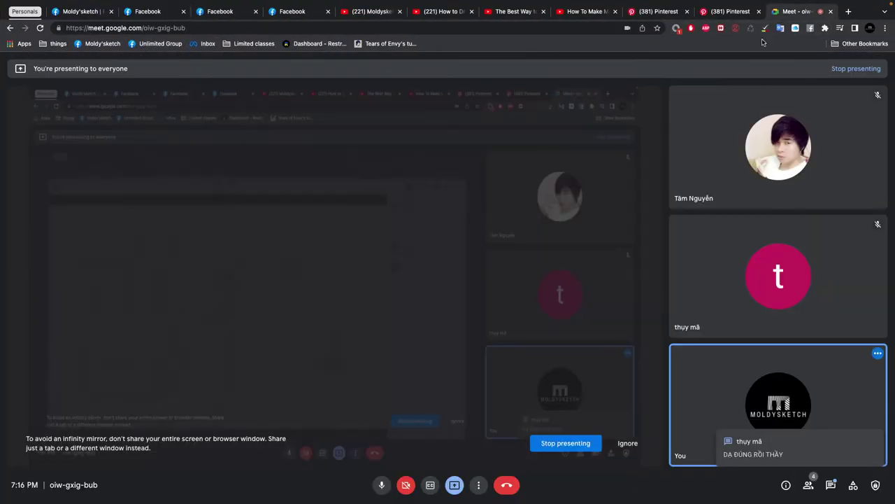
pyautogui.click(830, 488)
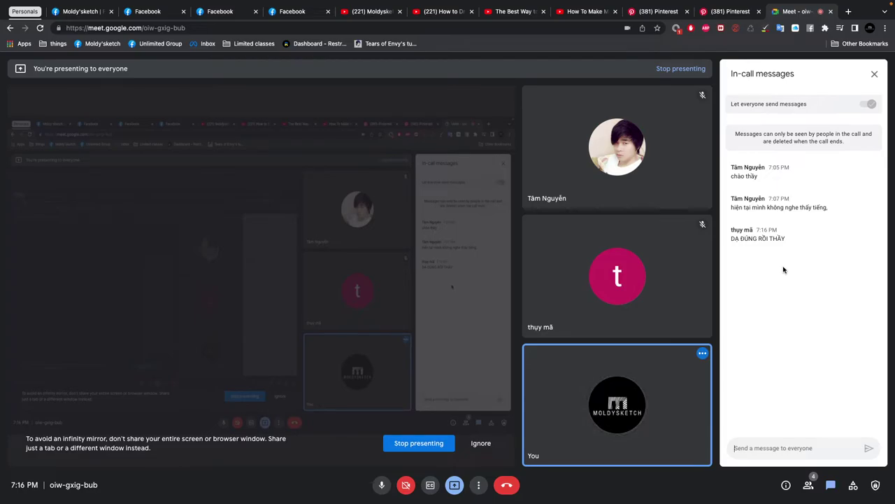
pyautogui.press('super+Tab')
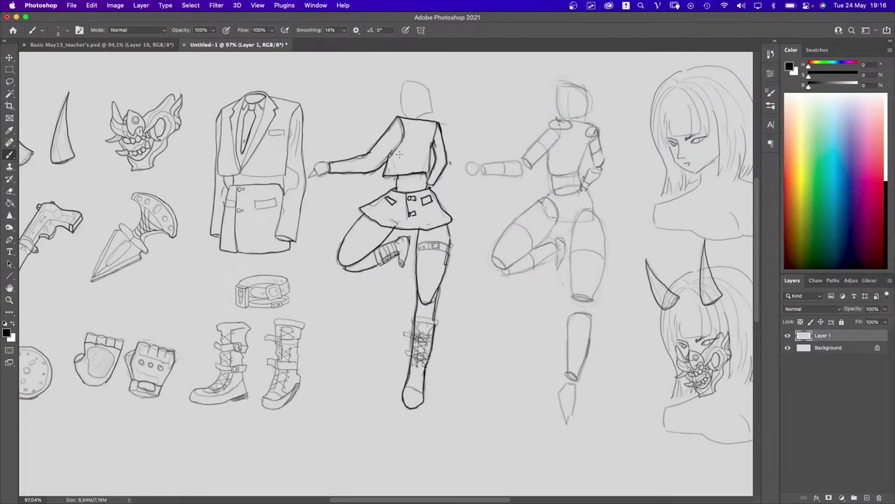
# - Fade the clothed posed figure on Layer 1 with the Eraser at size 100
pyautogui.press('e')
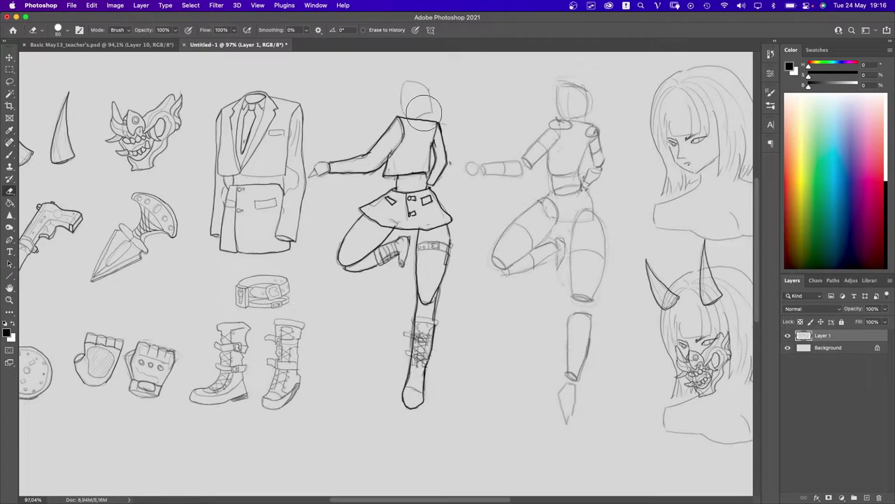
pyautogui.press(']')
pyautogui.press(']')
pyautogui.moveTo(411, 99)
pyautogui.mouseDown()
pyautogui.moveTo(417, 122)
pyautogui.moveTo(440, 130)
pyautogui.moveTo(442, 141)
pyautogui.moveTo(399, 184)
pyautogui.moveTo(375, 204)
pyautogui.moveTo(332, 172)
pyautogui.moveTo(379, 213)
pyautogui.moveTo(348, 243)
pyautogui.moveTo(410, 241)
pyautogui.moveTo(427, 158)
pyautogui.moveTo(383, 193)
pyautogui.moveTo(377, 263)
pyautogui.moveTo(393, 331)
pyautogui.moveTo(422, 354)
pyautogui.moveTo(407, 405)
pyautogui.moveTo(334, 172)
pyautogui.moveTo(435, 134)
pyautogui.moveTo(419, 92)
pyautogui.moveTo(433, 98)
pyautogui.moveTo(439, 135)
pyautogui.moveTo(428, 105)
pyautogui.moveTo(351, 209)
pyautogui.moveTo(338, 169)
pyautogui.moveTo(337, 249)
pyautogui.moveTo(371, 308)
pyautogui.moveTo(409, 316)
pyautogui.moveTo(433, 266)
pyautogui.moveTo(401, 411)
pyautogui.moveTo(448, 154)
pyautogui.moveTo(435, 160)
pyautogui.moveTo(440, 133)
pyautogui.moveTo(422, 161)
pyautogui.mouseUp()
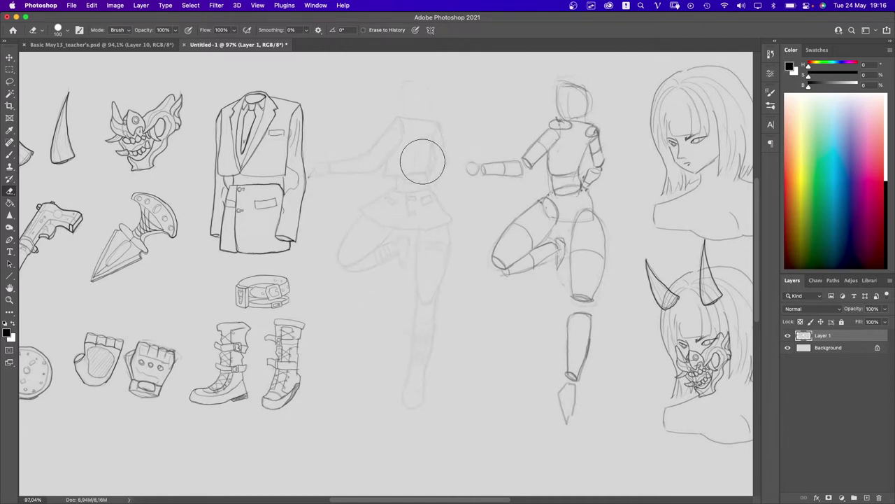
# - Switch to Chrome and bring up the Pinterest pins on clothing wrinkles and sleeve folds
pyautogui.hotkey('alt', 'Tab')
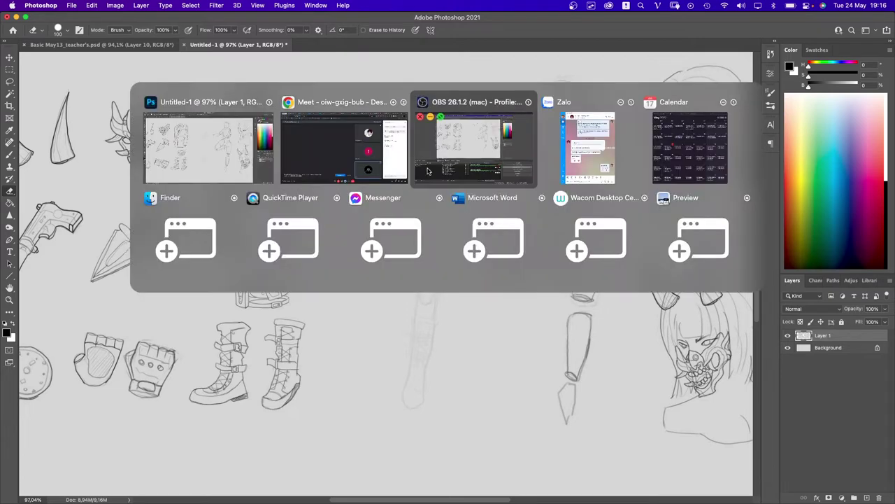
pyautogui.click(480, 154)
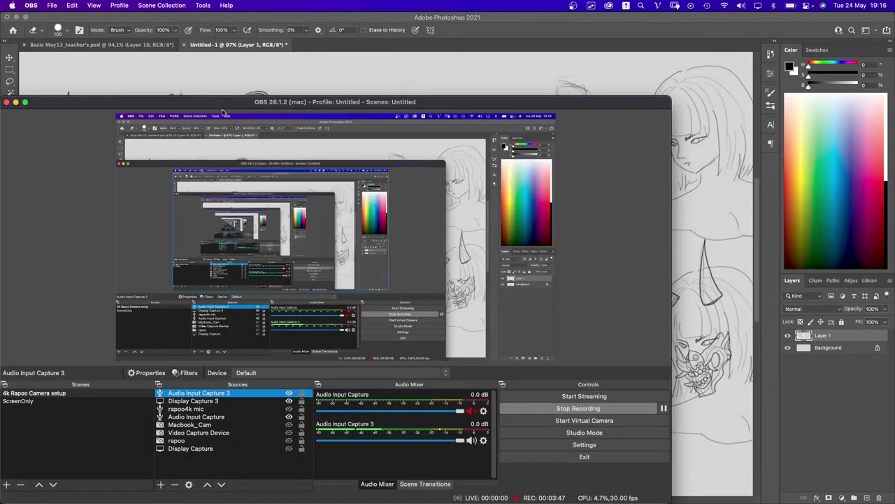
pyautogui.hotkey('alt', 'Tab')
pyautogui.hotkey('alt', 'Tab')
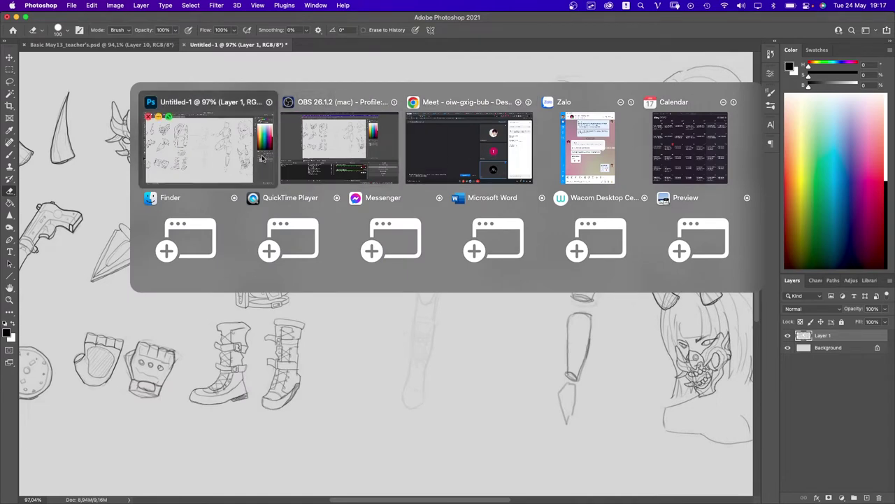
pyautogui.click(430, 161)
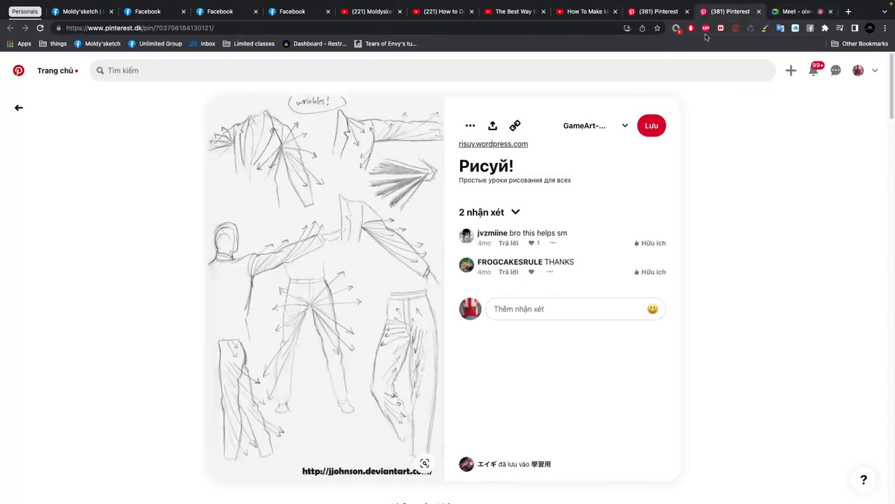
pyautogui.click(731, 12)
pyautogui.click(660, 12)
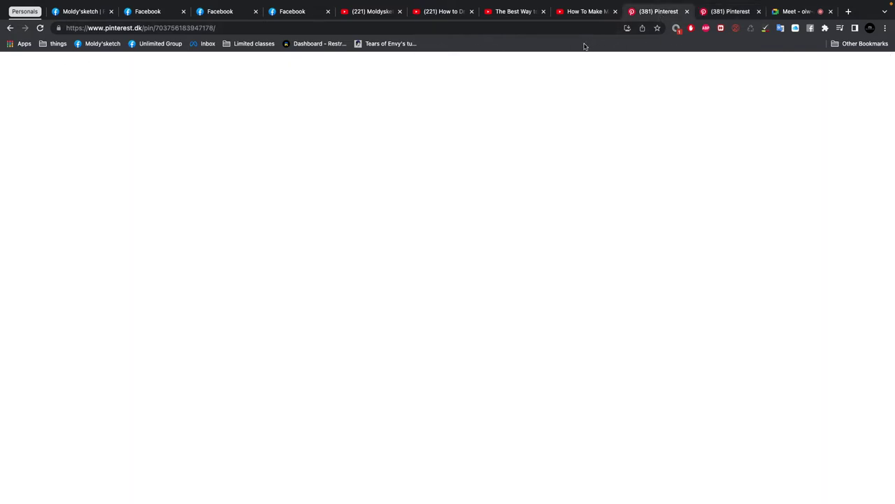
# - Close the open YouTube video tabs, keeping the Pinterest sleeve folds pin in view
pyautogui.click(593, 12)
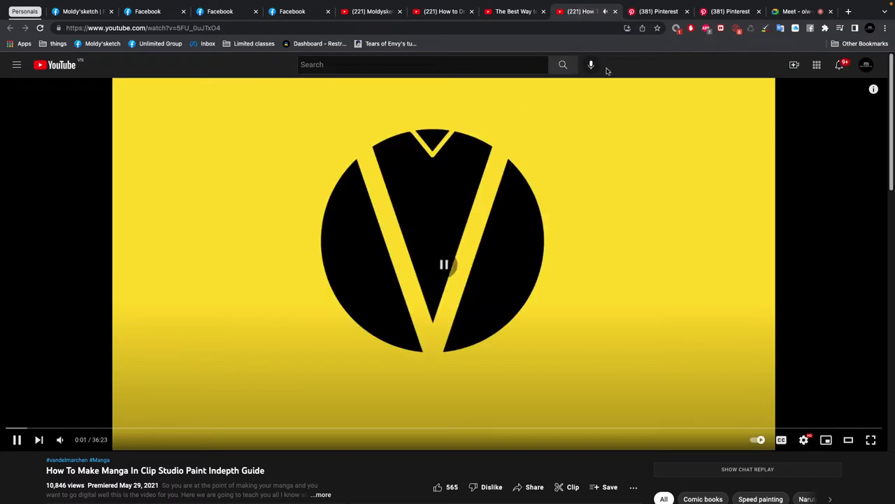
pyautogui.click(660, 12)
pyautogui.click(591, 16)
pyautogui.click(649, 13)
pyautogui.click(615, 12)
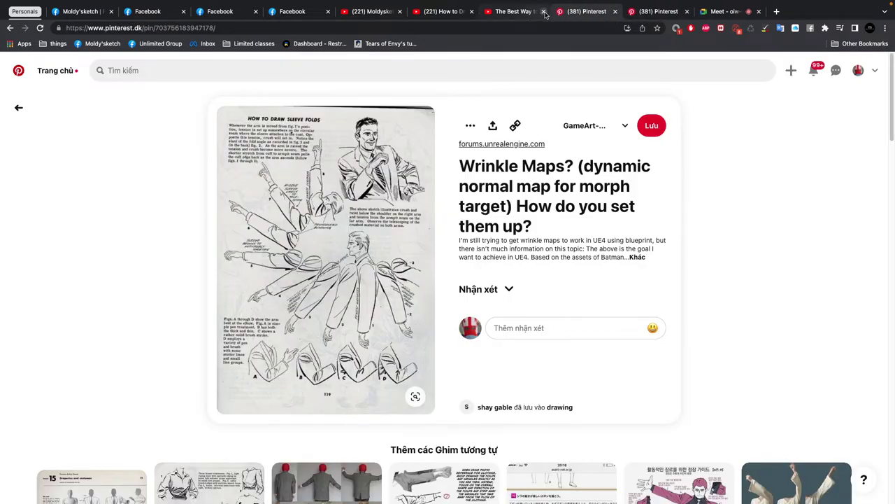
pyautogui.click(543, 11)
pyautogui.click(472, 12)
pyautogui.click(399, 12)
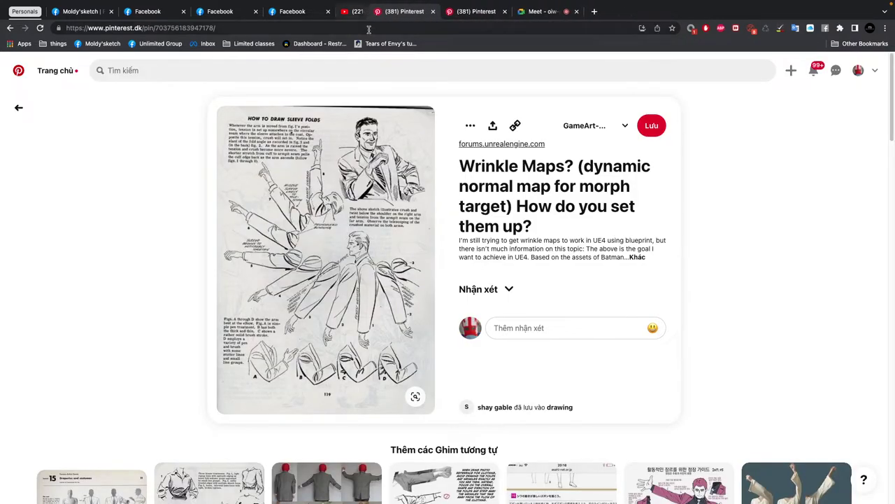
# - Search Pinterest for "pose girl action"
pyautogui.click(215, 70)
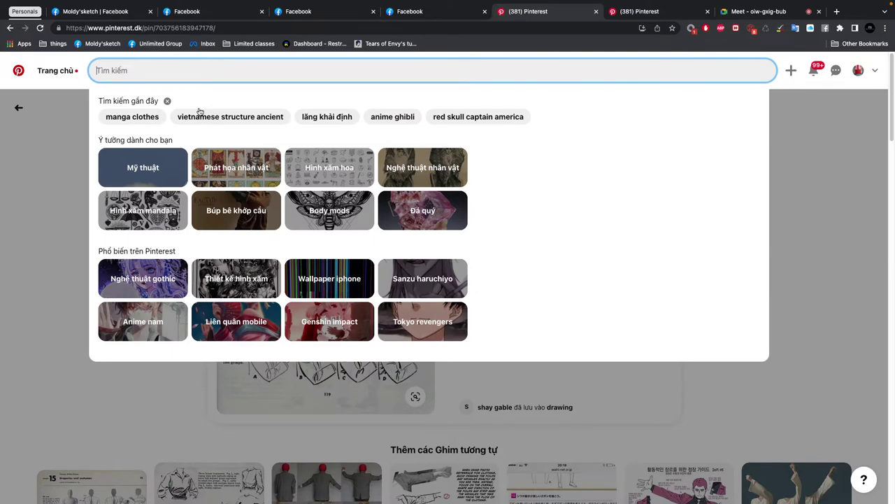
pyautogui.write('pose girl')
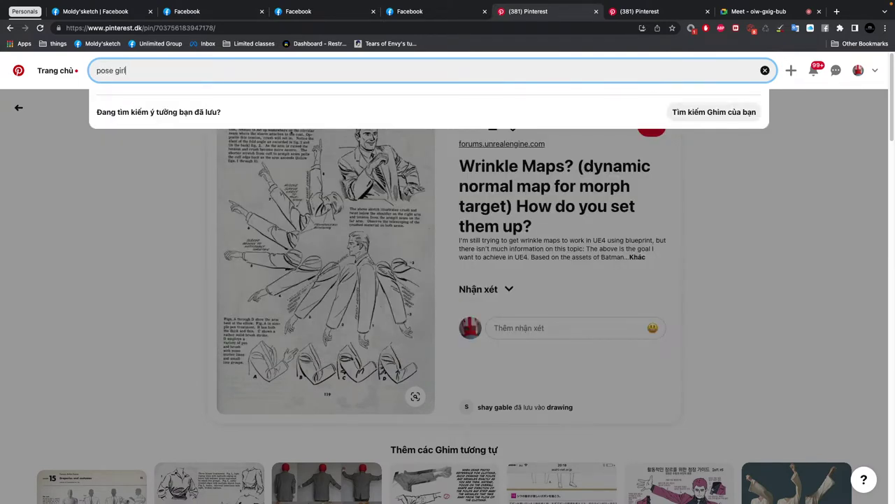
pyautogui.write(' action')
pyautogui.press('Return')
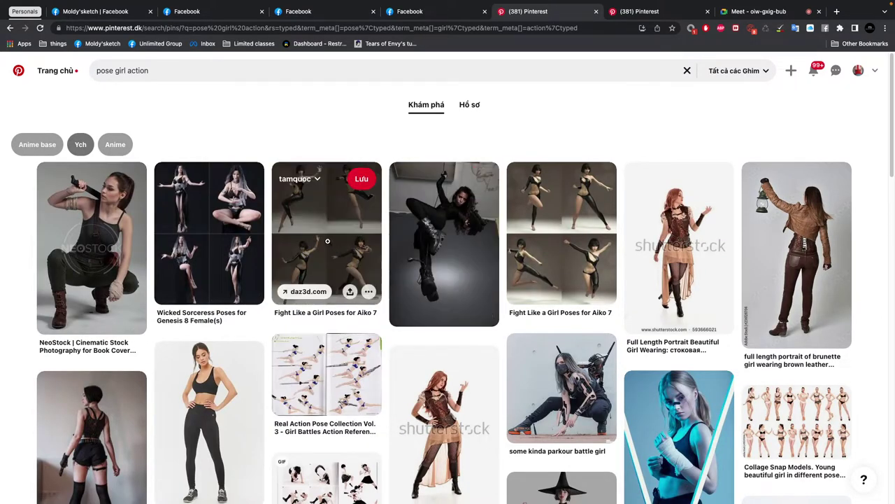
# - Open the first "Fight Like a Girl Poses for Aiko 7" pin and browse its similar pins for action pose references
pyautogui.click(306, 211)
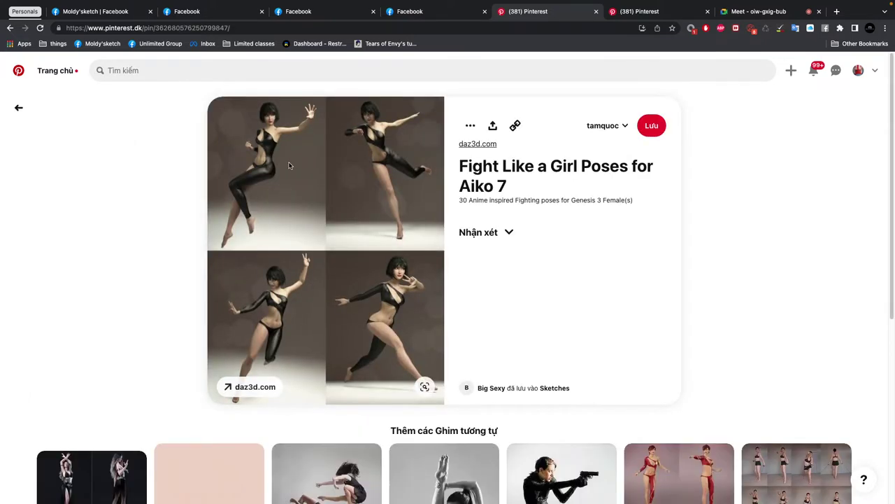
pyautogui.scroll(-3, 299, 203)
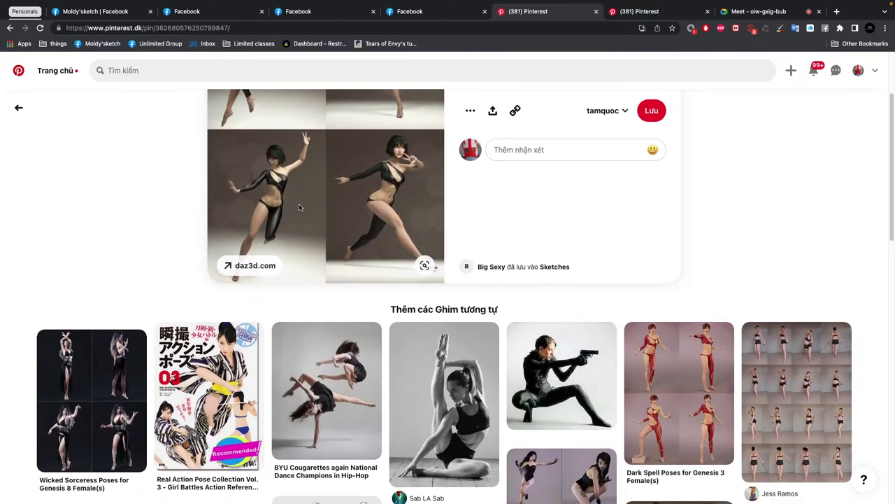
pyautogui.scroll(-5, 306, 228)
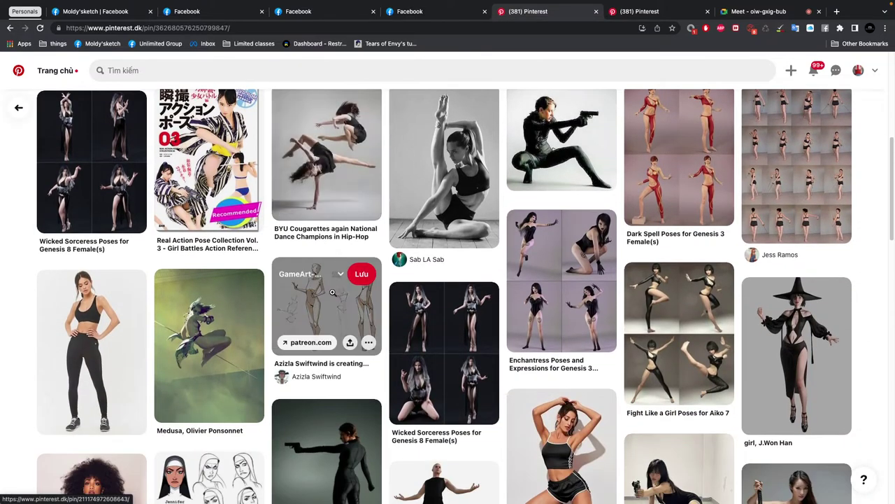
pyautogui.scroll(-1, 319, 308)
pyautogui.scroll(-4, 318, 320)
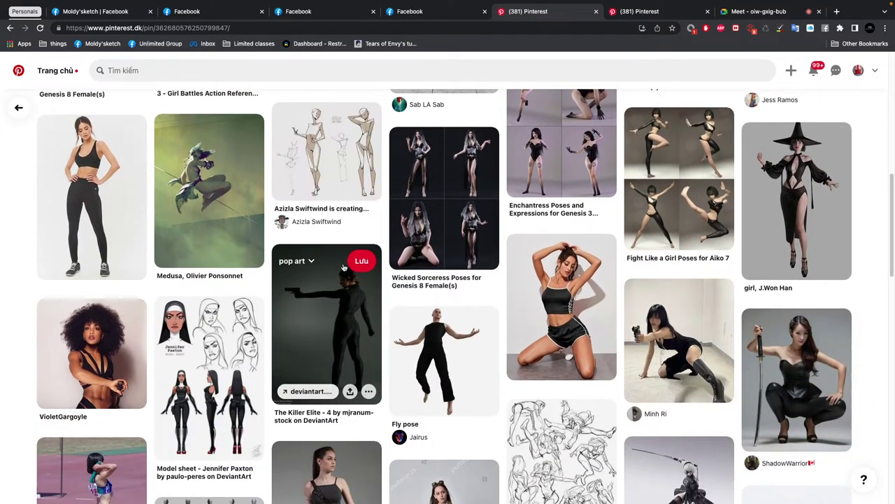
pyautogui.scroll(-1, 390, 234)
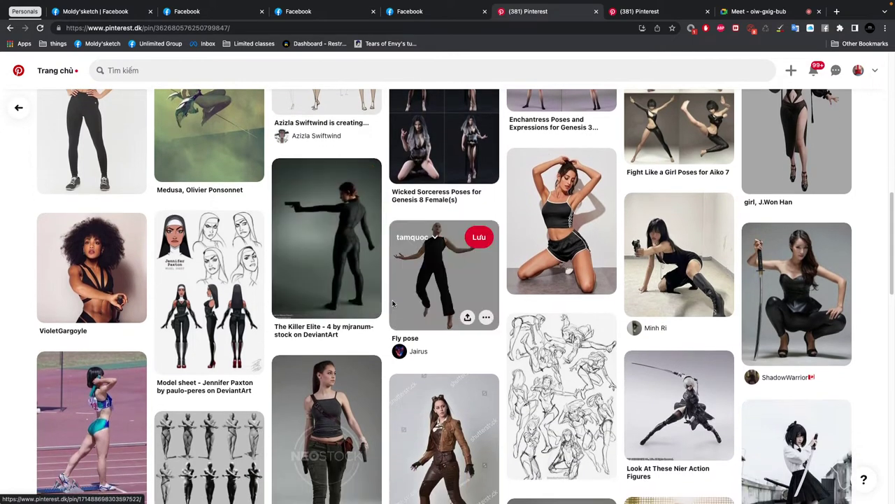
pyautogui.scroll(-5, 770, 303)
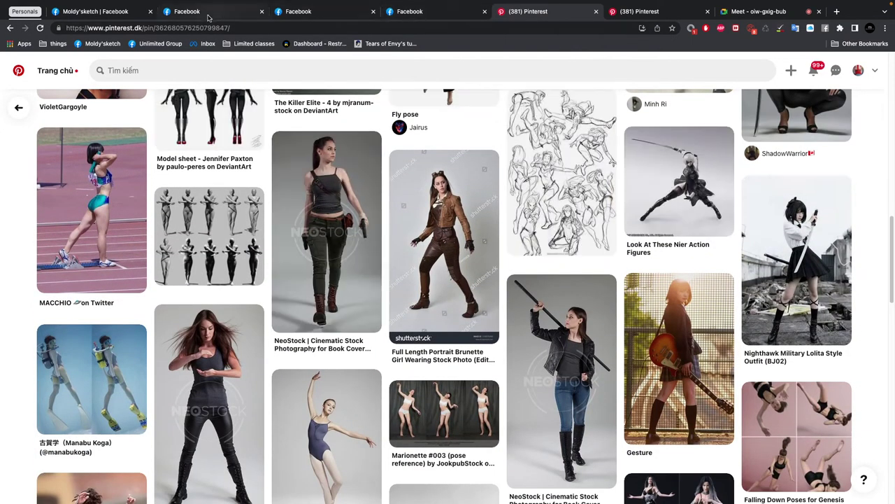
# - Look through the open Facebook photo tabs and the Moldy'sketch page, and check the notifications
pyautogui.click(423, 15)
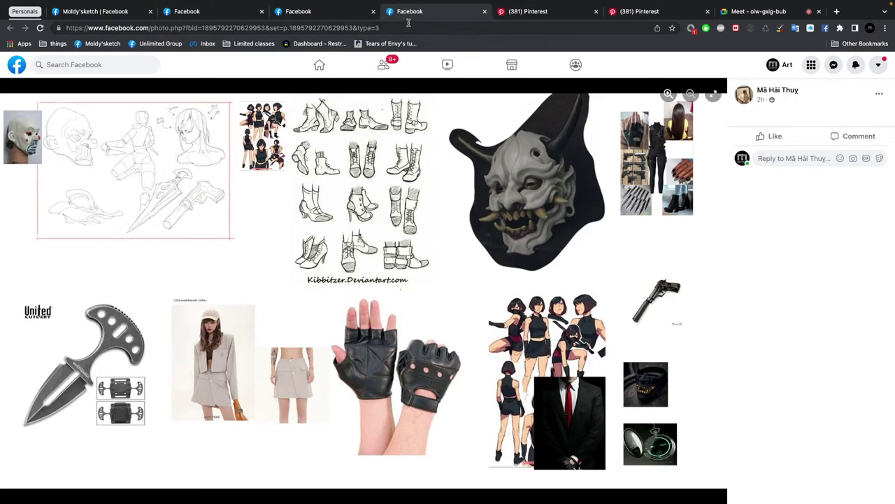
pyautogui.click(313, 13)
pyautogui.click(210, 11)
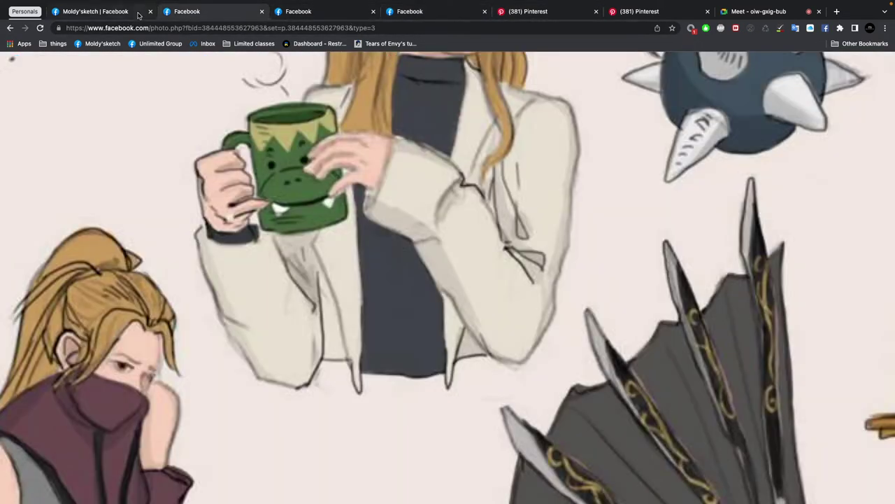
pyautogui.click(98, 12)
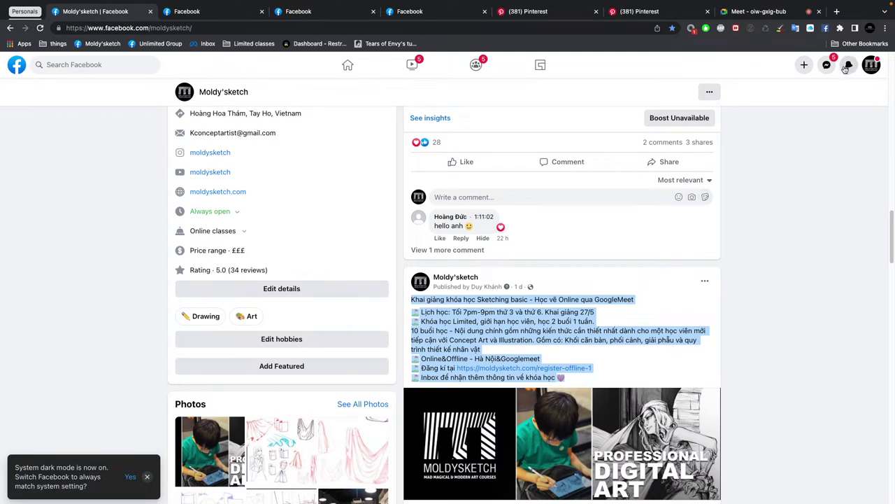
pyautogui.click(847, 66)
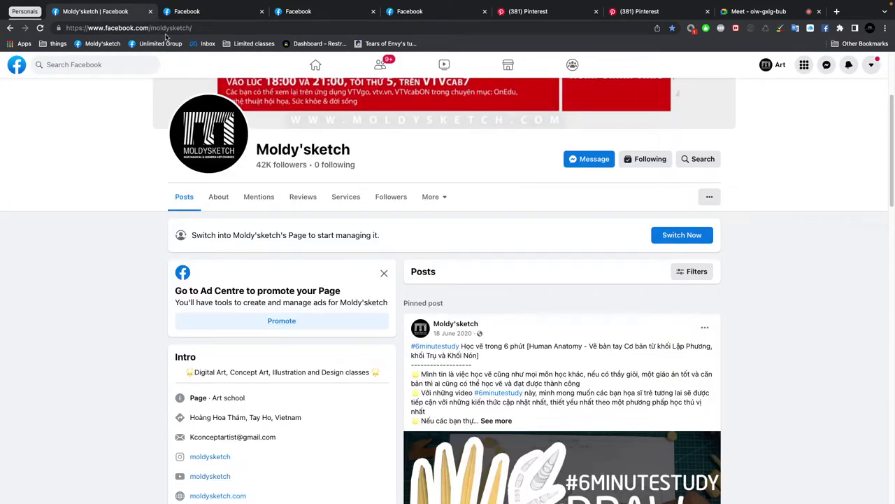
pyautogui.click(848, 65)
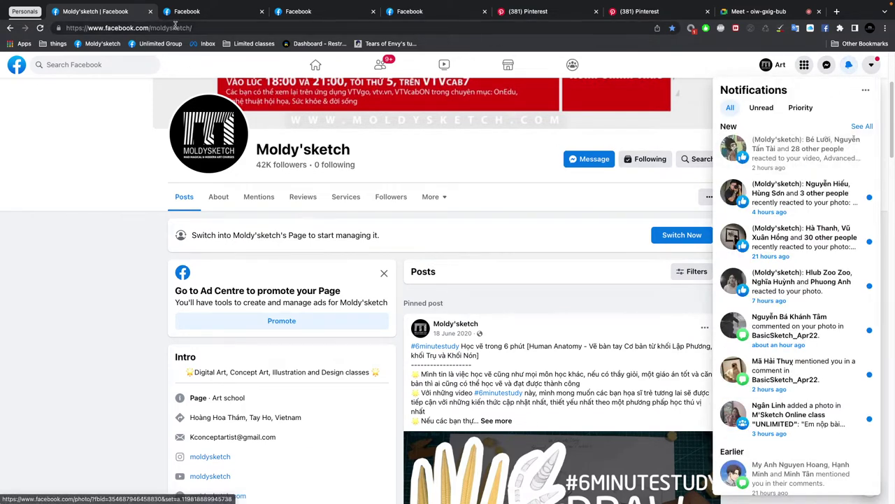
# - Close the Moldy'sketch page tab and go back from the photo to the BasicSketch_Apr22 group
pyautogui.click(150, 11)
pyautogui.click(11, 29)
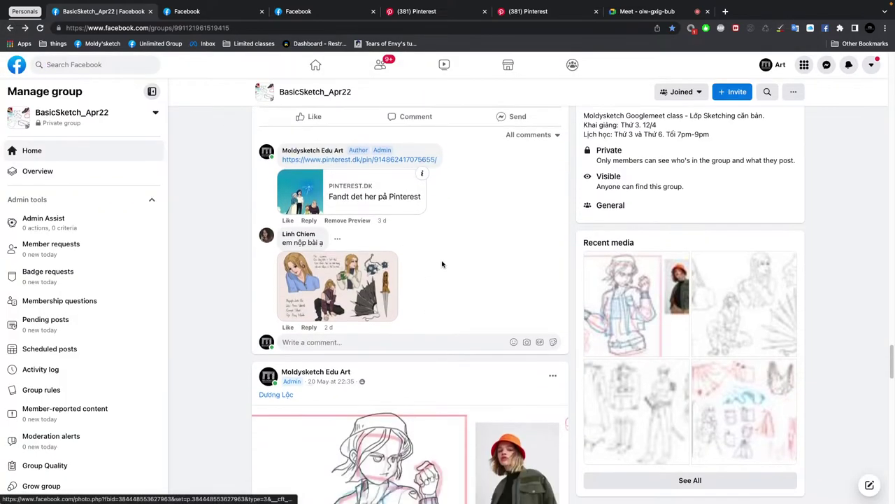
# - Find the coloured Arsenic character sheet in the group post's comments and view it full size
pyautogui.scroll(10, 443, 261)
pyautogui.scroll(-1, 419, 318)
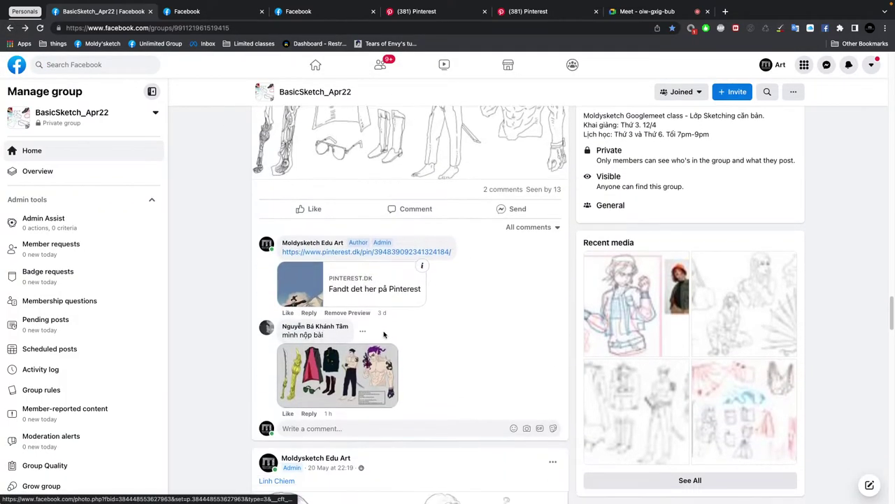
pyautogui.click(378, 378)
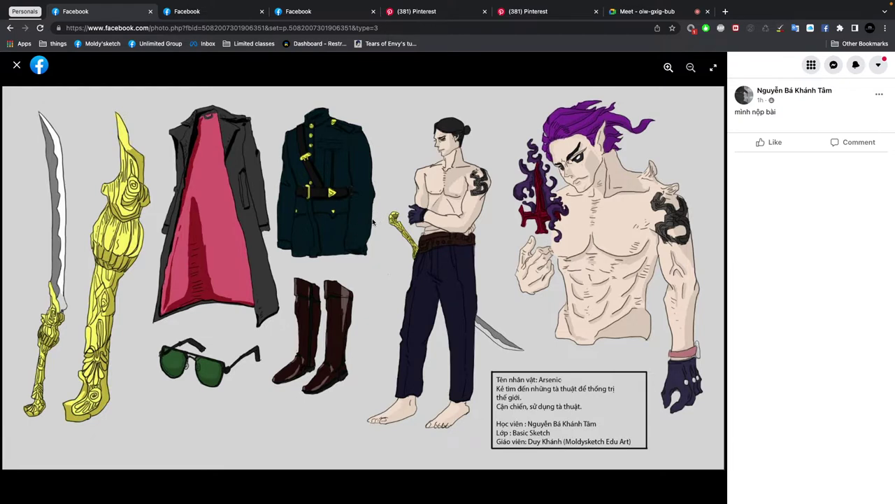
pyautogui.press('Escape')
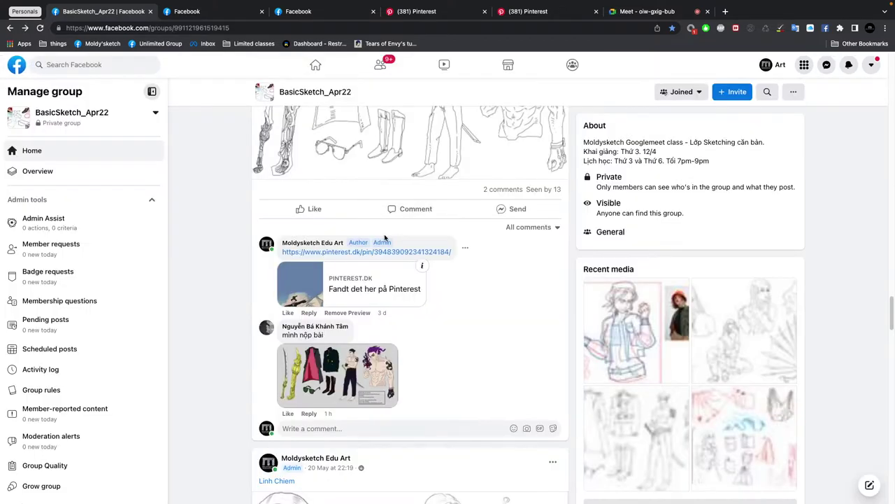
pyautogui.click(326, 376)
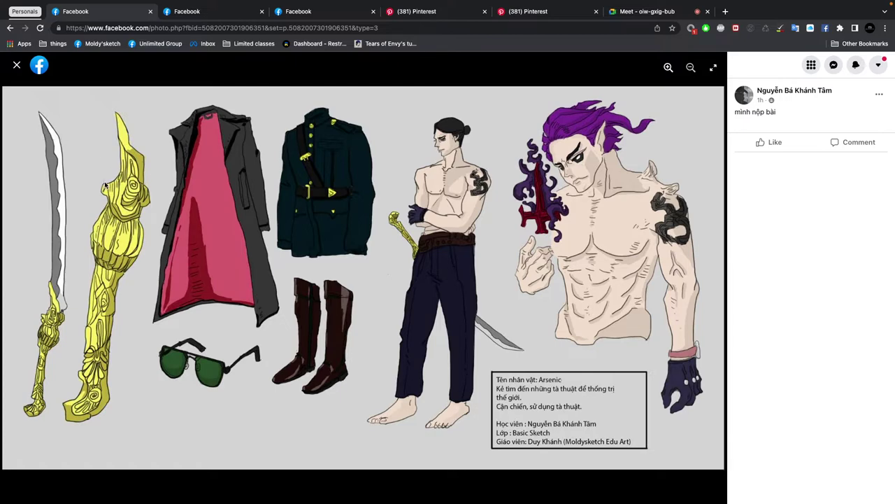
pyautogui.press('Escape')
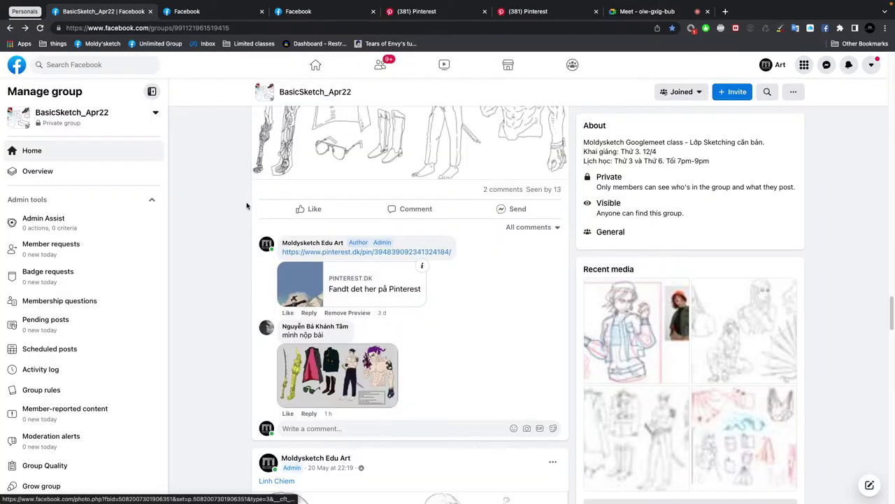
# - Compare the line-art post of the Arsenic character with the coloured version submitted in its comments
pyautogui.scroll(2, 210, 202)
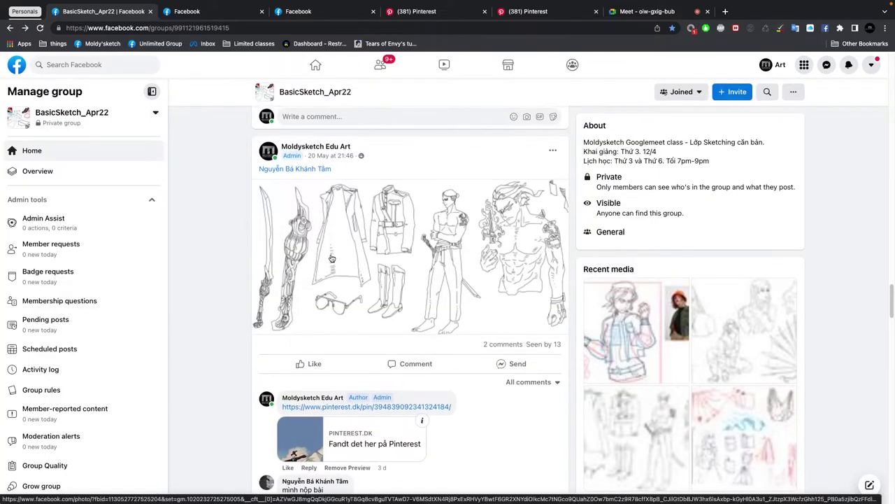
pyautogui.scroll(-4, 349, 276)
pyautogui.scroll(1, 319, 241)
pyautogui.scroll(4, 320, 240)
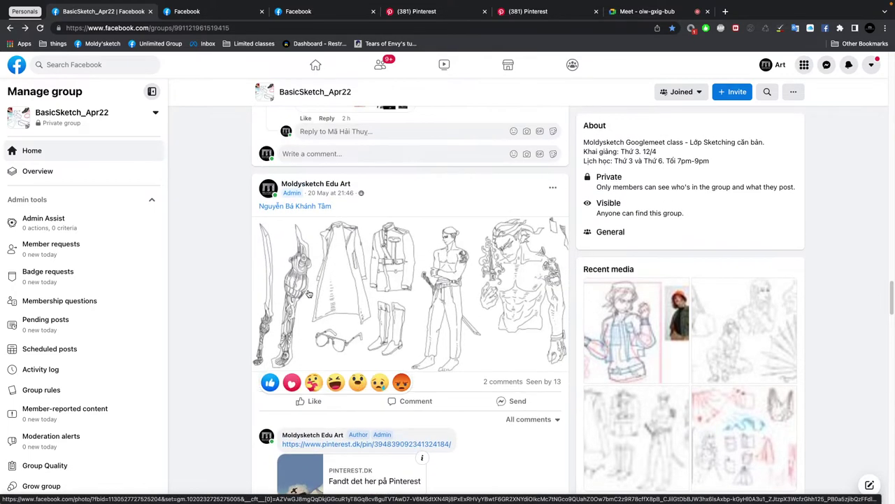
pyautogui.click(292, 289)
pyautogui.press('Escape')
pyautogui.scroll(-6, 292, 288)
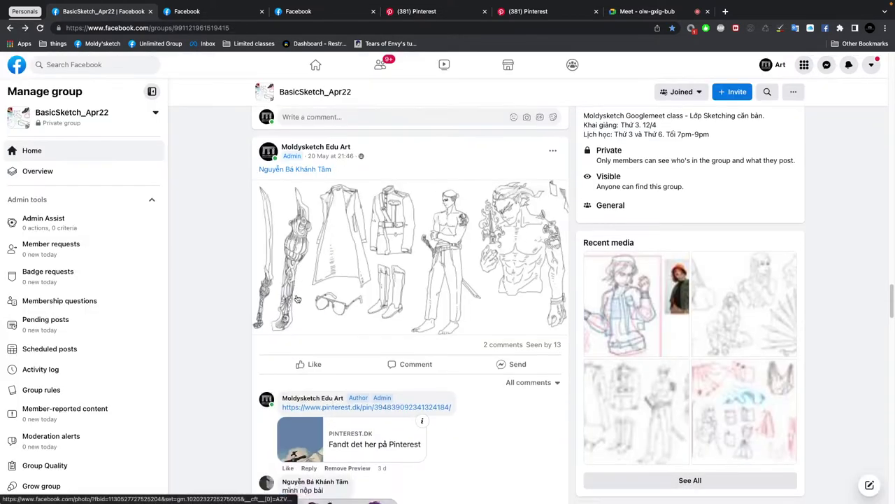
pyautogui.click(336, 354)
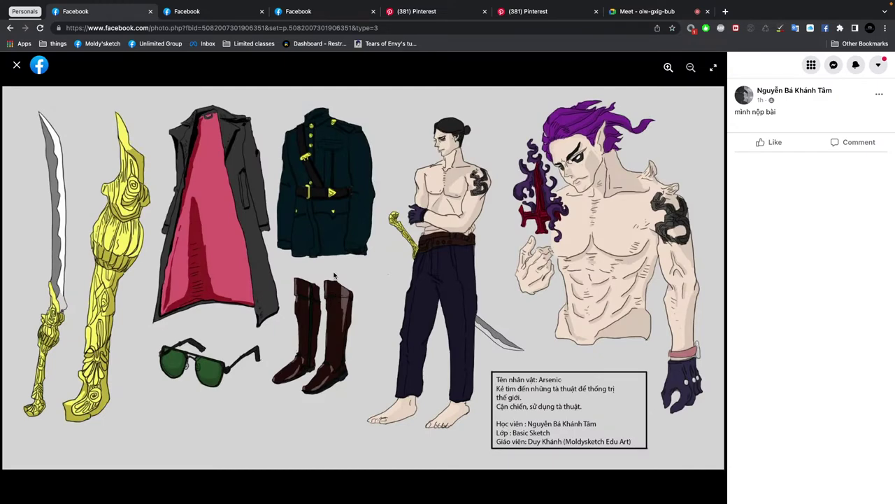
pyautogui.press('Escape')
pyautogui.scroll(-3, 284, 266)
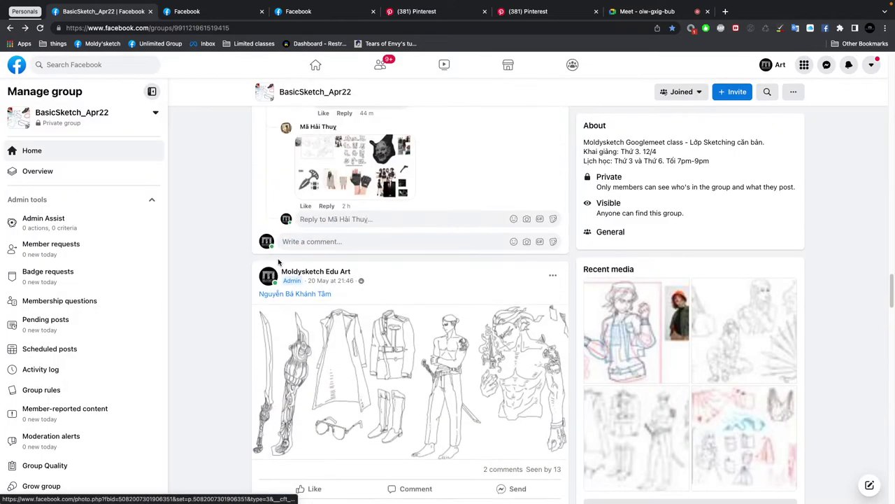
# - Open the group's 20 May 18:35 class post and expand the hidden reply under the last homework submission
pyautogui.scroll(1, 282, 277)
pyautogui.scroll(3, 283, 277)
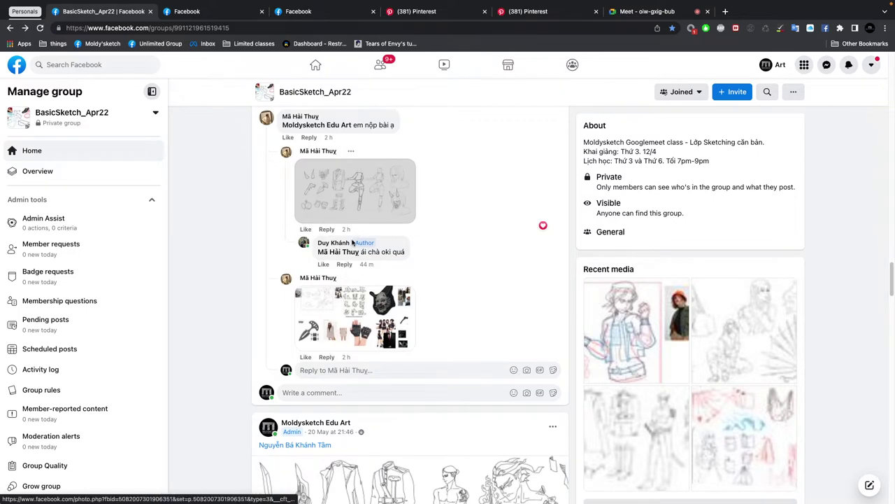
pyautogui.scroll(10, 342, 234)
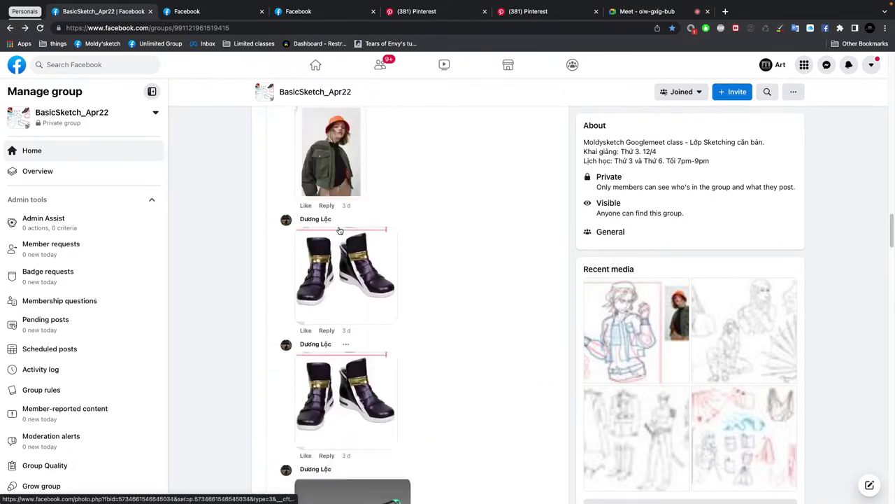
pyautogui.scroll(15, 339, 230)
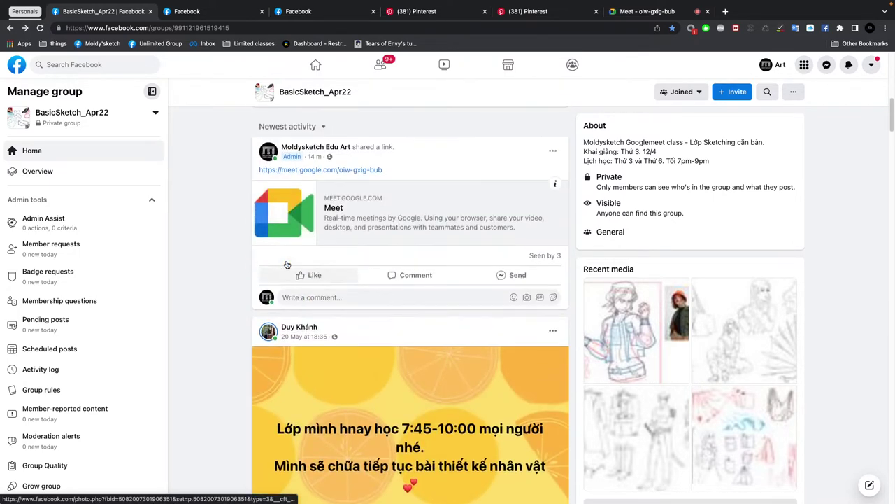
pyautogui.scroll(5, 305, 239)
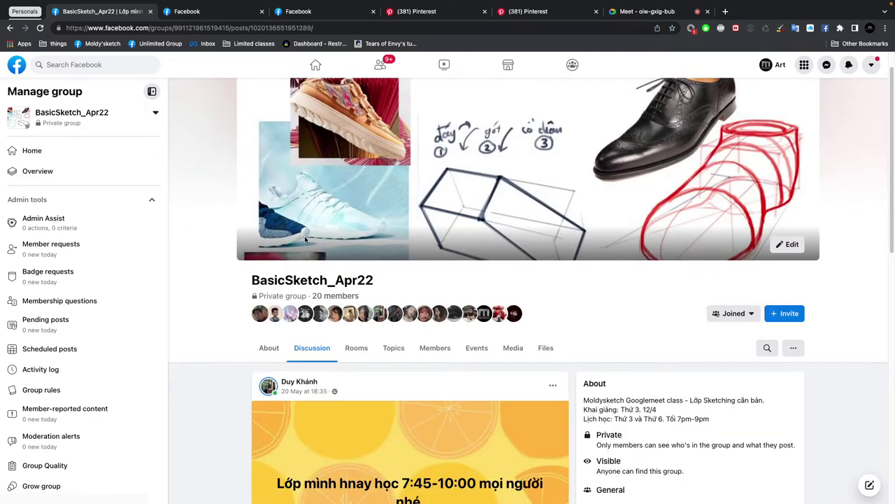
pyautogui.scroll(-15, 305, 239)
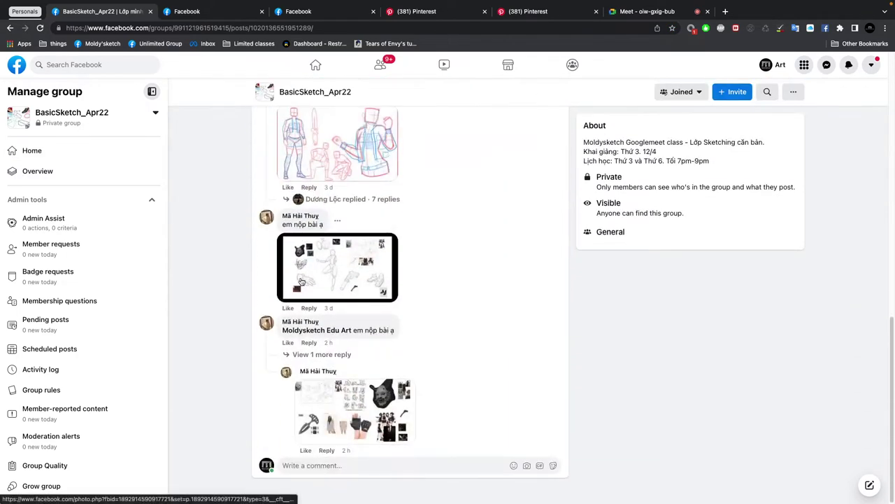
pyautogui.click(320, 354)
pyautogui.scroll(-2, 371, 342)
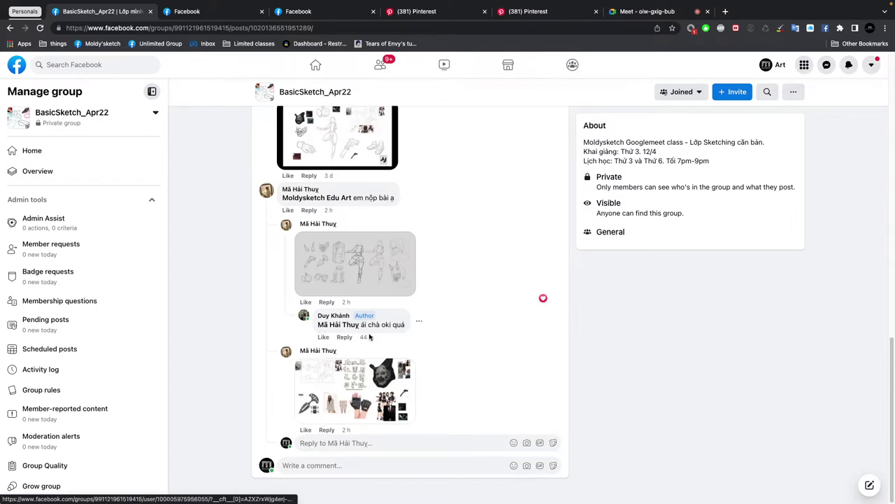
# - Copy the student's reference collage from the comment reply and paste it into the Untitled-1 document in Photoshop
pyautogui.click(369, 412)
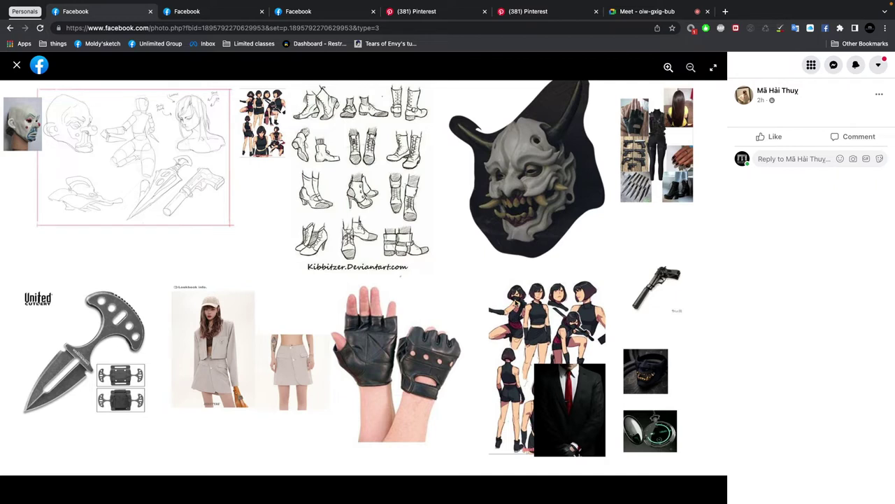
pyautogui.rightClick(512, 326)
pyautogui.click(526, 348)
pyautogui.hotkey('alt', 'Tab')
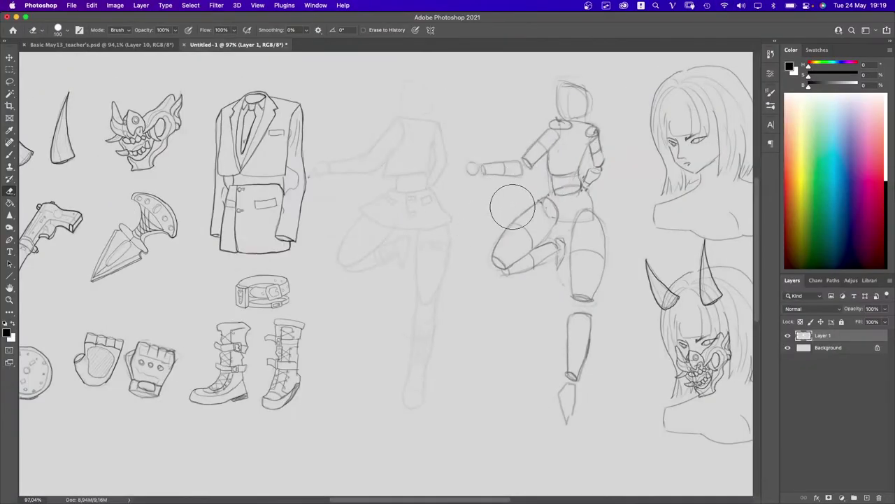
pyautogui.scroll(-3, 452, 274)
pyautogui.scroll(-2, 422, 260)
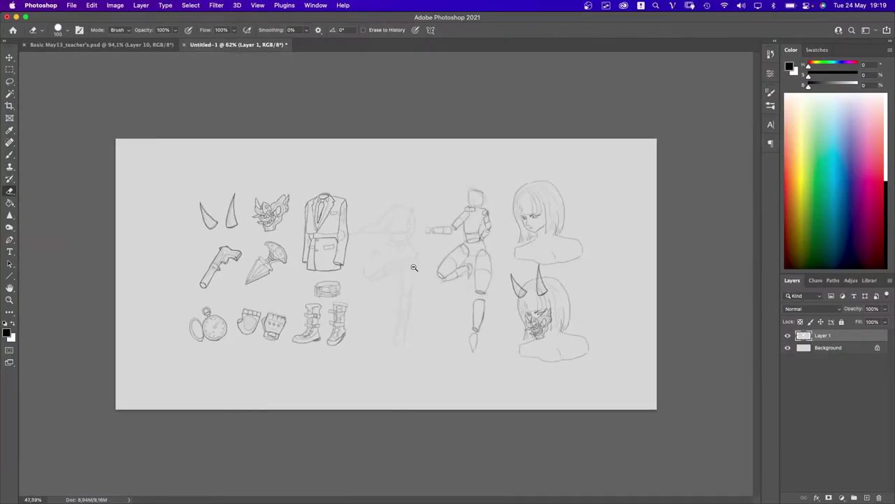
pyautogui.press('super+v')
pyautogui.press('v')
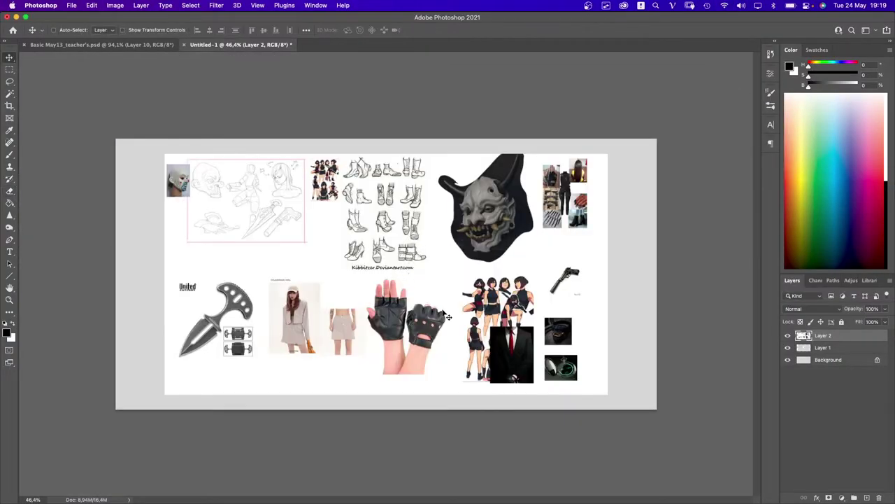
# - Shift the pasted collage up and left, then copy the masked kicking-girl area onto its own layer
pyautogui.moveTo(498, 325); pyautogui.dragTo(411, 280)
pyautogui.press('m')
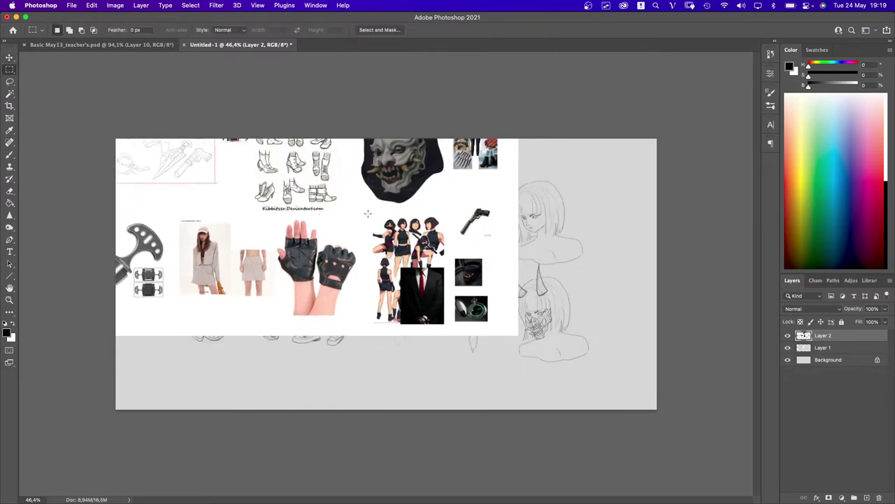
pyautogui.moveTo(368, 214); pyautogui.dragTo(404, 277)
pyautogui.press('super+j')
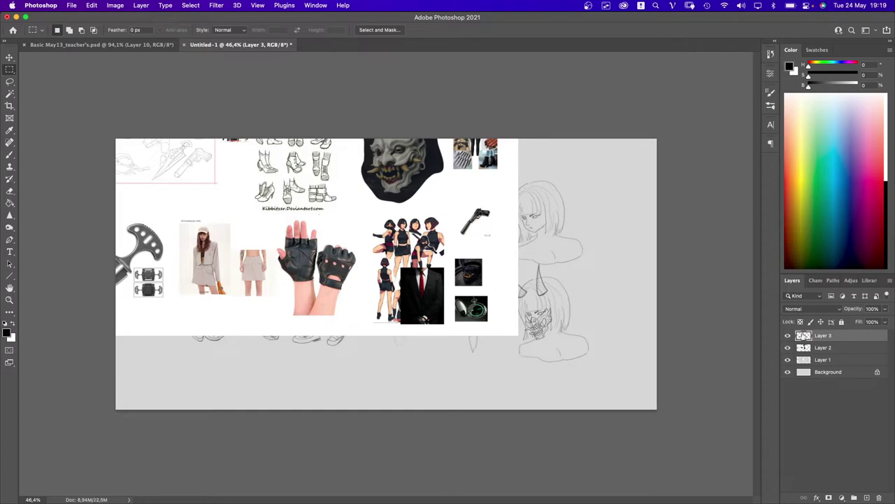
# - Delete the full collage layer, Layer 2, keeping the cropped girl reference on Layer 3
pyautogui.click(832, 360)
pyautogui.click(832, 349)
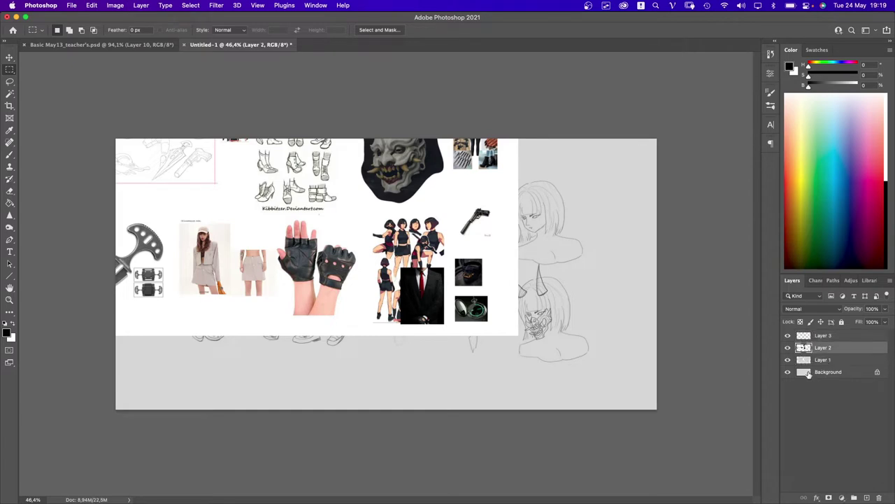
pyautogui.press('BackSpace')
pyautogui.press('XF86AudioRaiseVolume')
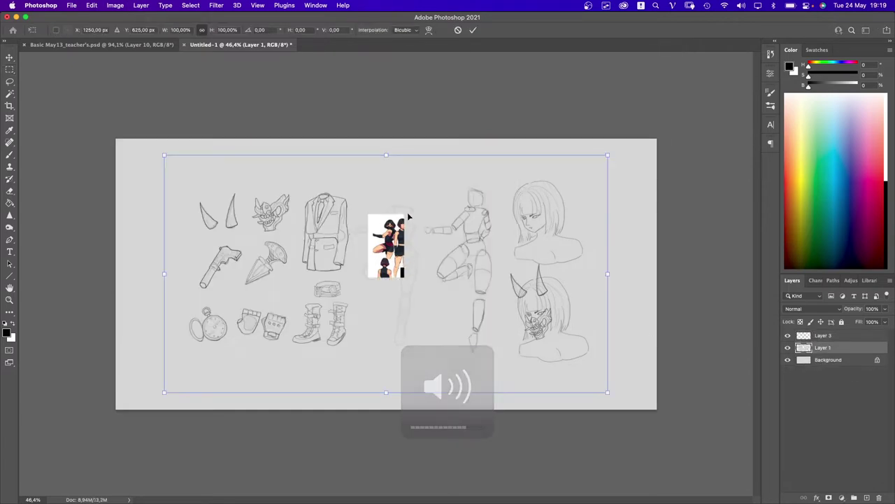
# - Enlarge the cropped girl reference on Layer 3 to about two and a half times its size
pyautogui.click(813, 337)
pyautogui.press('super+t')
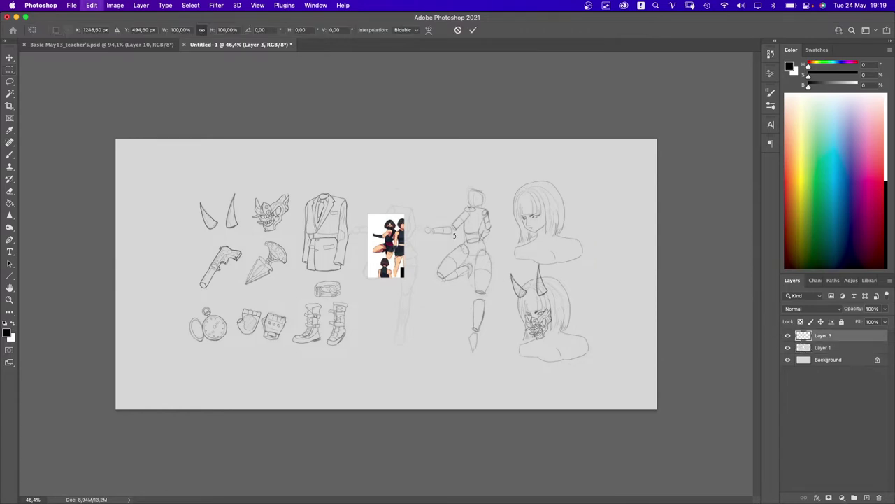
pyautogui.moveTo(405, 214); pyautogui.dragTo(457, 118)
pyautogui.moveTo(434, 206); pyautogui.dragTo(498, 242)
pyautogui.press('Return')
pyautogui.press('m')
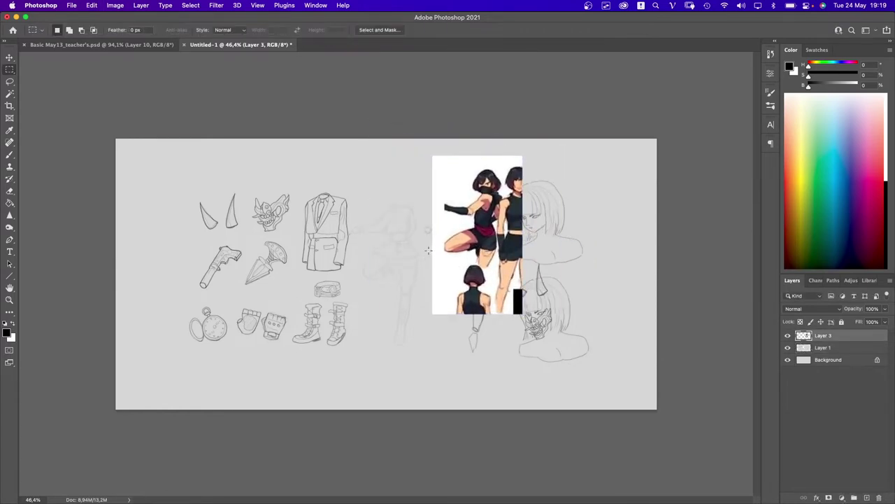
# - Move the enlarged reference to the left of the faded figure, over the suit drawing
pyautogui.scroll(5, 428, 250)
pyautogui.moveTo(536, 230)
pyautogui.mouseDown()
pyautogui.moveTo(494, 269)
pyautogui.moveTo(285, 273)
pyautogui.moveTo(103, 291)
pyautogui.moveTo(111, 284)
pyautogui.mouseUp()
pyautogui.press('super+d')
pyautogui.press('v')
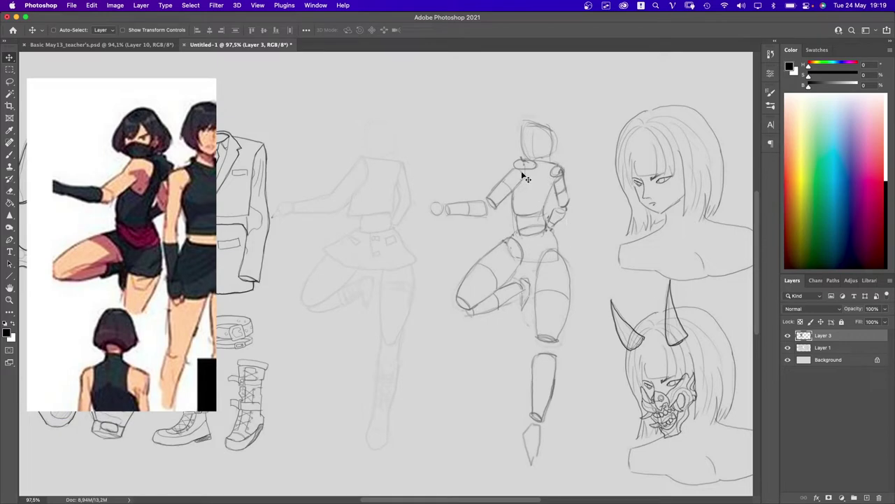
# - Delete the mannequin sketch, including its outstretched arm and raised leg, from Layer 1 and clear the selection
pyautogui.click(816, 349)
pyautogui.press('m')
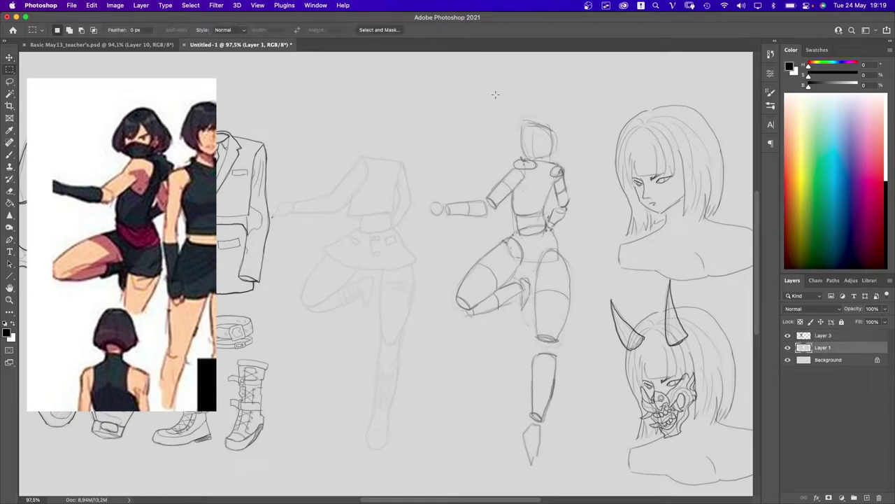
pyautogui.moveTo(490, 88); pyautogui.dragTo(577, 481)
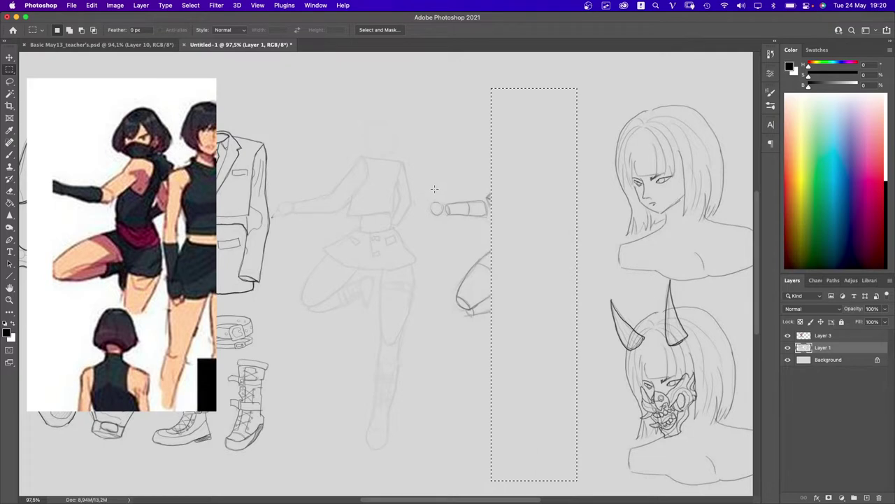
pyautogui.moveTo(426, 179)
pyautogui.mouseDown()
pyautogui.moveTo(488, 274)
pyautogui.moveTo(507, 343)
pyautogui.mouseUp()
pyautogui.press('Delete')
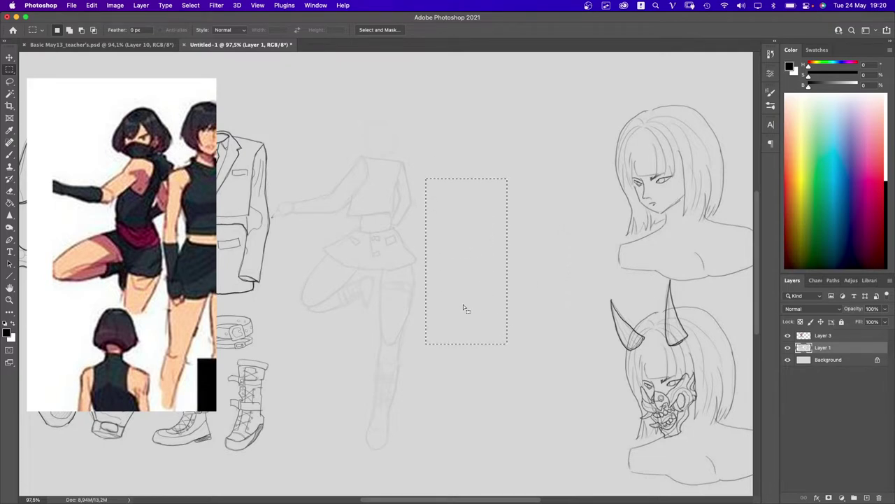
pyautogui.press('super+d')
# - Add a new layer above the girl reference on Layer 3 and switch to the Brush tool
pyautogui.moveTo(331, 245); pyautogui.dragTo(461, 253)
pyautogui.scroll(-3, 462, 253)
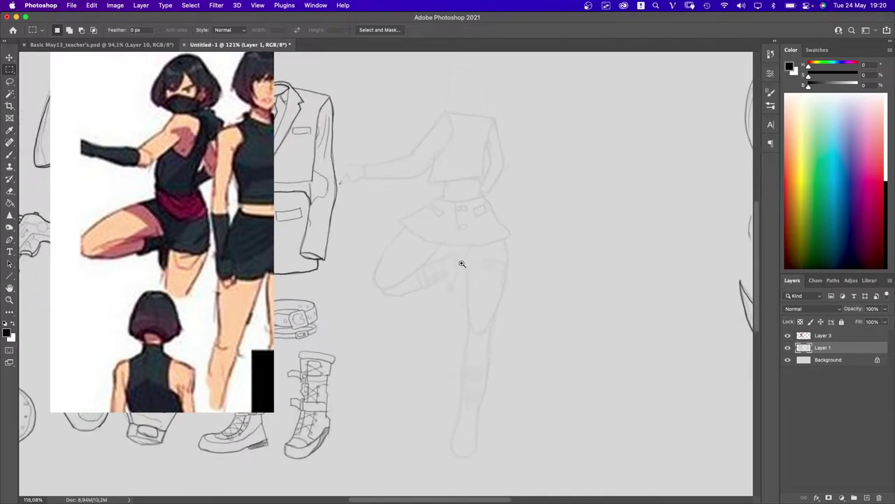
pyautogui.click(810, 337)
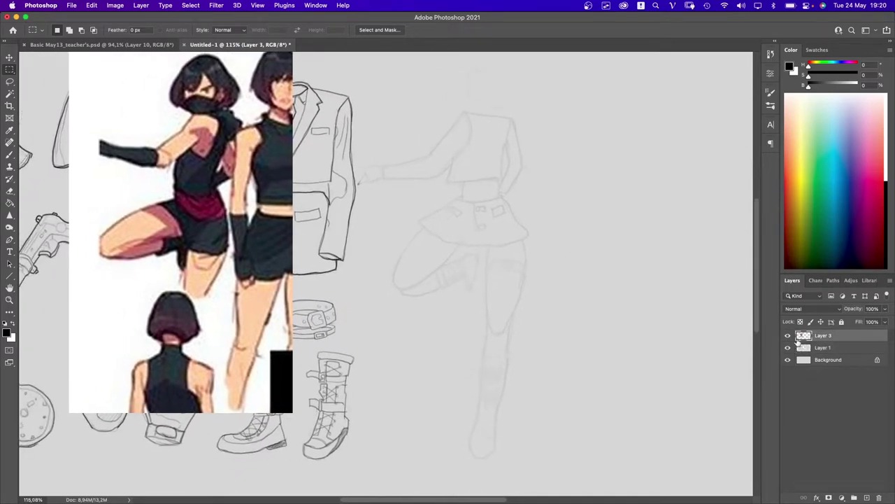
pyautogui.click(787, 336)
pyautogui.click(787, 336)
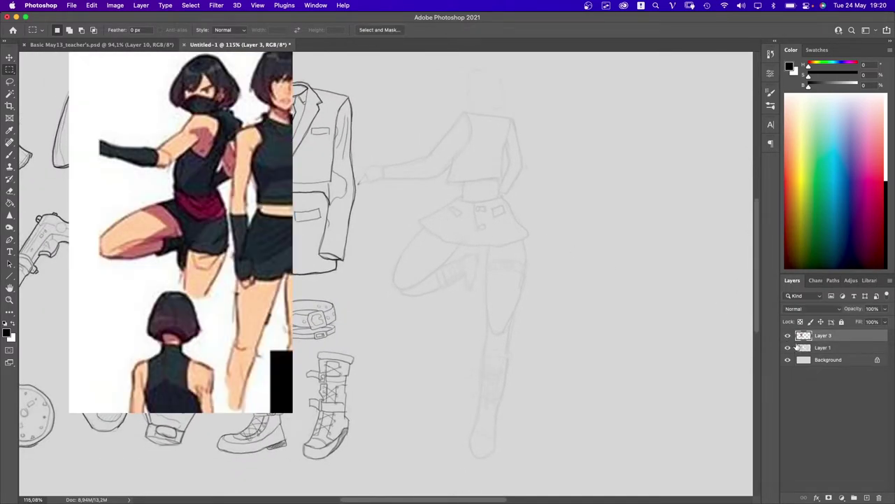
pyautogui.click(866, 497)
pyautogui.press('b')
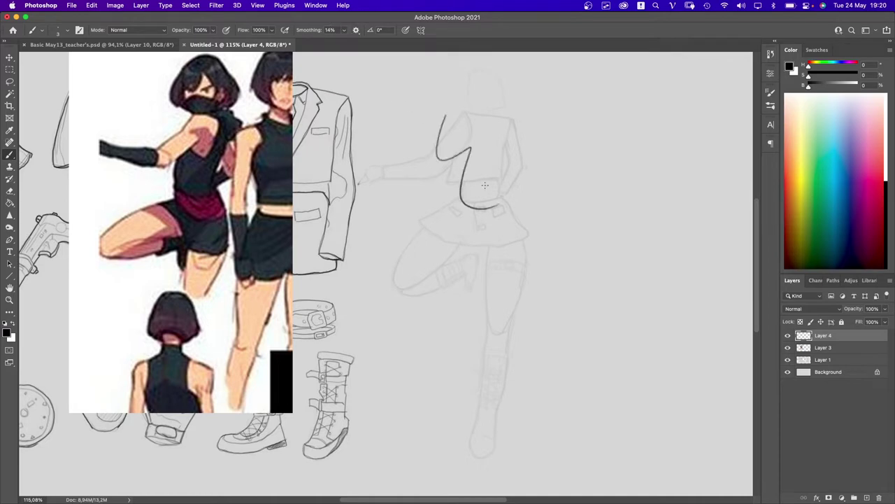
pyautogui.hscroll(-3, 461, 186)
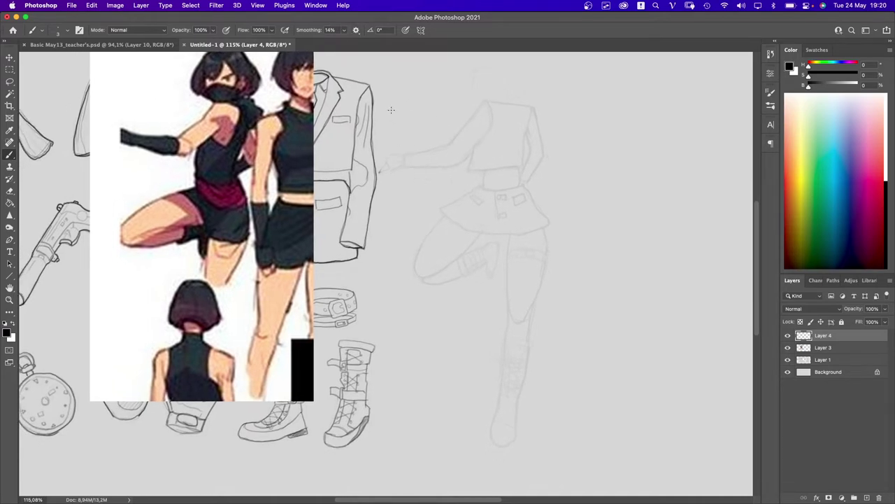
# - Set the brush size to 2 px for sketching over the faded figure
pyautogui.moveTo(385, 118)
pyautogui.mouseDown()
pyautogui.moveTo(400, 116)
pyautogui.moveTo(392, 140)
pyautogui.moveTo(416, 158)
pyautogui.mouseUp()
pyautogui.press('super+z')
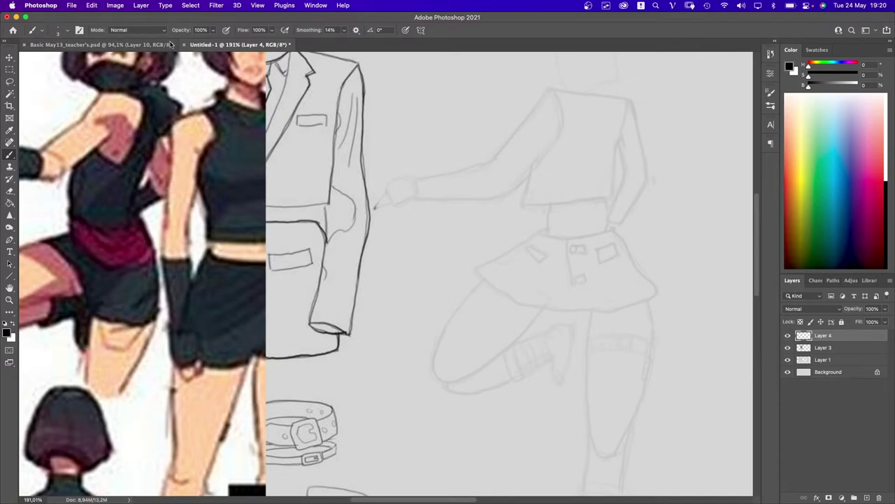
pyautogui.click(68, 31)
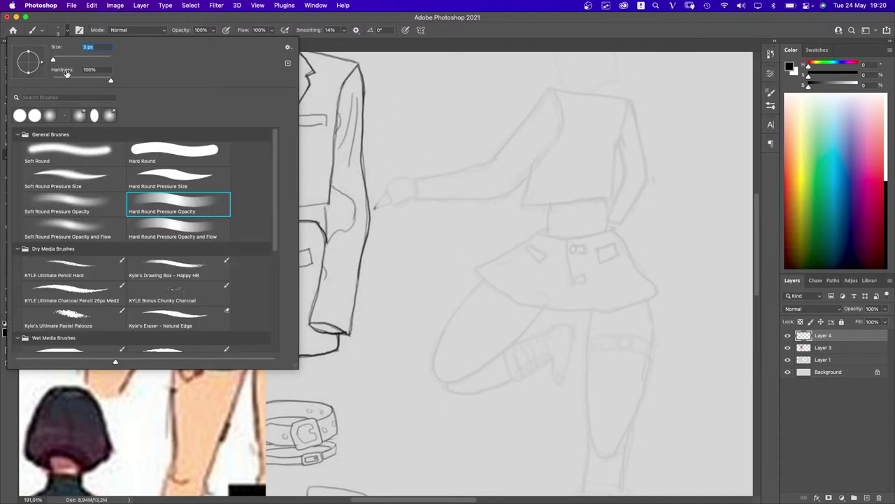
pyautogui.press('Return')
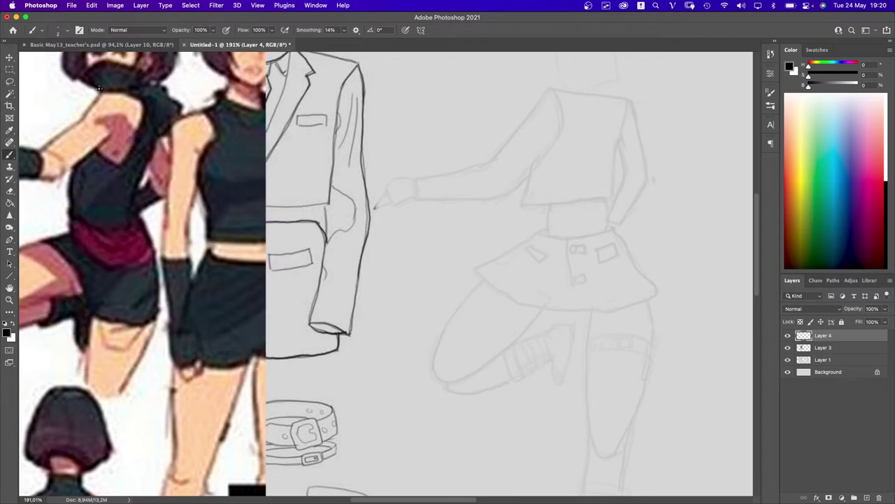
# - Switch to the Google Meet call in the browser, admit the waiting participant and return to Photoshop
pyautogui.hotkey('alt', 'Tab')
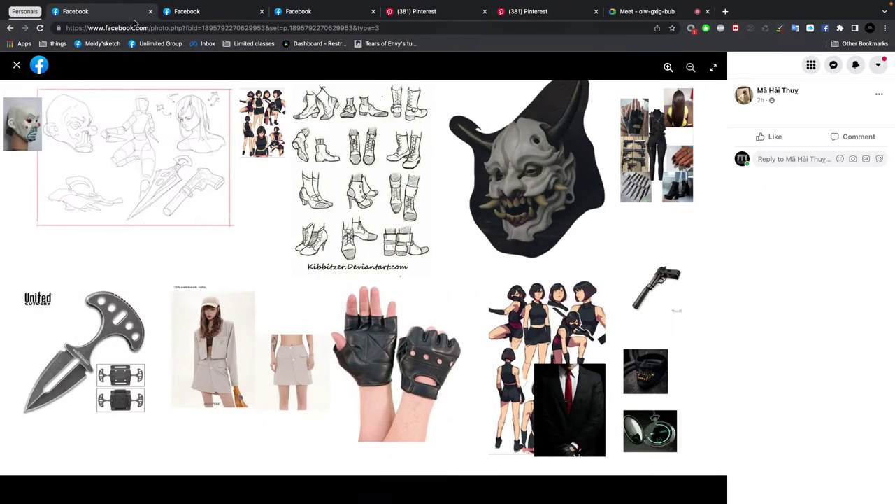
pyautogui.click(631, 15)
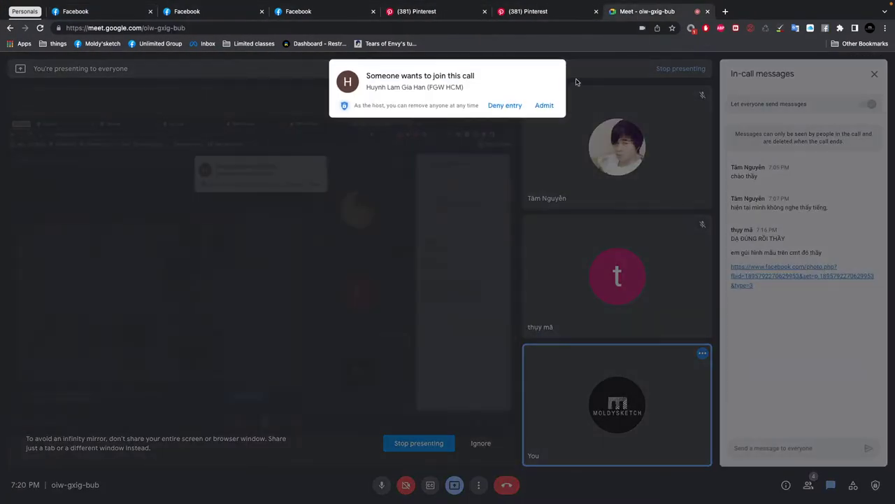
pyautogui.click(544, 106)
pyautogui.hotkey('alt', 'Tab')
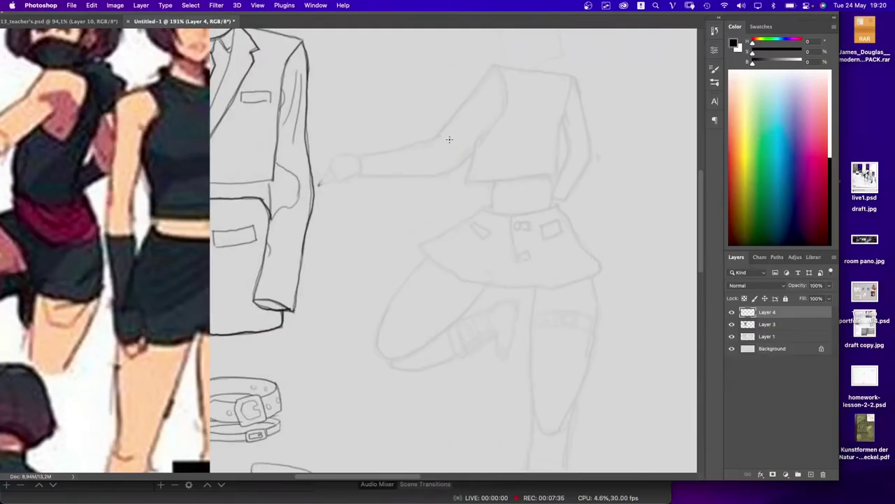
pyautogui.moveTo(461, 105); pyautogui.dragTo(384, 228)
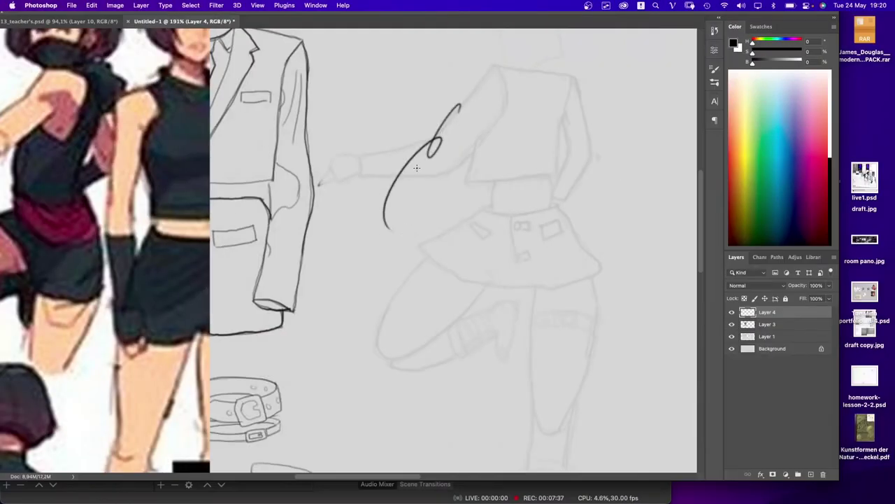
pyautogui.hotkey('ctrl', 'z')
pyautogui.rightClick(405, 114)
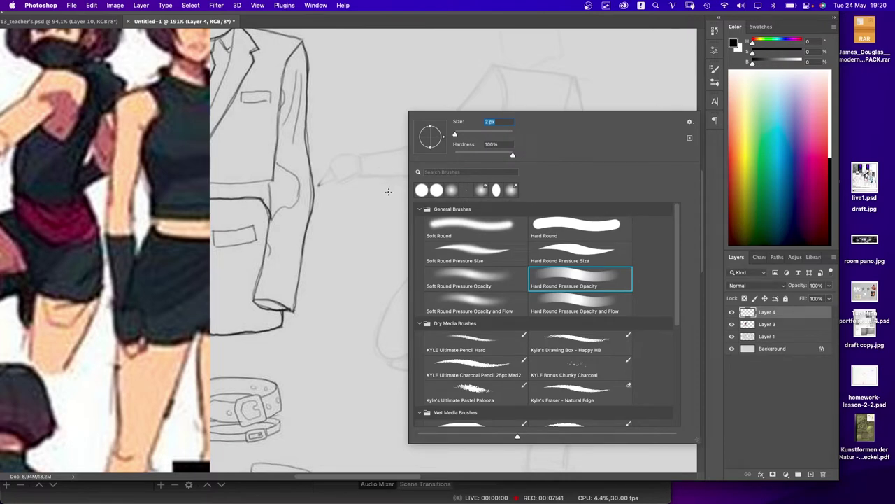
pyautogui.press('Escape')
# - Admit the next person waiting to join the Google Meet call and go back to Photoshop
pyautogui.press('super+Tab')
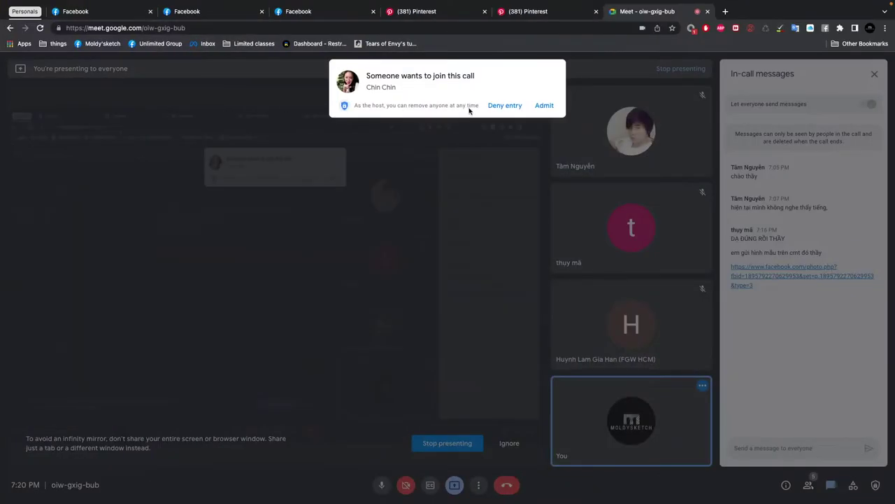
pyautogui.click(539, 106)
pyautogui.press('super+Tab')
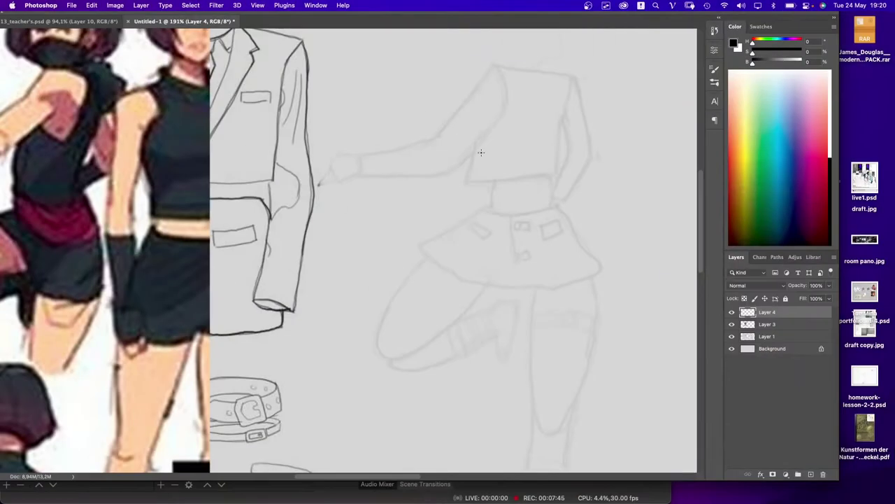
# - Move the girl reference on Layer 3 slightly closer to the faded figure
pyautogui.moveTo(465, 105)
pyautogui.mouseDown()
pyautogui.moveTo(464, 148)
pyautogui.moveTo(503, 179)
pyautogui.mouseUp()
pyautogui.hotkey('ctrl', 'z')
pyautogui.moveTo(482, 128); pyautogui.dragTo(471, 150)
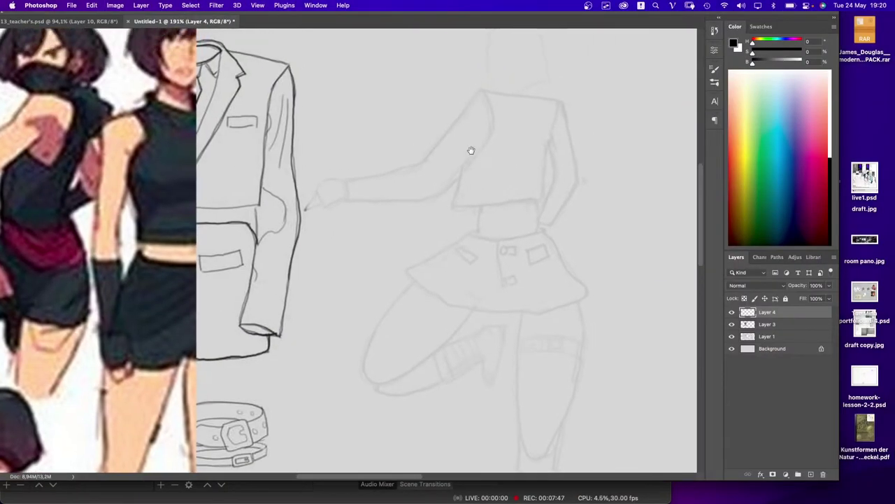
pyautogui.scroll(-4, 470, 150)
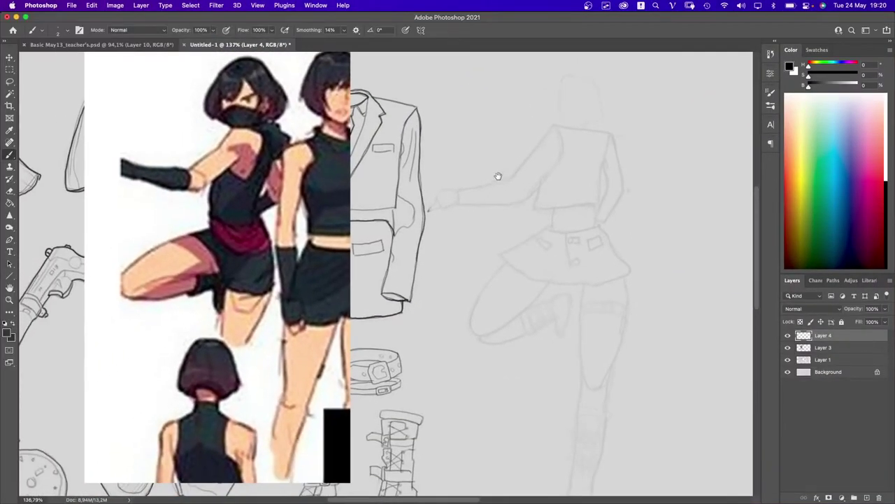
pyautogui.scroll(-6, 498, 175)
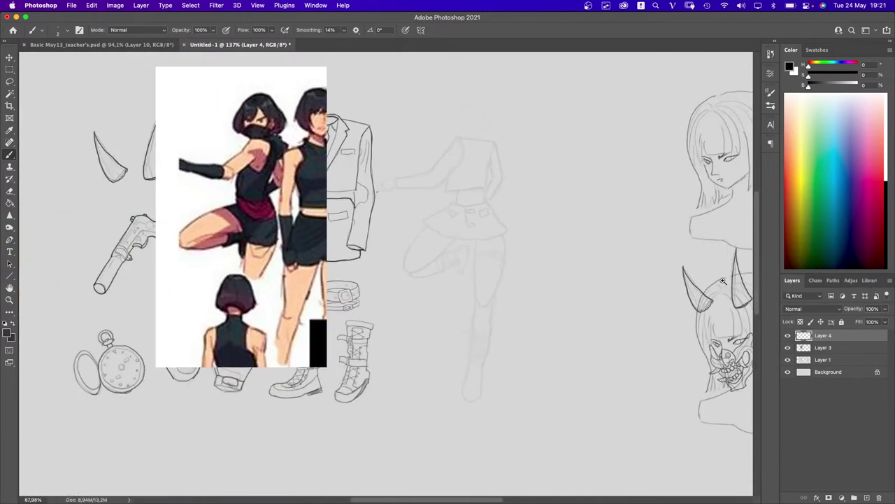
pyautogui.click(832, 348)
pyautogui.press('v')
pyautogui.moveTo(303, 213); pyautogui.dragTo(325, 210)
pyautogui.moveTo(370, 231); pyautogui.dragTo(462, 232)
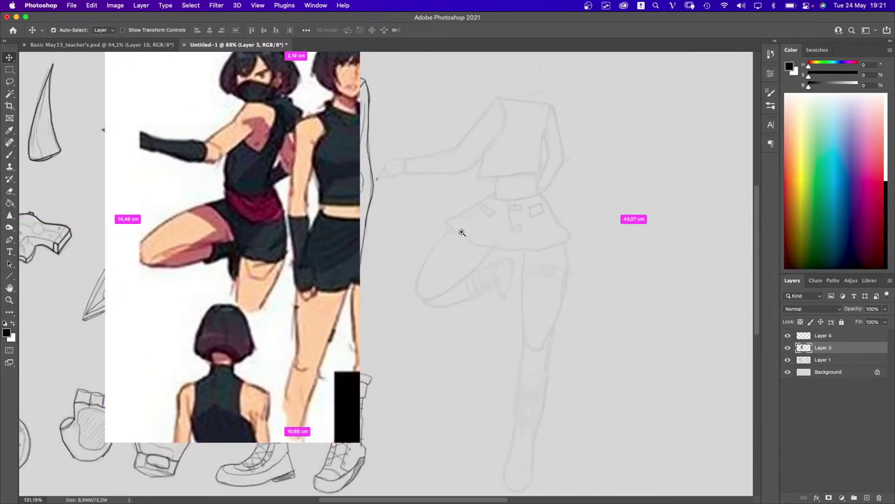
# - Return to Layer 4 with the Brush tool and sketch a rounded shoulder at the top of the faded figure's outstretched arm
pyautogui.click(817, 337)
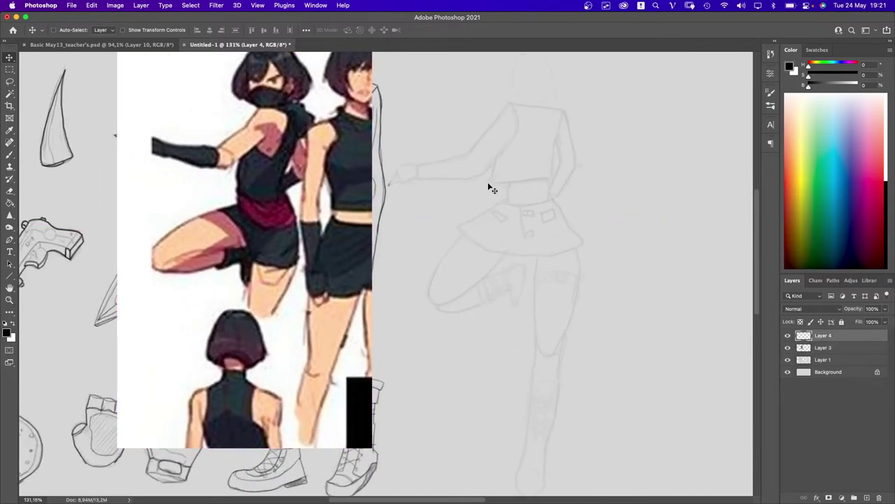
pyautogui.press('b')
pyautogui.scroll(2, 483, 118)
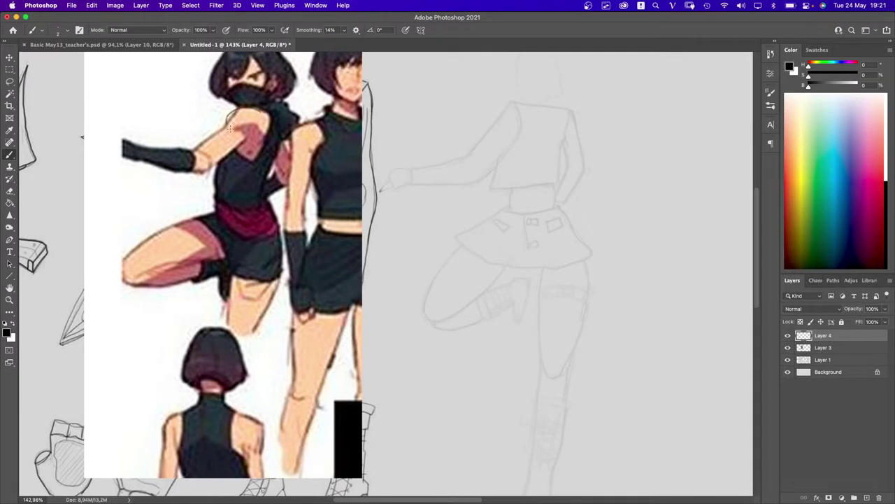
pyautogui.scroll(-2, 498, 134)
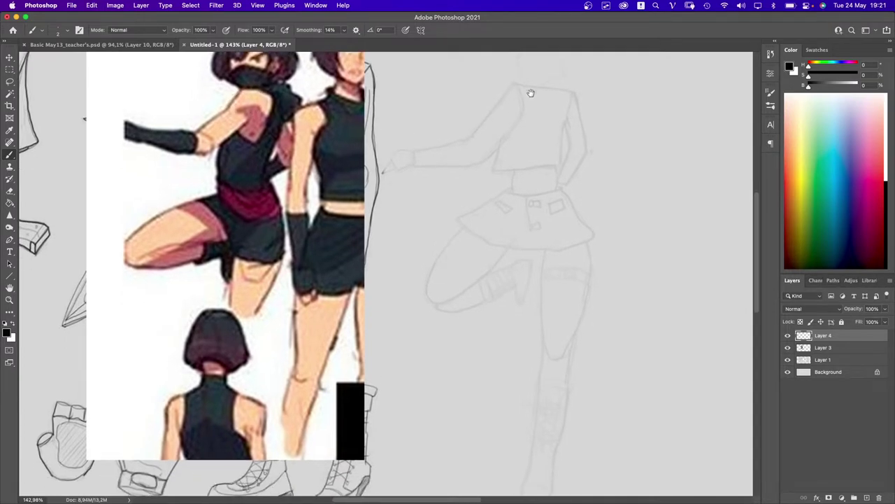
pyautogui.scroll(1, 530, 90)
pyautogui.moveTo(527, 100)
pyautogui.mouseDown()
pyautogui.moveTo(509, 120)
pyautogui.moveTo(510, 100)
pyautogui.moveTo(523, 121)
pyautogui.mouseUp()
pyautogui.press('super+z')
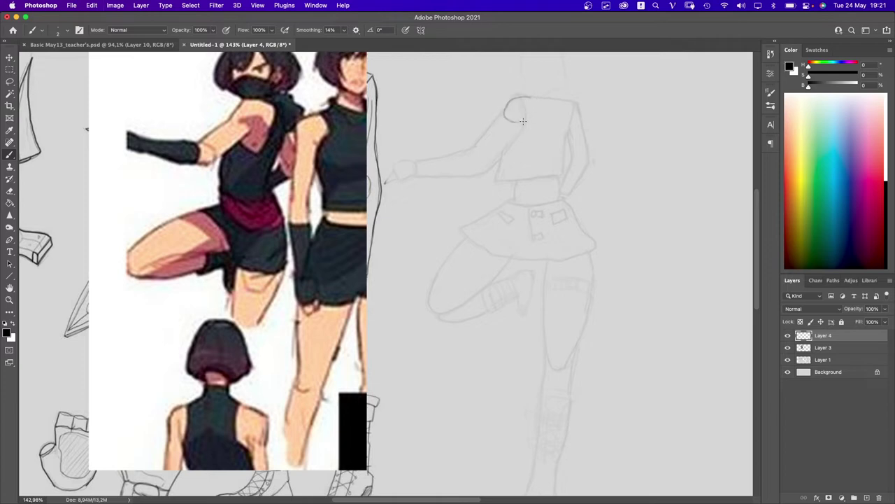
# - Switch to the Google Meet call, admit another waiting participant and return to the Photoshop drawing
pyautogui.press('super+Tab')
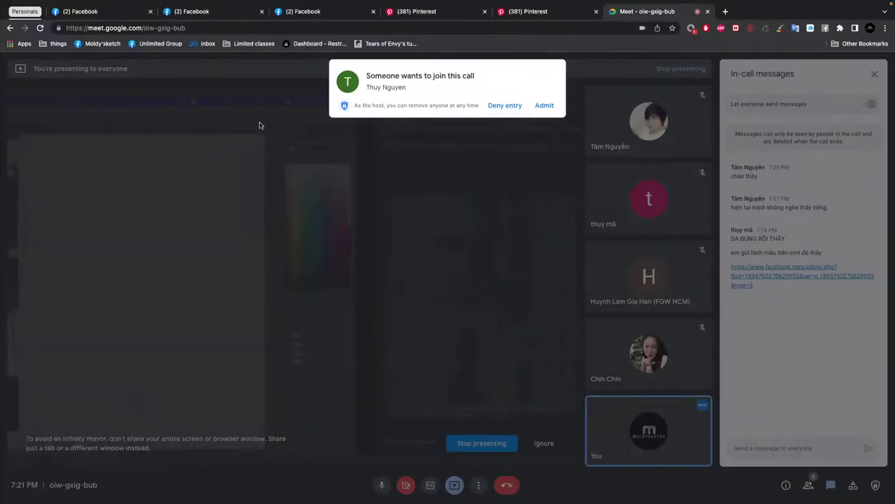
pyautogui.click(543, 106)
pyautogui.press('super+Tab')
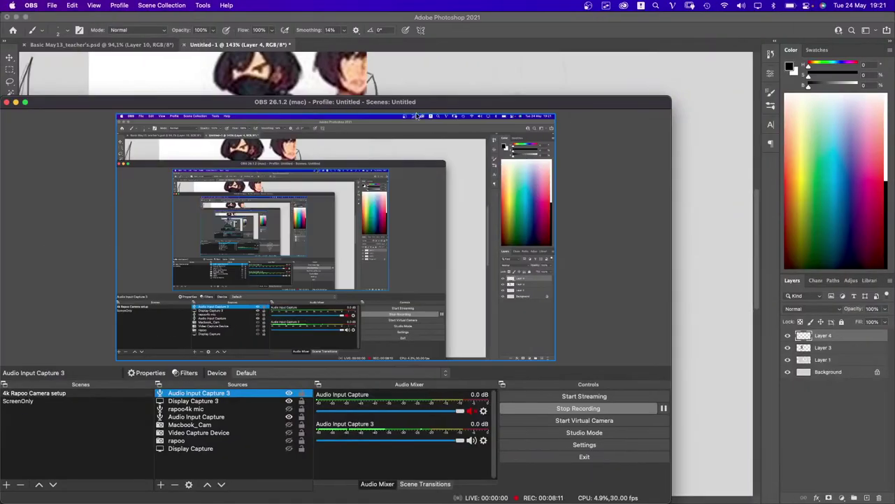
pyautogui.press('super+Tab')
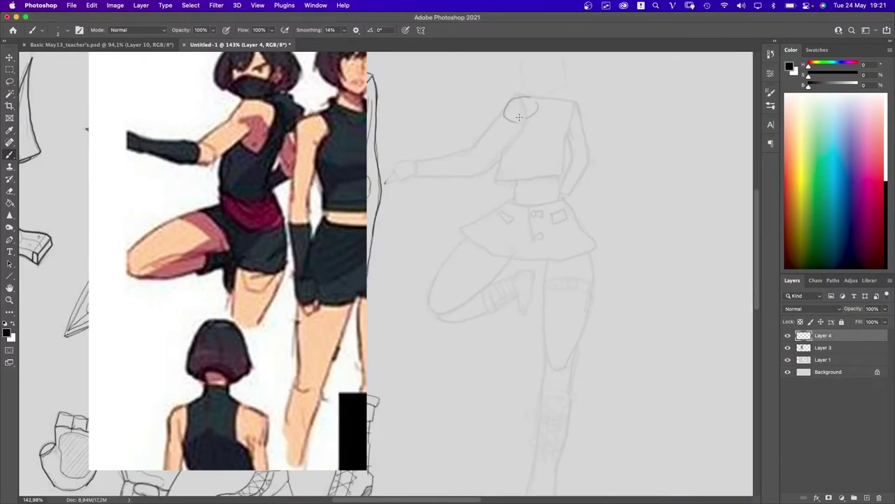
# - Outline the outstretched arm on Layer 4 from the shoulder through the elbow to the wrist
pyautogui.moveTo(504, 109); pyautogui.dragTo(481, 144)
pyautogui.press('super+z')
pyautogui.moveTo(507, 105)
pyautogui.mouseDown()
pyautogui.moveTo(475, 148)
pyautogui.moveTo(514, 137)
pyautogui.moveTo(486, 168)
pyautogui.mouseUp()
pyautogui.moveTo(487, 165)
pyautogui.mouseDown()
pyautogui.moveTo(456, 151)
pyautogui.moveTo(420, 162)
pyautogui.moveTo(471, 172)
pyautogui.moveTo(425, 172)
pyautogui.mouseUp()
pyautogui.press('super+z')
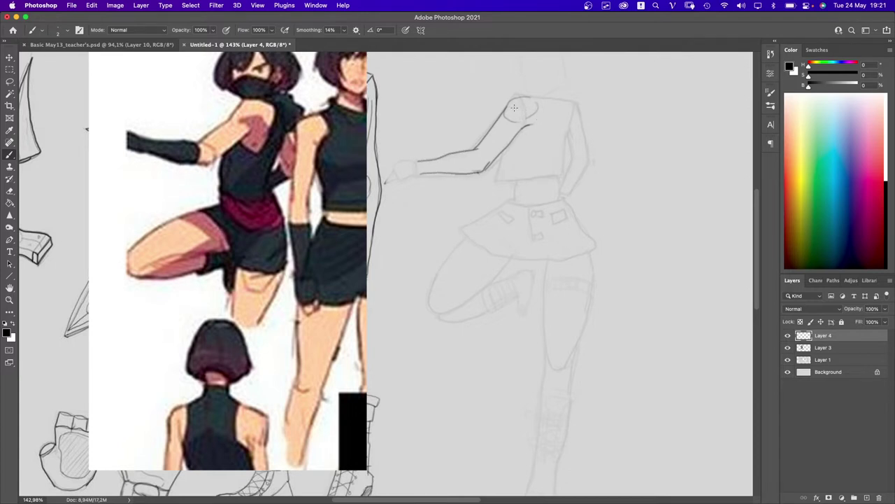
# - Sketch the line across the shoulders, the base of the neck and the far side of the torso
pyautogui.moveTo(506, 105)
pyautogui.mouseDown()
pyautogui.moveTo(568, 100)
pyautogui.moveTo(507, 106)
pyautogui.moveTo(569, 95)
pyautogui.moveTo(560, 97)
pyautogui.mouseUp()
pyautogui.press('super+z')
pyautogui.moveTo(556, 89); pyautogui.dragTo(574, 105)
pyautogui.moveTo(575, 111); pyautogui.dragTo(554, 173)
pyautogui.moveTo(571, 123)
pyautogui.mouseDown()
pyautogui.moveTo(546, 98)
pyautogui.moveTo(529, 105)
pyautogui.moveTo(511, 143)
pyautogui.moveTo(524, 171)
pyautogui.moveTo(542, 175)
pyautogui.moveTo(560, 160)
pyautogui.moveTo(567, 129)
pyautogui.moveTo(556, 108)
pyautogui.moveTo(525, 108)
pyautogui.moveTo(508, 138)
pyautogui.moveTo(515, 170)
pyautogui.moveTo(542, 173)
pyautogui.moveTo(571, 144)
pyautogui.moveTo(568, 114)
pyautogui.moveTo(540, 102)
pyautogui.moveTo(511, 132)
pyautogui.moveTo(510, 168)
pyautogui.mouseUp()
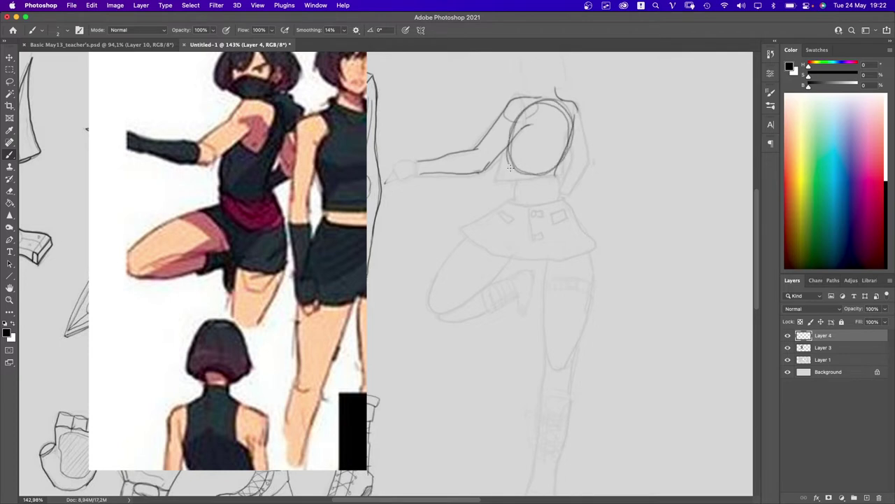
pyautogui.press('super+z')
pyautogui.press('super+z')
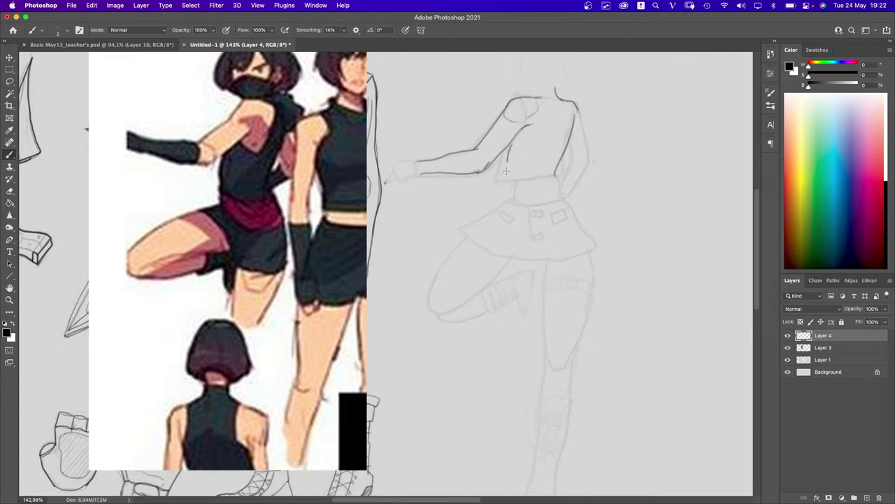
# - Draw the near side of the torso from below the outstretched arm down towards the waist
pyautogui.moveTo(515, 136); pyautogui.dragTo(516, 176)
pyautogui.press('super+z')
pyautogui.moveTo(505, 145); pyautogui.dragTo(510, 181)
# - Draw the far side of the waist down to the skirt and a curved inner line down the torso
pyautogui.moveTo(557, 173); pyautogui.dragTo(553, 188)
pyautogui.press('super+z')
pyautogui.press('super+z')
pyautogui.moveTo(556, 161); pyautogui.dragTo(562, 199)
pyautogui.press('super+z')
pyautogui.moveTo(556, 163); pyautogui.dragTo(561, 191)
pyautogui.press('super+z')
pyautogui.press('super+z')
pyautogui.moveTo(561, 106); pyautogui.dragTo(553, 166)
pyautogui.press('super+z')
pyautogui.press('super+z')
# - Outline the bent far arm from the shoulder around the elbow and back to the waist
pyautogui.moveTo(578, 119)
pyautogui.mouseDown()
pyautogui.moveTo(588, 163)
pyautogui.moveTo(572, 160)
pyautogui.mouseUp()
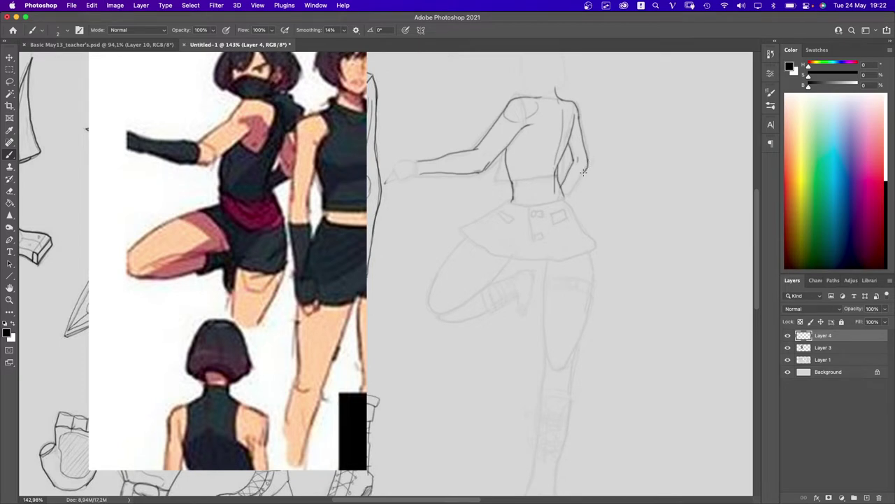
pyautogui.moveTo(583, 172); pyautogui.dragTo(566, 196)
pyautogui.press('super+z')
pyautogui.scroll(-5, 545, 201)
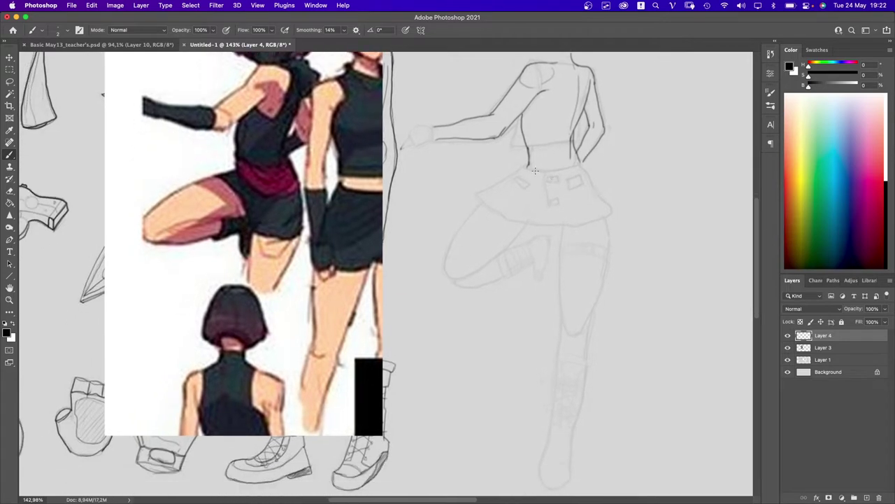
pyautogui.scroll(-2, 515, 161)
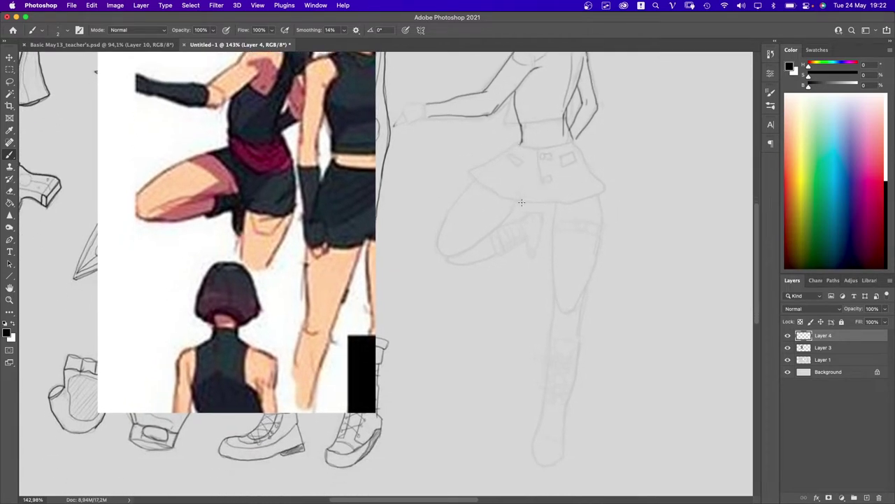
pyautogui.moveTo(516, 167); pyautogui.dragTo(487, 205)
pyautogui.press('super+z')
# - Reduce the eraser to 20 px and erase the curved inner line on the upper torso
pyautogui.scroll(3, 554, 146)
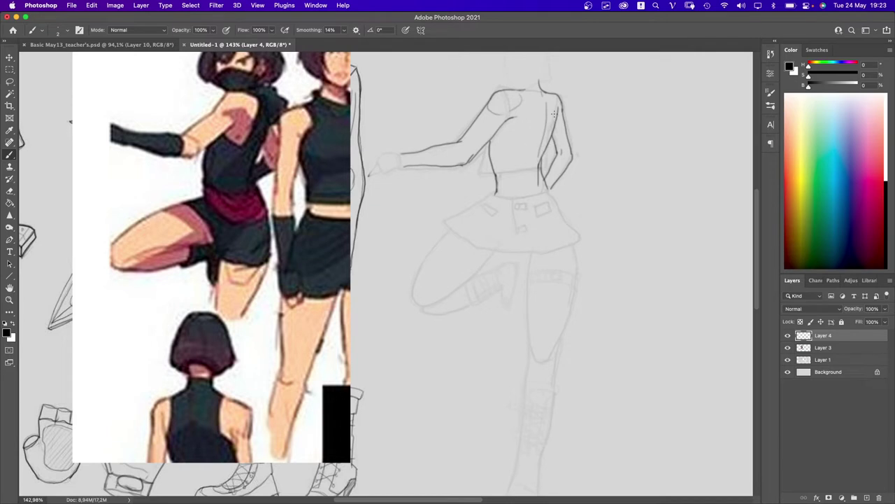
pyautogui.press('e')
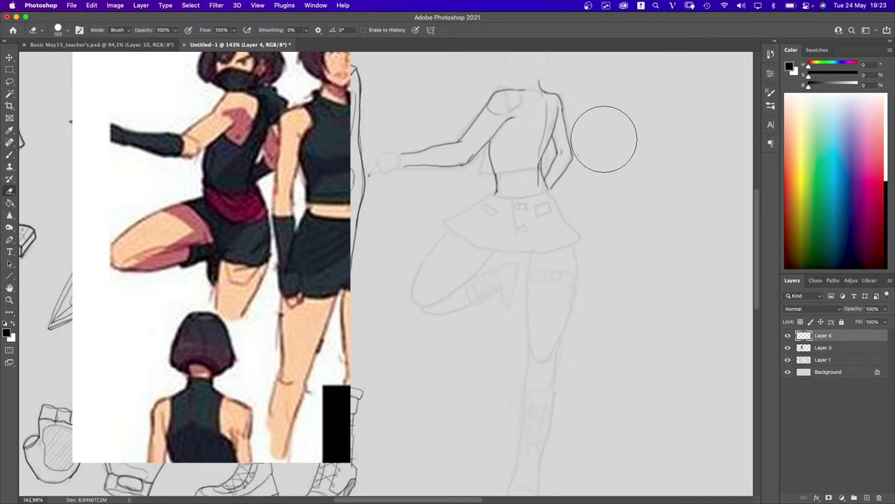
pyautogui.press('[')
pyautogui.press('[')
pyautogui.press('[')
pyautogui.press('[')
pyautogui.press('[')
pyautogui.press('[')
pyautogui.press('[')
pyautogui.press('[')
pyautogui.moveTo(547, 138); pyautogui.dragTo(540, 115)
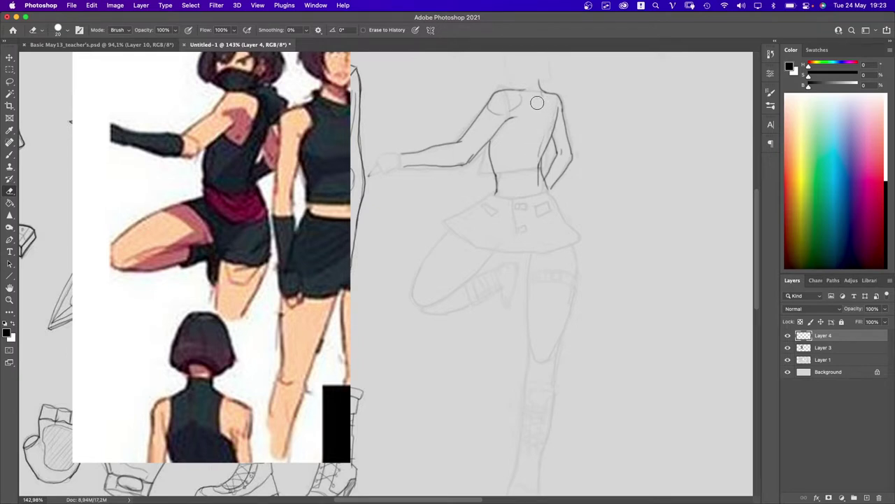
# - Erase the doubled line at the far side of the waist and sketch an inner line down the abdomen
pyautogui.press('b')
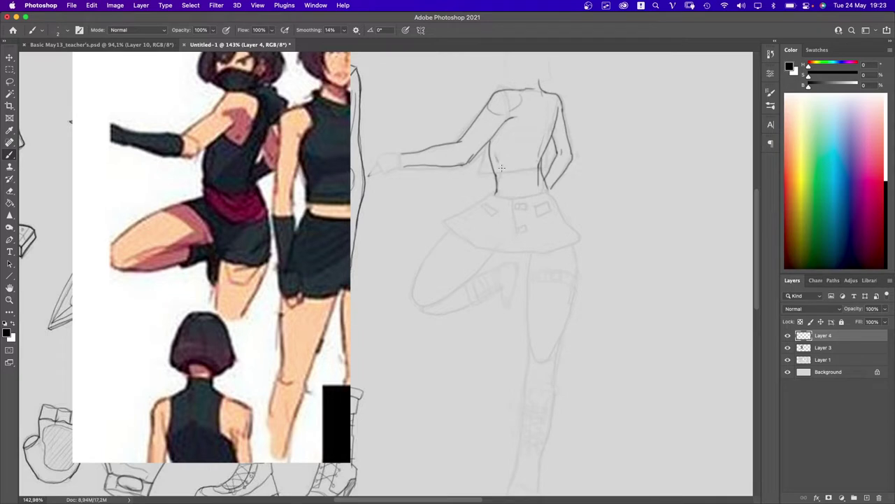
pyautogui.press('e')
pyautogui.moveTo(534, 177)
pyautogui.mouseDown()
pyautogui.moveTo(535, 151)
pyautogui.moveTo(533, 174)
pyautogui.mouseUp()
pyautogui.press('b')
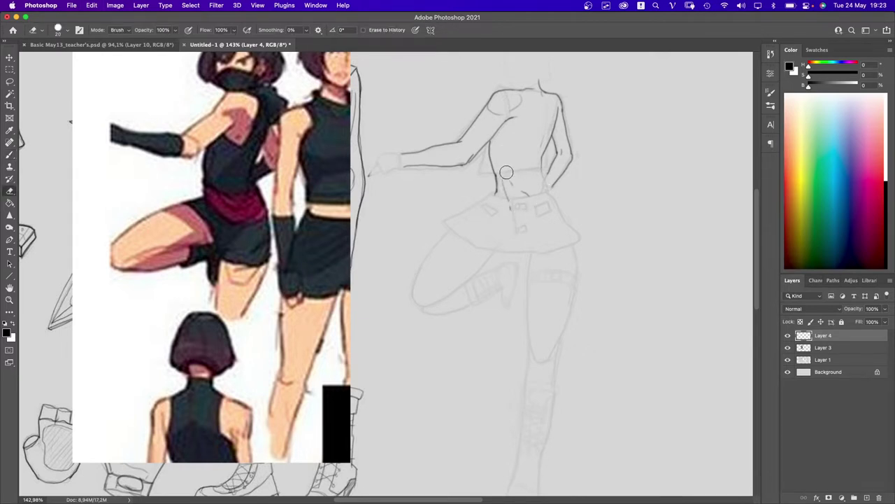
pyautogui.press('b')
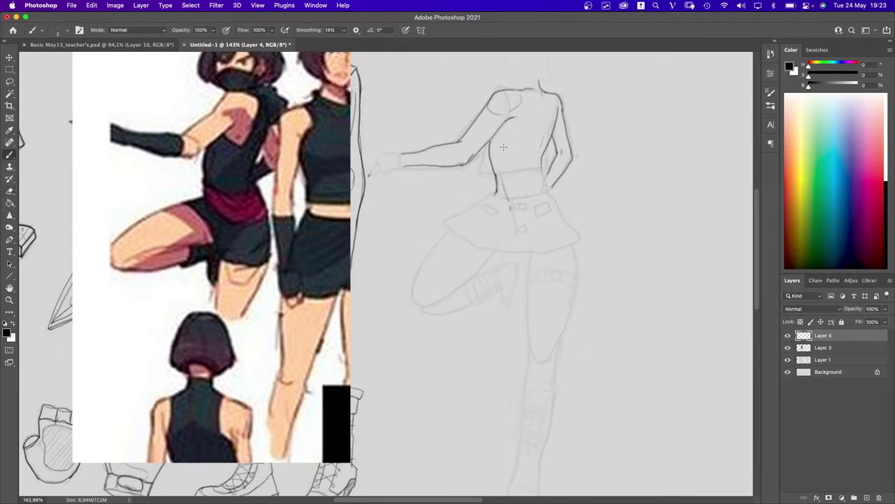
# - Redraw the near side of the waist flaring into the hip and clean up the short inner abdomen lines
pyautogui.press('super+z')
pyautogui.press('super+z')
pyautogui.press('super+z')
pyautogui.moveTo(493, 194)
pyautogui.mouseDown()
pyautogui.moveTo(496, 186)
pyautogui.moveTo(482, 203)
pyautogui.mouseUp()
pyautogui.press('super+z')
pyautogui.press('super+z')
pyautogui.press('super+z')
pyautogui.press('super+z')
pyautogui.moveTo(507, 202); pyautogui.dragTo(507, 196)
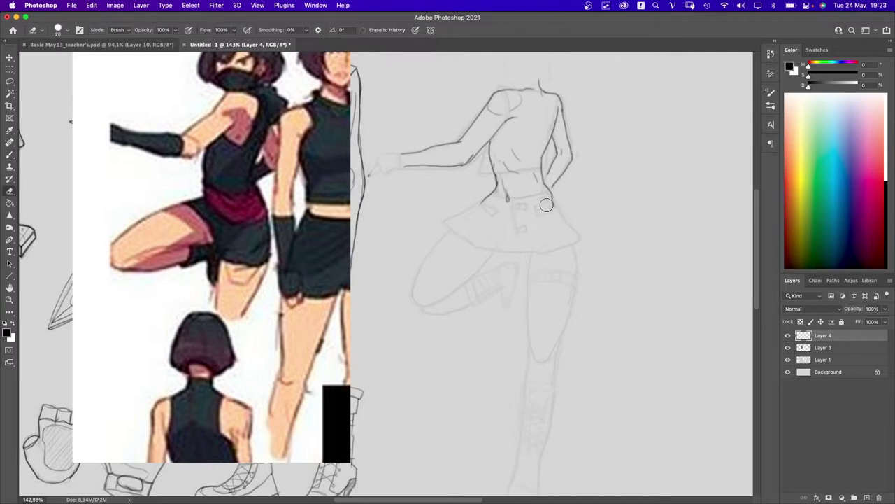
# - Draw the outer contour of the standing leg from the hip down the thigh to the knee
pyautogui.moveTo(550, 195)
pyautogui.mouseDown()
pyautogui.moveTo(566, 218)
pyautogui.moveTo(572, 271)
pyautogui.mouseUp()
pyautogui.press('super+z')
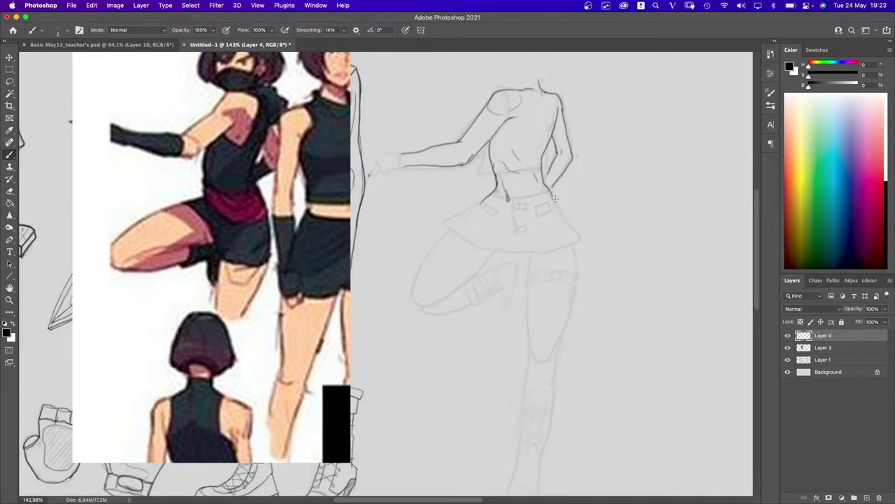
pyautogui.moveTo(551, 196)
pyautogui.mouseDown()
pyautogui.moveTo(572, 270)
pyautogui.moveTo(554, 206)
pyautogui.moveTo(570, 290)
pyautogui.moveTo(558, 341)
pyautogui.mouseUp()
pyautogui.press('super+z')
pyautogui.press('super+z')
# - Outline the raised leg's thigh from the hip around the knee and back along the folded calf
pyautogui.moveTo(487, 200); pyautogui.dragTo(440, 235)
pyautogui.press('super+z')
pyautogui.moveTo(487, 196); pyautogui.dragTo(412, 285)
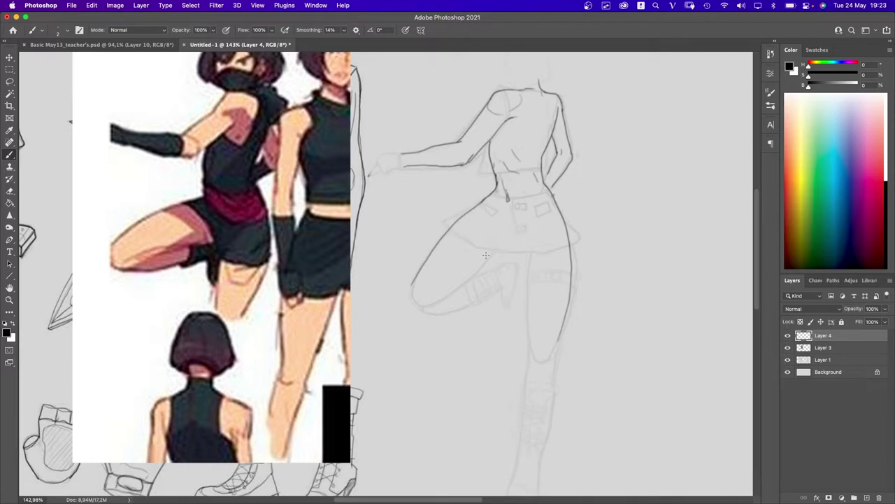
pyautogui.moveTo(474, 273)
pyautogui.mouseDown()
pyautogui.moveTo(514, 243)
pyautogui.moveTo(442, 296)
pyautogui.mouseUp()
pyautogui.press('super+z')
pyautogui.moveTo(482, 264)
pyautogui.mouseDown()
pyautogui.moveTo(447, 295)
pyautogui.moveTo(411, 306)
pyautogui.moveTo(424, 312)
pyautogui.mouseUp()
pyautogui.press('super+z')
pyautogui.moveTo(412, 279)
pyautogui.mouseDown()
pyautogui.moveTo(421, 312)
pyautogui.moveTo(454, 310)
pyautogui.moveTo(506, 286)
pyautogui.moveTo(505, 272)
pyautogui.moveTo(486, 274)
pyautogui.moveTo(511, 270)
pyautogui.moveTo(507, 290)
pyautogui.moveTo(510, 272)
pyautogui.moveTo(481, 274)
pyautogui.mouseUp()
pyautogui.press('super+z')
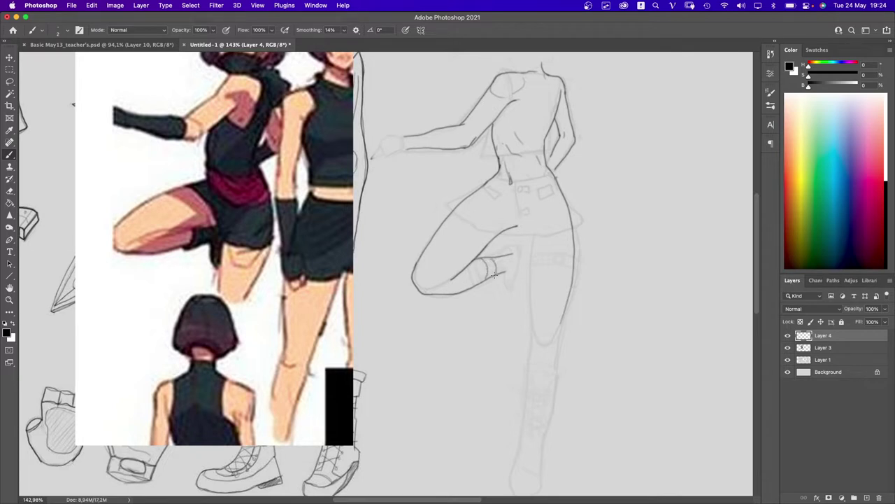
# - Add curved contour lines around the raised leg's ankle and outline its foot
pyautogui.moveTo(488, 257)
pyautogui.mouseDown()
pyautogui.moveTo(498, 272)
pyautogui.moveTo(505, 263)
pyautogui.moveTo(514, 270)
pyautogui.mouseUp()
pyautogui.press('super+z')
pyautogui.press('super+z')
pyautogui.moveTo(526, 255); pyautogui.dragTo(517, 289)
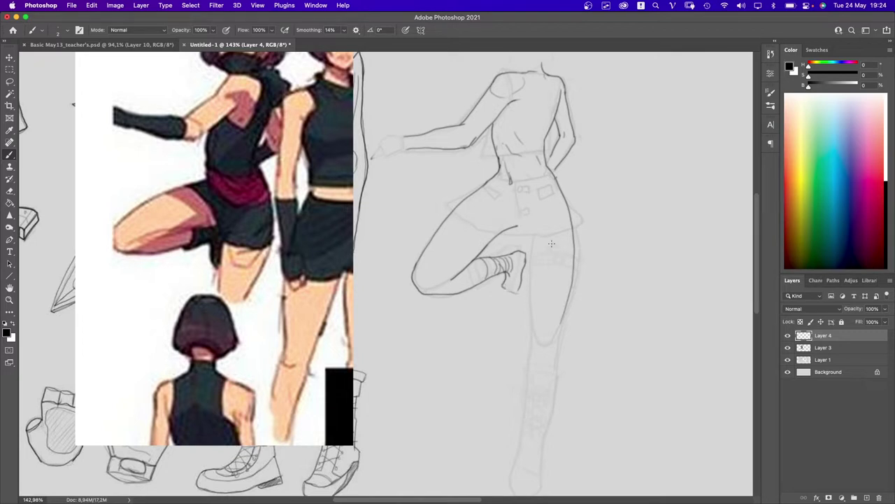
# - Draw the crotch line and the standing leg's inner thigh contour, then mark the lower edge of the kneecap
pyautogui.moveTo(507, 225); pyautogui.dragTo(531, 223)
pyautogui.press('super+z')
pyautogui.moveTo(527, 225); pyautogui.dragTo(530, 279)
pyautogui.press('super+z')
pyautogui.moveTo(529, 221)
pyautogui.mouseDown()
pyautogui.moveTo(527, 265)
pyautogui.moveTo(528, 231)
pyautogui.moveTo(530, 292)
pyautogui.mouseUp()
pyautogui.press('super+z')
pyautogui.press('super+z')
pyautogui.moveTo(530, 222); pyautogui.dragTo(531, 329)
pyautogui.press('super+z')
pyautogui.moveTo(528, 223); pyautogui.dragTo(530, 304)
pyautogui.press('super+z')
pyautogui.moveTo(529, 224); pyautogui.dragTo(530, 331)
pyautogui.press('super+z')
pyautogui.scroll(-2, 537, 328)
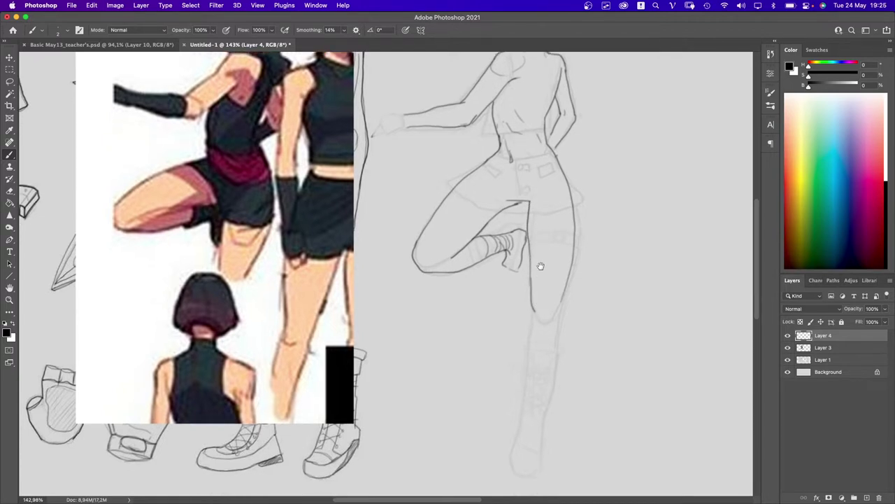
pyautogui.moveTo(527, 277); pyautogui.dragTo(552, 288)
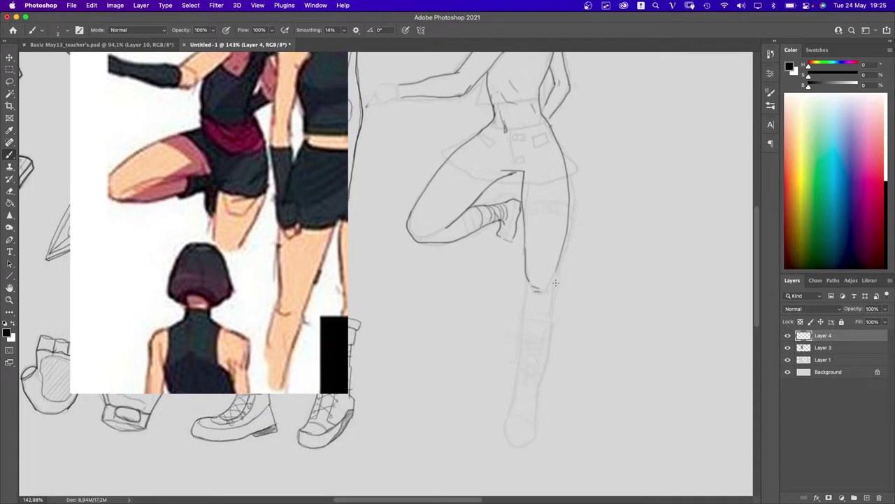
# - Draw both sides of the standing leg's lower leg from the knee to the ankle
pyautogui.scroll(-1, 545, 287)
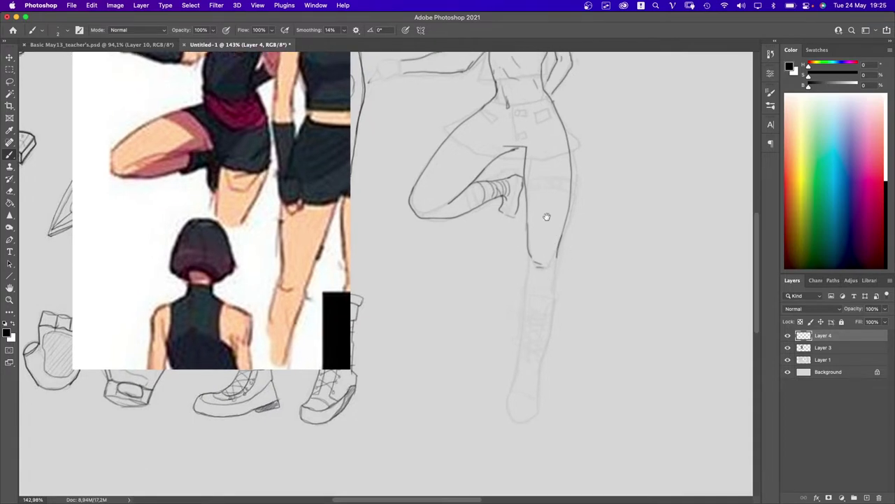
pyautogui.scroll(3, 546, 215)
pyautogui.scroll(-4, 490, 259)
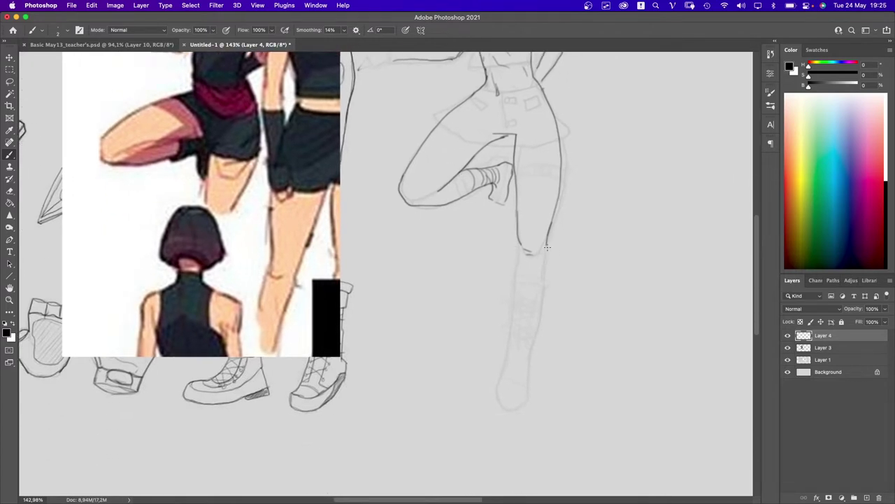
pyautogui.moveTo(547, 247); pyautogui.dragTo(528, 355)
pyautogui.moveTo(519, 242); pyautogui.dragTo(508, 349)
pyautogui.press('super+z')
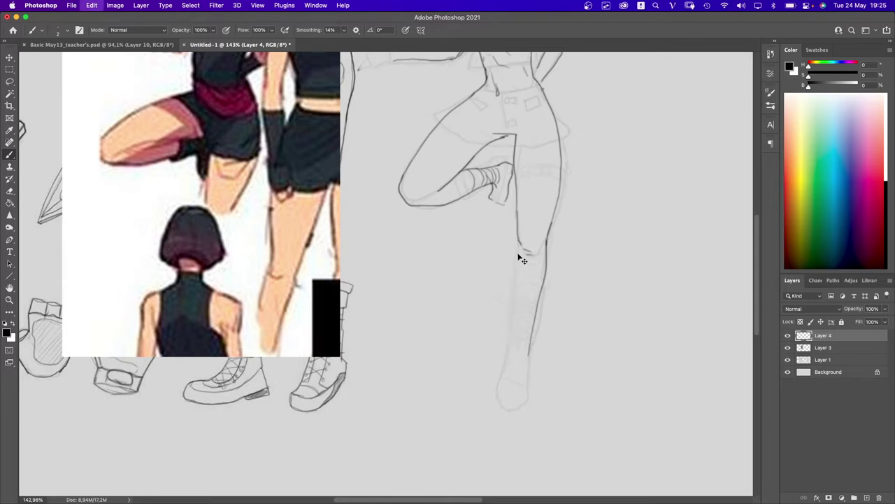
pyautogui.moveTo(518, 243)
pyautogui.mouseDown()
pyautogui.moveTo(514, 316)
pyautogui.moveTo(520, 243)
pyautogui.moveTo(509, 355)
pyautogui.mouseUp()
pyautogui.press('super+z')
pyautogui.press('super+z')
# - Outline the standing foot below the ankle and sketch its toes
pyautogui.scroll(-3, 533, 339)
pyautogui.moveTo(511, 306); pyautogui.dragTo(498, 348)
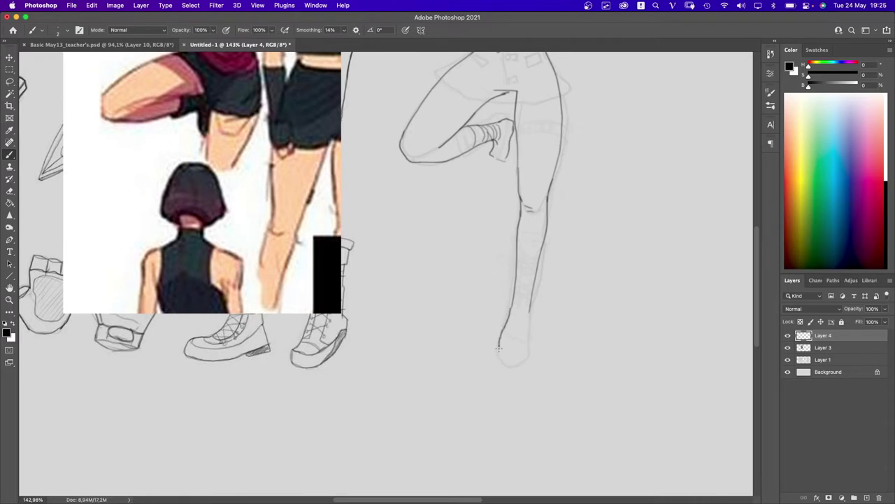
pyautogui.moveTo(527, 314); pyautogui.dragTo(528, 345)
pyautogui.moveTo(517, 357)
pyautogui.mouseDown()
pyautogui.moveTo(526, 351)
pyautogui.moveTo(503, 349)
pyautogui.mouseUp()
pyautogui.scroll(2, 507, 339)
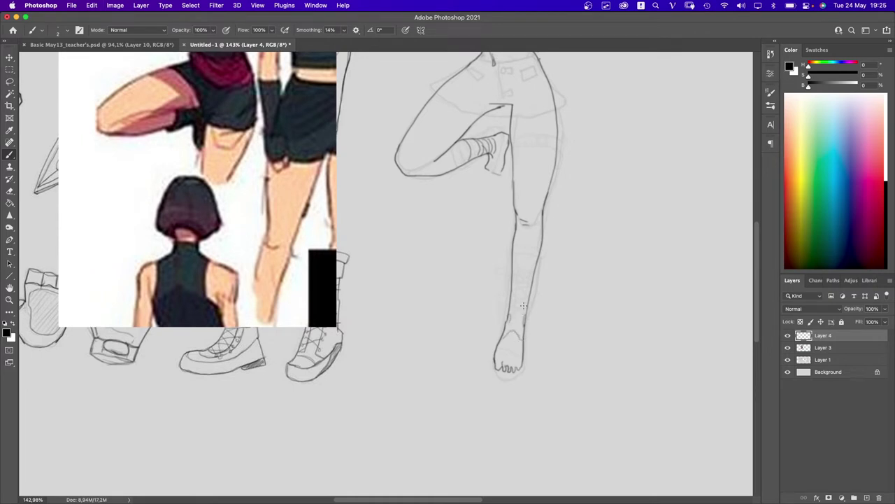
# - Try a curved centre line from the neck down the torso to the waist
pyautogui.scroll(5, 526, 294)
pyautogui.scroll(10, 528, 282)
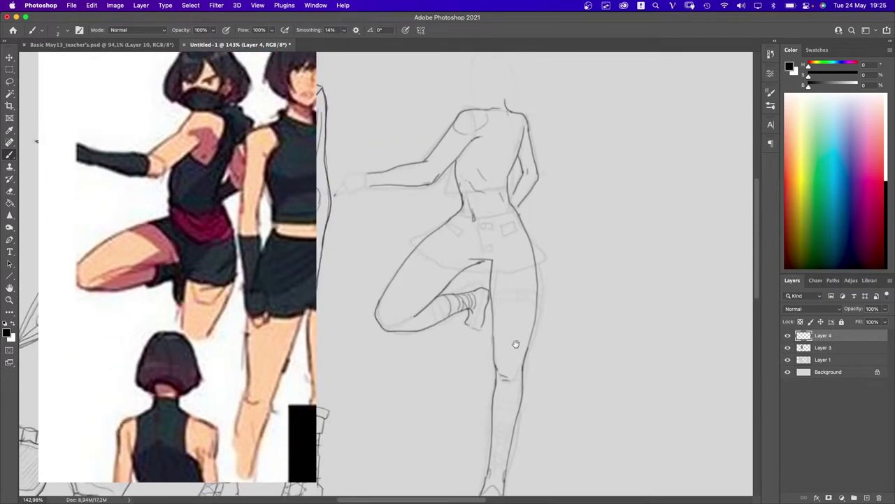
pyautogui.scroll(5, 484, 203)
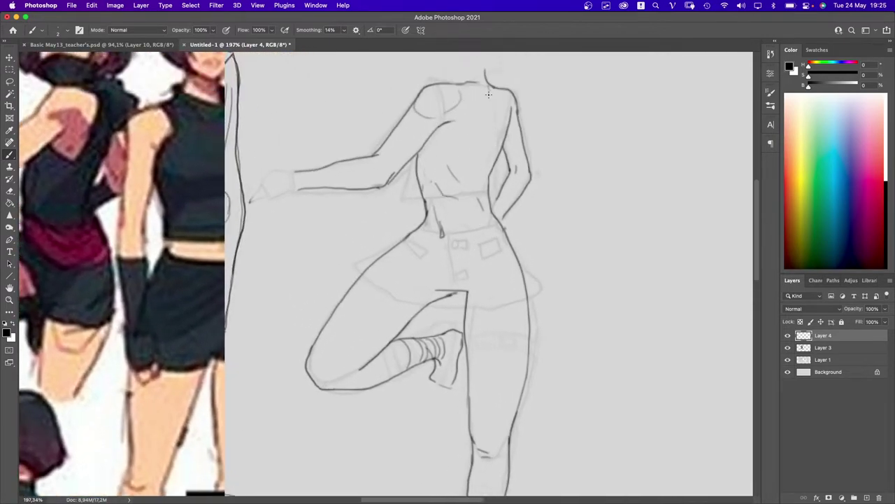
pyautogui.moveTo(489, 85); pyautogui.dragTo(478, 162)
pyautogui.press('super+z')
pyautogui.moveTo(490, 85); pyautogui.dragTo(470, 195)
# - Try to sketch the pelvis as a rounded box and double the torso's side contour
pyautogui.moveTo(424, 217)
pyautogui.mouseDown()
pyautogui.moveTo(423, 263)
pyautogui.moveTo(441, 266)
pyautogui.moveTo(427, 247)
pyautogui.moveTo(452, 274)
pyautogui.moveTo(492, 270)
pyautogui.moveTo(500, 249)
pyautogui.moveTo(489, 226)
pyautogui.mouseUp()
pyautogui.press('super+z')
pyautogui.press('super+z')
pyautogui.moveTo(425, 212)
pyautogui.mouseDown()
pyautogui.moveTo(464, 265)
pyautogui.moveTo(500, 255)
pyautogui.mouseUp()
pyautogui.moveTo(487, 220)
pyautogui.mouseDown()
pyautogui.moveTo(504, 257)
pyautogui.moveTo(516, 259)
pyautogui.mouseUp()
pyautogui.moveTo(486, 197)
pyautogui.mouseDown()
pyautogui.moveTo(519, 256)
pyautogui.moveTo(484, 173)
pyautogui.mouseUp()
pyautogui.moveTo(489, 98); pyautogui.dragTo(471, 210)
pyautogui.moveTo(484, 219); pyautogui.dragTo(490, 222)
# - Undo the trial torso centre line and pelvis box
pyautogui.hscroll(-10, 505, 201)
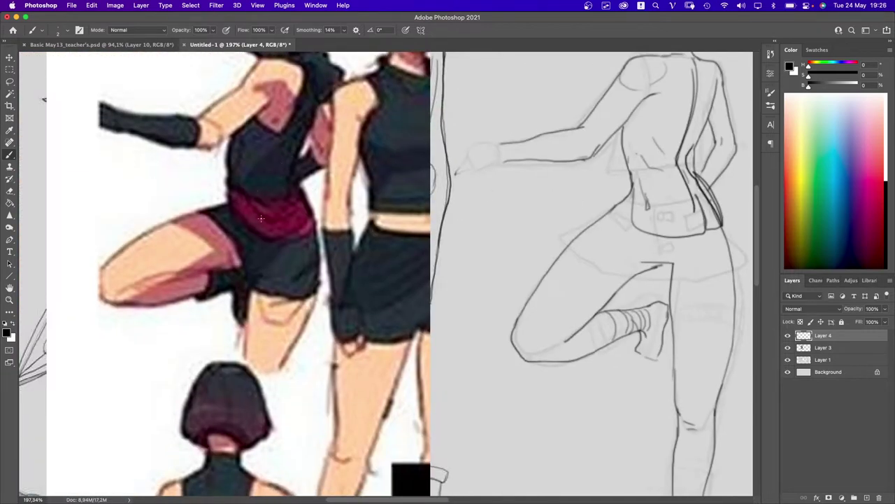
pyautogui.press('super+z')
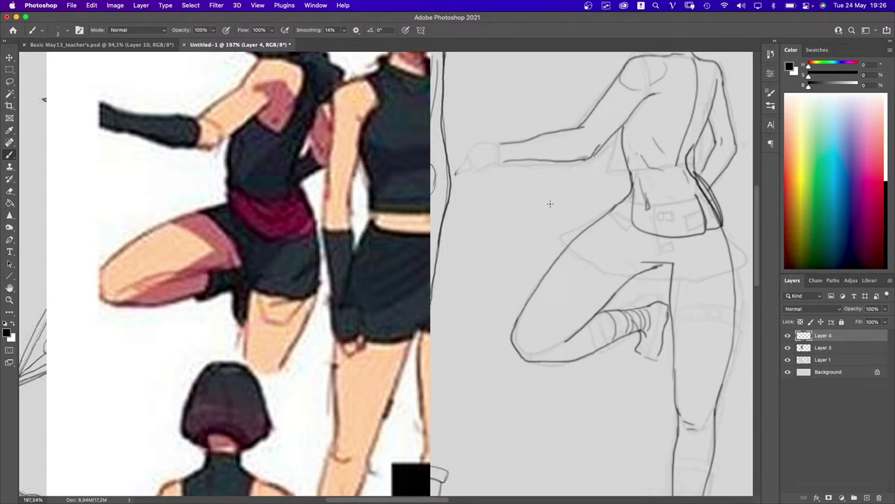
pyautogui.press('super+z')
# - Try to sketch the ribcage as a tapered shape over the upper torso
pyautogui.hscroll(8, 657, 231)
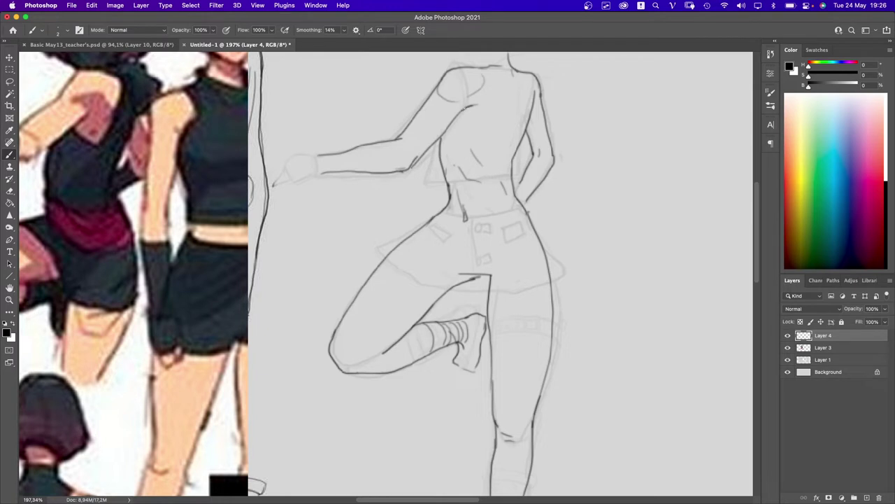
pyautogui.moveTo(463, 105)
pyautogui.mouseDown()
pyautogui.moveTo(508, 193)
pyautogui.moveTo(535, 93)
pyautogui.moveTo(510, 71)
pyautogui.moveTo(467, 73)
pyautogui.moveTo(474, 131)
pyautogui.moveTo(506, 193)
pyautogui.mouseUp()
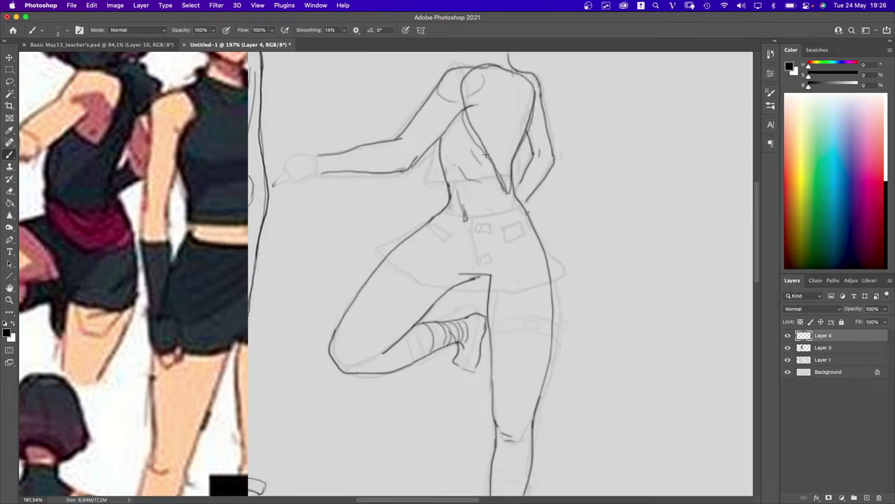
pyautogui.press('super+z')
pyautogui.moveTo(479, 136)
pyautogui.mouseDown()
pyautogui.moveTo(457, 121)
pyautogui.moveTo(444, 153)
pyautogui.moveTo(445, 196)
pyautogui.moveTo(496, 207)
pyautogui.moveTo(492, 159)
pyautogui.moveTo(449, 139)
pyautogui.mouseUp()
pyautogui.press('super+z')
pyautogui.moveTo(484, 182)
pyautogui.mouseDown()
pyautogui.moveTo(509, 208)
pyautogui.moveTo(428, 230)
pyautogui.moveTo(535, 252)
pyautogui.moveTo(498, 209)
pyautogui.mouseUp()
pyautogui.press('super+z')
pyautogui.press('super+z')
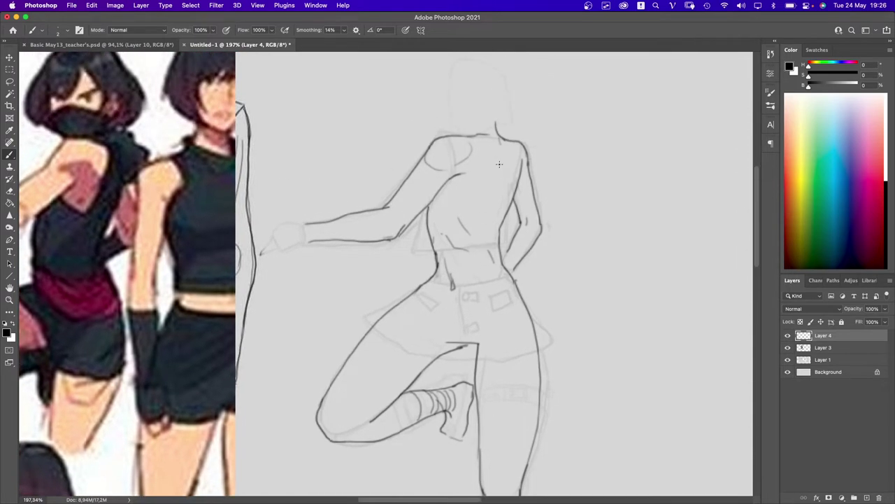
# - Draw a light centre line from the base of the neck down the upper torso
pyautogui.press('super+z')
pyautogui.press('super+z')
pyautogui.moveTo(501, 143); pyautogui.dragTo(507, 193)
pyautogui.press('super+z')
pyautogui.moveTo(502, 144); pyautogui.dragTo(505, 193)
pyautogui.press('super+z')
pyautogui.moveTo(501, 144); pyautogui.dragTo(503, 201)
pyautogui.press('super+z')
pyautogui.press('super+z')
pyautogui.moveTo(502, 149); pyautogui.dragTo(508, 179)
# - Sketch the hand at the end of the outstretched arm with its thumb and curled fingers
pyautogui.scroll(2, 507, 133)
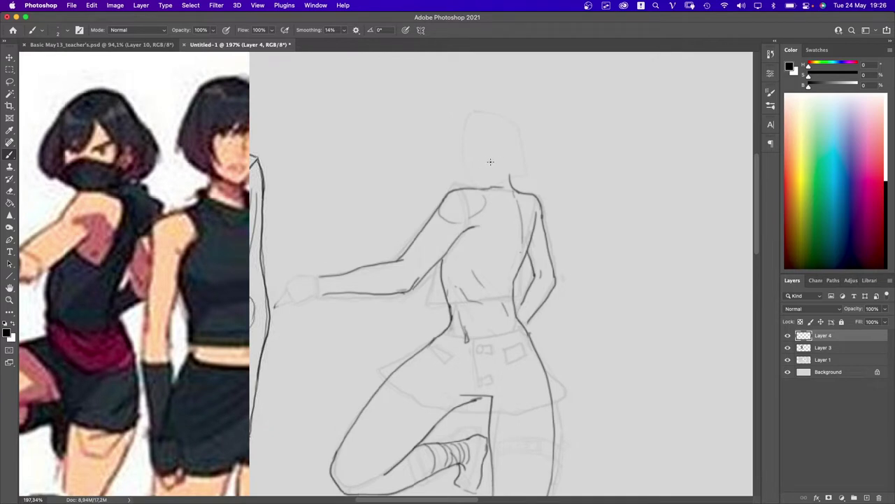
pyautogui.hscroll(-5, 379, 181)
pyautogui.scroll(-4, 379, 180)
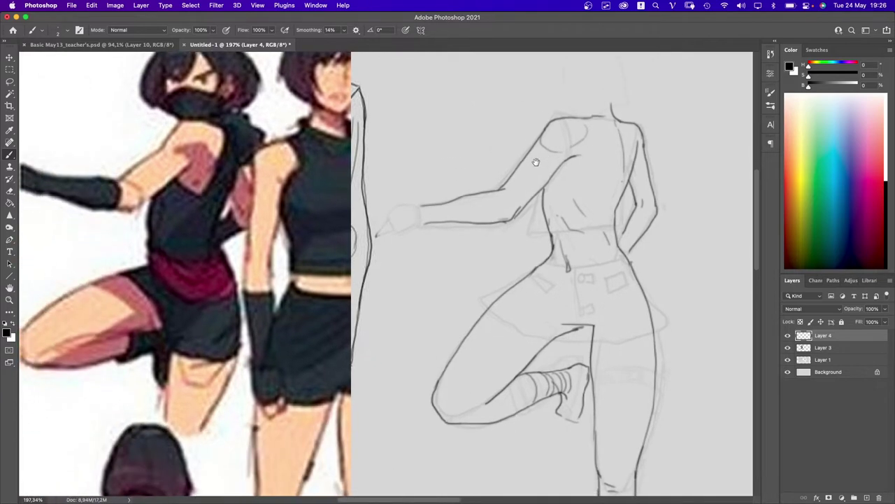
pyautogui.scroll(2, 463, 195)
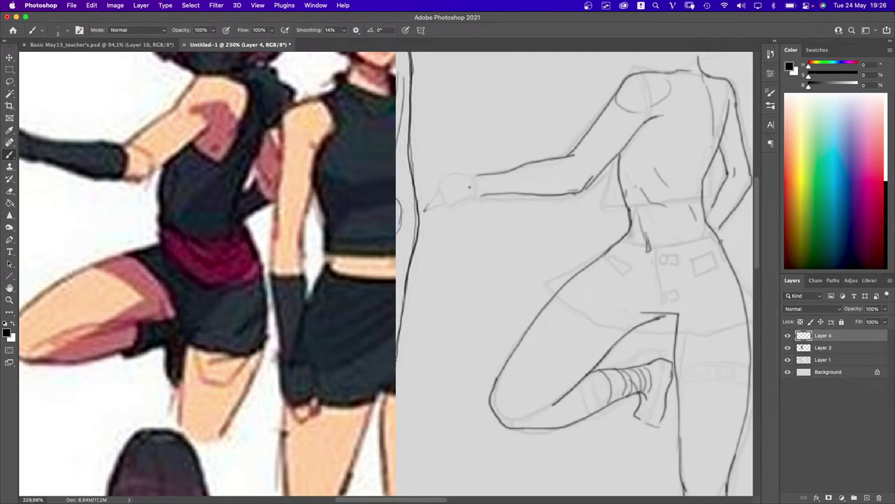
pyautogui.moveTo(476, 175)
pyautogui.mouseDown()
pyautogui.moveTo(430, 171)
pyautogui.moveTo(438, 198)
pyautogui.moveTo(473, 200)
pyautogui.mouseUp()
pyautogui.press('super+z')
pyautogui.press('super+z')
pyautogui.moveTo(472, 173)
pyautogui.mouseDown()
pyautogui.moveTo(438, 151)
pyautogui.moveTo(454, 160)
pyautogui.moveTo(435, 155)
pyautogui.moveTo(442, 162)
pyautogui.moveTo(414, 176)
pyautogui.mouseUp()
pyautogui.press('super+z')
pyautogui.press('super+z')
# - Erase the overlapping line near the thumb and complete the curled fingers and the lower edge of the hand
pyautogui.hscroll(1, 489, 224)
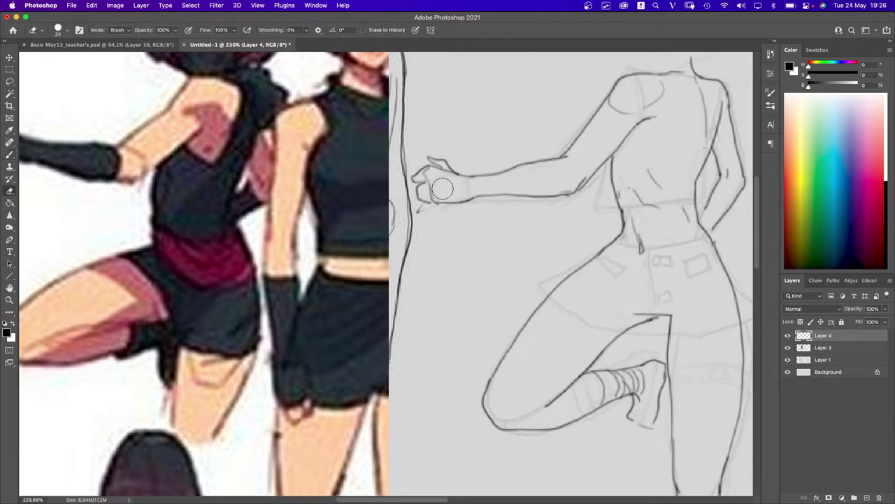
pyautogui.moveTo(429, 169); pyautogui.dragTo(434, 171)
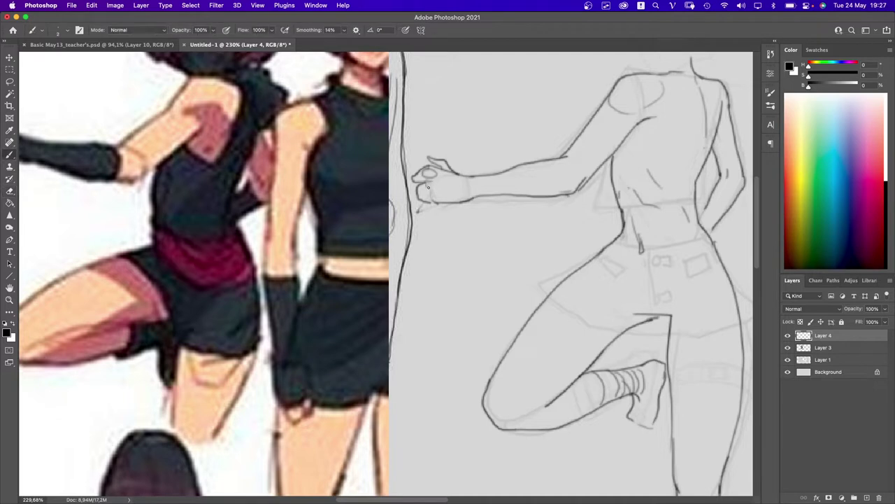
pyautogui.moveTo(428, 193); pyautogui.dragTo(435, 201)
pyautogui.moveTo(444, 203); pyautogui.dragTo(470, 199)
# - Draw the rounded crown and upper side of the head over the faded head
pyautogui.hscroll(5, 539, 214)
pyautogui.scroll(-2, 517, 261)
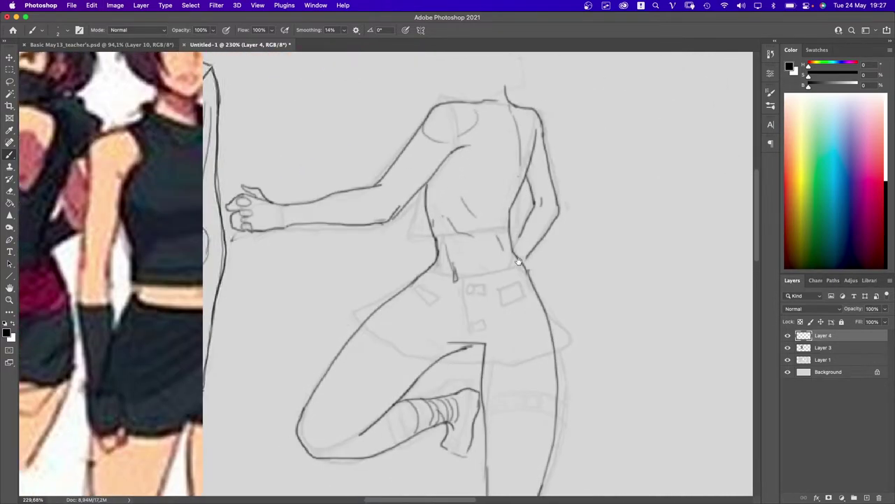
pyautogui.scroll(4, 524, 224)
pyautogui.hscroll(-4, 525, 224)
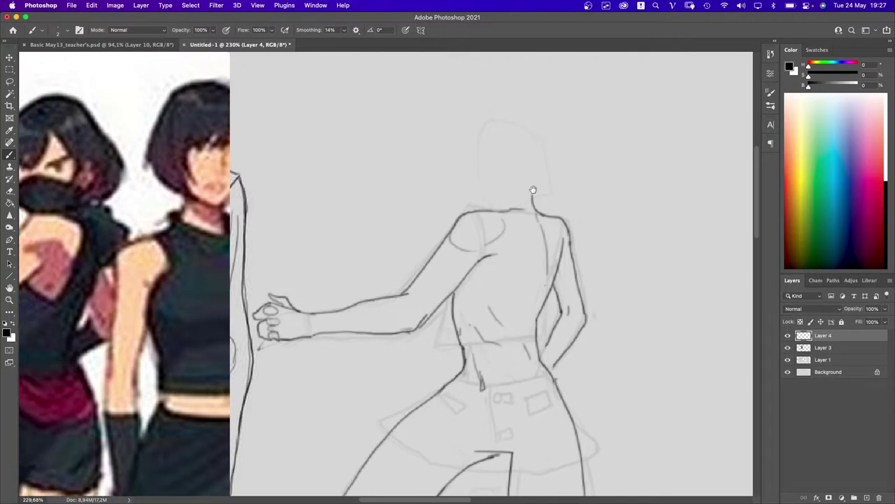
pyautogui.moveTo(533, 189); pyautogui.dragTo(563, 196)
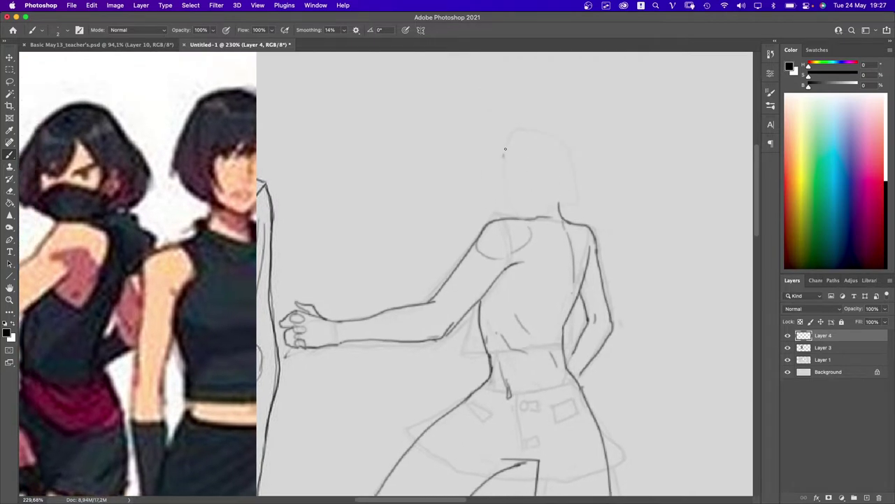
pyautogui.moveTo(503, 150)
pyautogui.mouseDown()
pyautogui.moveTo(514, 131)
pyautogui.moveTo(540, 131)
pyautogui.moveTo(553, 151)
pyautogui.moveTo(503, 138)
pyautogui.moveTo(540, 131)
pyautogui.moveTo(554, 165)
pyautogui.mouseUp()
pyautogui.press('super+z')
pyautogui.press('super+z')
pyautogui.moveTo(499, 137); pyautogui.dragTo(494, 170)
pyautogui.press('super+z')
pyautogui.press('super+z')
pyautogui.press('super+z')
# - Draw the side of the face down the cheek and along the jaw to the chin
pyautogui.moveTo(496, 152); pyautogui.dragTo(506, 204)
pyautogui.press('super+z')
pyautogui.moveTo(494, 158)
pyautogui.mouseDown()
pyautogui.moveTo(496, 191)
pyautogui.moveTo(505, 206)
pyautogui.moveTo(496, 177)
pyautogui.moveTo(530, 214)
pyautogui.mouseUp()
pyautogui.press('super+z')
pyautogui.press('super+z')
pyautogui.press('super+z')
# - Add the ear and the back of the head, and connect the head to the shoulders with neck lines
pyautogui.moveTo(541, 207)
pyautogui.mouseDown()
pyautogui.moveTo(565, 176)
pyautogui.moveTo(552, 138)
pyautogui.moveTo(560, 163)
pyautogui.moveTo(563, 155)
pyautogui.moveTo(547, 183)
pyautogui.mouseUp()
pyautogui.press('super+z')
pyautogui.press('super+z')
pyautogui.moveTo(558, 153)
pyautogui.mouseDown()
pyautogui.moveTo(547, 158)
pyautogui.moveTo(563, 160)
pyautogui.moveTo(556, 218)
pyautogui.mouseUp()
pyautogui.press('super+z')
pyautogui.press('super+z')
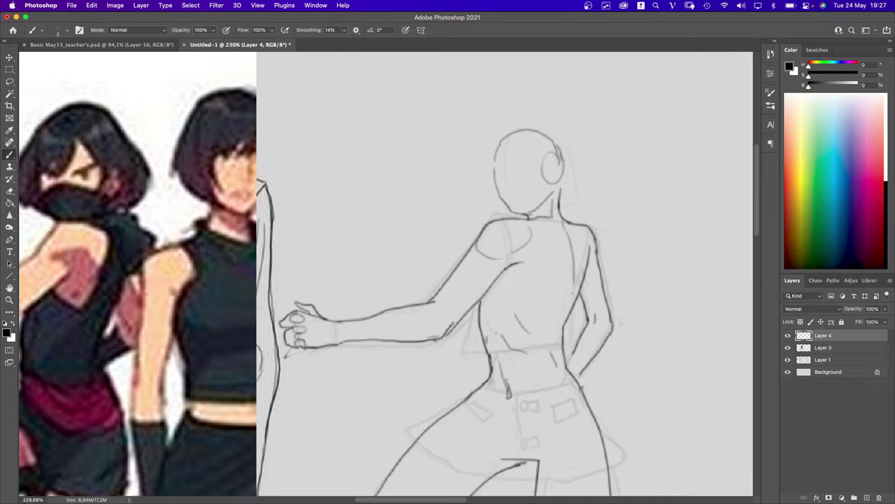
# - Draw a curved vertical centre line down the face and try a horizontal eye line
pyautogui.moveTo(510, 133)
pyautogui.mouseDown()
pyautogui.moveTo(504, 160)
pyautogui.moveTo(506, 194)
pyautogui.mouseUp()
pyautogui.press('super+z')
pyautogui.moveTo(514, 133); pyautogui.dragTo(515, 202)
pyautogui.moveTo(497, 171); pyautogui.dragTo(532, 176)
pyautogui.press('super+z')
# - Sketch the angled eyebrows and the eyes beneath them
pyautogui.moveTo(499, 173); pyautogui.dragTo(511, 176)
pyautogui.moveTo(525, 175); pyautogui.dragTo(536, 169)
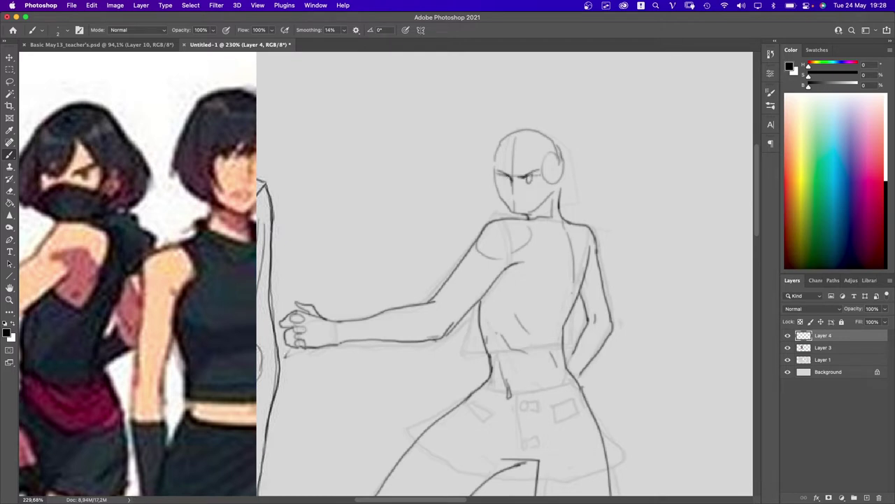
pyautogui.press('super+z')
pyautogui.moveTo(529, 180); pyautogui.dragTo(533, 173)
pyautogui.press('super+z')
# - Lasso the head, scale it to 112.65%, shift it slightly back over the neck, and deselect it
pyautogui.scroll(-10, 548, 224)
pyautogui.scroll(9, 538, 209)
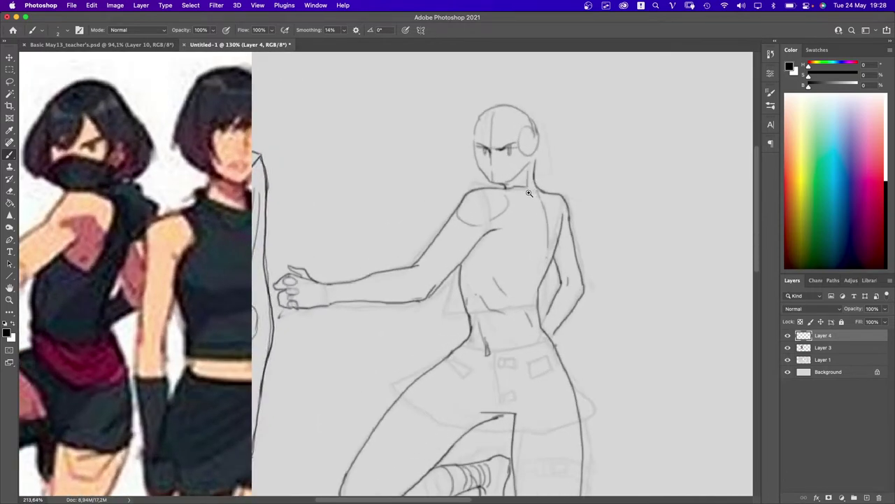
pyautogui.press('l')
pyautogui.moveTo(540, 110)
pyautogui.mouseDown()
pyautogui.moveTo(471, 120)
pyautogui.moveTo(470, 169)
pyautogui.moveTo(482, 181)
pyautogui.moveTo(510, 185)
pyautogui.moveTo(542, 155)
pyautogui.mouseUp()
pyautogui.hotkey('ctrl', 't')
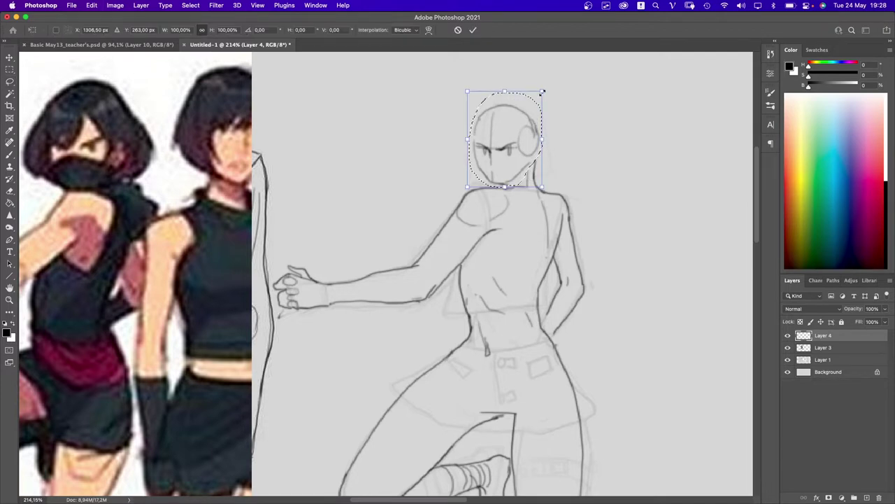
pyautogui.moveTo(543, 92); pyautogui.dragTo(551, 79)
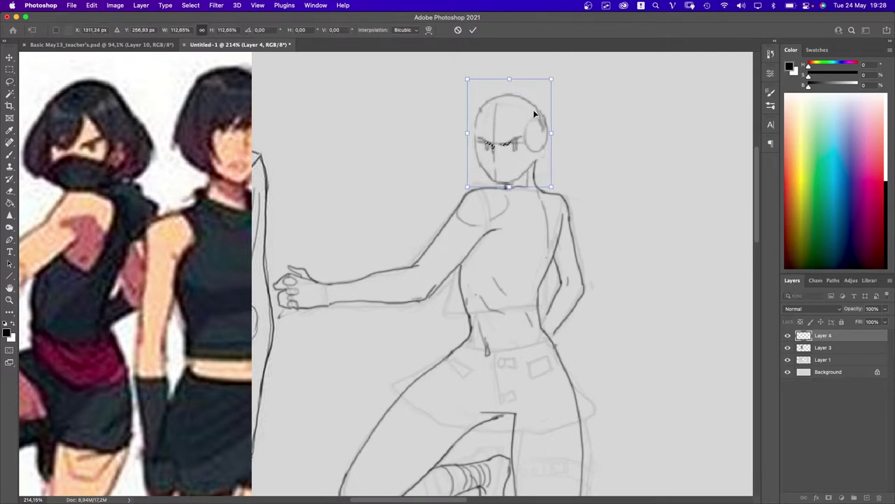
pyautogui.moveTo(517, 153); pyautogui.dragTo(514, 152)
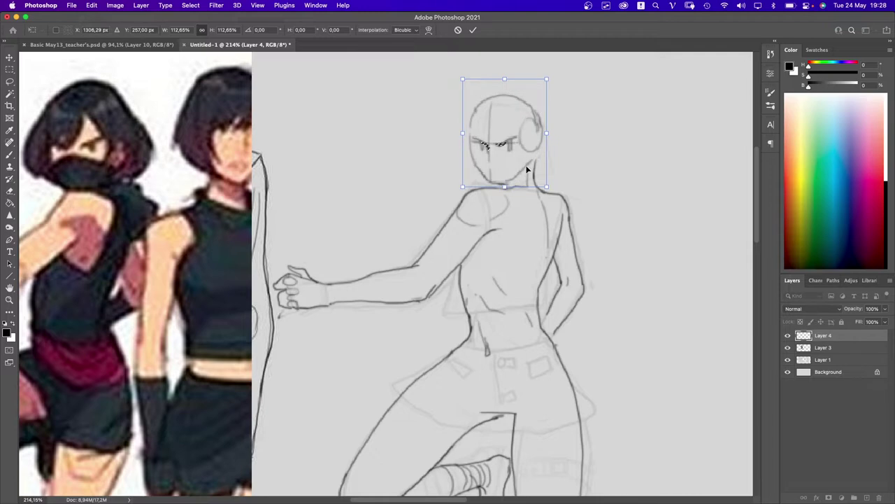
pyautogui.press('Return')
pyautogui.hotkey('ctrl', 'd')
pyautogui.press('b')
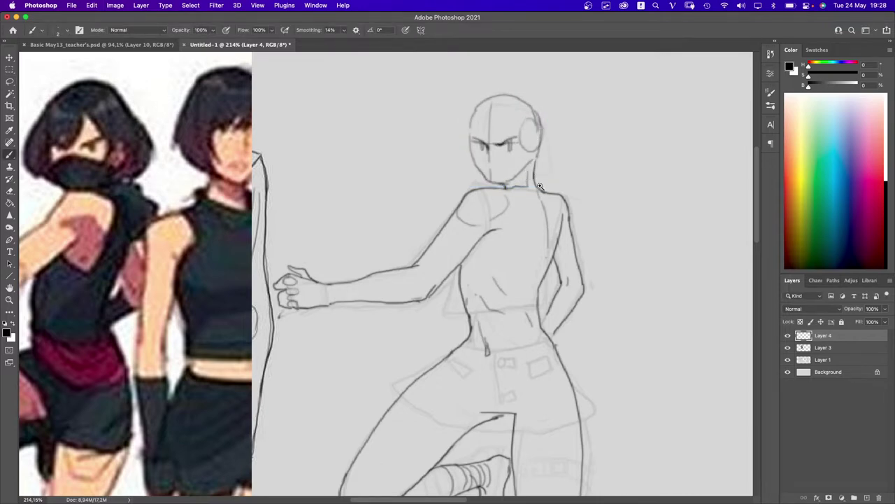
pyautogui.scroll(-6, 539, 186)
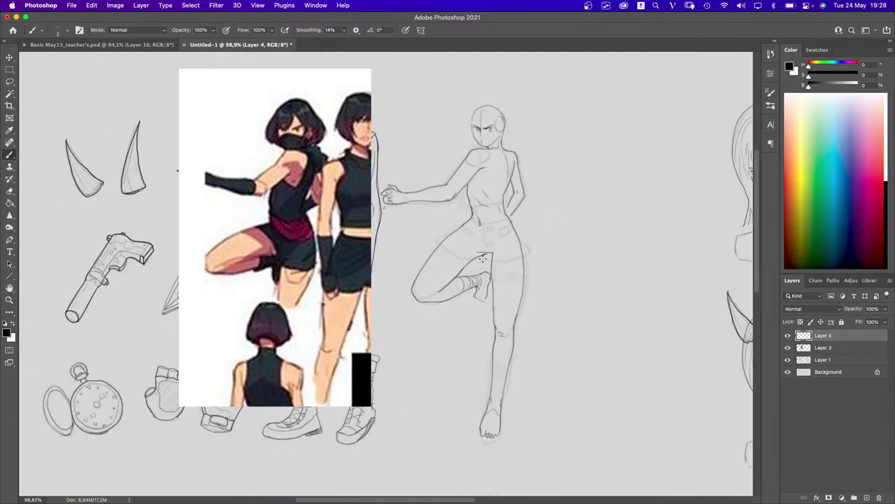
# - Compare the corrected body sketch with the faded student pose by hiding and reshowing Layer 4
pyautogui.scroll(2, 502, 246)
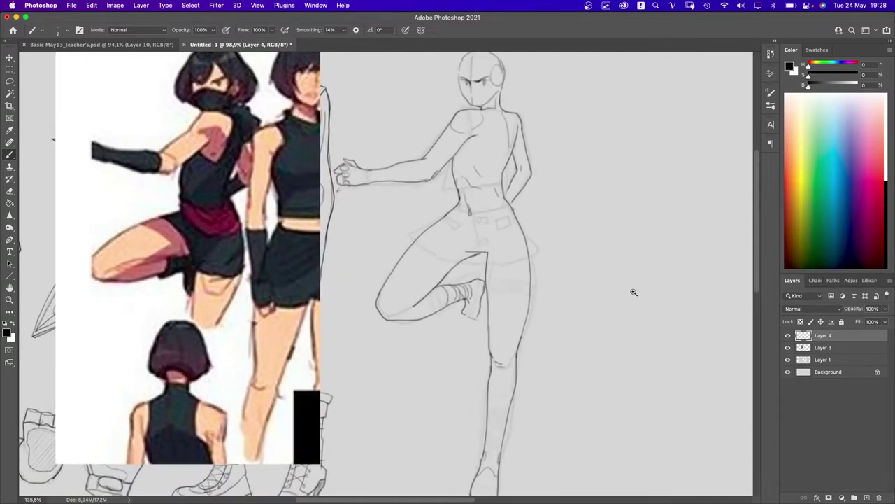
pyautogui.click(788, 336)
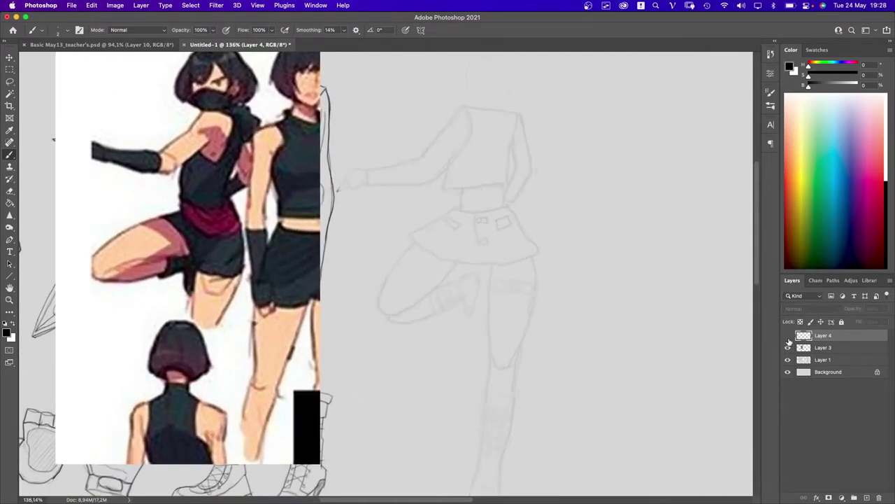
pyautogui.click(787, 335)
pyautogui.scroll(-2, 409, 261)
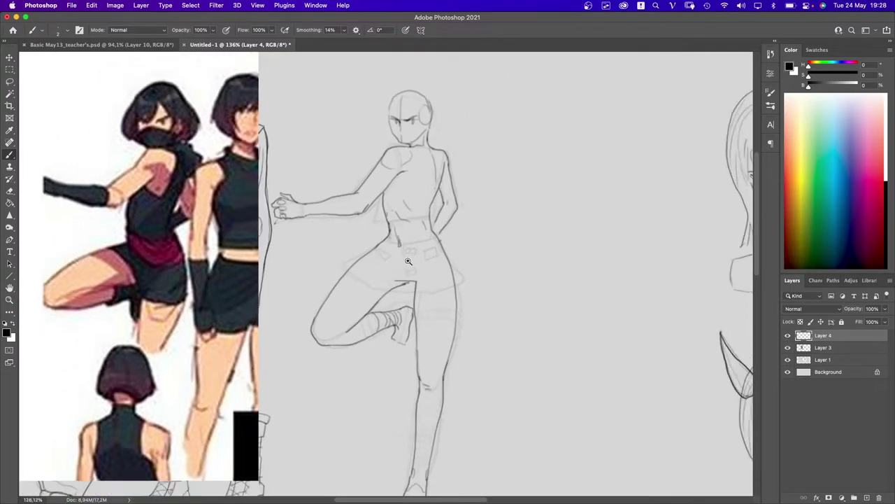
pyautogui.scroll(1, 413, 231)
pyautogui.scroll(4, 427, 126)
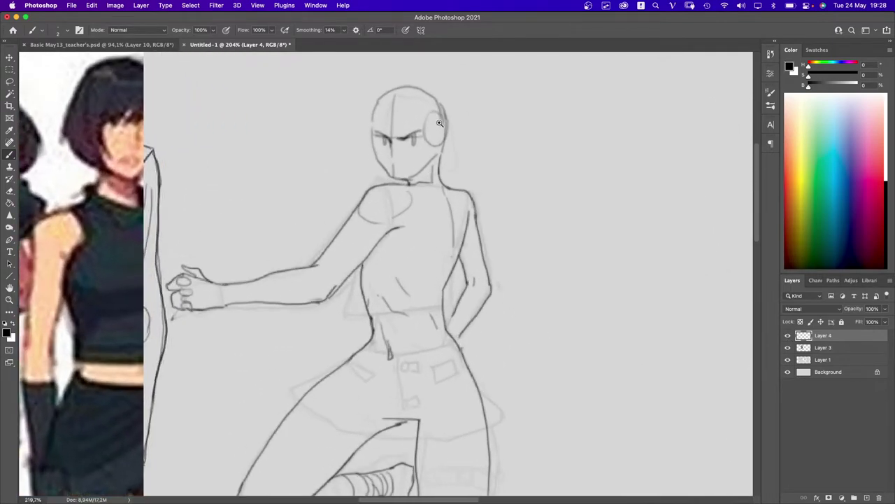
pyautogui.scroll(-5, 439, 123)
# - Toggle Layer 1's visibility to check that it holds the upper girl portrait, and make it the active layer
pyautogui.hscroll(2, 413, 190)
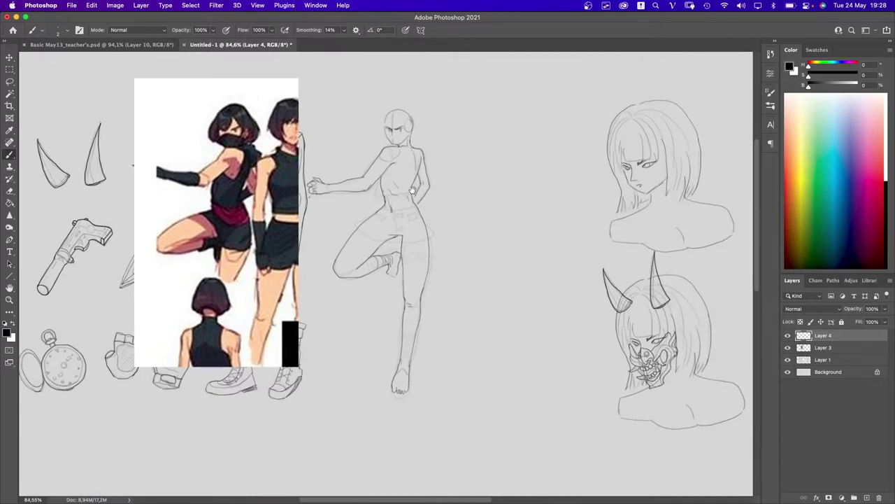
pyautogui.hscroll(3, 479, 242)
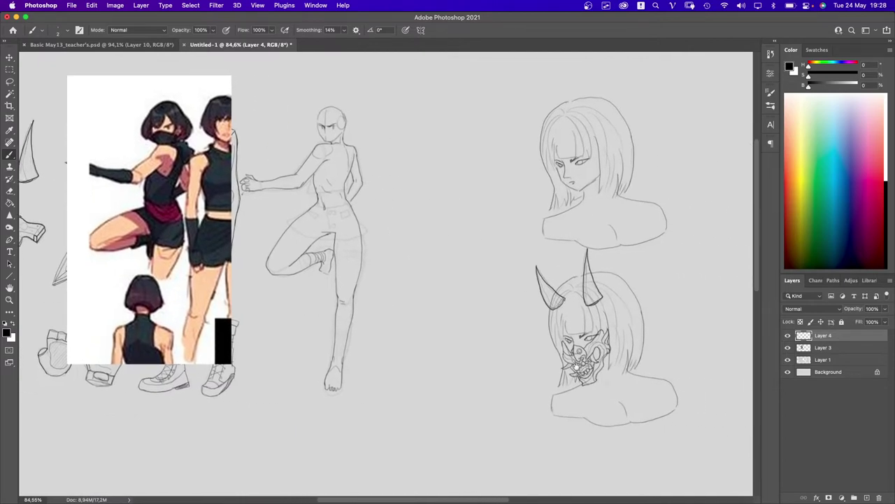
pyautogui.scroll(2, 581, 184)
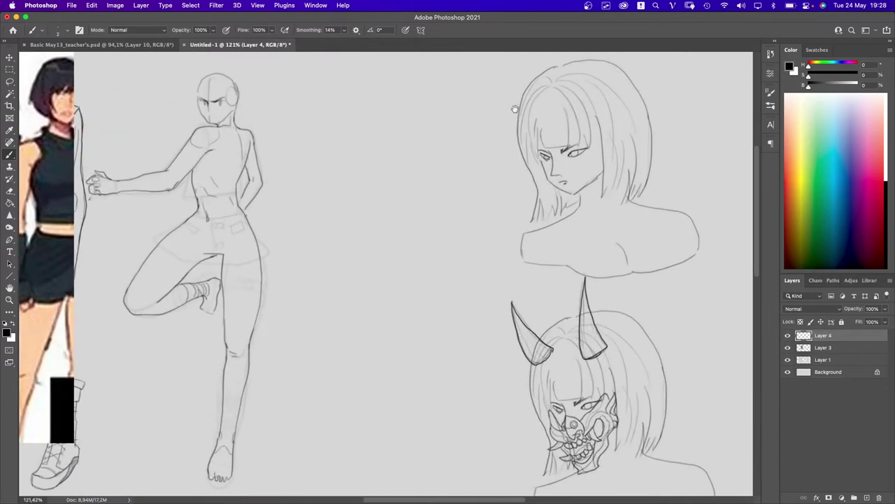
pyautogui.hscroll(4, 535, 141)
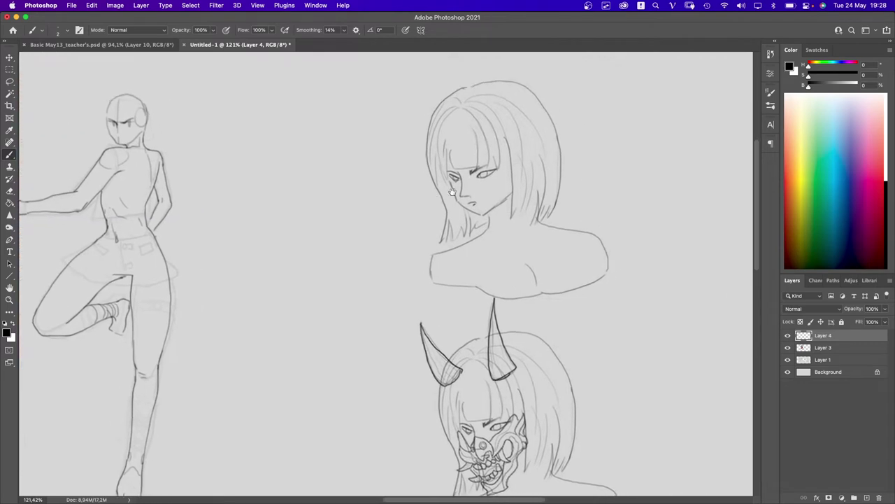
pyautogui.click(788, 360)
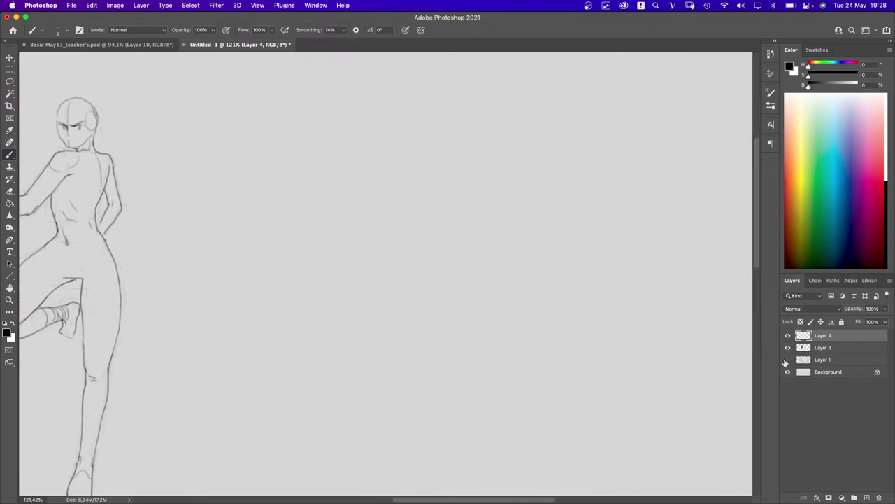
pyautogui.click(788, 360)
pyautogui.click(826, 360)
# - Fade the hair lines of the upper portrait with the Eraser enlarged to 80 px
pyautogui.press('e')
pyautogui.press(']')
pyautogui.press(']')
pyautogui.press(']')
pyautogui.press(']')
pyautogui.press(']')
pyautogui.press(']')
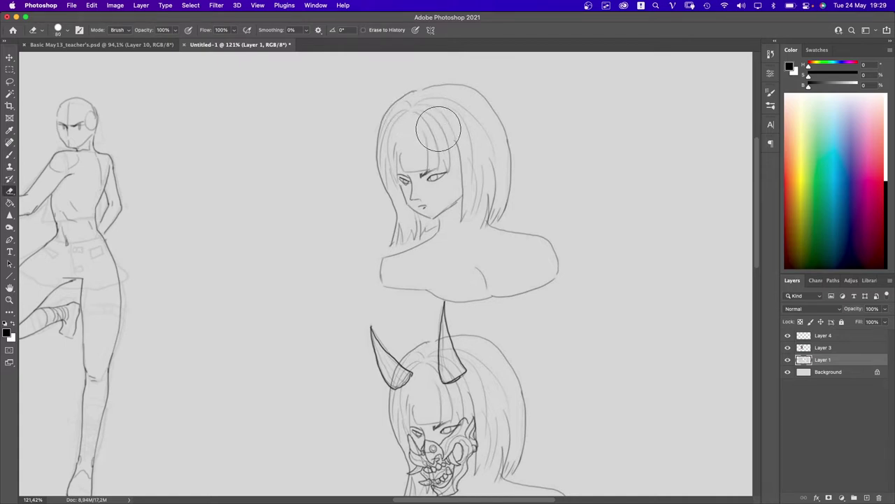
pyautogui.moveTo(440, 135)
pyautogui.mouseDown()
pyautogui.moveTo(461, 154)
pyautogui.moveTo(480, 211)
pyautogui.moveTo(485, 236)
pyautogui.mouseUp()
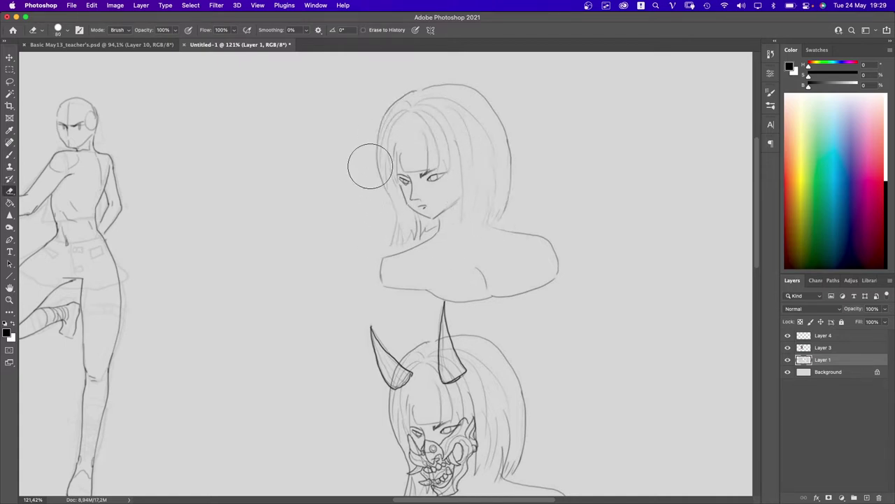
pyautogui.click(476, 139)
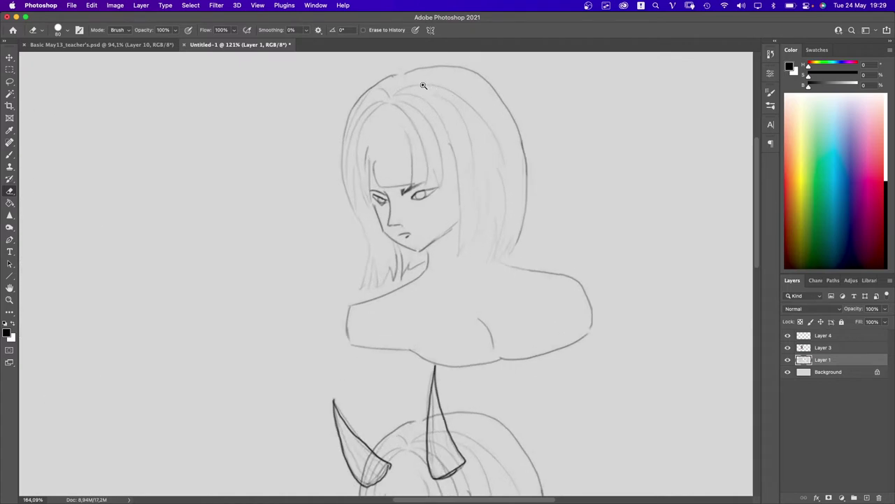
# - Define the hair parting on the crown with short brush strokes curving away from the parting point
pyautogui.press('b')
pyautogui.click(398, 79)
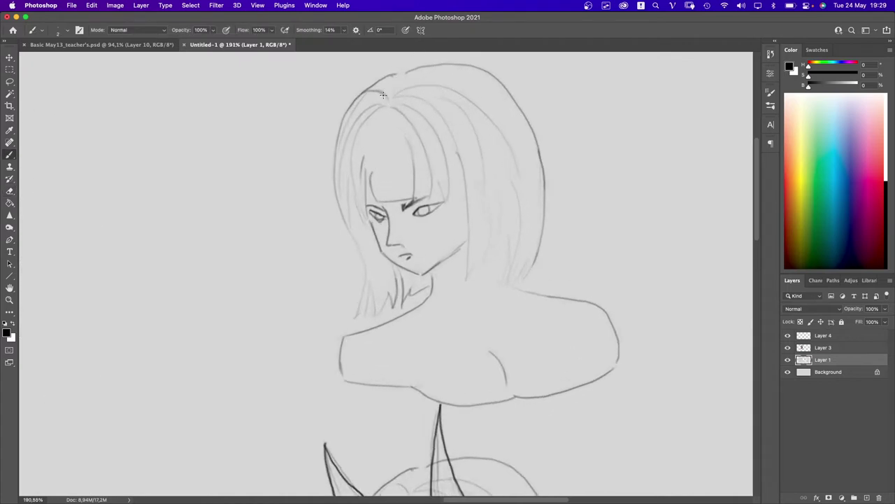
pyautogui.moveTo(361, 93); pyautogui.dragTo(385, 90)
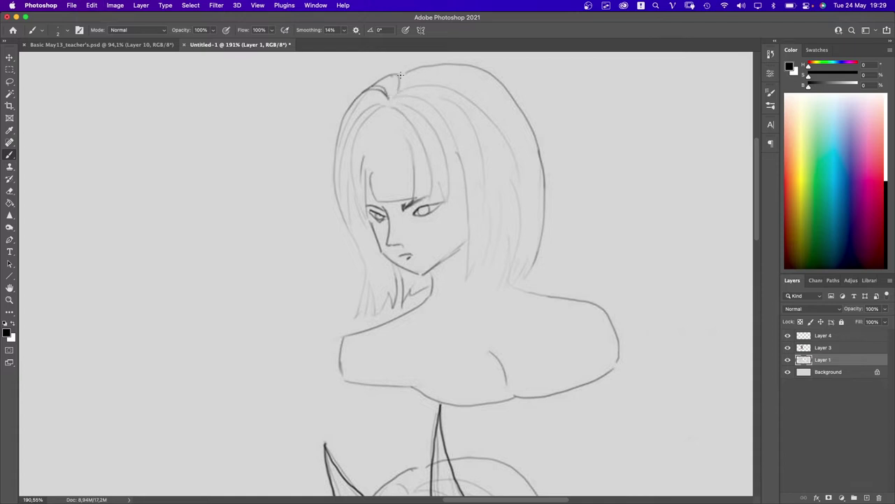
pyautogui.moveTo(401, 73)
pyautogui.mouseDown()
pyautogui.moveTo(399, 88)
pyautogui.moveTo(417, 67)
pyautogui.mouseUp()
pyautogui.moveTo(391, 100)
pyautogui.mouseDown()
pyautogui.moveTo(357, 112)
pyautogui.moveTo(384, 96)
pyautogui.mouseUp()
# - Sketch the outline of a folded, arching hair lock in the empty space beside the portrait
pyautogui.hscroll(-5, 329, 111)
pyautogui.moveTo(347, 133)
pyautogui.mouseDown()
pyautogui.moveTo(319, 114)
pyautogui.moveTo(286, 133)
pyautogui.moveTo(343, 105)
pyautogui.moveTo(330, 91)
pyautogui.moveTo(305, 96)
pyautogui.moveTo(291, 113)
pyautogui.moveTo(272, 159)
pyautogui.moveTo(265, 235)
pyautogui.mouseUp()
pyautogui.moveTo(305, 118); pyautogui.dragTo(301, 200)
pyautogui.press('super+z')
pyautogui.moveTo(266, 233); pyautogui.dragTo(302, 196)
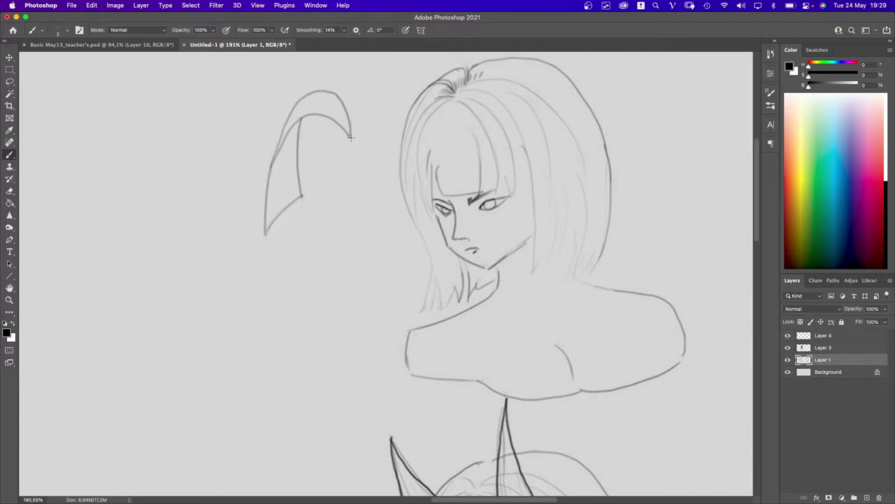
# - Shade the example hair lock with fine lines that follow its curve on the hanging part and the tip
pyautogui.press('super+z')
pyautogui.moveTo(325, 114)
pyautogui.mouseDown()
pyautogui.moveTo(348, 131)
pyautogui.moveTo(324, 113)
pyautogui.moveTo(346, 130)
pyautogui.moveTo(329, 110)
pyautogui.moveTo(343, 117)
pyautogui.moveTo(346, 128)
pyautogui.moveTo(294, 185)
pyautogui.mouseUp()
pyautogui.press('super+z')
pyautogui.moveTo(292, 129); pyautogui.dragTo(294, 186)
pyautogui.moveTo(288, 136)
pyautogui.mouseDown()
pyautogui.moveTo(293, 196)
pyautogui.moveTo(274, 199)
pyautogui.mouseUp()
pyautogui.moveTo(277, 165); pyautogui.dragTo(266, 218)
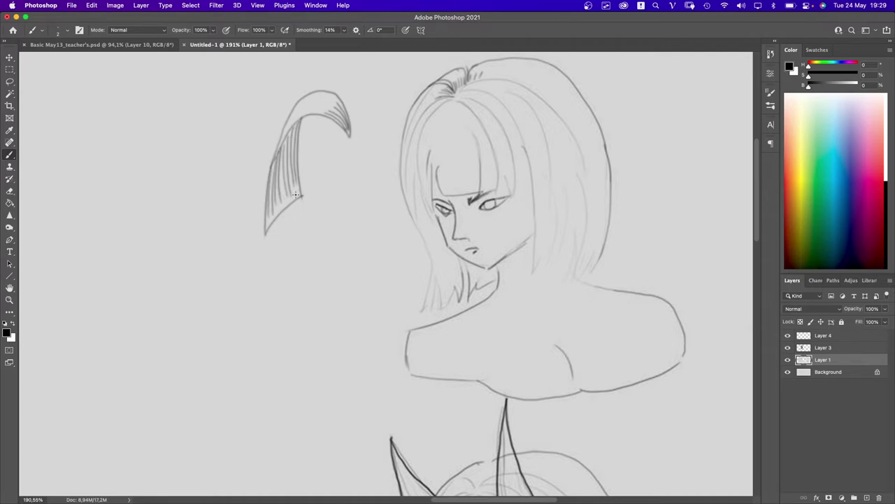
# - Add strand strokes along the crown behind the parting, and erase the old face-framing hair lines with a smaller eraser
pyautogui.hscroll(3, 378, 177)
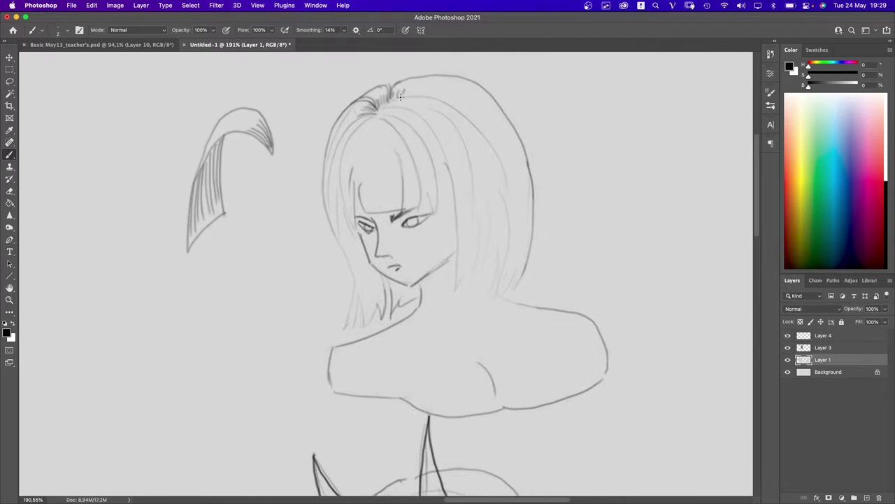
pyautogui.moveTo(400, 95); pyautogui.dragTo(459, 79)
pyautogui.press('e')
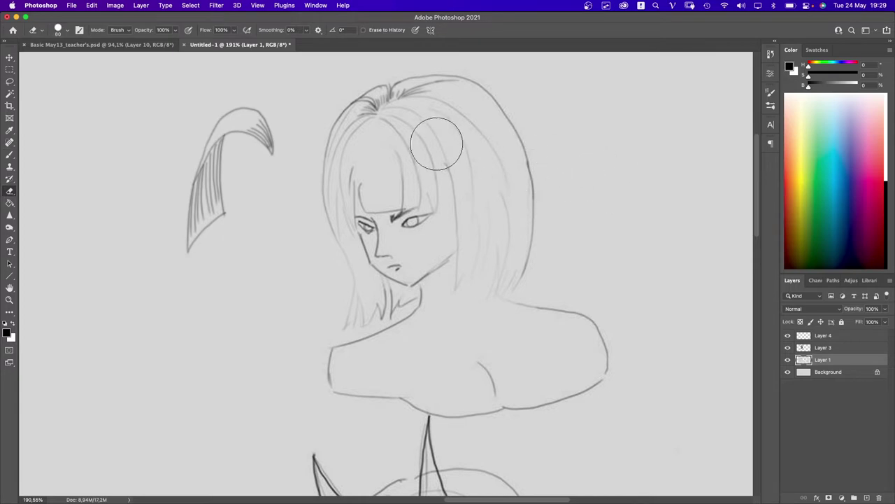
pyautogui.press('[')
pyautogui.press('[')
pyautogui.press('[')
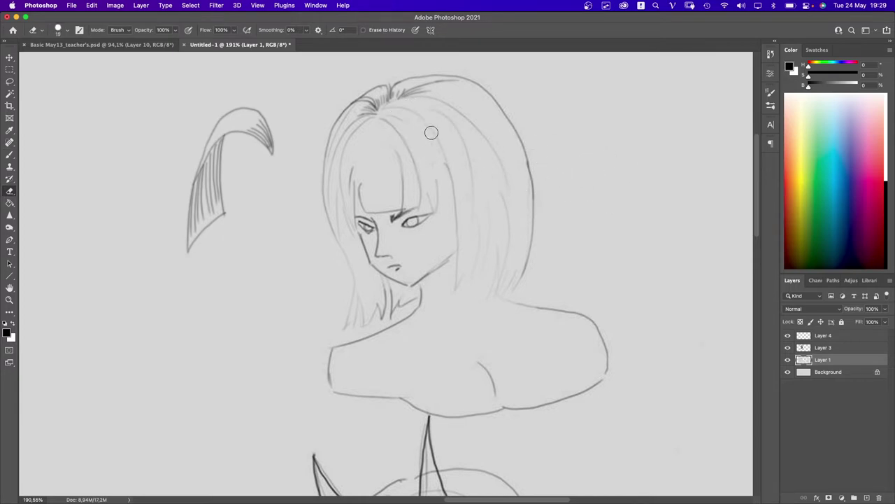
# - Redraw the face-framing lock as two curved lines sweeping from the parting down beside the cheek
pyautogui.press('b')
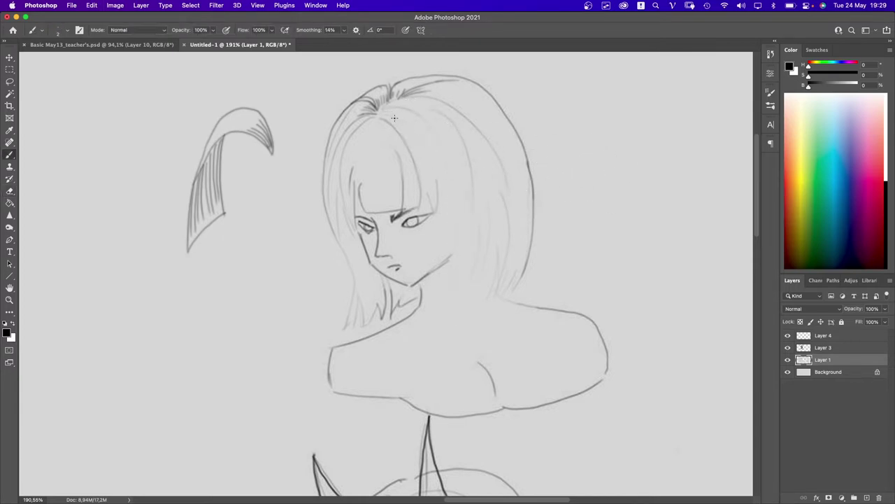
pyautogui.moveTo(389, 113)
pyautogui.mouseDown()
pyautogui.moveTo(418, 129)
pyautogui.moveTo(461, 235)
pyautogui.moveTo(450, 142)
pyautogui.moveTo(404, 106)
pyautogui.moveTo(387, 111)
pyautogui.moveTo(442, 133)
pyautogui.moveTo(468, 242)
pyautogui.mouseUp()
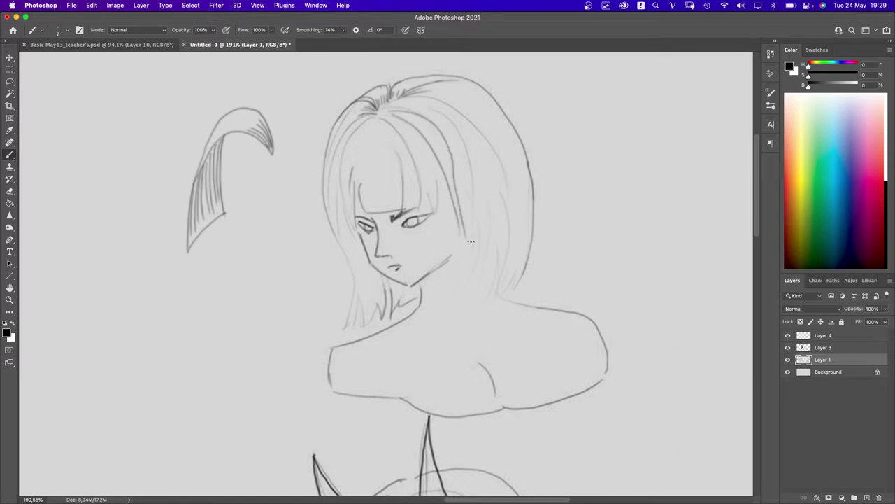
pyautogui.press('super+z')
pyautogui.moveTo(400, 105); pyautogui.dragTo(446, 147)
pyautogui.press('super+z')
pyautogui.moveTo(404, 104)
pyautogui.mouseDown()
pyautogui.moveTo(444, 142)
pyautogui.moveTo(459, 191)
pyautogui.moveTo(459, 237)
pyautogui.mouseUp()
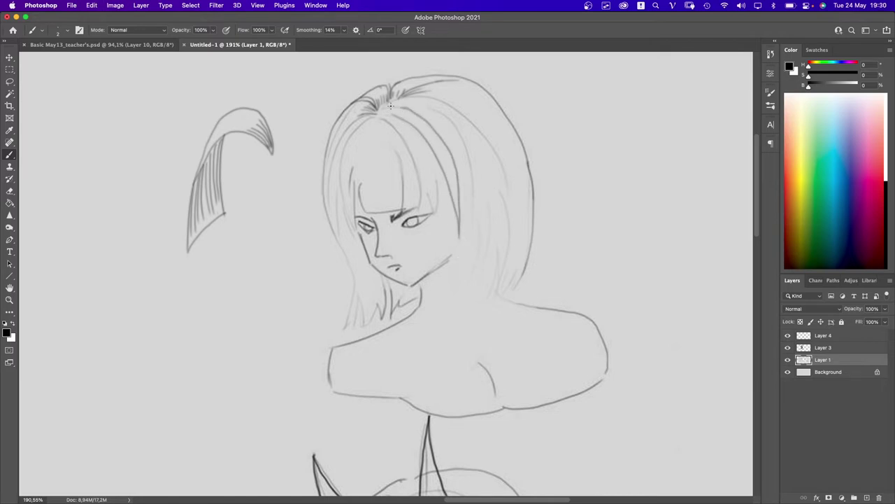
# - Draw the front edge of the long side hair from beside the eye down to chin level
pyautogui.moveTo(448, 154); pyautogui.dragTo(469, 254)
pyautogui.press('super+z')
pyautogui.moveTo(451, 168); pyautogui.dragTo(467, 274)
pyautogui.press('super+z')
pyautogui.moveTo(458, 180); pyautogui.dragTo(468, 278)
# - Draw a long strand through the side hair and finish its lower edge with a blunt cut and jagged tips
pyautogui.moveTo(474, 125)
pyautogui.mouseDown()
pyautogui.moveTo(509, 263)
pyautogui.moveTo(499, 171)
pyautogui.moveTo(503, 277)
pyautogui.moveTo(470, 280)
pyautogui.moveTo(503, 281)
pyautogui.mouseUp()
pyautogui.press('super+z')
pyautogui.press('super+z')
pyautogui.press('super+z')
pyautogui.press('super+z')
pyautogui.moveTo(503, 250)
pyautogui.mouseDown()
pyautogui.moveTo(495, 281)
pyautogui.moveTo(466, 282)
pyautogui.moveTo(467, 268)
pyautogui.moveTo(513, 255)
pyautogui.mouseUp()
pyautogui.press('super+z')
pyautogui.moveTo(515, 239)
pyautogui.mouseDown()
pyautogui.moveTo(511, 275)
pyautogui.moveTo(522, 293)
pyautogui.moveTo(483, 275)
pyautogui.mouseUp()
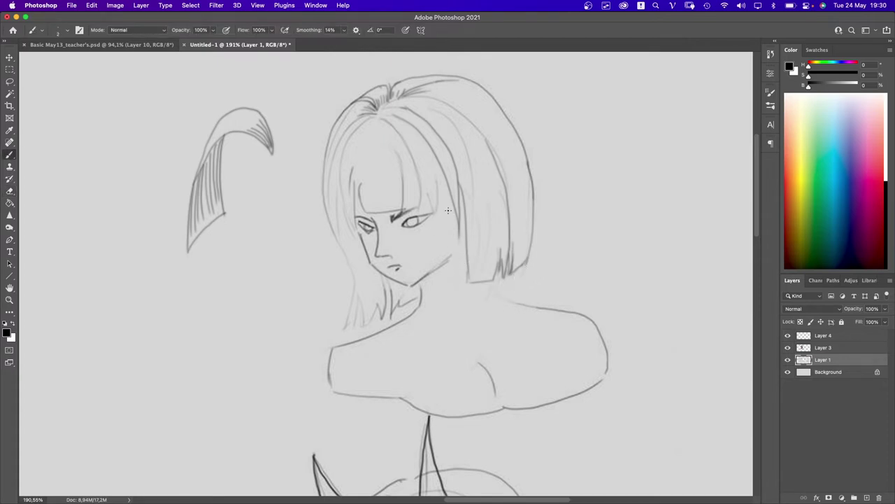
# - Erase the old fringe lines on the forehead and redraw the fringe's far side and its curved lower edge
pyautogui.press('e')
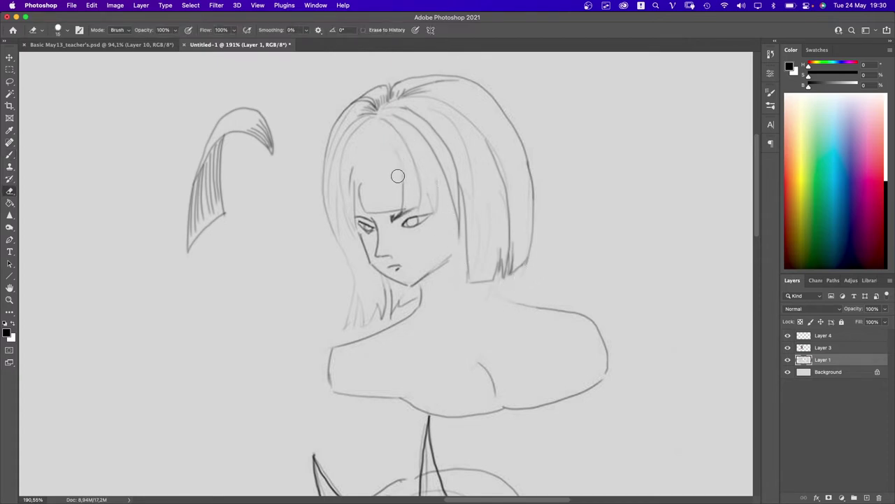
pyautogui.moveTo(369, 174)
pyautogui.mouseDown()
pyautogui.moveTo(354, 179)
pyautogui.moveTo(355, 194)
pyautogui.mouseUp()
pyautogui.press('b')
pyautogui.moveTo(349, 139); pyautogui.dragTo(357, 208)
pyautogui.press('super+z')
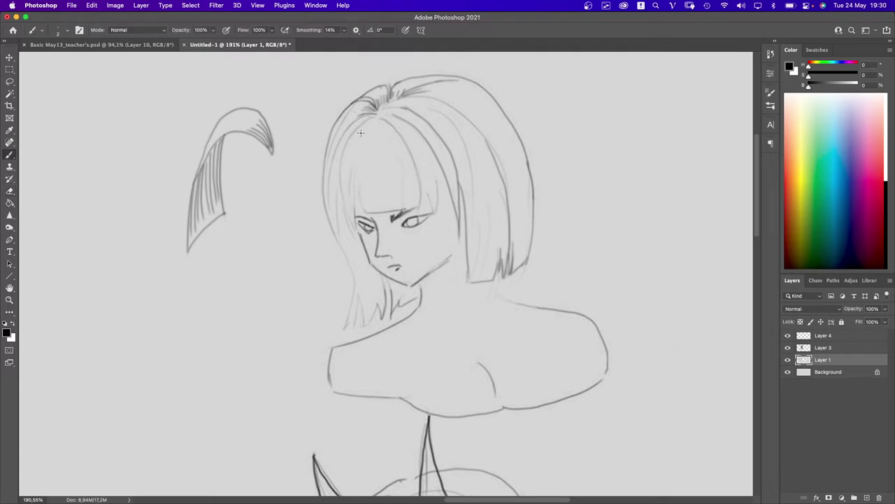
pyautogui.moveTo(359, 133)
pyautogui.mouseDown()
pyautogui.moveTo(356, 205)
pyautogui.moveTo(404, 203)
pyautogui.mouseUp()
pyautogui.press('e')
pyautogui.press('b')
pyautogui.press('super+z')
pyautogui.press('e')
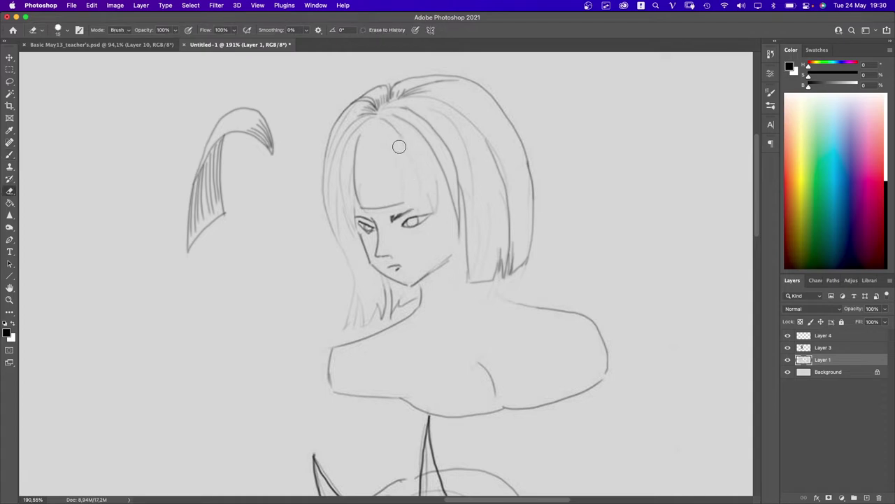
# - Draw the near edge of the central fringe section with a narrow pointed strand gap beside it
pyautogui.press('b')
pyautogui.moveTo(396, 135); pyautogui.dragTo(400, 199)
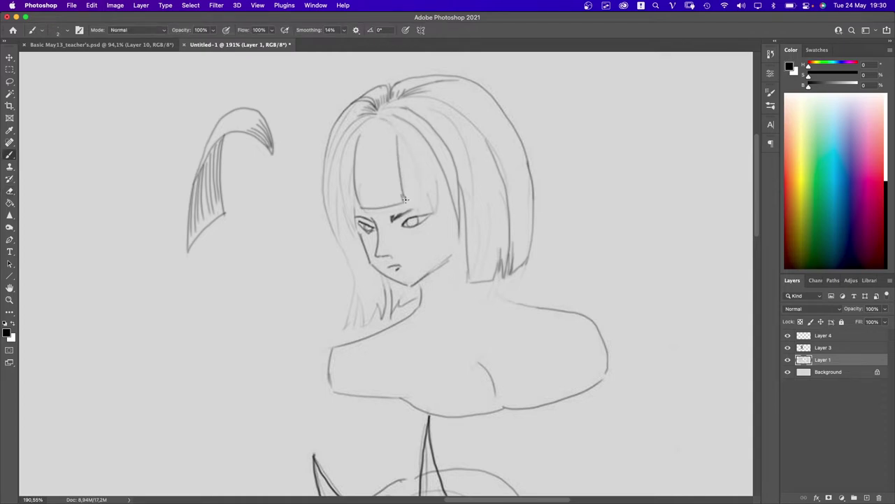
pyautogui.press('super+z')
pyautogui.moveTo(400, 135); pyautogui.dragTo(405, 202)
pyautogui.press('super+z')
pyautogui.moveTo(400, 133); pyautogui.dragTo(404, 199)
pyautogui.press('super+z')
pyautogui.moveTo(400, 130); pyautogui.dragTo(406, 194)
pyautogui.moveTo(403, 139); pyautogui.dragTo(410, 192)
pyautogui.press('super+z')
pyautogui.moveTo(402, 128); pyautogui.dragTo(408, 191)
# - Add further tapering strands to the near side of the fringe, ending in a short blunt tip above the eye
pyautogui.moveTo(413, 135); pyautogui.dragTo(425, 200)
pyautogui.press('super+z')
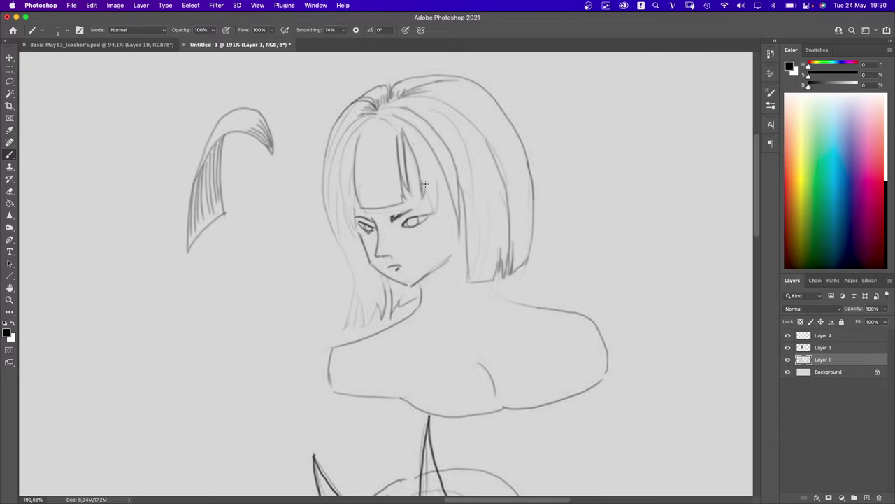
pyautogui.moveTo(412, 132); pyautogui.dragTo(423, 200)
pyautogui.press('super+z')
pyautogui.moveTo(413, 129); pyautogui.dragTo(424, 190)
pyautogui.press('super+z')
pyautogui.moveTo(412, 125); pyautogui.dragTo(424, 190)
pyautogui.moveTo(417, 138)
pyautogui.mouseDown()
pyautogui.moveTo(432, 193)
pyautogui.moveTo(428, 149)
pyautogui.mouseUp()
# - Draw the fringe strands on the far side of the face and the long outer lock falling past the cheek
pyautogui.moveTo(358, 140); pyautogui.dragTo(358, 191)
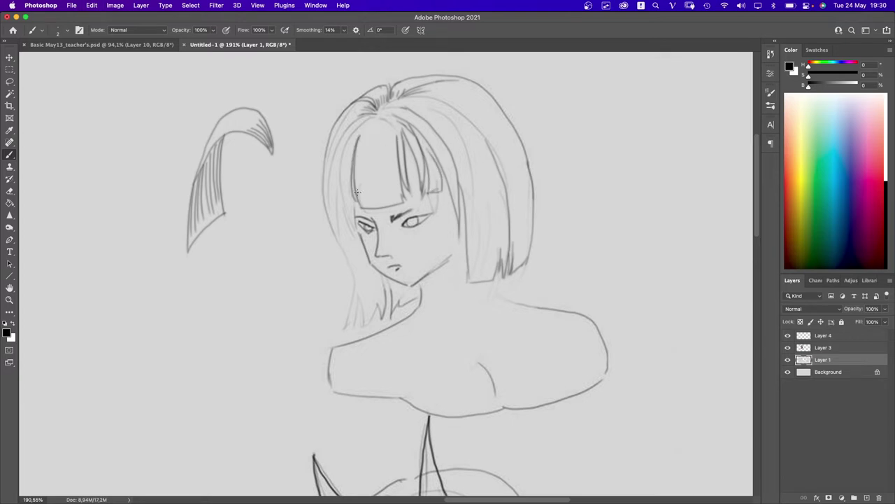
pyautogui.moveTo(364, 116)
pyautogui.mouseDown()
pyautogui.moveTo(339, 177)
pyautogui.moveTo(341, 199)
pyautogui.mouseUp()
pyautogui.moveTo(347, 138); pyautogui.dragTo(337, 200)
pyautogui.moveTo(352, 123); pyautogui.dragTo(335, 216)
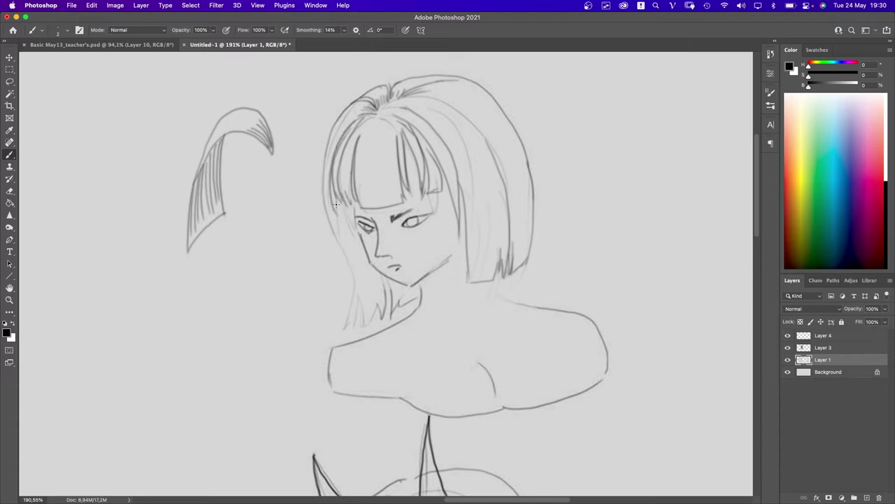
pyautogui.press('super+z')
pyautogui.moveTo(352, 126); pyautogui.dragTo(346, 248)
pyautogui.moveTo(336, 122)
pyautogui.mouseDown()
pyautogui.moveTo(330, 230)
pyautogui.moveTo(354, 271)
pyautogui.mouseUp()
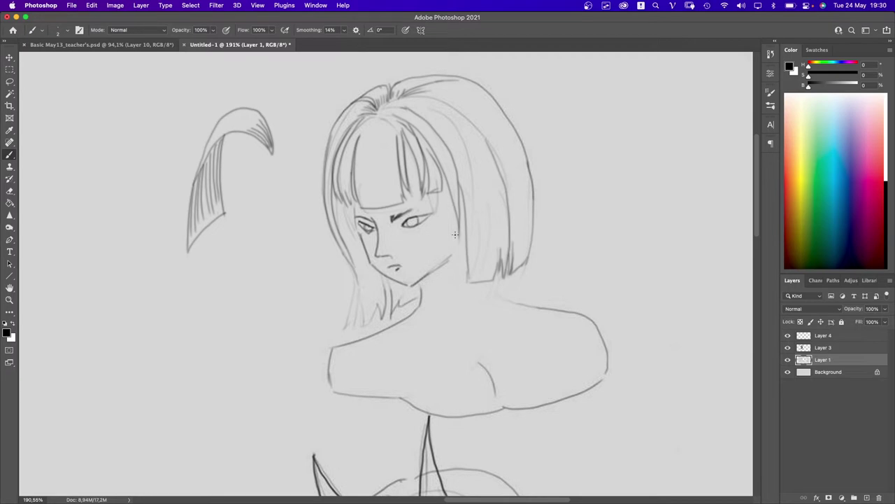
# - Erase the portrait's near jawline between the chin and the side hair
pyautogui.press('e')
pyautogui.scroll(-3, 436, 264)
pyautogui.moveTo(451, 183)
pyautogui.mouseDown()
pyautogui.moveTo(456, 163)
pyautogui.moveTo(428, 190)
pyautogui.mouseUp()
pyautogui.scroll(5, 419, 180)
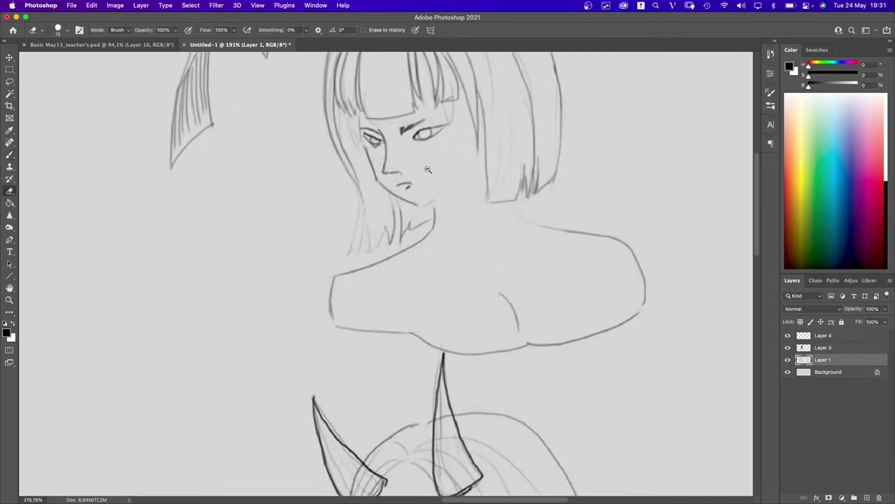
pyautogui.scroll(-2, 410, 228)
pyautogui.hscroll(1, 410, 228)
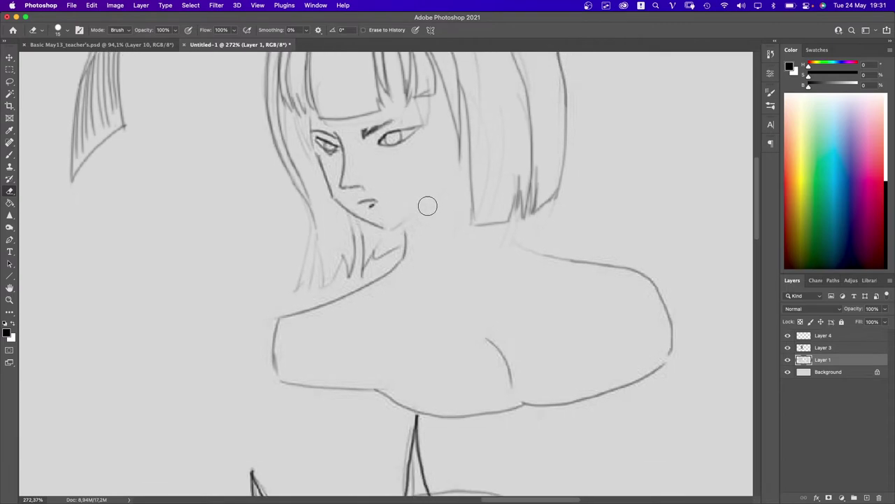
# - Redraw the near jawline as a fuller curve from the chin up to the face-framing lock
pyautogui.press('b')
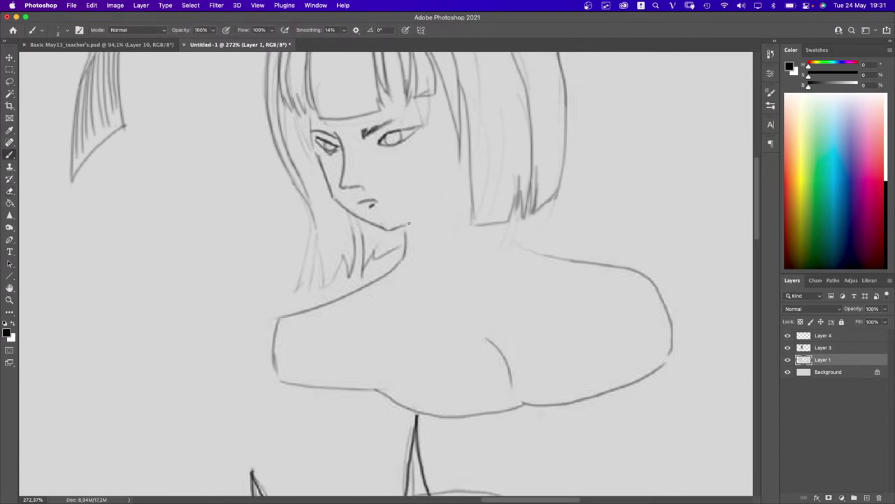
pyautogui.moveTo(409, 223); pyautogui.dragTo(452, 198)
pyautogui.press('super+z')
pyautogui.moveTo(382, 226)
pyautogui.mouseDown()
pyautogui.moveTo(416, 213)
pyautogui.moveTo(455, 175)
pyautogui.moveTo(437, 206)
pyautogui.mouseUp()
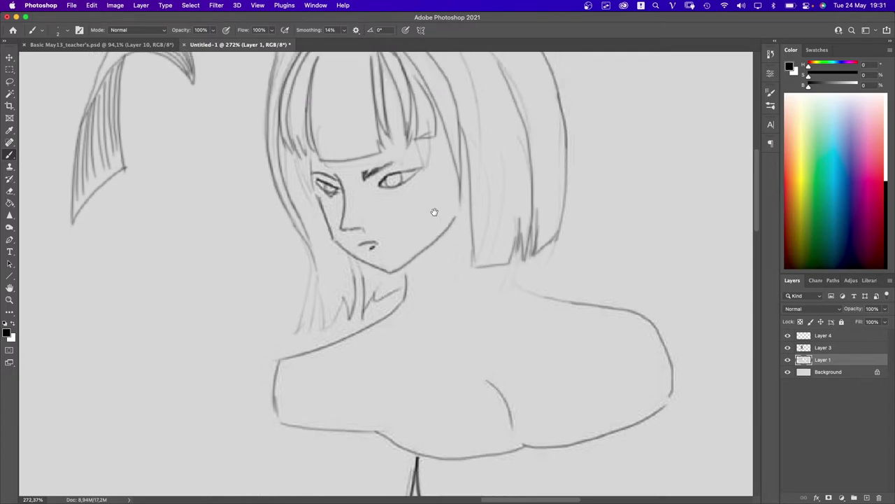
# - Erase the portrait's heavy near eyebrow and redraw it as a slim tapered brow angled down toward the nose
pyautogui.press('e')
pyautogui.click(389, 205)
pyautogui.moveTo(362, 171); pyautogui.dragTo(392, 176)
pyautogui.press('b')
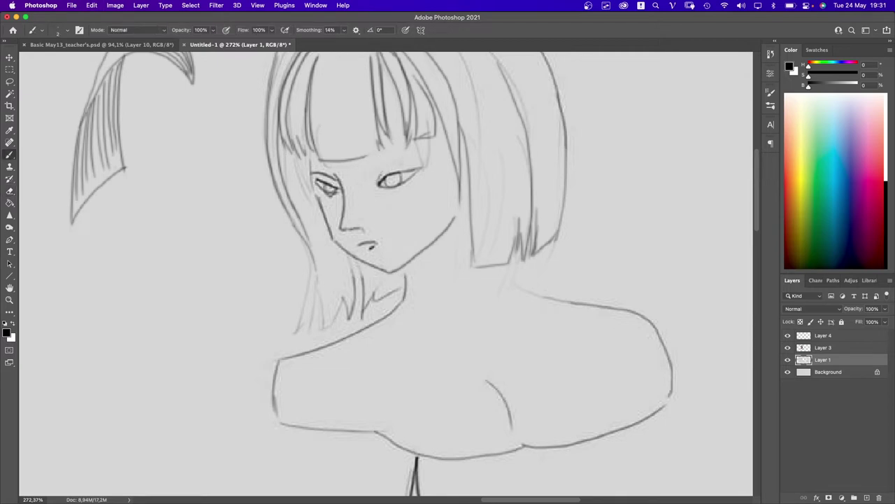
pyautogui.press('super+z')
pyautogui.press('super+z')
pyautogui.moveTo(370, 167); pyautogui.dragTo(421, 146)
pyautogui.press('super+z')
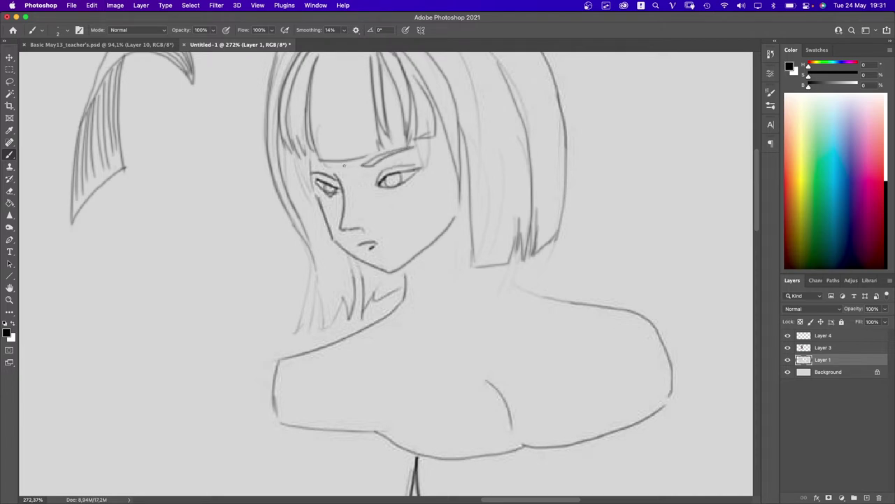
# - Draw the far eyebrow just above the far eye and add the nostril line under the nose
pyautogui.moveTo(313, 172); pyautogui.dragTo(329, 167)
pyautogui.press('super+z')
pyautogui.moveTo(350, 227); pyautogui.dragTo(356, 228)
pyautogui.press('super+z')
pyautogui.press('super+z')
# - Select the mouth with the Lasso and shift it slightly toward the near cheek, then deselect
pyautogui.press('l')
pyautogui.moveTo(389, 244)
pyautogui.mouseDown()
pyautogui.moveTo(371, 236)
pyautogui.moveTo(365, 253)
pyautogui.moveTo(383, 249)
pyautogui.moveTo(378, 242)
pyautogui.mouseUp()
pyautogui.press('v')
pyautogui.press('super+d')
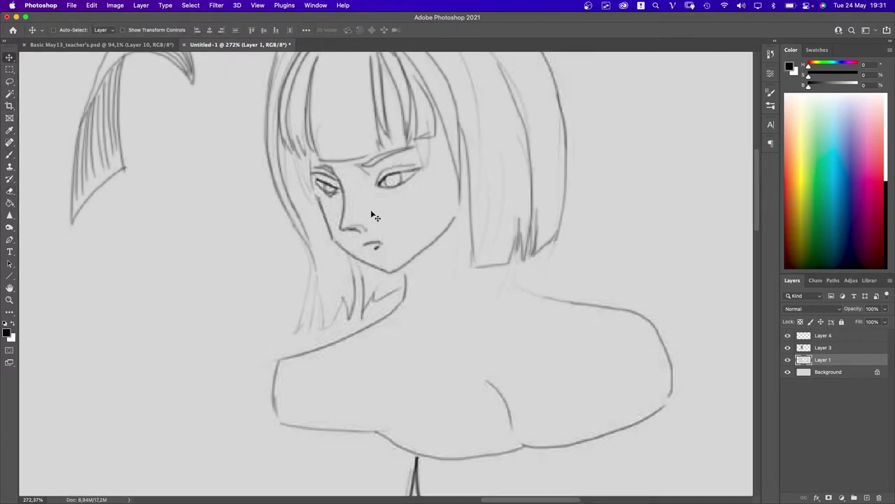
# - Clean up the far eye's outline and redraw the angular far cheek as a smooth curve running into the jaw
pyautogui.press('e')
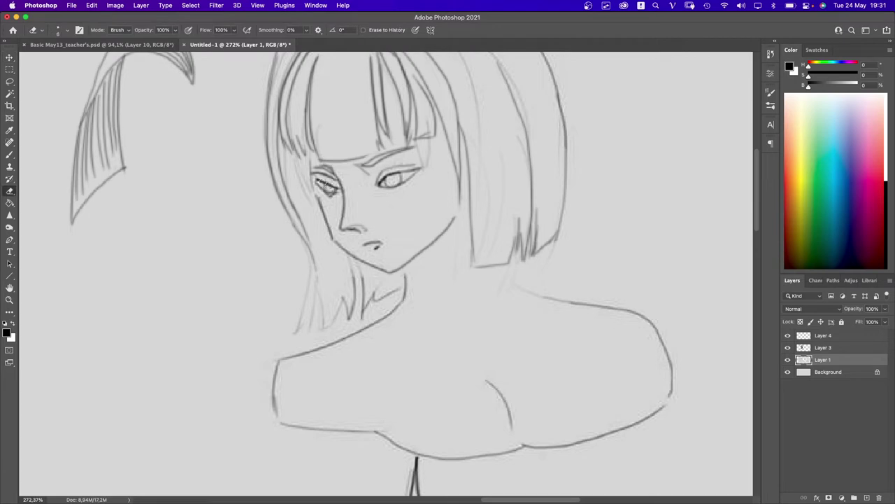
pyautogui.press('b')
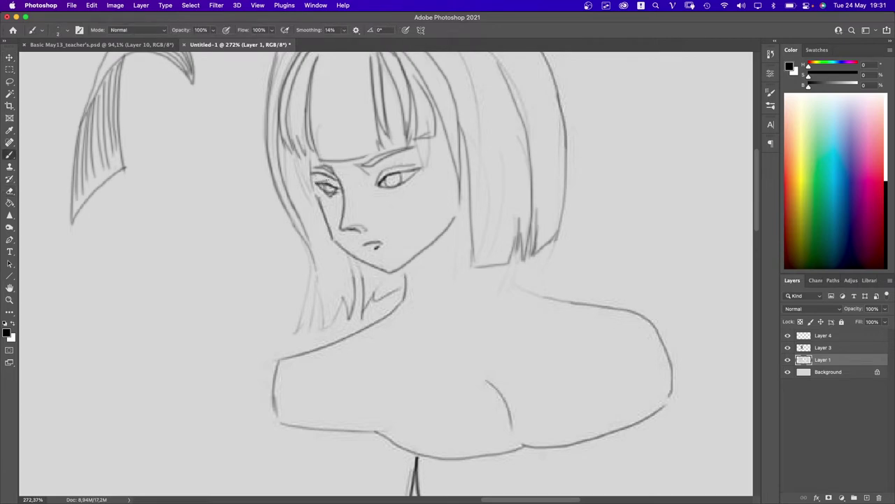
pyautogui.press('e')
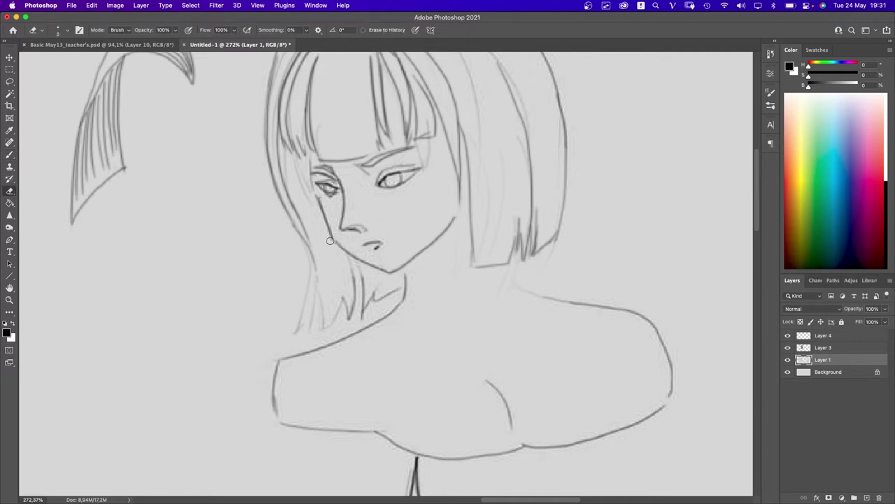
pyautogui.press('b')
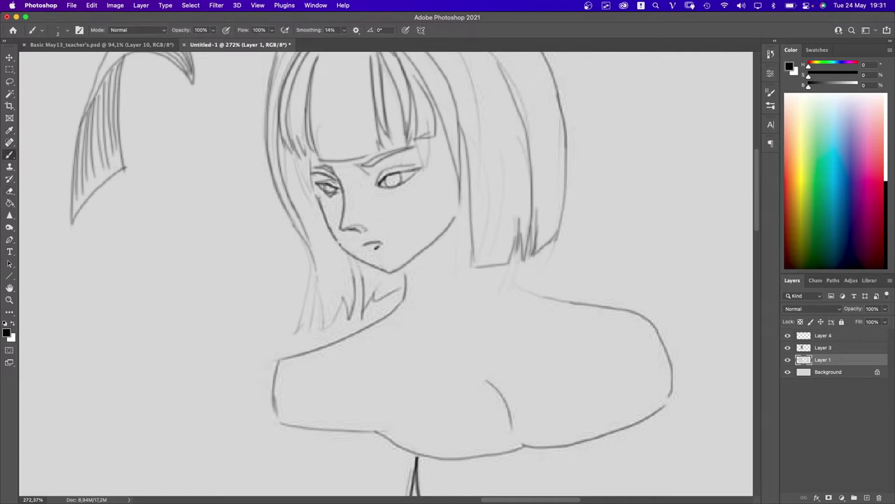
pyautogui.press('super+z')
pyautogui.press('super+z')
pyautogui.moveTo(327, 225); pyautogui.dragTo(334, 236)
pyautogui.scroll(-5, 365, 250)
pyautogui.scroll(5, 424, 262)
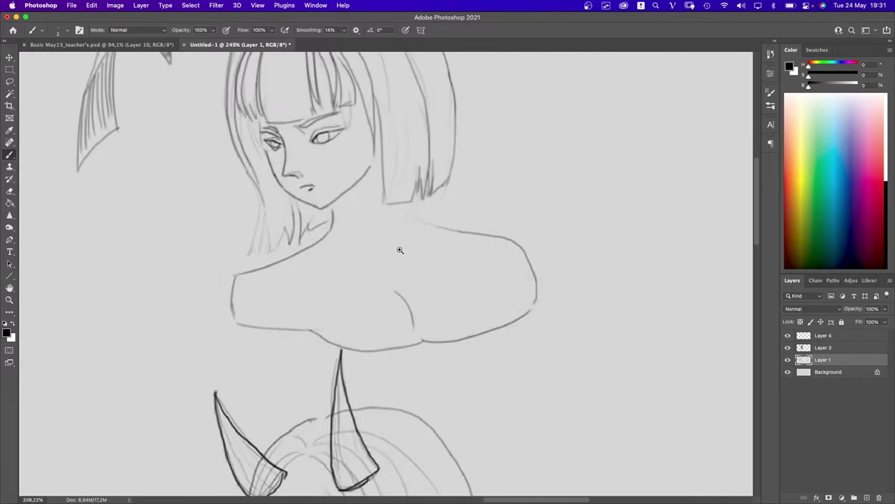
# - Erase the bust's central chest line and redraw it as a curve meeting the join in the lower edge
pyautogui.press('e')
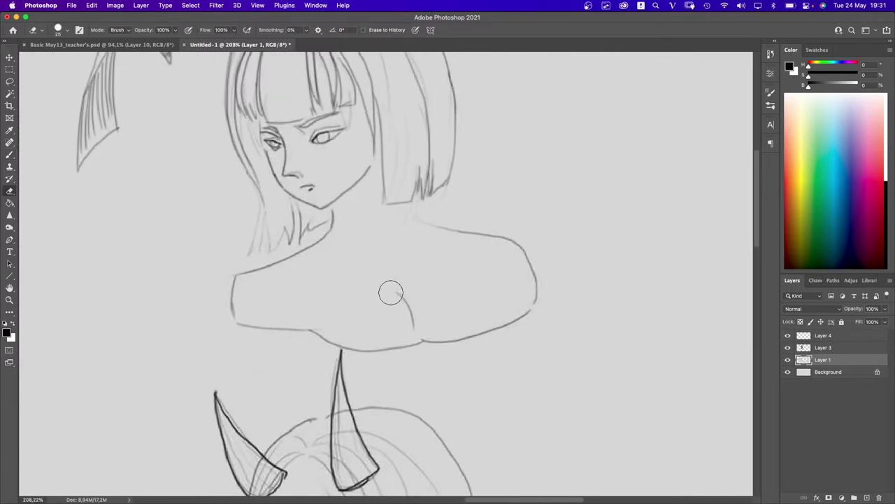
pyautogui.moveTo(391, 292); pyautogui.dragTo(424, 341)
pyautogui.press('b')
pyautogui.press('e')
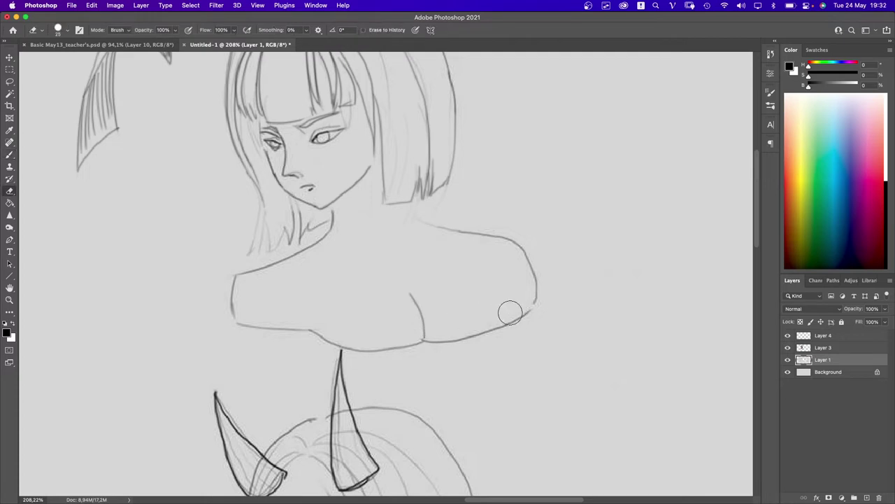
# - Erase the near side of the bust's lower edge and redraw it with a rounded breast and an armpit notch
pyautogui.moveTo(510, 312); pyautogui.dragTo(516, 316)
pyautogui.press('b')
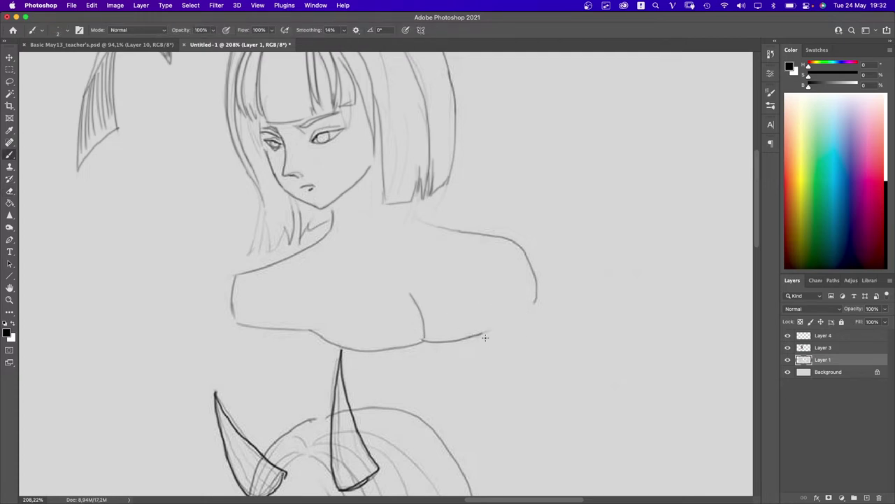
pyautogui.moveTo(470, 338)
pyautogui.mouseDown()
pyautogui.moveTo(499, 322)
pyautogui.moveTo(499, 305)
pyautogui.moveTo(528, 302)
pyautogui.moveTo(531, 316)
pyautogui.moveTo(520, 316)
pyautogui.moveTo(537, 299)
pyautogui.mouseUp()
pyautogui.press('e')
pyautogui.press('b')
# - Redraw the far side of the bust with a rounder shoulder, a narrower arm and short crease lines at the armpit
pyautogui.press('e')
pyautogui.moveTo(311, 320)
pyautogui.mouseDown()
pyautogui.moveTo(286, 322)
pyautogui.moveTo(344, 334)
pyautogui.mouseUp()
pyautogui.press('b')
pyautogui.press('e')
pyautogui.press('b')
pyautogui.moveTo(260, 324)
pyautogui.mouseDown()
pyautogui.moveTo(238, 324)
pyautogui.moveTo(296, 327)
pyautogui.mouseUp()
pyautogui.press('e')
pyautogui.moveTo(251, 294)
pyautogui.mouseDown()
pyautogui.moveTo(224, 291)
pyautogui.moveTo(231, 296)
pyautogui.moveTo(270, 256)
pyautogui.moveTo(240, 297)
pyautogui.moveTo(250, 326)
pyautogui.mouseUp()
pyautogui.press('b')
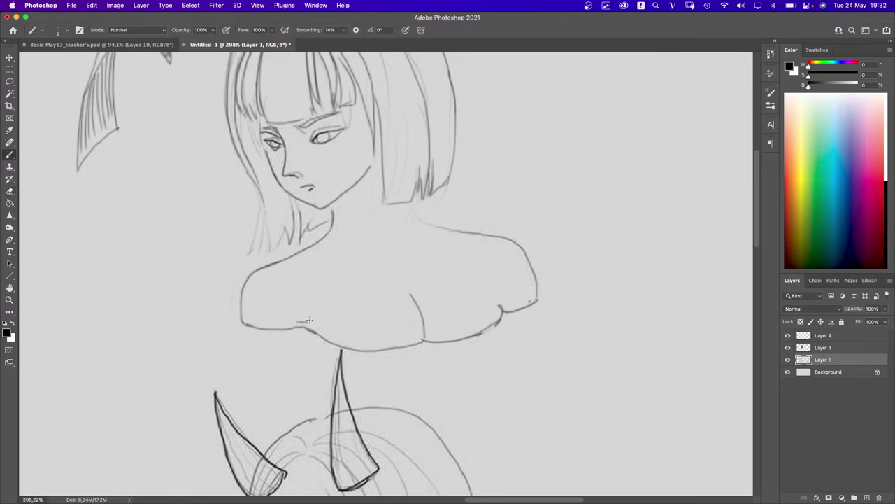
# - Erase the far neck line and redraw it straighter from under the chin, curving out into the far shoulder
pyautogui.scroll(2, 380, 266)
pyautogui.press('e')
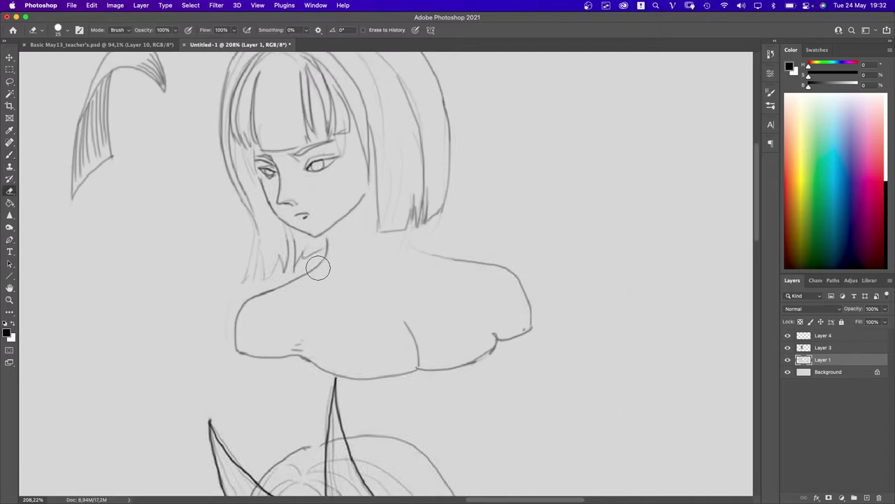
pyautogui.press('b')
pyautogui.press('e')
pyautogui.moveTo(321, 264)
pyautogui.mouseDown()
pyautogui.moveTo(290, 283)
pyautogui.moveTo(323, 266)
pyautogui.mouseUp()
pyautogui.press('b')
pyautogui.press('super+z')
pyautogui.moveTo(282, 287); pyautogui.dragTo(325, 264)
pyautogui.press('e')
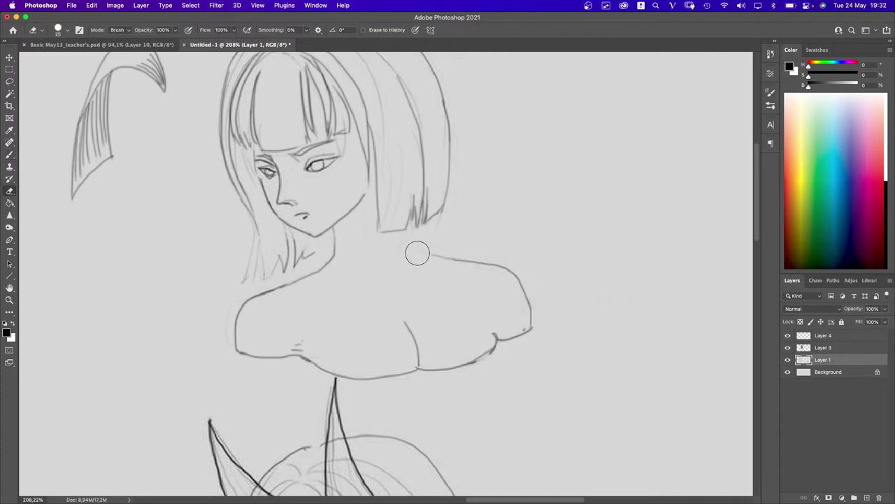
# - Erase the faint near neck line and draw a new one curving from under the bob into the near shoulder
pyautogui.press('b')
pyautogui.moveTo(416, 250)
pyautogui.mouseDown()
pyautogui.moveTo(429, 258)
pyautogui.moveTo(408, 253)
pyautogui.mouseUp()
pyautogui.press('super+z')
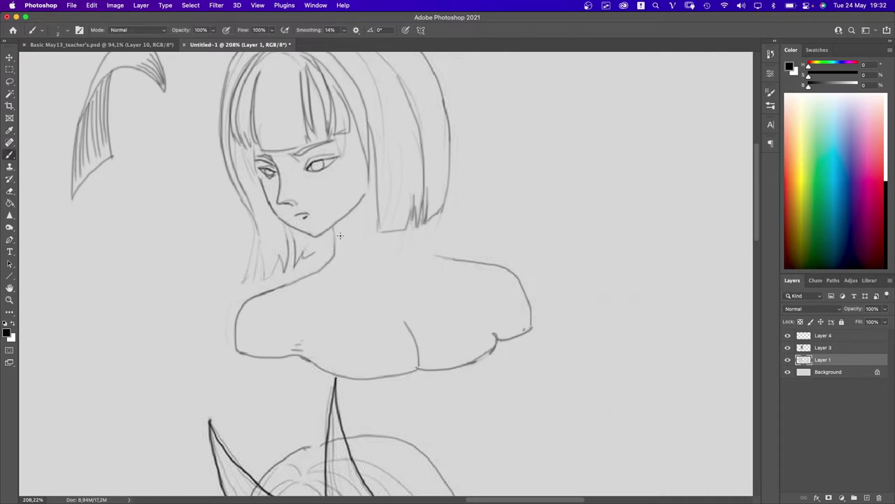
pyautogui.press('e')
pyautogui.press('b')
pyautogui.moveTo(343, 236)
pyautogui.mouseDown()
pyautogui.moveTo(337, 253)
pyautogui.moveTo(333, 245)
pyautogui.mouseUp()
pyautogui.press('super+z')
pyautogui.moveTo(397, 233)
pyautogui.mouseDown()
pyautogui.moveTo(401, 248)
pyautogui.moveTo(452, 260)
pyautogui.mouseUp()
# - Draw the diagonal neck muscle running down to the throat and the far collarbone below the shoulder line
pyautogui.moveTo(368, 210); pyautogui.dragTo(374, 277)
pyautogui.press('super+z')
pyautogui.press('super+z')
pyautogui.moveTo(340, 231)
pyautogui.mouseDown()
pyautogui.moveTo(377, 280)
pyautogui.moveTo(284, 293)
pyautogui.mouseUp()
pyautogui.press('super+z')
pyautogui.press('super+z')
pyautogui.moveTo(344, 229)
pyautogui.mouseDown()
pyautogui.moveTo(372, 278)
pyautogui.moveTo(282, 297)
pyautogui.mouseUp()
pyautogui.moveTo(391, 239); pyautogui.dragTo(397, 253)
pyautogui.press('super+z')
# - Draw the near collarbone with a hooked outer end and the second neck line leading down to it
pyautogui.hscroll(-5, 460, 277)
pyautogui.scroll(-5, 460, 277)
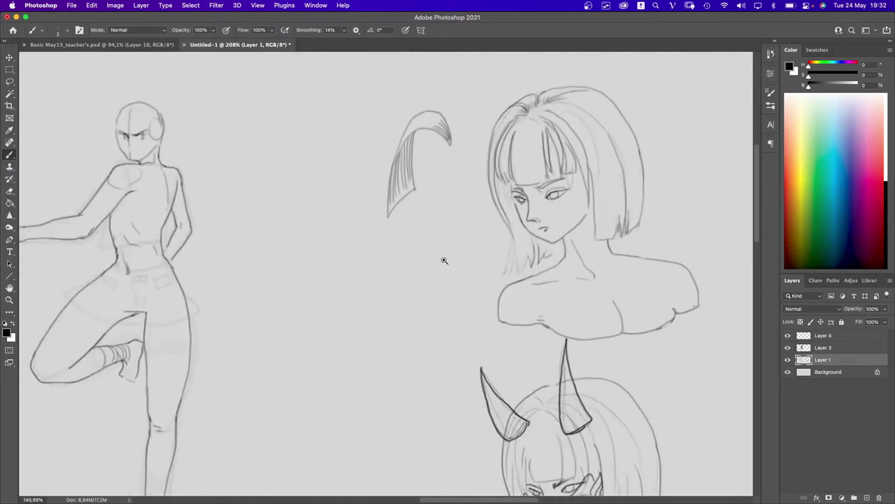
pyautogui.hscroll(-5, 443, 256)
pyautogui.hscroll(5, 444, 248)
pyautogui.scroll(5, 483, 252)
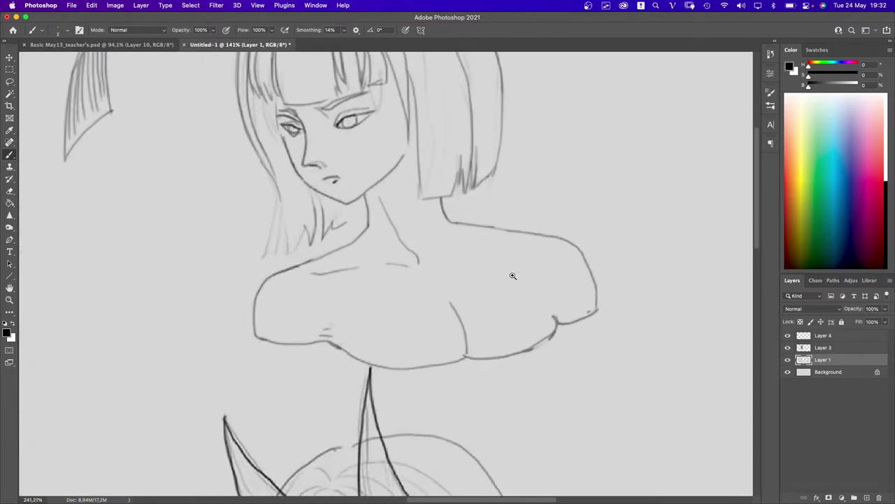
pyautogui.press('super+z')
pyautogui.moveTo(428, 211)
pyautogui.mouseDown()
pyautogui.moveTo(455, 259)
pyautogui.moveTo(520, 254)
pyautogui.moveTo(523, 244)
pyautogui.mouseUp()
pyautogui.moveTo(321, 264); pyautogui.dragTo(311, 272)
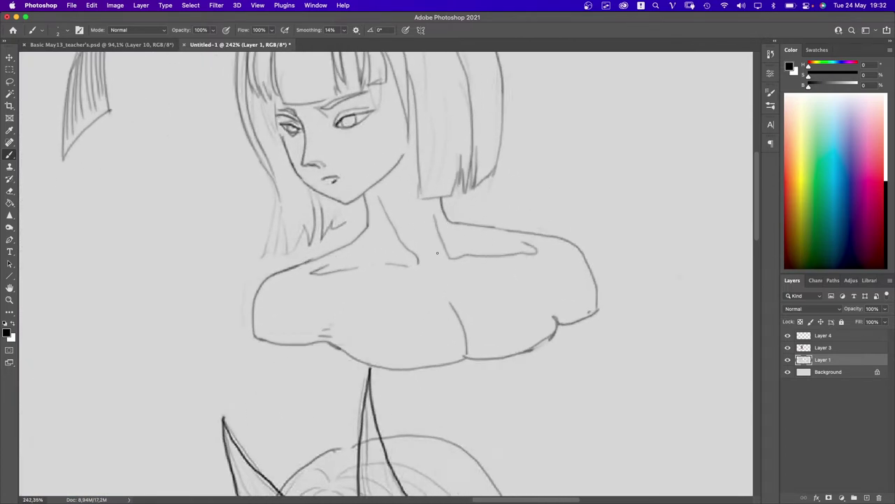
pyautogui.moveTo(419, 196)
pyautogui.mouseDown()
pyautogui.moveTo(392, 260)
pyautogui.moveTo(420, 259)
pyautogui.moveTo(424, 274)
pyautogui.mouseUp()
# - Mark the pit of the throat between the collarbones and extend the near jawline up to the face-framing lock
pyautogui.press('e')
pyautogui.press('b')
pyautogui.press('e')
pyautogui.press('b')
pyautogui.scroll(3, 406, 216)
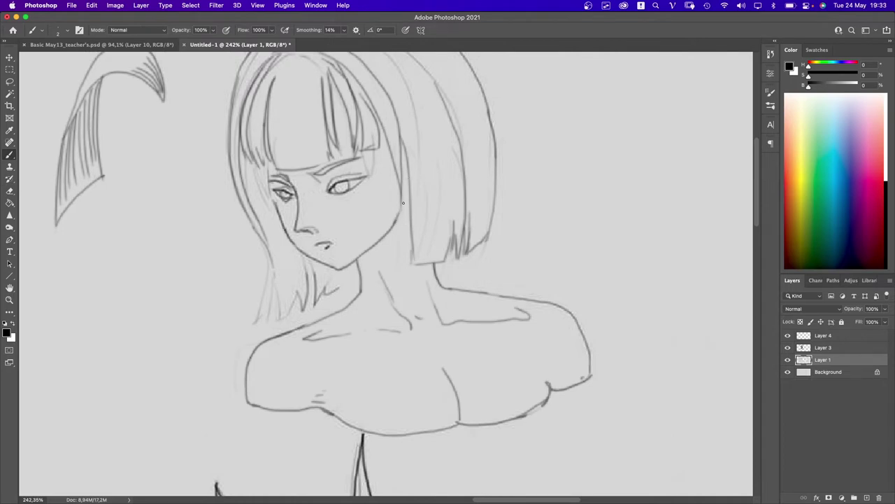
pyautogui.scroll(-6, 359, 197)
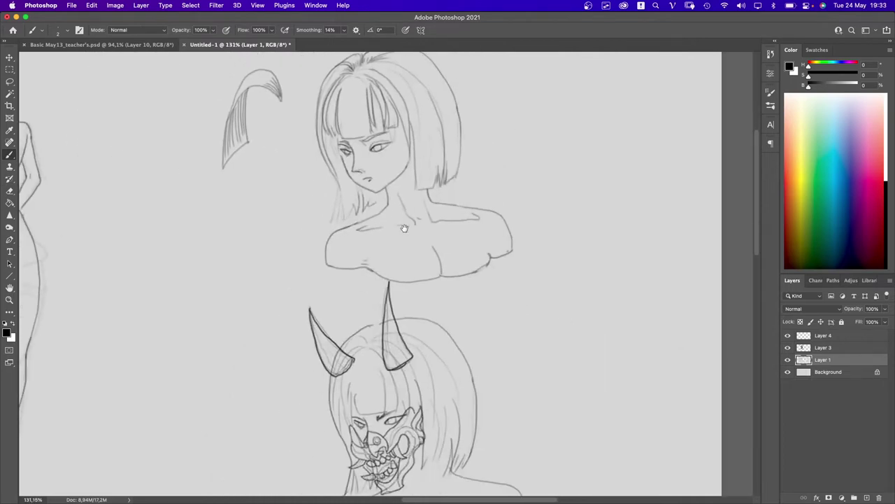
# - Erase the ragged far-side hair ends and redraw that lock with a blunt straight cut above the shoulder
pyautogui.scroll(3, 354, 203)
pyautogui.press('e')
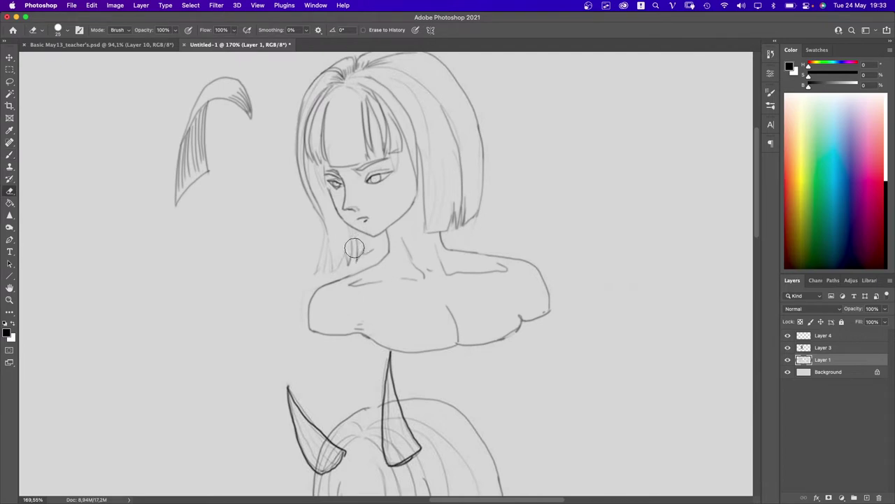
pyautogui.moveTo(351, 242)
pyautogui.mouseDown()
pyautogui.moveTo(358, 251)
pyautogui.moveTo(342, 251)
pyautogui.moveTo(318, 272)
pyautogui.mouseUp()
pyautogui.press('b')
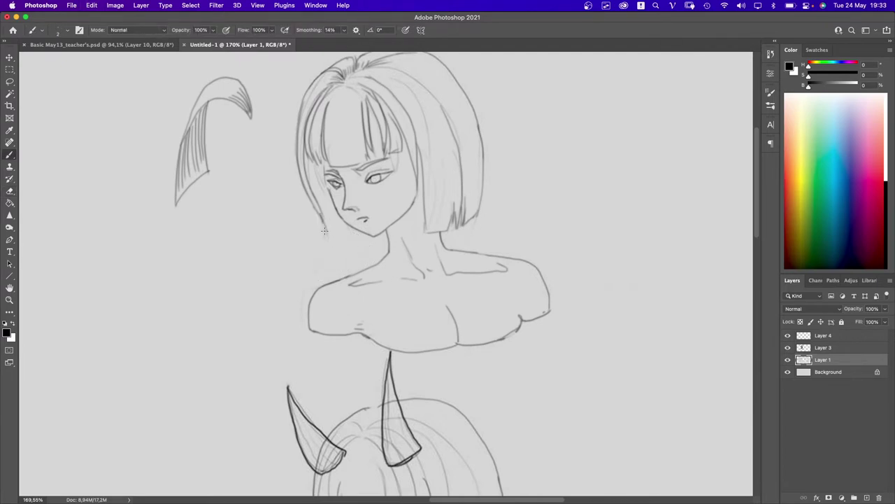
pyautogui.moveTo(324, 230)
pyautogui.mouseDown()
pyautogui.moveTo(325, 264)
pyautogui.moveTo(388, 245)
pyautogui.moveTo(389, 256)
pyautogui.mouseUp()
# - Replace the jagged tips of the near-side bob with long straight strands ending at the blunt hem
pyautogui.hotkey('alt', '1')
pyautogui.hotkey('alt', '4')
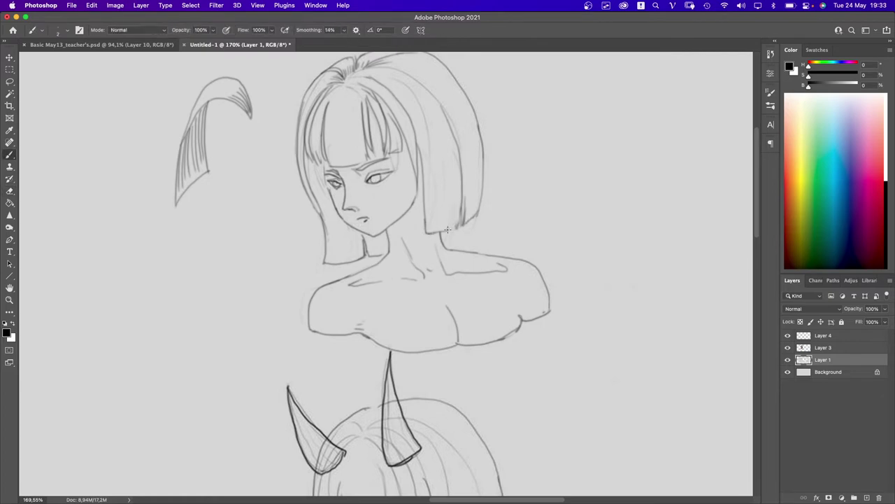
pyautogui.moveTo(456, 229); pyautogui.dragTo(453, 180)
pyautogui.scroll(3, 463, 184)
pyautogui.hscroll(-2, 464, 183)
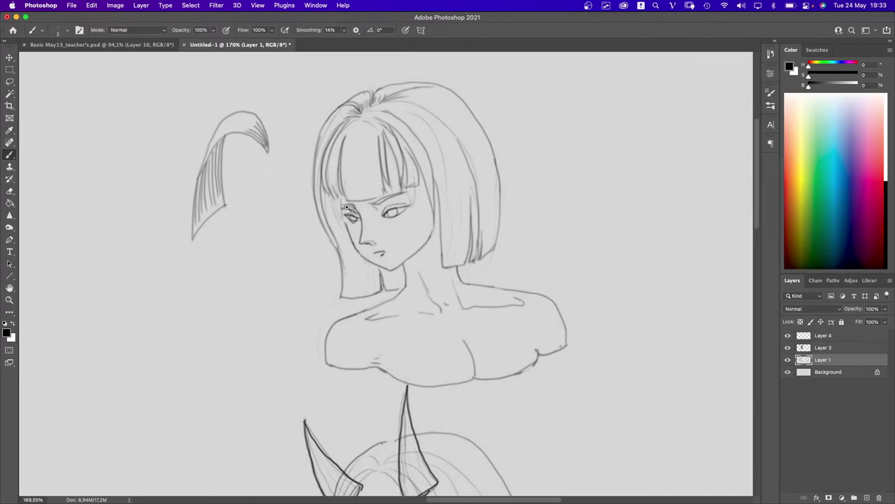
# - Erase the stray lines beside the far eye and extend the far face contour up to the fringe
pyautogui.scroll(3, 346, 207)
pyautogui.press('e')
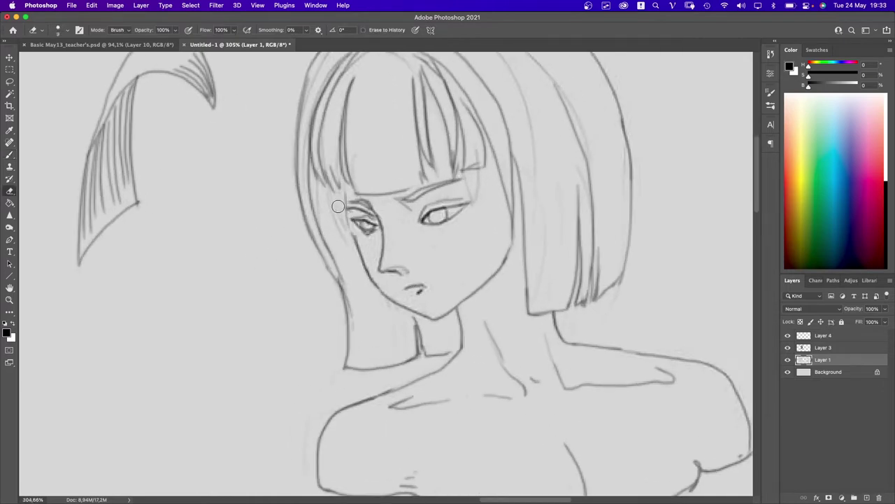
pyautogui.press('b')
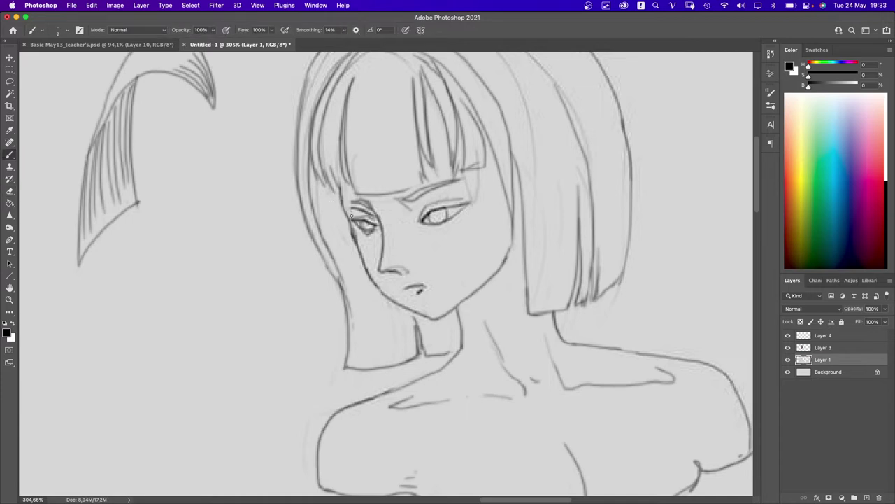
# - Fill the upper part of the far side lock with fine strands running down beside the face
pyautogui.moveTo(315, 195); pyautogui.dragTo(333, 244)
pyautogui.hotkey('ctrl', 'z')
pyautogui.moveTo(313, 172); pyautogui.dragTo(329, 246)
pyautogui.moveTo(326, 185); pyautogui.dragTo(339, 246)
pyautogui.moveTo(333, 210)
pyautogui.mouseDown()
pyautogui.moveTo(357, 279)
pyautogui.moveTo(337, 251)
pyautogui.moveTo(351, 297)
pyautogui.moveTo(336, 247)
pyautogui.moveTo(358, 326)
pyautogui.moveTo(356, 291)
pyautogui.mouseUp()
pyautogui.moveTo(356, 287); pyautogui.dragTo(371, 321)
pyautogui.moveTo(365, 276)
pyautogui.mouseDown()
pyautogui.moveTo(378, 336)
pyautogui.moveTo(359, 321)
pyautogui.moveTo(361, 355)
pyautogui.mouseUp()
pyautogui.hotkey('ctrl', 'z')
pyautogui.moveTo(356, 302); pyautogui.dragTo(370, 349)
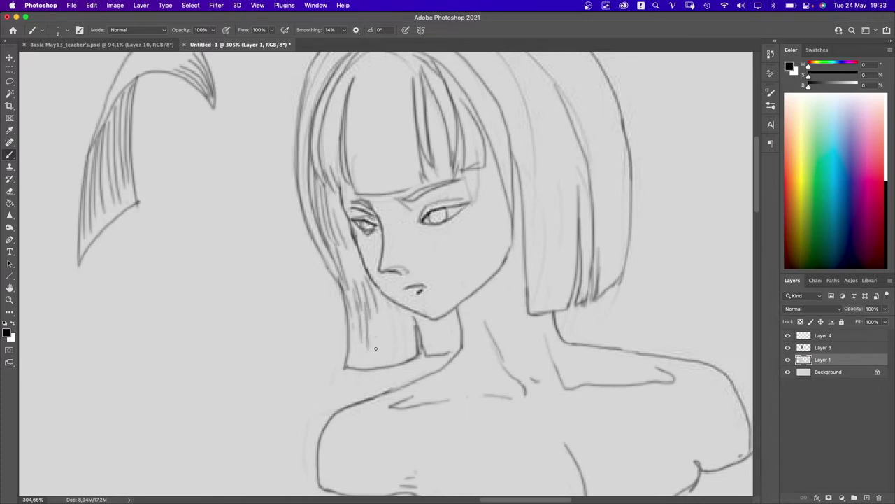
pyautogui.hotkey('ctrl', 'z')
pyautogui.hotkey('ctrl', 'z')
pyautogui.hotkey('ctrl', 'z')
pyautogui.hotkey('ctrl', 'z')
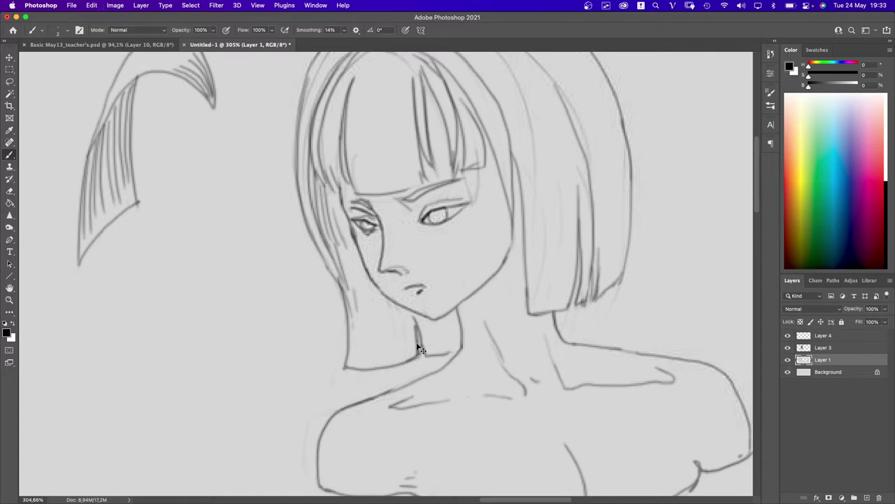
pyautogui.hotkey('ctrl', 'z')
# - Redraw the mouth with a defined upper lip line and a short curved lower lip
pyautogui.scroll(-5, 420, 350)
pyautogui.scroll(6, 404, 285)
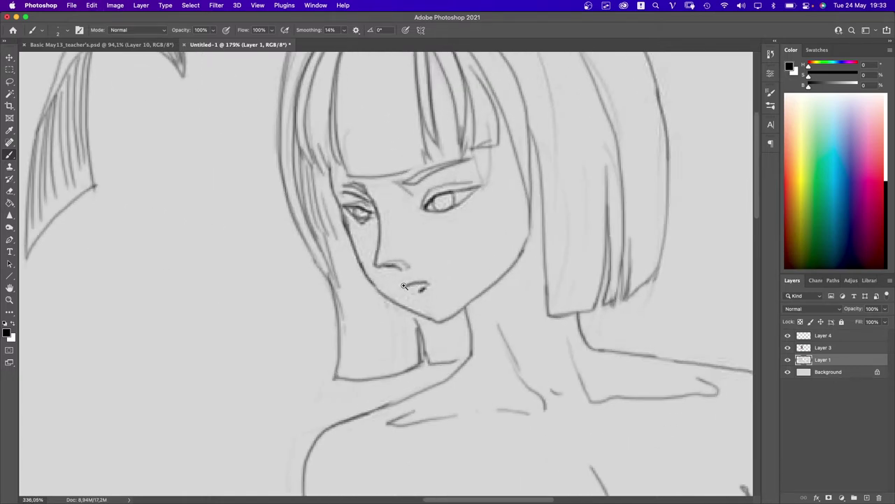
pyautogui.scroll(1, 404, 285)
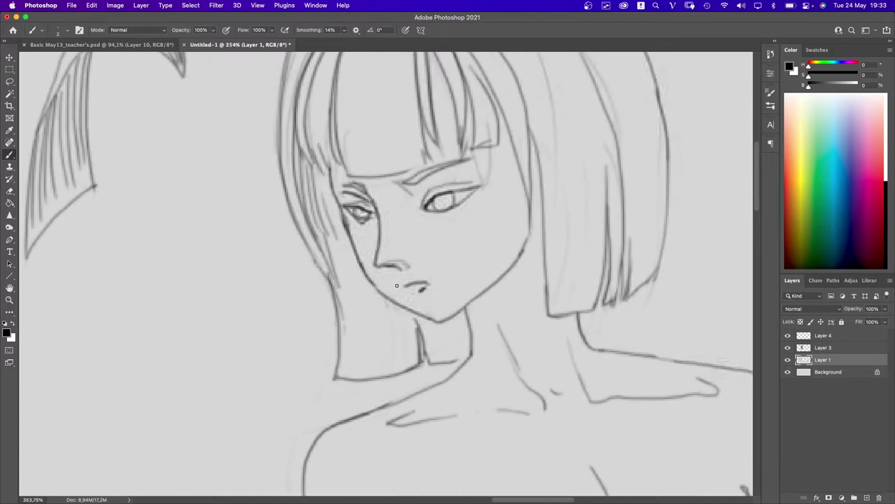
pyautogui.moveTo(409, 293)
pyautogui.mouseDown()
pyautogui.moveTo(422, 301)
pyautogui.moveTo(424, 289)
pyautogui.mouseUp()
pyautogui.press('cmd+z')
pyautogui.press('cmd+z')
pyautogui.scroll(-4, 472, 290)
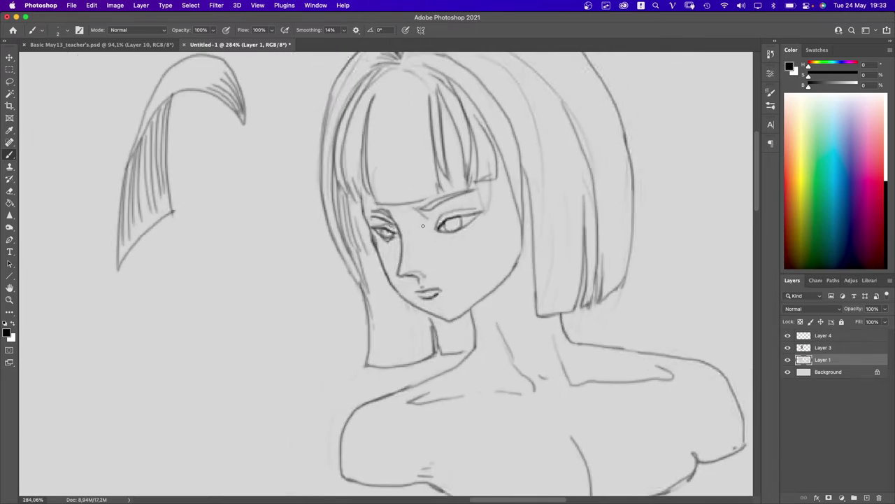
# - Add short shading strokes beside the bridge of the nose, between the eyes
pyautogui.scroll(4, 445, 250)
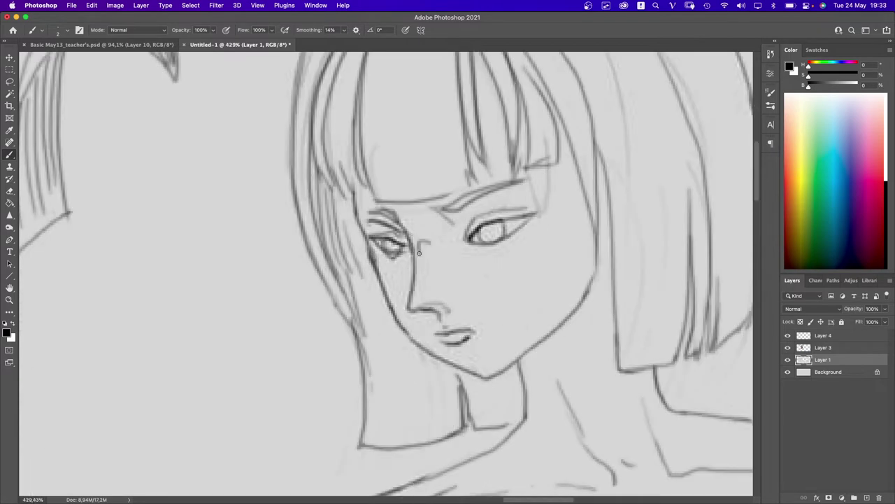
pyautogui.moveTo(419, 237); pyautogui.dragTo(423, 254)
pyautogui.moveTo(424, 237); pyautogui.dragTo(429, 252)
pyautogui.scroll(-4, 463, 280)
pyautogui.scroll(-3, 463, 315)
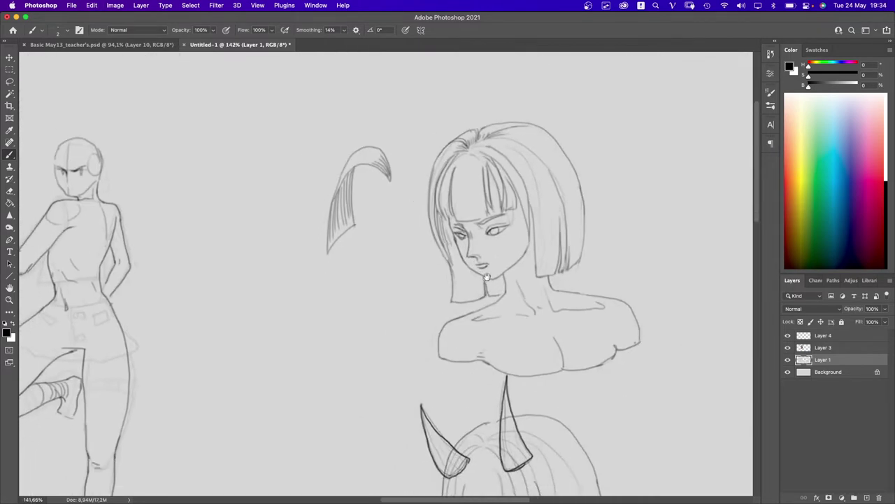
# - Examine the corrected girl portrait up close and from a distance, checking the face, neck, shoulders and hair
pyautogui.scroll(2, 518, 249)
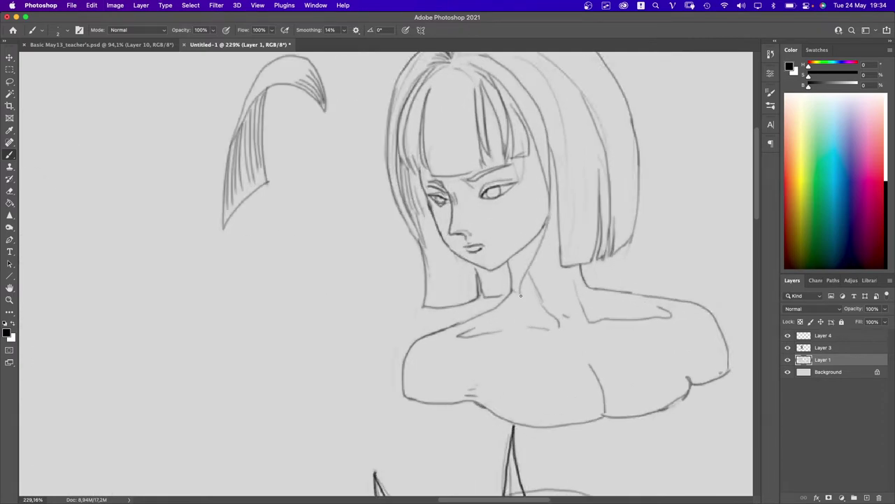
pyautogui.scroll(-2, 528, 312)
pyautogui.scroll(3, 550, 203)
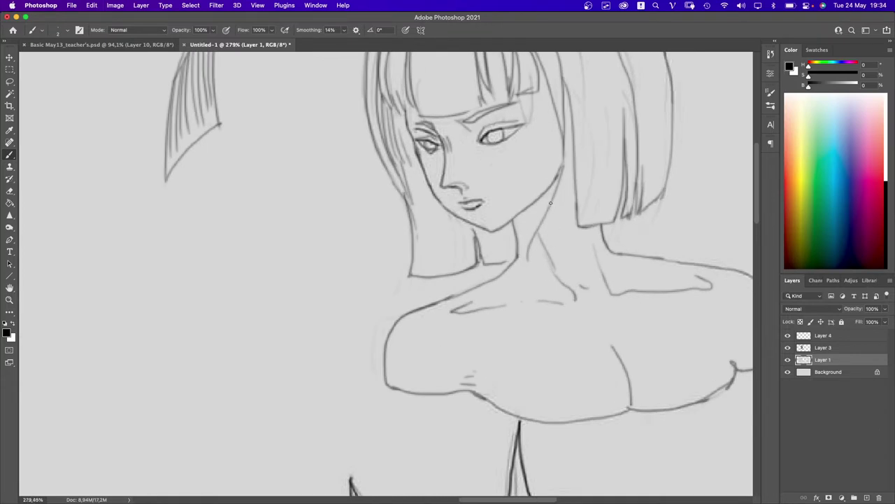
pyautogui.scroll(-2, 521, 270)
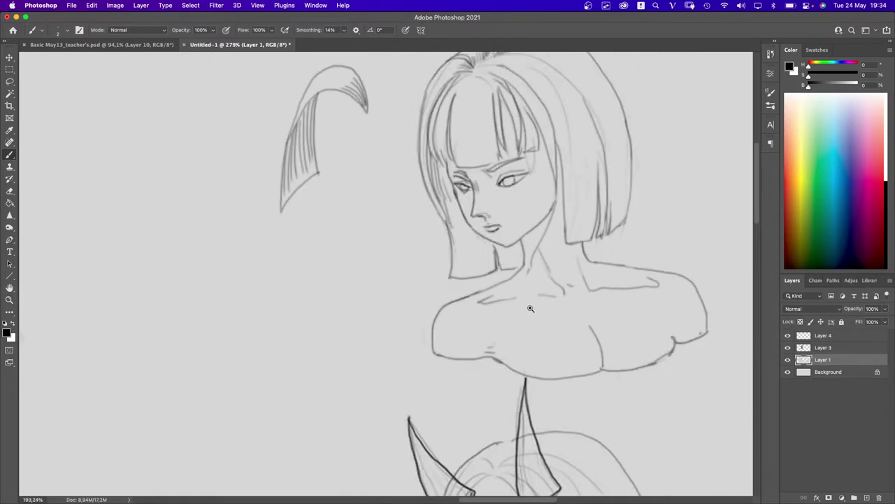
pyautogui.moveTo(521, 270); pyautogui.dragTo(482, 227)
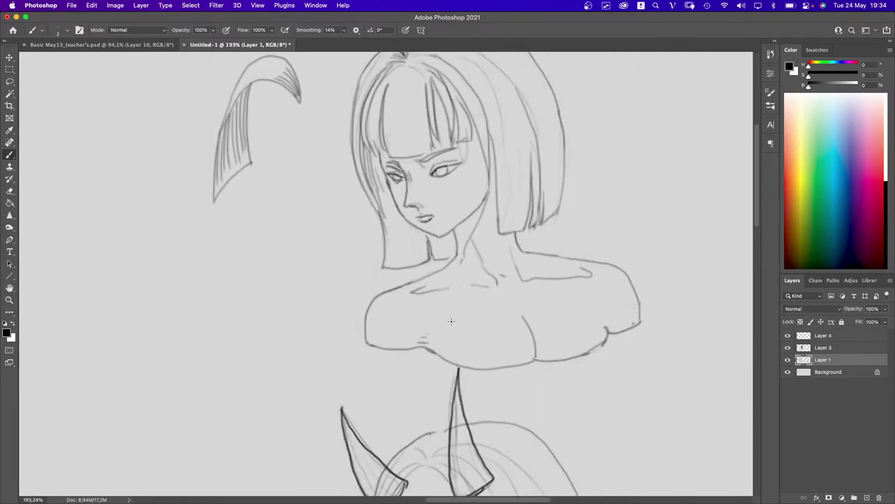
pyautogui.moveTo(467, 288); pyautogui.dragTo(476, 306)
pyautogui.scroll(2, 451, 199)
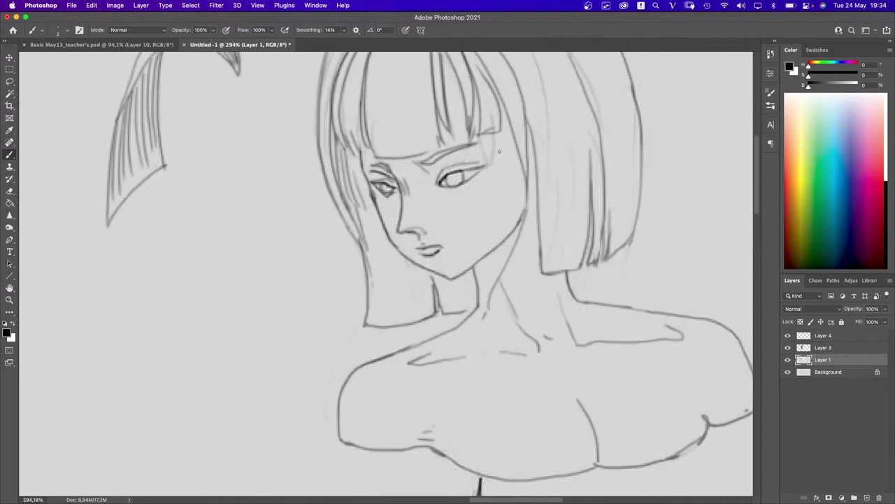
pyautogui.scroll(-3, 506, 219)
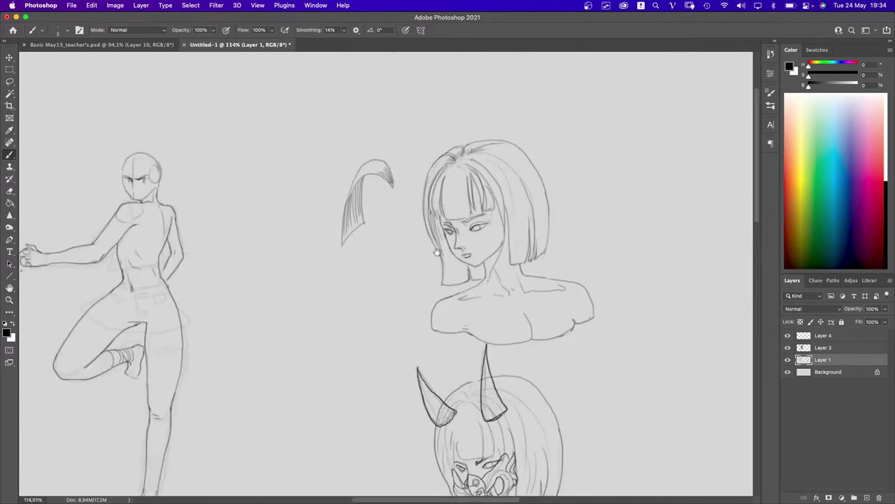
pyautogui.scroll(-1, 436, 251)
pyautogui.scroll(3, 542, 256)
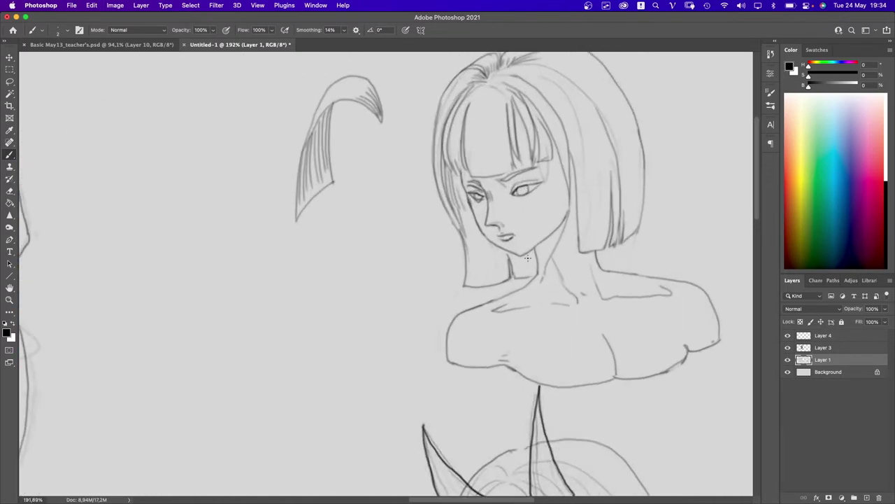
pyautogui.scroll(-2, 535, 264)
pyautogui.scroll(3, 584, 177)
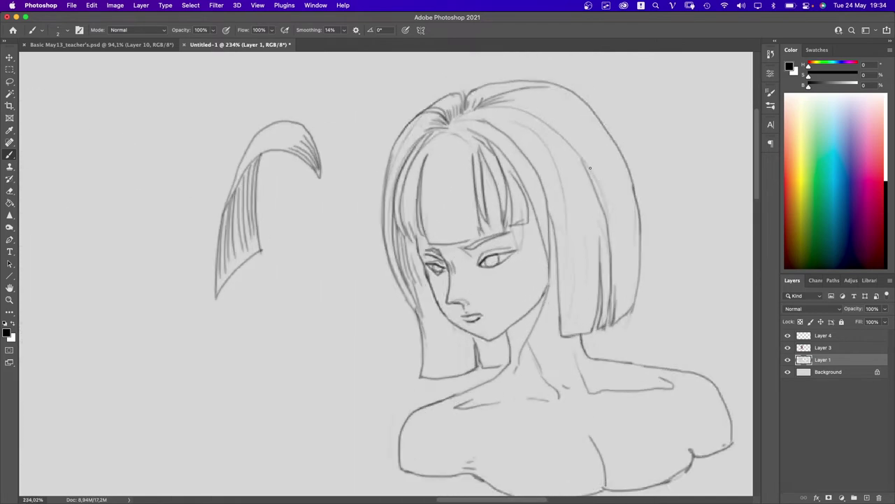
# - Erase the rough inner hair line on the portrait's near side and redraw it as a cleaner strand from the parting downward
pyautogui.press('e')
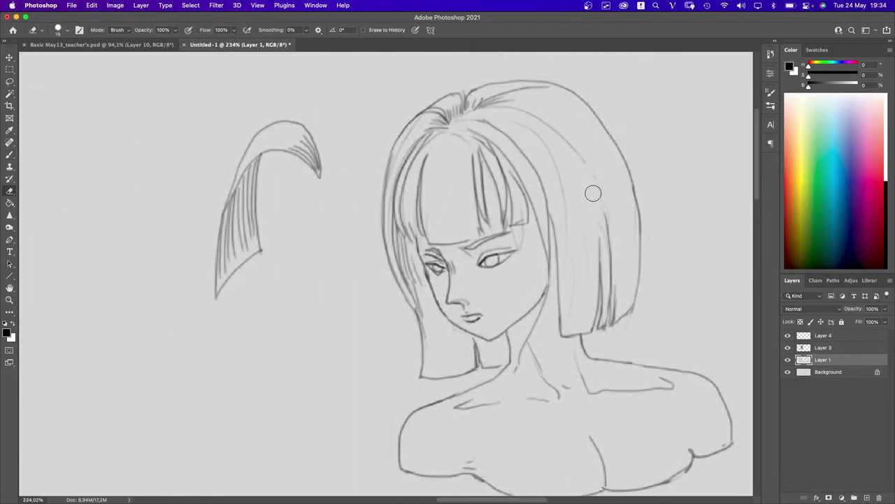
pyautogui.moveTo(593, 193)
pyautogui.mouseDown()
pyautogui.moveTo(563, 136)
pyautogui.moveTo(581, 159)
pyautogui.moveTo(533, 131)
pyautogui.moveTo(558, 175)
pyautogui.mouseUp()
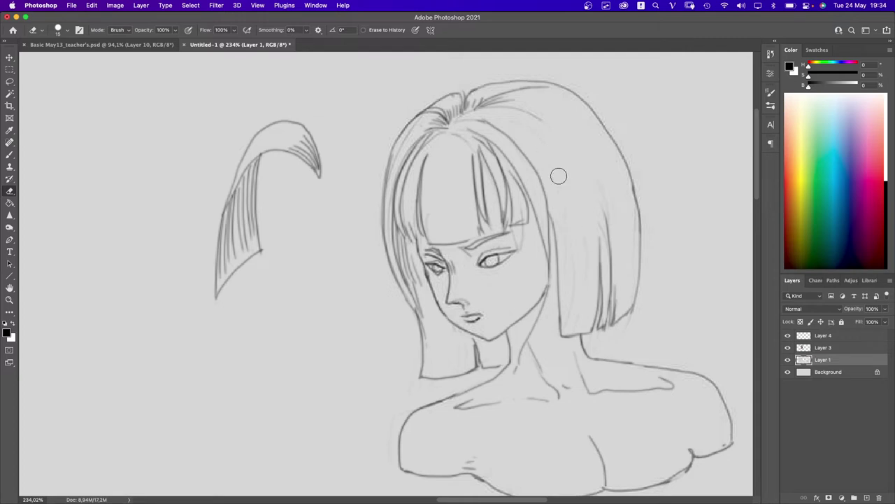
pyautogui.press('b')
pyautogui.press('super+z')
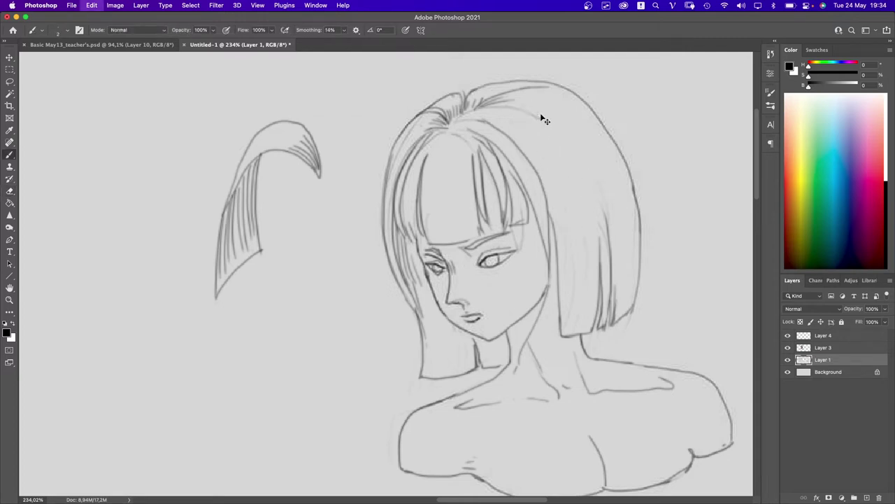
pyautogui.moveTo(486, 105)
pyautogui.mouseDown()
pyautogui.moveTo(593, 189)
pyautogui.moveTo(602, 222)
pyautogui.mouseUp()
pyautogui.moveTo(591, 176); pyautogui.dragTo(603, 213)
pyautogui.moveTo(603, 195); pyautogui.dragTo(610, 249)
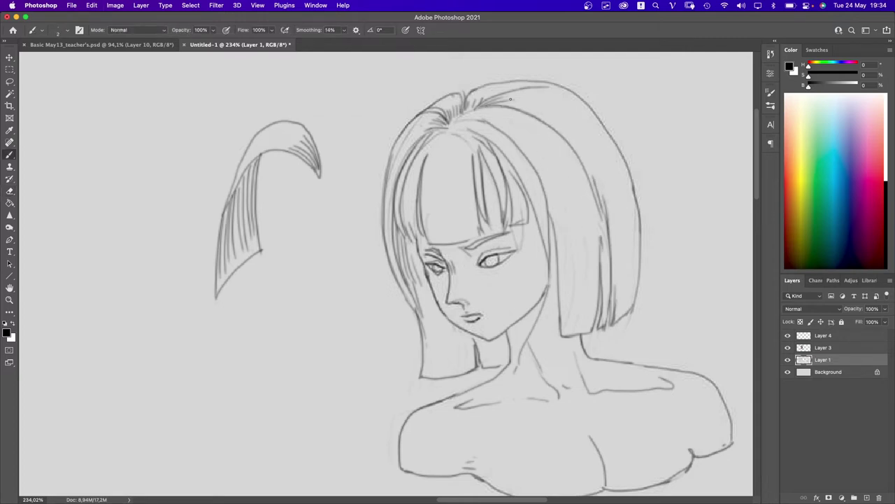
pyautogui.moveTo(493, 104); pyautogui.dragTo(555, 120)
# - Identify the layer holding the one-legged pose figure by toggling Layer 4's visibility, and make Layer 4 active
pyautogui.scroll(-5, 484, 121)
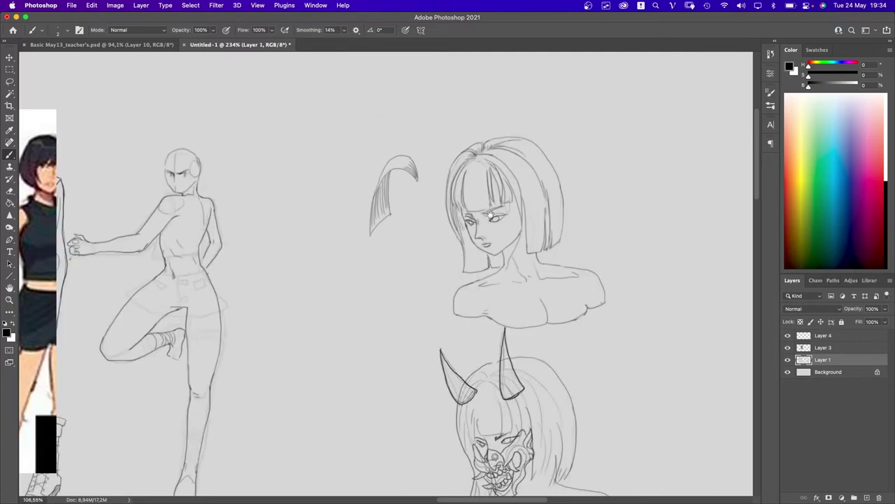
pyautogui.scroll(3, 479, 182)
pyautogui.scroll(-1, 480, 183)
pyautogui.hscroll(-3, 479, 182)
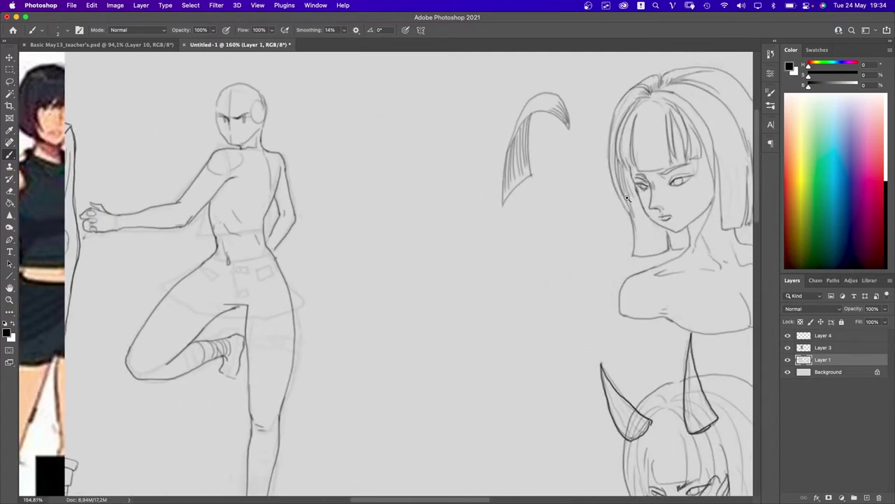
pyautogui.scroll(3, 279, 112)
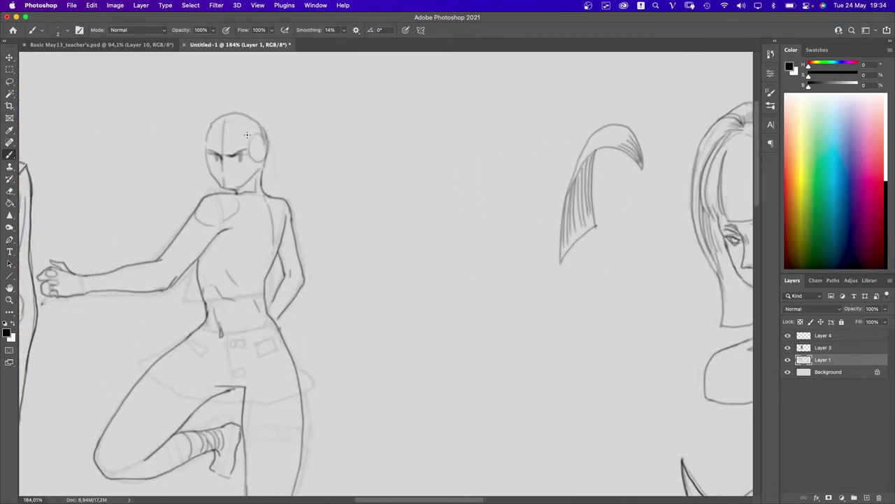
pyautogui.press('e')
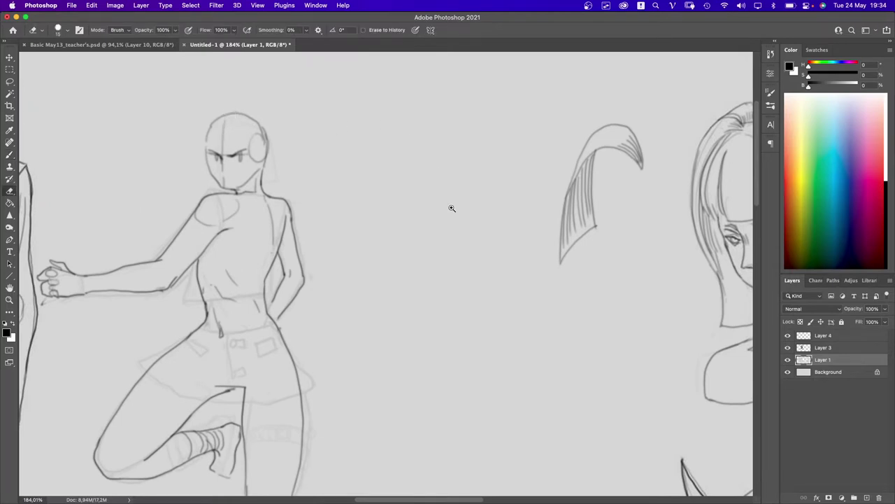
pyautogui.scroll(-3, 452, 203)
pyautogui.scroll(-2, 470, 238)
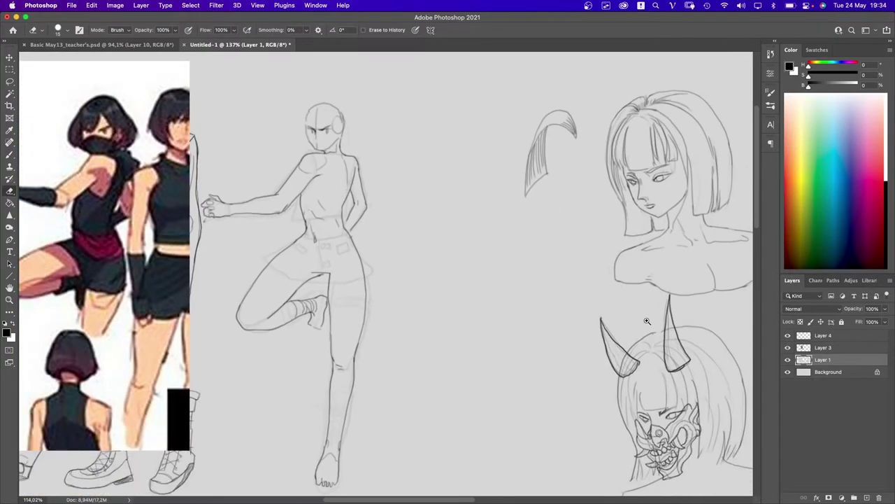
pyautogui.click(821, 348)
pyautogui.click(787, 336)
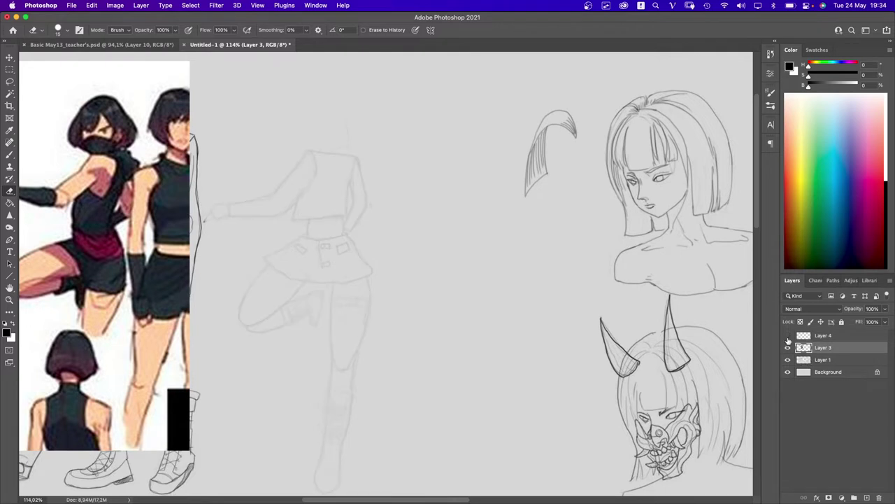
pyautogui.click(786, 336)
pyautogui.click(822, 336)
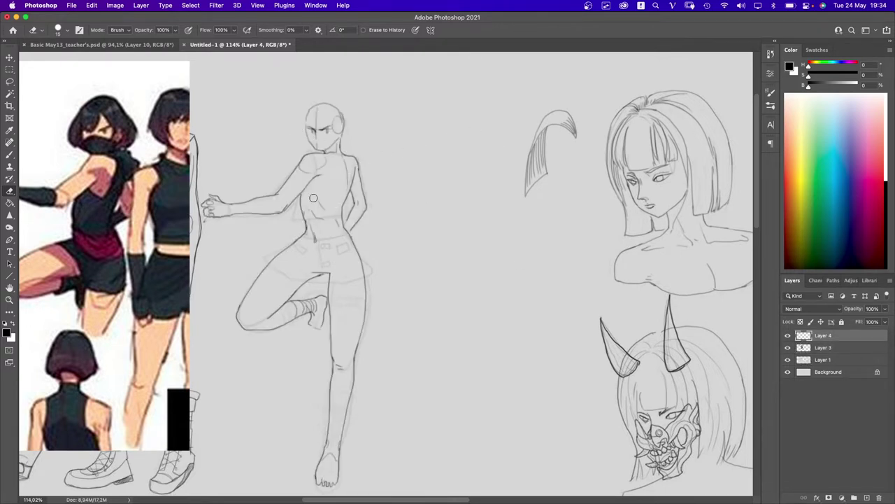
# - Compare the one-legged pose figure with the coloured ninja reference, the accessory drawings and the finished portrait
pyautogui.hscroll(-10, 313, 198)
pyautogui.scroll(-3, 313, 198)
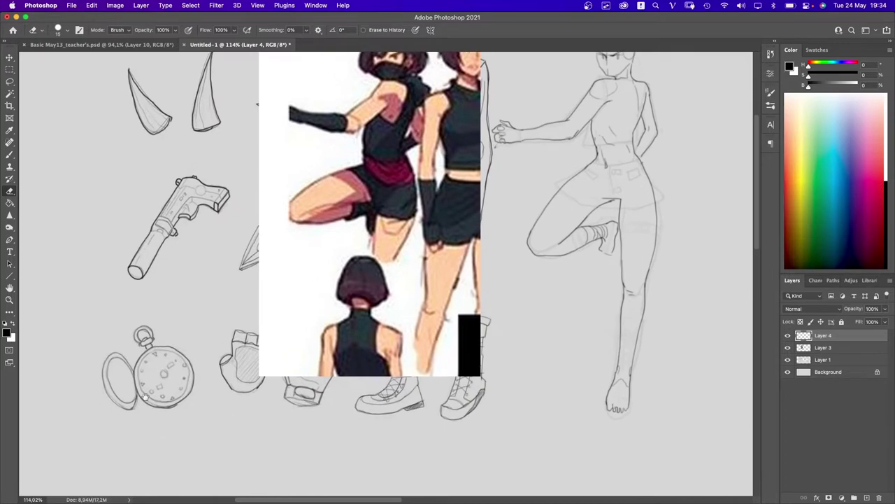
pyautogui.scroll(5, 199, 382)
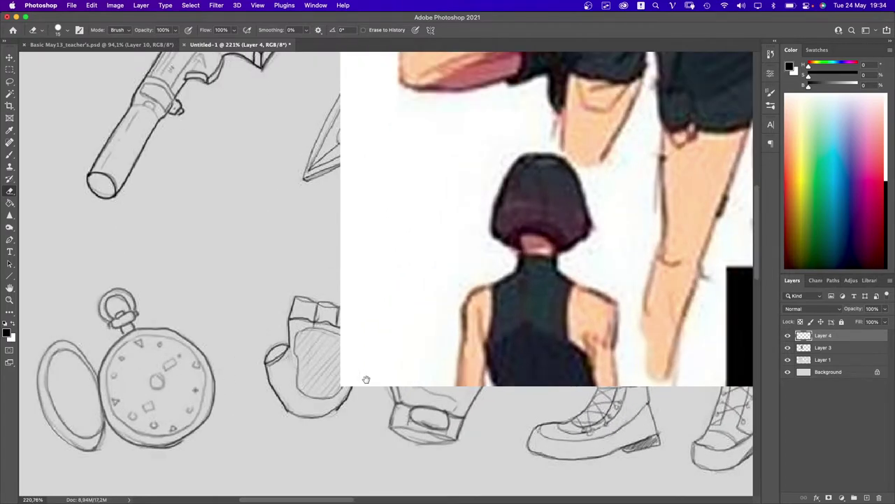
pyautogui.scroll(-5, 365, 379)
pyautogui.hscroll(3, 422, 261)
pyautogui.scroll(3, 444, 216)
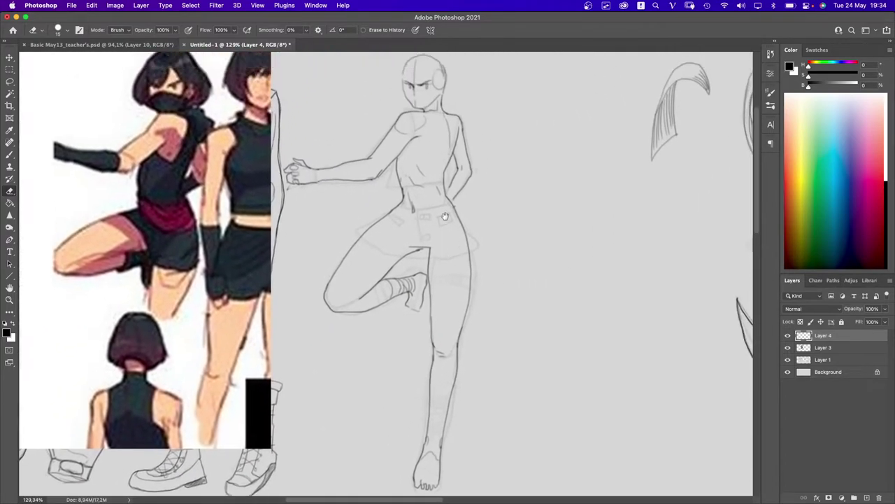
pyautogui.scroll(3, 445, 216)
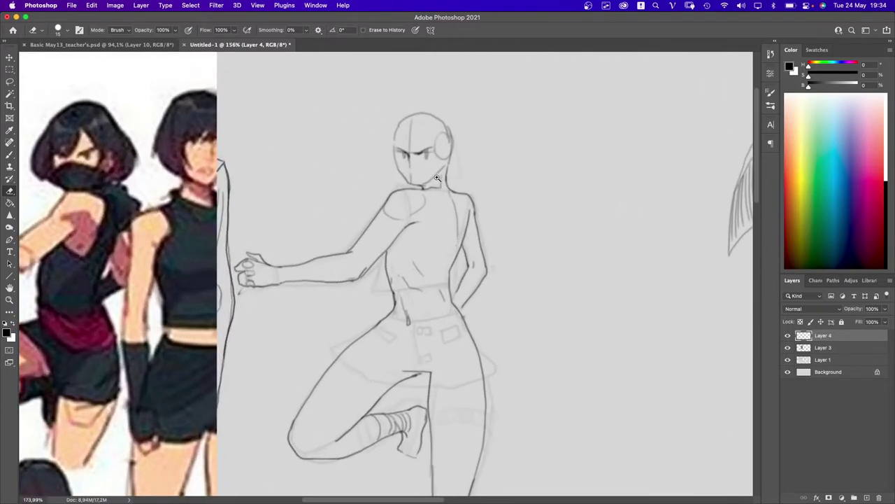
pyautogui.scroll(-3, 436, 177)
pyautogui.hscroll(3, 411, 205)
pyautogui.scroll(2, 412, 206)
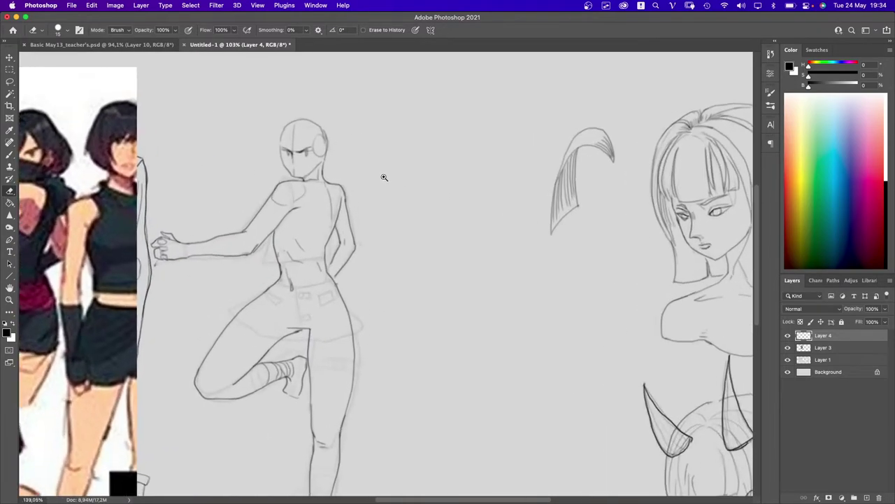
pyautogui.scroll(1, 384, 177)
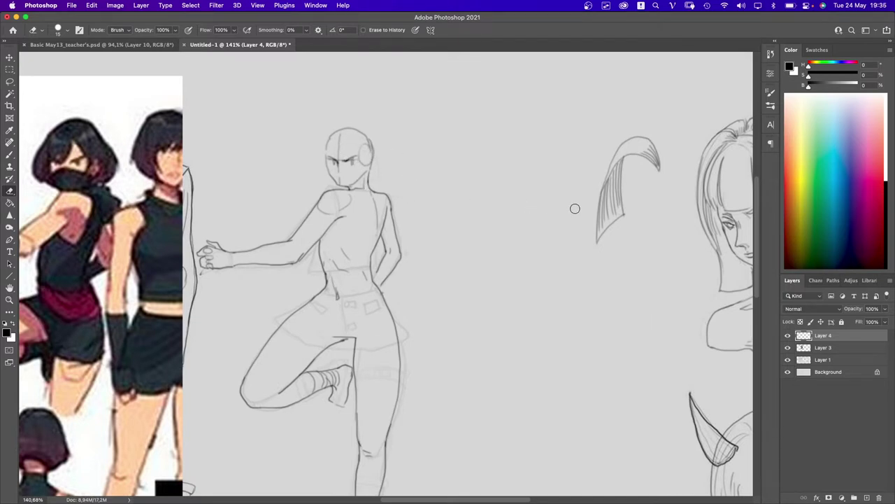
pyautogui.hscroll(5, 613, 273)
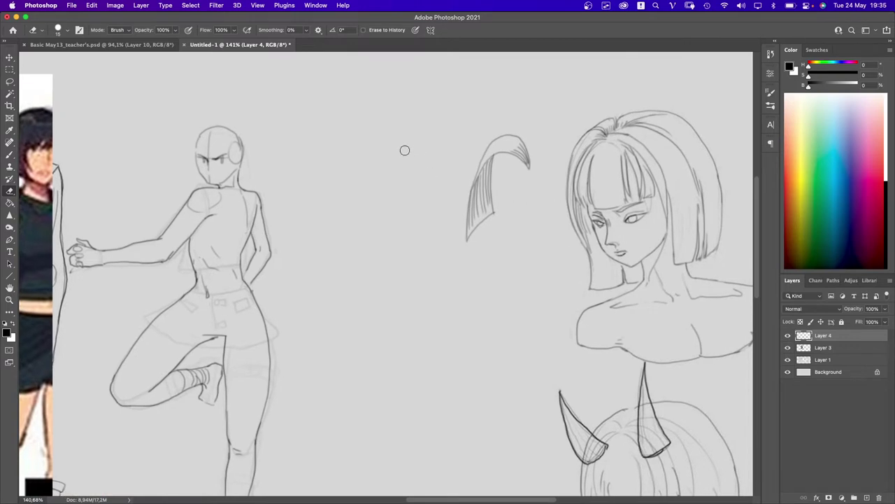
pyautogui.press('b')
pyautogui.hscroll(-3, 288, 159)
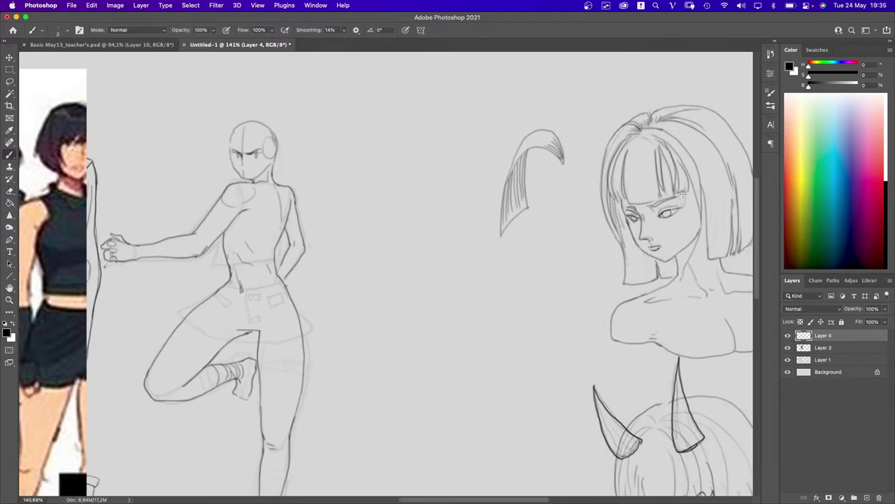
pyautogui.scroll(6, 381, 172)
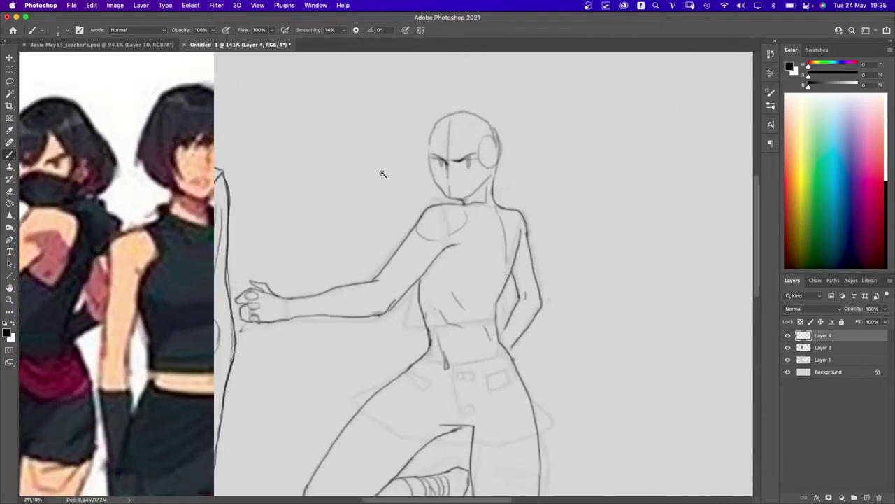
pyautogui.scroll(-1, 508, 192)
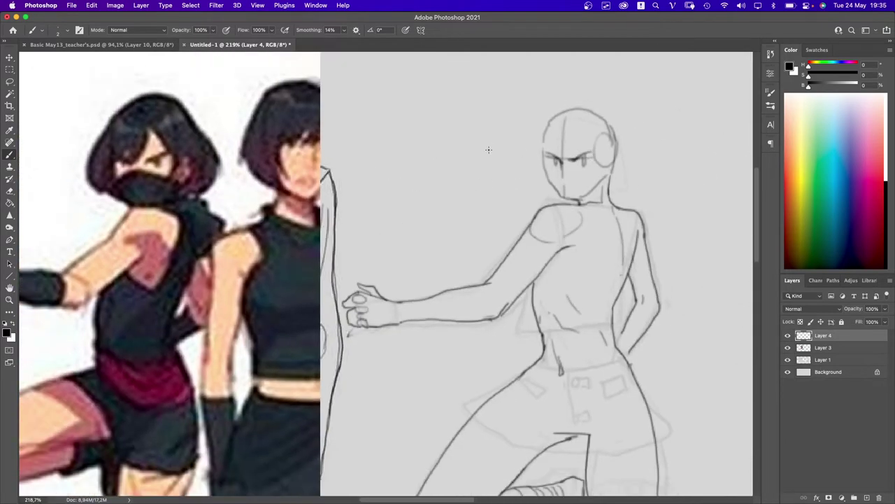
# - Erase the construction lines inside the pose figure's head, including the centre line and the ear oval
pyautogui.press('e')
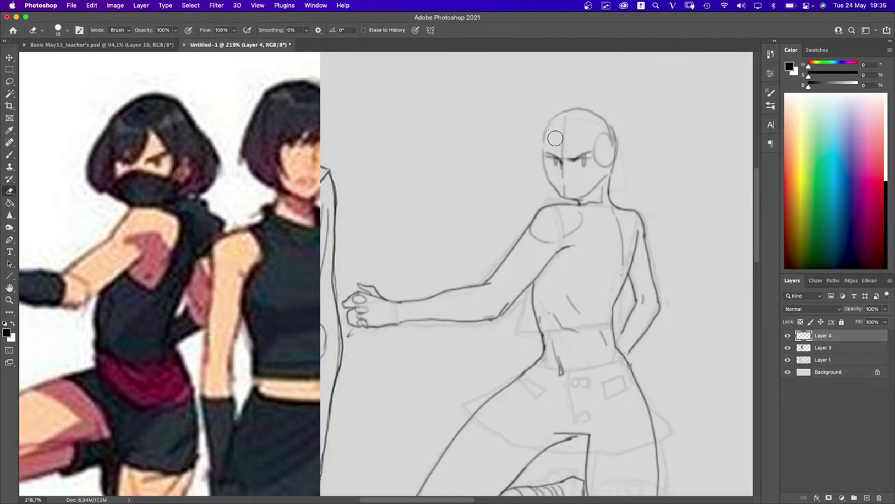
pyautogui.moveTo(562, 130)
pyautogui.mouseDown()
pyautogui.moveTo(578, 109)
pyautogui.moveTo(612, 119)
pyautogui.moveTo(617, 132)
pyautogui.moveTo(601, 133)
pyautogui.moveTo(607, 161)
pyautogui.mouseUp()
pyautogui.press('b')
pyautogui.press('super+z')
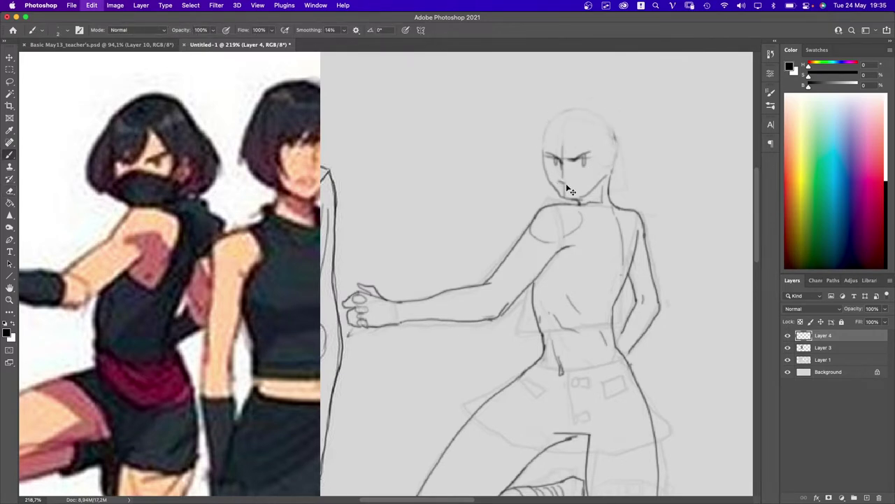
# - Sketch a small nose and mouth on the pose figure's face, undoing the strokes that miss
pyautogui.moveTo(558, 181); pyautogui.dragTo(572, 186)
pyautogui.press('super+z')
pyautogui.press('super+z')
pyautogui.press('super+z')
pyautogui.press('super+z')
# - Draw the far-side fringe strand sweeping across the pose figure's forehead and a hair line beside the far temple
pyautogui.moveTo(575, 126); pyautogui.dragTo(557, 162)
pyautogui.press('super+z')
pyautogui.press('super+z')
pyautogui.moveTo(575, 122); pyautogui.dragTo(552, 154)
pyautogui.press('super+z')
pyautogui.press('super+z')
pyautogui.press('super+z')
pyautogui.moveTo(573, 123); pyautogui.dragTo(558, 158)
pyautogui.moveTo(550, 113); pyautogui.dragTo(540, 151)
pyautogui.press('super+z')
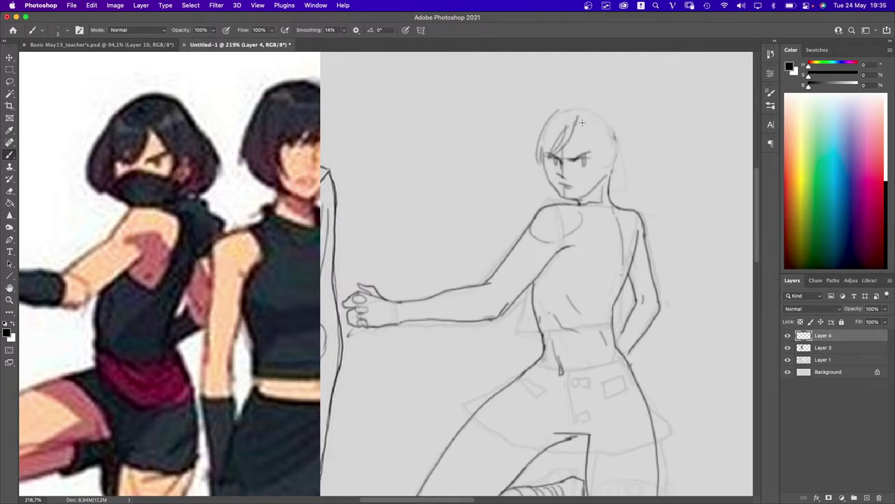
# - Draw the near-side fringe strands from the parting down beside the pose figure's eye and cheek
pyautogui.moveTo(579, 117); pyautogui.dragTo(601, 151)
pyautogui.press('super+z')
pyautogui.press('super+z')
pyautogui.moveTo(576, 114); pyautogui.dragTo(596, 149)
pyautogui.moveTo(596, 109); pyautogui.dragTo(607, 166)
pyautogui.press('super+z')
pyautogui.press('super+z')
pyautogui.moveTo(600, 113)
pyautogui.mouseDown()
pyautogui.moveTo(615, 170)
pyautogui.moveTo(602, 124)
pyautogui.moveTo(617, 169)
pyautogui.mouseUp()
# - Outline the pose figure's hair over the crown and down the near side as a rounded bob, with inner strands by the neck
pyautogui.moveTo(547, 94)
pyautogui.mouseDown()
pyautogui.moveTo(586, 81)
pyautogui.moveTo(608, 86)
pyautogui.mouseUp()
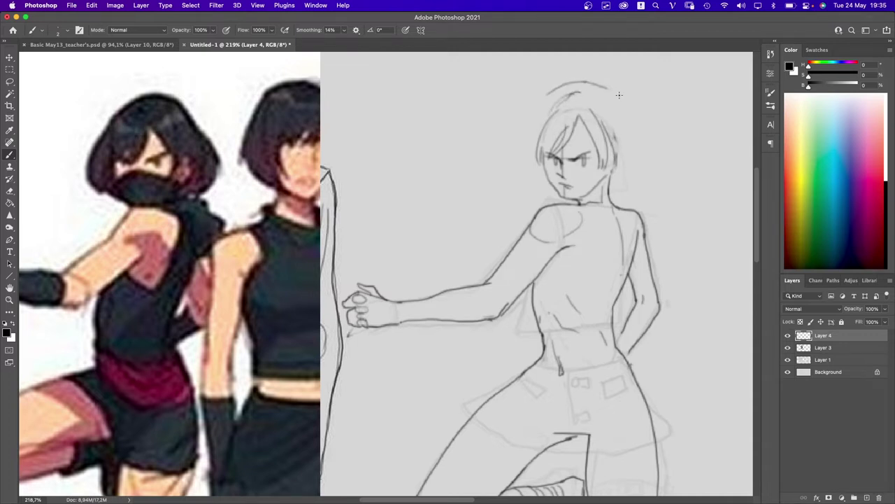
pyautogui.press('super+z')
pyautogui.moveTo(553, 100)
pyautogui.mouseDown()
pyautogui.moveTo(593, 85)
pyautogui.moveTo(607, 92)
pyautogui.moveTo(634, 125)
pyautogui.moveTo(645, 171)
pyautogui.mouseUp()
pyautogui.press('super+z')
pyautogui.press('super+z')
pyautogui.moveTo(617, 106)
pyautogui.mouseDown()
pyautogui.moveTo(641, 168)
pyautogui.moveTo(640, 154)
pyautogui.moveTo(629, 180)
pyautogui.mouseUp()
pyautogui.moveTo(620, 145); pyautogui.dragTo(624, 176)
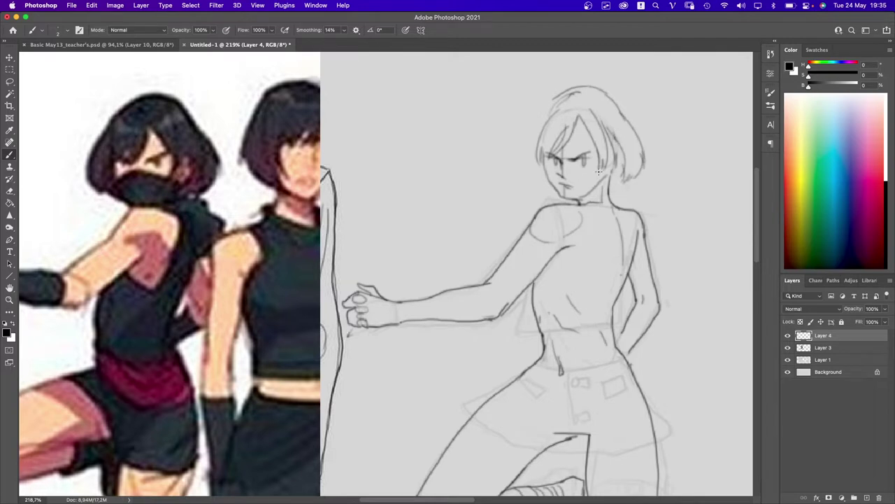
# - Draw the bob's outer contour on the pose figure's far side, curving from the crown down to jaw level
pyautogui.moveTo(557, 98); pyautogui.dragTo(531, 148)
pyautogui.press('super+z')
pyautogui.moveTo(552, 103); pyautogui.dragTo(522, 172)
pyautogui.press('super+z')
pyautogui.moveTo(552, 105); pyautogui.dragTo(524, 180)
pyautogui.press('super+z')
pyautogui.moveTo(549, 109)
pyautogui.mouseDown()
pyautogui.moveTo(530, 180)
pyautogui.moveTo(550, 184)
pyautogui.mouseUp()
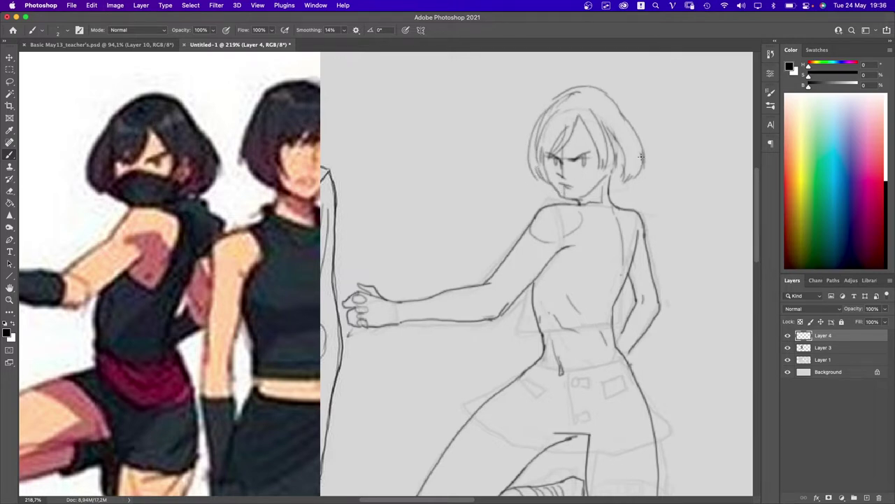
# - Fill out the pose figure's bob with strands behind the cheek, a loose outer lock beside the face and strokes over the crown
pyautogui.moveTo(617, 101)
pyautogui.mouseDown()
pyautogui.moveTo(635, 142)
pyautogui.moveTo(614, 186)
pyautogui.mouseUp()
pyautogui.moveTo(562, 98)
pyautogui.mouseDown()
pyautogui.moveTo(518, 137)
pyautogui.moveTo(536, 116)
pyautogui.moveTo(529, 118)
pyautogui.mouseUp()
pyautogui.hotkey('ctrl', 'z')
pyautogui.hotkey('ctrl', 'z')
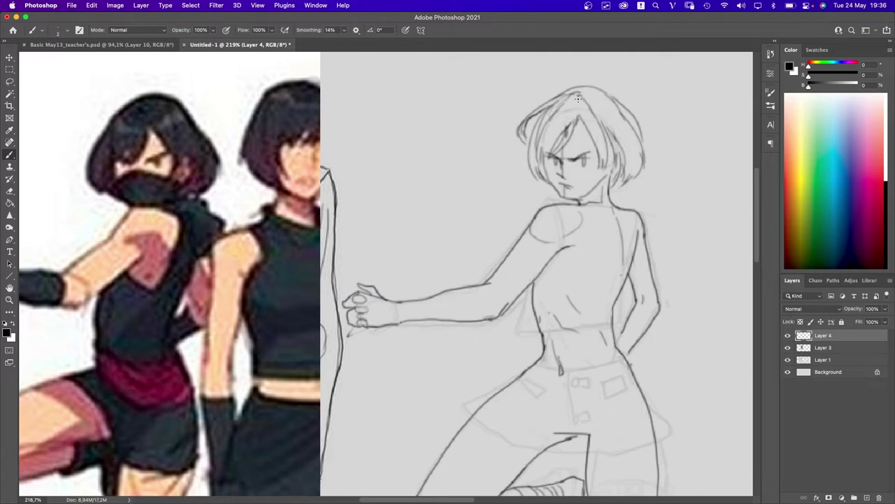
pyautogui.moveTo(581, 92); pyautogui.dragTo(615, 96)
# - Select the whole pose figure on Layer 4 with the Lasso and place a duplicate beside the original, then deselect
pyautogui.scroll(-5, 614, 152)
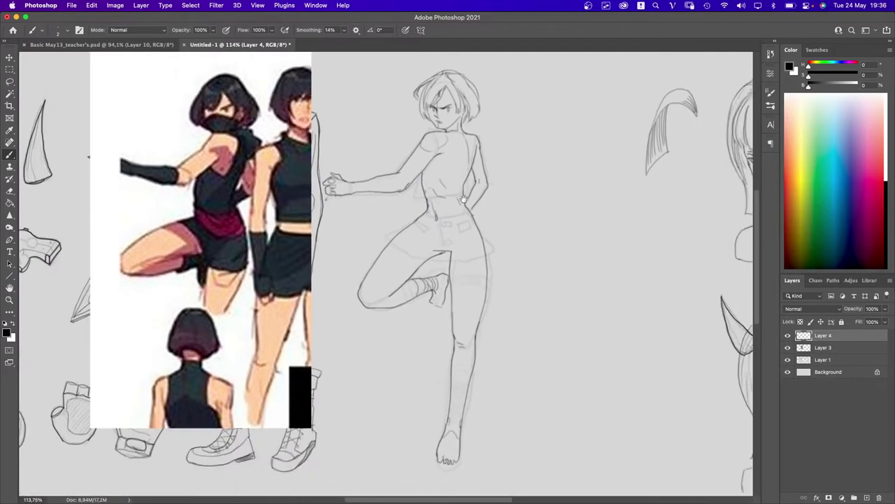
pyautogui.scroll(3, 463, 199)
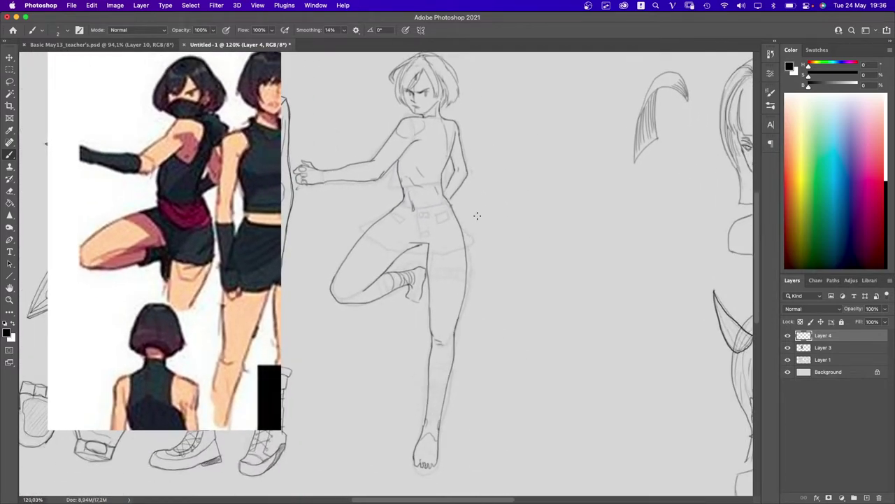
pyautogui.press('l')
pyautogui.moveTo(841, 356); pyautogui.dragTo(832, 359)
pyautogui.press('e')
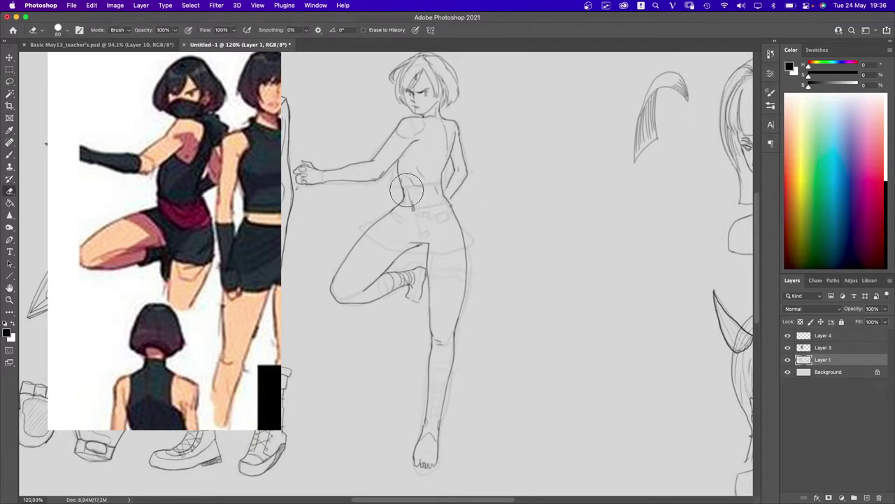
pyautogui.press('l')
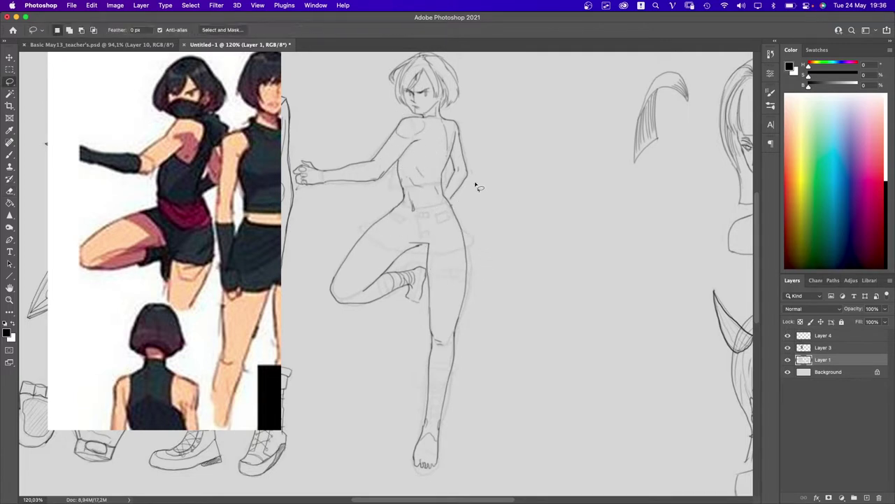
pyautogui.scroll(3, 483, 186)
pyautogui.hotkey('alt', ']')
pyautogui.hotkey('alt', ']')
pyautogui.moveTo(477, 89)
pyautogui.mouseDown()
pyautogui.moveTo(441, 62)
pyautogui.moveTo(307, 192)
pyautogui.moveTo(328, 241)
pyautogui.moveTo(332, 360)
pyautogui.moveTo(419, 498)
pyautogui.moveTo(473, 143)
pyautogui.moveTo(492, 143)
pyautogui.mouseUp()
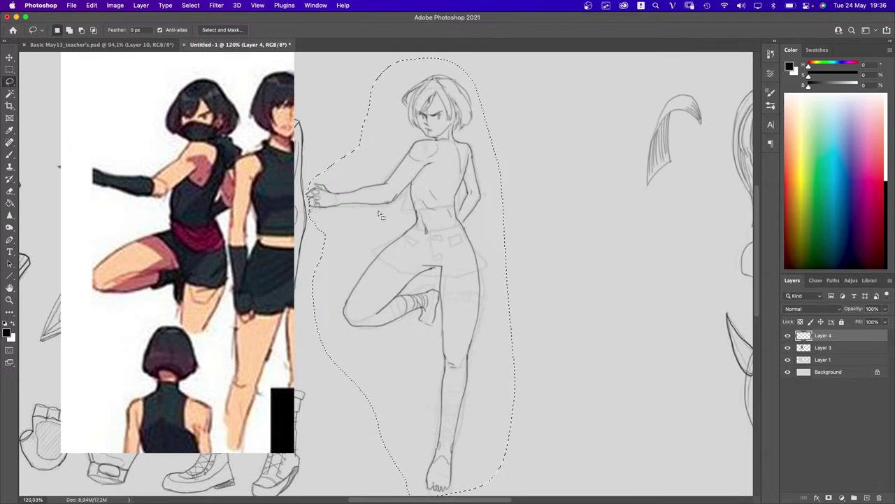
pyautogui.press('v')
pyautogui.moveTo(551, 279); pyautogui.dragTo(573, 279)
pyautogui.press('super+d')
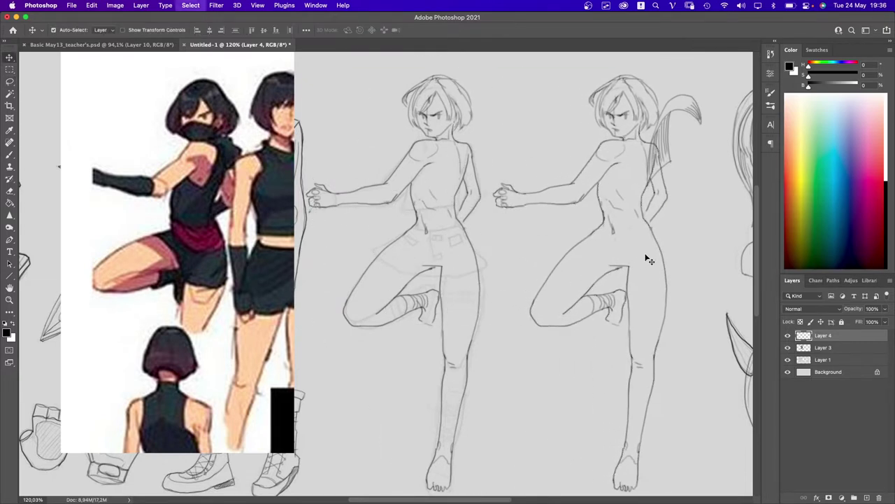
# - Move the hatched curved shape overlapping the copied figure on Layer 1 to the outer side of the girl portrait, and reactivate Layer 4
pyautogui.click(824, 347)
pyautogui.moveTo(536, 252); pyautogui.dragTo(334, 243)
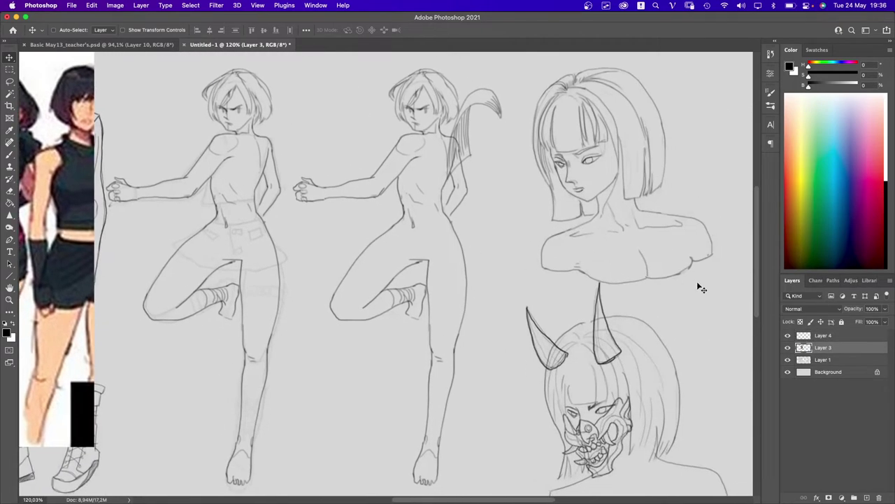
pyautogui.click(823, 359)
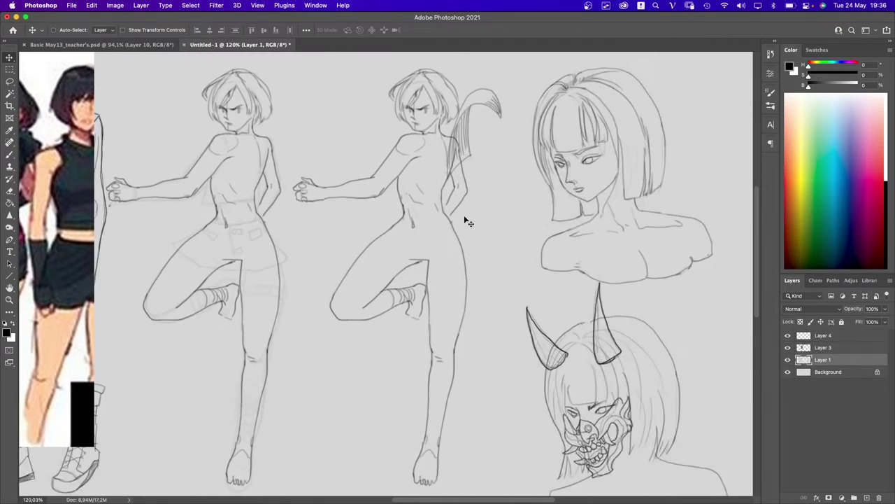
pyautogui.press('m')
pyautogui.moveTo(439, 74); pyautogui.dragTo(513, 206)
pyautogui.press('c')
pyautogui.press('v')
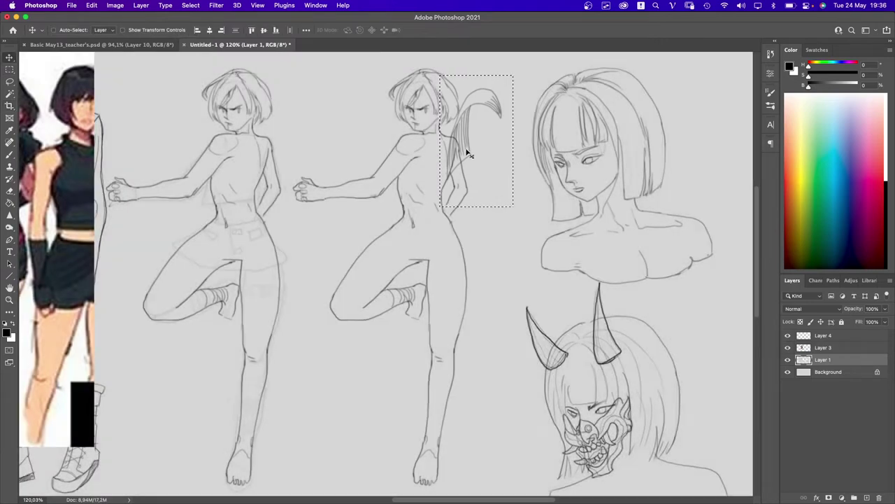
pyautogui.moveTo(508, 174)
pyautogui.mouseDown()
pyautogui.moveTo(633, 145)
pyautogui.moveTo(637, 186)
pyautogui.mouseUp()
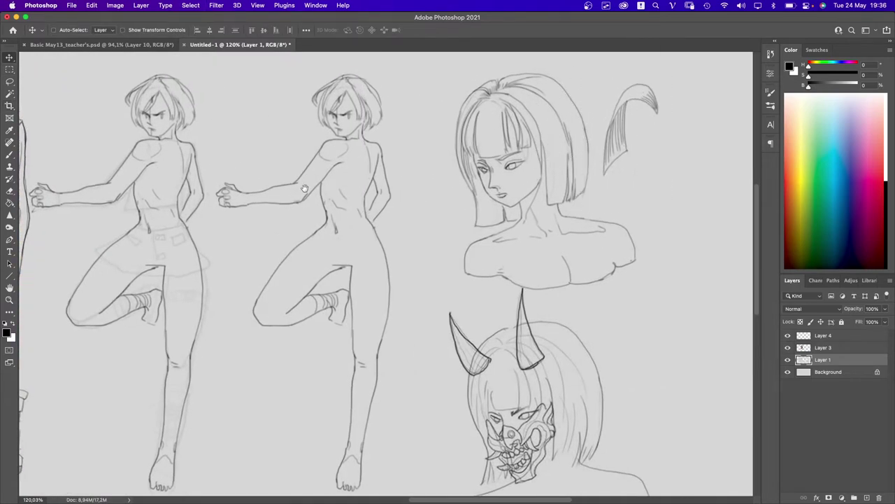
pyautogui.hscroll(-6, 384, 273)
pyautogui.click(823, 336)
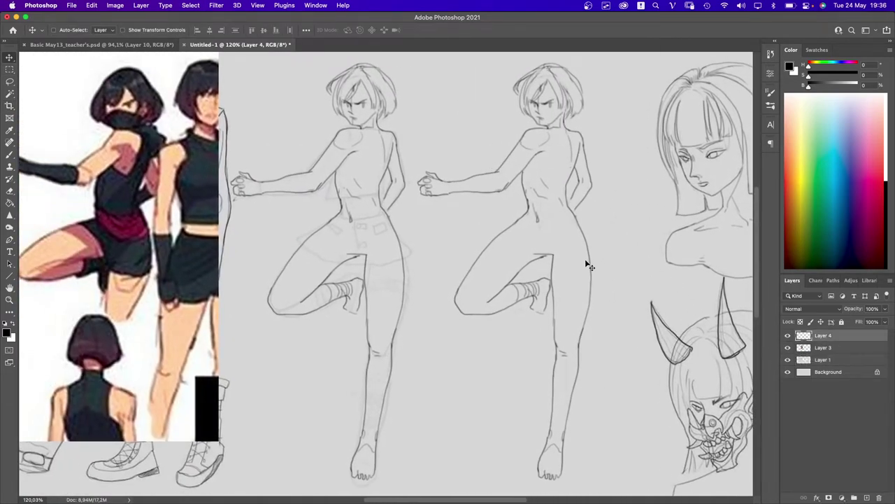
pyautogui.scroll(4, 585, 261)
pyautogui.hscroll(2, 544, 193)
pyautogui.scroll(4, 544, 193)
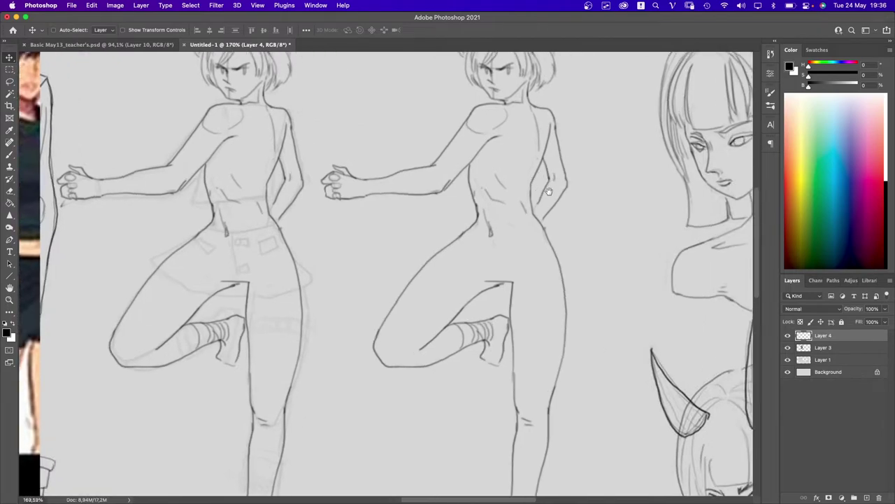
pyautogui.moveTo(502, 178); pyautogui.dragTo(489, 189)
pyautogui.press('b')
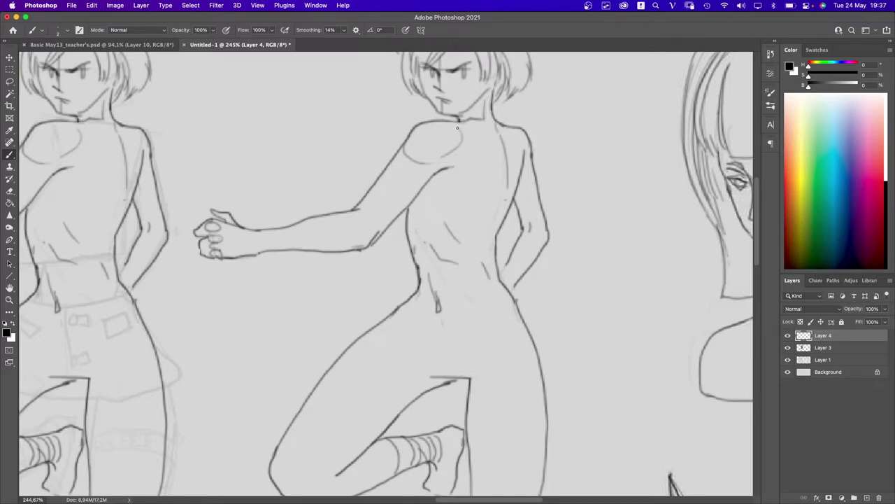
pyautogui.scroll(-6, 480, 190)
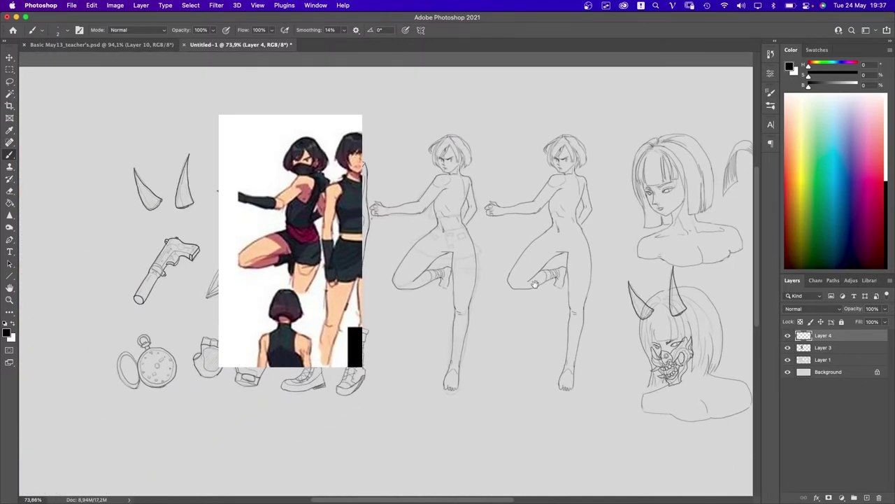
pyautogui.scroll(4, 559, 189)
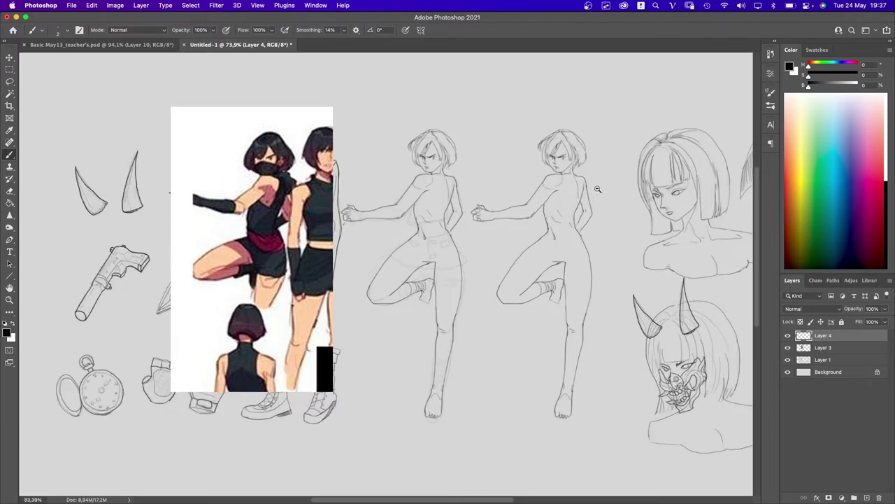
pyautogui.moveTo(567, 228); pyautogui.dragTo(529, 208)
pyautogui.scroll(2, 480, 142)
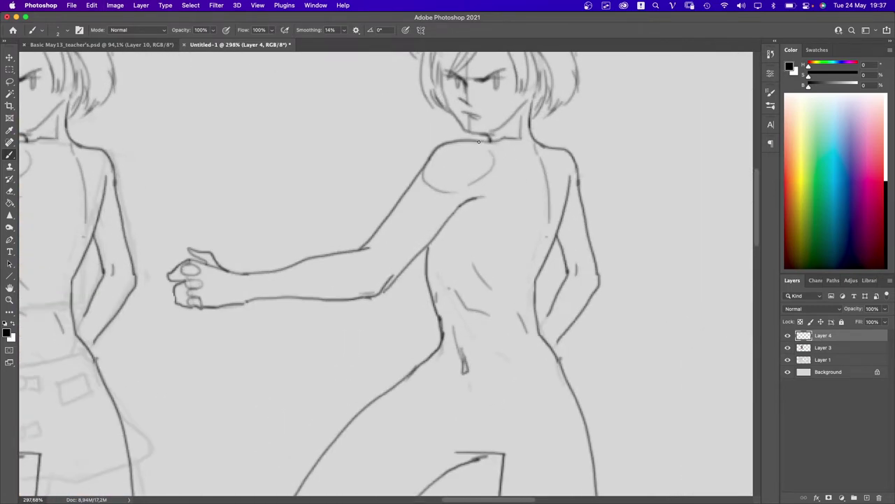
pyautogui.moveTo(489, 151)
pyautogui.mouseDown()
pyautogui.moveTo(491, 170)
pyautogui.moveTo(438, 191)
pyautogui.mouseUp()
pyautogui.scroll(-4, 515, 198)
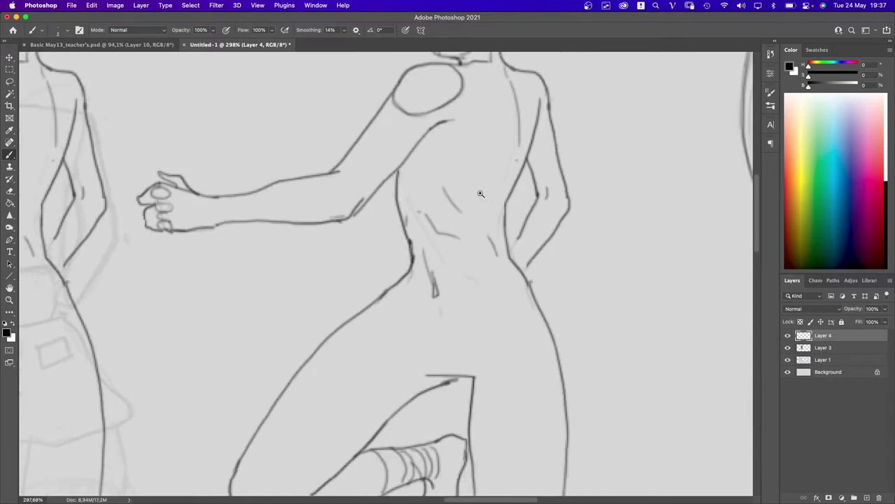
pyautogui.scroll(2, 464, 202)
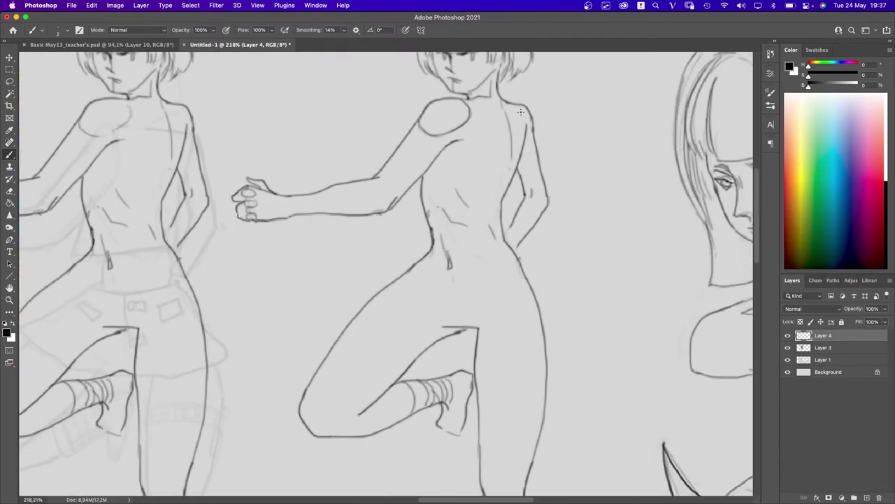
pyautogui.scroll(2, 521, 108)
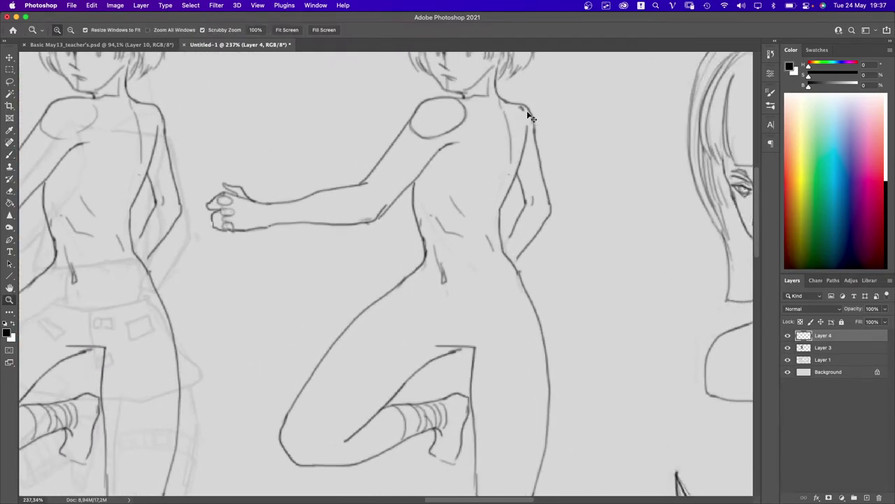
pyautogui.scroll(-1, 527, 113)
pyautogui.press('b')
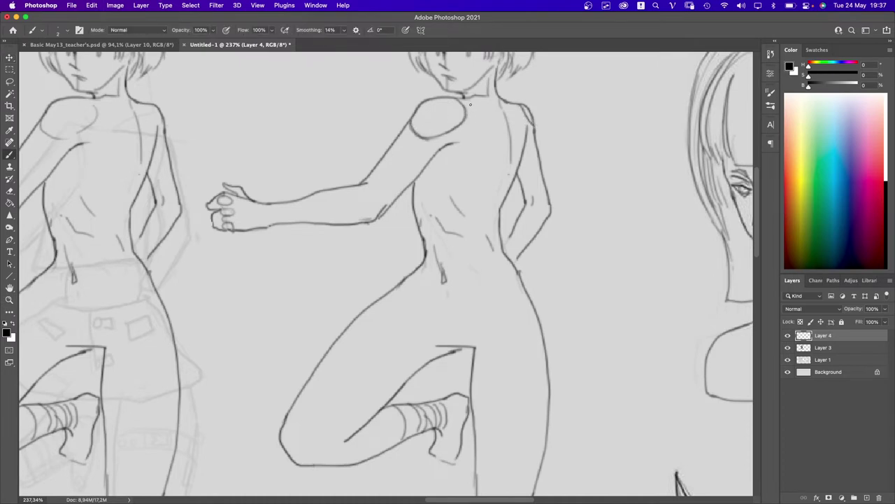
pyautogui.moveTo(472, 116)
pyautogui.mouseDown()
pyautogui.moveTo(452, 211)
pyautogui.moveTo(483, 274)
pyautogui.mouseUp()
pyautogui.press('super+z')
pyautogui.moveTo(476, 124); pyautogui.dragTo(493, 207)
pyautogui.press('super+z')
pyautogui.press('super+z')
pyautogui.press('super+z')
pyautogui.scroll(5, 492, 140)
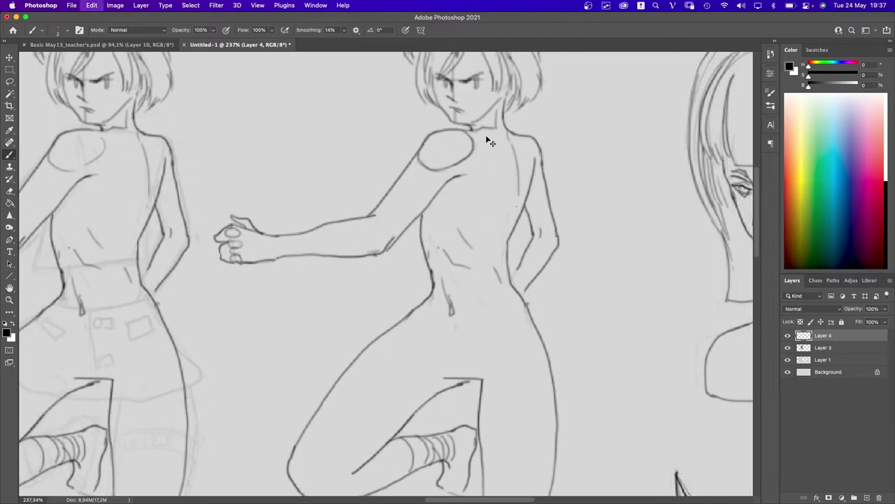
pyautogui.press('super+z')
# - Erase the inner edge of the faint shoulder circle on the copied figure with a smaller eraser
pyautogui.press('e')
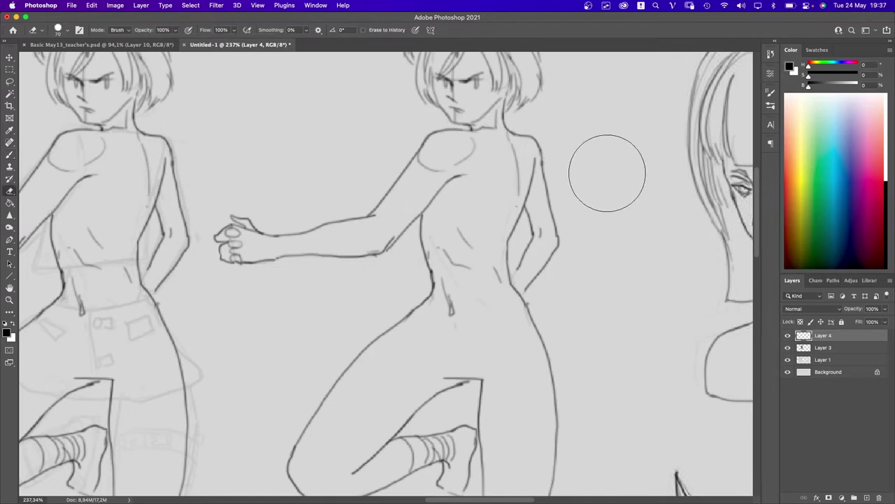
pyautogui.moveTo(469, 149); pyautogui.dragTo(434, 150)
pyautogui.click(787, 347)
pyautogui.click(788, 348)
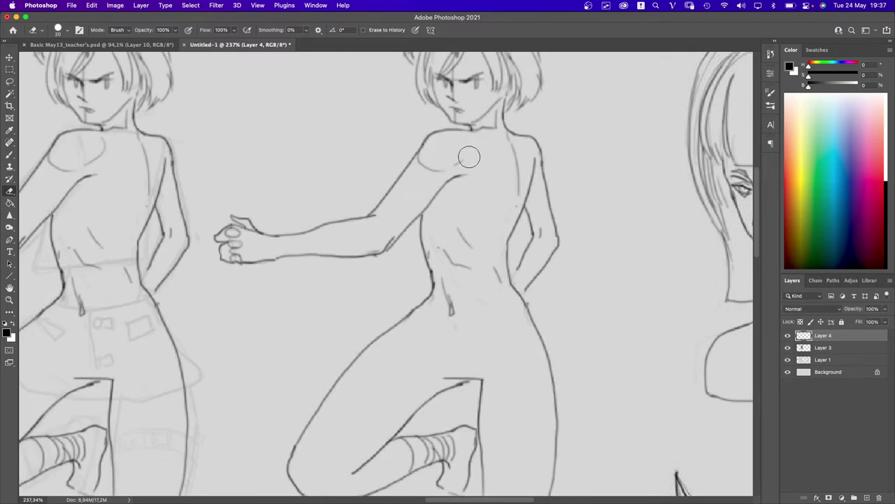
# - Draw a contour around the copied figure's outstretched shoulder, curving under it and down across the back to the waist
pyautogui.press('b')
pyautogui.press('super+z')
pyautogui.moveTo(439, 167)
pyautogui.mouseDown()
pyautogui.moveTo(470, 176)
pyautogui.moveTo(493, 219)
pyautogui.mouseUp()
pyautogui.press('super+z')
pyautogui.moveTo(437, 168)
pyautogui.mouseDown()
pyautogui.moveTo(477, 186)
pyautogui.moveTo(470, 171)
pyautogui.moveTo(497, 243)
pyautogui.mouseUp()
pyautogui.press('super+z')
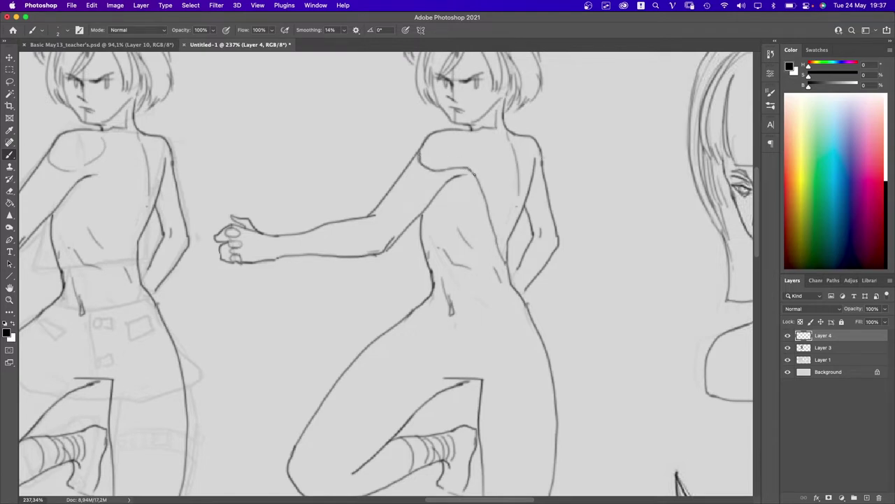
# - Reinforce the shoulder edge of the copied figure and redraw the thumb and finger lines of its outstretched hand
pyautogui.scroll(-3, 498, 212)
pyautogui.scroll(3, 392, 224)
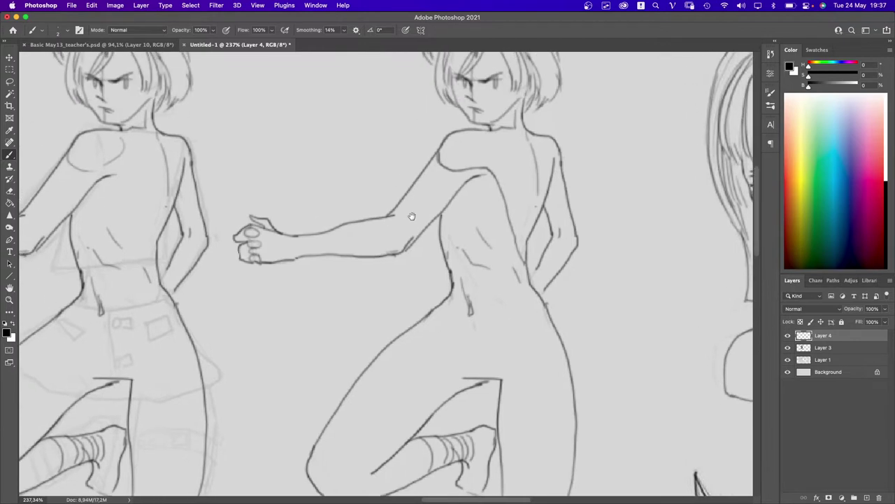
pyautogui.hscroll(-1, 288, 232)
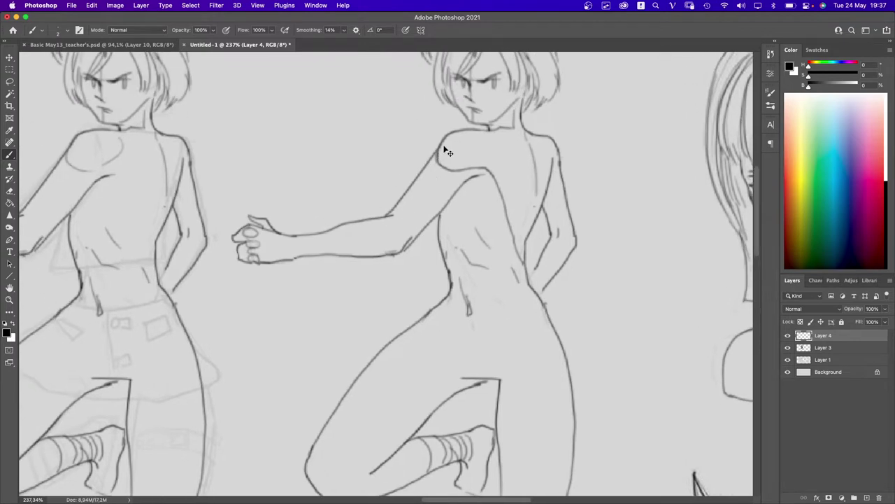
pyautogui.moveTo(441, 146)
pyautogui.mouseDown()
pyautogui.moveTo(395, 209)
pyautogui.moveTo(439, 179)
pyautogui.moveTo(372, 234)
pyautogui.moveTo(265, 242)
pyautogui.moveTo(270, 261)
pyautogui.moveTo(260, 232)
pyautogui.mouseUp()
pyautogui.press('super+z')
pyautogui.press('super+z')
pyautogui.moveTo(263, 218)
pyautogui.mouseDown()
pyautogui.moveTo(273, 232)
pyautogui.moveTo(267, 227)
pyautogui.mouseUp()
# - Draw pointed slivers along the outstretched arm's elbow and a curved spike hanging below it on the copied figure
pyautogui.scroll(-3, 256, 240)
pyautogui.scroll(3, 336, 193)
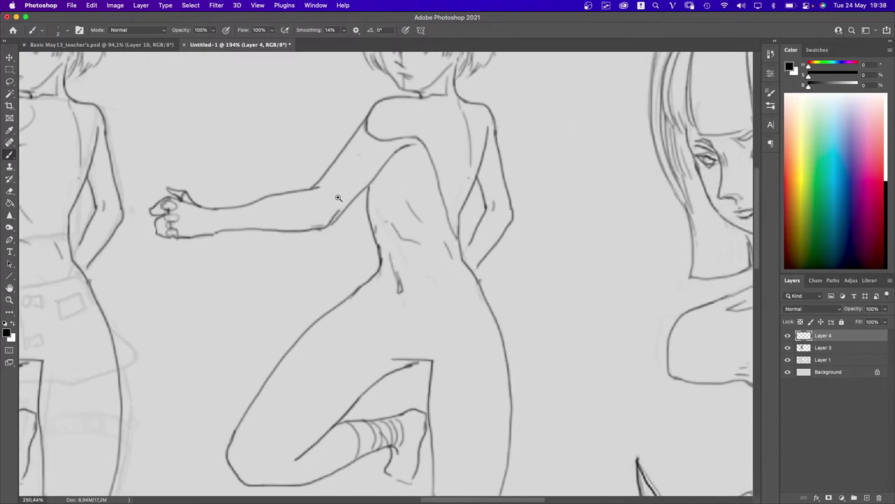
pyautogui.moveTo(381, 144)
pyautogui.mouseDown()
pyautogui.moveTo(352, 176)
pyautogui.moveTo(359, 168)
pyautogui.mouseUp()
pyautogui.press('super+z')
pyautogui.press('super+z')
pyautogui.moveTo(315, 227); pyautogui.dragTo(359, 183)
pyautogui.press('super+z')
pyautogui.moveTo(316, 228)
pyautogui.mouseDown()
pyautogui.moveTo(351, 191)
pyautogui.moveTo(346, 203)
pyautogui.moveTo(333, 213)
pyautogui.moveTo(360, 176)
pyautogui.moveTo(335, 201)
pyautogui.moveTo(359, 188)
pyautogui.moveTo(342, 207)
pyautogui.mouseUp()
pyautogui.press('super+z')
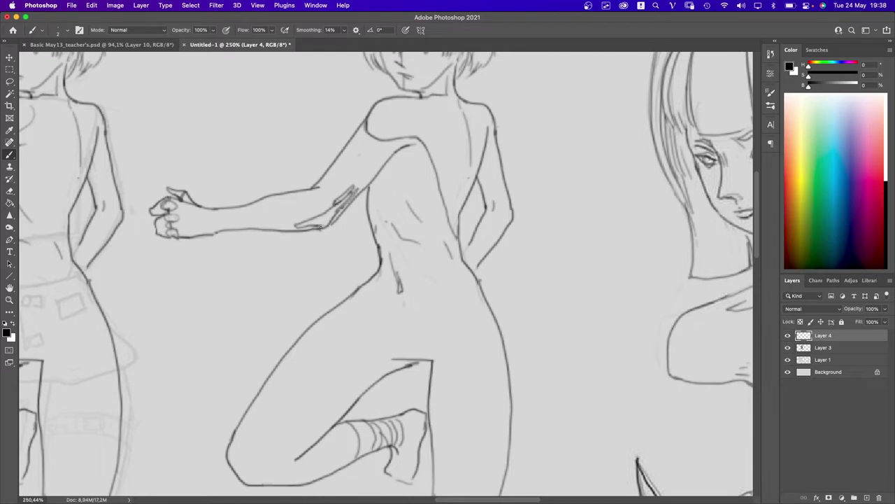
pyautogui.moveTo(326, 219)
pyautogui.mouseDown()
pyautogui.moveTo(308, 228)
pyautogui.moveTo(326, 221)
pyautogui.moveTo(327, 209)
pyautogui.moveTo(310, 257)
pyautogui.moveTo(340, 232)
pyautogui.moveTo(341, 209)
pyautogui.mouseUp()
pyautogui.press('super+z')
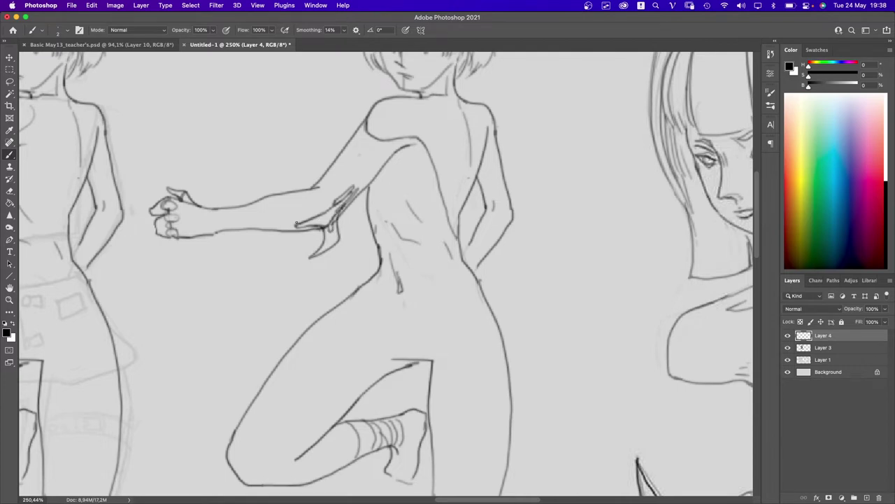
# - Draw narrow tapering shapes from the knuckles to the wrist across the copied figure's outstretched hand
pyautogui.scroll(-5, 297, 224)
pyautogui.scroll(2, 244, 212)
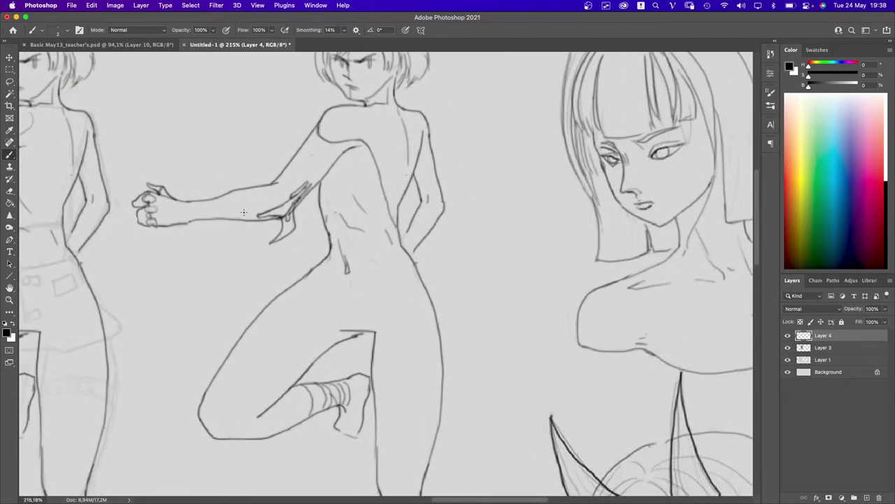
pyautogui.moveTo(256, 221)
pyautogui.mouseDown()
pyautogui.moveTo(158, 198)
pyautogui.moveTo(184, 204)
pyautogui.moveTo(163, 201)
pyautogui.moveTo(175, 208)
pyautogui.moveTo(161, 214)
pyautogui.moveTo(182, 214)
pyautogui.moveTo(169, 221)
pyautogui.mouseUp()
pyautogui.hotkey('ctrl', 'z')
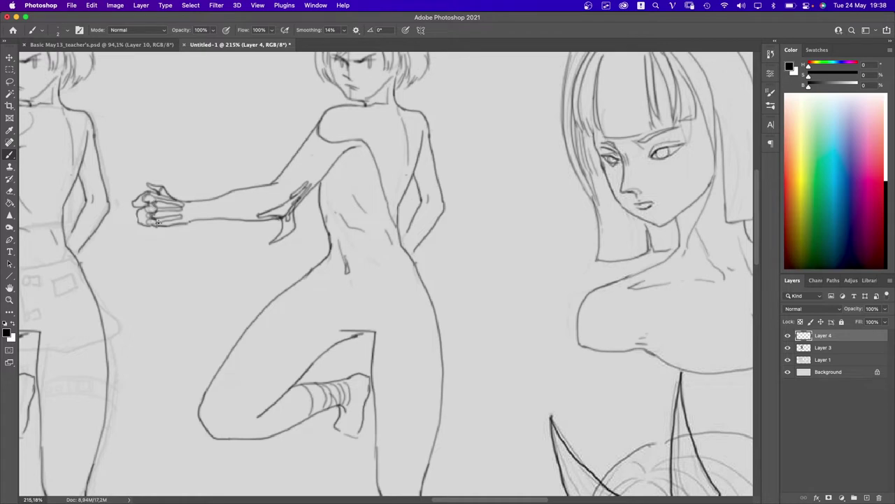
# - Erase the thick dark mark below the copied figure's waist and leave a thin short line in its place
pyautogui.hscroll(2, 328, 211)
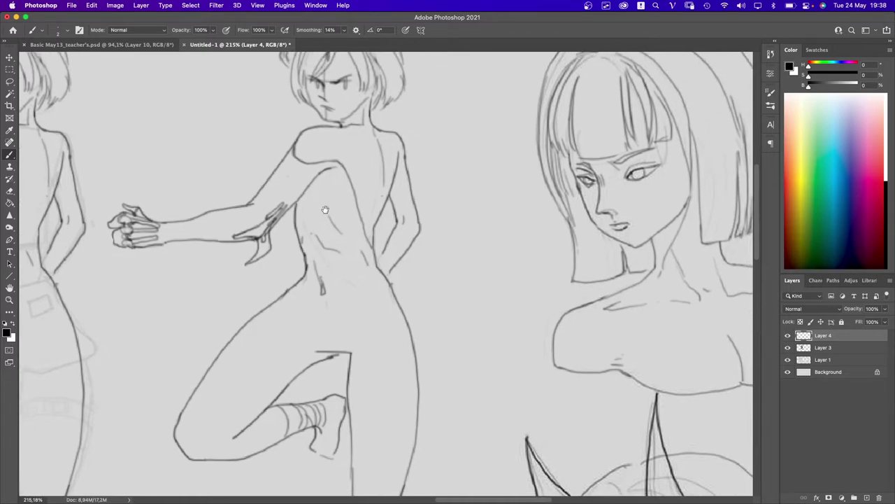
pyautogui.scroll(-3, 341, 176)
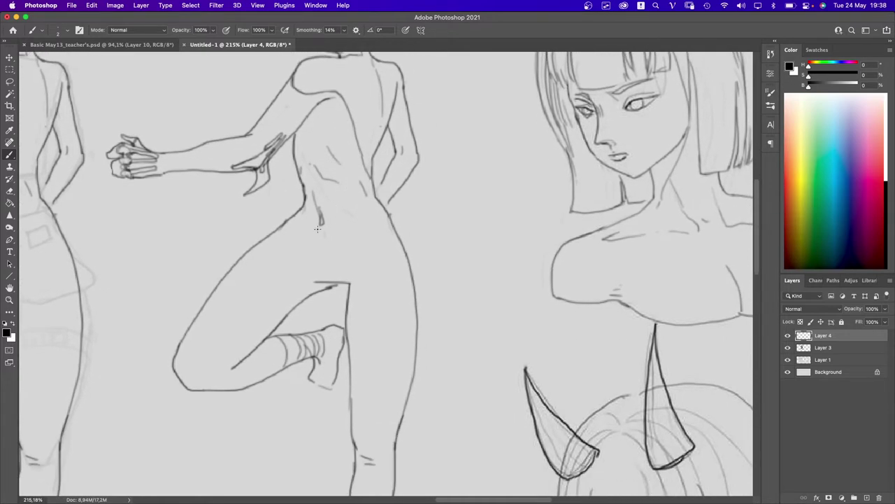
pyautogui.scroll(-2, 328, 224)
pyautogui.scroll(3, 326, 234)
pyautogui.press('e')
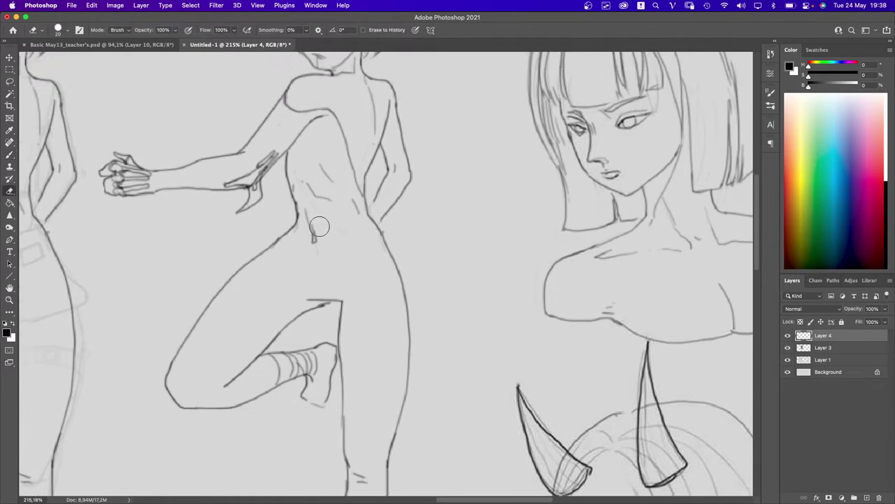
pyautogui.moveTo(319, 226); pyautogui.dragTo(310, 235)
pyautogui.press('b')
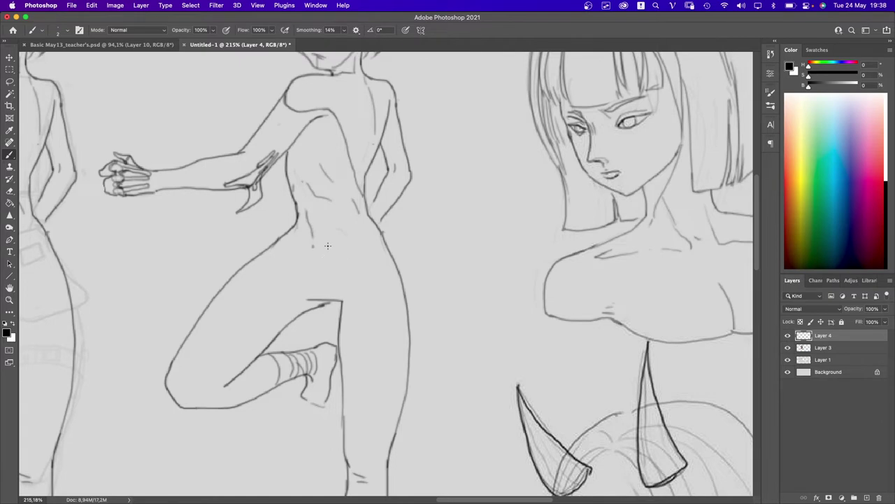
pyautogui.moveTo(344, 251); pyautogui.dragTo(342, 228)
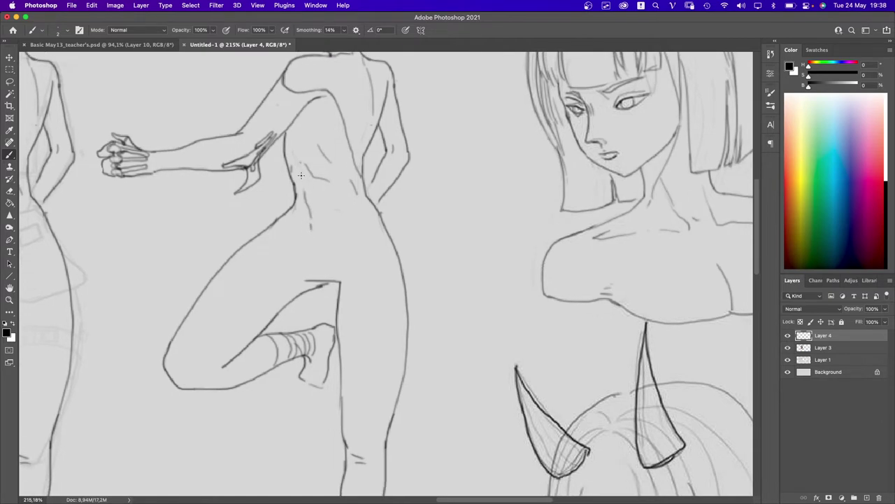
pyautogui.scroll(-2, 301, 175)
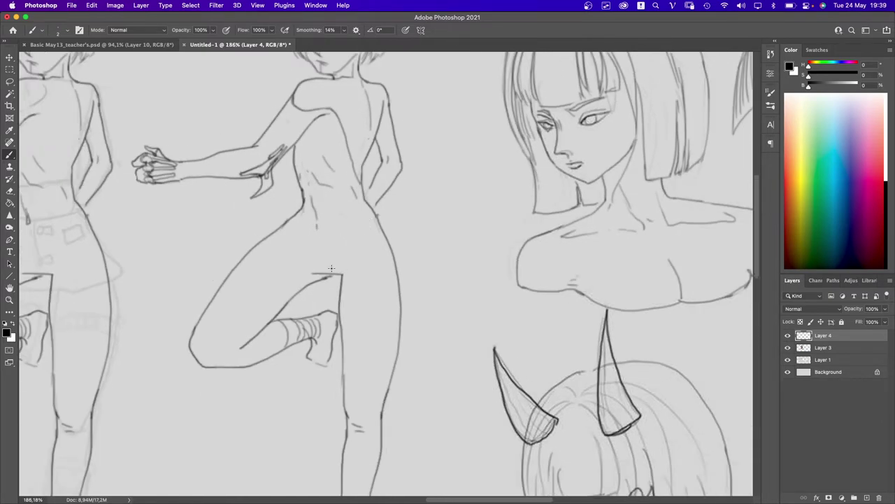
# - Draw a slanted crease line across the copied figure's groin, meeting the top of the standing leg's inner edge
pyautogui.hotkey('ctrl', 'z')
pyautogui.moveTo(295, 261); pyautogui.dragTo(343, 273)
pyautogui.scroll(-2, 326, 262)
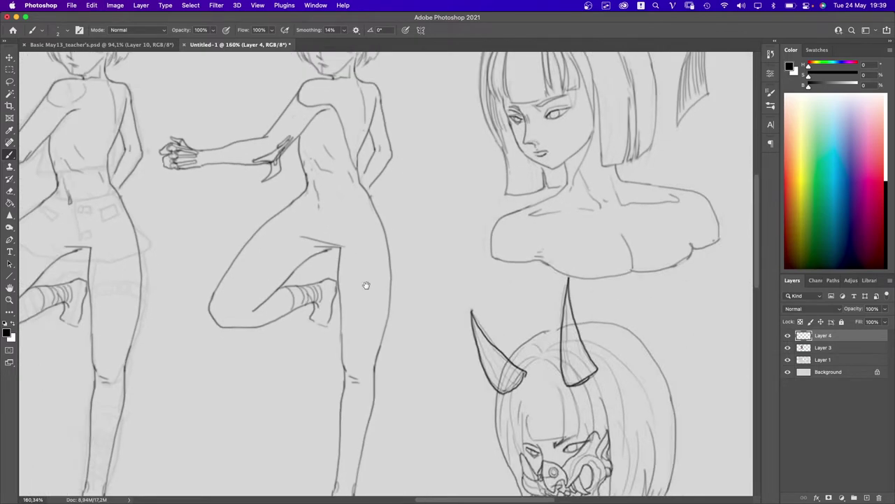
pyautogui.scroll(-3, 364, 283)
pyautogui.moveTo(363, 280); pyautogui.dragTo(358, 236)
pyautogui.scroll(-2, 336, 339)
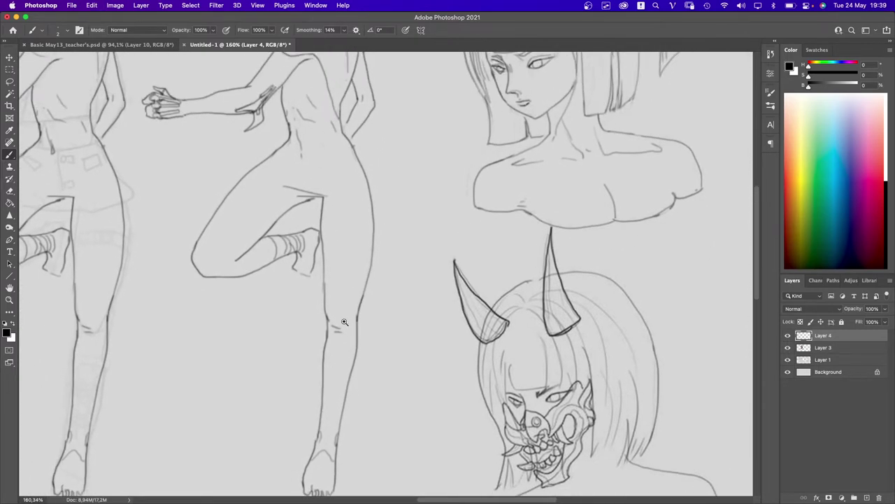
pyautogui.moveTo(311, 293); pyautogui.dragTo(317, 278)
pyautogui.scroll(-2, 318, 278)
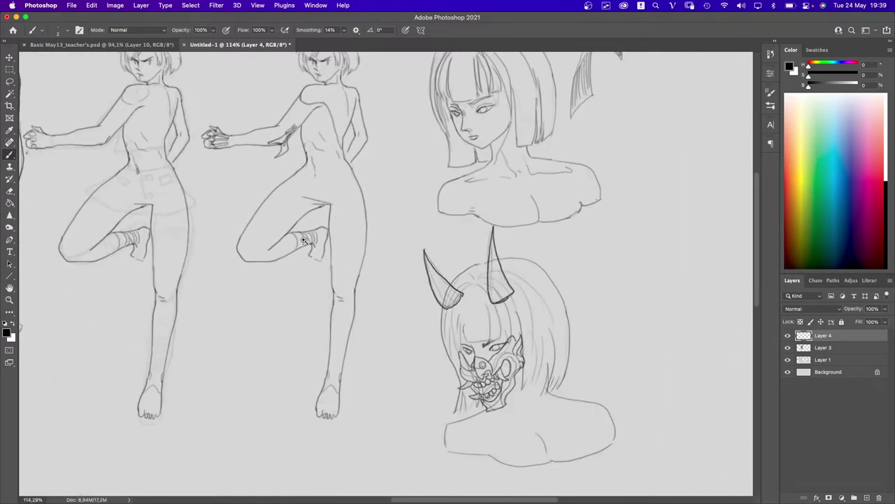
pyautogui.scroll(6, 343, 276)
pyautogui.scroll(-5, 356, 307)
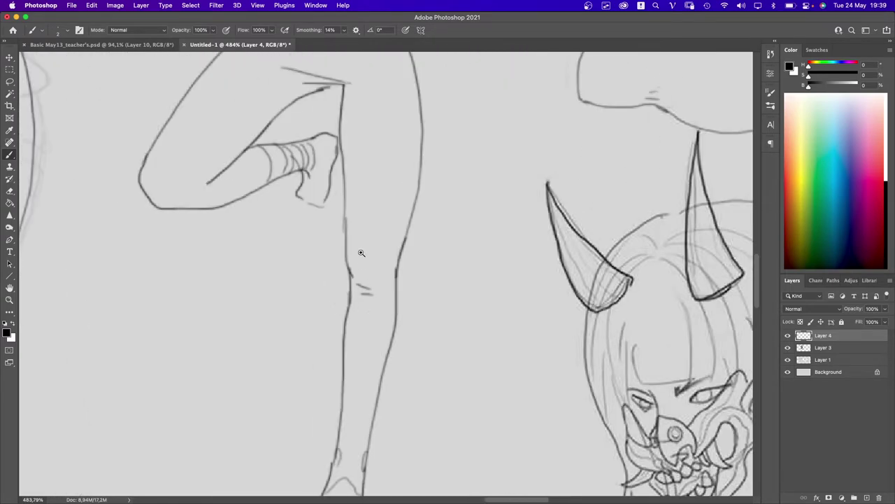
pyautogui.scroll(5, 358, 252)
pyautogui.moveTo(353, 170); pyautogui.dragTo(343, 325)
pyautogui.press('super+z')
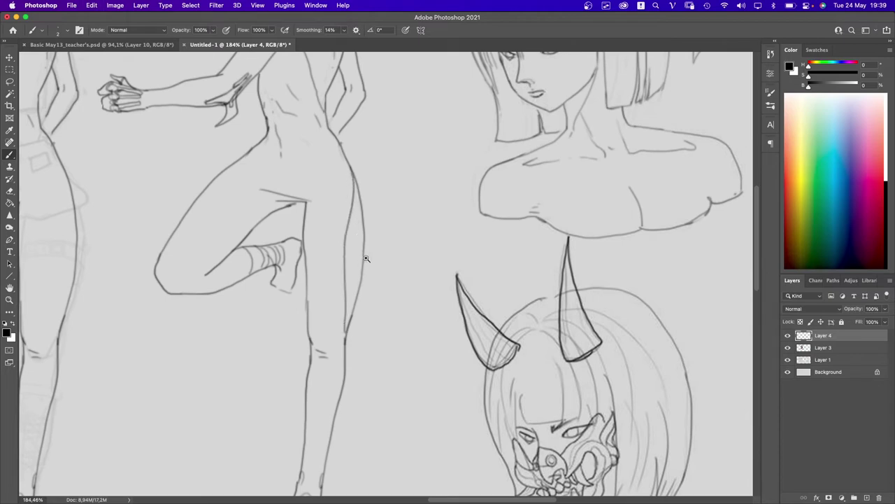
pyautogui.scroll(-3, 366, 259)
pyautogui.scroll(3, 355, 217)
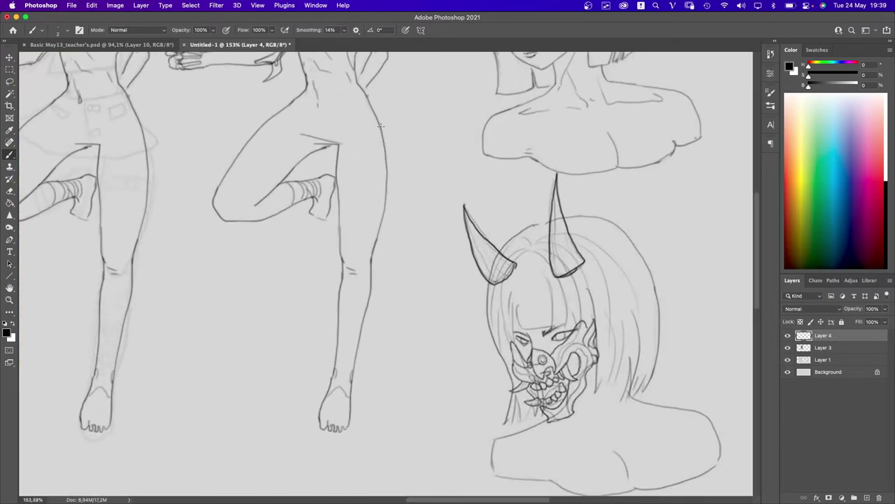
pyautogui.moveTo(380, 126); pyautogui.dragTo(355, 287)
pyautogui.press('super+z')
pyautogui.moveTo(372, 106)
pyautogui.mouseDown()
pyautogui.moveTo(364, 234)
pyautogui.moveTo(352, 209)
pyautogui.moveTo(370, 241)
pyautogui.mouseUp()
pyautogui.press('super+z')
pyautogui.press('super+z')
pyautogui.moveTo(369, 105); pyautogui.dragTo(354, 246)
pyautogui.press('super+z')
# - Draw a long contour from the copied figure's hip down inside the standing thigh, around the knee to the calf, and reinforce its upper part
pyautogui.moveTo(369, 100)
pyautogui.mouseDown()
pyautogui.moveTo(353, 207)
pyautogui.moveTo(366, 310)
pyautogui.mouseUp()
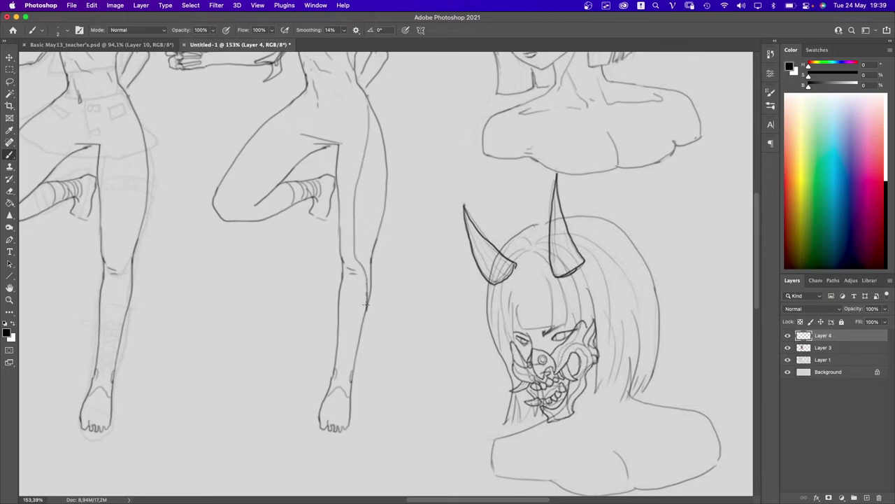
pyautogui.scroll(3, 365, 304)
pyautogui.scroll(2, 356, 153)
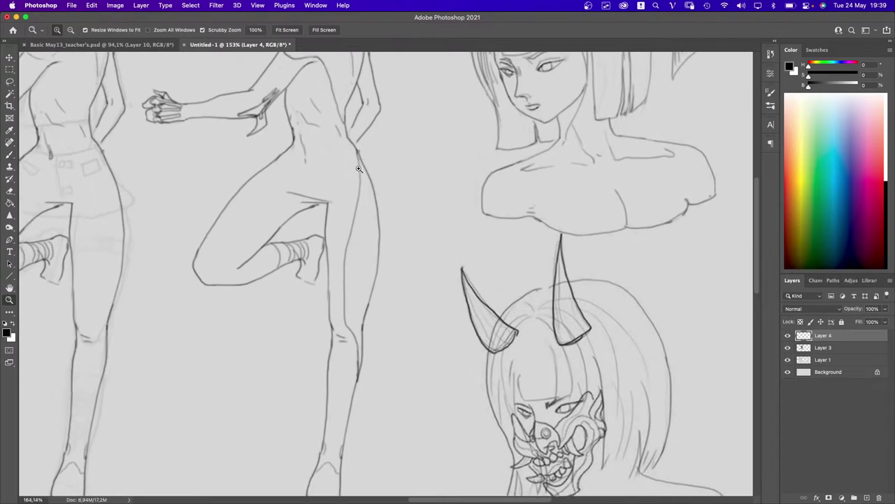
pyautogui.scroll(-1, 358, 155)
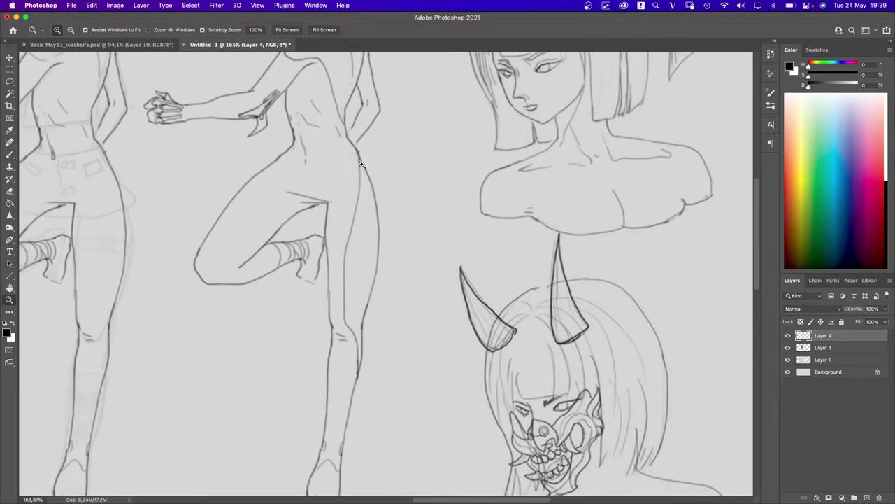
pyautogui.hotkey('ctrl', 'z')
pyautogui.moveTo(353, 146); pyautogui.dragTo(354, 220)
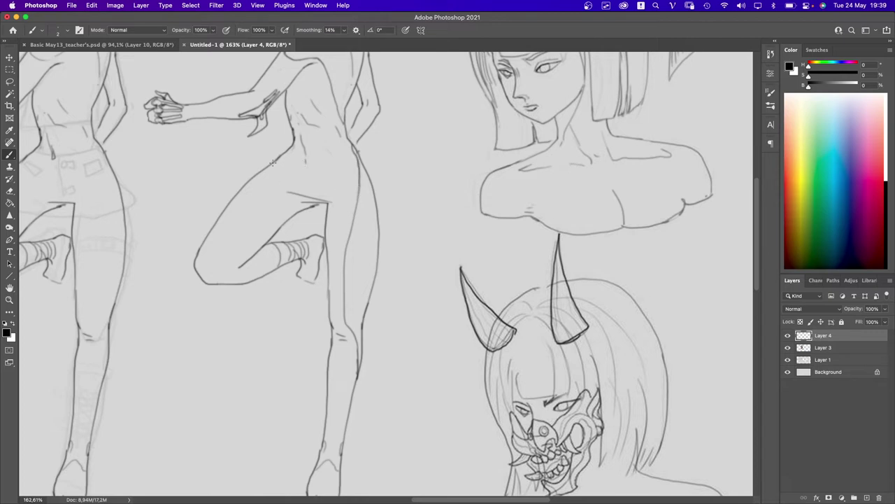
# - Draw a shallow second contour along the upper edge of the copied figure's raised thigh
pyautogui.moveTo(273, 162); pyautogui.dragTo(216, 222)
pyautogui.hotkey('ctrl', 'z')
pyautogui.scroll(-5, 339, 208)
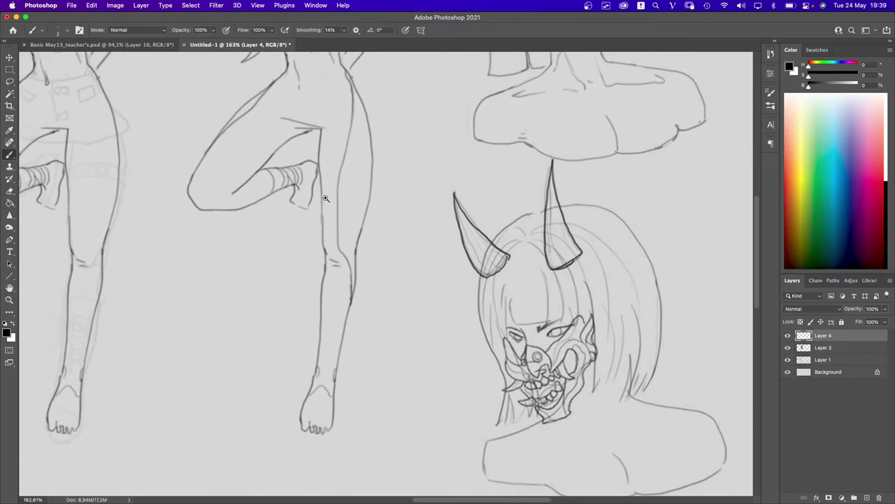
# - Erase and reshape the inner edge of the copied figure's standing leg down to the knee, and hatch the kneecap
pyautogui.scroll(3, 339, 207)
pyautogui.press('e')
pyautogui.moveTo(329, 208)
pyautogui.mouseDown()
pyautogui.moveTo(318, 128)
pyautogui.moveTo(315, 162)
pyautogui.mouseUp()
pyautogui.press('b')
pyautogui.hotkey('ctrl', 'z')
pyautogui.moveTo(320, 130); pyautogui.dragTo(315, 168)
pyautogui.hotkey('ctrl', 'z')
pyautogui.moveTo(319, 131); pyautogui.dragTo(326, 275)
pyautogui.hotkey('ctrl', 'z')
pyautogui.hotkey('ctrl', 'z')
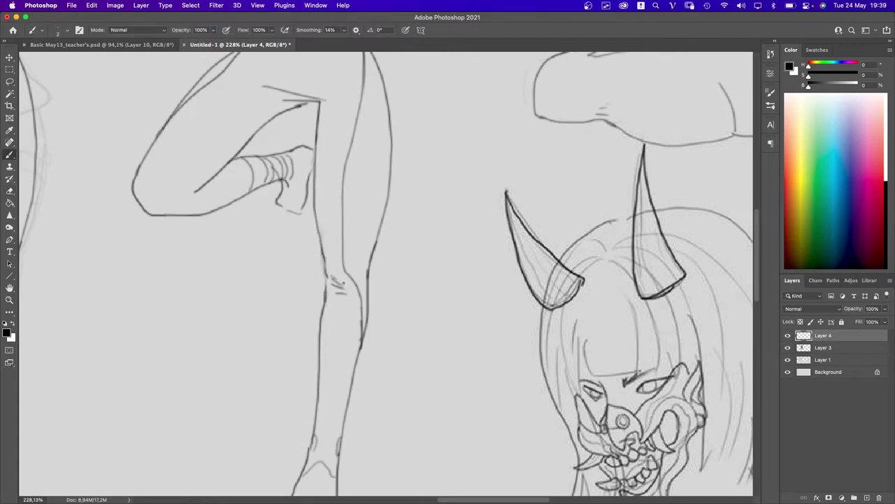
pyautogui.scroll(-5, 342, 293)
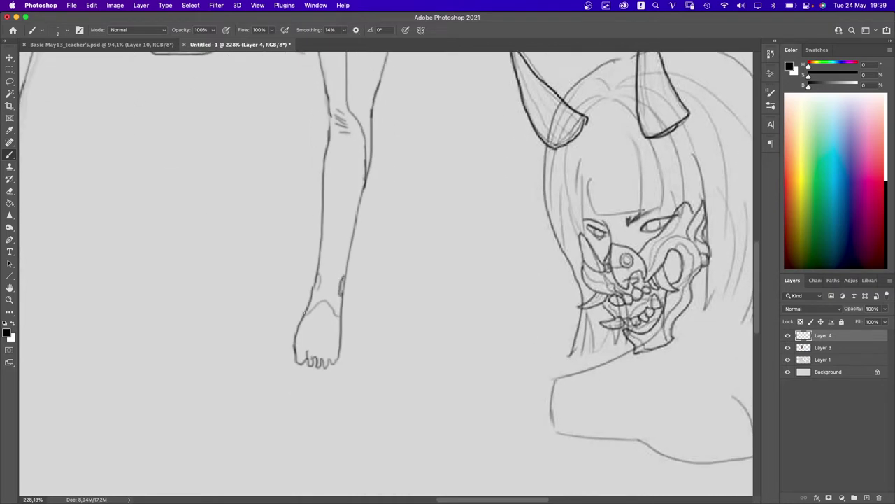
# - Darken the ankle shapes and instep arch on the copied figure's standing foot and define its big toe
pyautogui.scroll(-1, 331, 345)
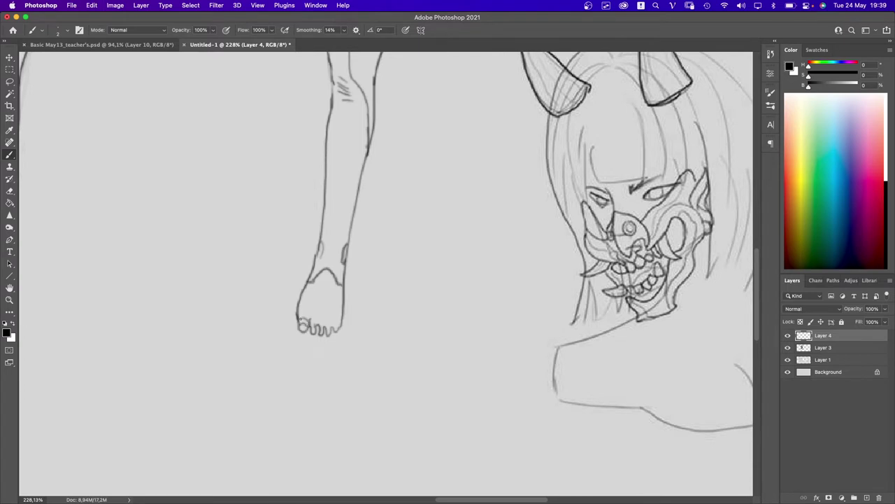
pyautogui.press('super+z')
pyautogui.press('e')
pyautogui.press('b')
pyautogui.moveTo(305, 285); pyautogui.dragTo(298, 313)
pyautogui.moveTo(337, 257)
pyautogui.mouseDown()
pyautogui.moveTo(314, 305)
pyautogui.moveTo(329, 302)
pyautogui.moveTo(324, 314)
pyautogui.mouseUp()
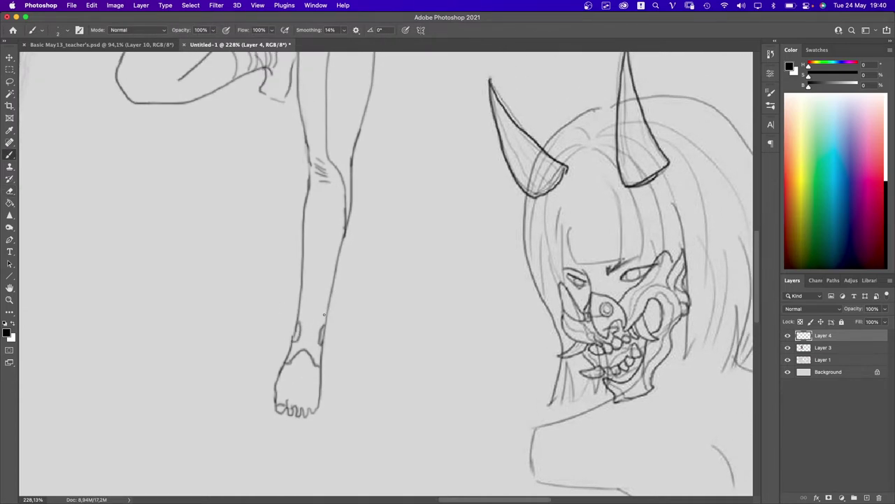
# - Draw toes on the copied figure's raised foot and a rounded shape on its heel
pyautogui.scroll(-3, 326, 336)
pyautogui.scroll(3, 307, 293)
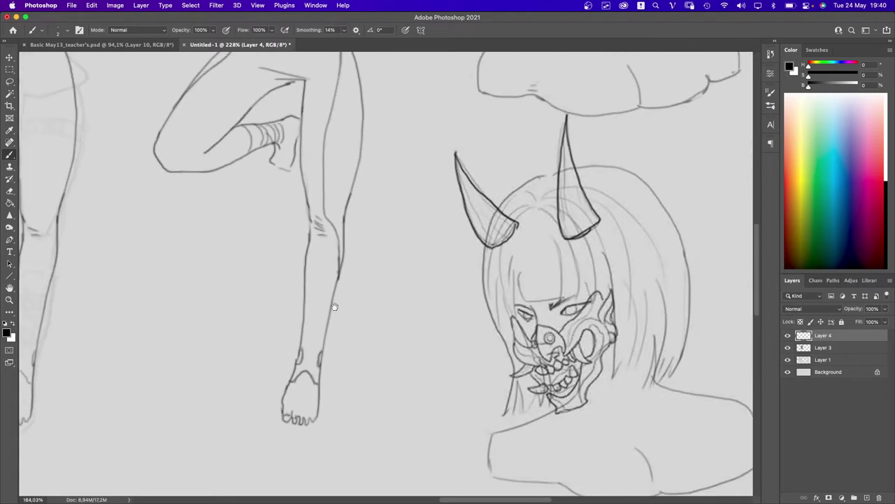
pyautogui.scroll(2, 296, 243)
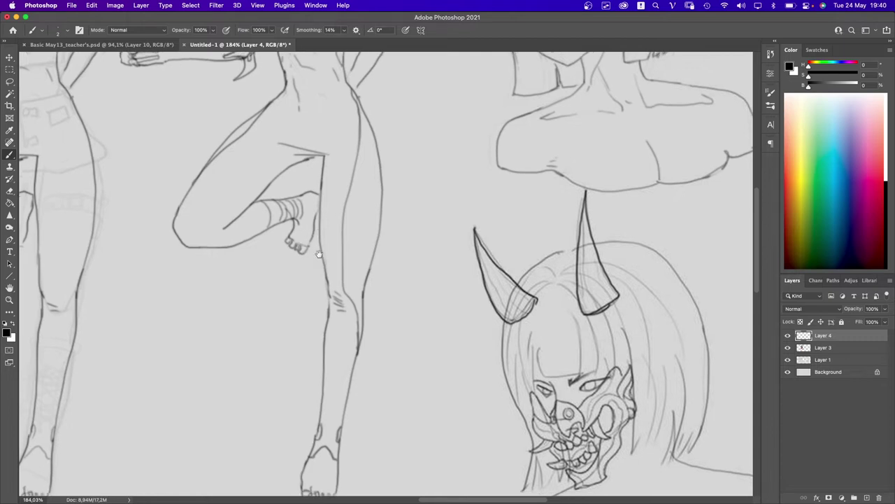
pyautogui.scroll(-3, 310, 230)
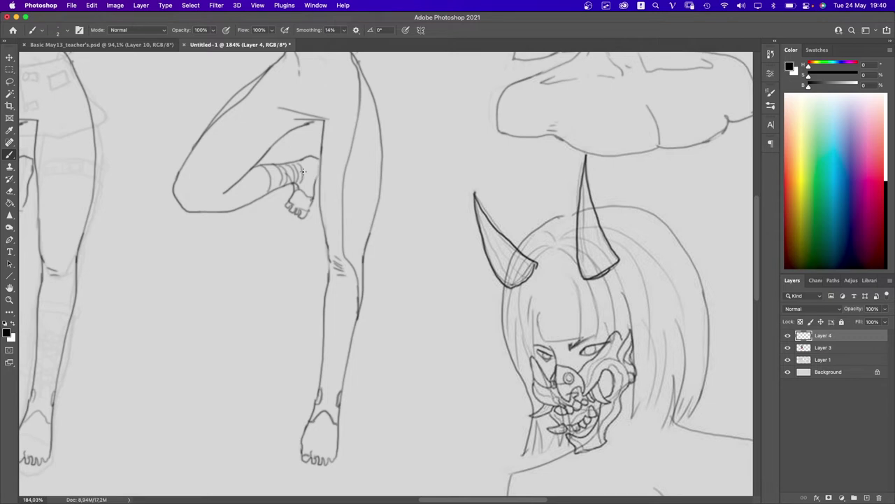
pyautogui.scroll(-5, 308, 173)
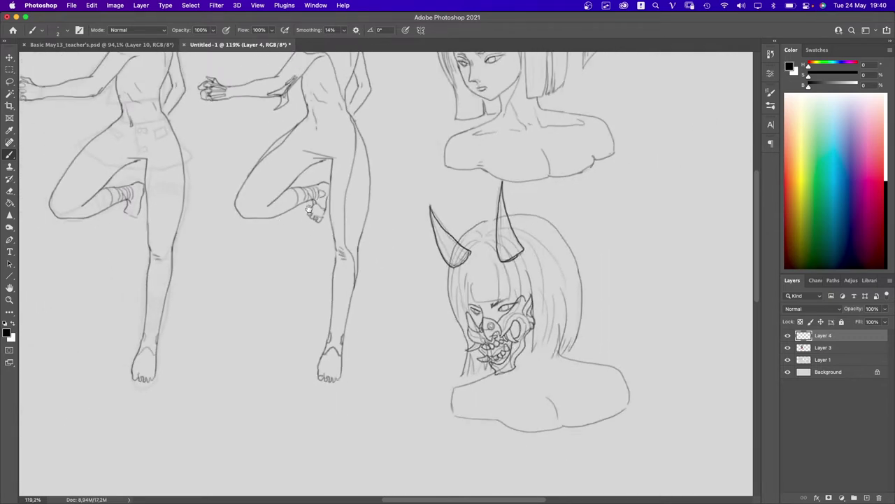
pyautogui.scroll(5, 308, 208)
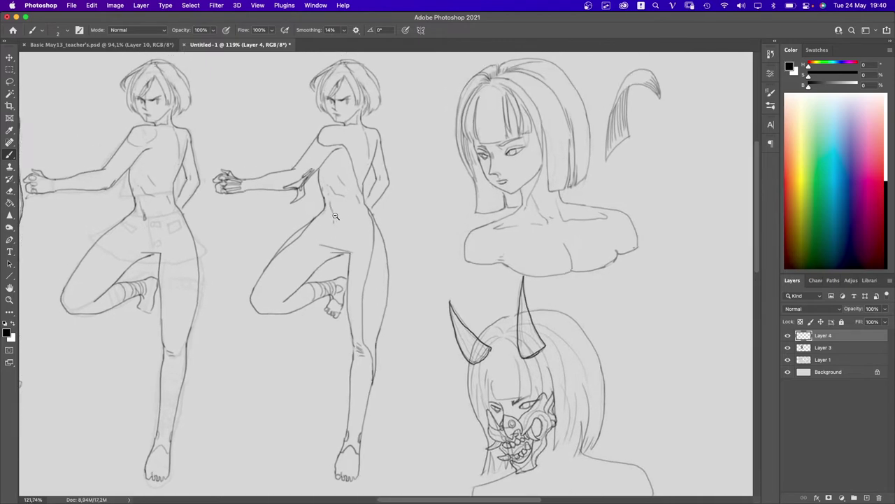
# - Draw a curved pointed spike hanging from the elbow of the copied figure's bent arm
pyautogui.scroll(8, 336, 217)
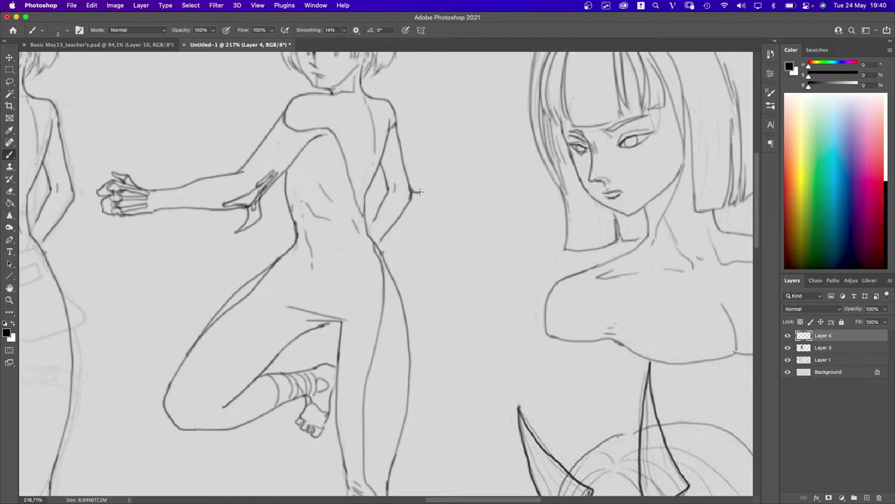
pyautogui.press('super+z')
pyautogui.moveTo(412, 193); pyautogui.dragTo(422, 221)
pyautogui.press('cmd+z')
pyautogui.moveTo(410, 202); pyautogui.dragTo(419, 214)
pyautogui.scroll(-3, 413, 201)
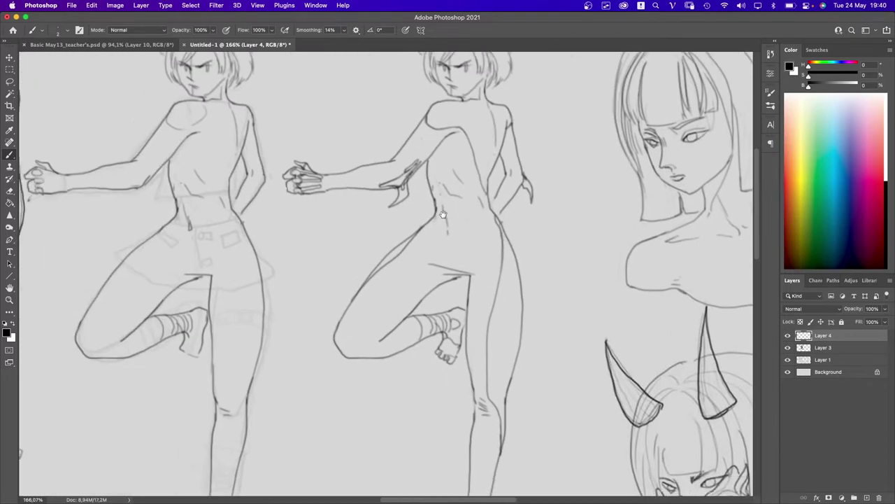
# - Draw narrow pointed shapes at both hips of the copied figure, along the thigh contours
pyautogui.scroll(-2, 432, 262)
pyautogui.scroll(3, 432, 262)
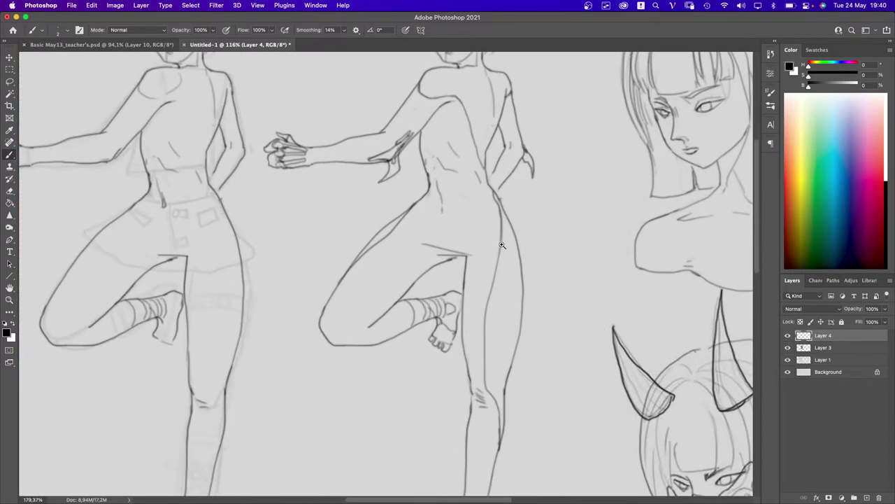
pyautogui.scroll(-3, 476, 131)
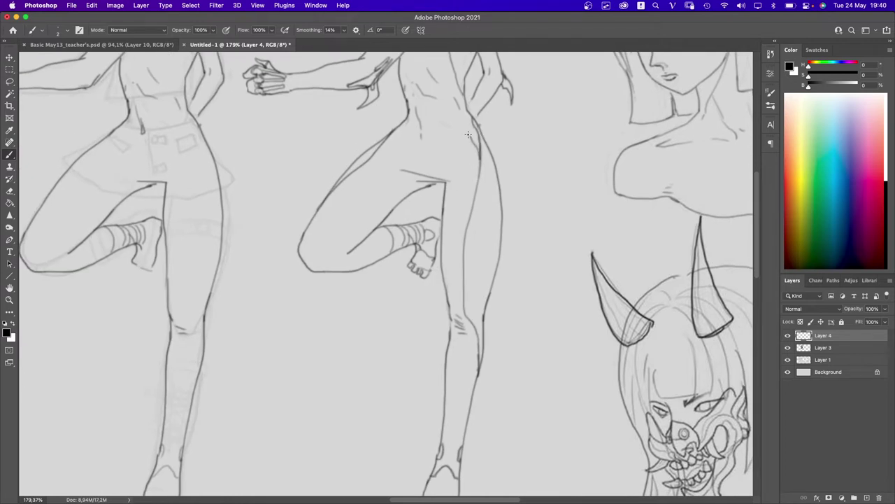
pyautogui.press('cmd+z')
pyautogui.moveTo(479, 144)
pyautogui.mouseDown()
pyautogui.moveTo(484, 159)
pyautogui.moveTo(473, 153)
pyautogui.mouseUp()
pyautogui.press('cmd+z')
pyautogui.moveTo(399, 128); pyautogui.dragTo(388, 140)
pyautogui.scroll(-5, 376, 152)
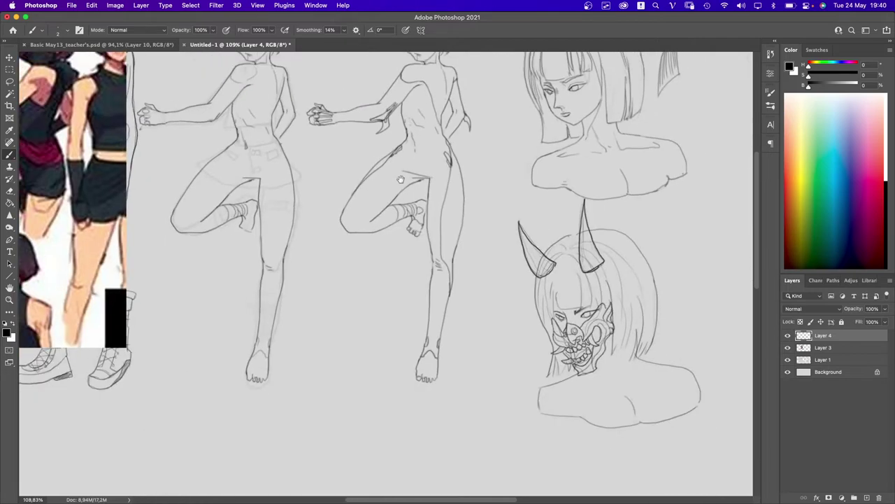
# - Add slanted crease lines below the existing groin line, toward the copied figure's raised thigh
pyautogui.scroll(6, 419, 161)
pyautogui.moveTo(391, 162); pyautogui.dragTo(446, 169)
pyautogui.press('cmd+z')
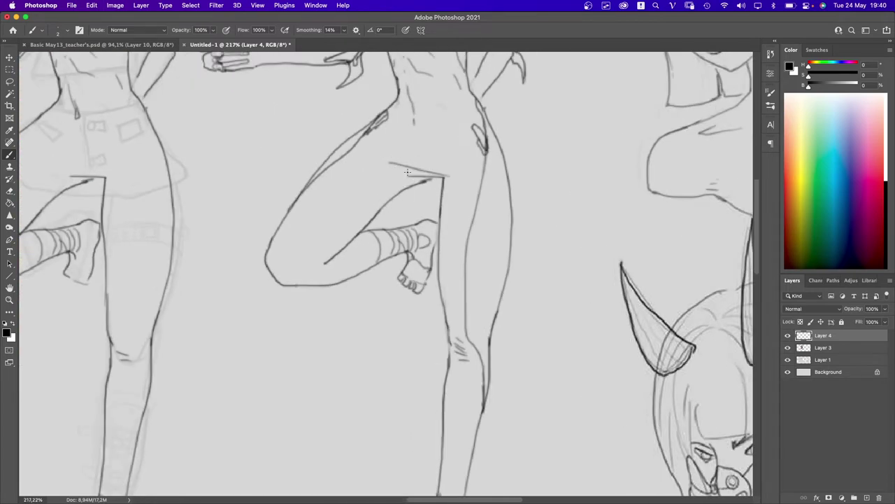
pyautogui.moveTo(376, 182)
pyautogui.mouseDown()
pyautogui.moveTo(413, 179)
pyautogui.moveTo(418, 205)
pyautogui.mouseUp()
pyautogui.scroll(5, 448, 179)
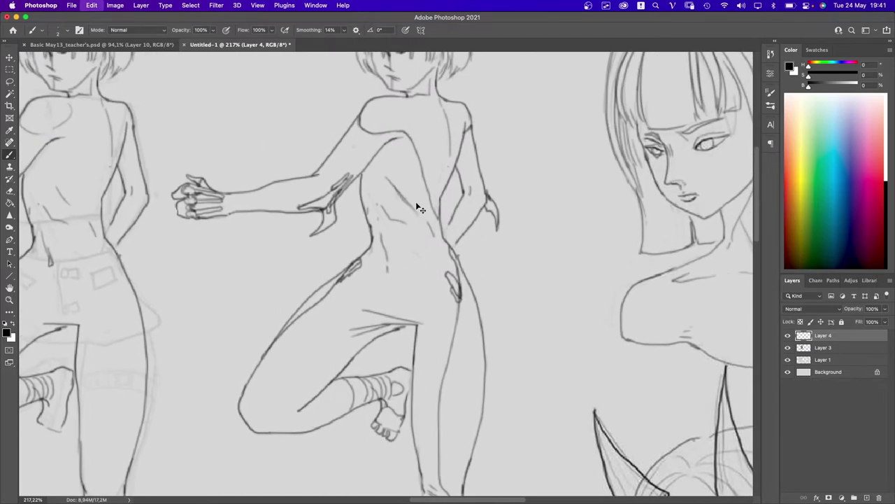
# - Undo the last torso stroke, then add short accent lines under the outstretched arm's armpit and on the bent arm
pyautogui.press('cmd+z')
pyautogui.moveTo(369, 149); pyautogui.dragTo(400, 144)
pyautogui.scroll(-3, 384, 161)
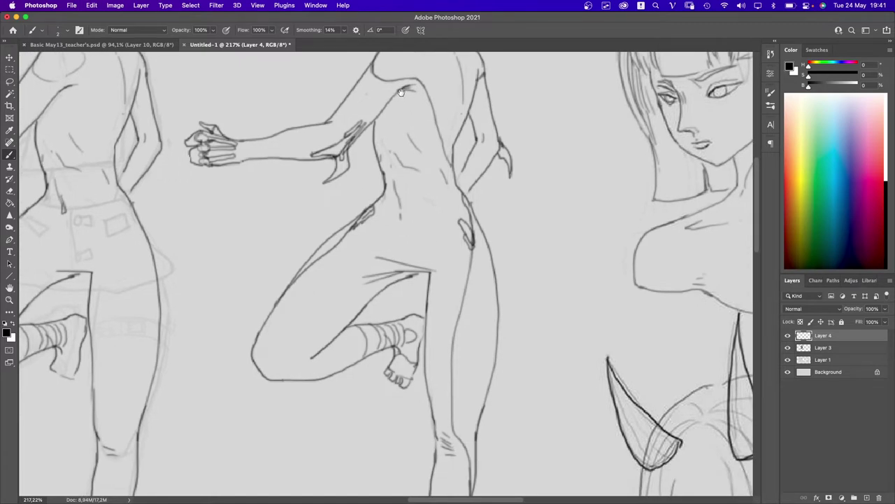
pyautogui.moveTo(329, 123); pyautogui.dragTo(350, 104)
pyautogui.press('cmd+z')
pyautogui.moveTo(479, 126); pyautogui.dragTo(483, 155)
pyautogui.scroll(-5, 454, 188)
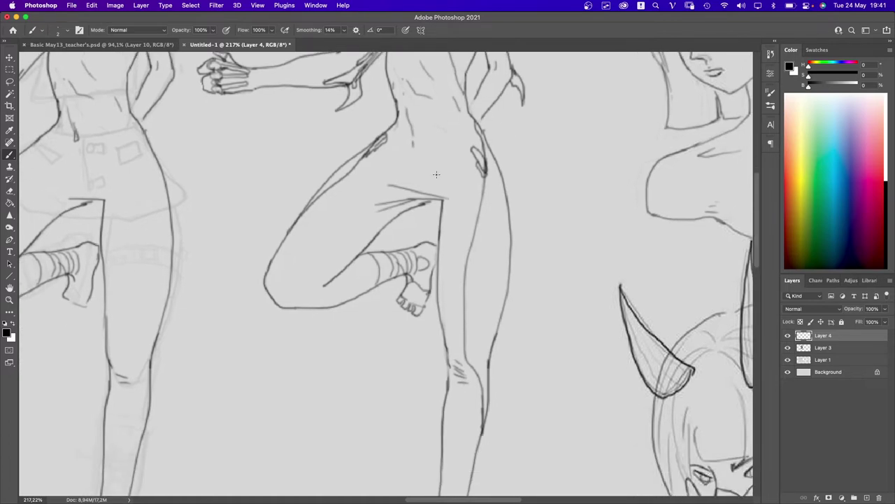
# - Undo the last knee stroke and rework the short slanted crease lines below the copied figure's standing knee
pyautogui.scroll(-10, 441, 185)
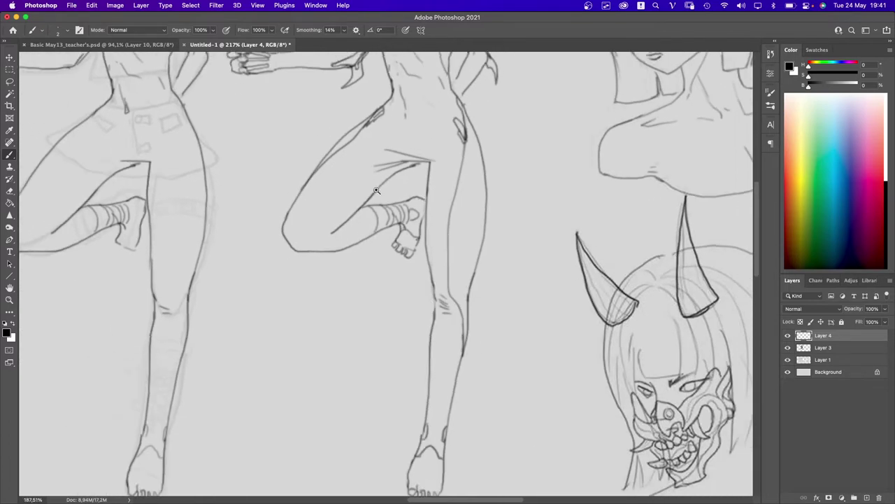
pyautogui.scroll(3, 404, 199)
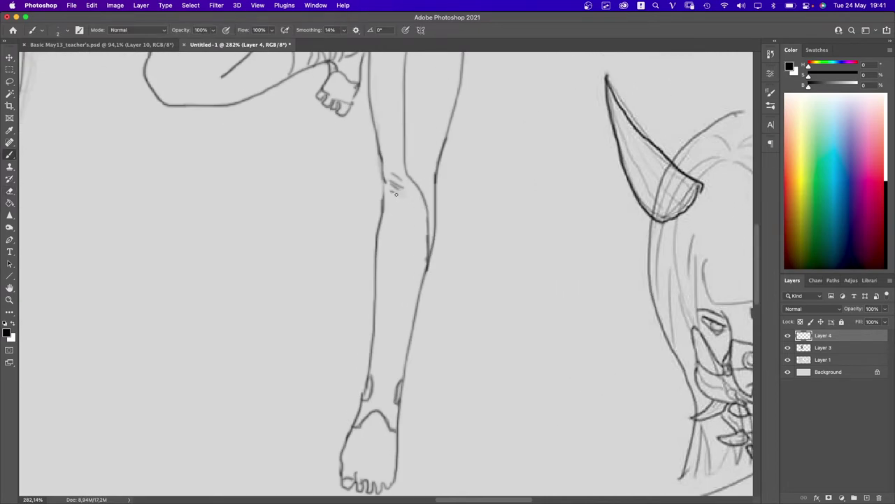
pyautogui.press('super+z')
pyautogui.moveTo(419, 204)
pyautogui.mouseDown()
pyautogui.moveTo(390, 191)
pyautogui.moveTo(379, 202)
pyautogui.mouseUp()
pyautogui.press('super+z')
pyautogui.scroll(-5, 398, 238)
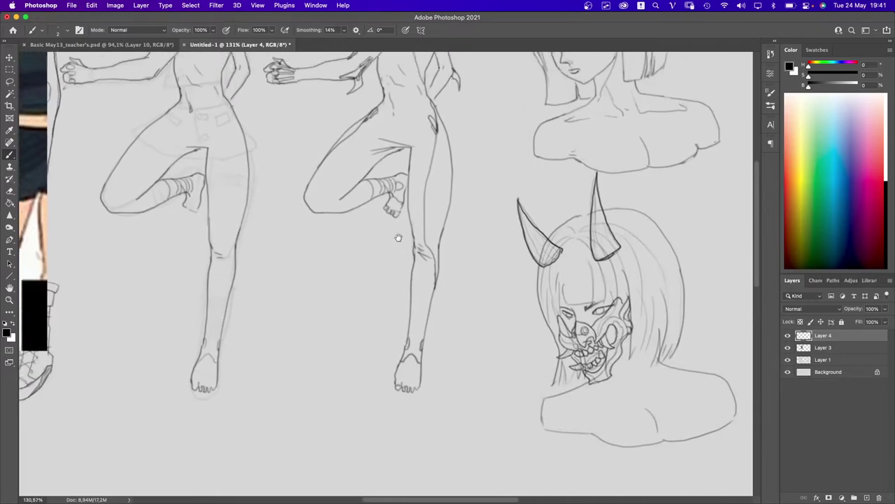
# - Redraw the short hooked crease at the inner end of the copied figure's raised, bent knee fold line
pyautogui.scroll(2, 346, 203)
pyautogui.press('z')
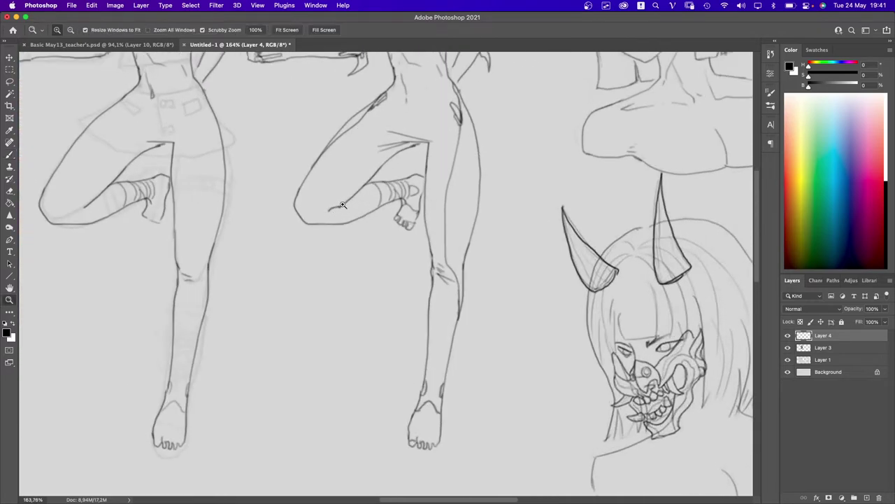
pyautogui.scroll(-1, 342, 204)
pyautogui.press('v')
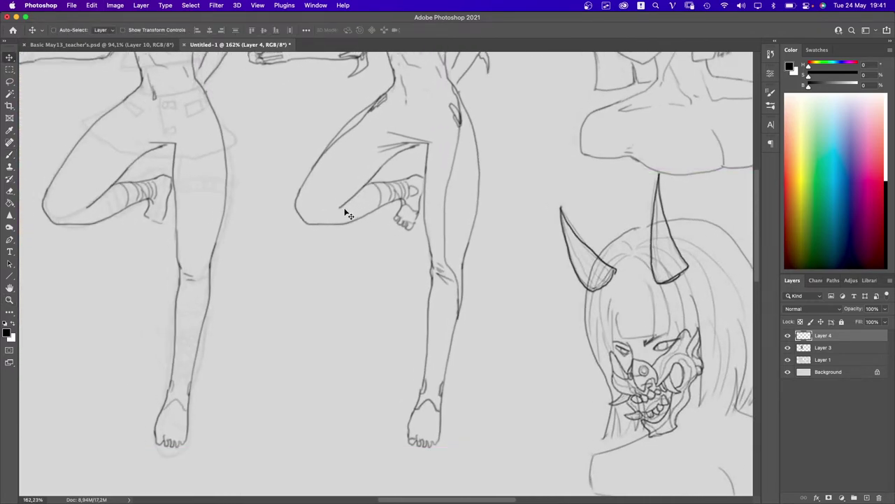
pyautogui.press('b')
pyautogui.scroll(-3, 335, 214)
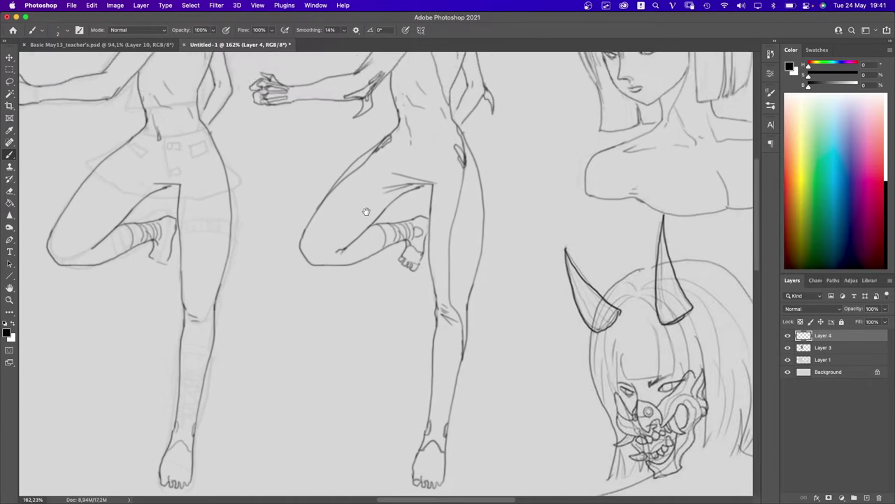
pyautogui.scroll(1, 416, 187)
pyautogui.scroll(1, 416, 188)
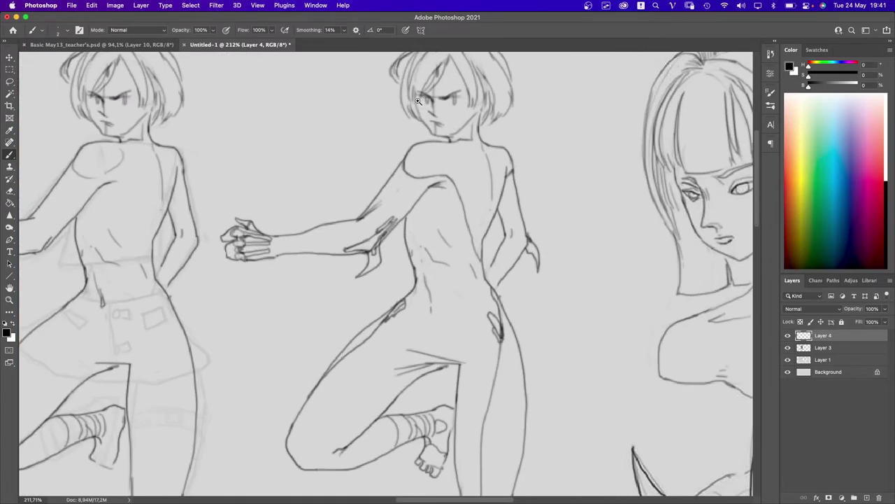
pyautogui.scroll(-3, 352, 236)
pyautogui.scroll(2, 395, 229)
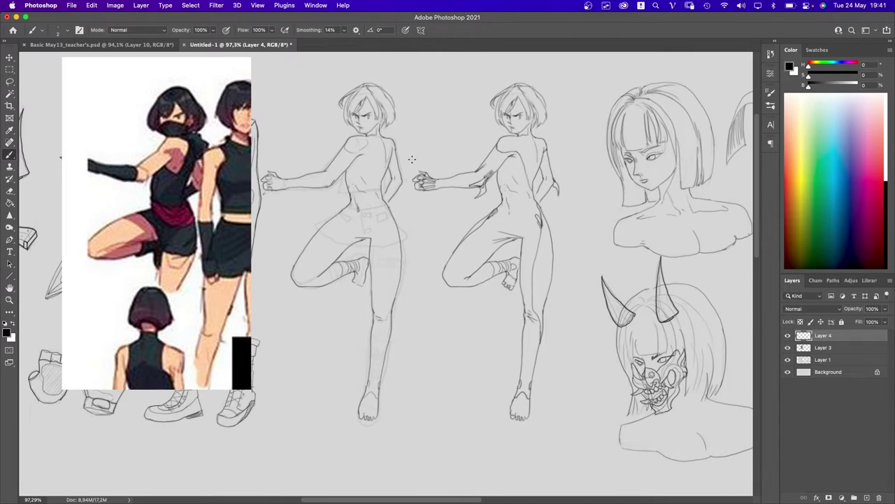
pyautogui.scroll(3, 364, 166)
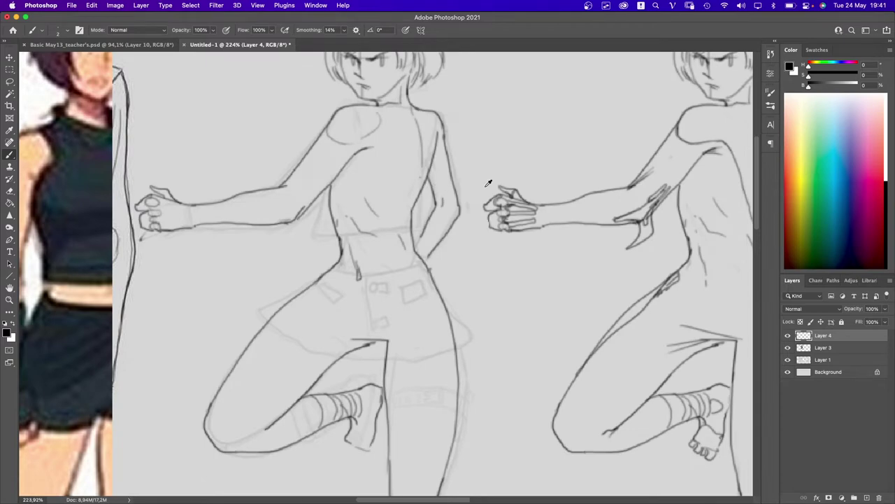
# - Switch to the Google Meet call to check the in-call messages, and return to the Photoshop sketch
pyautogui.hotkey('alt', 'Tab')
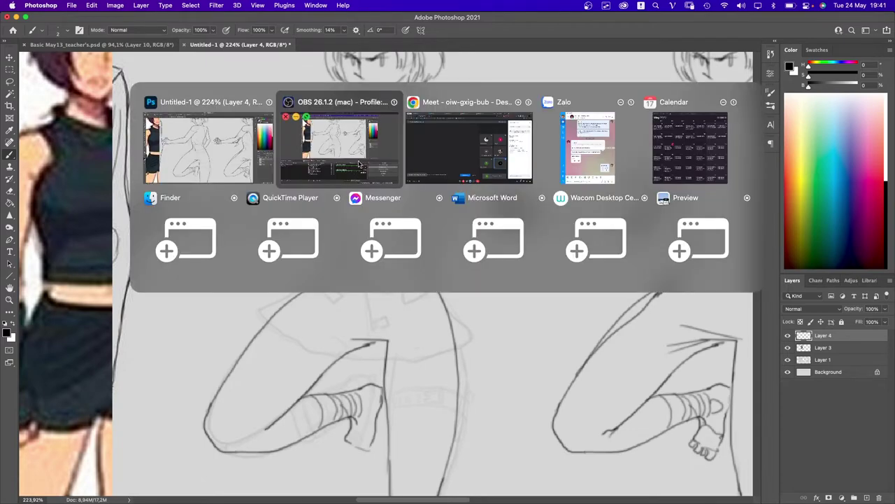
pyautogui.click(447, 158)
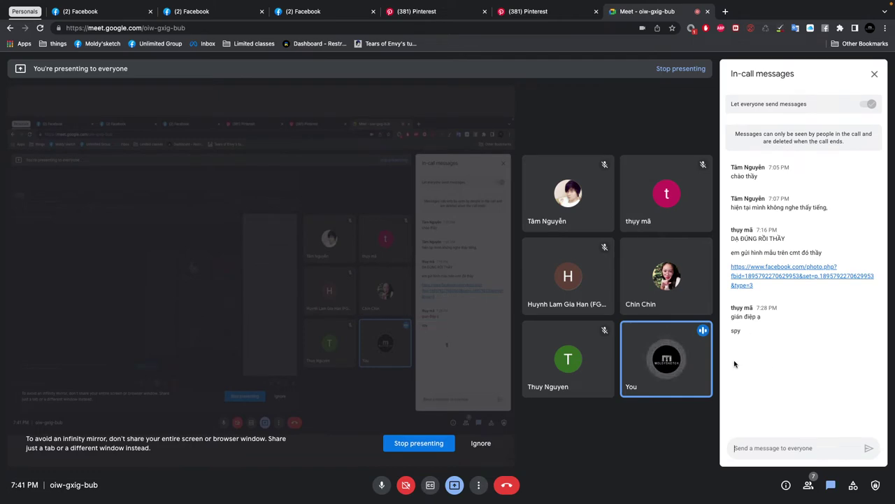
pyautogui.press('super+Tab')
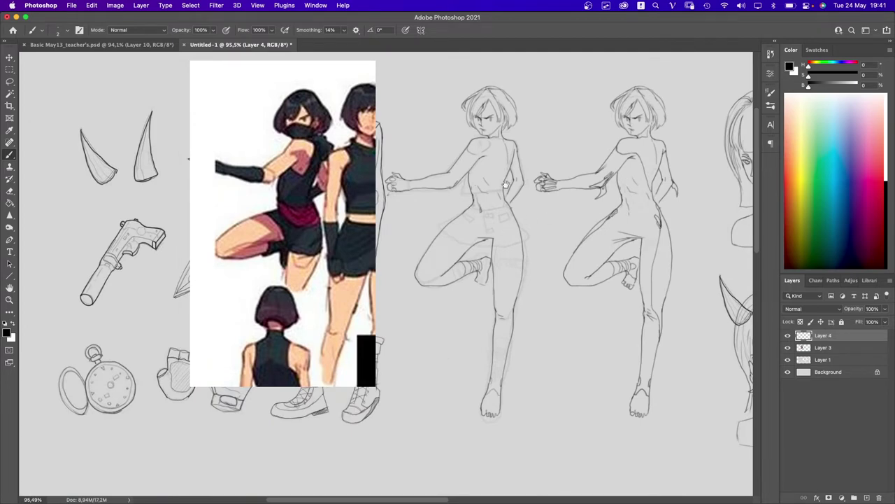
# - Erase the shoulder and neck guide lines on the pose sketch beside the reference and draw a jacket collar at the neck
pyautogui.scroll(10, 503, 225)
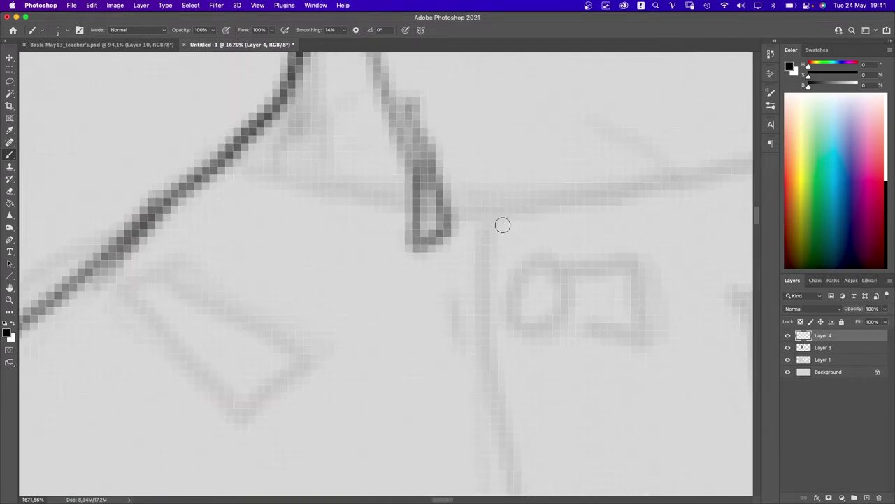
pyautogui.scroll(-10, 504, 231)
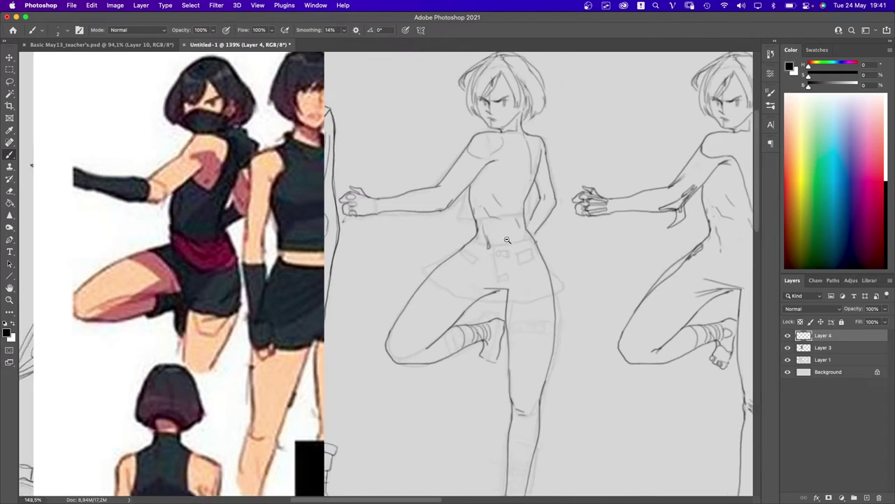
pyautogui.scroll(3, 507, 239)
pyautogui.press('e')
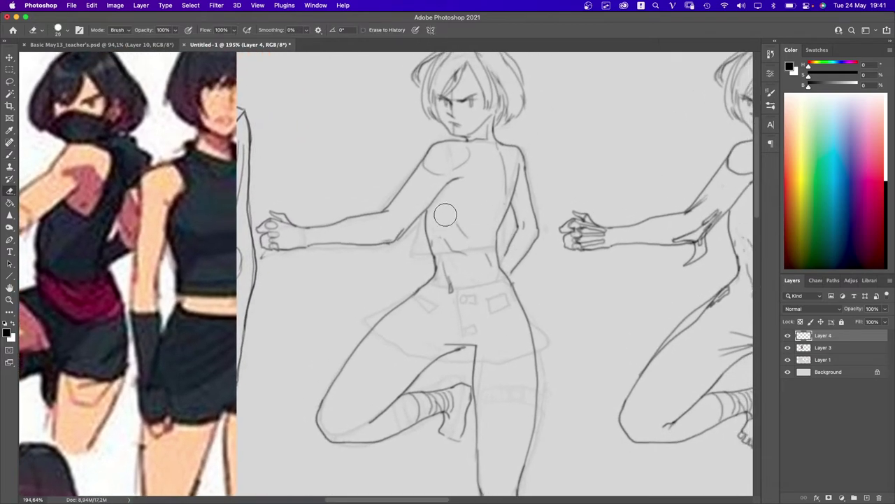
pyautogui.scroll(-2, 472, 203)
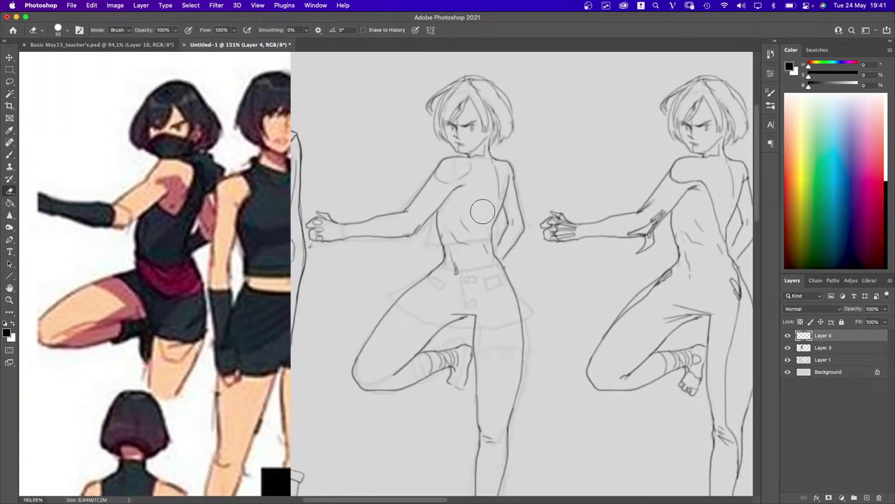
pyautogui.scroll(2, 483, 211)
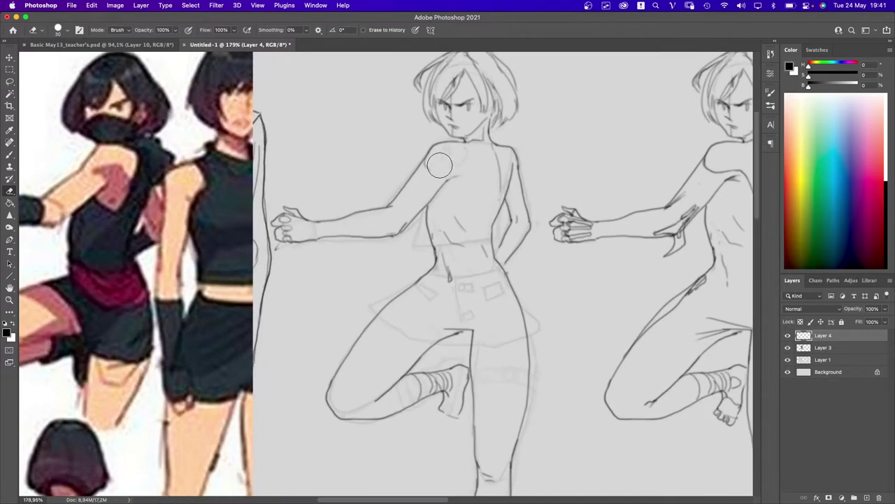
pyautogui.moveTo(440, 165); pyautogui.dragTo(475, 152)
pyautogui.press('b')
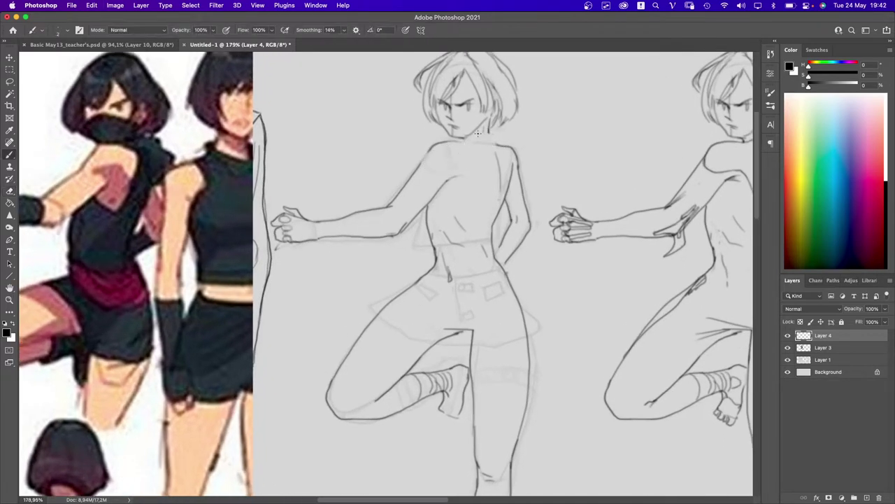
pyautogui.moveTo(478, 133); pyautogui.dragTo(491, 136)
# - Erase the outstretched upper arm's contour and redraw it as a loose jacket sleeve with folds at the shoulder
pyautogui.press('e')
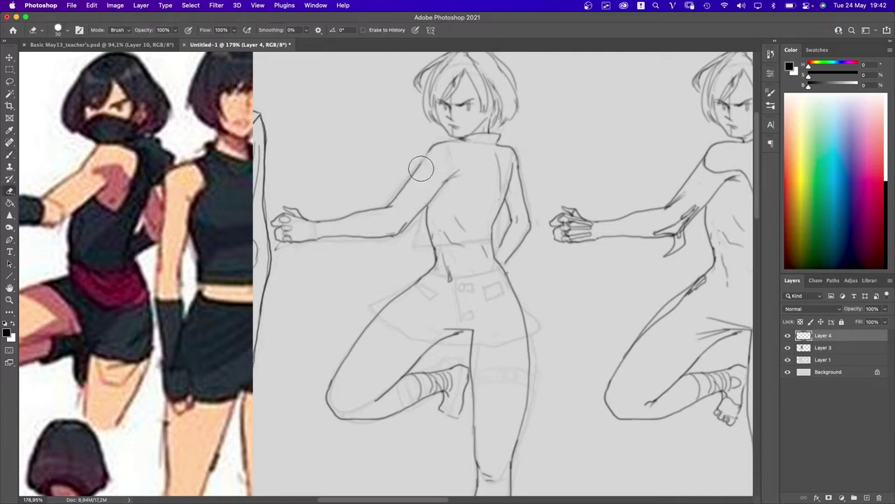
pyautogui.moveTo(422, 168); pyautogui.dragTo(383, 209)
pyautogui.press('b')
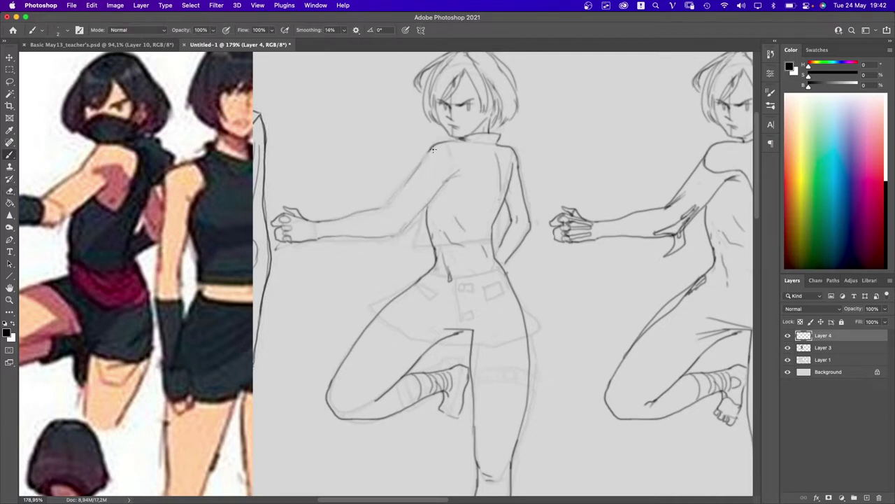
pyautogui.moveTo(432, 148); pyautogui.dragTo(389, 200)
pyautogui.press('super+z')
pyautogui.moveTo(424, 162); pyautogui.dragTo(457, 155)
pyautogui.press('super+z')
pyautogui.moveTo(417, 165); pyautogui.dragTo(386, 204)
# - Draw a rolled-up cuff at the elbow of the outstretched arm, with a fold line on the sleeve above it
pyautogui.moveTo(375, 207)
pyautogui.mouseDown()
pyautogui.moveTo(404, 199)
pyautogui.moveTo(369, 210)
pyautogui.moveTo(386, 219)
pyautogui.moveTo(369, 215)
pyautogui.moveTo(364, 236)
pyautogui.mouseUp()
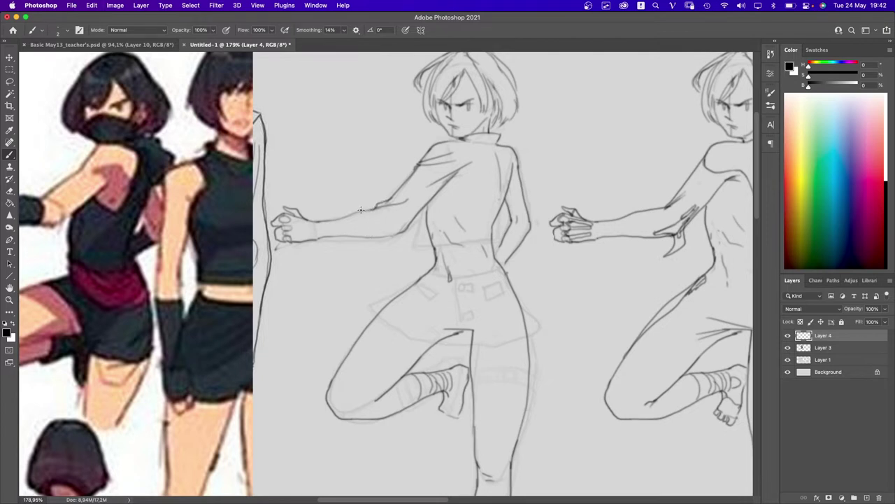
pyautogui.press('z')
pyautogui.press('super+z')
pyautogui.press('b')
pyautogui.moveTo(362, 210)
pyautogui.mouseDown()
pyautogui.moveTo(364, 239)
pyautogui.moveTo(381, 208)
pyautogui.moveTo(383, 234)
pyautogui.moveTo(360, 237)
pyautogui.moveTo(367, 202)
pyautogui.mouseUp()
pyautogui.moveTo(362, 238); pyautogui.dragTo(403, 235)
pyautogui.moveTo(401, 200); pyautogui.dragTo(413, 192)
# - Erase the spine line, torso contour and back-arm lines that lie beneath the jacket
pyautogui.hscroll(3, 411, 170)
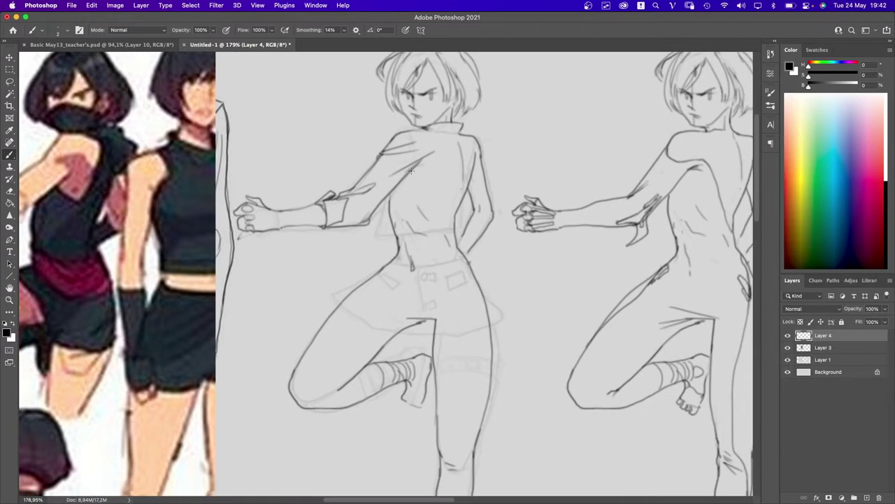
pyautogui.keyDown('alt'); pyautogui.click(449, 150); pyautogui.keyUp('alt')
pyautogui.press('e')
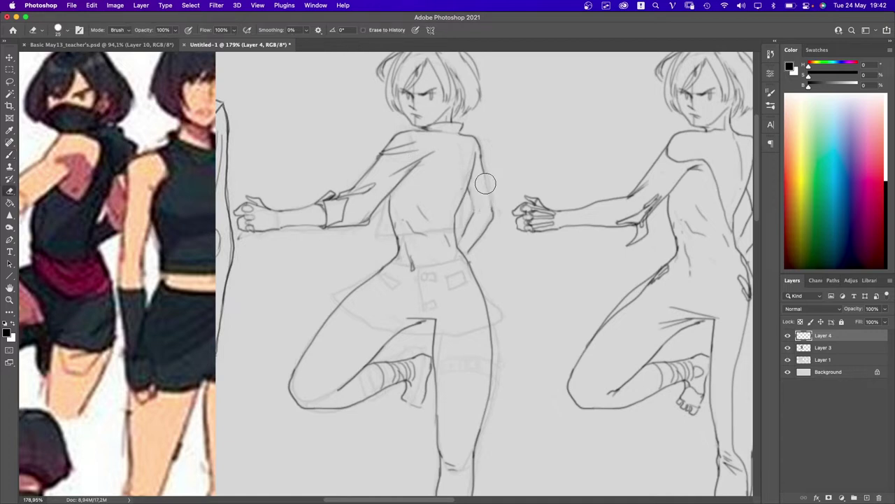
pyautogui.scroll(-1, 451, 221)
pyautogui.scroll(-2, 450, 220)
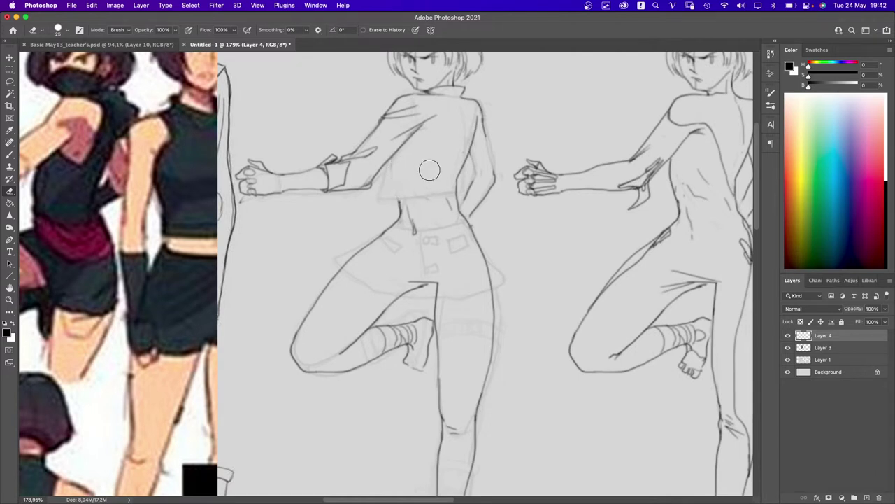
# - Draw the cropped jacket's side edge and its hem across the waist
pyautogui.press('b')
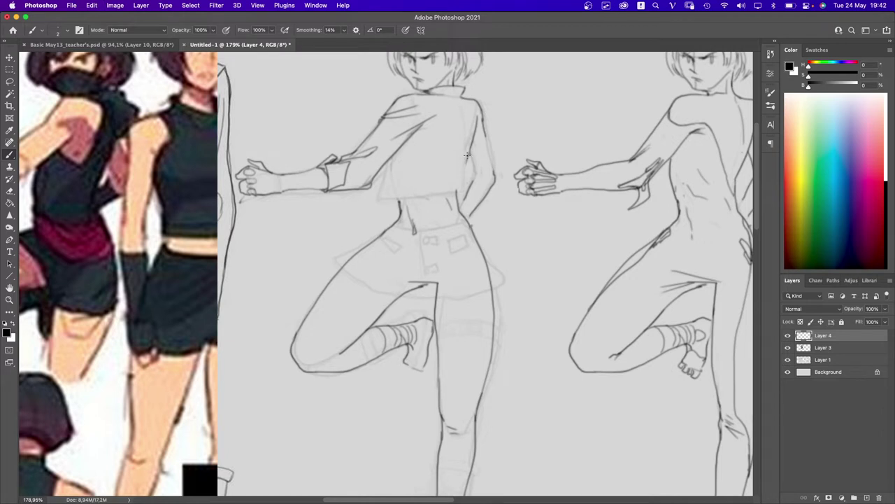
pyautogui.moveTo(392, 156)
pyautogui.mouseDown()
pyautogui.moveTo(375, 202)
pyautogui.moveTo(446, 189)
pyautogui.mouseUp()
pyautogui.press('super+z')
pyautogui.moveTo(391, 156)
pyautogui.mouseDown()
pyautogui.moveTo(375, 202)
pyautogui.moveTo(460, 188)
pyautogui.mouseUp()
pyautogui.scroll(3, 456, 192)
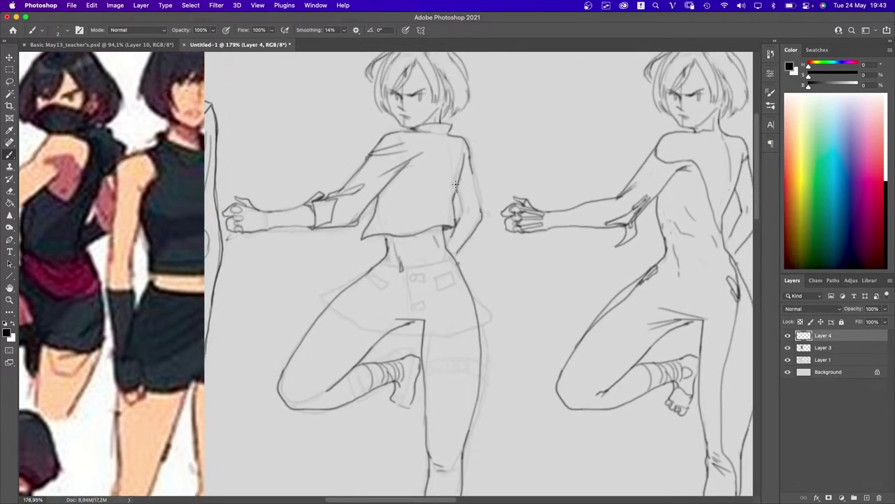
# - Draw diagonal fold lines on the jacket body, running from the back arm down towards the hem
pyautogui.press('super+z')
pyautogui.moveTo(460, 172)
pyautogui.mouseDown()
pyautogui.moveTo(442, 218)
pyautogui.moveTo(454, 184)
pyautogui.moveTo(425, 221)
pyautogui.mouseUp()
pyautogui.press('super+z')
pyautogui.moveTo(449, 193); pyautogui.dragTo(424, 222)
# - Draw the back arm's sleeve with a rolled cuff at the elbow, and add a button to the outstretched arm's cuff
pyautogui.moveTo(480, 176); pyautogui.dragTo(473, 200)
pyautogui.press('super+z')
pyautogui.moveTo(470, 161); pyautogui.dragTo(481, 208)
pyautogui.press('super+z')
pyautogui.press('super+z')
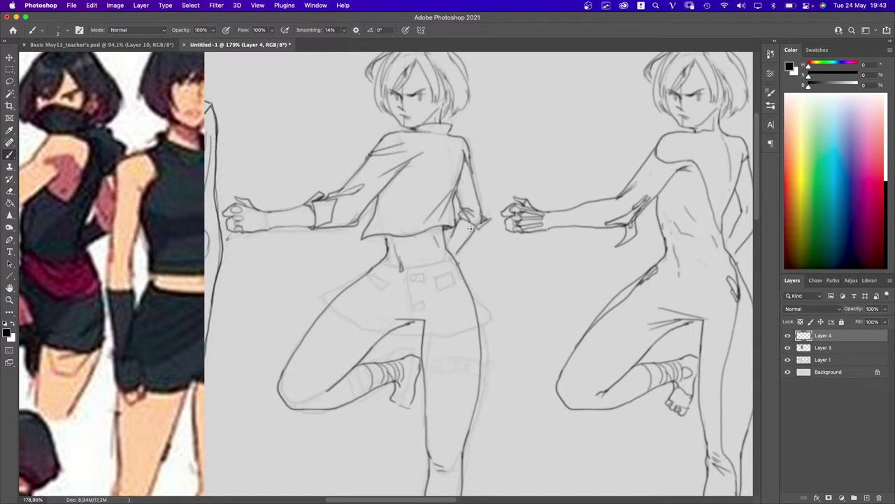
pyautogui.hscroll(-3, 384, 229)
pyautogui.scroll(-1, 384, 229)
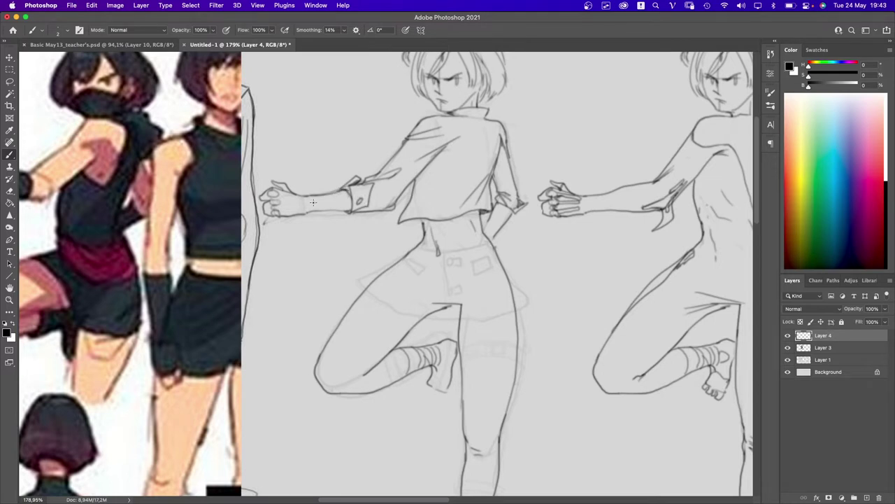
# - Draw the skirt's waistband as two curved lines across the hips, erasing the body lines that cross it
pyautogui.scroll(3, 453, 224)
pyautogui.hscroll(1, 453, 224)
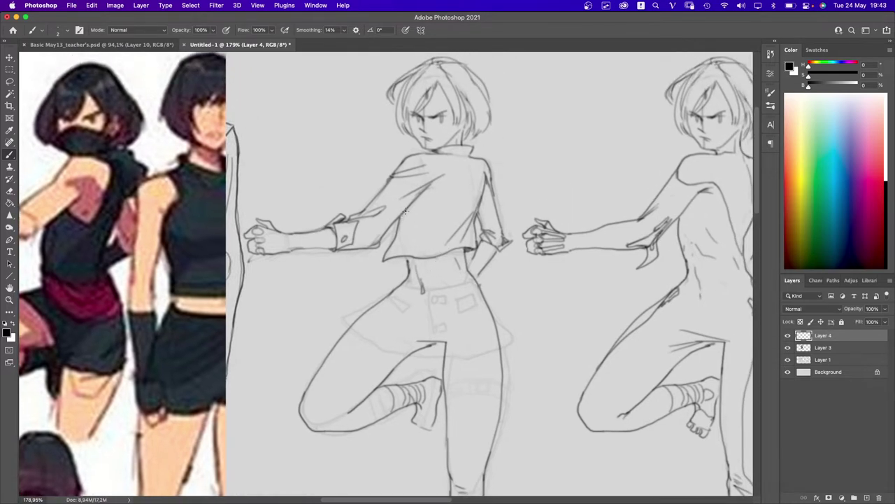
pyautogui.scroll(-5, 440, 208)
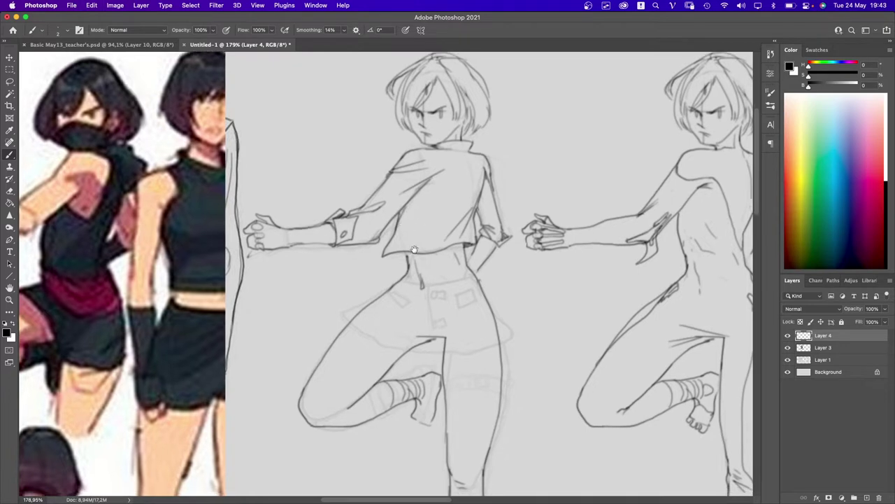
pyautogui.moveTo(425, 194); pyautogui.dragTo(484, 185)
pyautogui.press('e')
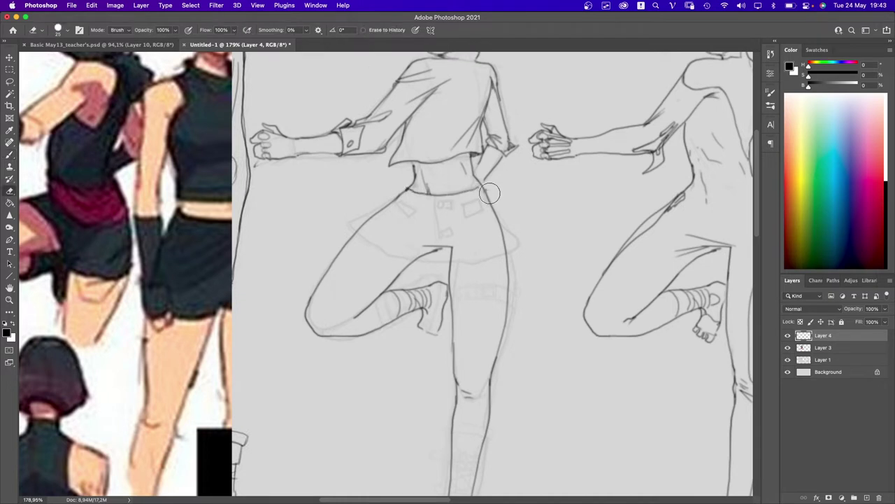
pyautogui.press('b')
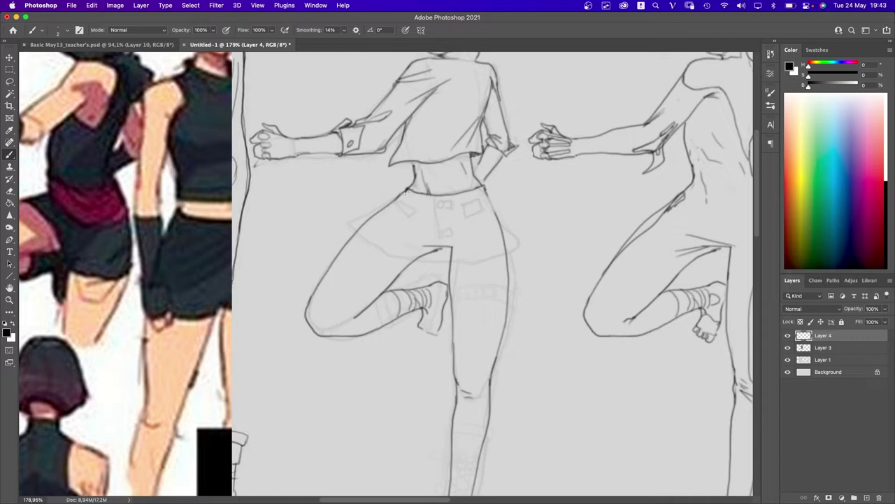
pyautogui.moveTo(406, 193)
pyautogui.mouseDown()
pyautogui.moveTo(480, 197)
pyautogui.moveTo(457, 200)
pyautogui.mouseUp()
# - Erase the hip and thigh contours under the skirt and draw its flared edge and first pleat over the raised leg
pyautogui.press('e')
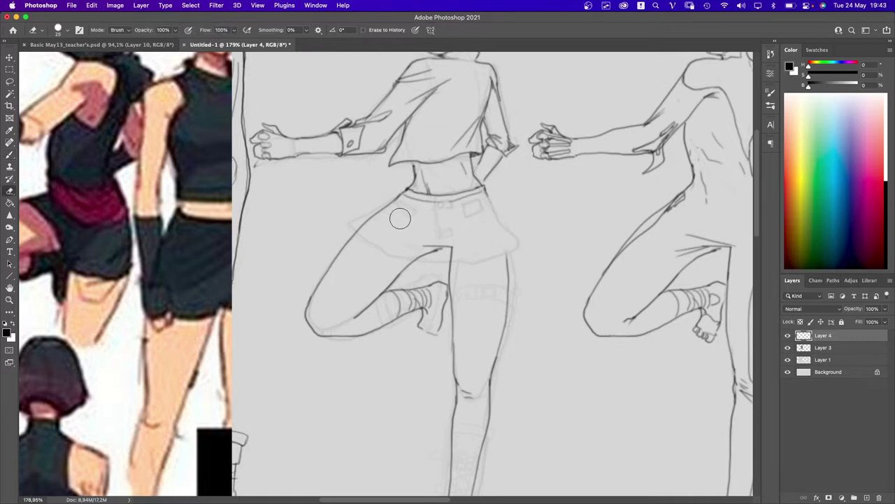
pyautogui.press('b')
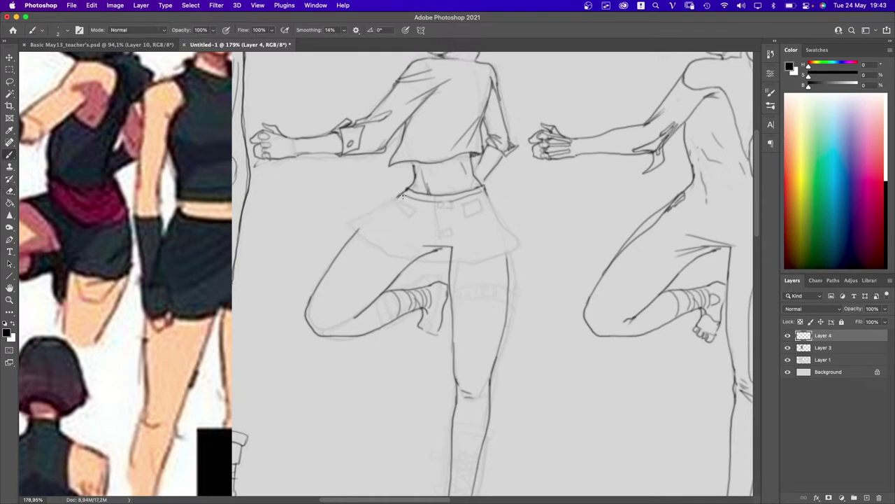
pyautogui.moveTo(408, 193); pyautogui.dragTo(347, 225)
pyautogui.press('e')
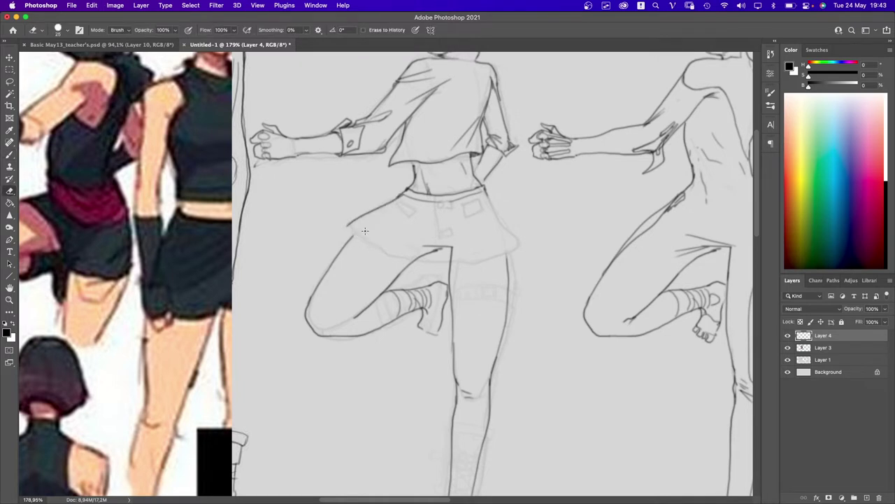
pyautogui.press('b')
pyautogui.moveTo(347, 224)
pyautogui.mouseDown()
pyautogui.moveTo(355, 238)
pyautogui.moveTo(401, 207)
pyautogui.mouseUp()
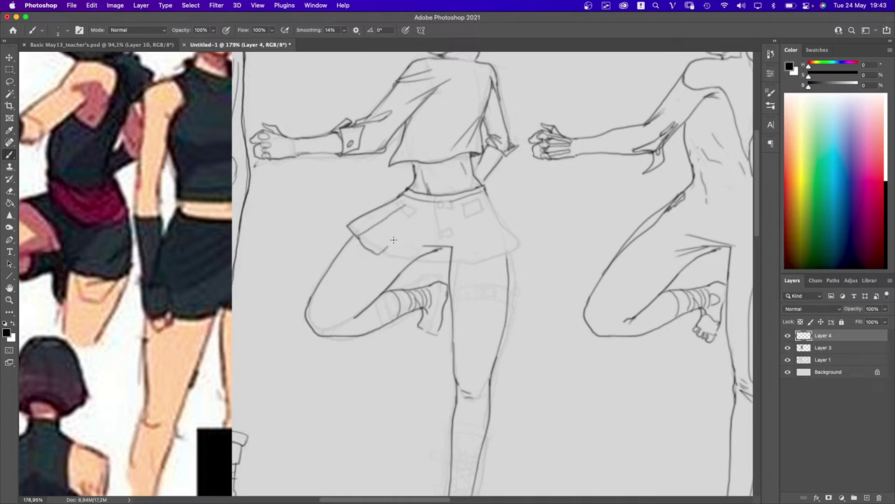
pyautogui.moveTo(381, 252); pyautogui.dragTo(396, 259)
# - Erase the inner-thigh lines under the skirt and draw the wavy hem and pleats across its middle
pyautogui.press('e')
pyautogui.moveTo(448, 246)
pyautogui.mouseDown()
pyautogui.moveTo(416, 240)
pyautogui.moveTo(462, 245)
pyautogui.moveTo(458, 252)
pyautogui.mouseUp()
pyautogui.press('b')
pyautogui.moveTo(400, 258)
pyautogui.mouseDown()
pyautogui.moveTo(429, 261)
pyautogui.moveTo(442, 212)
pyautogui.mouseUp()
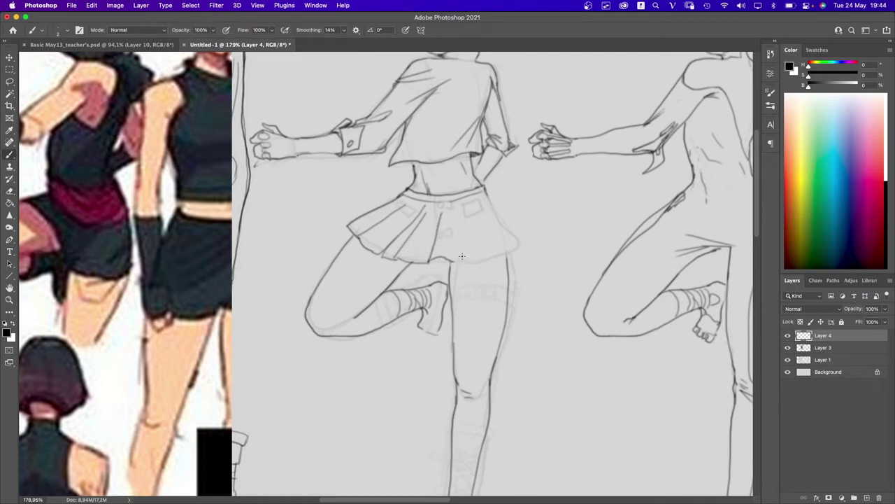
pyautogui.press('e')
pyautogui.moveTo(382, 253)
pyautogui.mouseDown()
pyautogui.moveTo(398, 272)
pyautogui.moveTo(399, 259)
pyautogui.mouseUp()
pyautogui.press('b')
# - Draw the remaining pleats, wavy hem and flared outer edge of the skirt over the standing leg
pyautogui.moveTo(455, 257); pyautogui.dragTo(456, 205)
pyautogui.press('super+z')
pyautogui.press('super+z')
pyautogui.moveTo(455, 263)
pyautogui.mouseDown()
pyautogui.moveTo(452, 210)
pyautogui.moveTo(455, 259)
pyautogui.moveTo(467, 256)
pyautogui.moveTo(458, 217)
pyautogui.moveTo(471, 261)
pyautogui.moveTo(457, 261)
pyautogui.moveTo(454, 213)
pyautogui.mouseUp()
pyautogui.moveTo(462, 262); pyautogui.dragTo(481, 261)
pyautogui.moveTo(464, 252); pyautogui.dragTo(458, 210)
pyautogui.press('super+z')
pyautogui.moveTo(465, 262); pyautogui.dragTo(494, 254)
pyautogui.moveTo(473, 215); pyautogui.dragTo(500, 253)
pyautogui.moveTo(479, 215)
pyautogui.mouseDown()
pyautogui.moveTo(511, 250)
pyautogui.moveTo(524, 242)
pyautogui.moveTo(508, 253)
pyautogui.moveTo(522, 243)
pyautogui.moveTo(500, 207)
pyautogui.moveTo(484, 202)
pyautogui.moveTo(528, 242)
pyautogui.mouseUp()
pyautogui.moveTo(490, 200); pyautogui.dragTo(522, 229)
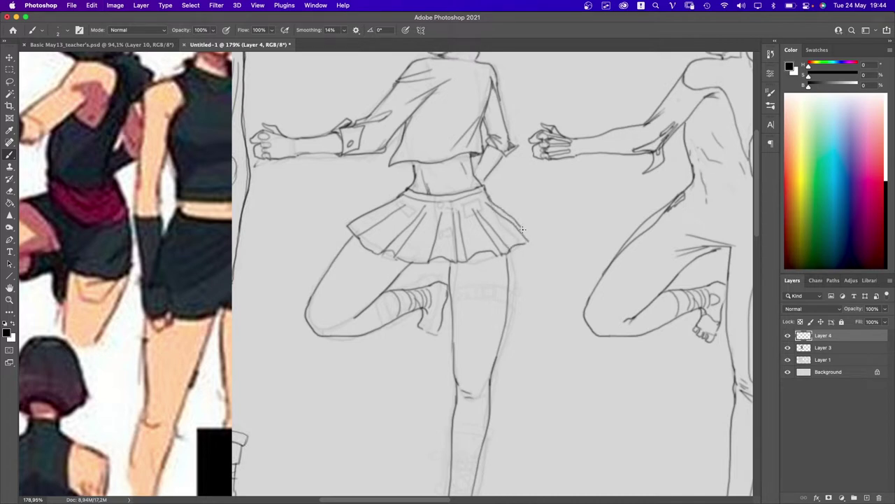
# - Draw a buckled strap with shading marks around the standing leg's thigh below the skirt
pyautogui.moveTo(451, 238); pyautogui.dragTo(407, 261)
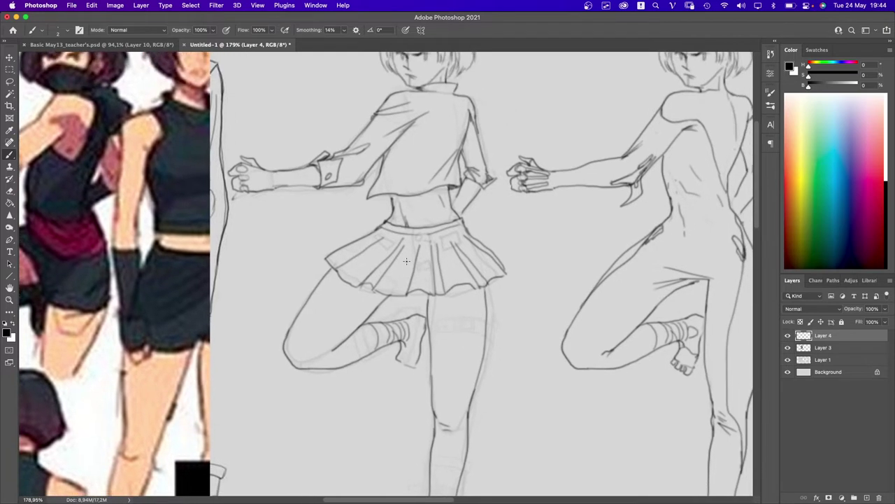
pyautogui.scroll(-3, 392, 265)
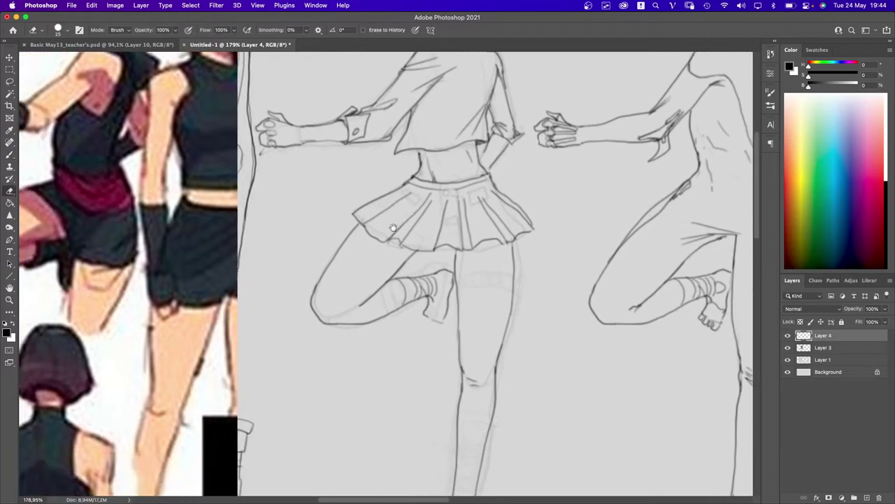
pyautogui.scroll(-3, 401, 288)
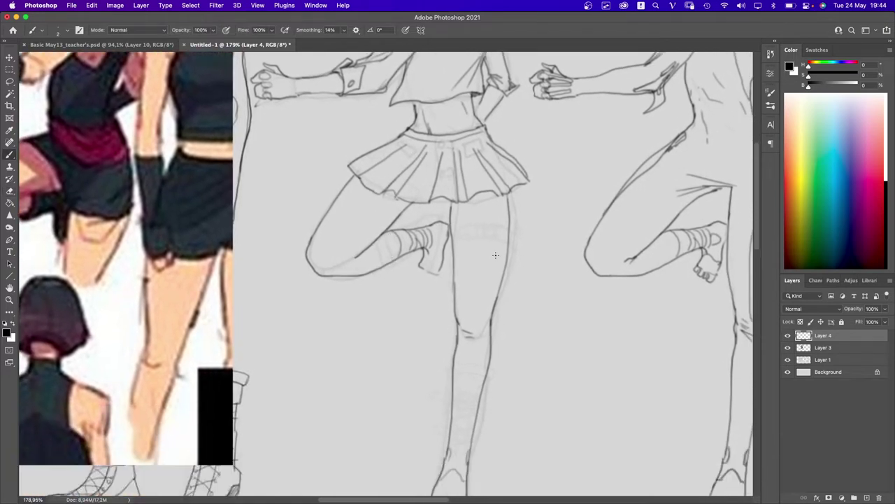
pyautogui.scroll(5, 490, 238)
pyautogui.moveTo(440, 223); pyautogui.dragTo(528, 221)
pyautogui.hotkey('ctrl', 'z')
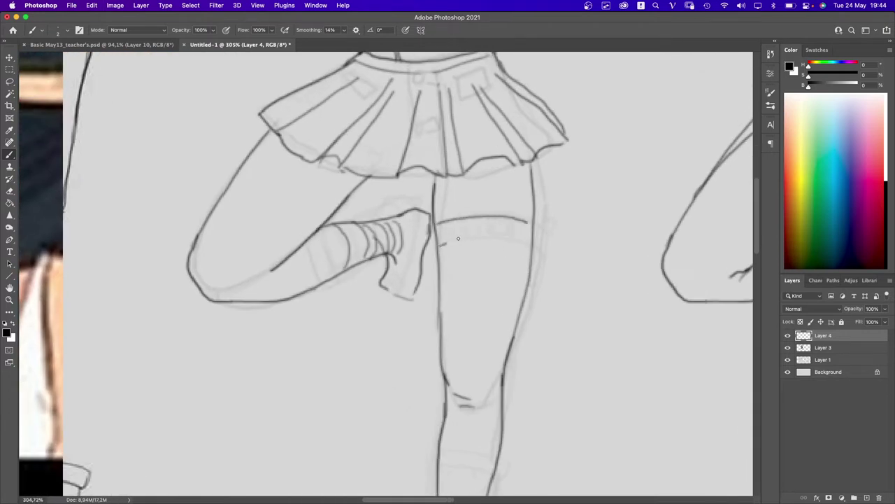
pyautogui.moveTo(458, 238)
pyautogui.mouseDown()
pyautogui.moveTo(533, 242)
pyautogui.moveTo(485, 218)
pyautogui.moveTo(486, 240)
pyautogui.moveTo(515, 240)
pyautogui.mouseUp()
pyautogui.moveTo(515, 241)
pyautogui.mouseDown()
pyautogui.moveTo(517, 214)
pyautogui.moveTo(530, 232)
pyautogui.mouseUp()
pyautogui.moveTo(435, 222)
pyautogui.mouseDown()
pyautogui.moveTo(461, 220)
pyautogui.moveTo(481, 238)
pyautogui.mouseUp()
pyautogui.scroll(-5, 481, 237)
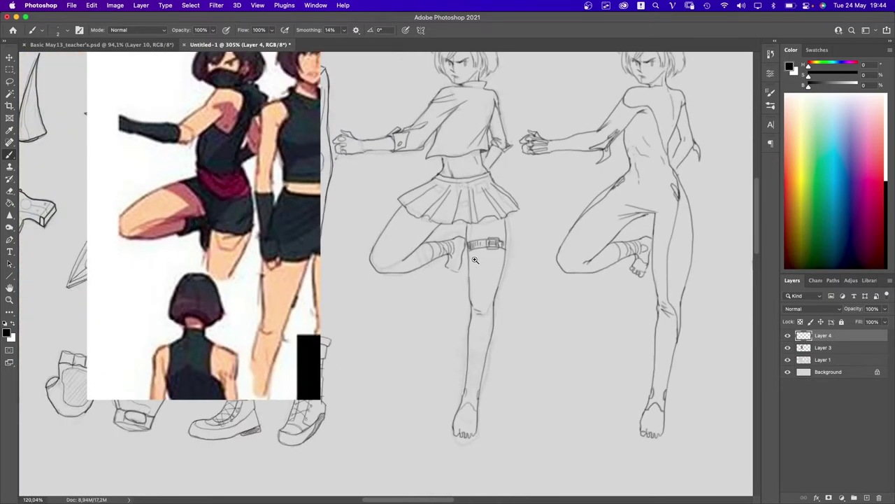
pyautogui.scroll(4, 449, 241)
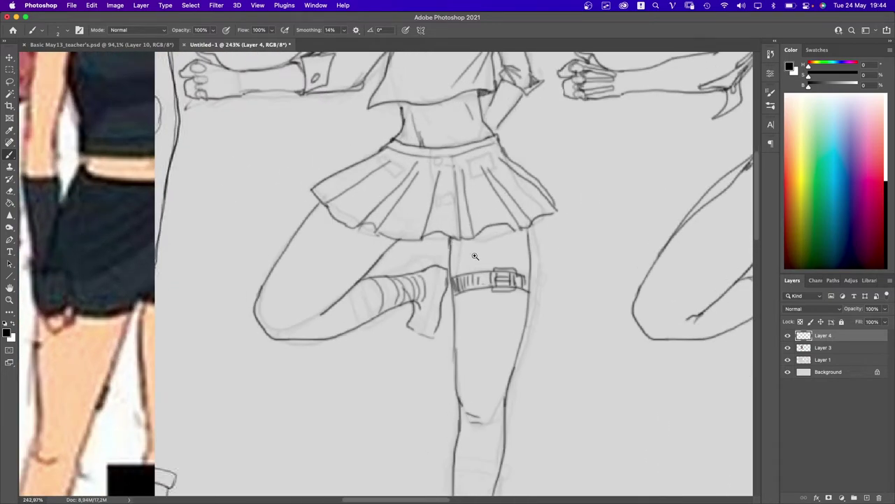
# - Review the finished outfit on the clothed figure beside the colour reference and the body-pose figure
pyautogui.scroll(-5, 476, 256)
pyautogui.moveTo(472, 324); pyautogui.dragTo(454, 294)
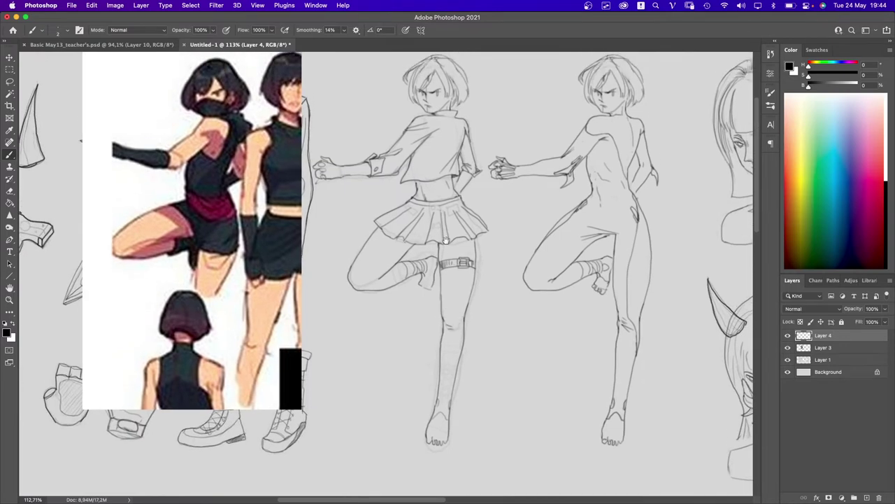
pyautogui.scroll(5, 433, 120)
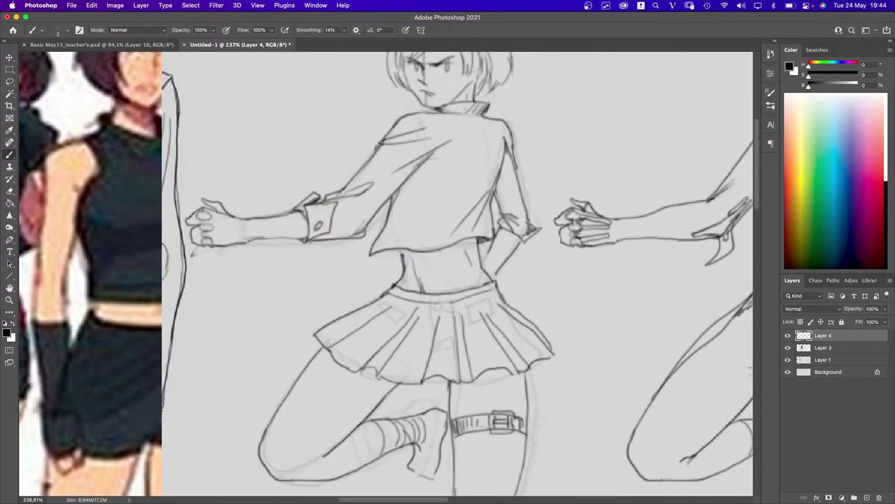
pyautogui.scroll(3, 484, 112)
pyautogui.scroll(-5, 490, 155)
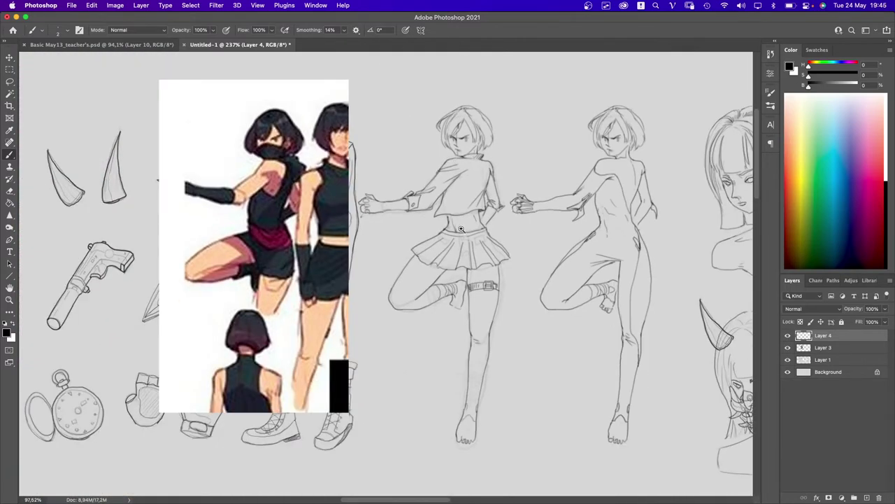
pyautogui.hscroll(2, 458, 231)
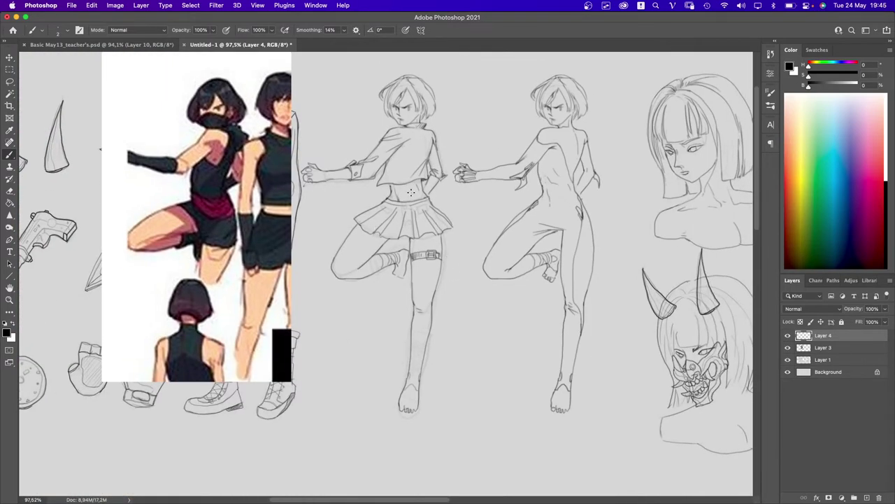
pyautogui.hscroll(2, 411, 192)
pyautogui.scroll(2, 576, 238)
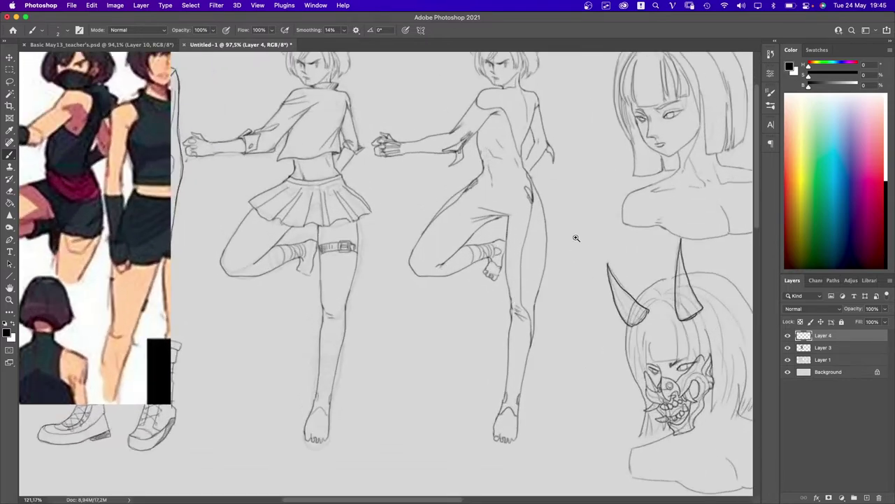
# - Refine the eyes on the body-pose figure's face with a smaller eraser and fine brush strokes
pyautogui.hscroll(2, 575, 238)
pyautogui.scroll(1, 534, 176)
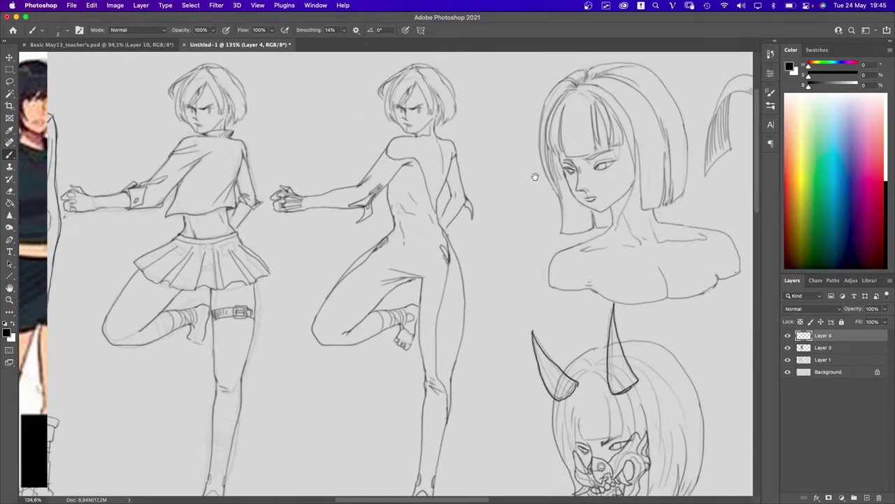
pyautogui.scroll(3, 424, 114)
pyautogui.hscroll(2, 426, 122)
pyautogui.press('e')
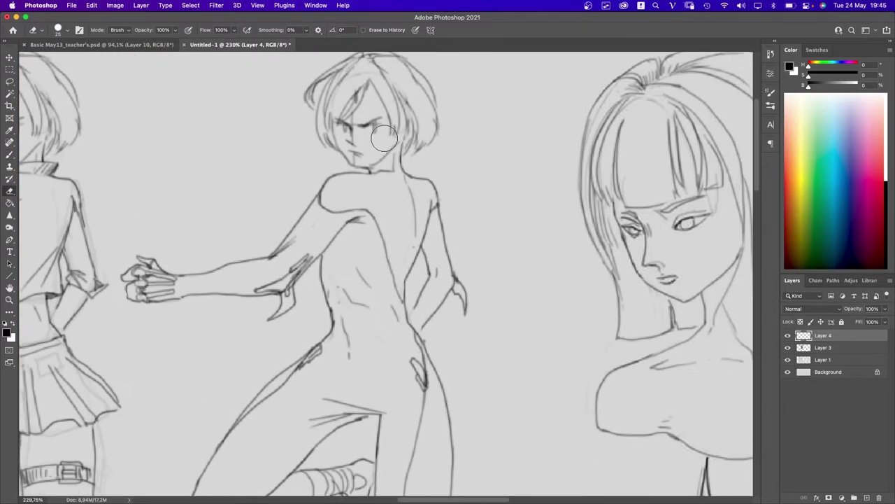
pyautogui.press('[')
pyautogui.press('[')
pyautogui.press('[')
pyautogui.press('b')
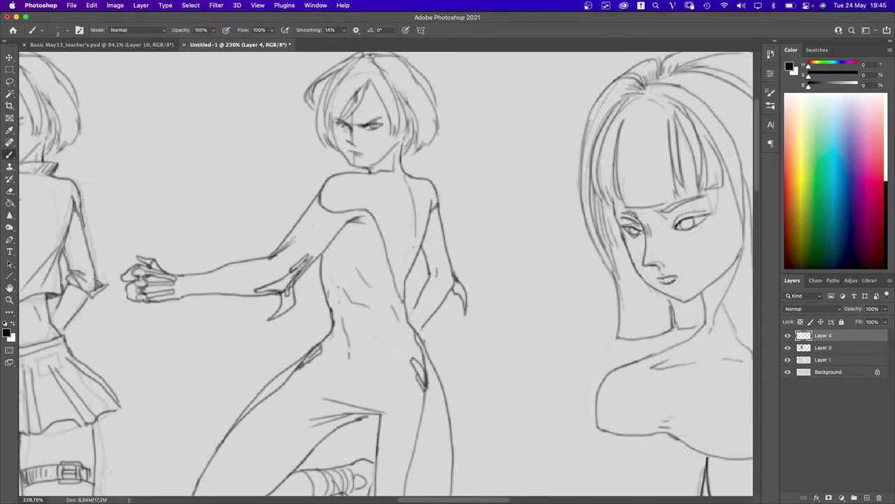
# - Clean up and redraw the clothed figure's eyes with the same detail as the body-pose figure's
pyautogui.hscroll(-10, 286, 168)
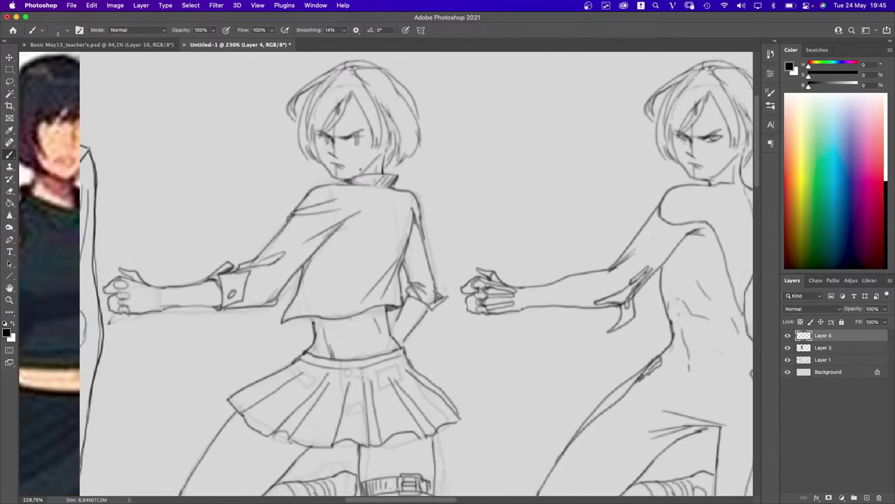
pyautogui.press('e')
pyautogui.press('b')
# - Hide the colour reference layer, Layer 3, and check the whole sheet of sketches
pyautogui.scroll(-5, 435, 208)
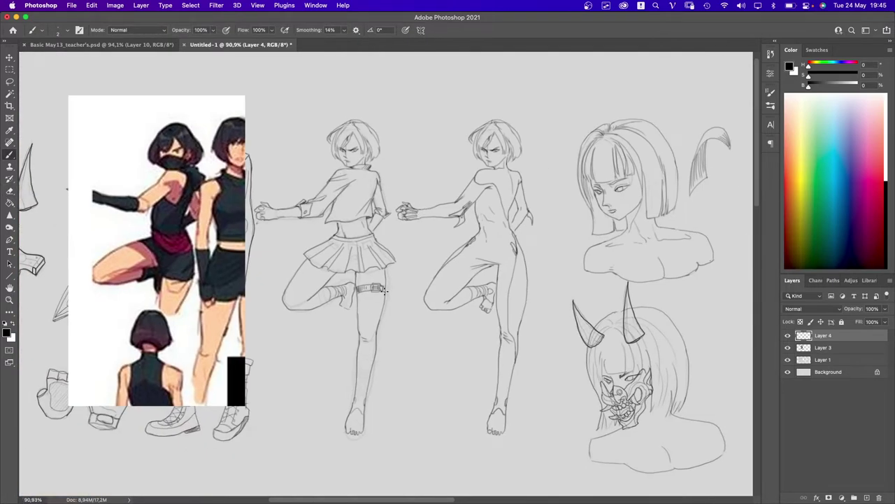
pyautogui.hscroll(-5, 393, 268)
pyautogui.scroll(-3, 394, 268)
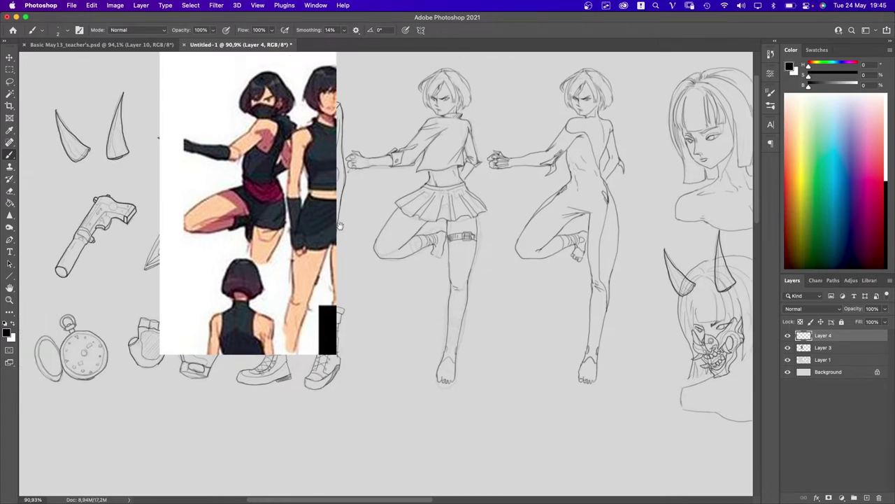
pyautogui.click(787, 347)
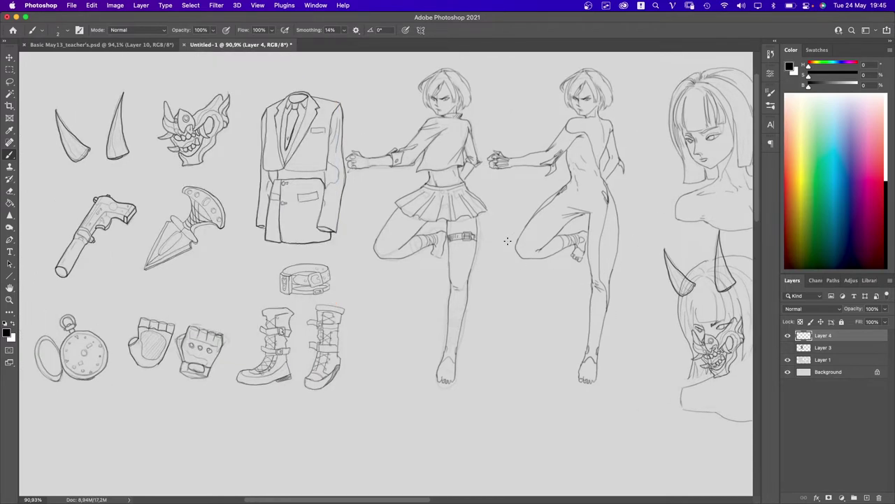
pyautogui.scroll(-1, 489, 273)
pyautogui.scroll(-2, 489, 274)
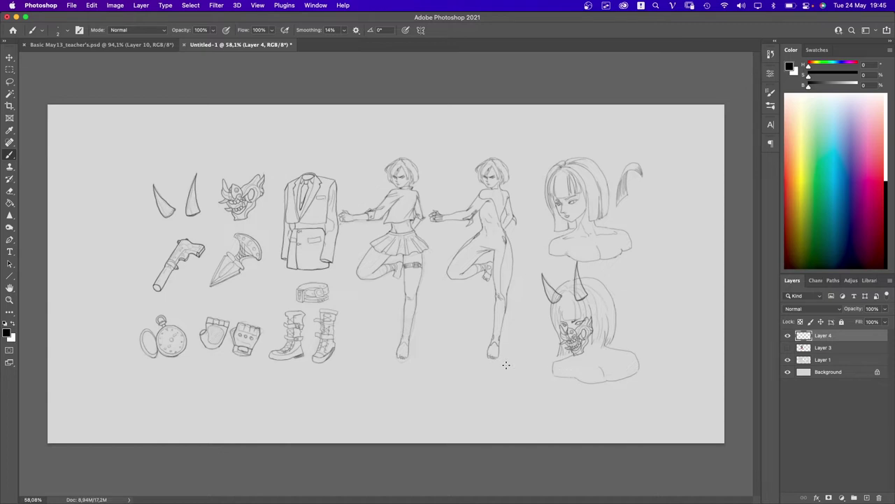
pyautogui.scroll(3, 298, 264)
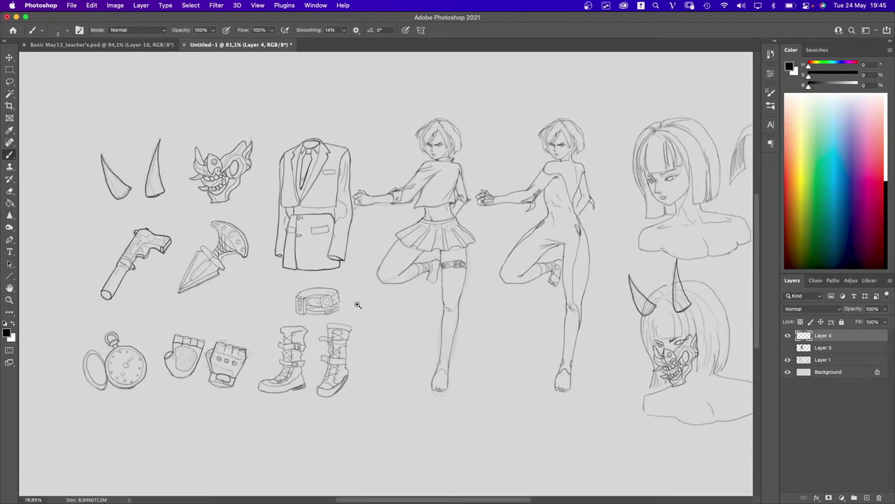
pyautogui.scroll(-4, 356, 303)
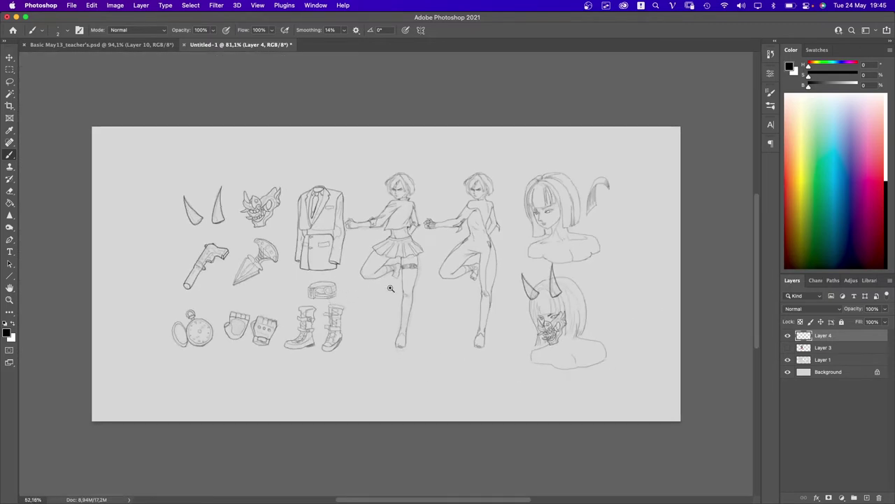
# - Merge Layer 4, Layer 3 and Layer 1 into one layer while keeping the reference image hidden
pyautogui.keyDown('shift'); pyautogui.click(814, 360); pyautogui.keyUp('shift')
pyautogui.click(788, 348)
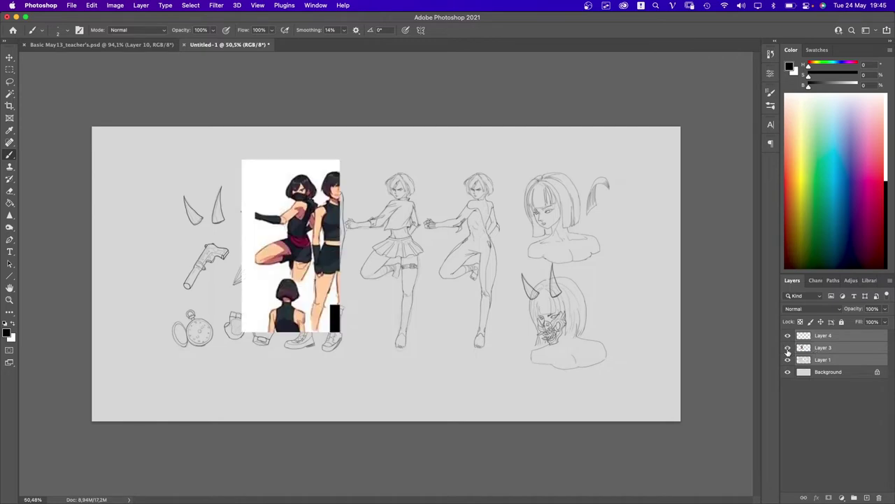
pyautogui.click(788, 348)
pyautogui.press('super+e')
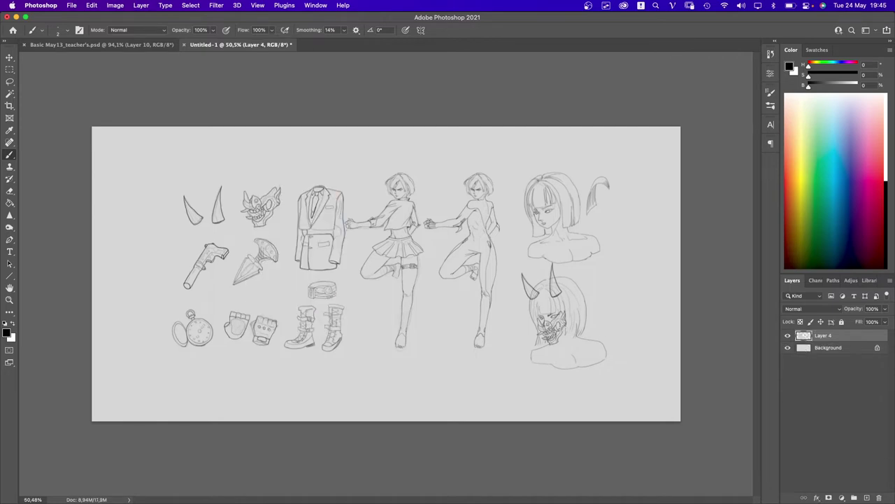
# - Scale the merged sketches to about 119% and reposition them so they all fit within the canvas
pyautogui.press('super+t')
pyautogui.moveTo(626, 403); pyautogui.dragTo(720, 450)
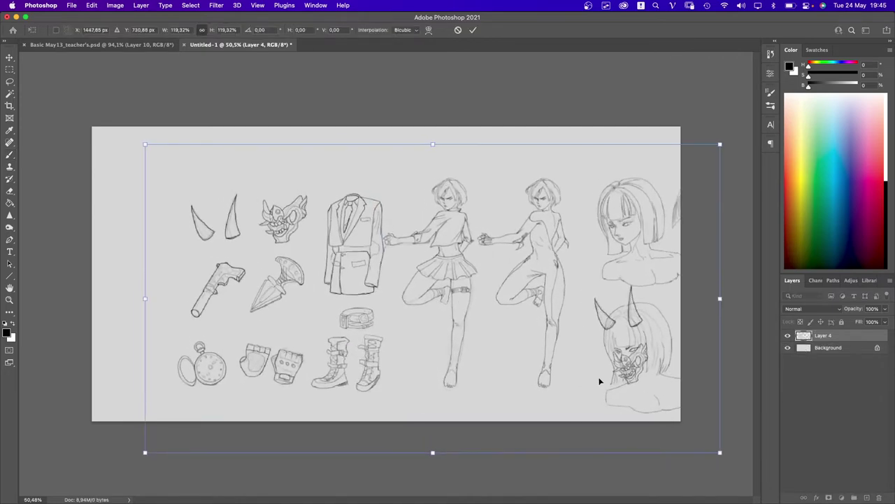
pyautogui.moveTo(599, 380); pyautogui.dragTo(535, 367)
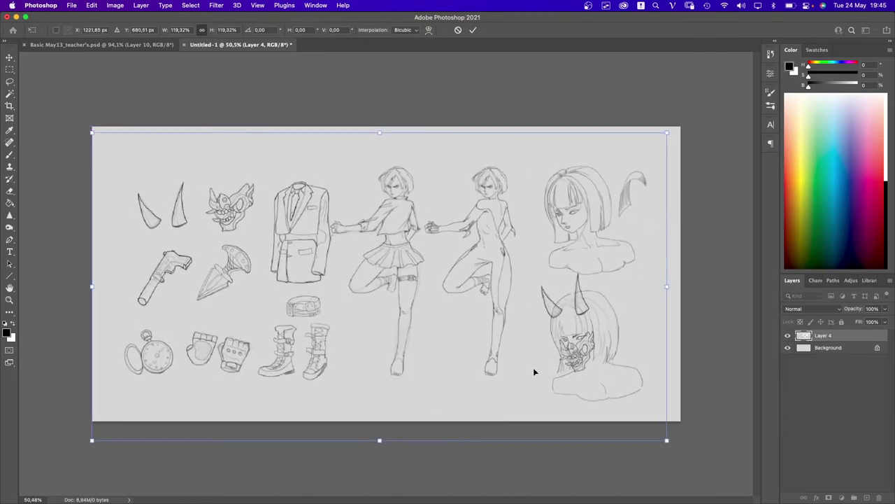
pyautogui.press('Return')
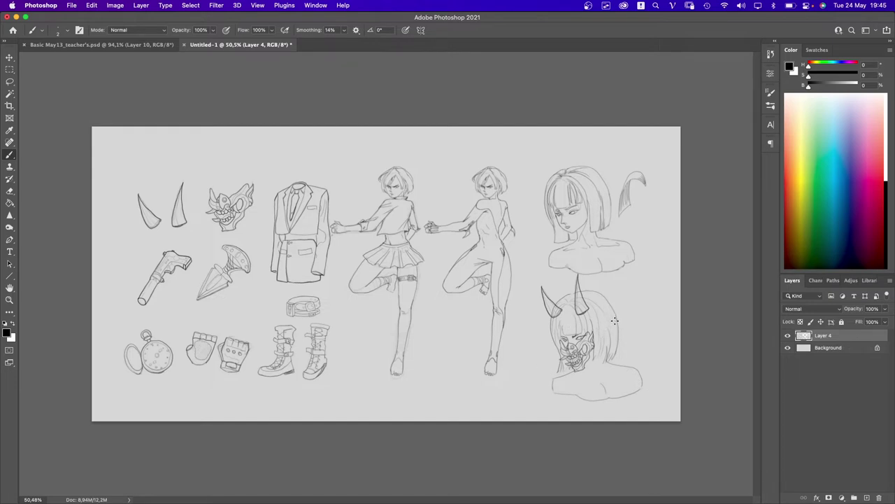
# - Circle both portrait heads and the demon mask in red with a 20 px brush, adding arrows and marks around the horns
pyautogui.click(788, 193)
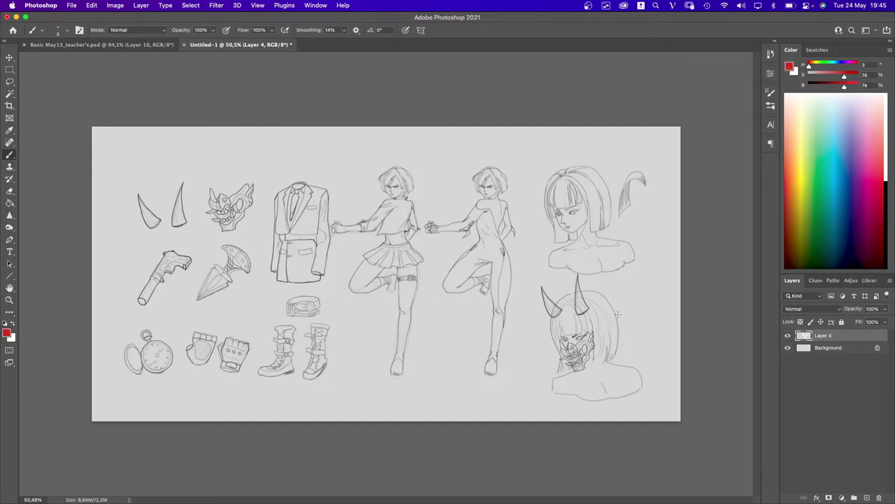
pyautogui.click(540, 319)
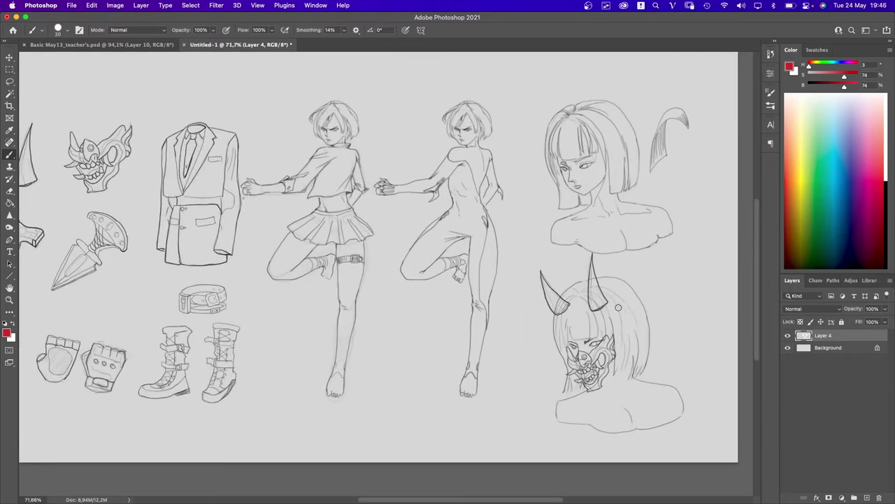
pyautogui.moveTo(621, 293)
pyautogui.mouseDown()
pyautogui.moveTo(557, 373)
pyautogui.moveTo(663, 341)
pyautogui.moveTo(617, 293)
pyautogui.mouseUp()
pyautogui.moveTo(598, 116)
pyautogui.mouseDown()
pyautogui.moveTo(554, 126)
pyautogui.moveTo(620, 190)
pyautogui.moveTo(685, 301)
pyautogui.moveTo(705, 298)
pyautogui.mouseUp()
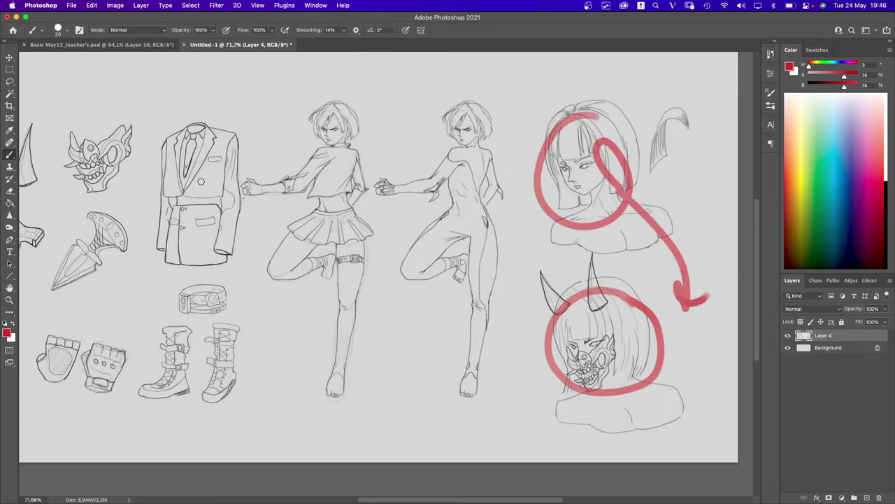
pyautogui.moveTo(124, 133)
pyautogui.mouseDown()
pyautogui.moveTo(143, 195)
pyautogui.moveTo(511, 345)
pyautogui.moveTo(537, 343)
pyautogui.moveTo(526, 365)
pyautogui.mouseUp()
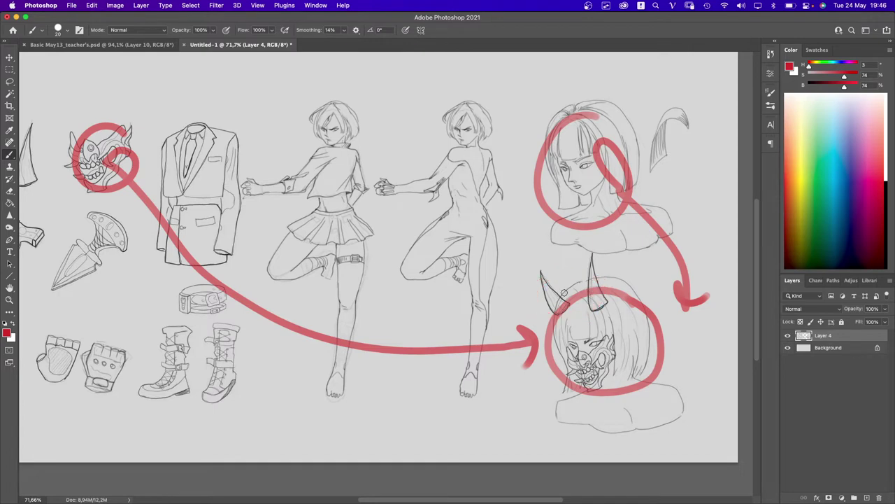
pyautogui.moveTo(542, 306); pyautogui.dragTo(608, 299)
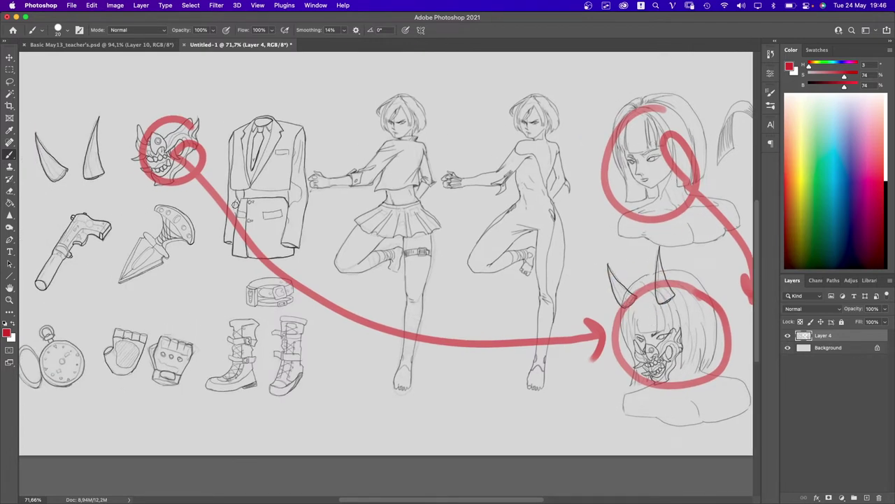
# - Undo all the red annotation strokes
pyautogui.press('super+z')
pyautogui.press('super+z')
pyautogui.press('super+z')
pyautogui.press('super+z')
pyautogui.press('super+z')
# - Erase the horned and masked portrait bust below the plain one, using an eraser enlarged to 200 px
pyautogui.hscroll(5, 549, 247)
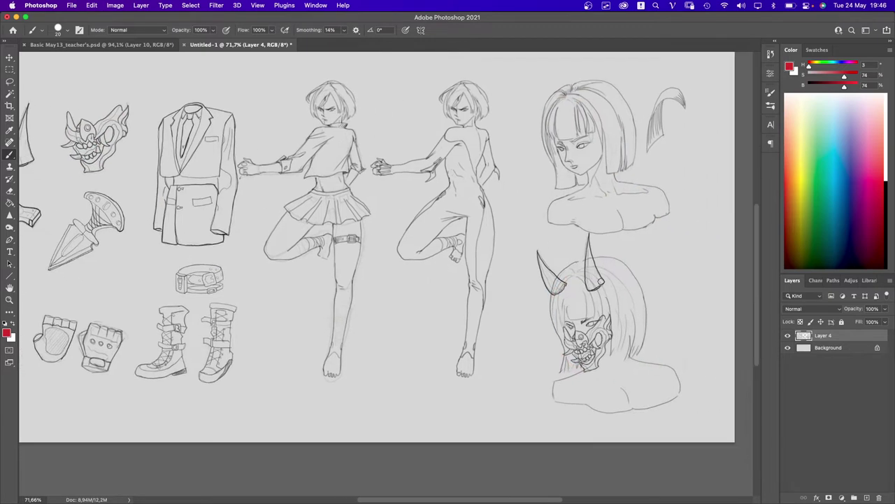
pyautogui.press('e')
pyautogui.press(']')
pyautogui.press(']')
pyautogui.press(']')
pyautogui.press(']')
pyautogui.press(']')
pyautogui.press(']')
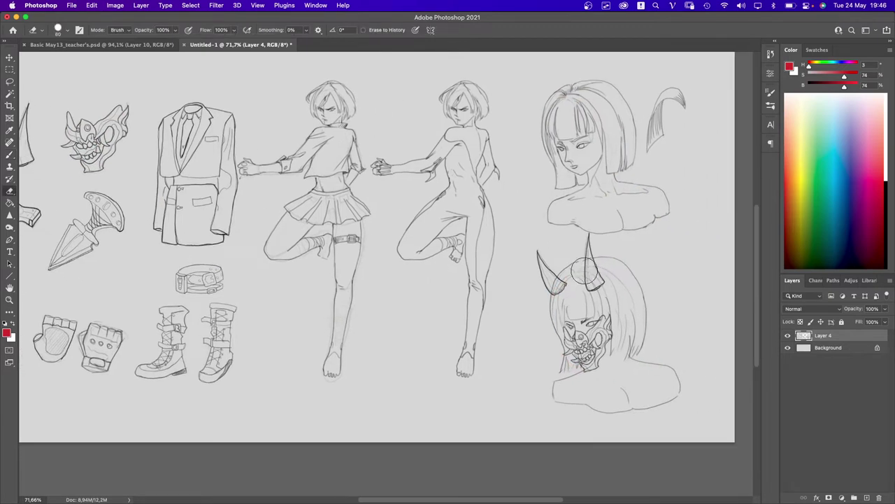
pyautogui.press(']')
pyautogui.press(']')
pyautogui.press(']')
pyautogui.press(']')
pyautogui.press(']')
pyautogui.moveTo(610, 308); pyautogui.dragTo(625, 385)
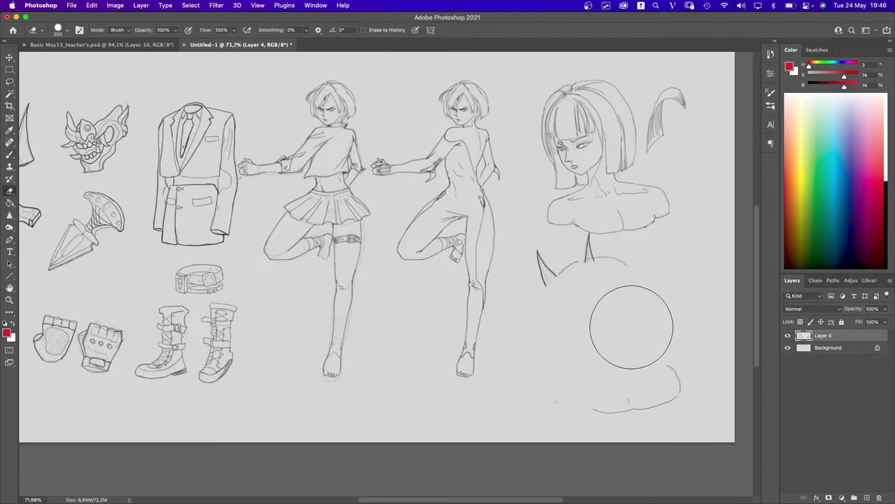
pyautogui.press('super+z')
pyautogui.moveTo(607, 293)
pyautogui.mouseDown()
pyautogui.moveTo(580, 292)
pyautogui.moveTo(577, 271)
pyautogui.moveTo(560, 279)
pyautogui.moveTo(593, 329)
pyautogui.moveTo(622, 322)
pyautogui.moveTo(641, 374)
pyautogui.moveTo(574, 380)
pyautogui.moveTo(633, 339)
pyautogui.mouseUp()
# - Erase the separate pair of horns above the gun with a smaller eraser
pyautogui.press('h')
pyautogui.moveTo(480, 278); pyautogui.dragTo(443, 305)
pyautogui.press('[')
pyautogui.press('[')
pyautogui.press('[')
pyautogui.press('[')
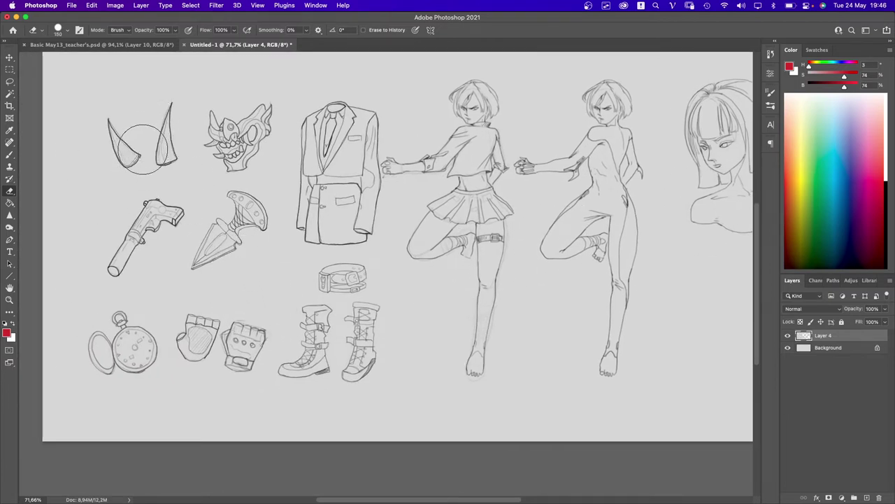
pyautogui.moveTo(142, 137)
pyautogui.mouseDown()
pyautogui.moveTo(124, 152)
pyautogui.moveTo(154, 135)
pyautogui.moveTo(170, 162)
pyautogui.mouseUp()
pyautogui.scroll(2, 170, 162)
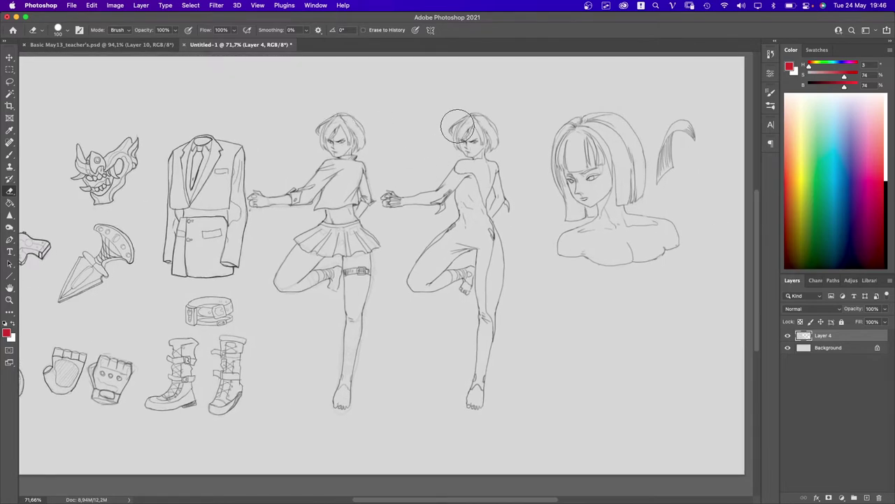
# - Draw a curved, pointed horn rising from the hair of the body-pose figure with a 3 px black brush
pyautogui.moveTo(462, 129)
pyautogui.mouseDown()
pyautogui.moveTo(521, 152)
pyautogui.moveTo(501, 176)
pyautogui.mouseUp()
pyautogui.press('b')
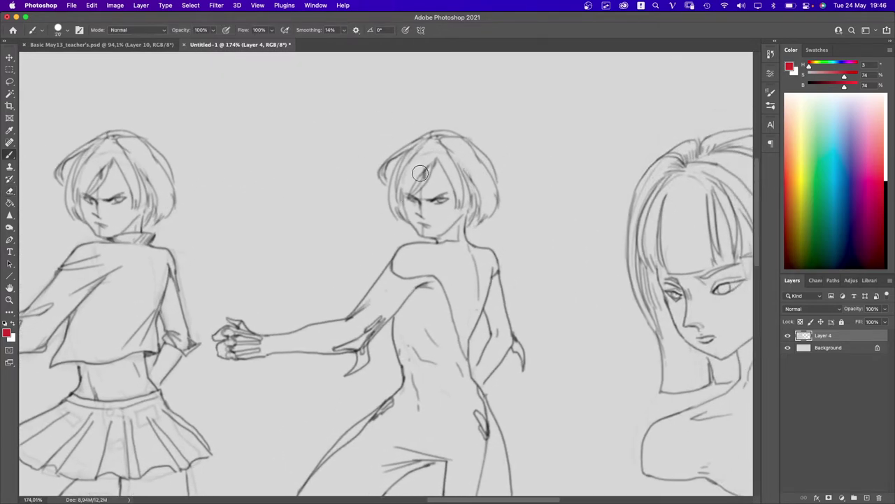
pyautogui.press('[')
pyautogui.press('[')
pyautogui.click(808, 86)
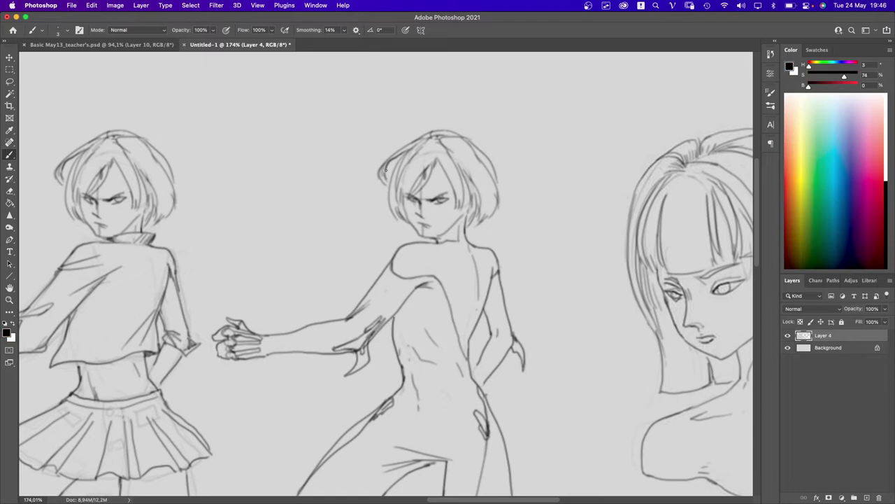
pyautogui.hotkey('ctrl', '0')
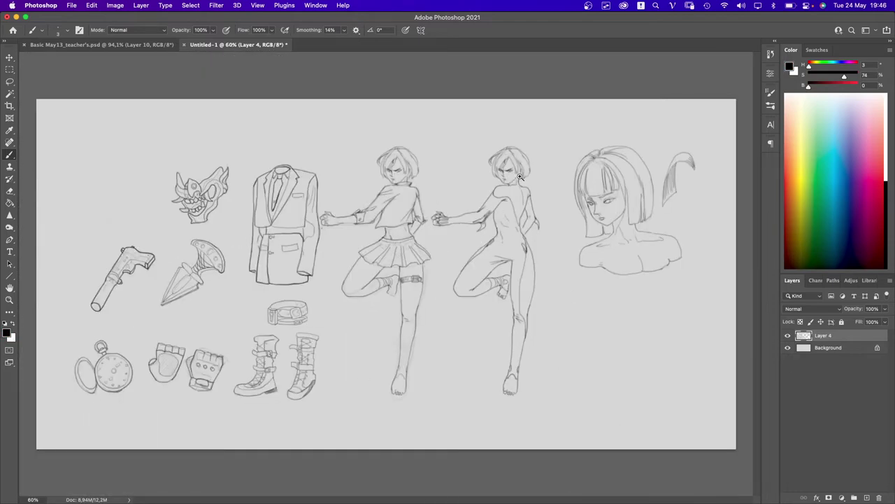
pyautogui.scroll(6, 528, 181)
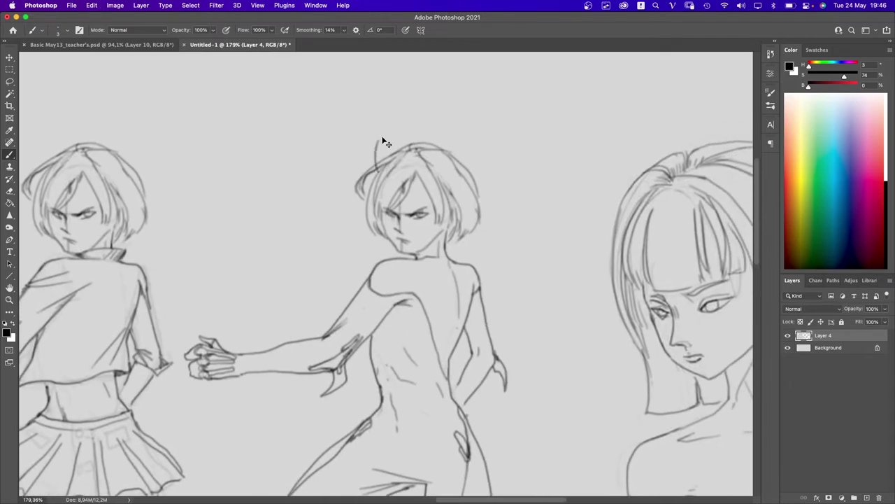
pyautogui.moveTo(378, 168); pyautogui.dragTo(381, 120)
pyautogui.press('super+z')
pyautogui.moveTo(378, 170); pyautogui.dragTo(375, 131)
pyautogui.press('super+z')
pyautogui.press('super+z')
pyautogui.press('e')
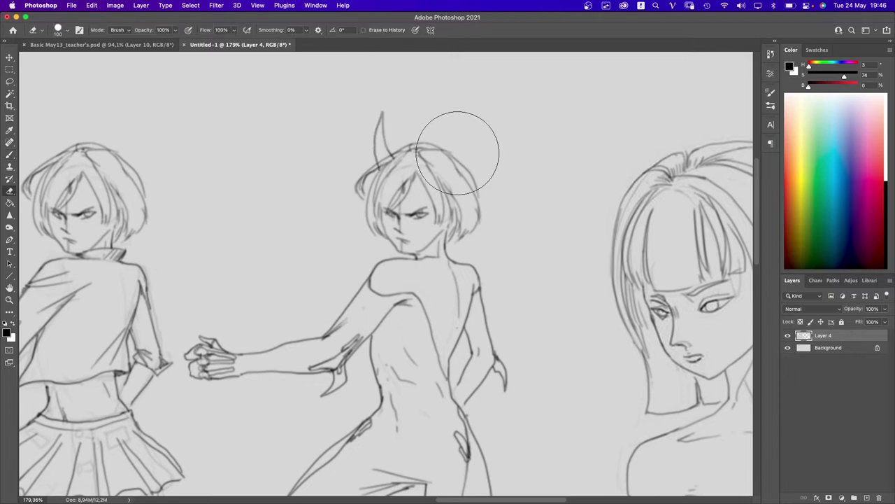
# - Erase part of the hair outline with a 15 px eraser and draw a matching second horn on the body-pose figure with the 3 px brush
pyautogui.press('[')
pyautogui.press('[')
pyautogui.press('[')
pyautogui.press('[')
pyautogui.press('[')
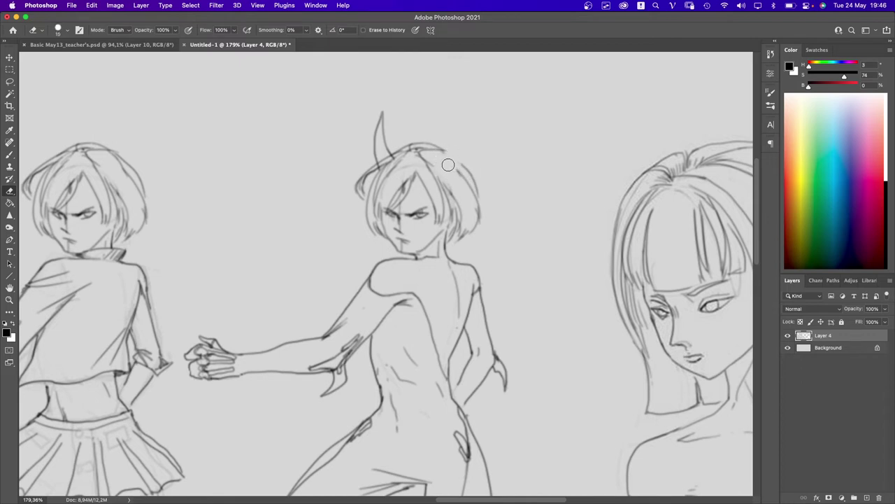
pyautogui.press('b')
pyautogui.press('super+z')
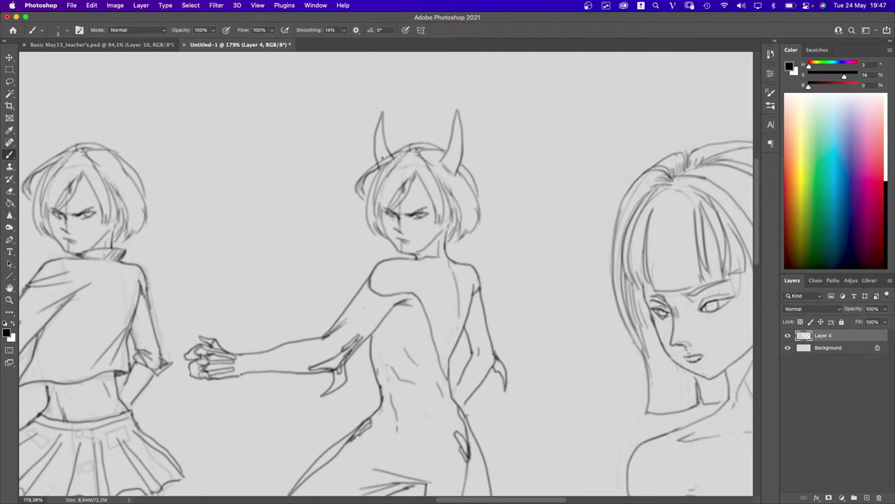
# - Erase the hair line crossing the base of the first horn and shade both horns with fine 3 px brush strokes
pyautogui.press('e')
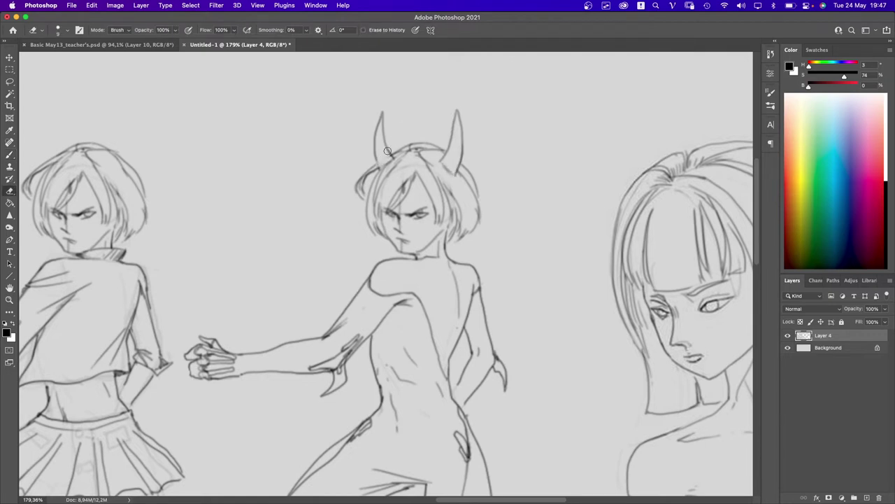
pyautogui.press('b')
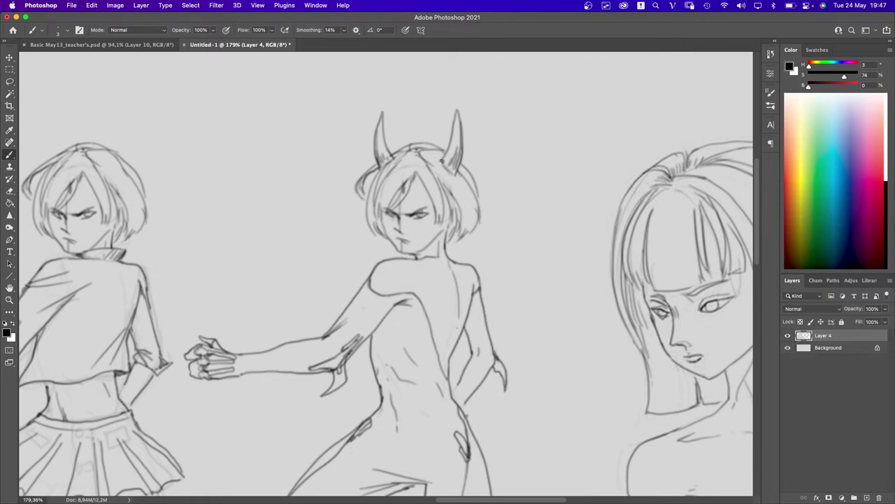
# - Examine the overall layout of the character sheet, comparing the item sketches with the figures and the portrait
pyautogui.scroll(-10, 461, 190)
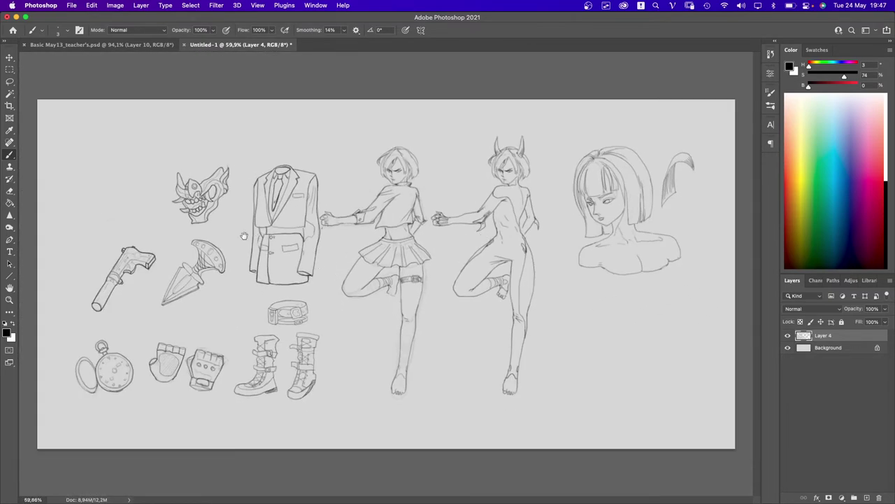
pyautogui.scroll(-10, 172, 281)
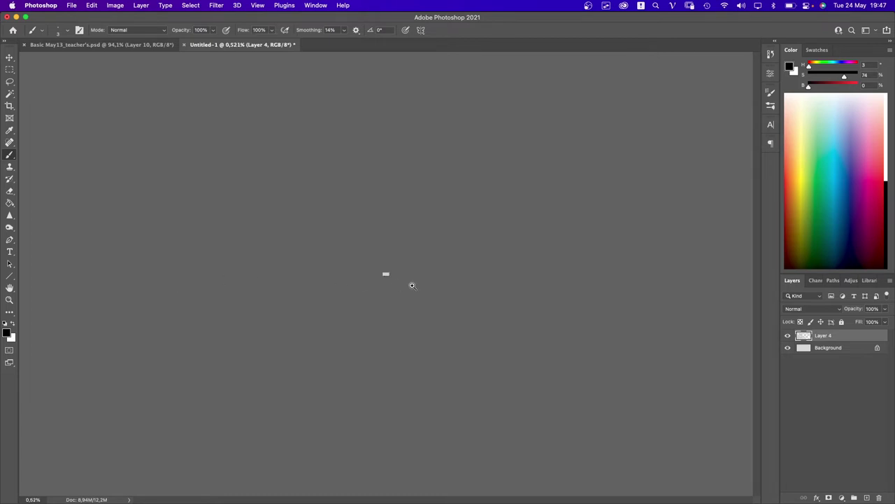
pyautogui.scroll(12, 412, 286)
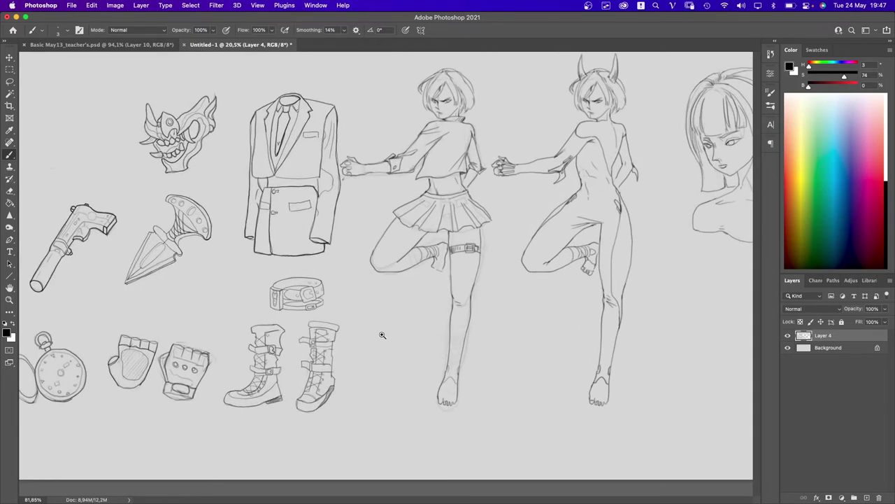
pyautogui.moveTo(297, 297); pyautogui.dragTo(363, 282)
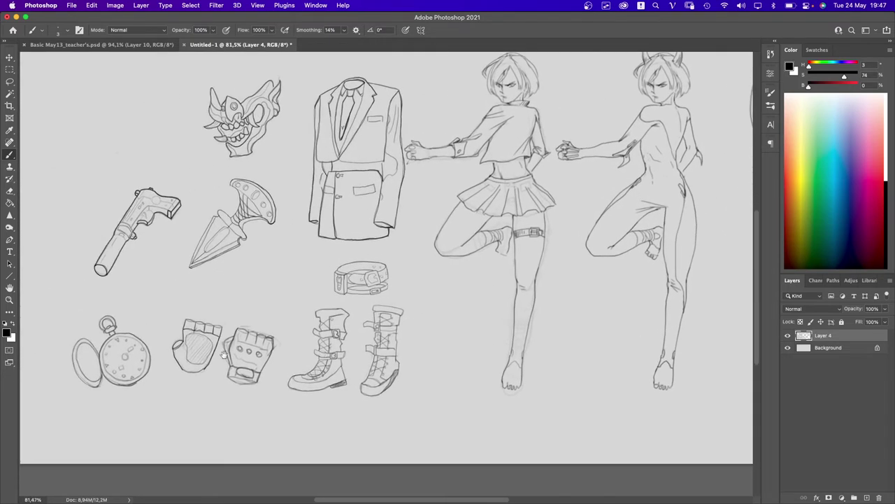
pyautogui.scroll(-2, 231, 353)
pyautogui.scroll(1, 321, 293)
pyautogui.moveTo(401, 294); pyautogui.dragTo(368, 263)
pyautogui.scroll(-1, 356, 266)
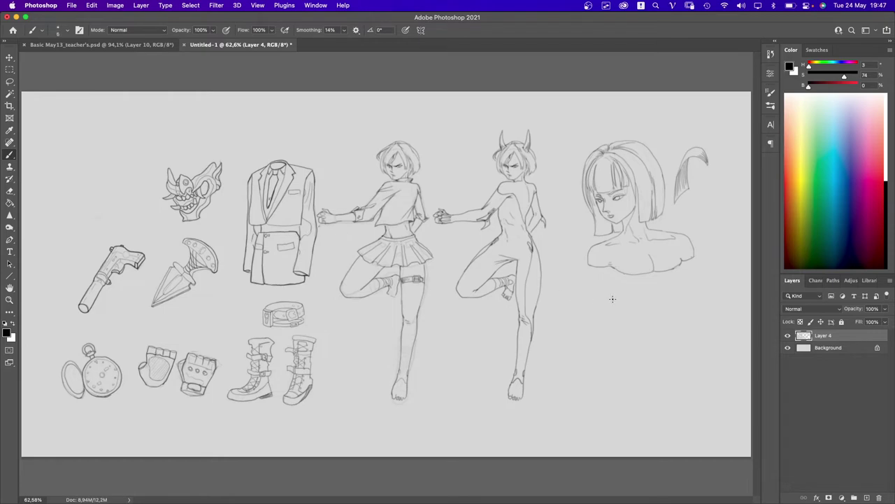
pyautogui.press(']')
pyautogui.press(']')
pyautogui.press(']')
# - Scale all the sketches on Layer 4 to 108.72% and shift them to sit centred on the canvas
pyautogui.scroll(-3, 563, 281)
pyautogui.press('super+t')
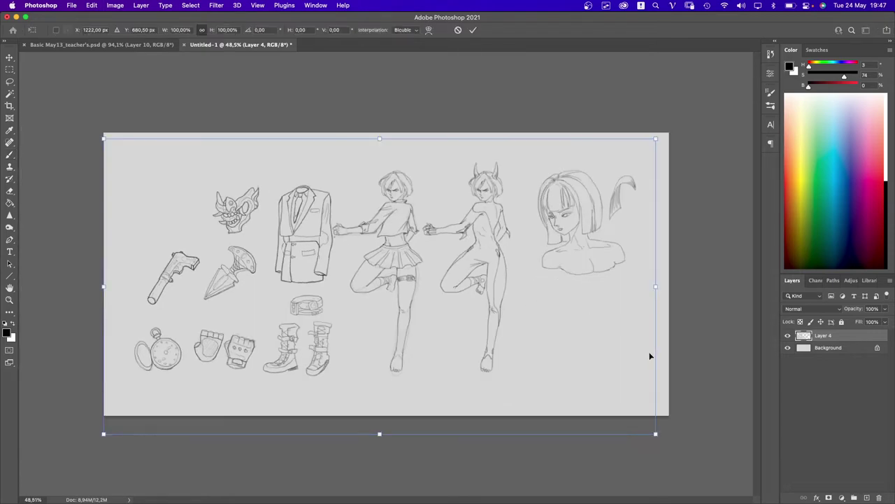
pyautogui.moveTo(655, 433); pyautogui.dragTo(670, 450)
pyautogui.moveTo(598, 368); pyautogui.dragTo(578, 371)
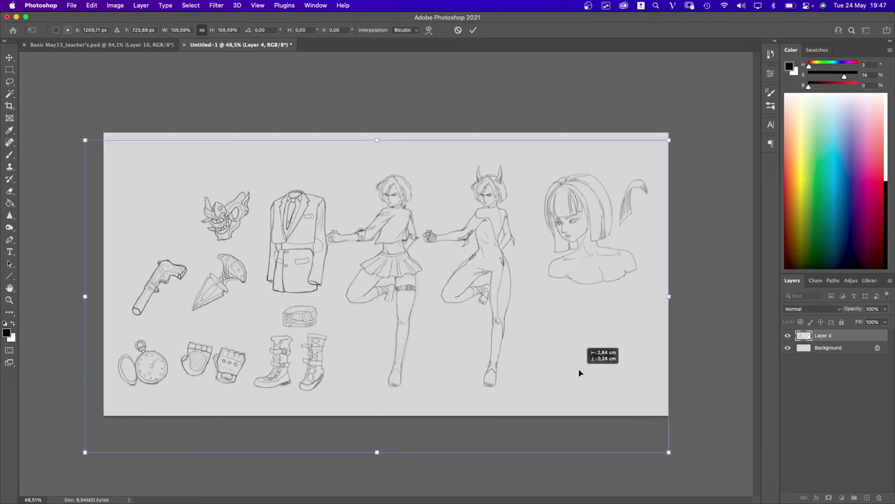
pyautogui.moveTo(669, 450); pyautogui.dragTo(685, 460)
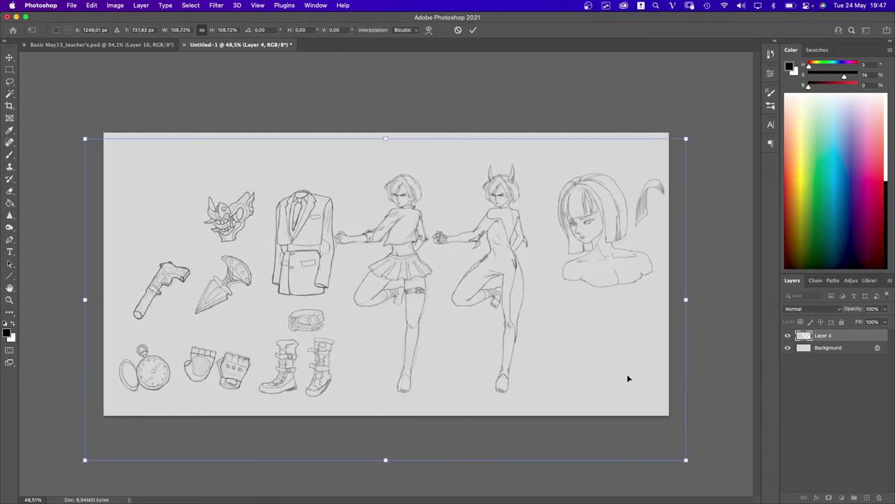
pyautogui.moveTo(628, 375); pyautogui.dragTo(612, 374)
pyautogui.press('Return')
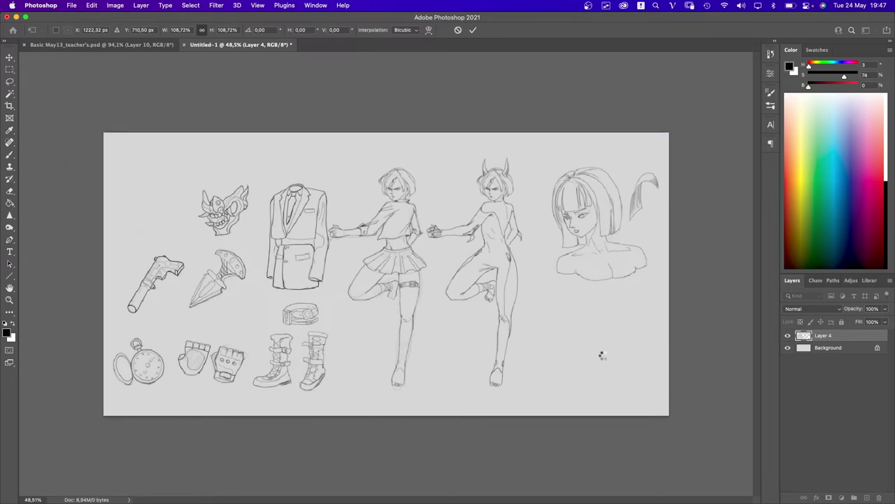
pyautogui.press('b')
pyautogui.scroll(2, 427, 264)
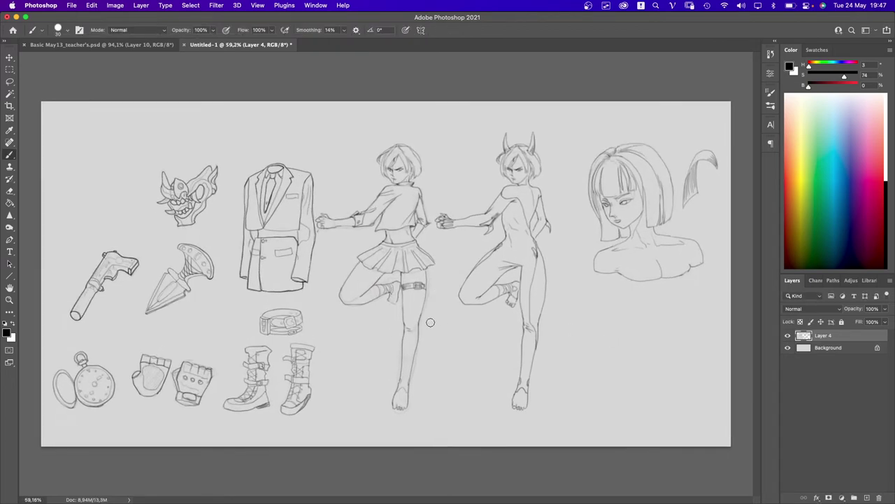
pyautogui.press('c')
pyautogui.press('Escape')
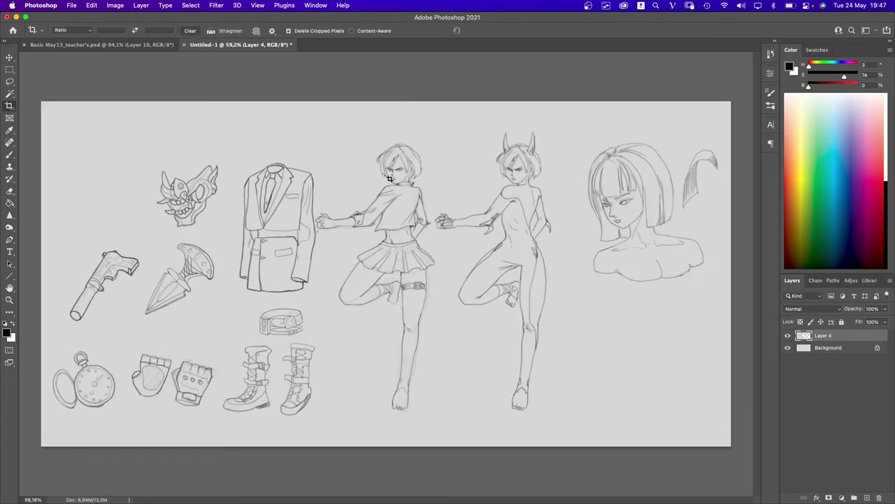
pyautogui.click(385, 112)
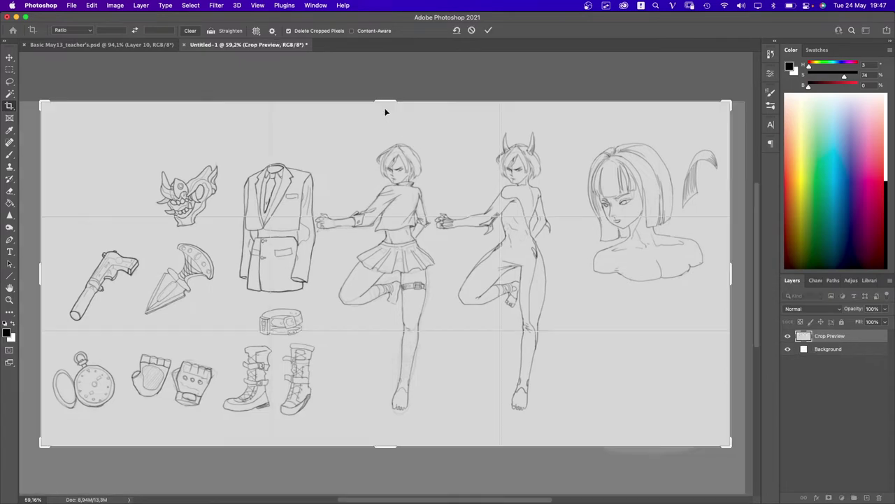
pyautogui.press('Escape')
# - Select the gun sketch with the Lasso, move it closer to the dagger and deselect it
pyautogui.press('l')
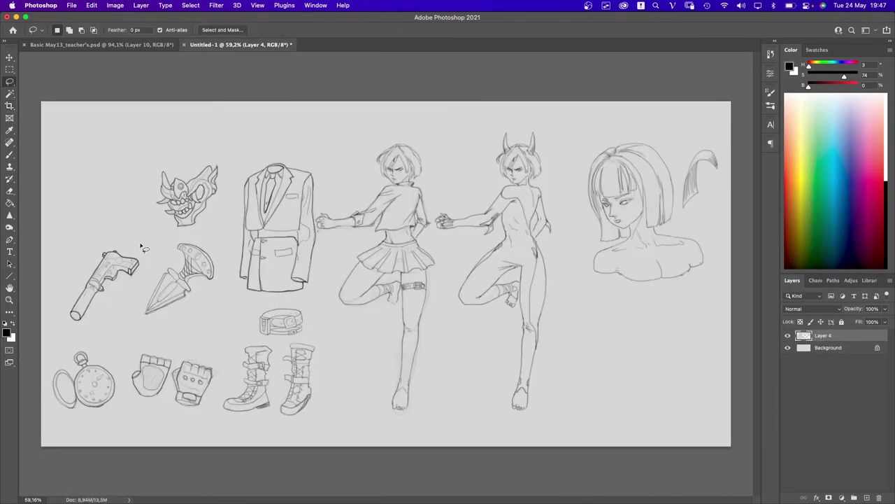
pyautogui.moveTo(143, 268)
pyautogui.mouseDown()
pyautogui.moveTo(89, 324)
pyautogui.moveTo(67, 324)
pyautogui.moveTo(70, 293)
pyautogui.moveTo(104, 246)
pyautogui.moveTo(143, 246)
pyautogui.mouseUp()
pyautogui.press('v')
pyautogui.moveTo(110, 277); pyautogui.dragTo(133, 271)
pyautogui.hotkey('ctrl', 'd')
pyautogui.scroll(5, 151, 307)
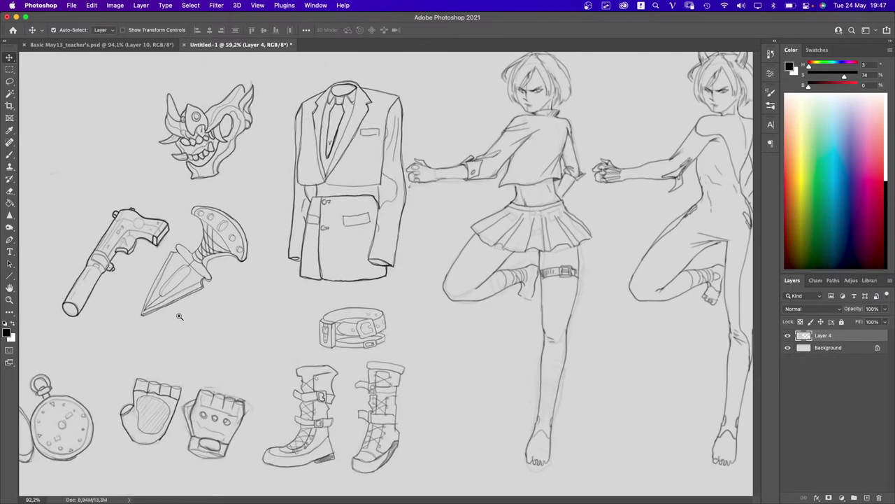
# - Lasso the dagger sketch, shift it slightly towards the gun and clear the selection
pyautogui.press('l')
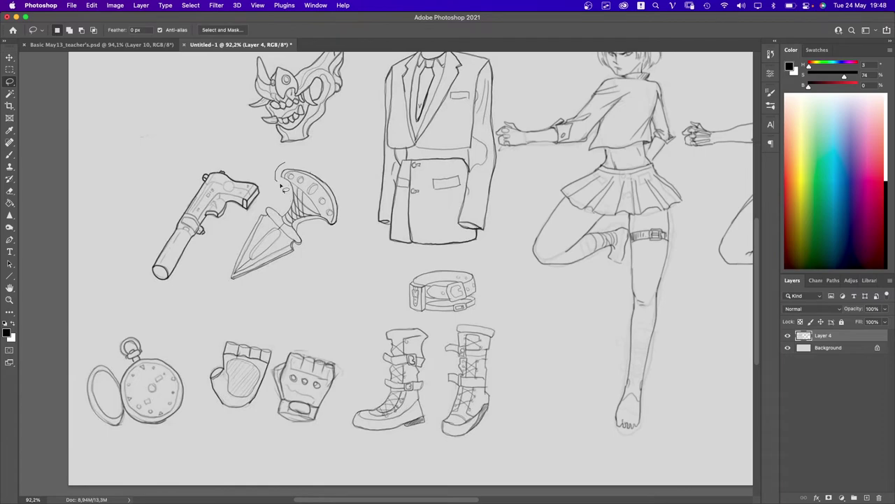
pyautogui.moveTo(270, 205)
pyautogui.mouseDown()
pyautogui.moveTo(239, 235)
pyautogui.moveTo(225, 267)
pyautogui.moveTo(238, 284)
pyautogui.moveTo(306, 249)
pyautogui.moveTo(305, 229)
pyautogui.moveTo(329, 231)
pyautogui.moveTo(348, 195)
pyautogui.moveTo(311, 170)
pyautogui.mouseUp()
pyautogui.press('v')
pyautogui.moveTo(303, 232)
pyautogui.mouseDown()
pyautogui.moveTo(244, 280)
pyautogui.moveTo(292, 234)
pyautogui.mouseUp()
pyautogui.hotkey('ctrl', 'd')
pyautogui.hotkey('ctrl', 'z')
pyautogui.hotkey('ctrl', 'd')
pyautogui.scroll(-3, 283, 272)
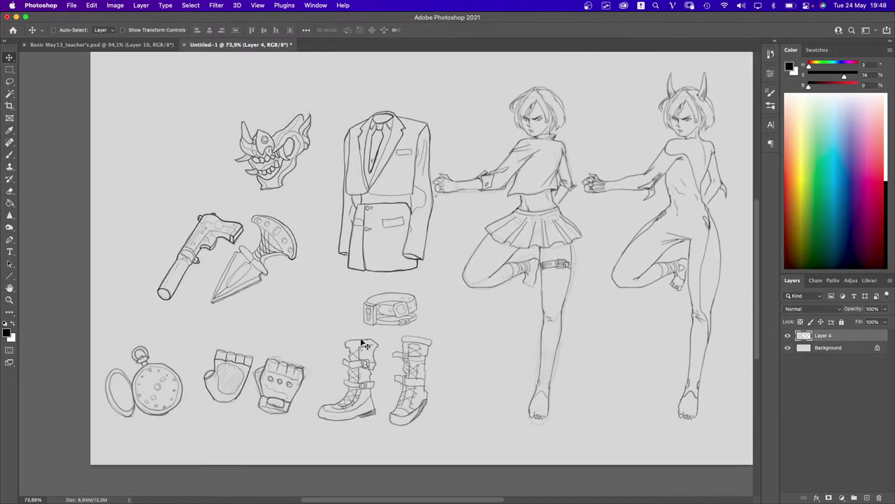
# - Lasso the belt sketch above the boots, move it next to the dagger and deselect it
pyautogui.press('l')
pyautogui.moveTo(268, 305); pyautogui.dragTo(386, 292)
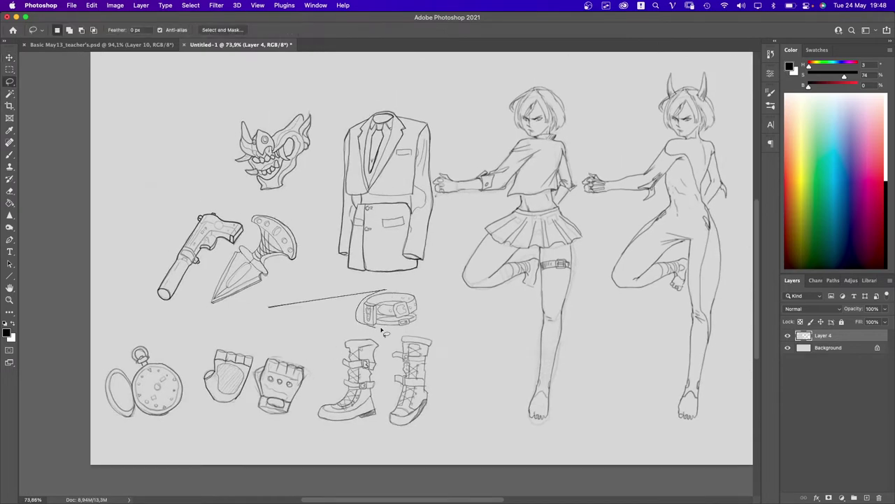
pyautogui.moveTo(384, 333)
pyautogui.mouseDown()
pyautogui.moveTo(428, 308)
pyautogui.moveTo(399, 285)
pyautogui.moveTo(359, 306)
pyautogui.moveTo(358, 327)
pyautogui.moveTo(404, 327)
pyautogui.moveTo(285, 300)
pyautogui.moveTo(306, 292)
pyautogui.mouseUp()
pyautogui.press('v')
pyautogui.hotkey('ctrl', 'd')
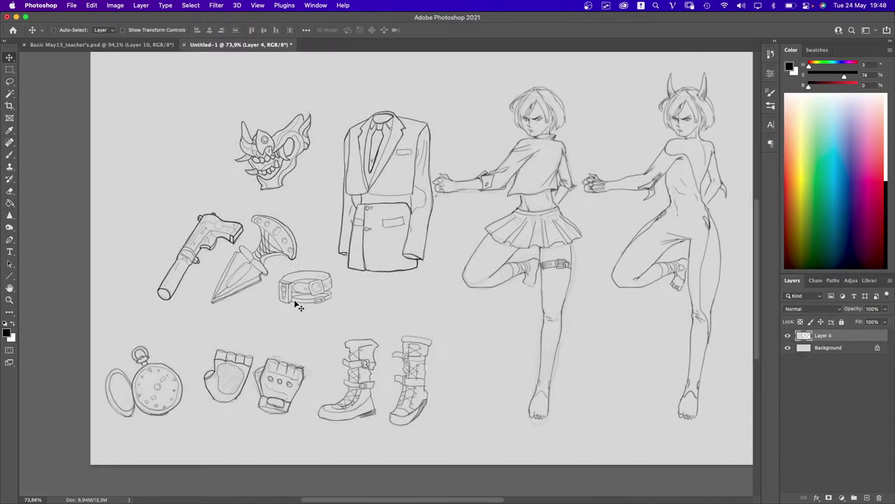
pyautogui.press('l')
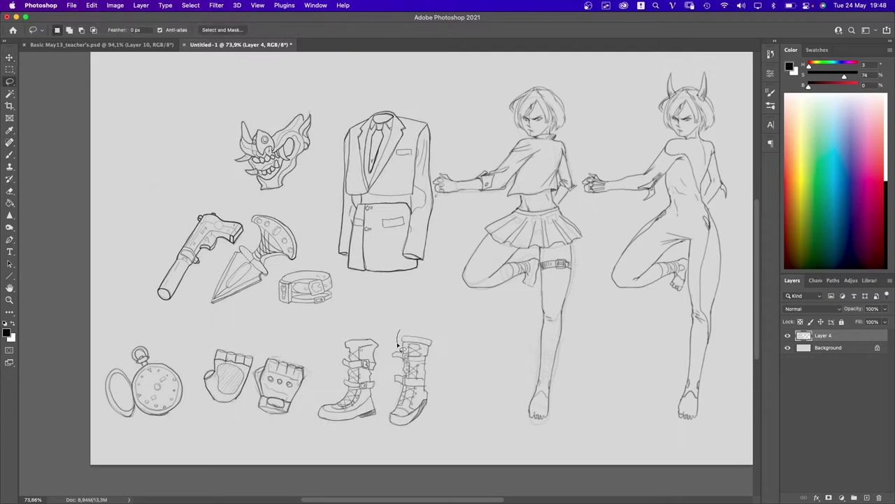
pyautogui.moveTo(398, 346)
pyautogui.mouseDown()
pyautogui.moveTo(325, 415)
pyautogui.moveTo(412, 323)
pyautogui.mouseUp()
pyautogui.moveTo(395, 353)
pyautogui.mouseDown()
pyautogui.moveTo(399, 386)
pyautogui.moveTo(393, 341)
pyautogui.moveTo(379, 399)
pyautogui.moveTo(402, 347)
pyautogui.mouseUp()
pyautogui.press('super+d')
pyautogui.moveTo(309, 362); pyautogui.dragTo(343, 346)
pyautogui.moveTo(278, 387)
pyautogui.mouseDown()
pyautogui.moveTo(241, 345)
pyautogui.moveTo(304, 359)
pyautogui.mouseUp()
pyautogui.click(305, 358)
# - Lasso the boot farther from the gloves, move it closer to and slightly below the other boot, and deselect it
pyautogui.scroll(5, 360, 378)
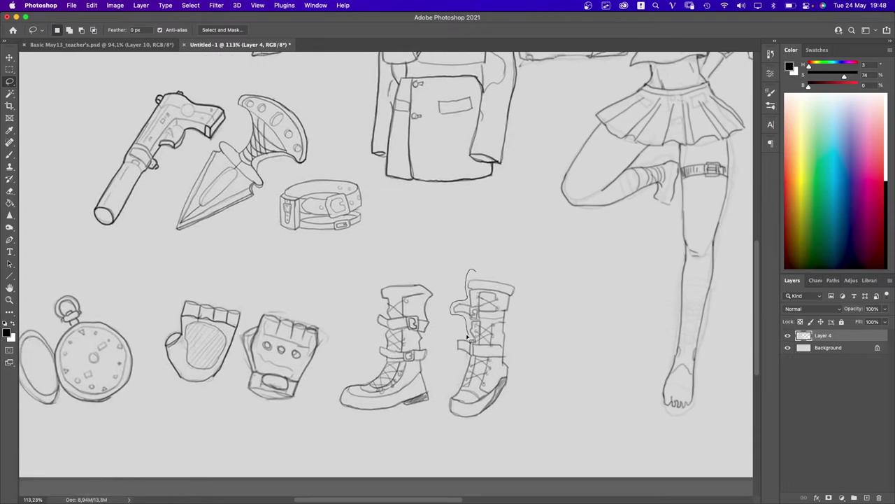
pyautogui.moveTo(445, 408)
pyautogui.mouseDown()
pyautogui.moveTo(459, 427)
pyautogui.moveTo(505, 413)
pyautogui.mouseUp()
pyautogui.moveTo(517, 352); pyautogui.dragTo(516, 278)
pyautogui.press('v')
pyautogui.moveTo(484, 357)
pyautogui.mouseDown()
pyautogui.moveTo(464, 356)
pyautogui.moveTo(463, 366)
pyautogui.mouseUp()
pyautogui.press('super+d')
# - Lasso the knuckle-side glove and move it down and closer to the palm-side glove
pyautogui.hscroll(-5, 371, 365)
pyautogui.scroll(-1, 370, 365)
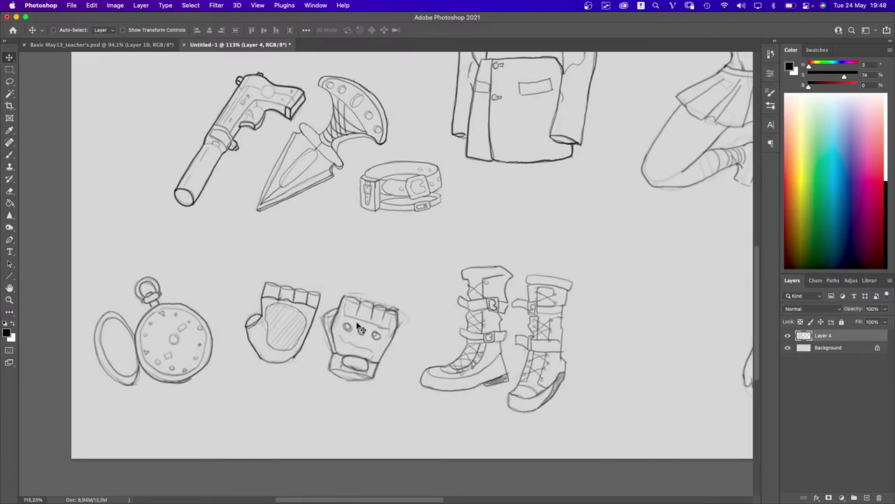
pyautogui.press('l')
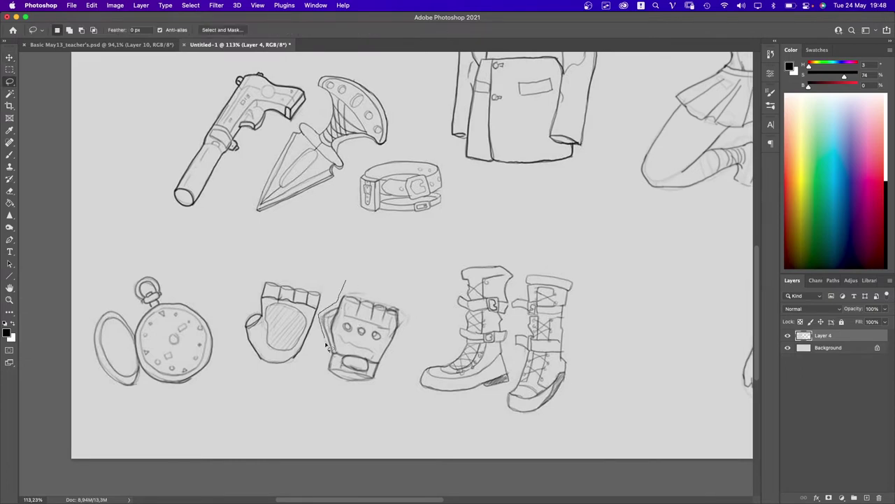
pyautogui.moveTo(323, 378)
pyautogui.mouseDown()
pyautogui.moveTo(396, 378)
pyautogui.moveTo(402, 297)
pyautogui.moveTo(345, 280)
pyautogui.mouseUp()
pyautogui.press('v')
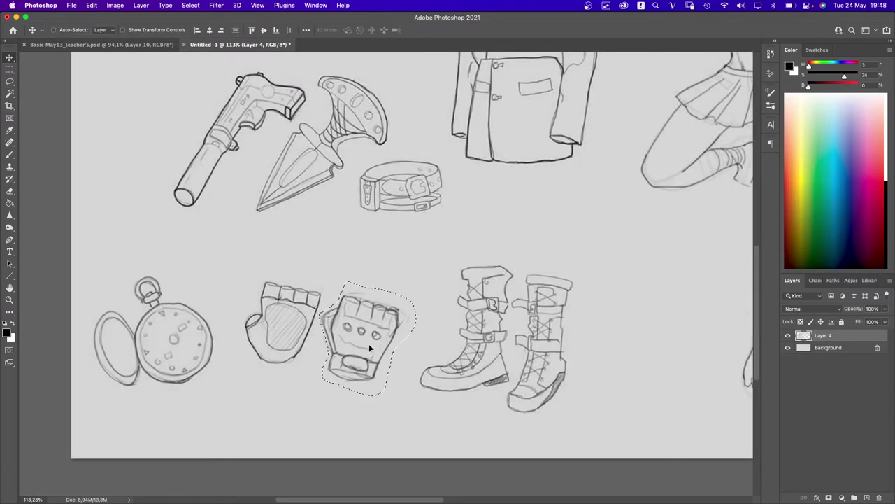
pyautogui.moveTo(369, 343)
pyautogui.mouseDown()
pyautogui.moveTo(364, 320)
pyautogui.moveTo(345, 383)
pyautogui.moveTo(353, 376)
pyautogui.mouseUp()
# - Flip the knuckle-side glove horizontally and rotate it clockwise so it tilts alongside the palm-side glove
pyautogui.press('super+t')
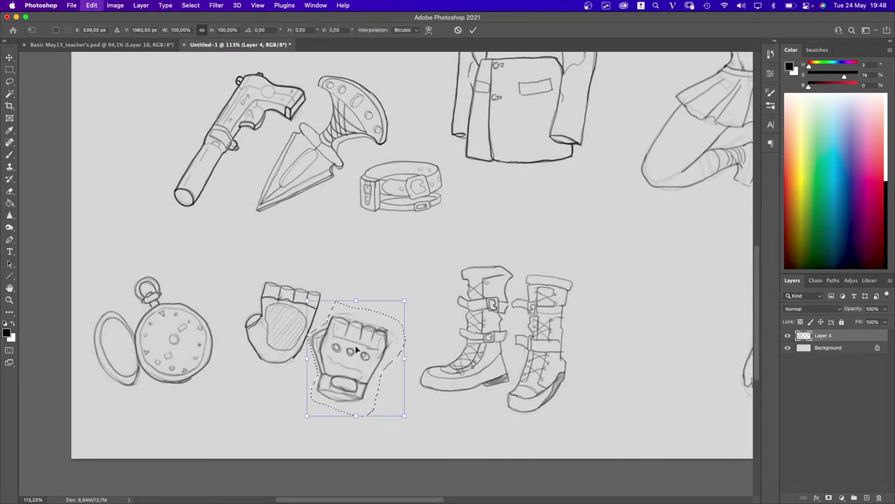
pyautogui.rightClick(359, 346)
pyautogui.click(367, 483)
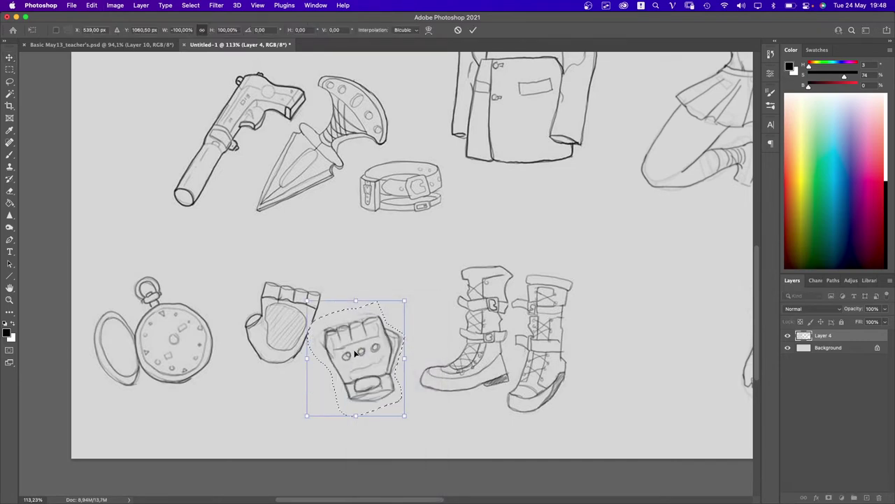
pyautogui.moveTo(357, 428); pyautogui.dragTo(426, 300)
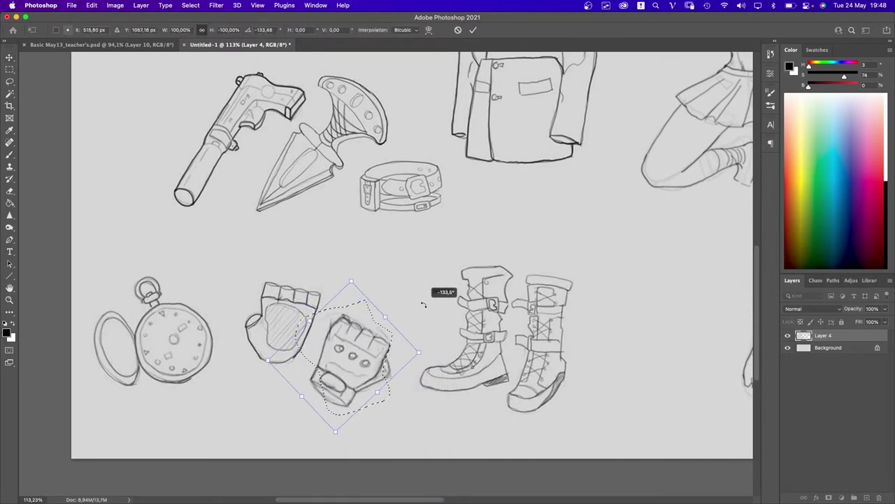
pyautogui.press('Return')
pyautogui.moveTo(337, 357); pyautogui.dragTo(339, 366)
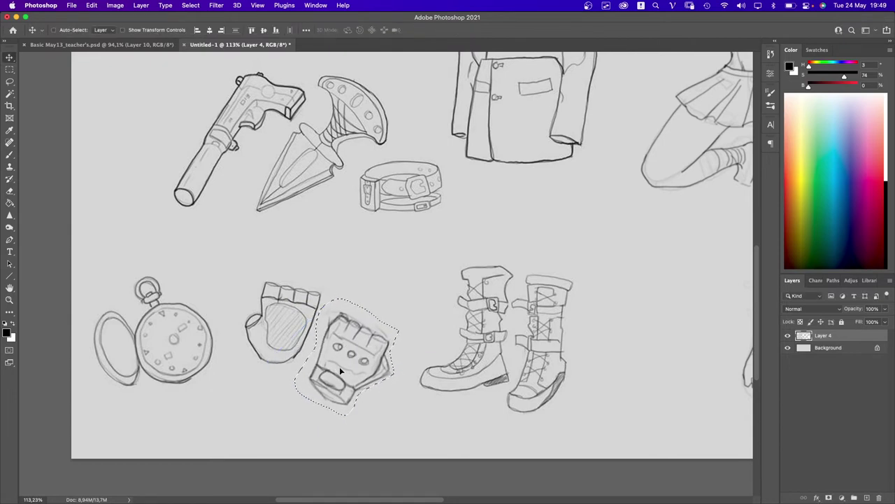
# - Lasso the flipped glove again, nudge it closer to the palm-side glove and deselect it
pyautogui.press('l')
pyautogui.moveTo(385, 281); pyautogui.dragTo(344, 304)
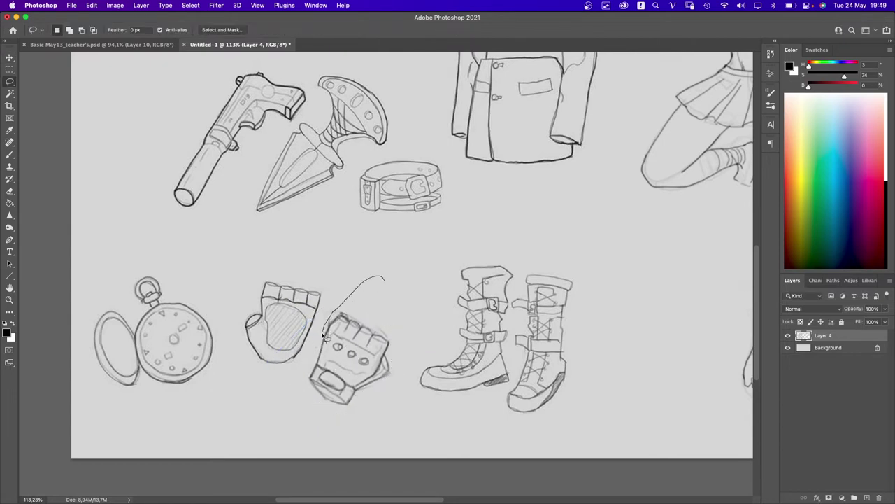
pyautogui.moveTo(306, 394)
pyautogui.mouseDown()
pyautogui.moveTo(372, 405)
pyautogui.moveTo(402, 323)
pyautogui.mouseUp()
pyautogui.press('v')
pyautogui.moveTo(336, 381); pyautogui.dragTo(323, 372)
pyautogui.press('super+d')
# - Lasso both gloves together and move them up and towards the boots, between the pocket watch and the boots
pyautogui.hscroll(-2, 323, 372)
pyautogui.scroll(1, 323, 372)
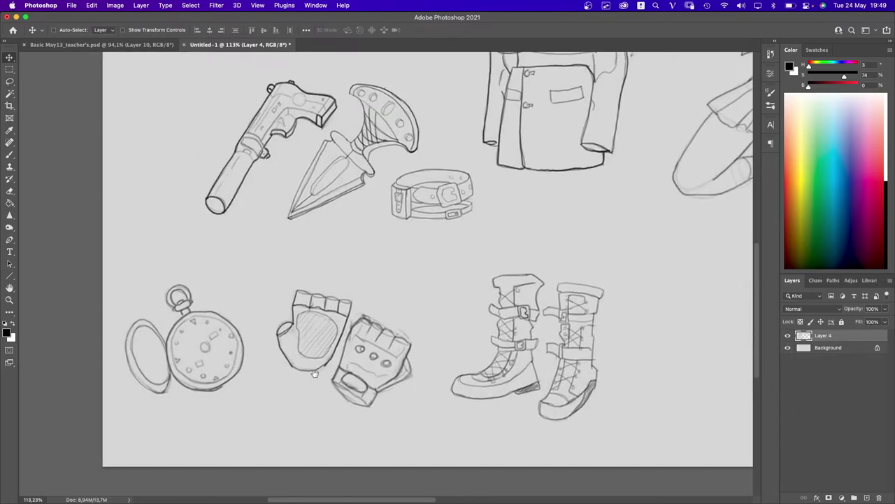
pyautogui.press('l')
pyautogui.moveTo(355, 293)
pyautogui.mouseDown()
pyautogui.moveTo(271, 306)
pyautogui.moveTo(257, 357)
pyautogui.moveTo(354, 426)
pyautogui.moveTo(407, 398)
pyautogui.moveTo(357, 294)
pyautogui.mouseUp()
pyautogui.press('v')
pyautogui.moveTo(374, 378)
pyautogui.mouseDown()
pyautogui.moveTo(431, 343)
pyautogui.moveTo(416, 341)
pyautogui.moveTo(396, 360)
pyautogui.mouseUp()
pyautogui.rightClick(379, 339)
pyautogui.press('Escape')
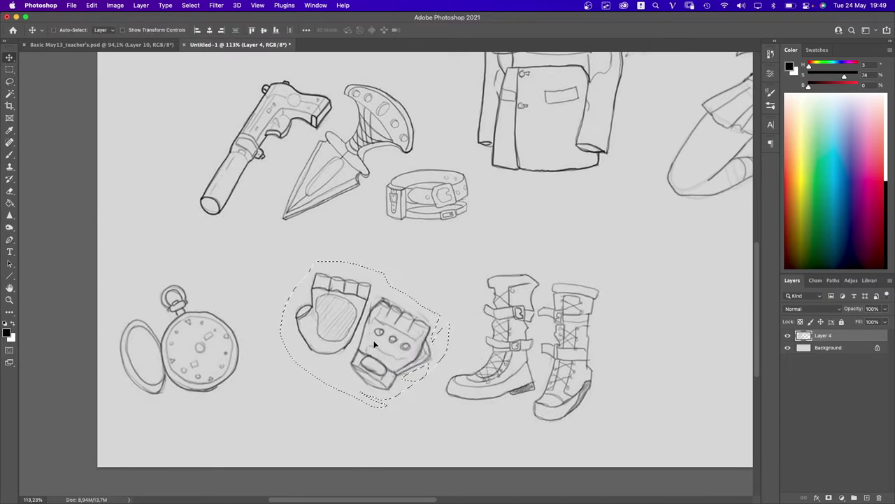
pyautogui.press('Delete')
pyautogui.press('super+d')
pyautogui.press('w')
pyautogui.press('super+z')
pyautogui.press('super+z')
# - Flip the selected pair of gloves horizontally and move it slightly down towards the boots
pyautogui.rightClick(377, 342)
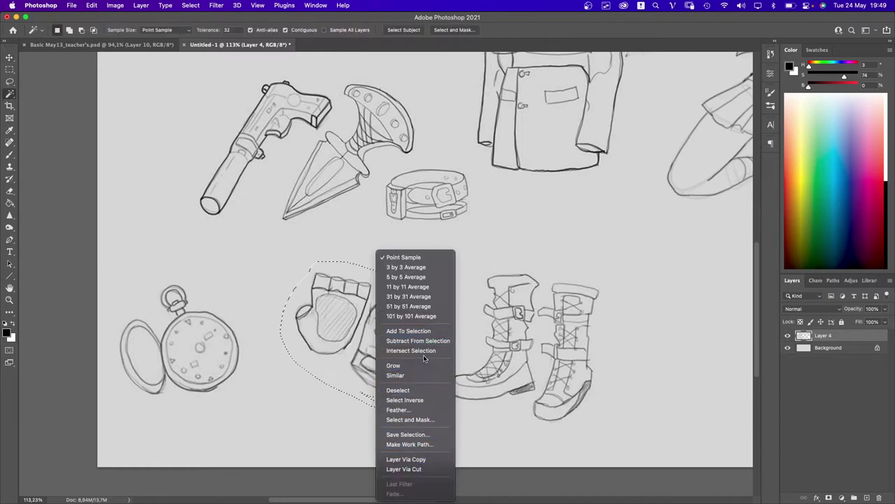
pyautogui.click(353, 337)
pyautogui.press('super+t')
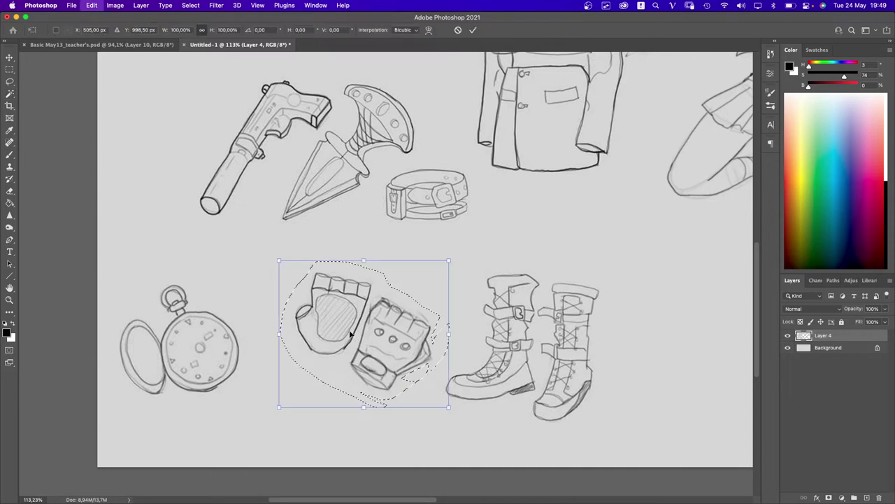
pyautogui.rightClick(353, 337)
pyautogui.click(378, 483)
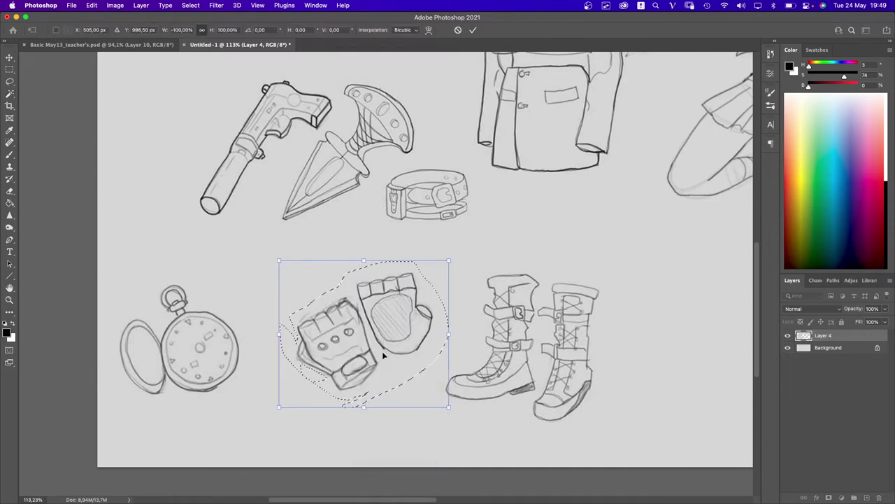
pyautogui.moveTo(382, 351); pyautogui.dragTo(412, 346)
pyautogui.press('Return')
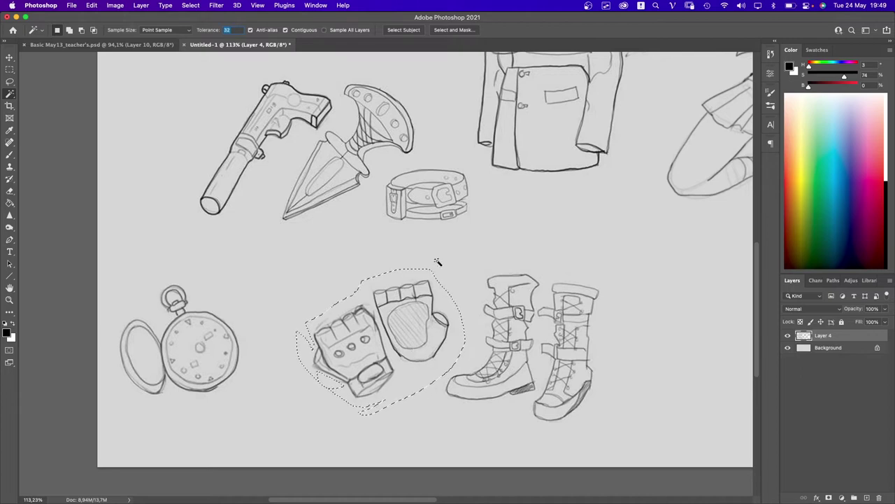
# - Lasso the gloves again, nudge them slightly closer to the boots and deselect them
pyautogui.click(362, 268)
pyautogui.hotkey('ctrl', 'd')
pyautogui.press('l')
pyautogui.moveTo(420, 271)
pyautogui.mouseDown()
pyautogui.moveTo(295, 323)
pyautogui.moveTo(293, 380)
pyautogui.moveTo(359, 411)
pyautogui.moveTo(393, 401)
pyautogui.moveTo(416, 367)
pyautogui.moveTo(442, 361)
pyautogui.moveTo(453, 327)
pyautogui.moveTo(441, 280)
pyautogui.mouseUp()
pyautogui.press('v')
pyautogui.moveTo(409, 334)
pyautogui.mouseDown()
pyautogui.moveTo(420, 344)
pyautogui.moveTo(414, 334)
pyautogui.mouseUp()
pyautogui.hotkey('ctrl', 'd')
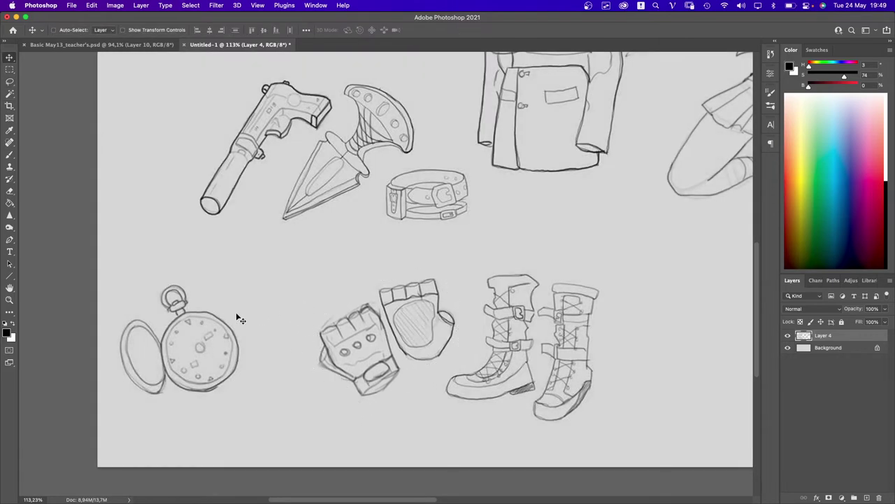
# - Lasso the pocket watch, move it closer to the gloves and deselect it
pyautogui.press('l')
pyautogui.moveTo(183, 282)
pyautogui.mouseDown()
pyautogui.moveTo(117, 325)
pyautogui.moveTo(118, 372)
pyautogui.moveTo(150, 407)
pyautogui.moveTo(208, 400)
pyautogui.moveTo(235, 383)
pyautogui.moveTo(244, 333)
pyautogui.moveTo(220, 298)
pyautogui.moveTo(259, 351)
pyautogui.mouseUp()
pyautogui.press('v')
pyautogui.hotkey('ctrl', 'd')
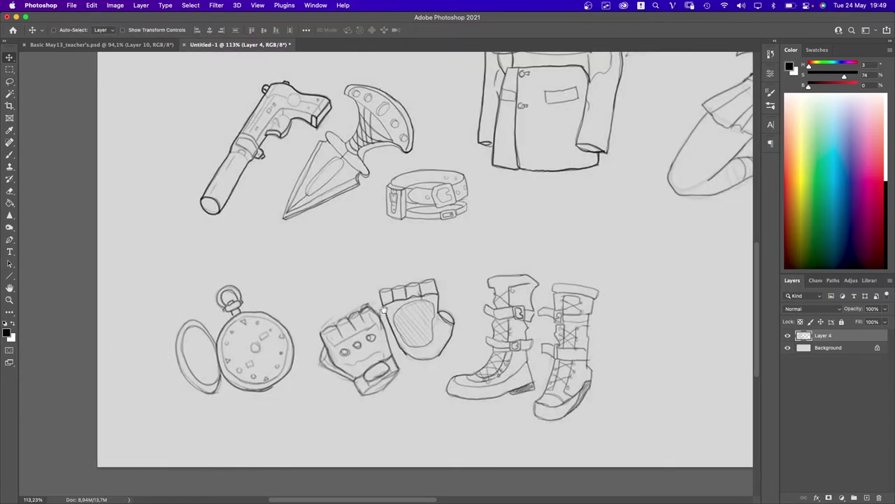
# - Lasso the gun, dagger and belt together and lower them slightly towards the row with the watch, gloves and boots
pyautogui.scroll(-5, 367, 321)
pyautogui.hscroll(4, 368, 321)
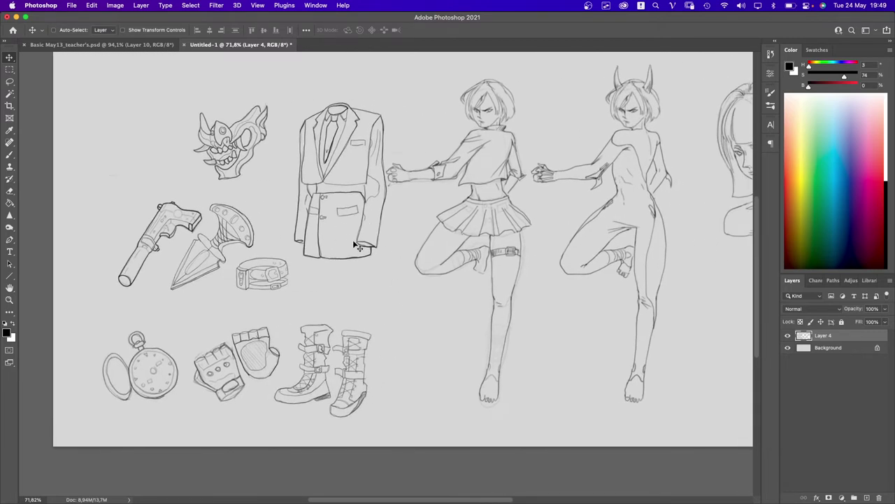
pyautogui.hscroll(3, 360, 310)
pyautogui.scroll(-5, 346, 355)
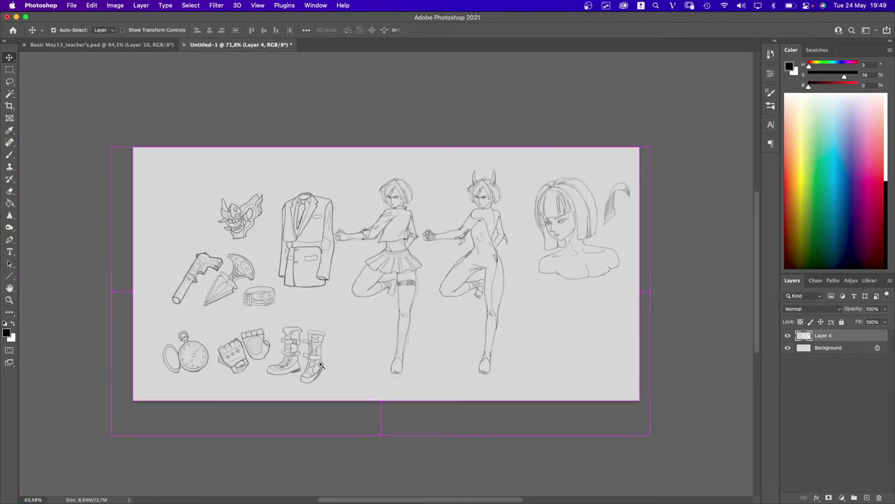
pyautogui.scroll(3, 320, 356)
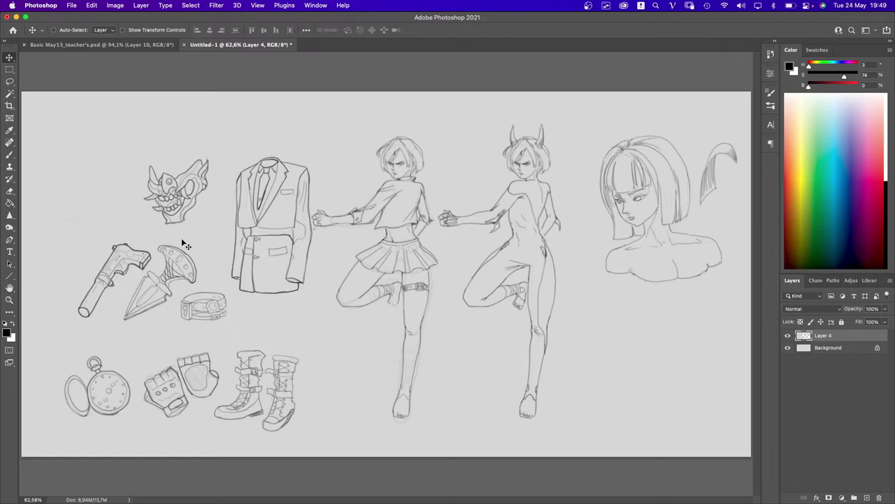
pyautogui.press('l')
pyautogui.moveTo(145, 237)
pyautogui.mouseDown()
pyautogui.moveTo(104, 241)
pyautogui.moveTo(68, 291)
pyautogui.moveTo(86, 327)
pyautogui.moveTo(178, 334)
pyautogui.moveTo(228, 330)
pyautogui.mouseUp()
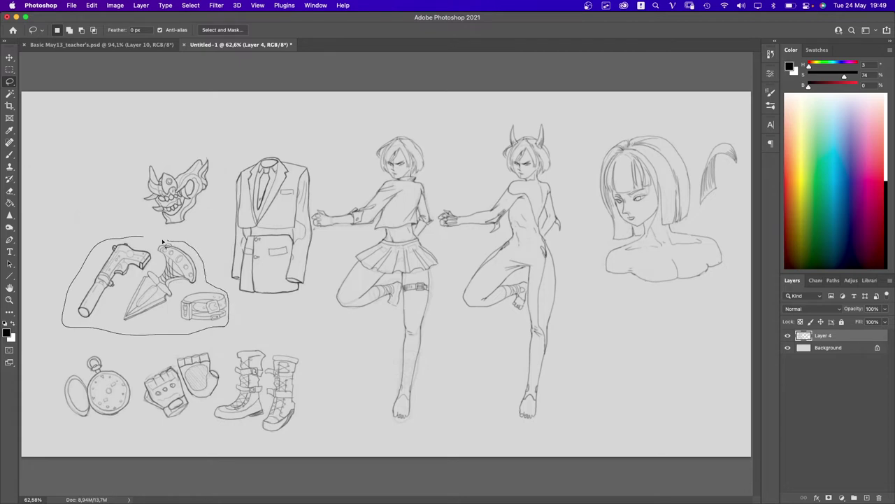
pyautogui.moveTo(163, 242); pyautogui.dragTo(145, 238)
pyautogui.press('v')
pyautogui.moveTo(201, 306); pyautogui.dragTo(200, 311)
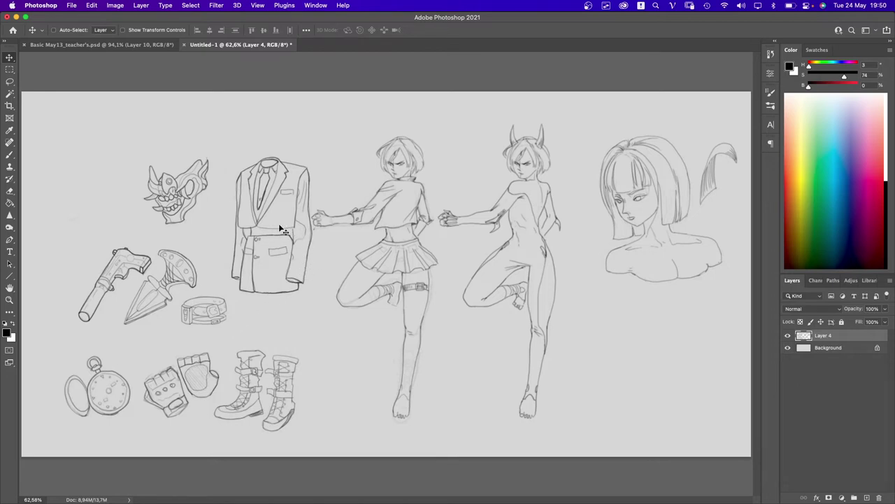
# - Lasso the suit jacket, move it to the empty area below the portrait bust and deselect it
pyautogui.press('l')
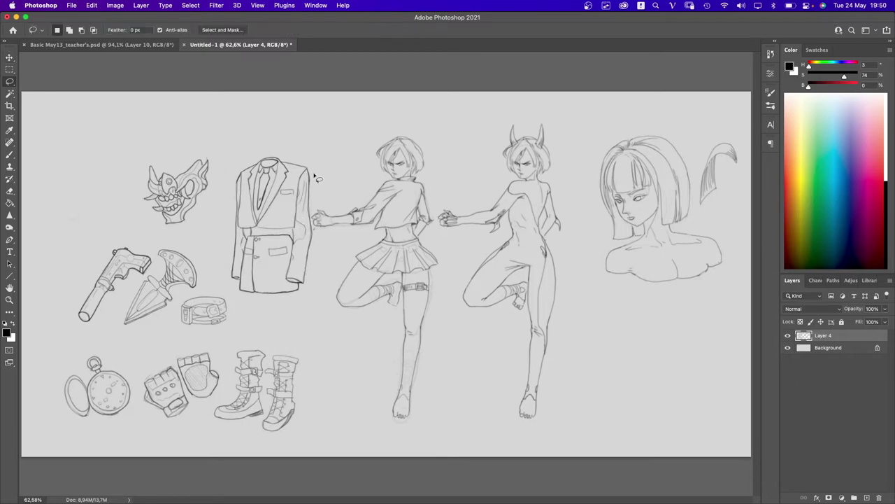
pyautogui.moveTo(313, 168)
pyautogui.mouseDown()
pyautogui.moveTo(263, 157)
pyautogui.moveTo(230, 173)
pyautogui.moveTo(221, 271)
pyautogui.moveTo(234, 296)
pyautogui.moveTo(265, 305)
pyautogui.moveTo(310, 285)
pyautogui.moveTo(317, 175)
pyautogui.mouseUp()
pyautogui.press('v')
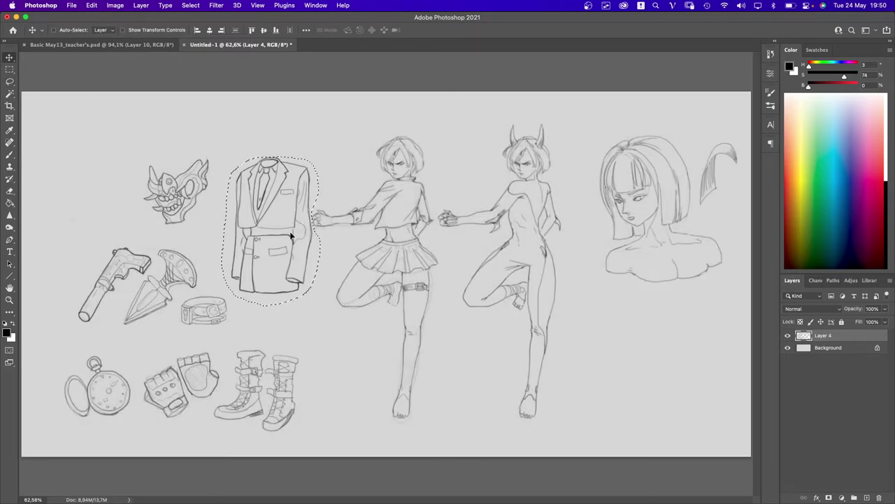
pyautogui.moveTo(291, 230)
pyautogui.mouseDown()
pyautogui.moveTo(283, 227)
pyautogui.moveTo(284, 242)
pyautogui.moveTo(657, 378)
pyautogui.moveTo(635, 362)
pyautogui.moveTo(651, 364)
pyautogui.moveTo(532, 349)
pyautogui.moveTo(316, 262)
pyautogui.moveTo(291, 228)
pyautogui.moveTo(618, 355)
pyautogui.moveTo(633, 369)
pyautogui.moveTo(660, 368)
pyautogui.mouseUp()
pyautogui.press('cmd+d')
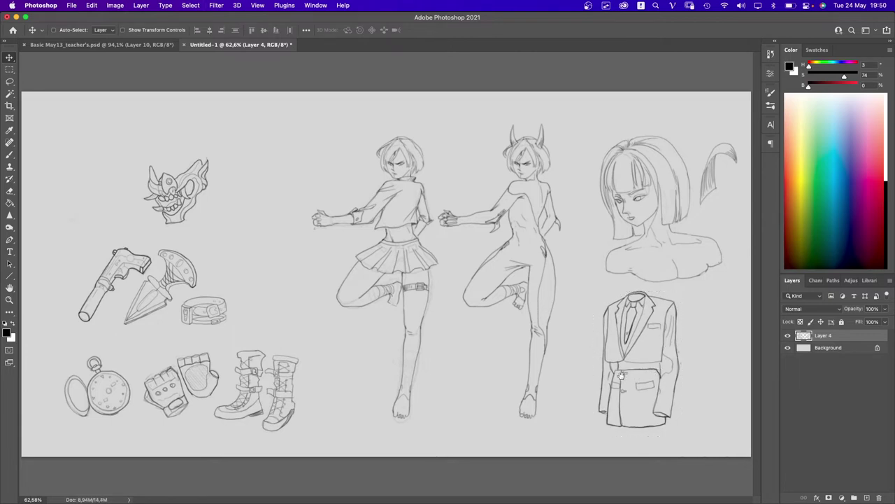
# - Lasso the gun, dagger and belt, move them towards the figures above the gloves and boots, and start Free Transform
pyautogui.press('super+minus')
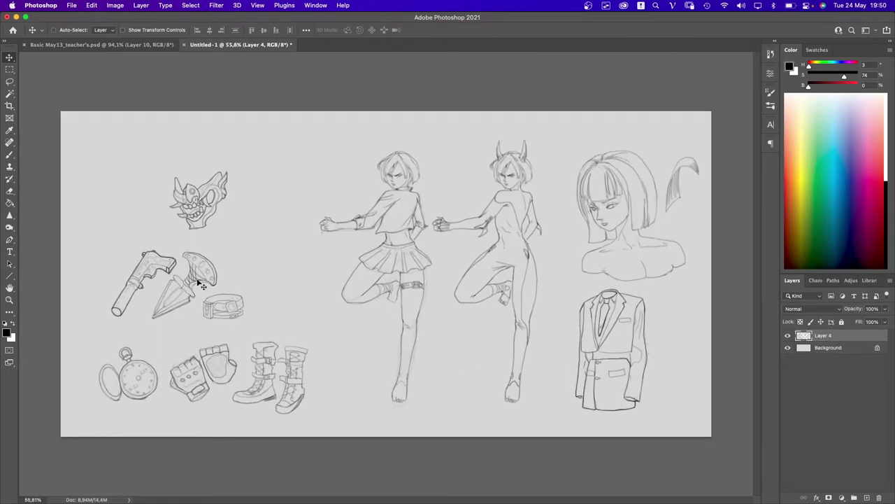
pyautogui.press('l')
pyautogui.moveTo(221, 246)
pyautogui.mouseDown()
pyautogui.moveTo(143, 253)
pyautogui.moveTo(123, 330)
pyautogui.moveTo(244, 326)
pyautogui.moveTo(241, 274)
pyautogui.moveTo(315, 279)
pyautogui.mouseUp()
pyautogui.press('super+t')
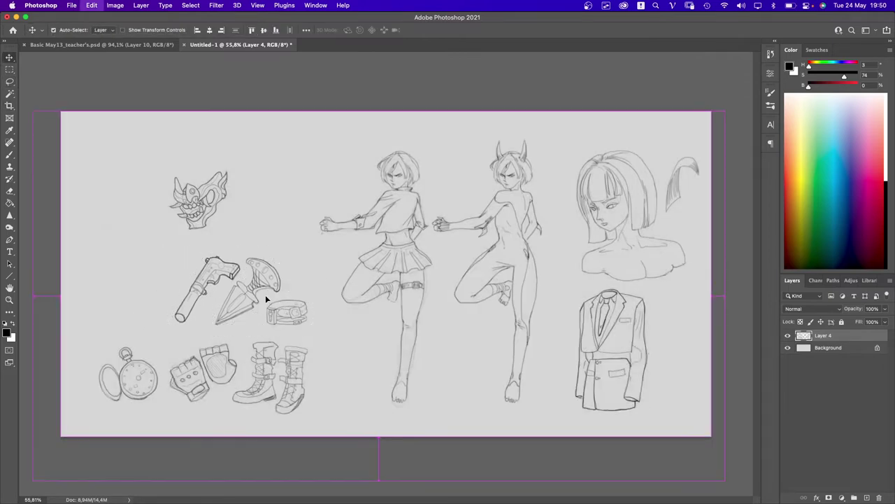
# - Try flipping the gun, dagger and belt group horizontally and undo the flip
pyautogui.rightClick(270, 296)
pyautogui.click(299, 481)
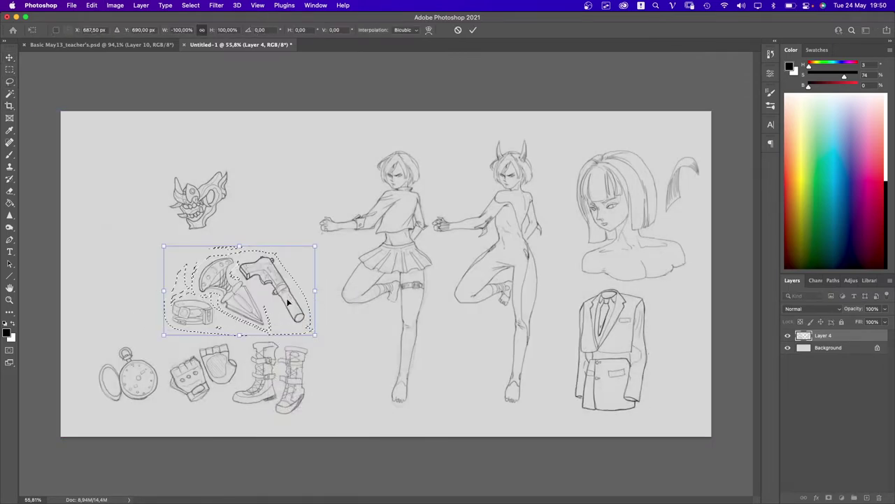
pyautogui.moveTo(295, 296); pyautogui.dragTo(299, 297)
pyautogui.press('super+z')
pyautogui.press('super+z')
pyautogui.press('super+z')
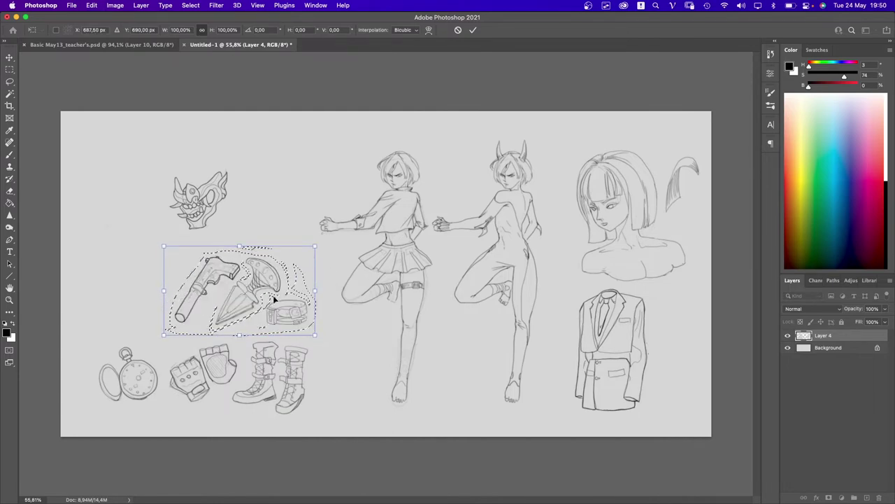
# - Shift the gun, dagger and belt group a little away from the figures, apply the transform and deselect it
pyautogui.moveTo(272, 299); pyautogui.dragTo(243, 296)
pyautogui.press('Return')
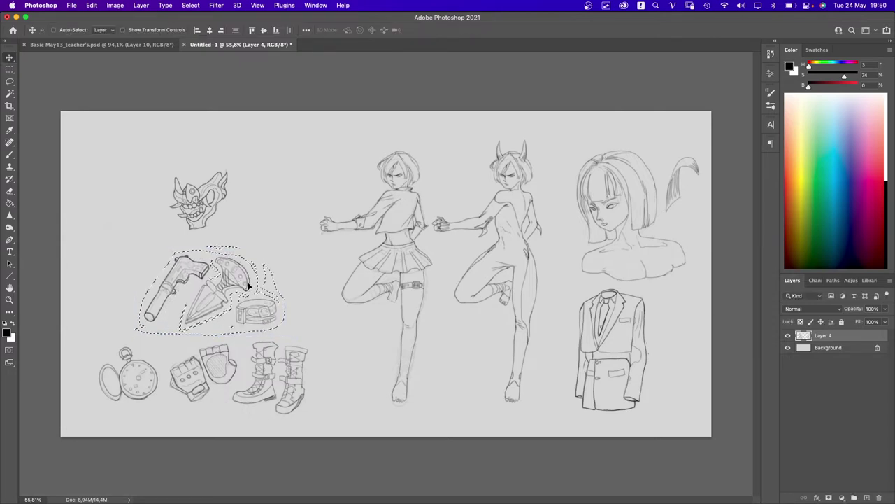
pyautogui.press('super+d')
# - Lasso the demon mask, move it about 7 cm towards the figures and 1.6 cm down, and deselect it
pyautogui.moveTo(232, 203)
pyautogui.mouseDown()
pyautogui.moveTo(164, 184)
pyautogui.moveTo(210, 240)
pyautogui.moveTo(233, 222)
pyautogui.moveTo(303, 275)
pyautogui.moveTo(269, 224)
pyautogui.moveTo(232, 222)
pyautogui.moveTo(268, 225)
pyautogui.mouseUp()
pyautogui.press('v')
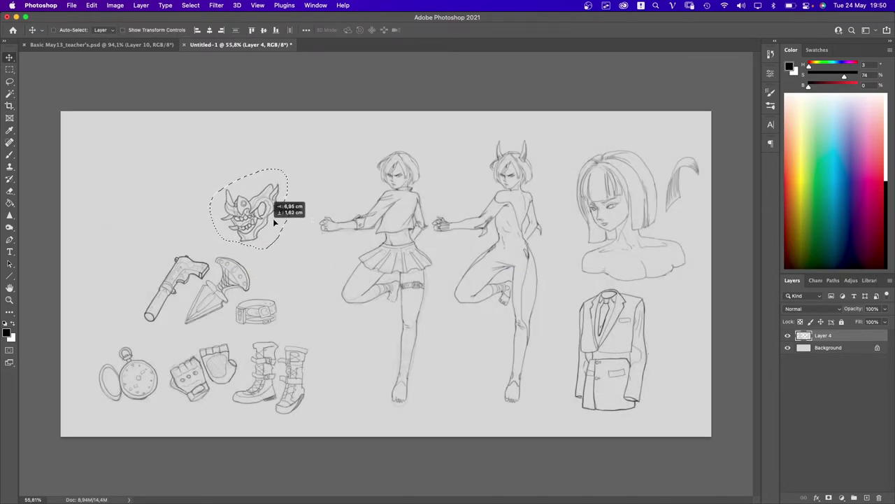
pyautogui.press('super+d')
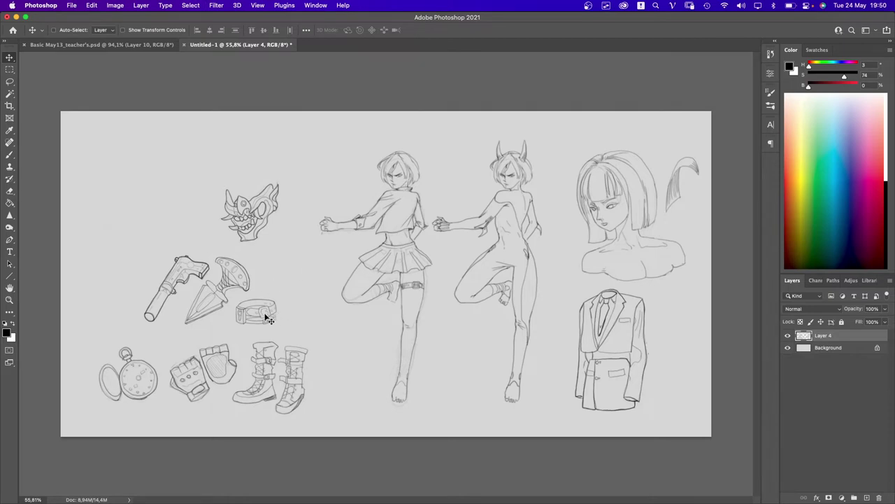
# - Lasso all the item sketches from mask to boots and move them together up and closer to the clothed figure
pyautogui.scroll(1, 257, 326)
pyautogui.press('l')
pyautogui.moveTo(244, 159)
pyautogui.mouseDown()
pyautogui.moveTo(159, 189)
pyautogui.moveTo(51, 346)
pyautogui.moveTo(155, 456)
pyautogui.moveTo(298, 445)
pyautogui.moveTo(305, 416)
pyautogui.moveTo(298, 345)
pyautogui.moveTo(273, 333)
pyautogui.moveTo(271, 302)
pyautogui.moveTo(237, 259)
pyautogui.moveTo(266, 214)
pyautogui.moveTo(248, 161)
pyautogui.mouseUp()
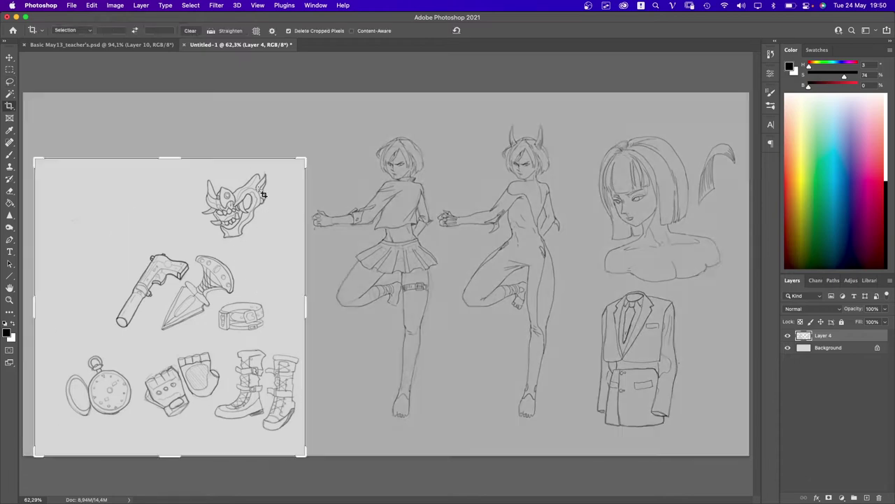
pyautogui.press('v')
pyautogui.moveTo(253, 324); pyautogui.dragTo(273, 319)
# - Rotate the selected item sketches slightly counterclockwise with Free Transform, adjust their position, apply it and deselect
pyautogui.press('super+t')
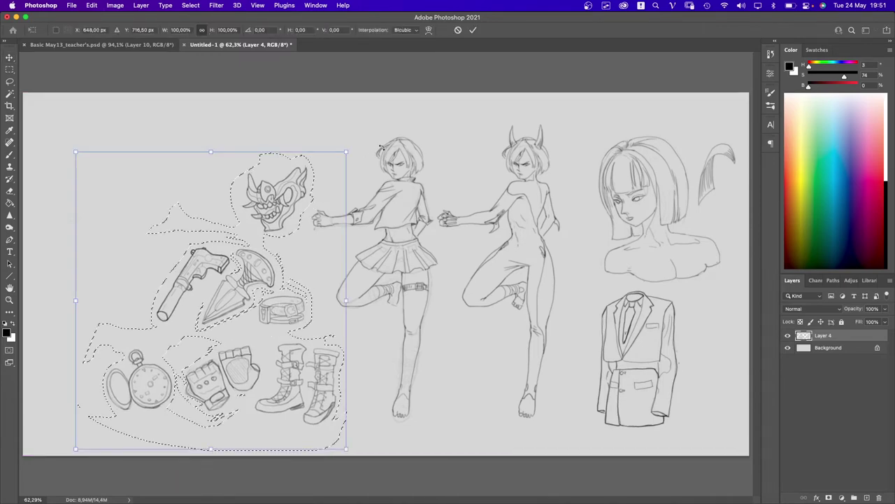
pyautogui.moveTo(391, 140); pyautogui.dragTo(400, 119)
pyautogui.moveTo(284, 344); pyautogui.dragTo(293, 344)
pyautogui.press('Return')
pyautogui.press('super+d')
# - Scale up all the sketches on Layer 4 slightly and reposition them so they fill the canvas
pyautogui.scroll(-3, 320, 330)
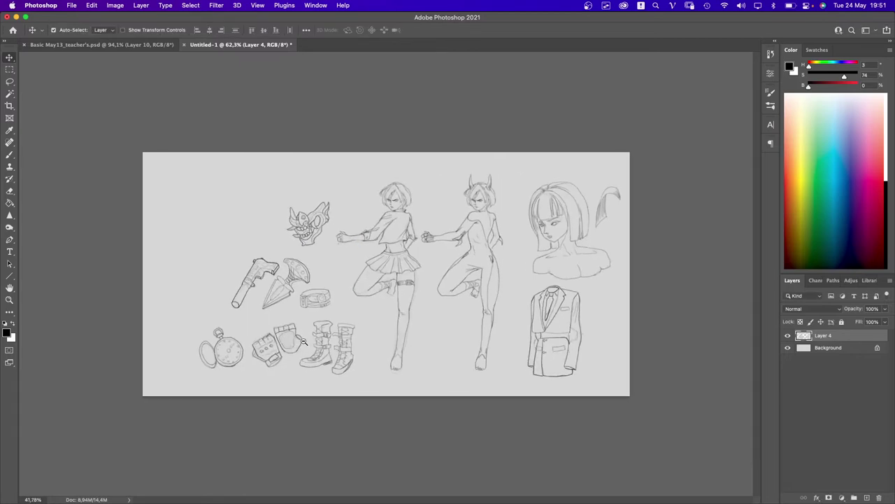
pyautogui.scroll(2, 344, 281)
pyautogui.press('super+t')
pyautogui.press('super+r')
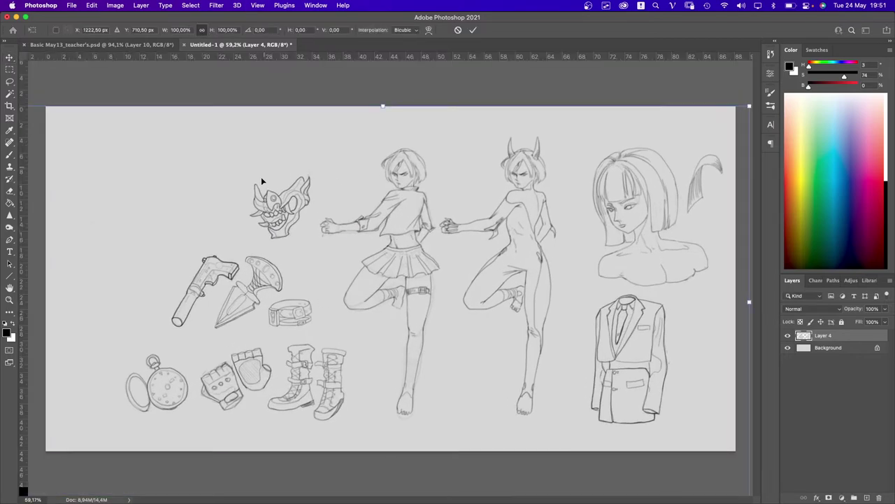
pyautogui.scroll(-2, 216, 224)
pyautogui.moveTo(144, 164); pyautogui.dragTo(100, 140)
pyautogui.moveTo(336, 244); pyautogui.dragTo(326, 254)
pyautogui.press('Return')
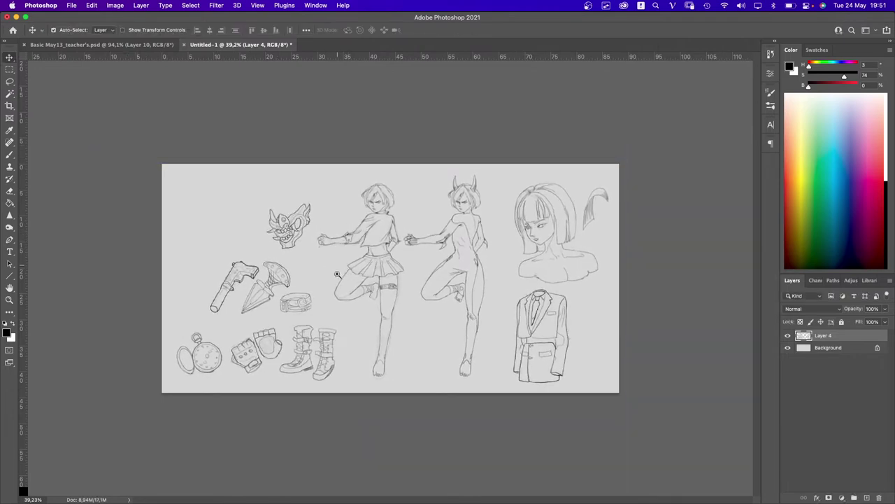
# - Switch to full-screen mode with the menu bar, and lasso the portrait bust with its curved detail to move them up towards the horned figure
pyautogui.scroll(3, 339, 270)
pyautogui.press('f')
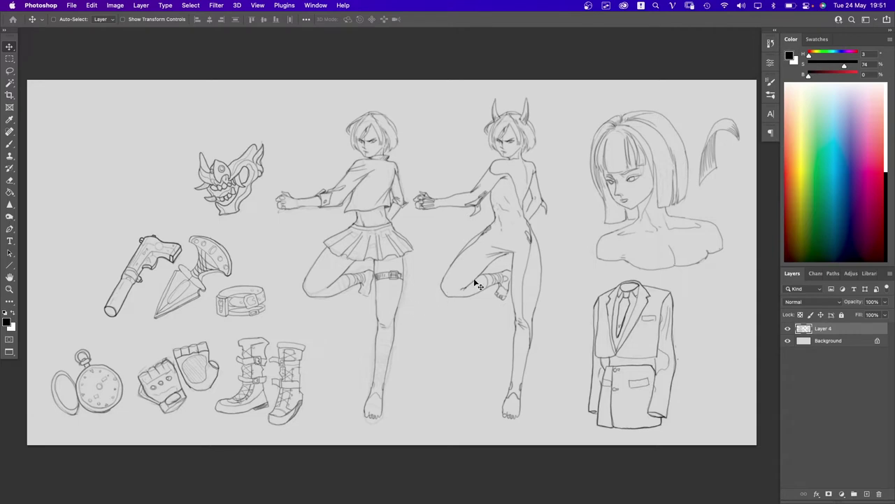
pyautogui.press('l')
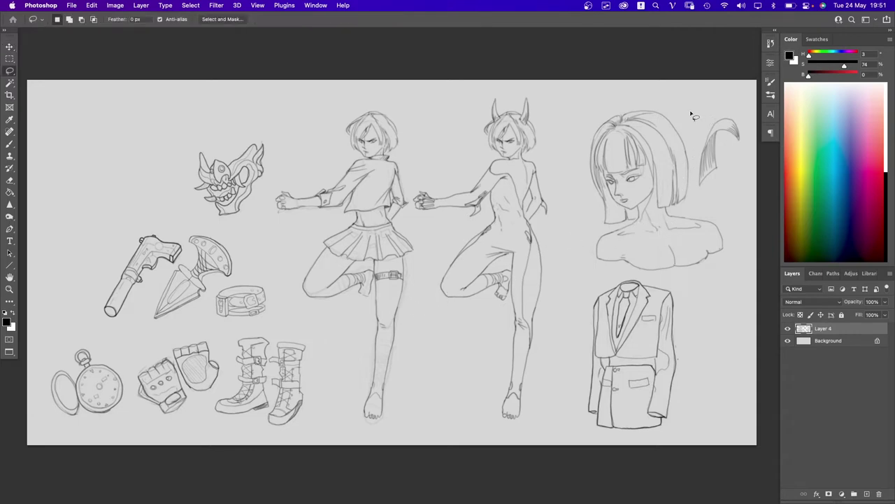
pyautogui.moveTo(681, 109)
pyautogui.mouseDown()
pyautogui.moveTo(588, 127)
pyautogui.moveTo(571, 177)
pyautogui.moveTo(575, 249)
pyautogui.moveTo(592, 265)
pyautogui.moveTo(649, 277)
pyautogui.moveTo(724, 263)
pyautogui.moveTo(731, 228)
pyautogui.moveTo(710, 199)
pyautogui.moveTo(748, 144)
pyautogui.moveTo(738, 110)
pyautogui.mouseUp()
pyautogui.press('v')
pyautogui.moveTo(660, 236); pyautogui.dragTo(630, 223)
pyautogui.hotkey('ctrl', 'd')
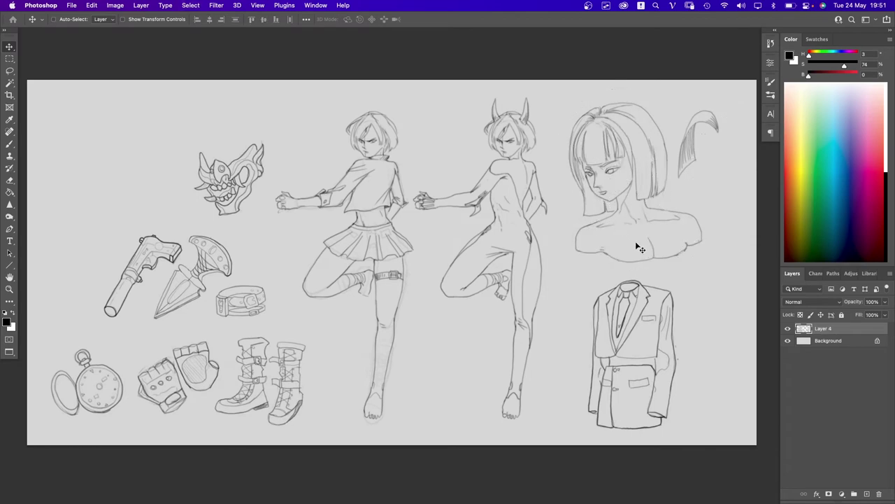
# - Select the suit jacket with a rectangular marquee, move it slightly towards the horned figure and deselect it
pyautogui.press('m')
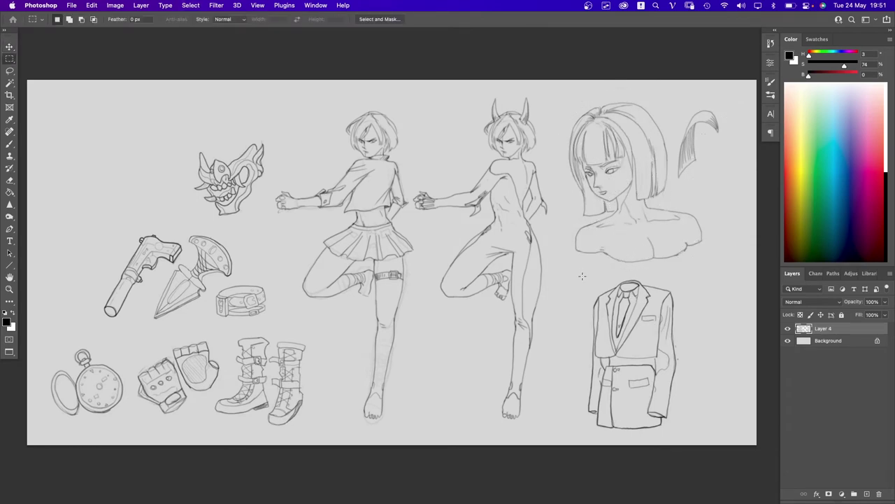
pyautogui.moveTo(582, 276); pyautogui.dragTo(685, 436)
pyautogui.press('v')
pyautogui.moveTo(632, 388); pyautogui.dragTo(618, 377)
pyautogui.hotkey('ctrl', 'd')
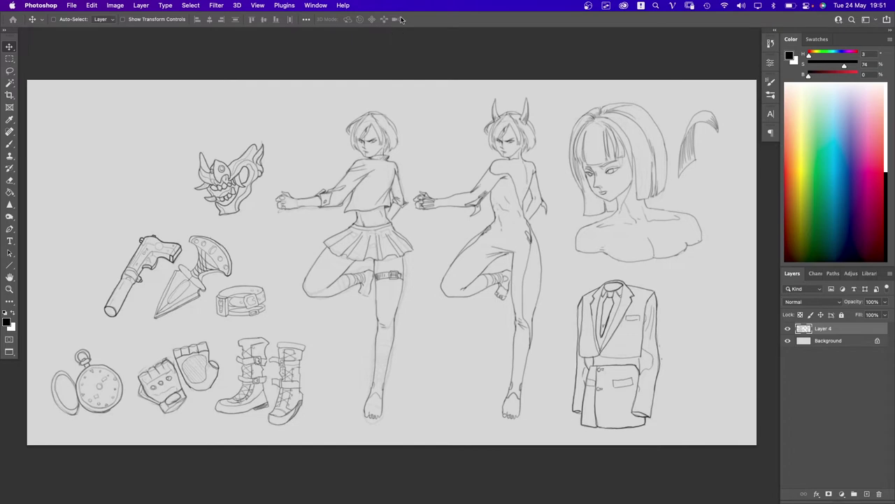
# - Return to the standard screen mode and minimize the Photoshop and OBS windows to reveal the desktop
pyautogui.press('f')
pyautogui.press('f')
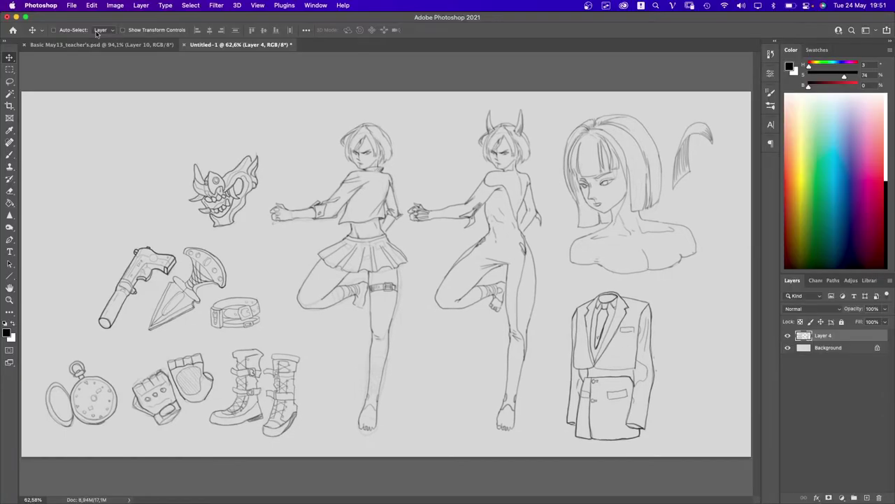
pyautogui.click(16, 17)
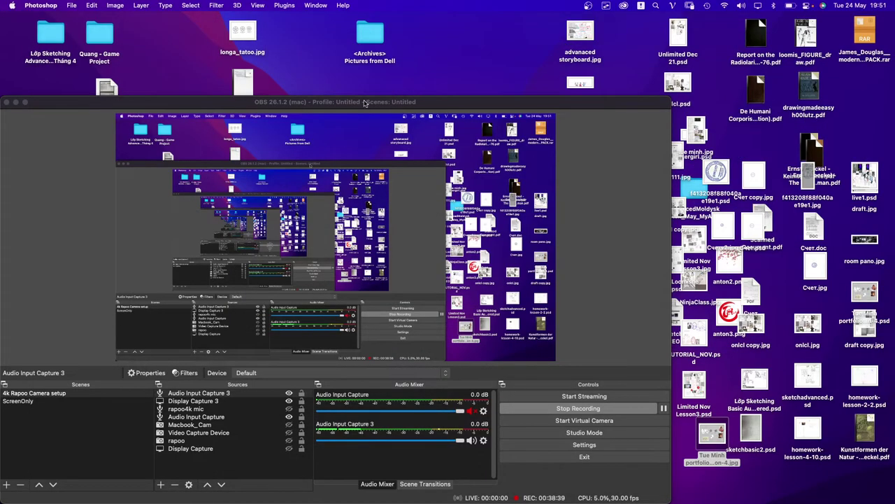
pyautogui.doubleClick(364, 102)
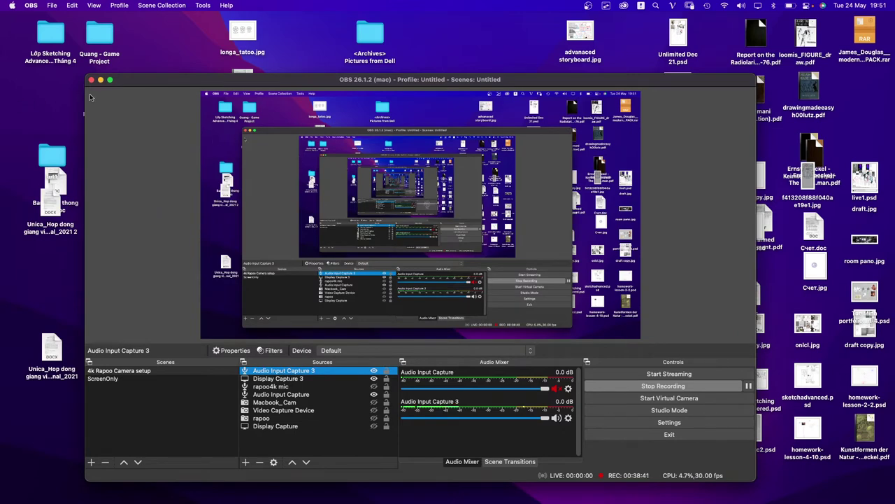
pyautogui.click(101, 80)
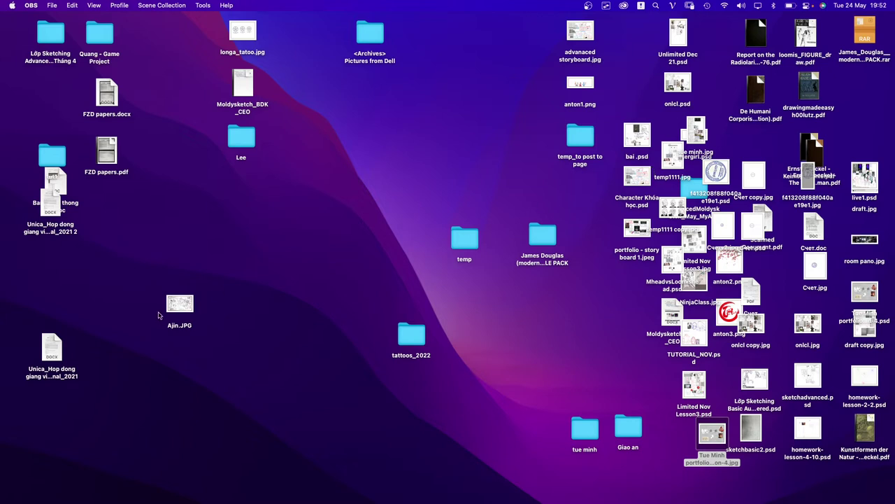
# - Preview the Ajin.JPG reference from the desktop to study its layout, and switch back to Photoshop
pyautogui.click(180, 306)
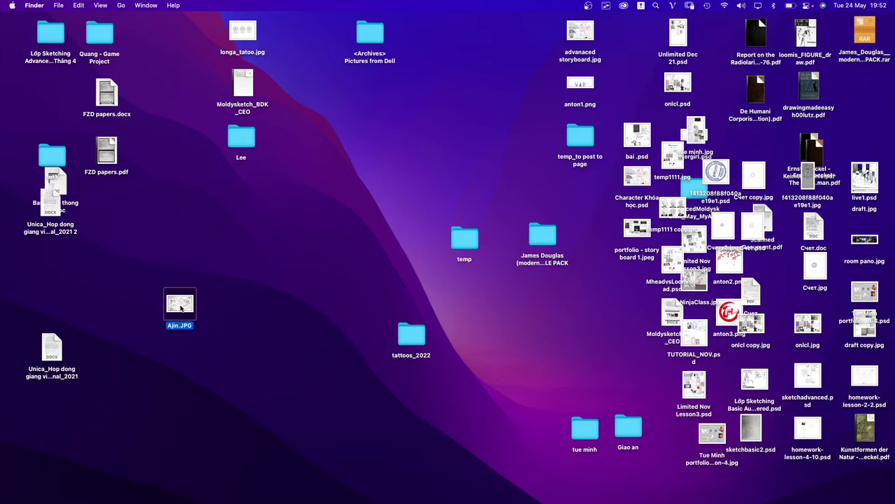
pyautogui.press('space')
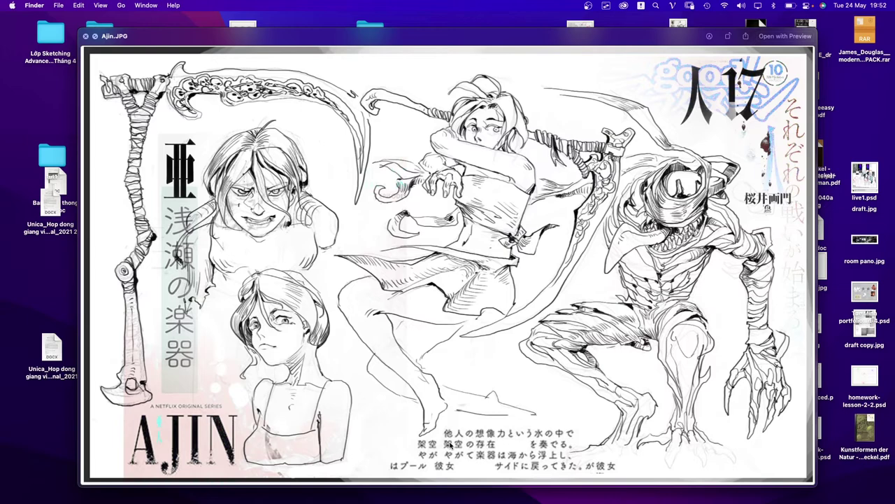
pyautogui.hotkey('alt', 'Tab')
pyautogui.hotkey('alt', 'Tab')
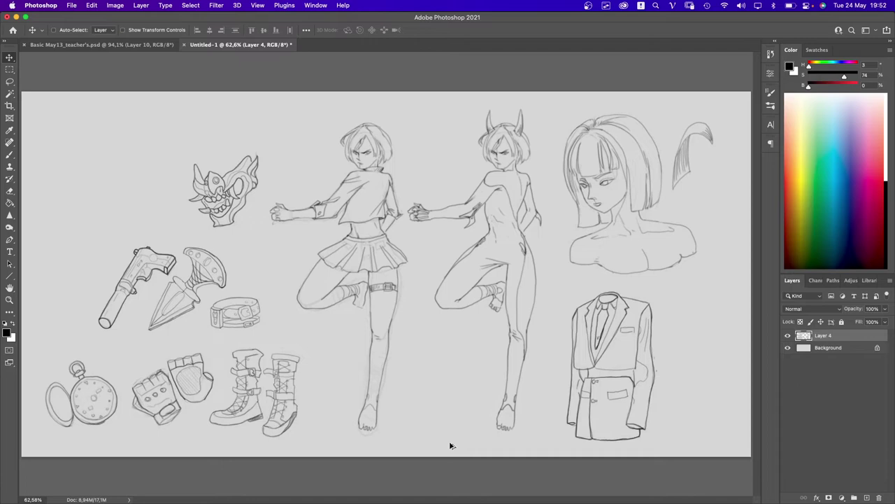
# - Check the Background layer's visibility and merge Layer 4 with the Background into a single layer
pyautogui.click(787, 348)
pyautogui.click(787, 348)
pyautogui.click(812, 351)
pyautogui.press('super+shift+e')
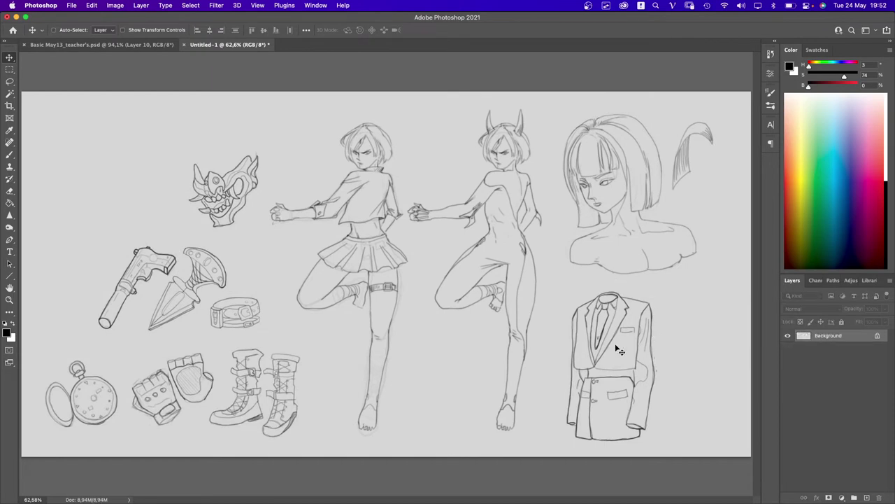
# - Brighten the merged sheet with Levels, using a black input of 53 and a white input of 216
pyautogui.press('super+l')
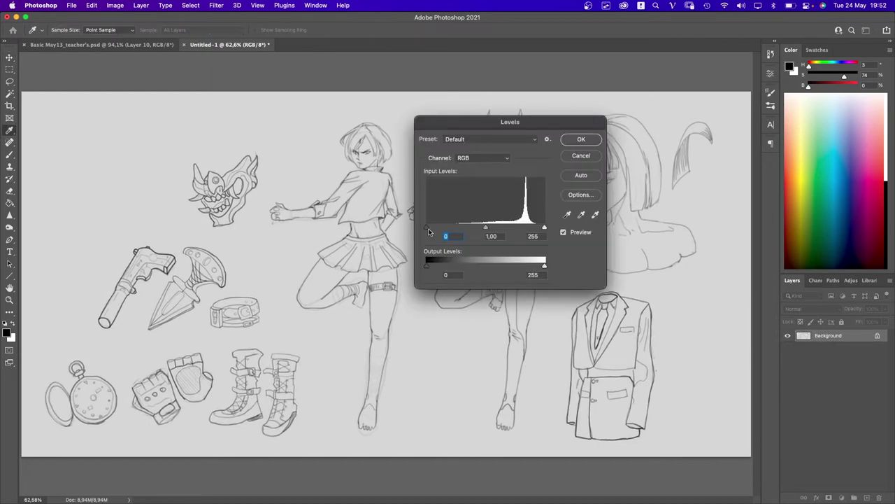
pyautogui.write('53')
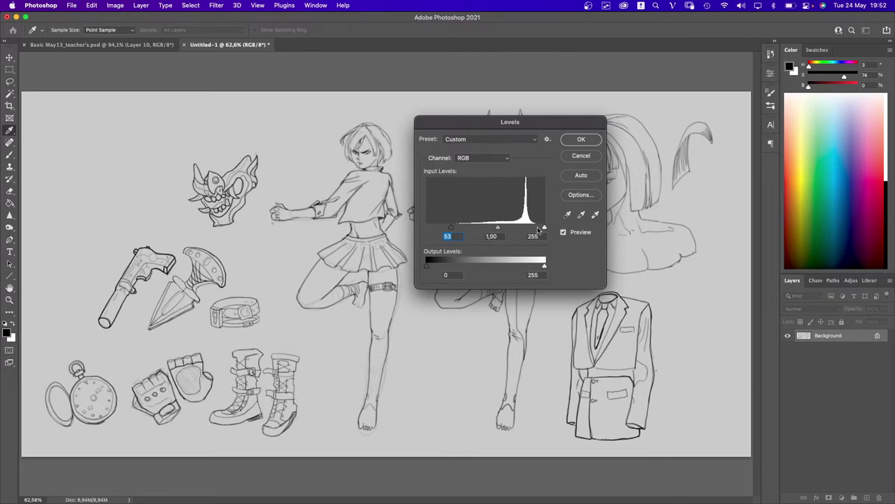
pyautogui.moveTo(544, 229); pyautogui.dragTo(528, 231)
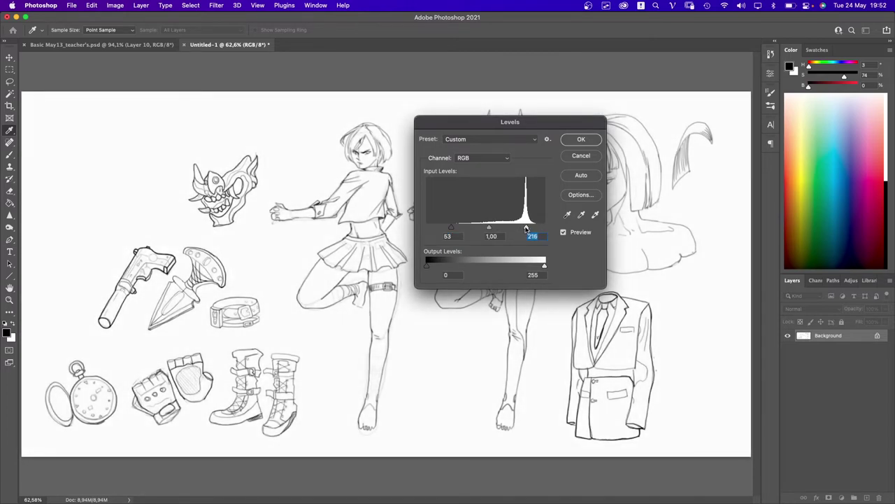
pyautogui.press('Return')
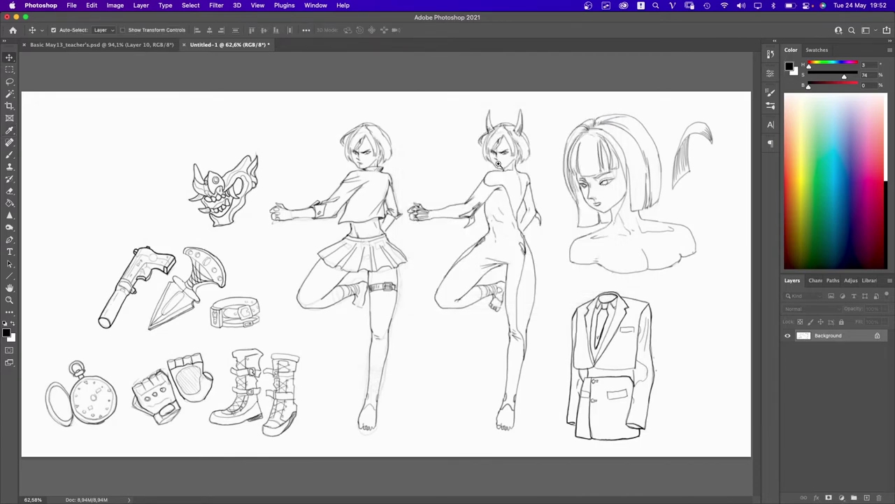
# - Inspect the brightened sketches up close and as a whole, and compare them with the Ajin.JPG preview
pyautogui.moveTo(498, 160); pyautogui.dragTo(515, 211)
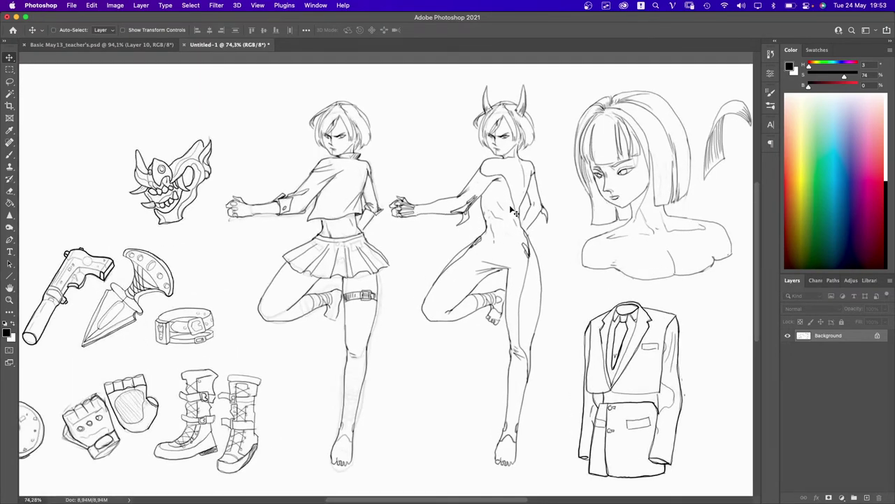
pyautogui.scroll(-3, 507, 237)
pyautogui.press('super+Tab')
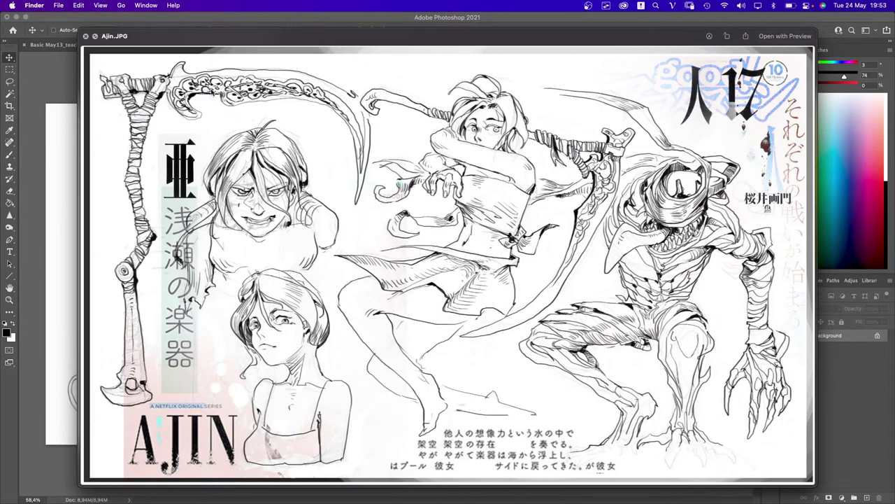
pyautogui.press('super+Tab')
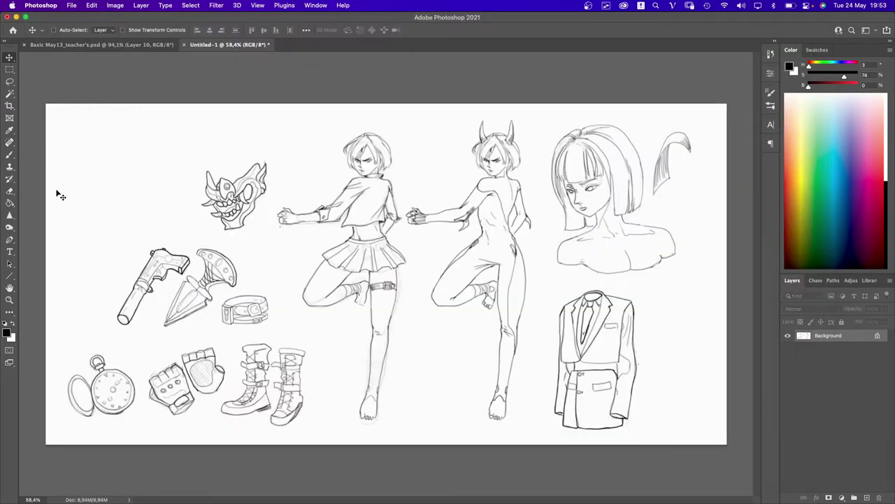
# - Move the Photoshop window aside, close the preview, and place Ajin.JPG from the desktop over the item sketches
pyautogui.moveTo(46, 178); pyautogui.dragTo(249, 171)
pyautogui.click(131, 107)
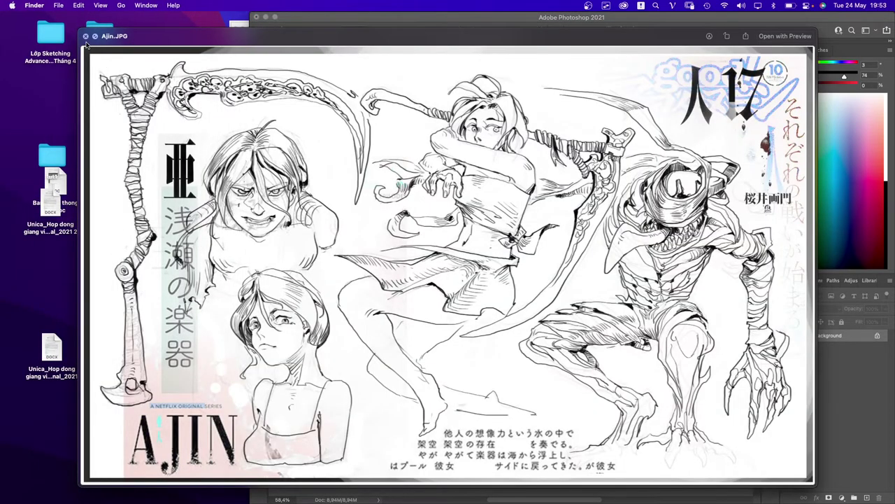
pyautogui.click(86, 36)
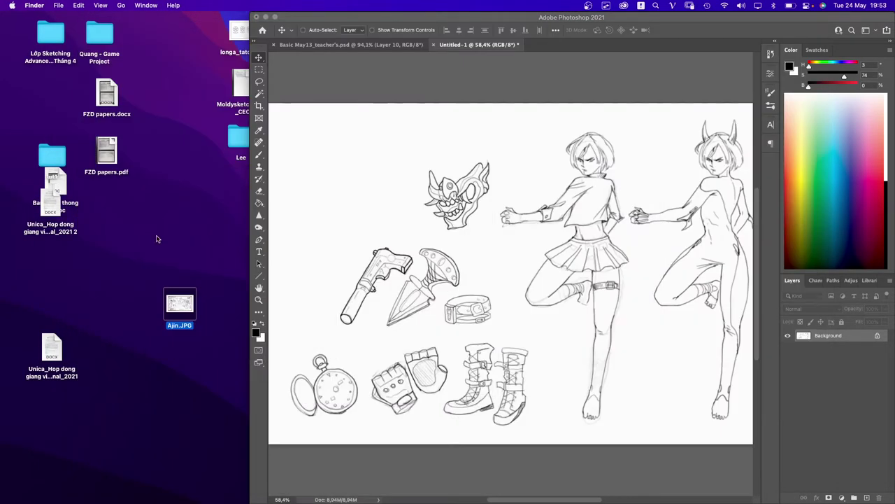
pyautogui.moveTo(178, 301); pyautogui.dragTo(399, 267)
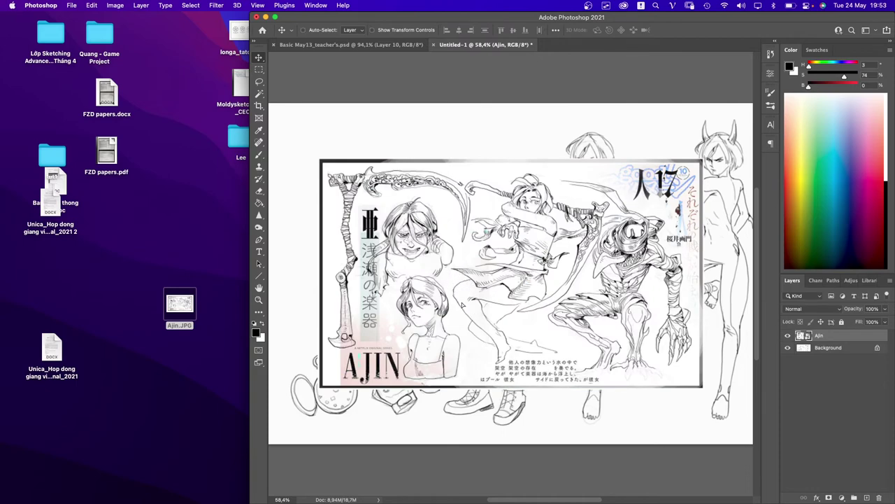
pyautogui.moveTo(462, 304); pyautogui.dragTo(451, 274)
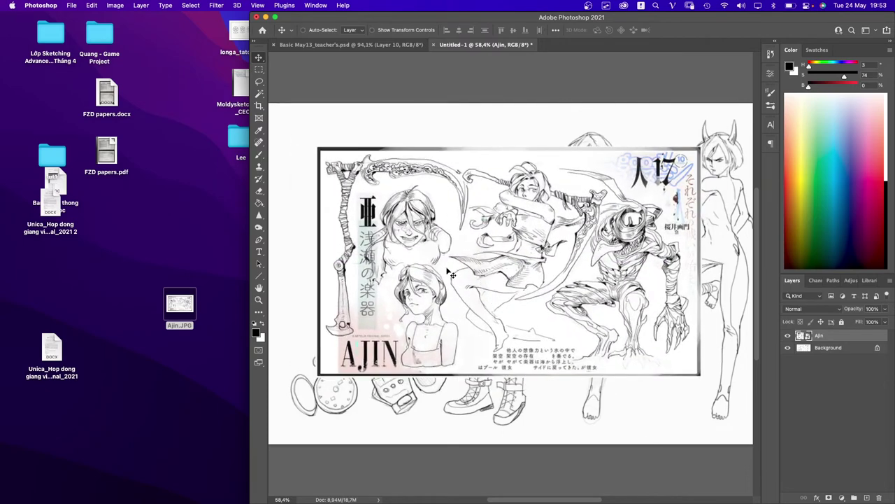
# - Maximize the Photoshop window, select the AJIN logo with its tagline using a rectangular marquee, and copy it to a new layer
pyautogui.click(275, 17)
pyautogui.moveTo(223, 316); pyautogui.dragTo(297, 301)
pyautogui.scroll(5, 236, 297)
pyautogui.scroll(-2, 301, 350)
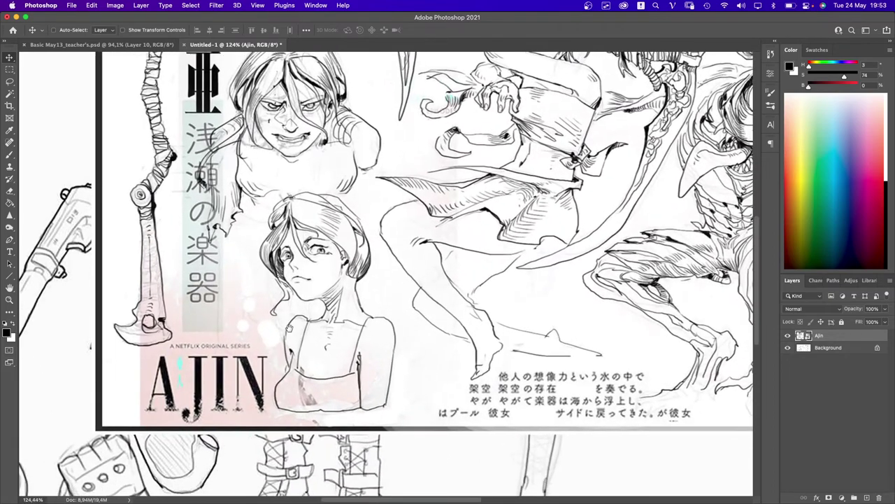
pyautogui.press('m')
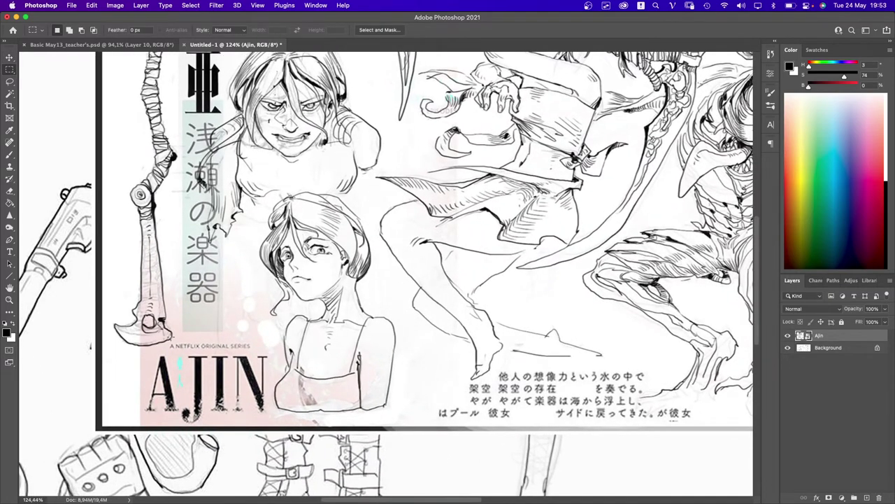
pyautogui.moveTo(169, 343); pyautogui.dragTo(260, 349)
pyautogui.moveTo(142, 350); pyautogui.dragTo(266, 425)
pyautogui.press('super+j')
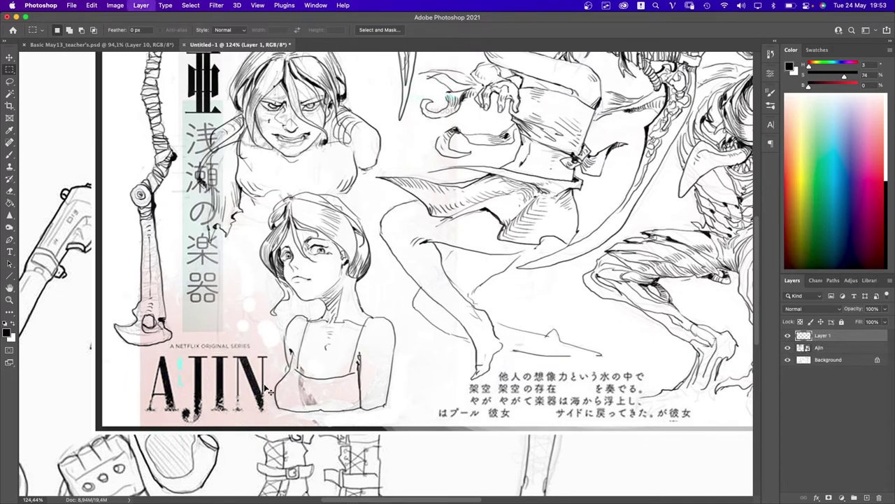
# - Hide the Ajin reference layer and move the copied AJIN logo into the canvas's empty upper-left corner
pyautogui.click(788, 348)
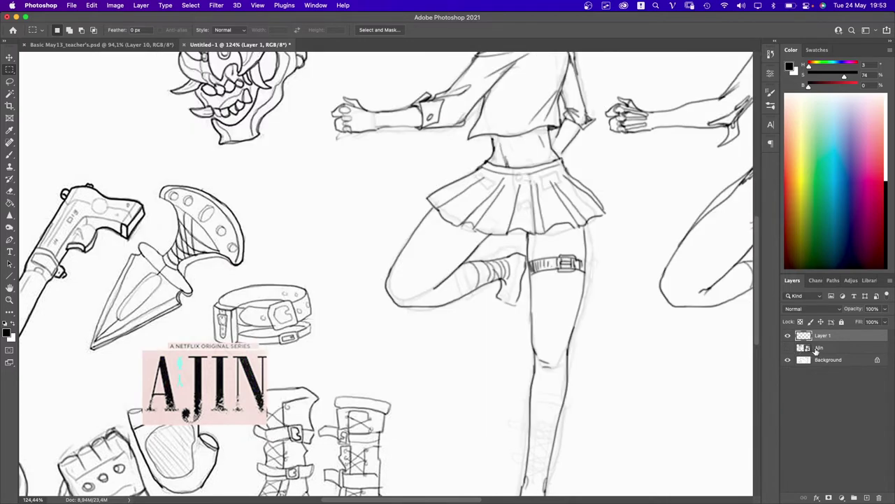
pyautogui.click(822, 348)
pyautogui.scroll(-3, 380, 346)
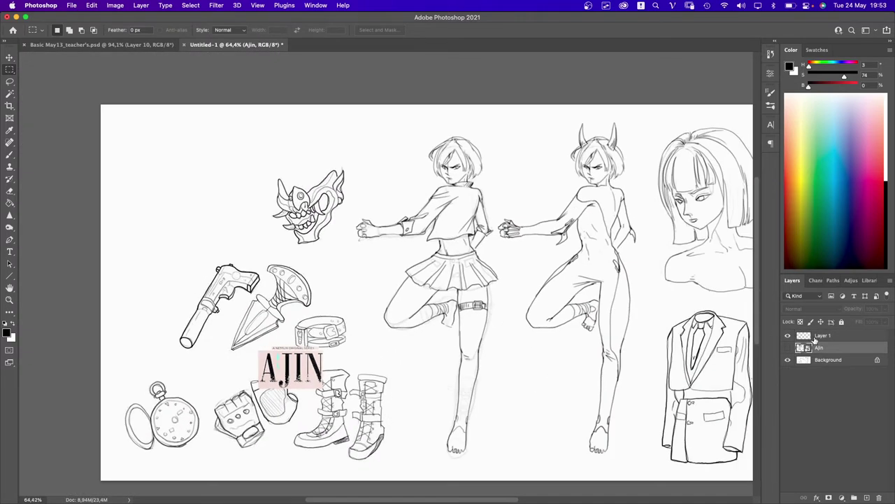
pyautogui.click(815, 337)
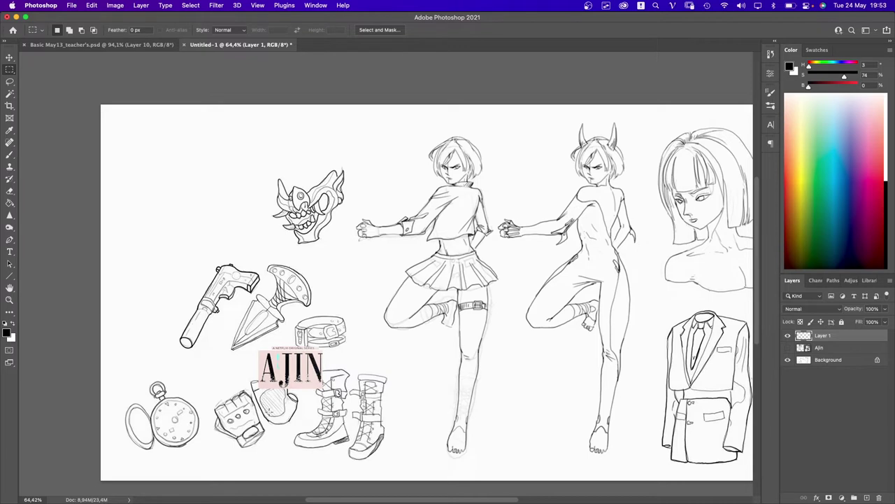
pyautogui.press('v')
pyautogui.moveTo(306, 382); pyautogui.dragTo(168, 159)
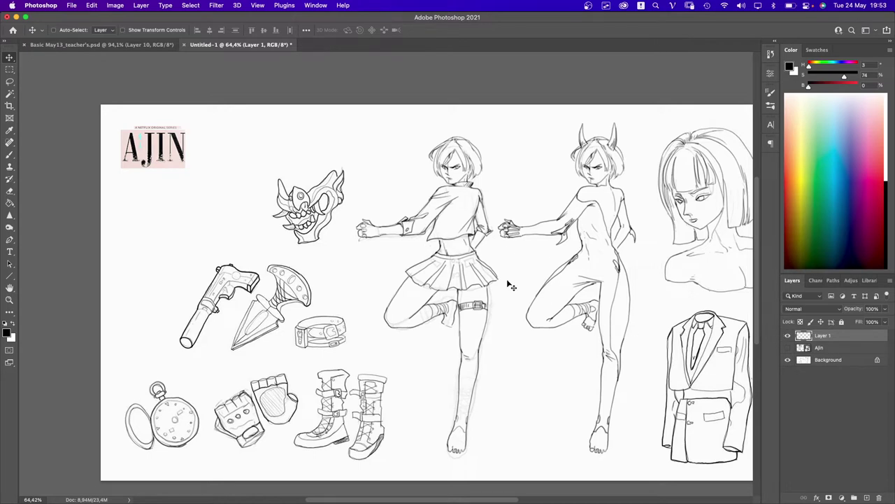
# - Whiten the logo's pink background with Levels, using a black input of 42 and a white input of 208
pyautogui.press('super+l')
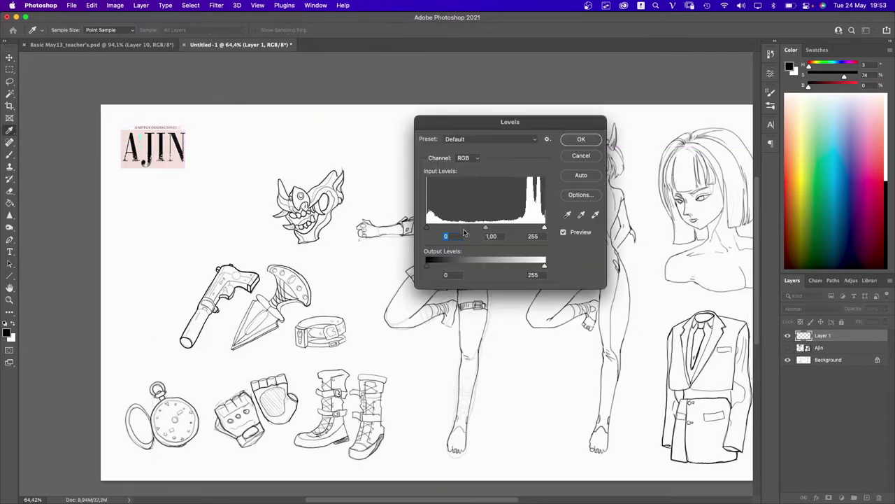
pyautogui.moveTo(428, 228); pyautogui.dragTo(447, 228)
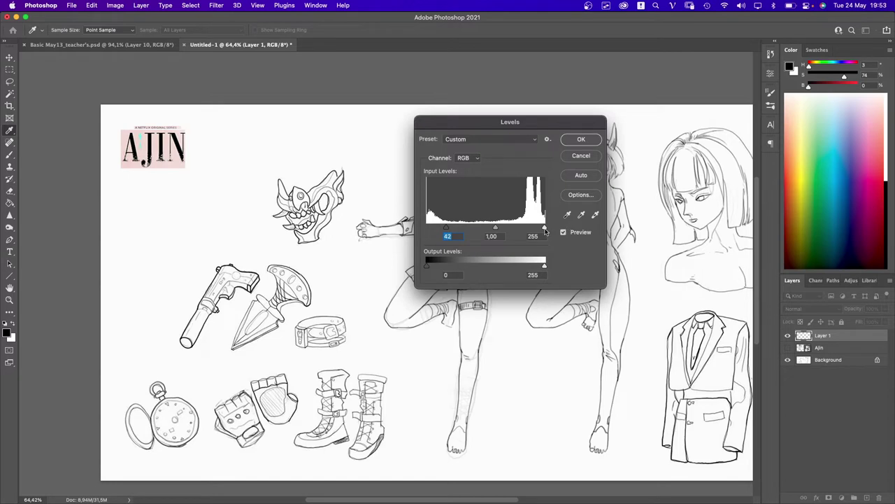
pyautogui.moveTo(545, 229); pyautogui.dragTo(523, 236)
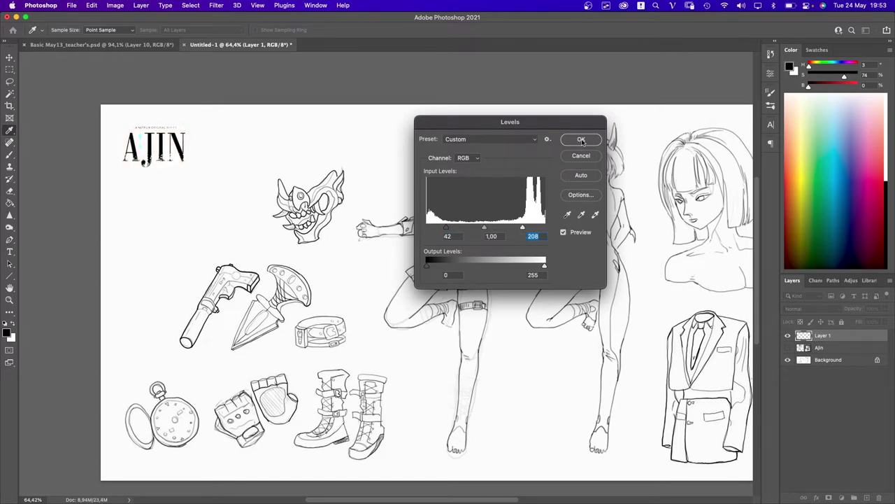
pyautogui.click(581, 141)
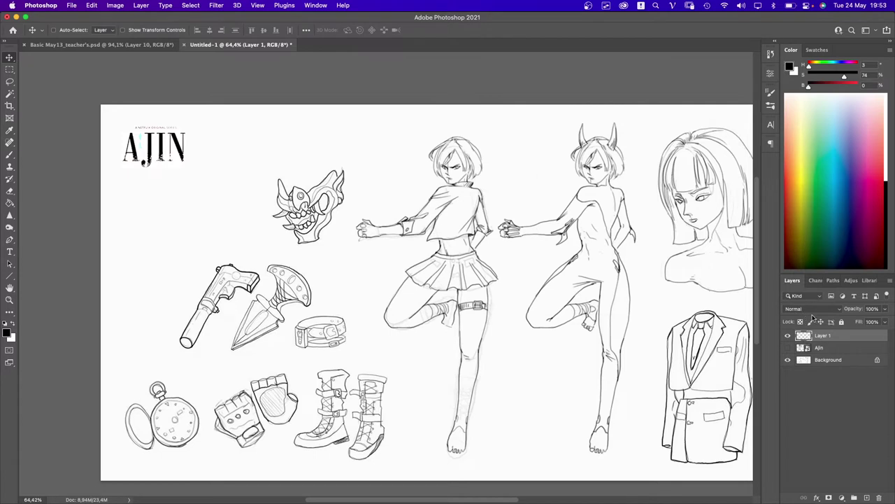
# - Set the logo layer's blend mode to Multiply and nudge the logo slightly closer to the canvas corner
pyautogui.click(813, 310)
pyautogui.click(808, 343)
pyautogui.moveTo(187, 162); pyautogui.dragTo(160, 152)
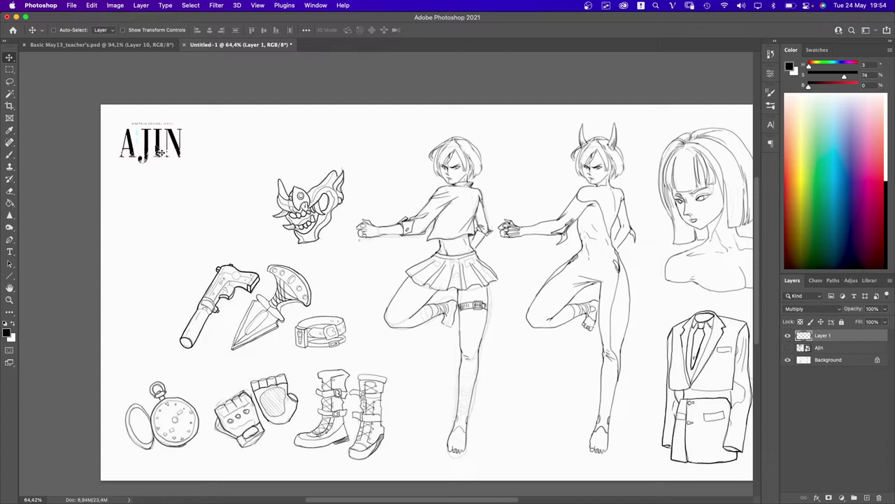
# - Switch to Chrome and bring up the Pinterest page showing the female action pose pin
pyautogui.hotkey('alt', 'Tab')
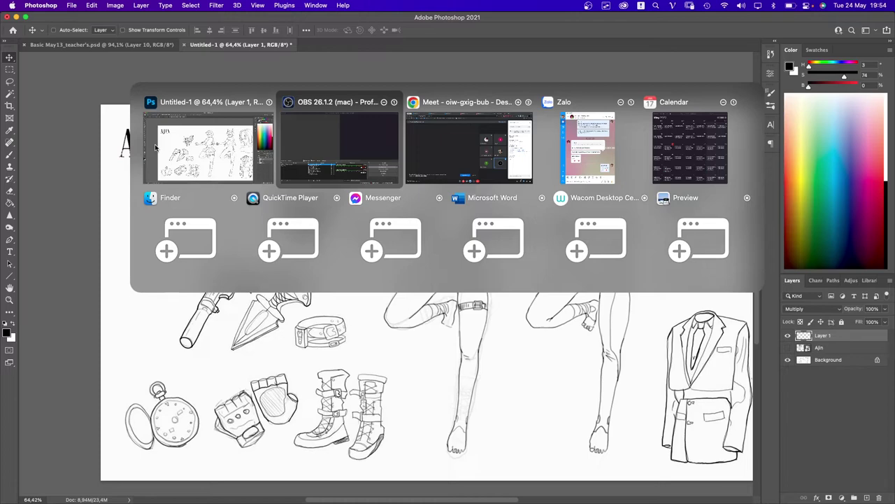
pyautogui.click(155, 147)
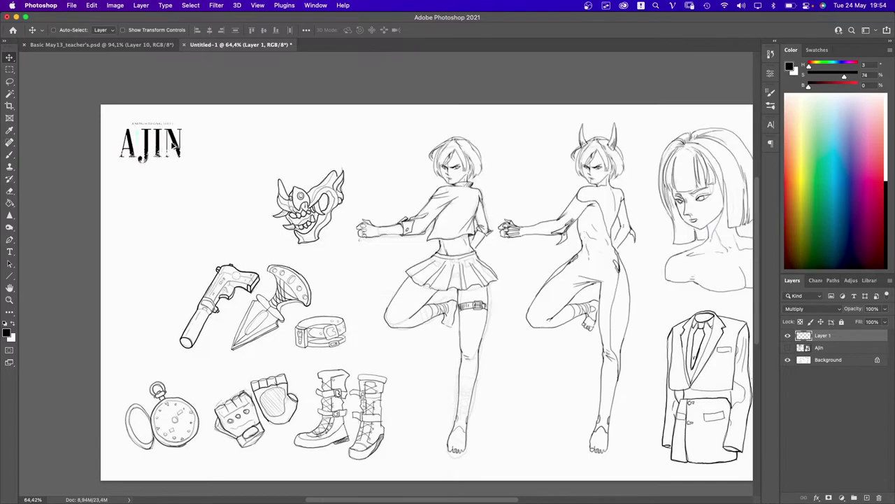
pyautogui.hotkey('alt', 'Tab')
pyautogui.hotkey('alt', 'Tab')
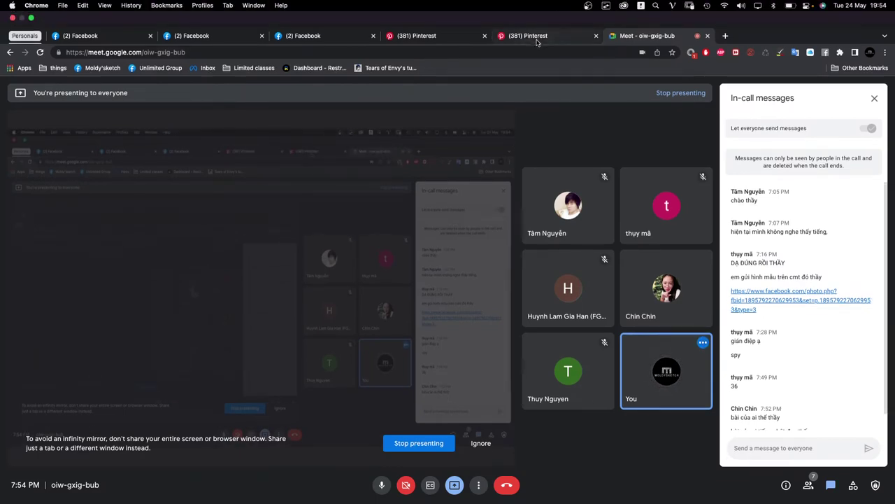
pyautogui.click(528, 35)
pyautogui.click(416, 35)
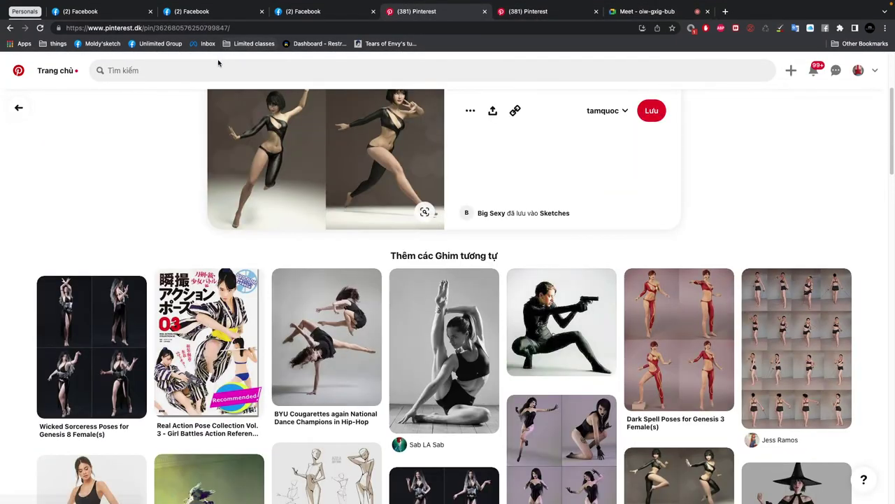
# - Search Pinterest for "magazin" and open the Vogue Magazine profile
pyautogui.click(217, 73)
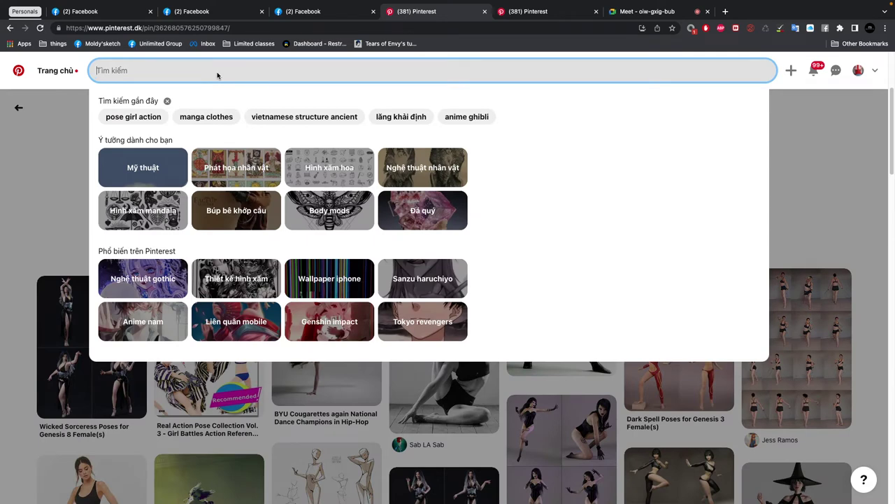
pyautogui.write('maga')
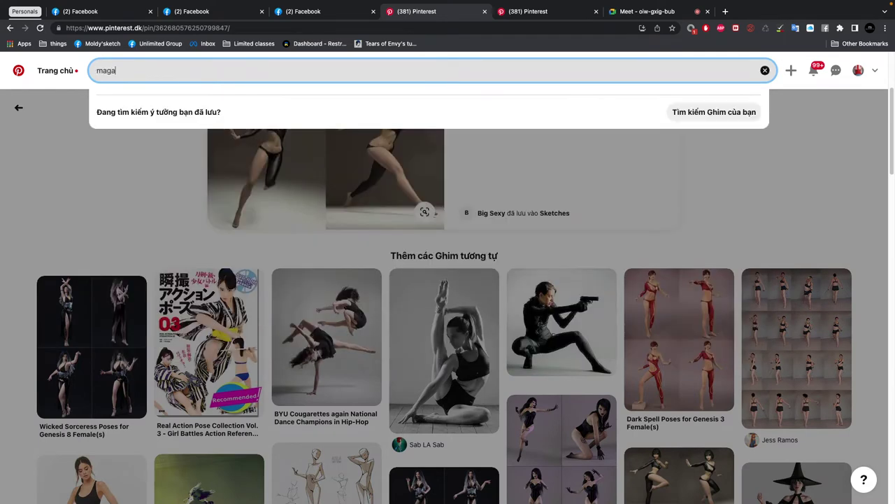
pyautogui.press('BackSpace')
pyautogui.press('BackSpace')
pyautogui.press('BackSpace')
pyautogui.write('magazin')
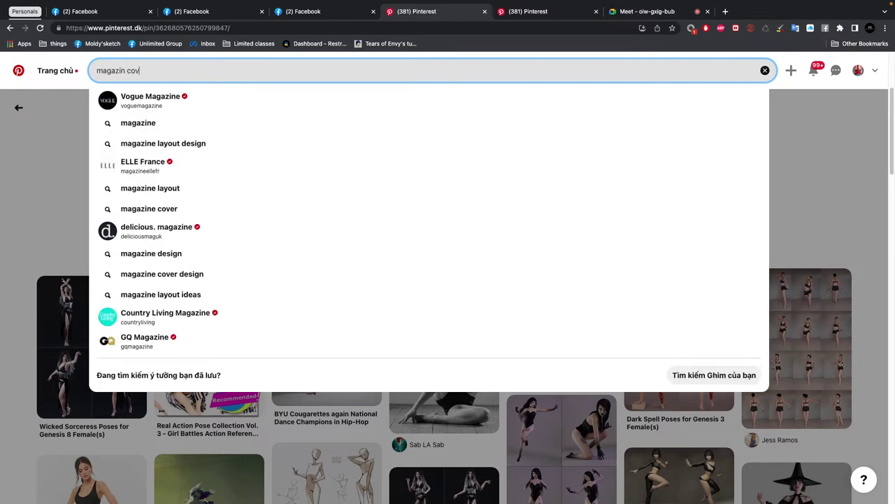
pyautogui.write(' cov')
pyautogui.press('BackSpace')
pyautogui.press('BackSpace')
pyautogui.press('BackSpace')
pyautogui.press('BackSpace')
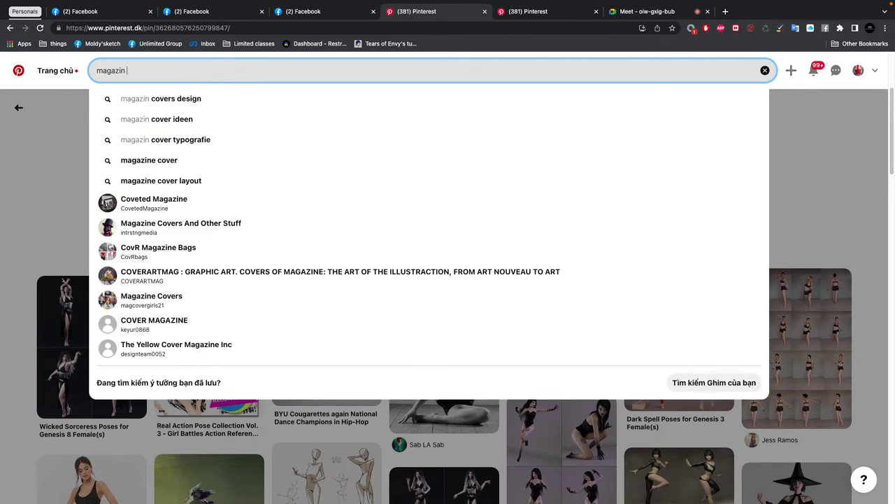
pyautogui.click(151, 97)
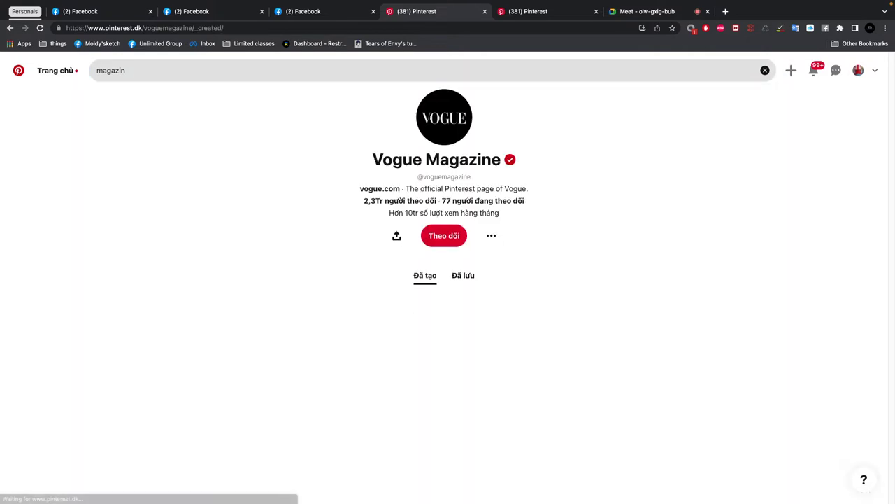
# - Browse the covers on the Vogue Magazine profile and open the Adele cover with the green dress
pyautogui.scroll(-3, 266, 280)
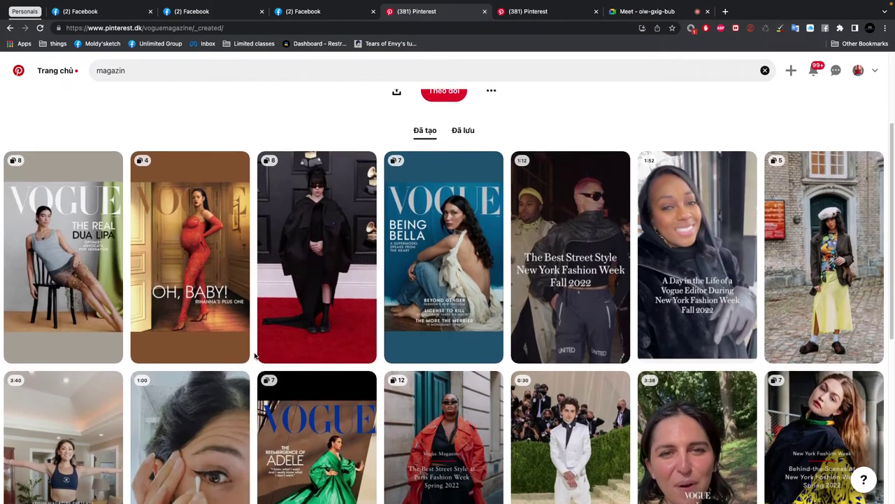
pyautogui.scroll(-2, 469, 380)
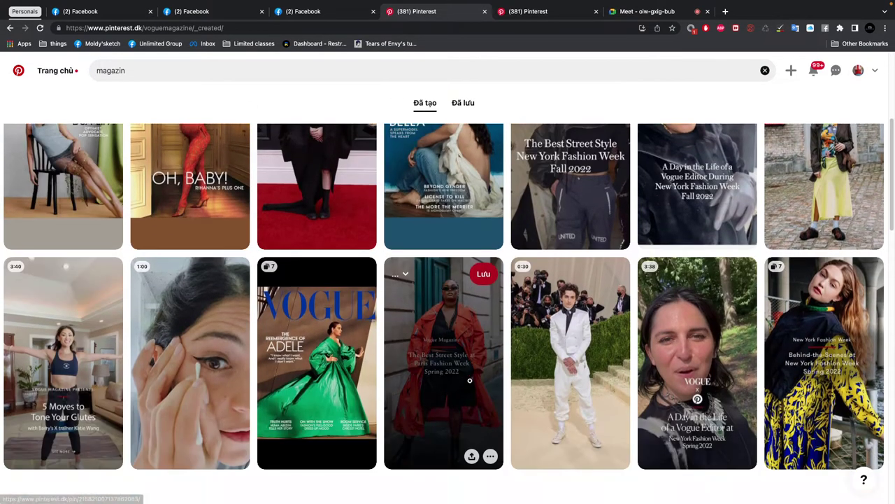
pyautogui.scroll(-2, 470, 380)
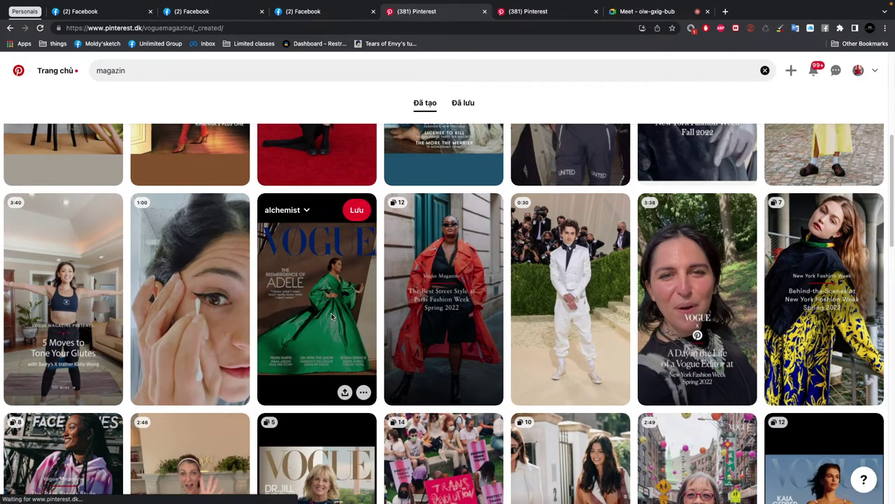
pyautogui.click(332, 317)
# - Look through the similar cover pins, opening the red Harry Styles Vogue cover and his tutu ballet Vogue cover
pyautogui.scroll(-1, 403, 265)
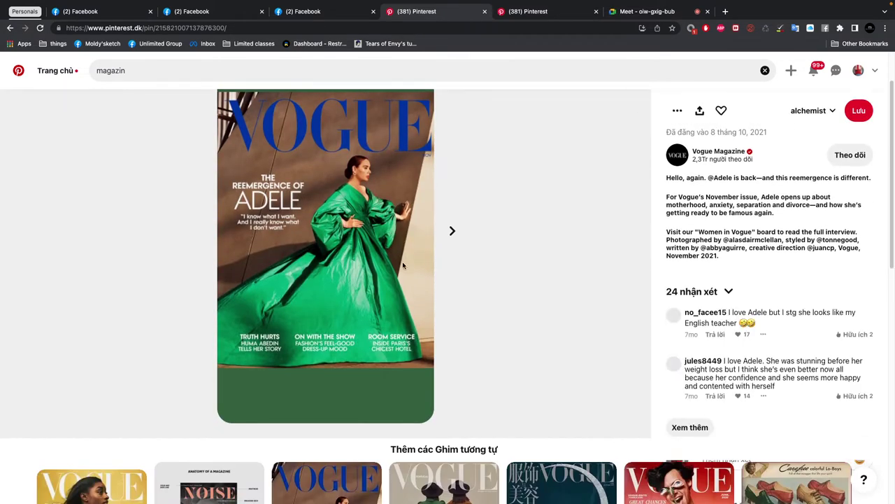
pyautogui.scroll(-4, 403, 265)
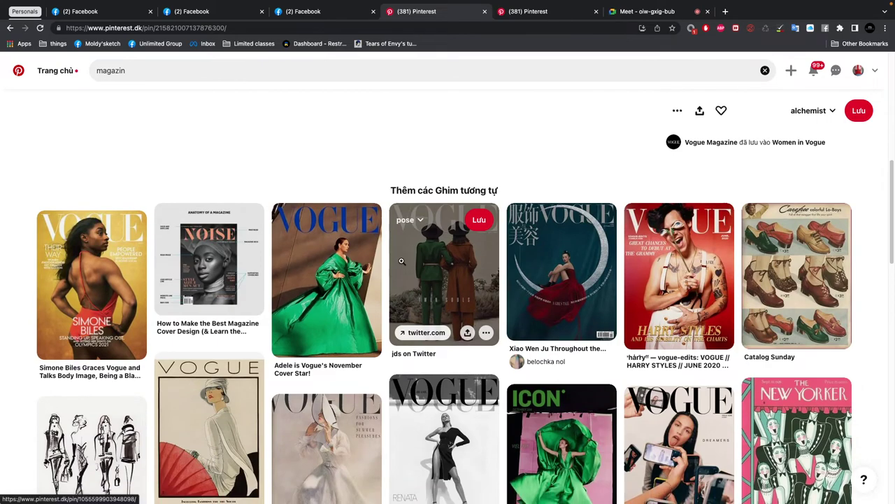
pyautogui.scroll(-3, 401, 261)
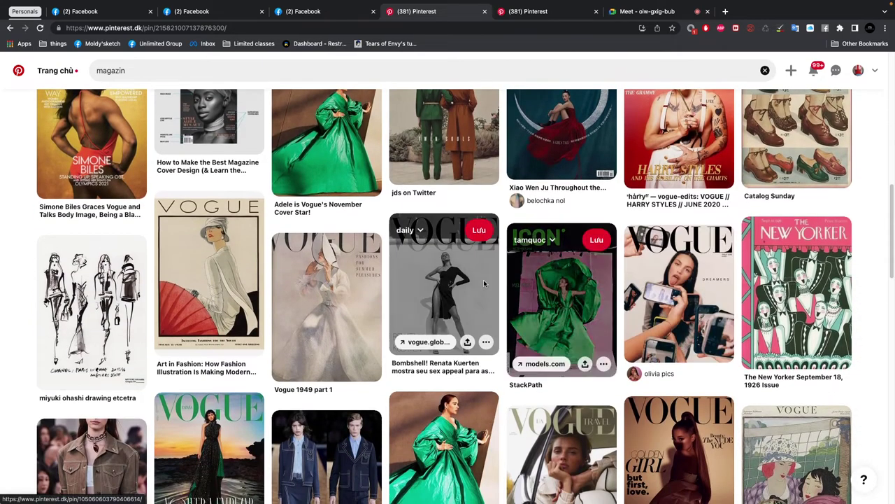
pyautogui.scroll(1, 484, 282)
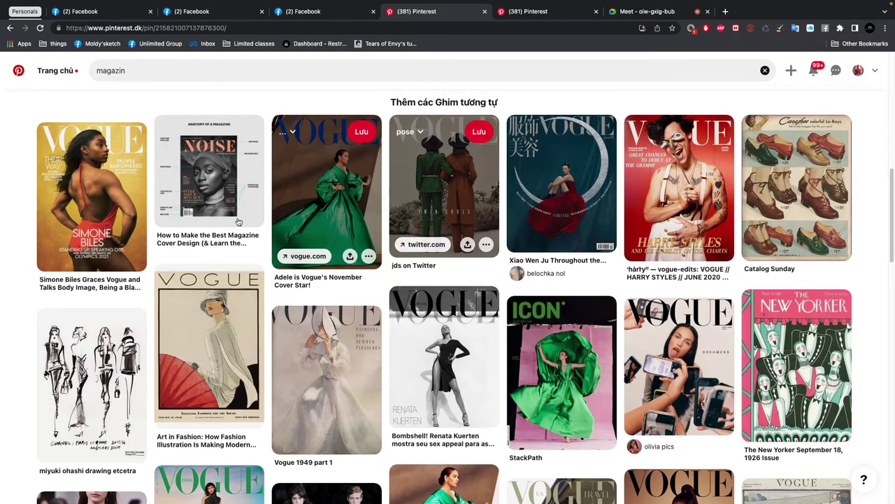
pyautogui.click(706, 189)
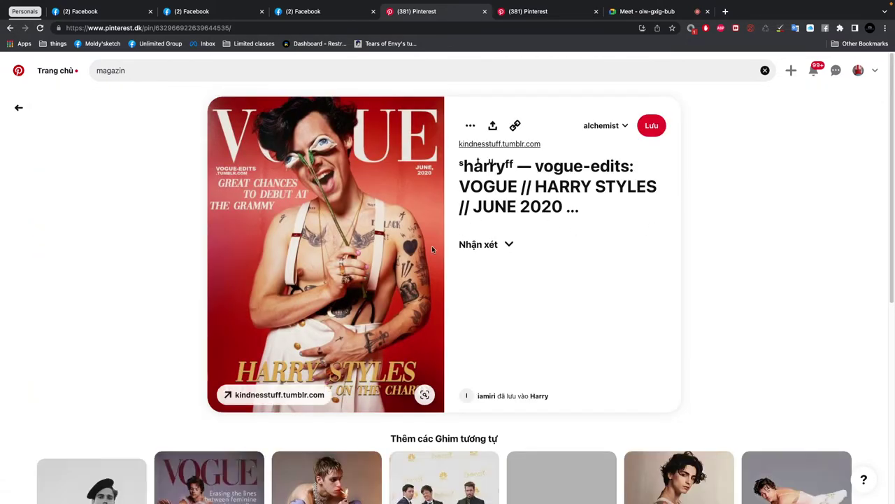
pyautogui.scroll(-3, 369, 384)
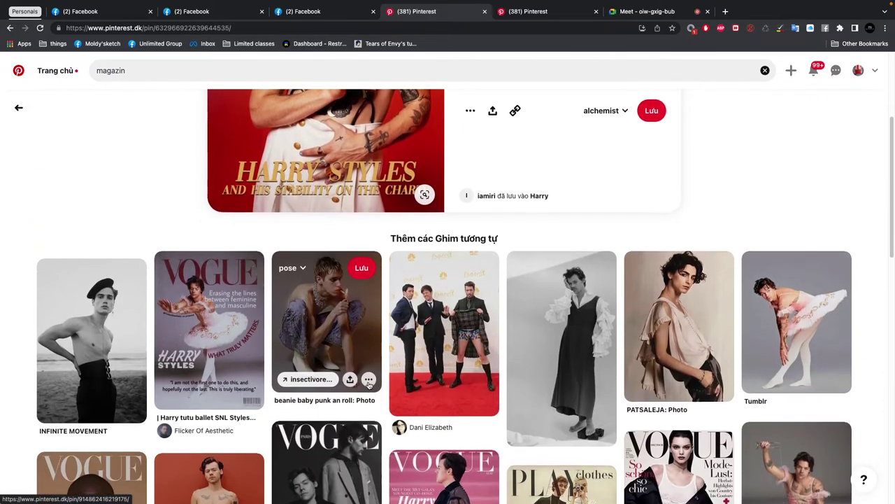
pyautogui.click(238, 329)
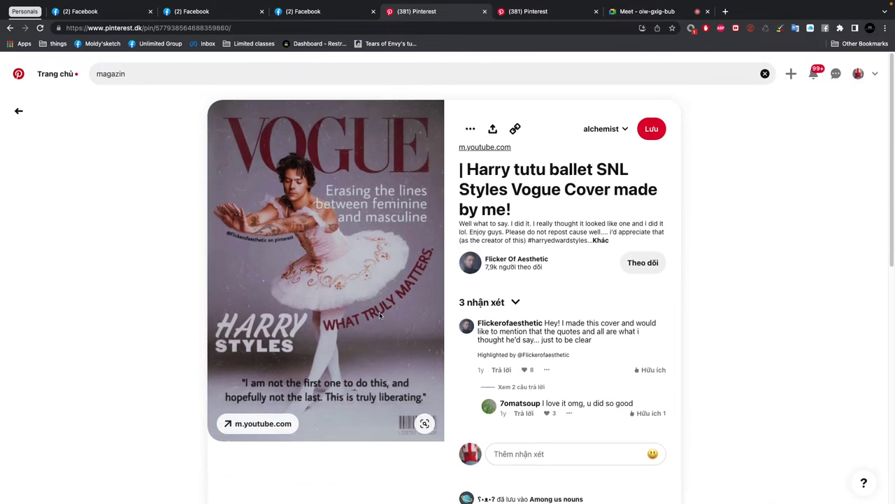
# - Search Pinterest for "manga cover" instead
pyautogui.click(258, 73)
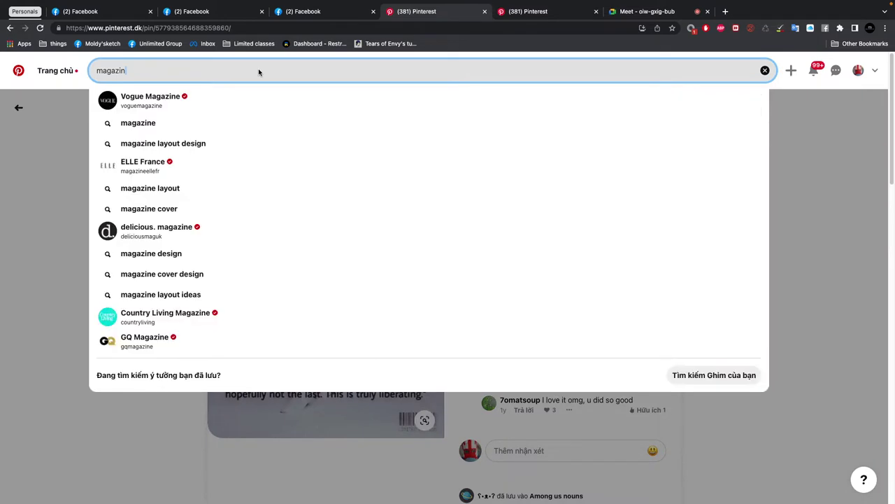
pyautogui.doubleClick(259, 72)
pyautogui.write('manga cov')
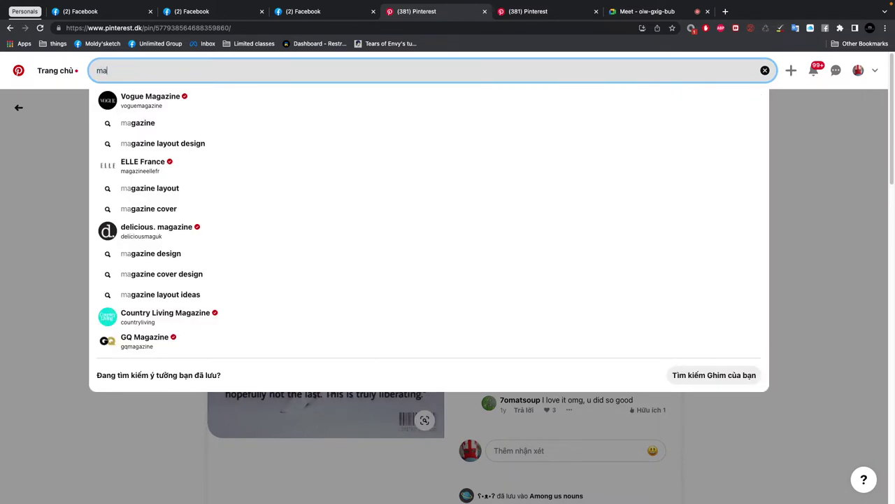
pyautogui.write('er')
pyautogui.press('Return')
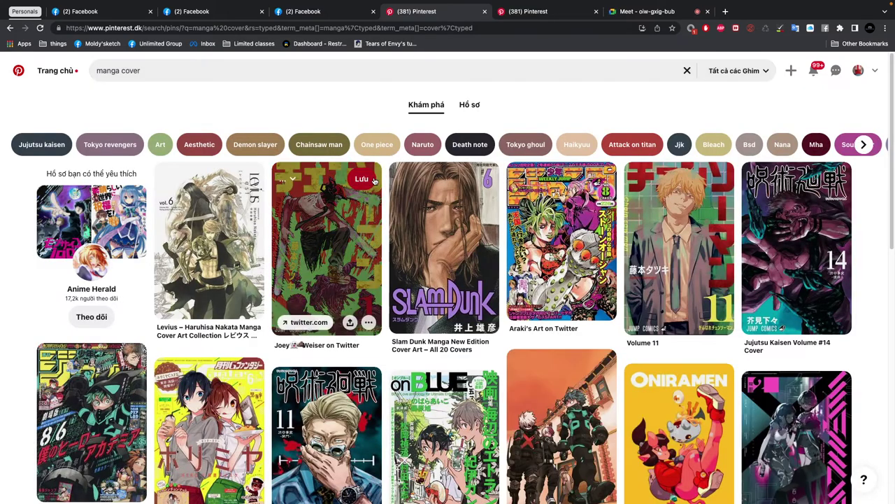
# - Examine the title layouts of the Levius manga covers: volume 6, the yellow Levius est artwork, volume 1 and related pins
pyautogui.click(195, 262)
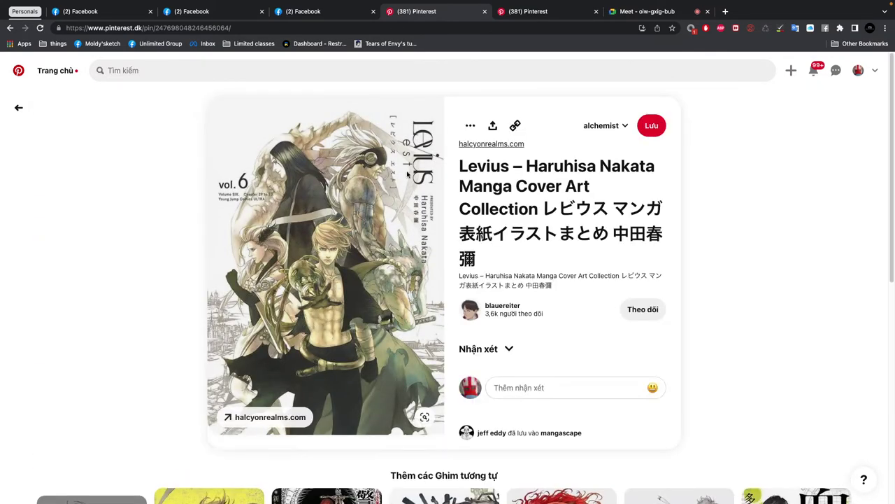
pyautogui.scroll(-5, 399, 150)
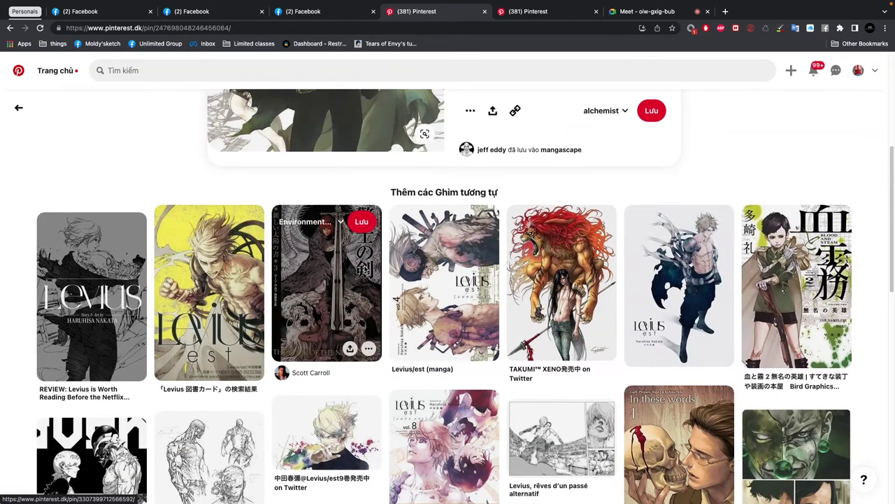
pyautogui.click(220, 340)
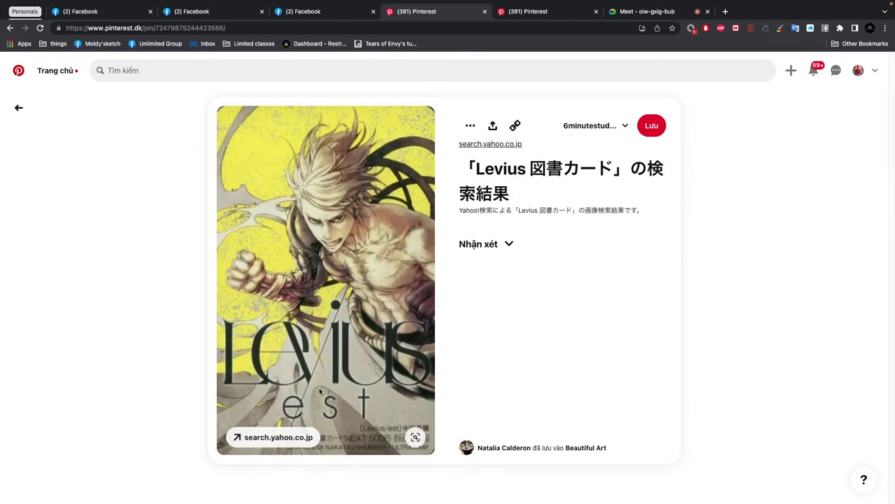
pyautogui.scroll(-5, 326, 402)
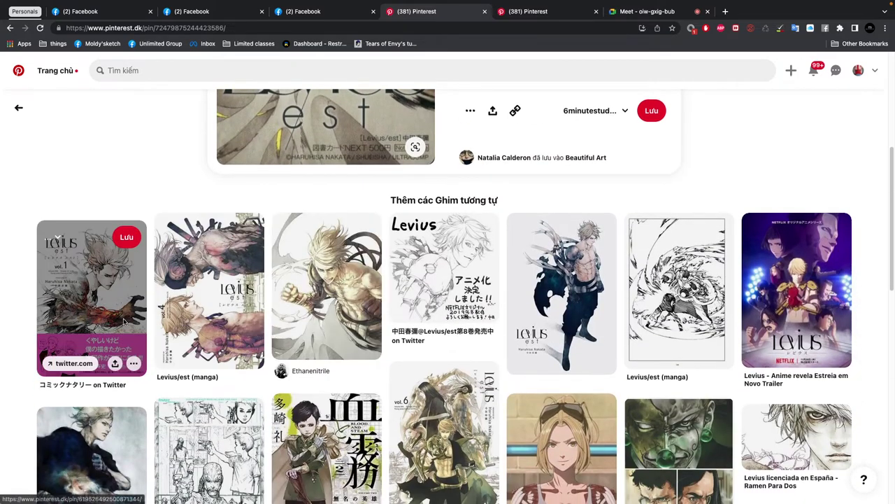
pyautogui.click(124, 319)
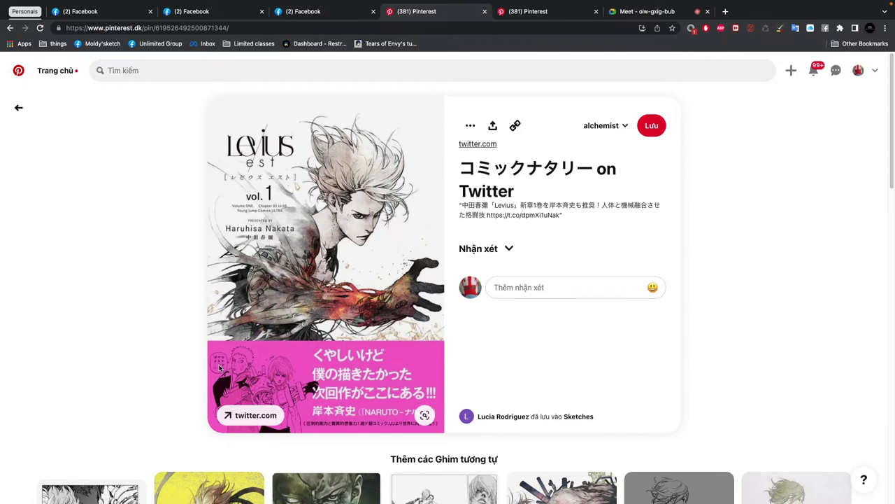
pyautogui.scroll(-5, 219, 367)
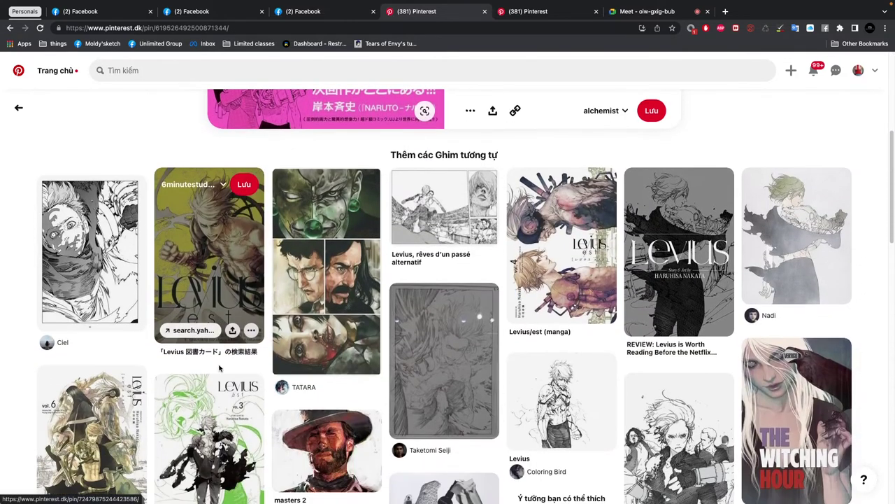
pyautogui.scroll(-1, 219, 367)
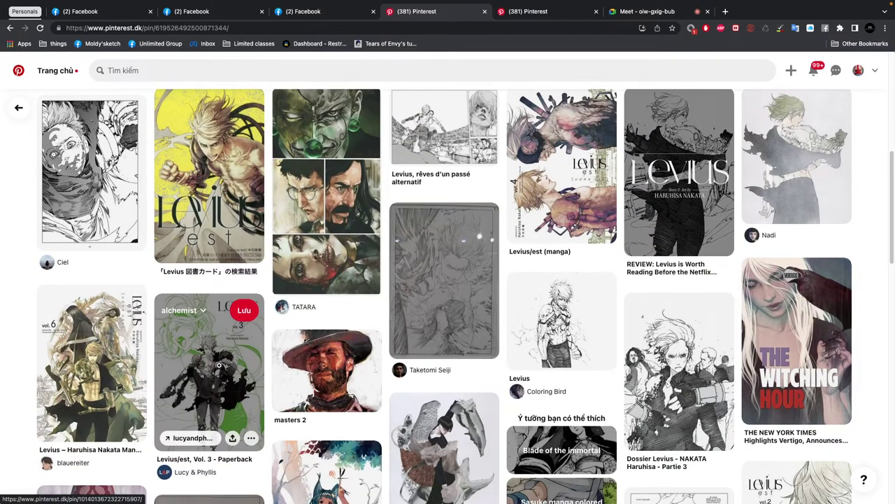
# - Switch to Photoshop and hide the AJIN logo layer, leaving only the background sketches visible after a check of the Ajin reference
pyautogui.hotkey('alt', 'Tab')
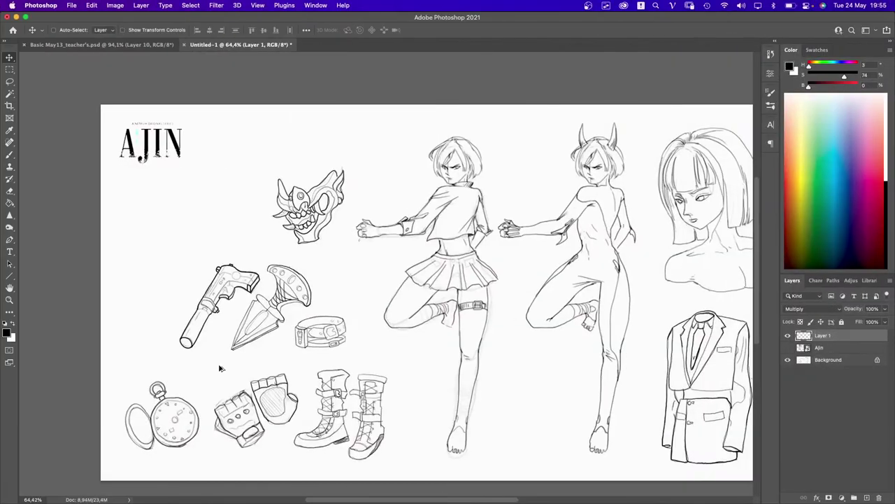
pyautogui.moveTo(512, 295); pyautogui.dragTo(440, 282)
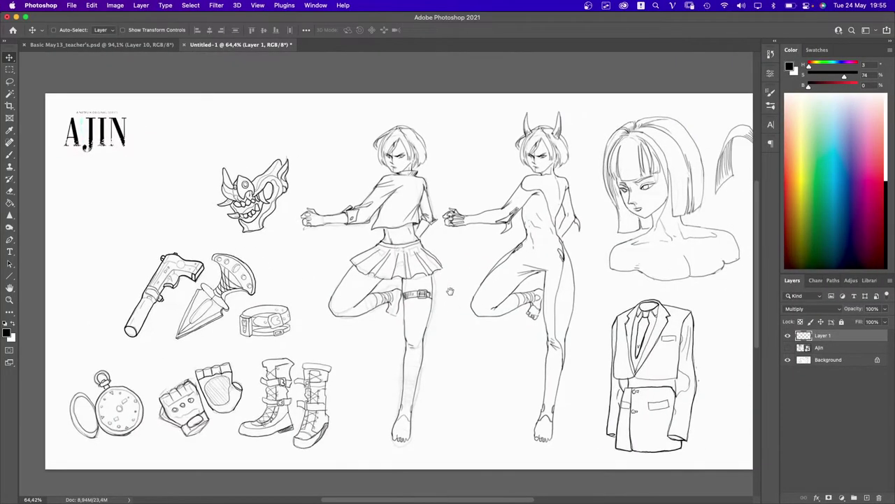
pyautogui.click(789, 348)
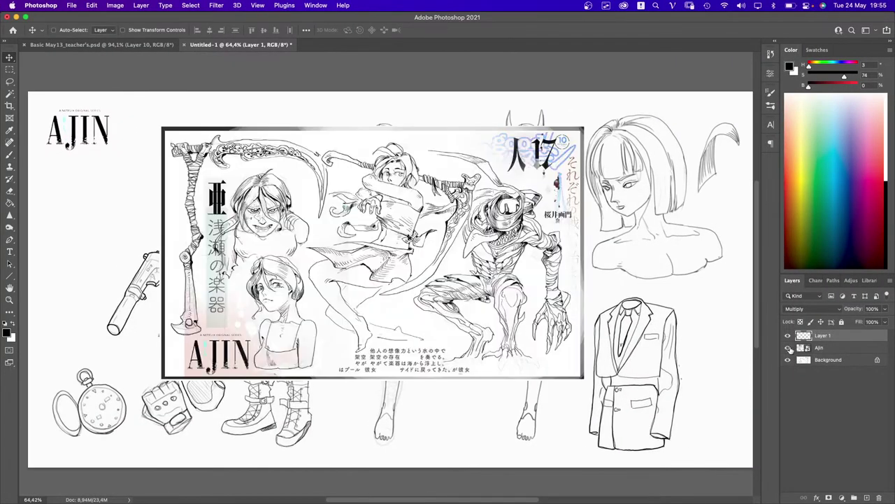
pyautogui.click(788, 348)
pyautogui.click(788, 337)
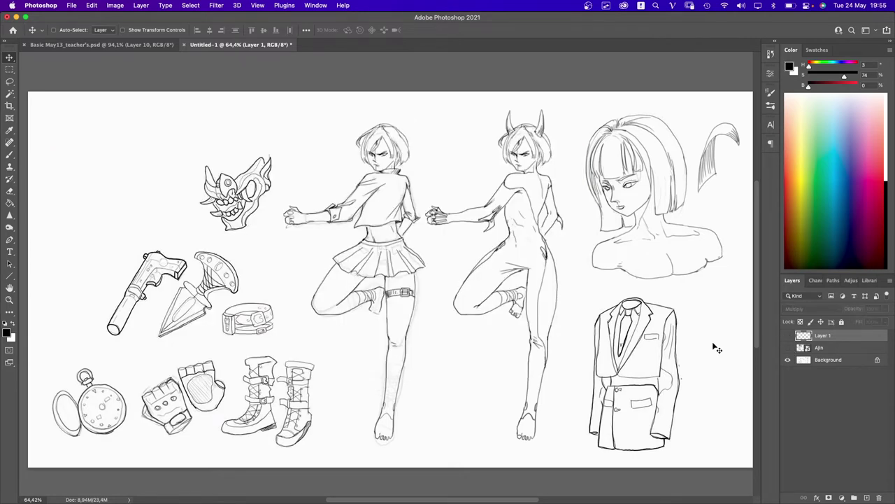
# - Switch to Chrome and open the home page of the BasicSketch_Apr22 Facebook group
pyautogui.hotkey('alt', 'Tab')
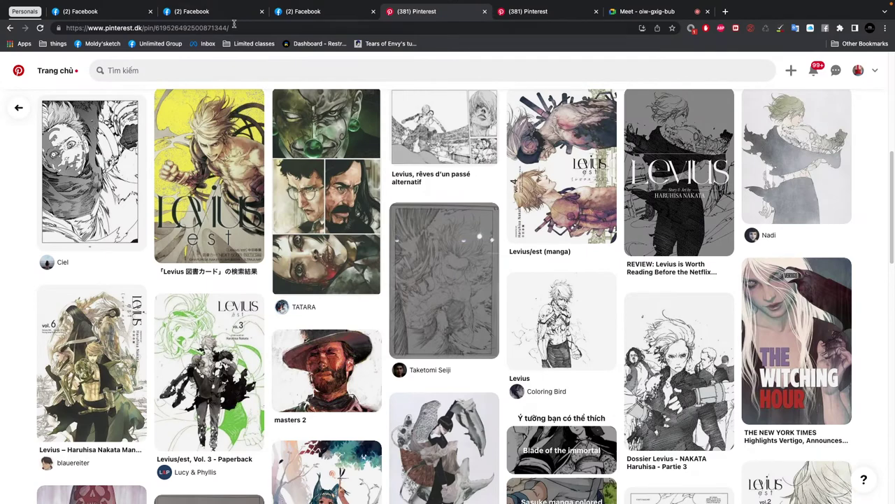
pyautogui.click(308, 11)
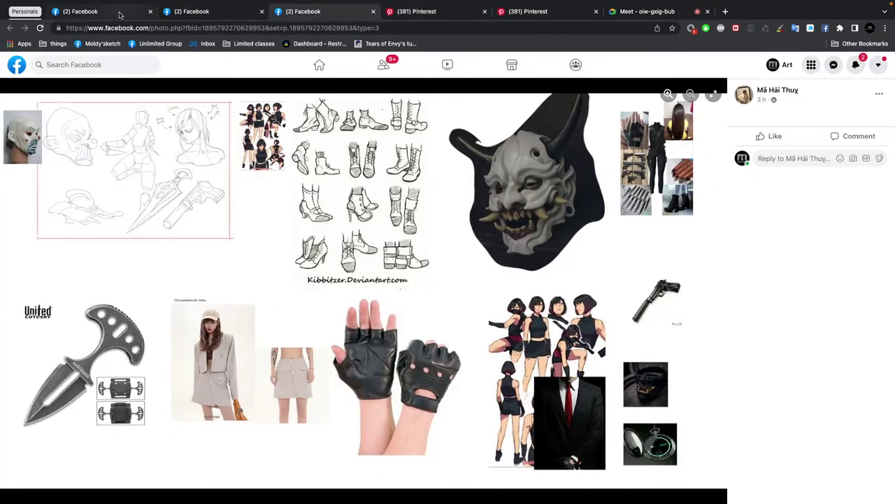
pyautogui.click(80, 11)
pyautogui.click(17, 66)
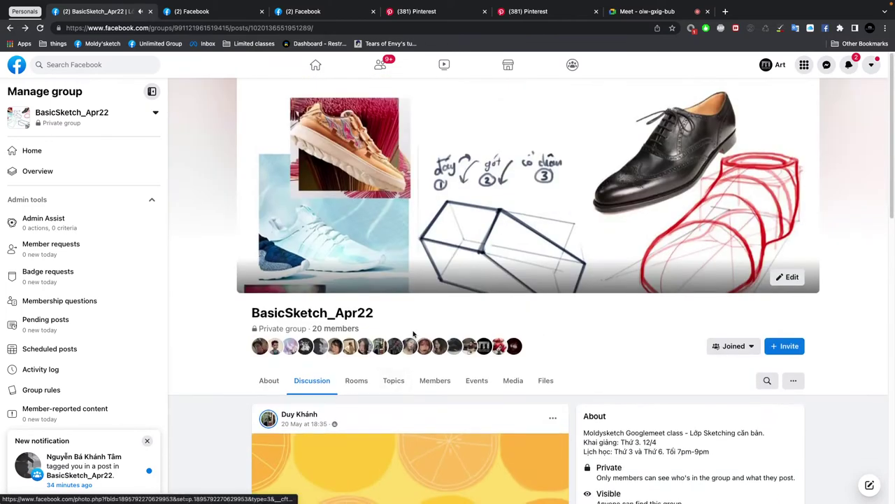
pyautogui.scroll(-2, 391, 224)
pyautogui.click(114, 154)
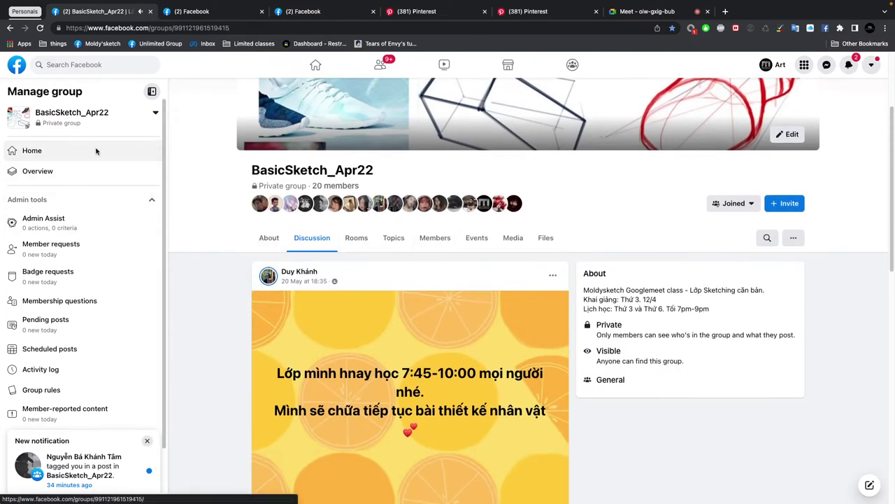
# - Start a new post in the BasicSketch_Apr22 group and mention the student in it
pyautogui.click(338, 271)
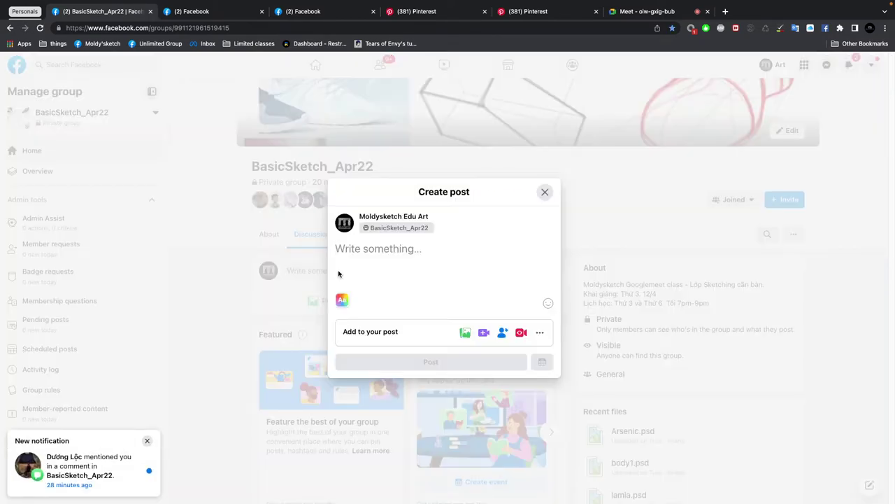
pyautogui.write('2')
pyautogui.press('BackSpace')
pyautogui.write('@thu')
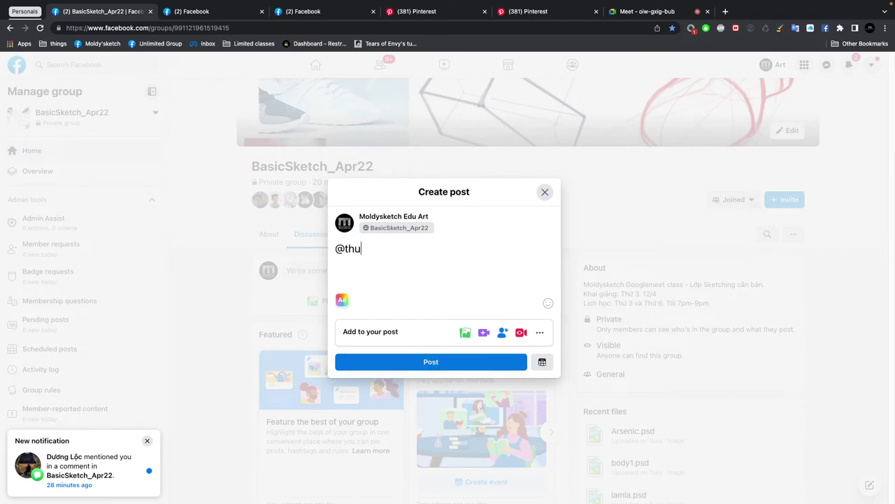
pyautogui.write('y')
pyautogui.press('Return')
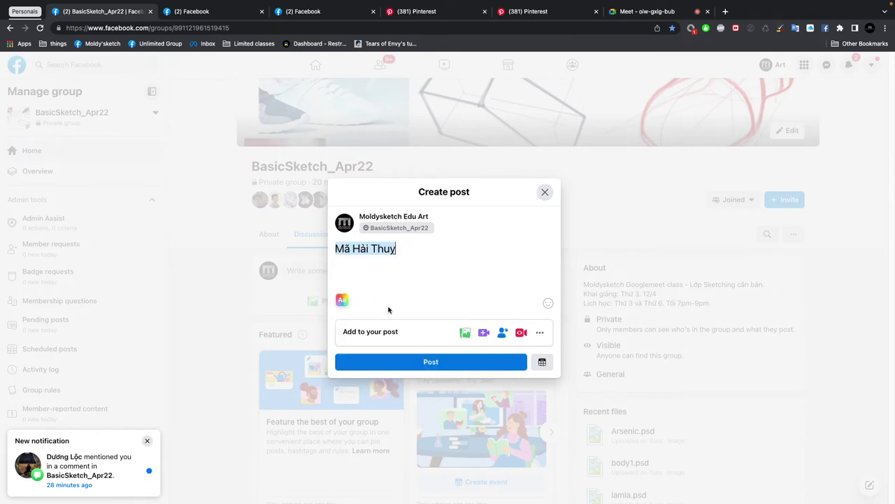
# - Switch to Photoshop, show the character design sheet full screen and capture a screenshot of the whole sheet
pyautogui.hotkey('ctrl', 'Up')
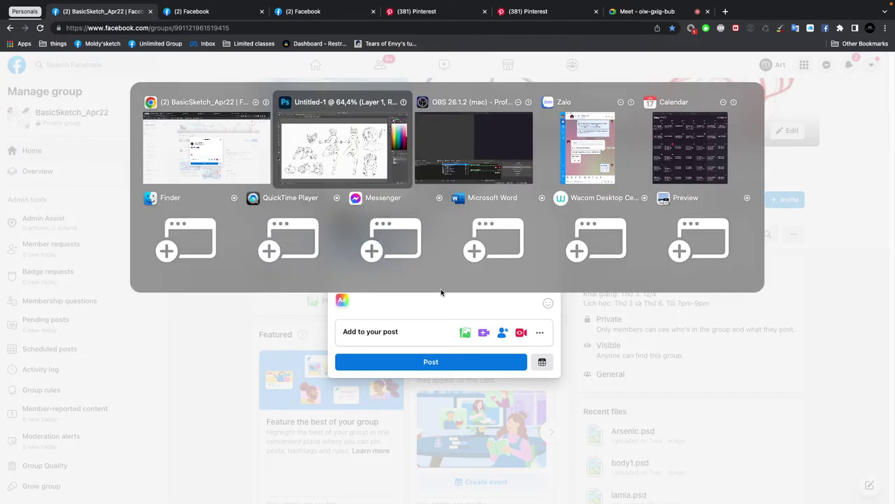
pyautogui.hotkey('ctrl', 'Right')
pyautogui.press('f')
pyautogui.press('f')
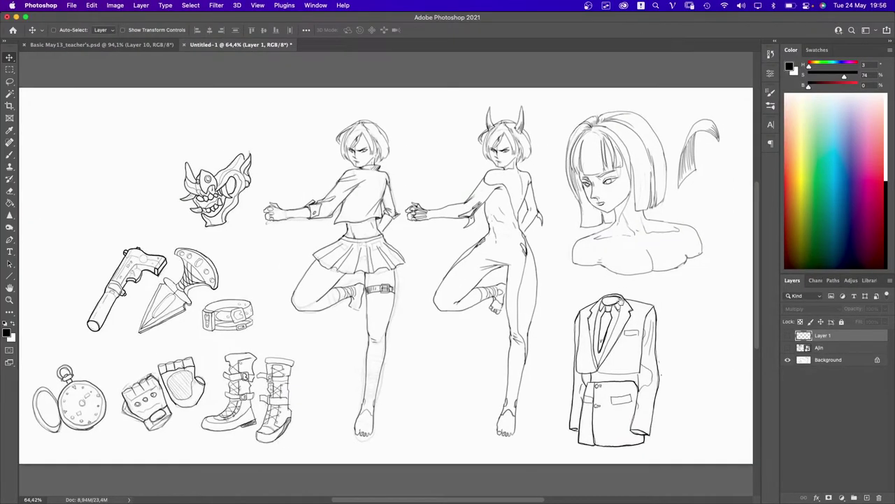
pyautogui.scroll(4, 634, 302)
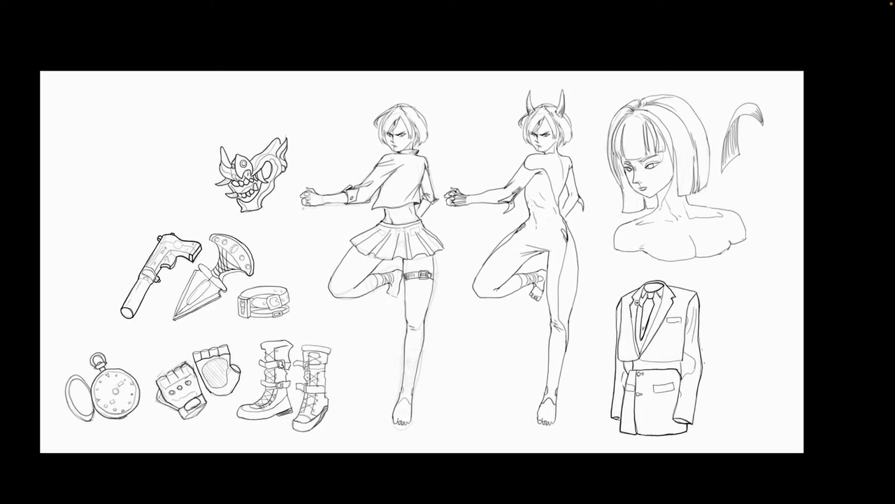
pyautogui.scroll(3, 634, 303)
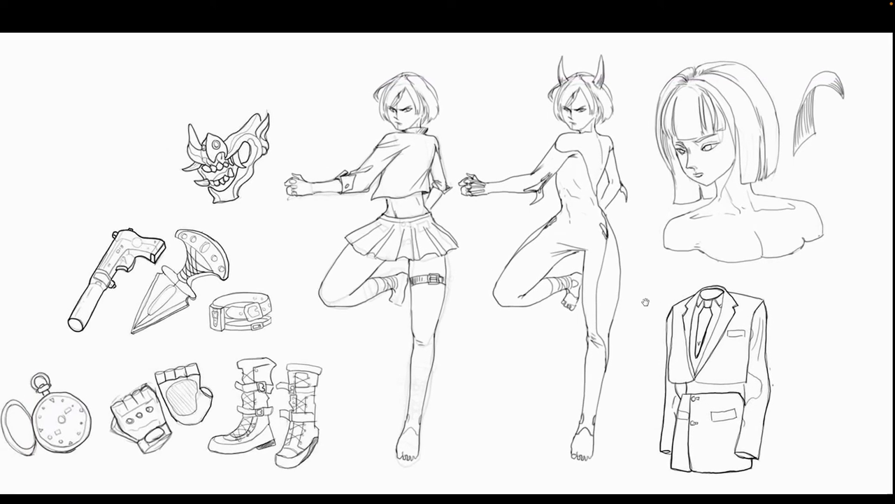
pyautogui.scroll(-3, 636, 299)
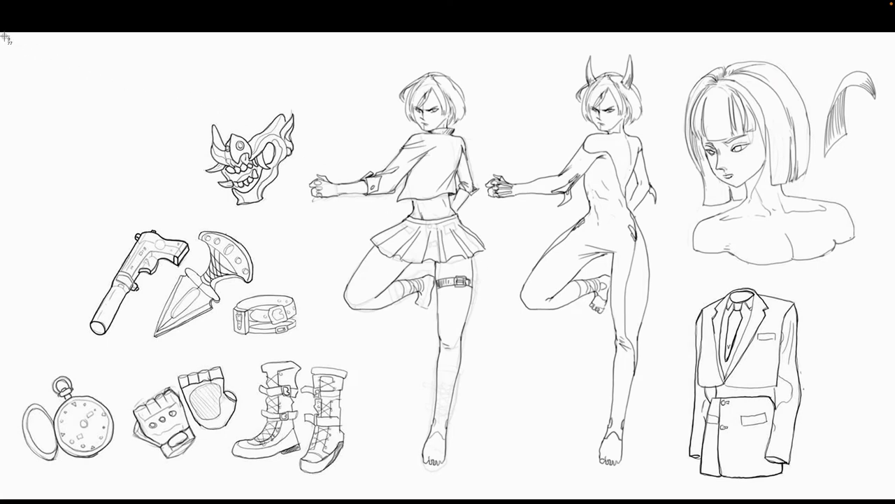
pyautogui.moveTo(5, 37)
pyautogui.mouseDown()
pyautogui.moveTo(336, 289)
pyautogui.moveTo(700, 490)
pyautogui.moveTo(871, 489)
pyautogui.moveTo(886, 498)
pyautogui.mouseUp()
# - Switch back to Chrome, paste the character sheet screenshot into the group post and publish it
pyautogui.press('super+Tab')
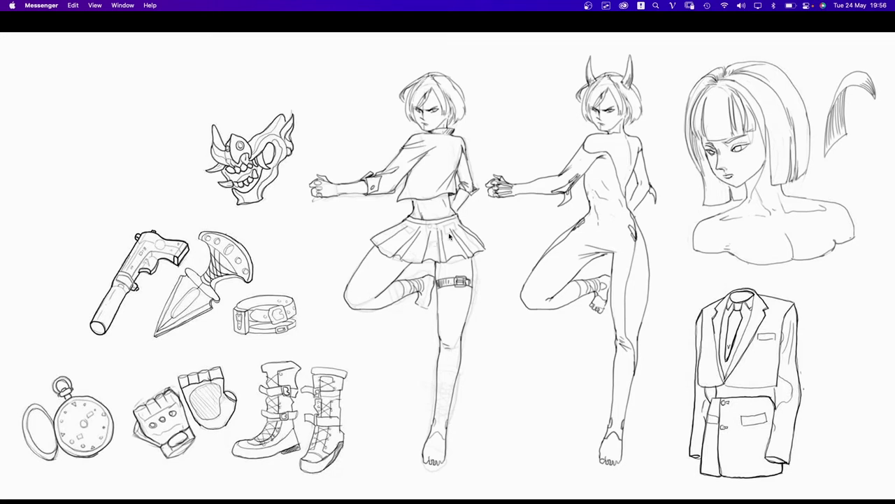
pyautogui.press('super+Tab')
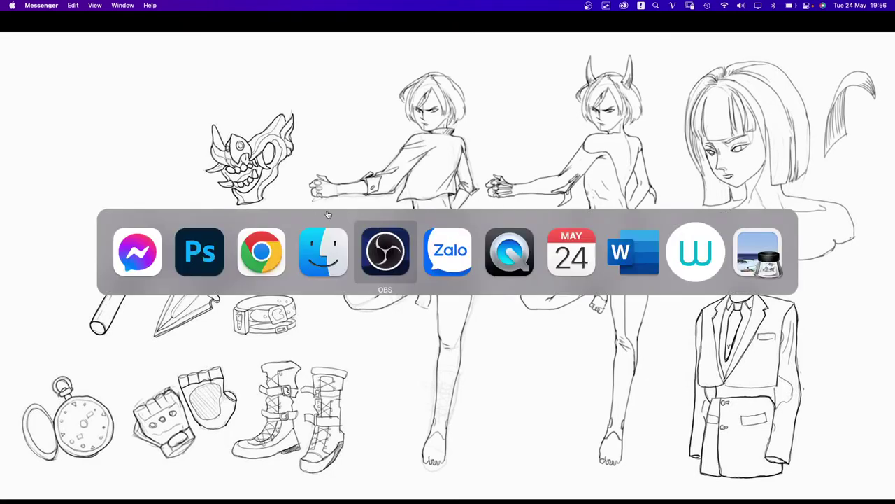
pyautogui.click(258, 266)
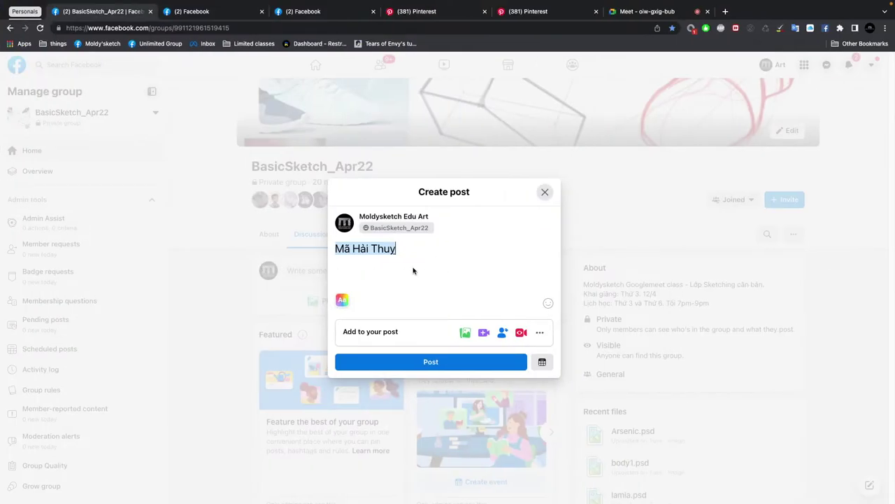
pyautogui.press('super+v')
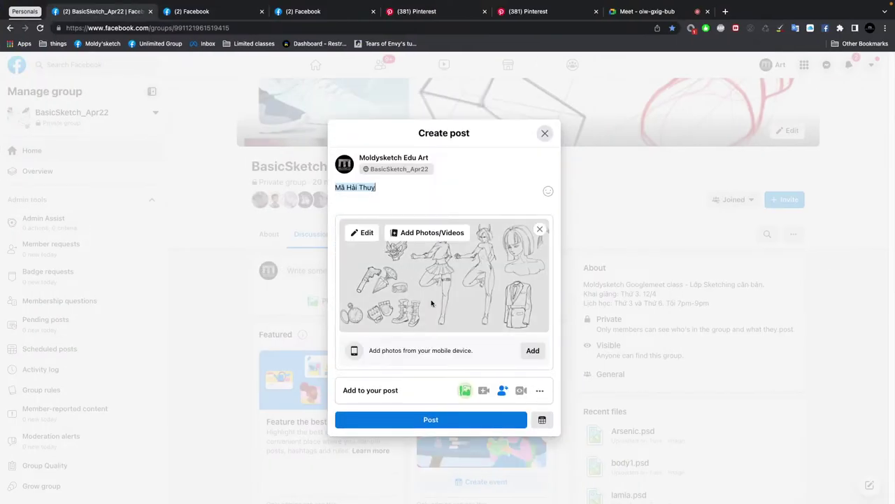
pyautogui.click(451, 420)
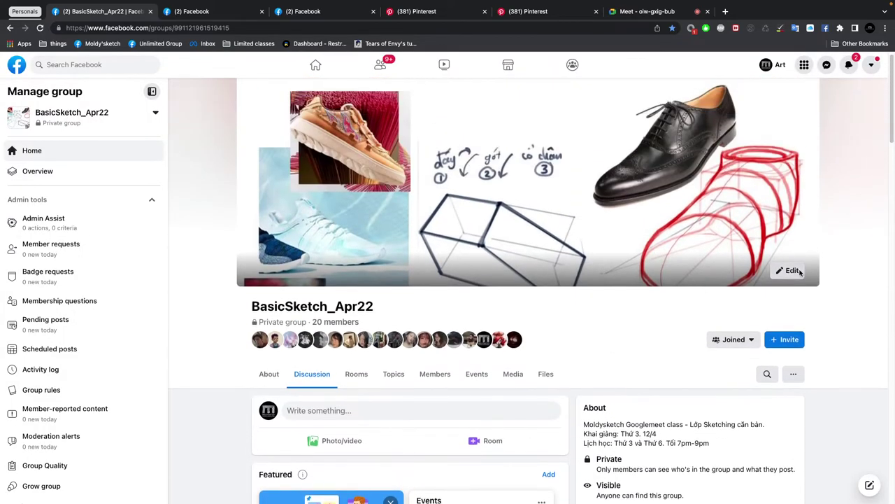
# - Replace the group's cover photo with Ajin.JPG from the computer, repositioned to show the upper part of the artwork, and save it
pyautogui.click(800, 272)
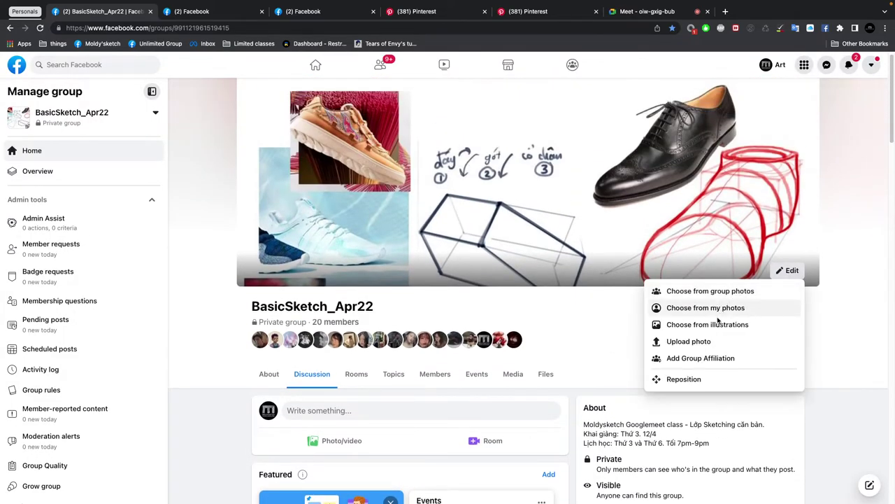
pyautogui.click(705, 342)
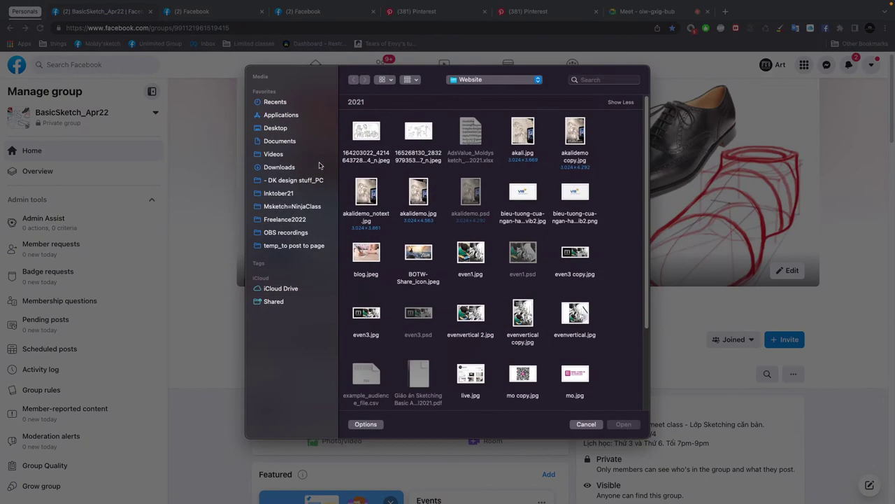
pyautogui.click(275, 128)
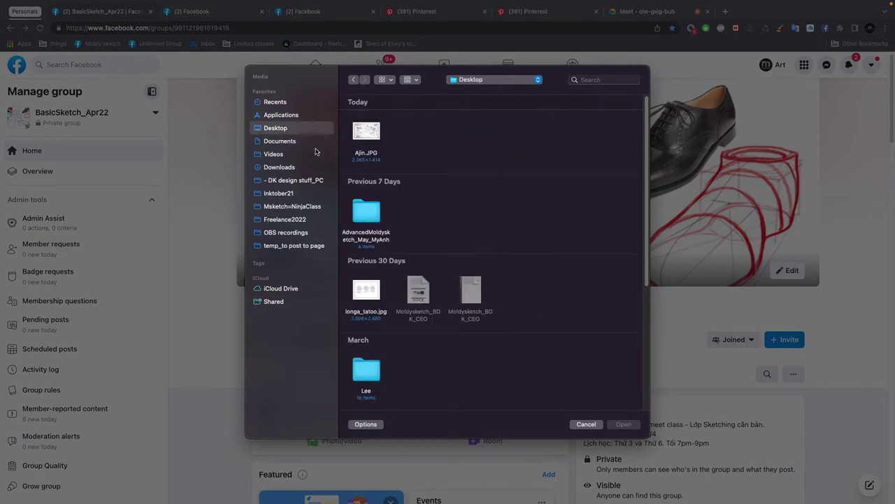
pyautogui.click(591, 80)
pyautogui.write('a')
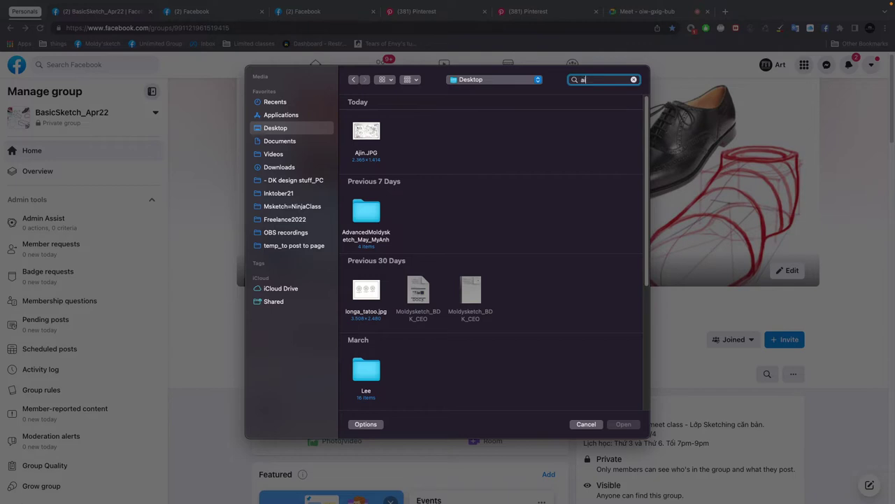
pyautogui.write('j')
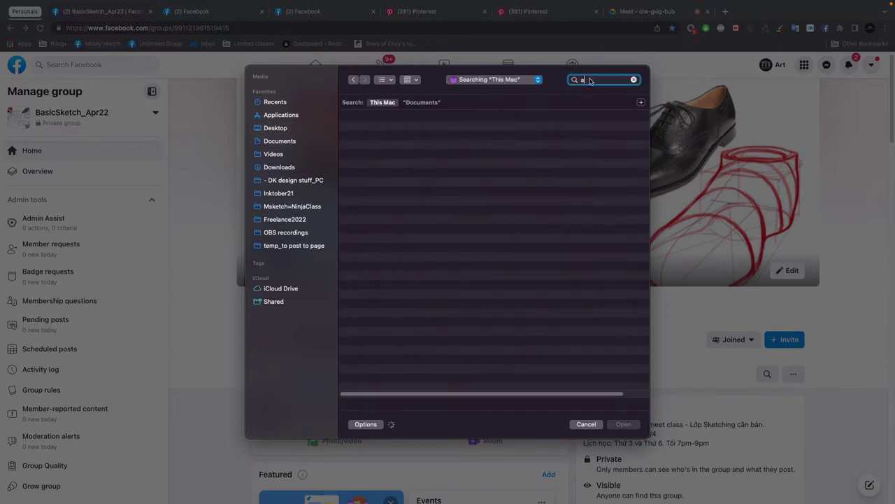
pyautogui.write('in')
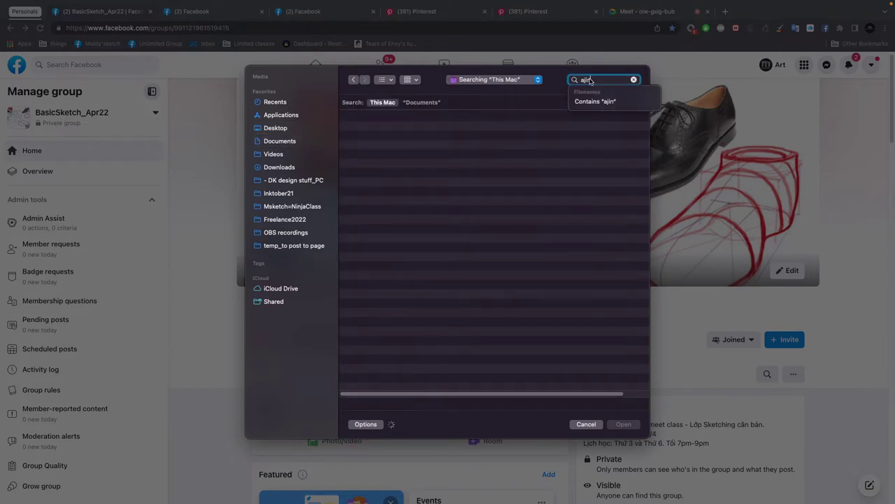
pyautogui.click(395, 131)
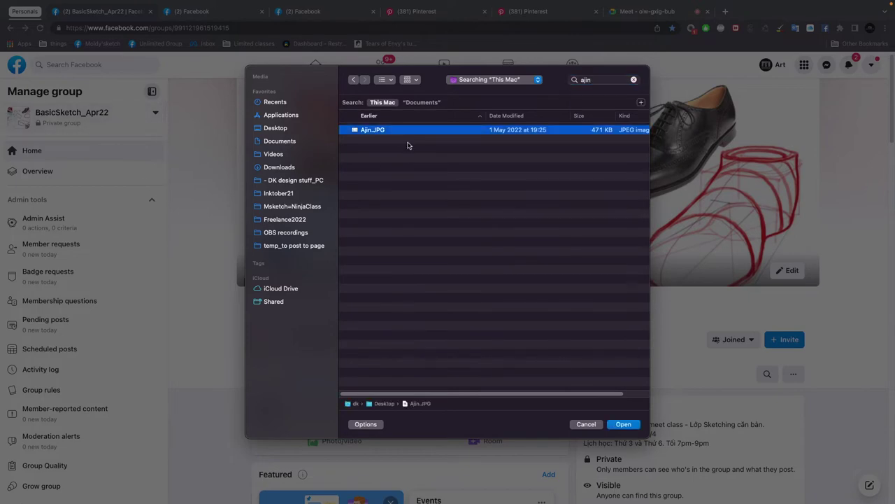
pyautogui.click(611, 425)
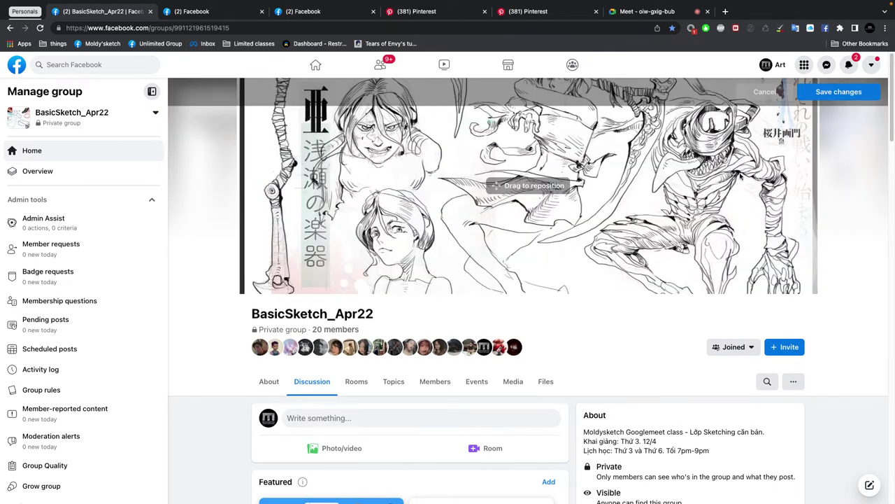
pyautogui.moveTo(740, 111); pyautogui.dragTo(741, 177)
pyautogui.click(848, 94)
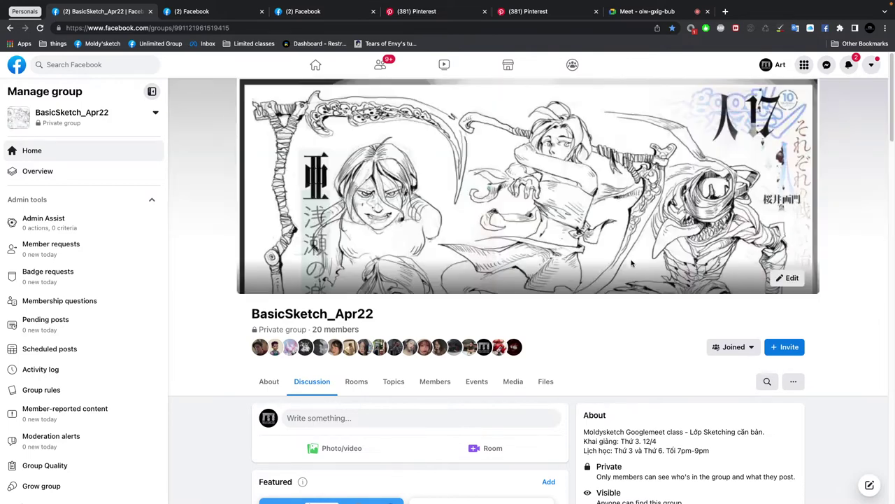
# - Look through the group feed from the newly published post down to the PSD files uploaded by members
pyautogui.scroll(-10, 540, 346)
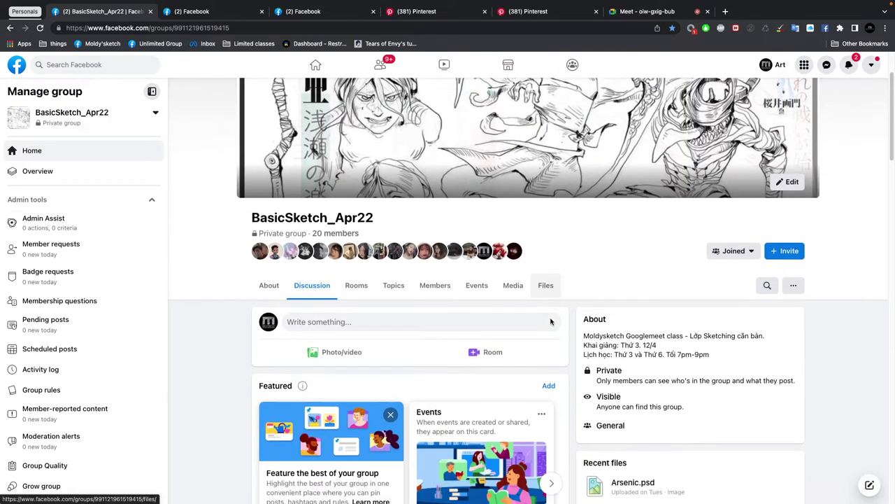
pyautogui.scroll(-1, 563, 271)
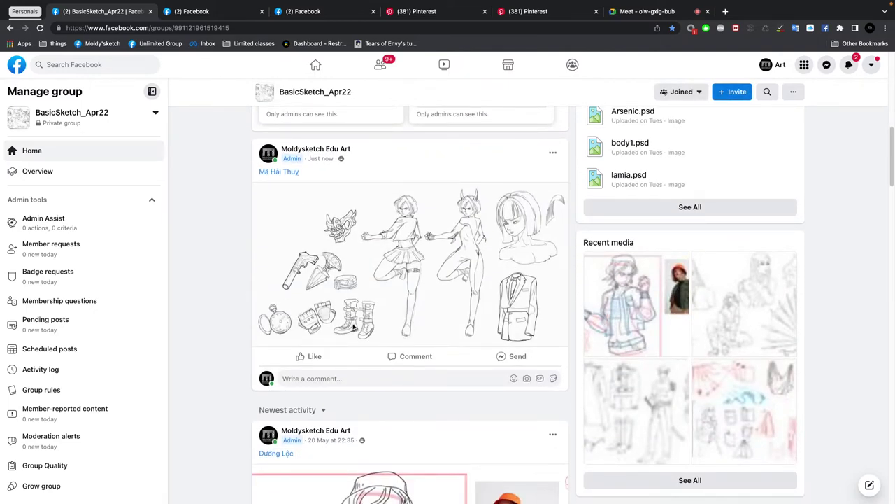
pyautogui.scroll(-5, 353, 327)
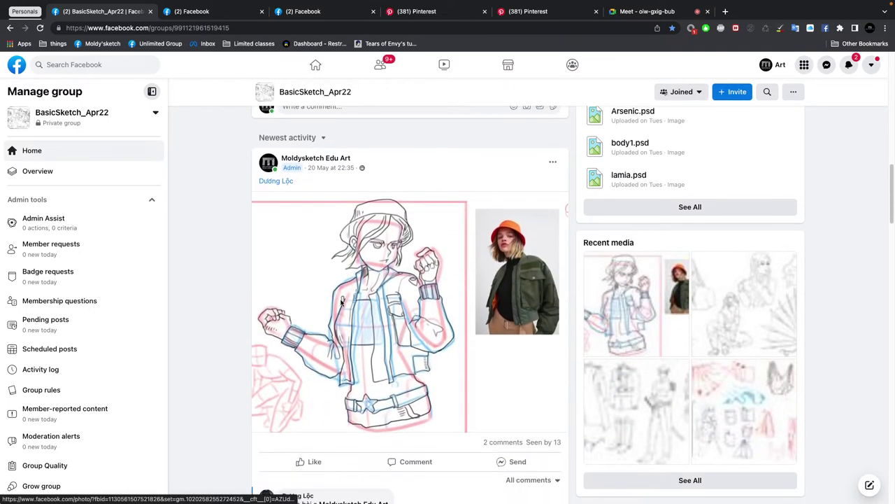
pyautogui.scroll(-4, 342, 301)
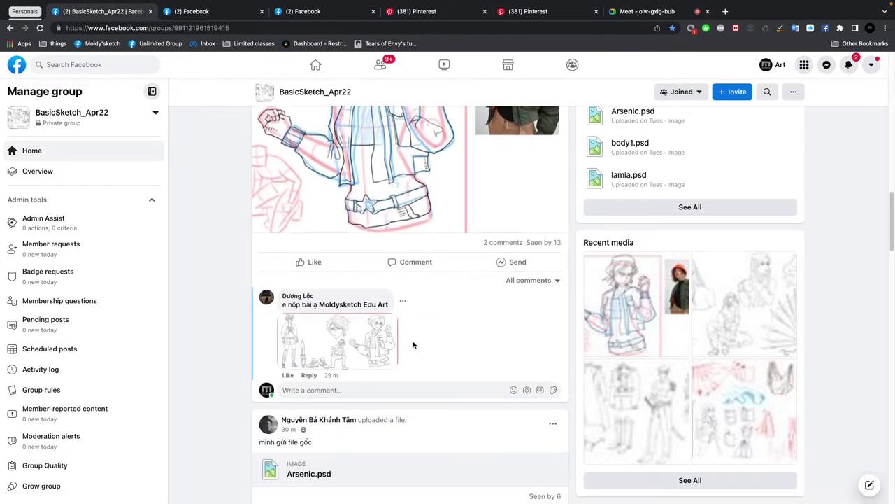
pyautogui.scroll(-1, 412, 345)
pyautogui.scroll(-1, 415, 329)
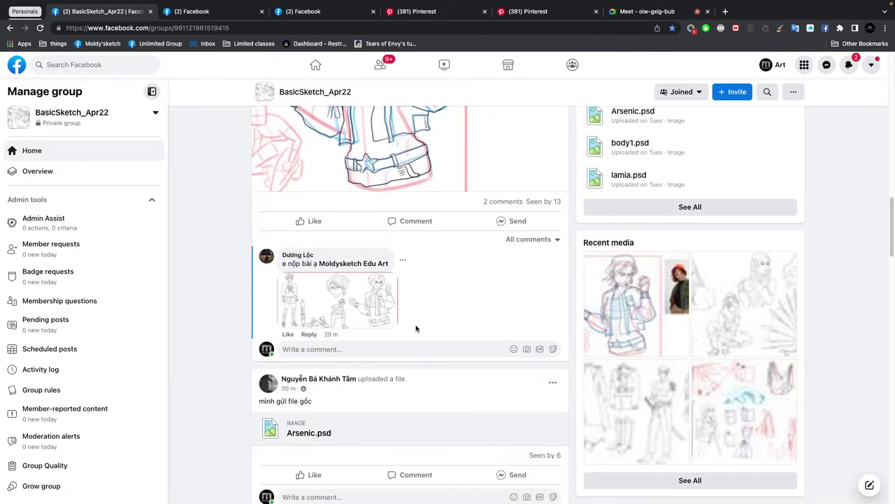
pyautogui.scroll(-4, 416, 328)
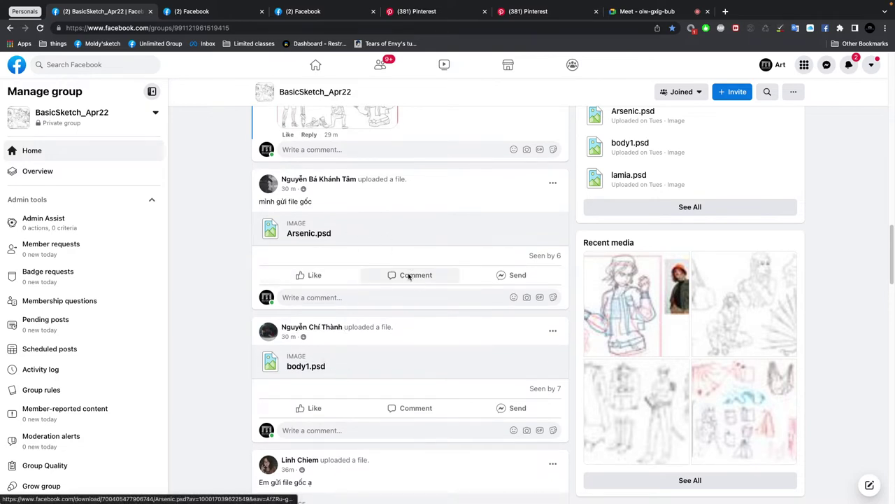
pyautogui.scroll(1, 371, 384)
pyautogui.scroll(-2, 371, 384)
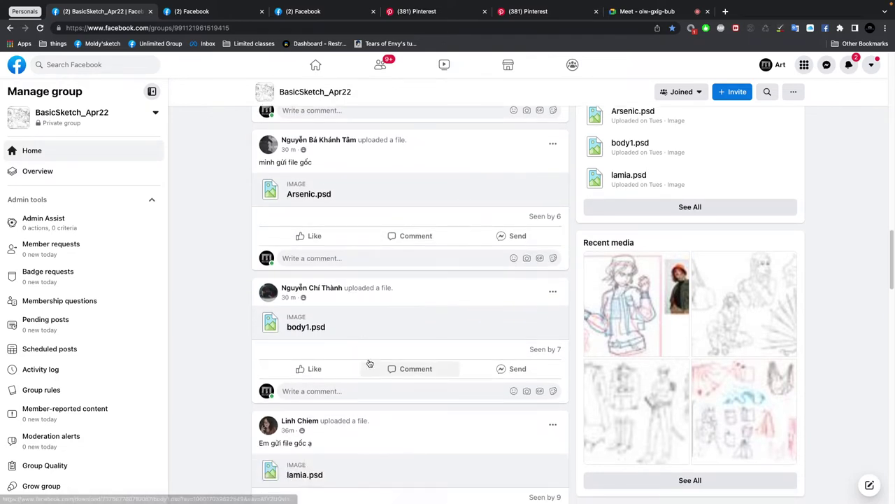
pyautogui.scroll(-2, 407, 306)
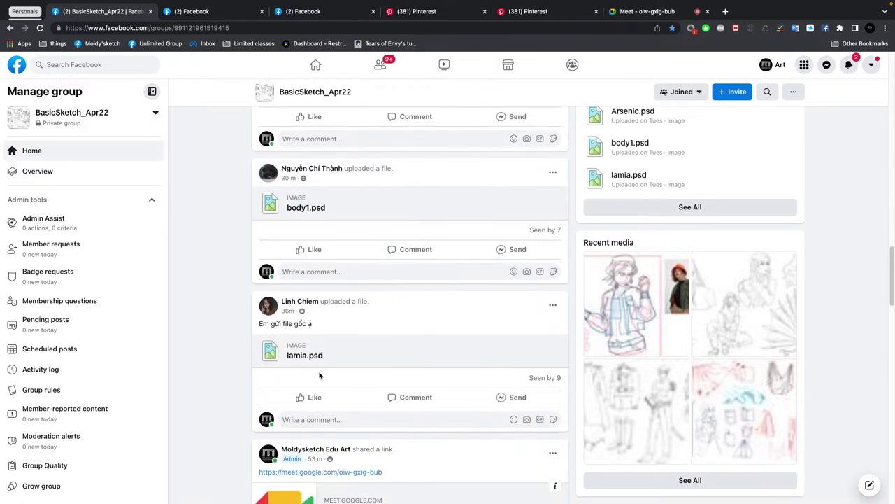
# - Download the member's lamia.psd file to the Desktop and open it in Photoshop
pyautogui.moveTo(298, 358); pyautogui.dragTo(291, 354)
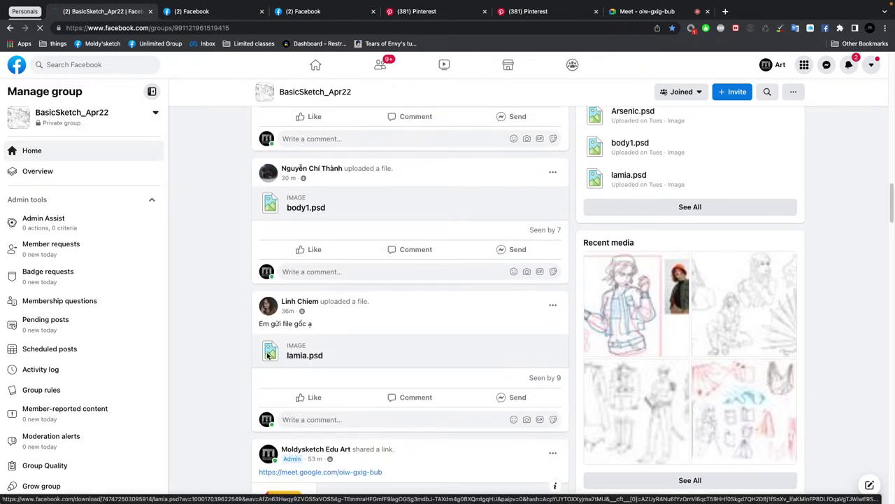
pyautogui.click(309, 352)
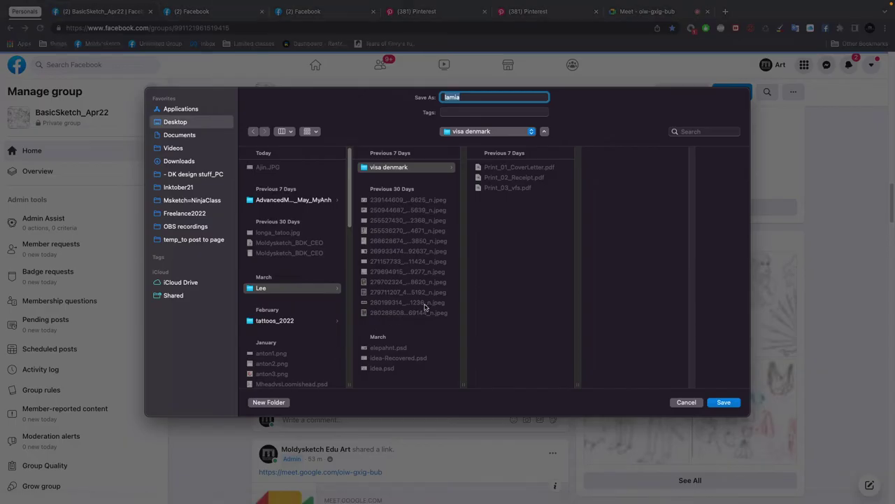
pyautogui.click(184, 123)
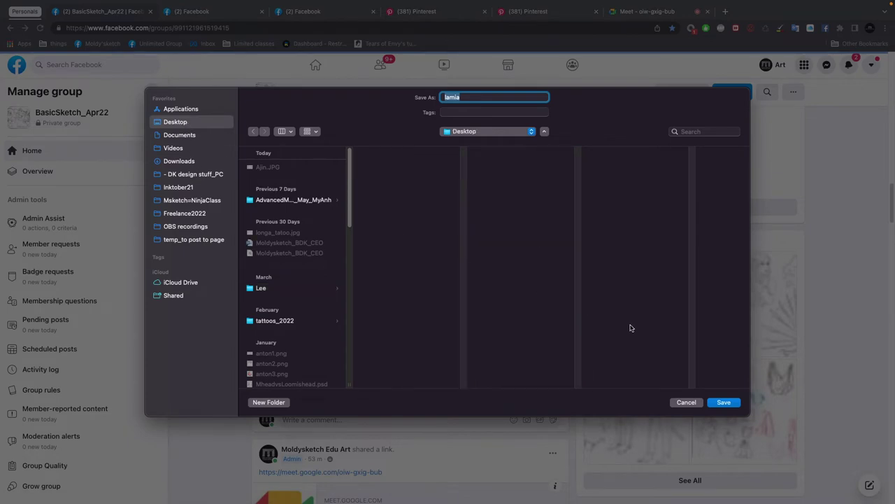
pyautogui.click(721, 402)
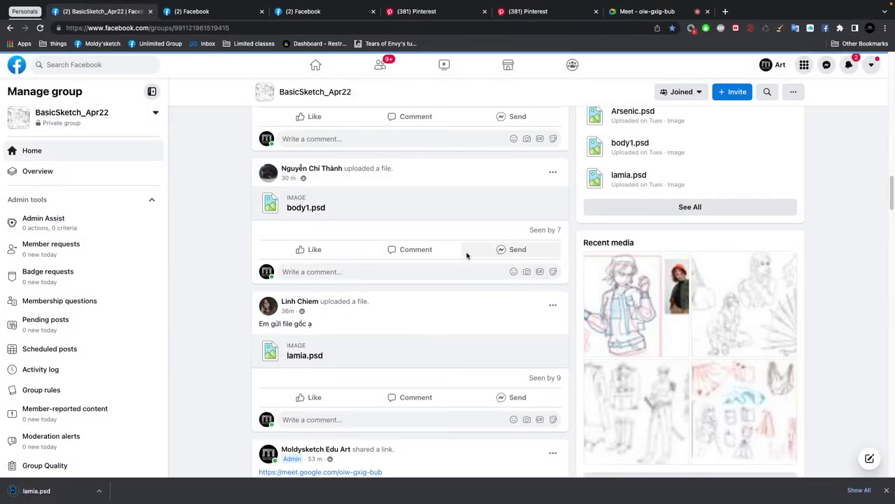
pyautogui.click(52, 491)
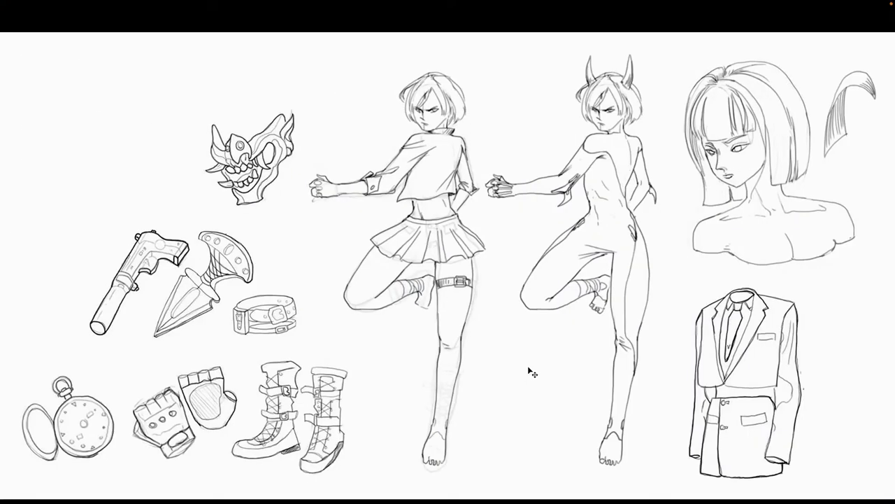
# - Switch to the lamia.psd document and select its Background layer
pyautogui.hotkey('ctrl', 'Tab')
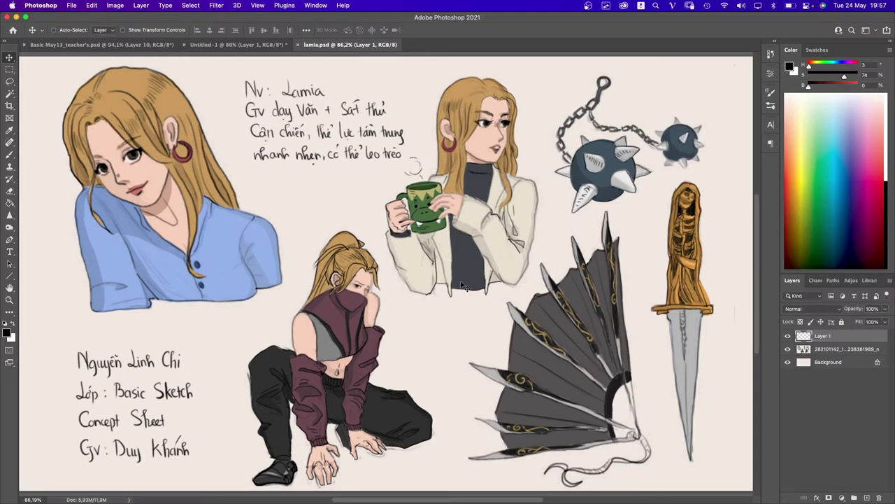
pyautogui.scroll(-3, 461, 286)
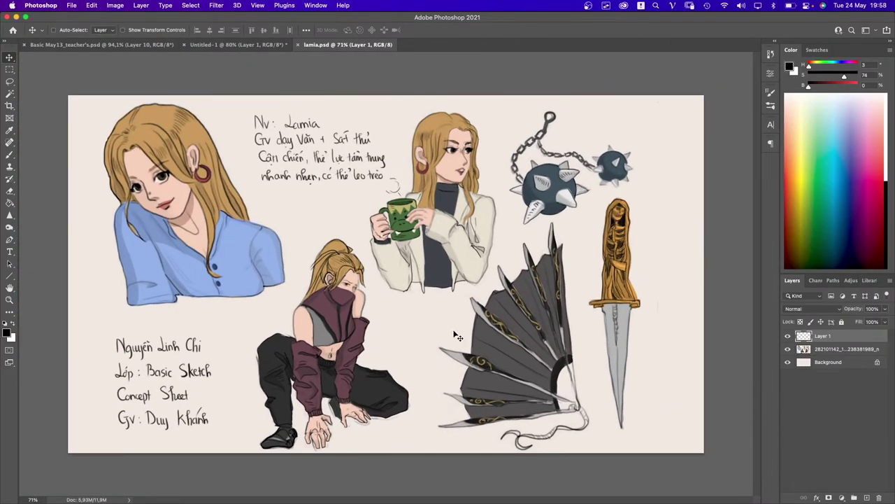
pyautogui.click(804, 363)
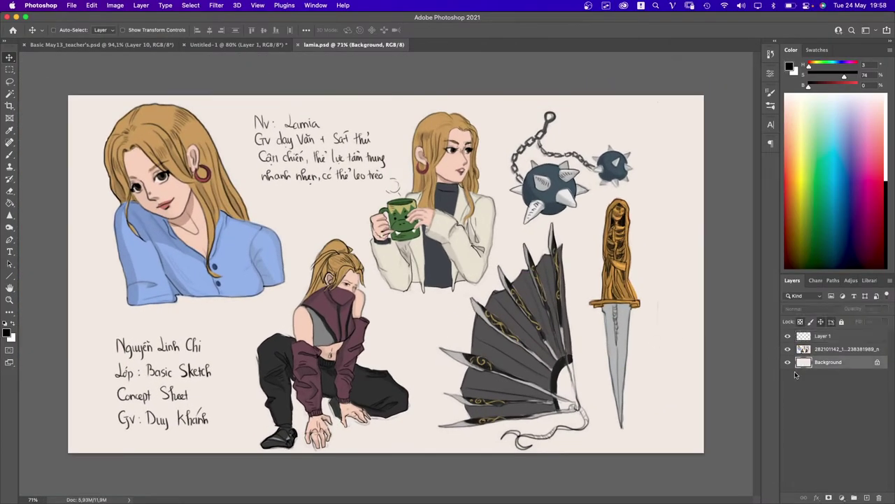
pyautogui.doubleClick(805, 366)
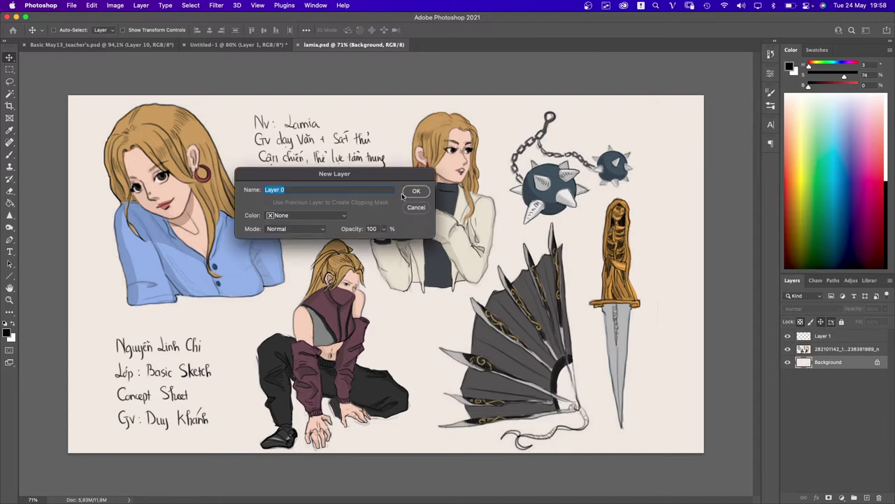
pyautogui.click(323, 217)
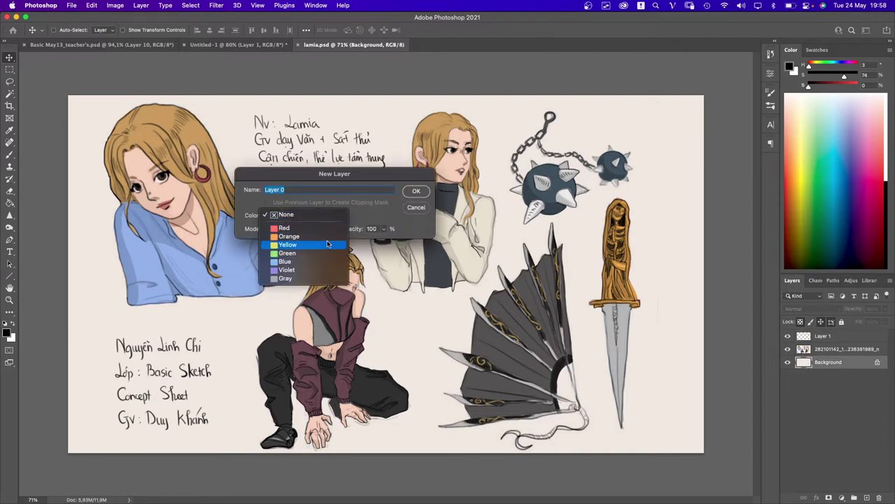
pyautogui.press('Escape')
pyautogui.press('Escape')
# - Fill the Background layer with white using the Paint Bucket tool
pyautogui.press('g')
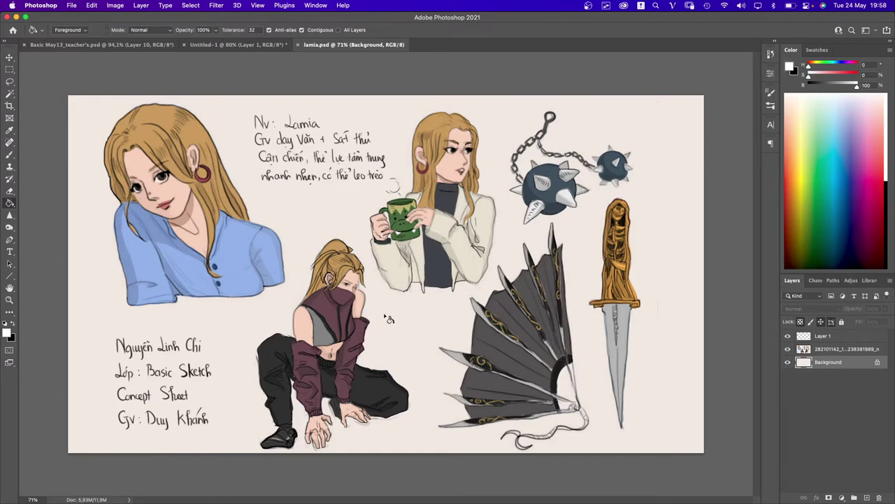
pyautogui.click(395, 325)
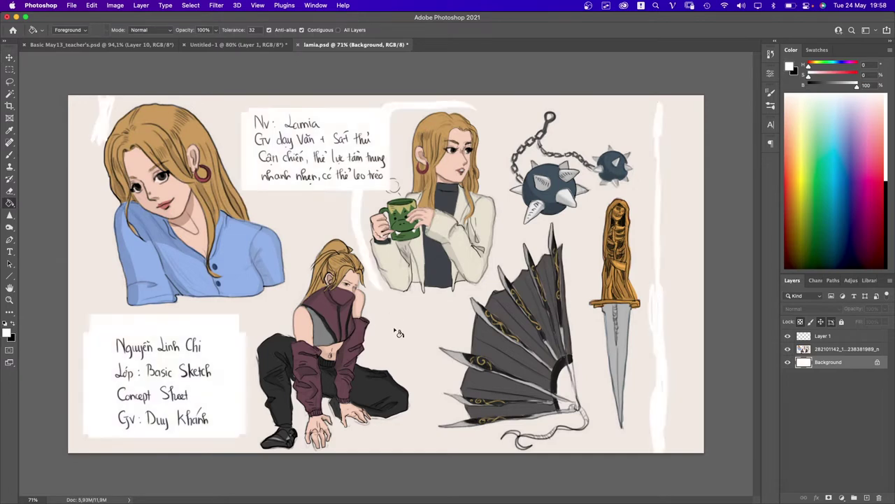
# - Select the character artwork layer and toggle its visibility to compare it with the white background, leaving it shown
pyautogui.click(820, 350)
pyautogui.click(789, 350)
pyautogui.click(789, 350)
pyautogui.click(789, 350)
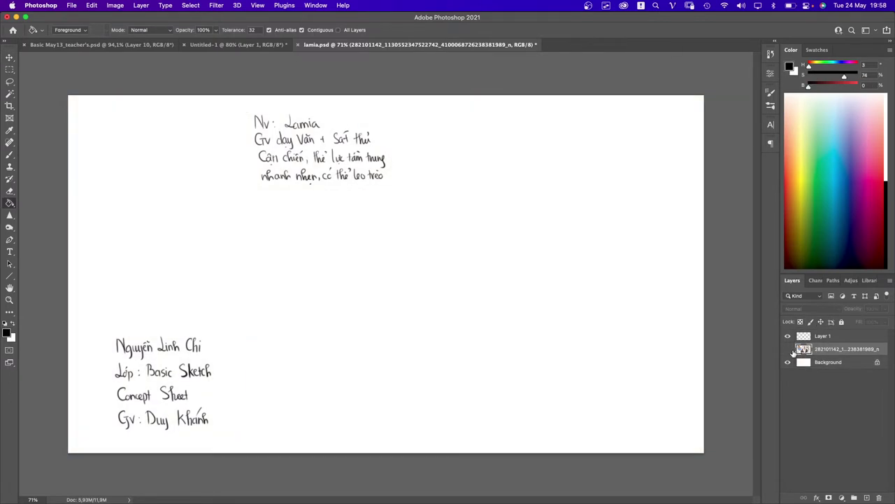
pyautogui.click(788, 350)
pyautogui.click(789, 349)
pyautogui.click(788, 349)
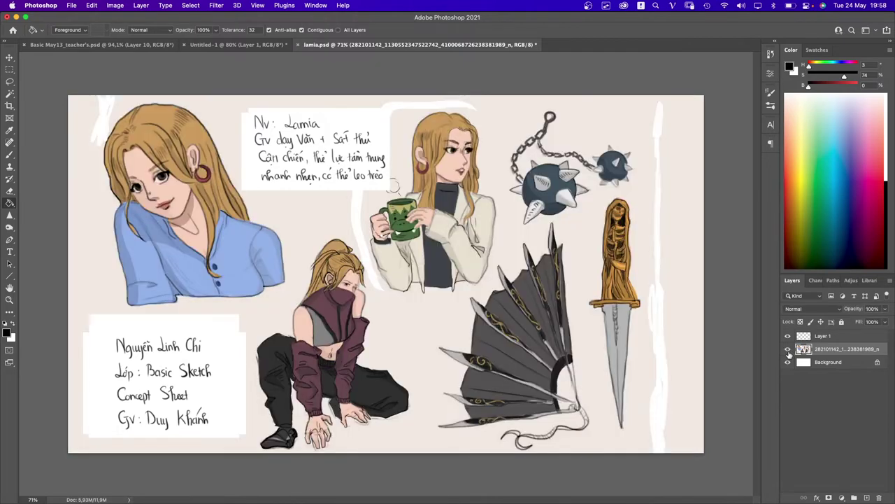
pyautogui.click(788, 349)
pyautogui.click(788, 349)
# - Select the beige area around the drawings on the artwork layer with the Magic Wand, delete it and deselect
pyautogui.press('w')
pyautogui.click(427, 324)
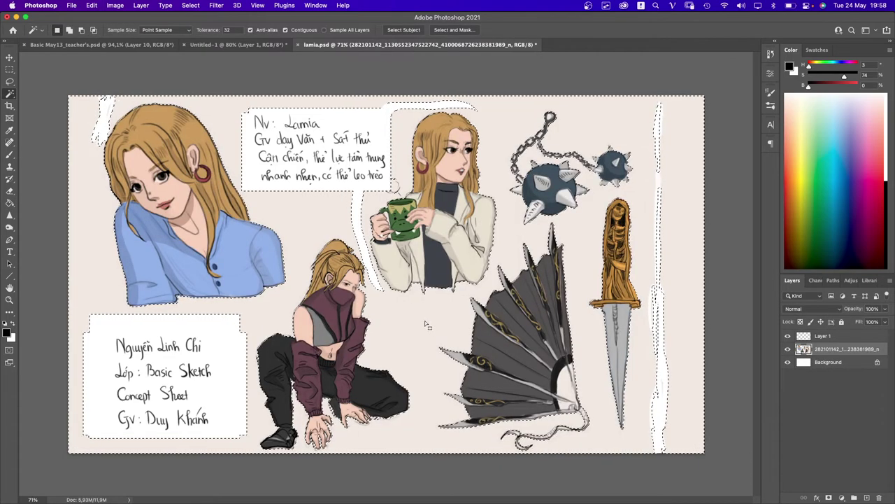
pyautogui.press('f')
pyautogui.press('g')
pyautogui.press('Delete')
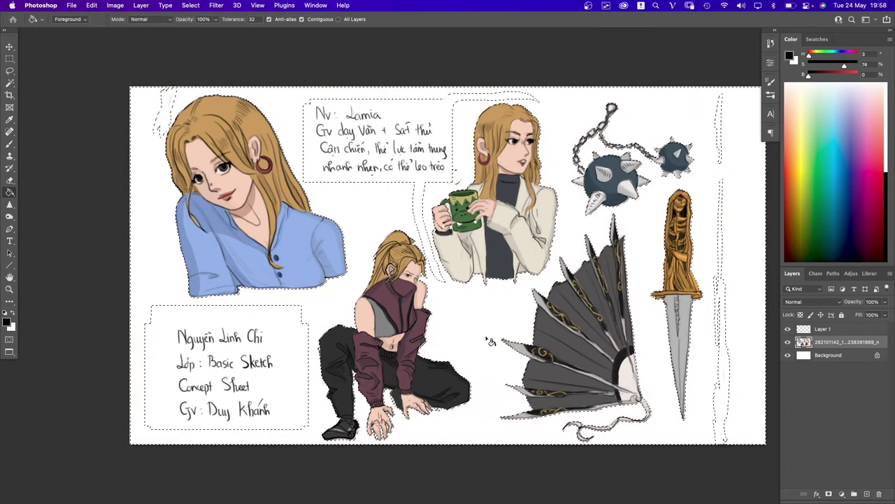
pyautogui.hotkey('ctrl', 'd')
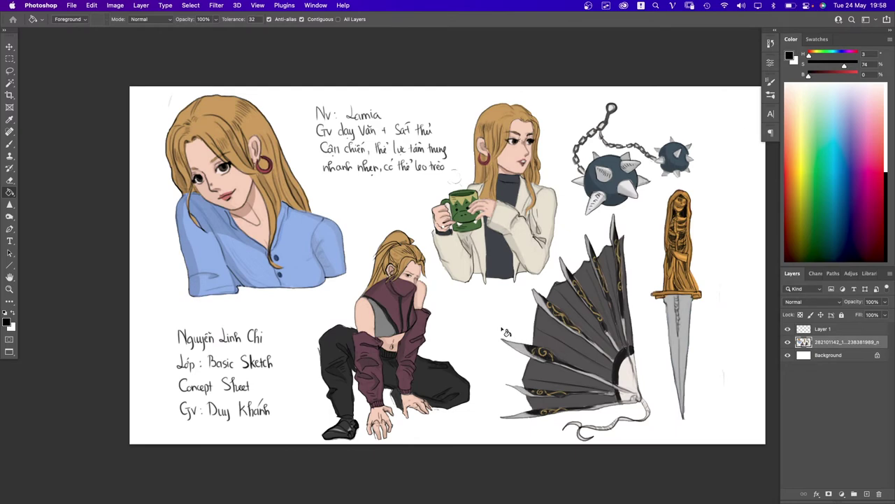
# - Add an outside Stroke effect to the artwork layer, coloured 000000 and 3 px wide
pyautogui.press('e')
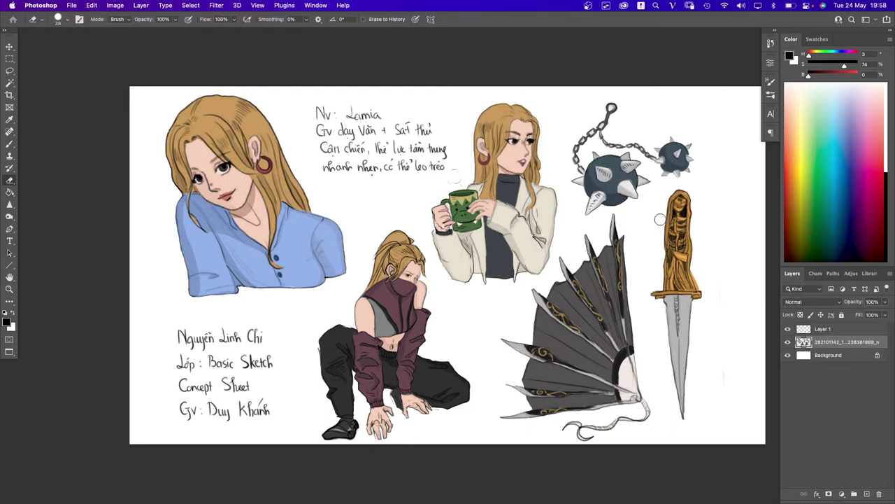
pyautogui.scroll(5, 688, 177)
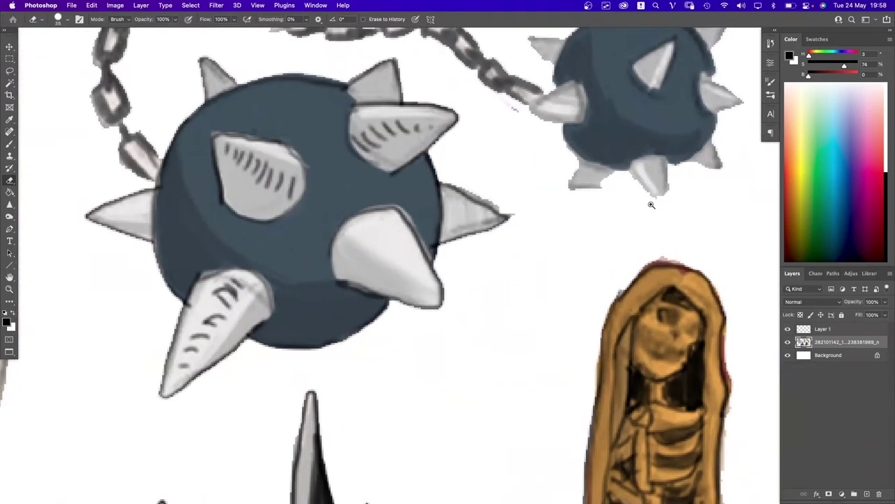
pyautogui.scroll(-4, 650, 202)
pyautogui.press('super+0')
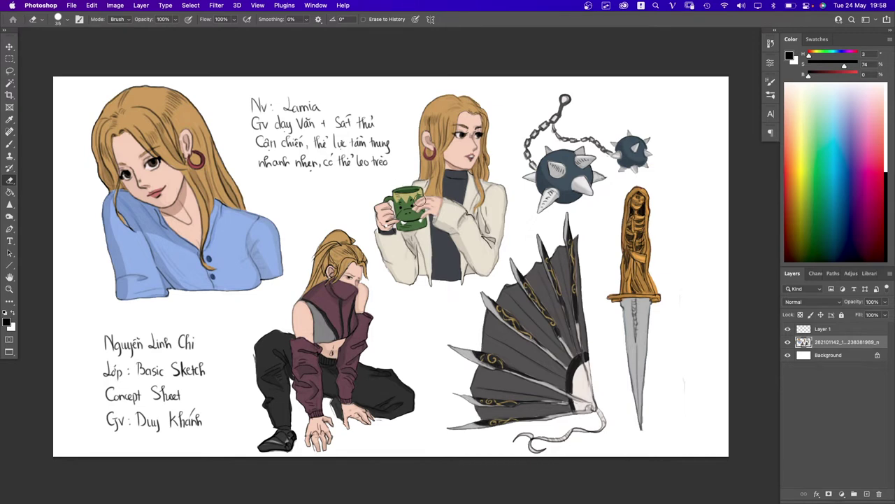
pyautogui.click(816, 493)
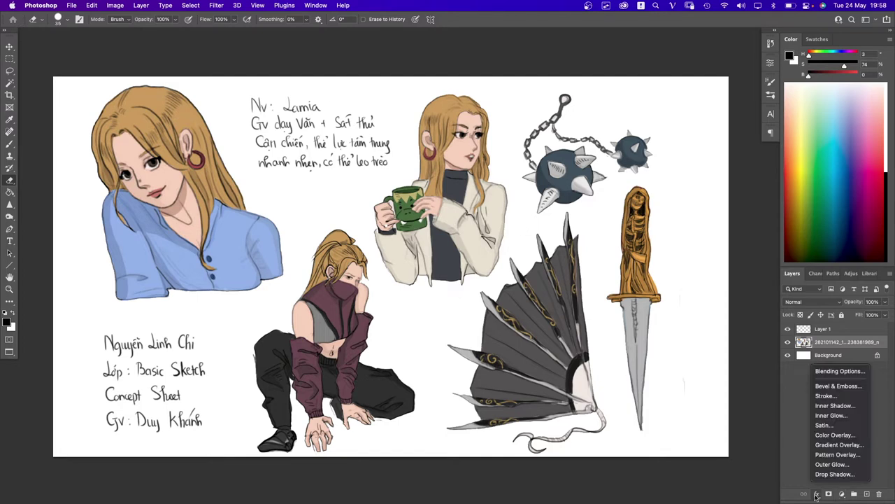
pyautogui.click(838, 398)
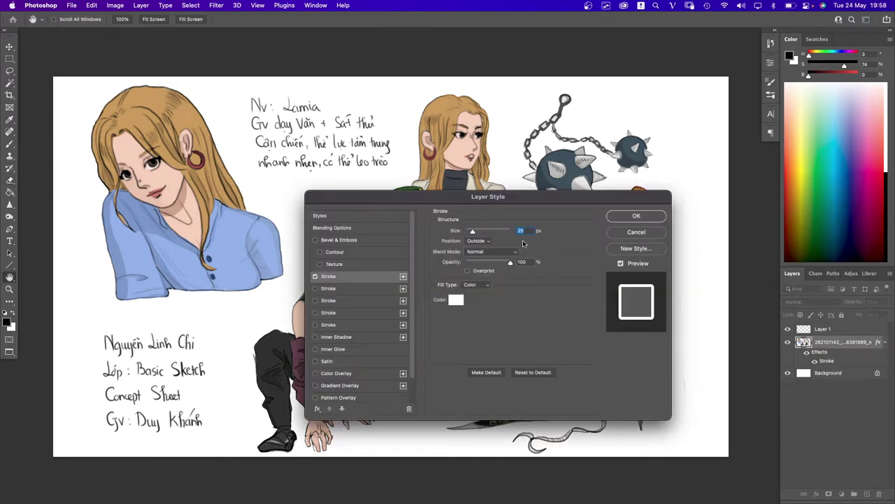
pyautogui.click(461, 300)
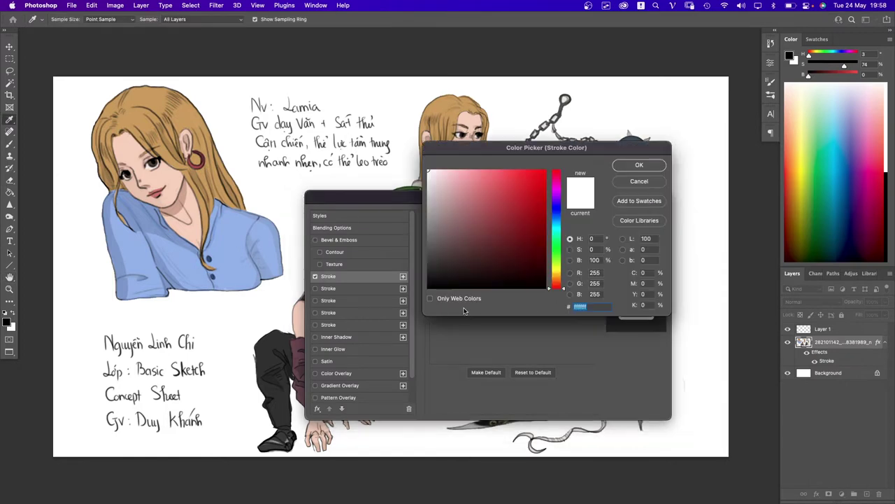
pyautogui.moveTo(432, 199)
pyautogui.mouseDown()
pyautogui.moveTo(439, 239)
pyautogui.moveTo(428, 182)
pyautogui.mouseUp()
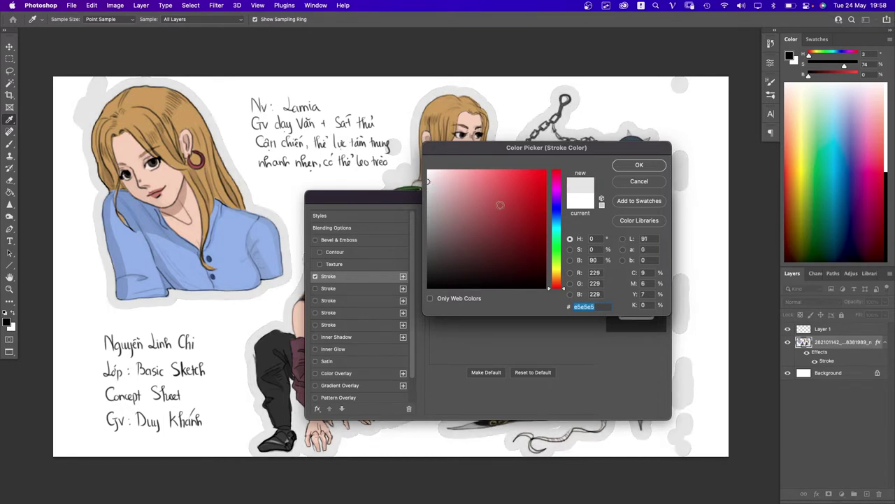
pyautogui.write('000000')
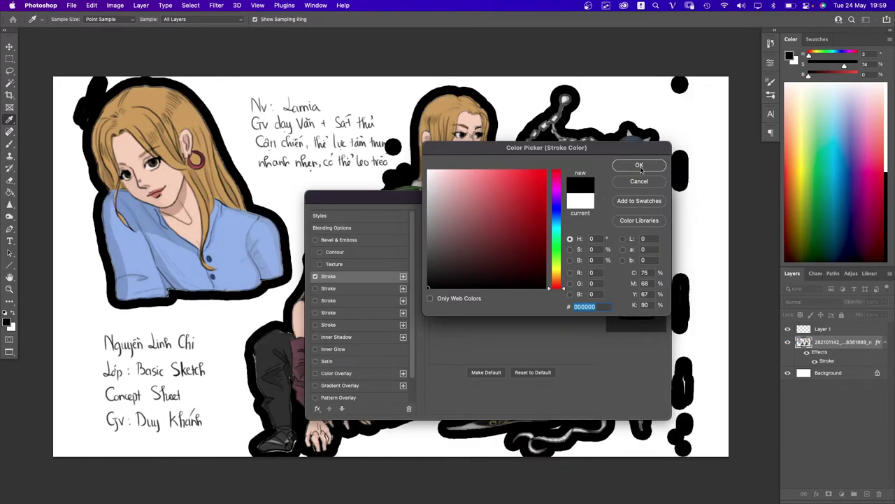
pyautogui.click(639, 167)
pyautogui.moveTo(474, 233)
pyautogui.mouseDown()
pyautogui.moveTo(466, 233)
pyautogui.moveTo(479, 225)
pyautogui.moveTo(181, 218)
pyautogui.moveTo(507, 332)
pyautogui.moveTo(559, 372)
pyautogui.moveTo(567, 464)
pyautogui.moveTo(381, 347)
pyautogui.moveTo(388, 200)
pyautogui.mouseUp()
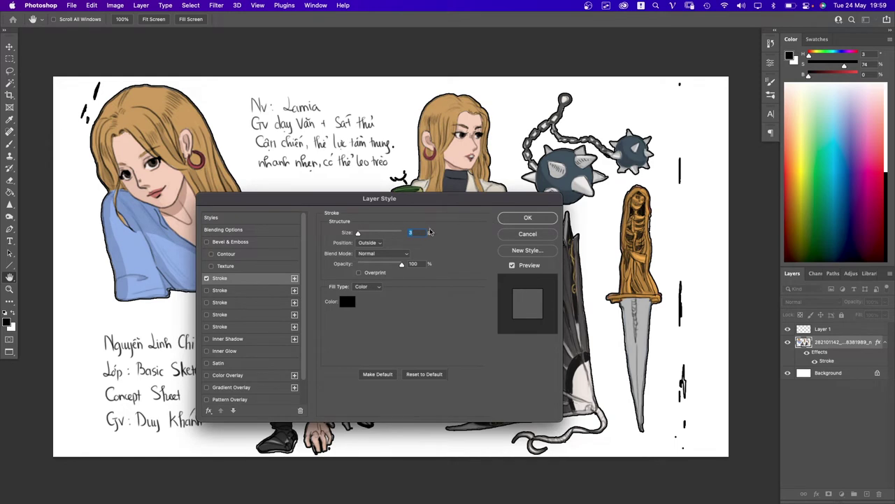
# - Lighten the stroke colour to a very dark grey, nudge its size up and apply the layer style
pyautogui.click(348, 302)
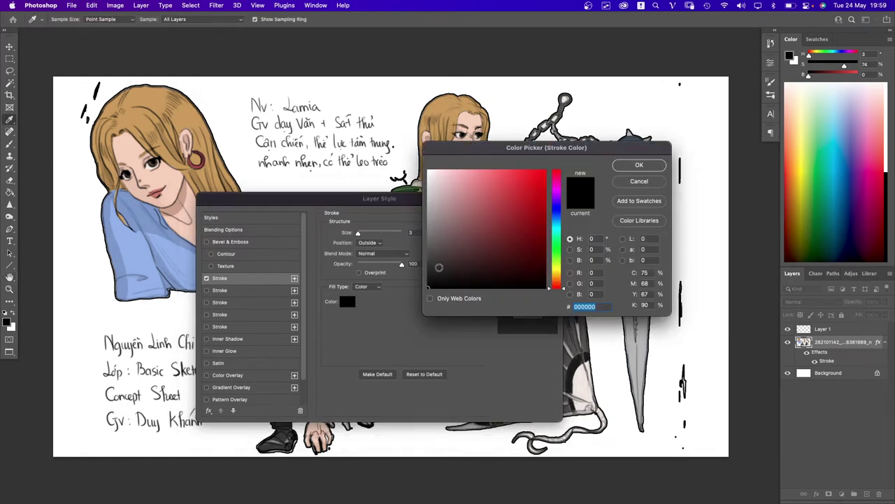
pyautogui.click(432, 280)
pyautogui.moveTo(423, 279)
pyautogui.mouseDown()
pyautogui.moveTo(434, 274)
pyautogui.moveTo(415, 272)
pyautogui.moveTo(448, 272)
pyautogui.moveTo(450, 249)
pyautogui.moveTo(428, 273)
pyautogui.mouseUp()
pyautogui.click(633, 167)
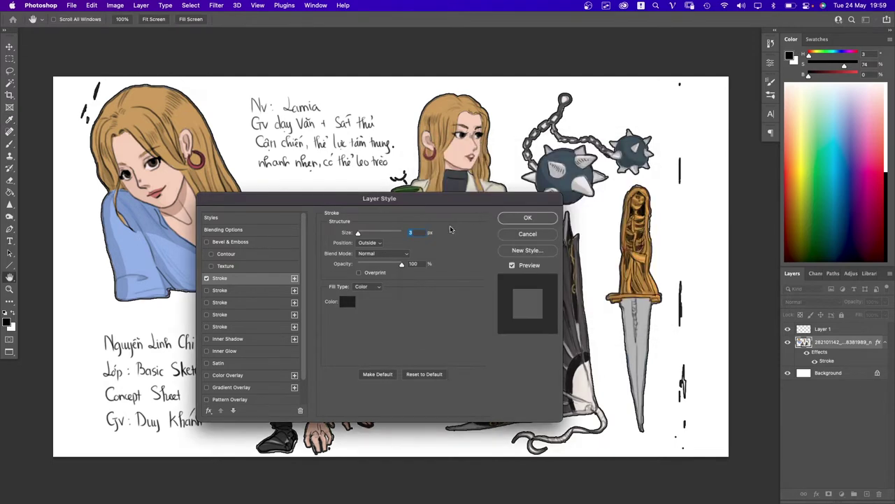
pyautogui.press('Up')
pyautogui.press('Return')
# - Erase the vertical row of stray outlined marks beside the dagger with a 45 px eraser
pyautogui.moveTo(673, 240); pyautogui.dragTo(701, 224)
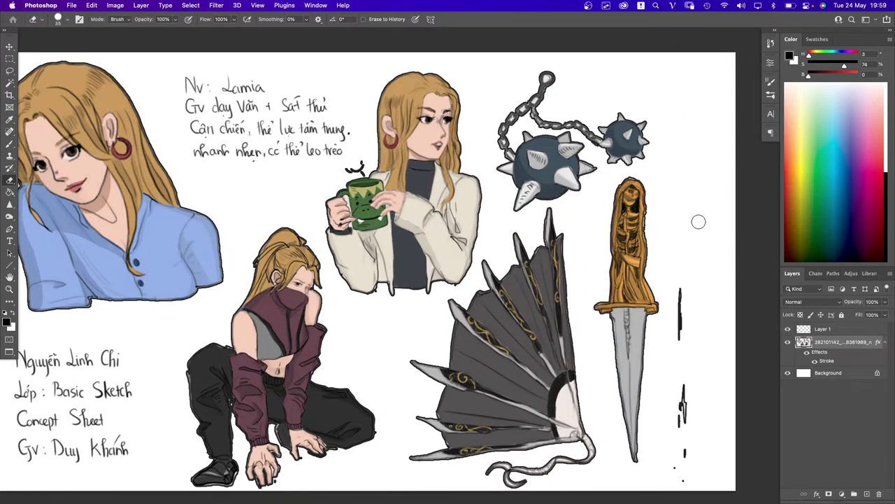
pyautogui.rightClick(700, 222)
pyautogui.click(698, 111)
pyautogui.moveTo(679, 285); pyautogui.dragTo(679, 477)
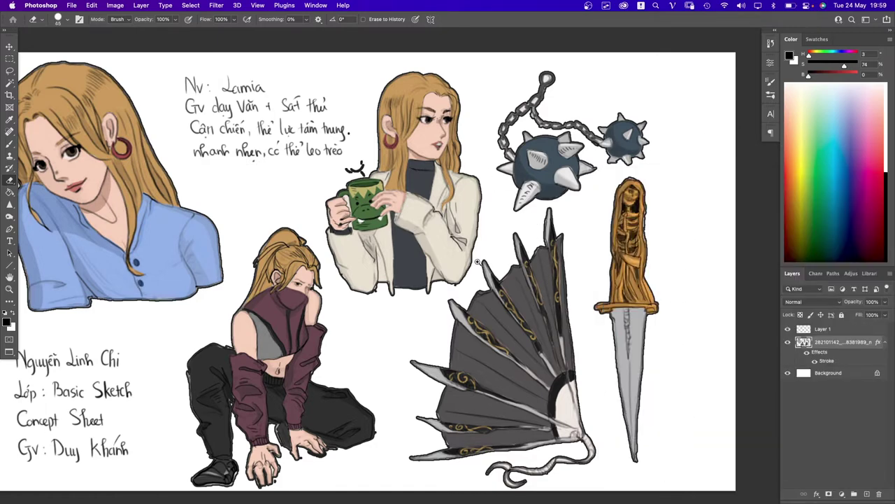
# - Reduce the eraser to 15 px and clean stray outline specks from the hem and elbows of the cream jacket
pyautogui.scroll(10, 484, 258)
pyautogui.press('[')
pyautogui.press('[')
pyautogui.press('[')
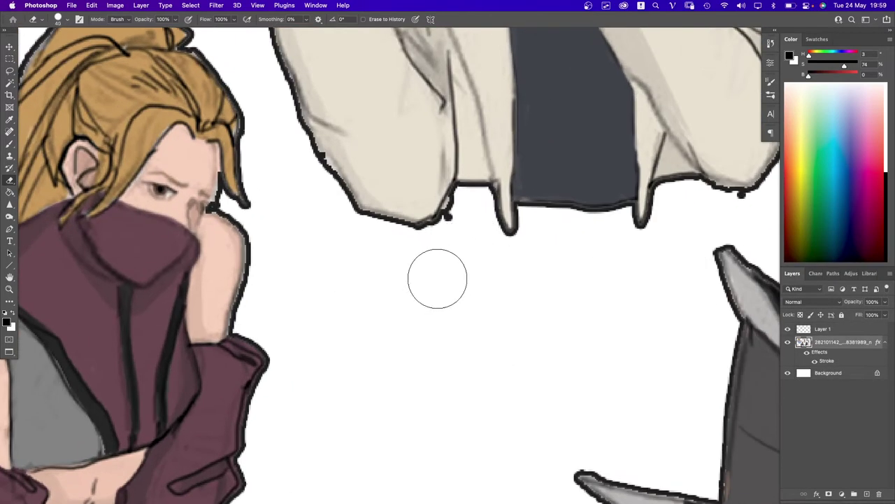
pyautogui.scroll(-5, 454, 227)
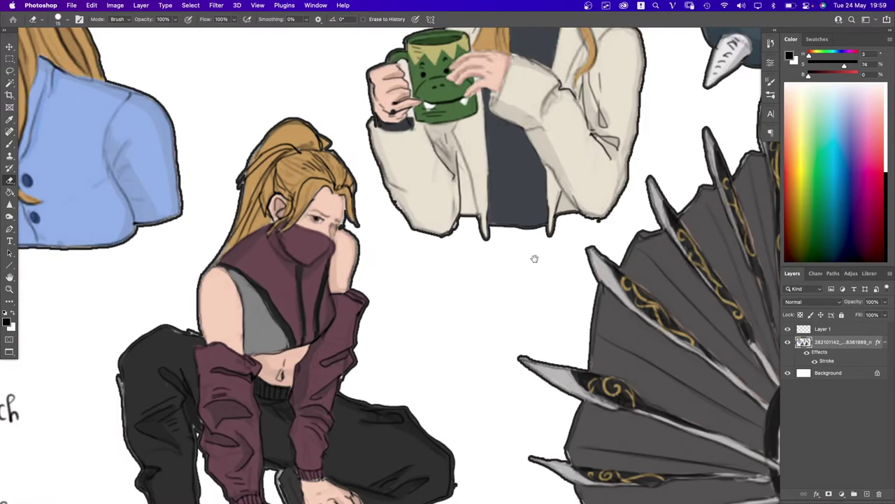
pyautogui.scroll(4, 525, 238)
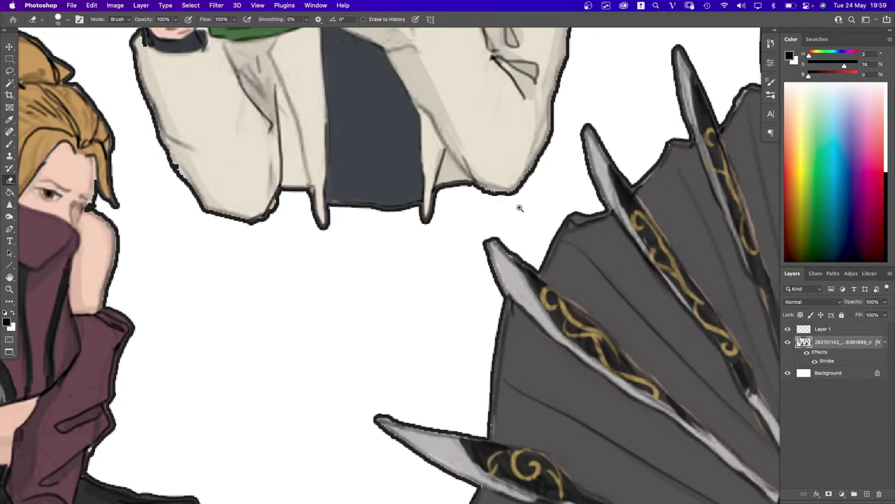
# - Erase the rough outline bits around the spikes of the smaller flail ball
pyautogui.scroll(-5, 511, 206)
pyautogui.scroll(4, 678, 178)
pyautogui.scroll(-2, 678, 177)
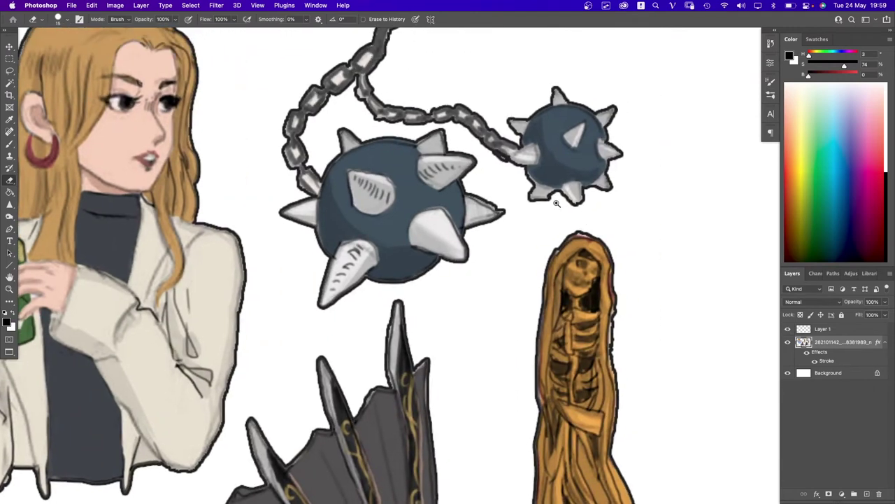
pyautogui.scroll(5, 516, 219)
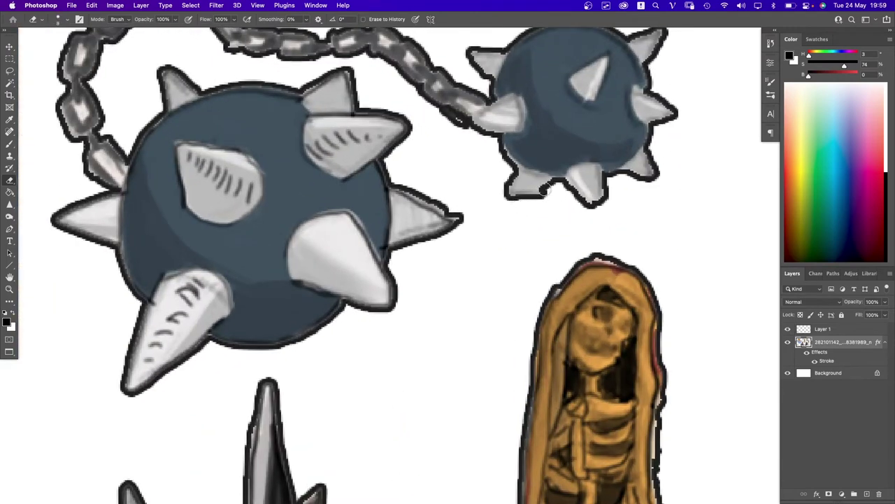
pyautogui.moveTo(543, 189); pyautogui.dragTo(525, 201)
pyautogui.hscroll(4, 518, 210)
pyautogui.scroll(3, 517, 210)
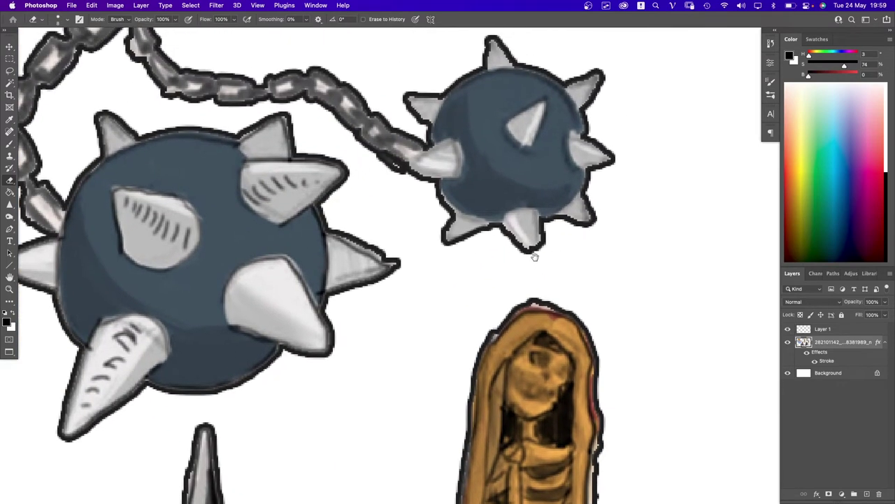
pyautogui.moveTo(504, 226)
pyautogui.mouseDown()
pyautogui.moveTo(542, 253)
pyautogui.moveTo(550, 222)
pyautogui.moveTo(601, 221)
pyautogui.moveTo(594, 196)
pyautogui.moveTo(604, 135)
pyautogui.moveTo(582, 142)
pyautogui.moveTo(492, 110)
pyautogui.mouseUp()
pyautogui.scroll(3, 599, 167)
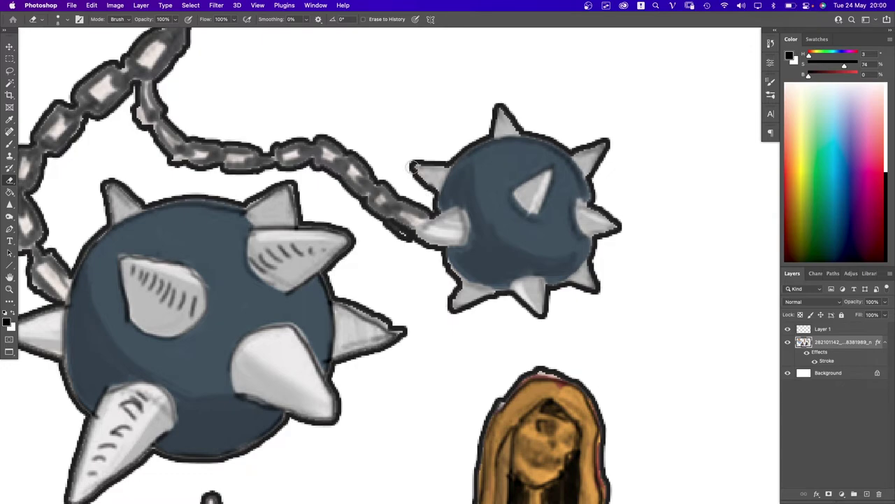
# - Erase the ragged tip of the larger flail ball's spike that points towards the dagger
pyautogui.scroll(-5, 566, 187)
pyautogui.scroll(-5, 599, 208)
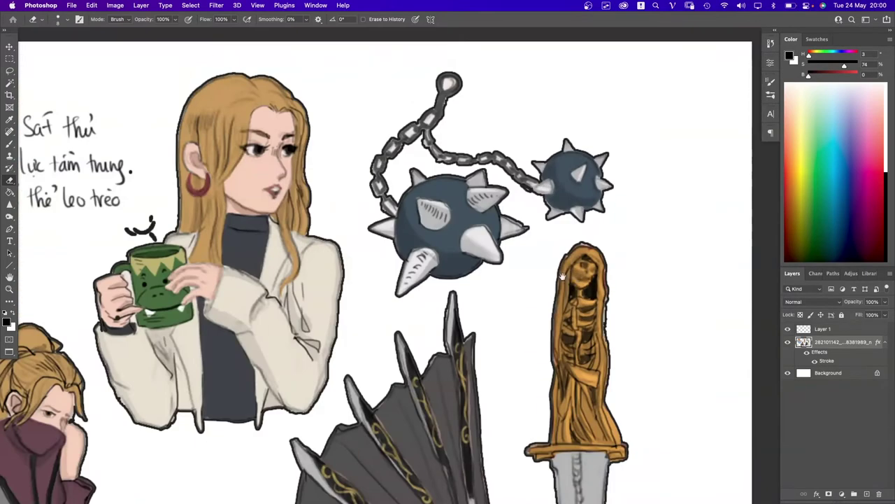
pyautogui.scroll(3, 526, 214)
pyautogui.scroll(3, 473, 119)
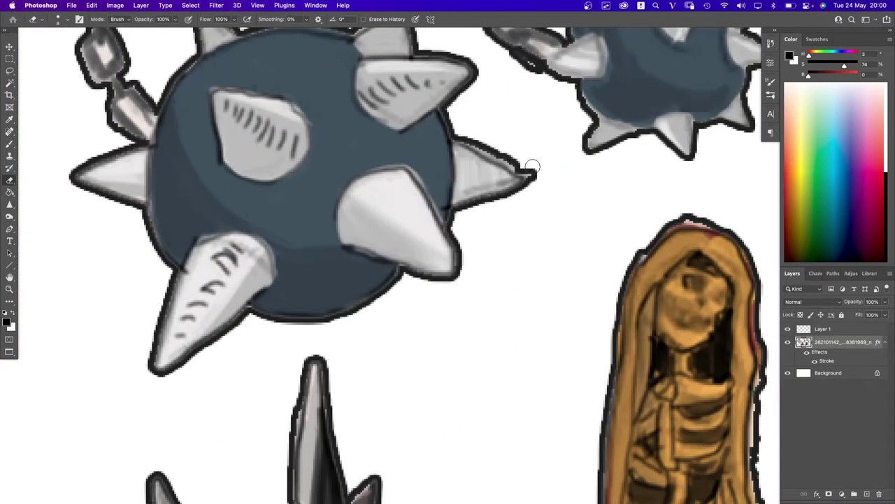
pyautogui.moveTo(531, 166)
pyautogui.mouseDown()
pyautogui.moveTo(463, 135)
pyautogui.moveTo(537, 176)
pyautogui.mouseUp()
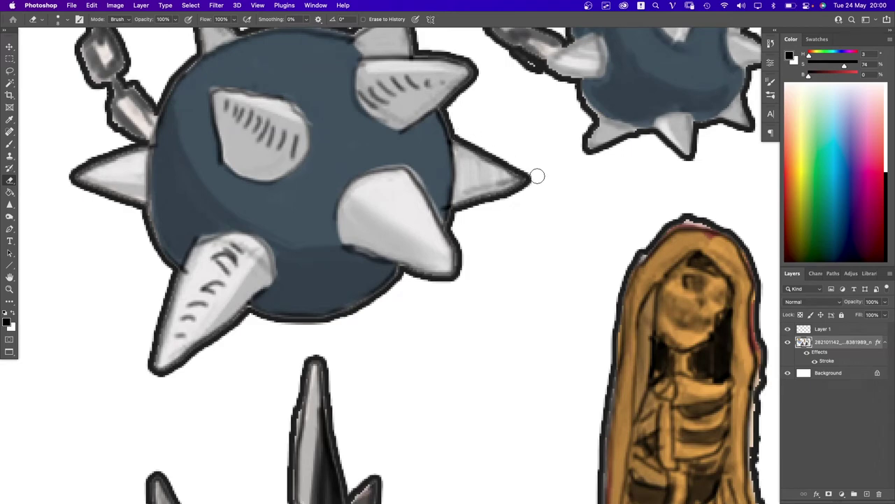
# - Touch up the outline at the larger flail ball's upper spikes and erase the pale fill inside the ring at the chain's end
pyautogui.scroll(-2, 542, 210)
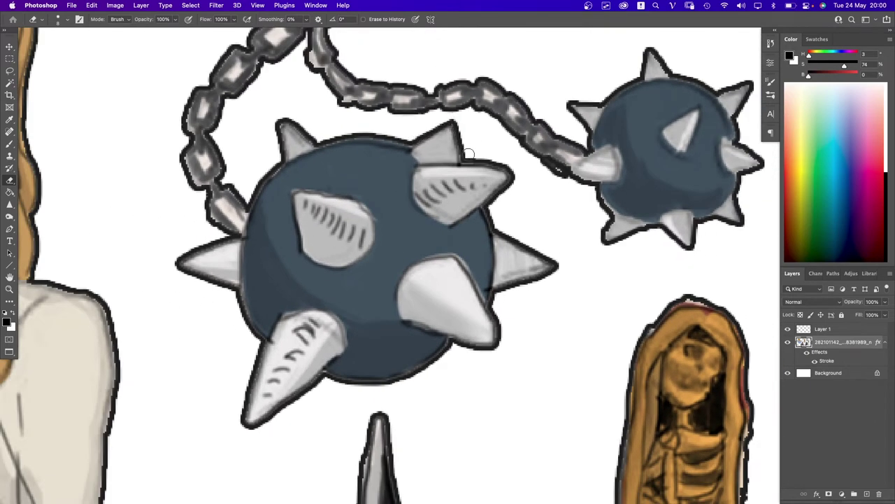
pyautogui.moveTo(411, 133); pyautogui.dragTo(422, 133)
pyautogui.hscroll(-3, 422, 133)
pyautogui.scroll(-3, 424, 177)
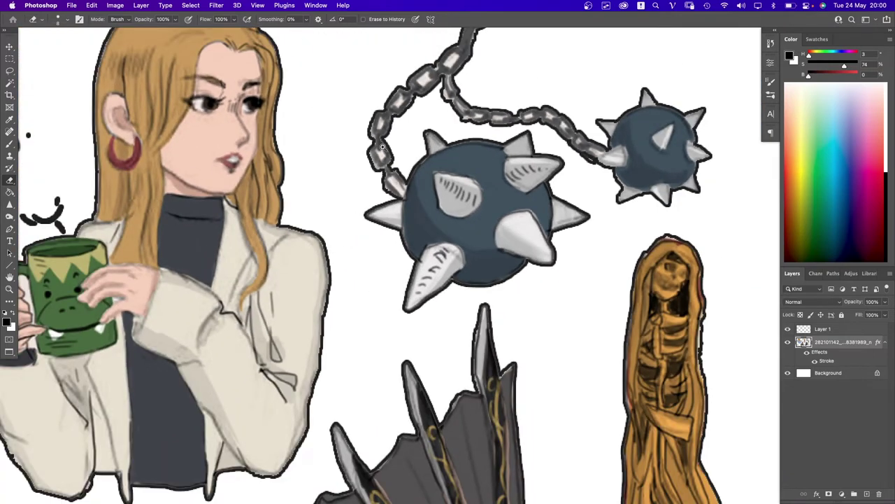
pyautogui.scroll(3, 381, 146)
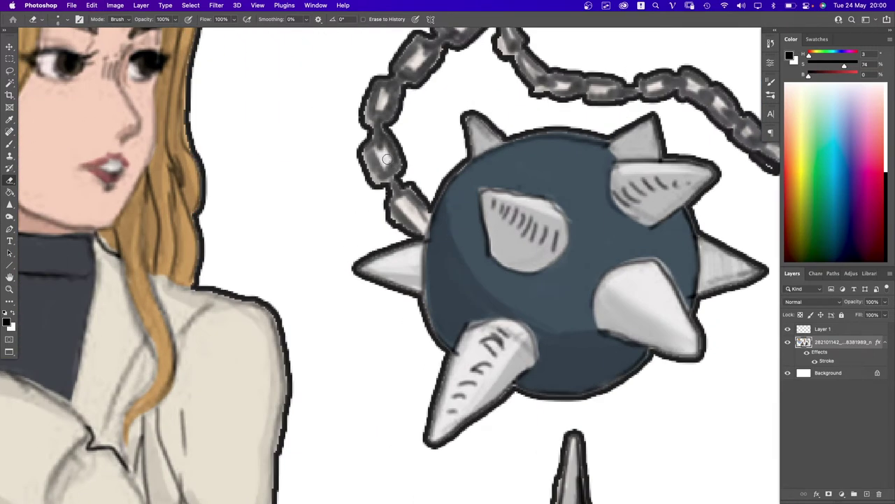
pyautogui.scroll(-4, 484, 191)
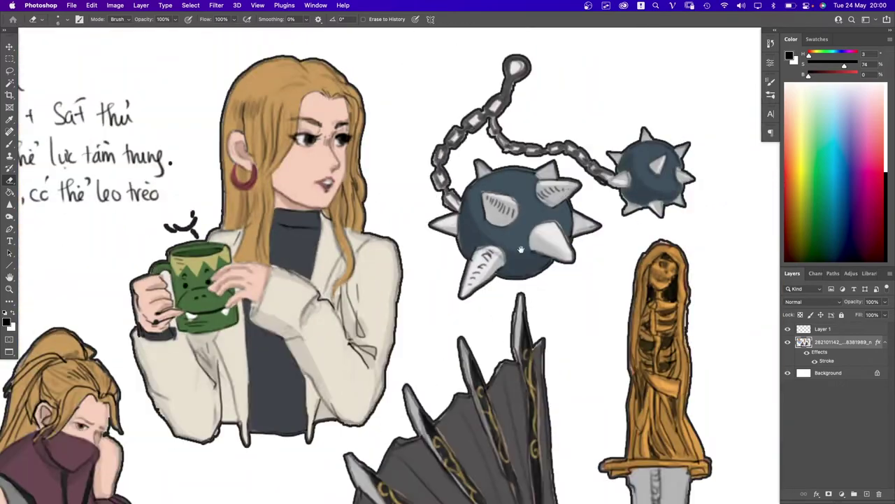
pyautogui.rightClick(594, 272)
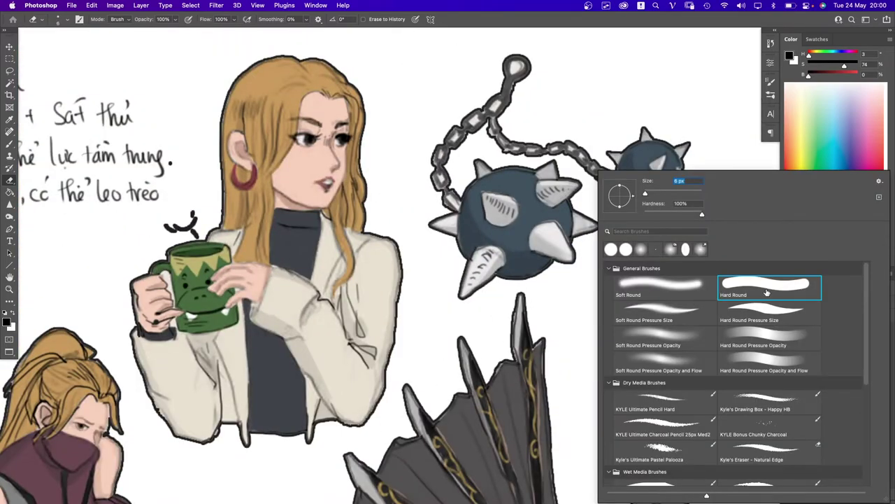
pyautogui.press('Return')
pyautogui.scroll(4, 535, 84)
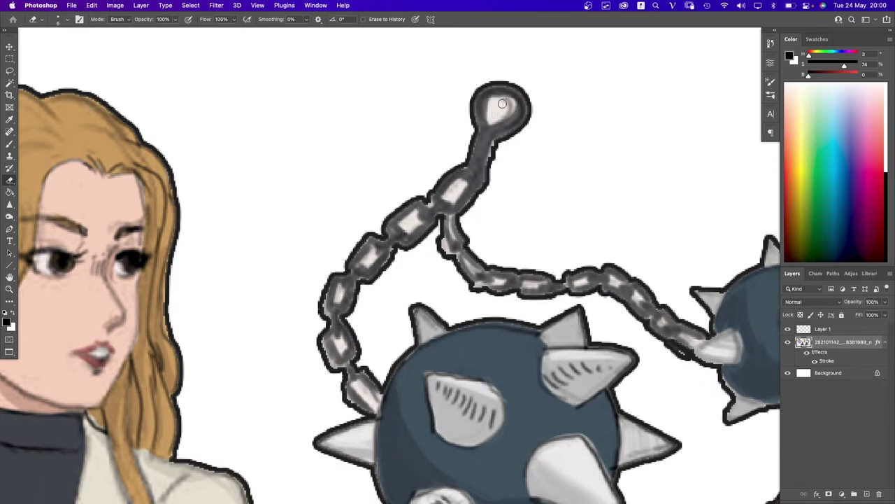
pyautogui.moveTo(495, 109); pyautogui.dragTo(500, 111)
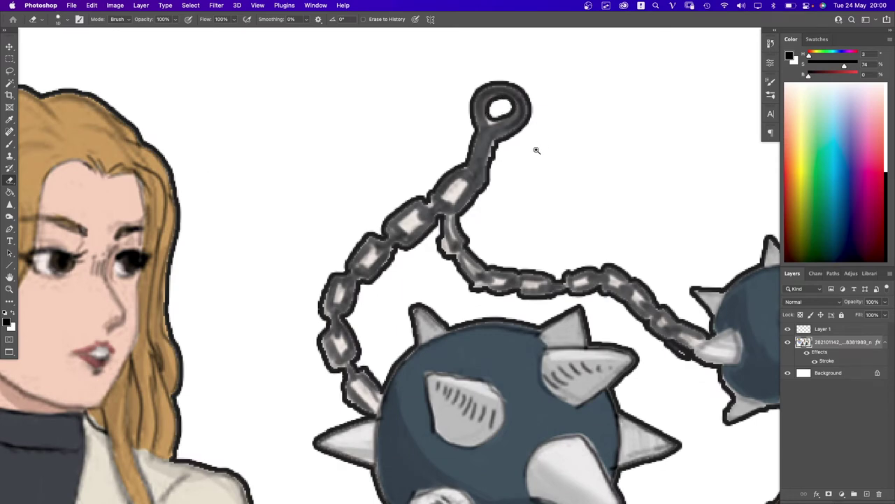
# - Erase the ragged outline along the outer side and over the hood of the dagger's skeleton hilt with a 10 px eraser
pyautogui.scroll(-4, 537, 150)
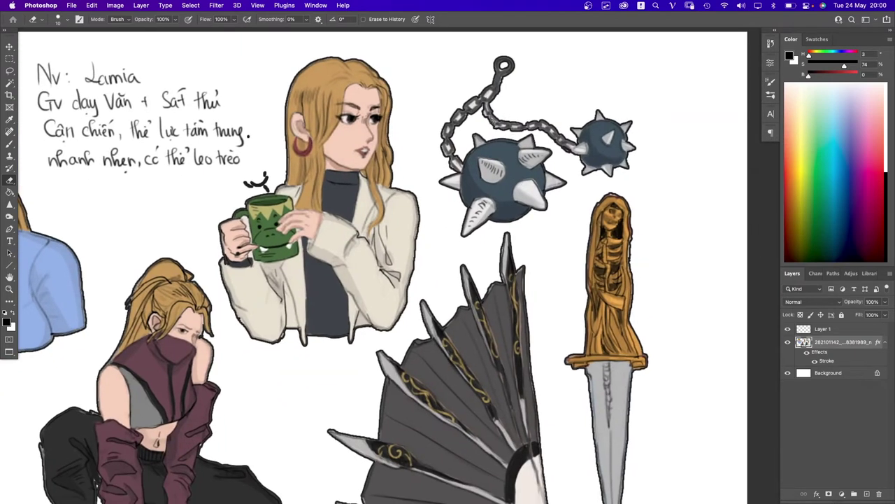
pyautogui.moveTo(531, 234); pyautogui.dragTo(473, 134)
pyautogui.scroll(5, 517, 186)
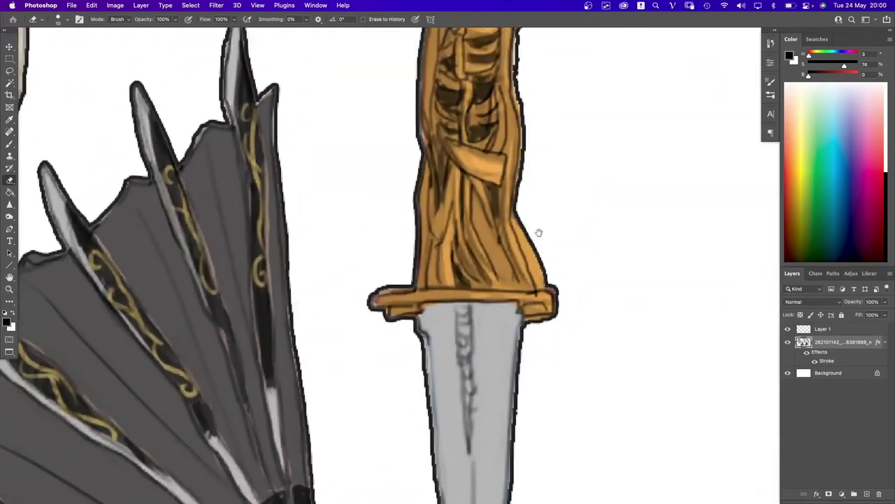
pyautogui.scroll(-3, 539, 232)
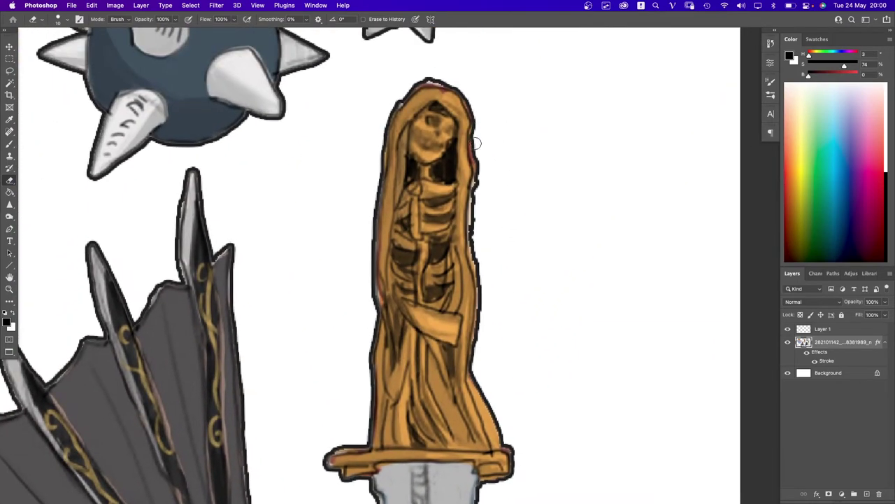
pyautogui.moveTo(479, 112)
pyautogui.mouseDown()
pyautogui.moveTo(472, 143)
pyautogui.moveTo(476, 358)
pyautogui.mouseUp()
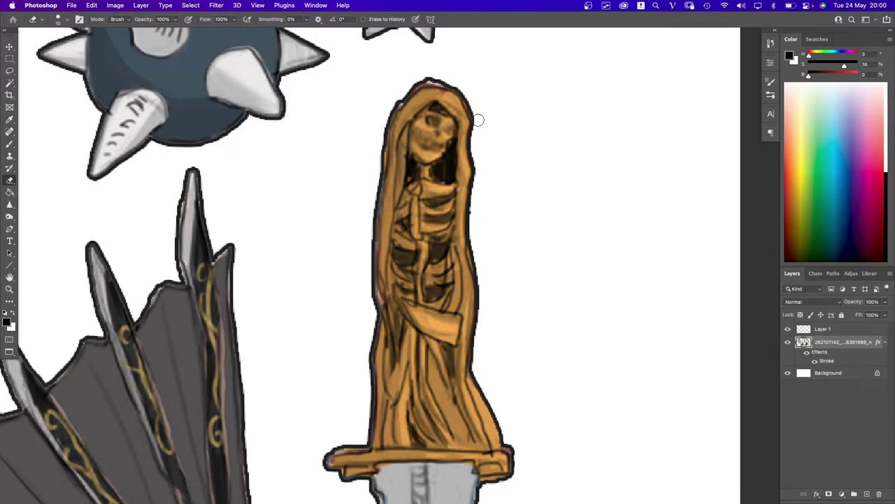
pyautogui.moveTo(447, 81)
pyautogui.mouseDown()
pyautogui.moveTo(426, 76)
pyautogui.moveTo(459, 85)
pyautogui.moveTo(405, 85)
pyautogui.moveTo(419, 75)
pyautogui.moveTo(393, 105)
pyautogui.mouseUp()
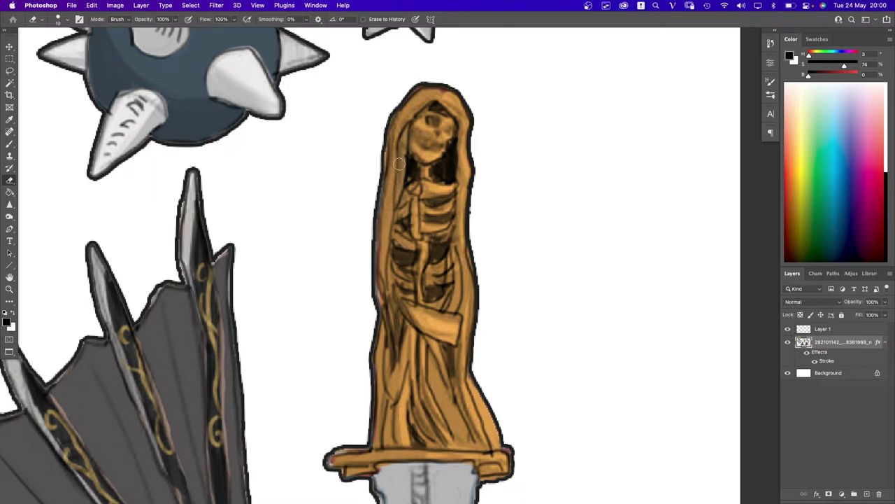
# - Trim the dagger blade's outer edge, facing away from the fan, into a straight line and sharpen its ragged tip
pyautogui.scroll(-3, 399, 163)
pyautogui.hscroll(-1, 398, 163)
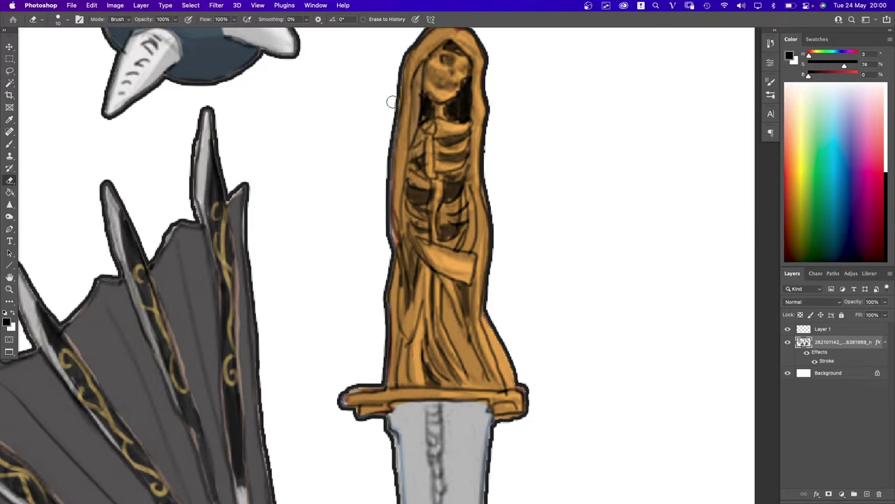
pyautogui.scroll(-3, 366, 164)
pyautogui.hscroll(1, 366, 163)
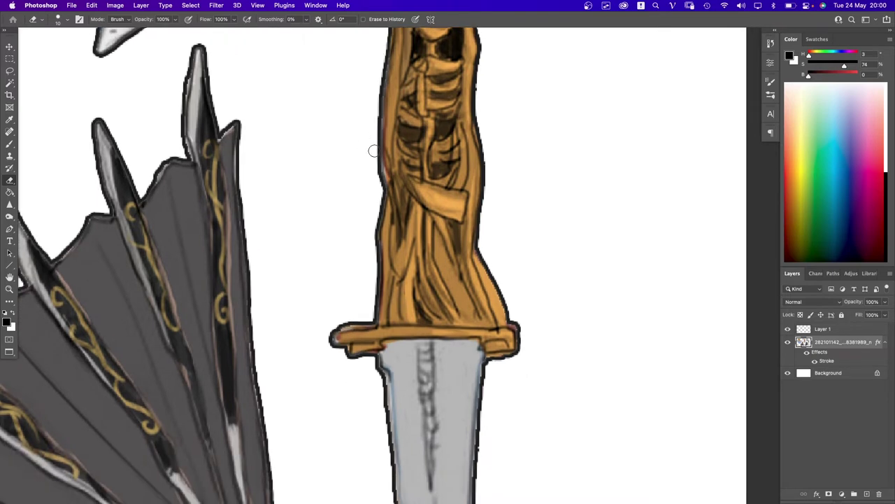
pyautogui.scroll(-4, 420, 196)
pyautogui.hscroll(1, 420, 196)
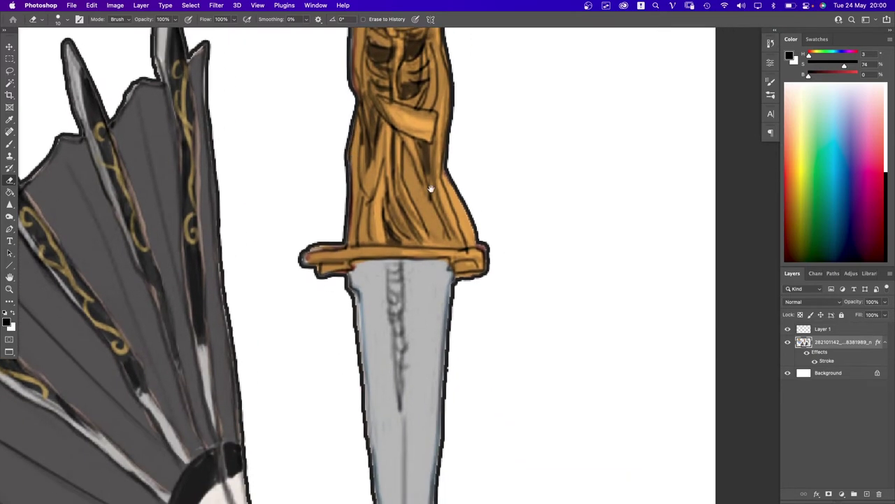
pyautogui.scroll(-4, 431, 189)
pyautogui.hscroll(-1, 431, 189)
pyautogui.scroll(-5, 475, 222)
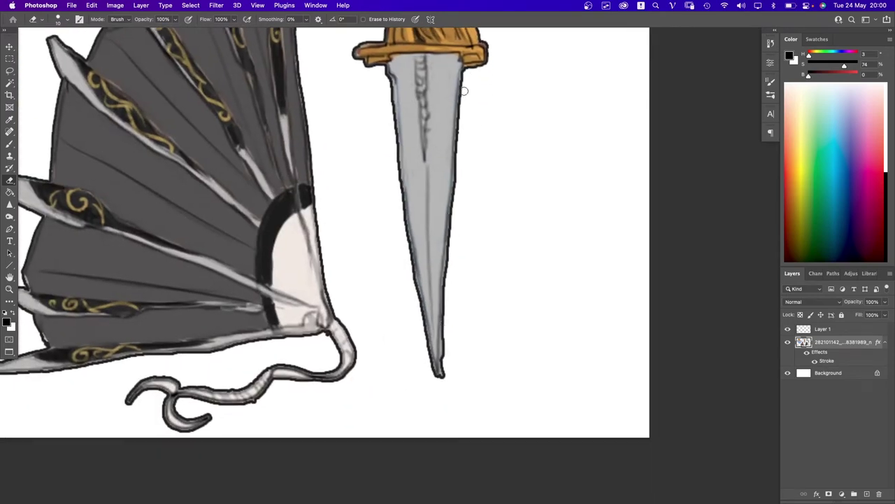
pyautogui.moveTo(454, 209); pyautogui.dragTo(447, 304)
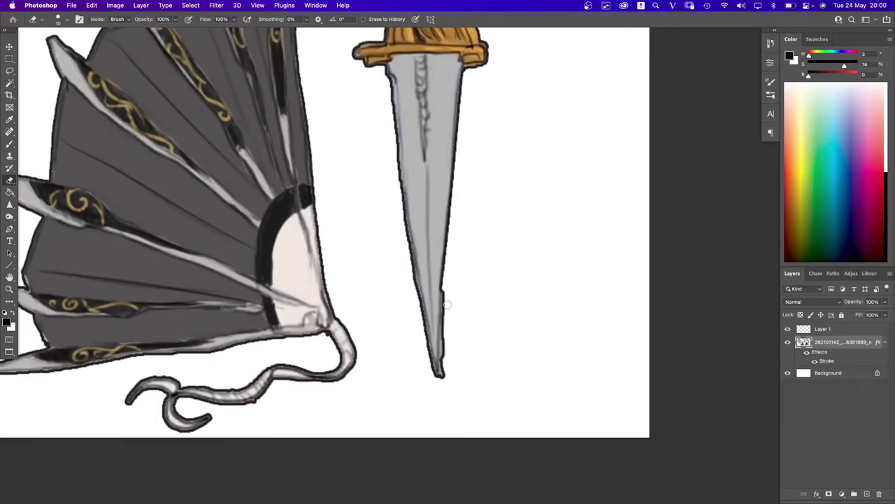
pyautogui.moveTo(441, 370); pyautogui.dragTo(444, 382)
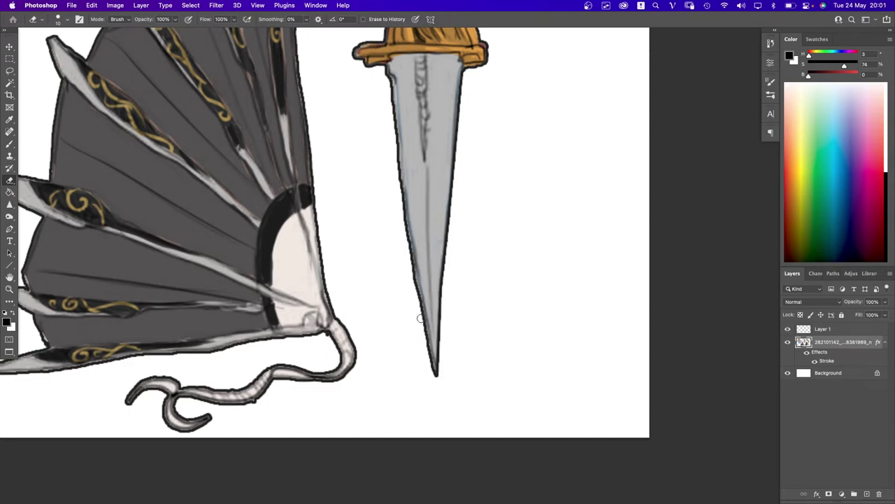
# - Erase irregular notches into the blade edge facing the fan and smooth that edge down to the tip
pyautogui.scroll(3, 420, 319)
pyautogui.moveTo(388, 145); pyautogui.dragTo(390, 201)
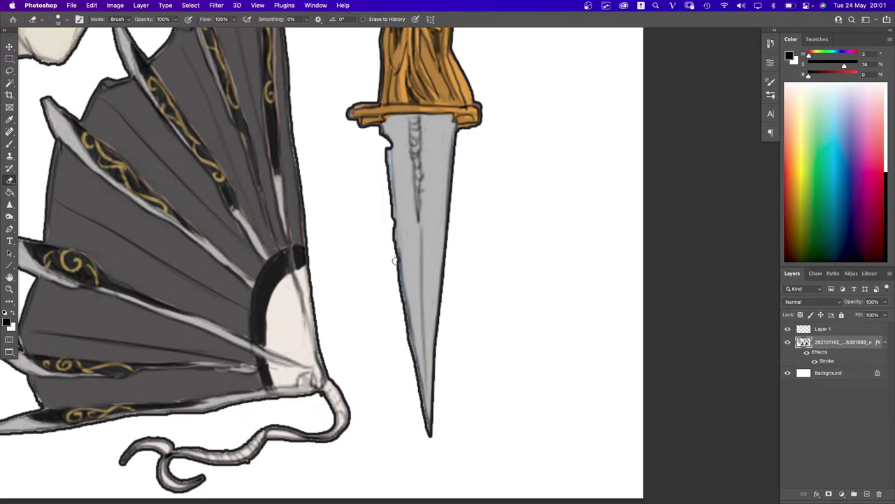
pyautogui.moveTo(395, 261); pyautogui.dragTo(401, 299)
pyautogui.moveTo(405, 310); pyautogui.dragTo(420, 418)
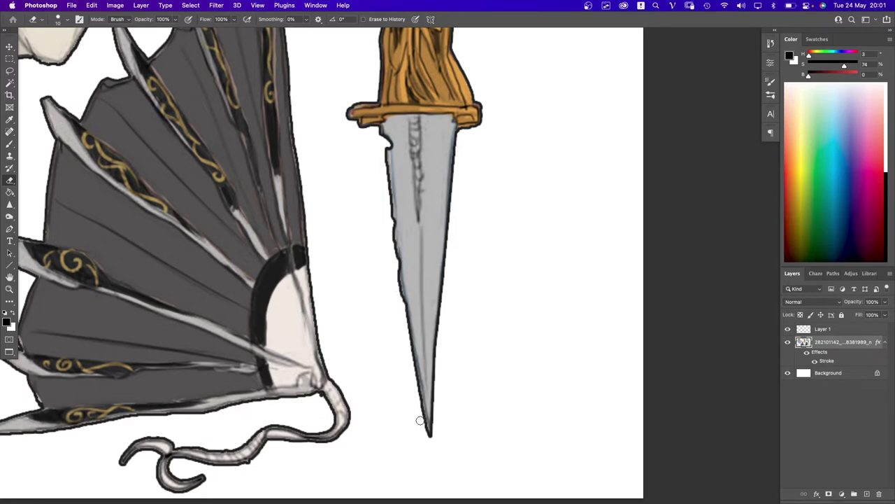
# - Erase the rough outline around the tips of the fan's upper ribs
pyautogui.scroll(-5, 447, 379)
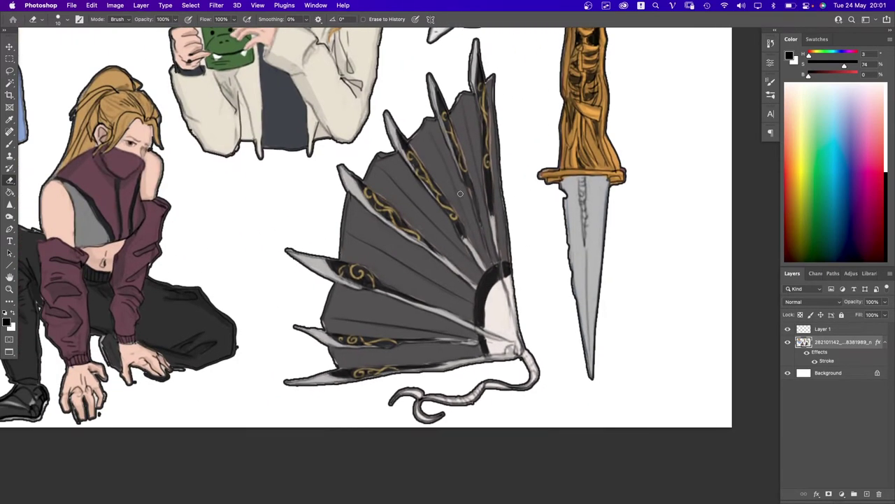
pyautogui.scroll(4, 481, 85)
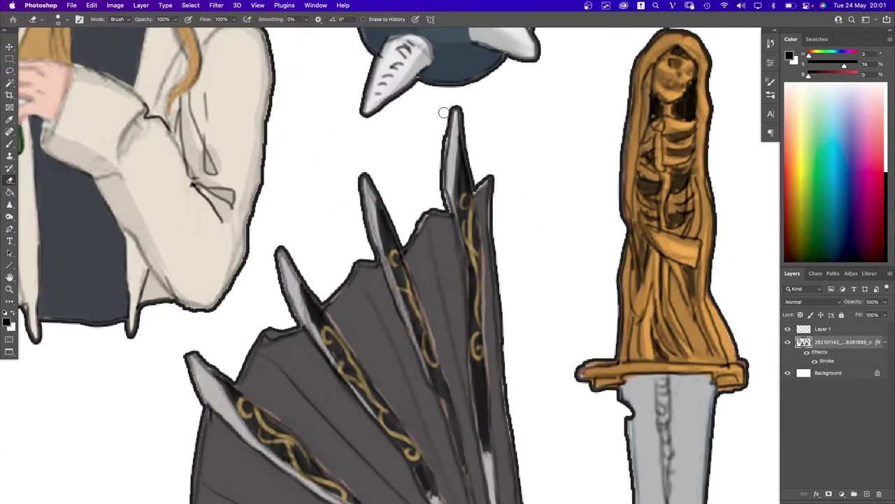
pyautogui.moveTo(435, 164); pyautogui.dragTo(435, 177)
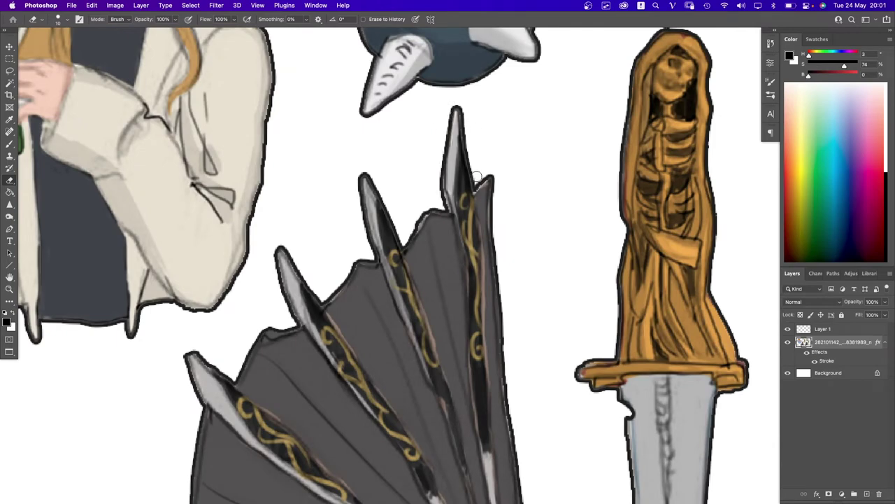
pyautogui.scroll(-4, 473, 170)
pyautogui.scroll(-2, 448, 196)
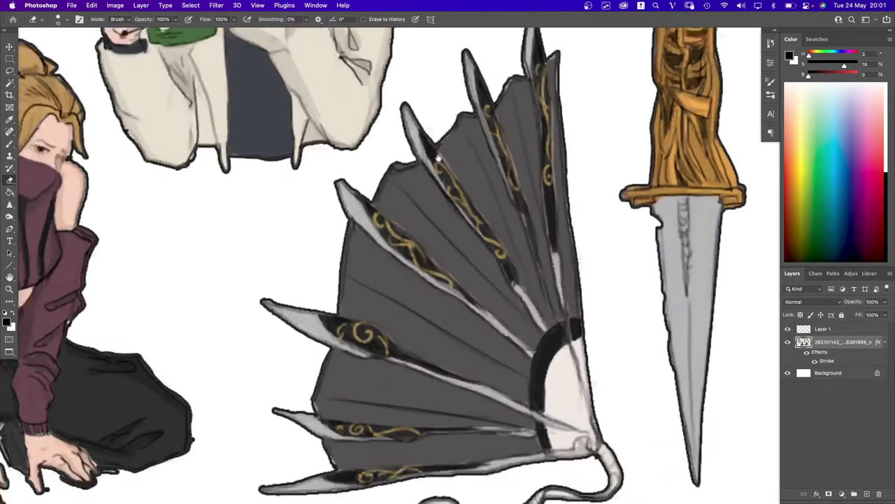
pyautogui.scroll(1, 396, 123)
pyautogui.scroll(1, 396, 123)
pyautogui.scroll(1, 419, 124)
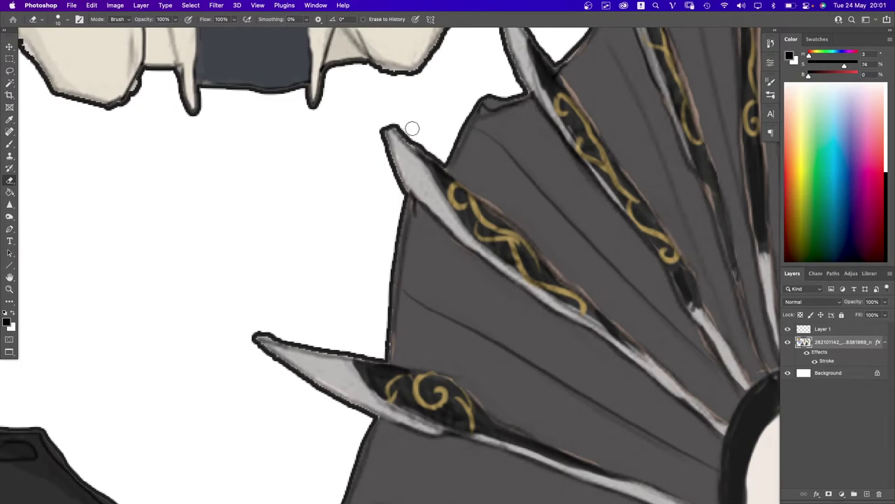
# - Erase the blunt outline bits at the tips of the fan's lower ribs so they taper to sharp points
pyautogui.scroll(-4, 380, 208)
pyautogui.hscroll(-2, 380, 207)
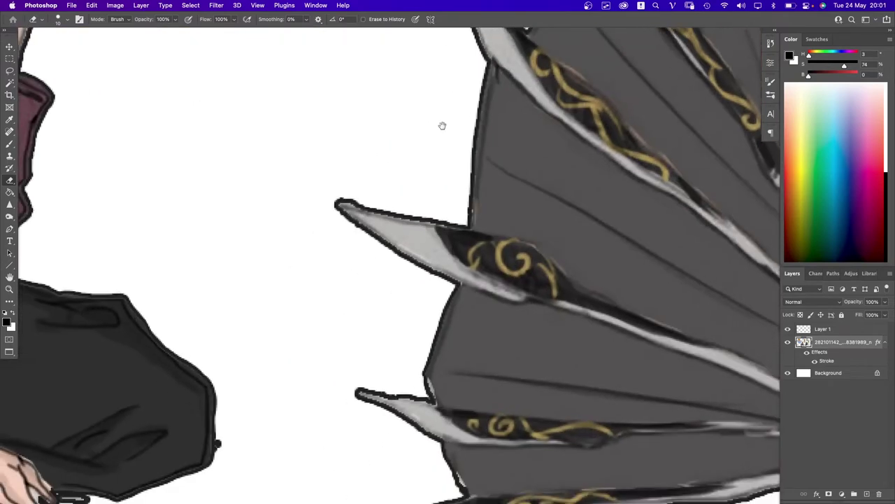
pyautogui.moveTo(332, 194)
pyautogui.mouseDown()
pyautogui.moveTo(360, 205)
pyautogui.moveTo(347, 202)
pyautogui.mouseUp()
pyautogui.scroll(-5, 376, 165)
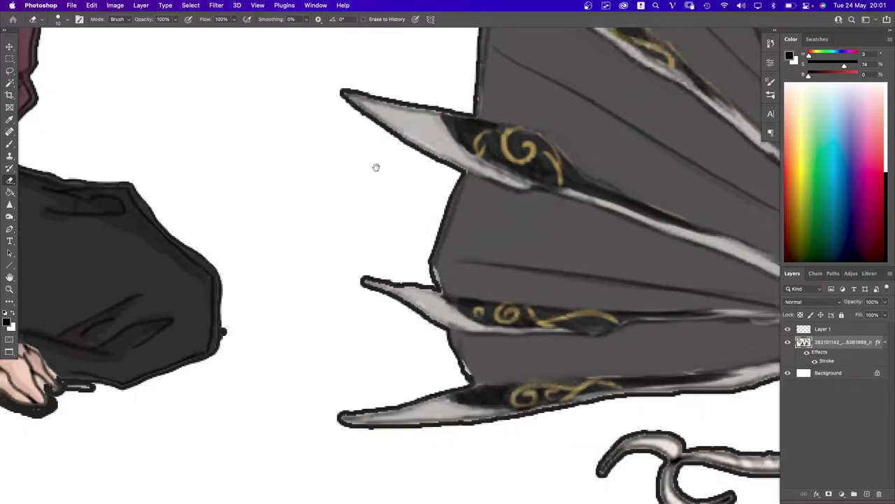
pyautogui.moveTo(404, 250)
pyautogui.mouseDown()
pyautogui.moveTo(387, 212)
pyautogui.moveTo(390, 201)
pyautogui.moveTo(412, 204)
pyautogui.mouseUp()
pyautogui.scroll(-3, 412, 204)
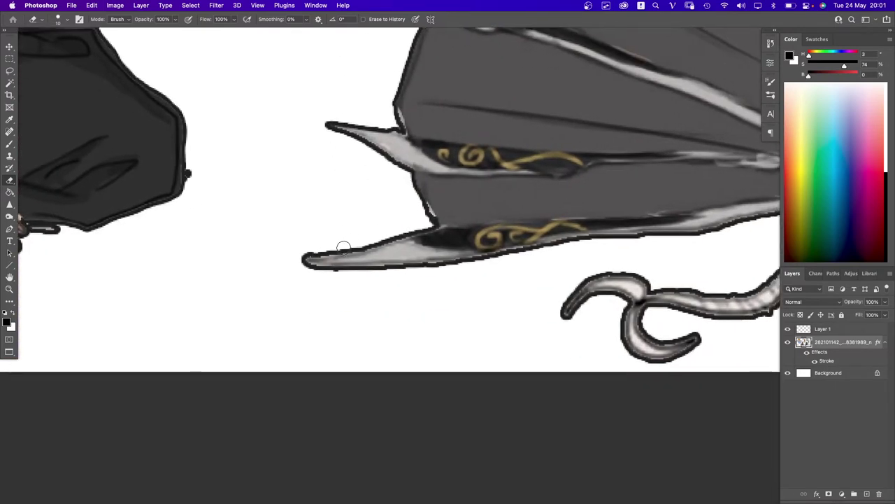
# - Erase see-through gaps between the ribs in the pale base of the fan, leaving thin struts towards the pivot
pyautogui.hscroll(3, 326, 242)
pyautogui.scroll(-5, 326, 242)
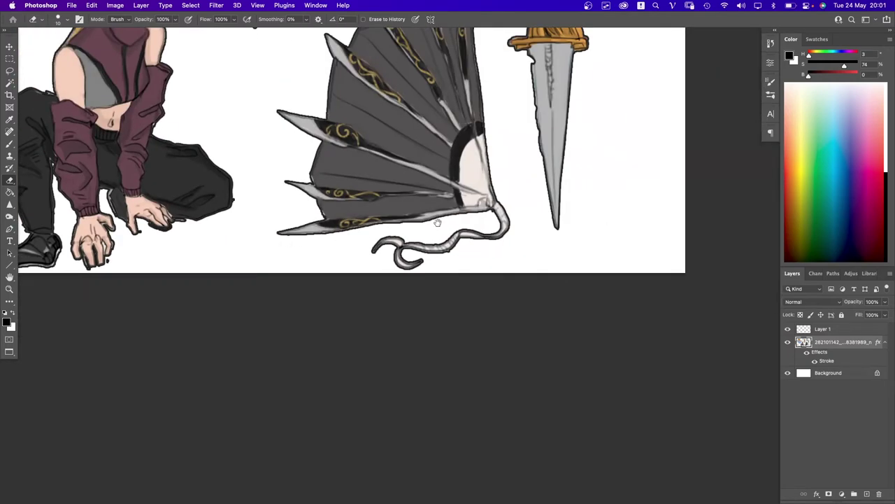
pyautogui.scroll(2, 461, 256)
pyautogui.scroll(3, 460, 256)
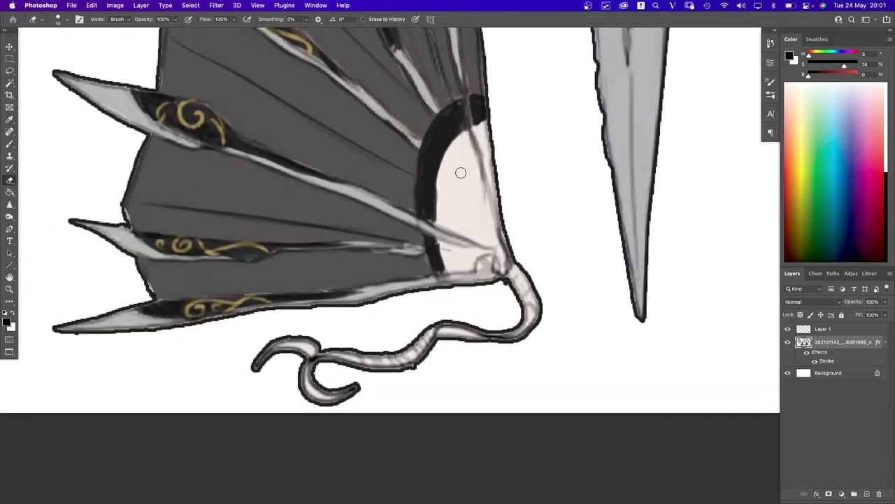
pyautogui.click(489, 233)
pyautogui.keyDown('shift'); pyautogui.click(447, 160); pyautogui.keyUp('shift')
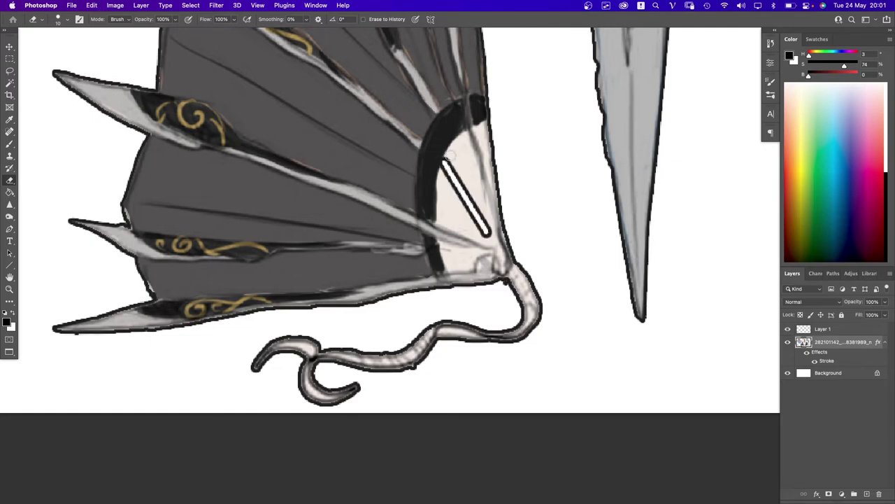
pyautogui.keyDown('shift'); pyautogui.click(462, 137); pyautogui.keyUp('shift')
pyautogui.keyDown('shift'); pyautogui.click(487, 233); pyautogui.keyUp('shift')
pyautogui.moveTo(467, 170)
pyautogui.mouseDown()
pyautogui.moveTo(456, 155)
pyautogui.moveTo(465, 189)
pyautogui.mouseUp()
pyautogui.moveTo(471, 233)
pyautogui.mouseDown()
pyautogui.moveTo(445, 197)
pyautogui.moveTo(440, 219)
pyautogui.moveTo(458, 231)
pyautogui.moveTo(452, 207)
pyautogui.moveTo(452, 220)
pyautogui.mouseUp()
pyautogui.moveTo(472, 255)
pyautogui.mouseDown()
pyautogui.moveTo(448, 253)
pyautogui.moveTo(451, 265)
pyautogui.moveTo(472, 259)
pyautogui.moveTo(455, 257)
pyautogui.mouseUp()
# - Erase a narrow slit through the remaining pale strip along the fan's outer edge, from the black band towards the pivot
pyautogui.scroll(-5, 483, 224)
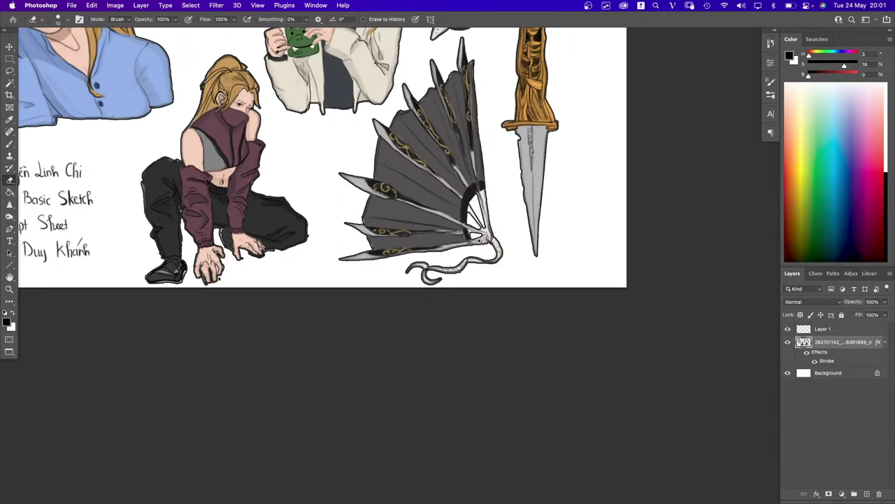
pyautogui.scroll(5, 515, 214)
pyautogui.scroll(-8, 516, 214)
pyautogui.scroll(6, 475, 237)
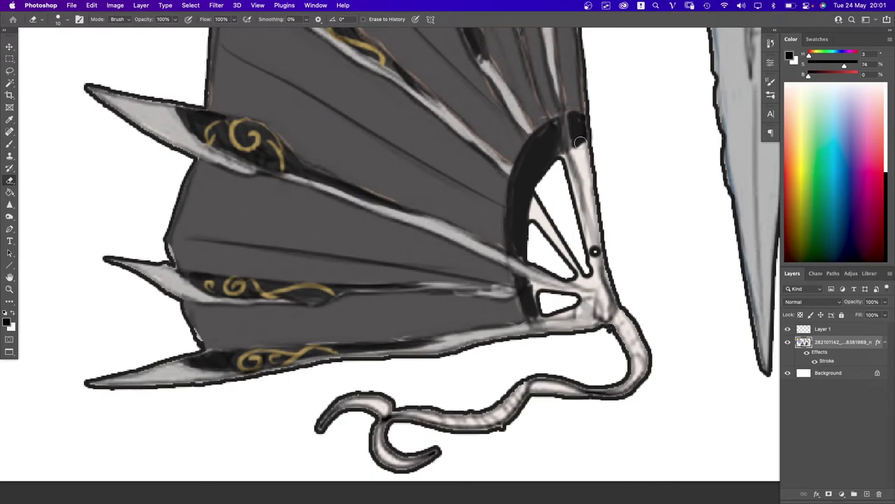
pyautogui.moveTo(580, 142); pyautogui.dragTo(592, 252)
pyautogui.scroll(-6, 537, 260)
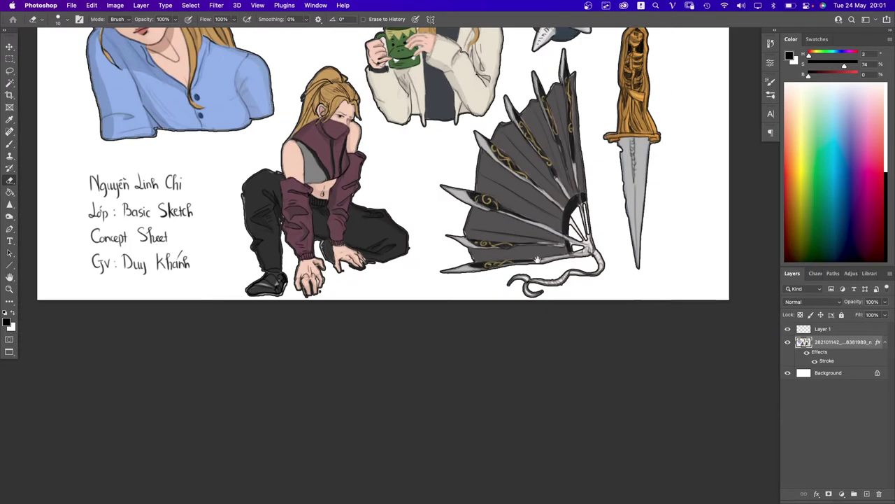
pyautogui.scroll(5, 451, 220)
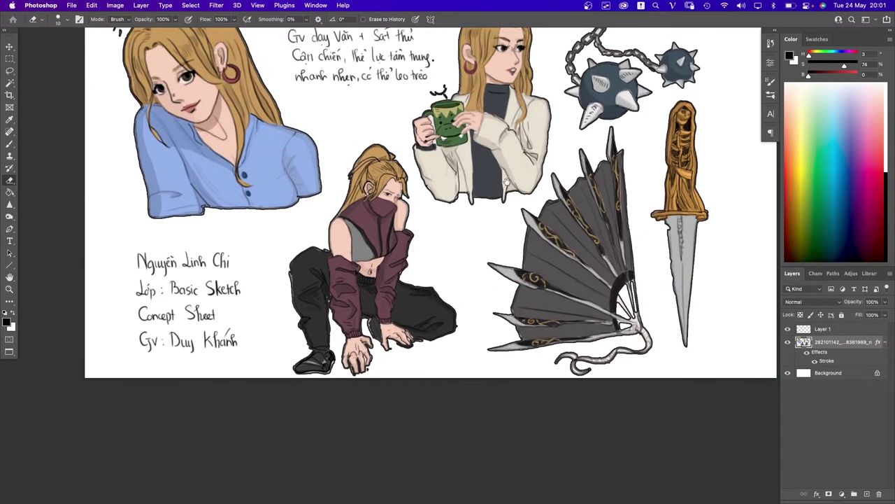
# - Erase the leftover background gaps between the gripping hand, its fingers and the green mug
pyautogui.scroll(6, 445, 183)
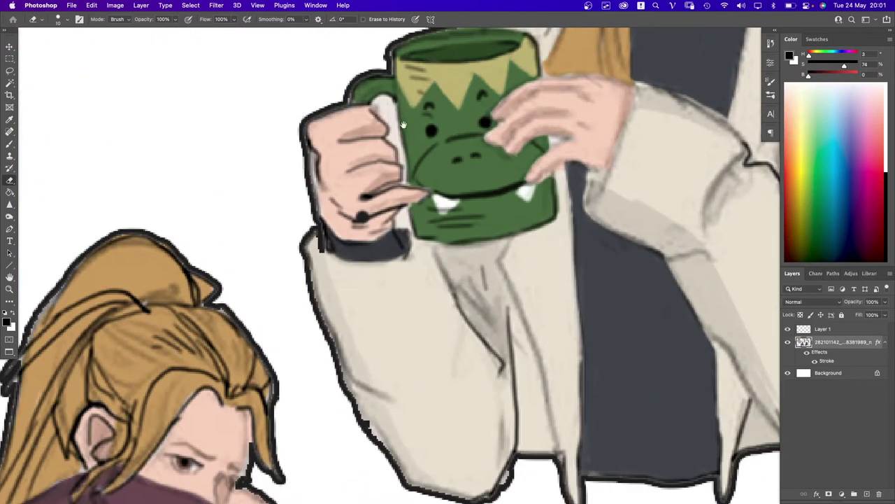
pyautogui.moveTo(378, 105)
pyautogui.mouseDown()
pyautogui.moveTo(384, 116)
pyautogui.moveTo(386, 103)
pyautogui.moveTo(410, 197)
pyautogui.mouseUp()
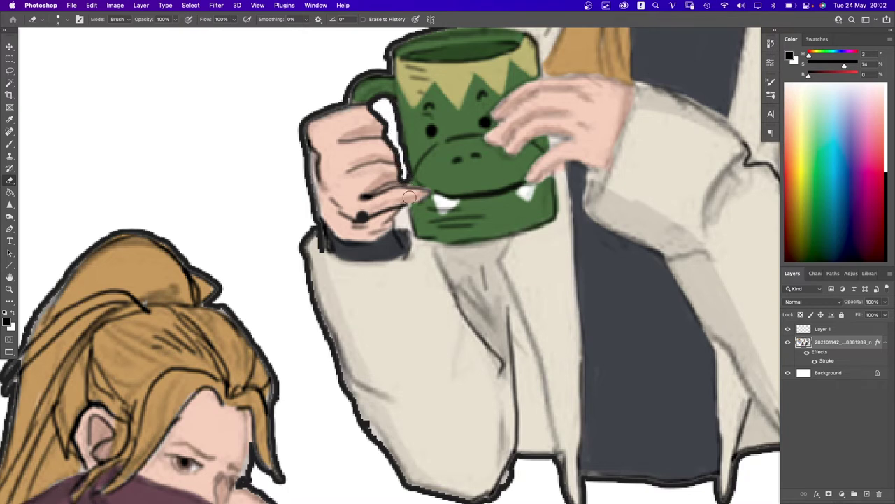
pyautogui.scroll(-3, 403, 210)
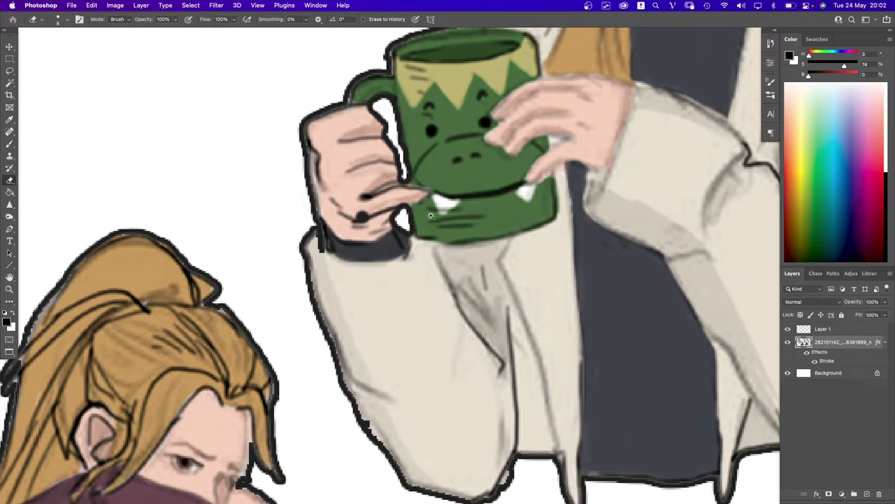
pyautogui.scroll(-3, 412, 217)
pyautogui.scroll(5, 424, 229)
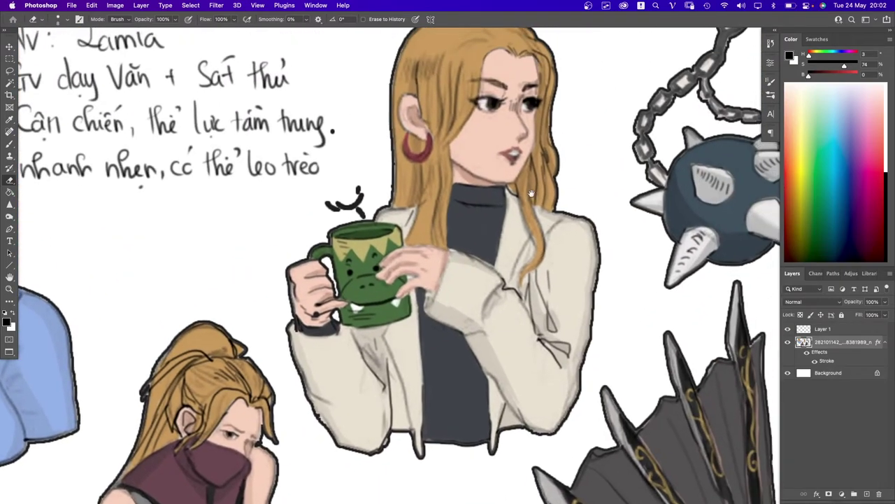
pyautogui.scroll(-5, 515, 241)
pyautogui.scroll(1, 515, 219)
pyautogui.scroll(-3, 488, 228)
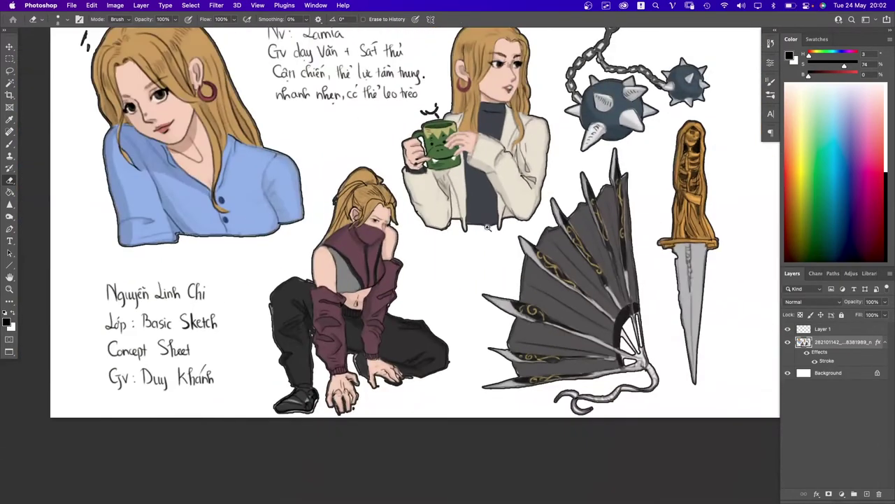
# - Erase the stray dark ticks beside the blue-shirt portrait's hair and the squiggle above the green mug
pyautogui.scroll(2, 419, 221)
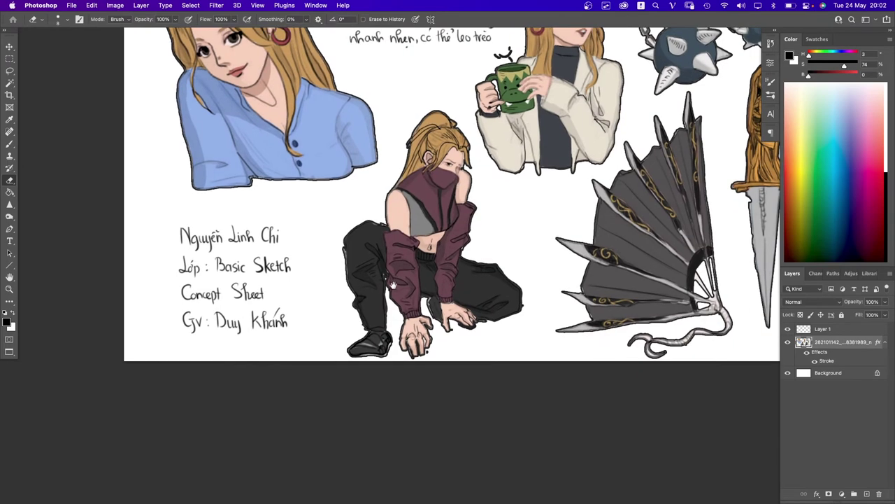
pyautogui.scroll(3, 412, 294)
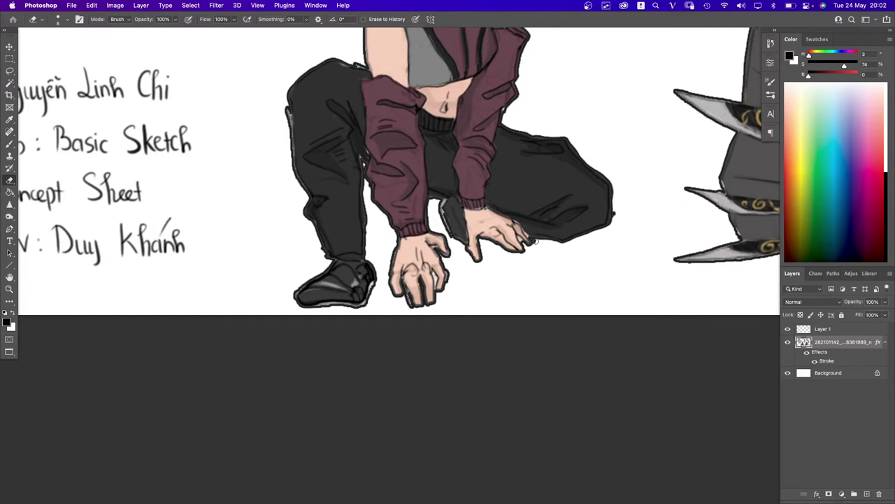
pyautogui.moveTo(403, 198); pyautogui.dragTo(472, 303)
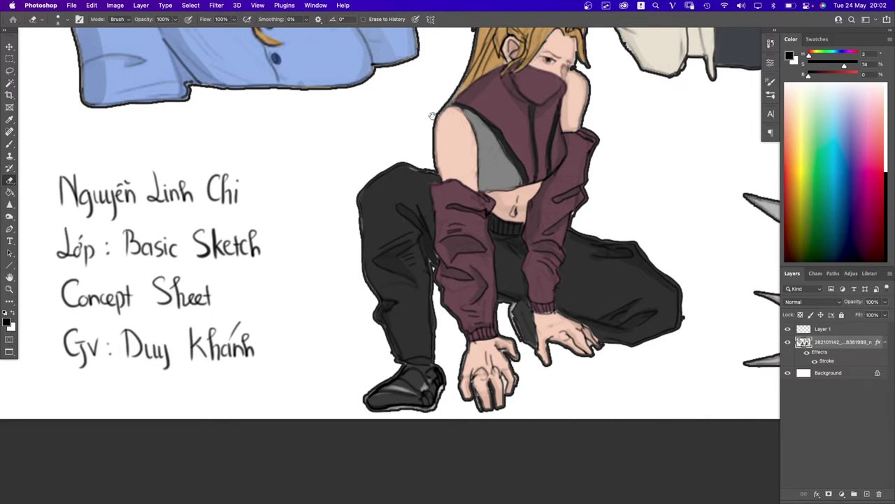
pyautogui.moveTo(432, 115); pyautogui.dragTo(422, 208)
pyautogui.moveTo(526, 181); pyautogui.dragTo(296, 311)
pyautogui.scroll(3, 297, 311)
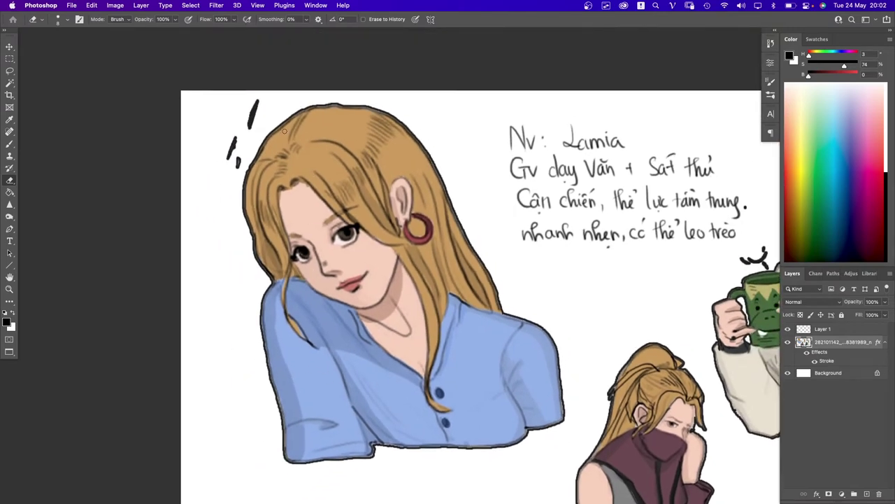
pyautogui.moveTo(272, 106)
pyautogui.mouseDown()
pyautogui.moveTo(241, 135)
pyautogui.moveTo(236, 164)
pyautogui.mouseUp()
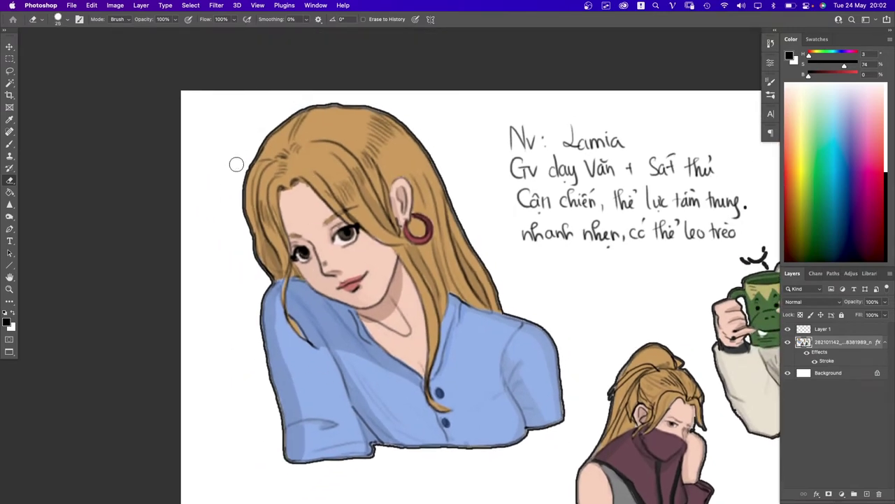
pyautogui.scroll(-5, 322, 233)
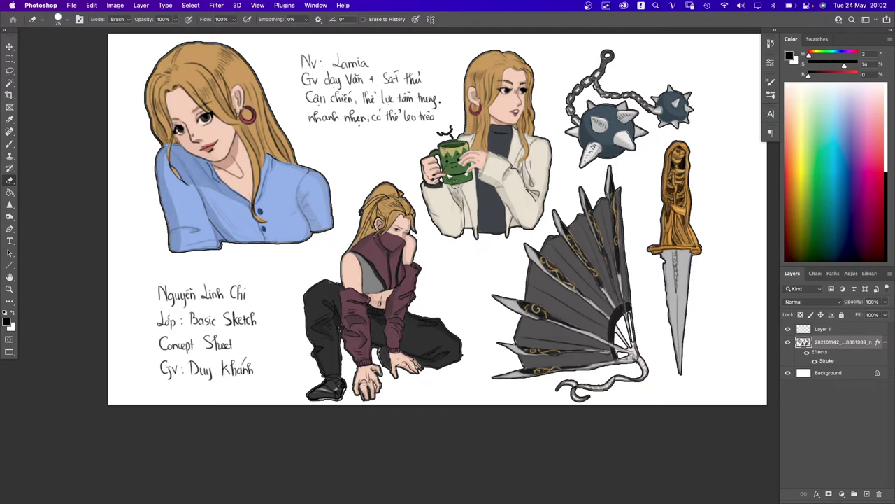
pyautogui.scroll(4, 452, 117)
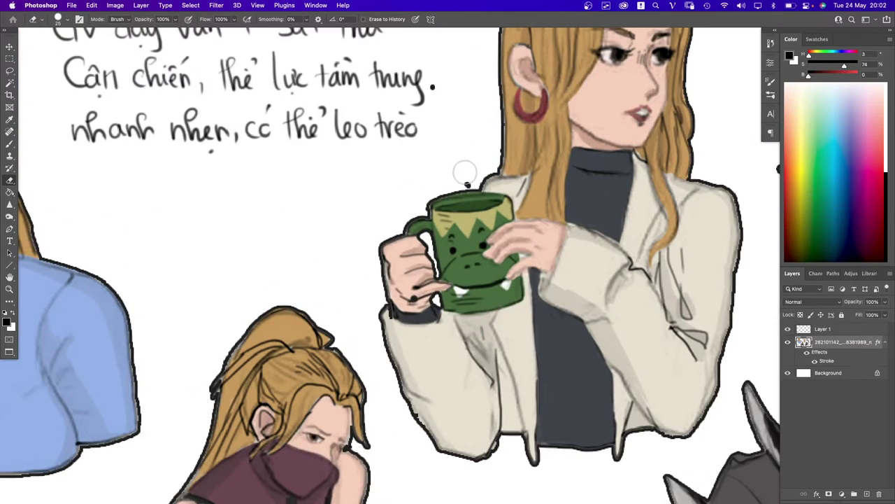
pyautogui.scroll(2, 465, 174)
# - Choose the Hard Round brush in white and dab two round steam bubbles above the mug
pyautogui.press('b')
pyautogui.rightClick(453, 204)
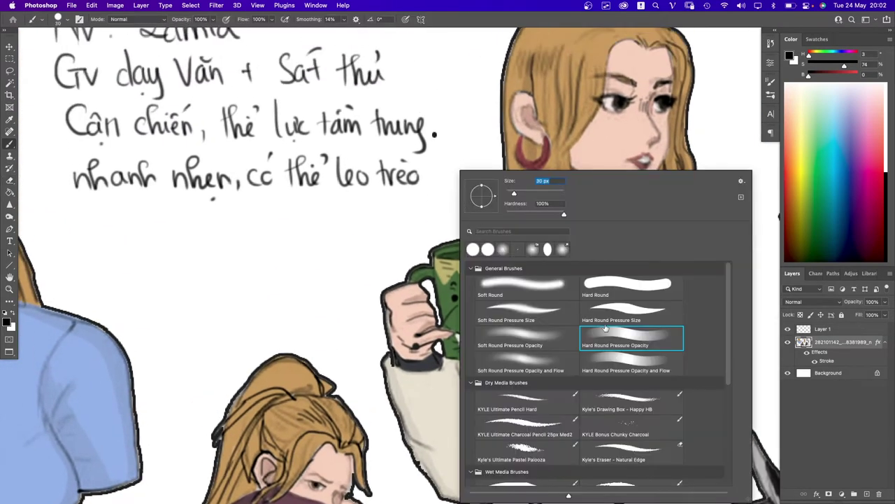
pyautogui.click(638, 288)
pyautogui.press('x')
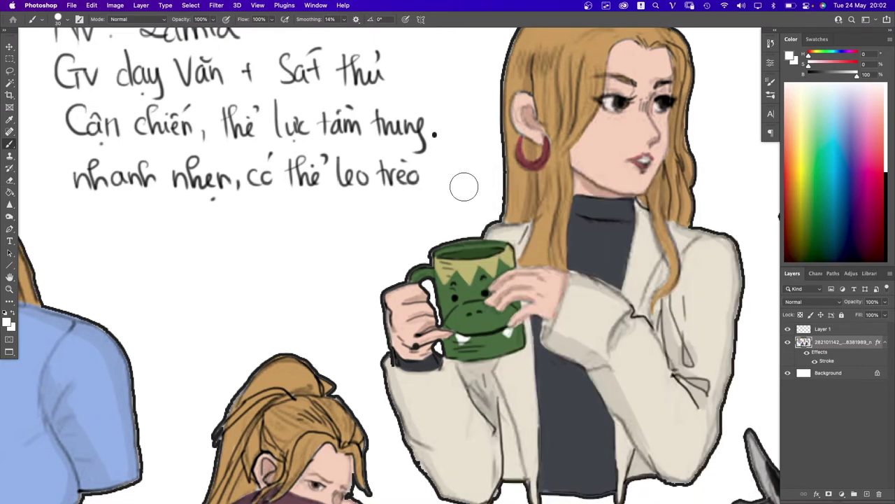
pyautogui.click(443, 184)
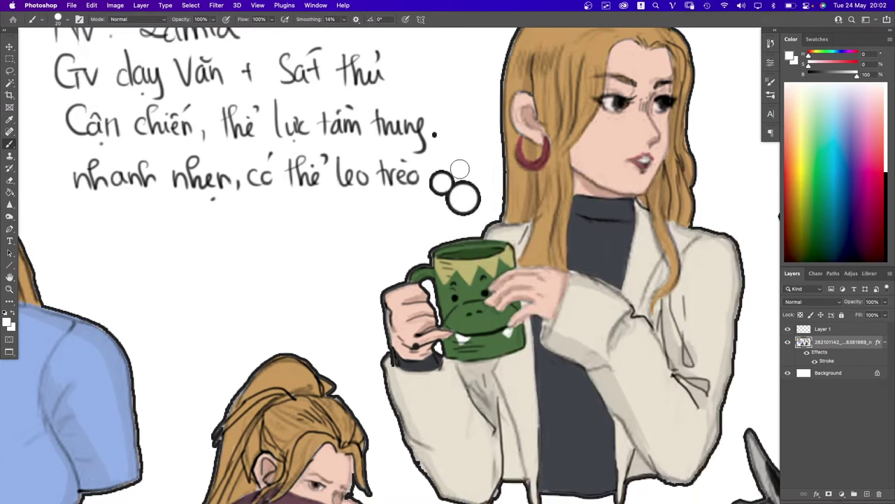
# - Dab a larger white steam bubble above the first two and a small one just over the mug's rim
pyautogui.press(']')
pyautogui.press(']')
pyautogui.press(']')
pyautogui.press(']')
pyautogui.press(']')
pyautogui.press(']')
pyautogui.press('[')
pyautogui.press('[')
pyautogui.press('[')
pyautogui.press('[')
pyautogui.click(455, 161)
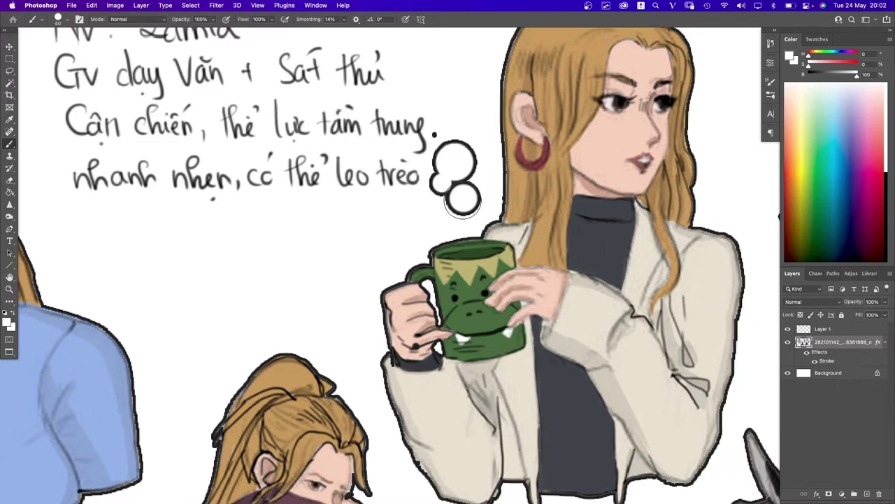
pyautogui.press('[')
pyautogui.press('[')
pyautogui.click(445, 226)
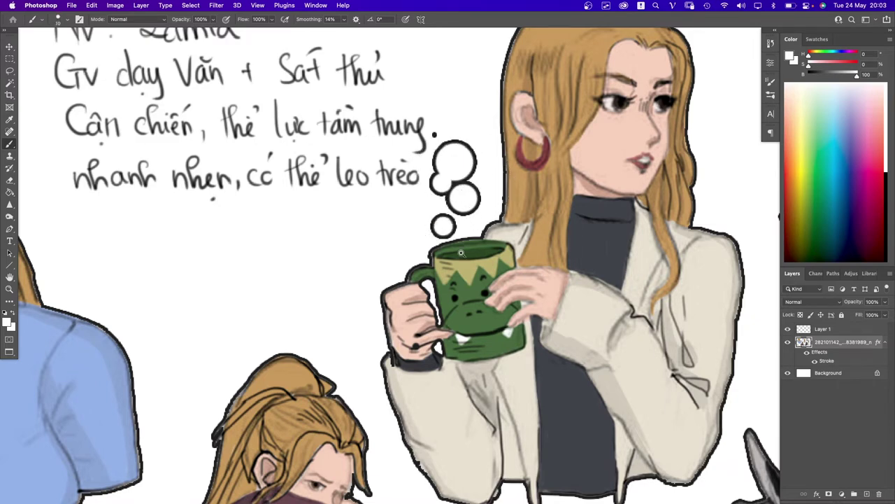
pyautogui.scroll(-3, 454, 255)
pyautogui.scroll(-2, 434, 308)
pyautogui.hscroll(2, 434, 308)
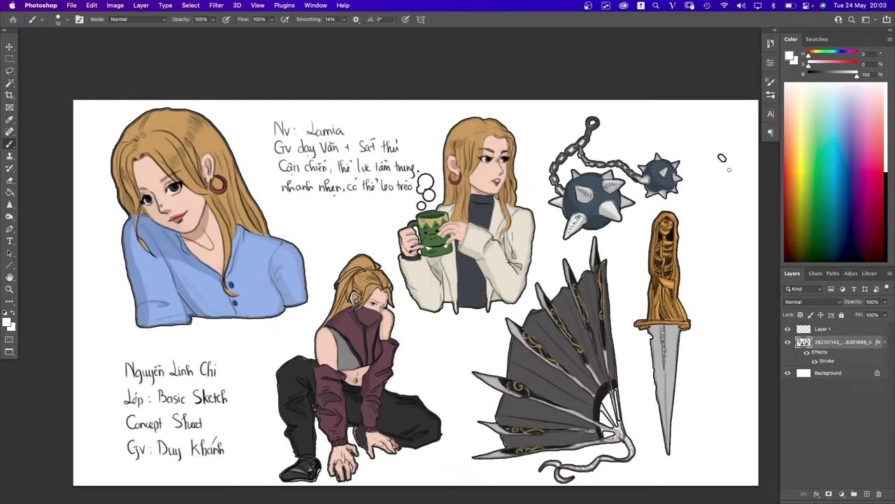
pyautogui.scroll(2, 717, 314)
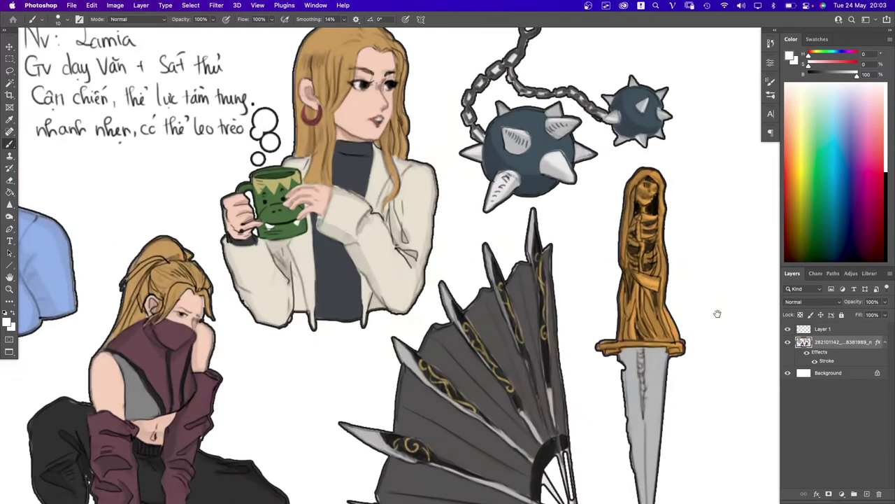
pyautogui.hscroll(4, 717, 313)
pyautogui.moveTo(568, 136)
pyautogui.mouseDown()
pyautogui.moveTo(545, 199)
pyautogui.moveTo(492, 229)
pyautogui.moveTo(486, 249)
pyautogui.moveTo(502, 287)
pyautogui.moveTo(562, 301)
pyautogui.moveTo(622, 348)
pyautogui.mouseUp()
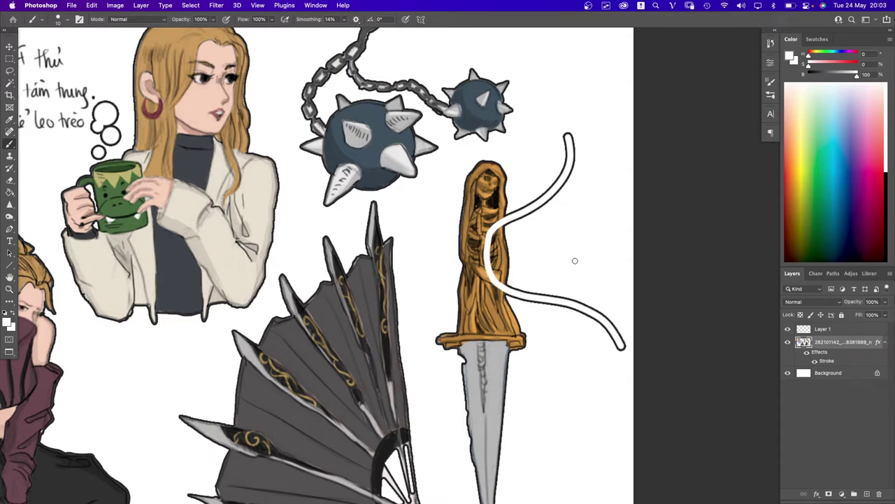
pyautogui.press('super+z')
pyautogui.press('super+0')
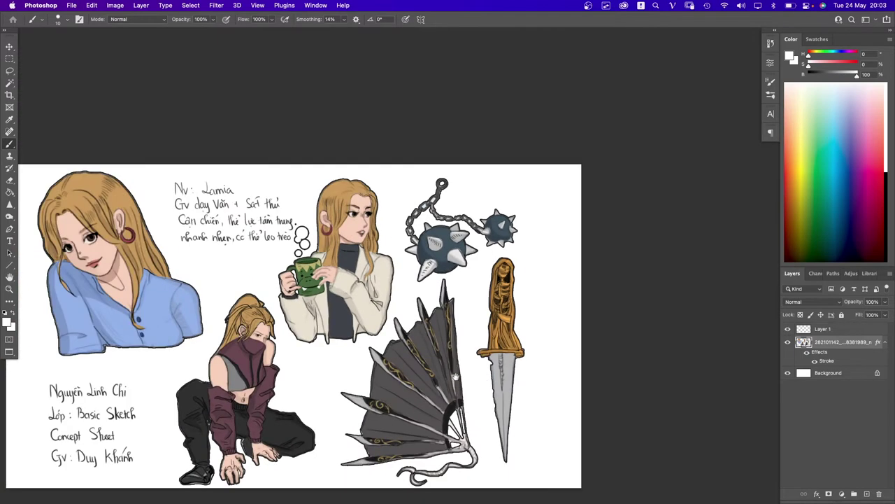
# - Lasso the blue-shirt portrait and shift it slightly inward, away from the page's upper corner, then clear the selection
pyautogui.scroll(2, 512, 324)
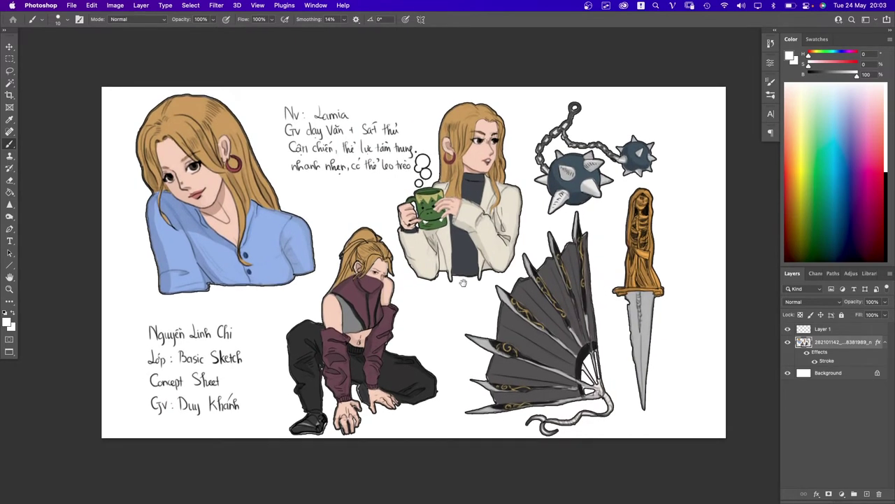
pyautogui.hscroll(-3, 358, 263)
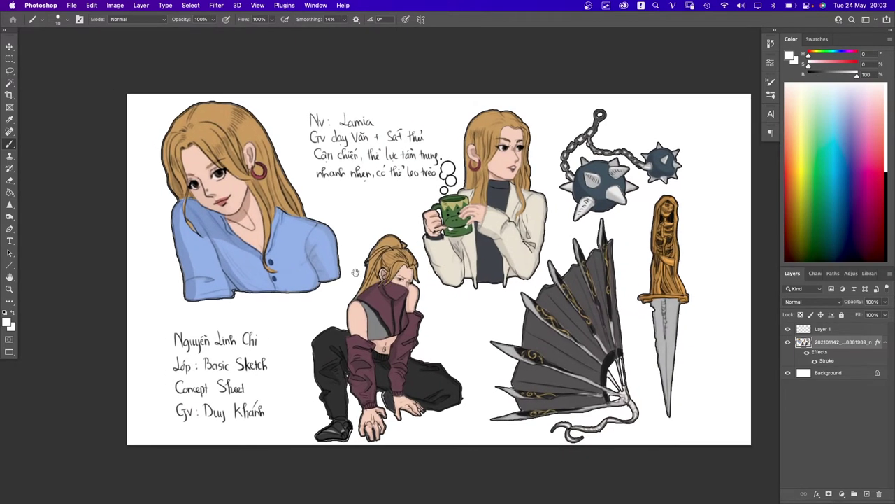
pyautogui.press('l')
pyautogui.hscroll(-2, 281, 141)
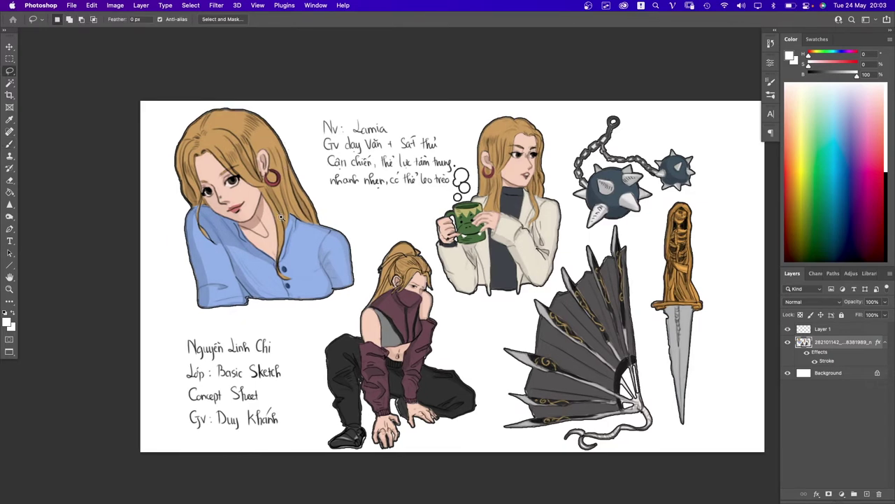
pyautogui.scroll(2, 281, 218)
pyautogui.moveTo(302, 141)
pyautogui.mouseDown()
pyautogui.moveTo(242, 81)
pyautogui.moveTo(200, 79)
pyautogui.moveTo(156, 104)
pyautogui.moveTo(145, 133)
pyautogui.moveTo(162, 317)
pyautogui.moveTo(177, 331)
pyautogui.moveTo(231, 338)
pyautogui.moveTo(348, 324)
pyautogui.moveTo(366, 309)
pyautogui.moveTo(382, 271)
pyautogui.moveTo(322, 181)
pyautogui.mouseUp()
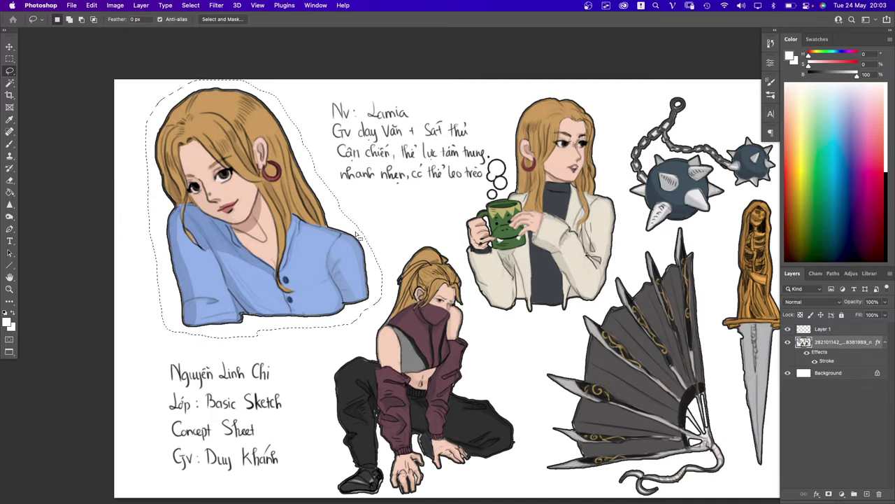
pyautogui.press('v')
pyautogui.moveTo(288, 255)
pyautogui.mouseDown()
pyautogui.moveTo(305, 265)
pyautogui.moveTo(300, 258)
pyautogui.mouseUp()
pyautogui.press('super+d')
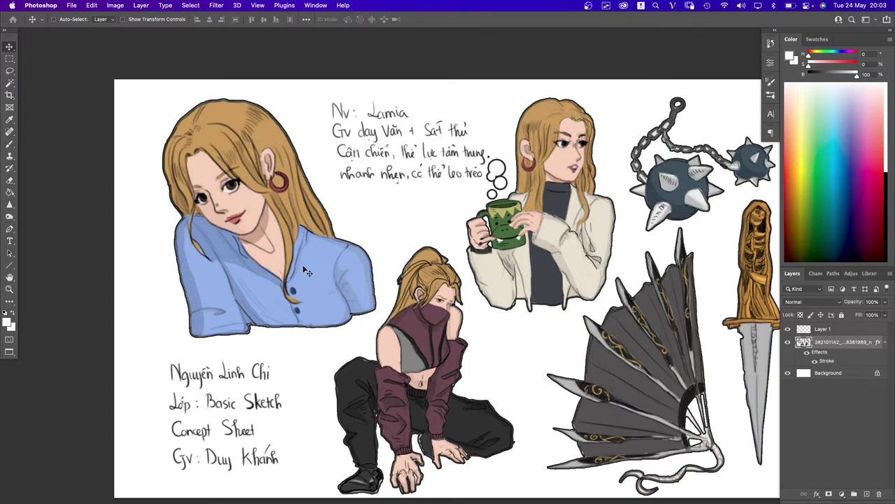
# - Lasso the fan and dagger together and move them about 0.68 cm horizontally towards the page edge, then deselect
pyautogui.moveTo(427, 276); pyautogui.dragTo(368, 232)
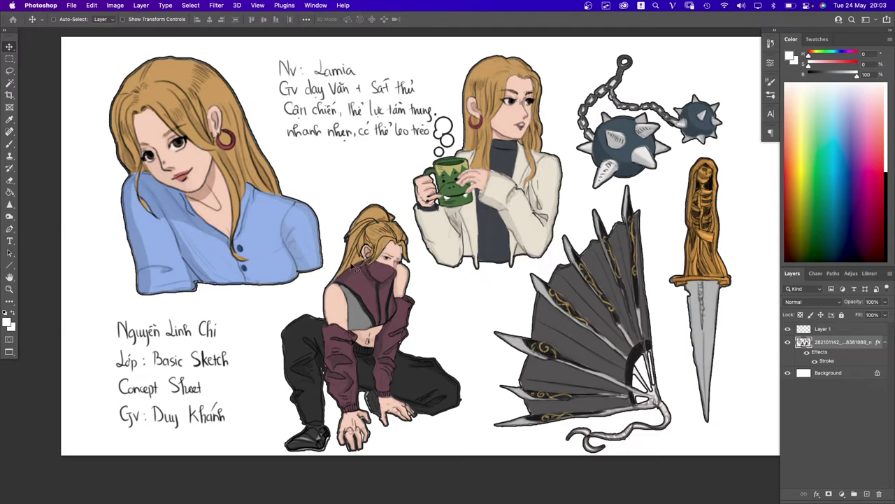
pyautogui.moveTo(458, 277); pyautogui.dragTo(424, 278)
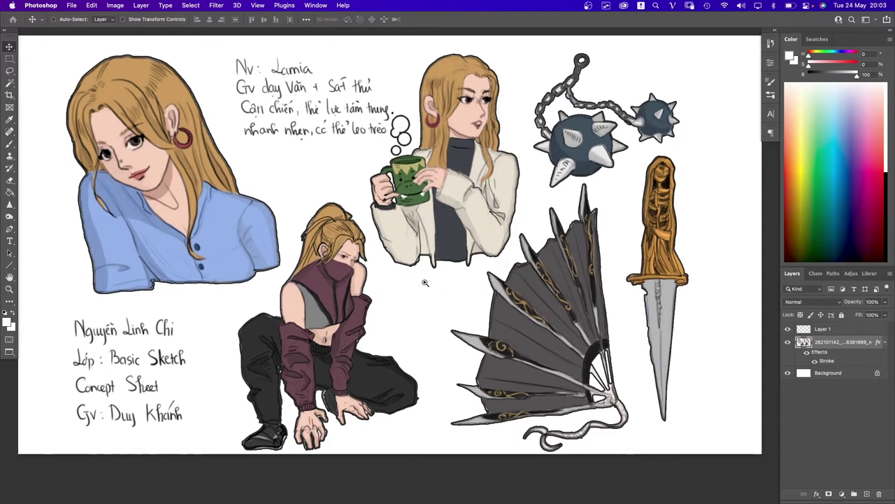
pyautogui.scroll(-1, 448, 273)
pyautogui.press('l')
pyautogui.hscroll(2, 595, 210)
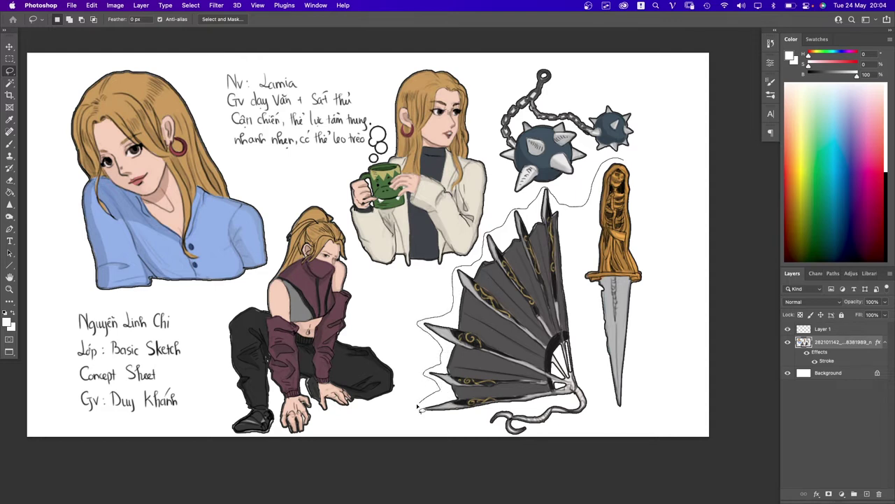
pyautogui.moveTo(418, 406)
pyautogui.mouseDown()
pyautogui.moveTo(486, 438)
pyautogui.moveTo(561, 444)
pyautogui.moveTo(596, 429)
pyautogui.moveTo(596, 392)
pyautogui.moveTo(652, 401)
pyautogui.moveTo(666, 237)
pyautogui.moveTo(670, 173)
pyautogui.mouseUp()
pyautogui.press('v')
pyautogui.moveTo(595, 316); pyautogui.dragTo(624, 317)
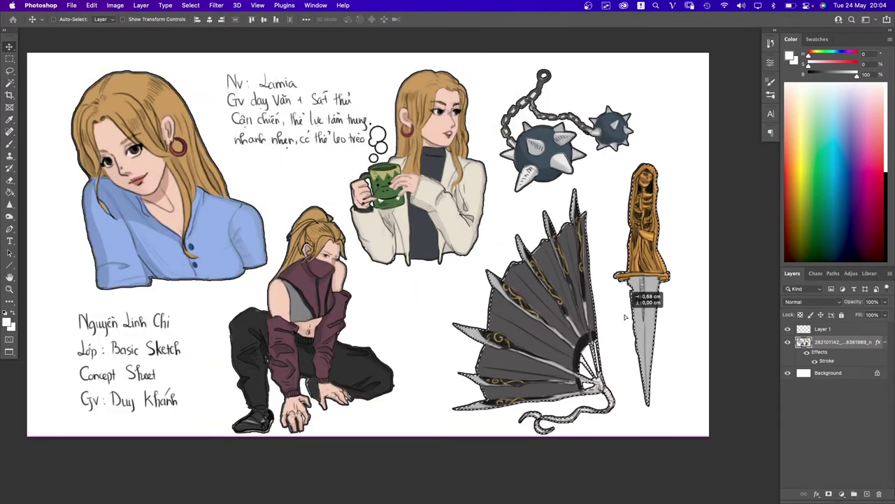
pyautogui.press('cmd+d')
# - Lasso the woman holding the mug with her steam bubbles, scale her up slightly with Free Transform, and deselect
pyautogui.press('l')
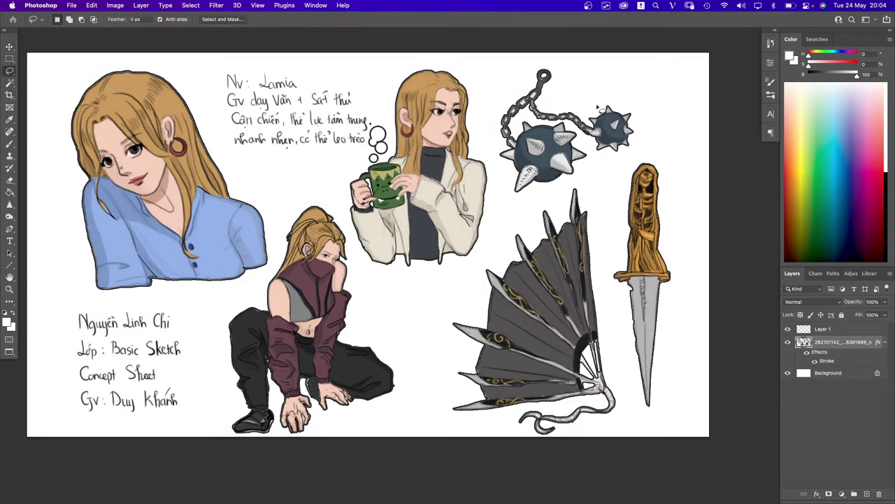
pyautogui.moveTo(482, 143)
pyautogui.mouseDown()
pyautogui.moveTo(479, 92)
pyautogui.moveTo(433, 61)
pyautogui.moveTo(388, 117)
pyautogui.mouseUp()
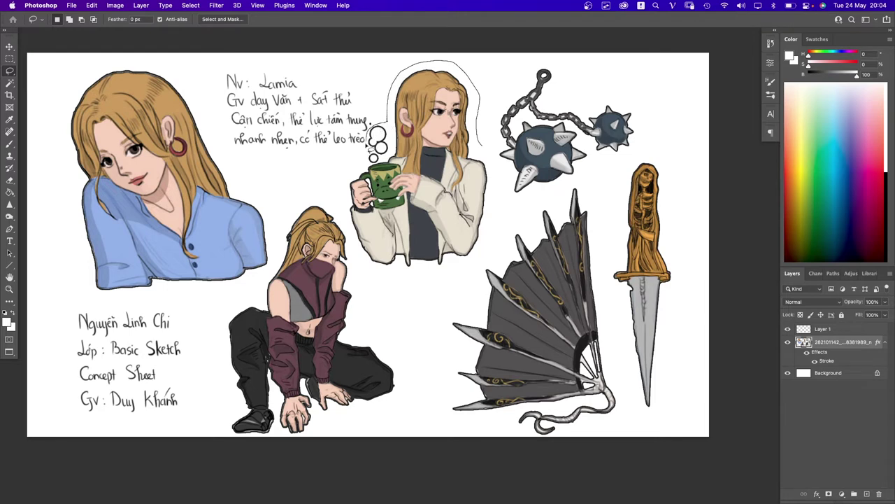
pyautogui.moveTo(350, 236)
pyautogui.mouseDown()
pyautogui.moveTo(441, 287)
pyautogui.moveTo(481, 261)
pyautogui.moveTo(500, 168)
pyautogui.mouseUp()
pyautogui.press('cmd+t')
pyautogui.moveTo(498, 287); pyautogui.dragTo(508, 303)
pyautogui.press('Return')
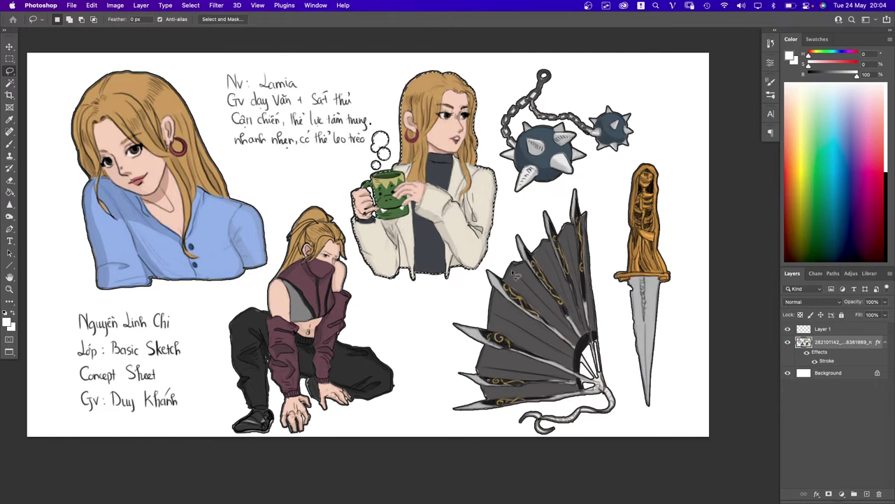
pyautogui.press('super+d')
# - Restore the selection around the woman holding the mug and nudge her slightly into a new position
pyautogui.moveTo(435, 272); pyautogui.dragTo(508, 268)
pyautogui.press('super+z')
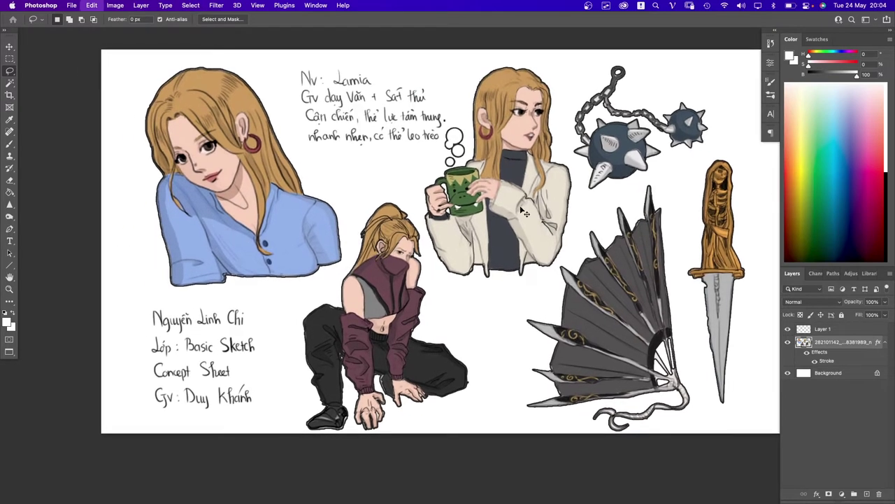
pyautogui.press('v')
pyautogui.moveTo(531, 224); pyautogui.dragTo(538, 171)
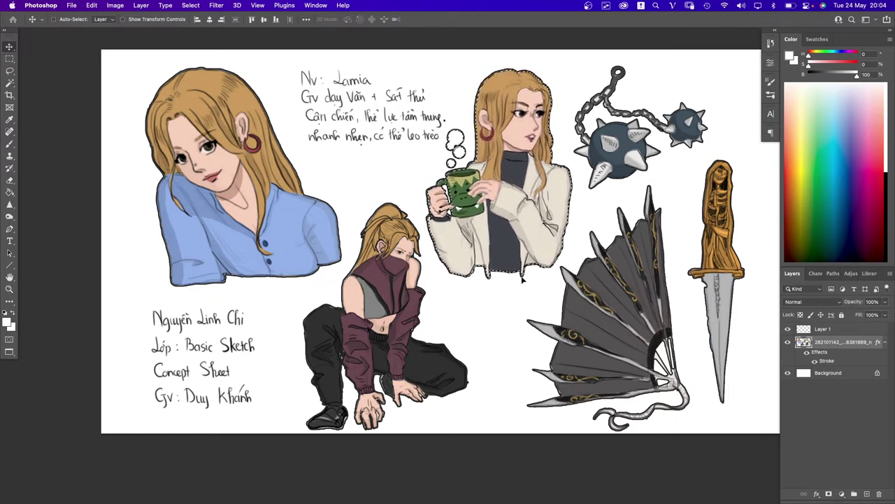
# - Deselect the woman with the mug, lasso the blue-shirt portrait, scale it down proportionally to 97.82% with Free Transform, and deselect
pyautogui.press('super+d')
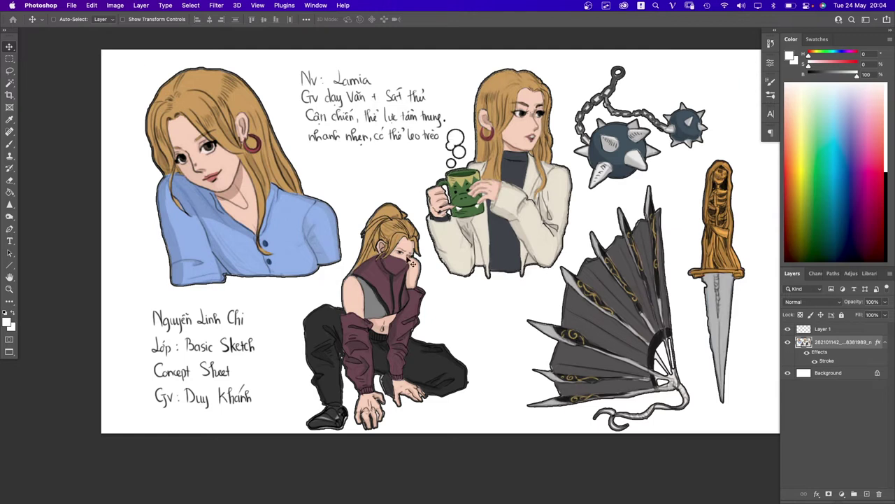
pyautogui.moveTo(278, 237); pyautogui.dragTo(363, 247)
pyautogui.press('l')
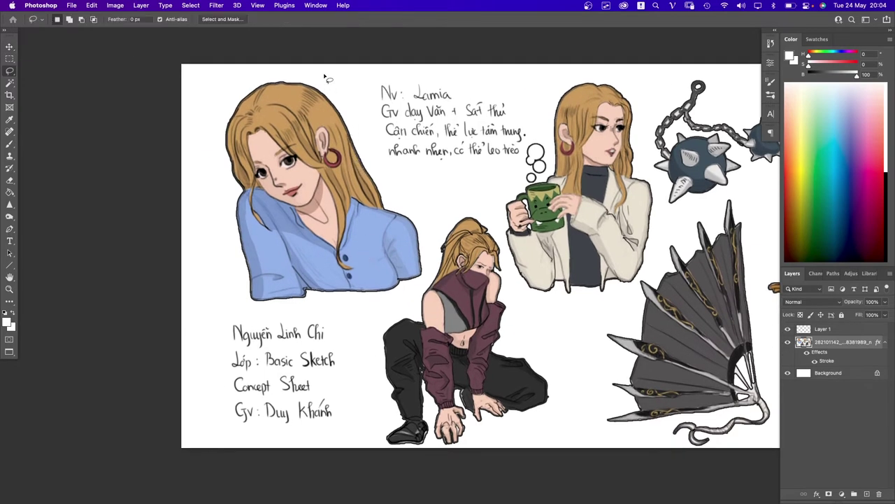
pyautogui.moveTo(356, 109)
pyautogui.mouseDown()
pyautogui.moveTo(208, 200)
pyautogui.moveTo(222, 284)
pyautogui.moveTo(240, 307)
pyautogui.moveTo(369, 313)
pyautogui.moveTo(414, 299)
pyautogui.moveTo(435, 255)
pyautogui.moveTo(388, 175)
pyautogui.mouseUp()
pyautogui.press('super+t')
pyautogui.moveTo(208, 313); pyautogui.dragTo(212, 307)
pyautogui.press('Return')
pyautogui.press('super+d')
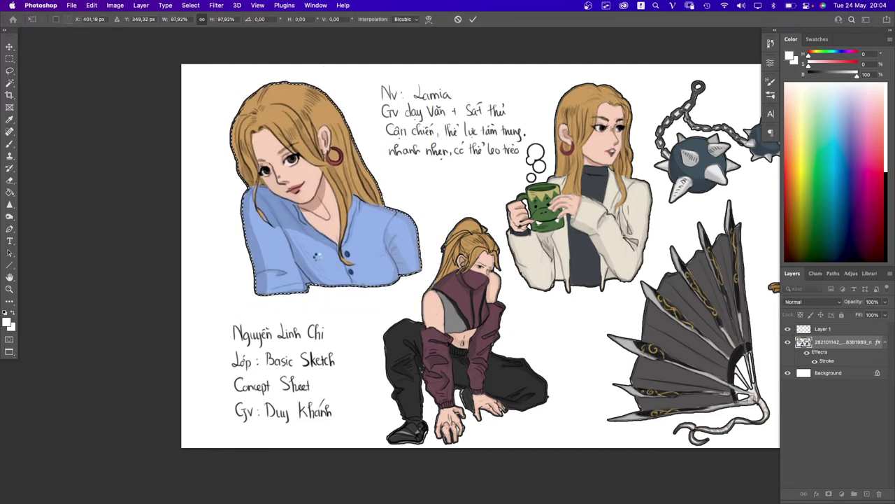
# - Examine the overall spacing and balance of the figures, handwritten notes and weapons across the whole sheet, both small and enlarged
pyautogui.scroll(-3, 426, 312)
pyautogui.scroll(-4, 479, 325)
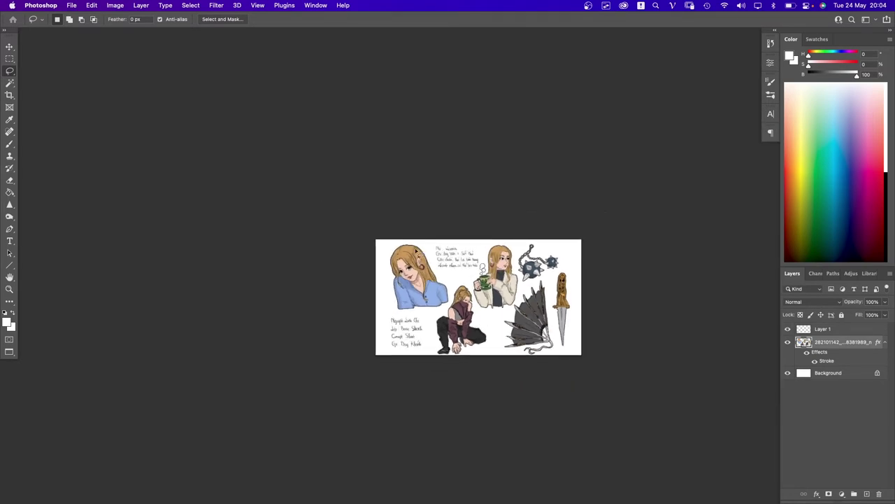
pyautogui.scroll(6, 491, 318)
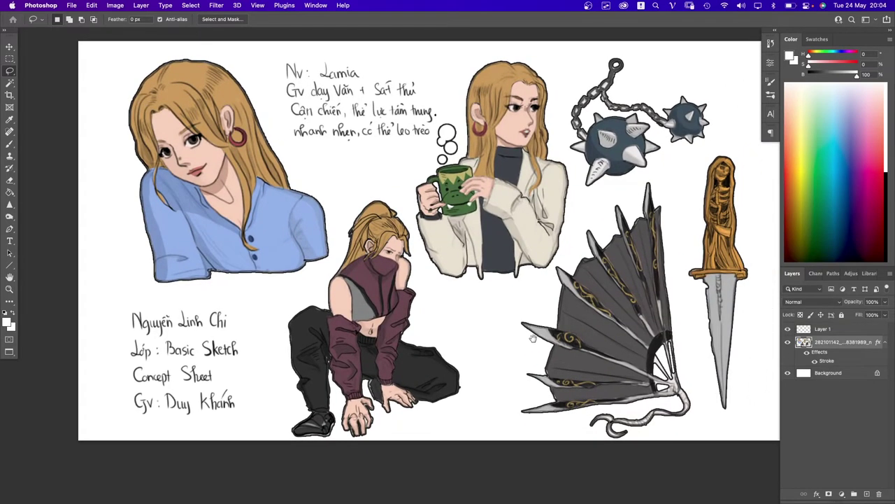
pyautogui.moveTo(533, 338); pyautogui.dragTo(498, 356)
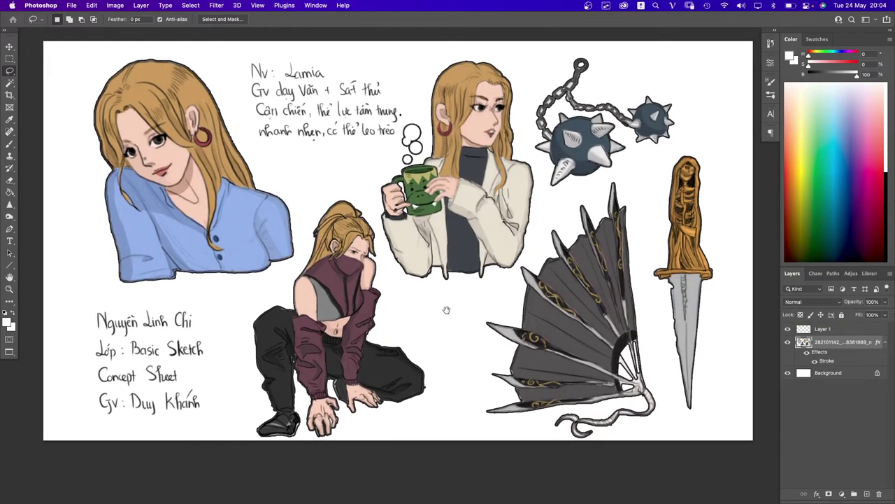
pyautogui.moveTo(444, 310); pyautogui.dragTo(479, 322)
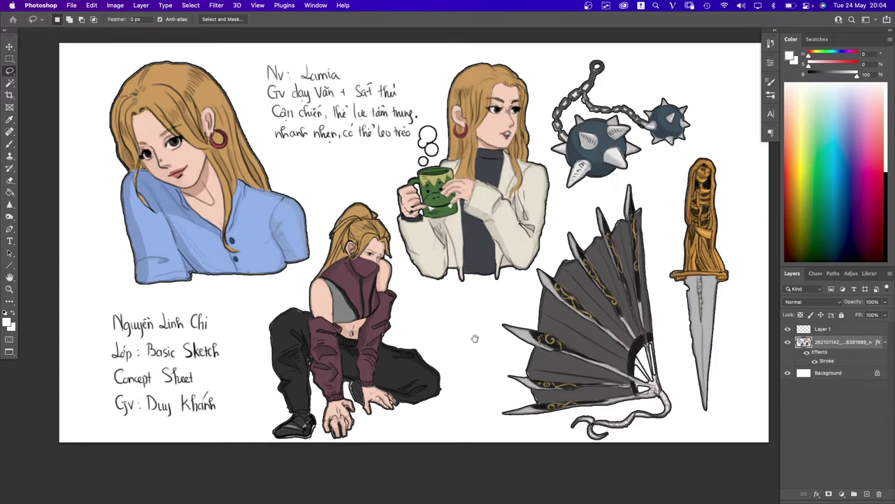
pyautogui.hscroll(-5, 475, 339)
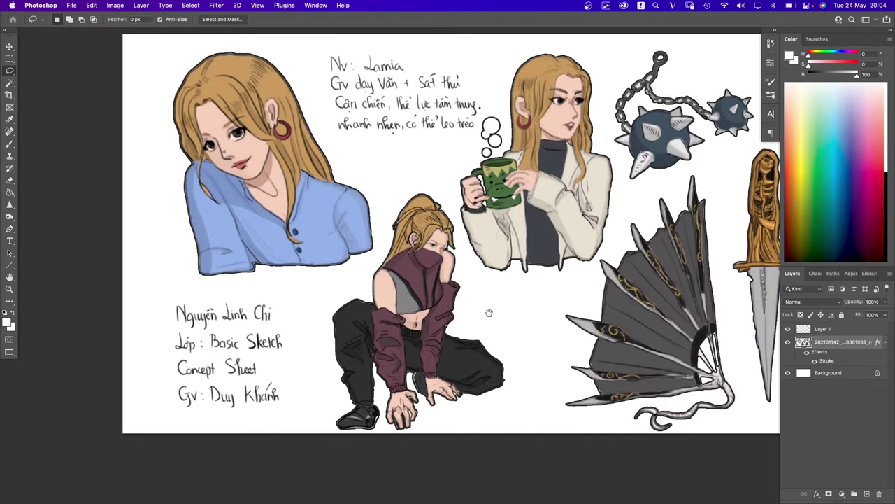
pyautogui.moveTo(383, 160); pyautogui.dragTo(390, 184)
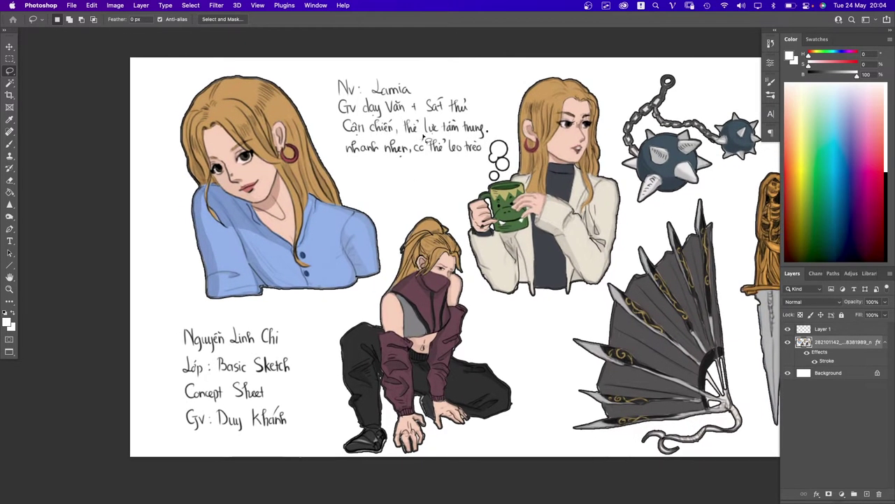
# - Enlarge the Eraser to 150 px and hide Layer 1, which holds the handwritten notes
pyautogui.press('e')
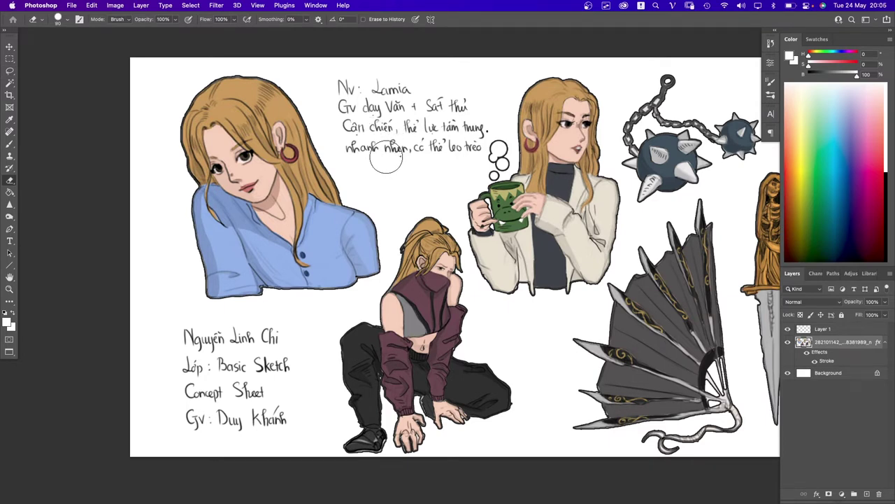
pyautogui.press(']')
pyautogui.press(']')
pyautogui.press(']')
pyautogui.press(']')
pyautogui.press(']')
pyautogui.click(788, 343)
pyautogui.click(788, 344)
pyautogui.click(788, 330)
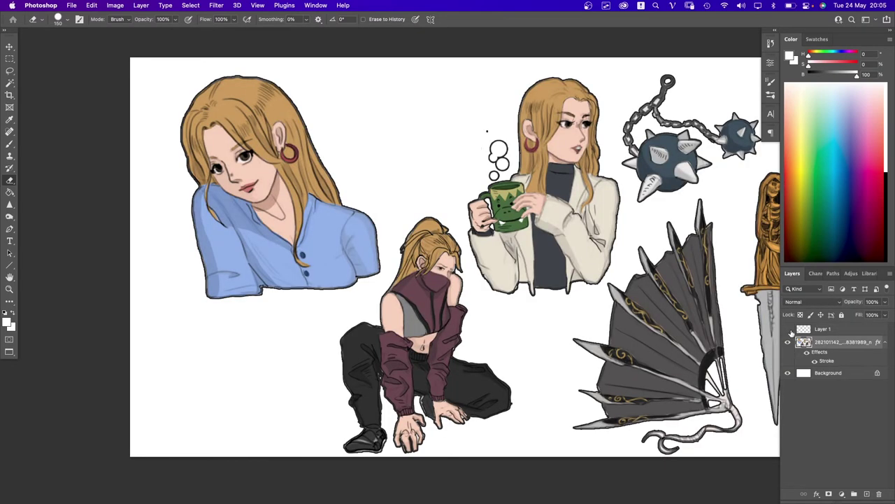
# - Switch to the browser, look through the Levius artwork on Pinterest, and open the "T1 Levius est (Levius - Cycle 2)" pin
pyautogui.press('super+Tab')
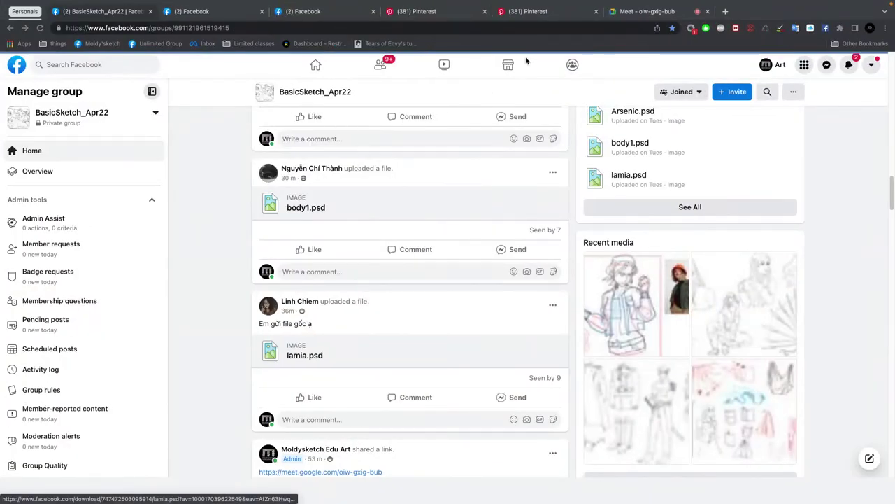
pyautogui.click(545, 12)
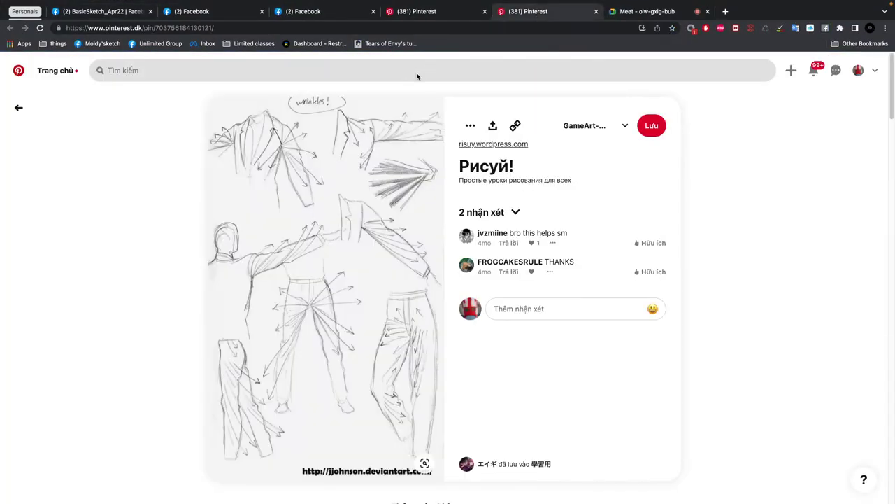
pyautogui.click(442, 12)
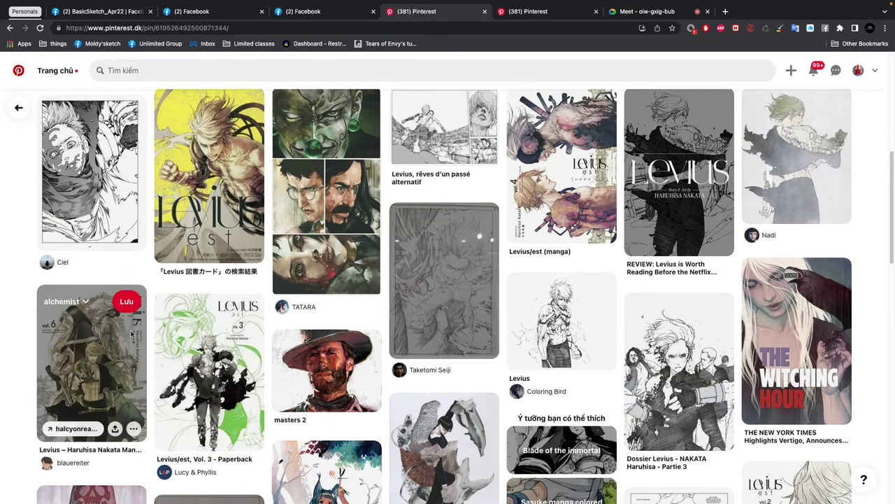
pyautogui.scroll(-5, 336, 368)
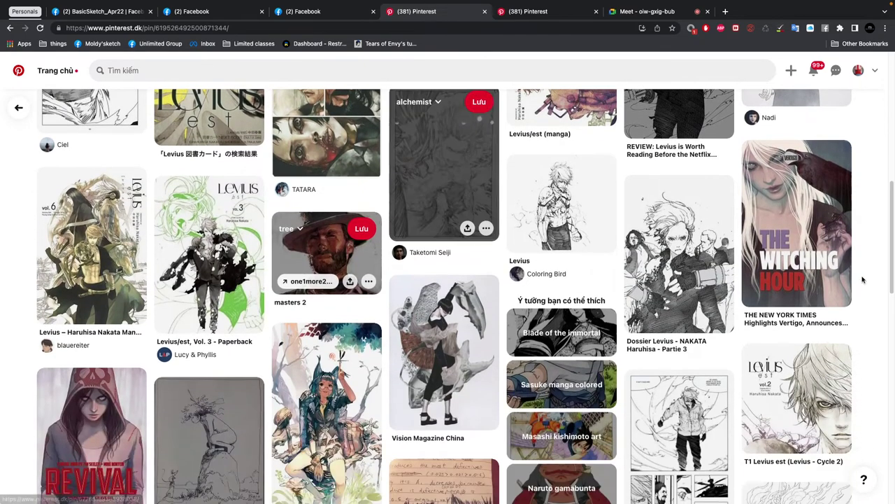
pyautogui.scroll(-3, 736, 278)
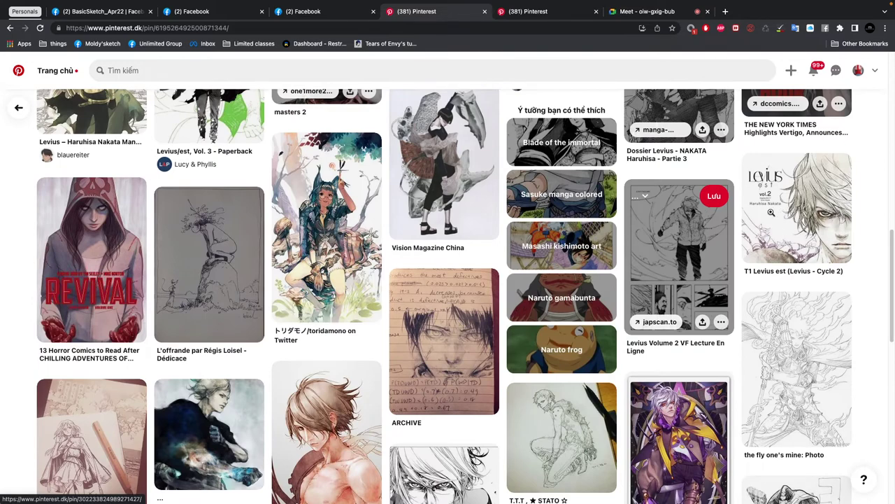
pyautogui.click(775, 218)
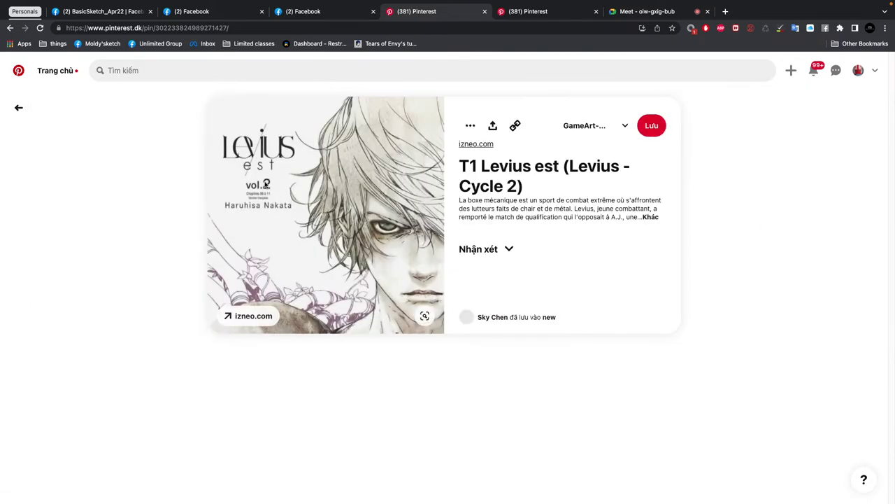
# - Copy the Levius est cover image and paste it onto the character sheet in Photoshop
pyautogui.rightClick(273, 157)
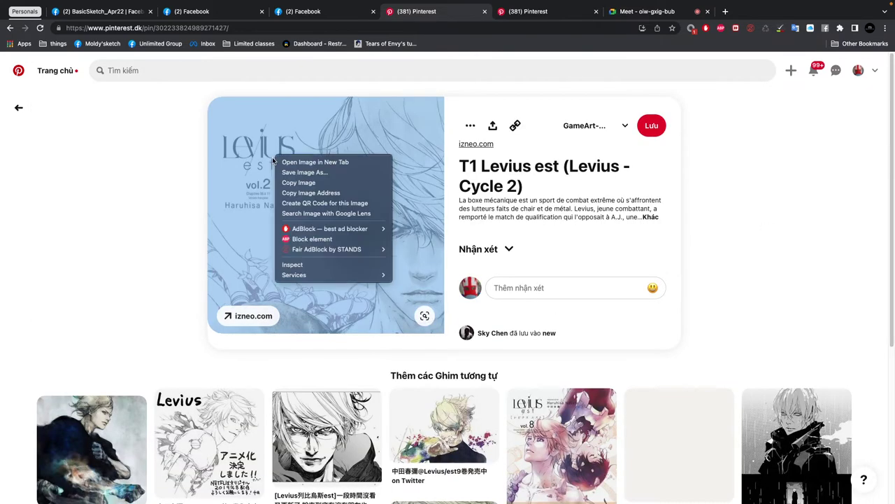
pyautogui.click(293, 184)
pyautogui.press('super+Tab')
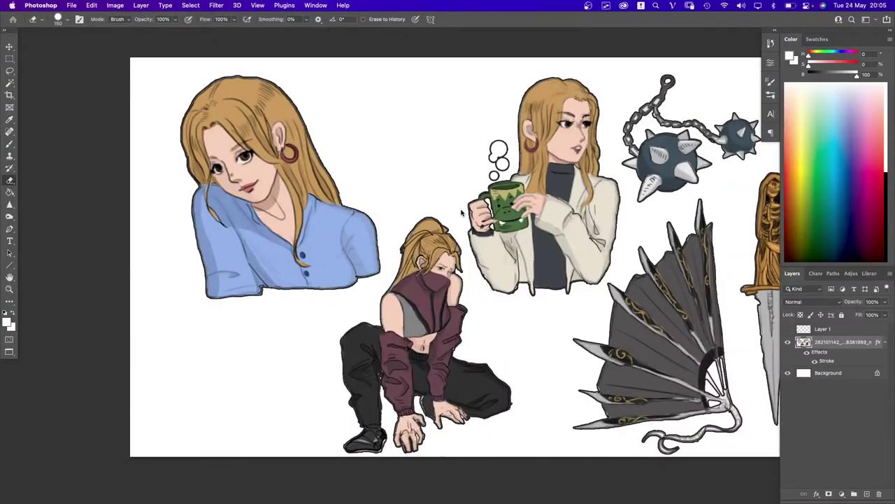
pyautogui.press('super+v')
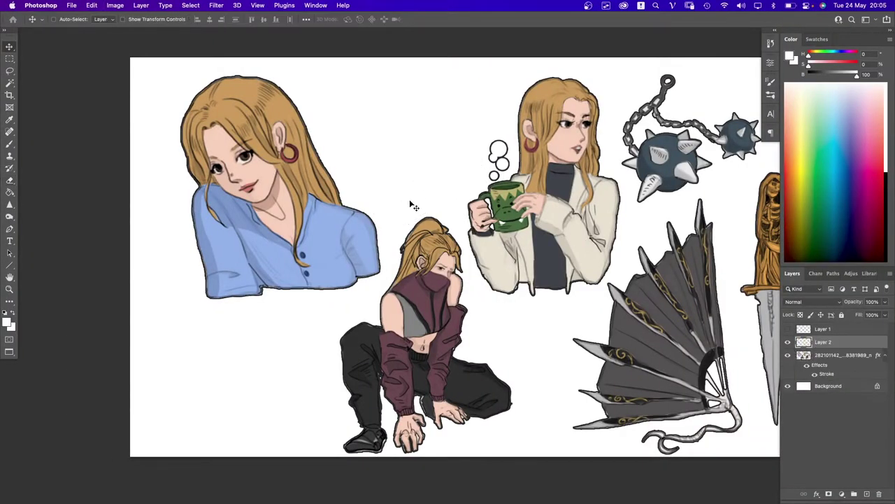
# - Copy the Levius est title area of the cover to its own layer and delete the full cover layer
pyautogui.press('m')
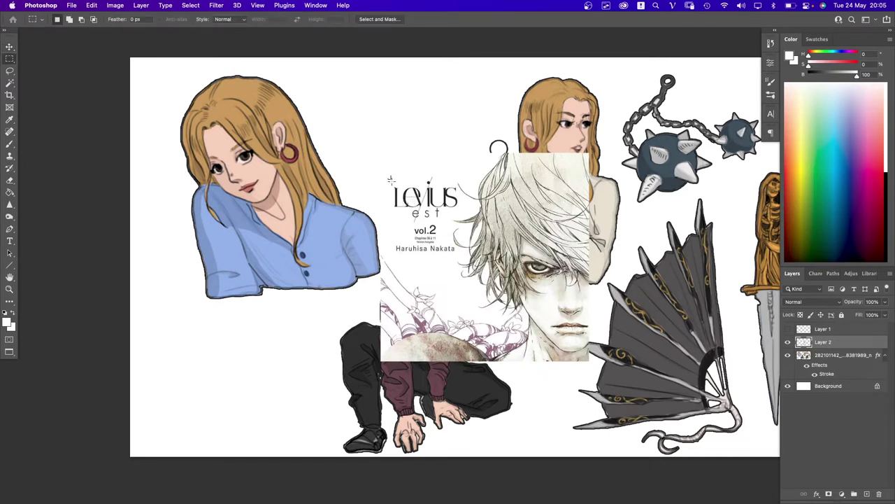
pyautogui.moveTo(390, 179); pyautogui.dragTo(461, 233)
pyautogui.click(461, 233)
pyautogui.press('super+j')
pyautogui.click(817, 354)
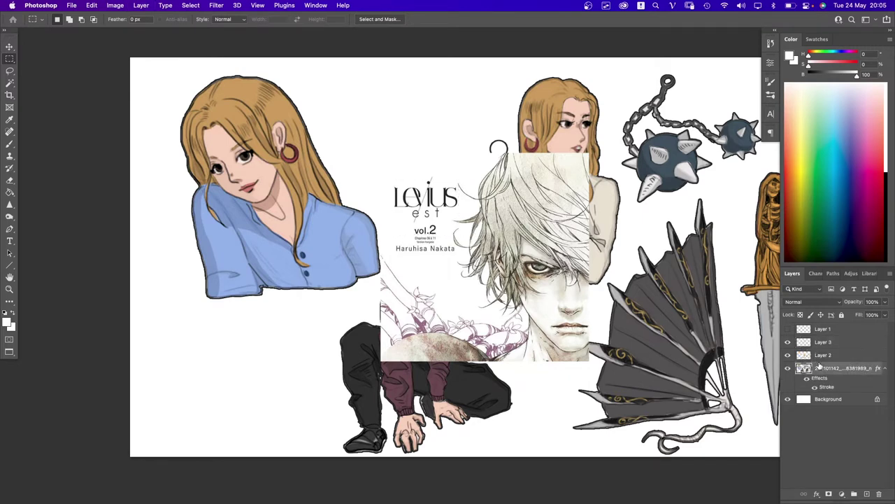
pyautogui.press('Delete')
# - Flip the Levius title on Layer 3 horizontally and move it into the gap above the crouching figure
pyautogui.press('super+t')
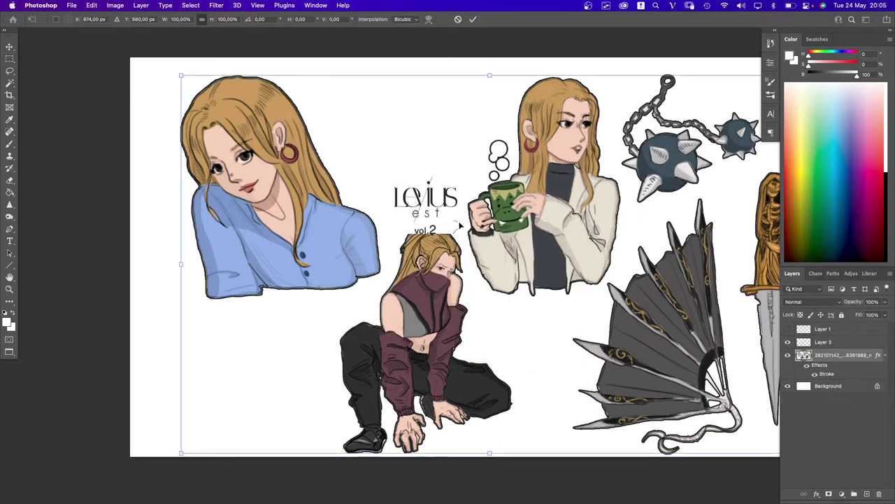
pyautogui.press('m')
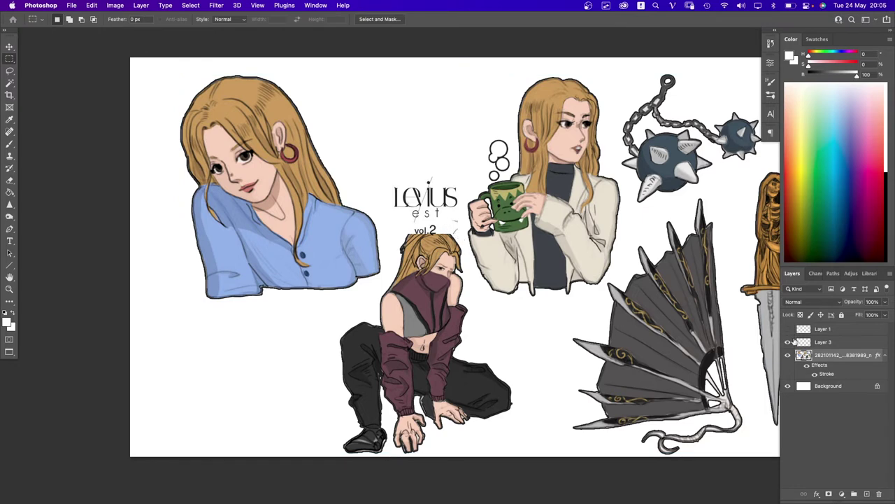
pyautogui.click(817, 342)
pyautogui.press('super+t')
pyautogui.rightClick(433, 209)
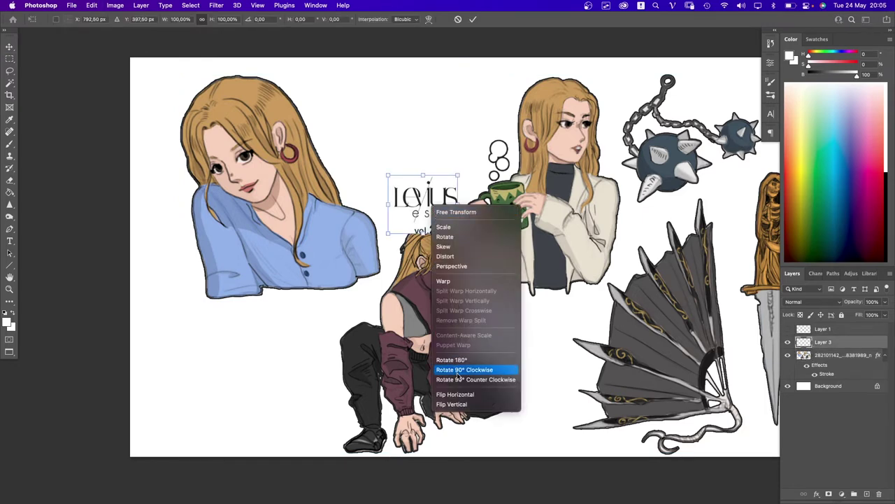
pyautogui.click(455, 394)
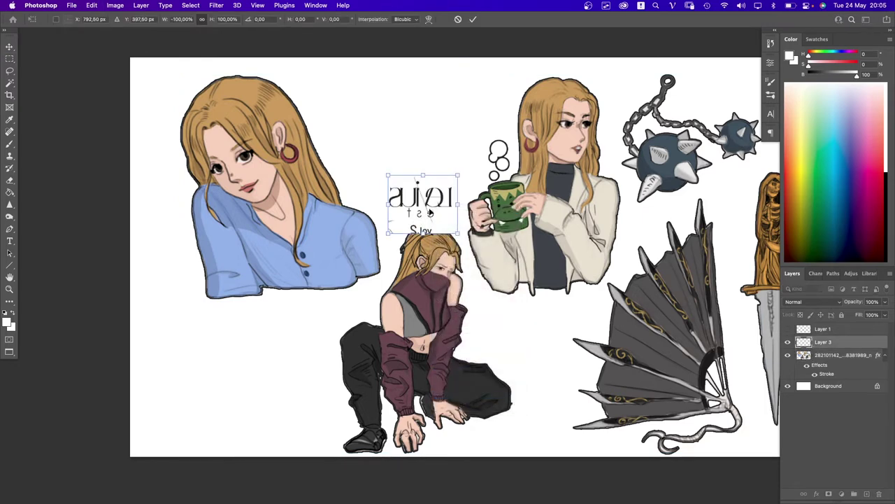
pyautogui.moveTo(429, 212); pyautogui.dragTo(403, 163)
pyautogui.press('Return')
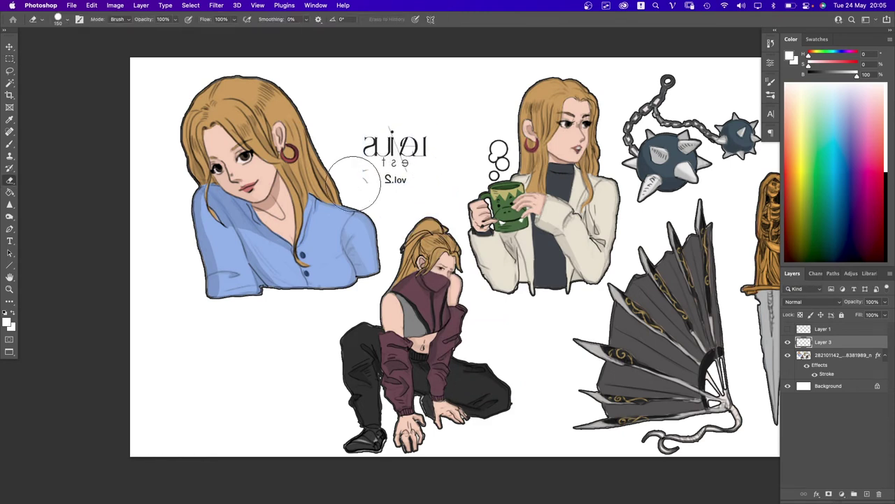
# - Scale the mirrored Levius title to about 228% and position it between the two portrait busts
pyautogui.press('e')
pyautogui.press('super+t')
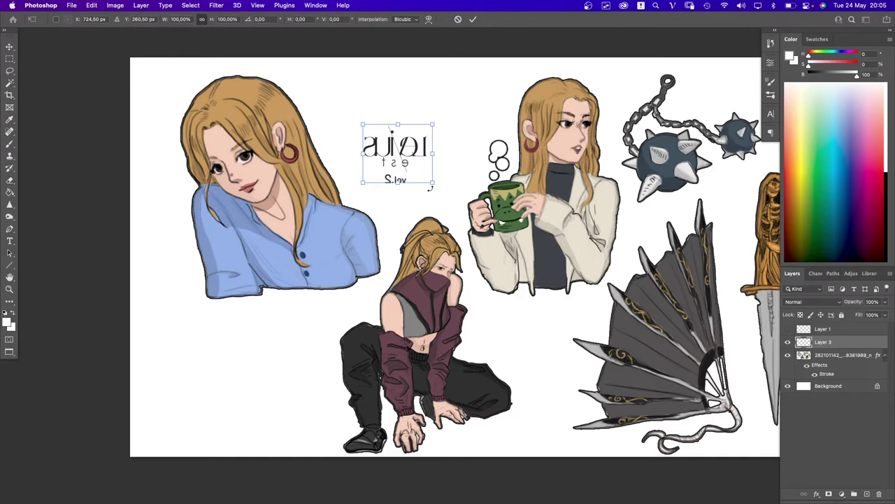
pyautogui.moveTo(433, 182); pyautogui.dragTo(521, 257)
pyautogui.moveTo(423, 206); pyautogui.dragTo(378, 178)
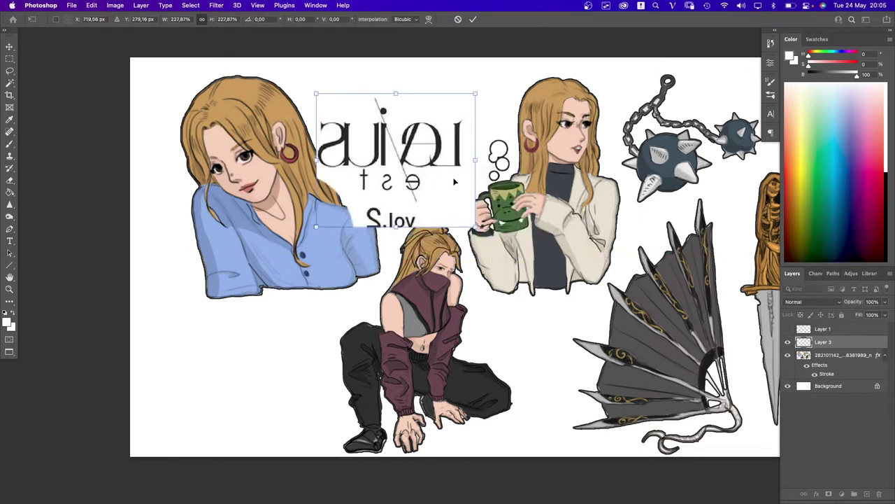
pyautogui.press('Return')
# - Set the title layer's blend mode to Multiply and position it between the two portraits
pyautogui.press('v')
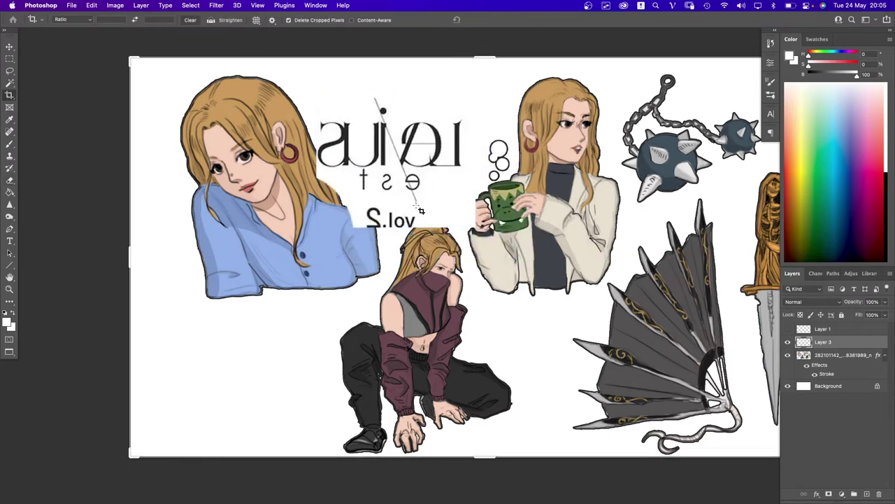
pyautogui.moveTo(425, 212); pyautogui.dragTo(333, 239)
pyautogui.click(820, 302)
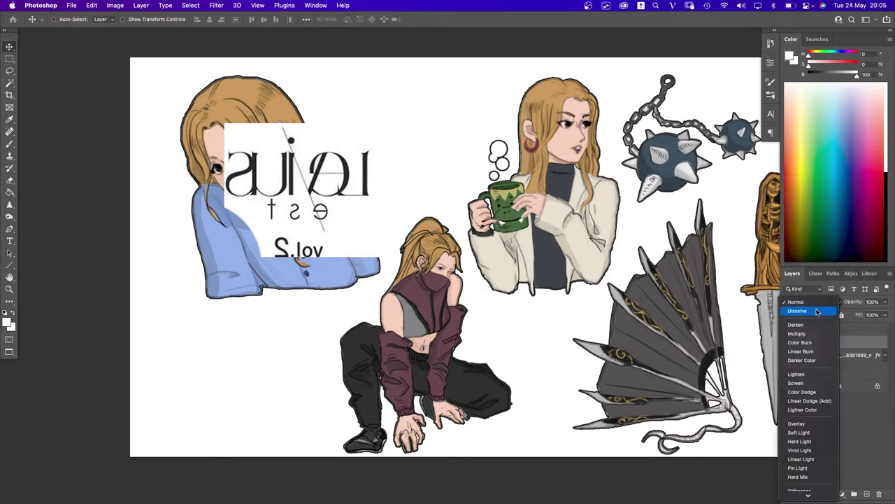
pyautogui.click(810, 336)
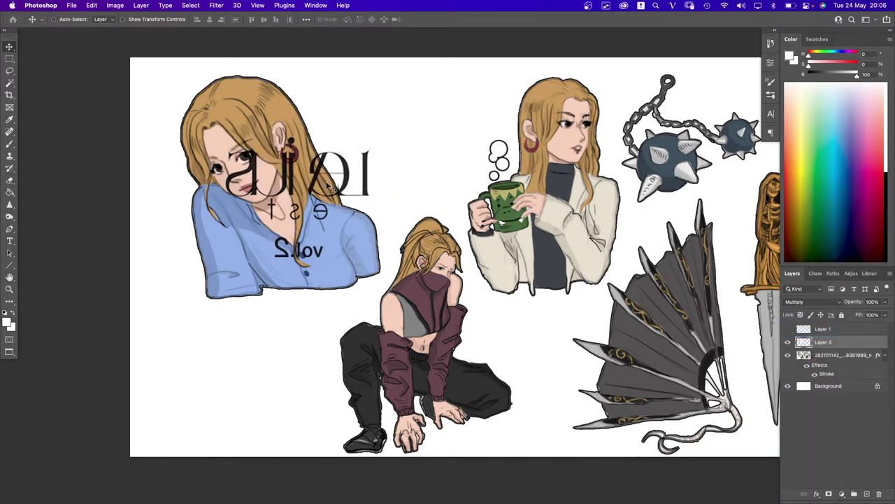
pyautogui.moveTo(329, 188); pyautogui.dragTo(416, 144)
# - Scale the mirrored title down and center it in the space between the two portrait busts
pyautogui.press('super+minus')
pyautogui.press('super+t')
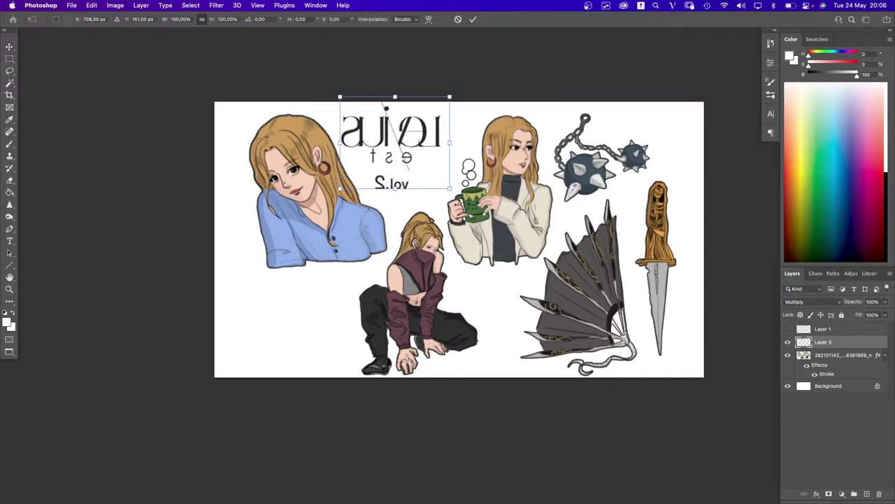
pyautogui.moveTo(450, 98); pyautogui.dragTo(423, 114)
pyautogui.press('Return')
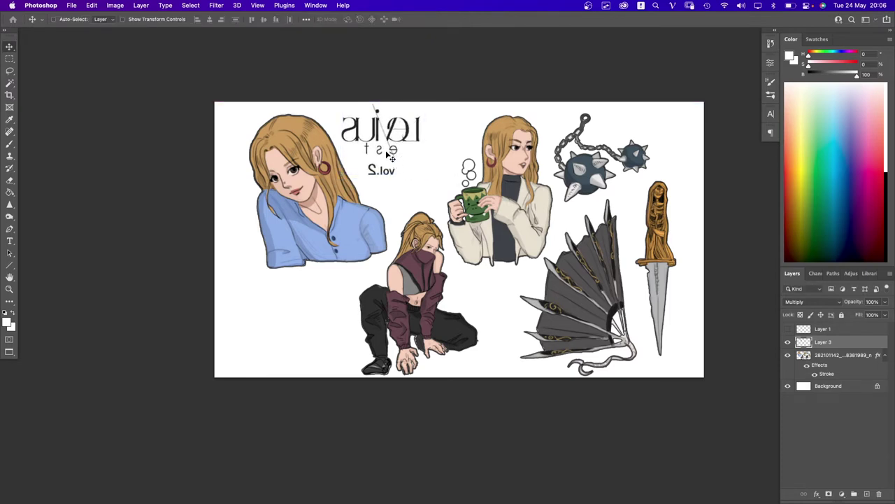
pyautogui.moveTo(387, 153); pyautogui.dragTo(423, 155)
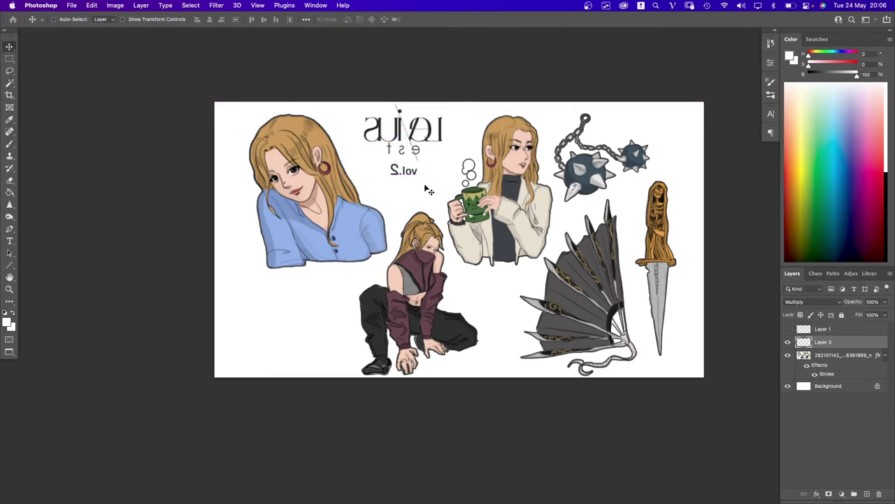
# - Erase the mirrored "vol.2" text beneath the title with a 40 px Eraser
pyautogui.press('e')
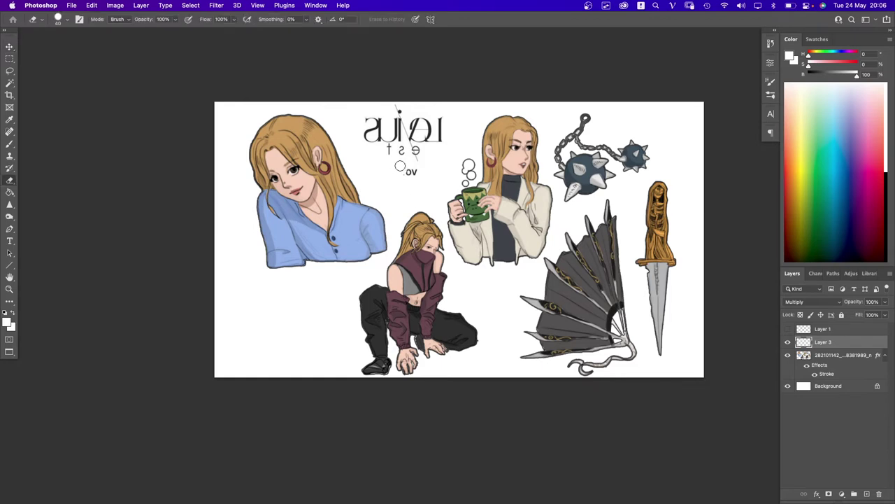
pyautogui.press(']')
pyautogui.press(']')
pyautogui.moveTo(401, 166); pyautogui.dragTo(415, 172)
# - Add a text layer reading "lamia" just below the mirrored title
pyautogui.press('t')
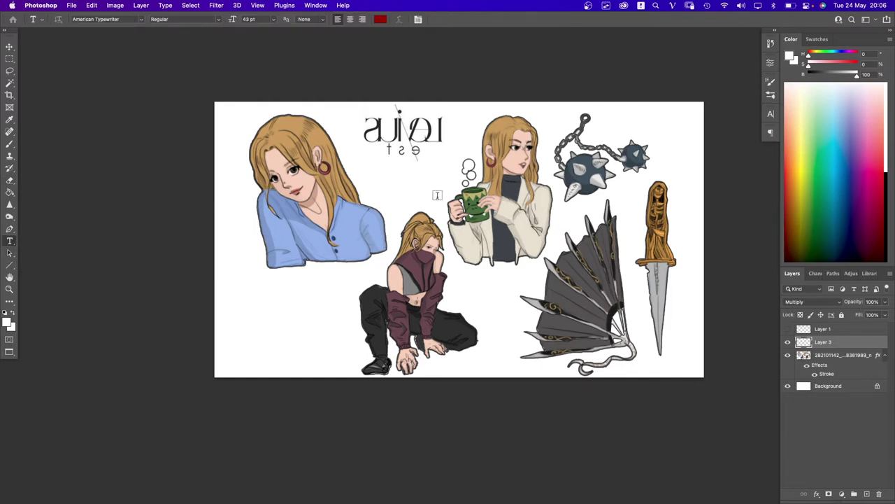
pyautogui.click(437, 195)
pyautogui.write('la')
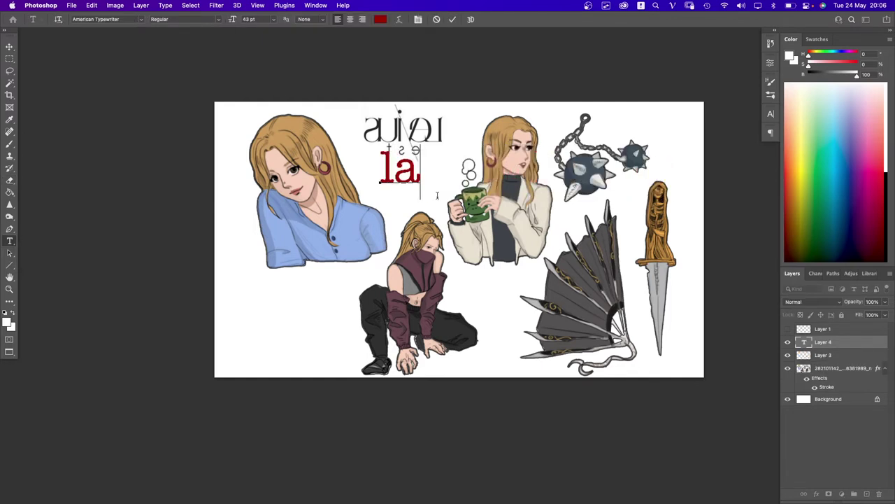
pyautogui.press('BackSpace')
pyautogui.press('BackSpace')
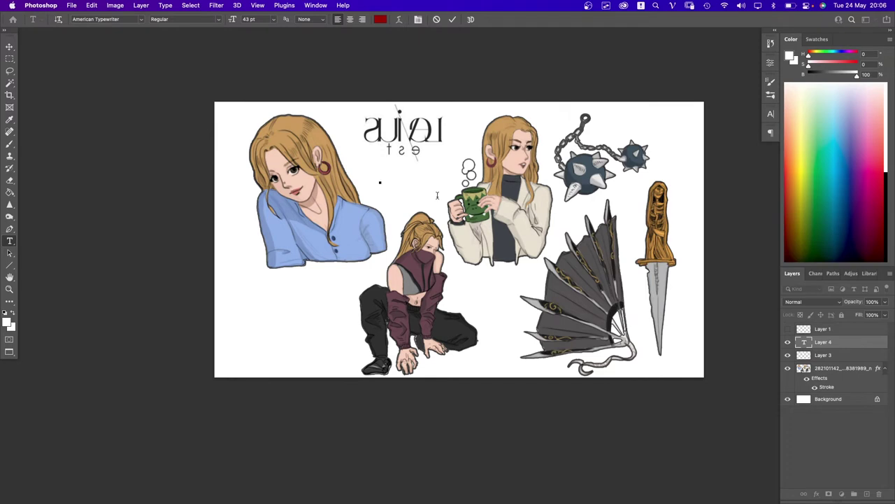
pyautogui.write('lamia')
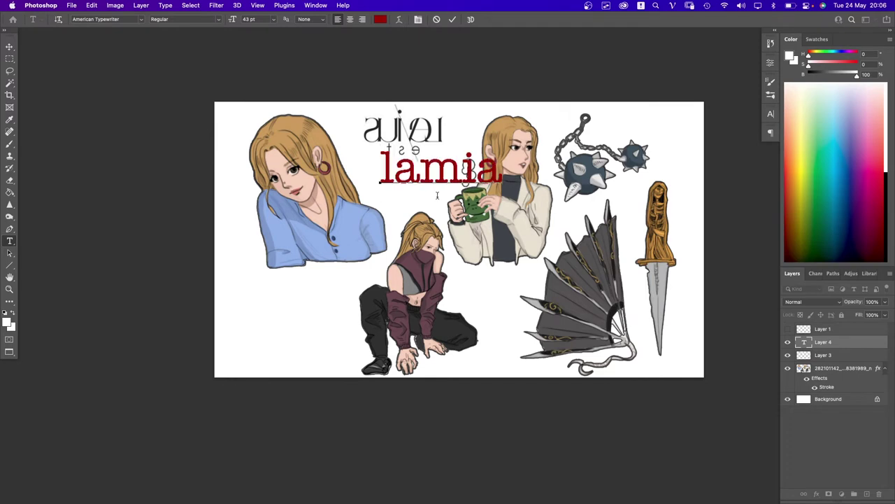
# - Change the color of the "lamia" text to black (000000)
pyautogui.click(380, 19)
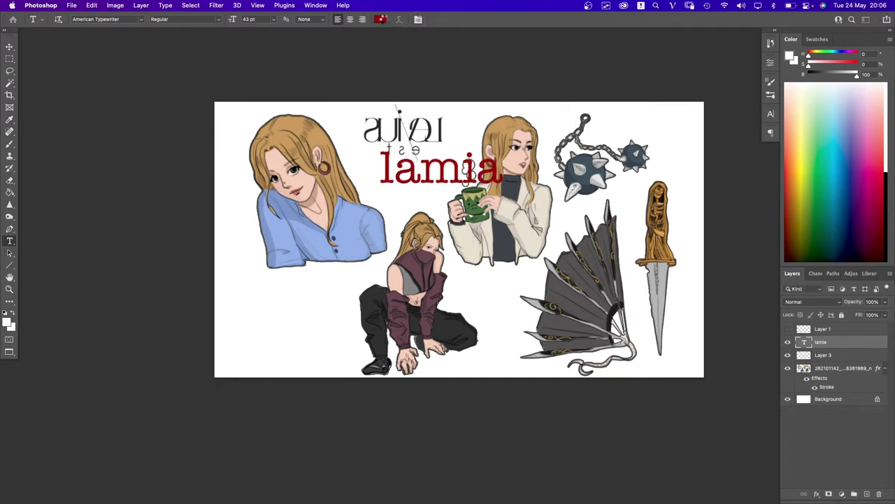
pyautogui.moveTo(490, 222); pyautogui.dragTo(456, 242)
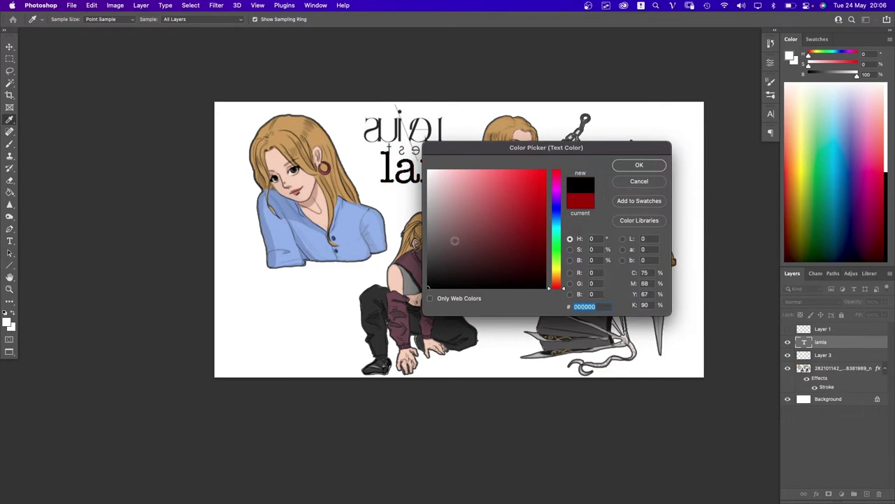
pyautogui.press('Return')
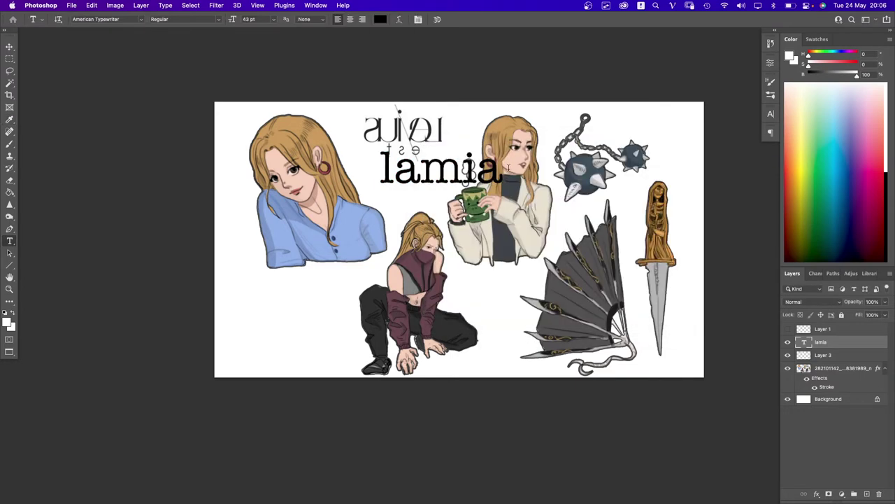
# - Change the font of the "lamia" text to Big Caslon
pyautogui.click(128, 25)
pyautogui.click(140, 21)
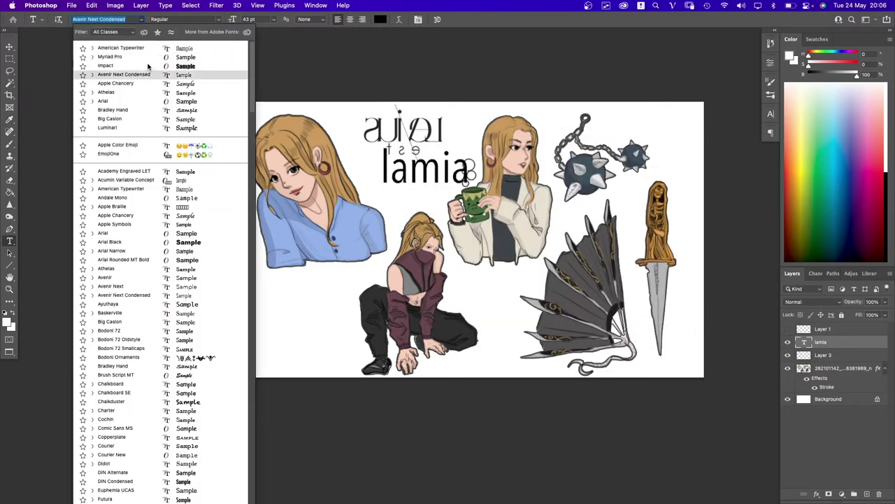
pyautogui.click(151, 120)
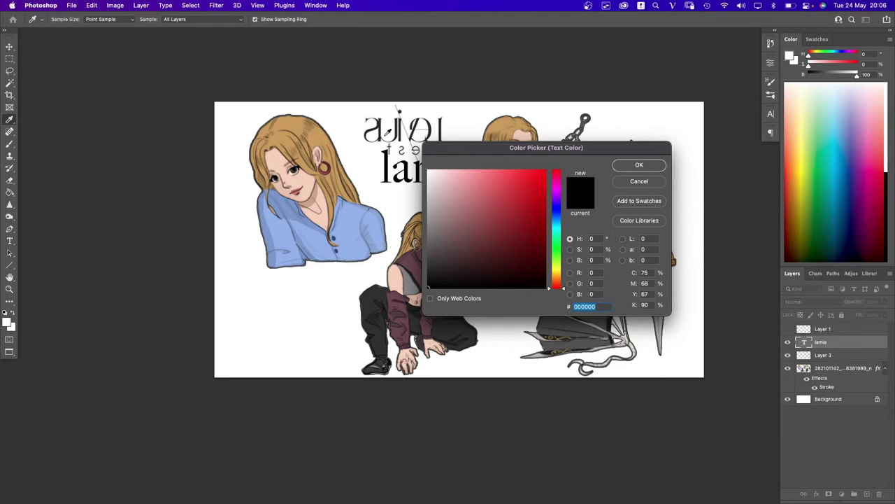
# - Recolor the "lamia" text to the dark gray 282828 sampled from the mirrored title lettering
pyautogui.scroll(5, 385, 133)
pyautogui.click(392, 117)
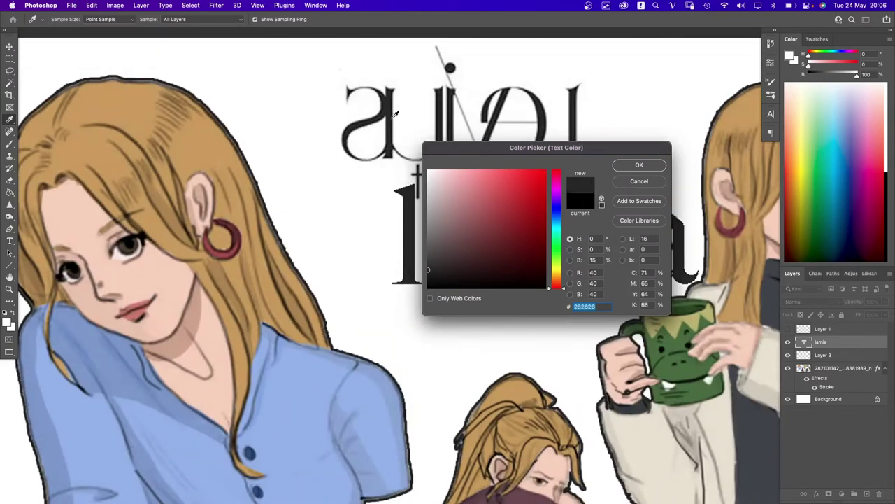
pyautogui.press('Return')
# - Scale the "lamia" text to about two thirds, place it under the mirrored title, and duplicate it directly beneath
pyautogui.press('super+t')
pyautogui.scroll(-3, 598, 269)
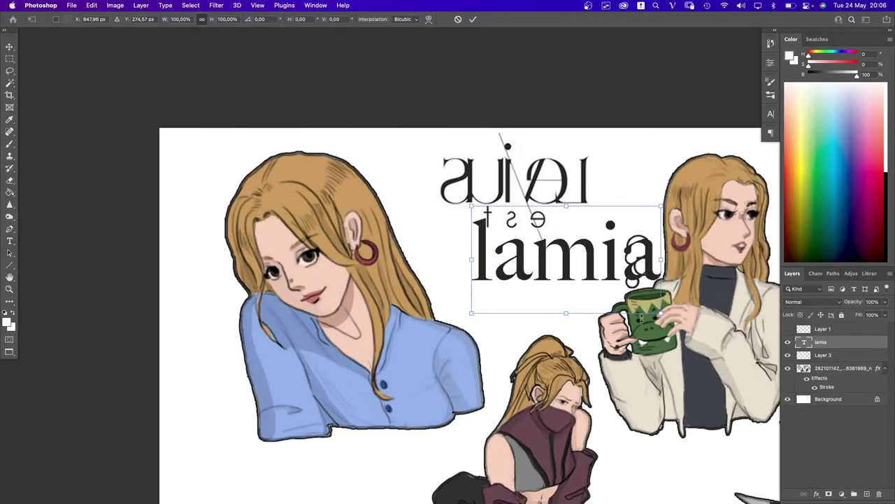
pyautogui.moveTo(666, 313); pyautogui.dragTo(600, 278)
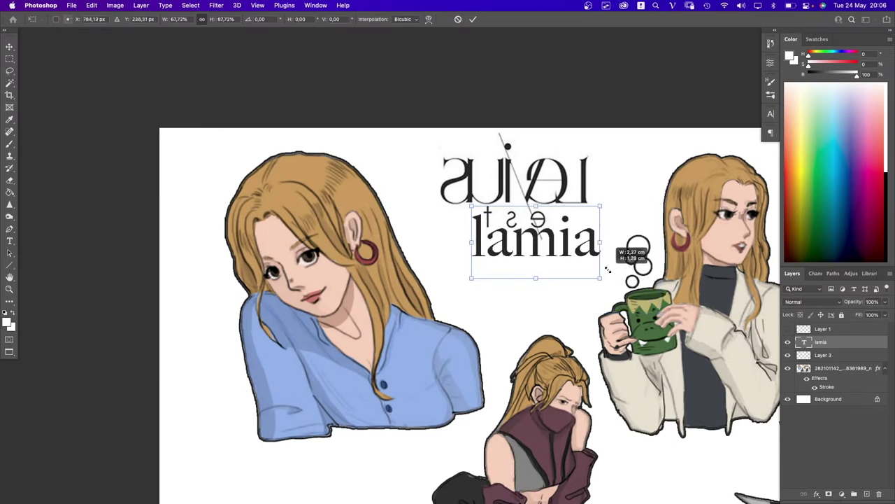
pyautogui.press('Return')
pyautogui.moveTo(568, 252)
pyautogui.mouseDown()
pyautogui.moveTo(551, 259)
pyautogui.moveTo(552, 272)
pyautogui.moveTo(562, 253)
pyautogui.mouseUp()
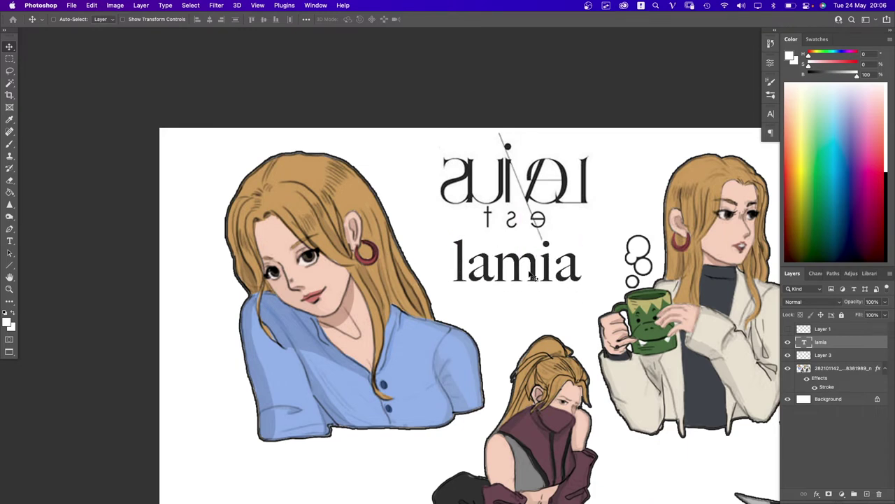
pyautogui.moveTo(541, 268); pyautogui.dragTo(541, 314)
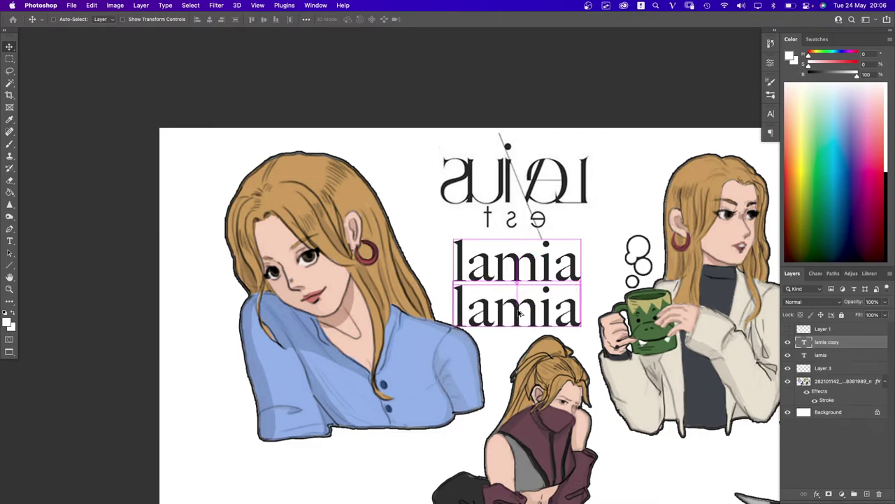
# - Switch to the Levius est Pinterest page in the browser and copy the French description up to "qualification qui"
pyautogui.press('super+Tab')
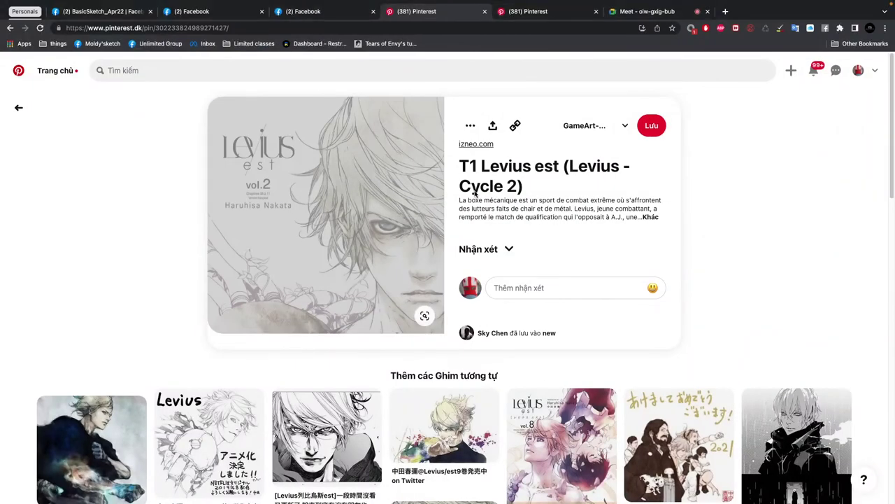
pyautogui.moveTo(460, 202); pyautogui.dragTo(572, 218)
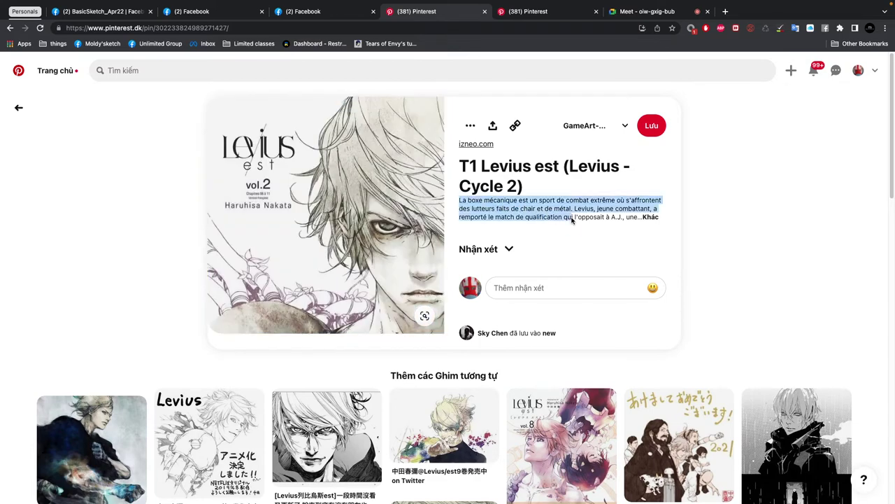
pyautogui.press('super+Tab')
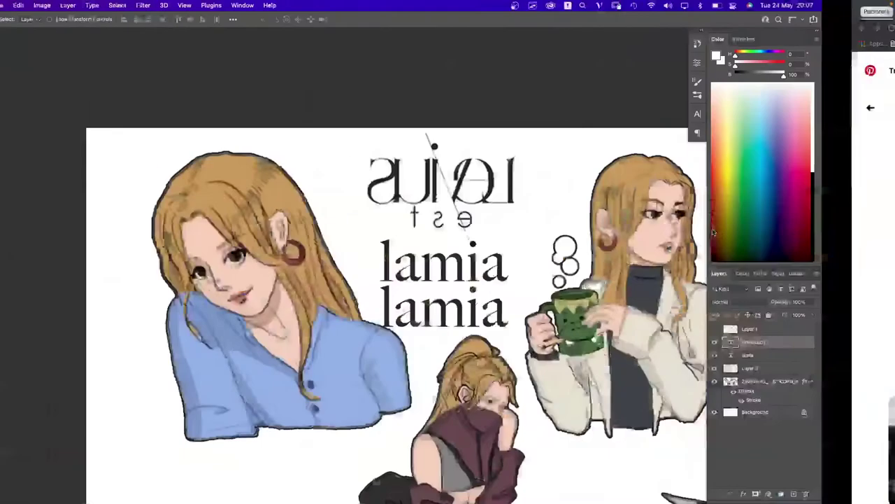
# - Set the duplicated "lamia" text to 9 pt and replace it with the copied French description
pyautogui.click(9, 241)
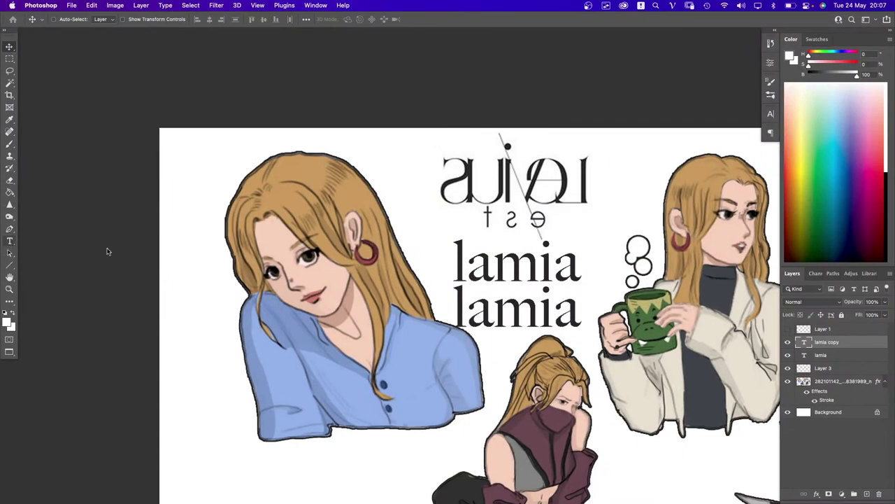
pyautogui.doubleClick(546, 308)
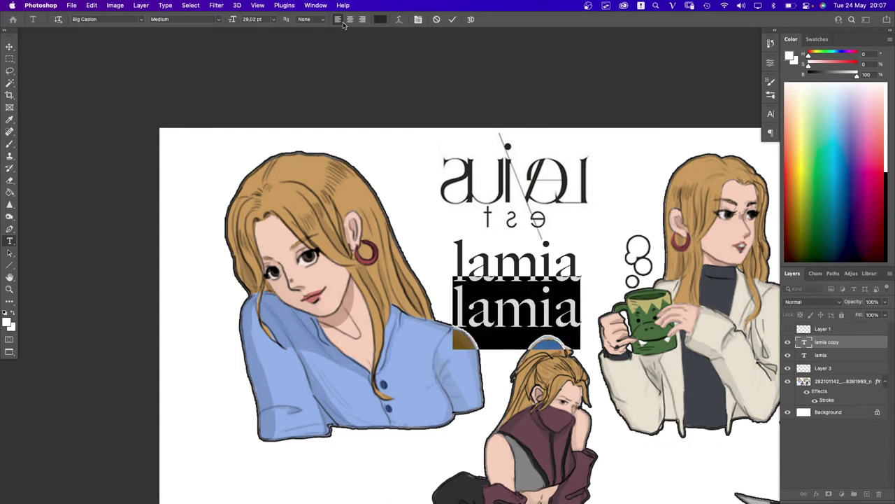
pyautogui.click(275, 20)
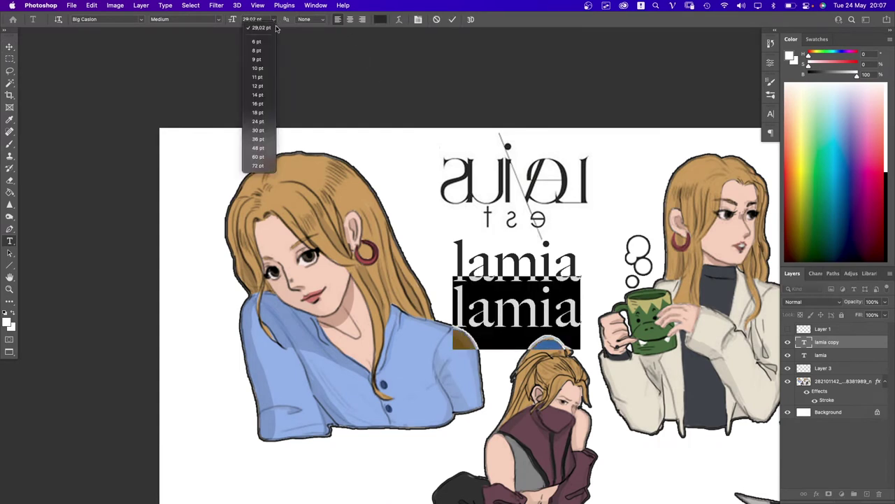
pyautogui.click(258, 59)
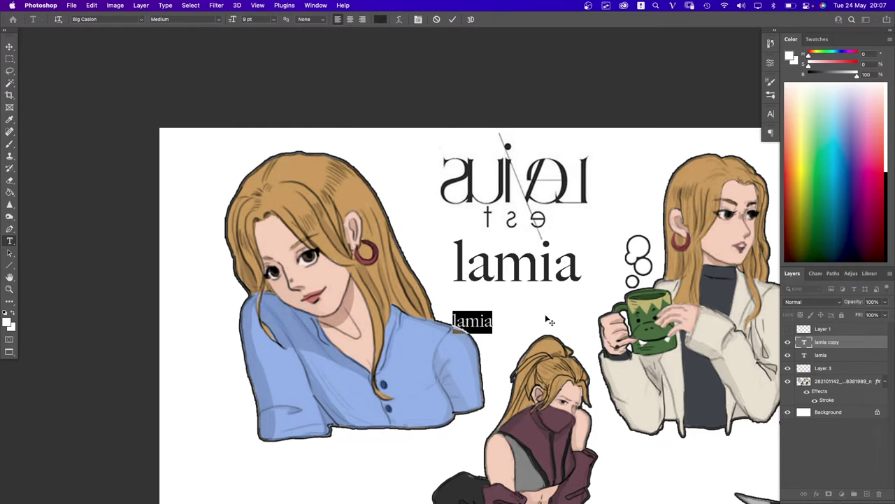
pyautogui.press('super+v')
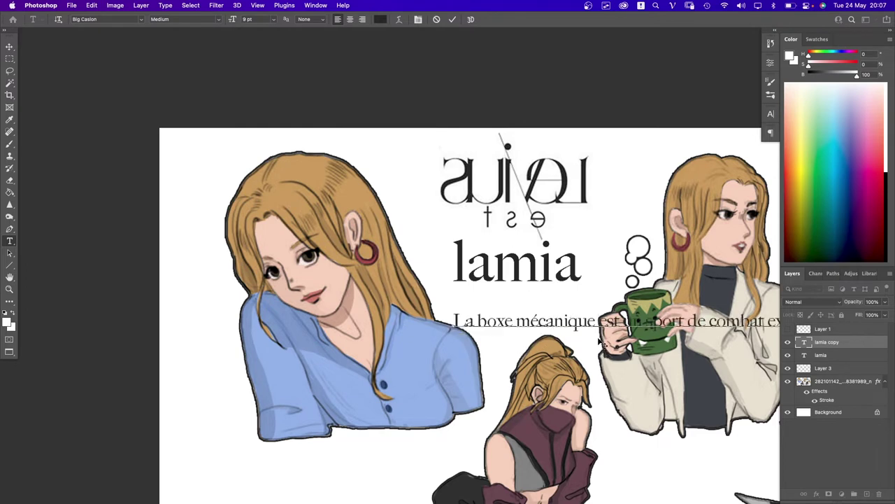
# - Break the pasted description into short lines ending at "mécanique", "com", "aff" and "lutteurs"
pyautogui.press('Return')
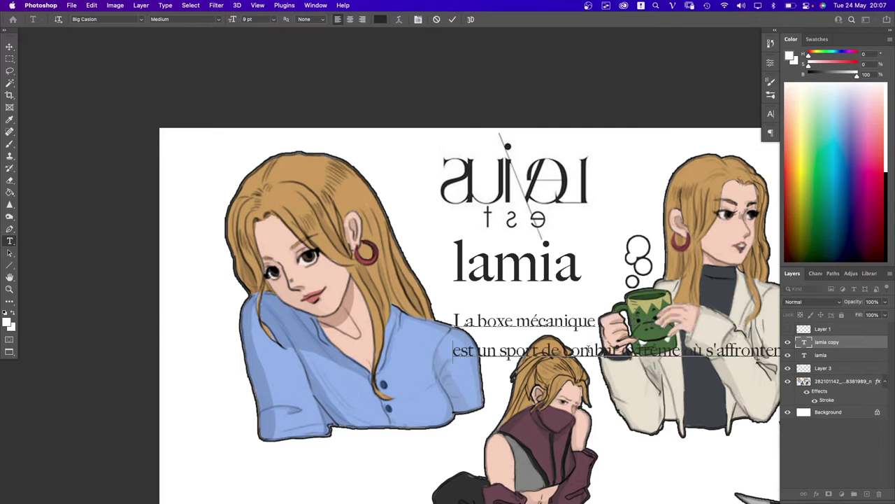
pyautogui.press('Return')
pyautogui.click(594, 381)
pyautogui.press('Return')
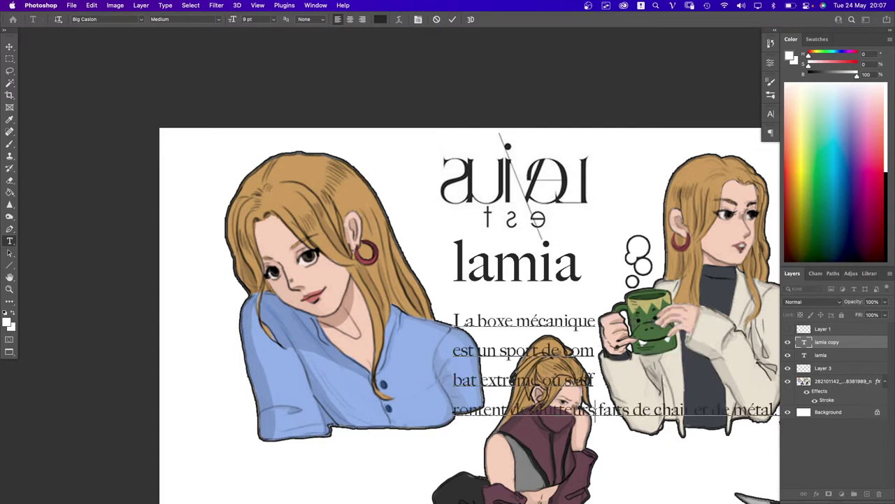
pyautogui.click(595, 412)
pyautogui.press('Return')
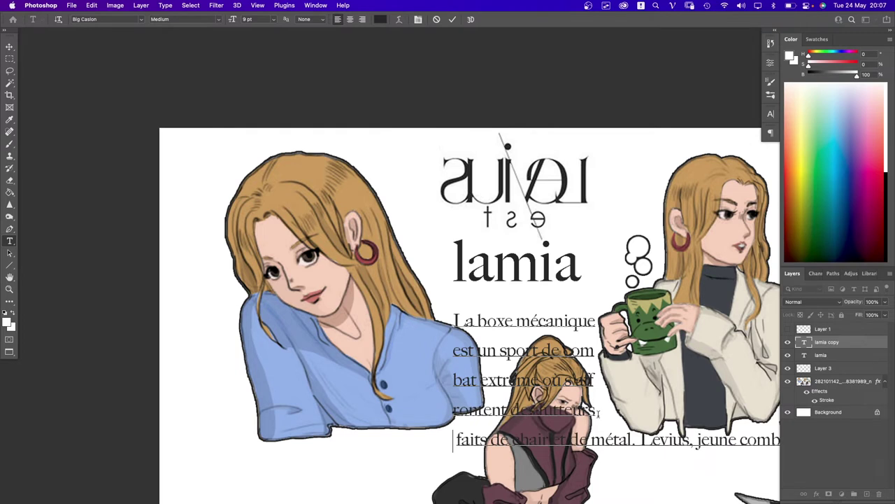
pyautogui.click(452, 20)
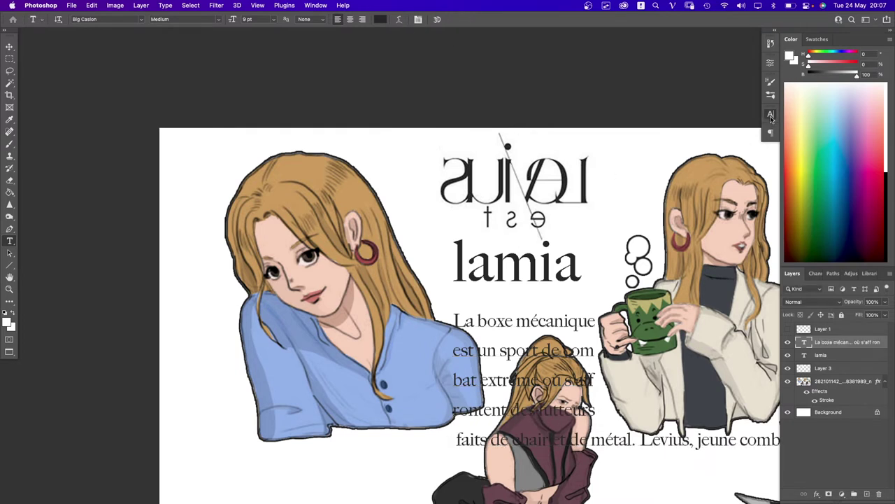
# - Set the description's leading to 8 pt and break its long last line before "métal"
pyautogui.click(770, 114)
pyautogui.moveTo(720, 140); pyautogui.dragTo(718, 145)
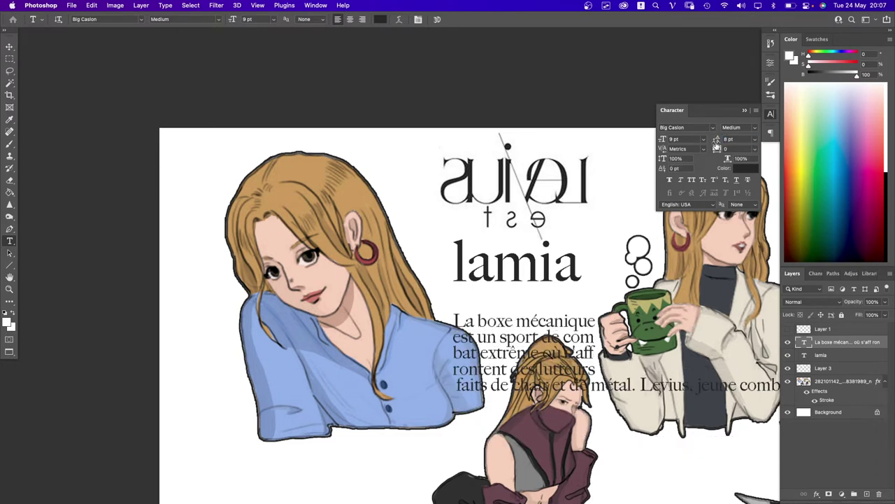
pyautogui.click(605, 396)
pyautogui.press('Return')
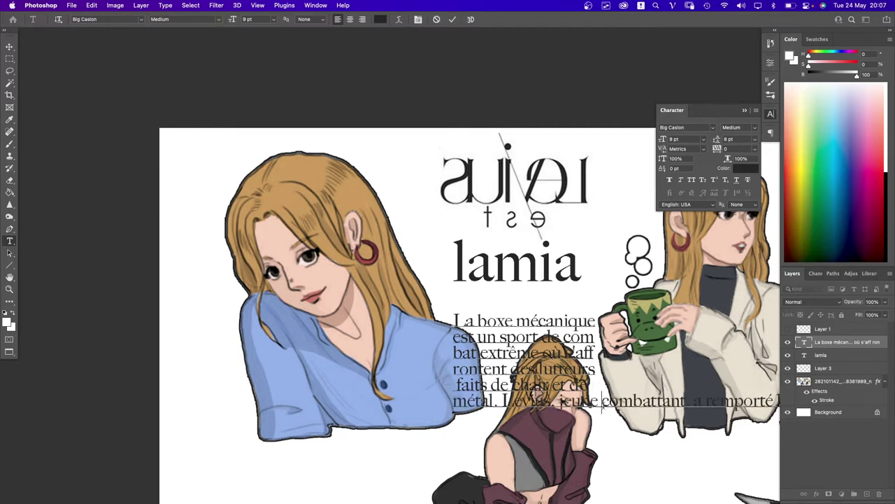
# - Delete the rest of the description from "combattant" to the end
pyautogui.click(602, 402)
pyautogui.hotkey('shift', 'End')
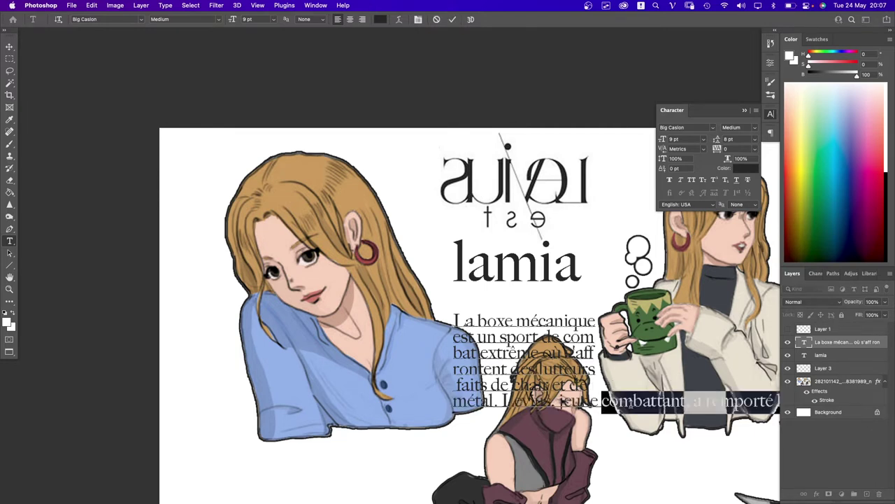
pyautogui.press('BackSpace')
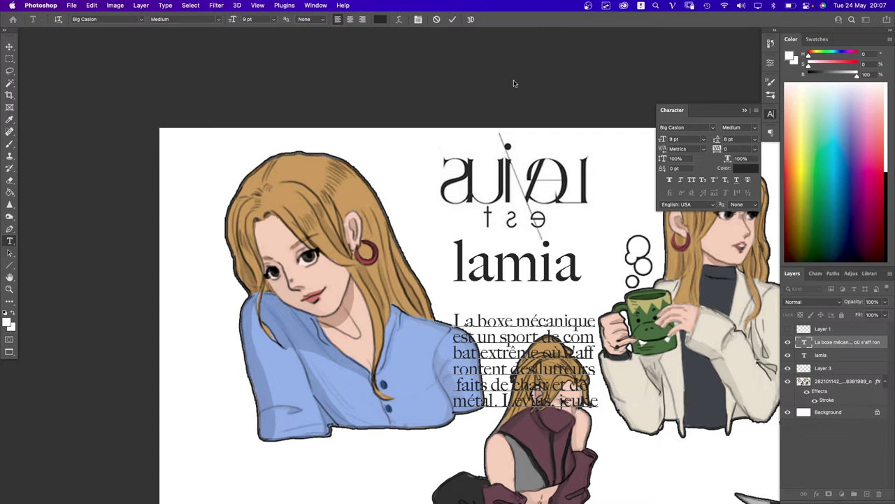
pyautogui.click(453, 19)
pyautogui.click(744, 110)
# - Scale the description block down to about 6.55 pt and place it just beneath "lamia"
pyautogui.hotkey('ctrl', 't')
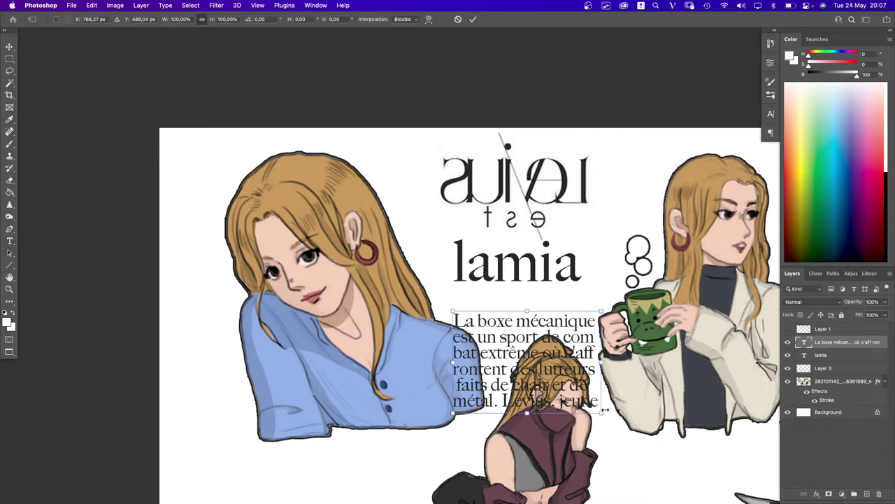
pyautogui.moveTo(601, 409); pyautogui.dragTo(567, 333)
pyautogui.press('Return')
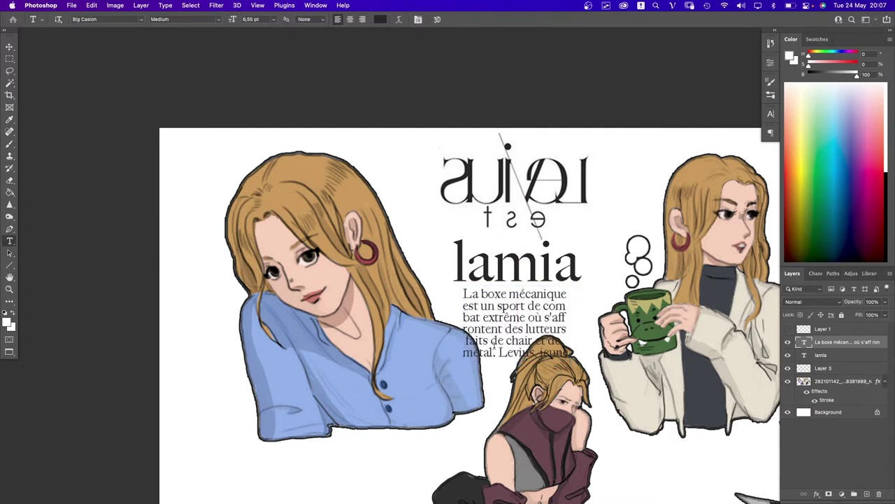
# - Delete the last three lines of the description, starting at "rontent des lutteurs"
pyautogui.moveTo(462, 327); pyautogui.dragTo(573, 362)
pyautogui.press('BackSpace')
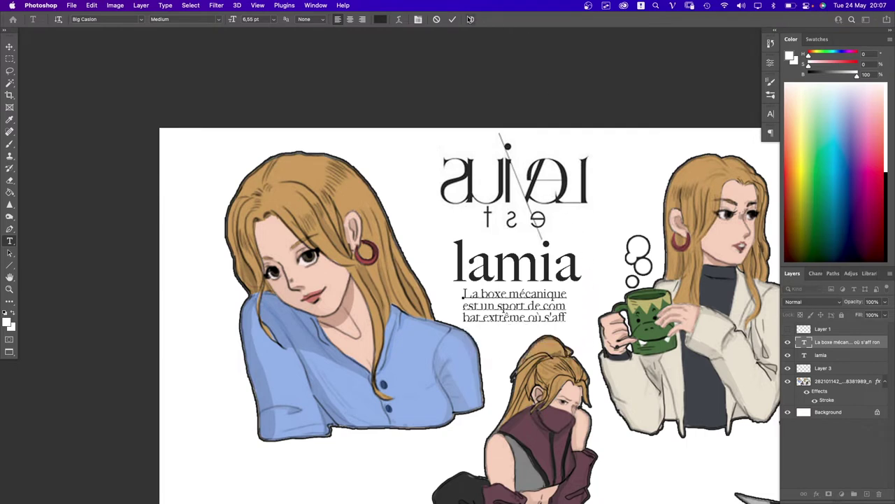
pyautogui.click(453, 19)
# - Center-align the description and break its last line so "aff" sits on a line of its own
pyautogui.click(350, 19)
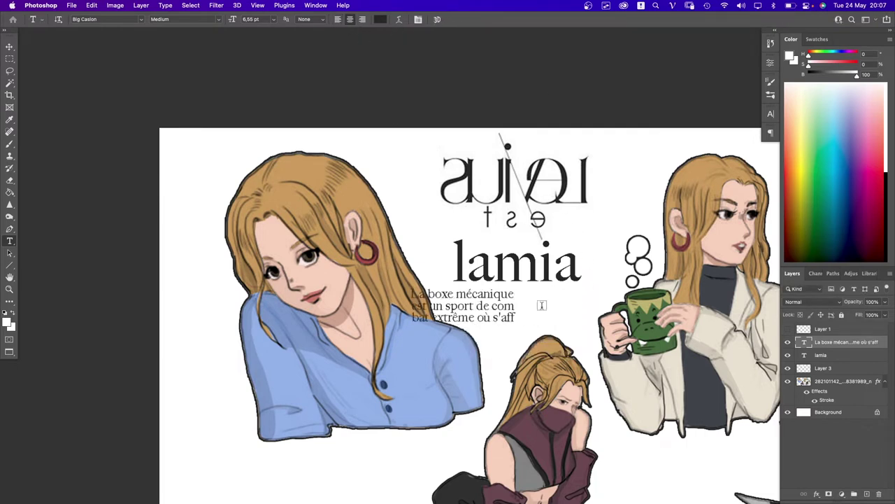
pyautogui.click(500, 319)
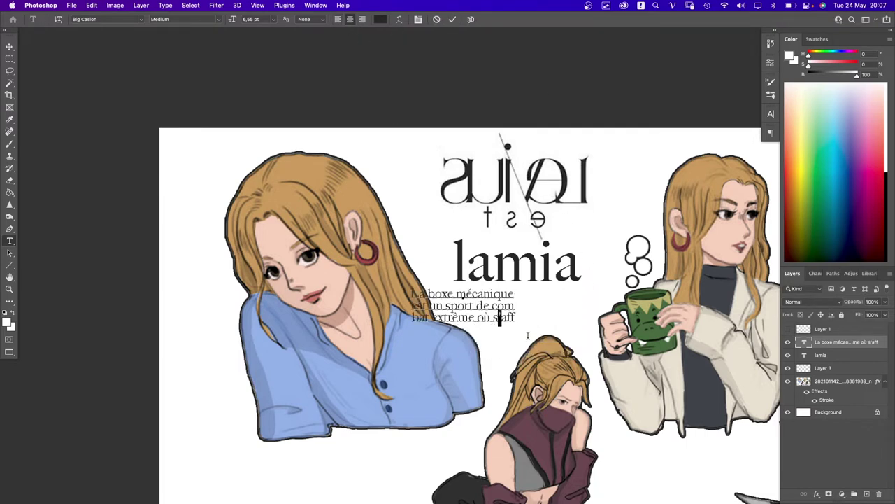
pyautogui.press('Return')
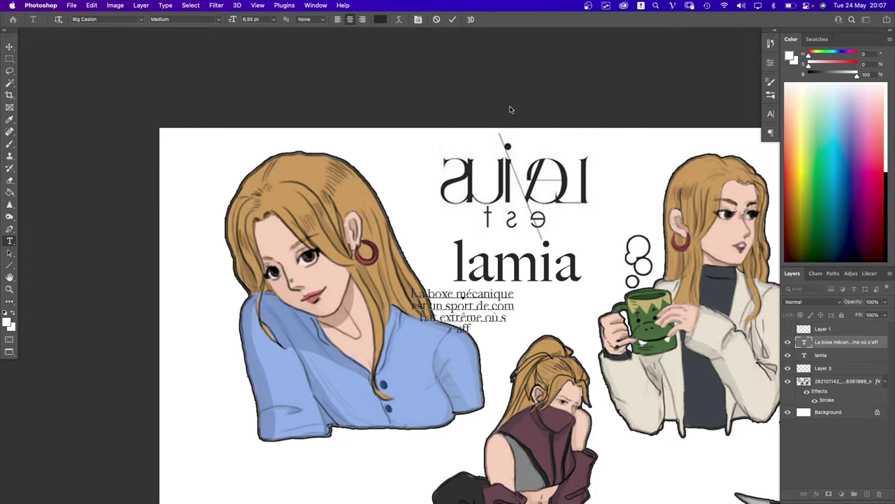
pyautogui.click(453, 19)
# - Move the description back under "lamia" and scale it down slightly so it sits centered below the word
pyautogui.press('v')
pyautogui.moveTo(503, 291); pyautogui.dragTo(561, 291)
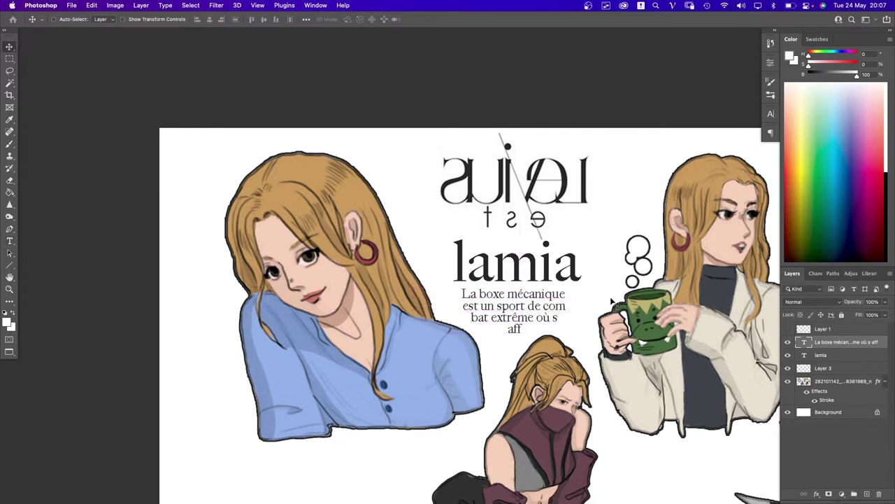
pyautogui.press('super+t')
pyautogui.moveTo(568, 350); pyautogui.dragTo(560, 318)
pyautogui.press('Return')
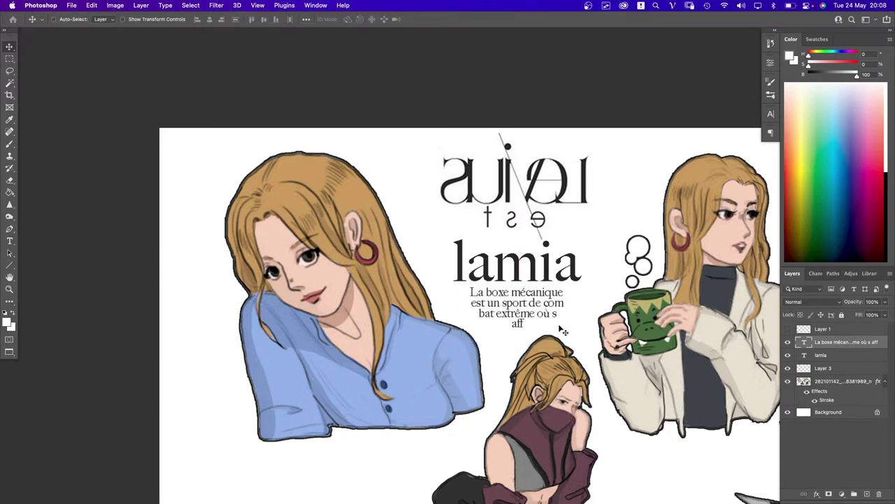
# - Select the "lamia" and description text layers together, move them closer to the mirrored title, and scale them down slightly
pyautogui.scroll(-3, 563, 330)
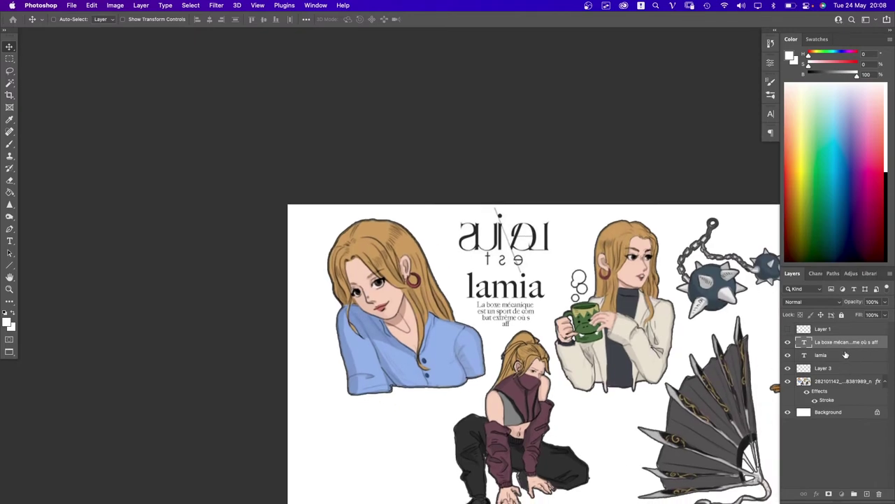
pyautogui.keyDown('shift'); pyautogui.click(845, 354); pyautogui.keyUp('shift')
pyautogui.scroll(2, 509, 285)
pyautogui.moveTo(508, 286); pyautogui.dragTo(545, 293)
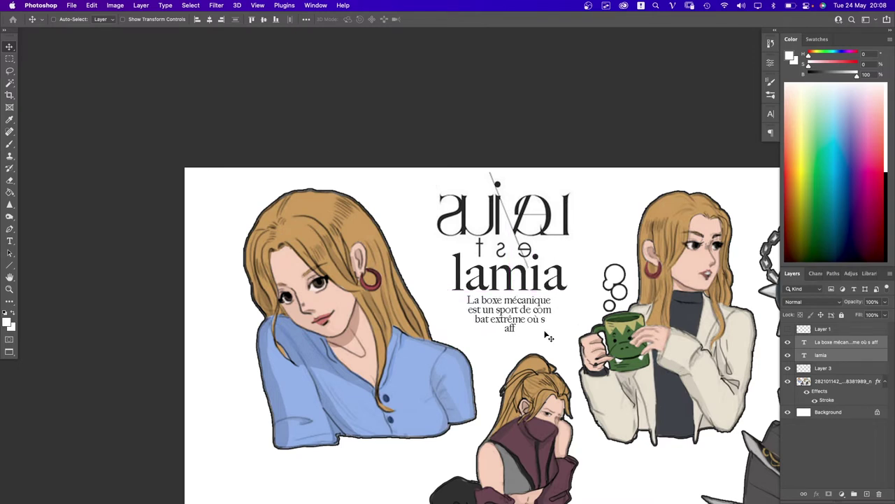
pyautogui.hotkey('ctrl', 't')
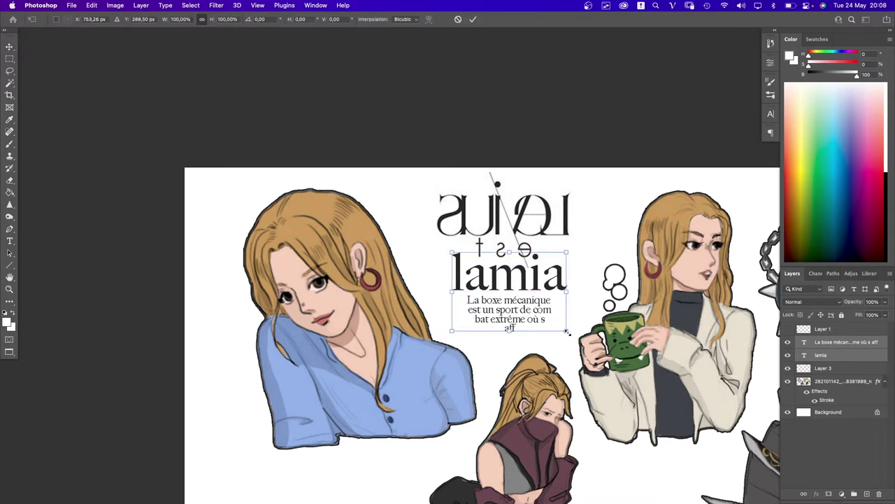
pyautogui.moveTo(567, 332); pyautogui.dragTo(556, 328)
pyautogui.moveTo(528, 280); pyautogui.dragTo(528, 287)
pyautogui.press('Return')
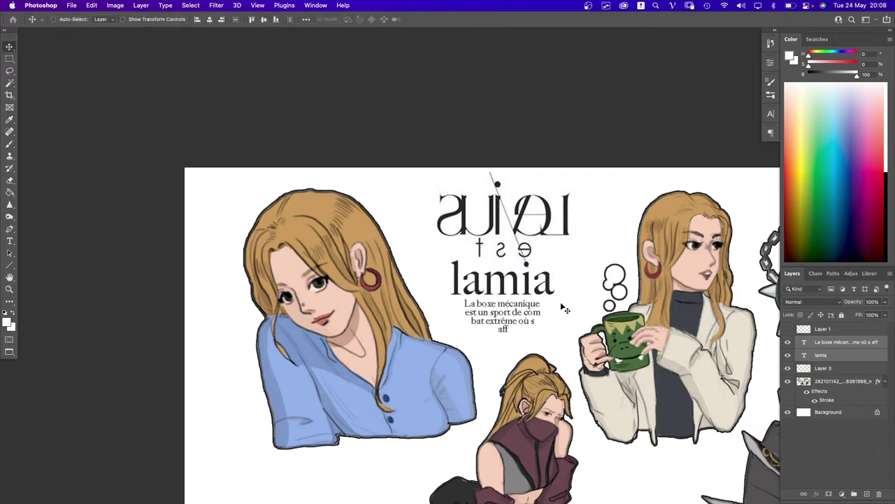
# - Examine the lettering's size, font and placement against the whole character sheet
pyautogui.scroll(-3, 500, 259)
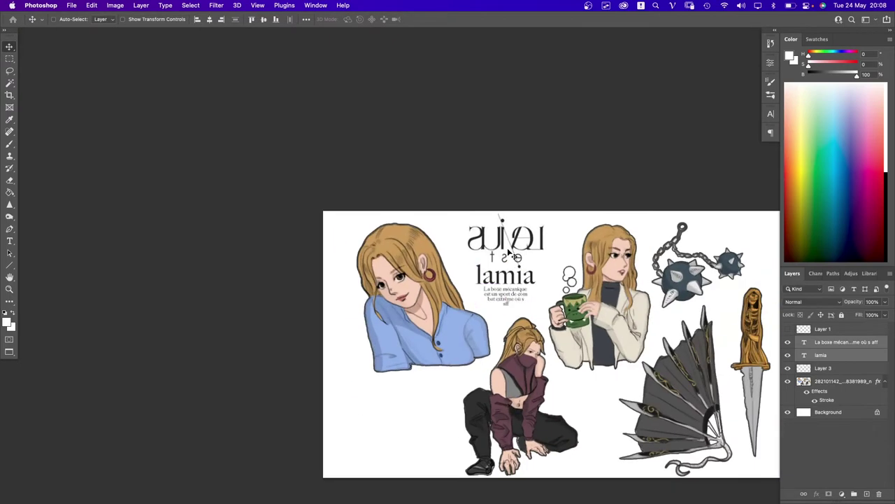
pyautogui.scroll(-2, 519, 294)
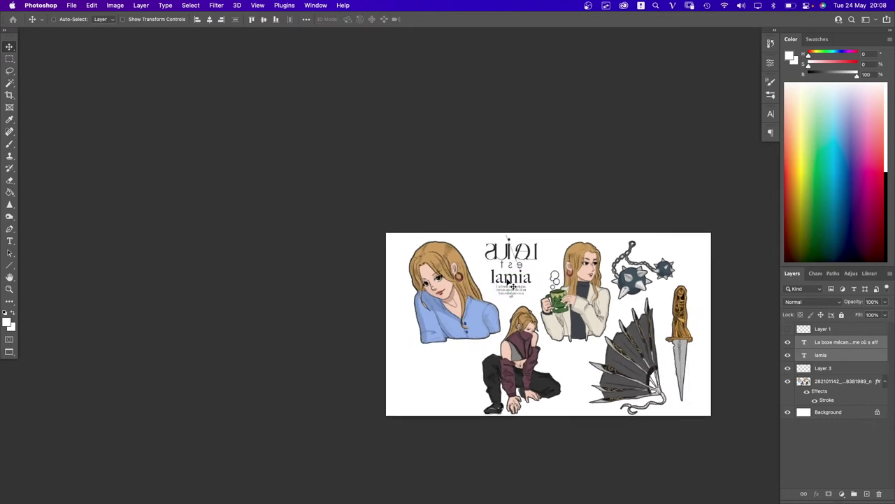
pyautogui.scroll(2, 513, 271)
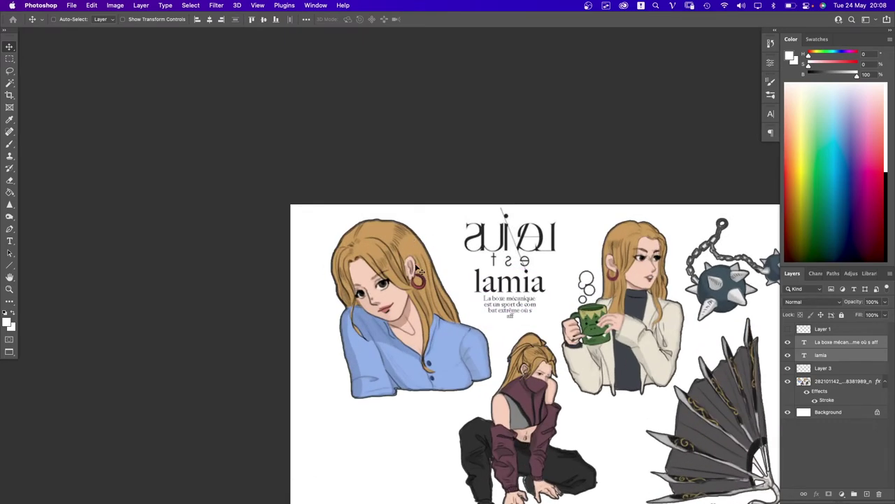
pyautogui.click(10, 240)
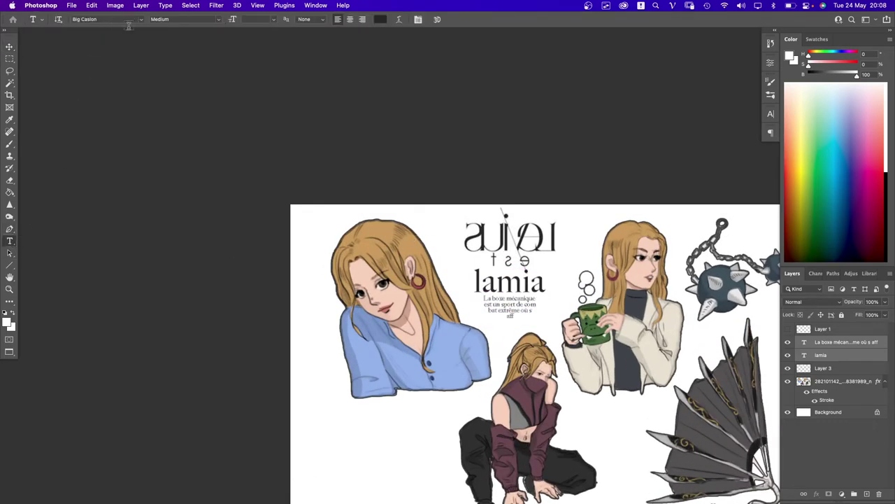
pyautogui.click(487, 291)
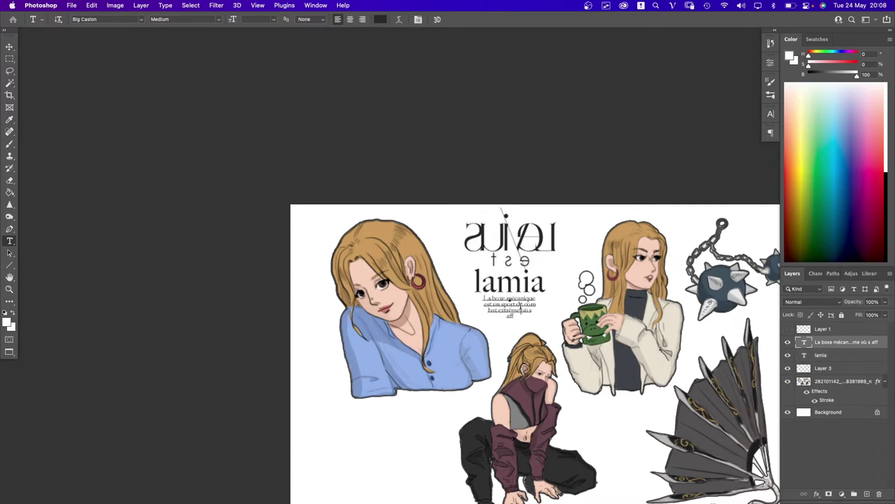
pyautogui.click(519, 328)
pyautogui.scroll(-2, 519, 328)
pyautogui.scroll(1, 490, 332)
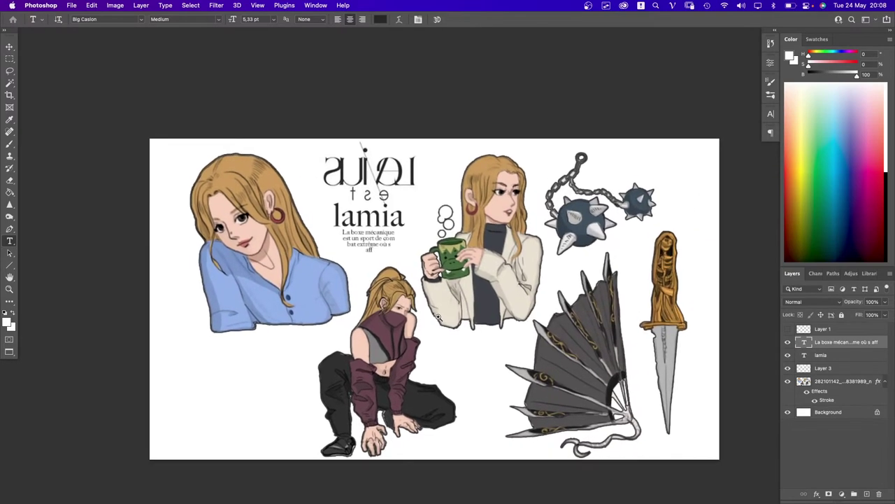
pyautogui.scroll(1, 470, 335)
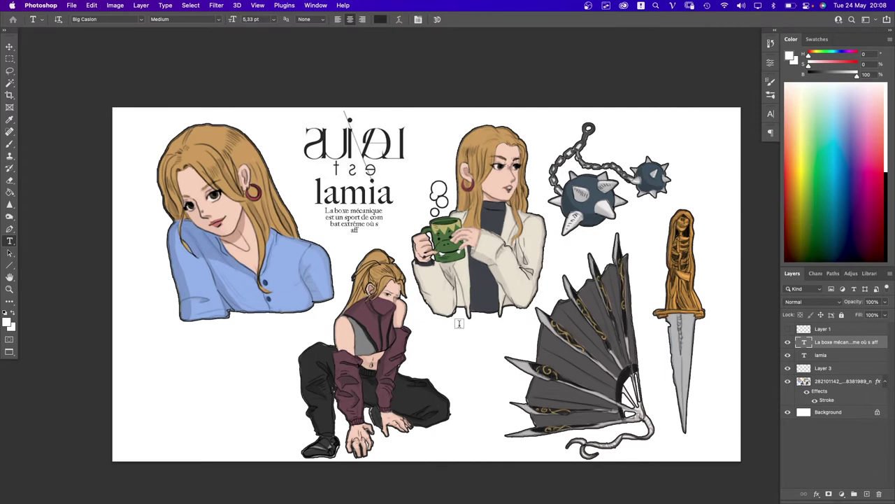
# - Extend the canvas slightly below the characters with the Crop tool
pyautogui.press('c')
pyautogui.moveTo(429, 465); pyautogui.dragTo(442, 465)
pyautogui.press('Return')
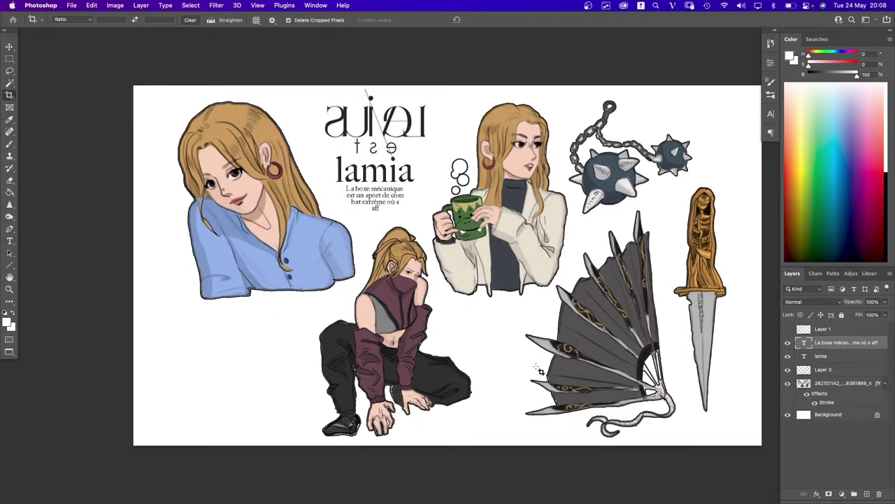
# - Select every layer above the background together and shift the artwork slightly left on the canvas
pyautogui.scroll(-1, 541, 321)
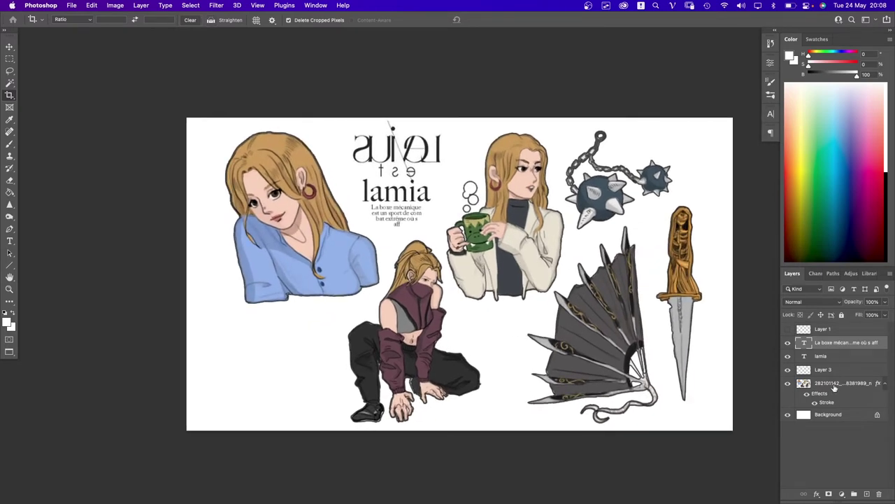
pyautogui.click(833, 387)
pyautogui.keyDown('shift'); pyautogui.click(837, 328); pyautogui.keyUp('shift')
pyautogui.press('v')
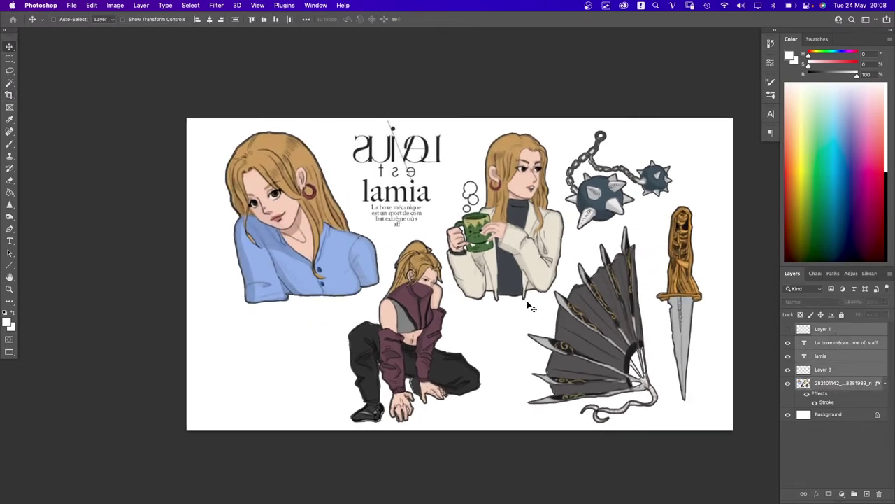
pyautogui.moveTo(550, 315); pyautogui.dragTo(538, 312)
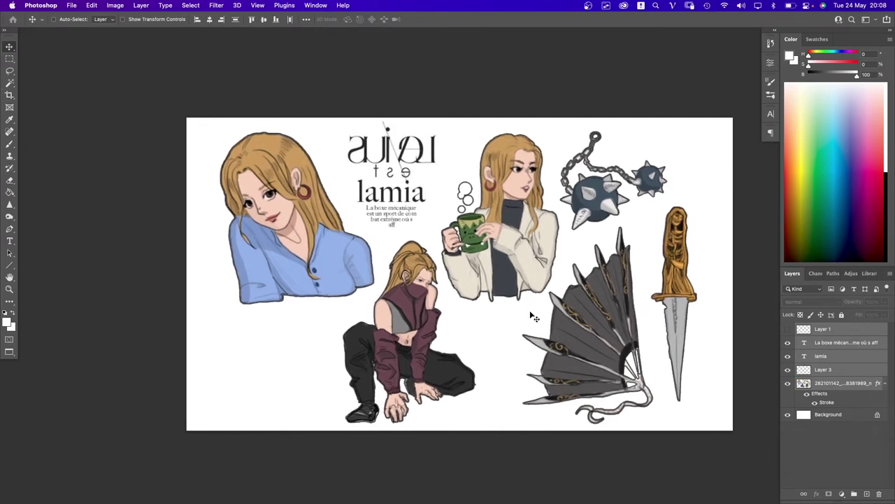
pyautogui.press('b')
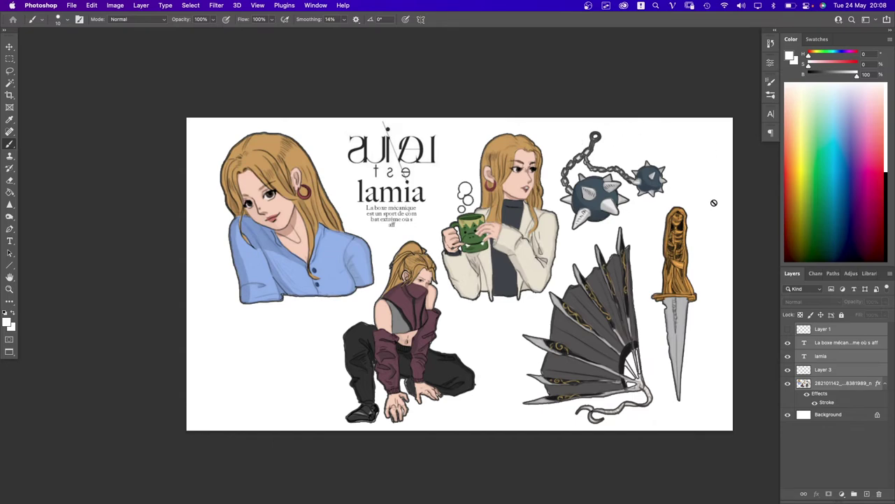
# - Switch to Pinterest in the browser and open "The Sunlight Garden" pin from the pins similar to the Levius est cover
pyautogui.hotkey('ctrl', 'Right')
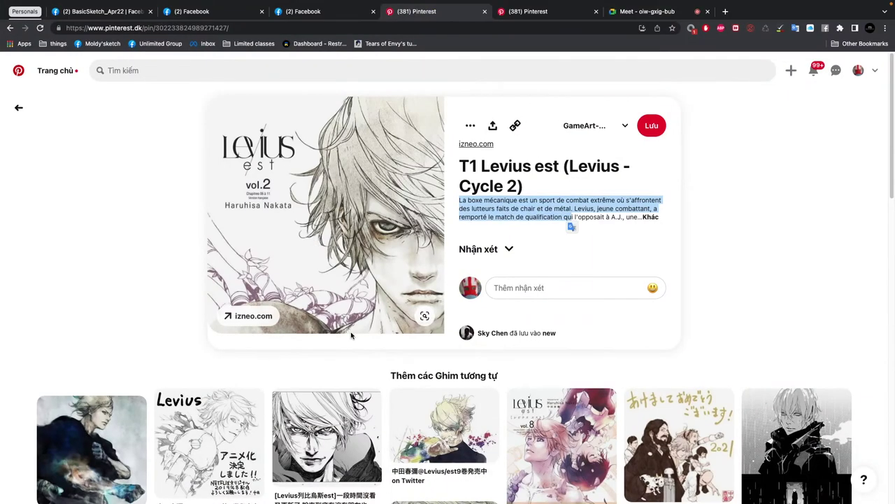
pyautogui.scroll(-5, 352, 335)
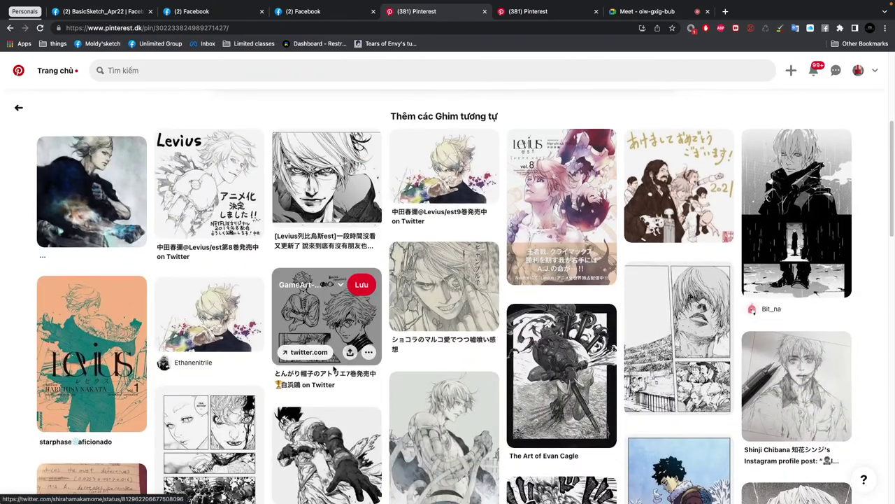
pyautogui.scroll(-3, 333, 369)
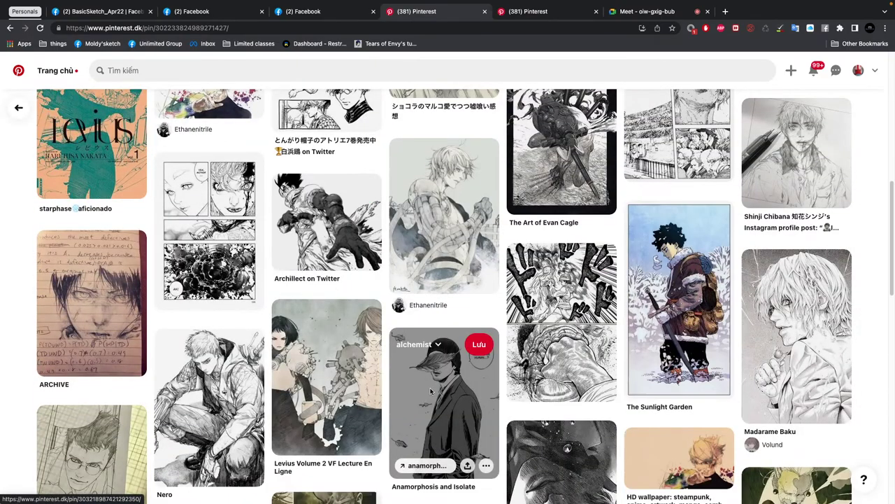
pyautogui.scroll(-1, 431, 392)
pyautogui.click(668, 275)
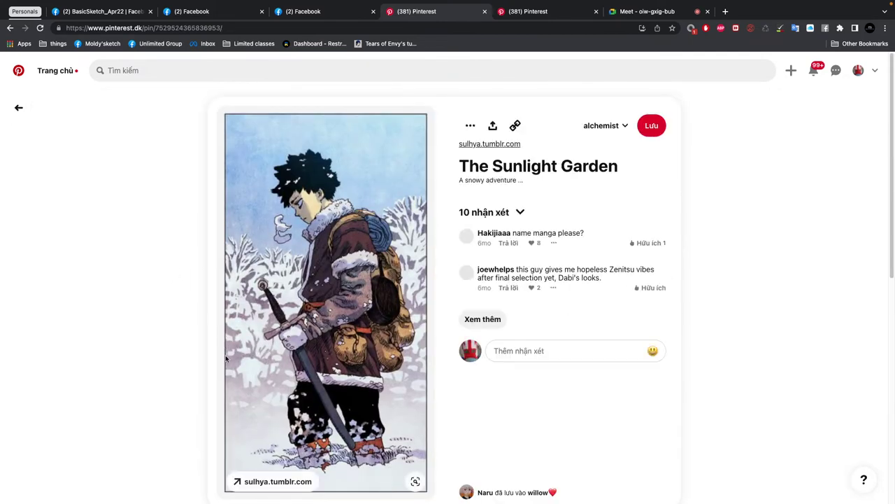
# - Browse related illustrations through the "Art of the Week: Week of 1/27/21" pin to "The Saga of Gisli the Outlaw" pin
pyautogui.scroll(-5, 301, 358)
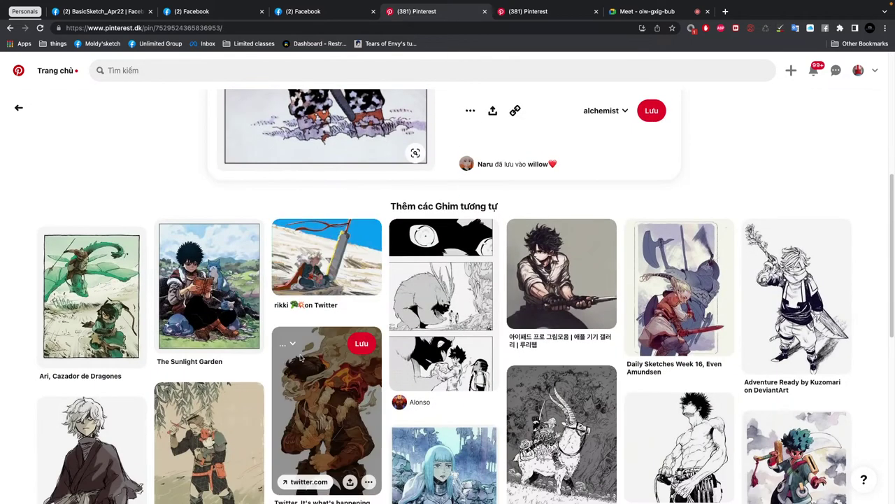
pyautogui.scroll(-1, 409, 322)
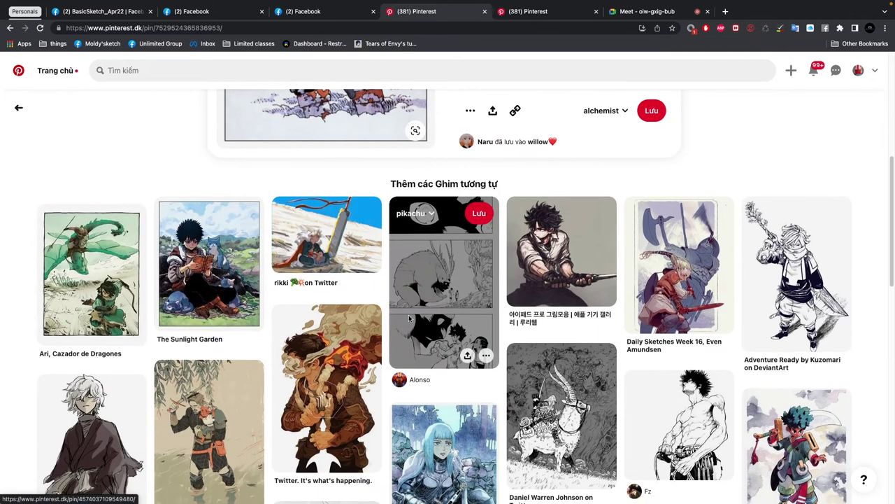
pyautogui.scroll(-1, 203, 333)
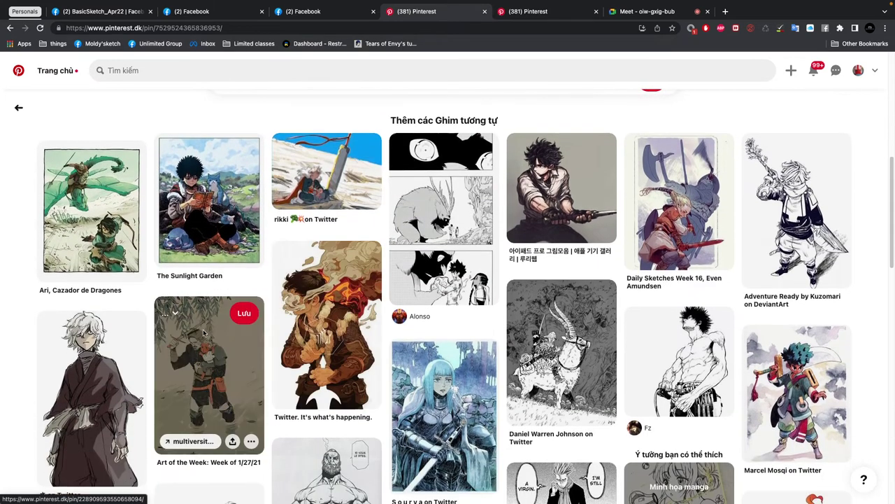
pyautogui.click(204, 333)
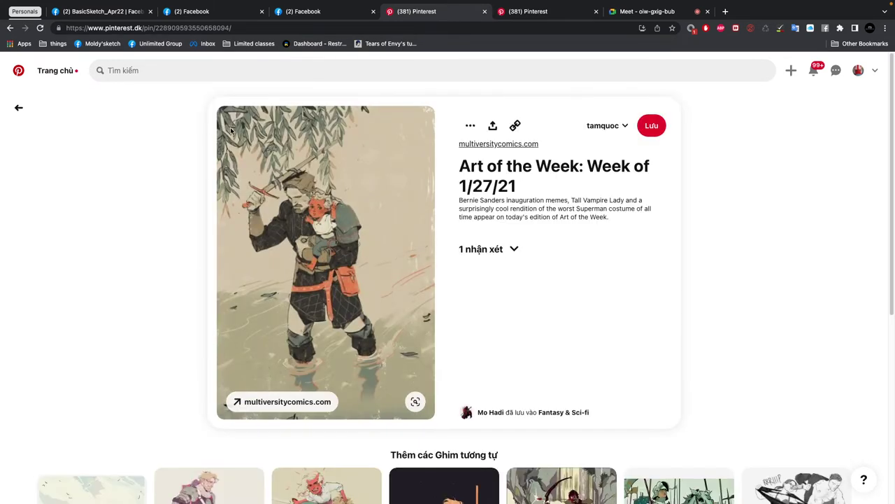
pyautogui.scroll(-3, 304, 258)
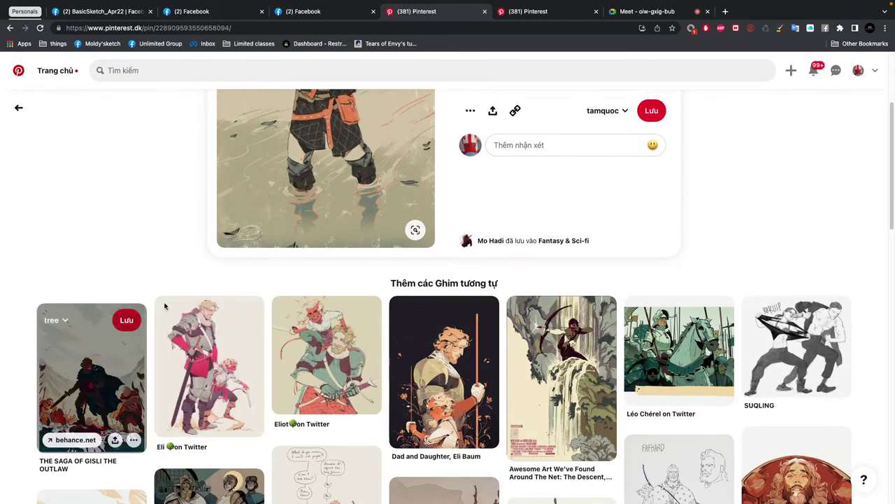
pyautogui.click(111, 372)
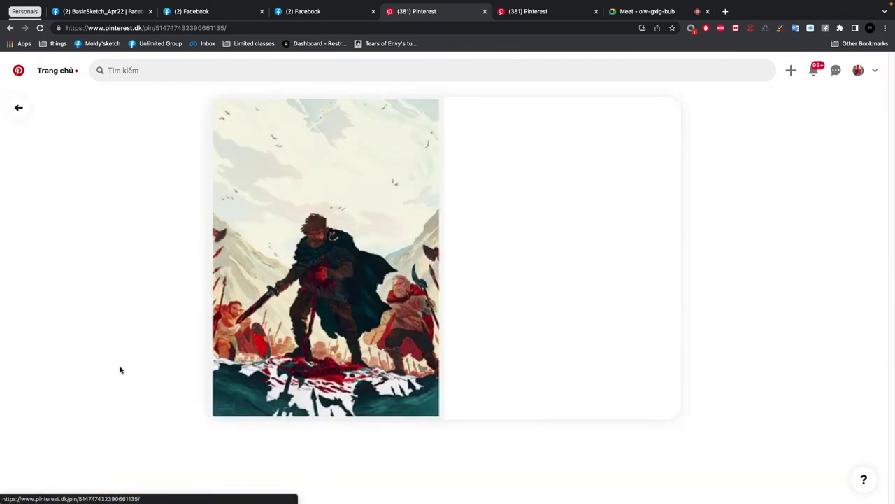
# - Copy the related pin's illustration of travellers climbing a grassy hill under birds and paste it into lamia.psd in Photoshop
pyautogui.scroll(-3, 222, 318)
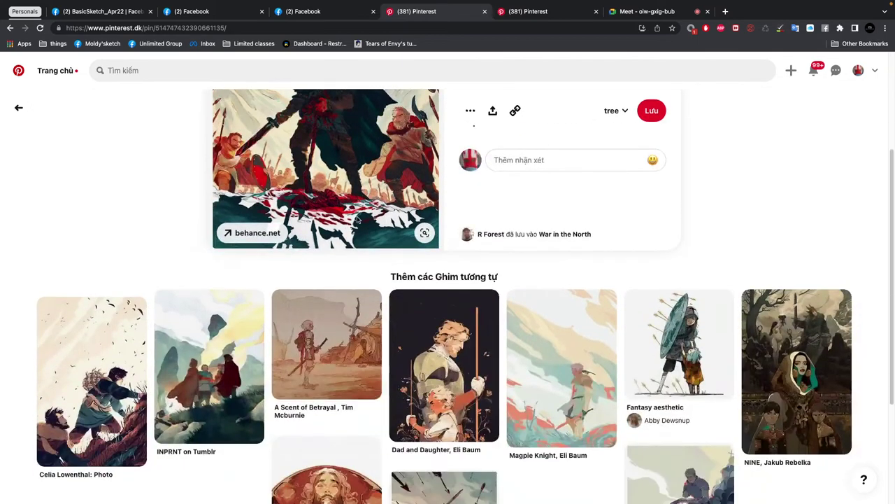
pyautogui.click(120, 316)
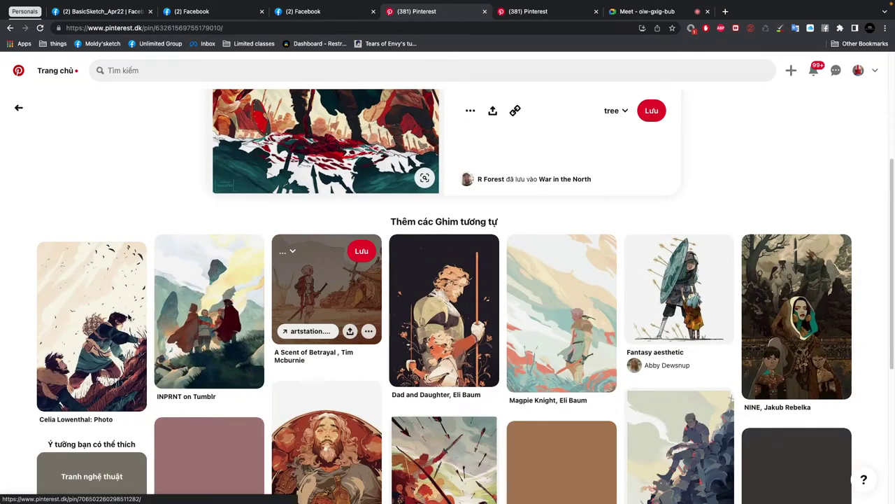
pyautogui.rightClick(369, 169)
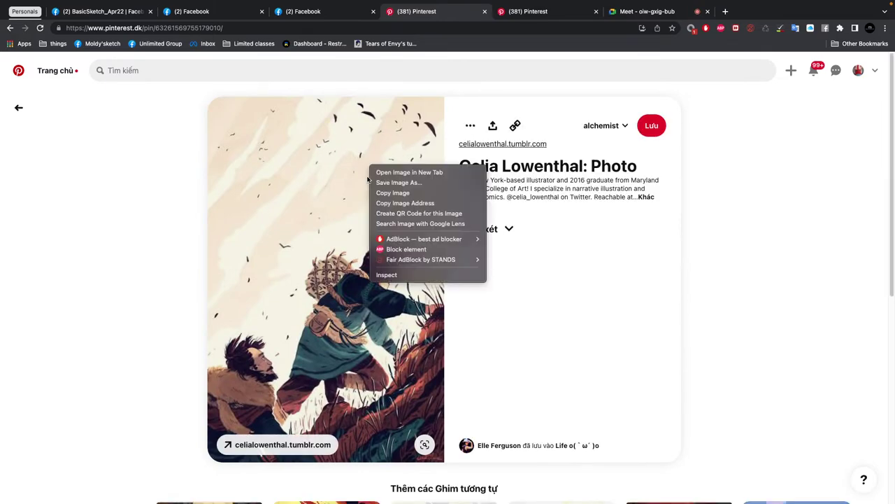
pyautogui.click(393, 192)
pyautogui.hotkey('alt', 'Tab')
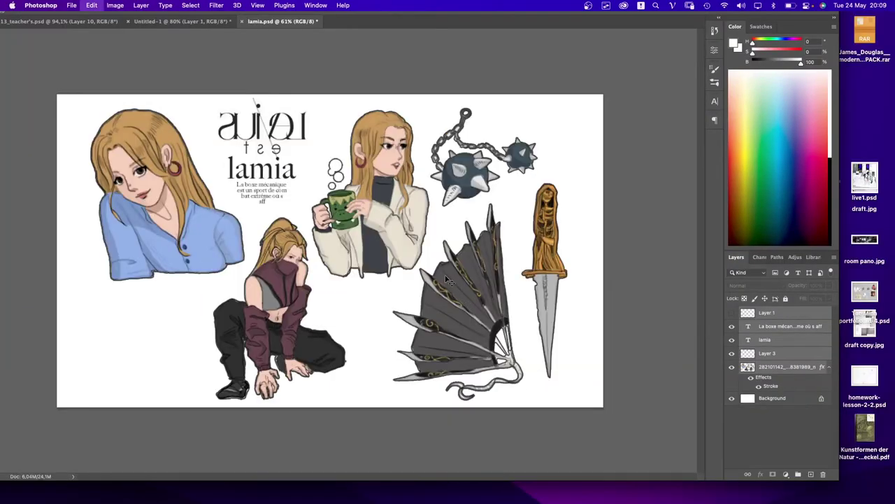
pyautogui.press('super+v')
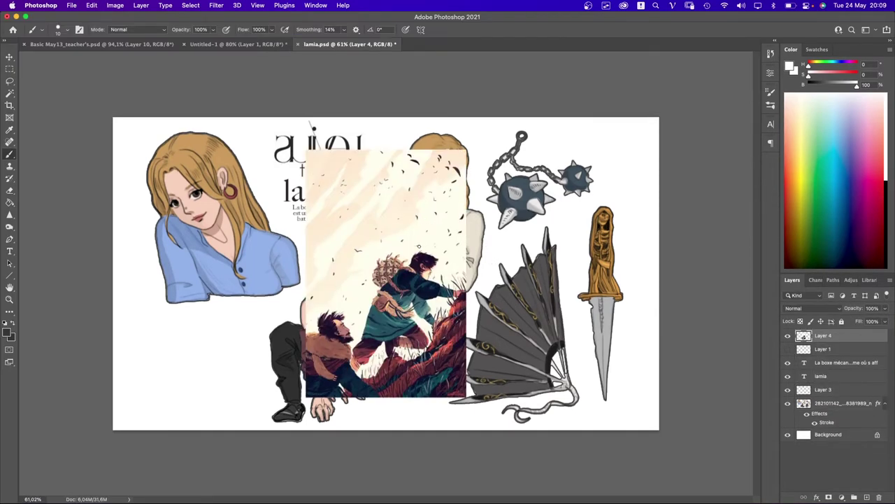
# - Lasso and delete the figures and hillside from the pasted illustration along a diagonal, keeping only the pale sky with birds
pyautogui.press('l')
pyautogui.moveTo(490, 167)
pyautogui.mouseDown()
pyautogui.moveTo(234, 393)
pyautogui.moveTo(380, 451)
pyautogui.moveTo(568, 205)
pyautogui.mouseUp()
pyautogui.press('BackSpace')
pyautogui.press('super+d')
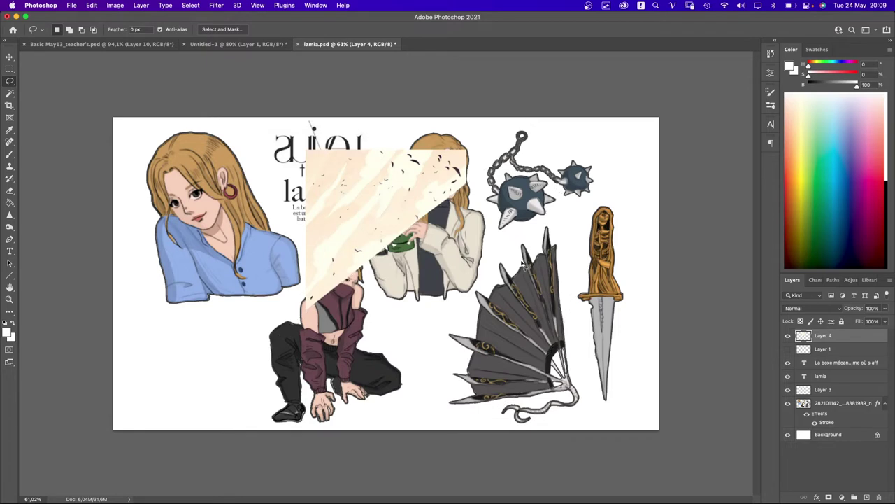
# - Rotate the sky piece 90° counterclockwise and move it near the sheet's lower-left corner, below the blue-shirt portrait
pyautogui.press('super+t')
pyautogui.moveTo(483, 209); pyautogui.dragTo(363, 124)
pyautogui.moveTo(382, 252); pyautogui.dragTo(198, 356)
pyautogui.press('Return')
pyautogui.press('l')
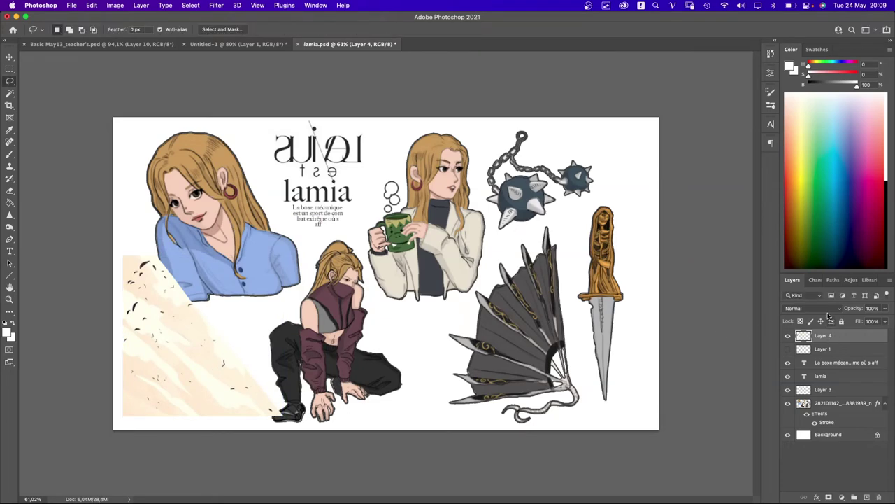
# - Set the sky layer's blending mode to Multiply and fade its hard edges with a soft eraser enlarged to size 600
pyautogui.click(829, 308)
pyautogui.click(826, 341)
pyautogui.press('e')
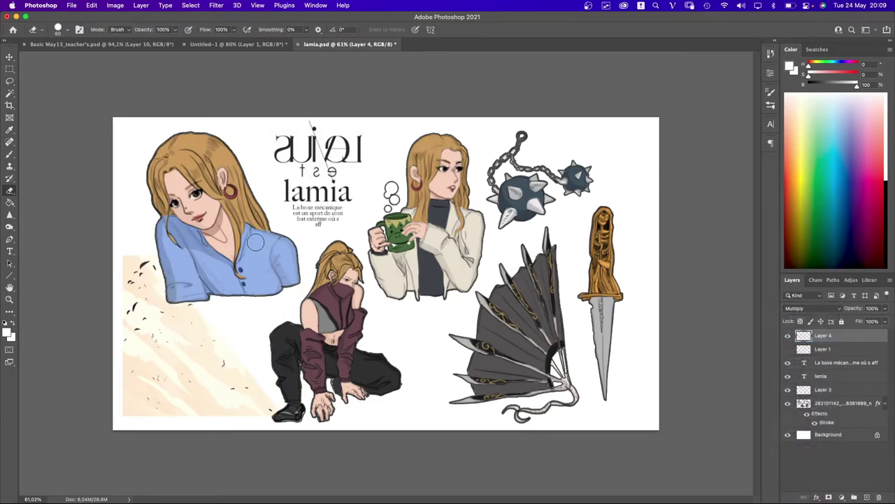
pyautogui.rightClick(277, 245)
pyautogui.click(366, 339)
pyautogui.click(280, 139)
pyautogui.press(']')
pyautogui.press(']')
pyautogui.press(']')
pyautogui.press(']')
pyautogui.press(']')
pyautogui.press(']')
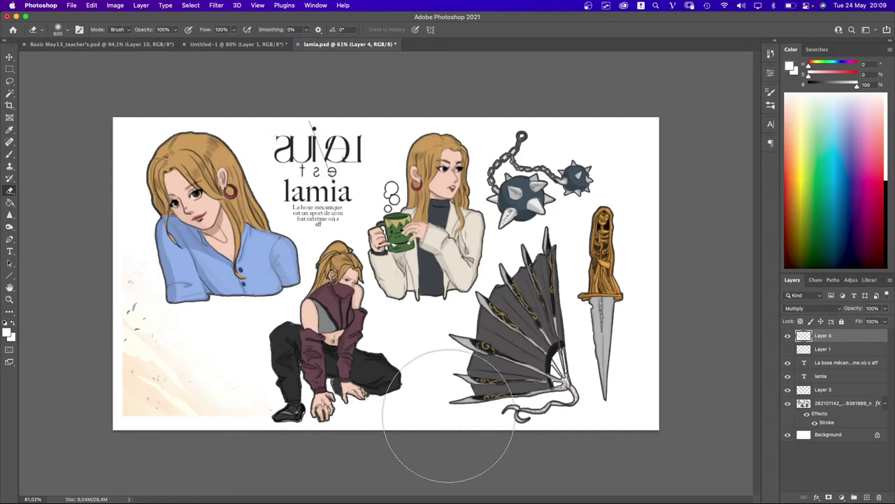
# - Move the faded sky texture closer to the sheet's lower-left corner and nudge it slightly left
pyautogui.press('c')
pyautogui.press('v')
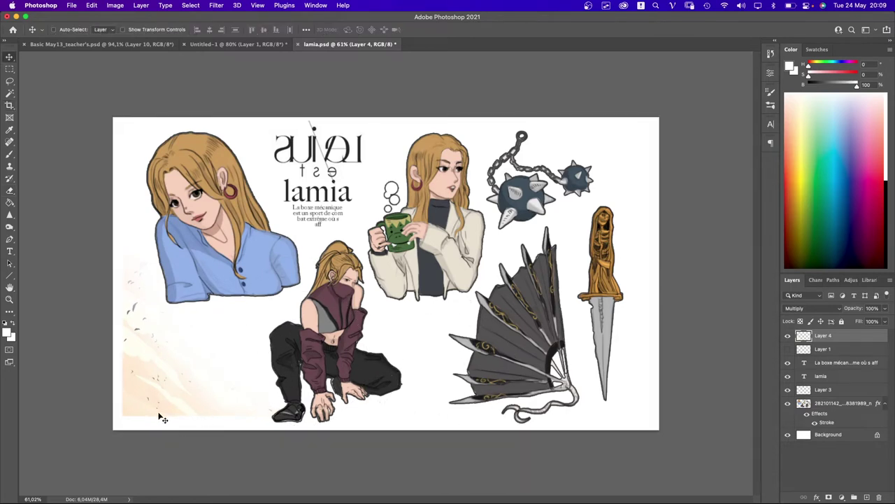
pyautogui.moveTo(183, 406); pyautogui.dragTo(185, 410)
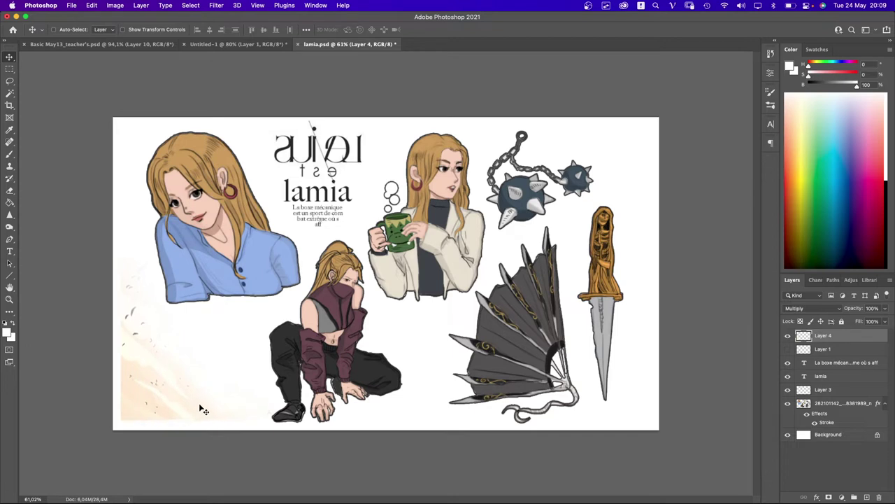
pyautogui.moveTo(202, 409); pyautogui.dragTo(206, 404)
pyautogui.press('Left')
pyautogui.press('Left')
pyautogui.press('Left')
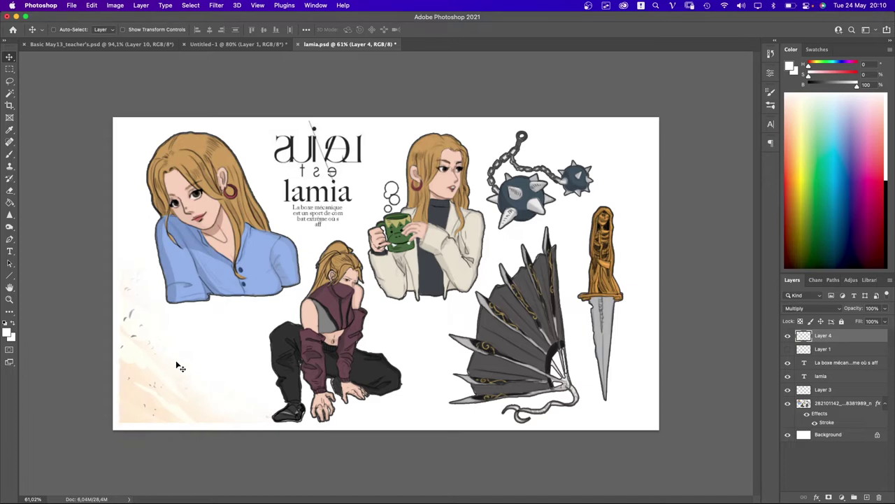
pyautogui.scroll(5, 160, 353)
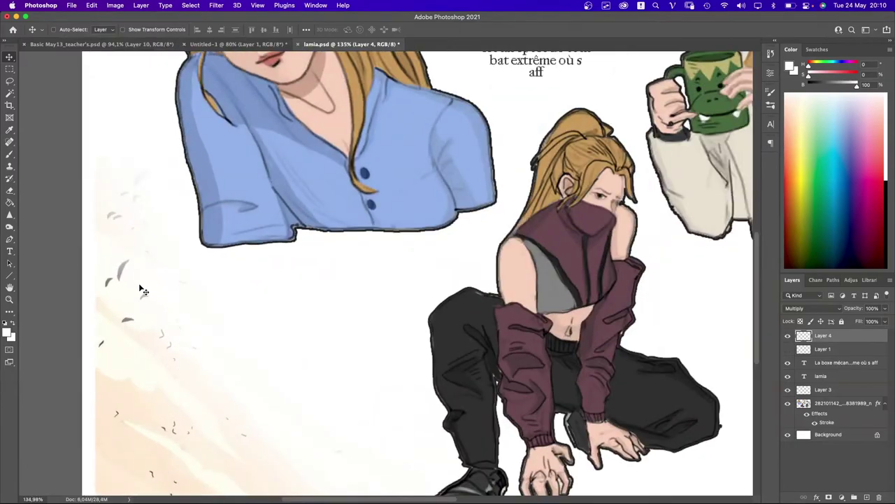
pyautogui.hotkey('ctrl', 'Up')
pyautogui.click(329, 150)
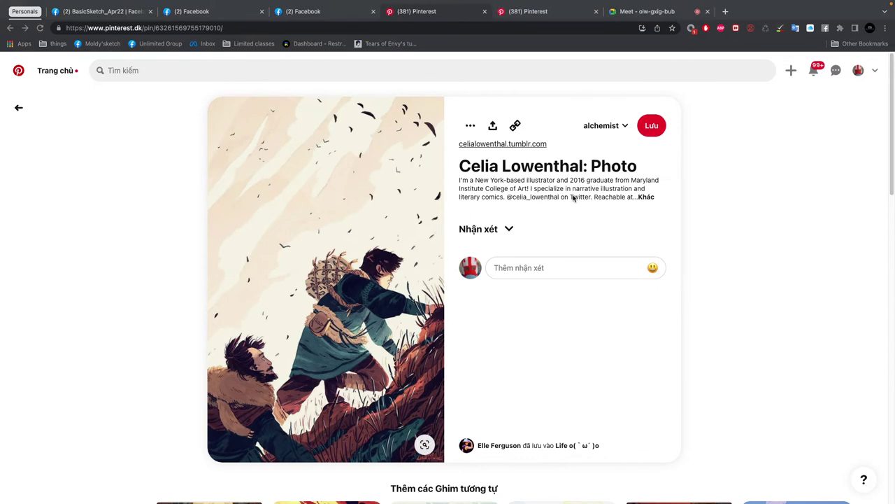
pyautogui.hotkey('ctrl', 'Left')
pyautogui.press('super+0')
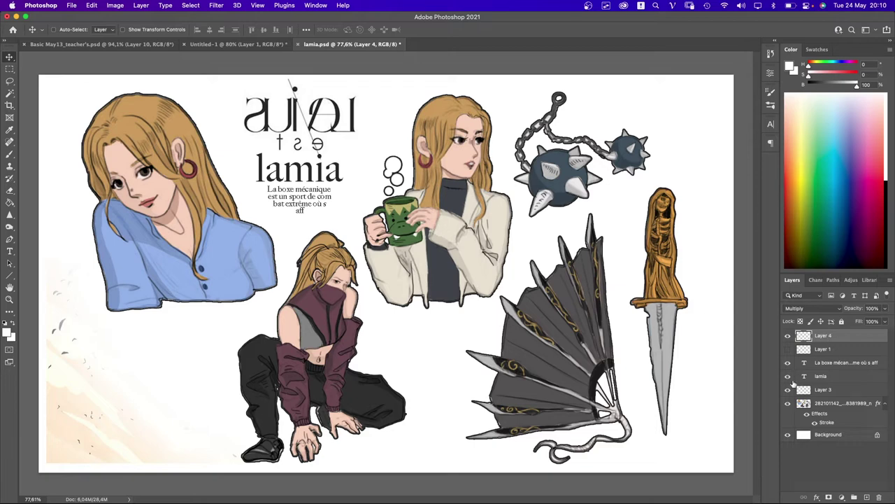
pyautogui.hotkey('alt', 'Tab')
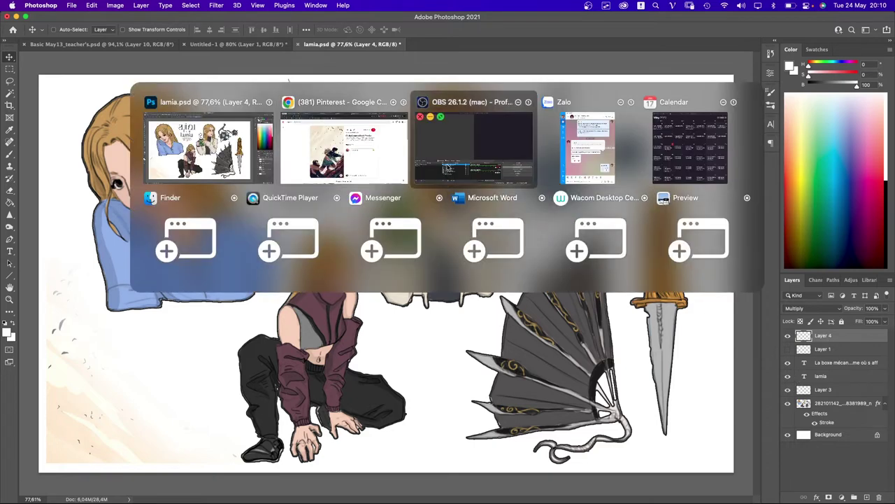
pyautogui.hotkey('alt', 'shift', 'Tab')
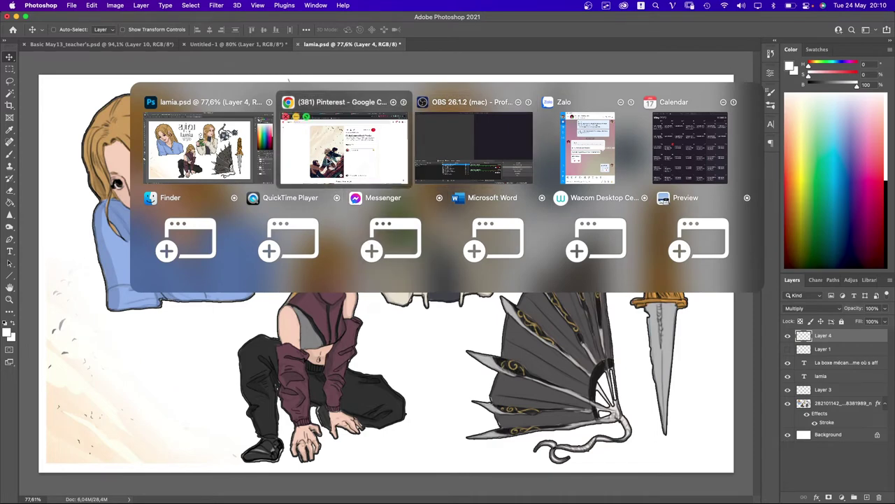
pyautogui.click(270, 166)
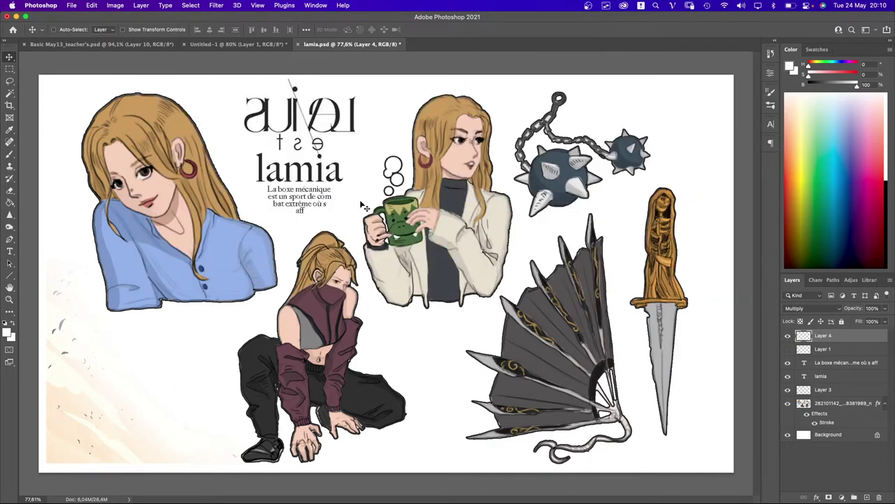
# - Show the Lamia sheet full screen, enlarged to fill the display, and capture a screenshot of the whole composition
pyautogui.press('f')
pyautogui.press('f')
pyautogui.press('super+0')
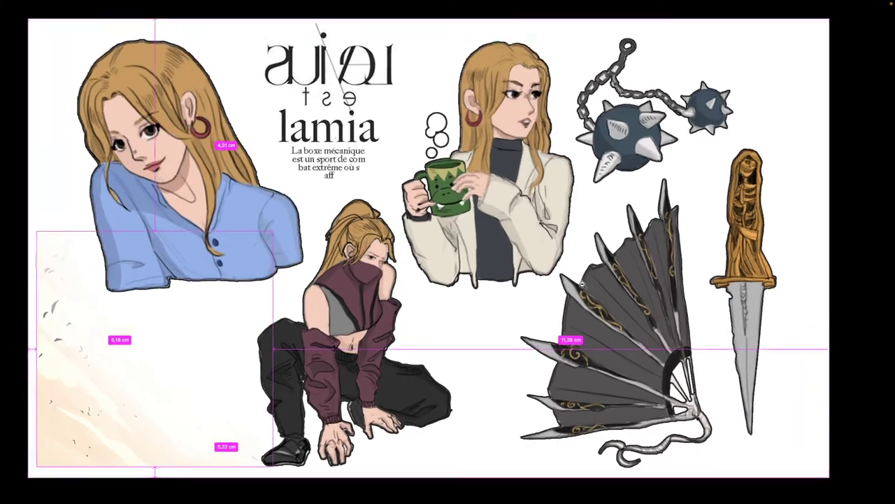
pyautogui.hotkey('ctrl', '+')
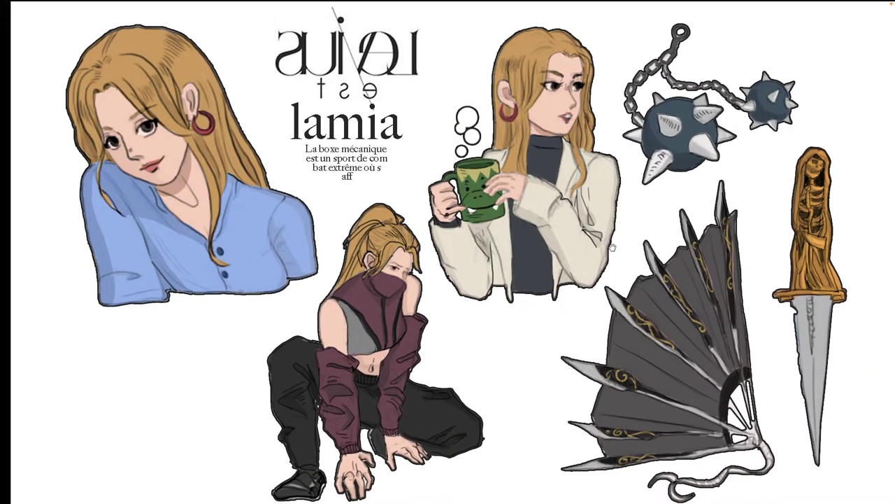
pyautogui.moveTo(614, 242); pyautogui.dragTo(597, 239)
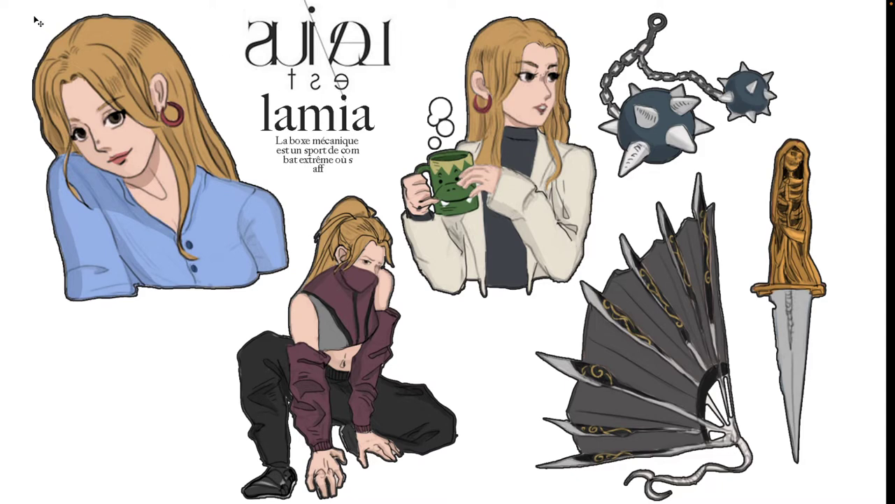
pyautogui.moveTo(3, 6)
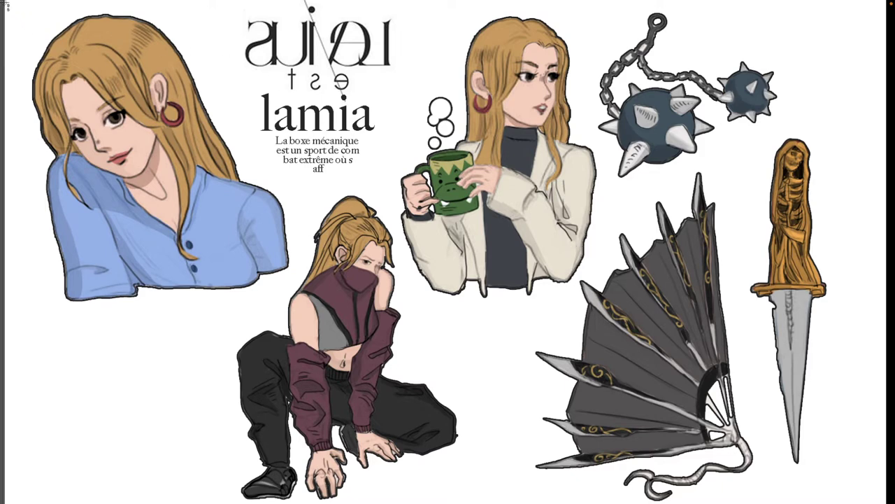
pyautogui.moveTo(7, 4); pyautogui.dragTo(881, 501)
# - Switch to Chrome and open the BasicSketch_Apr22 Facebook group page
pyautogui.press('super+Tab')
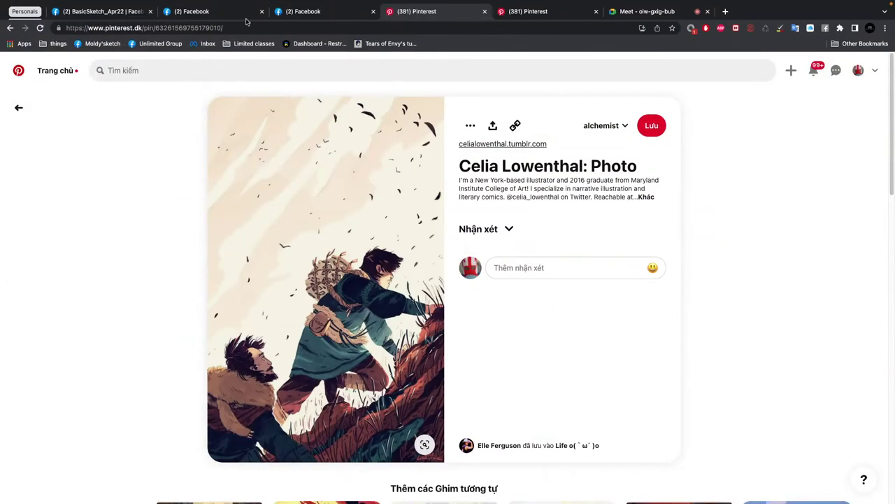
pyautogui.click(218, 12)
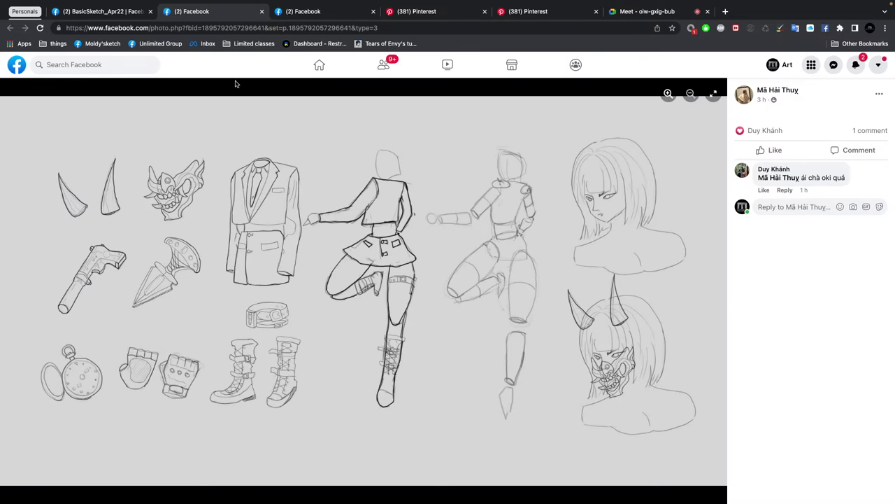
pyautogui.click(114, 12)
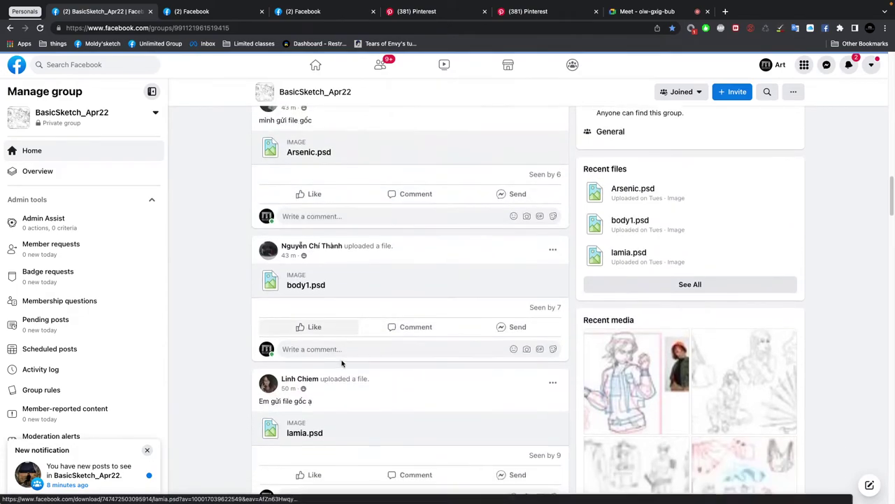
# - Find the 20 May group post showing the Lamia pencil sketches and post the captured sheet image as a comment
pyautogui.scroll(20, 342, 363)
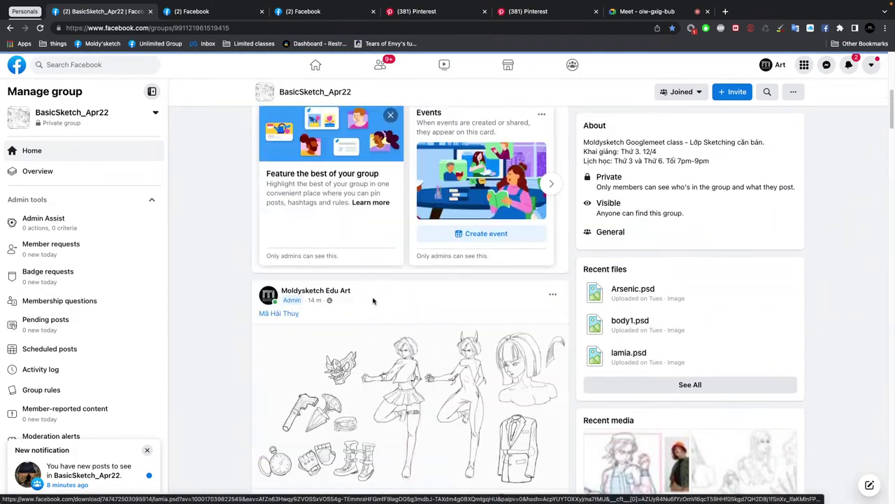
pyautogui.scroll(5, 373, 301)
pyautogui.scroll(-10, 364, 287)
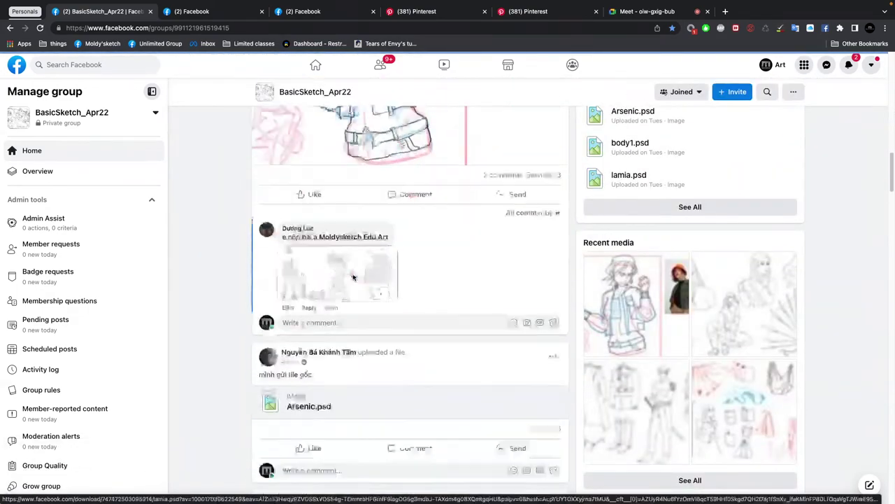
pyautogui.scroll(-15, 354, 278)
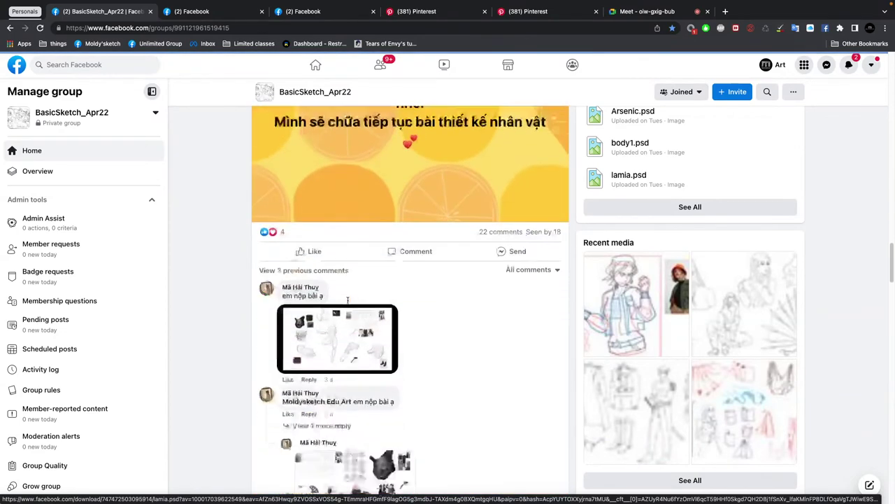
pyautogui.scroll(-10, 348, 294)
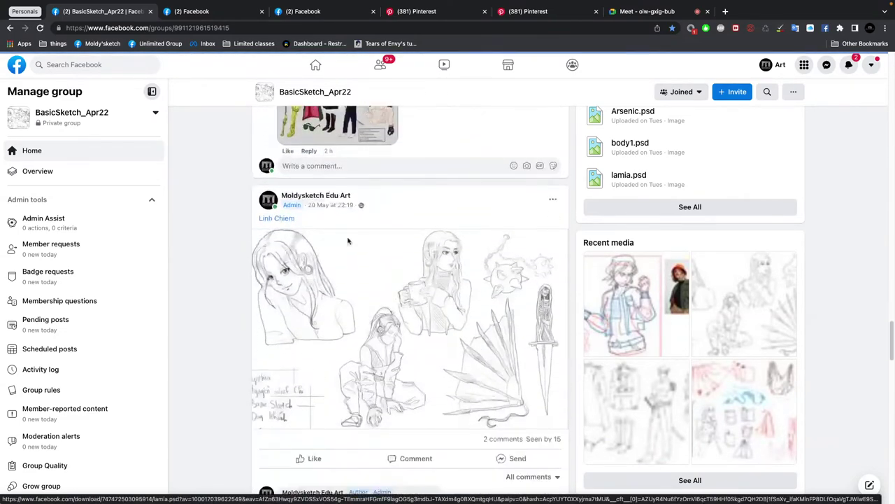
pyautogui.scroll(-4, 357, 241)
pyautogui.scroll(2, 416, 241)
pyautogui.scroll(-3, 383, 301)
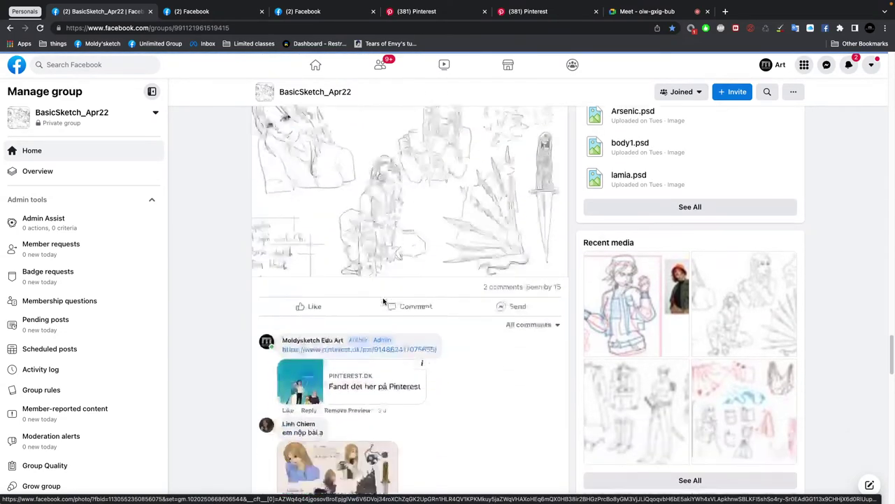
pyautogui.scroll(-3, 383, 301)
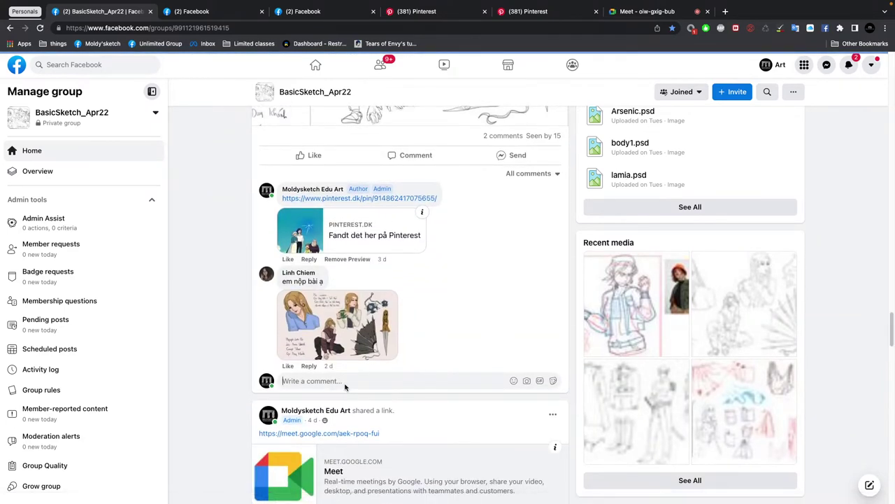
pyautogui.hotkey('ctrl', 'v')
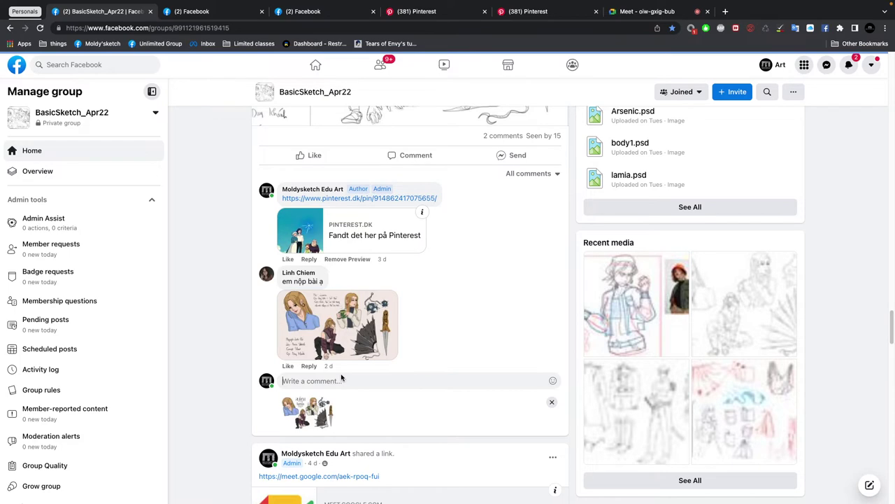
pyautogui.press('Return')
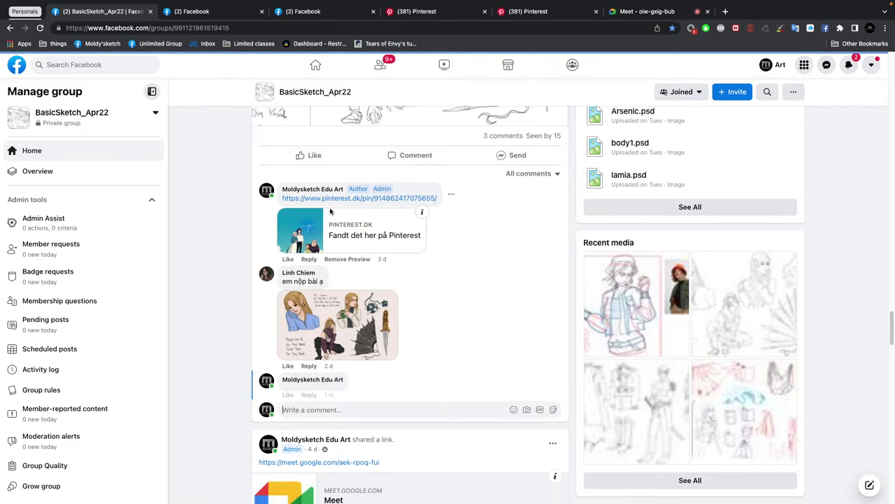
# - Review the Lamia post with its new image comment and look through the older lesson posts and homework submissions
pyautogui.scroll(5, 486, 224)
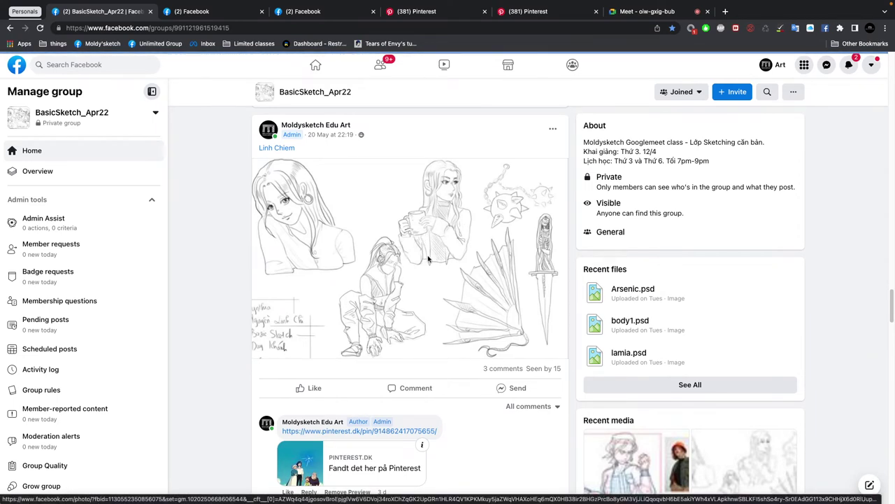
pyautogui.scroll(-5, 420, 238)
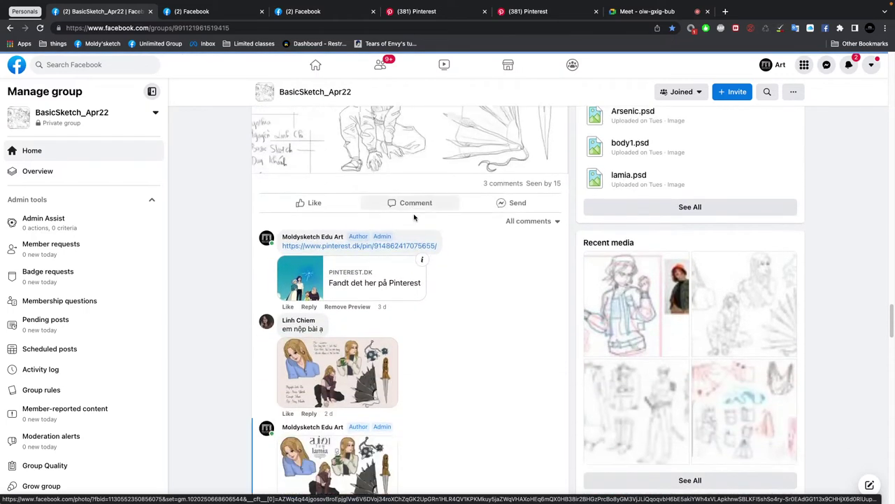
pyautogui.scroll(-7, 420, 218)
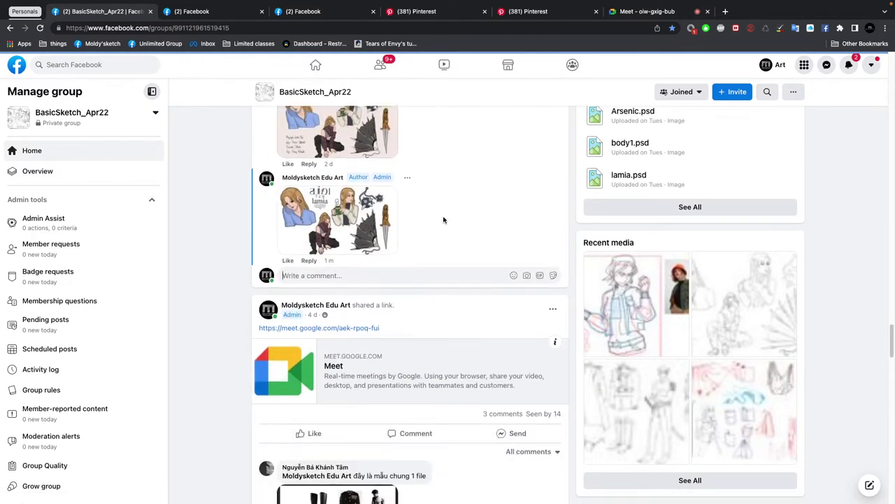
pyautogui.scroll(-14, 443, 220)
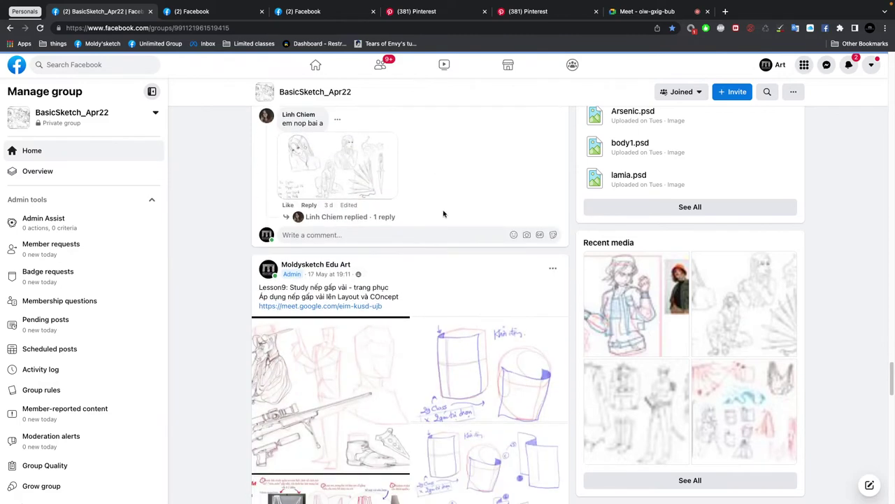
pyautogui.scroll(-7, 443, 213)
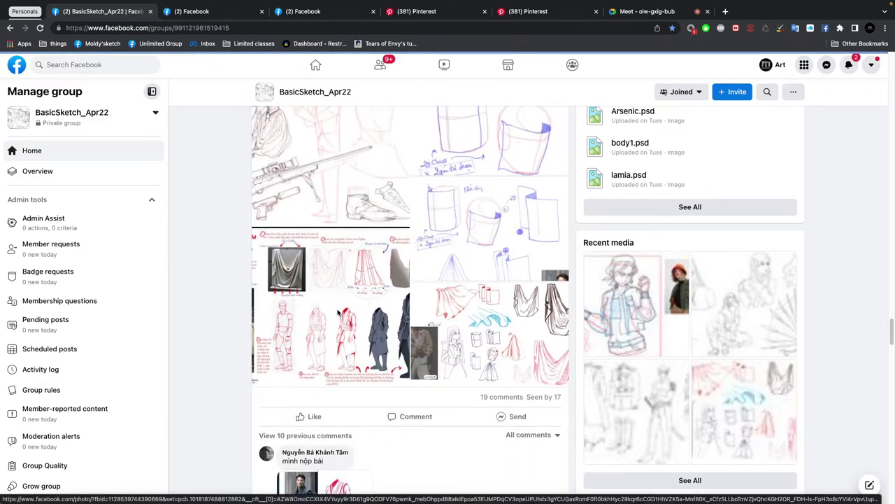
pyautogui.scroll(-10, 353, 297)
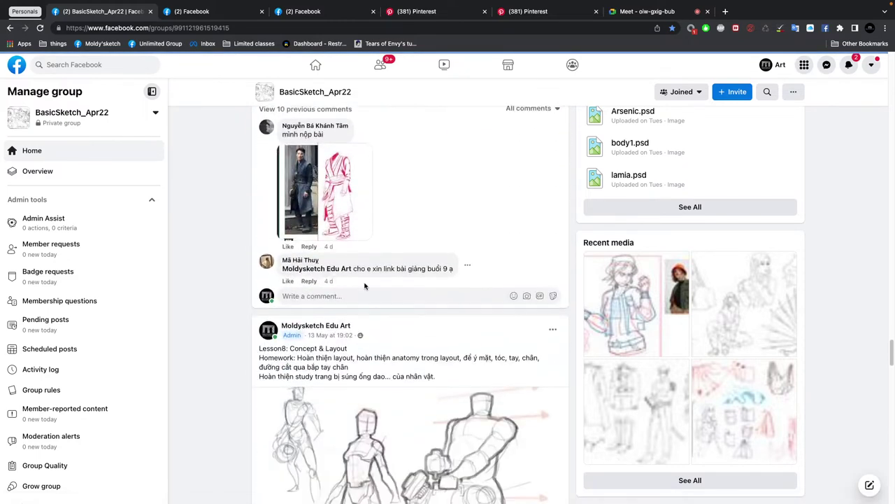
pyautogui.scroll(-14, 364, 286)
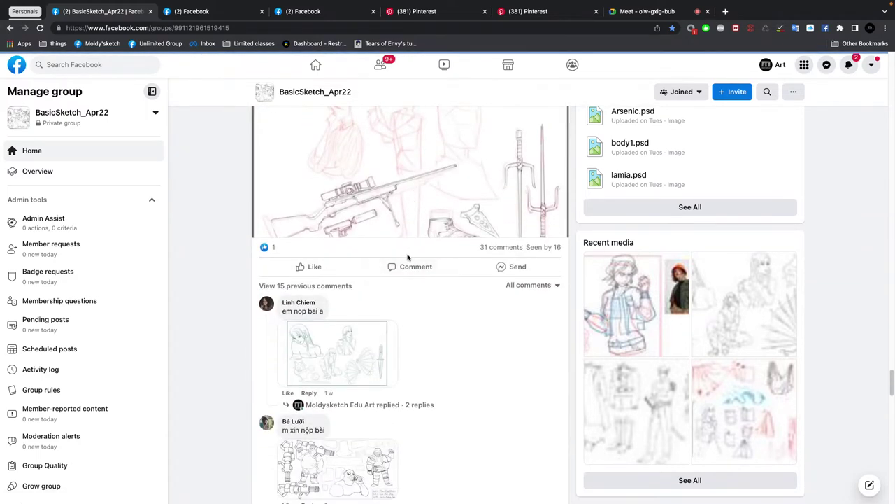
pyautogui.scroll(-9, 413, 210)
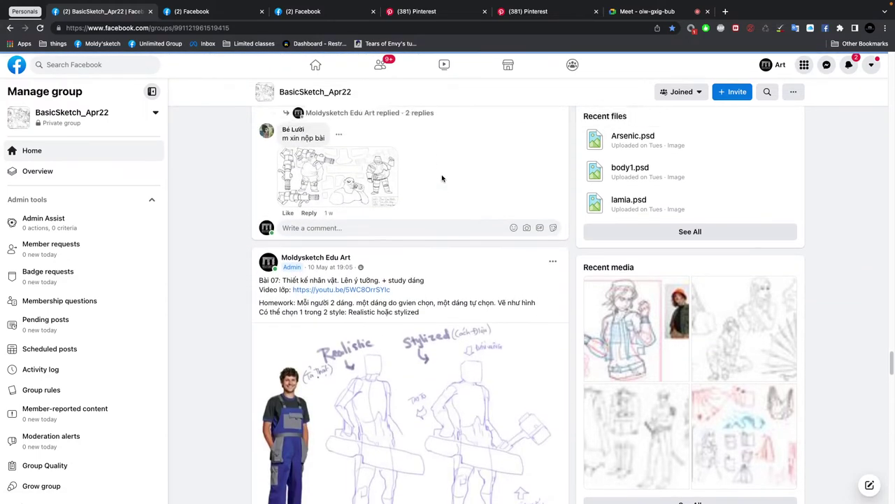
# - Go back to the post above the Lamia sketches and open the coloured Arsenic character sheet submitted in its comments
pyautogui.scroll(20, 442, 179)
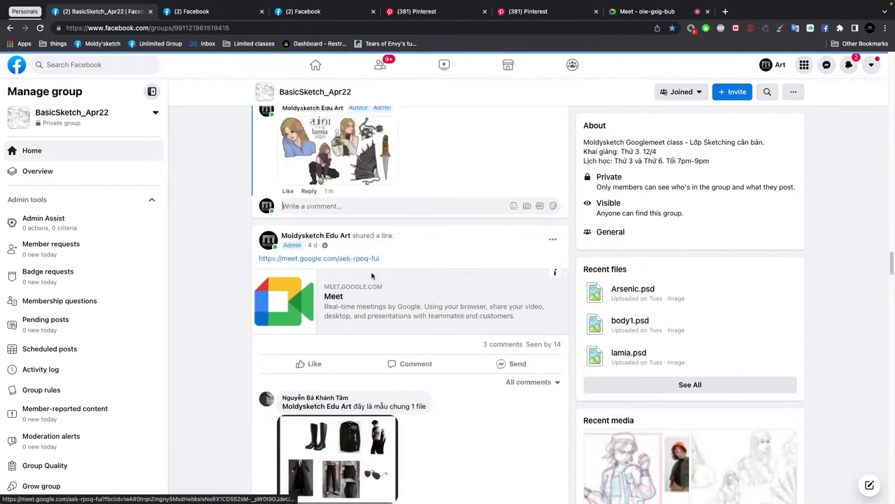
pyautogui.scroll(20, 372, 276)
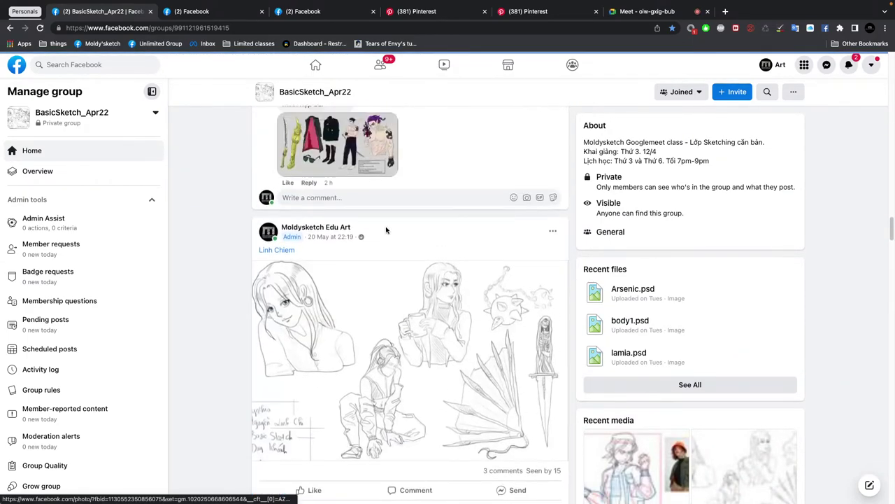
pyautogui.scroll(7, 386, 230)
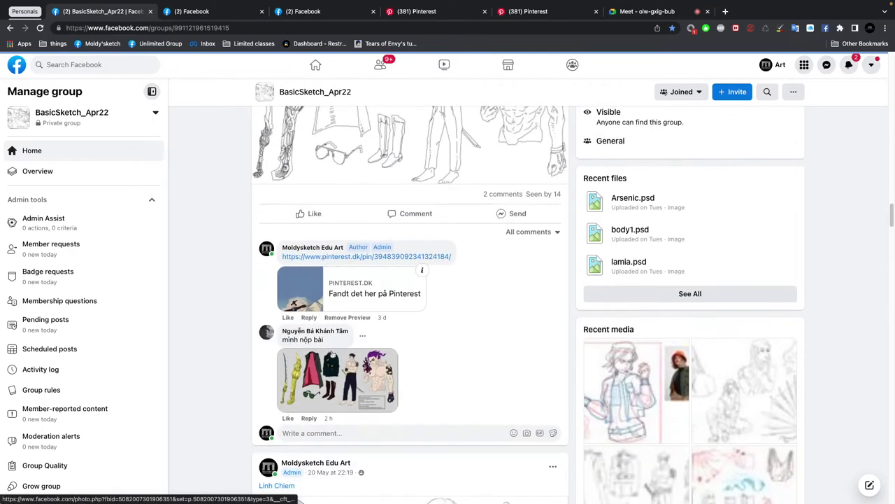
pyautogui.click(340, 368)
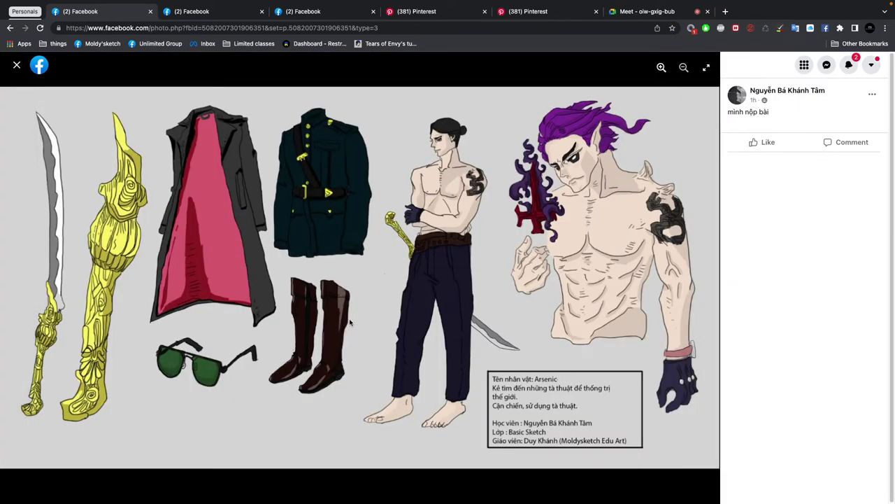
# - Close the Arsenic image, look over the submissions under the class-time announcement and return to the group's home feed
pyautogui.press('Escape')
pyautogui.scroll(-8, 361, 357)
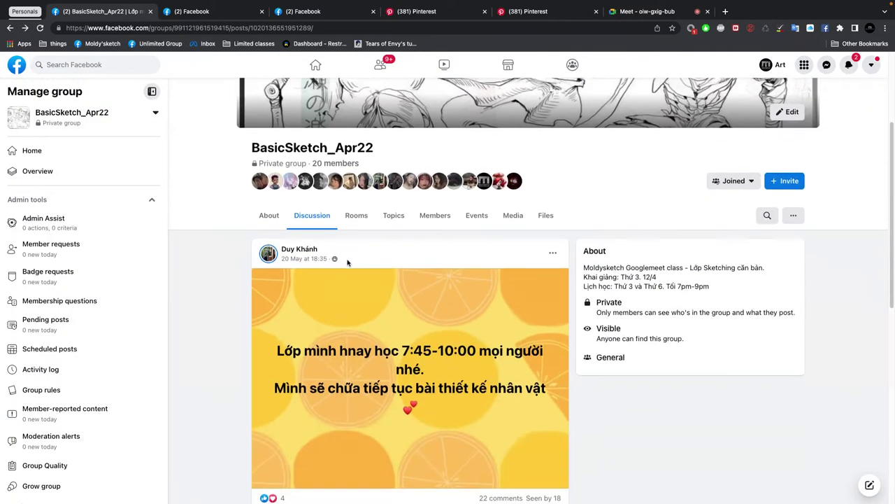
pyautogui.scroll(-3, 351, 322)
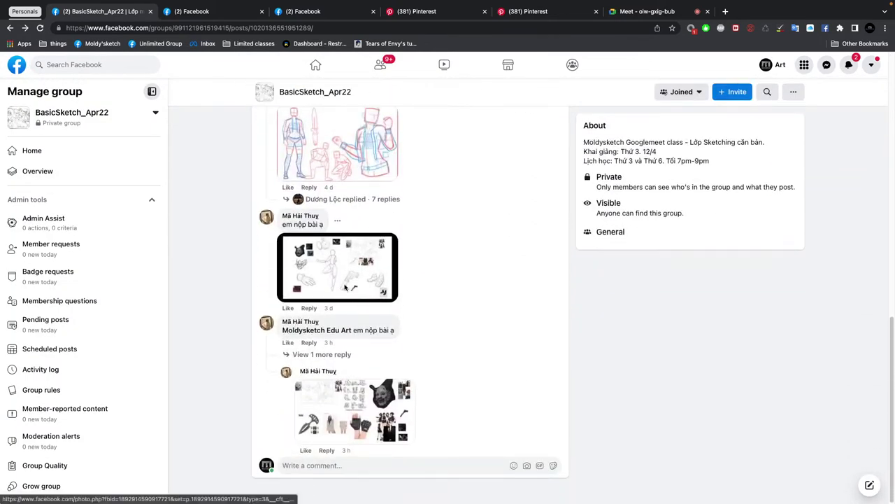
pyautogui.click(99, 159)
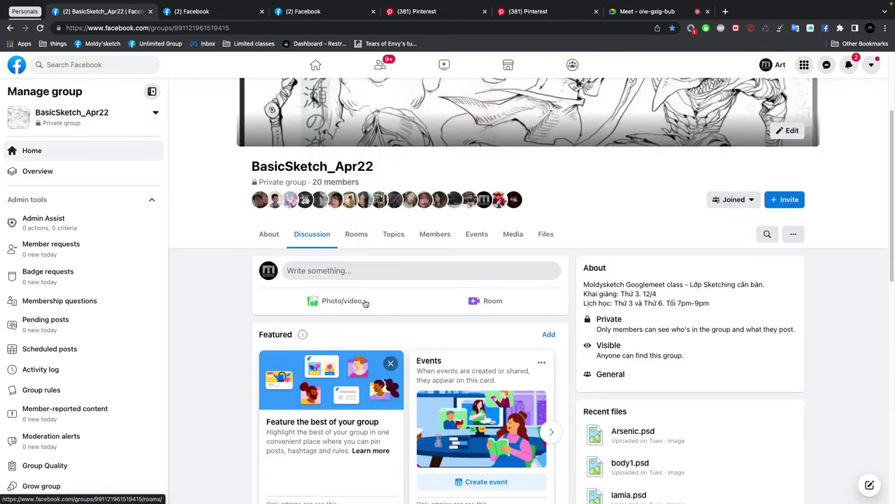
# - Find the b5.psd upload in the group feed, save the file to the Desktop and open it in Photoshop
pyautogui.scroll(-10, 361, 273)
pyautogui.scroll(-3, 360, 252)
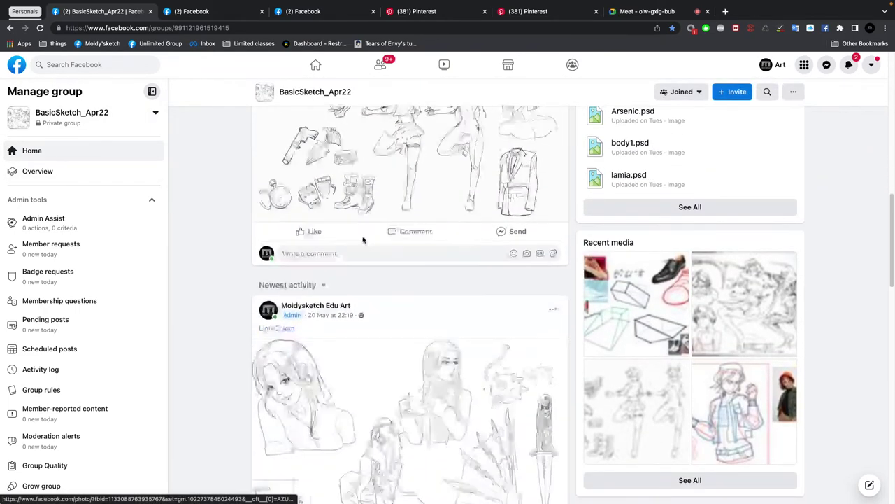
pyautogui.scroll(-5, 354, 249)
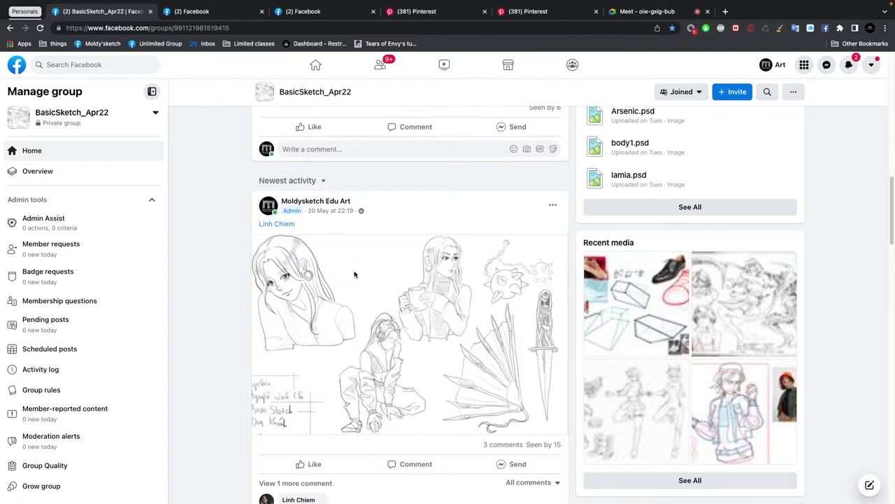
pyautogui.scroll(-10, 380, 294)
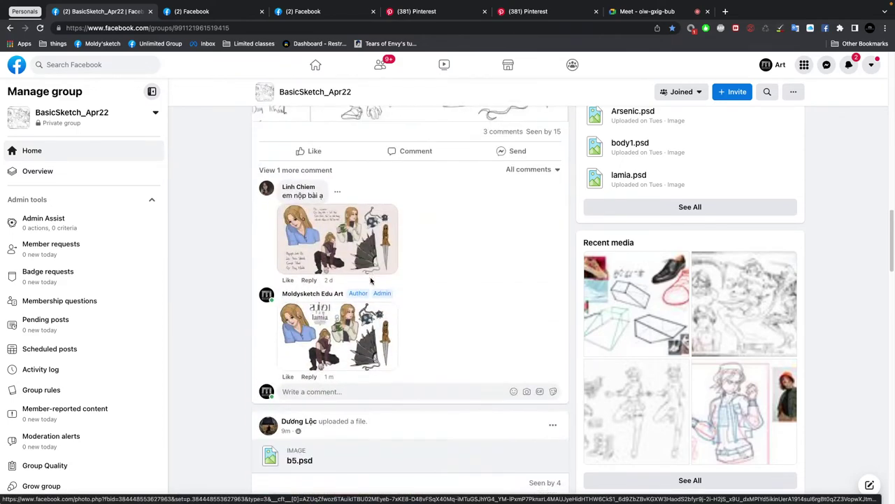
pyautogui.moveTo(309, 226); pyautogui.dragTo(305, 223)
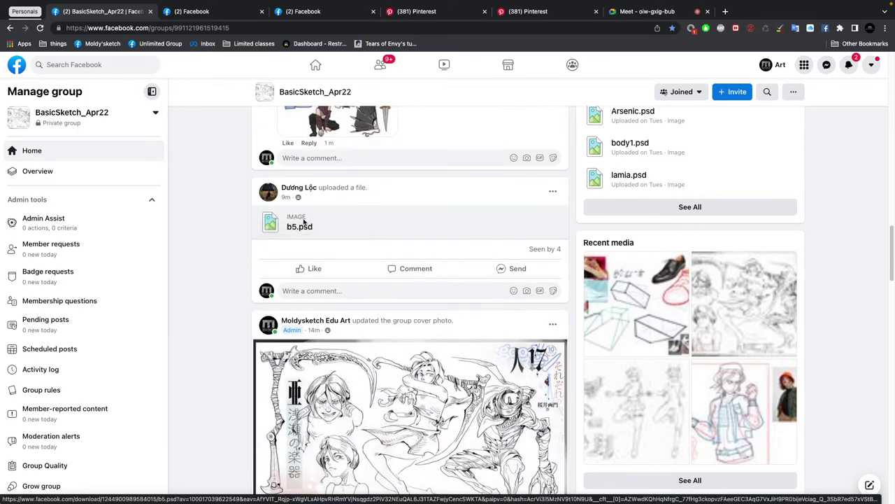
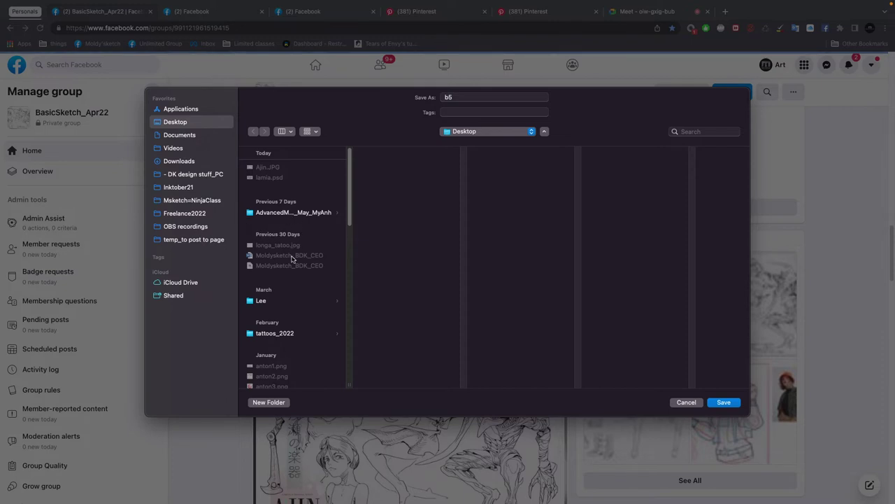
pyautogui.click(723, 402)
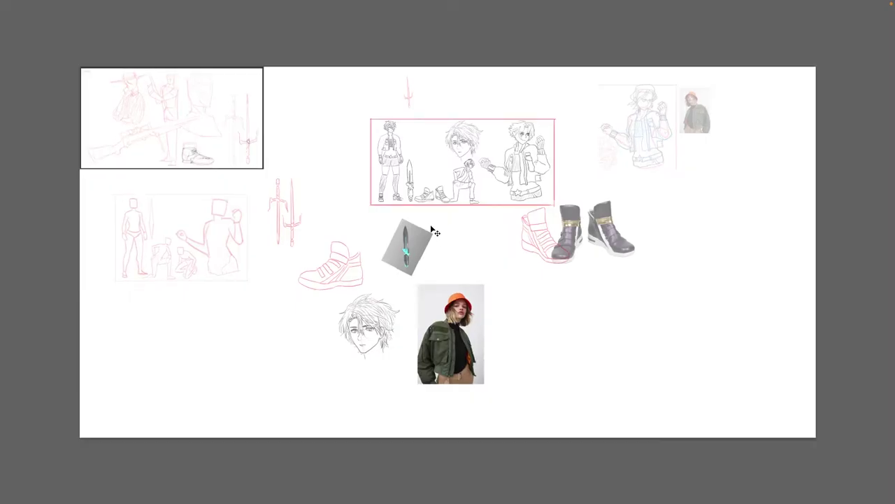
# - Close lamia.psd and the untitled sketch sheet, then check the image size of b5.psd without changing it
pyautogui.press('f')
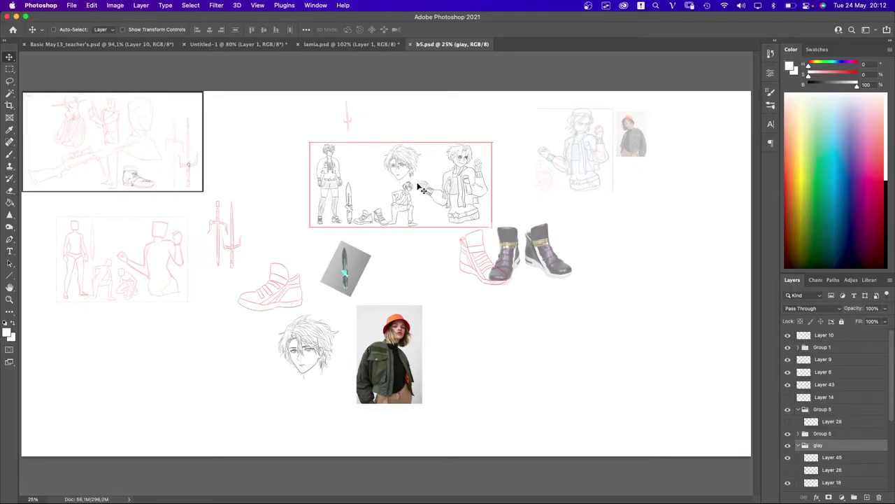
pyautogui.click(329, 44)
pyautogui.click(301, 44)
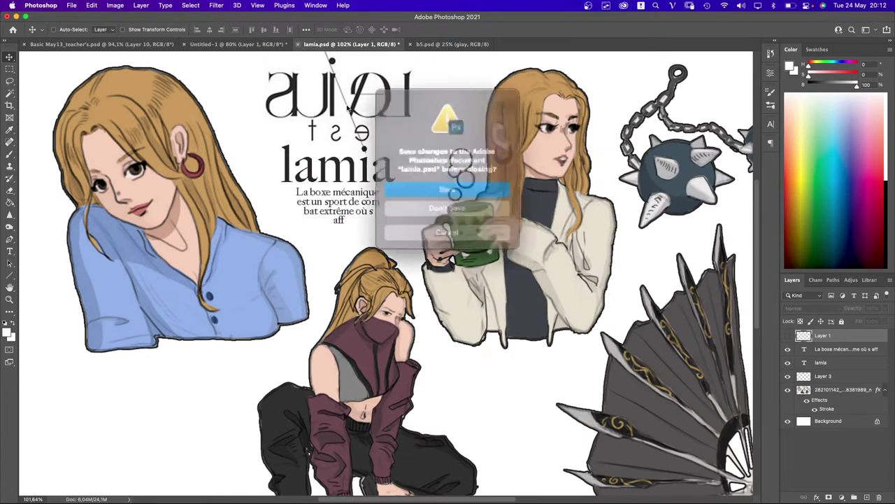
pyautogui.click(420, 190)
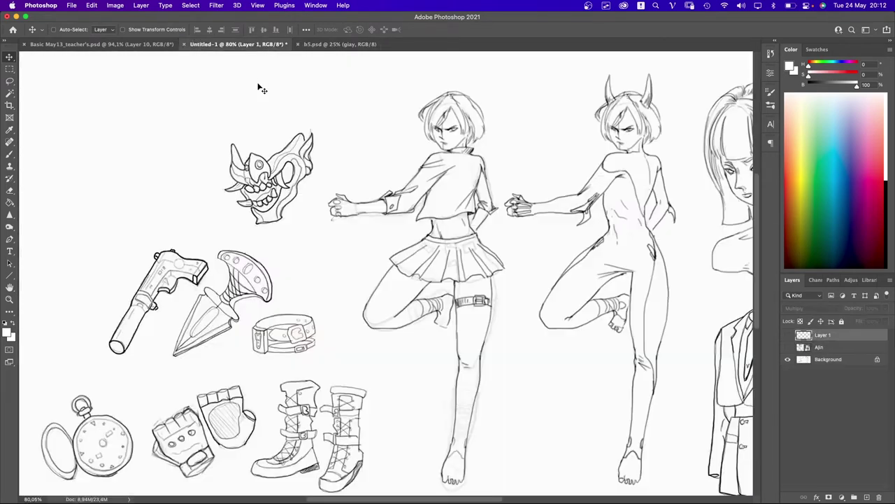
pyautogui.press('super+0')
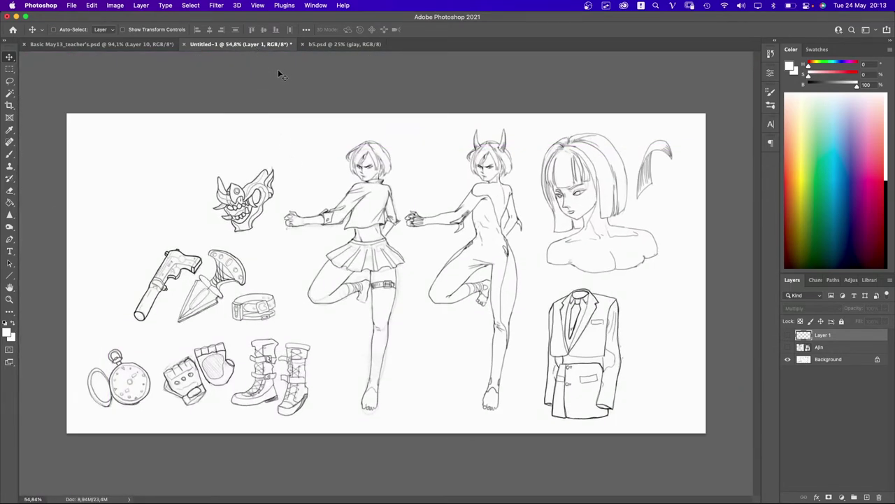
pyautogui.click(184, 44)
pyautogui.click(422, 201)
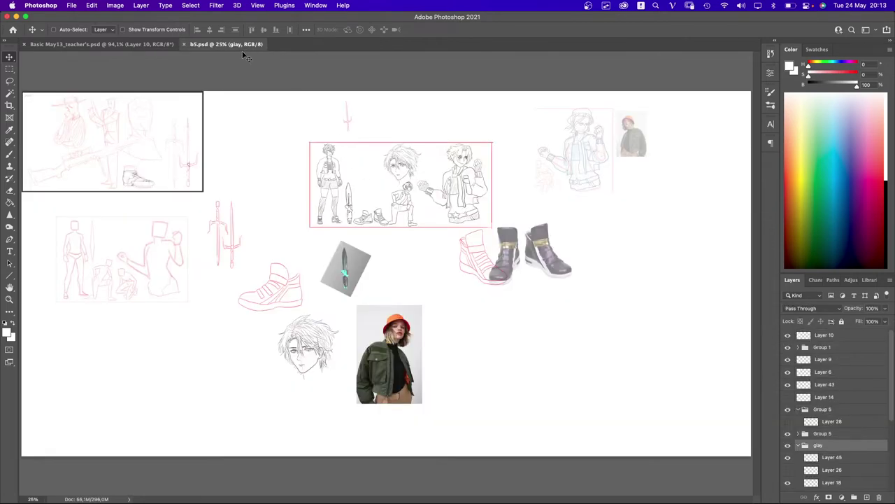
pyautogui.press('super+alt+i')
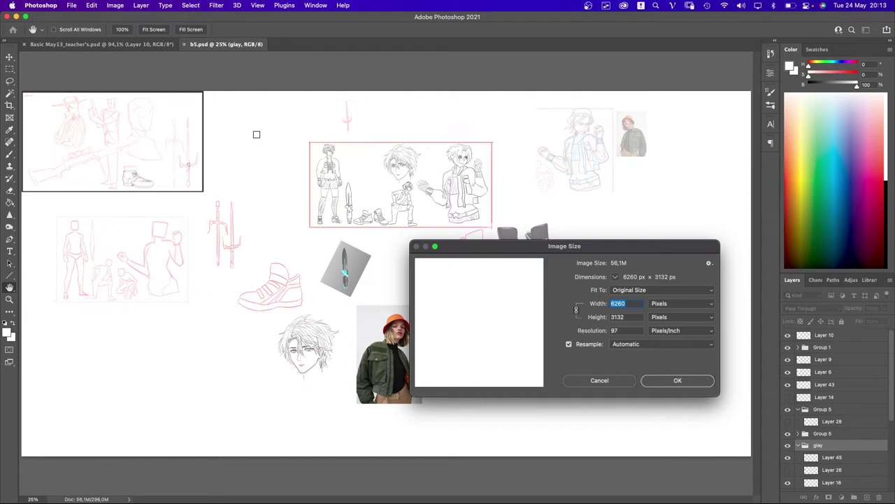
pyautogui.press('Escape')
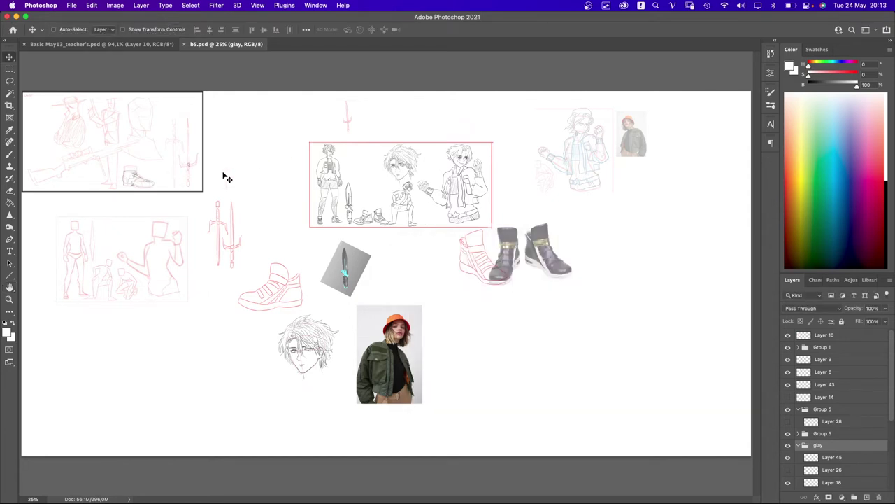
# - Check what the top layers of b5.psd contain by toggling their visibility, and delete Layer 10 and Group 1
pyautogui.click(788, 336)
pyautogui.click(787, 336)
pyautogui.click(788, 335)
pyautogui.click(787, 336)
pyautogui.press('Delete')
pyautogui.click(788, 335)
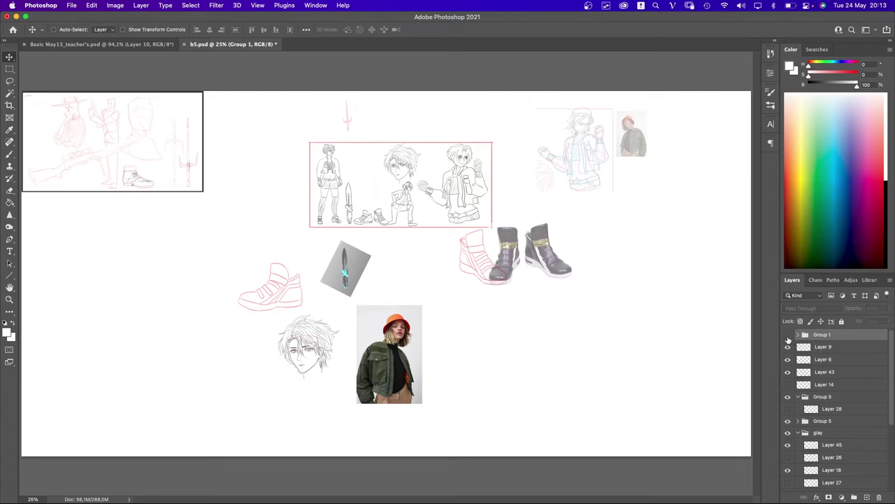
pyautogui.click(788, 335)
pyautogui.click(789, 335)
pyautogui.click(788, 335)
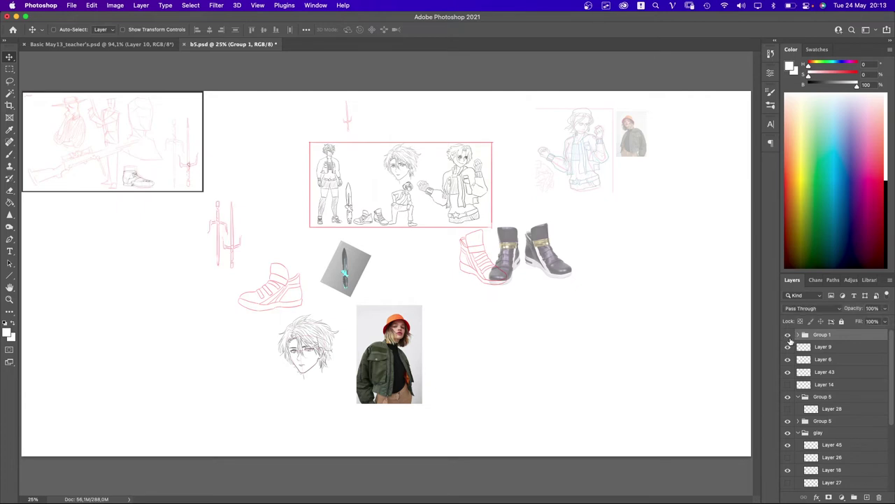
pyautogui.press('Delete')
pyautogui.press('Delete')
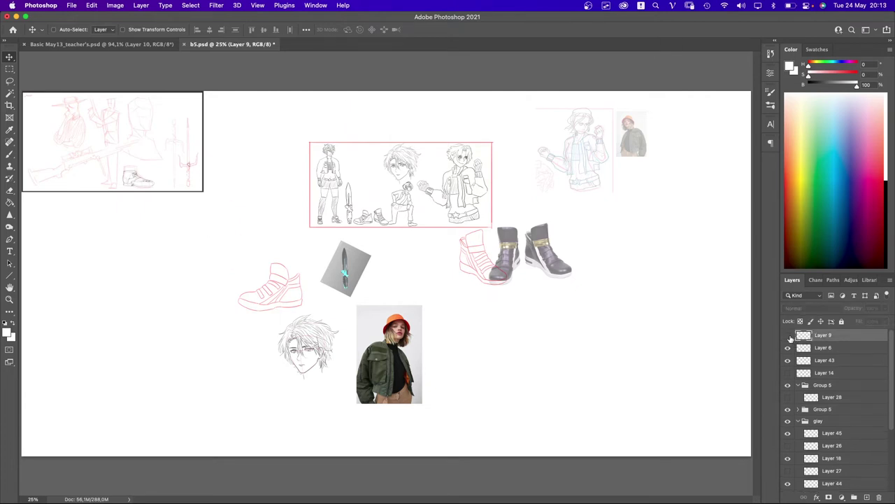
# - Delete Layer 9 and Layer 6, removing the small red sword and the black-framed rough sketch
pyautogui.click(788, 335)
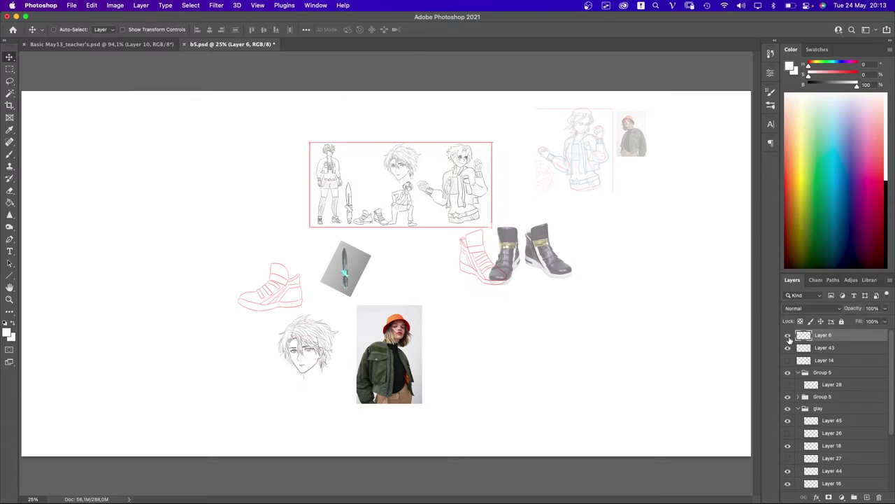
pyautogui.click(788, 335)
pyautogui.click(788, 335)
pyautogui.press('Delete')
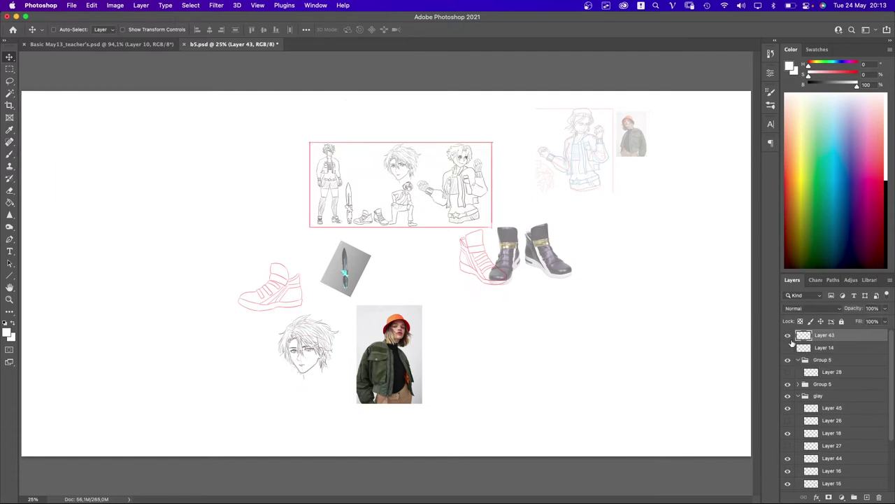
# - Check Layer 43 and keep it, and delete Layer 14 and both groups named Group 5
pyautogui.click(788, 337)
pyautogui.click(788, 336)
pyautogui.click(788, 348)
pyautogui.click(791, 350)
pyautogui.press('Delete')
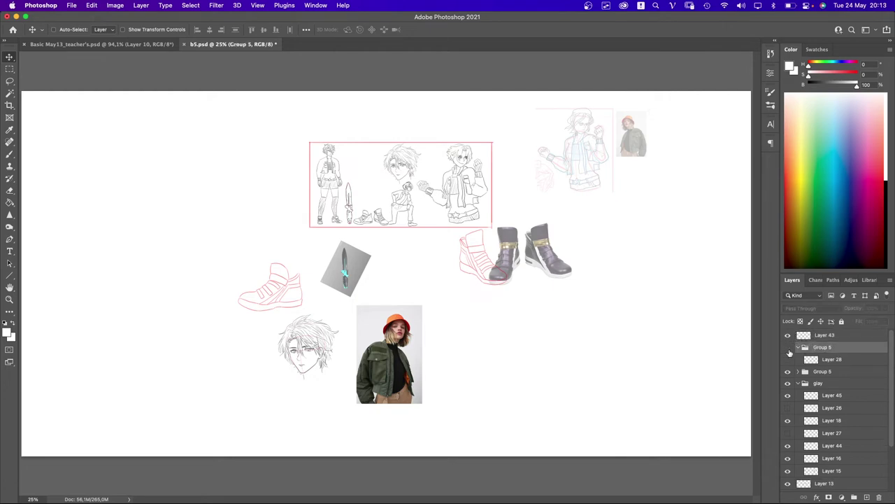
pyautogui.press('Delete')
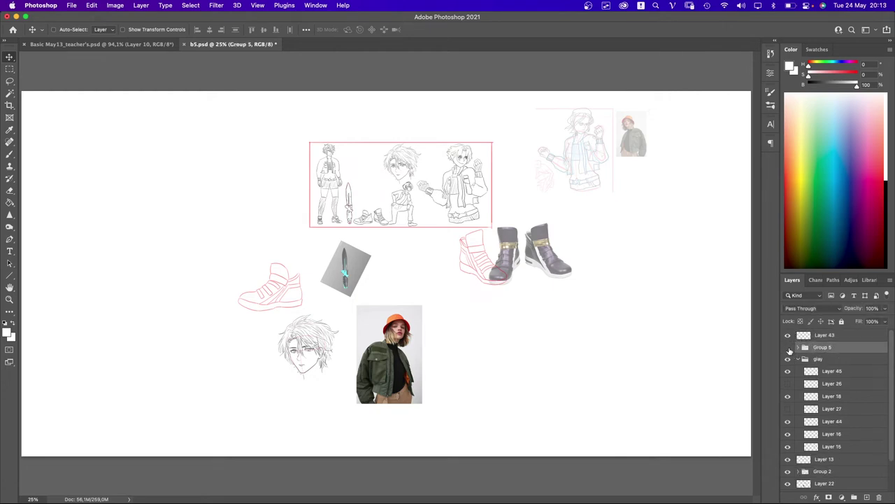
pyautogui.click(788, 347)
pyautogui.click(789, 349)
pyautogui.press('Delete')
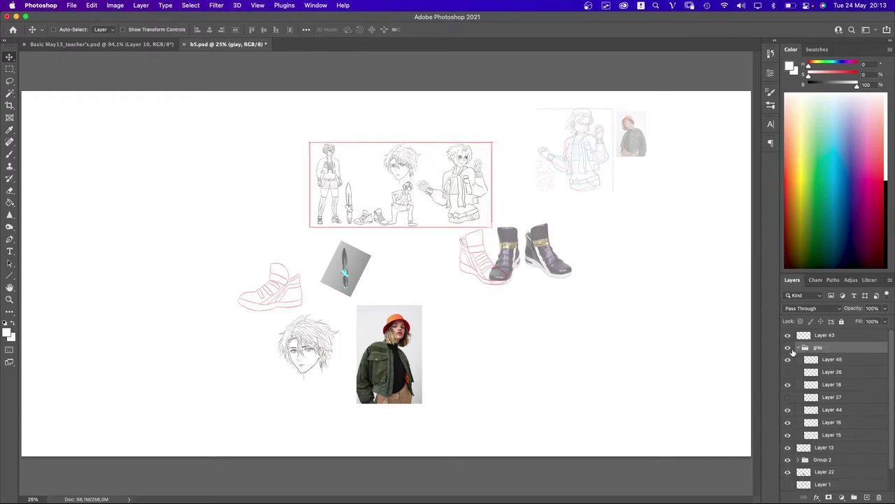
# - Check the giay group's content, select the area below the red-framed sheet and try to clear the shoe drawings there
pyautogui.click(788, 348)
pyautogui.click(789, 349)
pyautogui.click(789, 349)
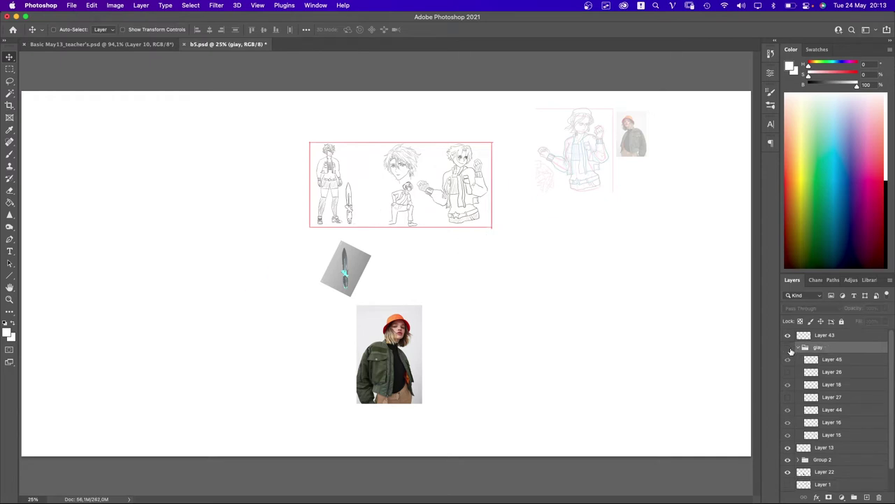
pyautogui.click(789, 349)
pyautogui.press('m')
pyautogui.moveTo(602, 368); pyautogui.dragTo(194, 232)
pyautogui.press('Delete')
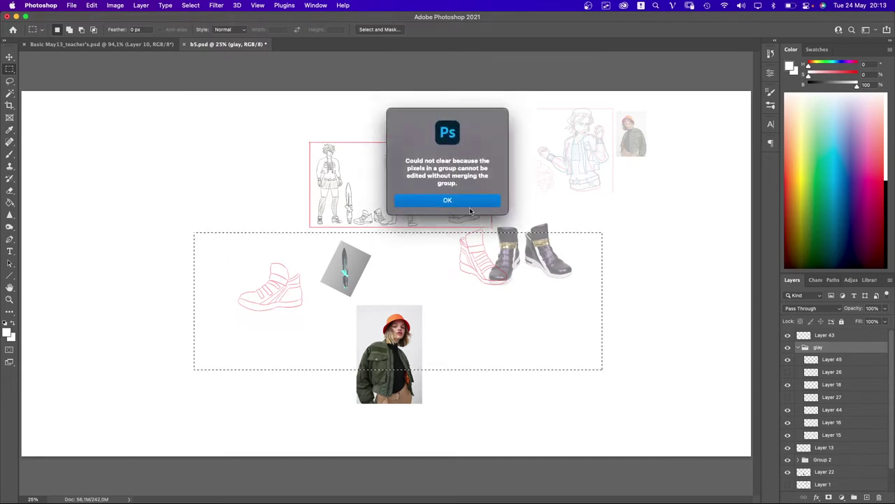
pyautogui.press('Return')
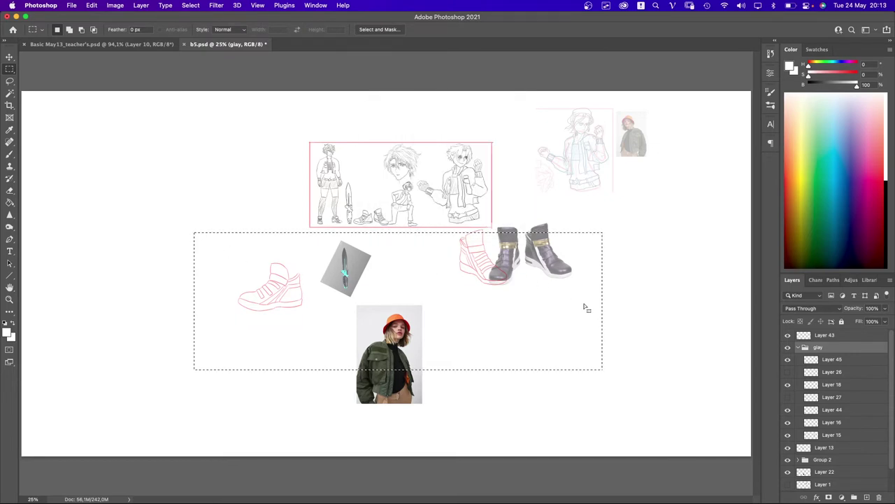
# - Merge the giay group into one layer, clear its shoe sketches and photos outside the red frame, and deselect
pyautogui.press('super+e')
pyautogui.press('Delete')
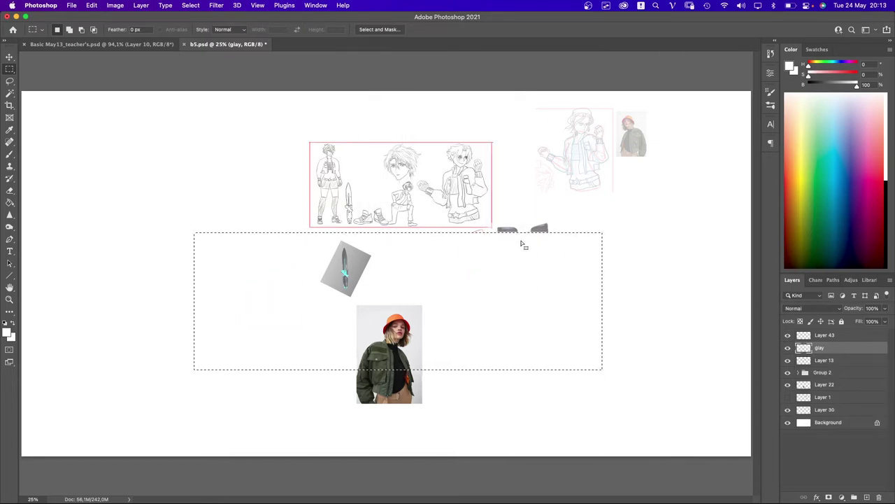
pyautogui.moveTo(564, 215); pyautogui.dragTo(472, 273)
pyautogui.press('Delete')
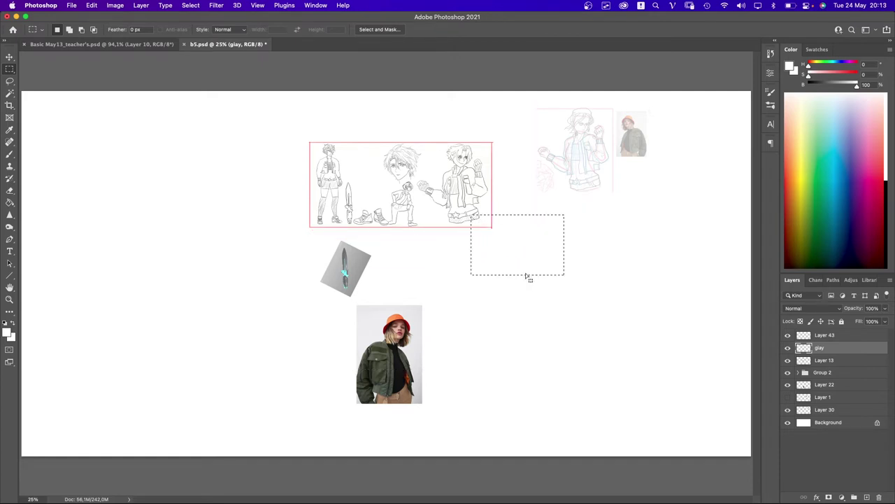
pyautogui.press('super+d')
# - Delete Layer 13 with the knife photo and Layer 22 with the orange-hat model photo, keeping Group 2
pyautogui.moveTo(810, 362); pyautogui.dragTo(805, 371)
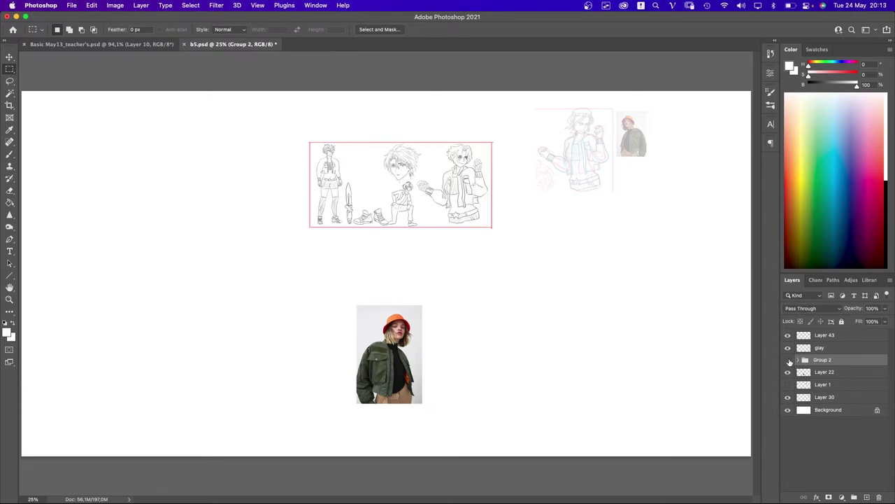
pyautogui.click(788, 360)
pyautogui.click(788, 359)
pyautogui.click(788, 372)
pyautogui.click(788, 371)
pyautogui.click(813, 373)
pyautogui.press('BackSpace')
# - Show Layer 1 with the coloured pose references and delete Layer 30 with the faded jacket sketch
pyautogui.click(788, 371)
pyautogui.click(789, 372)
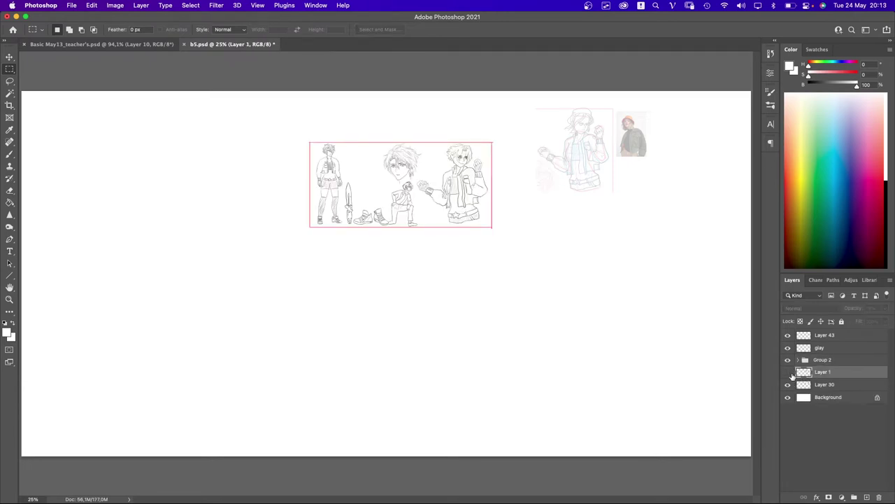
pyautogui.click(789, 371)
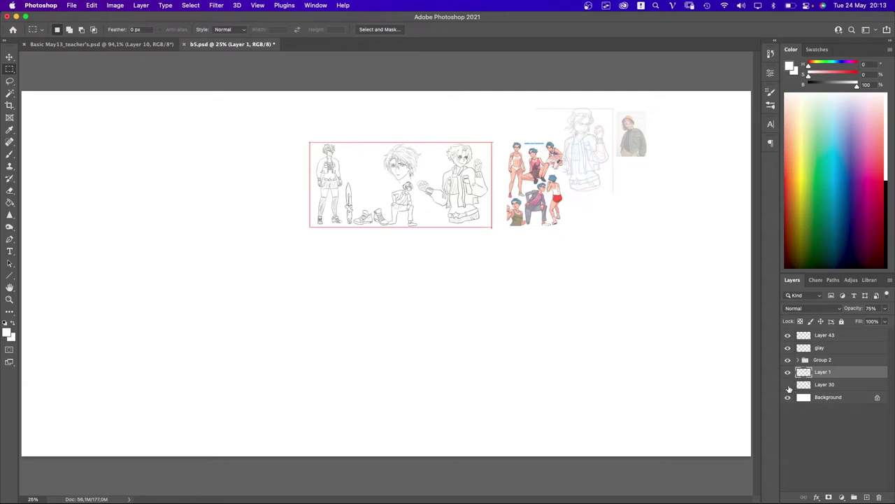
pyautogui.click(788, 384)
pyautogui.click(788, 385)
pyautogui.click(808, 384)
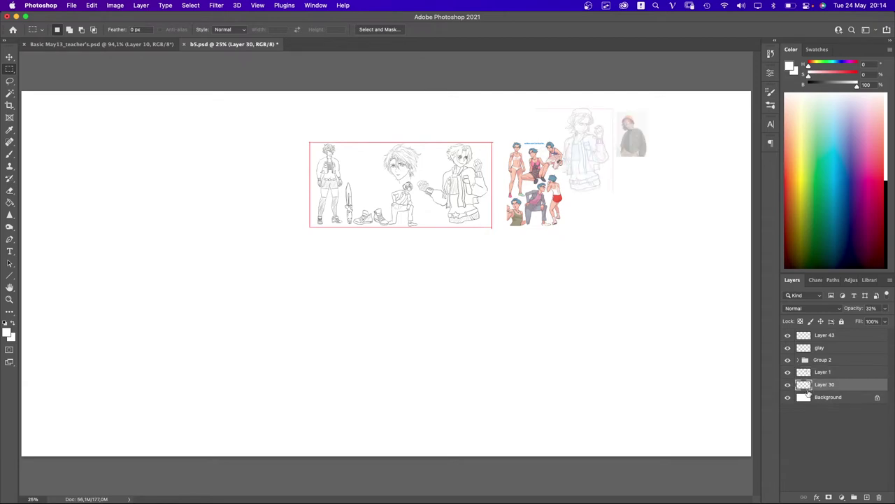
pyautogui.press('BackSpace')
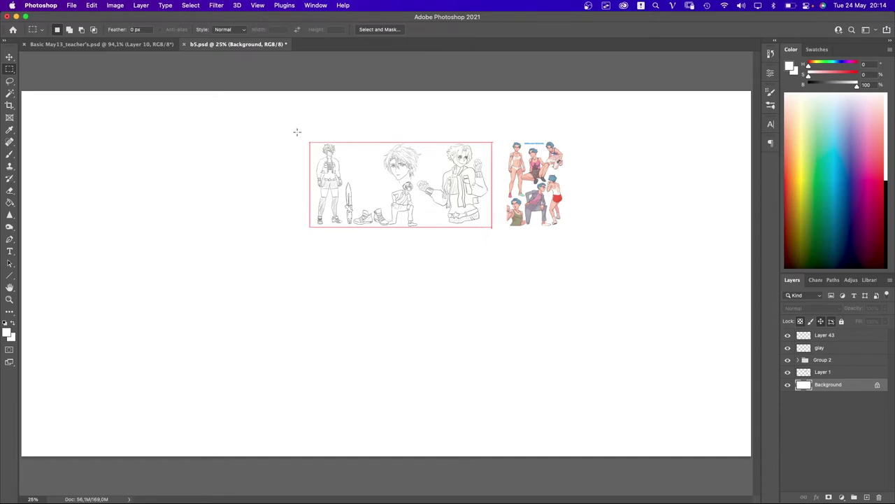
# - Crop the canvas to the red-framed character sheet and the coloured pose references beside it, and save b5.psd
pyautogui.moveTo(302, 134); pyautogui.dragTo(578, 240)
pyautogui.press('c')
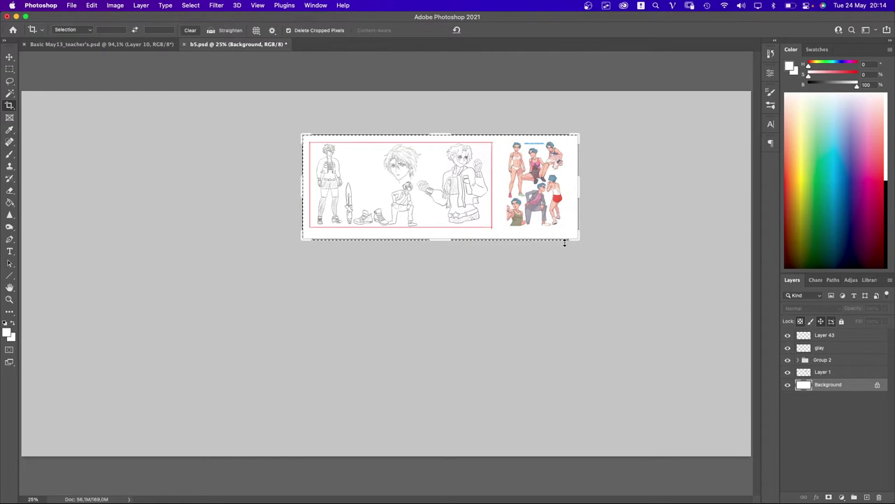
pyautogui.click(564, 243)
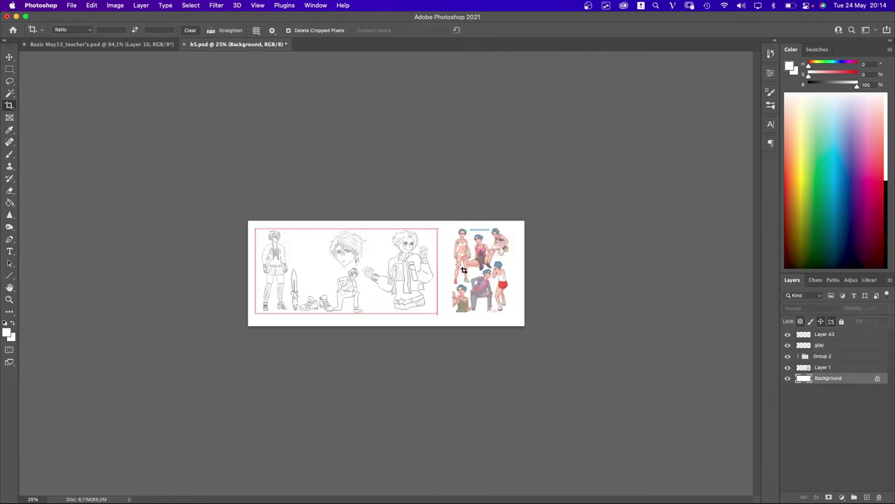
pyautogui.press('super+s')
# - Purge the program's cached data and accept that the purge cannot be undone
pyautogui.click(92, 6)
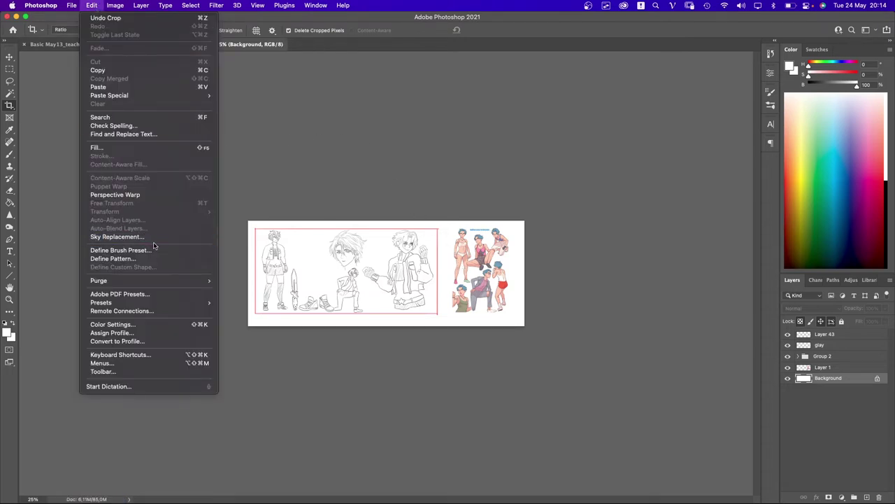
pyautogui.moveTo(213, 280)
pyautogui.click(230, 298)
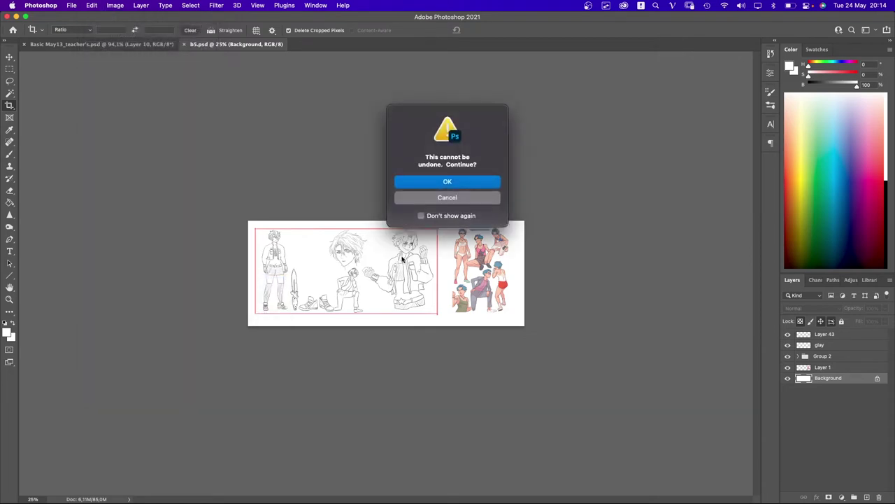
pyautogui.click(441, 185)
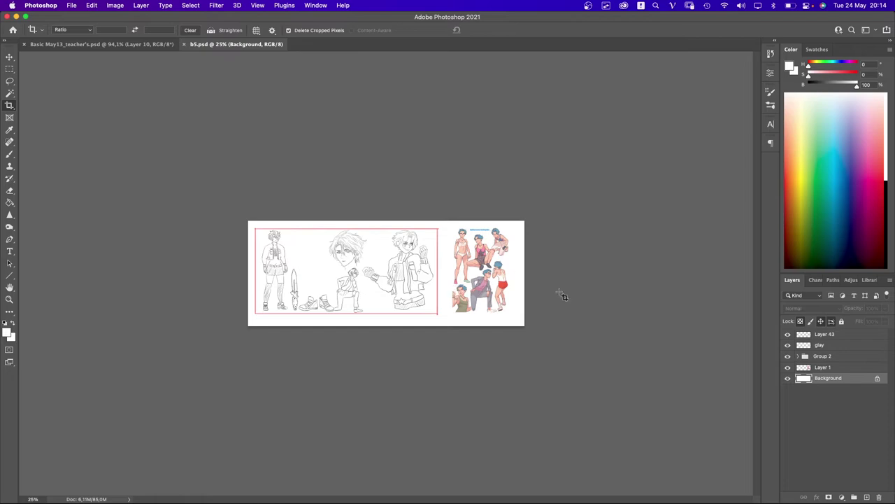
# - Compare the light and shadow skin tones on the standing reference figure's torso by sampling them alternately with the Brush's colour picker
pyautogui.press('b')
pyautogui.scroll(5, 390, 274)
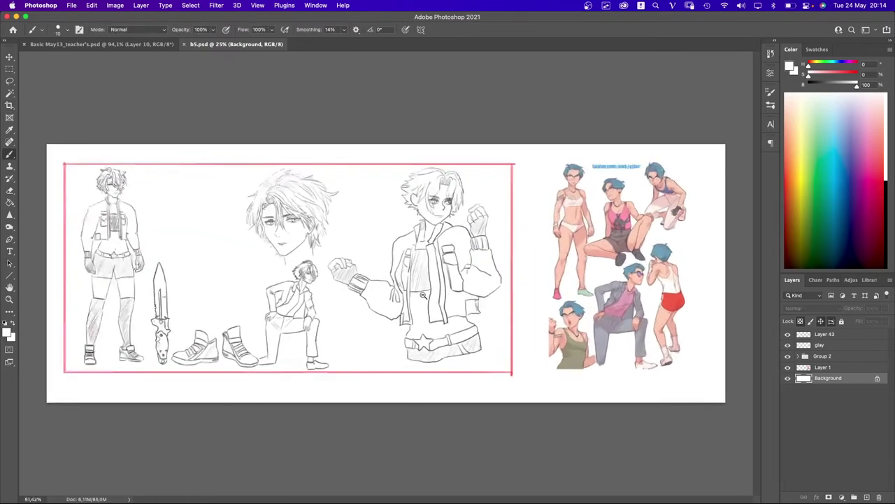
pyautogui.scroll(6, 458, 339)
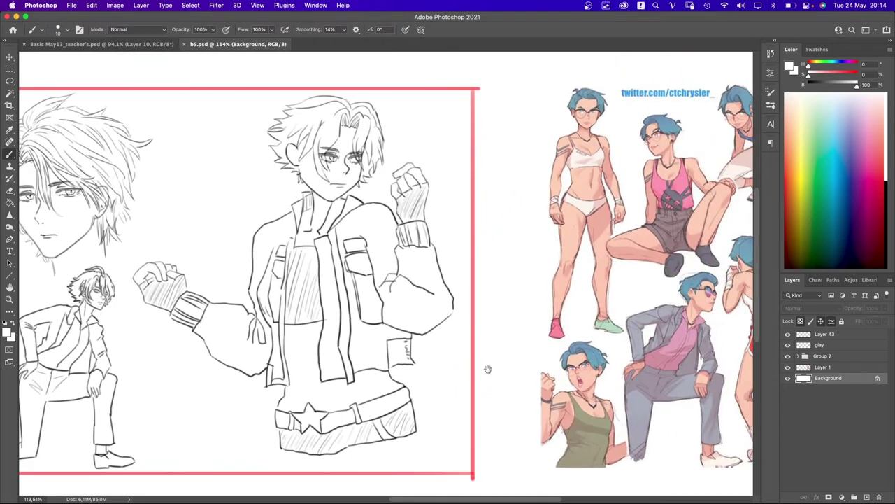
pyautogui.moveTo(487, 369); pyautogui.dragTo(419, 360)
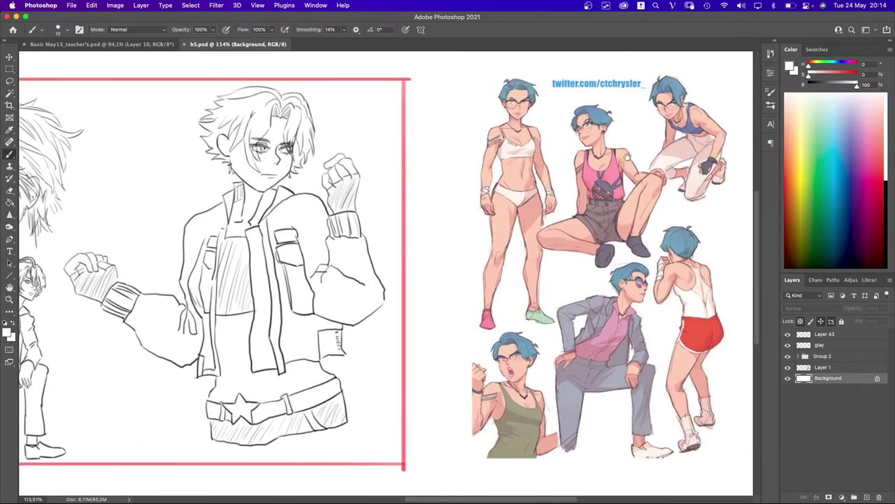
pyautogui.scroll(2, 427, 379)
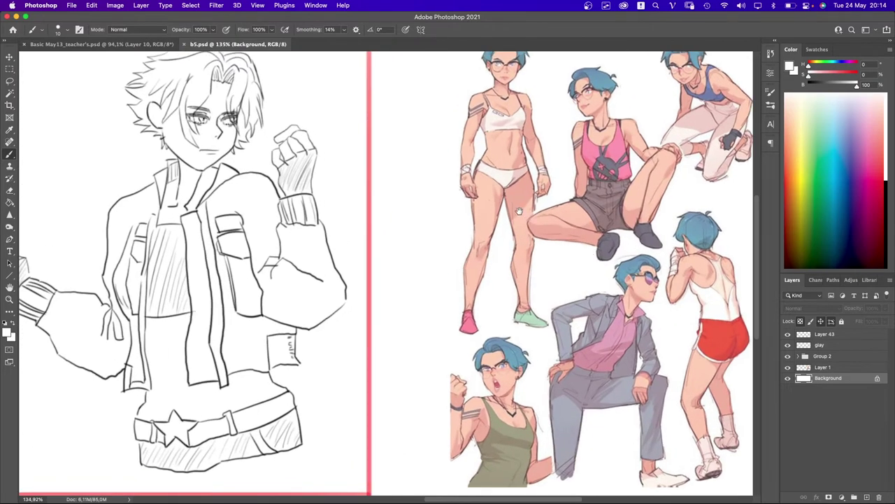
pyautogui.keyDown('alt'); pyautogui.click(505, 157); pyautogui.keyUp('alt')
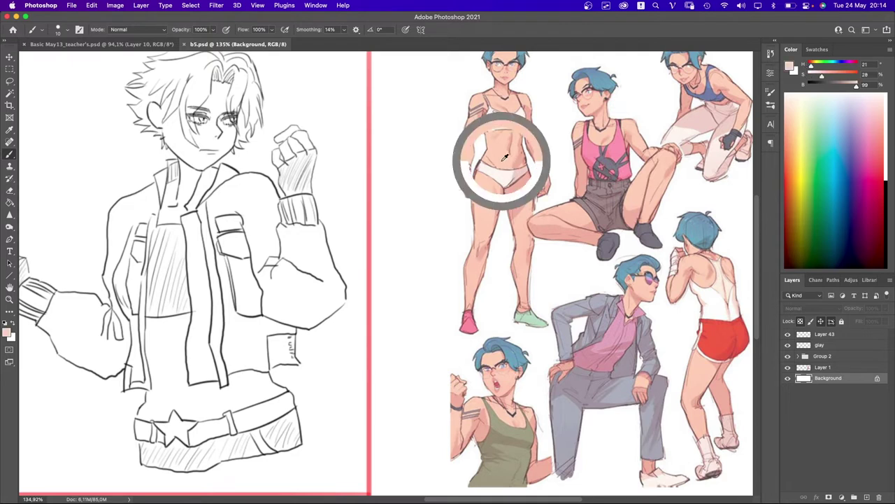
pyautogui.keyDown('alt'); pyautogui.click(521, 161); pyautogui.keyUp('alt')
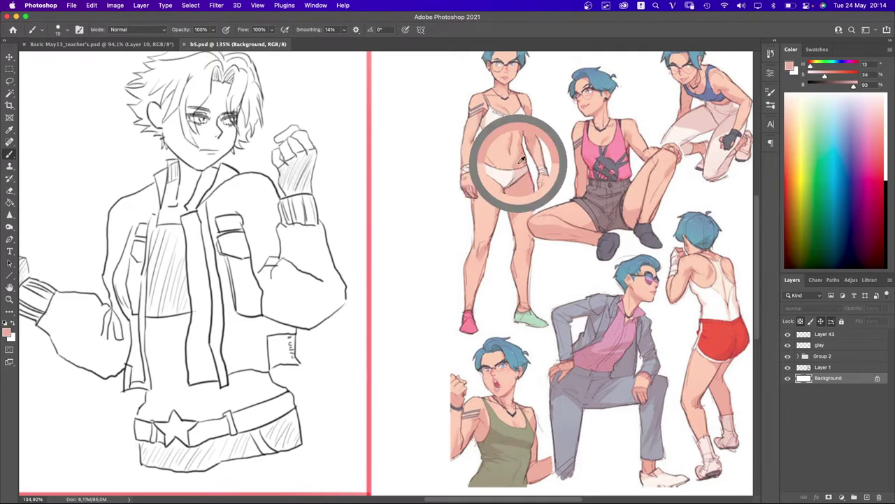
pyautogui.keyDown('alt'); pyautogui.click(508, 157); pyautogui.keyUp('alt')
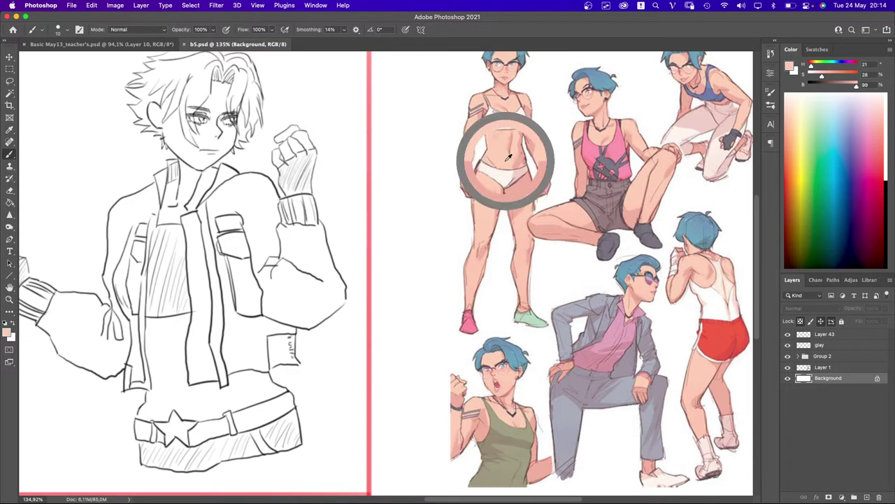
pyautogui.keyDown('alt'); pyautogui.click(521, 161); pyautogui.keyUp('alt')
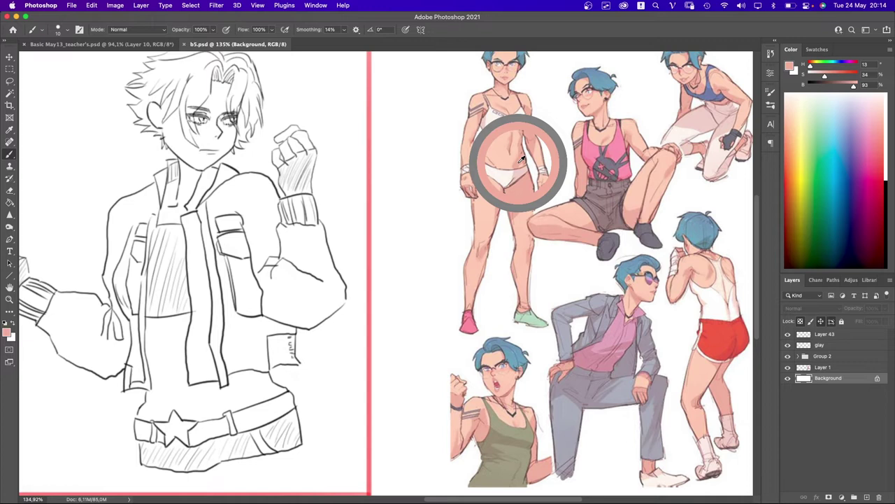
pyautogui.keyDown('alt'); pyautogui.click(506, 157); pyautogui.keyUp('alt')
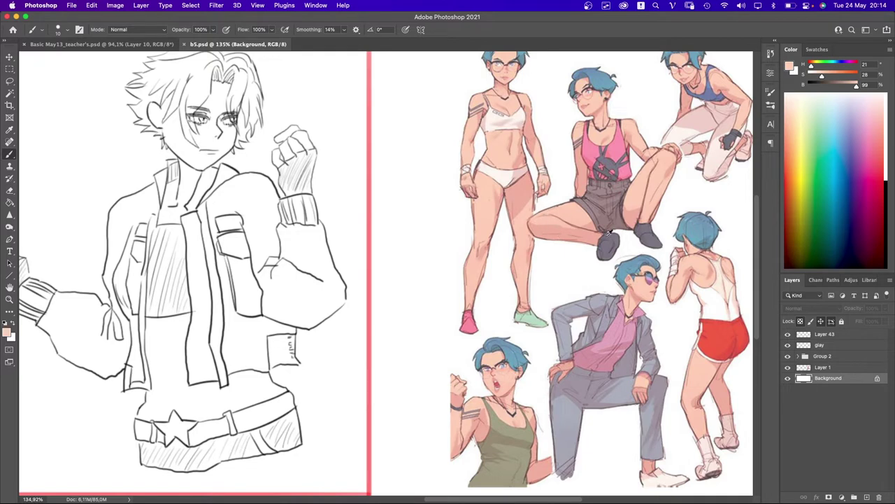
# - Sample the pink shadow skin tone on the reference figure in the green tank top
pyautogui.scroll(-4, 501, 297)
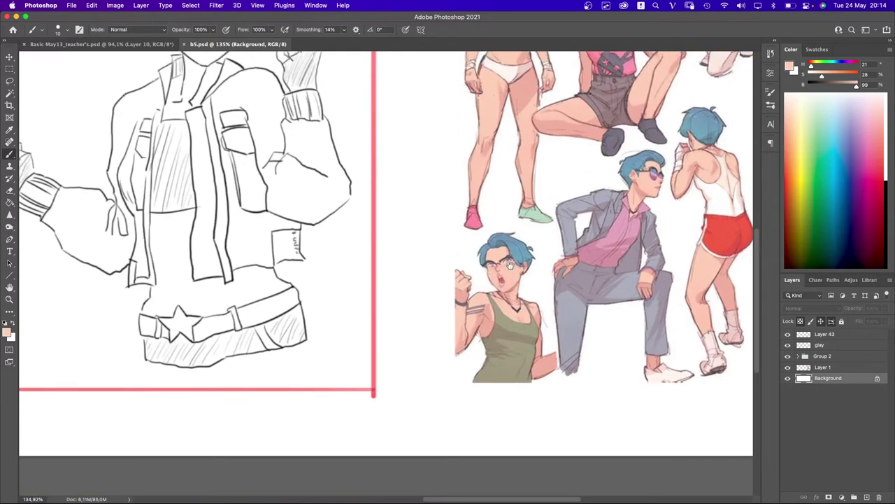
pyautogui.keyDown('alt'); pyautogui.click(511, 302); pyautogui.keyUp('alt')
pyautogui.moveTo(512, 301); pyautogui.dragTo(492, 320)
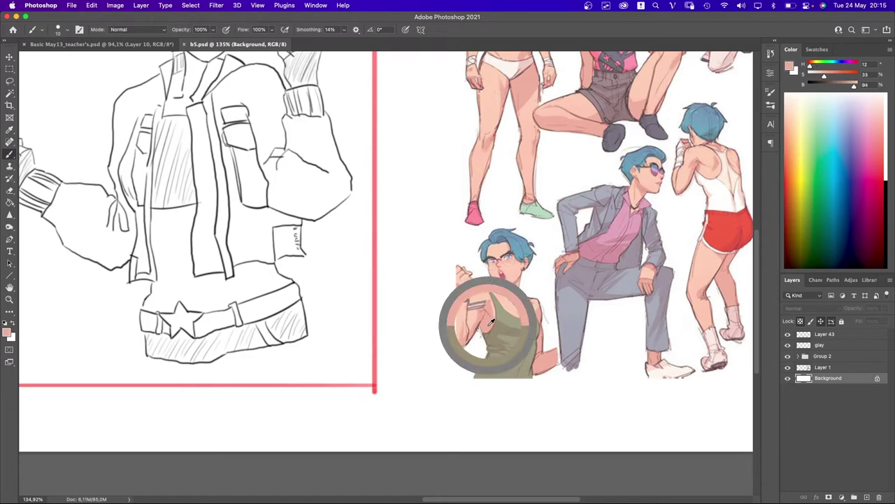
# - Brush a pink arrow from the upper-body figure's eyes past its raised fist, and undo the trial strokes
pyautogui.scroll(-5, 471, 244)
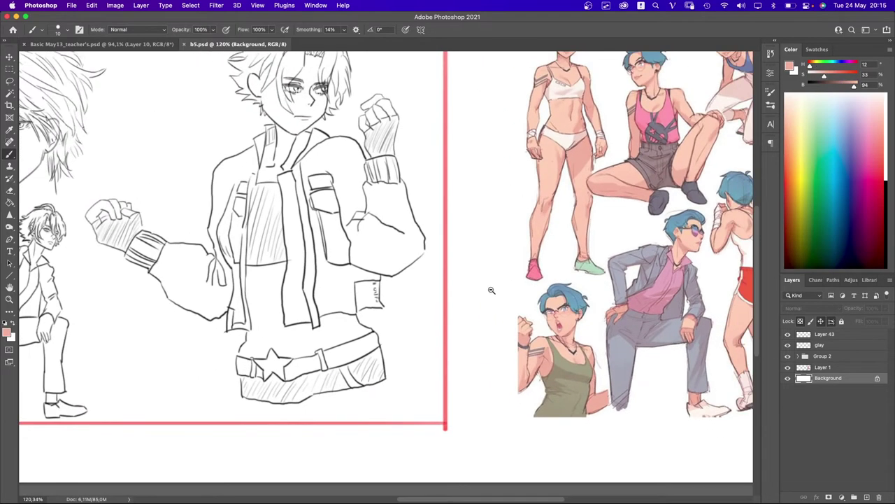
pyautogui.scroll(-4, 487, 287)
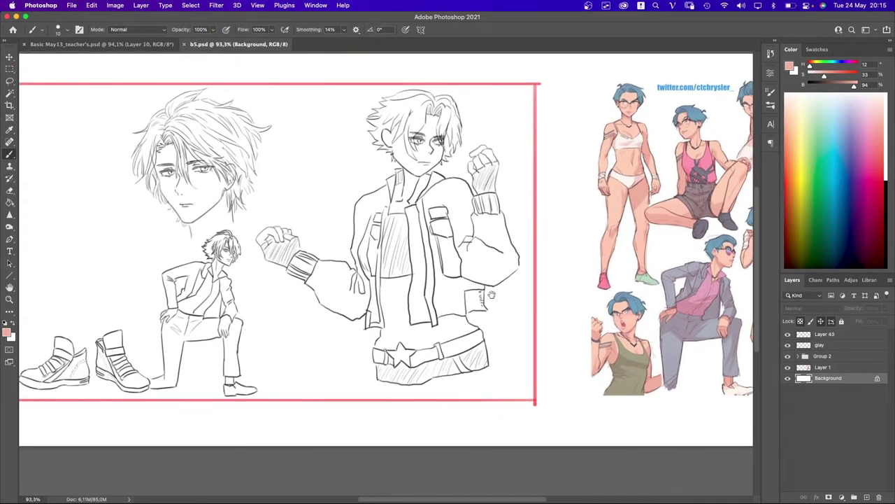
pyautogui.scroll(4, 483, 313)
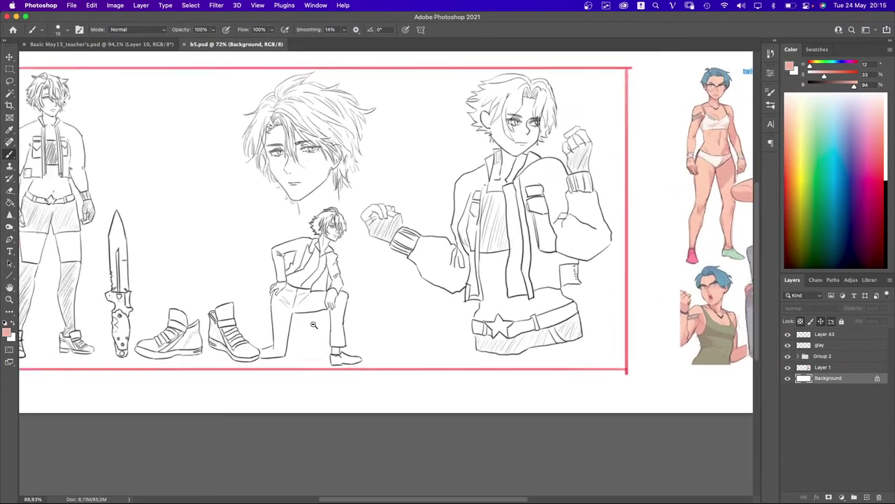
pyautogui.moveTo(361, 340); pyautogui.dragTo(367, 344)
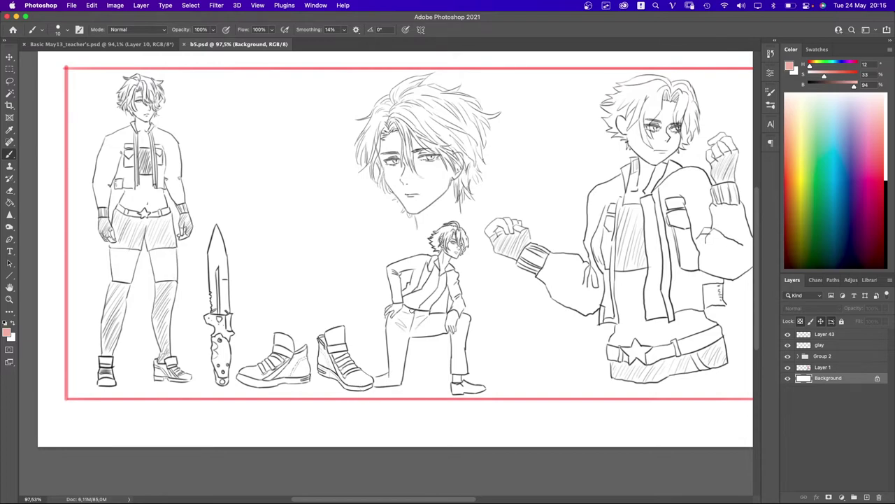
pyautogui.scroll(-3, 490, 329)
pyautogui.scroll(1, 516, 277)
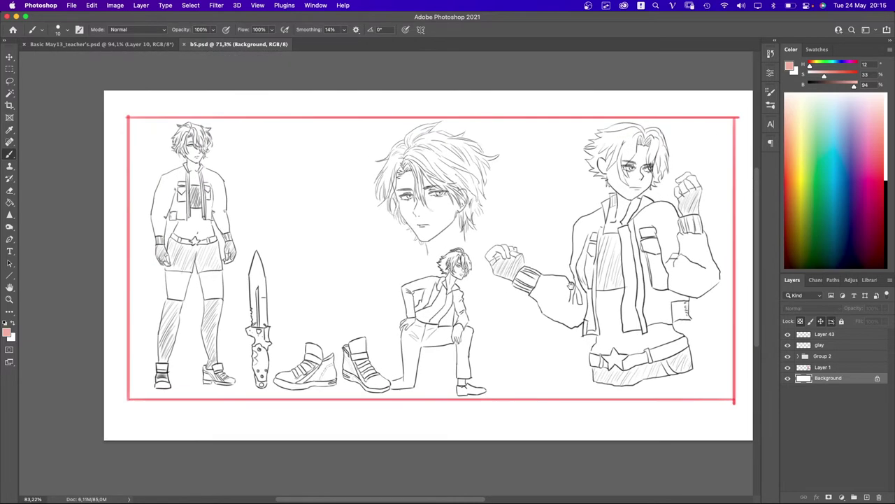
pyautogui.moveTo(626, 287); pyautogui.dragTo(571, 313)
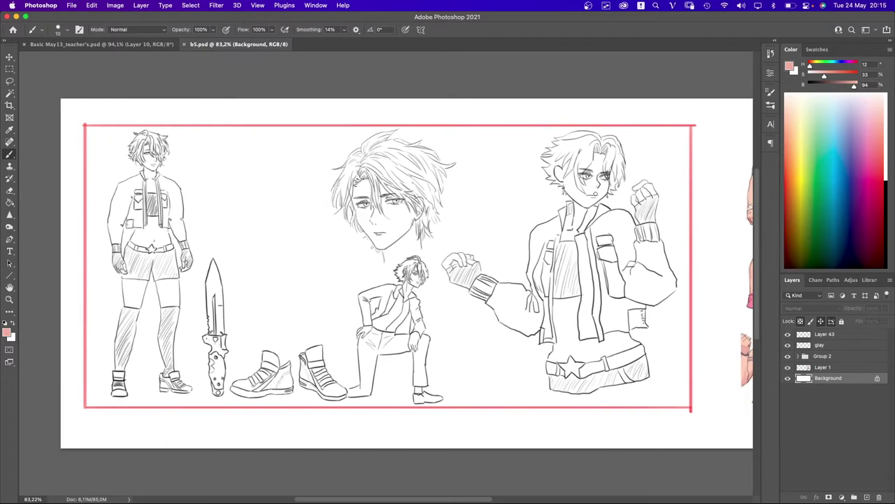
pyautogui.moveTo(568, 175)
pyautogui.mouseDown()
pyautogui.moveTo(616, 199)
pyautogui.moveTo(605, 179)
pyautogui.moveTo(682, 182)
pyautogui.mouseUp()
pyautogui.press('cmd+z')
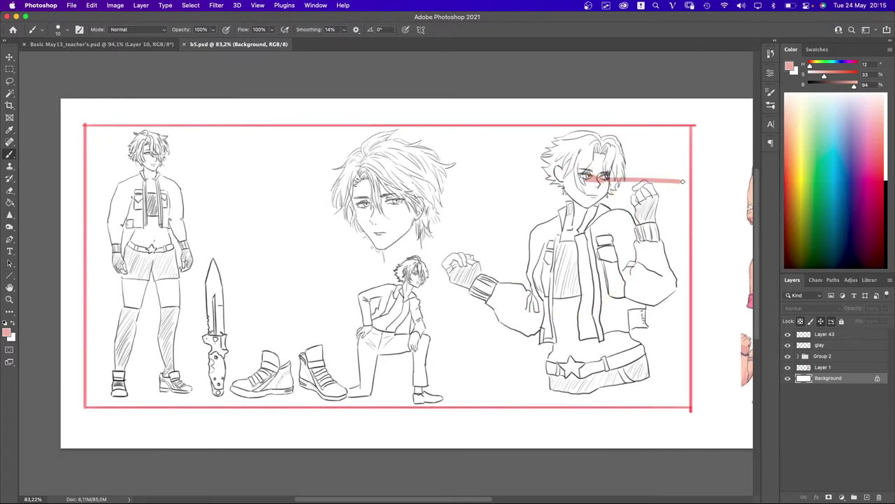
pyautogui.press('super+z')
pyautogui.moveTo(589, 179); pyautogui.dragTo(673, 177)
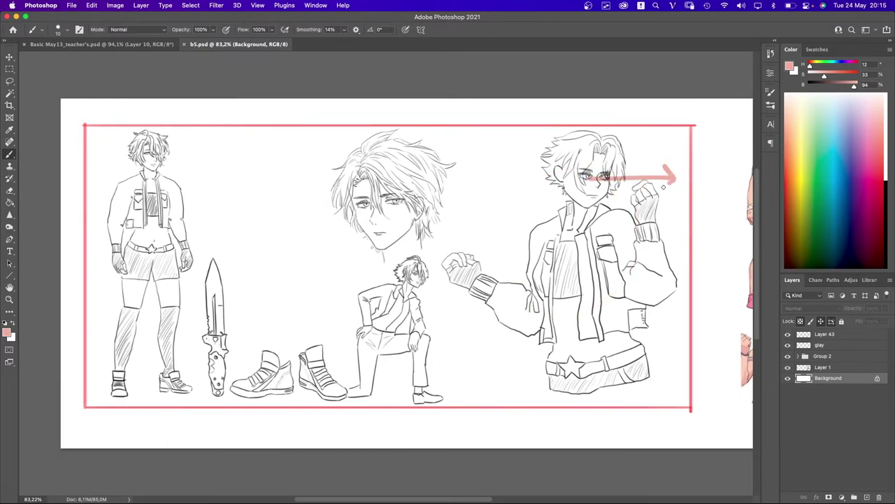
pyautogui.press('super+z')
pyautogui.press('super+z')
pyautogui.moveTo(613, 162)
pyautogui.mouseDown()
pyautogui.moveTo(580, 183)
pyautogui.moveTo(502, 172)
pyautogui.moveTo(505, 191)
pyautogui.mouseUp()
pyautogui.press('super+z')
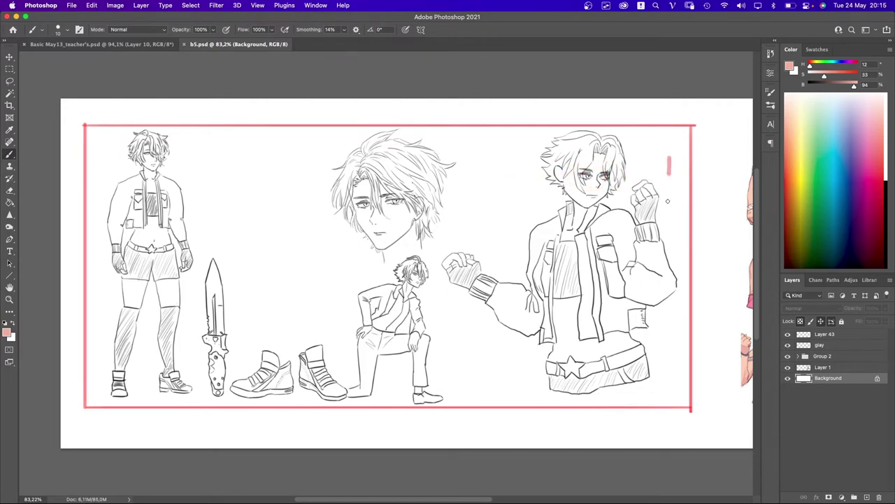
# - Brush a stepped pink line along the upper-body figure's raised-arm side, from beside the head down to the belt
pyautogui.moveTo(668, 201); pyautogui.dragTo(664, 360)
pyautogui.press('super+z')
pyautogui.moveTo(672, 170); pyautogui.dragTo(670, 382)
pyautogui.press('super+z')
pyautogui.moveTo(666, 143); pyautogui.dragTo(674, 384)
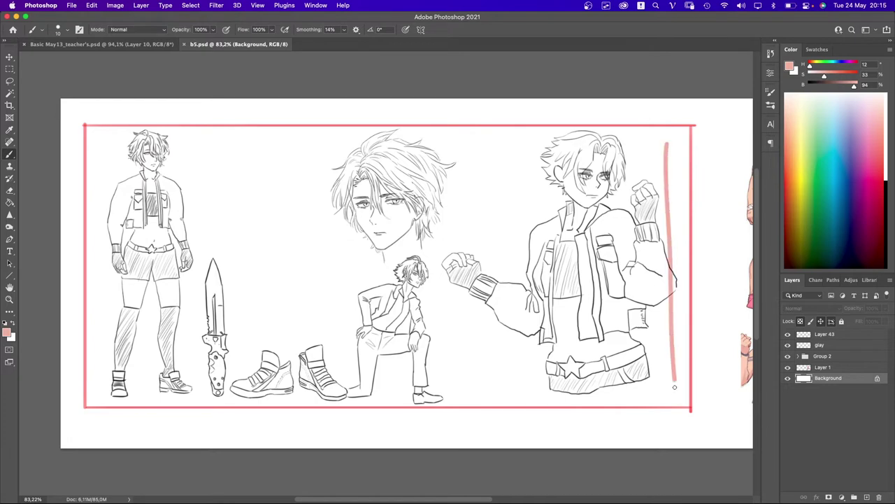
pyautogui.press('super+z')
pyautogui.moveTo(642, 134)
pyautogui.mouseDown()
pyautogui.moveTo(641, 167)
pyautogui.moveTo(674, 179)
pyautogui.moveTo(677, 309)
pyautogui.moveTo(661, 328)
pyautogui.moveTo(658, 375)
pyautogui.mouseUp()
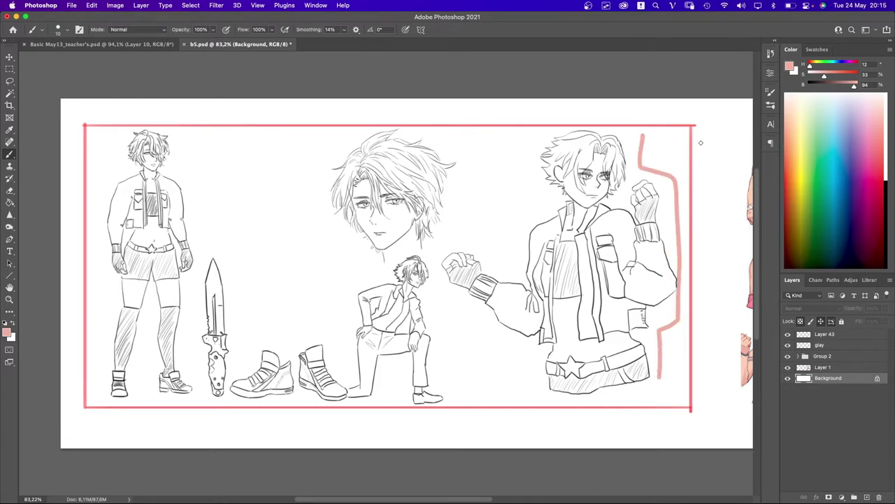
# - Outline the upper-body figure's back and outstretched arm in purple with hue 253, and undo all the outline strokes
pyautogui.moveTo(696, 126); pyautogui.dragTo(690, 358)
pyautogui.press('super+z')
pyautogui.click(843, 64)
pyautogui.moveTo(703, 130); pyautogui.dragTo(700, 394)
pyautogui.press('super+z')
pyautogui.moveTo(515, 266)
pyautogui.mouseDown()
pyautogui.moveTo(466, 247)
pyautogui.moveTo(422, 254)
pyautogui.moveTo(540, 345)
pyautogui.moveTo(519, 270)
pyautogui.moveTo(546, 165)
pyautogui.mouseUp()
pyautogui.moveTo(543, 212); pyautogui.dragTo(537, 402)
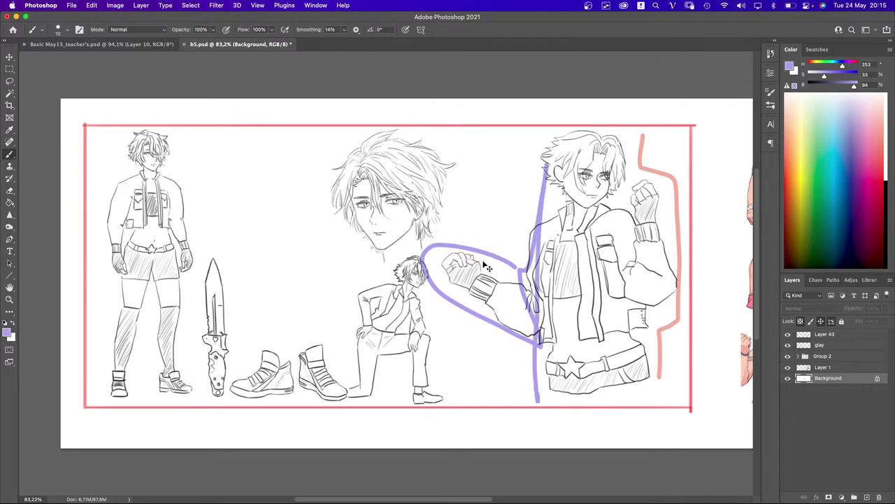
pyautogui.press('super+z')
pyautogui.press('super+z')
pyautogui.press('super+z')
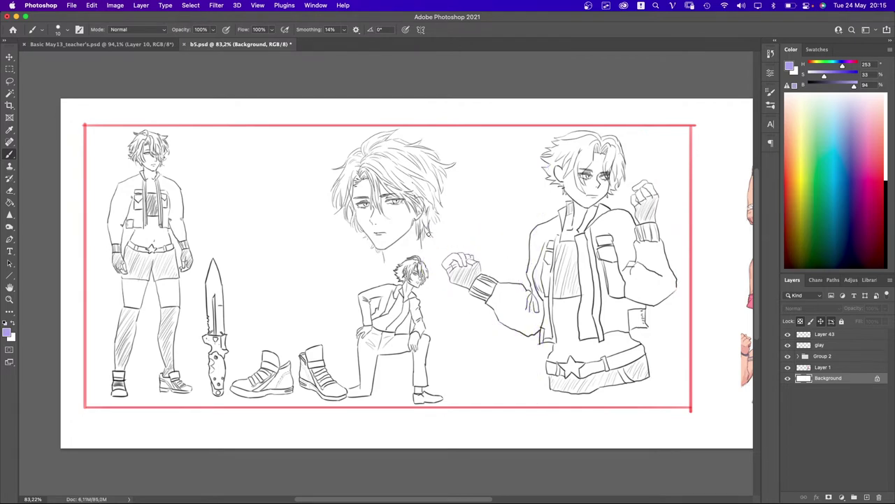
# - Lasso the pair of shoes beside the knife and merge all layers into the Background
pyautogui.press('l')
pyautogui.moveTo(511, 342)
pyautogui.mouseDown()
pyautogui.moveTo(440, 370)
pyautogui.moveTo(446, 320)
pyautogui.mouseUp()
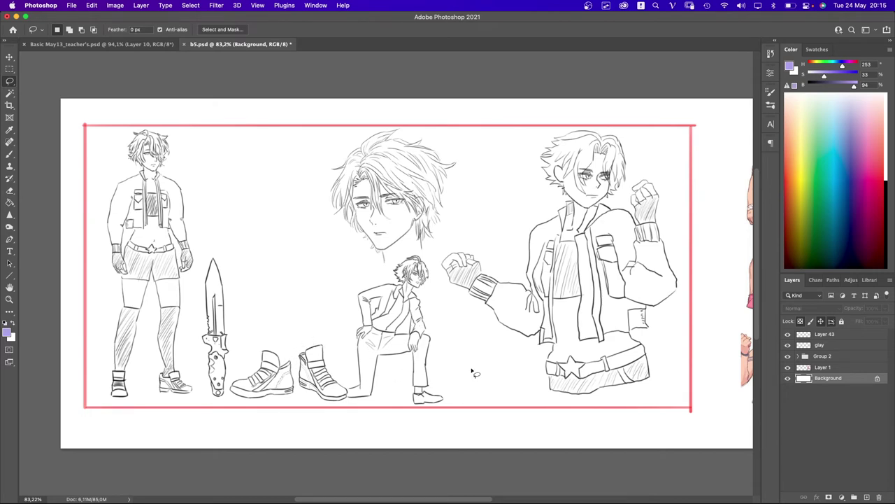
pyautogui.moveTo(334, 343)
pyautogui.mouseDown()
pyautogui.moveTo(273, 345)
pyautogui.moveTo(231, 389)
pyautogui.moveTo(241, 400)
pyautogui.moveTo(287, 405)
pyautogui.moveTo(336, 405)
pyautogui.moveTo(347, 392)
pyautogui.mouseUp()
pyautogui.keyDown('shift'); pyautogui.click(827, 338); pyautogui.keyUp('shift')
pyautogui.press('super+e')
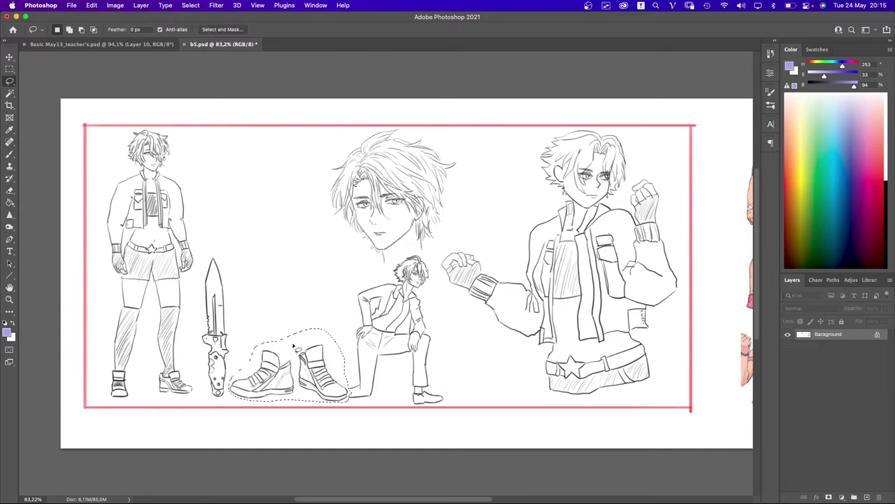
# - Try to move the selected shoes into the gap beneath the outstretched arm, and undo the move
pyautogui.moveTo(294, 345)
pyautogui.mouseDown()
pyautogui.moveTo(336, 373)
pyautogui.moveTo(490, 364)
pyautogui.mouseUp()
pyautogui.press('super+z')
pyautogui.press('v')
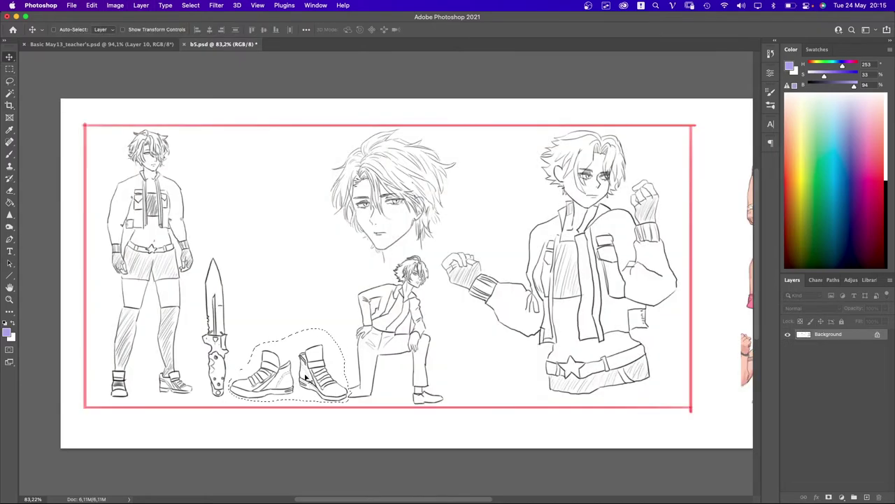
pyautogui.moveTo(305, 377)
pyautogui.mouseDown()
pyautogui.moveTo(500, 371)
pyautogui.moveTo(497, 379)
pyautogui.mouseUp()
pyautogui.press('super+z')
# - Copy the shoes to a new Multiply layer, try moving them beneath the outstretched arm, and undo back to the selection
pyautogui.press('super+j')
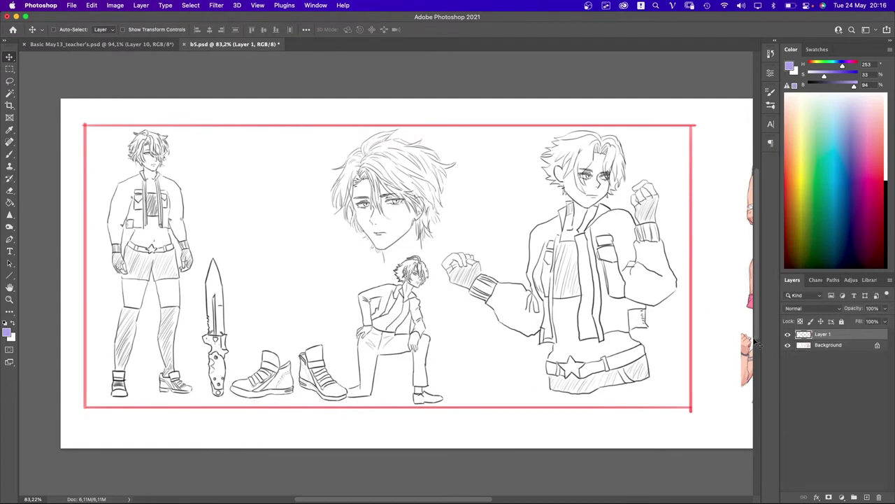
pyautogui.click(803, 309)
pyautogui.click(801, 334)
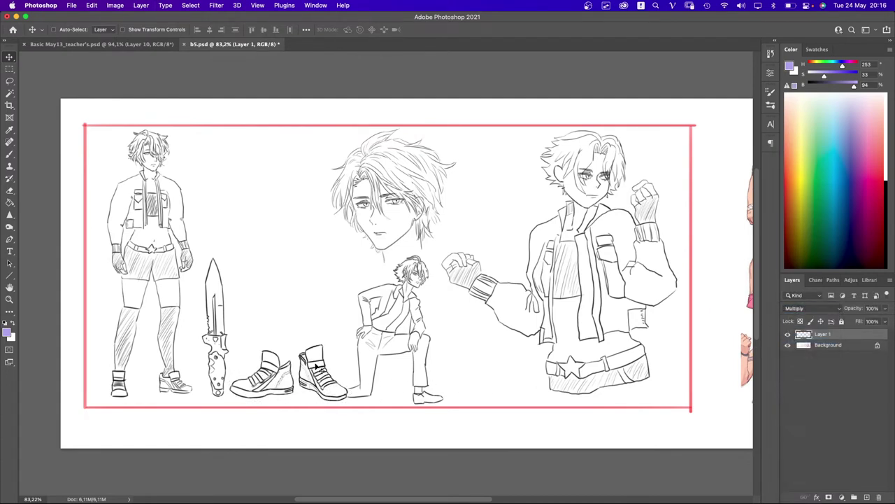
pyautogui.moveTo(364, 370); pyautogui.dragTo(493, 392)
pyautogui.press('super+z')
pyautogui.press('super+z')
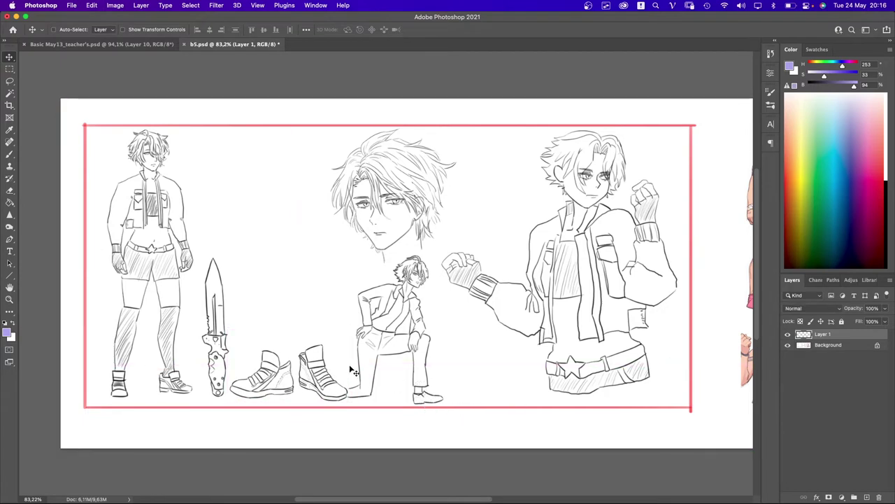
pyautogui.press('super+z')
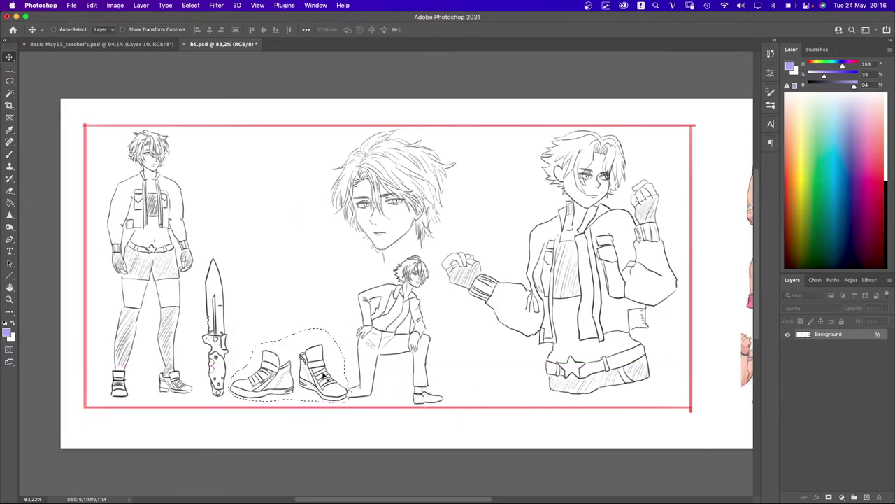
pyautogui.hotkey('shift', 'Delete')
pyautogui.press('Escape')
pyautogui.press('v')
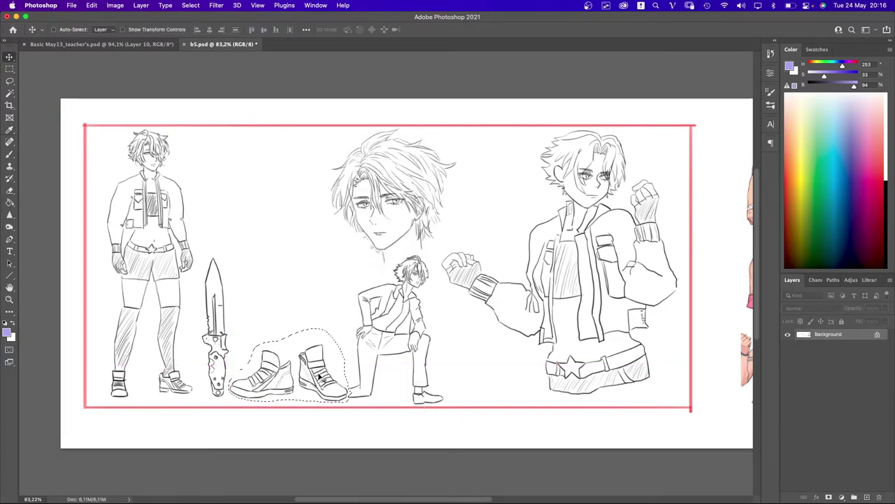
pyautogui.hotkey('shift', 'Delete')
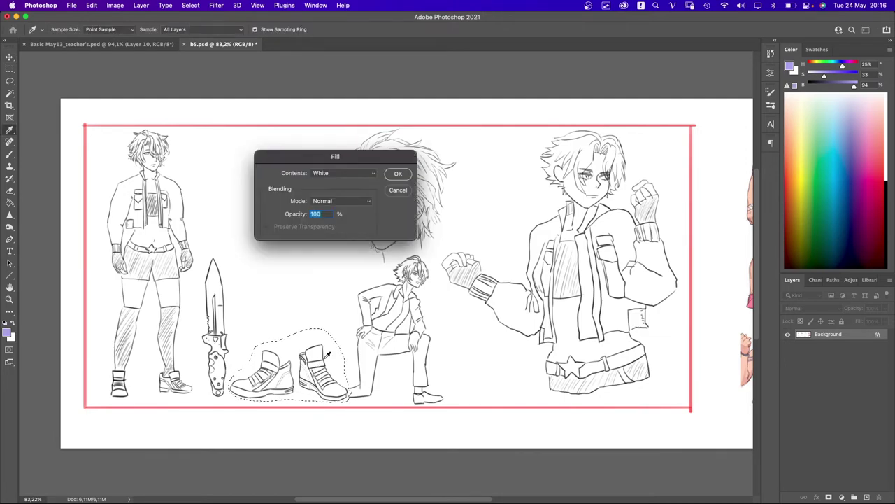
pyautogui.press('Escape')
pyautogui.press('v')
# - Quit the Vietnamese typing utility
pyautogui.click(670, 9)
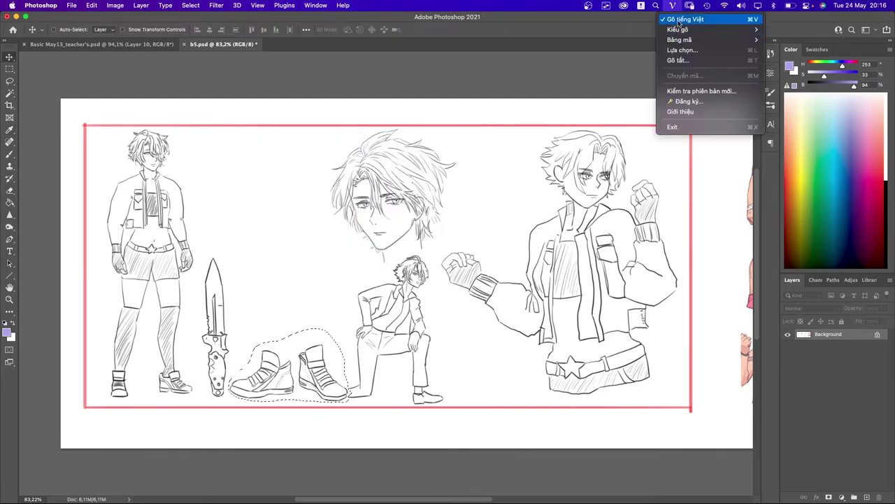
pyautogui.click(677, 127)
# - Cut the selected shoes to a new Multiply layer and move them beneath the upper-body figure's outstretched arm
pyautogui.press('w')
pyautogui.rightClick(304, 358)
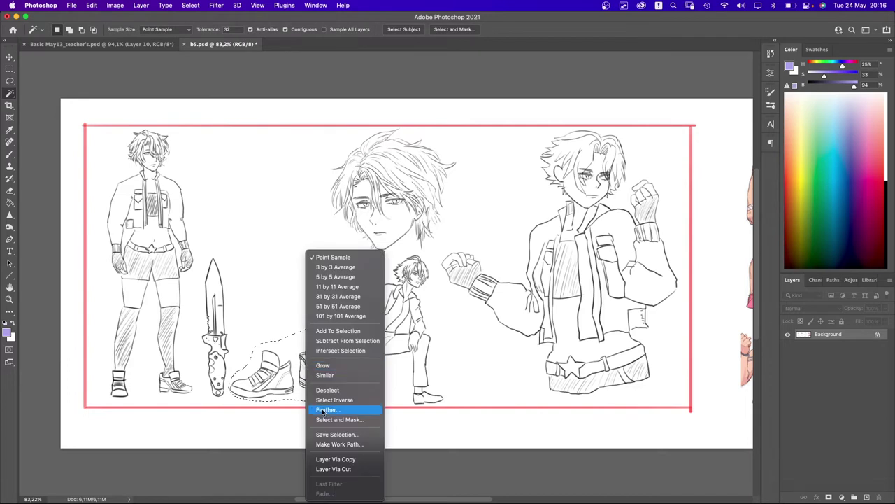
pyautogui.click(336, 466)
pyautogui.click(813, 307)
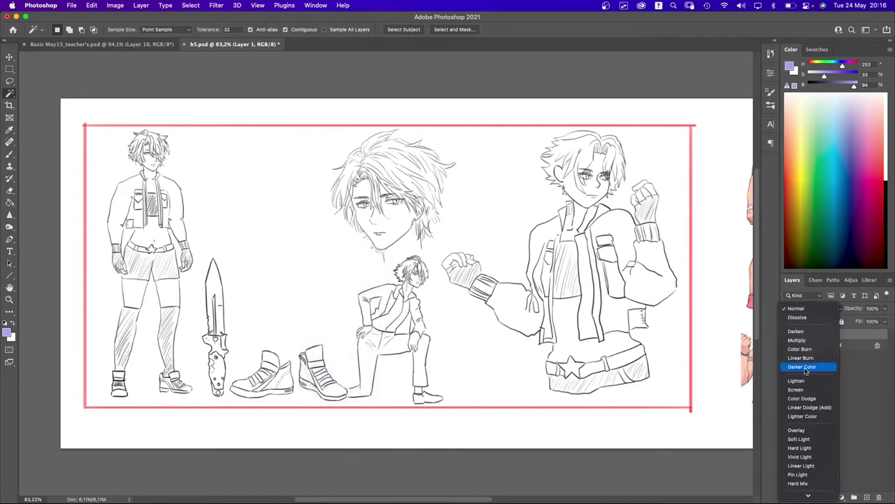
pyautogui.click(806, 341)
pyautogui.press('v')
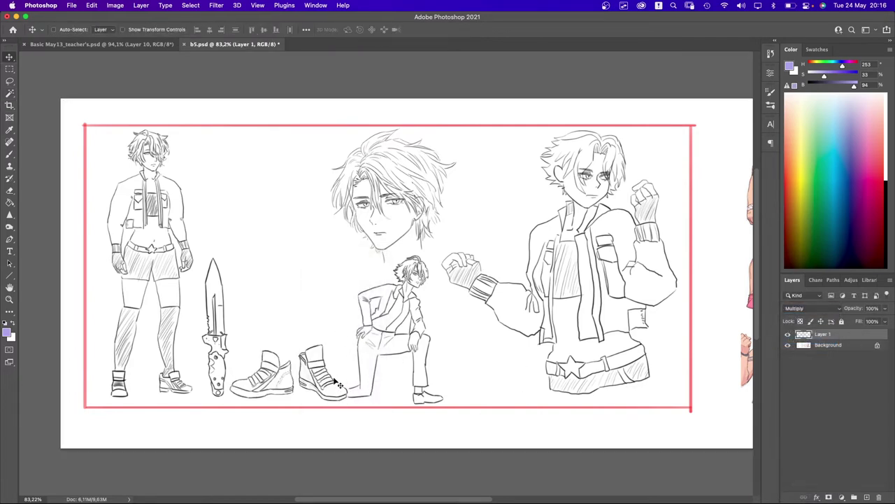
pyautogui.moveTo(326, 378)
pyautogui.mouseDown()
pyautogui.moveTo(508, 378)
pyautogui.moveTo(517, 395)
pyautogui.mouseUp()
# - Lasso the kneeling figure on the Background layer, including both of its feet
pyautogui.click(812, 346)
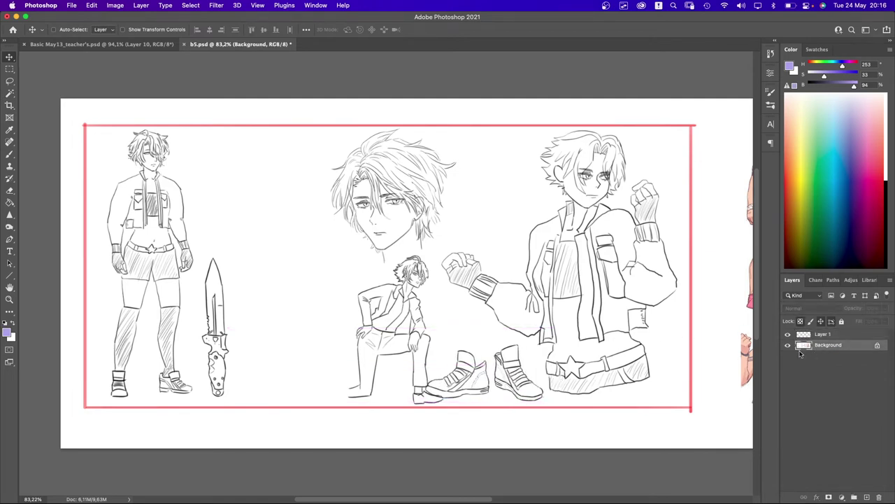
pyautogui.press('l')
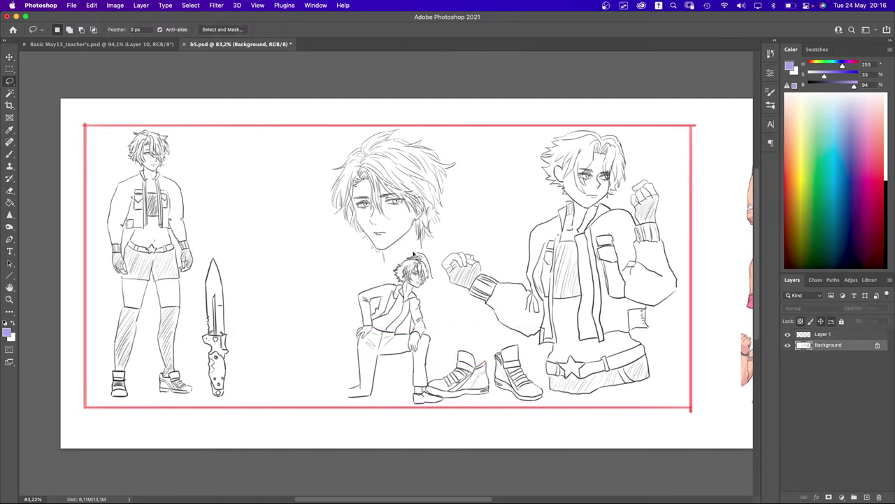
pyautogui.moveTo(414, 255)
pyautogui.mouseDown()
pyautogui.moveTo(385, 276)
pyautogui.moveTo(329, 383)
pyautogui.moveTo(431, 430)
pyautogui.moveTo(452, 313)
pyautogui.mouseUp()
pyautogui.press('alt')
pyautogui.moveTo(479, 403)
pyautogui.mouseDown()
pyautogui.moveTo(320, 410)
pyautogui.moveTo(452, 428)
pyautogui.mouseUp()
pyautogui.press('alt')
pyautogui.rightClick(428, 349)
pyautogui.click(433, 350)
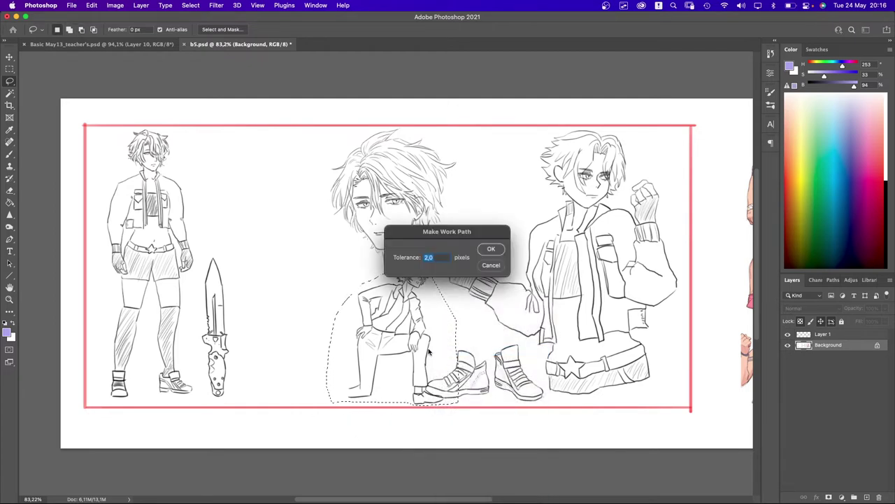
pyautogui.press('Escape')
# - Cut the selected kneeling figure to a new layer and set its blend mode to Multiply
pyautogui.rightClick(423, 350)
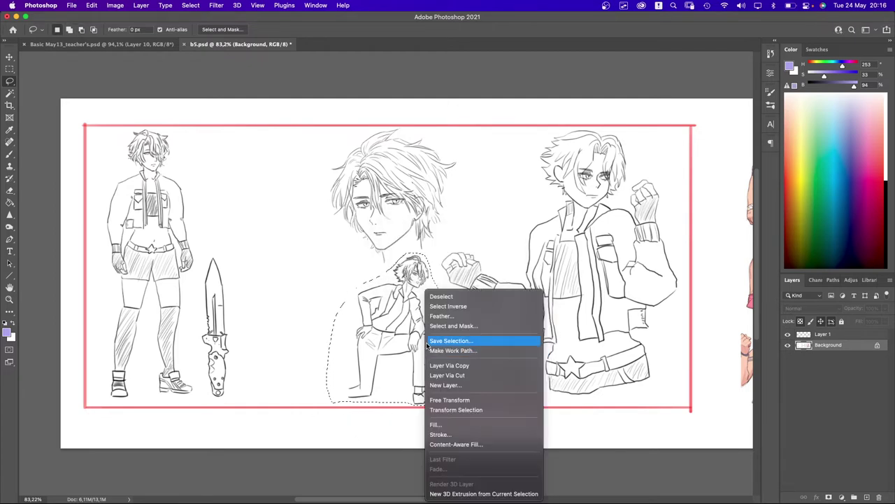
pyautogui.click(469, 376)
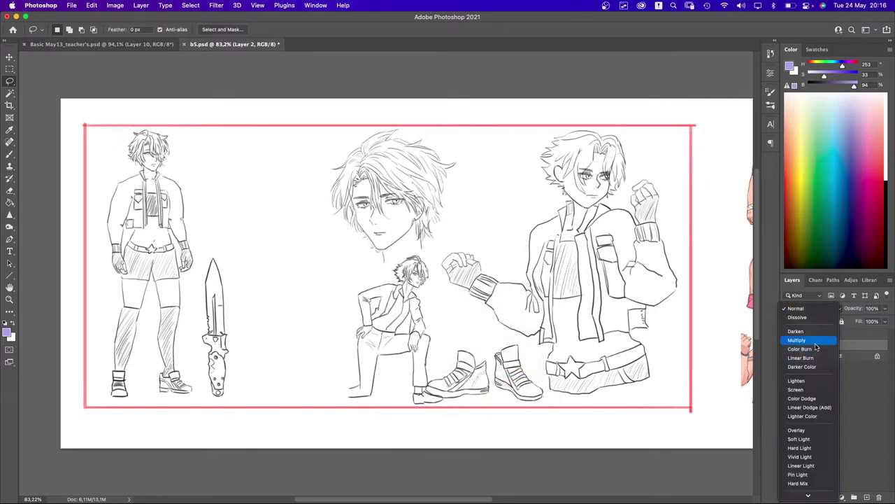
pyautogui.click(797, 340)
# - Flip the kneeling figure horizontally and place it under the large head, beside the outstretched arm
pyautogui.press('v')
pyautogui.moveTo(406, 343)
pyautogui.mouseDown()
pyautogui.moveTo(494, 328)
pyautogui.moveTo(389, 328)
pyautogui.moveTo(397, 333)
pyautogui.moveTo(370, 321)
pyautogui.mouseUp()
pyautogui.hotkey('ctrl', 't')
pyautogui.rightClick(384, 341)
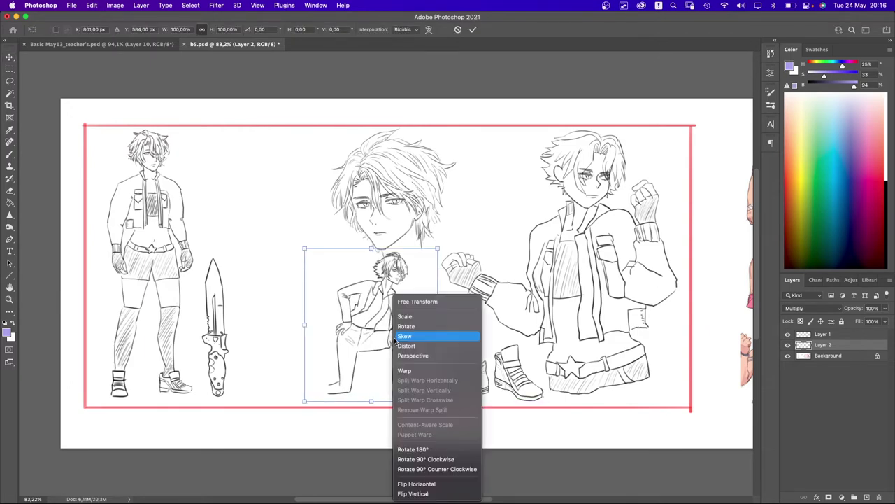
pyautogui.press('Escape')
pyautogui.rightClick(381, 345)
pyautogui.press('Escape')
pyautogui.rightClick(385, 352)
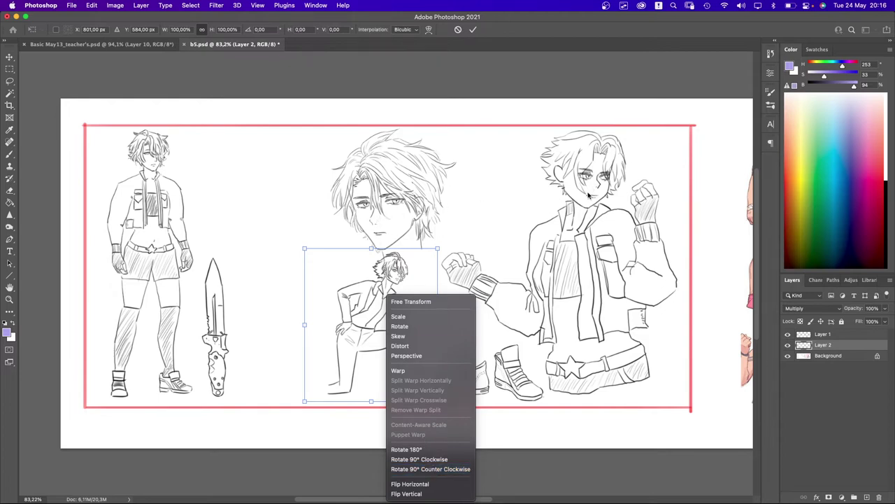
pyautogui.click(419, 483)
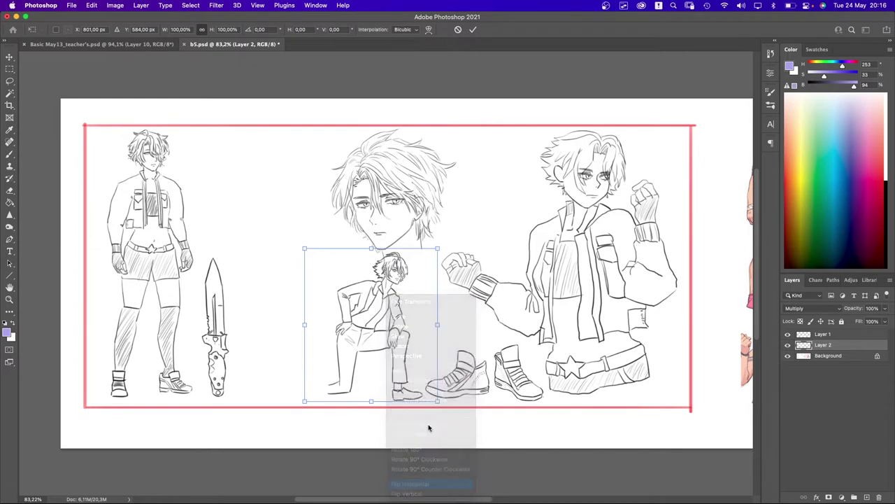
pyautogui.moveTo(382, 359); pyautogui.dragTo(433, 362)
pyautogui.press('Return')
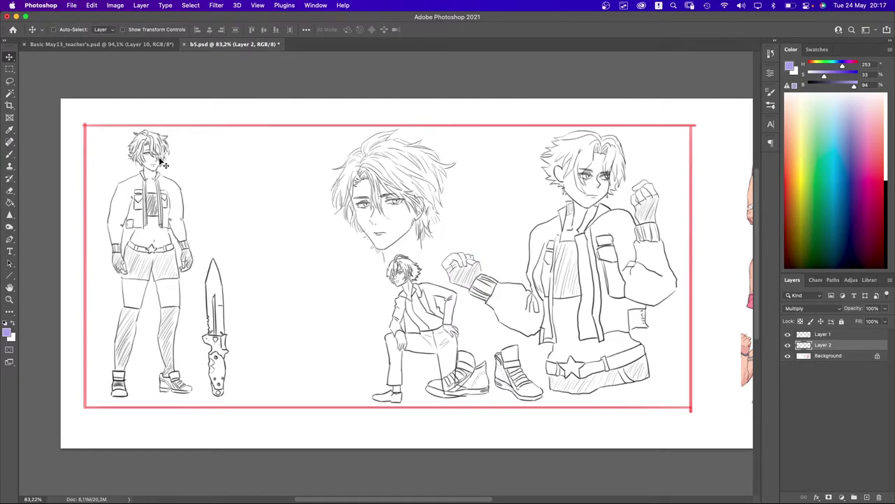
# - Move the shoes on Layer 1 back into the gap between the knife and the kneeling figure
pyautogui.click(815, 335)
pyautogui.moveTo(489, 362); pyautogui.dragTo(309, 378)
pyautogui.press('super+t')
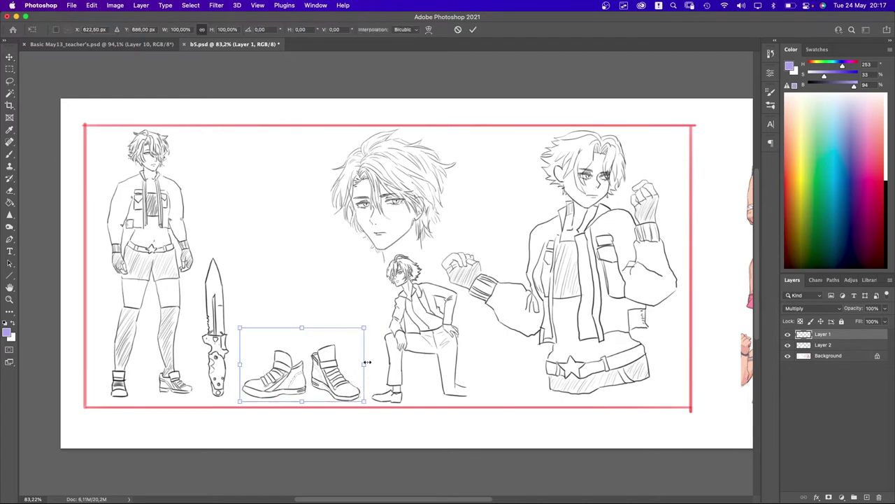
pyautogui.press('Return')
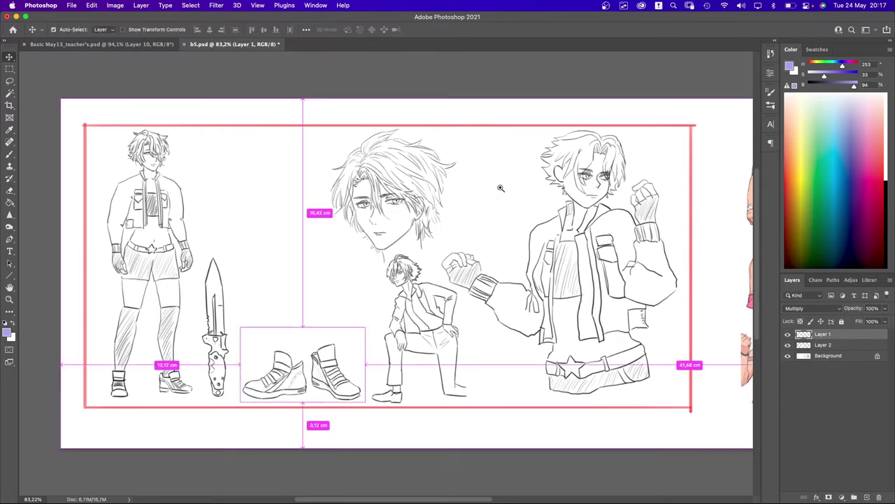
# - Brush a purple loop from the full-body figure's head through the large head, kneeling figure and shoes to the knife, and undo it
pyautogui.scroll(3, 510, 200)
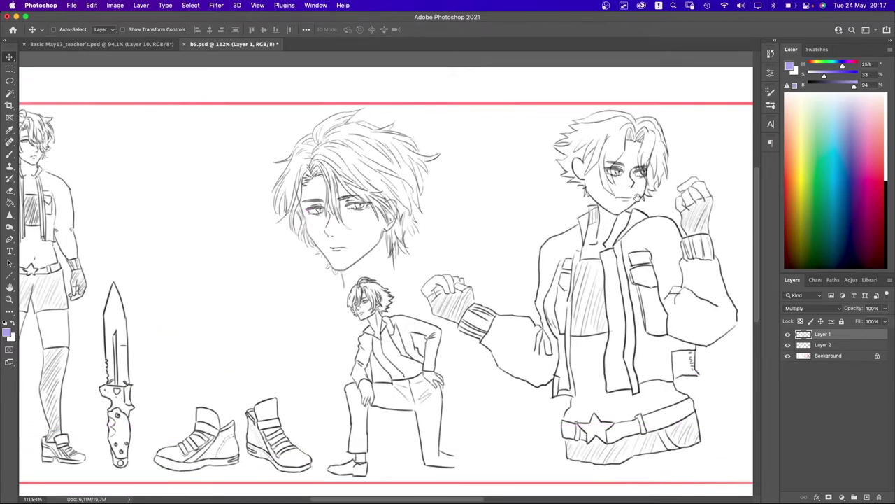
pyautogui.scroll(2, 638, 195)
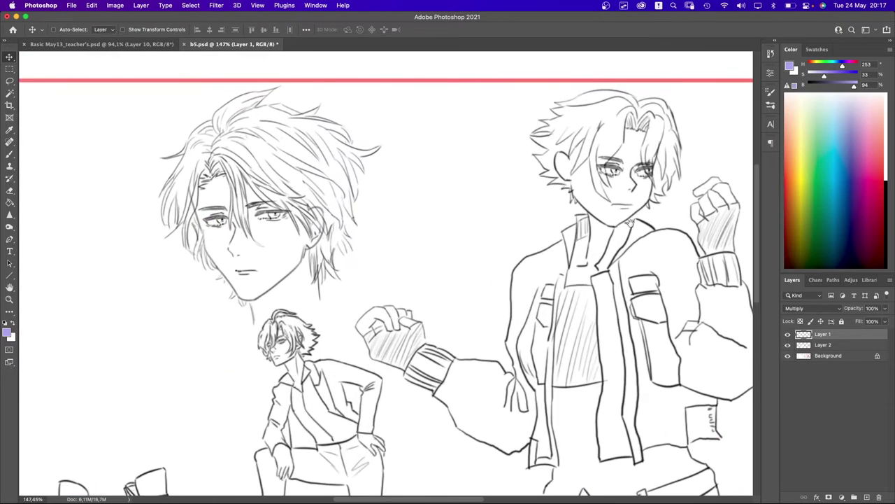
pyautogui.scroll(-3, 629, 238)
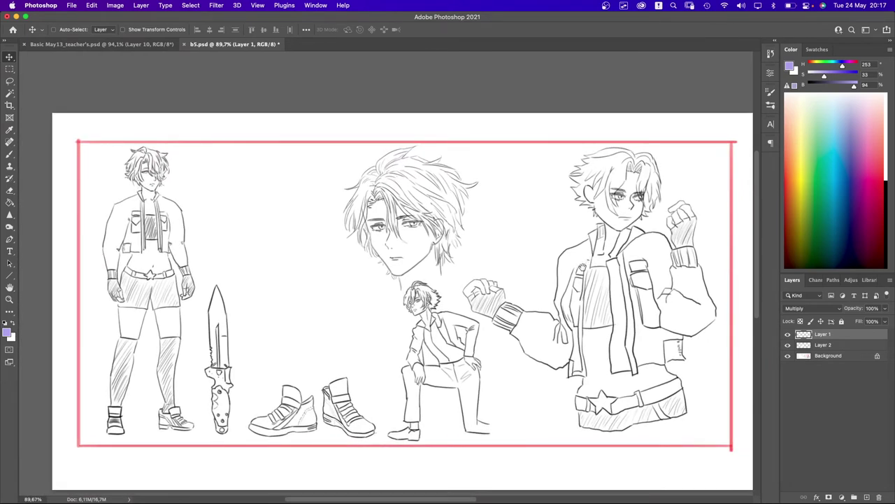
pyautogui.scroll(-2, 453, 369)
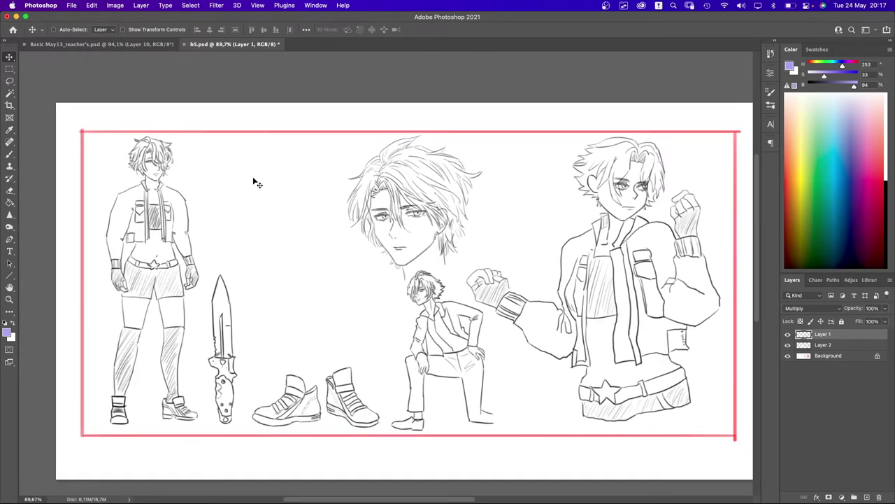
pyautogui.press('b')
pyautogui.moveTo(114, 179)
pyautogui.mouseDown()
pyautogui.moveTo(363, 175)
pyautogui.moveTo(200, 292)
pyautogui.mouseUp()
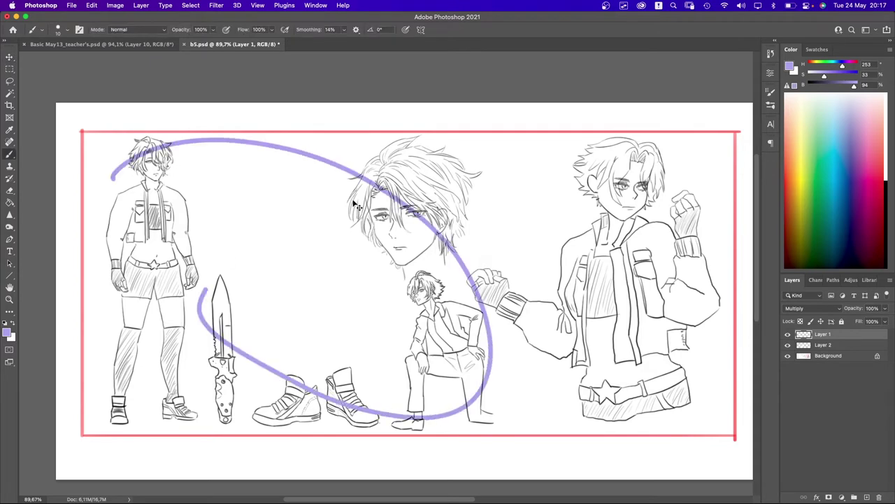
pyautogui.press('cmd+z')
# - Mark the heads of the upper-body figure and the full-body figure with purple strokes, and undo each mark
pyautogui.moveTo(636, 167); pyautogui.dragTo(603, 221)
pyautogui.press('super+z')
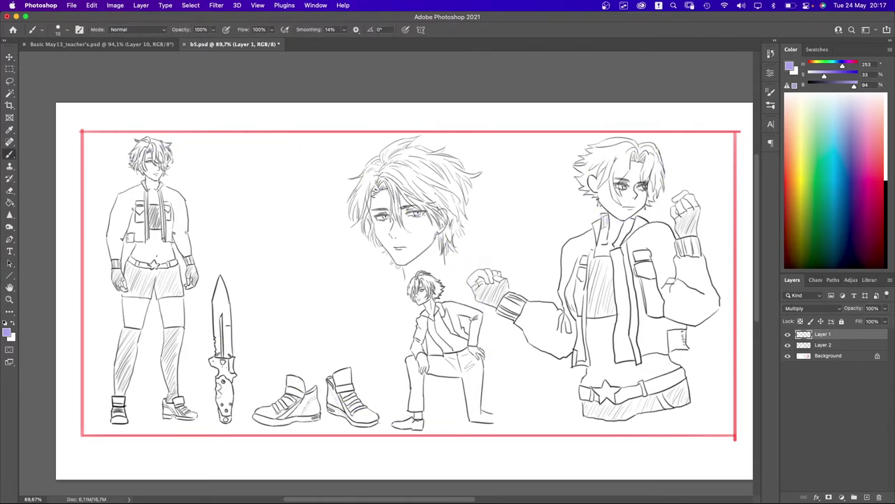
pyautogui.moveTo(650, 168); pyautogui.dragTo(555, 172)
pyautogui.press('super+z')
pyautogui.moveTo(168, 142); pyautogui.dragTo(176, 145)
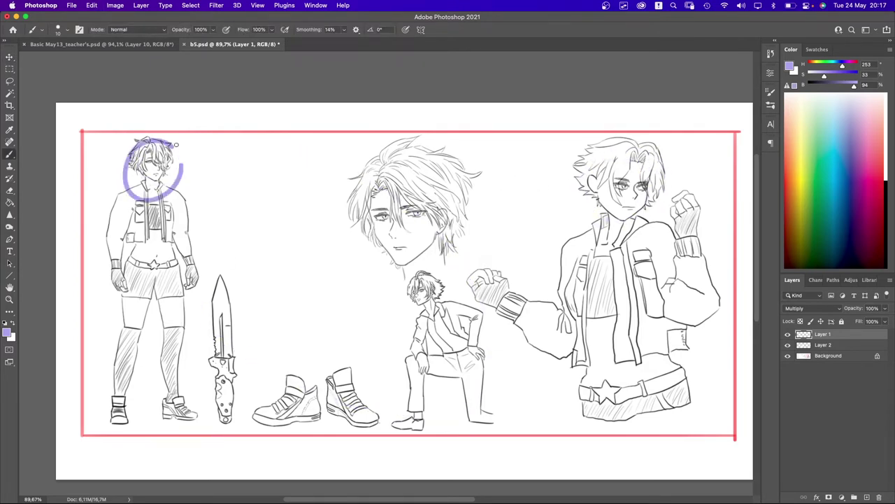
pyautogui.press('super+z')
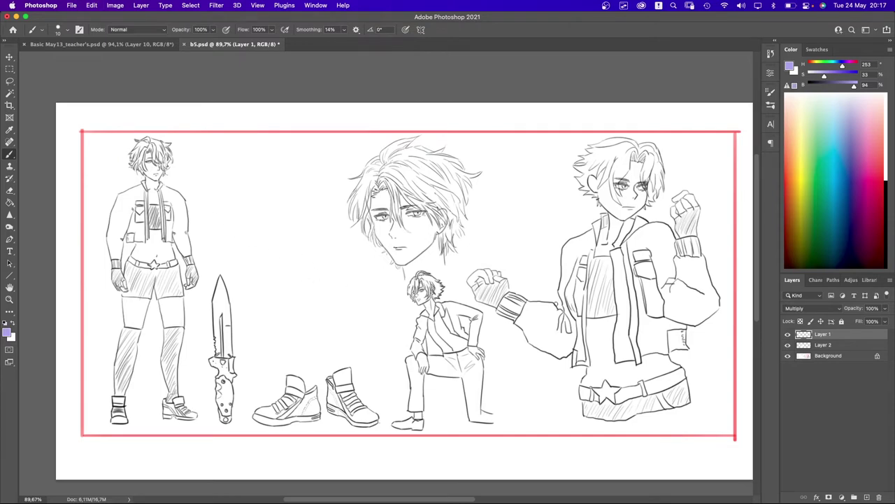
# - Lasso the large portrait head above the kneeling figure
pyautogui.scroll(3, 435, 335)
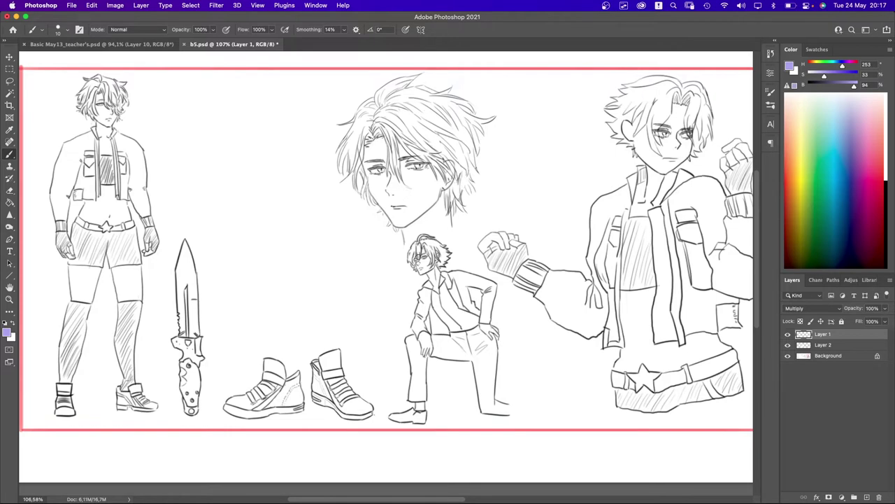
pyautogui.scroll(-5, 311, 328)
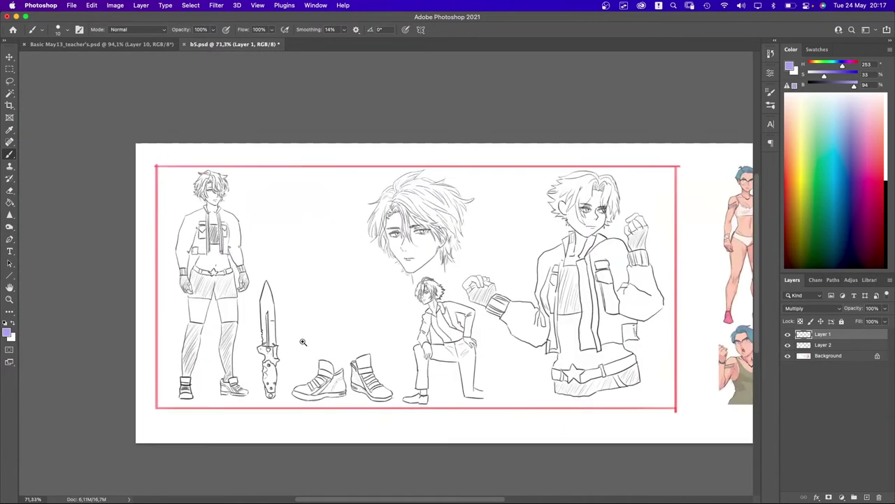
pyautogui.scroll(4, 368, 330)
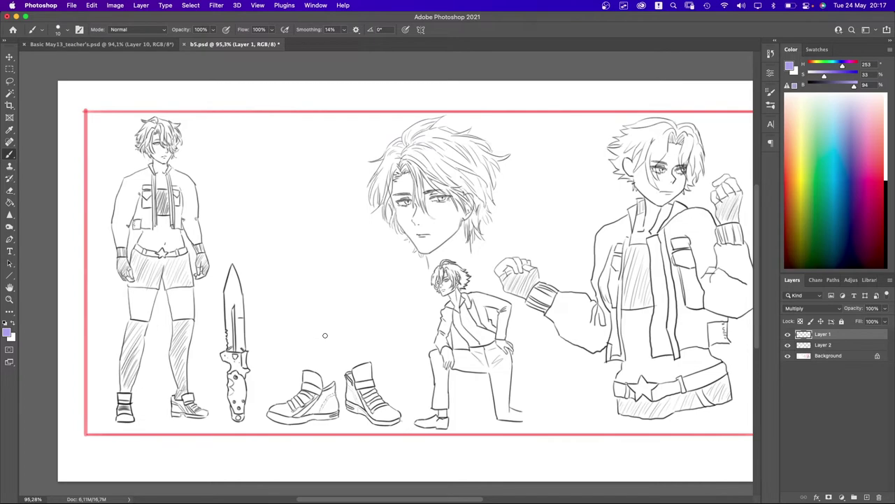
pyautogui.hscroll(3, 499, 315)
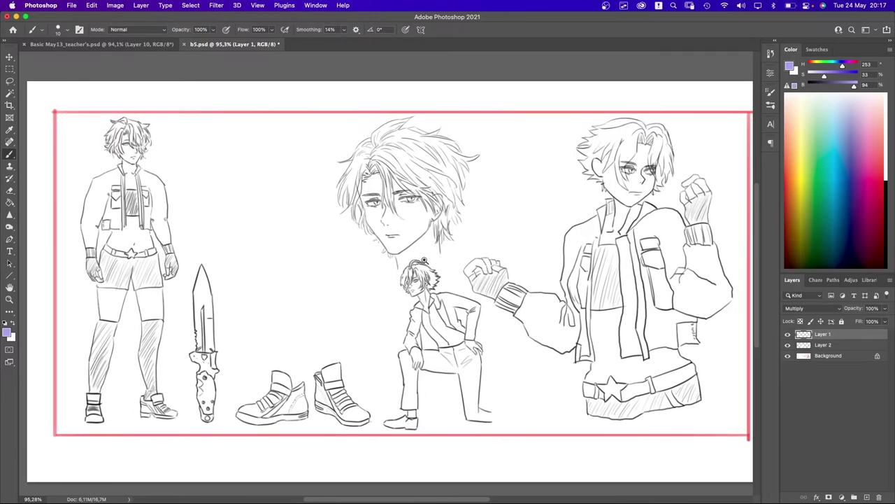
pyautogui.scroll(-2, 424, 260)
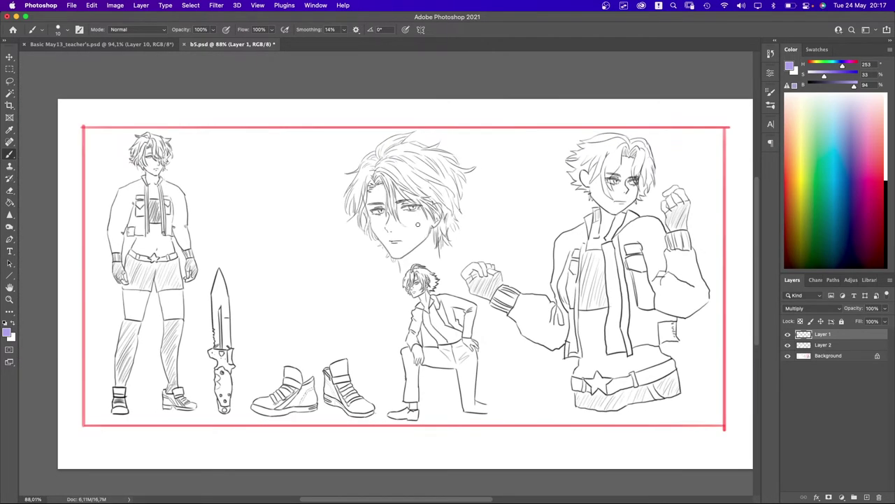
pyautogui.press('l')
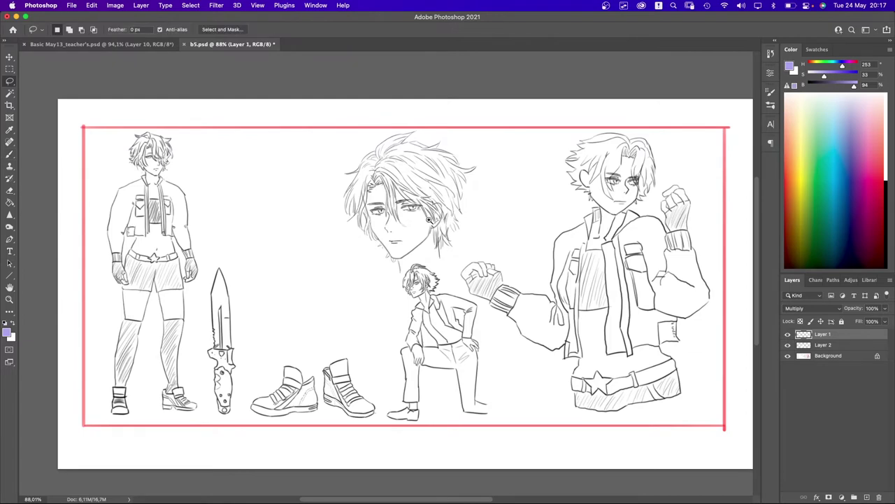
pyautogui.scroll(2, 429, 219)
pyautogui.moveTo(480, 161)
pyautogui.mouseDown()
pyautogui.moveTo(415, 115)
pyautogui.moveTo(377, 123)
pyautogui.moveTo(323, 157)
pyautogui.moveTo(317, 228)
pyautogui.moveTo(350, 283)
pyautogui.moveTo(395, 286)
pyautogui.moveTo(419, 263)
pyautogui.moveTo(466, 257)
pyautogui.moveTo(501, 175)
pyautogui.mouseUp()
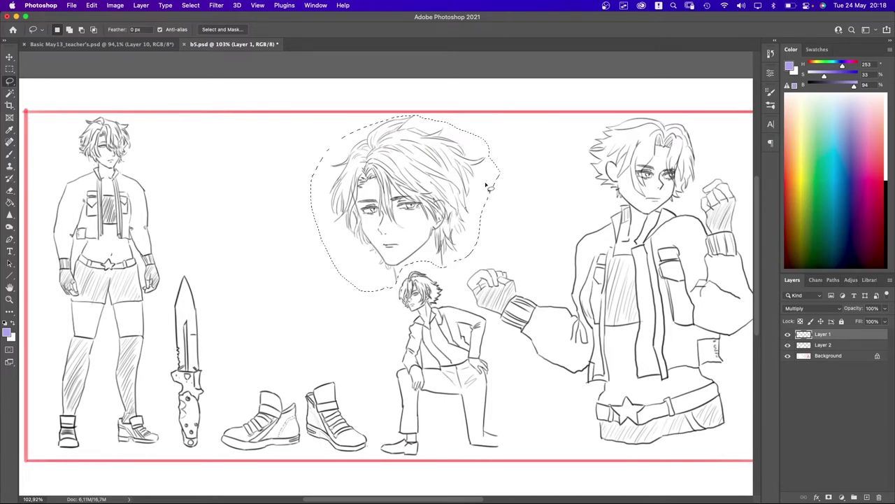
# - Try to copy the selected portrait head to a new layer with Layer 1 active
pyautogui.rightClick(451, 199)
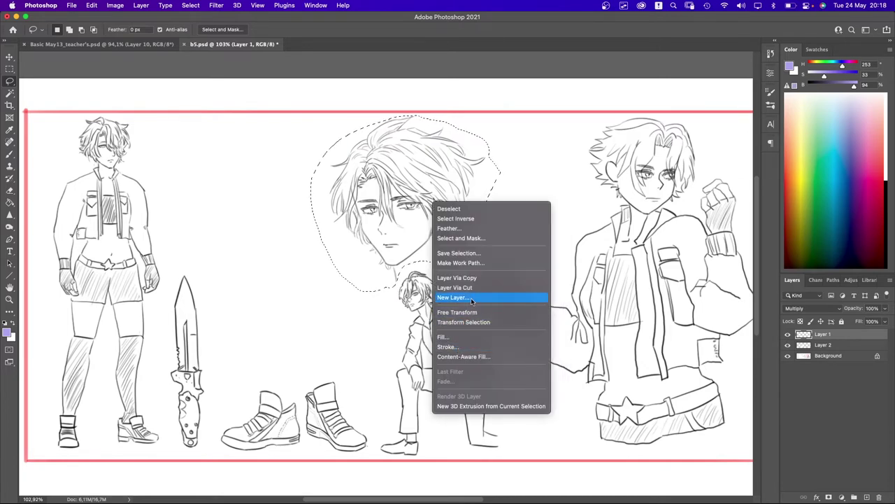
pyautogui.click(488, 277)
pyautogui.press('Return')
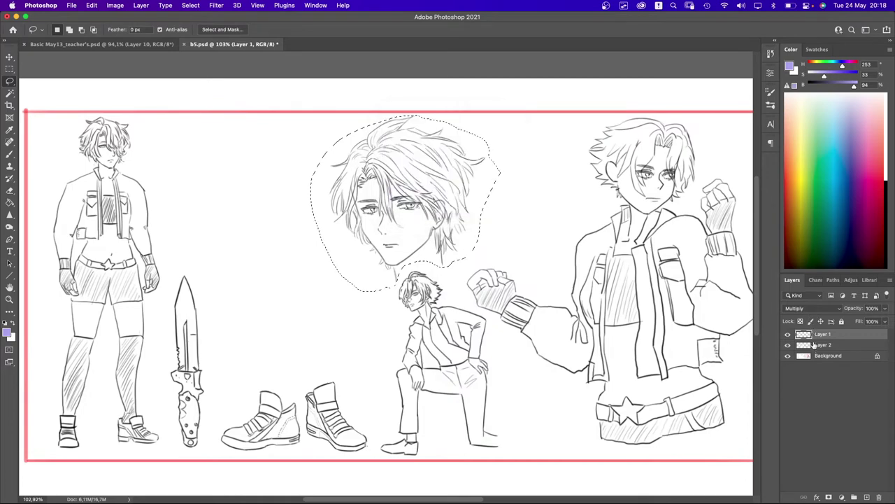
# - Cut the selected portrait head from the Background to a new layer and set that layer's blend mode to Multiply
pyautogui.click(825, 355)
pyautogui.rightClick(449, 198)
pyautogui.click(490, 288)
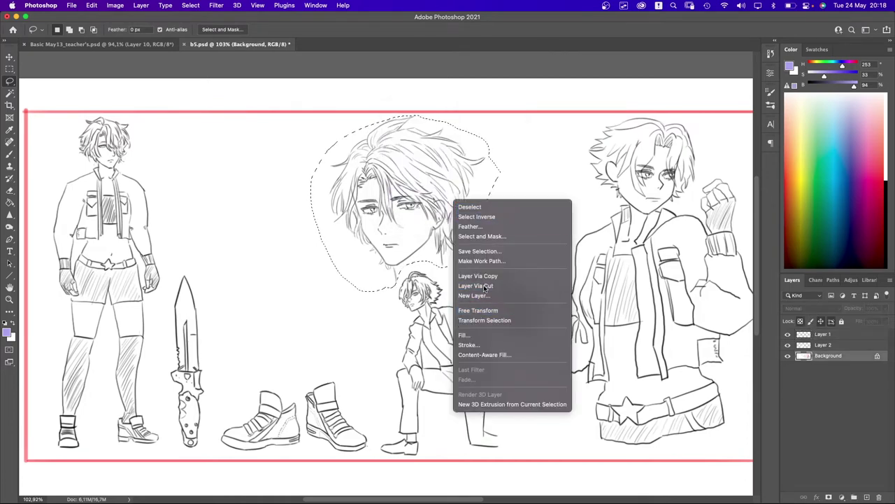
pyautogui.click(810, 308)
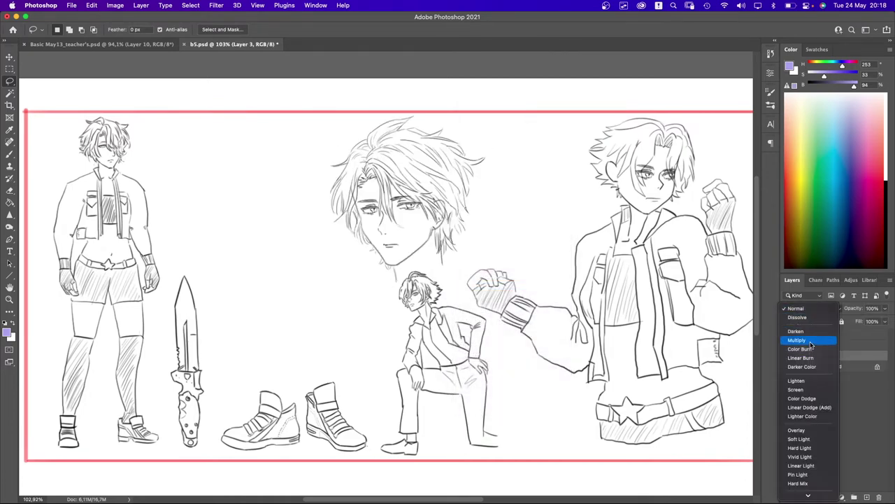
pyautogui.click(804, 347)
# - Move the portrait head beside the full-body figure, above the knife, and flip it horizontally
pyautogui.press('v')
pyautogui.moveTo(416, 226); pyautogui.dragTo(242, 225)
pyautogui.press('super+t')
pyautogui.rightClick(239, 213)
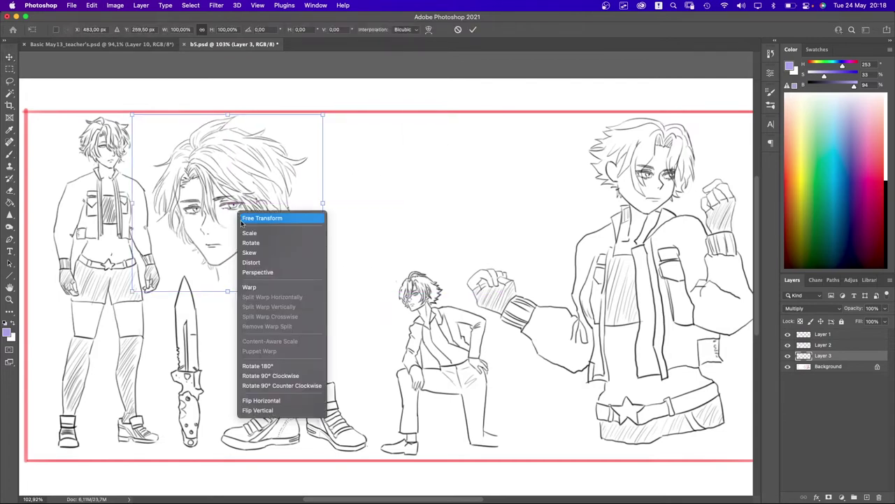
pyautogui.click(272, 400)
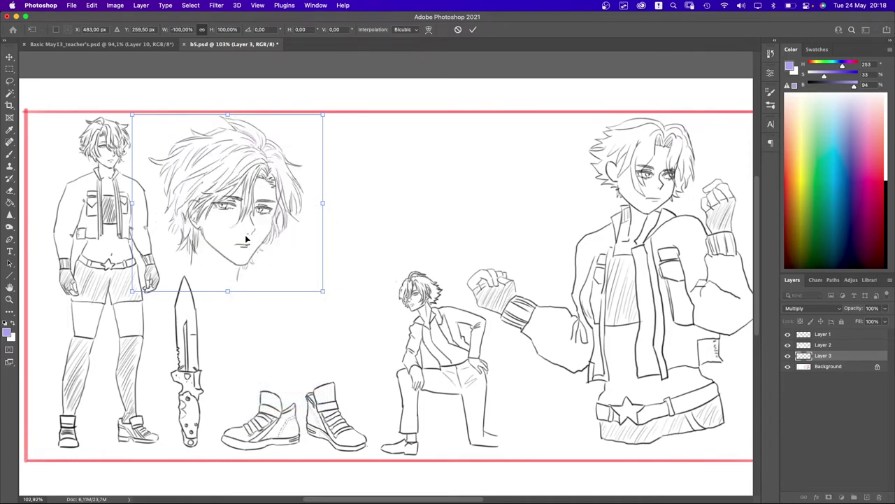
pyautogui.press('Return')
# - Outline the sheet's occupied area and the central empty area with purple brush loops, lettering "NE" inside the empty area
pyautogui.scroll(-3, 266, 256)
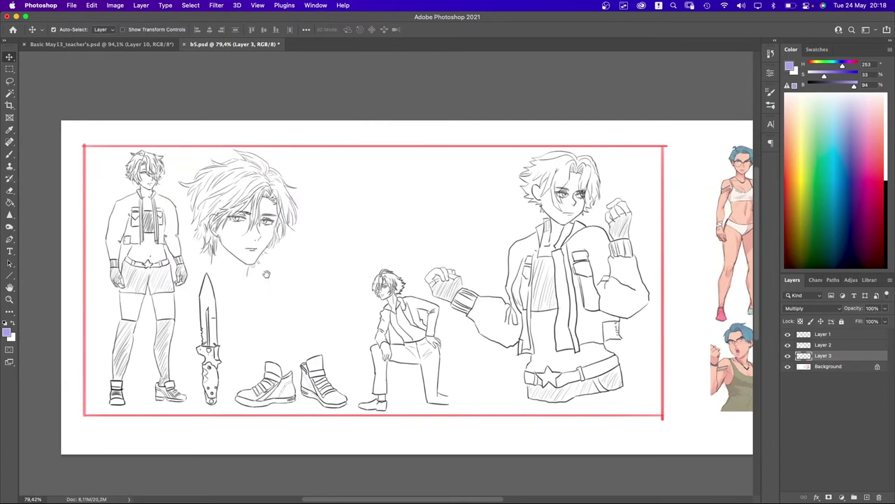
pyautogui.press('b')
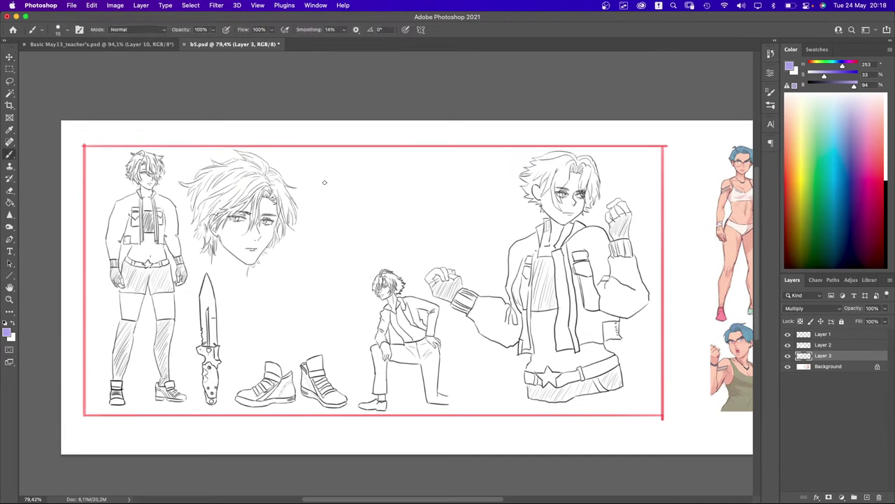
pyautogui.moveTo(300, 168)
pyautogui.mouseDown()
pyautogui.moveTo(308, 229)
pyautogui.moveTo(249, 269)
pyautogui.moveTo(223, 331)
pyautogui.moveTo(285, 354)
pyautogui.moveTo(358, 354)
pyautogui.moveTo(365, 285)
pyautogui.moveTo(403, 274)
pyautogui.moveTo(509, 273)
pyautogui.moveTo(525, 193)
pyautogui.moveTo(412, 166)
pyautogui.moveTo(286, 179)
pyautogui.moveTo(235, 155)
pyautogui.moveTo(173, 156)
pyautogui.moveTo(118, 205)
pyautogui.moveTo(108, 314)
pyautogui.moveTo(142, 391)
pyautogui.moveTo(207, 408)
pyautogui.moveTo(413, 397)
pyautogui.moveTo(639, 400)
pyautogui.moveTo(656, 279)
pyautogui.moveTo(644, 184)
pyautogui.moveTo(520, 219)
pyautogui.moveTo(418, 262)
pyautogui.moveTo(349, 361)
pyautogui.moveTo(261, 357)
pyautogui.moveTo(221, 326)
pyautogui.moveTo(230, 277)
pyautogui.moveTo(288, 227)
pyautogui.moveTo(290, 178)
pyautogui.moveTo(308, 209)
pyautogui.moveTo(245, 321)
pyautogui.moveTo(322, 346)
pyautogui.mouseUp()
pyautogui.press('super+z')
pyautogui.press('super+z')
pyautogui.moveTo(332, 179)
pyautogui.mouseDown()
pyautogui.moveTo(305, 200)
pyautogui.moveTo(297, 260)
pyautogui.moveTo(246, 289)
pyautogui.moveTo(257, 328)
pyautogui.moveTo(357, 331)
pyautogui.moveTo(358, 267)
pyautogui.moveTo(398, 251)
pyautogui.moveTo(474, 261)
pyautogui.moveTo(493, 197)
pyautogui.moveTo(450, 163)
pyautogui.moveTo(310, 169)
pyautogui.mouseUp()
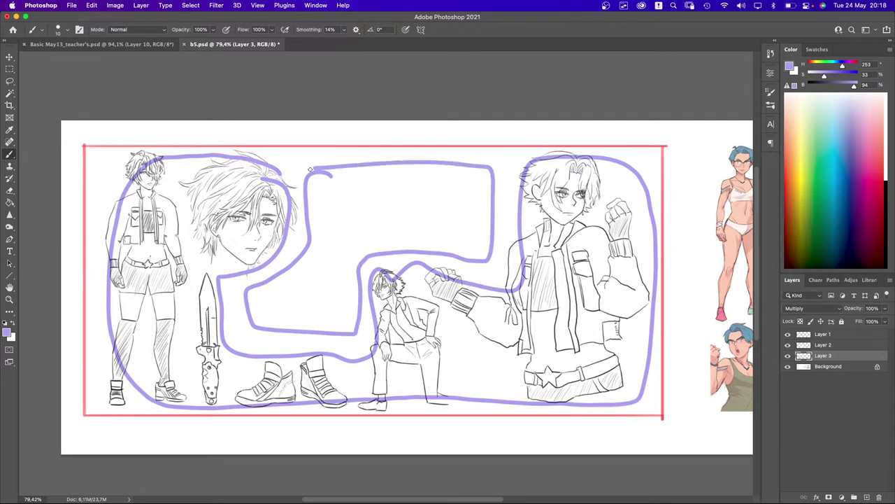
pyautogui.moveTo(339, 199); pyautogui.dragTo(337, 218)
pyautogui.moveTo(339, 199); pyautogui.dragTo(368, 197)
pyautogui.moveTo(358, 207); pyautogui.dragTo(369, 205)
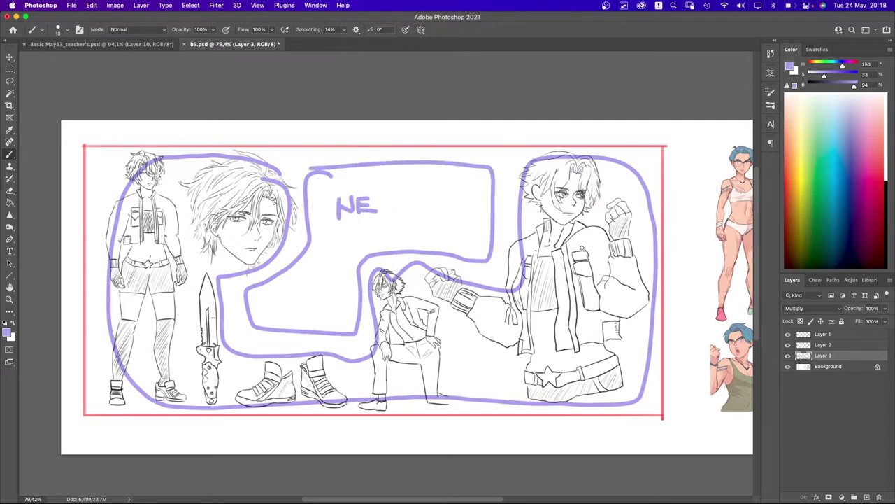
# - Brush a purple mark over the upper-body figure, and undo it with the lettering and both purple loops
pyautogui.moveTo(564, 254)
pyautogui.mouseDown()
pyautogui.moveTo(569, 232)
pyautogui.moveTo(593, 228)
pyautogui.mouseUp()
pyautogui.press('super+z')
pyautogui.press('super+z')
pyautogui.press('super+z')
pyautogui.press('super+z')
pyautogui.press('super+z')
pyautogui.press('super+z')
pyautogui.press('super+z')
pyautogui.press('super+z')
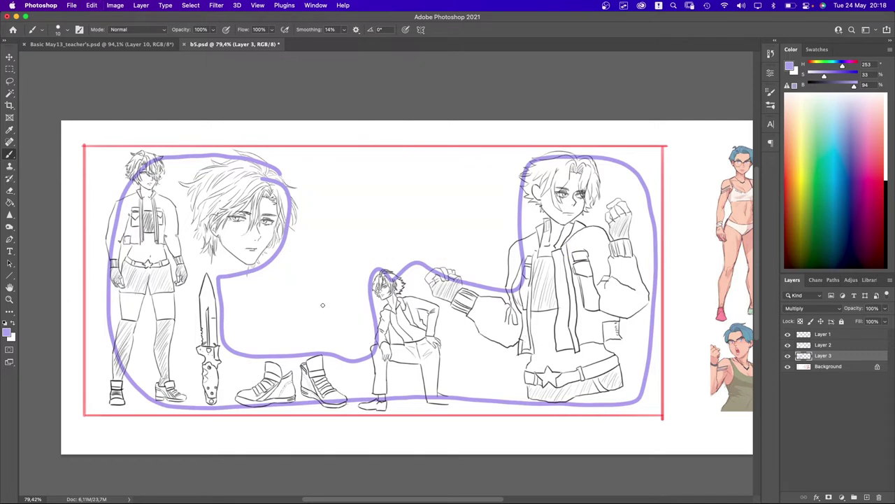
pyautogui.press('super+z')
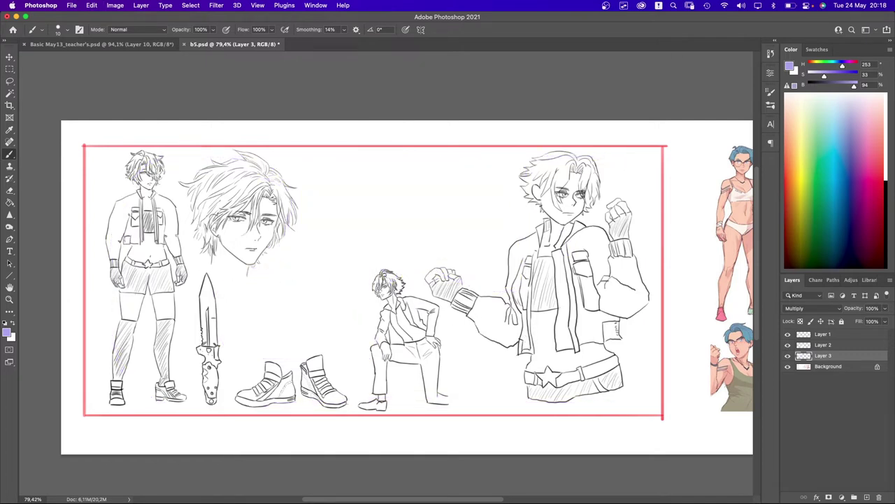
# - Select the Background layer for erasing and set the Eraser to a 30 px Hard Round tip
pyautogui.press('e')
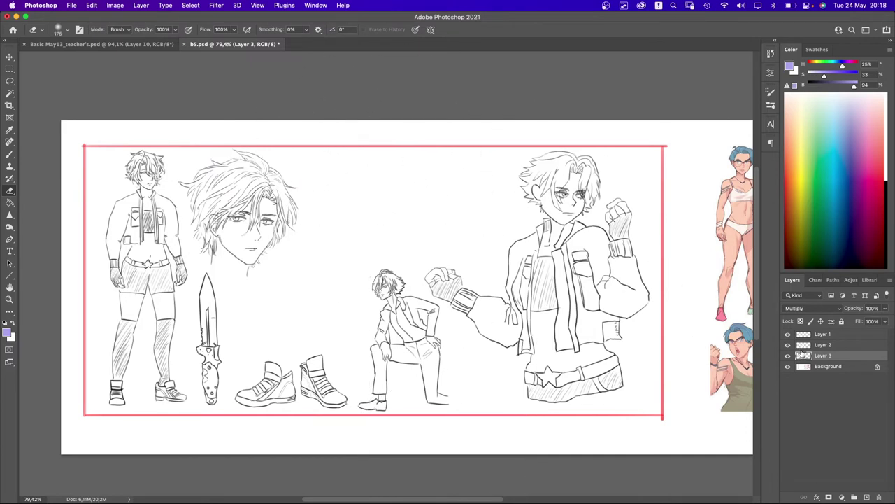
pyautogui.click(819, 366)
pyautogui.press('[')
pyautogui.press('[')
pyautogui.press('[')
pyautogui.press('[')
pyautogui.press('[')
pyautogui.press('[')
pyautogui.press('[')
pyautogui.press('[')
pyautogui.press('[')
pyautogui.press('[')
pyautogui.press('[')
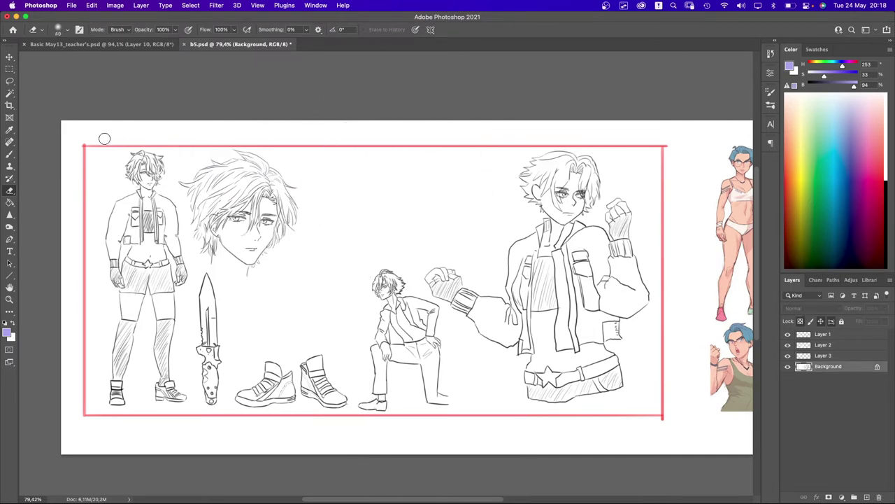
pyautogui.rightClick(317, 164)
pyautogui.click(399, 260)
pyautogui.click(489, 289)
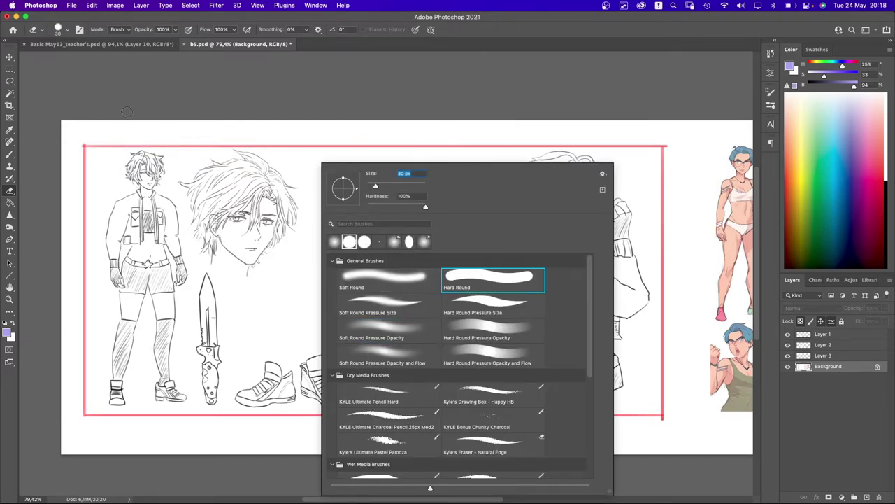
pyautogui.click(105, 131)
# - Erase all four sides of the red frame around the drawings on the Background layer
pyautogui.moveTo(177, 144)
pyautogui.mouseDown()
pyautogui.moveTo(441, 168)
pyautogui.moveTo(535, 149)
pyautogui.moveTo(689, 183)
pyautogui.mouseUp()
pyautogui.moveTo(670, 155)
pyautogui.mouseDown()
pyautogui.moveTo(660, 314)
pyautogui.moveTo(669, 157)
pyautogui.moveTo(666, 420)
pyautogui.moveTo(97, 419)
pyautogui.moveTo(68, 405)
pyautogui.mouseUp()
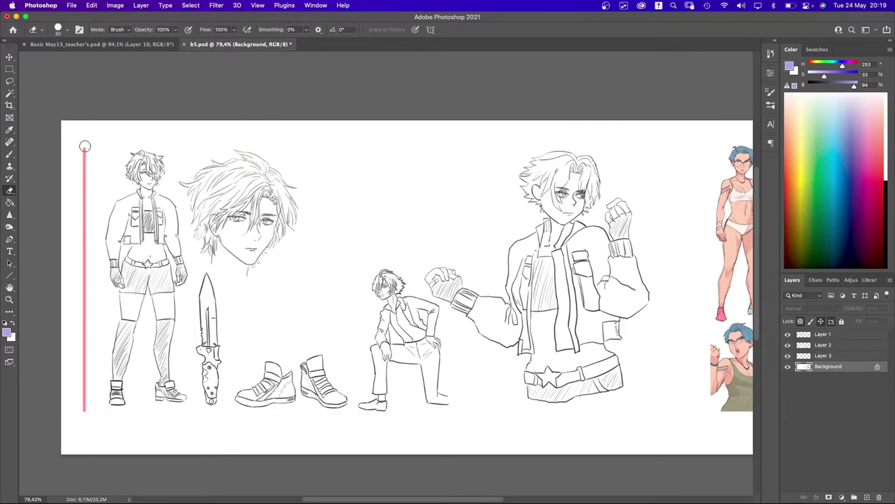
pyautogui.moveTo(83, 147); pyautogui.dragTo(76, 416)
# - Add a new layer at the top of the stack and choose the Hard Round brush, undoing a test stroke
pyautogui.press('b')
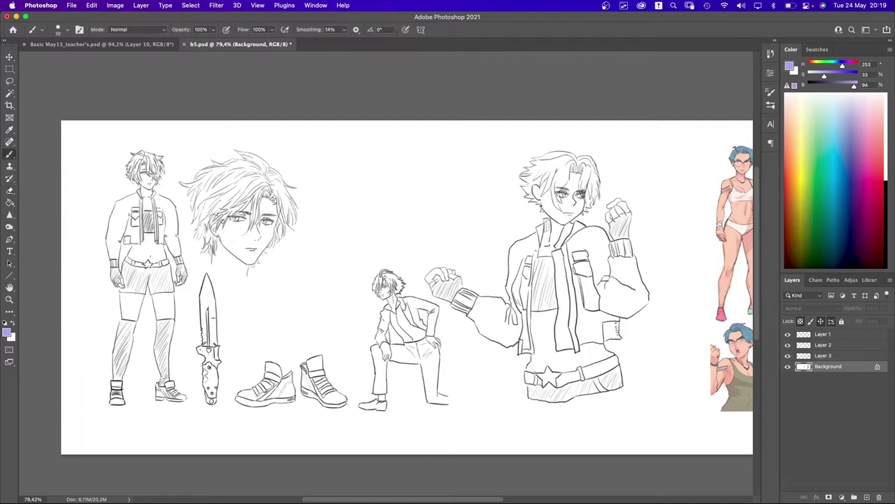
pyautogui.click(854, 496)
pyautogui.moveTo(848, 371); pyautogui.dragTo(848, 336)
pyautogui.rightClick(422, 263)
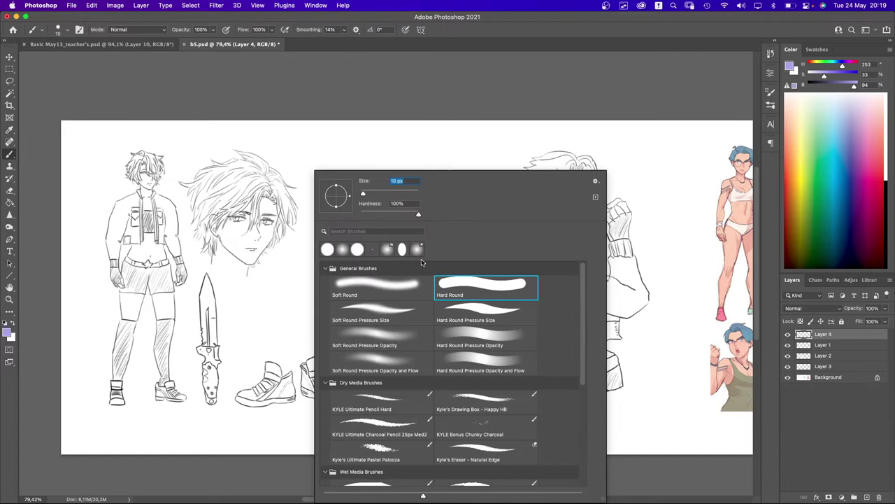
pyautogui.click(455, 335)
pyautogui.click(463, 291)
pyautogui.moveTo(249, 124); pyautogui.dragTo(290, 131)
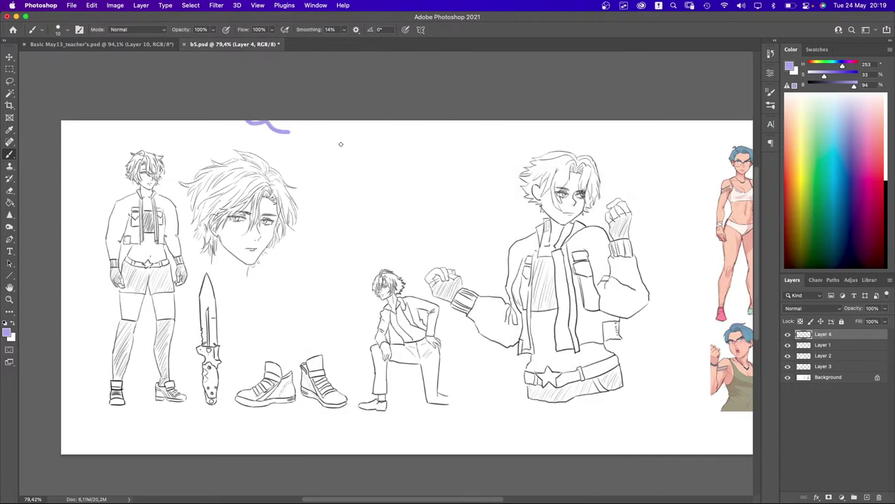
pyautogui.press('super+z')
# - Set the foreground colour to dark grey with saturation 0% and brightness 16%, undoing the stroke made while adjusting it
pyautogui.click(820, 86)
pyautogui.moveTo(439, 134); pyautogui.dragTo(366, 207)
pyautogui.press('super+z')
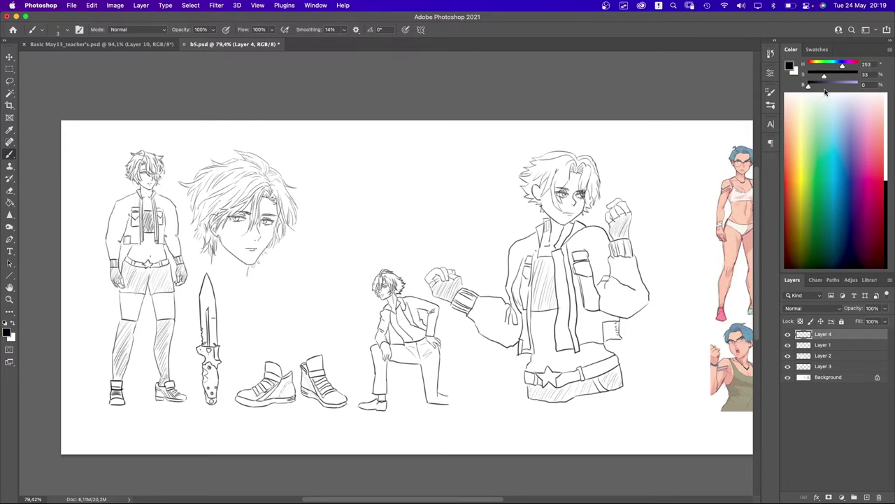
pyautogui.click(822, 86)
pyautogui.moveTo(823, 88); pyautogui.dragTo(808, 77)
pyautogui.click(837, 76)
pyautogui.click(814, 86)
# - Try a thinner brush for a straight horizontal line above the drawings, and undo each attempt
pyautogui.press('[')
pyautogui.press('[')
pyautogui.moveTo(157, 138); pyautogui.dragTo(384, 138)
pyautogui.press('super+z')
pyautogui.moveTo(106, 138); pyautogui.dragTo(568, 138)
pyautogui.press('super+z')
# - Add a layer directly above the Background and fill a rectangular selection enclosing all the sketches with white
pyautogui.click(837, 383)
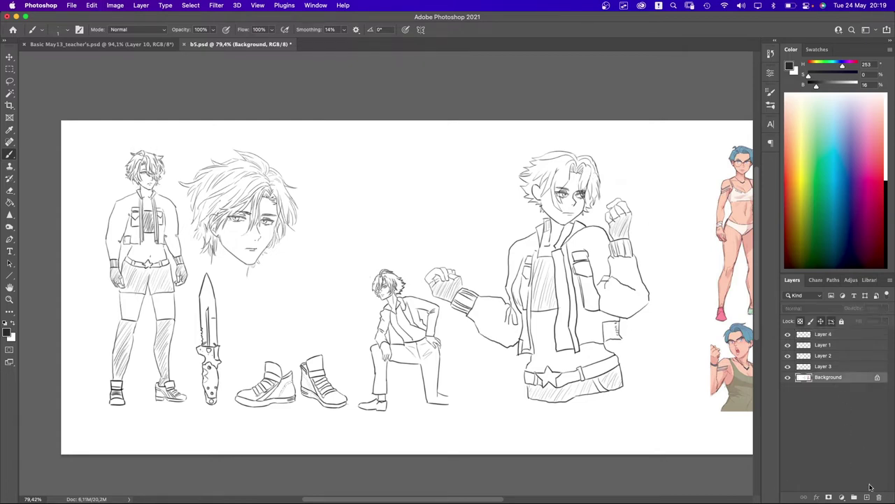
pyautogui.click(854, 496)
pyautogui.press('m')
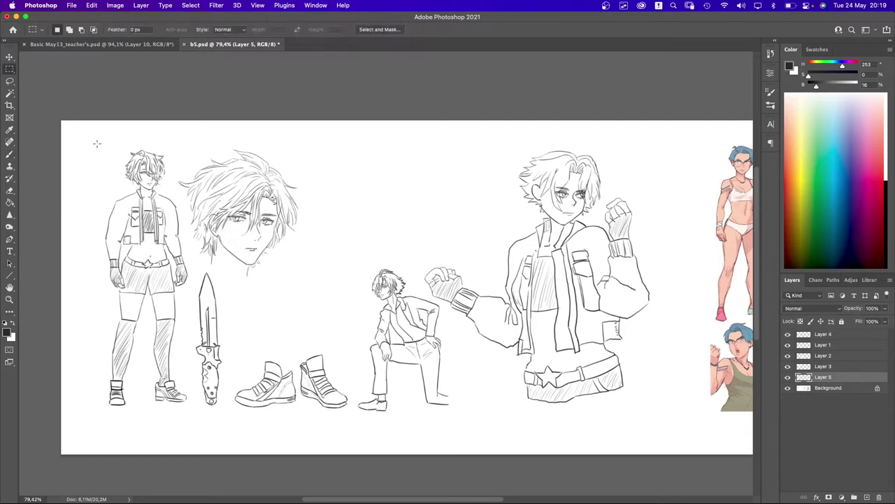
pyautogui.moveTo(97, 143)
pyautogui.mouseDown()
pyautogui.moveTo(181, 196)
pyautogui.moveTo(663, 410)
pyautogui.moveTo(666, 422)
pyautogui.mouseUp()
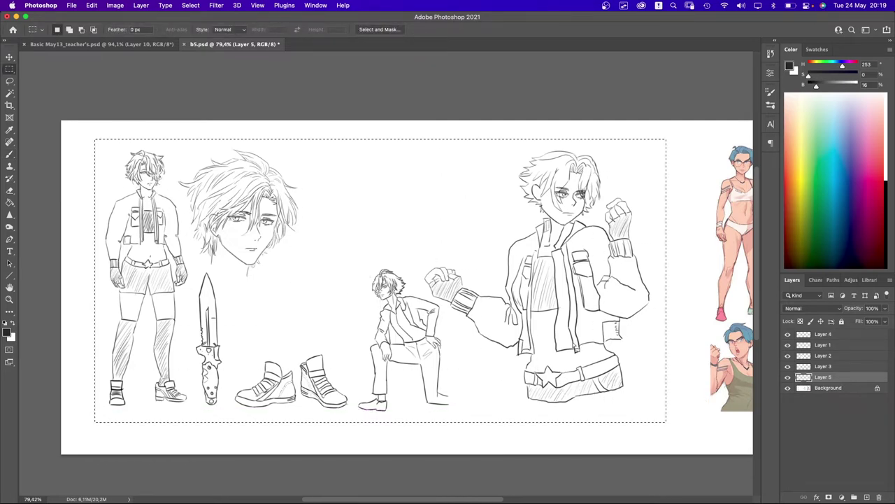
pyautogui.press('g')
pyautogui.press('x')
pyautogui.click(407, 261)
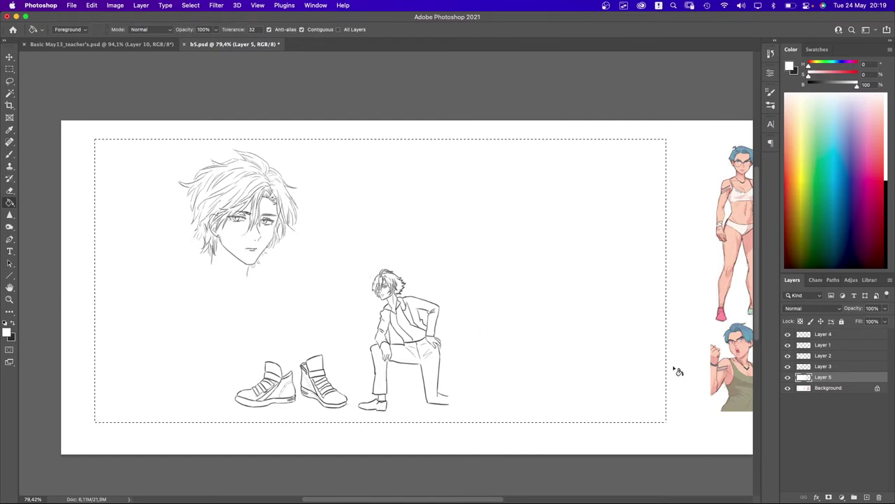
pyautogui.press('super+d')
# - Duplicate the Background layer, delete the original, and place the copy above the white rectangle's layer
pyautogui.click(828, 391)
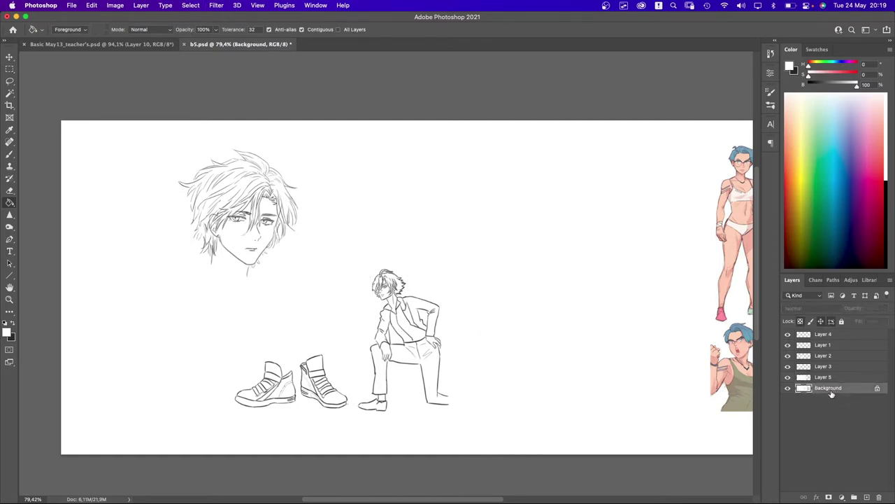
pyautogui.press('super+j')
pyautogui.click(829, 398)
pyautogui.press('Delete')
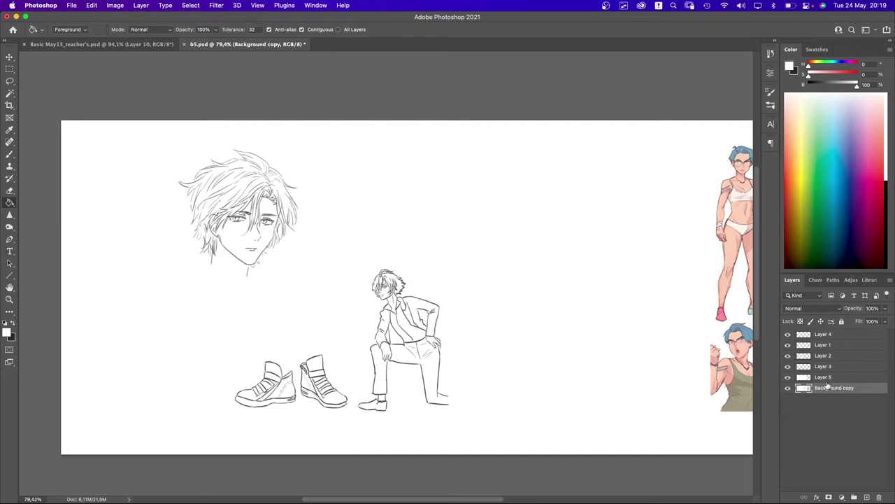
pyautogui.moveTo(829, 386); pyautogui.dragTo(825, 375)
pyautogui.click(823, 387)
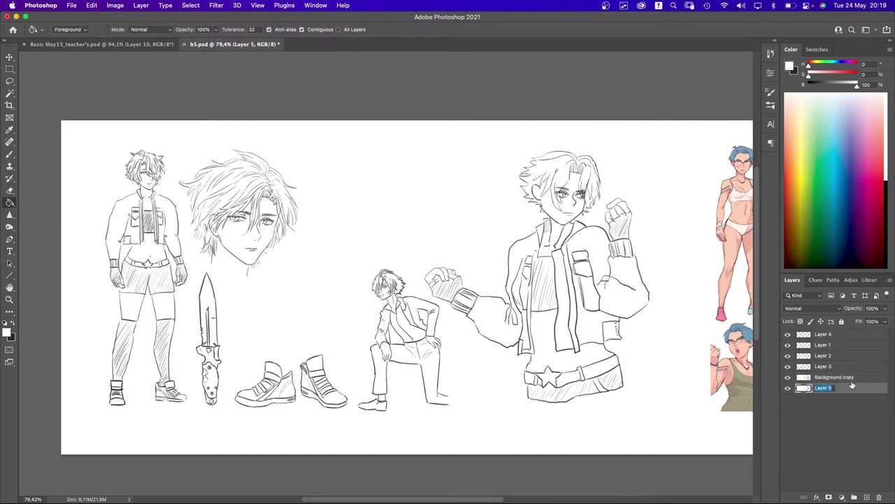
pyautogui.press('Return')
# - Add a Drop Shadow to Layer 5 with opacity 17%, angle -62° and size 46 px
pyautogui.click(816, 497)
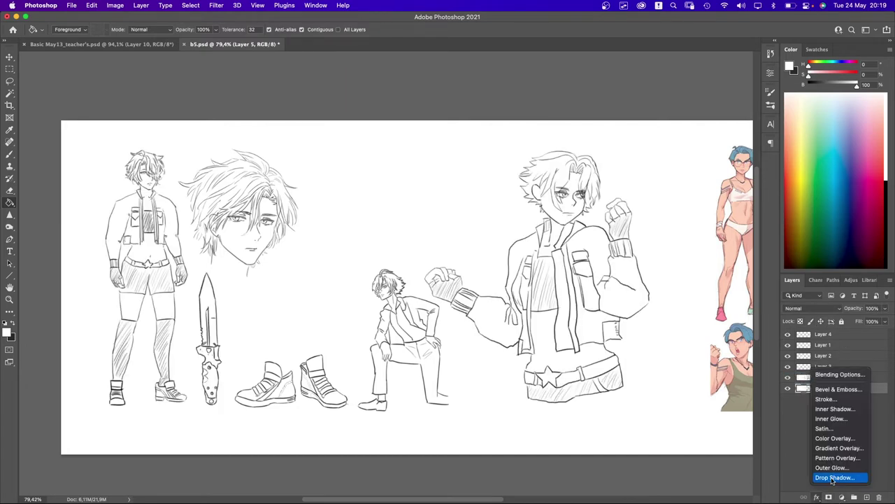
pyautogui.click(836, 480)
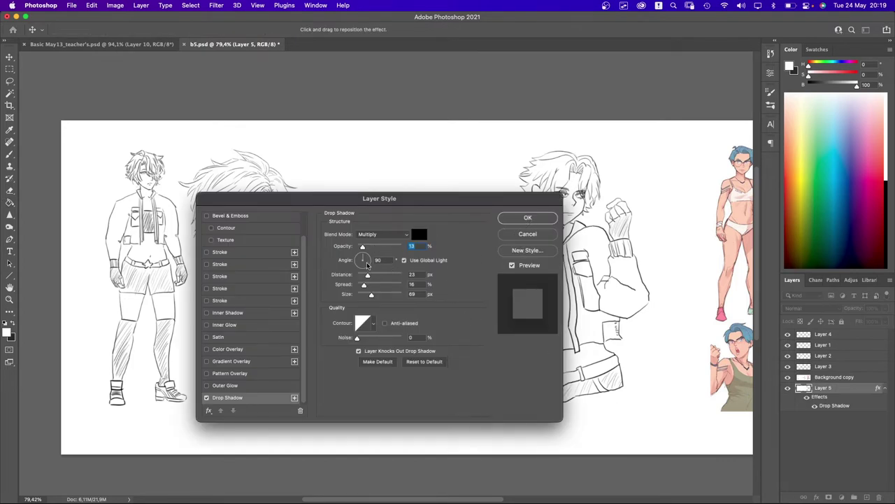
pyautogui.moveTo(368, 260); pyautogui.dragTo(371, 277)
pyautogui.moveTo(362, 246); pyautogui.dragTo(364, 247)
pyautogui.moveTo(371, 294); pyautogui.dragTo(365, 295)
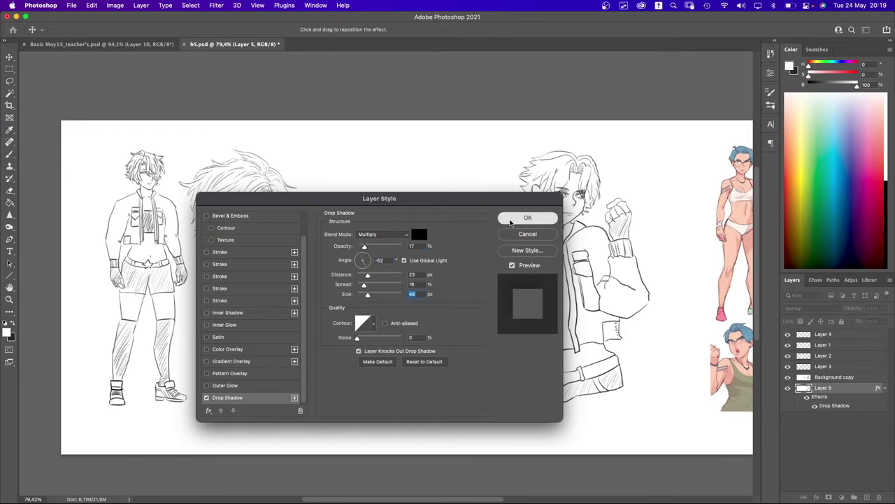
pyautogui.click(528, 218)
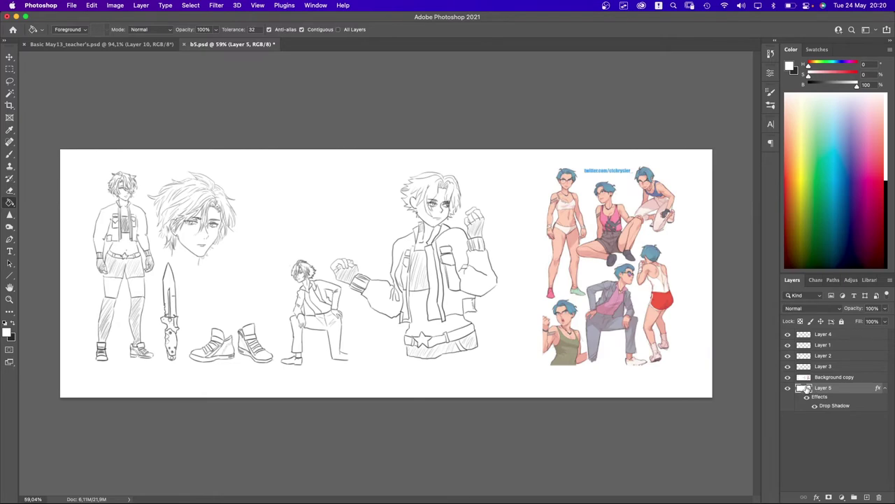
pyautogui.scroll(3, 806, 389)
pyautogui.keyDown('super'); pyautogui.click(806, 388); pyautogui.keyUp('super')
pyautogui.scroll(-3, 649, 384)
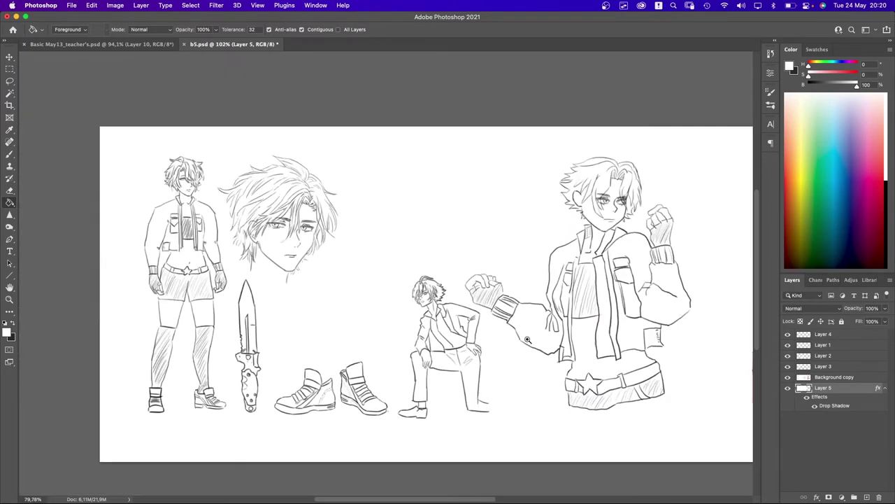
pyautogui.press('super+d')
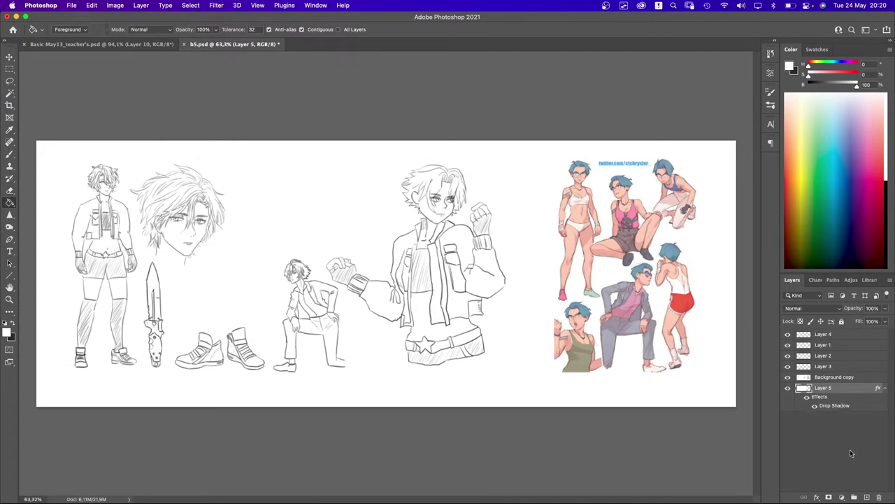
# - Add a white-filled layer beneath Layer 5 and merge Layer 5 down into it
pyautogui.keyDown('super'); pyautogui.click(866, 496); pyautogui.keyUp('super')
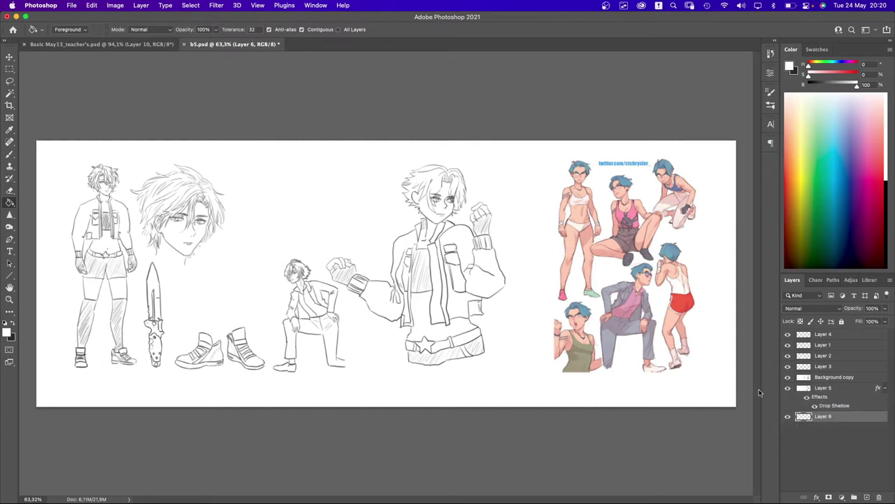
pyautogui.click(704, 383)
pyautogui.keyDown('super'); pyautogui.click(805, 389); pyautogui.keyUp('super')
pyautogui.press('super+d')
pyautogui.press('super+d')
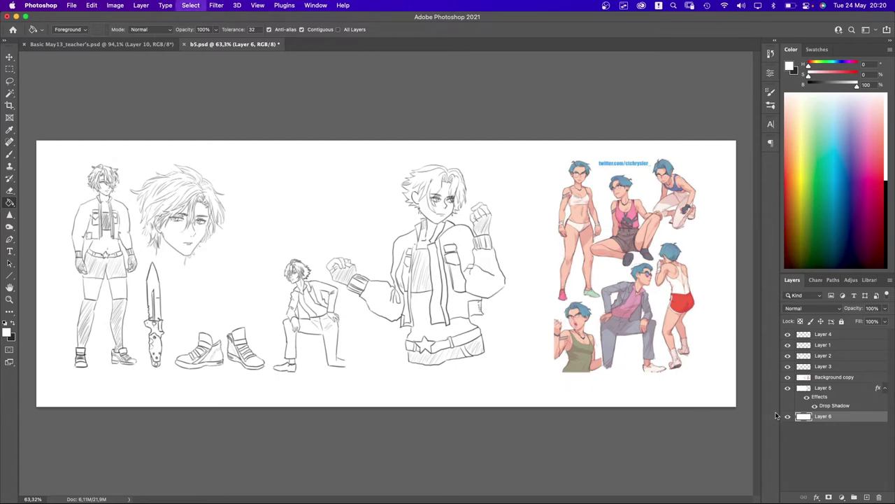
pyautogui.click(837, 409)
pyautogui.press('super+e')
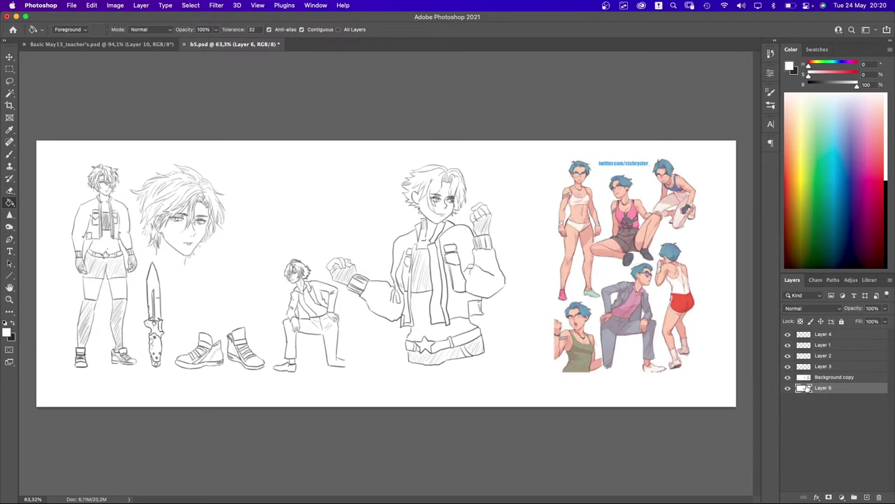
# - Hide the Background copy layer to inspect what lies on the remaining layers
pyautogui.click(799, 382)
pyautogui.click(787, 378)
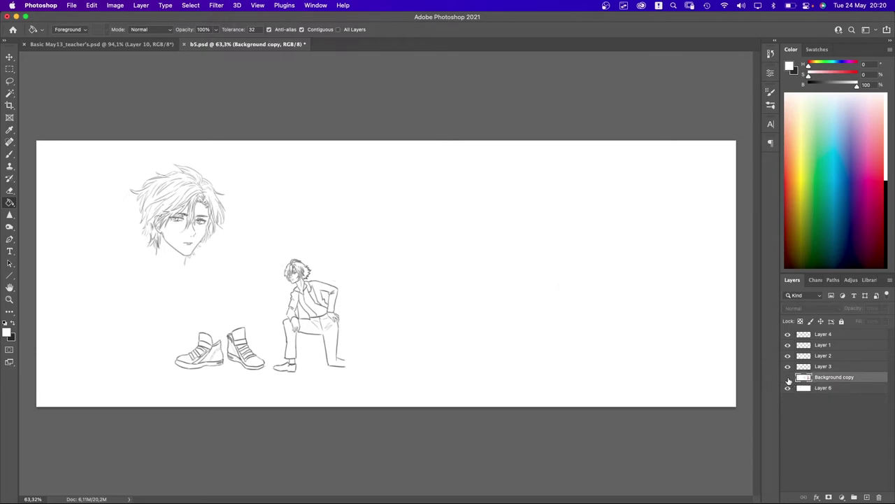
# - Toggle the Background copy layer on and off to compare its contents with the separately cut elements
pyautogui.click(788, 378)
pyautogui.click(787, 378)
pyautogui.click(788, 378)
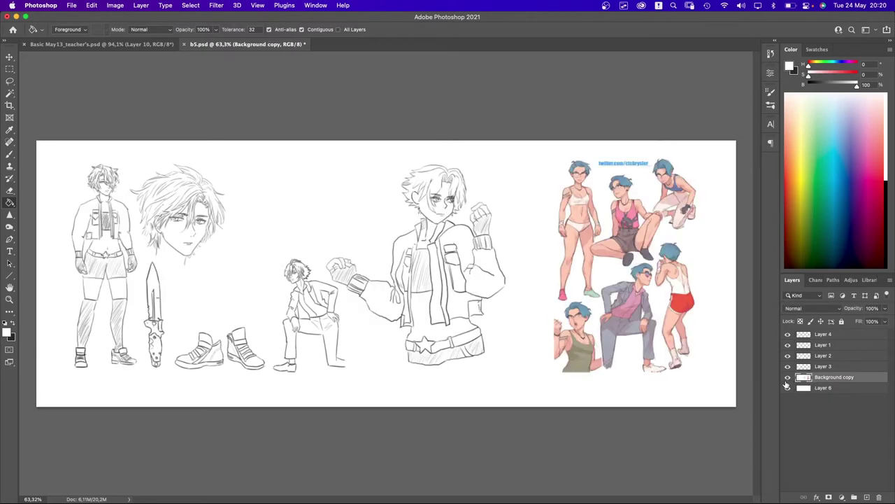
pyautogui.click(787, 378)
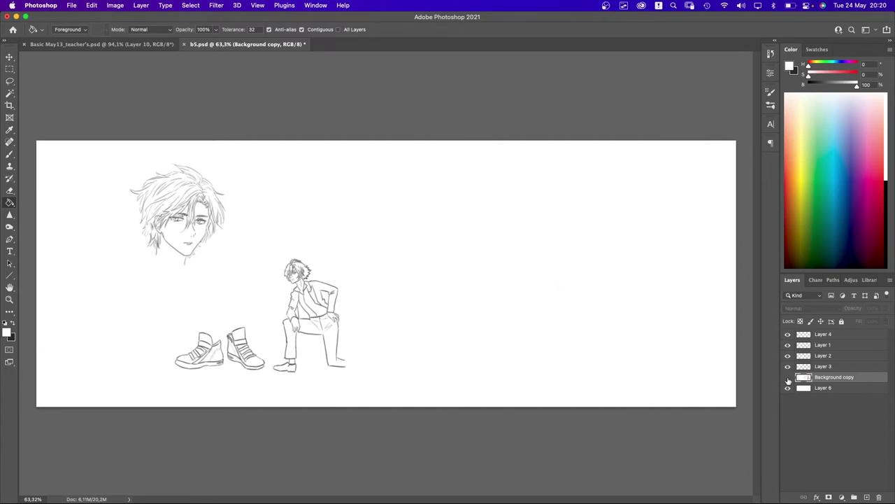
pyautogui.click(788, 378)
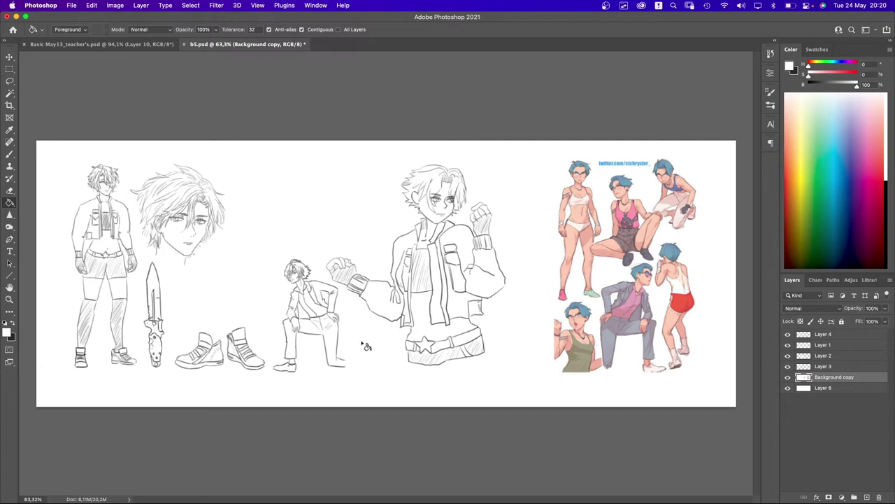
pyautogui.click(788, 379)
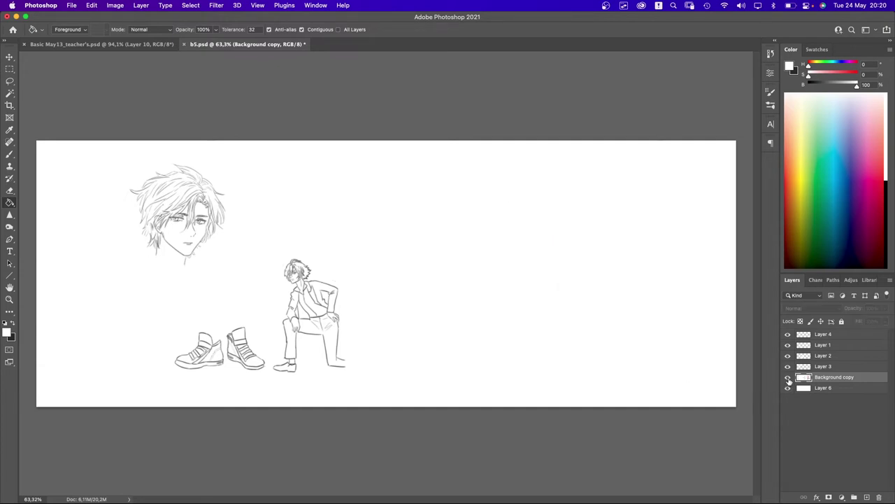
# - Show the Background copy layer and merge it with Layers 1 to 4 into a single layer
pyautogui.click(788, 379)
pyautogui.keyDown('shift'); pyautogui.click(816, 336); pyautogui.keyUp('shift')
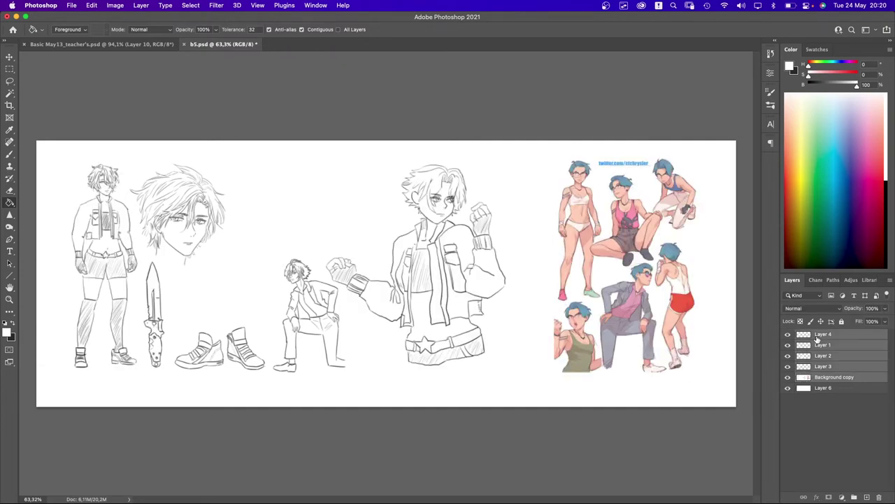
pyautogui.press('super+e')
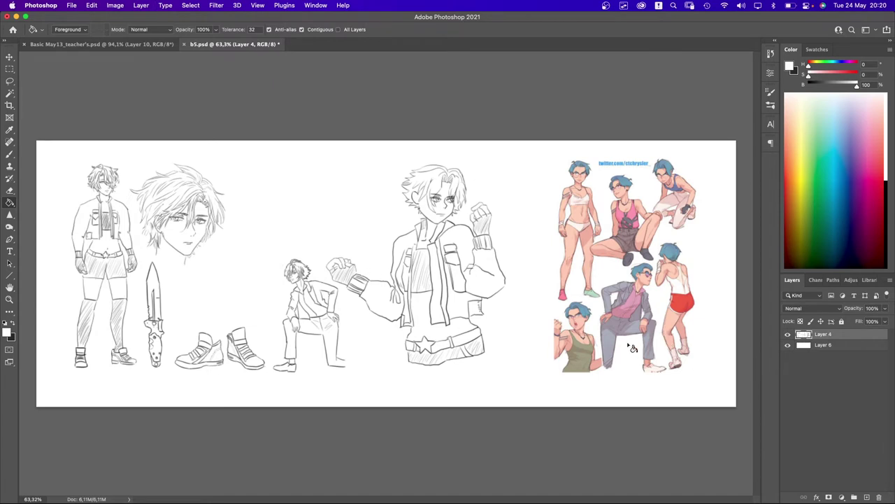
# - Add a white-filled rectangle around the student's sketches on a new layer between Layer 4 and Layer 6, and deselect
pyautogui.press('m')
pyautogui.moveTo(61, 156)
pyautogui.mouseDown()
pyautogui.moveTo(325, 327)
pyautogui.moveTo(518, 384)
pyautogui.mouseUp()
pyautogui.press('g')
pyautogui.click(832, 346)
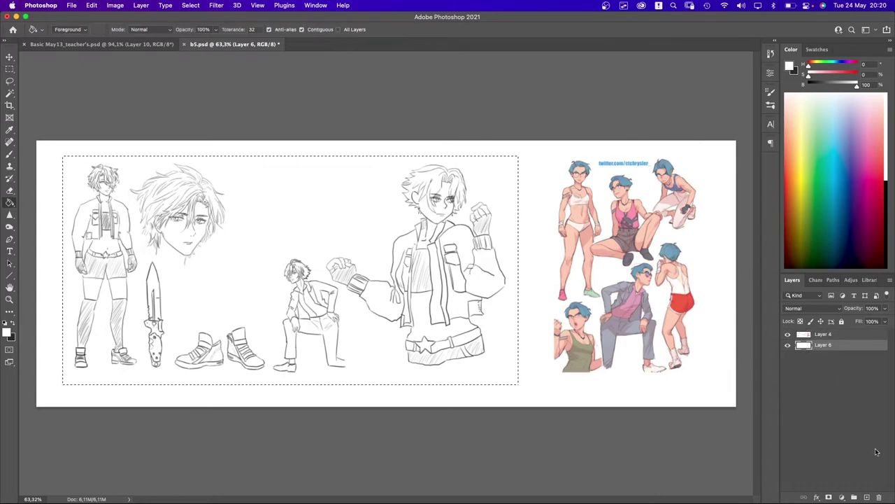
pyautogui.click(867, 496)
pyautogui.press('super+d')
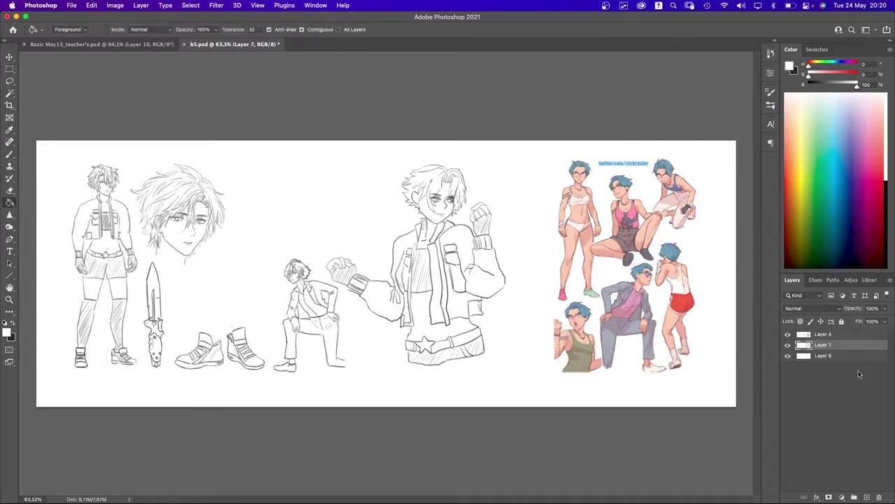
# - Add a Drop Shadow to Layer 7 with opacity 15% and noise 14%
pyautogui.click(817, 497)
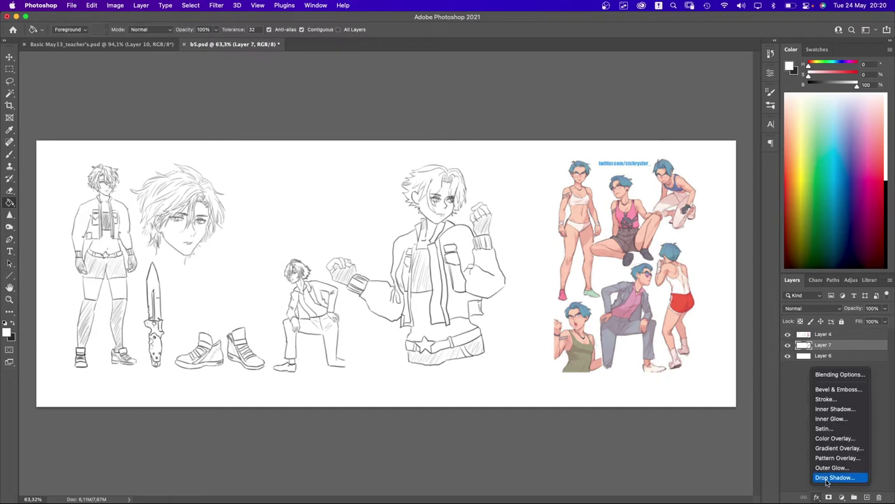
pyautogui.click(833, 480)
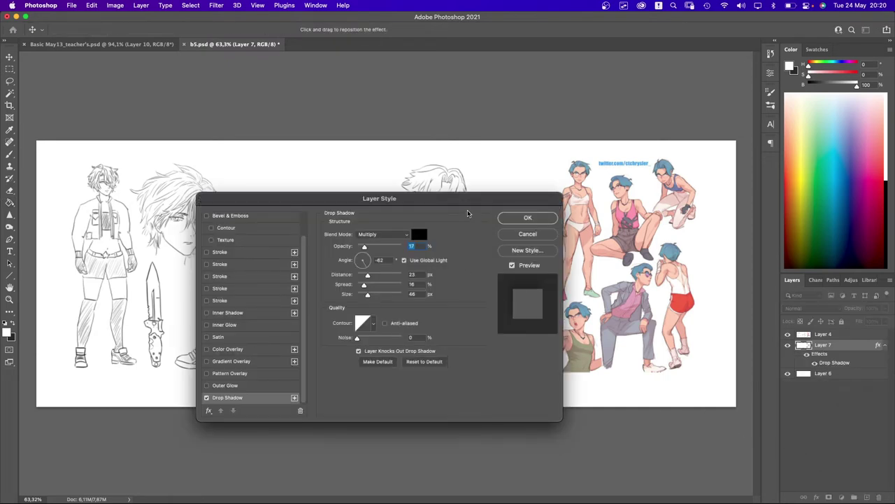
pyautogui.moveTo(417, 198); pyautogui.dragTo(458, 204)
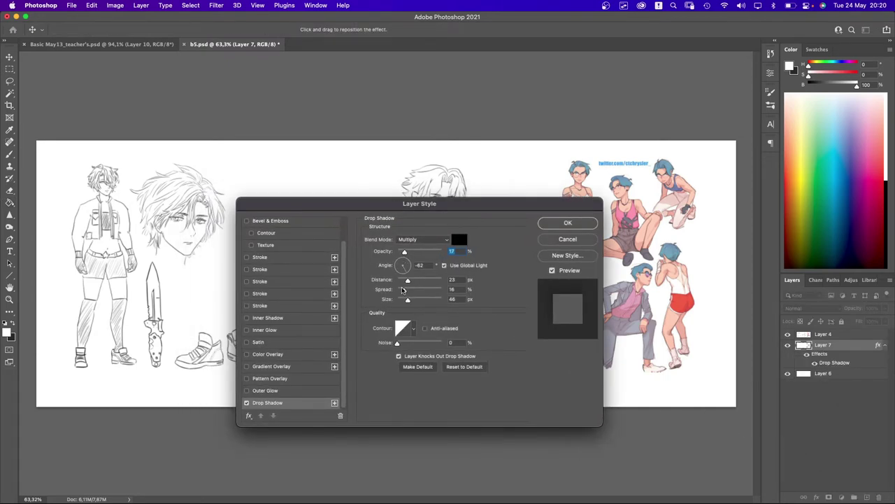
pyautogui.moveTo(398, 343); pyautogui.dragTo(403, 343)
pyautogui.moveTo(404, 252)
pyautogui.mouseDown()
pyautogui.moveTo(439, 258)
pyautogui.moveTo(402, 259)
pyautogui.mouseUp()
pyautogui.click(568, 222)
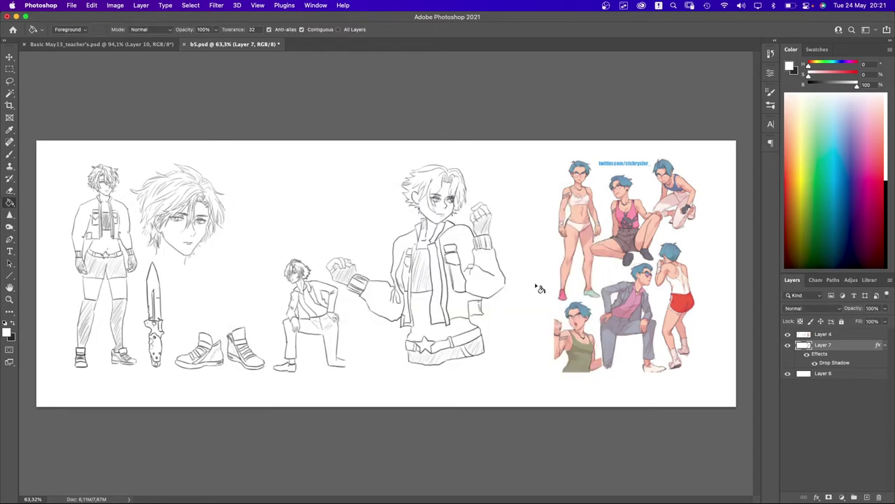
# - Review Layer 7's Drop Shadow settings and delete the effect from the layer
pyautogui.moveTo(366, 311); pyautogui.dragTo(413, 355)
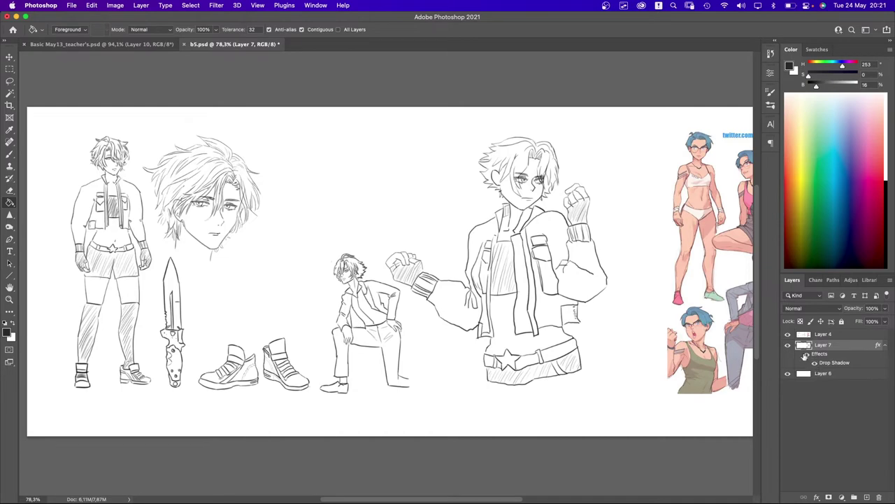
pyautogui.doubleClick(833, 364)
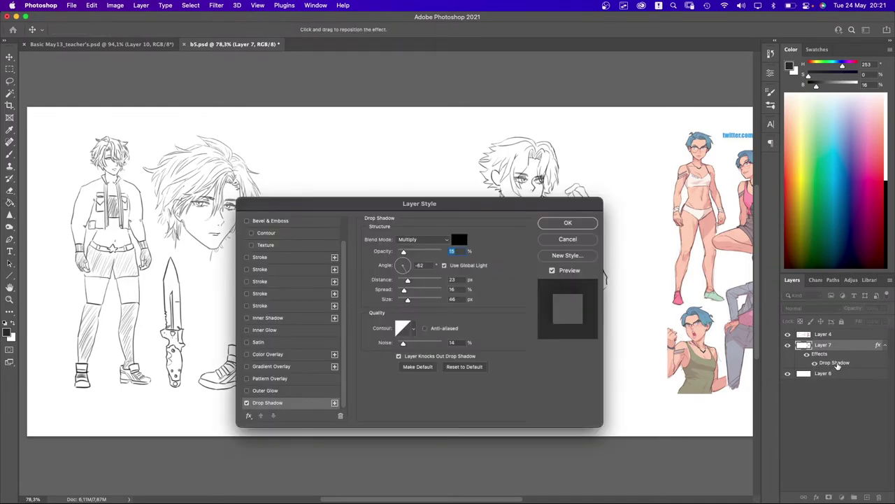
pyautogui.press('Return')
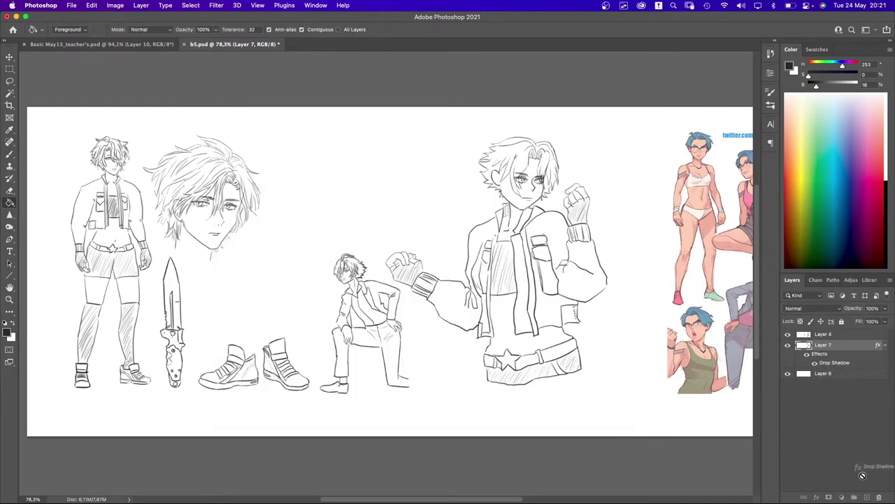
pyautogui.moveTo(878, 498); pyautogui.dragTo(878, 498)
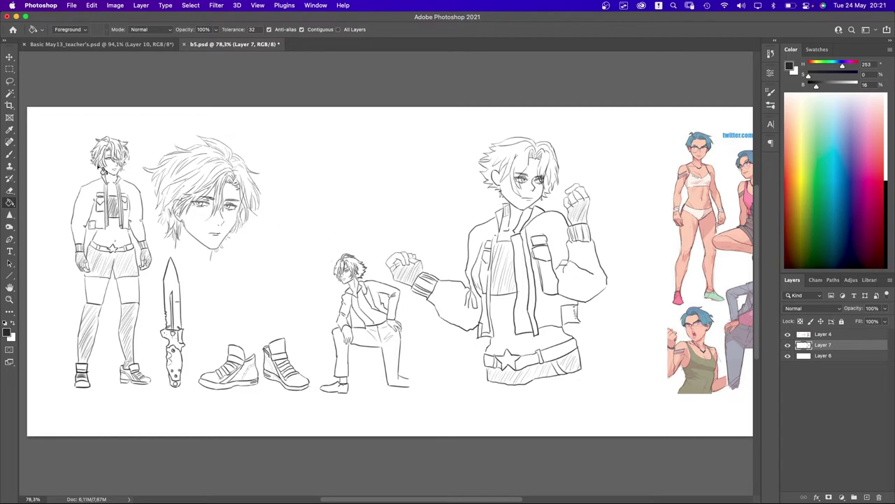
# - Create a new empty layer above Layer 4 for drawing with the Brush tool
pyautogui.press('m')
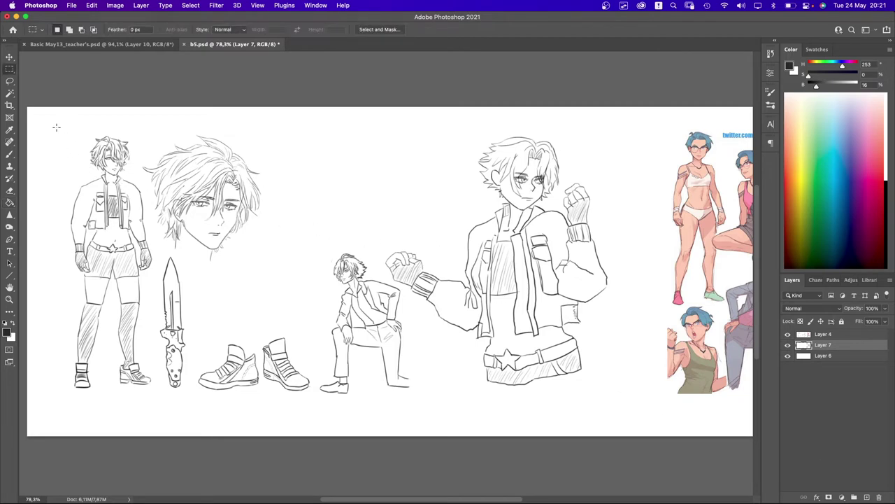
pyautogui.hotkey('ctrl', 'd')
pyautogui.press('b')
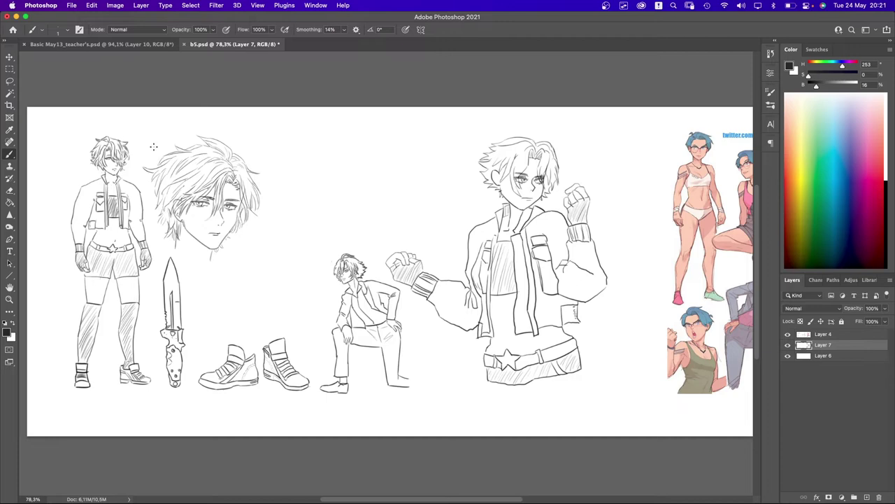
pyautogui.click(843, 337)
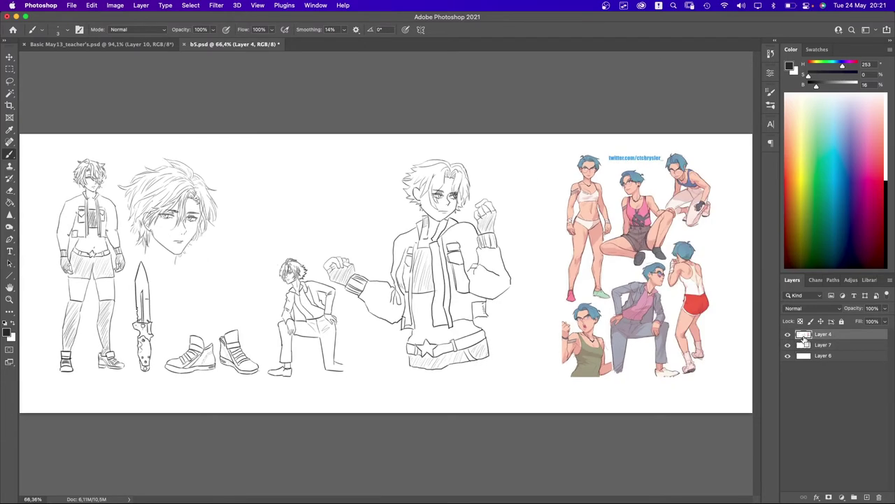
pyautogui.doubleClick(804, 337)
pyautogui.press('Escape')
pyautogui.click(866, 497)
# - Try brush strokes for a frame line near the upper edge of the sketches and undo them
pyautogui.moveTo(222, 210); pyautogui.dragTo(310, 242)
pyautogui.press('super+z')
pyautogui.moveTo(67, 150); pyautogui.dragTo(172, 151)
pyautogui.press('super+z')
# - Draw four thin straight brush lines forming a rectangular frame around the student's sketches on Layer 8
pyautogui.moveTo(54, 148)
pyautogui.mouseDown()
pyautogui.moveTo(521, 162)
pyautogui.moveTo(514, 366)
pyautogui.mouseUp()
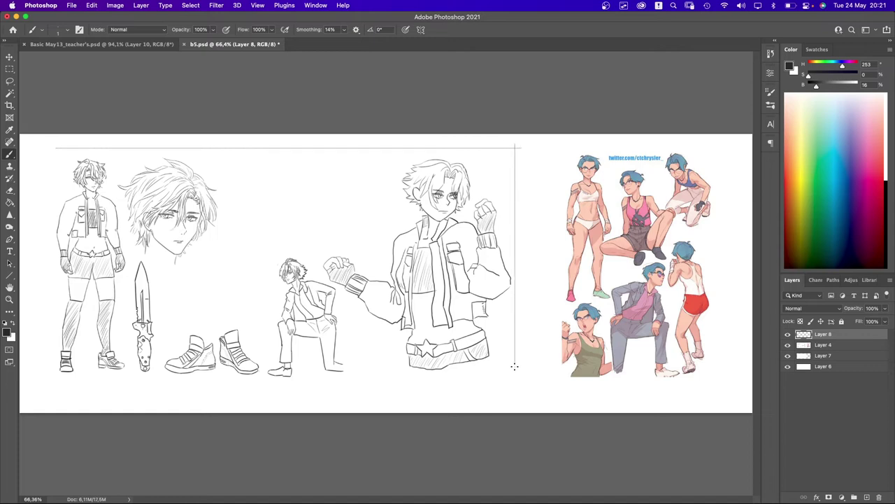
pyautogui.press('super+z')
pyautogui.moveTo(518, 186); pyautogui.dragTo(512, 346)
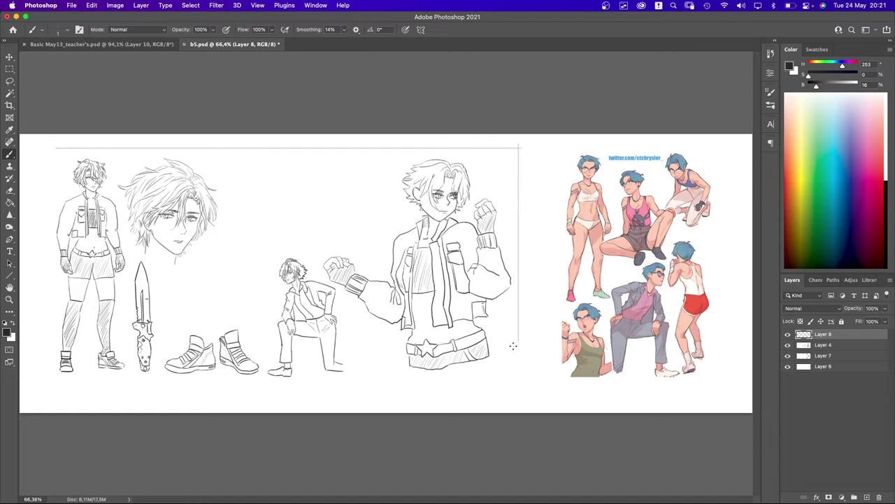
pyautogui.moveTo(525, 379); pyautogui.dragTo(172, 380)
pyautogui.press('super+z')
pyautogui.press('super+z')
pyautogui.moveTo(518, 144)
pyautogui.mouseDown()
pyautogui.moveTo(523, 384)
pyautogui.moveTo(239, 381)
pyautogui.moveTo(56, 386)
pyautogui.mouseUp()
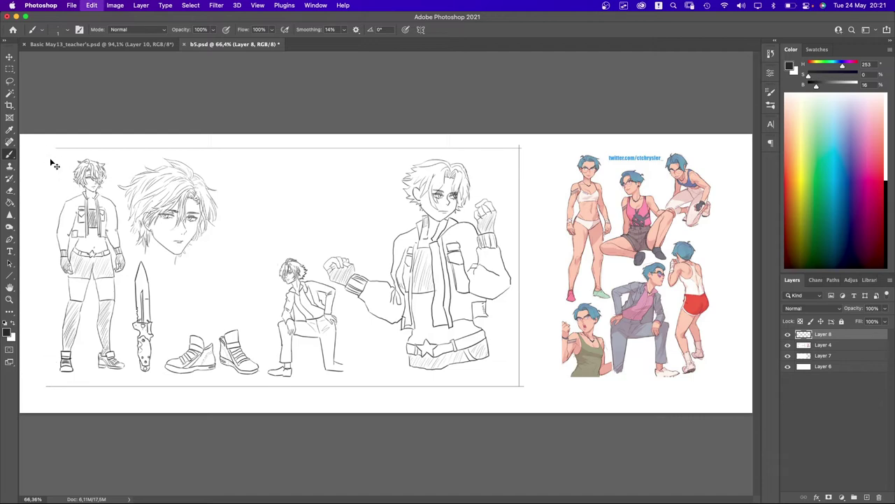
pyautogui.moveTo(51, 149); pyautogui.dragTo(50, 392)
# - Extend the upper frame line past the vertical line at the frame's upper-left corner, and deselect
pyautogui.scroll(5, 68, 150)
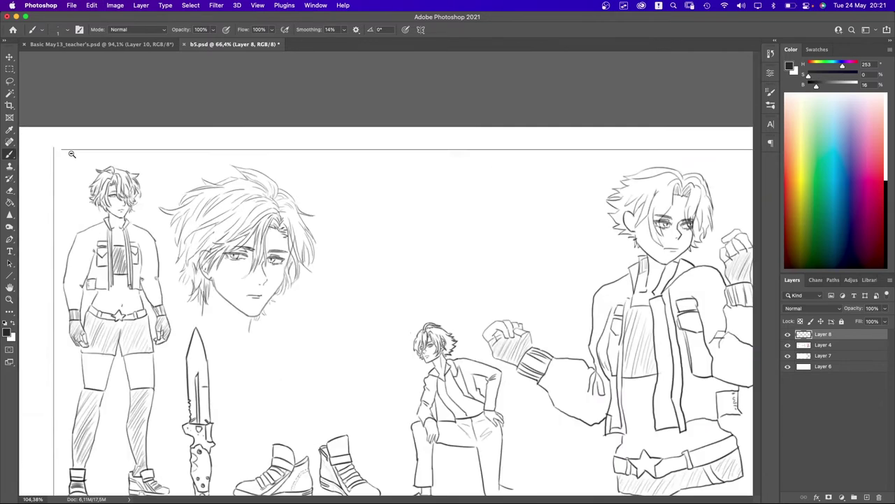
pyautogui.press('m')
pyautogui.moveTo(80, 136)
pyautogui.mouseDown()
pyautogui.moveTo(148, 154)
pyautogui.moveTo(147, 172)
pyautogui.moveTo(103, 164)
pyautogui.moveTo(111, 164)
pyautogui.mouseUp()
pyautogui.press('v')
pyautogui.press('super+d')
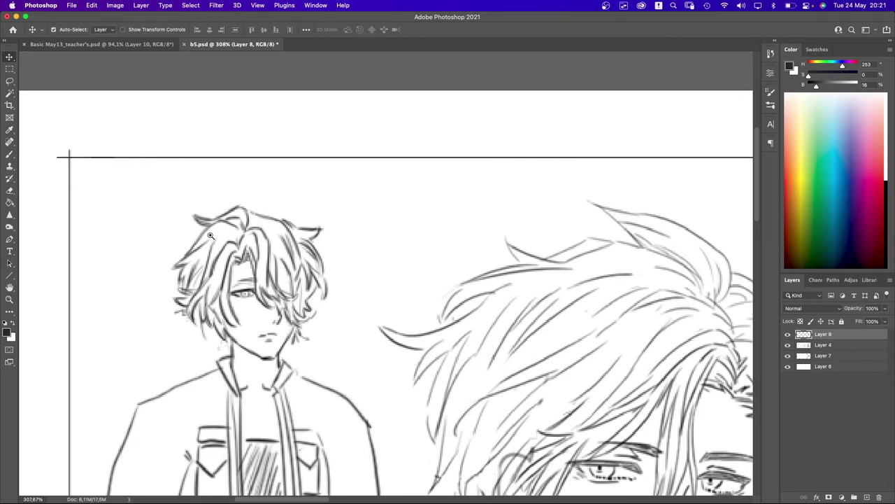
# - Choose the Hard Round Pressure Opacity brush, undo a test stroke by the kneeling figure's foot, and set the foreground colour to black
pyautogui.moveTo(328, 313)
pyautogui.mouseDown()
pyautogui.moveTo(280, 312)
pyautogui.moveTo(328, 313)
pyautogui.mouseUp()
pyautogui.scroll(-3, 328, 313)
pyautogui.scroll(4, 352, 315)
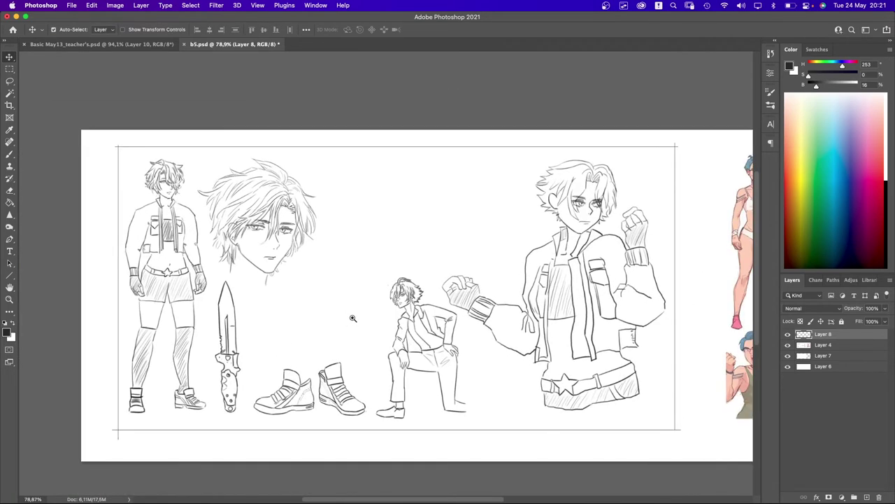
pyautogui.scroll(-2, 376, 338)
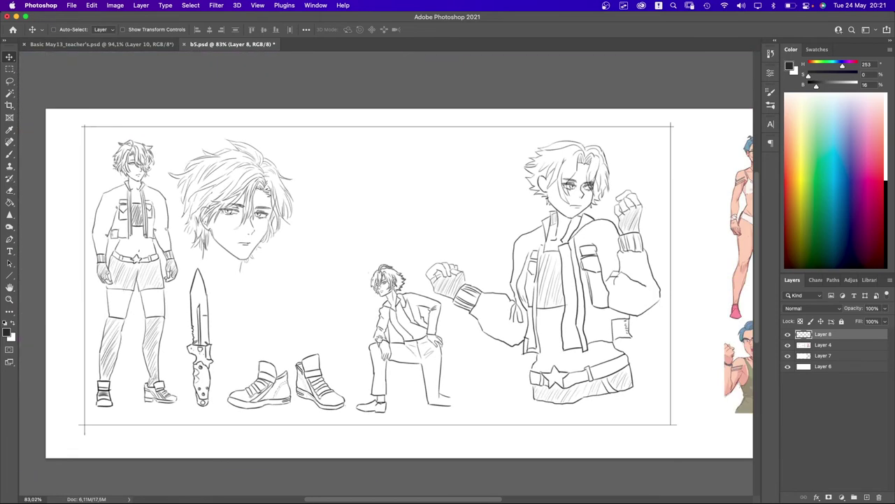
pyautogui.scroll(4, 447, 373)
pyautogui.press('b')
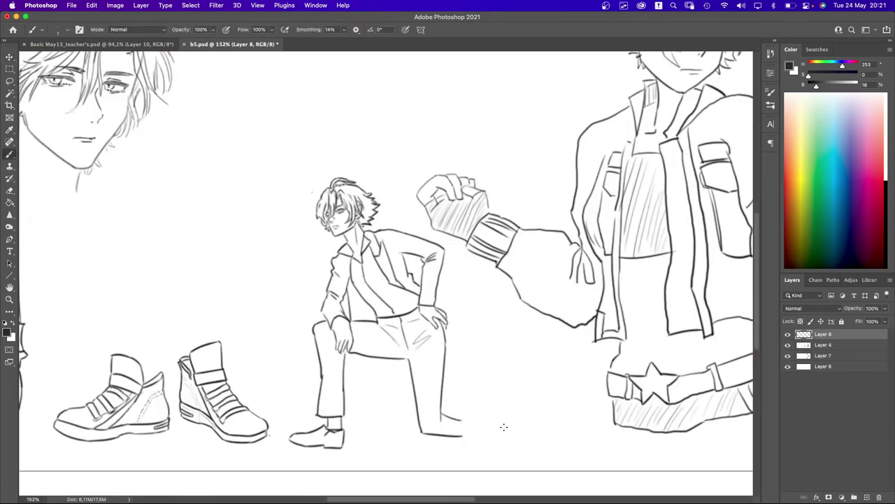
pyautogui.rightClick(725, 374)
pyautogui.press('Escape')
pyautogui.rightClick(576, 407)
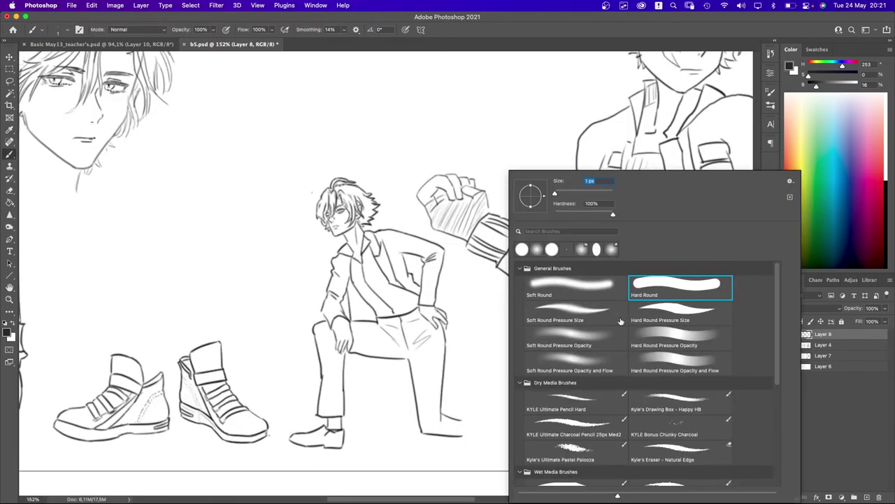
pyautogui.doubleClick(657, 338)
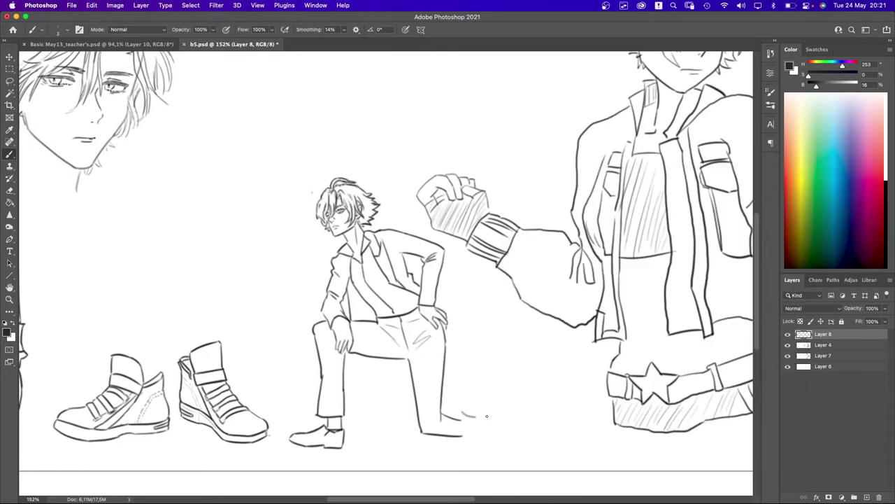
pyautogui.press('super+z')
pyautogui.click(11, 323)
# - Draw the missing trouser end, ankle and shoe on the kneeling figure's rear leg
pyautogui.scroll(5, 366, 314)
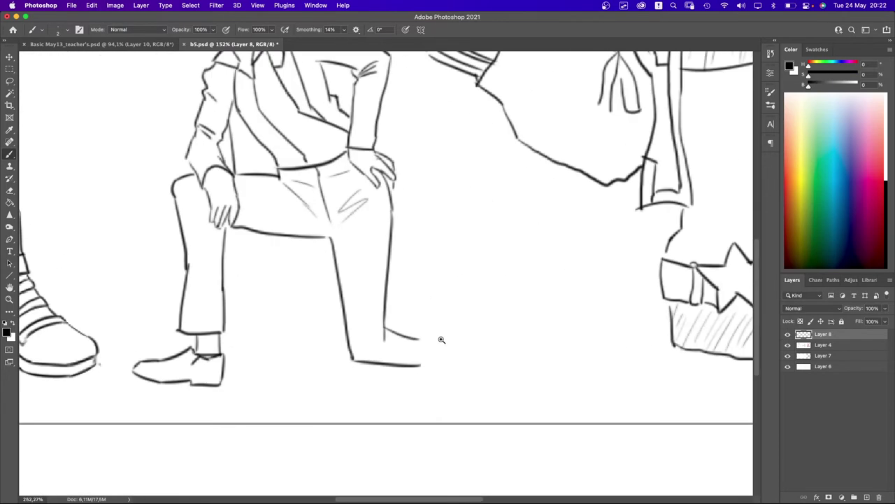
pyautogui.scroll(-3, 438, 339)
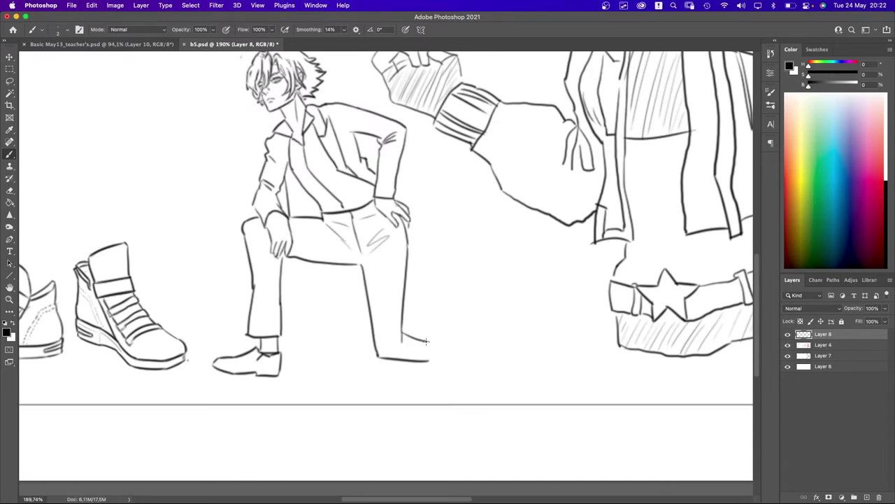
pyautogui.moveTo(426, 341)
pyautogui.mouseDown()
pyautogui.moveTo(466, 347)
pyautogui.moveTo(466, 364)
pyautogui.moveTo(432, 360)
pyautogui.mouseUp()
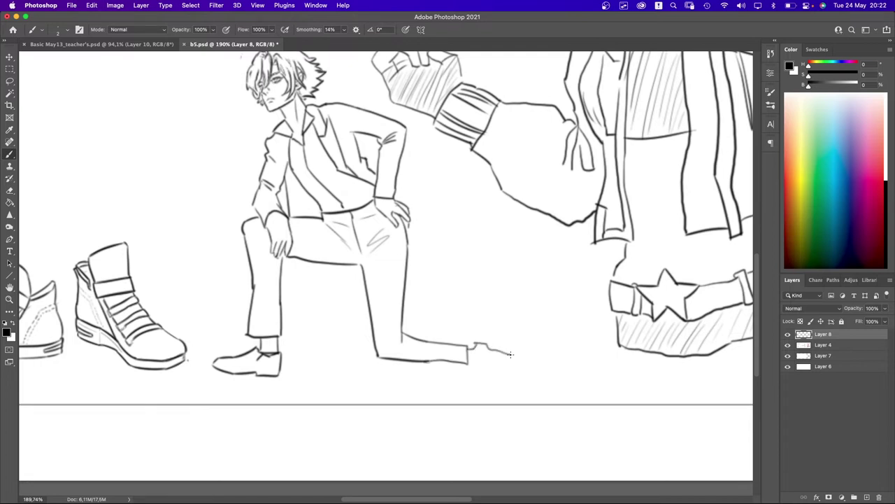
pyautogui.press('super+z')
pyautogui.moveTo(527, 362)
pyautogui.mouseDown()
pyautogui.moveTo(489, 359)
pyautogui.moveTo(480, 341)
pyautogui.moveTo(519, 349)
pyautogui.mouseUp()
# - Erase the surplus lines inside and along the top of the kneeling figure's rear shoe with a smaller eraser
pyautogui.press('e')
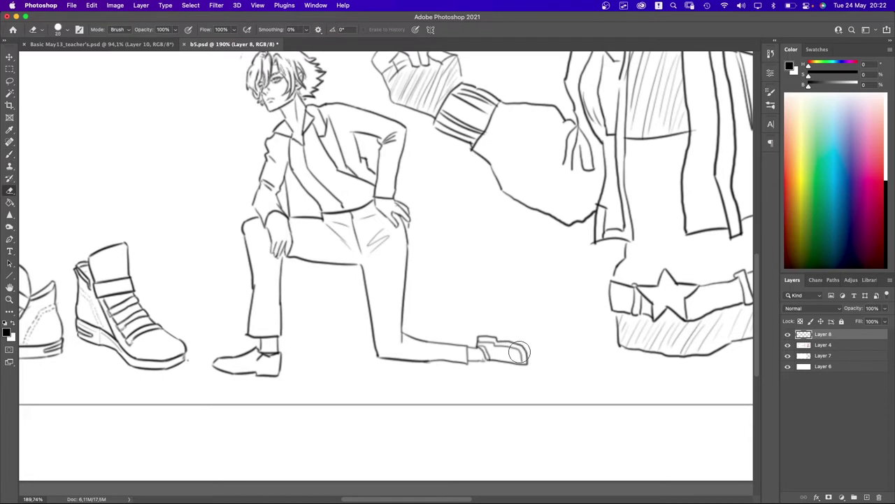
pyautogui.press('[')
pyautogui.press('[')
pyautogui.moveTo(489, 341); pyautogui.dragTo(521, 359)
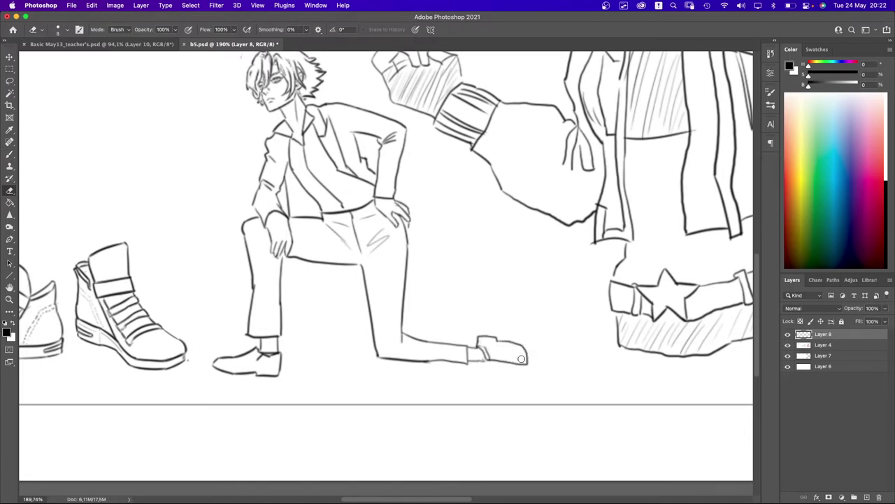
pyautogui.moveTo(480, 334); pyautogui.dragTo(515, 340)
pyautogui.press('b')
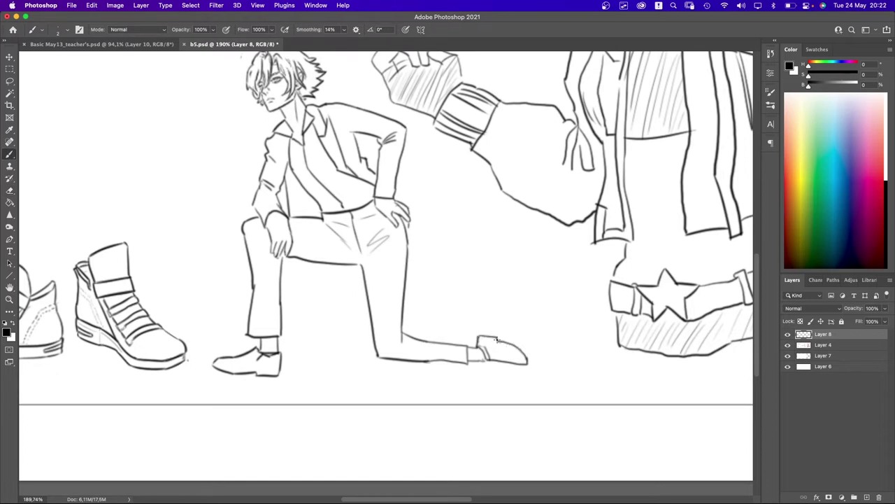
# - Undo the latest strokes on the kneeling figure's rear shoe and erase the rest of the shoe with a larger eraser
pyautogui.press('super+z')
pyautogui.press('e')
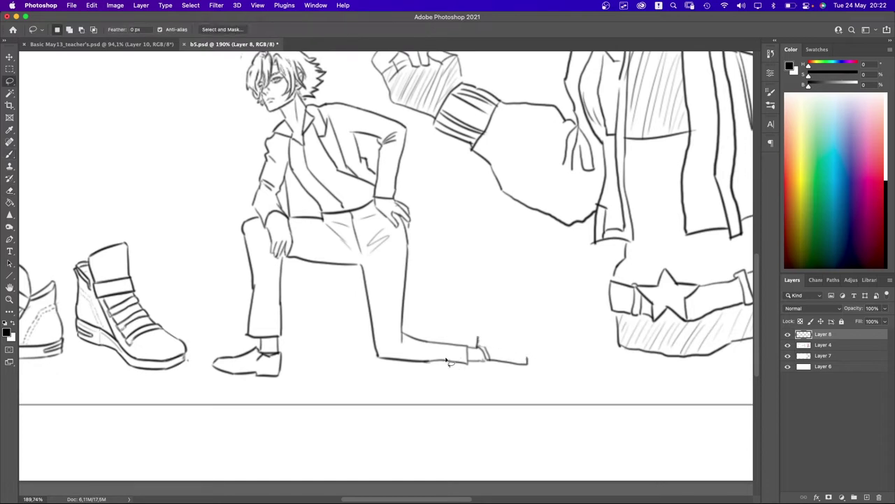
pyautogui.press(']')
pyautogui.press(']')
pyautogui.moveTo(536, 359)
pyautogui.mouseDown()
pyautogui.moveTo(486, 341)
pyautogui.moveTo(499, 362)
pyautogui.mouseUp()
# - Lasso the kneeling figure's front shoe and merge Layer 8, Layer 4 and Layer 7 into one layer
pyautogui.press('l')
pyautogui.moveTo(292, 361)
pyautogui.mouseDown()
pyautogui.moveTo(220, 354)
pyautogui.moveTo(207, 379)
pyautogui.moveTo(308, 381)
pyautogui.mouseUp()
pyautogui.press('v')
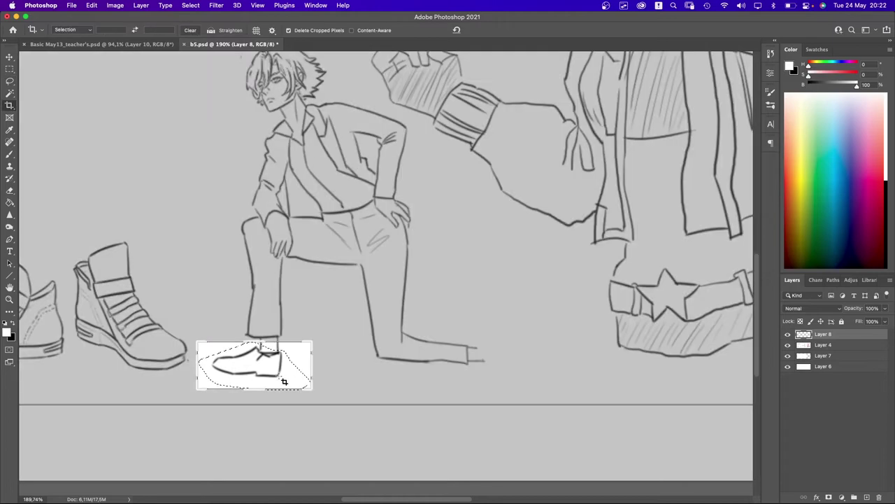
pyautogui.click(301, 383)
pyautogui.press('Return')
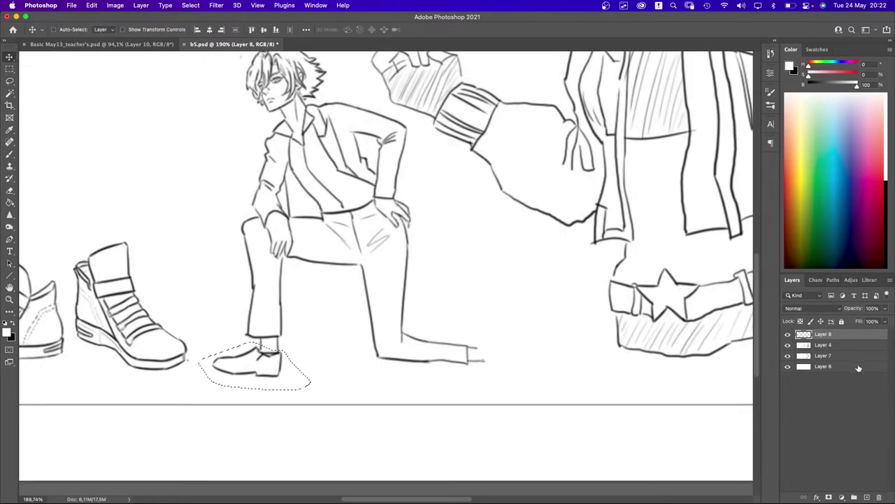
pyautogui.keyDown('shift'); pyautogui.click(832, 356); pyautogui.keyUp('shift')
pyautogui.hotkey('ctrl', 'e')
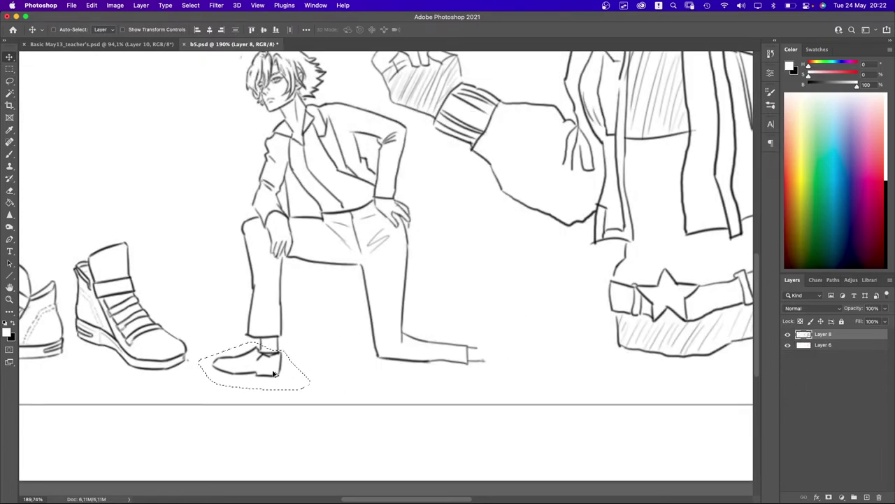
# - Duplicate the selected shoe into the empty space beyond the kneeling figure's rear ankle and start transforming the copy
pyautogui.moveTo(292, 376); pyautogui.dragTo(594, 377)
pyautogui.hotkey('ctrl', 't')
pyautogui.rightClick(585, 374)
pyautogui.click(577, 370)
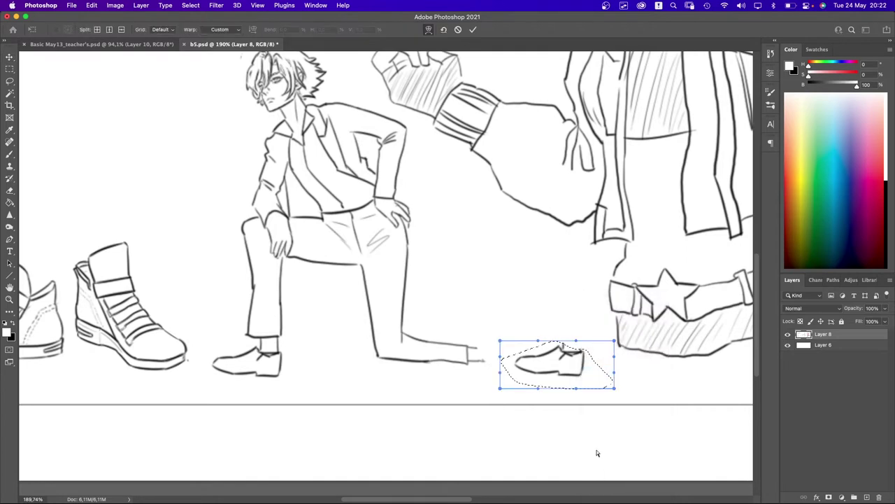
pyautogui.rightClick(567, 378)
pyautogui.click(591, 494)
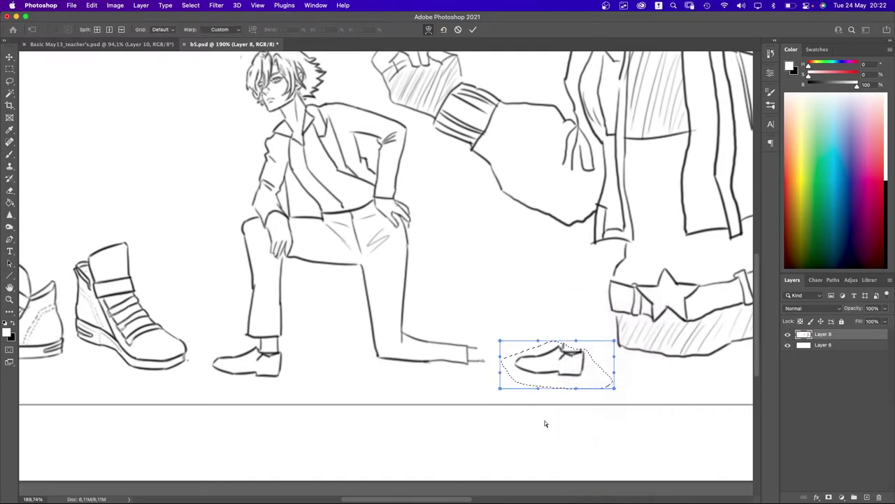
pyautogui.rightClick(574, 378)
pyautogui.click(591, 484)
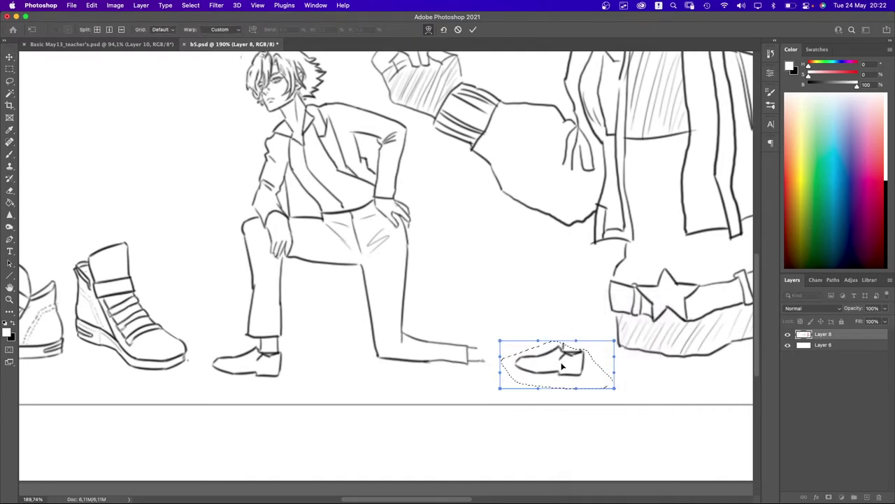
# - Rotate the copied shoe by about -154°, place it at the rear ankle with the toe pointing away from the leg, and deselect
pyautogui.moveTo(633, 345); pyautogui.dragTo(483, 365)
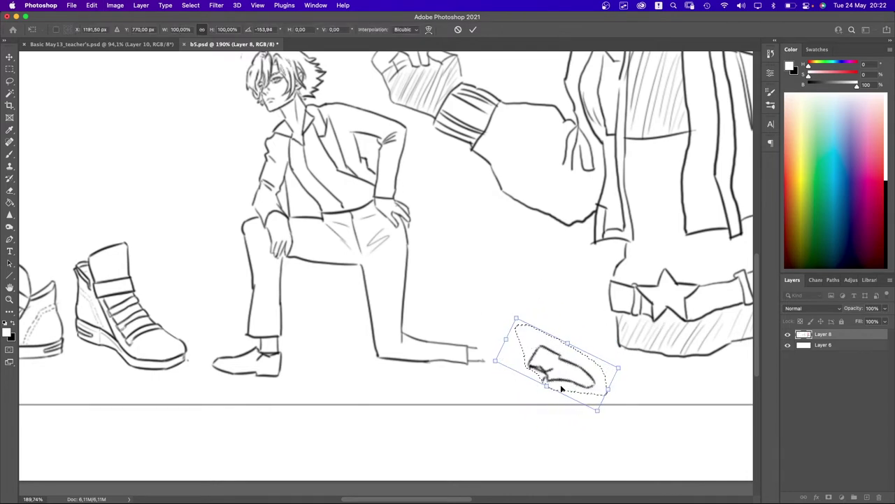
pyautogui.moveTo(532, 396); pyautogui.dragTo(505, 372)
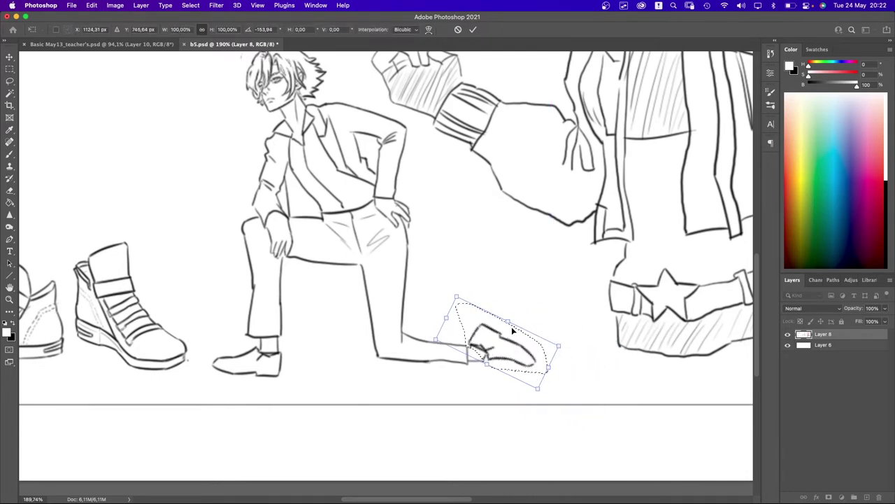
pyautogui.press('Return')
pyautogui.hotkey('ctrl', 'd')
pyautogui.hotkey('ctrl', 'z')
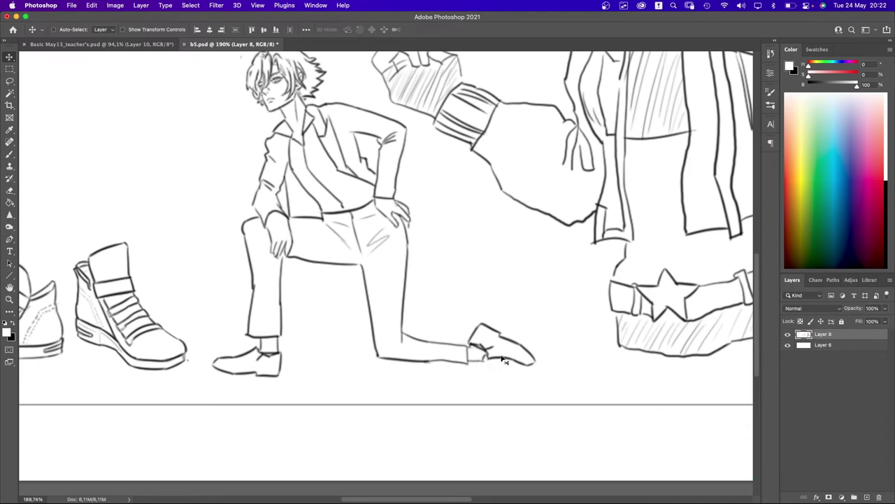
pyautogui.moveTo(507, 353); pyautogui.dragTo(511, 357)
pyautogui.hotkey('ctrl', 'd')
# - Erase the overlapping lines at the kneeling figure's rear ankle and redraw the ankle in black
pyautogui.press('e')
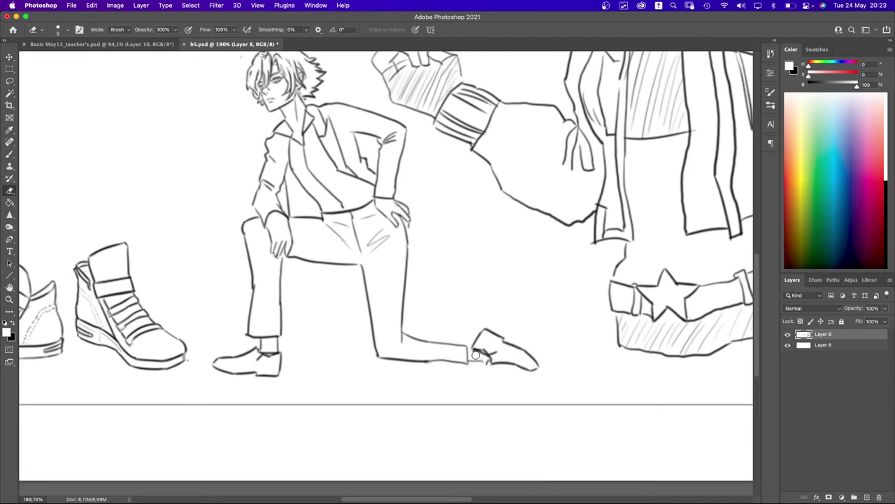
pyautogui.press('b')
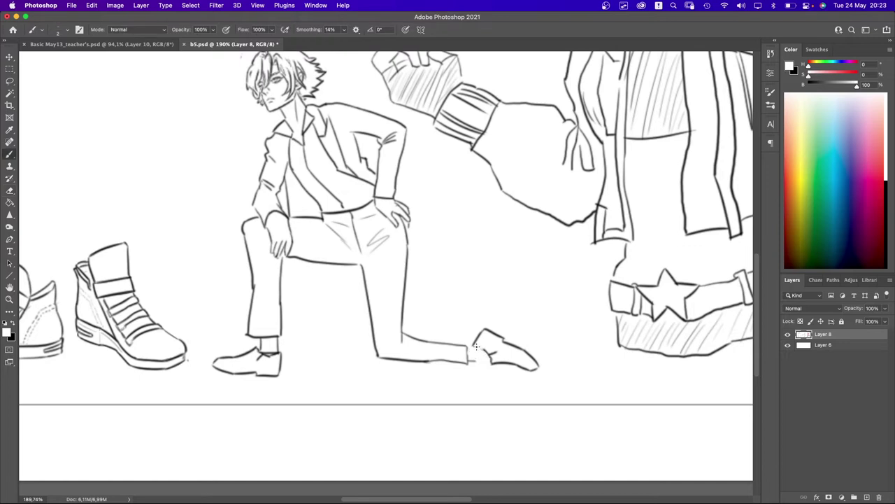
pyautogui.press('x')
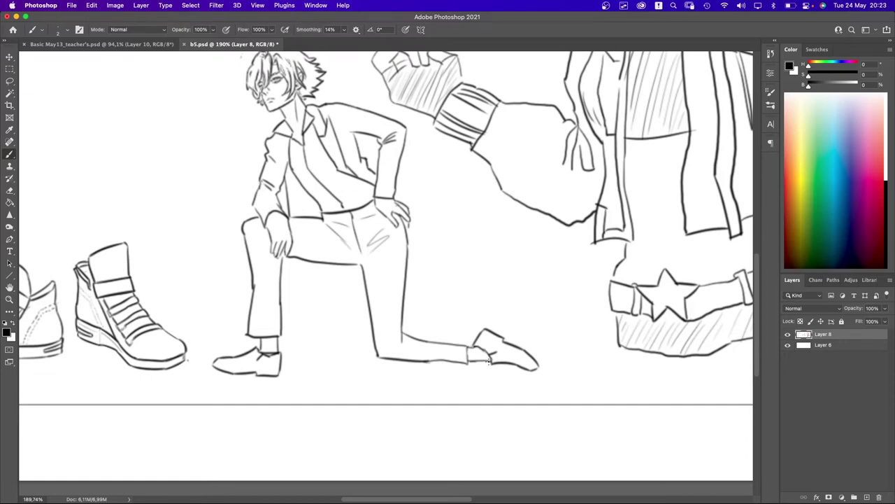
pyautogui.scroll(3, 489, 360)
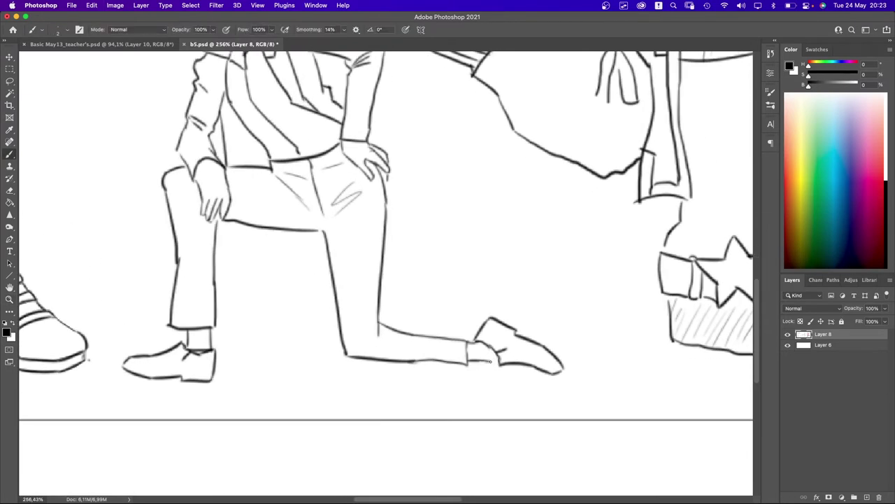
pyautogui.scroll(-5, 505, 373)
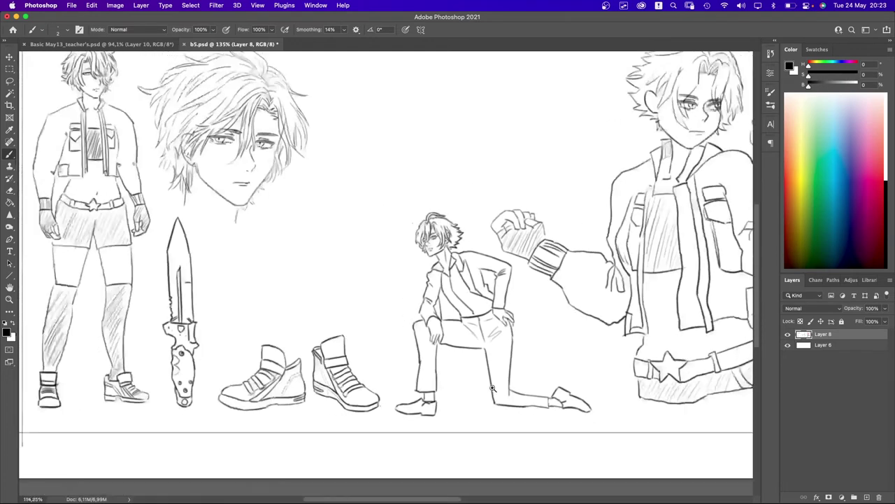
# - Select the kneeling figure's rear shoe and ankle, shift them about 0.45 cm closer to the trouser end, and deselect
pyautogui.scroll(4, 598, 411)
pyautogui.moveTo(598, 412); pyautogui.dragTo(529, 383)
pyautogui.press('m')
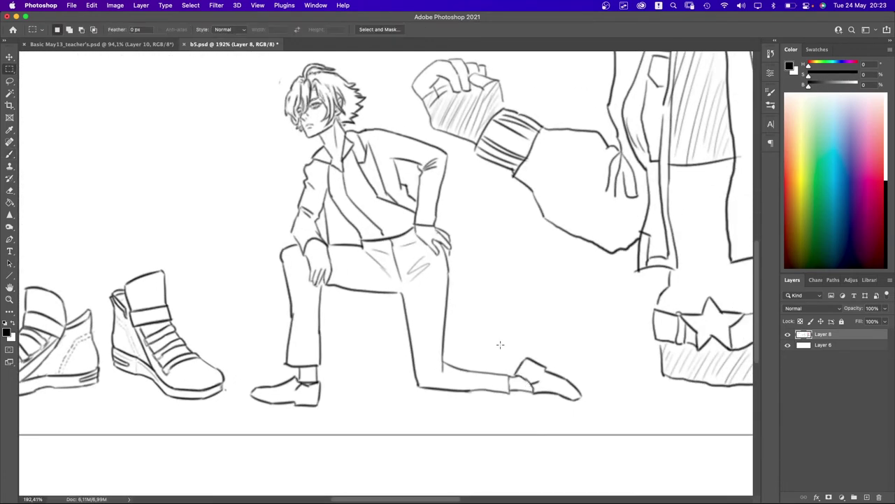
pyautogui.moveTo(499, 342); pyautogui.dragTo(609, 415)
pyautogui.press('v')
pyautogui.moveTo(524, 367); pyautogui.dragTo(540, 395)
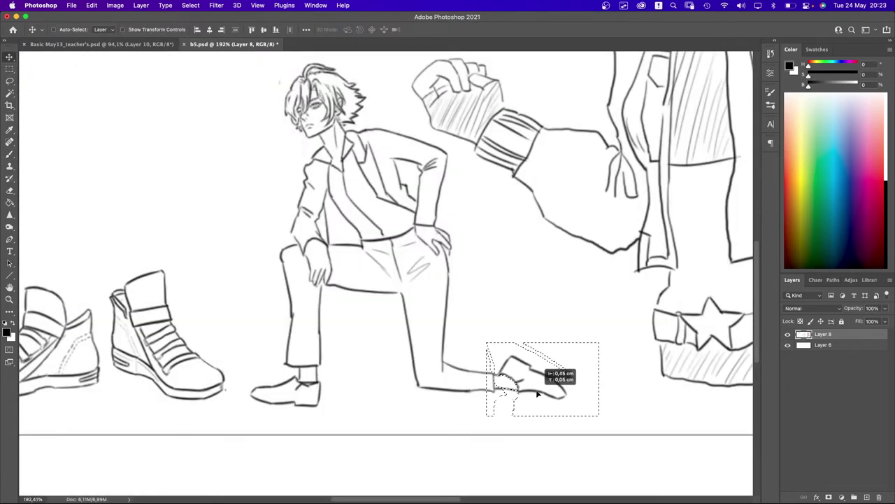
pyautogui.press('super+d')
# - Draw the missing neck outline and its base line below the large head portrait
pyautogui.scroll(-3, 490, 388)
pyautogui.moveTo(397, 362); pyautogui.dragTo(447, 366)
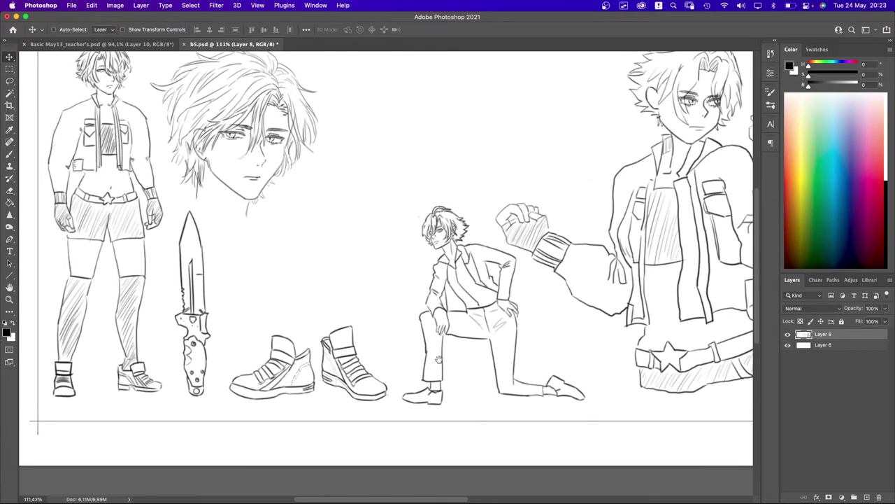
pyautogui.scroll(-3, 448, 378)
pyautogui.scroll(5, 424, 369)
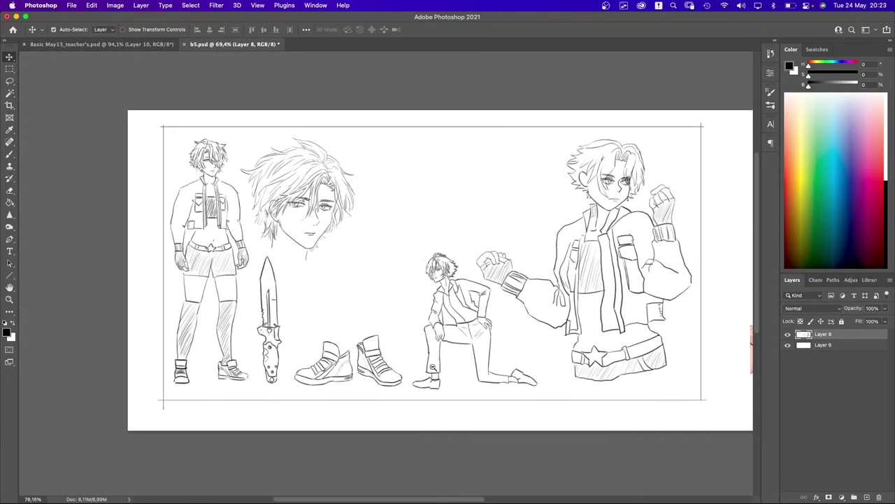
pyautogui.press('b')
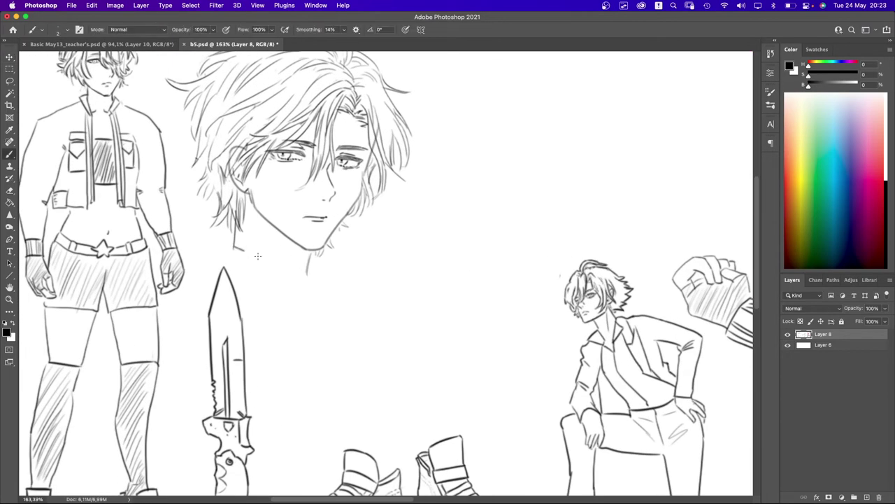
pyautogui.moveTo(234, 247); pyautogui.dragTo(275, 273)
pyautogui.moveTo(234, 247); pyautogui.dragTo(273, 272)
pyautogui.press('cmd+z')
pyautogui.press('cmd+0')
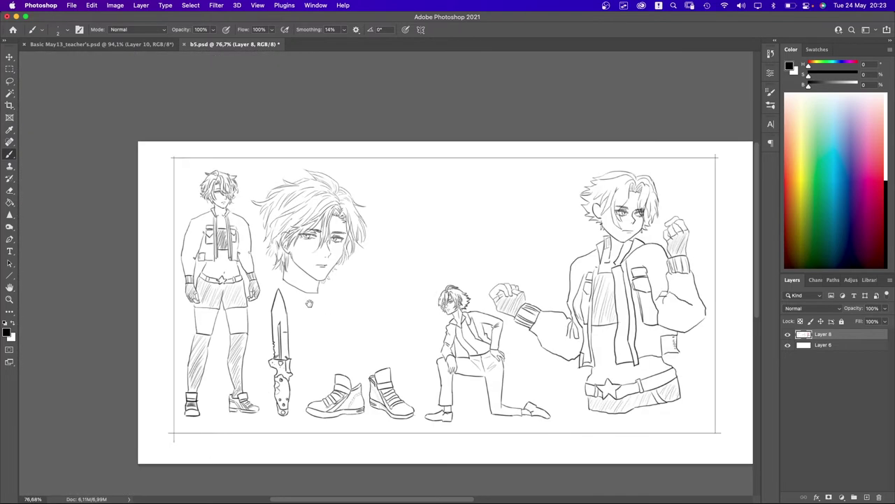
# - Erase the lines dividing the two legs of the shorts at the crotch of the standing figure
pyautogui.scroll(6, 217, 271)
pyautogui.scroll(-3, 217, 270)
pyautogui.hscroll(-2, 217, 271)
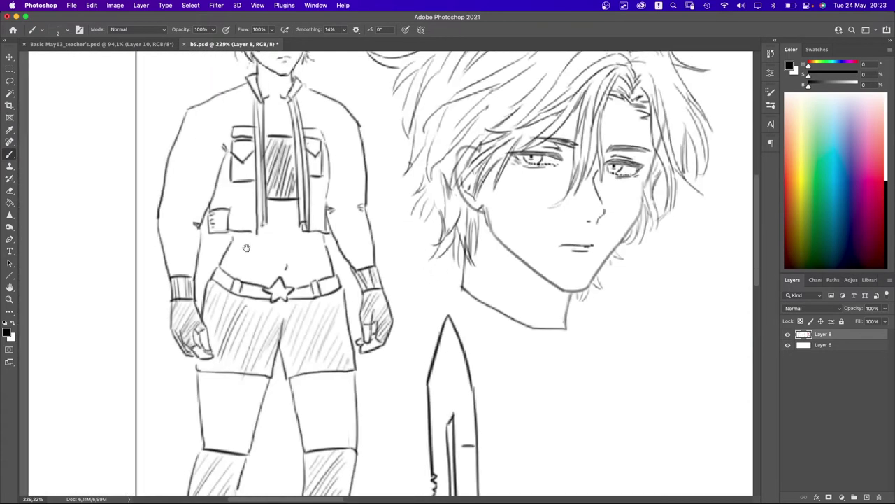
pyautogui.press('cmd+z')
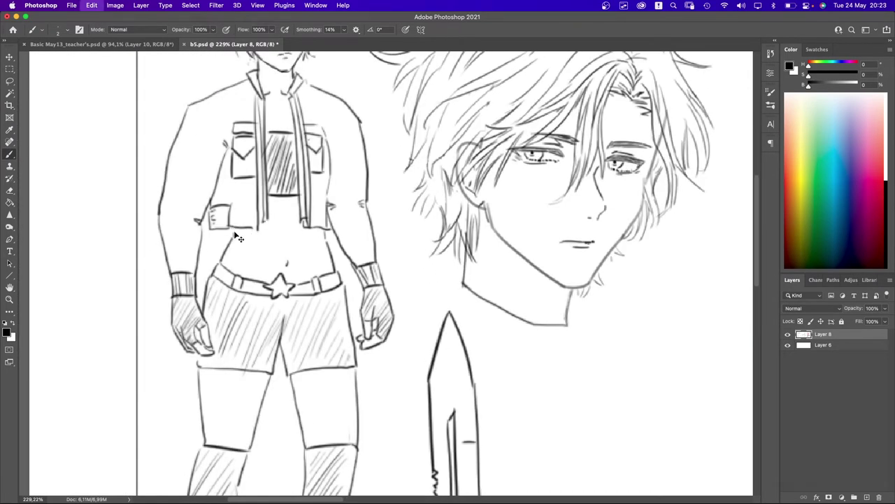
pyautogui.scroll(-4, 313, 252)
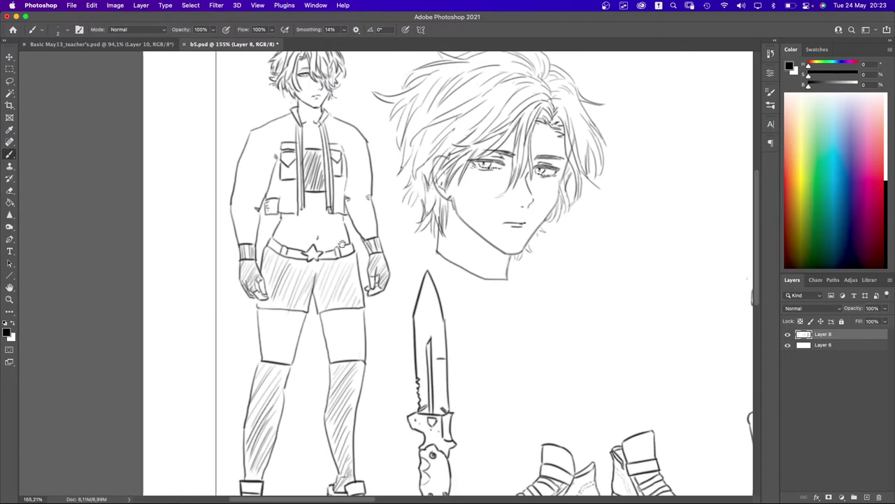
pyautogui.scroll(3, 267, 158)
pyautogui.press('e')
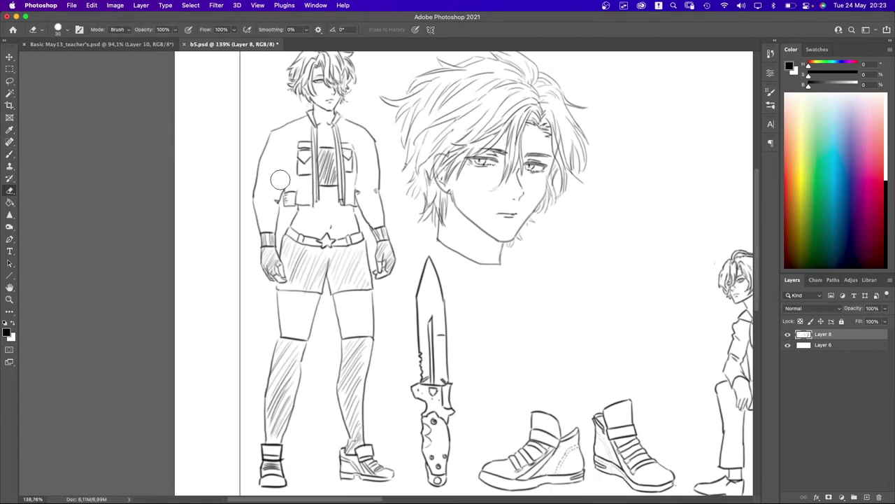
pyautogui.moveTo(378, 159); pyautogui.dragTo(367, 175)
pyautogui.scroll(-2, 305, 250)
pyautogui.hscroll(1, 305, 250)
pyautogui.press(']')
pyautogui.press(']')
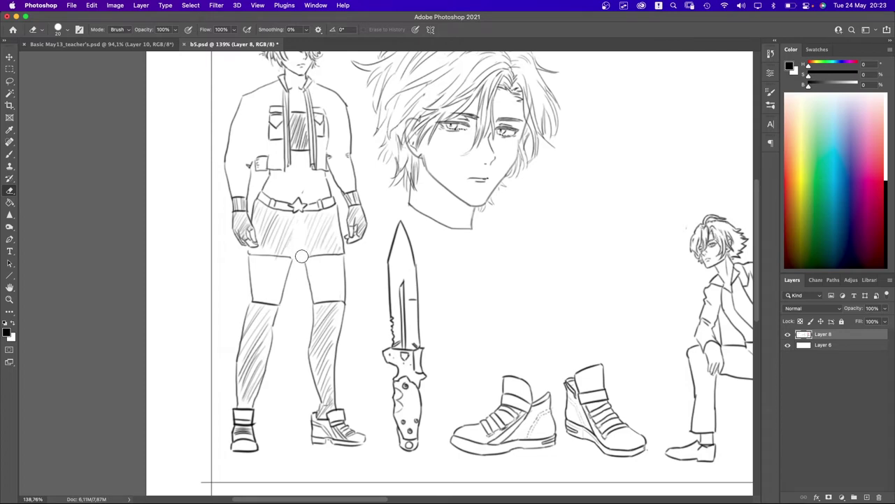
pyautogui.moveTo(288, 302); pyautogui.dragTo(295, 273)
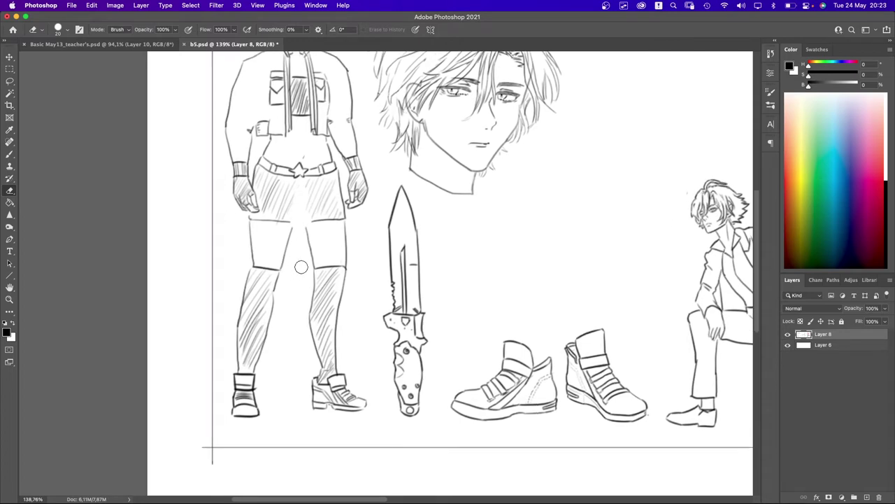
# - Erase the hatched lower leg above the front-facing shoe of the standing figure
pyautogui.scroll(3, 264, 305)
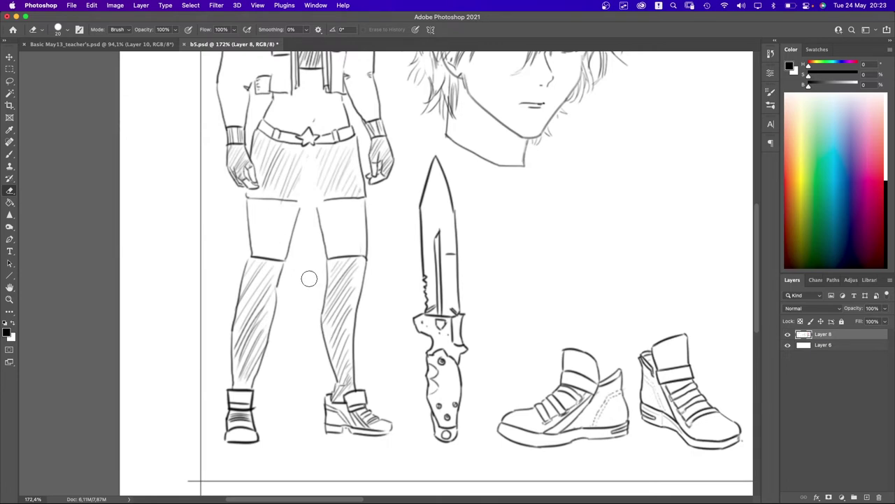
pyautogui.moveTo(327, 218); pyautogui.dragTo(309, 325)
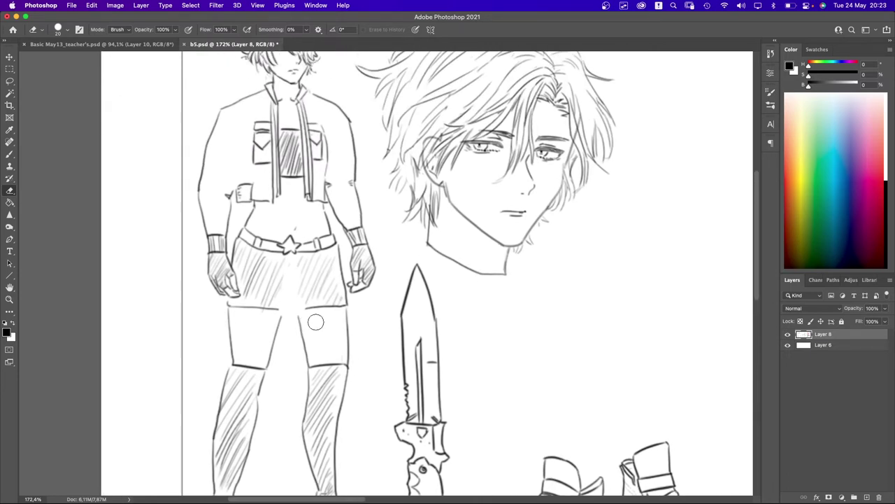
pyautogui.moveTo(209, 353); pyautogui.dragTo(278, 217)
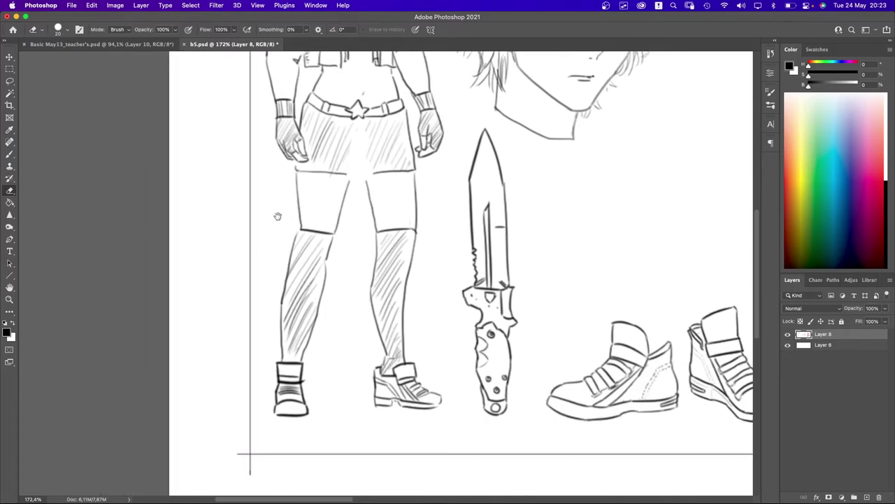
pyautogui.moveTo(316, 274)
pyautogui.mouseDown()
pyautogui.moveTo(294, 248)
pyautogui.moveTo(327, 252)
pyautogui.moveTo(303, 257)
pyautogui.moveTo(286, 305)
pyautogui.moveTo(293, 313)
pyautogui.moveTo(314, 306)
pyautogui.moveTo(296, 347)
pyautogui.mouseUp()
# - Redraw both outlines of the standing figure's erased lower leg with a curved calf, undoing strokes that miss the shape
pyautogui.press('b')
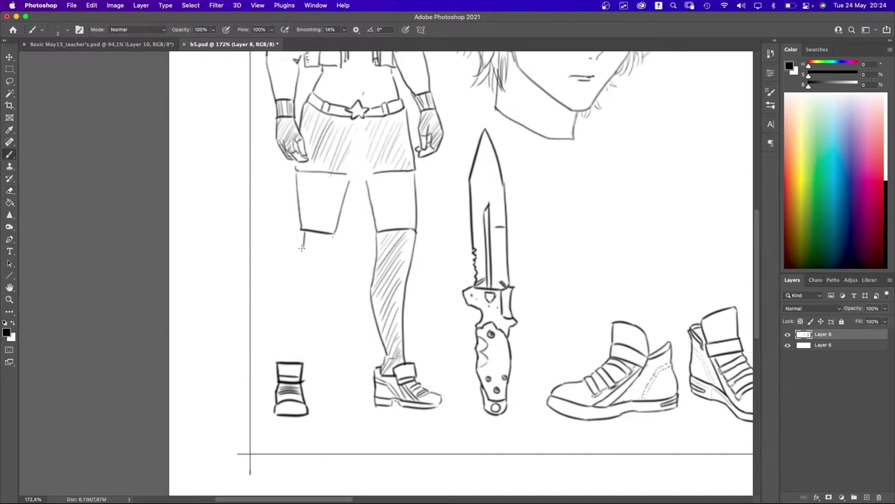
pyautogui.press('super+z')
pyautogui.press('super+z')
pyautogui.moveTo(299, 244); pyautogui.dragTo(280, 352)
pyautogui.press('super+z')
pyautogui.moveTo(299, 244)
pyautogui.mouseDown()
pyautogui.moveTo(286, 278)
pyautogui.moveTo(282, 358)
pyautogui.mouseUp()
pyautogui.moveTo(327, 246)
pyautogui.mouseDown()
pyautogui.moveTo(326, 279)
pyautogui.moveTo(326, 257)
pyautogui.moveTo(301, 346)
pyautogui.mouseUp()
pyautogui.press('super+z')
pyautogui.press('super+z')
pyautogui.press('super+z')
pyautogui.moveTo(327, 247); pyautogui.dragTo(303, 352)
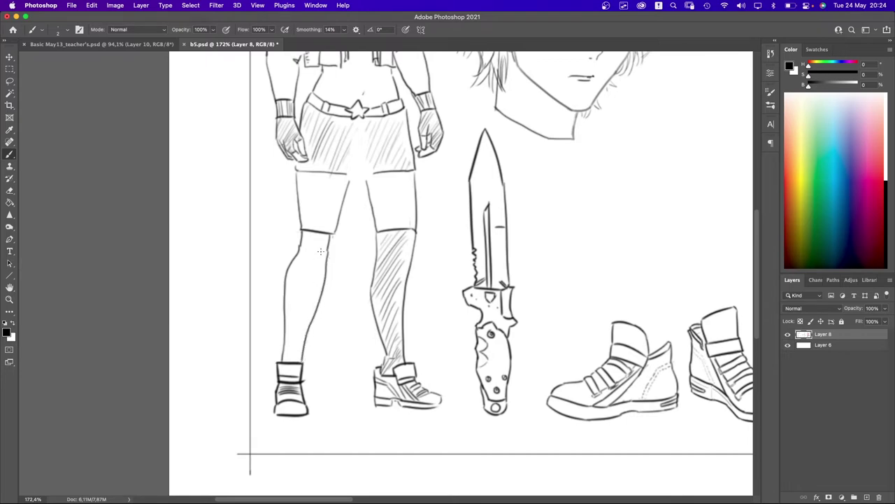
# - Erase the inner outlines of both thighs and the outer outline and knee line of the thigh above the redrawn lower leg
pyautogui.scroll(-10, 328, 238)
pyautogui.scroll(8, 301, 266)
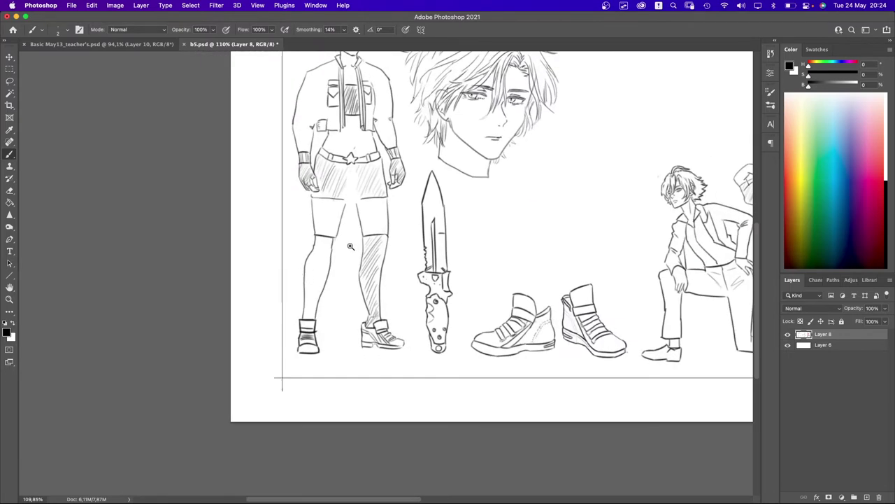
pyautogui.scroll(2, 356, 241)
pyautogui.scroll(-2, 381, 231)
pyautogui.scroll(5, 346, 273)
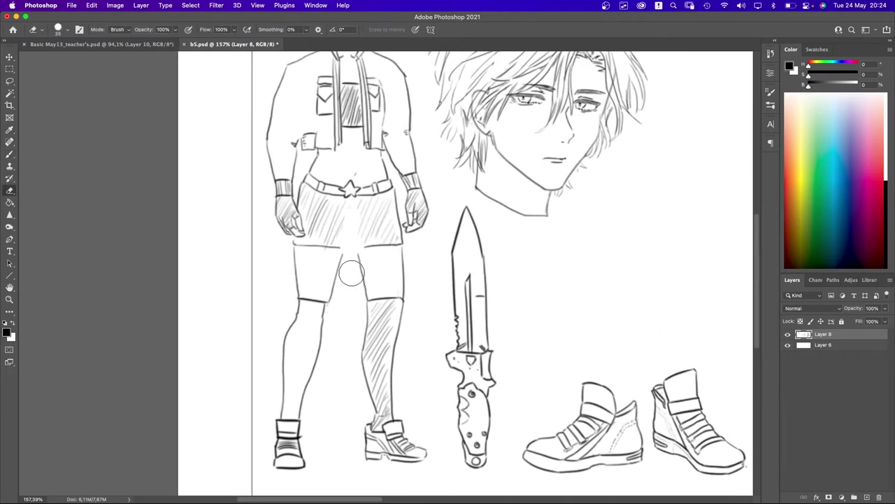
pyautogui.press('e')
pyautogui.moveTo(345, 276)
pyautogui.mouseDown()
pyautogui.moveTo(352, 256)
pyautogui.moveTo(359, 274)
pyautogui.mouseUp()
pyautogui.press('[')
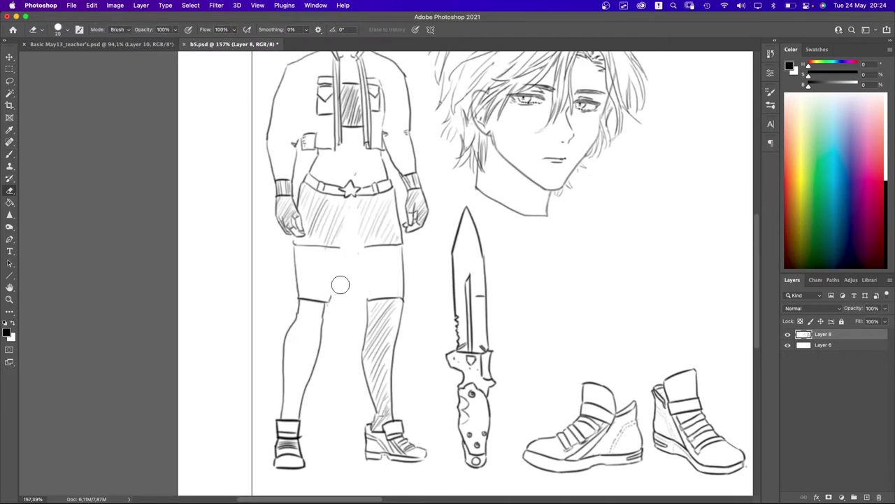
pyautogui.press(']')
pyautogui.press(']')
pyautogui.press(']')
pyautogui.moveTo(326, 285); pyautogui.dragTo(310, 288)
# - Redraw both outlines of the erased thigh so they curve down into the unhatched lower leg, undoing strokes that miss the shape
pyautogui.press('b')
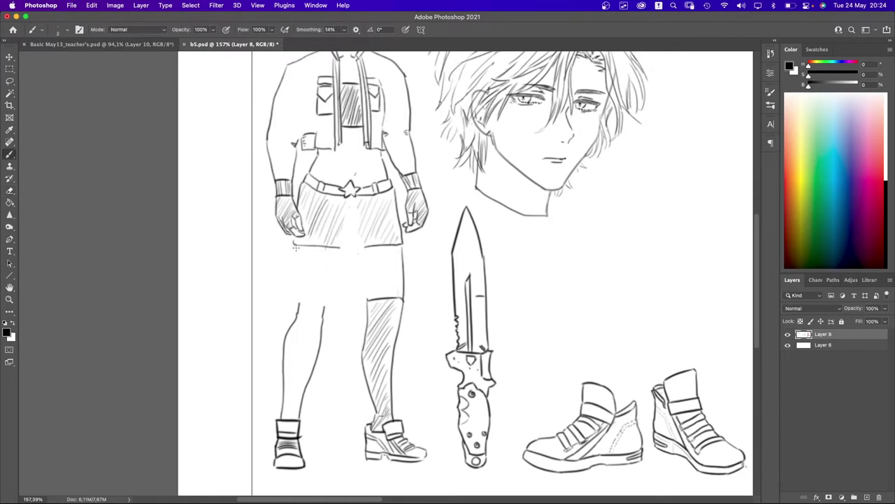
pyautogui.moveTo(295, 242); pyautogui.dragTo(300, 292)
pyautogui.press('z')
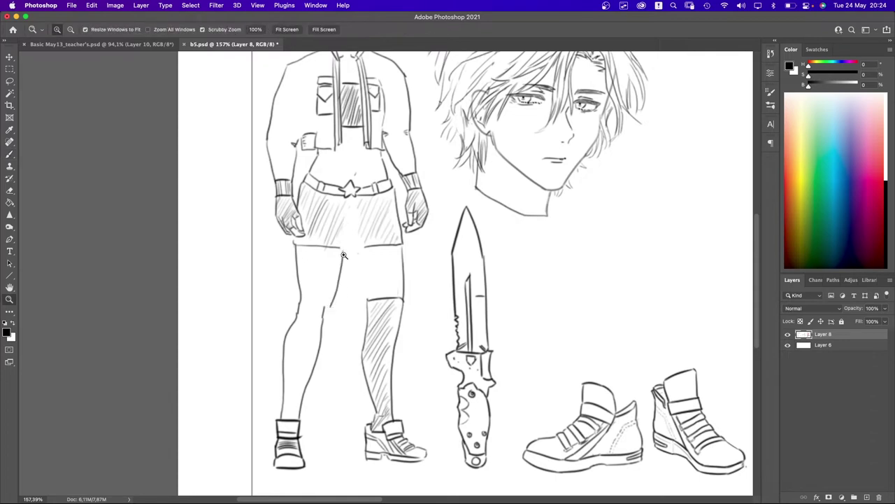
pyautogui.press('b')
pyautogui.press('super+z')
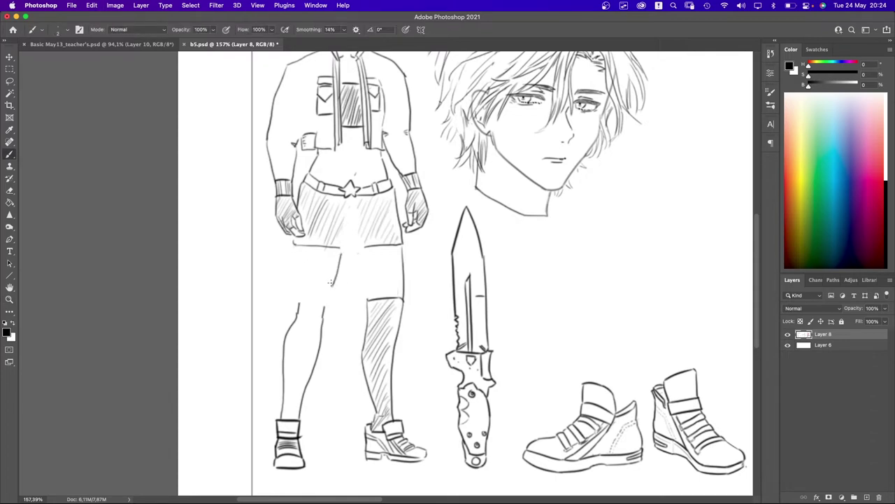
pyautogui.moveTo(294, 243); pyautogui.dragTo(299, 304)
pyautogui.moveTo(343, 249); pyautogui.dragTo(329, 295)
# - Erase the hatched shorts and their hem below the star-buckle belt of the standing figure
pyautogui.press('e')
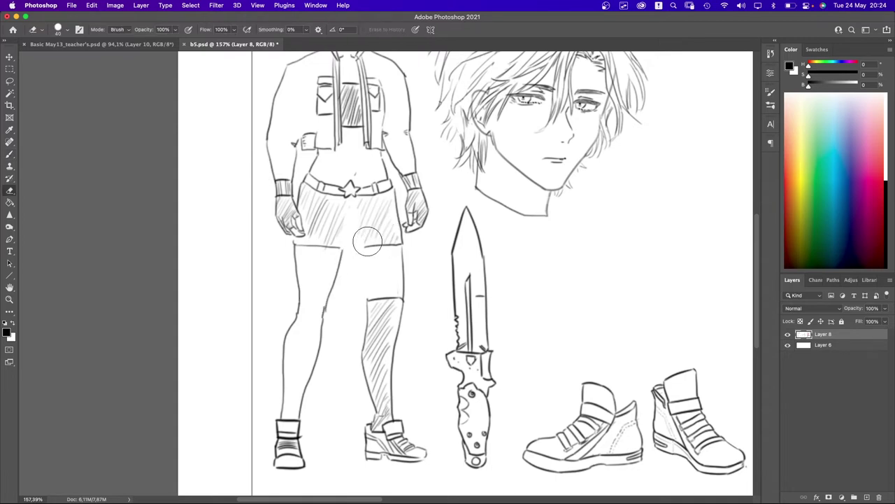
pyautogui.moveTo(365, 238)
pyautogui.mouseDown()
pyautogui.moveTo(390, 225)
pyautogui.moveTo(392, 198)
pyautogui.moveTo(396, 234)
pyautogui.mouseUp()
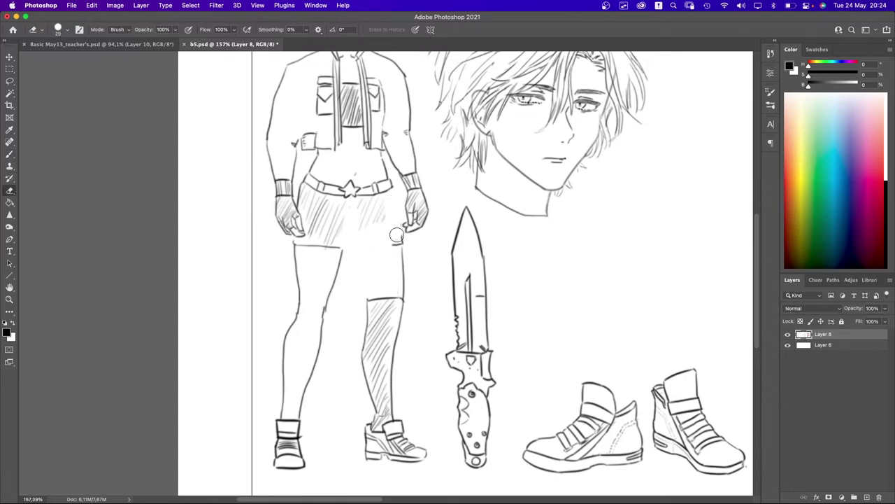
pyautogui.press('[')
pyautogui.press('[')
pyautogui.press('[')
pyautogui.moveTo(300, 194)
pyautogui.mouseDown()
pyautogui.moveTo(322, 241)
pyautogui.moveTo(295, 246)
pyautogui.moveTo(349, 246)
pyautogui.moveTo(313, 217)
pyautogui.moveTo(346, 238)
pyautogui.moveTo(326, 259)
pyautogui.moveTo(321, 239)
pyautogui.moveTo(347, 251)
pyautogui.mouseUp()
pyautogui.scroll(2, 330, 213)
pyautogui.hscroll(2, 330, 213)
# - Draw the crotch line and the other thigh's outlines, undoing missed strokes, and erase the hatched lower leg beneath that thigh
pyautogui.press('b')
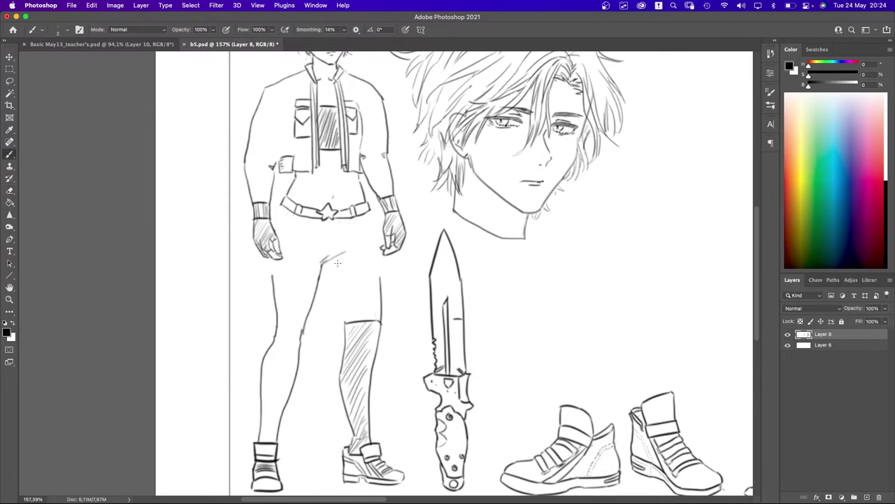
pyautogui.moveTo(322, 263)
pyautogui.mouseDown()
pyautogui.moveTo(348, 256)
pyautogui.moveTo(337, 286)
pyautogui.moveTo(344, 315)
pyautogui.mouseUp()
pyautogui.hotkey('ctrl', 'z')
pyautogui.moveTo(382, 258); pyautogui.dragTo(381, 302)
pyautogui.press('super+z')
pyautogui.moveTo(381, 256)
pyautogui.mouseDown()
pyautogui.moveTo(380, 319)
pyautogui.moveTo(391, 267)
pyautogui.moveTo(389, 305)
pyautogui.moveTo(366, 282)
pyautogui.moveTo(381, 279)
pyautogui.moveTo(356, 310)
pyautogui.moveTo(369, 312)
pyautogui.moveTo(363, 377)
pyautogui.mouseUp()
pyautogui.press('e')
pyautogui.press('b')
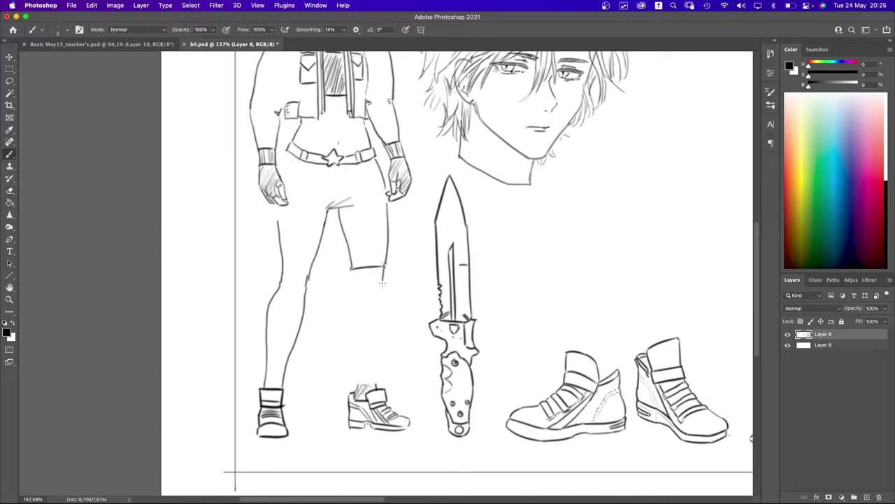
# - Draw both contours of the standing character's left lower leg, from the knee line down to the shoe
pyautogui.moveTo(382, 300); pyautogui.dragTo(382, 365)
pyautogui.hotkey('ctrl', 'z')
pyautogui.moveTo(385, 263); pyautogui.dragTo(377, 369)
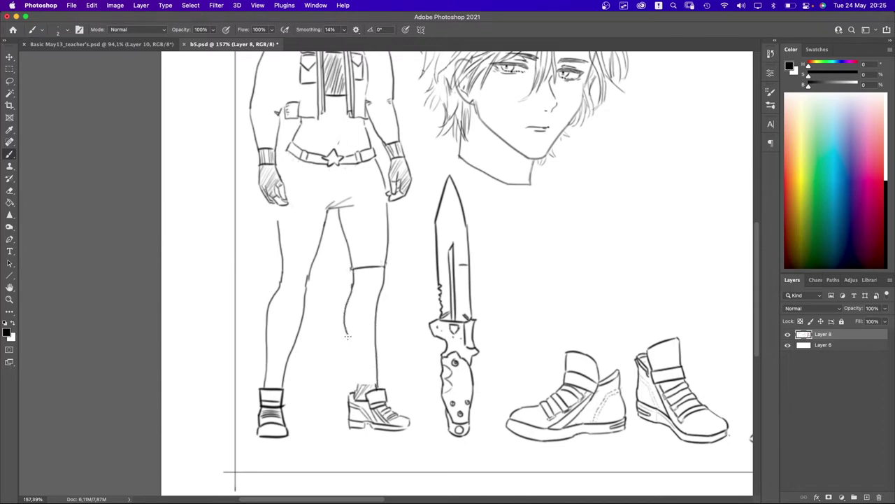
# - Erase the standing character's waist contours and redraw them as narrower curves running into the belt and hips
pyautogui.scroll(5, 353, 279)
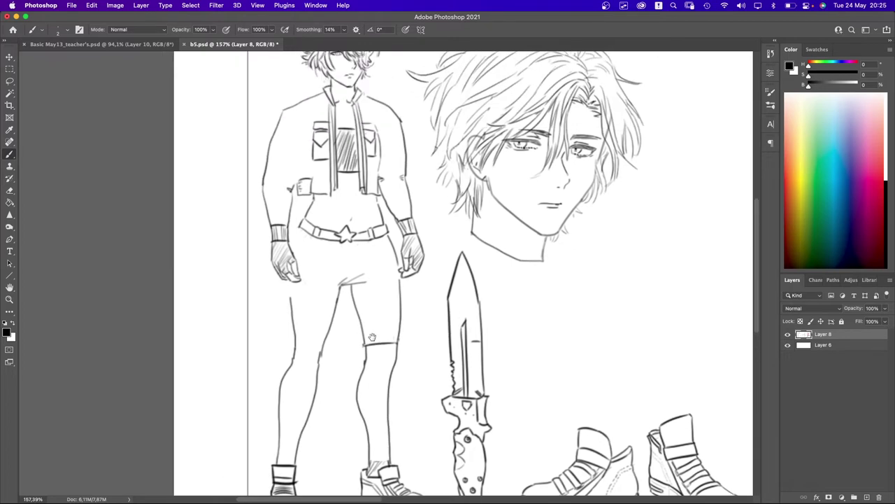
pyautogui.press('e')
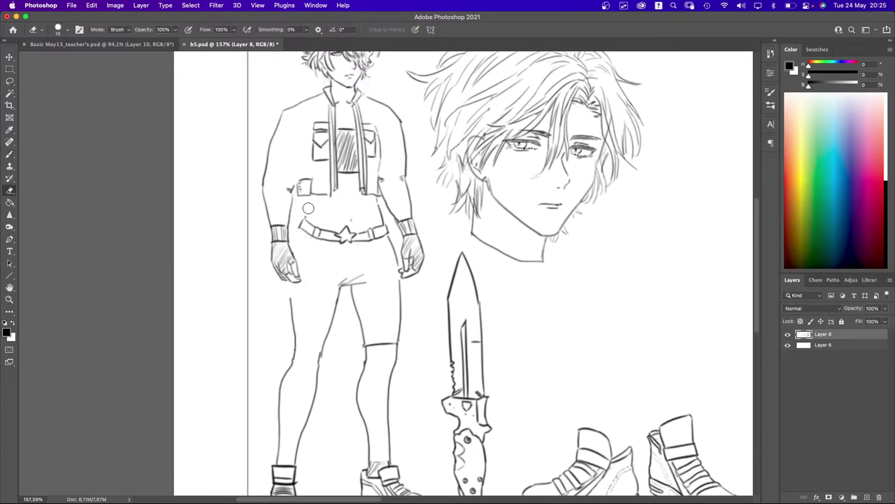
pyautogui.press('b')
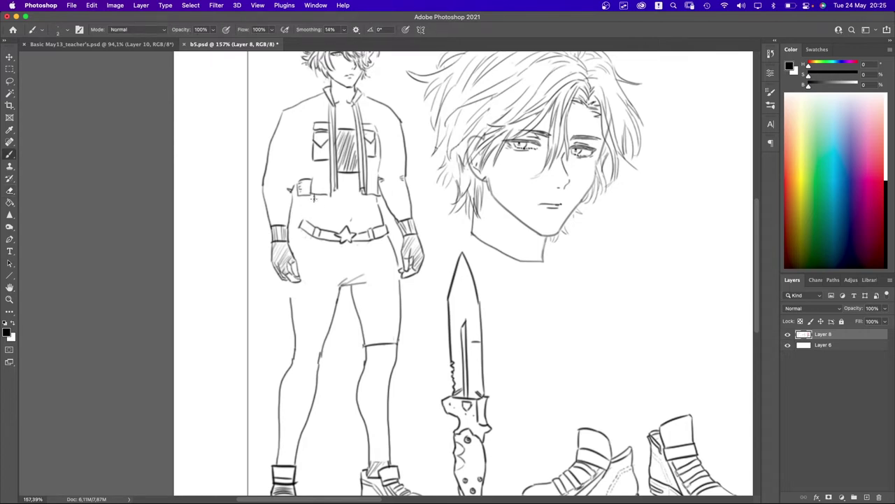
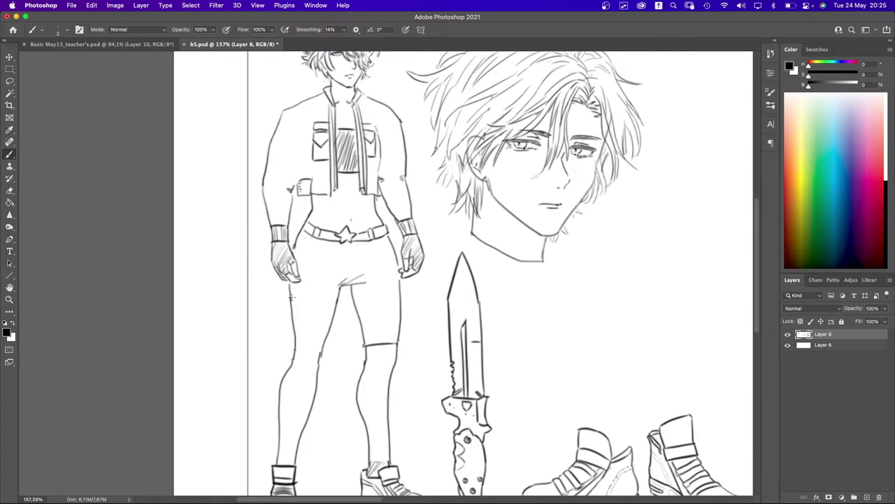
# - Erase the outline of the jacket's right sleeve and redraw it as a baggy sleeve with folds at the elbow and armpit
pyautogui.scroll(2, 383, 219)
pyautogui.press('e')
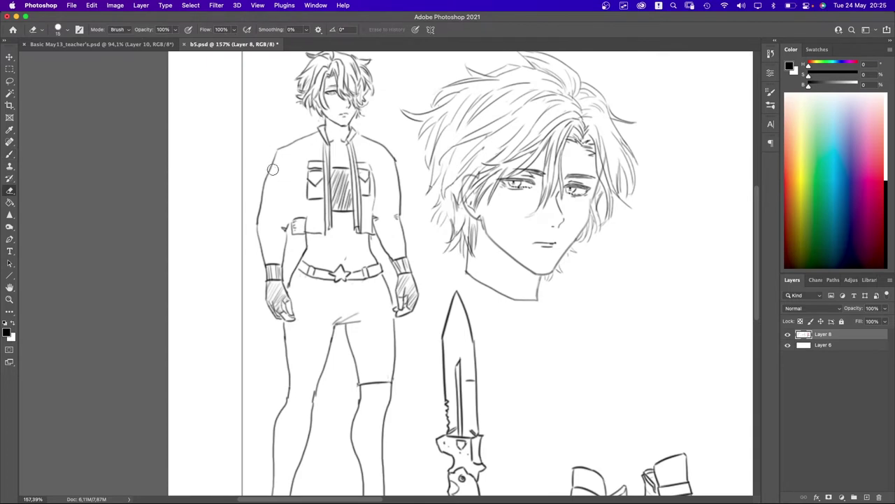
pyautogui.moveTo(269, 160); pyautogui.dragTo(266, 174)
pyautogui.press('b')
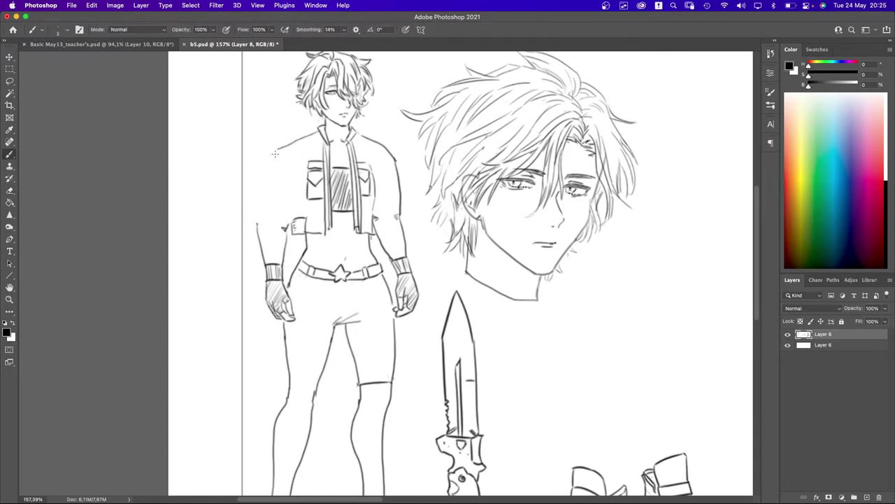
pyautogui.press('super+z')
pyautogui.press('super+z')
pyautogui.moveTo(288, 227); pyautogui.dragTo(302, 179)
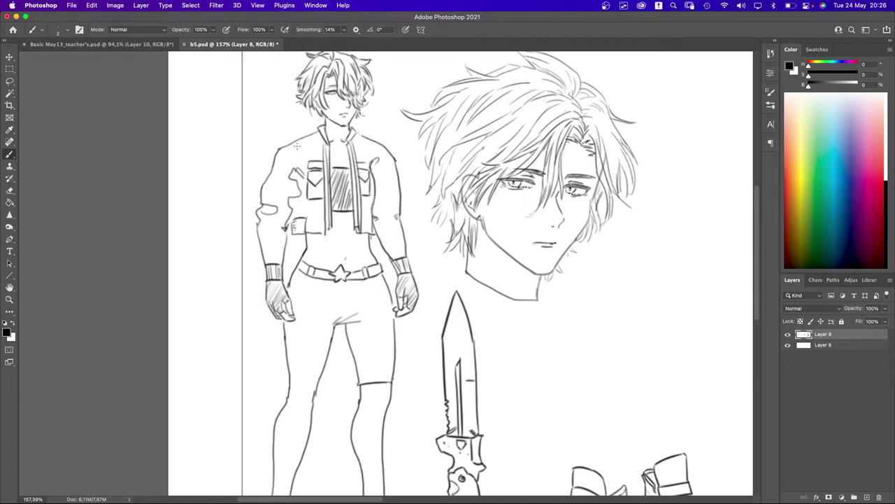
pyautogui.moveTo(292, 168); pyautogui.dragTo(305, 172)
# - Lasso the jacket's front edges with the hatched top and warp them into a slight curve following the chest
pyautogui.scroll(-5, 386, 219)
pyautogui.scroll(6, 496, 202)
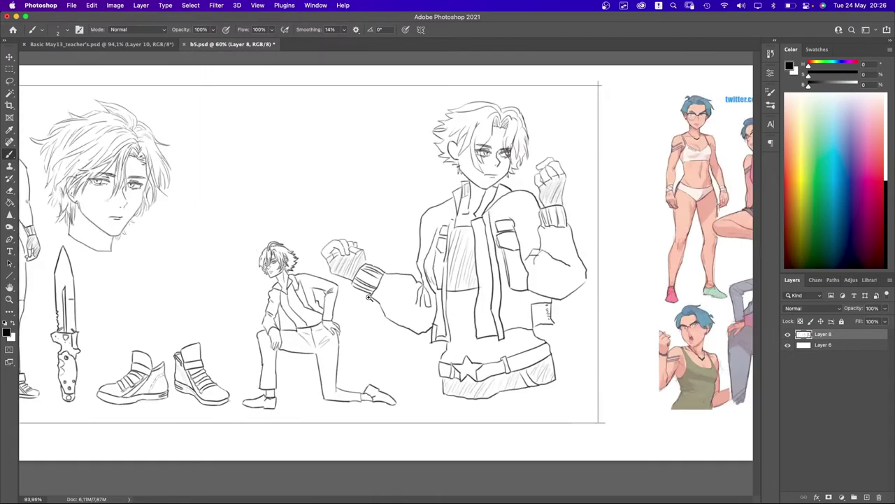
pyautogui.hscroll(-15, 496, 203)
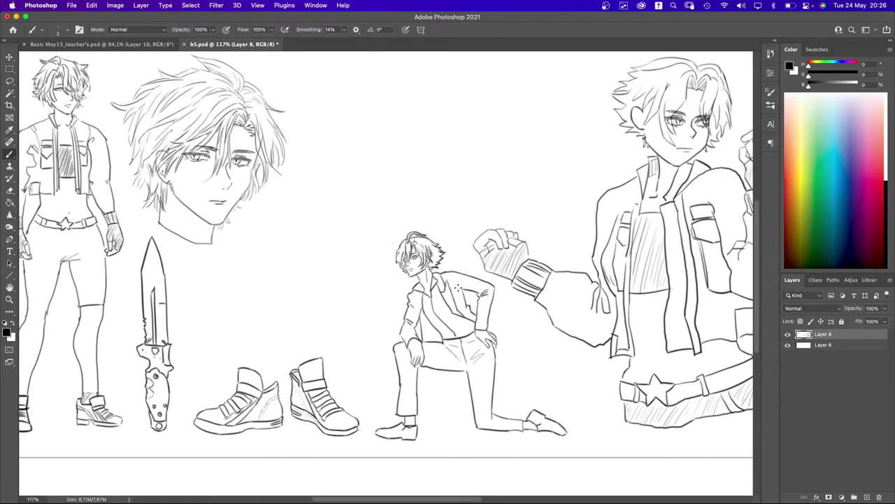
pyautogui.scroll(5, 291, 195)
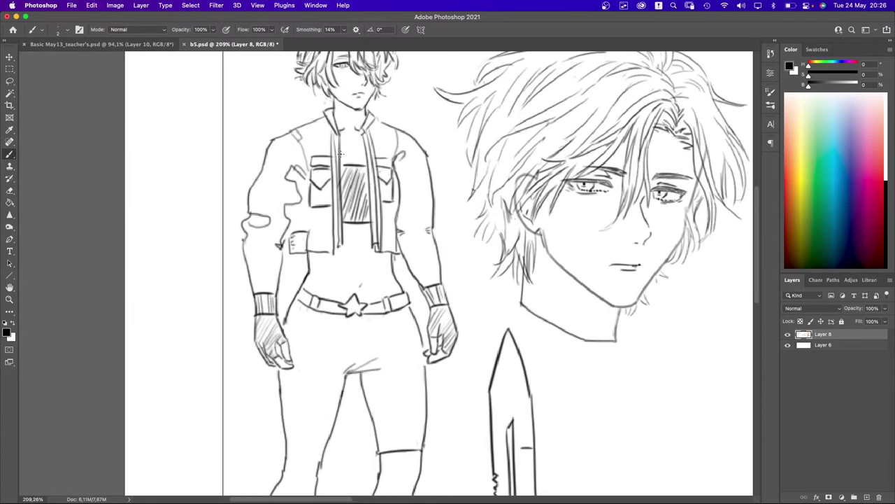
pyautogui.press('l')
pyautogui.moveTo(379, 147)
pyautogui.mouseDown()
pyautogui.moveTo(382, 139)
pyautogui.moveTo(367, 132)
pyautogui.moveTo(337, 136)
pyautogui.moveTo(328, 149)
pyautogui.moveTo(331, 250)
pyautogui.moveTo(374, 267)
pyautogui.moveTo(387, 256)
pyautogui.moveTo(389, 160)
pyautogui.mouseUp()
pyautogui.press('super+t')
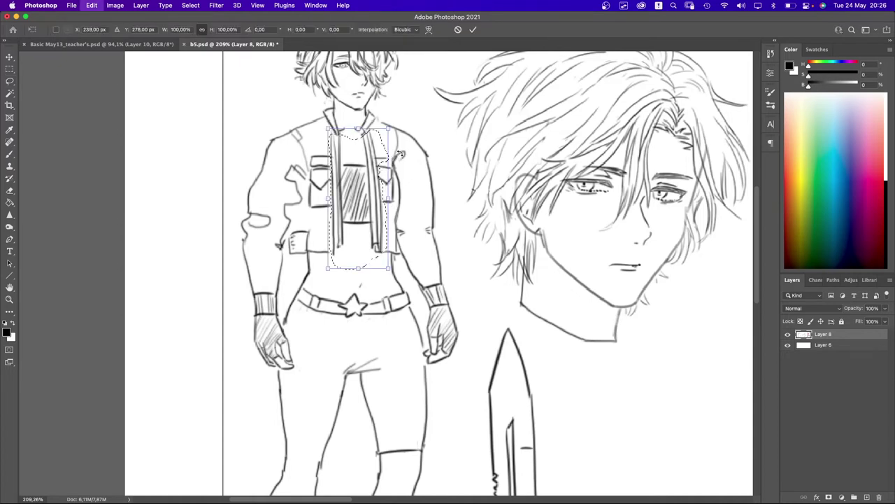
pyautogui.click(428, 29)
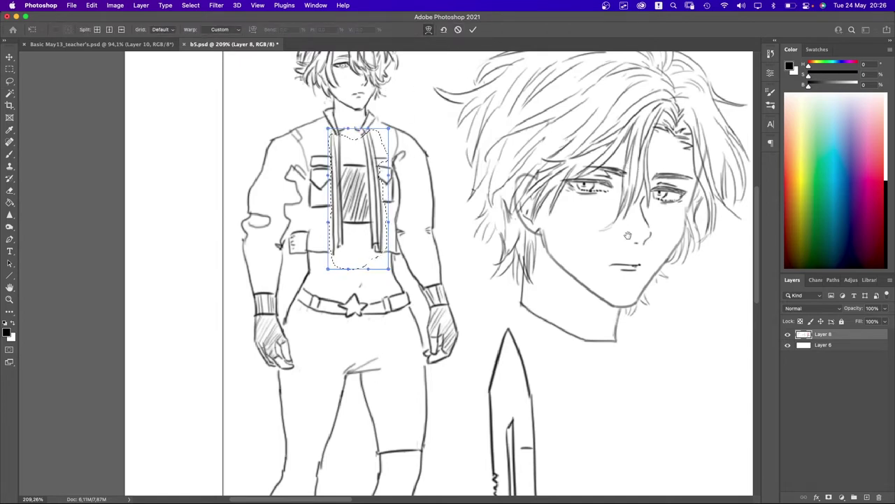
pyautogui.hscroll(5, 627, 235)
pyautogui.scroll(1, 628, 236)
pyautogui.hscroll(4, 413, 164)
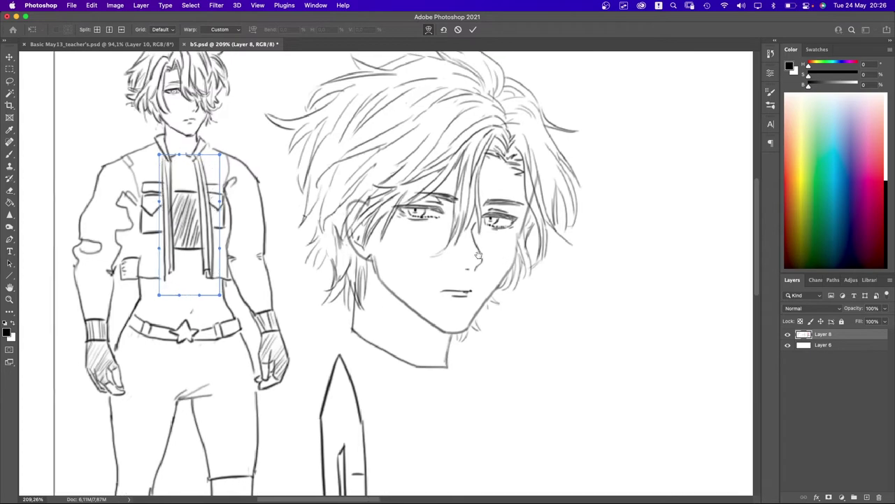
pyautogui.hscroll(10, 266, 209)
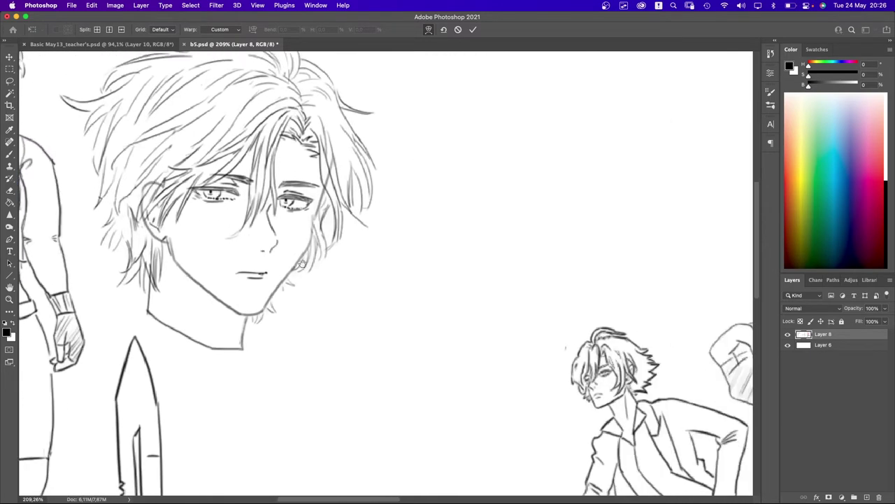
pyautogui.hscroll(-10, 376, 288)
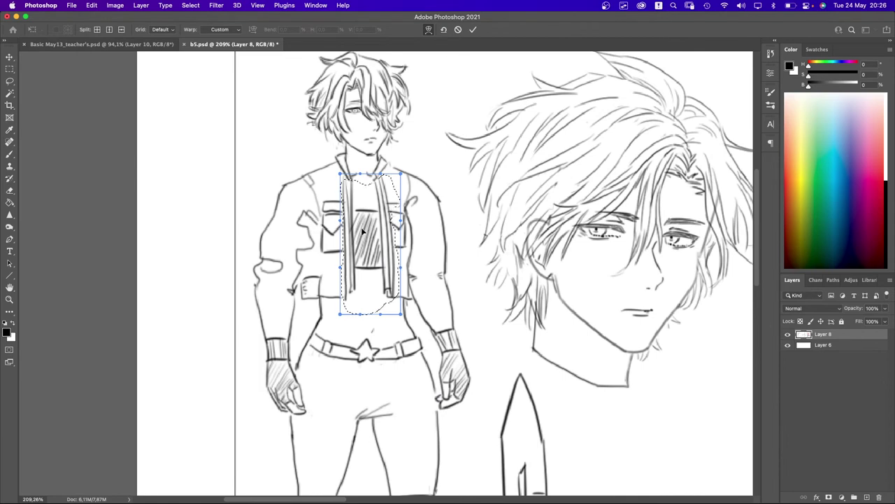
pyautogui.moveTo(363, 234)
pyautogui.mouseDown()
pyautogui.moveTo(388, 233)
pyautogui.moveTo(355, 238)
pyautogui.moveTo(365, 233)
pyautogui.moveTo(369, 194)
pyautogui.moveTo(353, 244)
pyautogui.mouseUp()
pyautogui.press('Return')
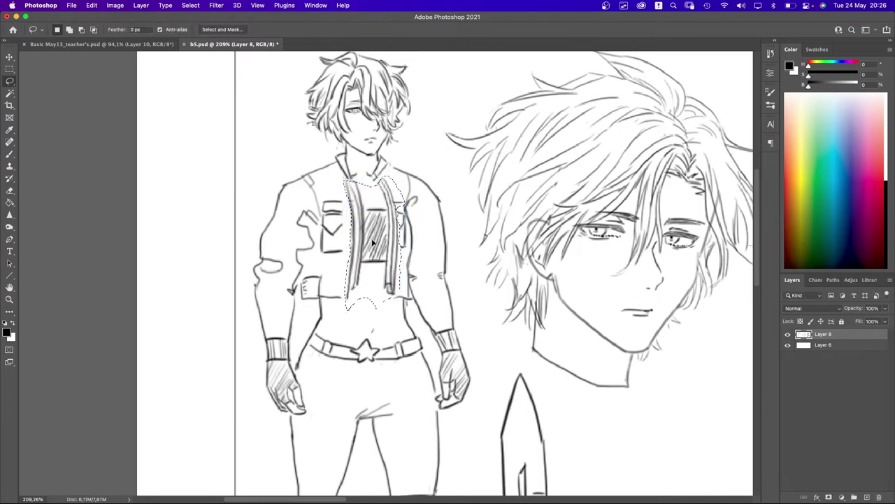
# - Deselect, erase the character's left collar flap, and redraw it together with the neck lines inside the open collar
pyautogui.press('l')
pyautogui.press('b')
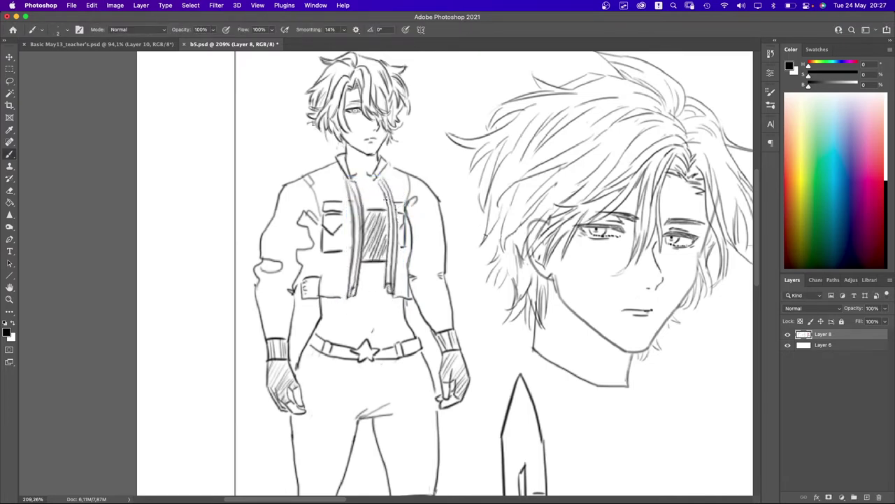
pyautogui.press('e')
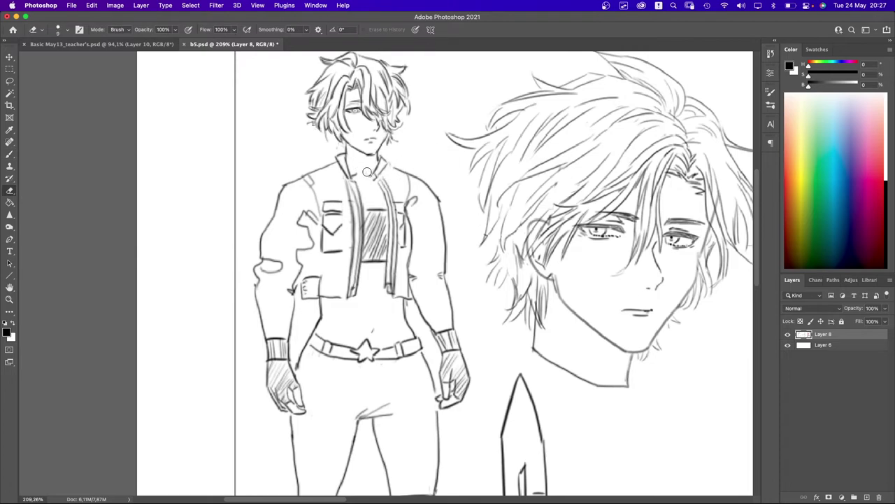
pyautogui.press('b')
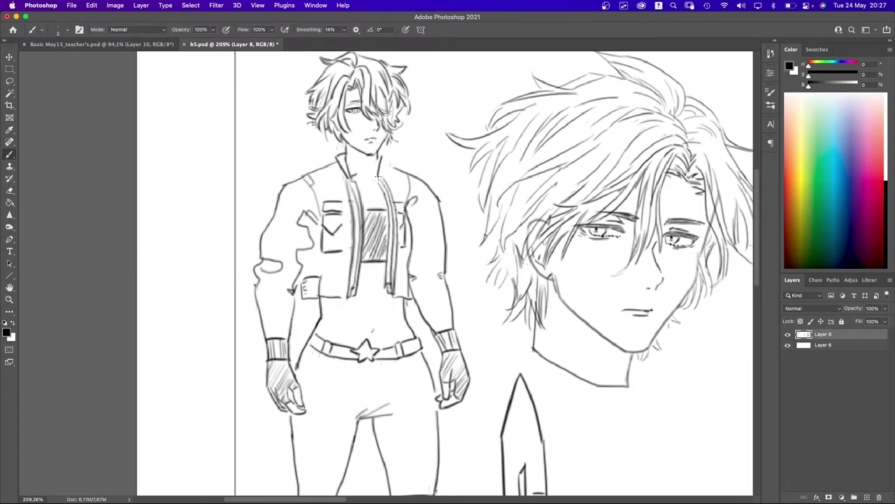
pyautogui.moveTo(378, 178); pyautogui.dragTo(390, 158)
pyautogui.press('e')
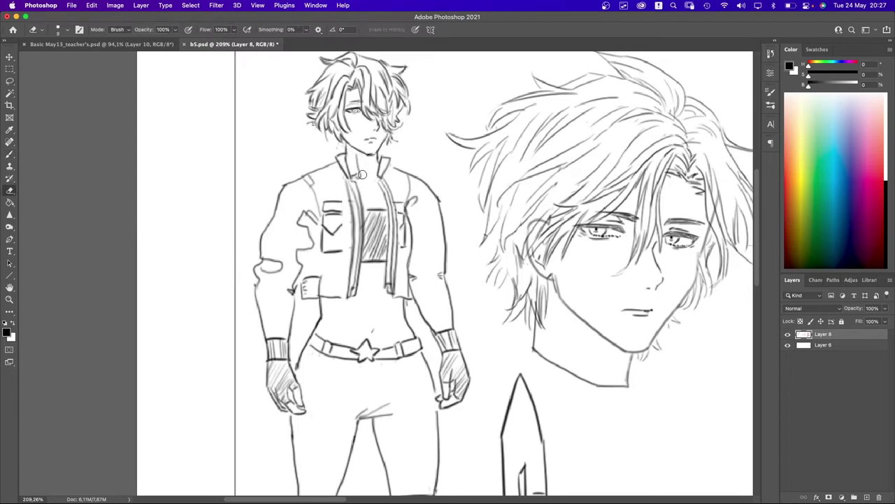
pyautogui.press('b')
pyautogui.moveTo(374, 166); pyautogui.dragTo(372, 179)
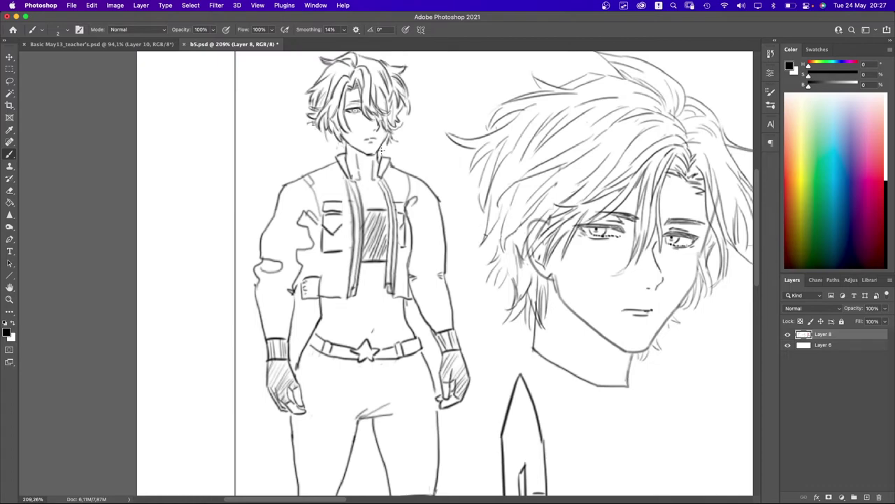
# - Draw curved fold lines below the elbow on the jacket's right sleeve
pyautogui.scroll(-3, 382, 149)
pyautogui.scroll(5, 311, 241)
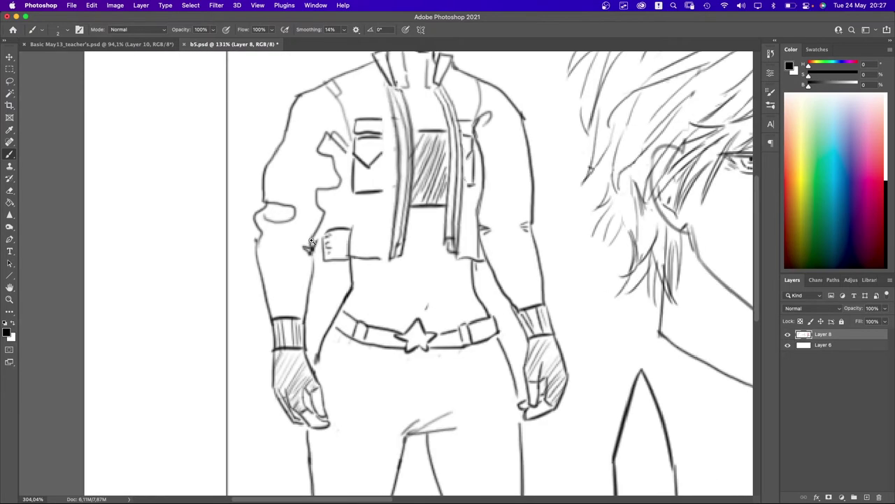
pyautogui.moveTo(307, 242)
pyautogui.mouseDown()
pyautogui.moveTo(276, 246)
pyautogui.moveTo(293, 249)
pyautogui.moveTo(275, 258)
pyautogui.mouseUp()
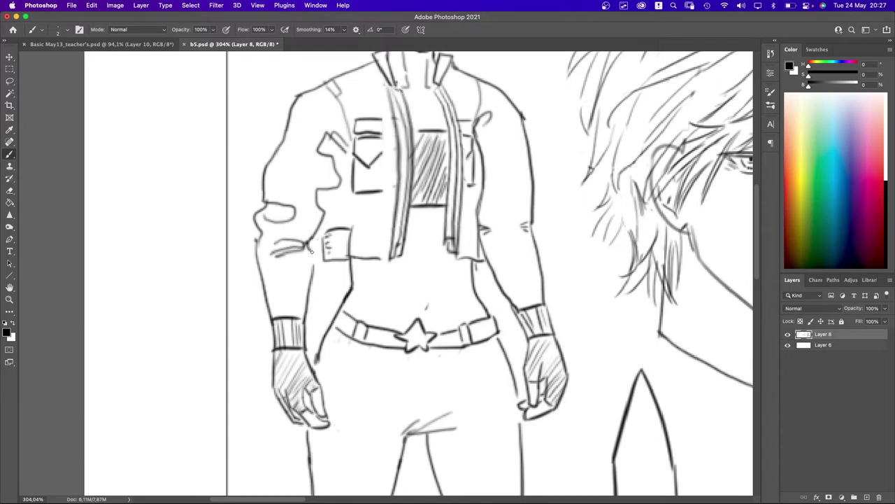
# - Erase the loose tab at the jacket's lower edge and draw a ribbed waistband and side contour in its place
pyautogui.scroll(3, 268, 247)
pyautogui.hscroll(3, 267, 246)
pyautogui.press('e')
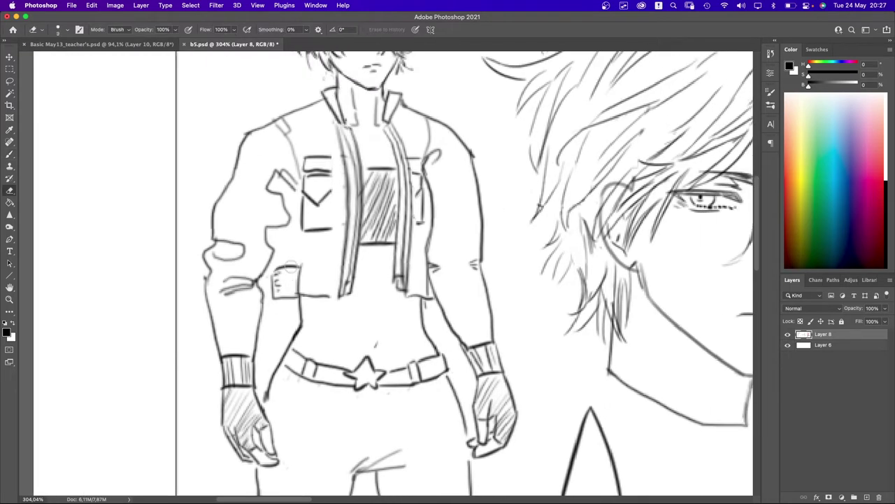
pyautogui.moveTo(294, 270)
pyautogui.mouseDown()
pyautogui.moveTo(279, 285)
pyautogui.moveTo(313, 289)
pyautogui.moveTo(274, 290)
pyautogui.mouseUp()
pyautogui.press('b')
pyautogui.press('super+z')
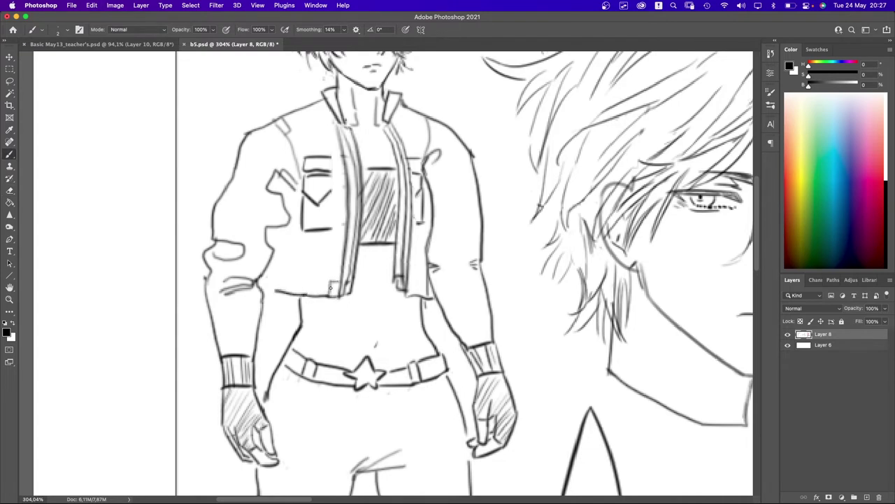
pyautogui.moveTo(331, 287)
pyautogui.mouseDown()
pyautogui.moveTo(332, 277)
pyautogui.moveTo(286, 275)
pyautogui.moveTo(278, 290)
pyautogui.moveTo(289, 293)
pyautogui.moveTo(276, 229)
pyautogui.mouseUp()
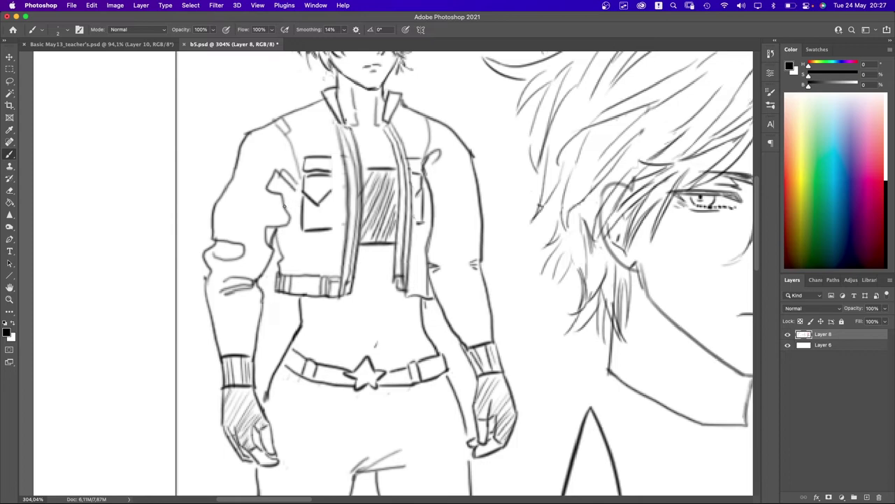
# - Erase the jacket's side edge beside the character's left arm and redraw it as a smooth curve from armpit to hem
pyautogui.press('super+minus')
pyautogui.press('super+minus')
pyautogui.press('super+equal')
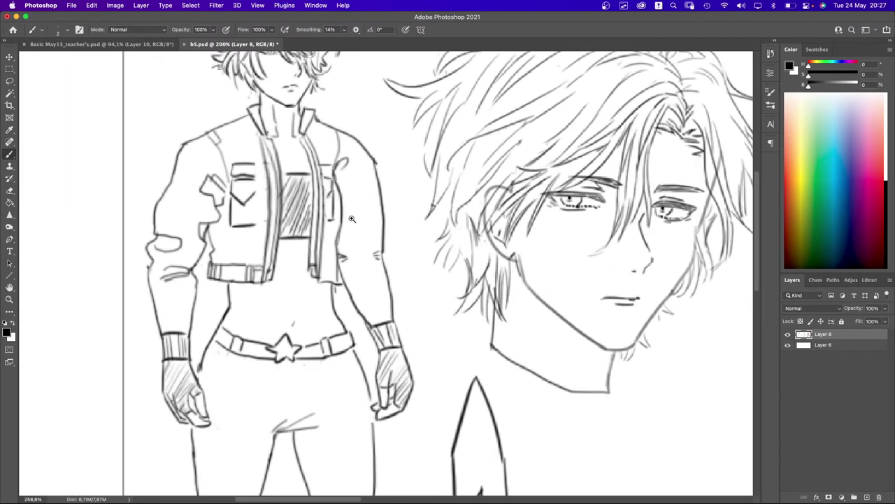
pyautogui.press('e')
pyautogui.moveTo(350, 210)
pyautogui.mouseDown()
pyautogui.moveTo(347, 184)
pyautogui.moveTo(344, 222)
pyautogui.moveTo(345, 162)
pyautogui.moveTo(349, 198)
pyautogui.mouseUp()
pyautogui.press('b')
pyautogui.press('super+z')
pyautogui.moveTo(343, 157)
pyautogui.mouseDown()
pyautogui.moveTo(352, 187)
pyautogui.moveTo(341, 237)
pyautogui.mouseUp()
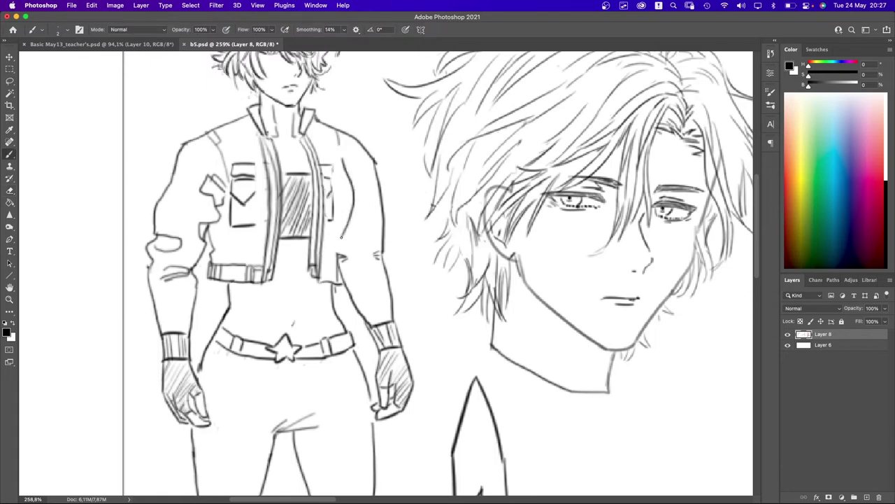
pyautogui.press('super+z')
pyautogui.moveTo(342, 159); pyautogui.dragTo(344, 277)
pyautogui.press('super+z')
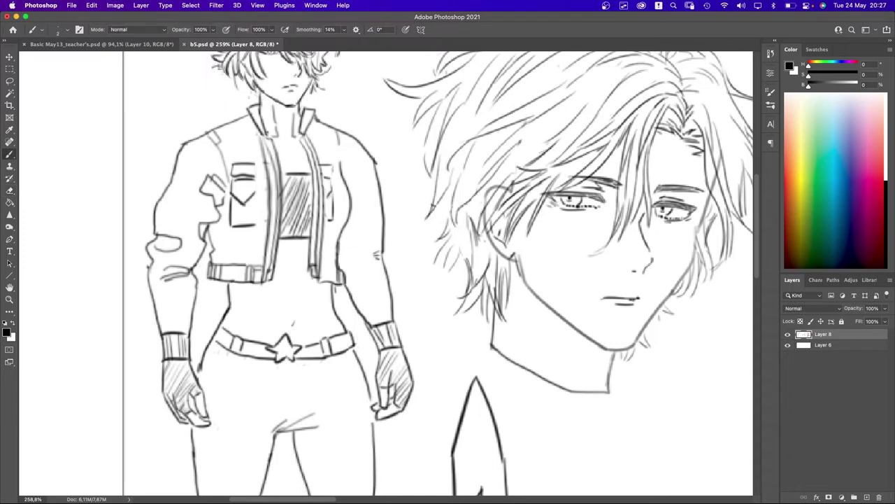
# - Add a zipper pull at the jacket's hem and draw seam lines at the armhole and across both shoulders
pyautogui.scroll(2, 336, 221)
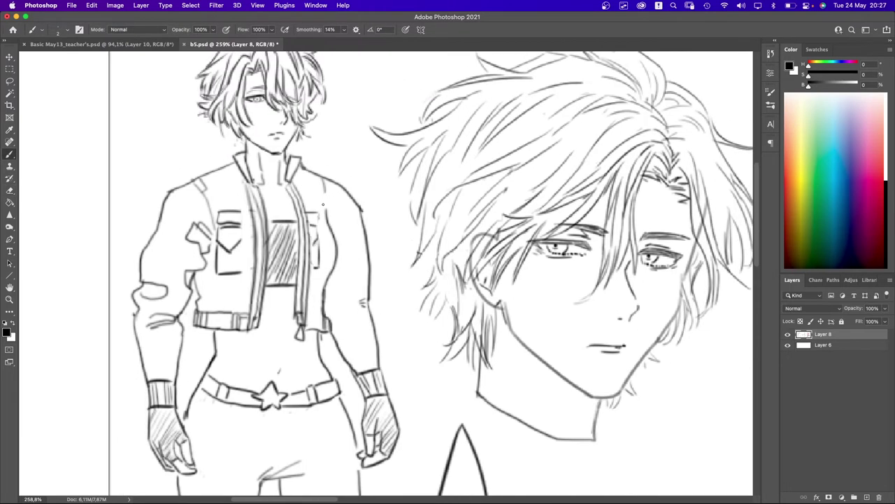
pyautogui.moveTo(326, 185); pyautogui.dragTo(327, 212)
pyautogui.moveTo(233, 163)
pyautogui.mouseDown()
pyautogui.moveTo(242, 181)
pyautogui.moveTo(203, 186)
pyautogui.mouseUp()
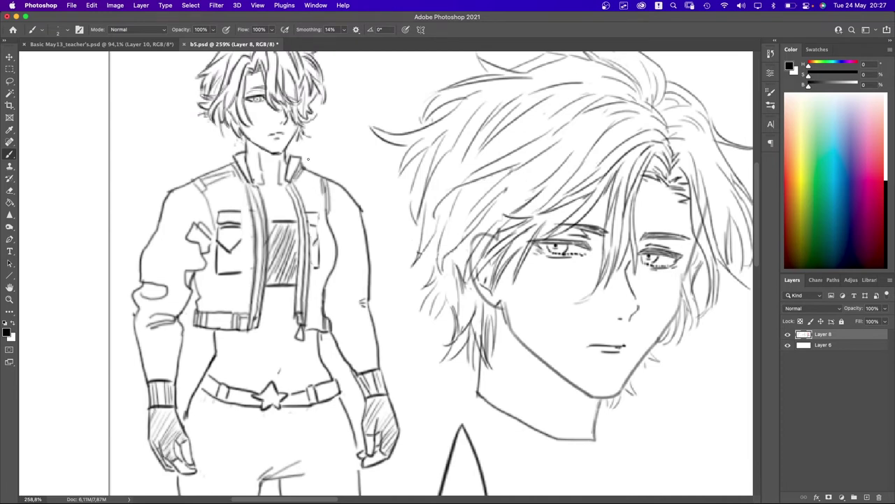
pyautogui.moveTo(301, 172); pyautogui.dragTo(317, 182)
# - Draw additional pointed strands along the outer edges of the standing character's hair
pyautogui.scroll(2, 287, 108)
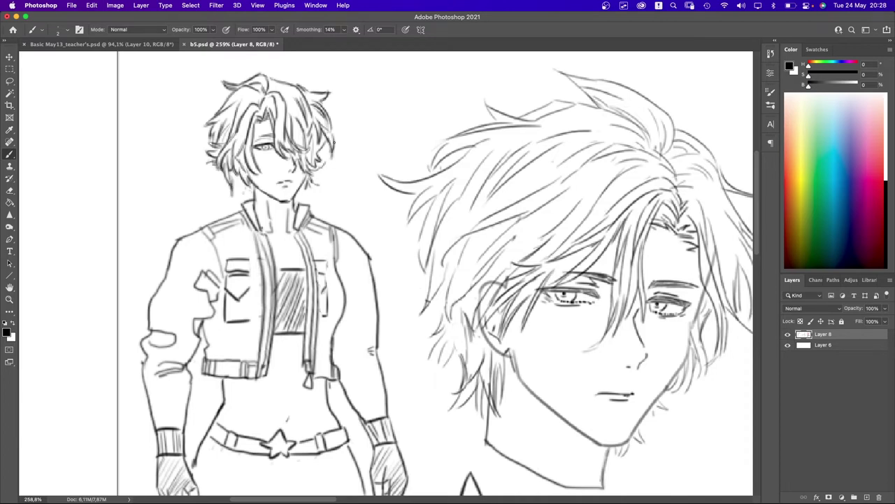
pyautogui.moveTo(333, 159)
pyautogui.mouseDown()
pyautogui.moveTo(335, 132)
pyautogui.moveTo(326, 168)
pyautogui.mouseUp()
pyautogui.scroll(-3, 338, 166)
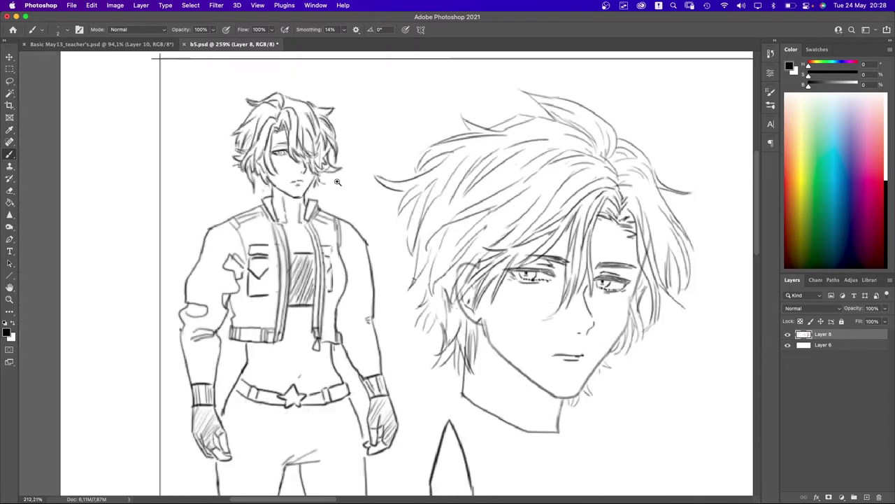
pyautogui.scroll(2, 302, 199)
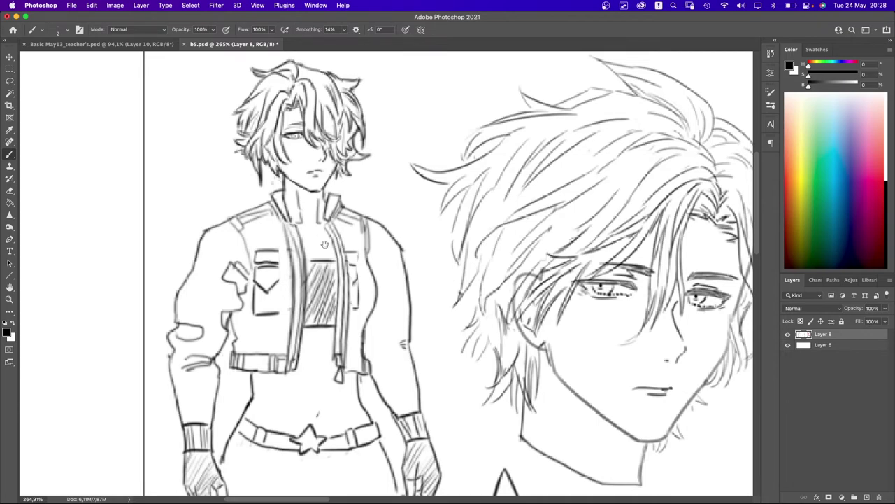
# - Close the gaps where the standing character's outer thigh lines meet both hands
pyautogui.scroll(-3, 325, 244)
pyautogui.scroll(-3, 350, 209)
pyautogui.scroll(3, 398, 163)
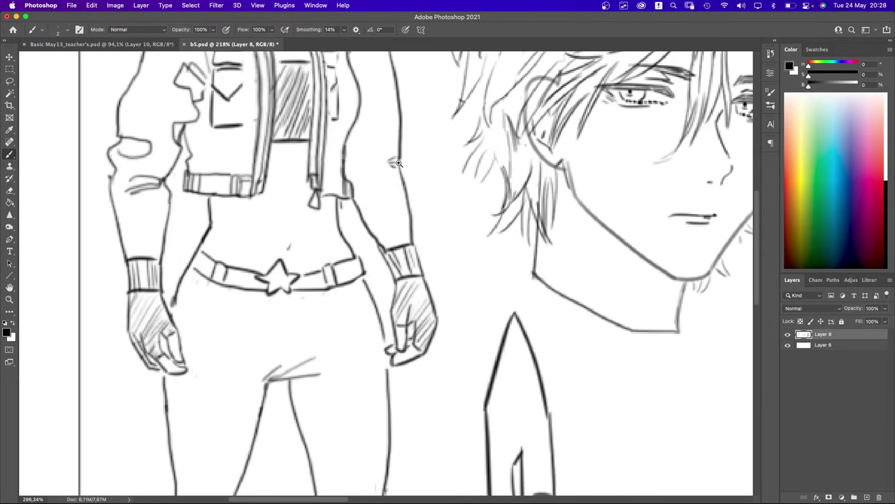
pyautogui.scroll(2, 397, 168)
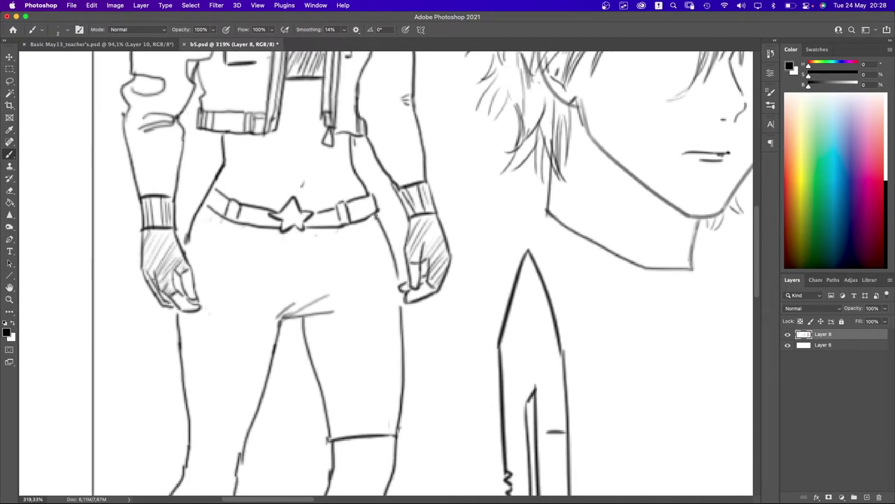
pyautogui.moveTo(383, 290)
pyautogui.mouseDown()
pyautogui.moveTo(368, 211)
pyautogui.moveTo(386, 231)
pyautogui.mouseUp()
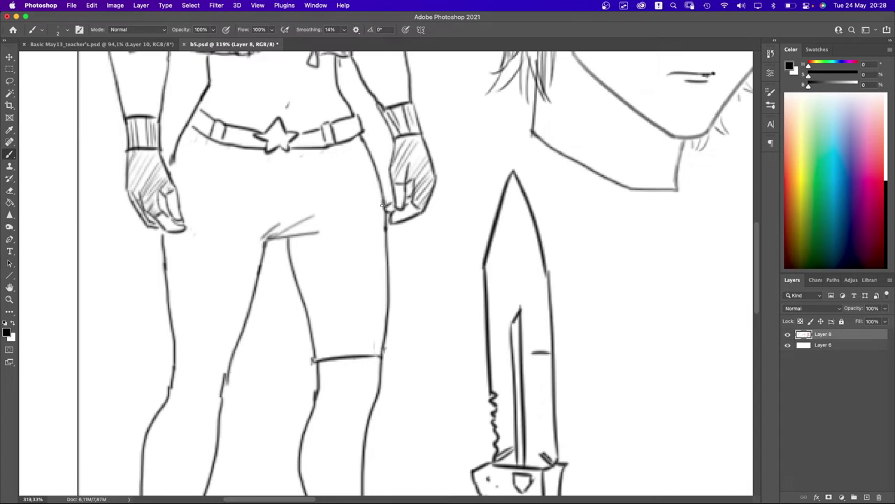
pyautogui.hscroll(-3, 268, 230)
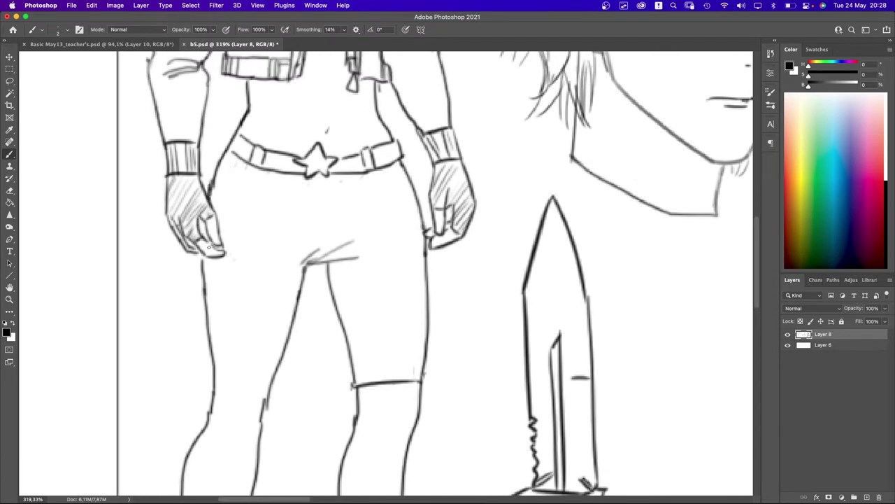
pyautogui.scroll(-5, 276, 244)
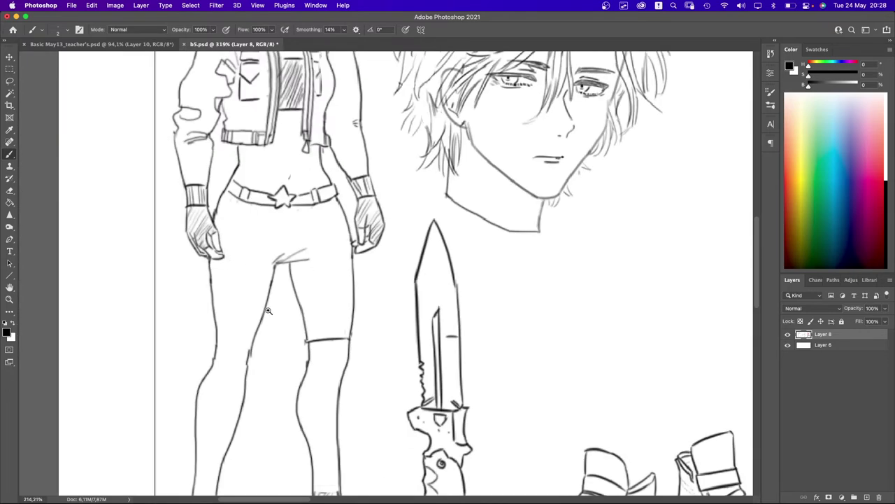
# - Close the gap in the inner knee contour of the standing character's right leg
pyautogui.scroll(2, 276, 244)
pyautogui.scroll(4, 253, 255)
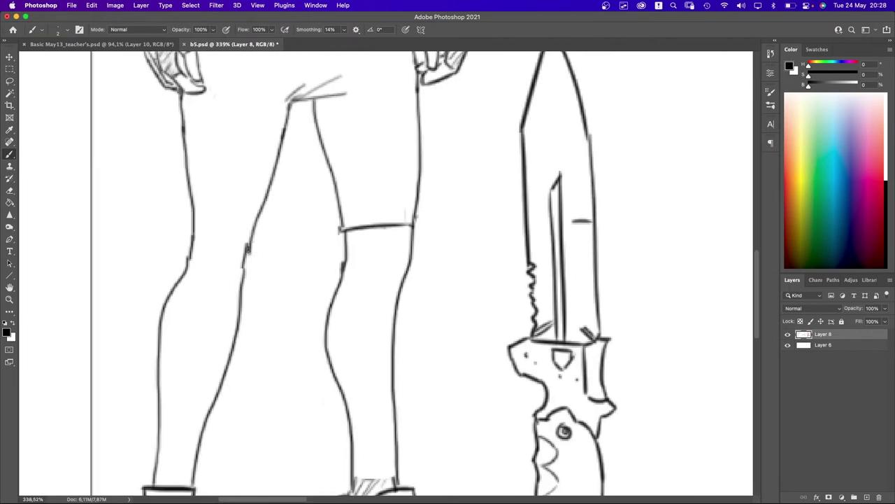
pyautogui.scroll(-5, 299, 266)
pyautogui.scroll(5, 383, 375)
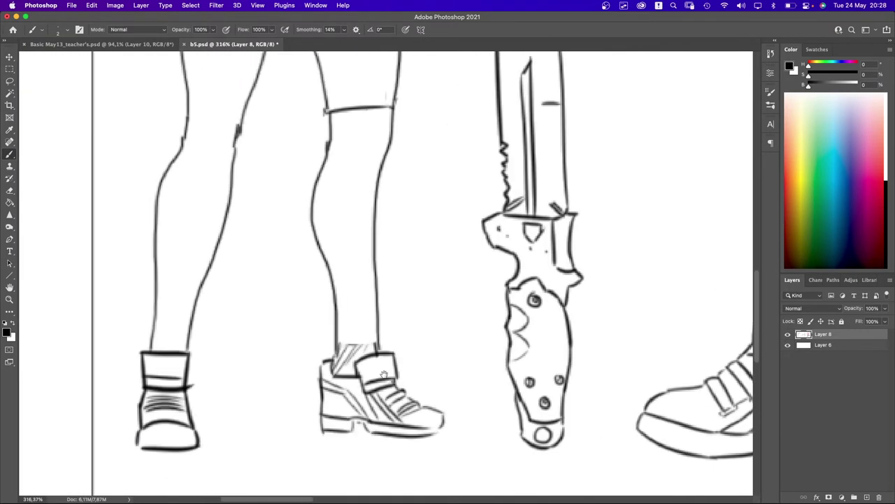
# - Close the outline gaps in both of the standing character's shoes at the heel, sole and toe, and where the ankle meets the cuff
pyautogui.scroll(-2, 433, 381)
pyautogui.scroll(3, 401, 351)
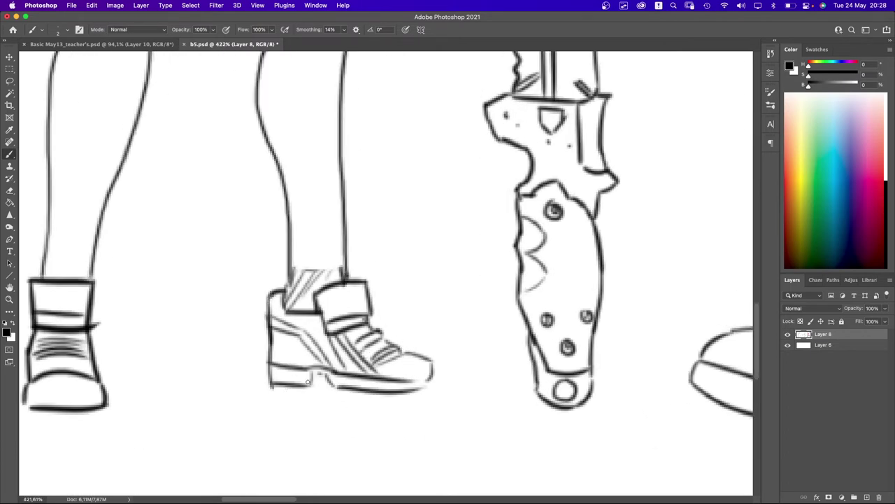
pyautogui.moveTo(305, 385)
pyautogui.mouseDown()
pyautogui.moveTo(312, 369)
pyautogui.moveTo(340, 389)
pyautogui.mouseUp()
pyautogui.moveTo(429, 379); pyautogui.dragTo(419, 389)
pyautogui.hscroll(-5, 384, 273)
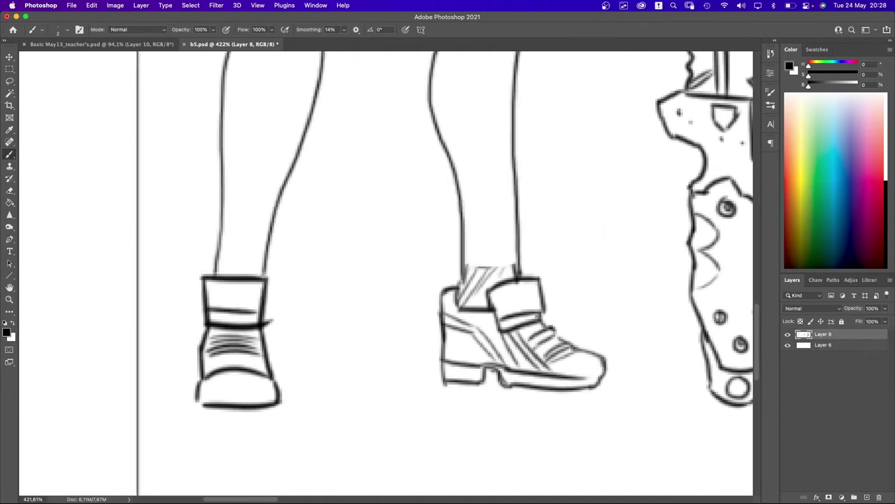
pyautogui.moveTo(265, 269); pyautogui.dragTo(265, 276)
pyautogui.scroll(-10, 200, 402)
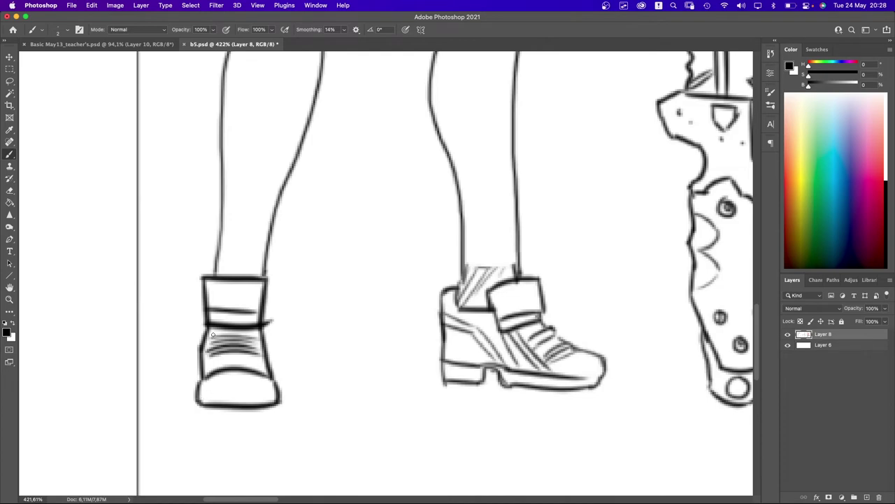
pyautogui.scroll(-3, 330, 204)
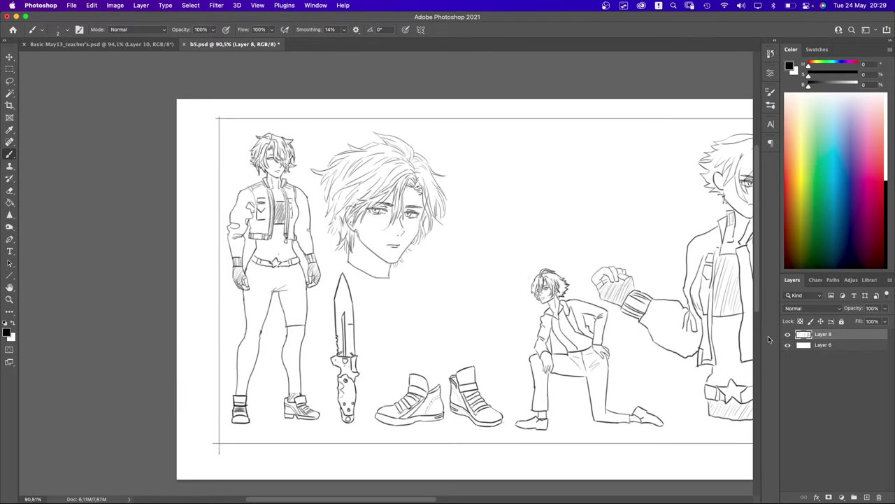
# - Select the empty background around the standing character inside the frame using the Magic Wand at tolerance 32
pyautogui.press('w')
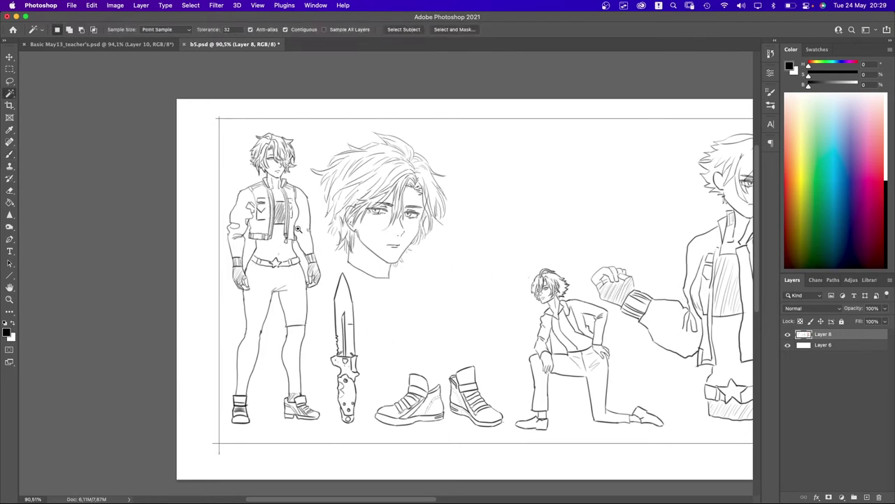
pyautogui.scroll(3, 301, 229)
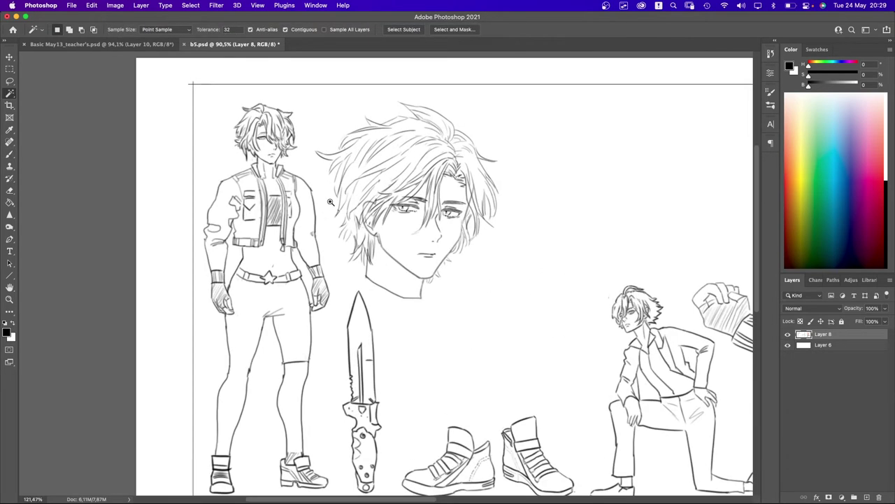
pyautogui.click(7, 98)
pyautogui.click(54, 114)
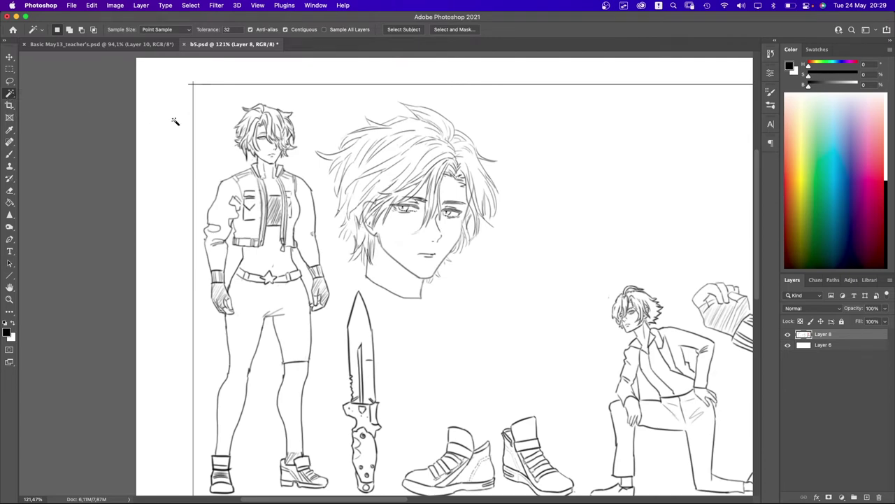
pyautogui.click(224, 147)
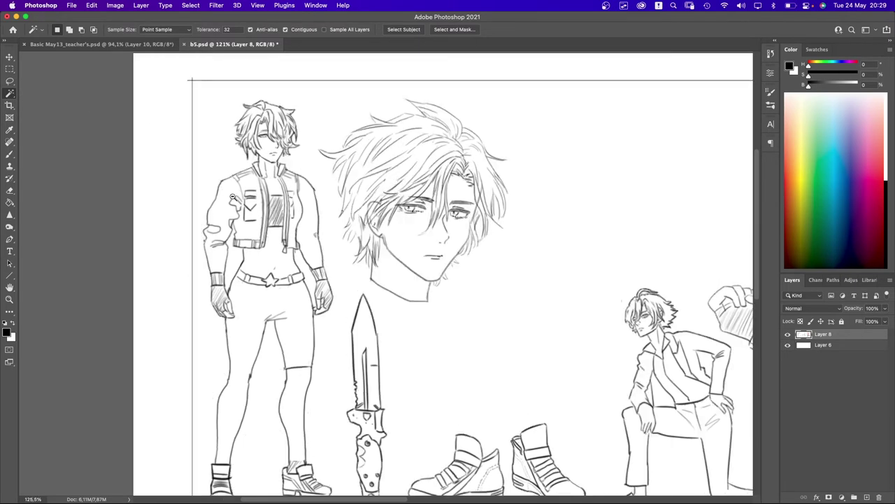
pyautogui.scroll(4, 302, 163)
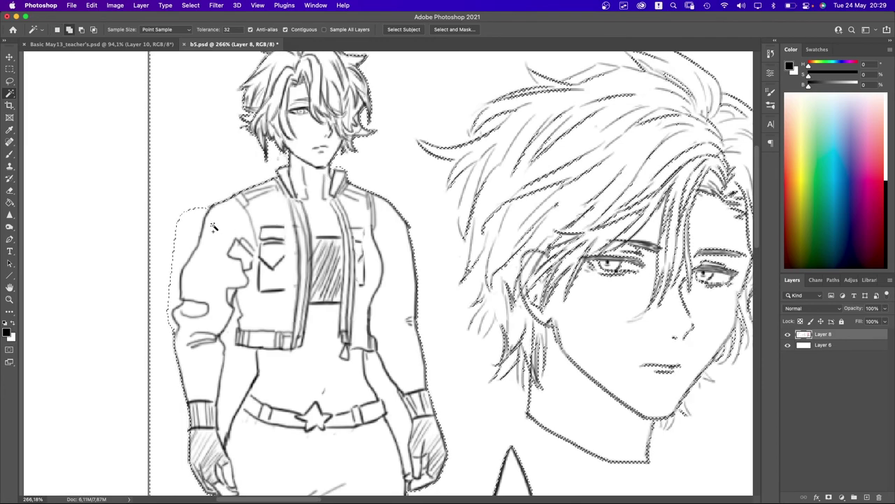
# - Add the enclosed background areas between the standing character's arms and waist to the selection
pyautogui.scroll(-5, 253, 255)
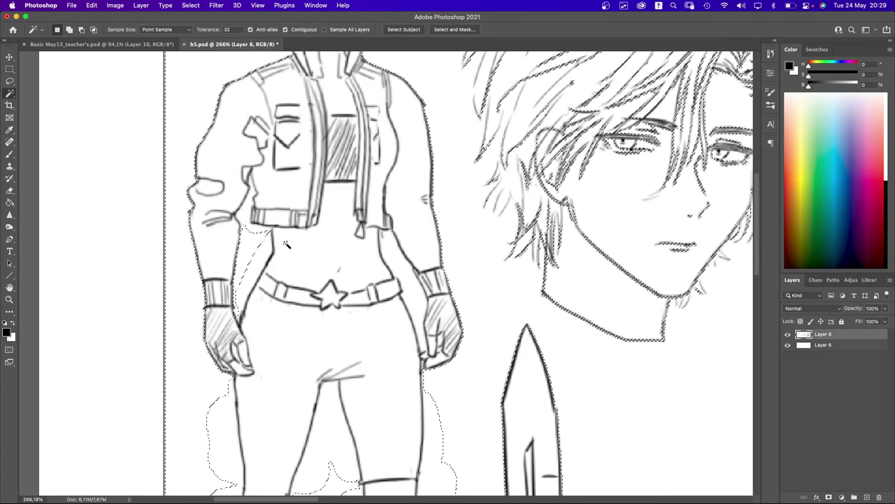
pyautogui.scroll(1, 256, 218)
pyautogui.scroll(1, 266, 279)
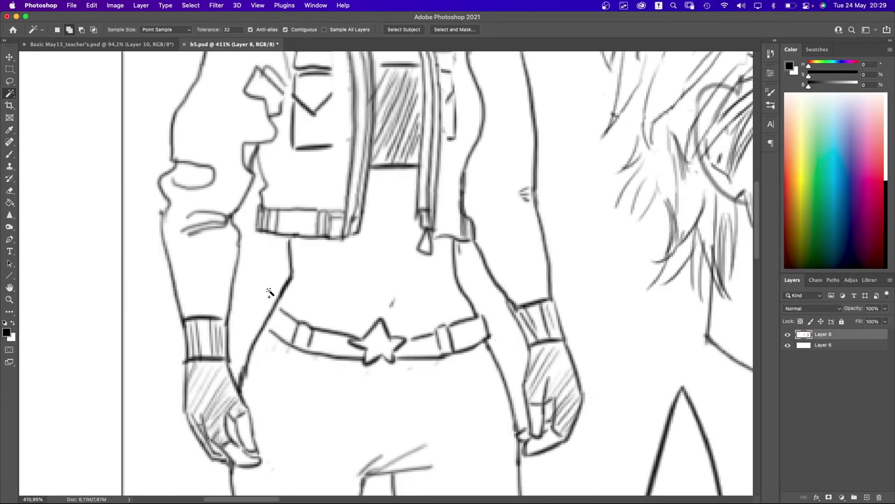
pyautogui.scroll(1, 420, 231)
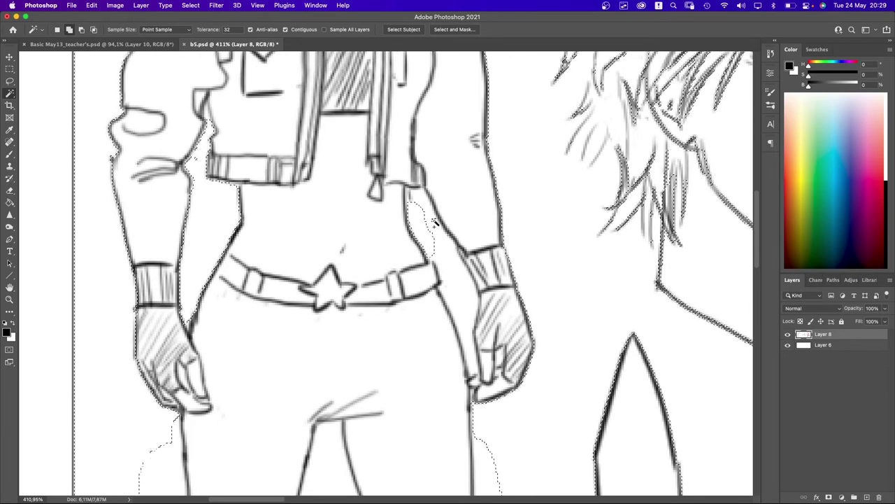
pyautogui.moveTo(396, 316); pyautogui.dragTo(397, 308)
# - Add the background between the standing character's legs and the unselected patches around them to the selection
pyautogui.scroll(-5, 378, 336)
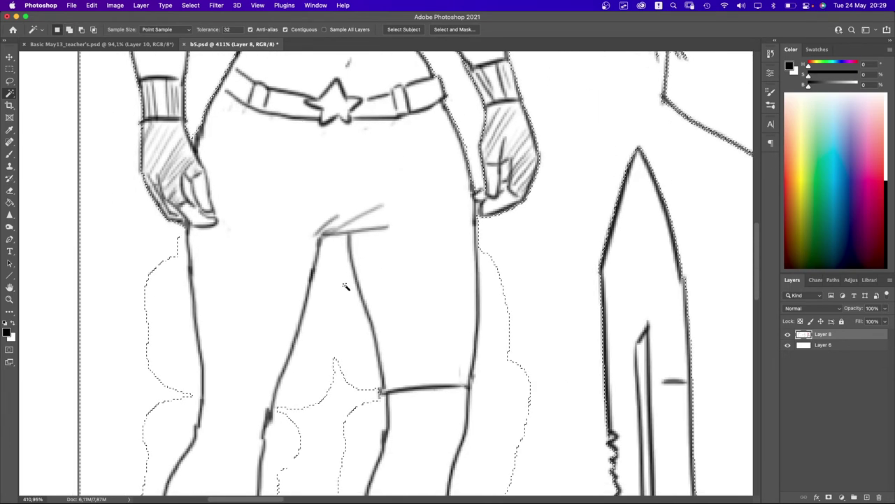
pyautogui.scroll(-6, 345, 266)
pyautogui.keyDown('shift'); pyautogui.click(380, 304); pyautogui.keyUp('shift')
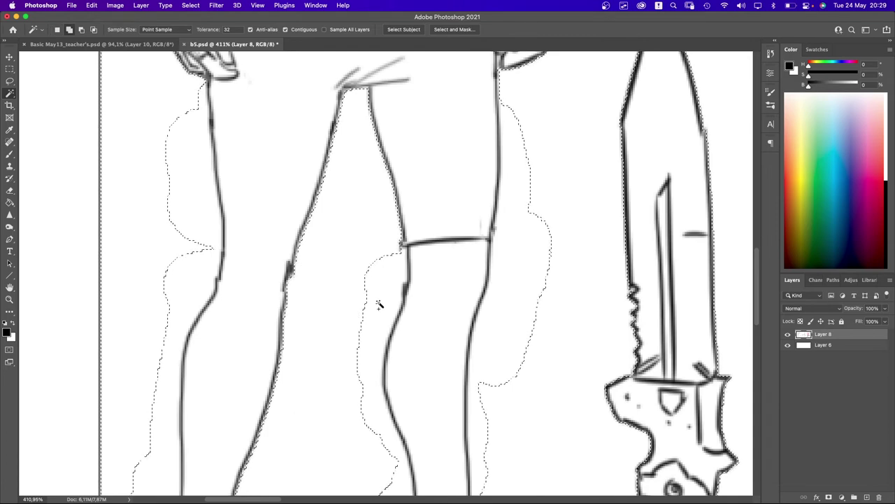
pyautogui.scroll(-3, 280, 210)
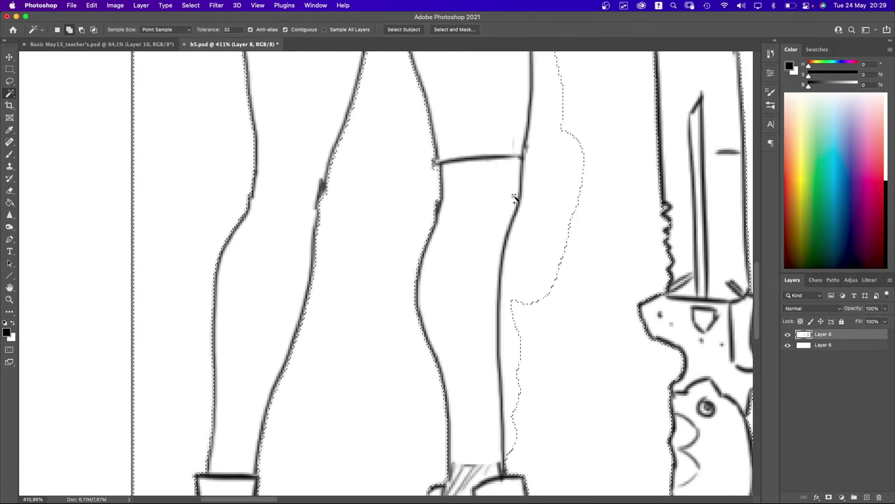
pyautogui.scroll(-5, 448, 269)
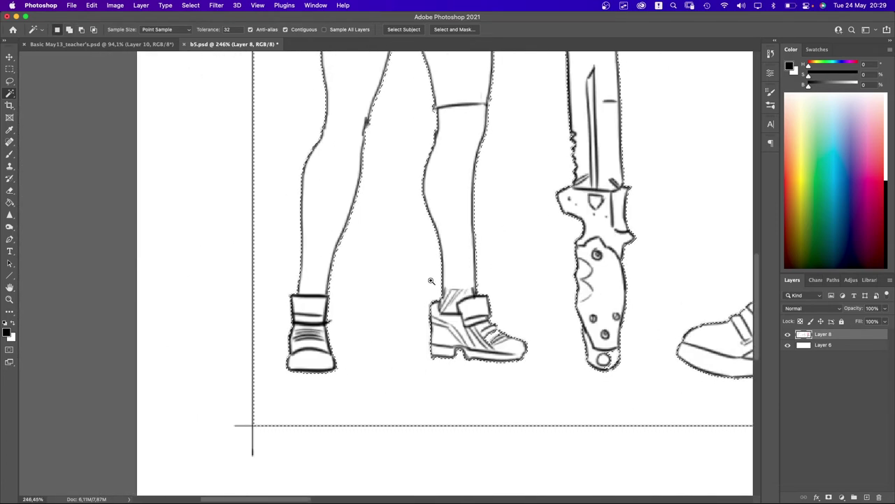
# - Invert the background selection and create a new layer above the sketch layer
pyautogui.scroll(-5, 406, 286)
pyautogui.scroll(4, 400, 290)
pyautogui.scroll(-3, 328, 314)
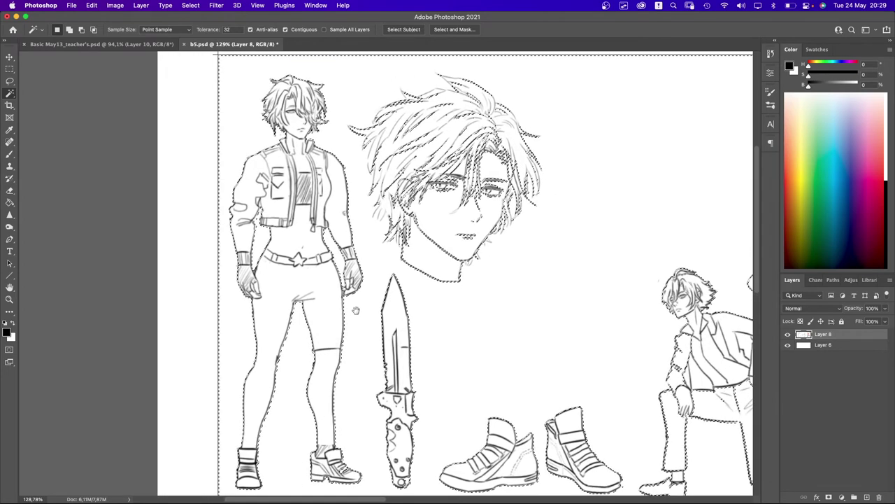
pyautogui.scroll(4, 328, 314)
pyautogui.click(329, 313)
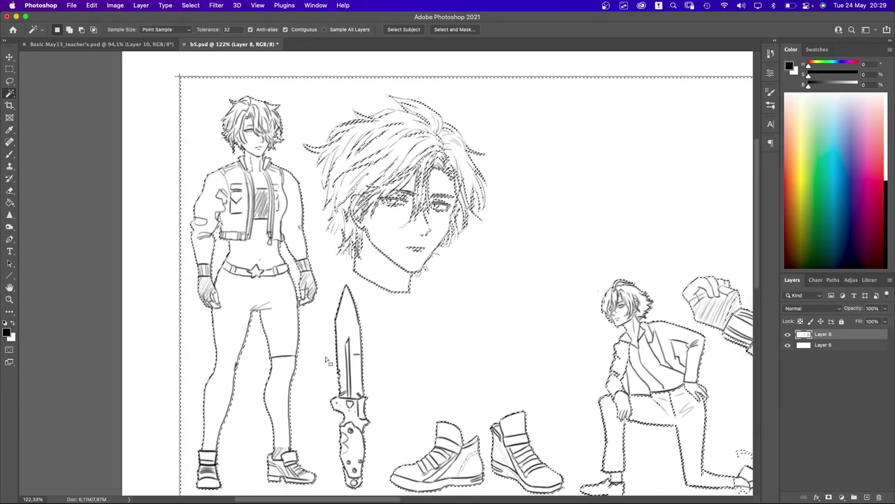
pyautogui.rightClick(444, 310)
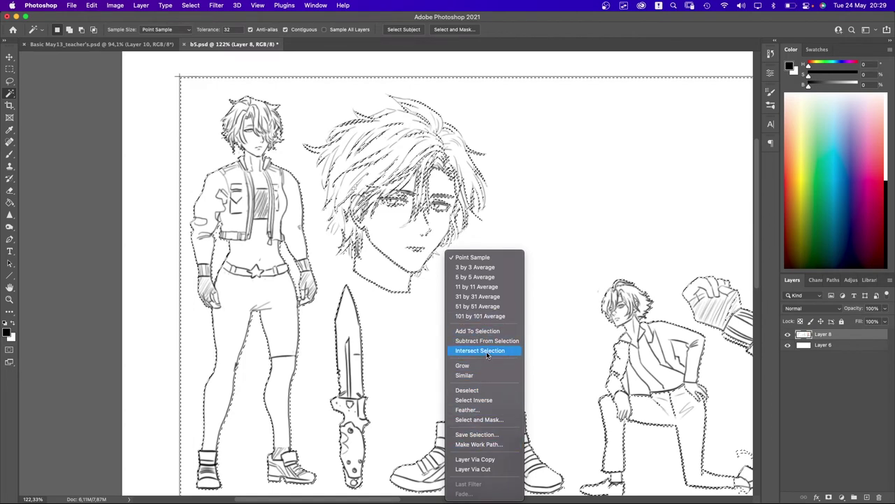
pyautogui.click(487, 403)
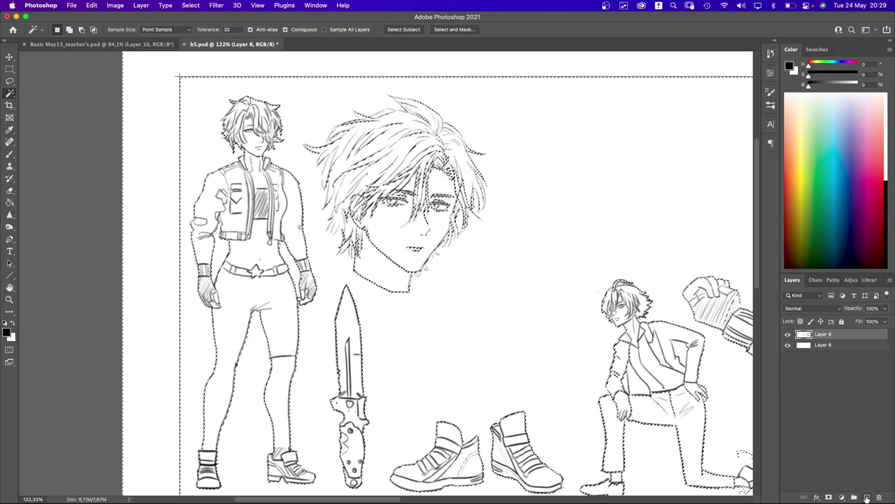
pyautogui.press('super+j')
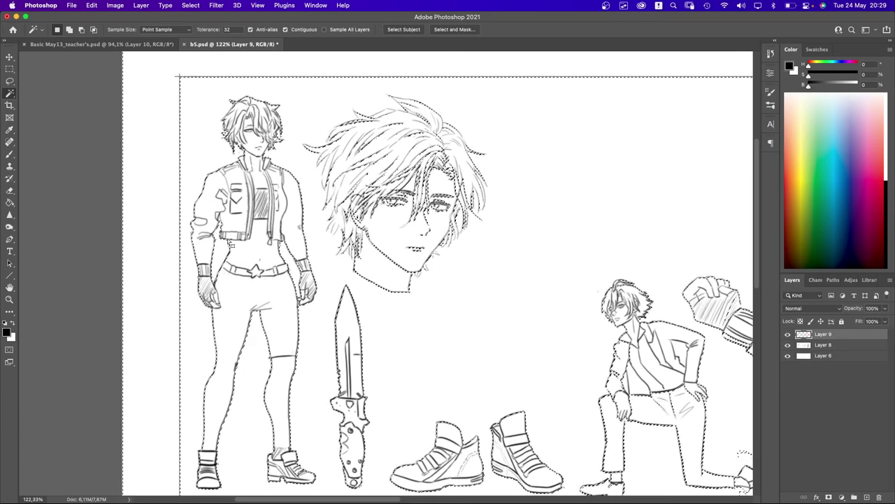
# - Fill the inverted selection on the new layer with mid grey 7b7b7b using the Paint Bucket, and deselect
pyautogui.press('g')
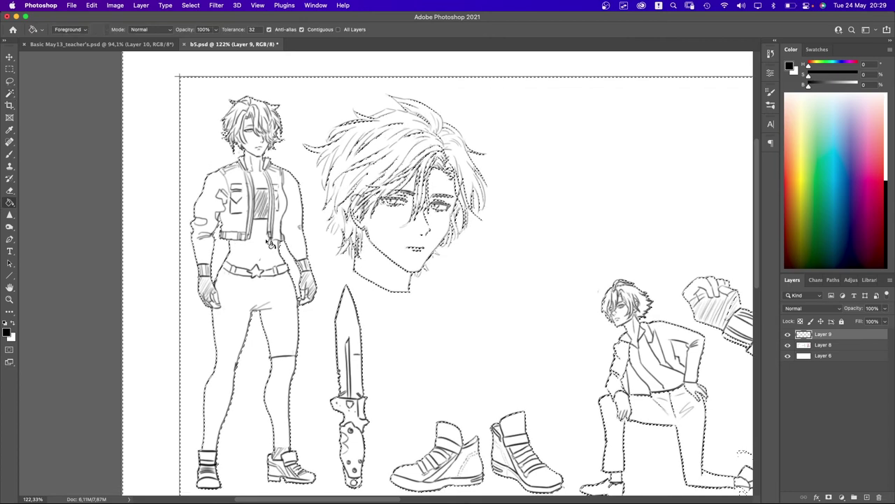
pyautogui.click(7, 333)
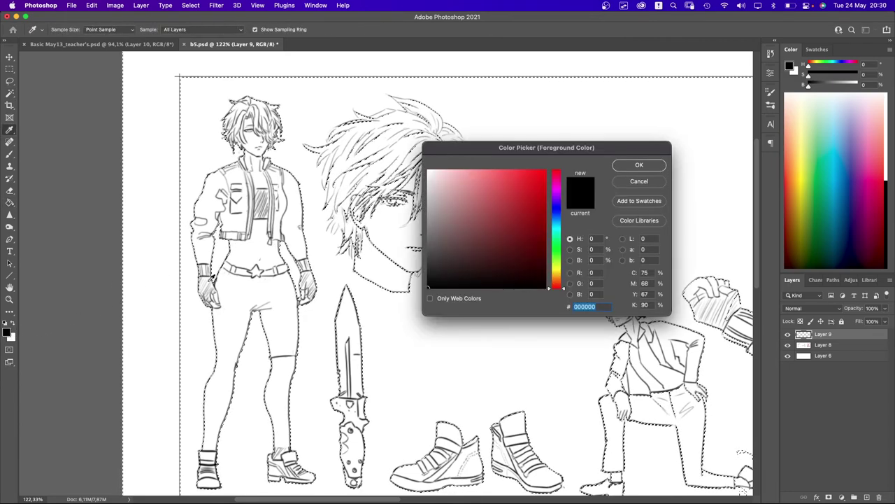
pyautogui.click(504, 232)
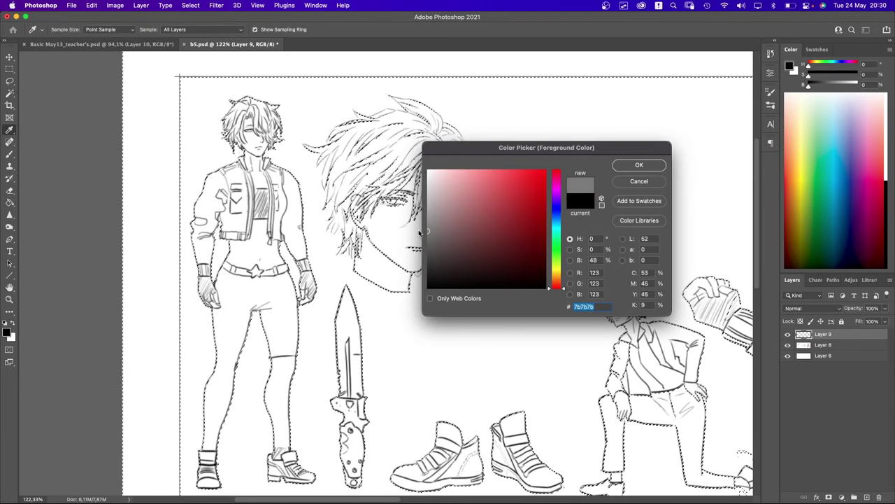
pyautogui.press('Return')
pyautogui.press('g')
pyautogui.click(292, 226)
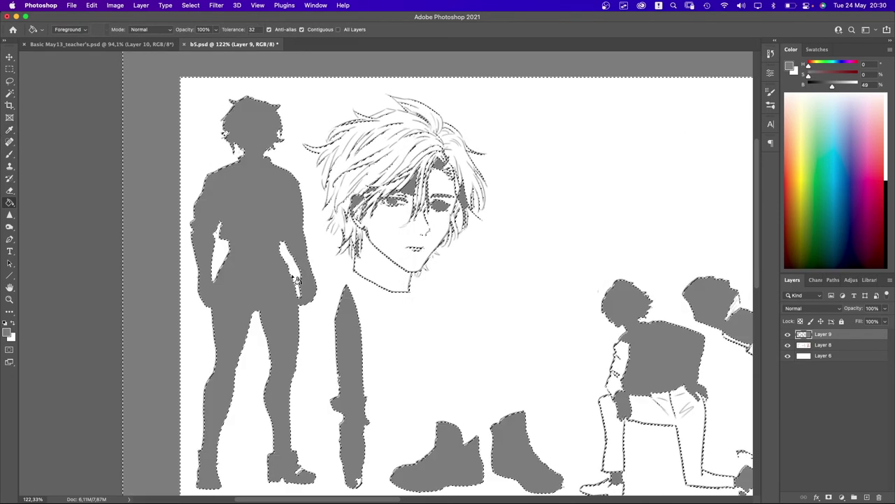
pyautogui.hotkey('ctrl', 'd')
pyautogui.scroll(-3, 346, 321)
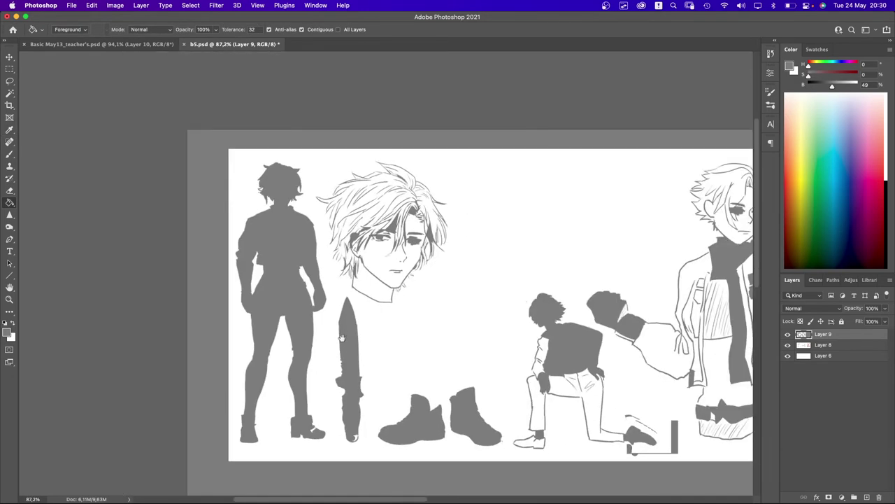
pyautogui.scroll(5, 322, 98)
pyautogui.scroll(2, 315, 112)
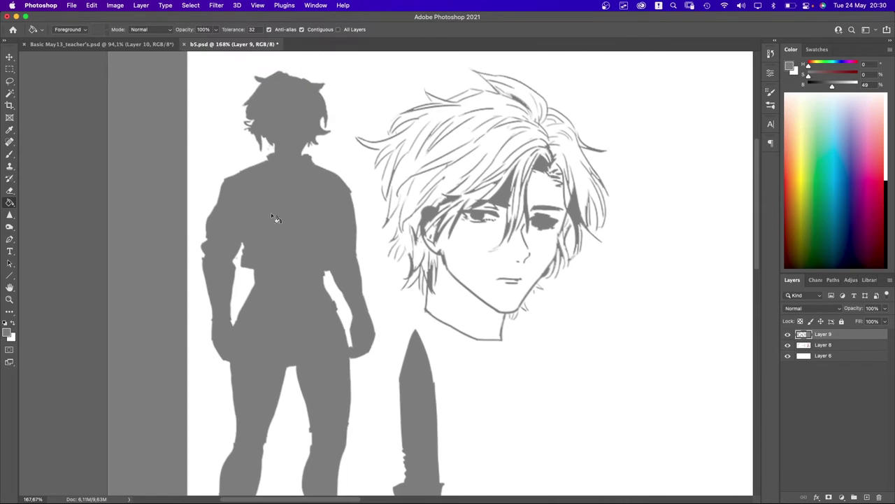
pyautogui.scroll(-4, 294, 142)
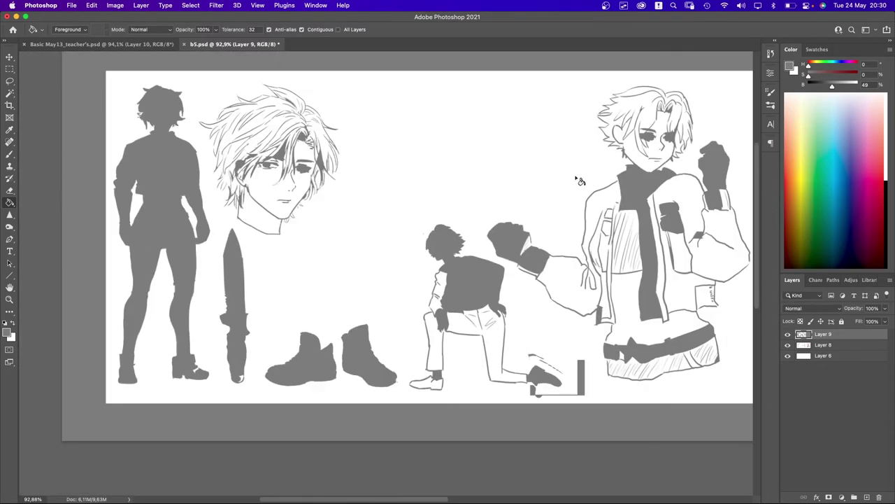
# - Move the grey silhouette layer below the sketch layer and set the sketch layer's blend mode to Multiply
pyautogui.scroll(4, 411, 225)
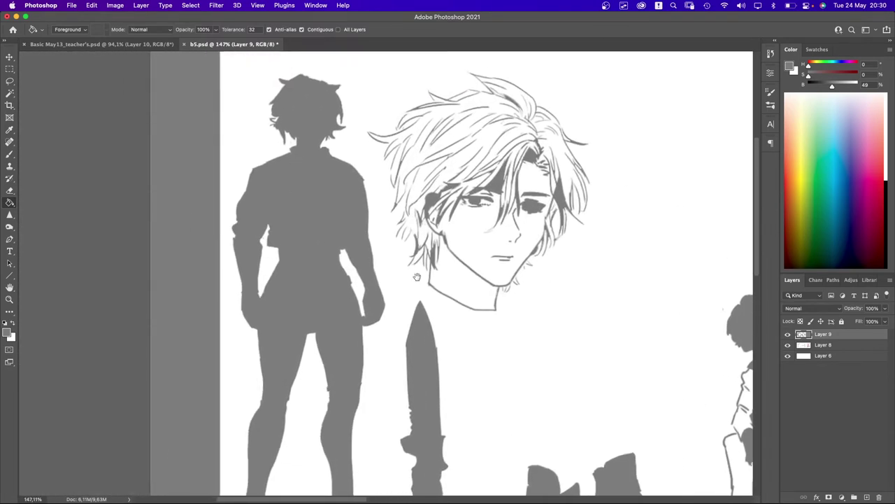
pyautogui.scroll(-2, 482, 324)
pyautogui.scroll(-2, 482, 325)
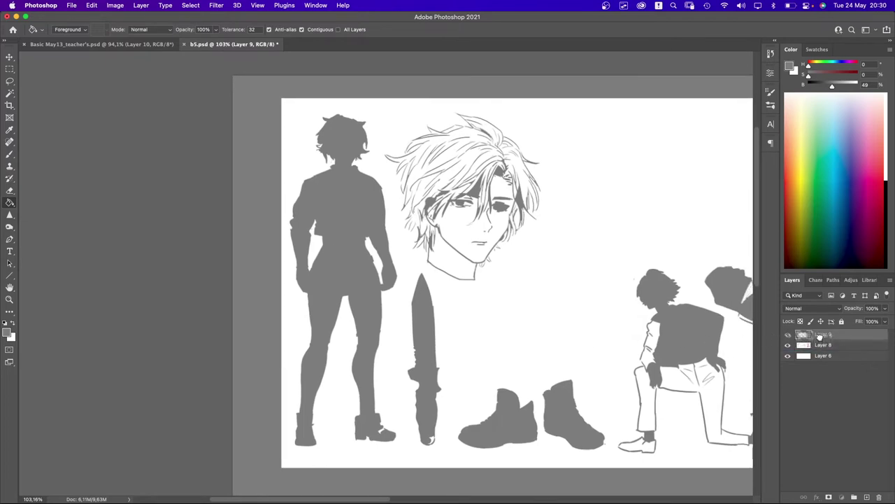
pyautogui.moveTo(818, 339)
pyautogui.mouseDown()
pyautogui.moveTo(818, 350)
pyautogui.moveTo(817, 341)
pyautogui.mouseUp()
pyautogui.click(818, 335)
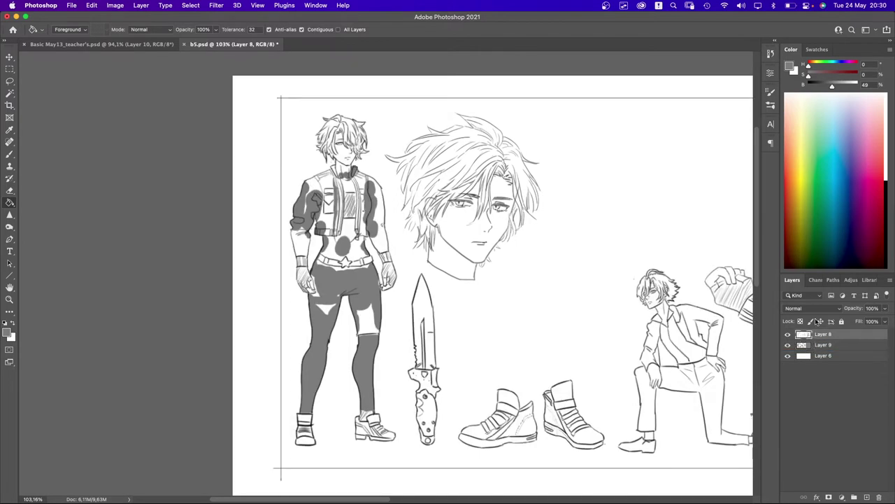
pyautogui.click(811, 308)
pyautogui.click(831, 341)
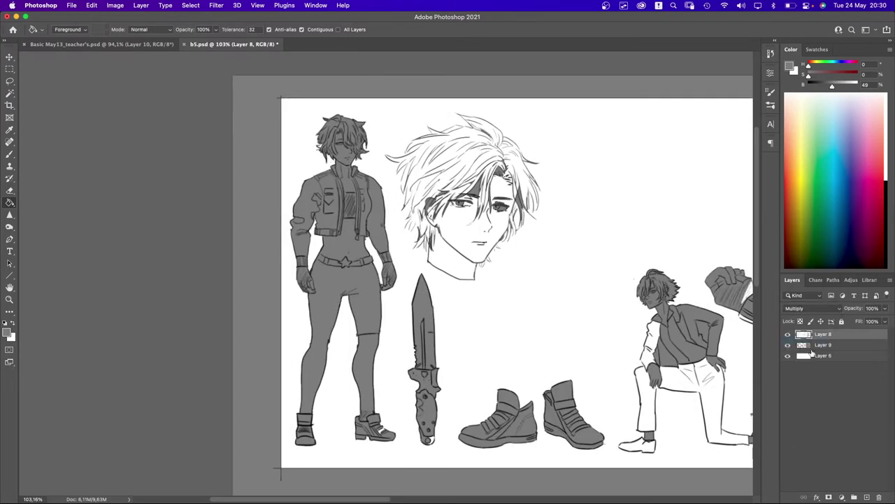
# - Lasso the standing character on the silhouette layer, delete all grey outside that selection, and deselect
pyautogui.click(816, 350)
pyautogui.press('l')
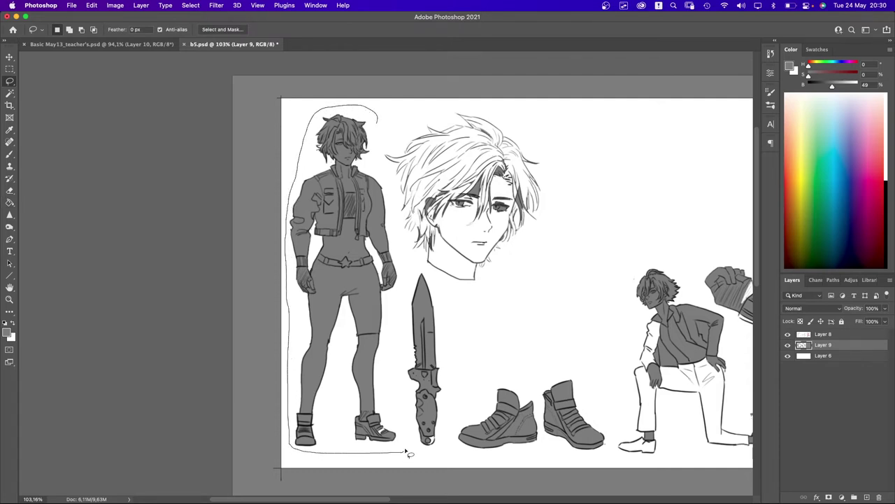
pyautogui.moveTo(405, 452)
pyautogui.mouseDown()
pyautogui.moveTo(394, 351)
pyautogui.moveTo(403, 267)
pyautogui.mouseUp()
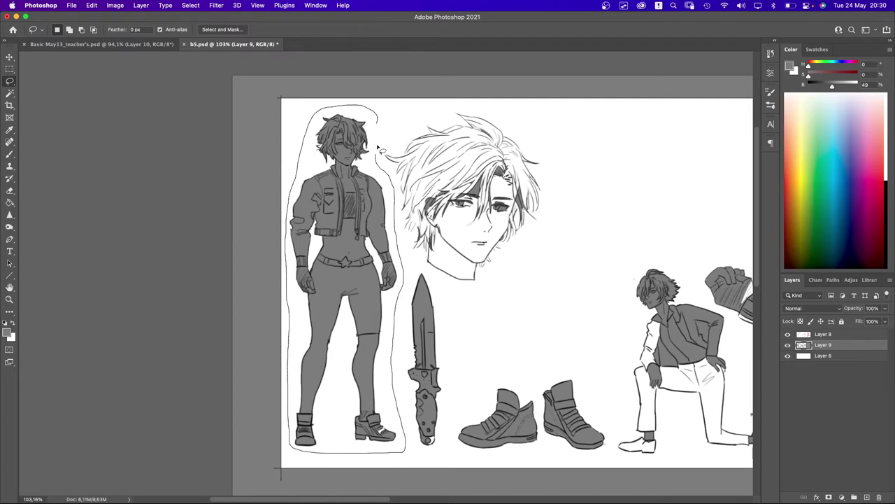
pyautogui.moveTo(381, 150); pyautogui.dragTo(381, 150)
pyautogui.press('super+shift+i')
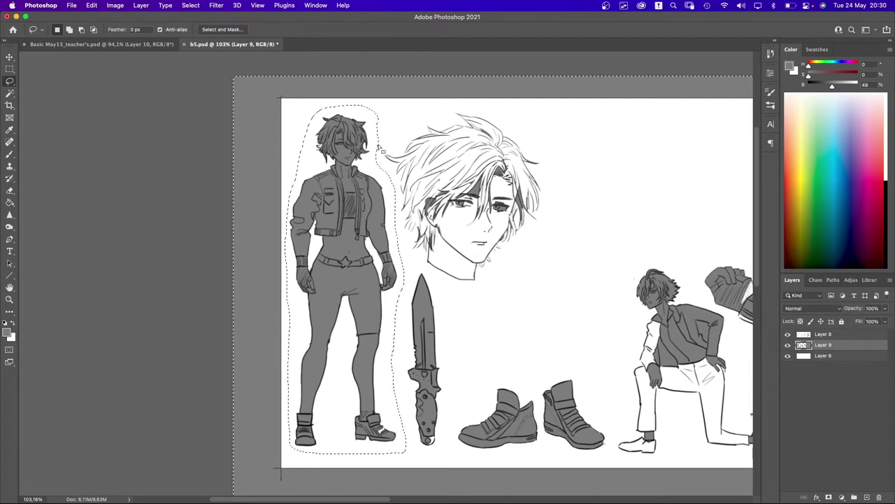
pyautogui.press('BackSpace')
pyautogui.press('super+d')
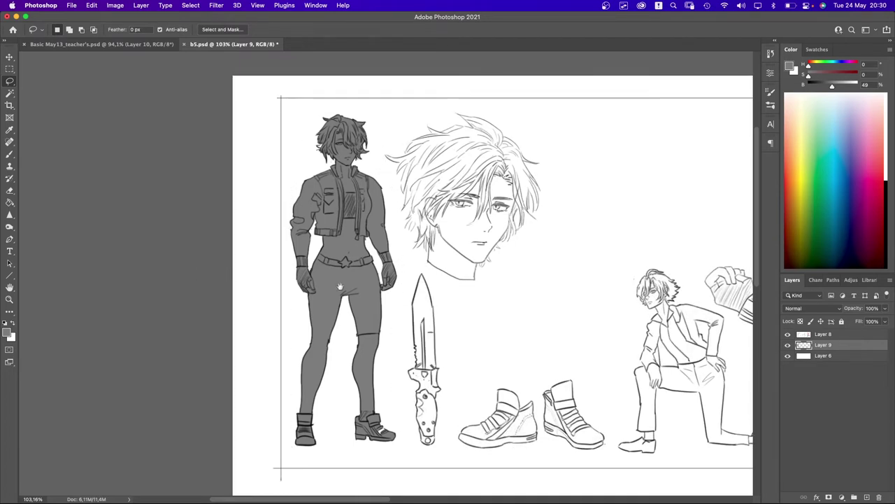
# - Rename the silhouette layer as fullbody 01
pyautogui.hscroll(2, 558, 300)
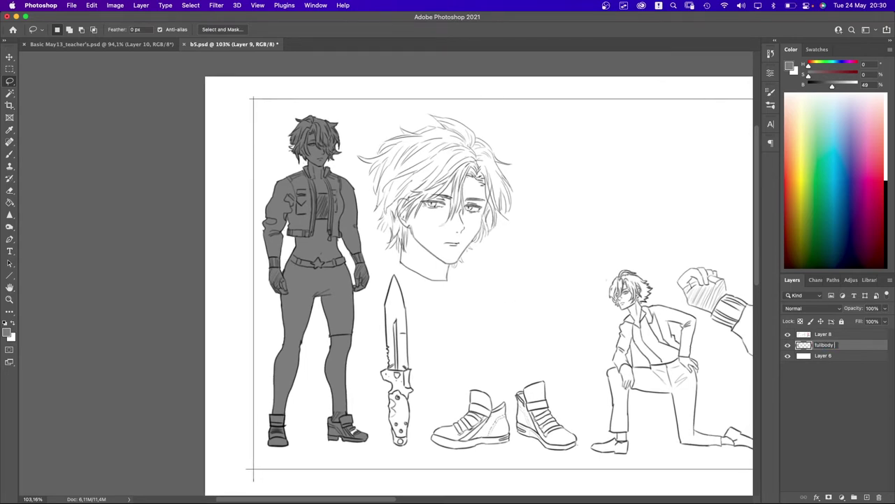
pyautogui.write('01')
pyautogui.press('Return')
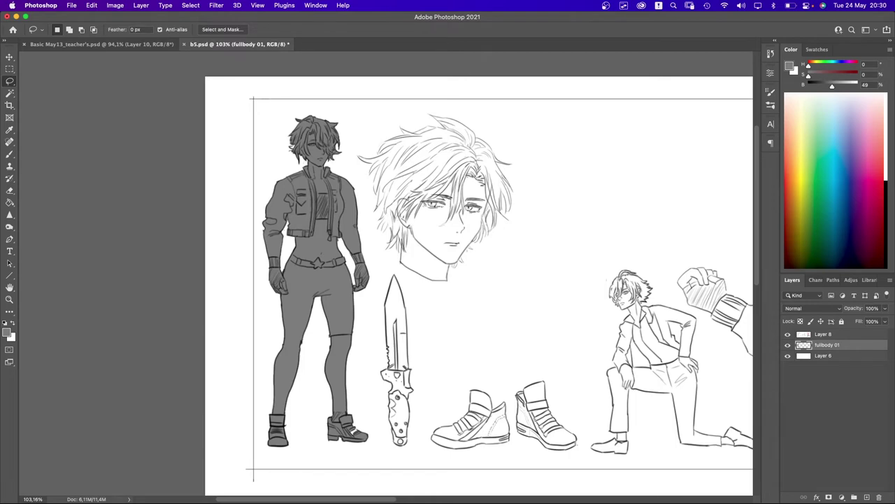
# - Paint the unfilled hair tips beside the standing character's face grey with a 3 px Hard Round brush
pyautogui.scroll(5, 249, 177)
pyautogui.scroll(1, 340, 173)
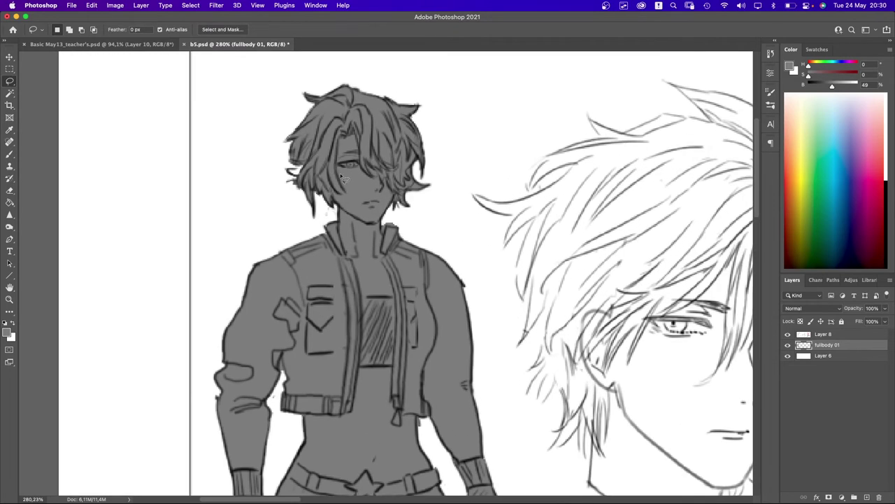
pyautogui.press('b')
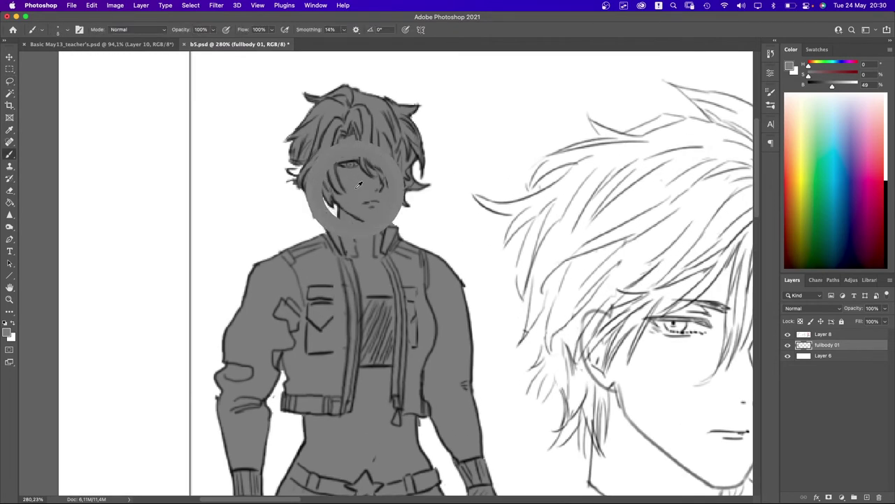
pyautogui.scroll(3, 351, 184)
pyautogui.rightClick(404, 210)
pyautogui.click(499, 282)
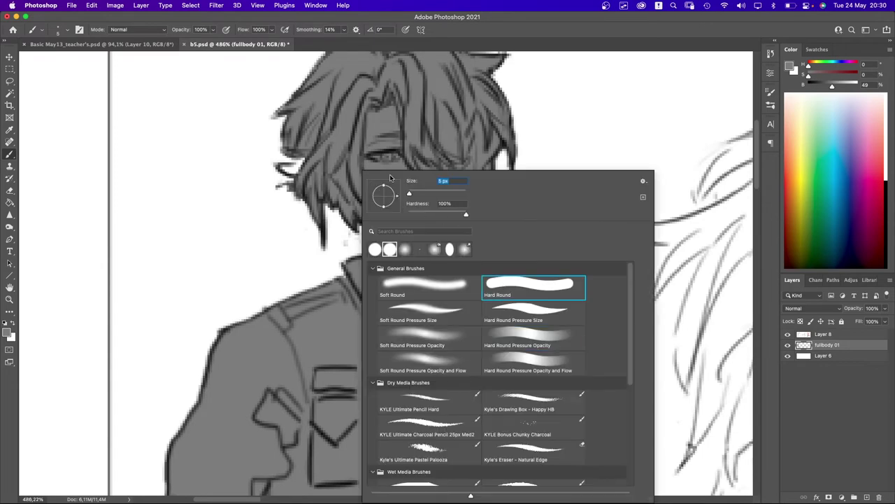
pyautogui.press('Return')
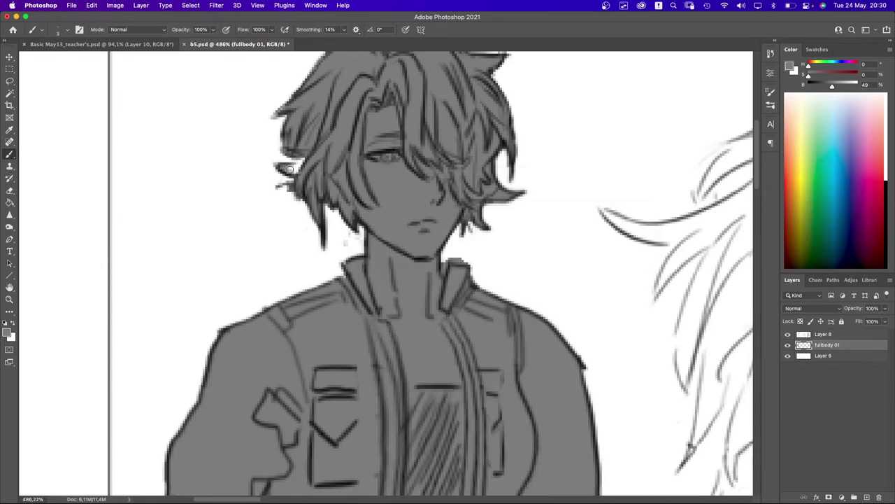
pyautogui.scroll(-4, 404, 176)
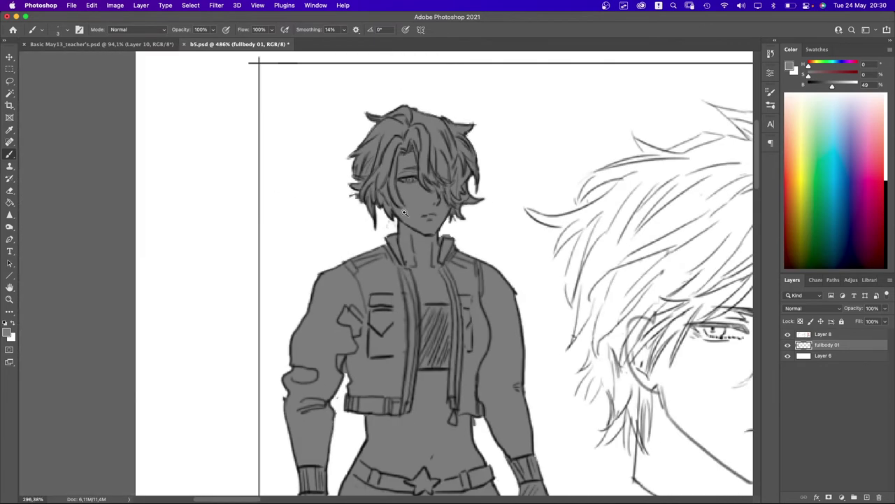
pyautogui.scroll(2, 395, 149)
# - Erase the grey from the gaps between the fingers of the standing character's hands with a 3 px Eraser
pyautogui.scroll(-3, 370, 320)
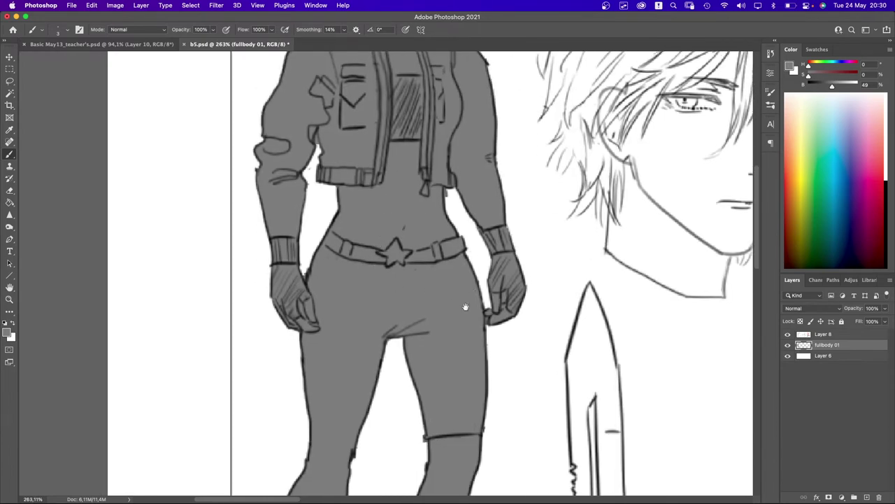
pyautogui.scroll(-3, 464, 306)
pyautogui.scroll(2, 483, 266)
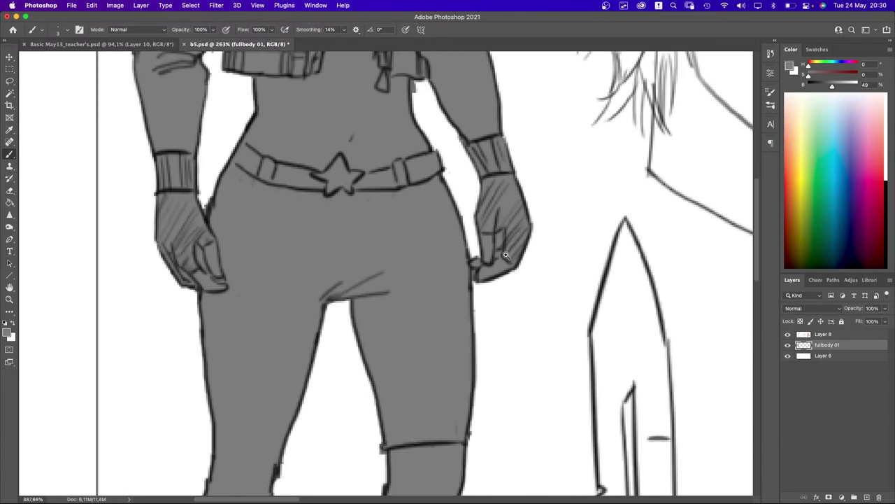
pyautogui.press('e')
pyautogui.rightClick(557, 226)
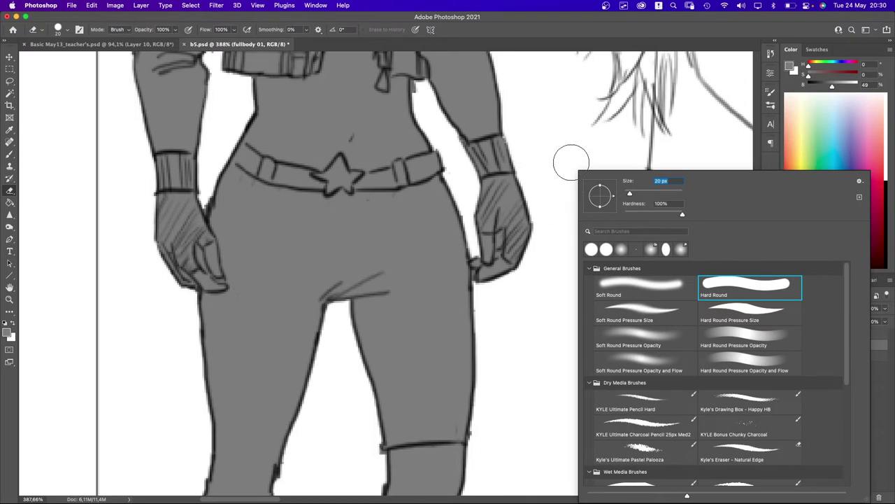
pyautogui.press('Escape')
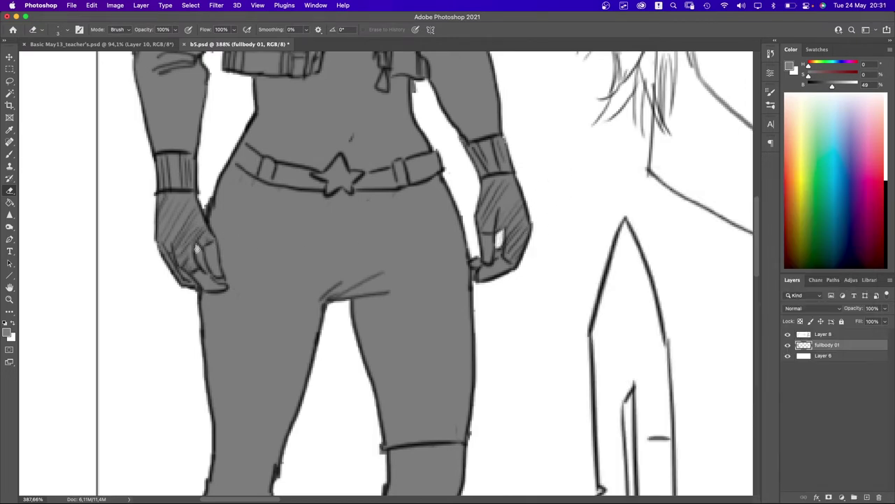
# - Paint the white gap on the standing character's side-facing shoe grey with the Brush
pyautogui.scroll(-4, 268, 286)
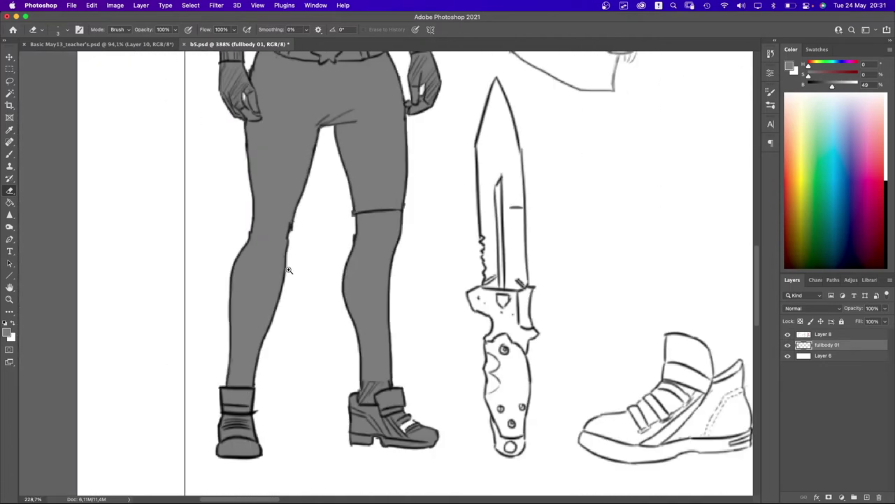
pyautogui.scroll(3, 418, 381)
pyautogui.scroll(1, 418, 380)
pyautogui.press('b')
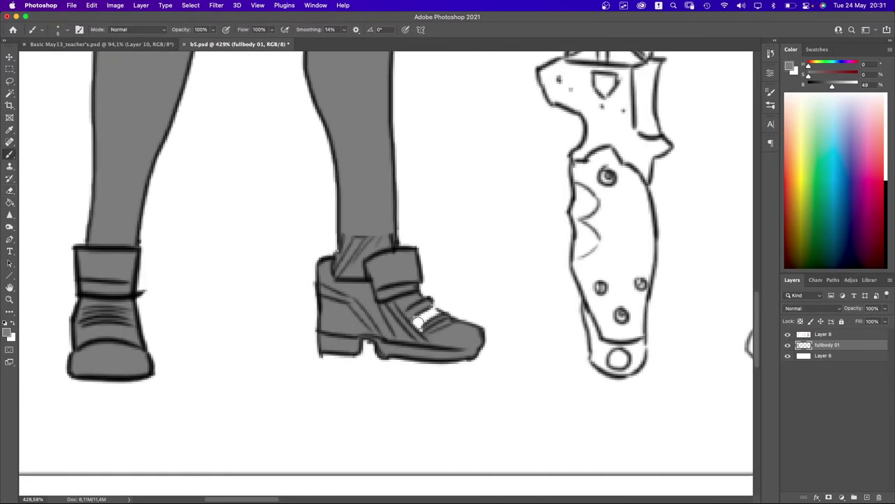
pyautogui.moveTo(418, 323); pyautogui.dragTo(430, 316)
pyautogui.scroll(-10, 423, 313)
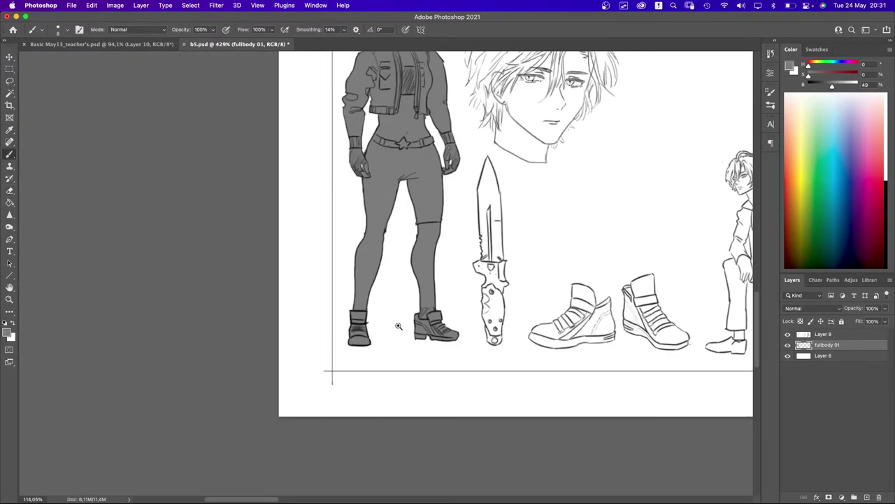
pyautogui.moveTo(448, 329); pyautogui.dragTo(409, 336)
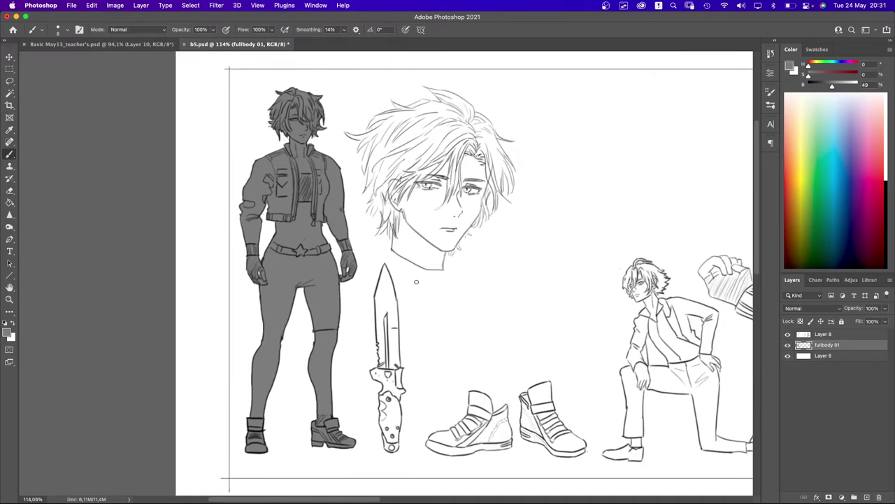
# - Switch to the browser, look through the clothing-fold pins on Pinterest, and open the burgundy suit guide in a new tab
pyautogui.hotkey('ctrl', 'Right')
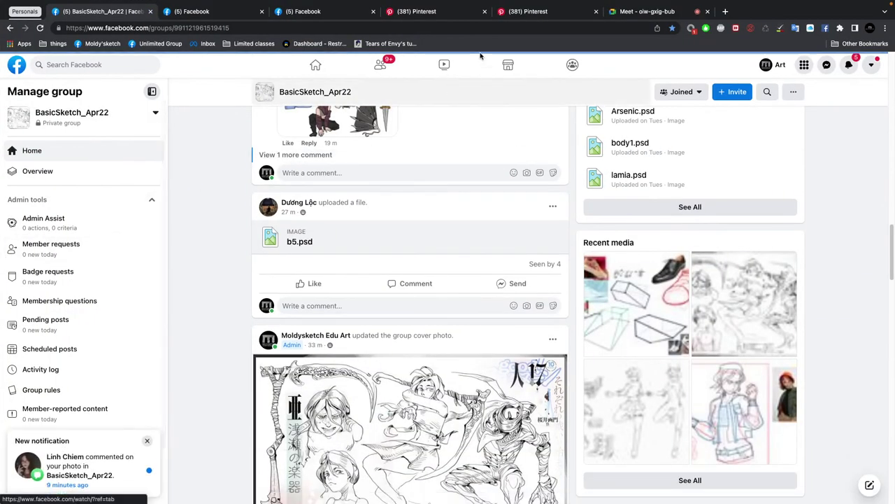
pyautogui.click(547, 12)
pyautogui.scroll(-10, 545, 301)
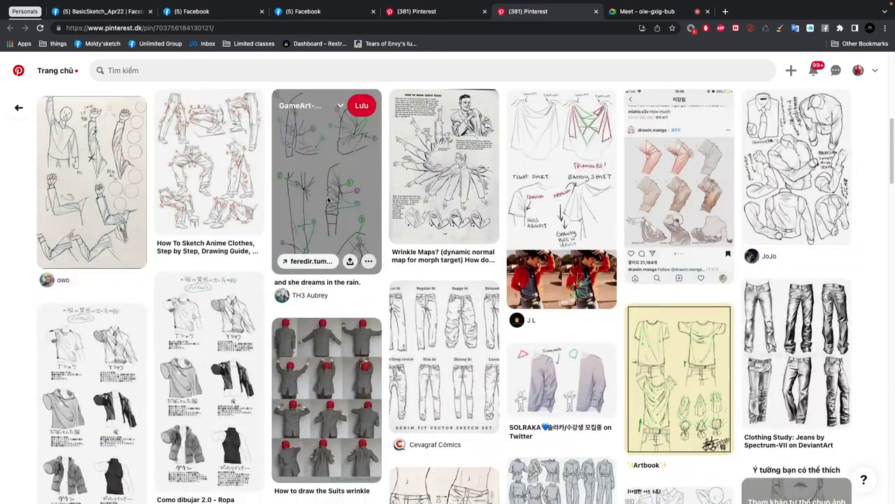
pyautogui.scroll(-6, 545, 301)
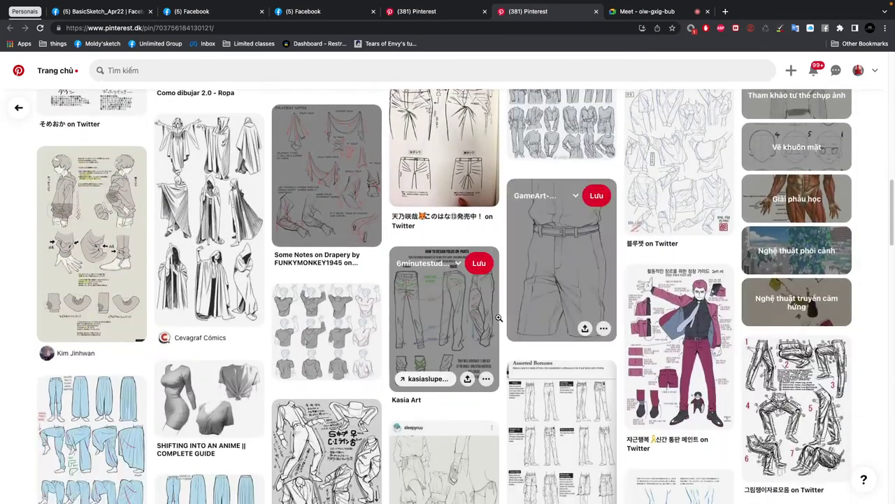
pyautogui.scroll(-1, 498, 319)
pyautogui.rightClick(684, 291)
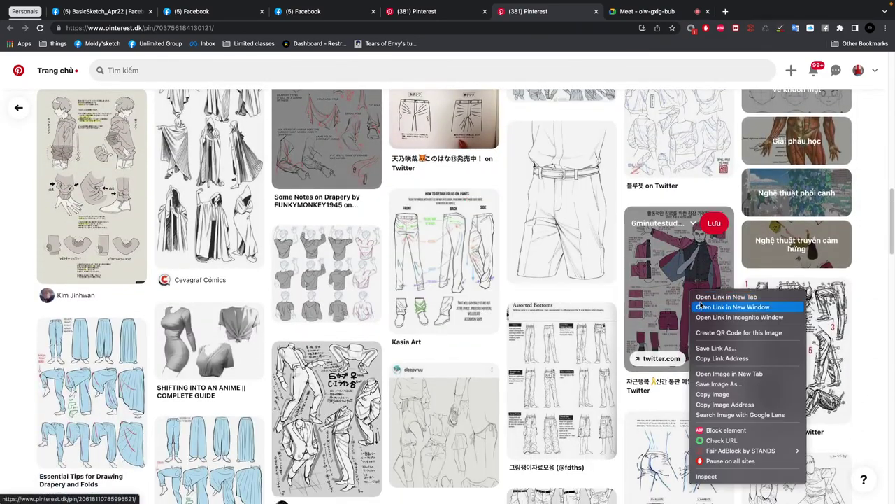
pyautogui.click(617, 229)
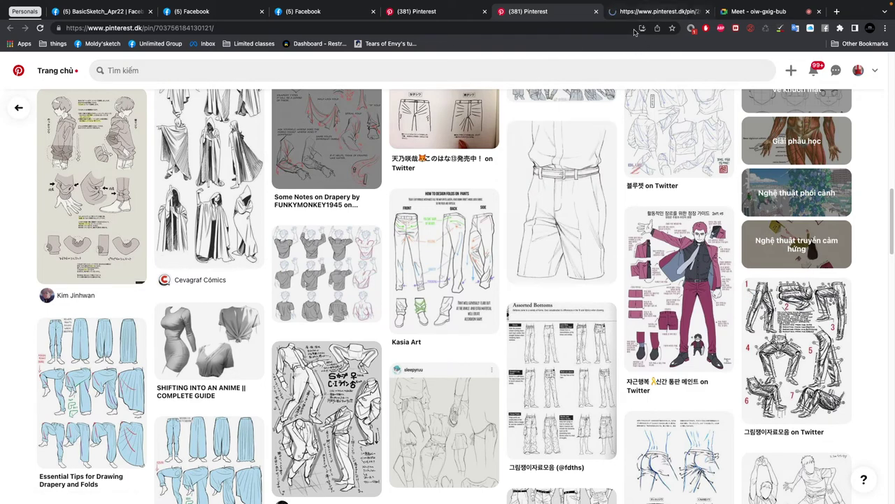
pyautogui.click(657, 12)
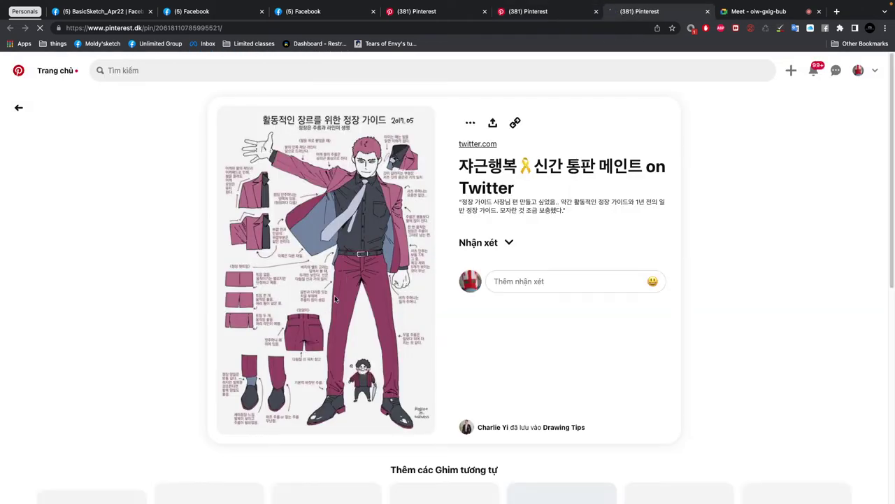
# - Look through the pins similar to the suit guide, open the "Where stories live" pin, and examine its similar pins
pyautogui.scroll(-5, 337, 258)
pyautogui.scroll(-5, 340, 280)
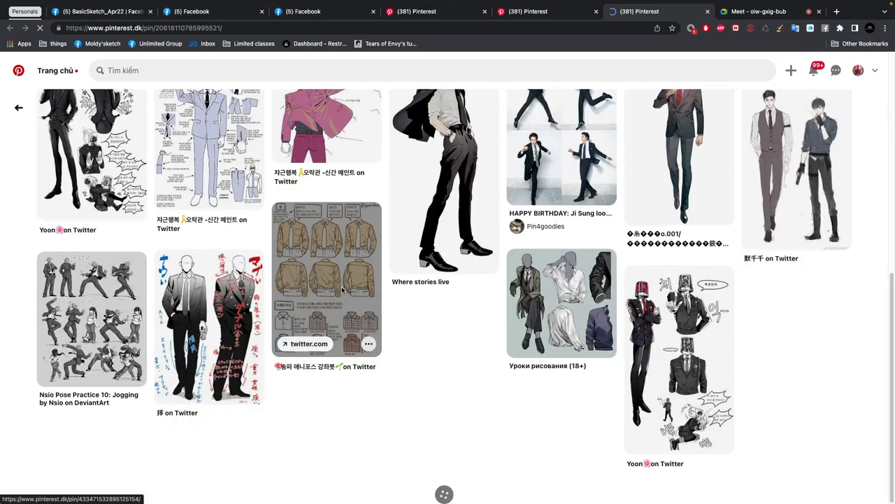
pyautogui.scroll(5, 361, 238)
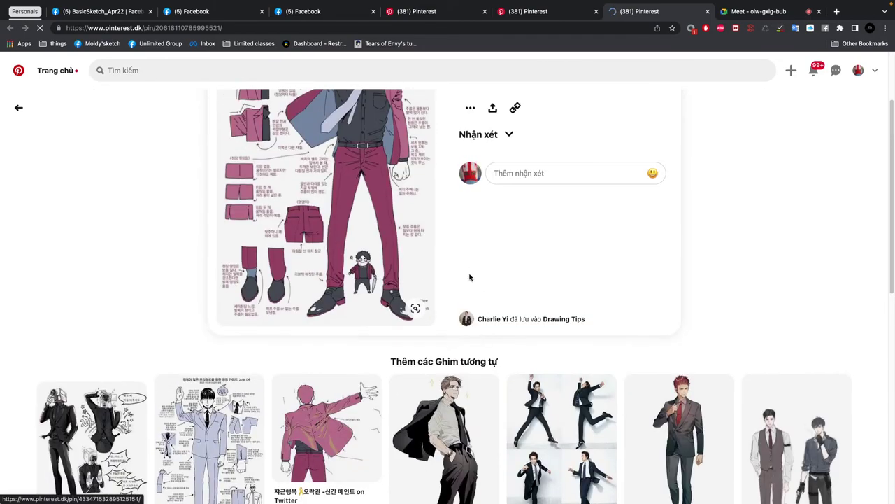
pyautogui.scroll(-5, 469, 277)
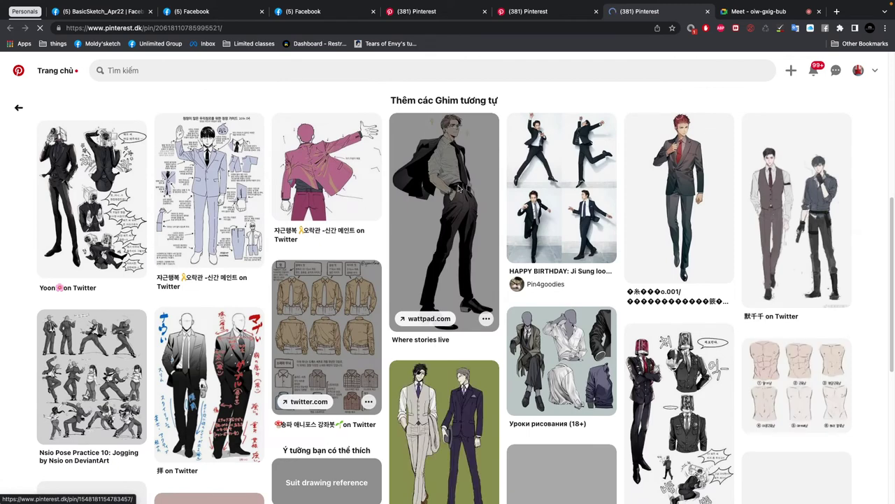
pyautogui.click(451, 200)
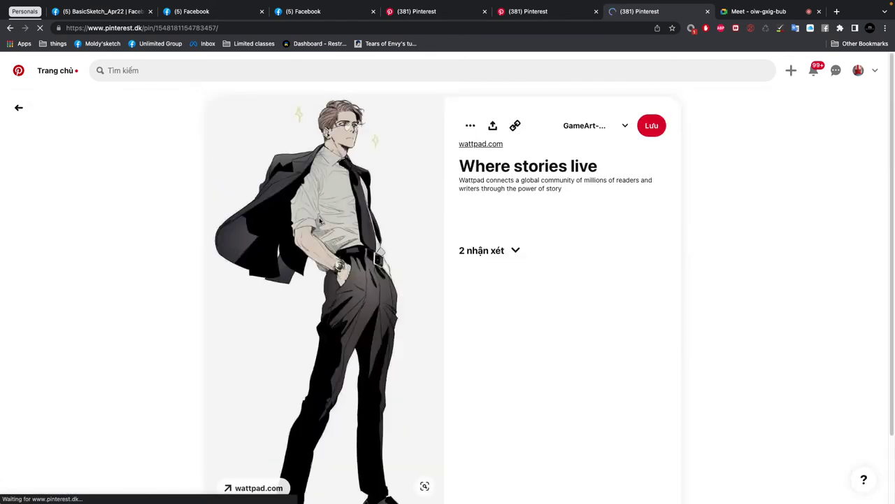
pyautogui.scroll(-5, 329, 231)
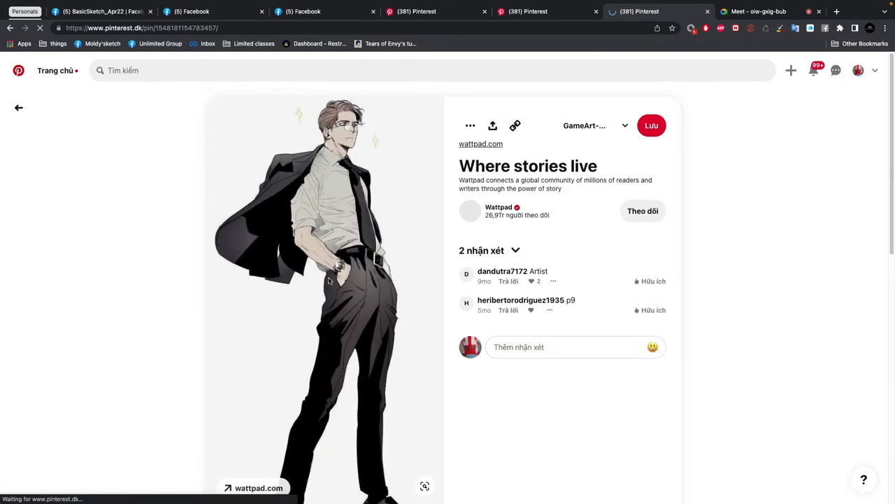
pyautogui.scroll(-5, 329, 279)
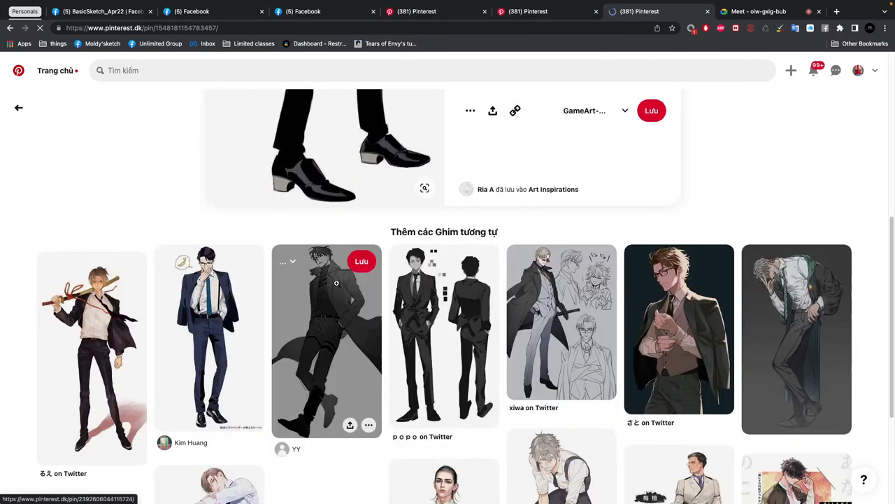
# - Find the pin of the crouching man in a white shirt and navy trousers among the similar pins and copy its image
pyautogui.scroll(-4, 336, 283)
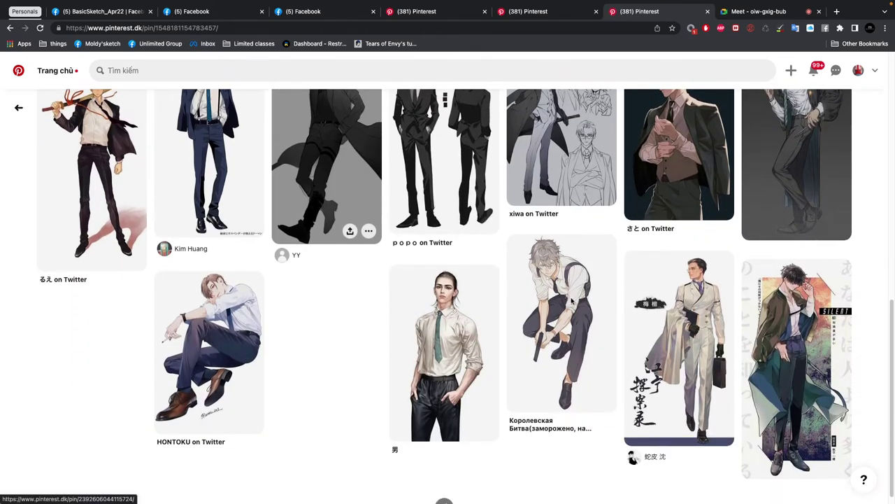
pyautogui.scroll(-2, 553, 286)
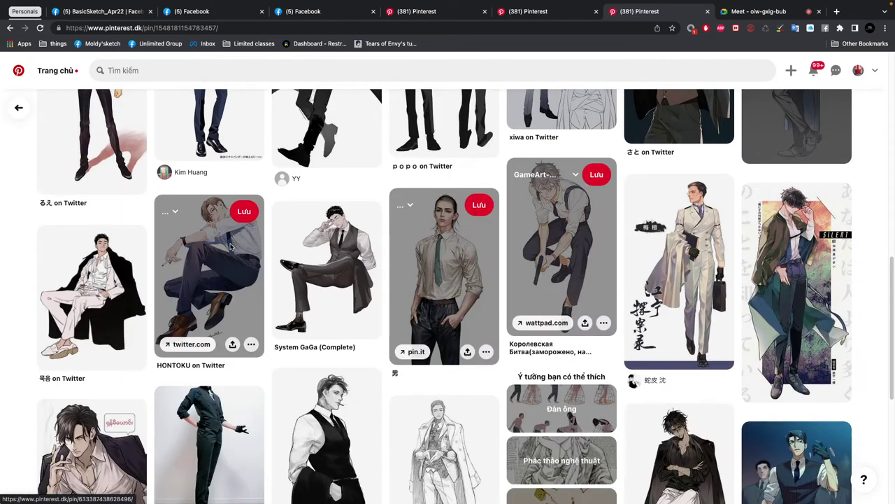
pyautogui.click(231, 246)
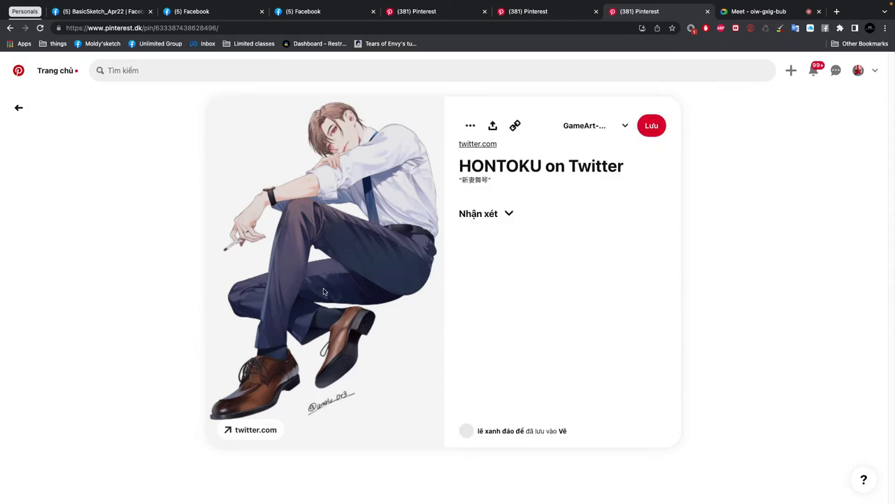
pyautogui.rightClick(378, 229)
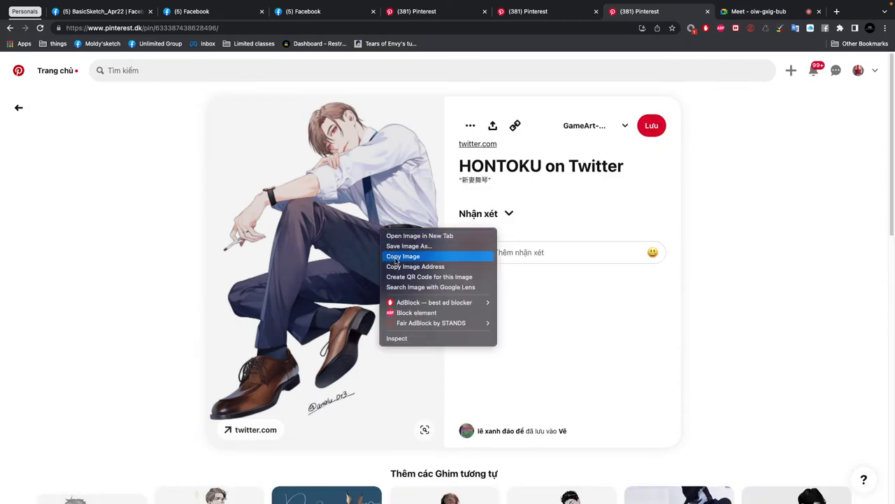
pyautogui.click(399, 256)
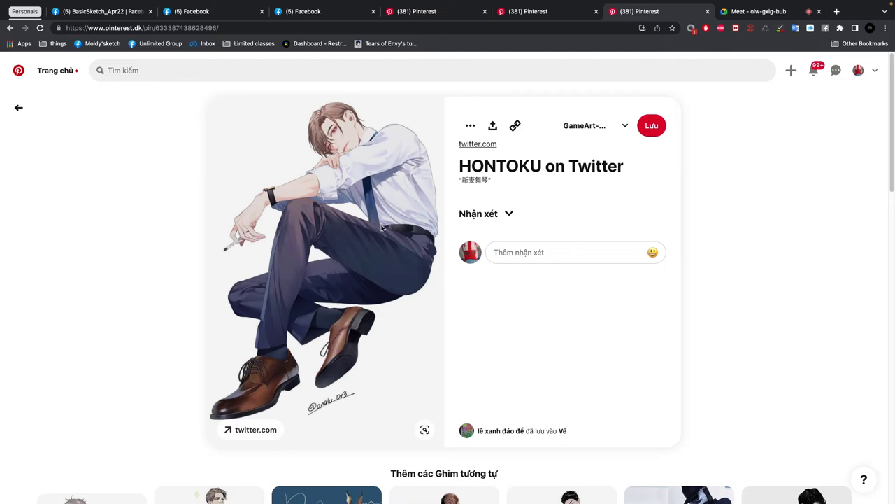
# - Switch to Photoshop, paste the copied reference image, scale it to 64.67%, and place it beside the large head sketch
pyautogui.hotkey('alt', 'Tab')
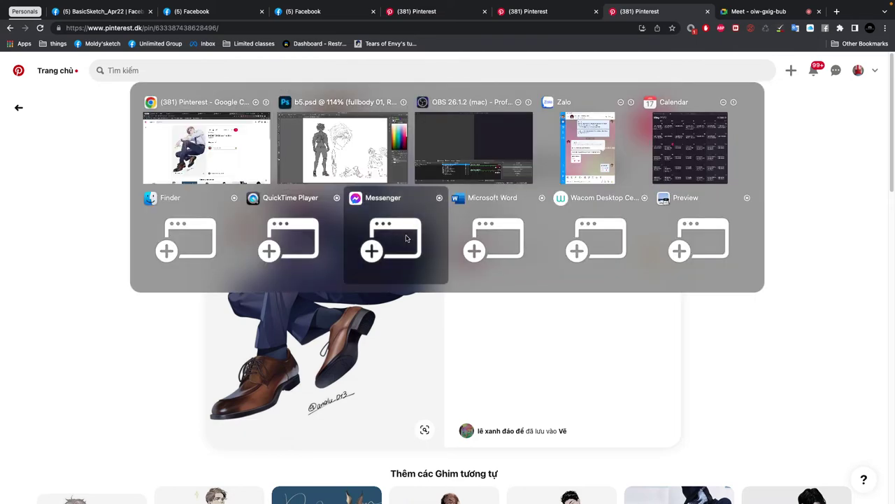
pyautogui.click(344, 166)
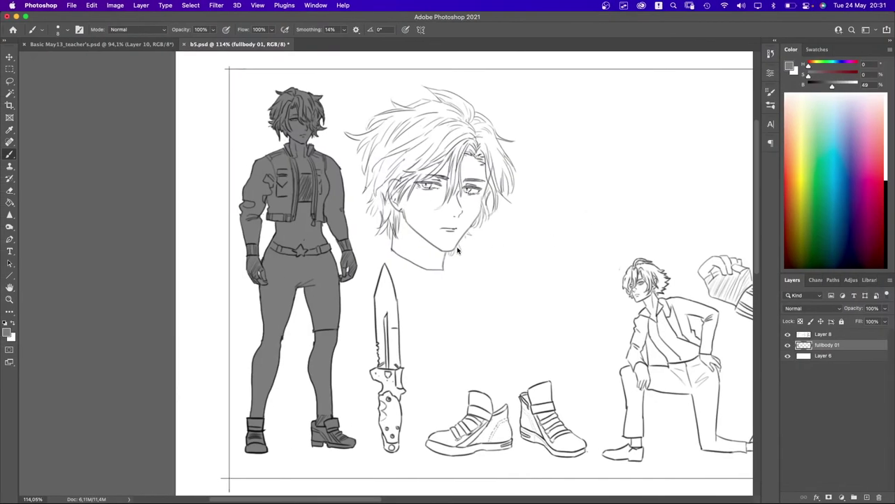
pyautogui.press('super+v')
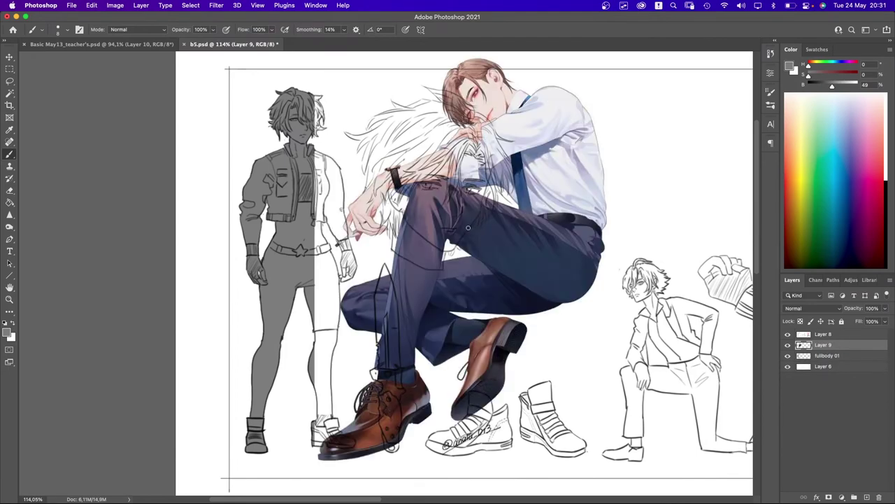
pyautogui.press('super+t')
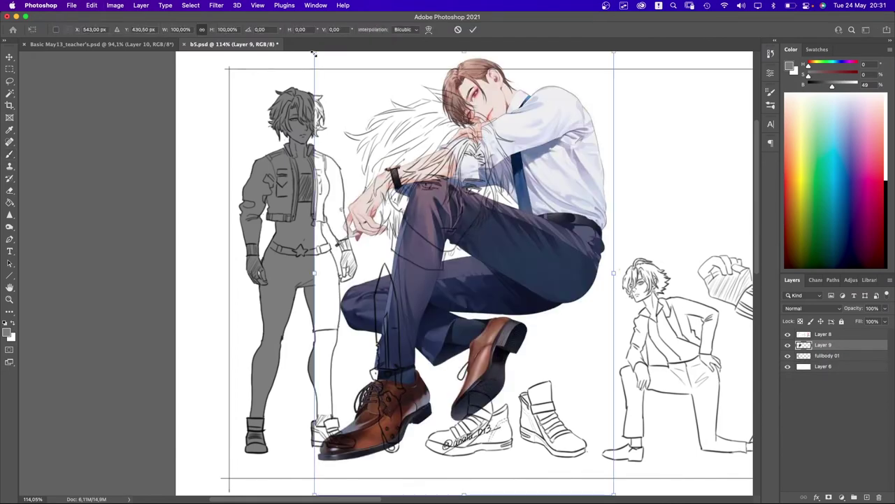
pyautogui.moveTo(314, 54); pyautogui.dragTo(418, 208)
pyautogui.moveTo(489, 332); pyautogui.dragTo(544, 231)
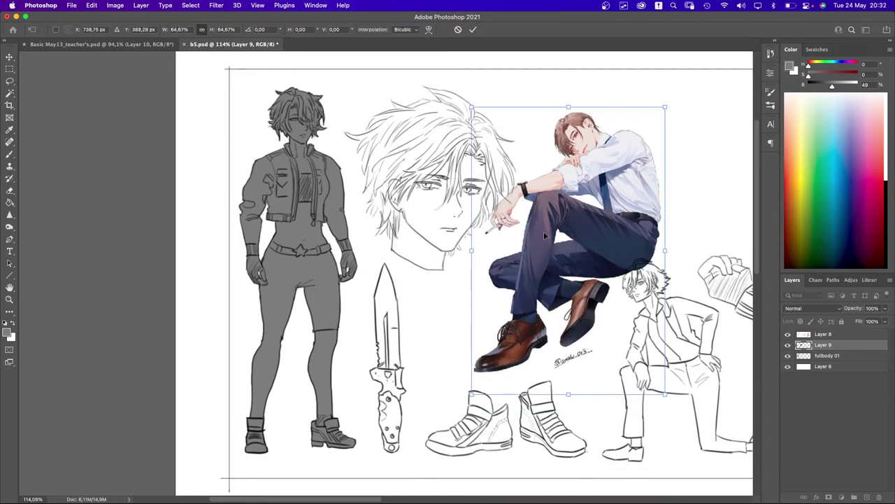
pyautogui.press('Return')
# - Add a new layer directly above fullbody 01 and clip it to that silhouette
pyautogui.click(809, 358)
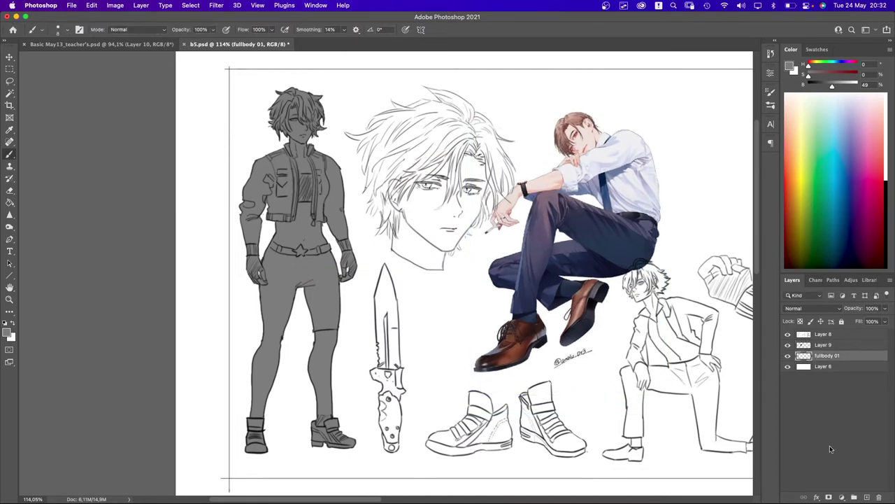
pyautogui.click(866, 497)
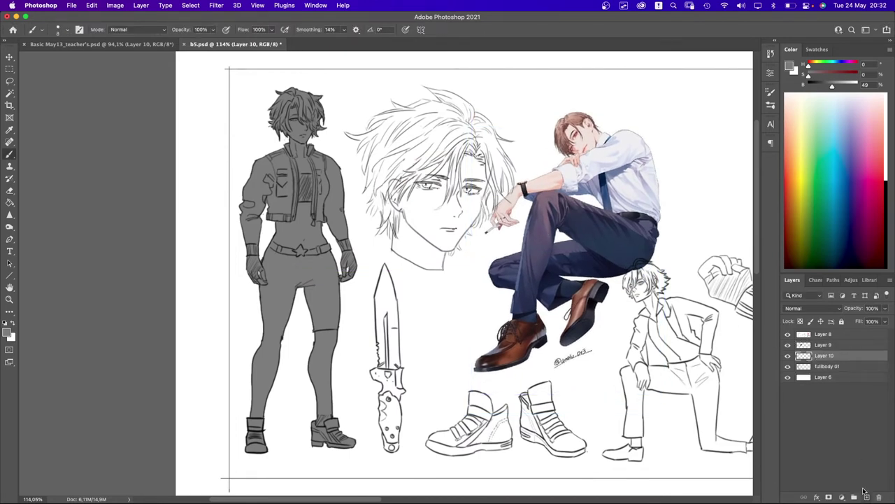
pyautogui.keyDown('alt'); pyautogui.click(833, 358); pyautogui.keyUp('alt')
# - Cover the whole standing figure with a pale skin tone (H 18, S 8, B 93) using a large Hard Round brush
pyautogui.rightClick(482, 224)
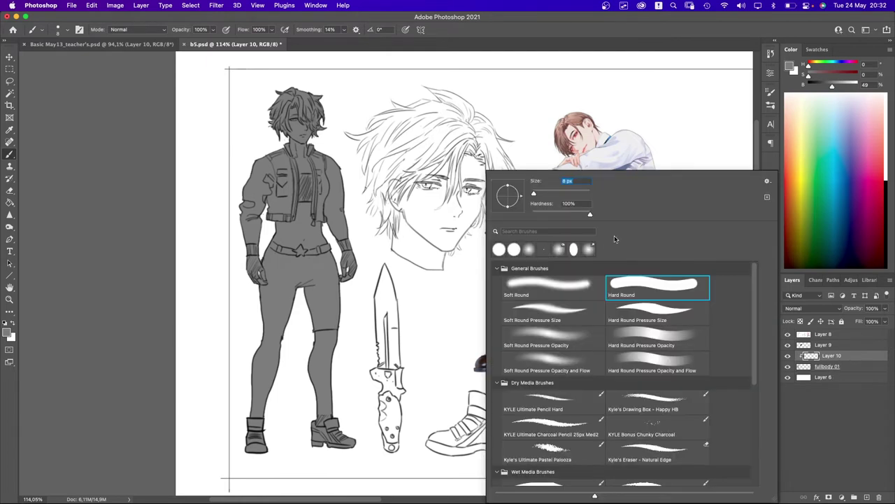
pyautogui.click(553, 195)
pyautogui.click(791, 99)
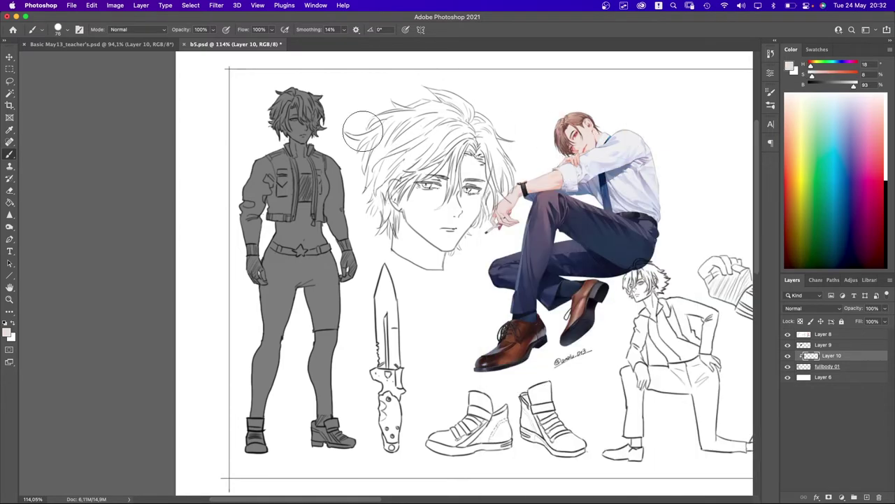
pyautogui.moveTo(297, 101)
pyautogui.mouseDown()
pyautogui.moveTo(290, 122)
pyautogui.moveTo(314, 162)
pyautogui.mouseUp()
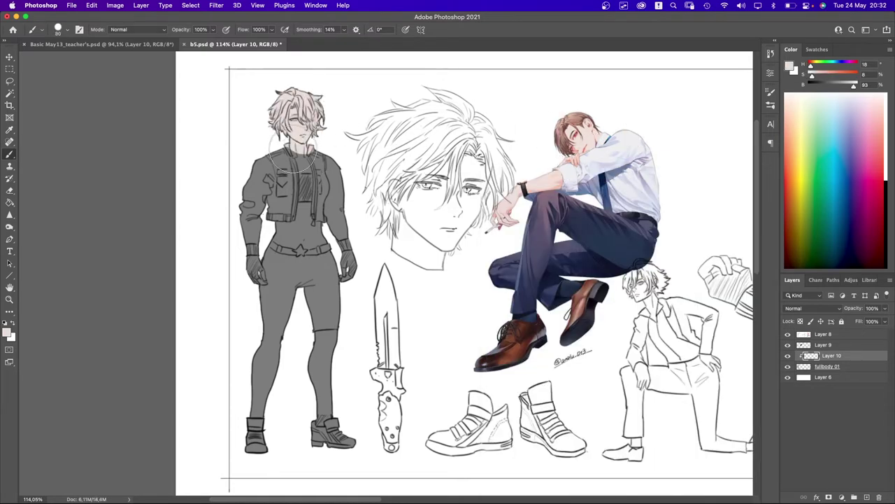
pyautogui.press(']')
pyautogui.press(']')
pyautogui.press(']')
pyautogui.press(']')
pyautogui.press(']')
pyautogui.moveTo(240, 150)
pyautogui.mouseDown()
pyautogui.moveTo(301, 294)
pyautogui.moveTo(212, 366)
pyautogui.moveTo(273, 360)
pyautogui.mouseUp()
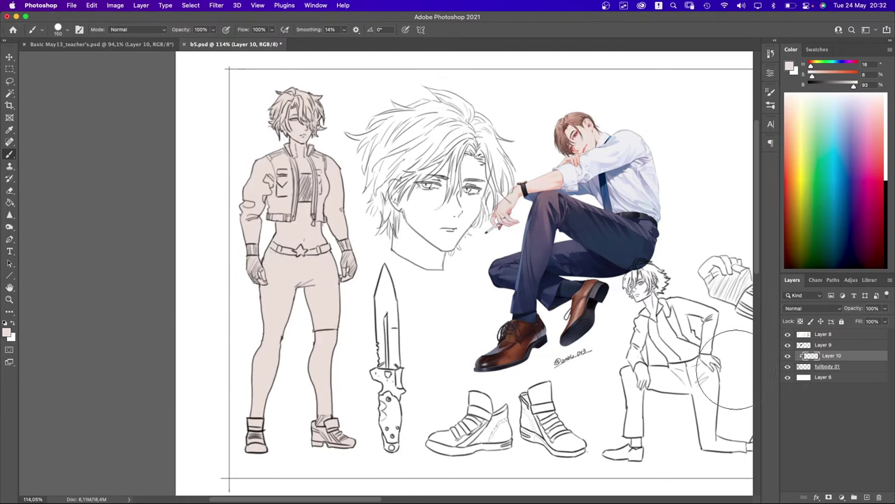
# - Add another clipped layer above the skin layer and sample a muted blue (H 231, S 29, B 47) from the reference trousers
pyautogui.click(868, 495)
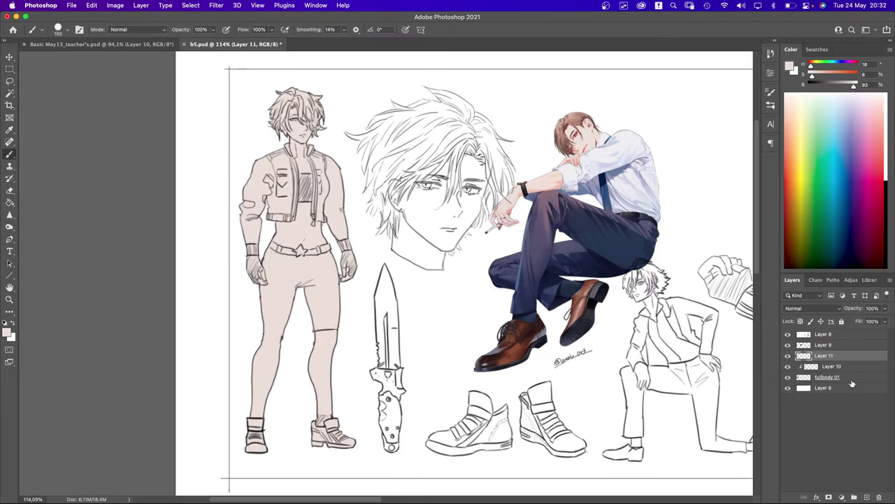
pyautogui.keyDown('alt'); pyautogui.click(841, 358); pyautogui.keyUp('alt')
pyautogui.keyDown('alt'); pyautogui.click(649, 221); pyautogui.keyUp('alt')
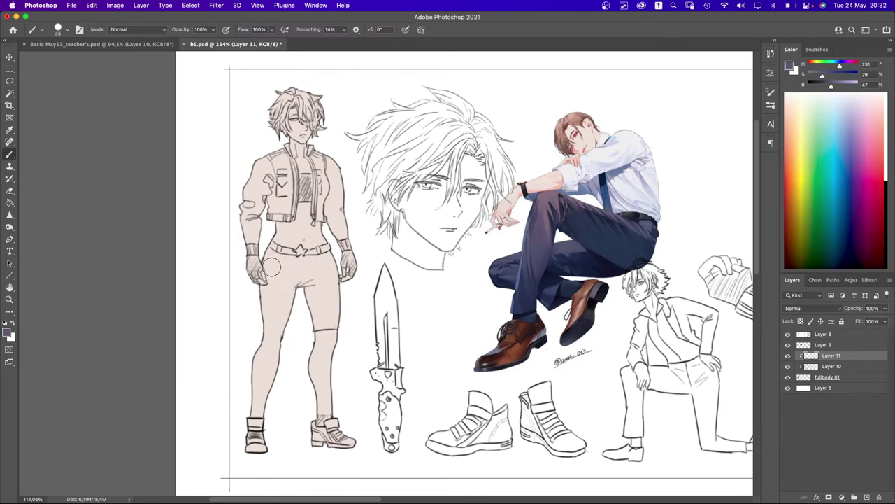
# - Paint the standing figure's trousers muted blue, one leg full length and the other to the knee line, and lock the layer's transparent pixels
pyautogui.moveTo(269, 259)
pyautogui.mouseDown()
pyautogui.moveTo(326, 264)
pyautogui.moveTo(318, 279)
pyautogui.moveTo(330, 293)
pyautogui.moveTo(328, 269)
pyautogui.moveTo(323, 284)
pyautogui.moveTo(285, 274)
pyautogui.mouseUp()
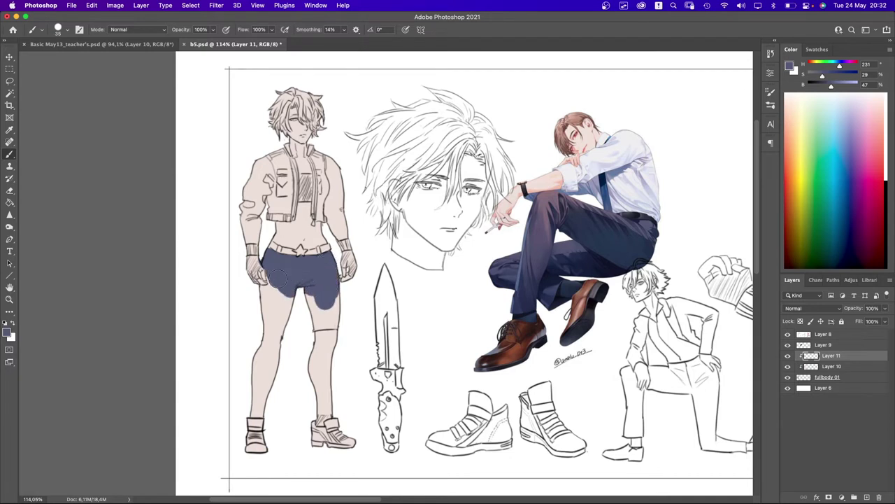
pyautogui.moveTo(277, 288); pyautogui.dragTo(276, 296)
pyautogui.scroll(3, 259, 278)
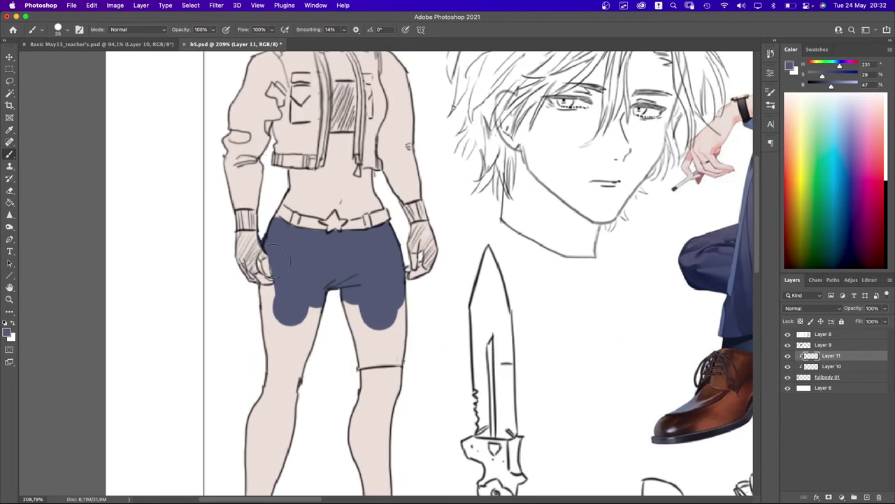
pyautogui.moveTo(281, 260)
pyautogui.mouseDown()
pyautogui.moveTo(254, 348)
pyautogui.moveTo(296, 260)
pyautogui.moveTo(300, 280)
pyautogui.moveTo(290, 294)
pyautogui.moveTo(318, 308)
pyautogui.moveTo(294, 346)
pyautogui.moveTo(292, 405)
pyautogui.moveTo(280, 413)
pyautogui.moveTo(287, 432)
pyautogui.moveTo(270, 419)
pyautogui.moveTo(287, 438)
pyautogui.mouseUp()
pyautogui.scroll(-2, 313, 305)
pyautogui.scroll(-2, 313, 305)
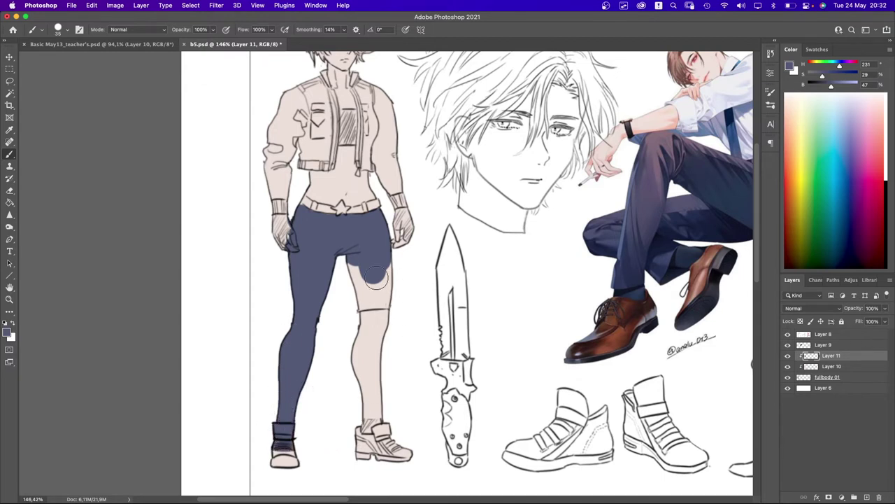
pyautogui.moveTo(377, 281)
pyautogui.mouseDown()
pyautogui.moveTo(346, 272)
pyautogui.moveTo(375, 268)
pyautogui.moveTo(382, 286)
pyautogui.moveTo(361, 297)
pyautogui.moveTo(389, 295)
pyautogui.mouseUp()
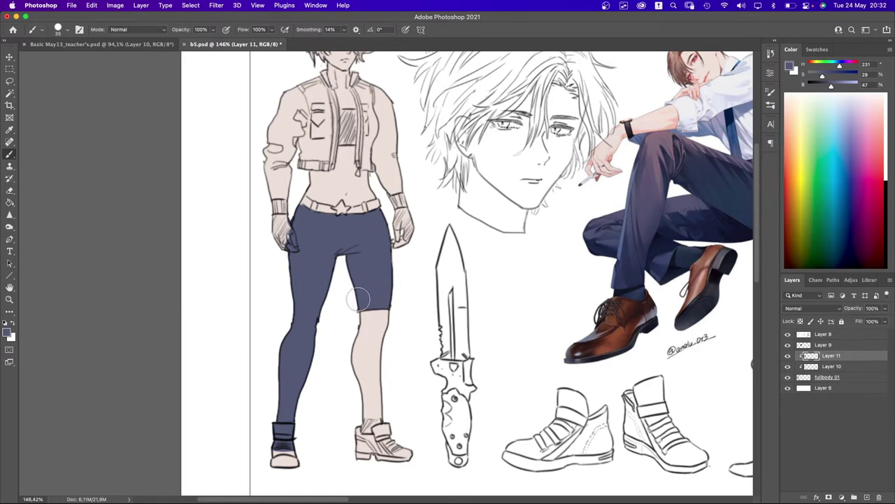
pyautogui.hscroll(4, 405, 294)
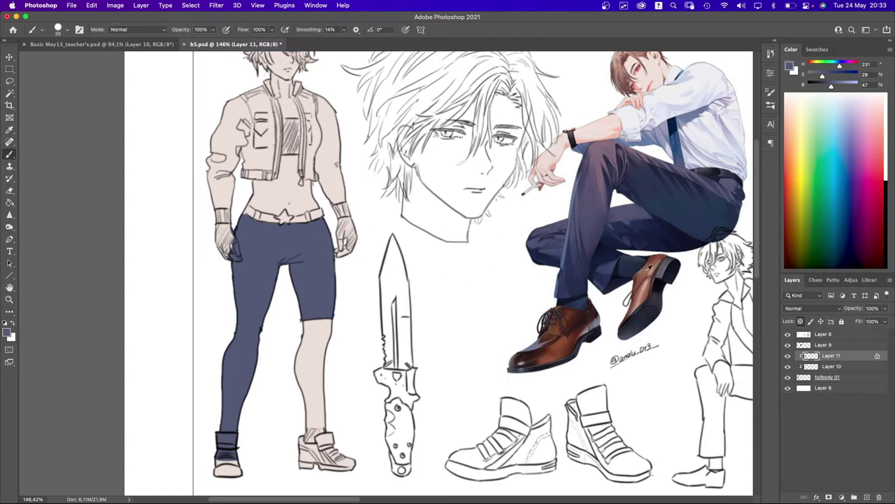
# - Try recolouring the trousers with reddish brown (H 11, S 56, B 45) sampled from the reference shoe, and undo it
pyautogui.keyDown('alt'); pyautogui.click(650, 268); pyautogui.keyUp('alt')
pyautogui.moveTo(294, 231)
pyautogui.mouseDown()
pyautogui.moveTo(208, 315)
pyautogui.moveTo(315, 294)
pyautogui.moveTo(230, 420)
pyautogui.mouseUp()
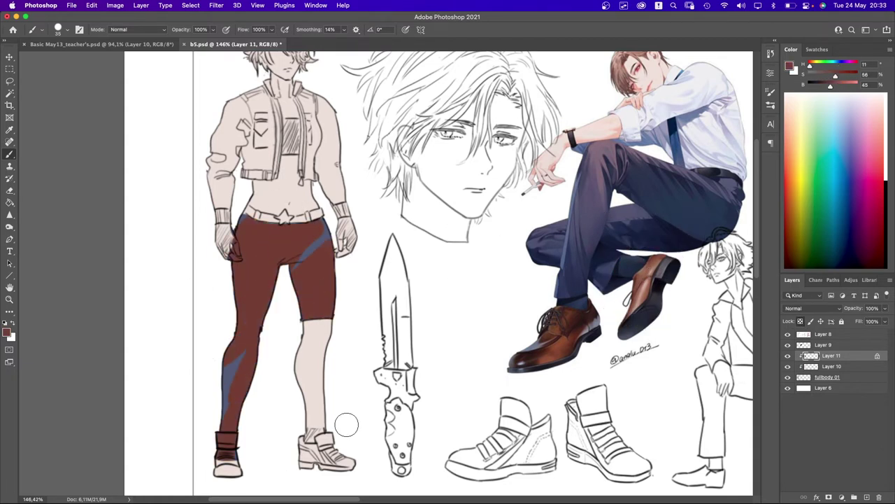
pyautogui.press('super+z')
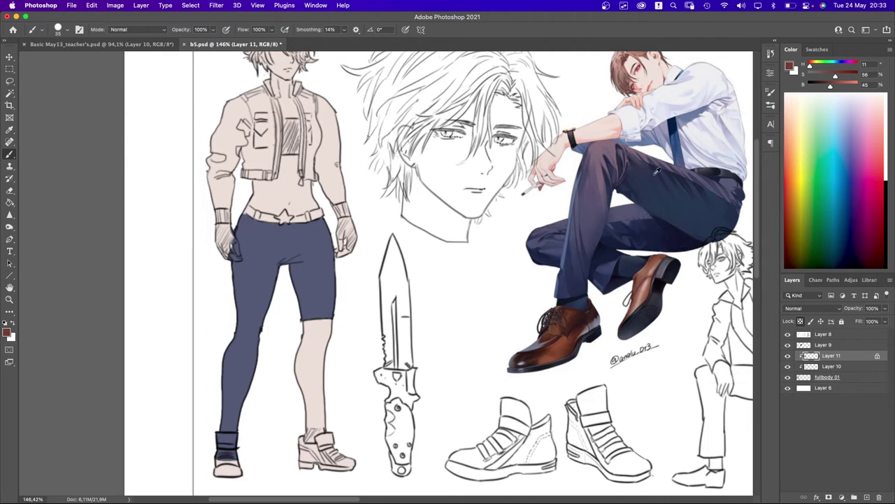
# - Sample darker navy tones from the reference trousers, try one on the standing figure's trousers, and undo it
pyautogui.keyDown('alt'); pyautogui.click(650, 174); pyautogui.keyUp('alt')
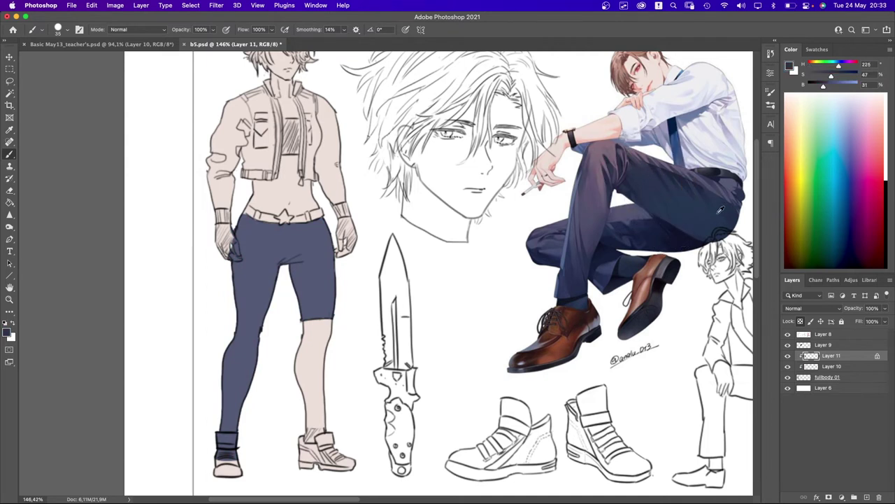
pyautogui.keyDown('alt'); pyautogui.click(595, 222); pyautogui.keyUp('alt')
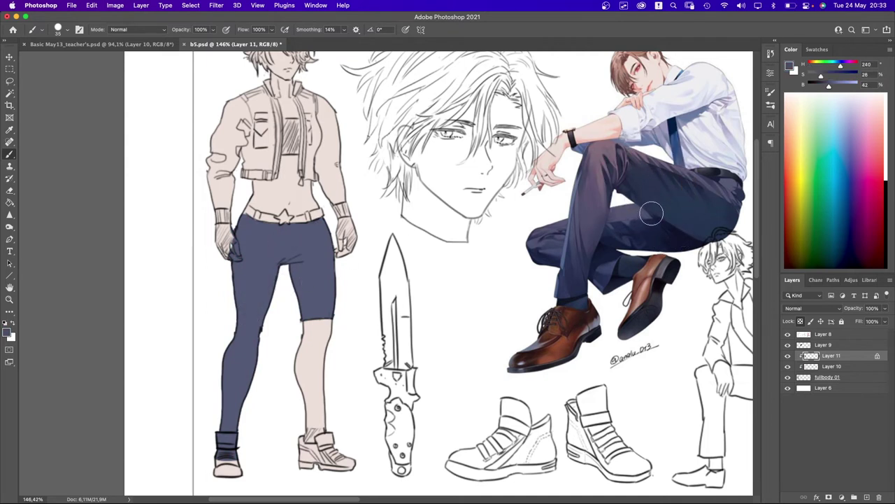
pyautogui.keyDown('alt'); pyautogui.click(637, 168); pyautogui.keyUp('alt')
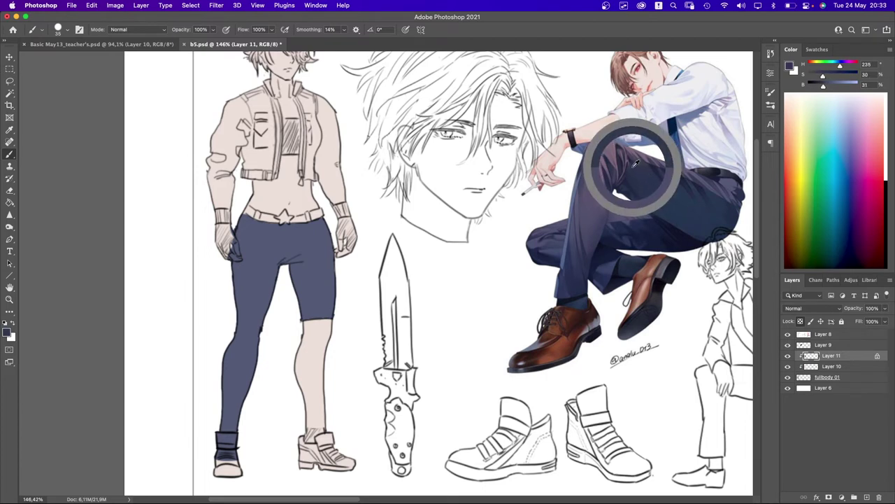
pyautogui.moveTo(297, 228); pyautogui.dragTo(227, 371)
pyautogui.press('super+z')
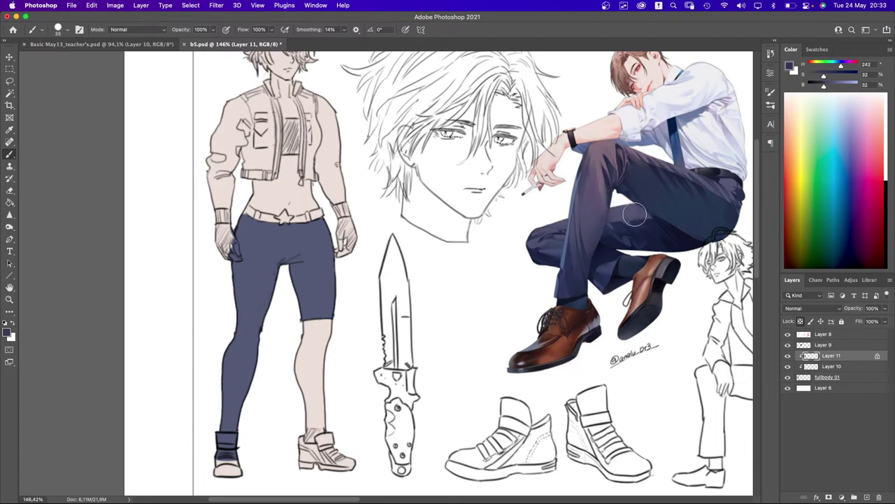
# - Try purplish strokes sampled from the reference trousers' knee area on the figure's thigh, undo them, and resample the trousers' base blue
pyautogui.keyDown('alt'); pyautogui.click(584, 185); pyautogui.keyUp('alt')
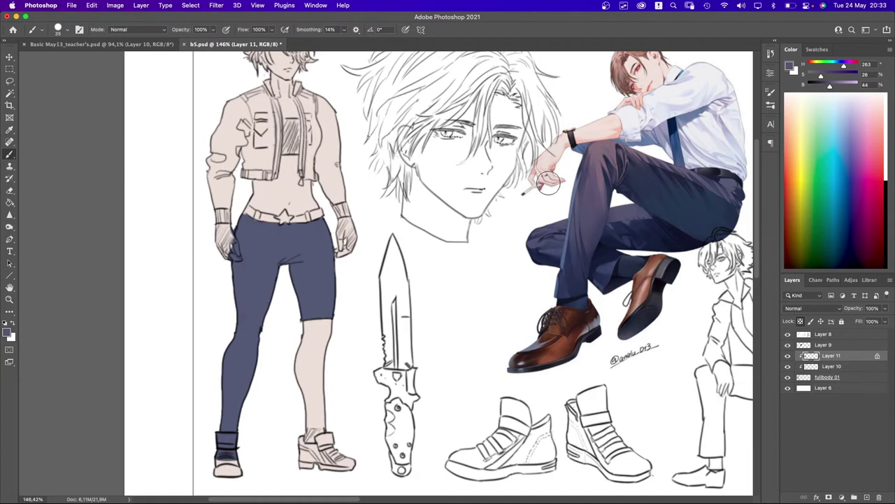
pyautogui.keyDown('alt'); pyautogui.click(585, 176); pyautogui.keyUp('alt')
pyautogui.moveTo(276, 225); pyautogui.dragTo(251, 305)
pyautogui.press('super+z')
pyautogui.moveTo(268, 220); pyautogui.dragTo(246, 345)
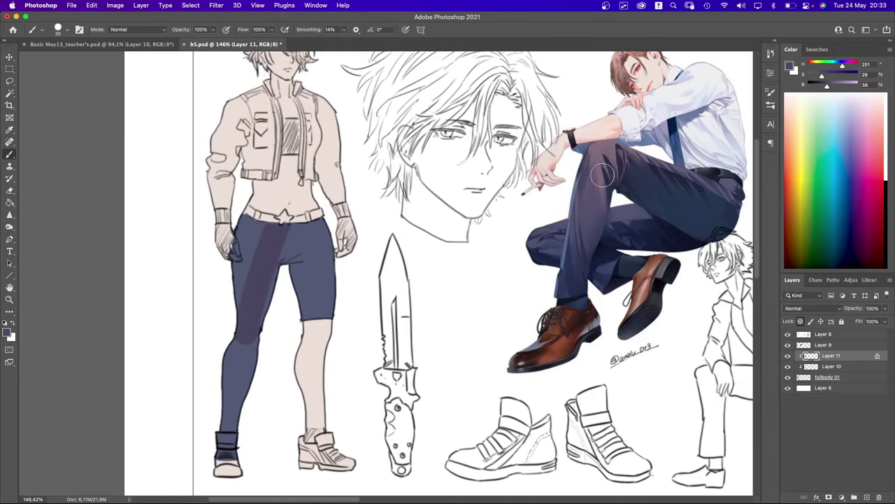
pyautogui.press('super+z')
pyautogui.keyDown('alt'); pyautogui.click(273, 238); pyautogui.keyUp('alt')
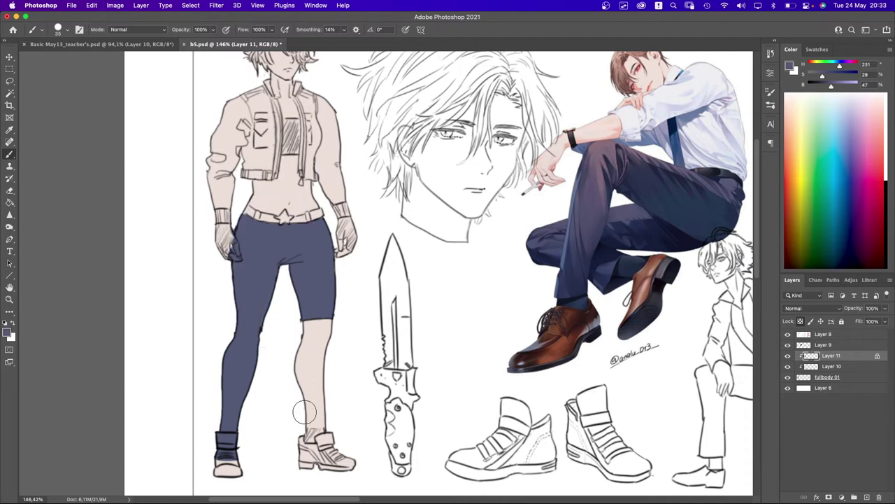
# - Shade the figure's trouser legs with a deeper blue (H 229, S 37, B 44) sampled from the reference, using a 20 px brush
pyautogui.keyDown('alt'); pyautogui.click(558, 246); pyautogui.keyUp('alt')
pyautogui.moveTo(271, 231); pyautogui.dragTo(241, 349)
pyautogui.press('[')
pyautogui.press('[')
pyautogui.moveTo(299, 260)
pyautogui.mouseDown()
pyautogui.moveTo(285, 260)
pyautogui.moveTo(311, 259)
pyautogui.moveTo(307, 315)
pyautogui.mouseUp()
pyautogui.press(']')
pyautogui.press(']')
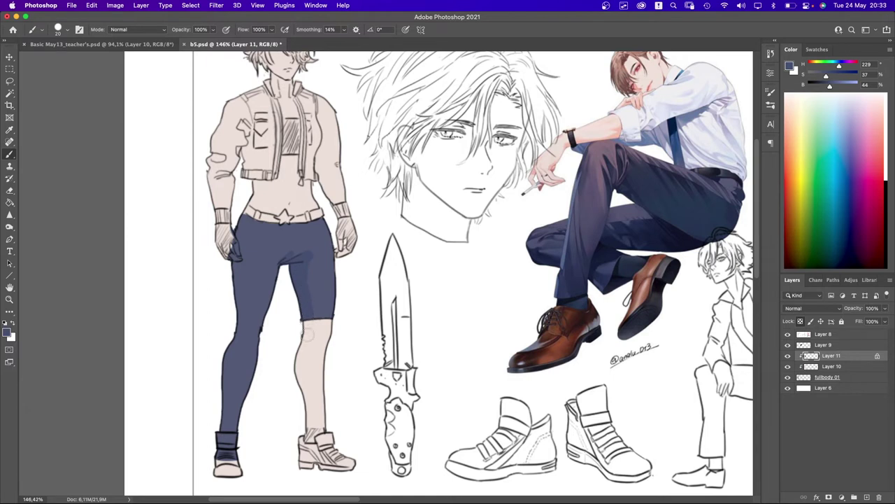
pyautogui.moveTo(231, 244)
pyautogui.mouseDown()
pyautogui.moveTo(240, 321)
pyautogui.moveTo(227, 343)
pyautogui.moveTo(215, 424)
pyautogui.mouseUp()
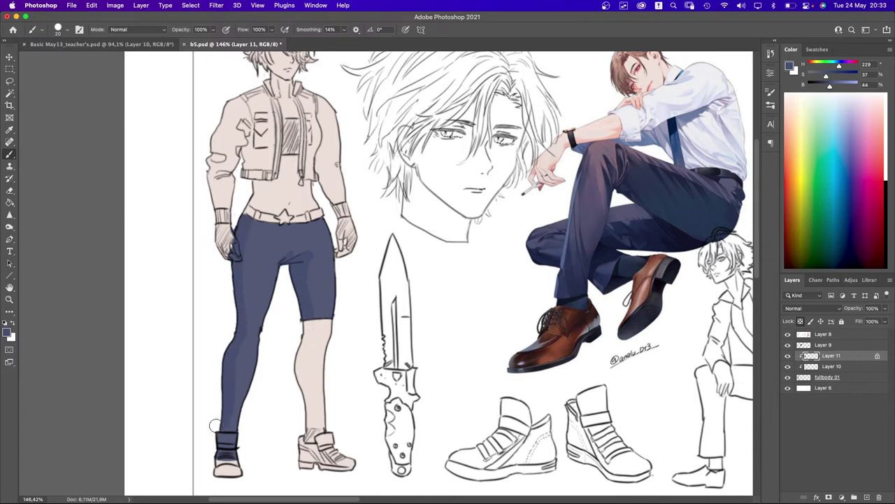
pyautogui.scroll(2, 347, 243)
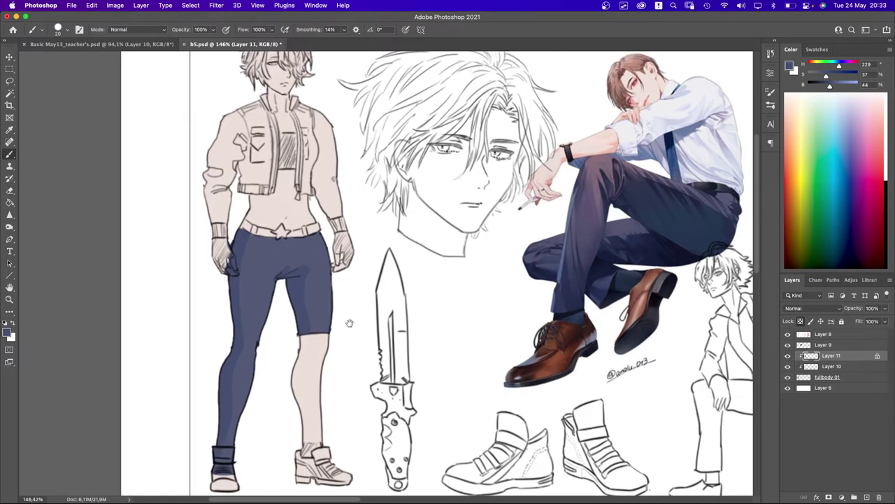
# - Save the coloured character sheet b5.psd and close the document
pyautogui.scroll(-3, 346, 329)
pyautogui.hscroll(5, 374, 383)
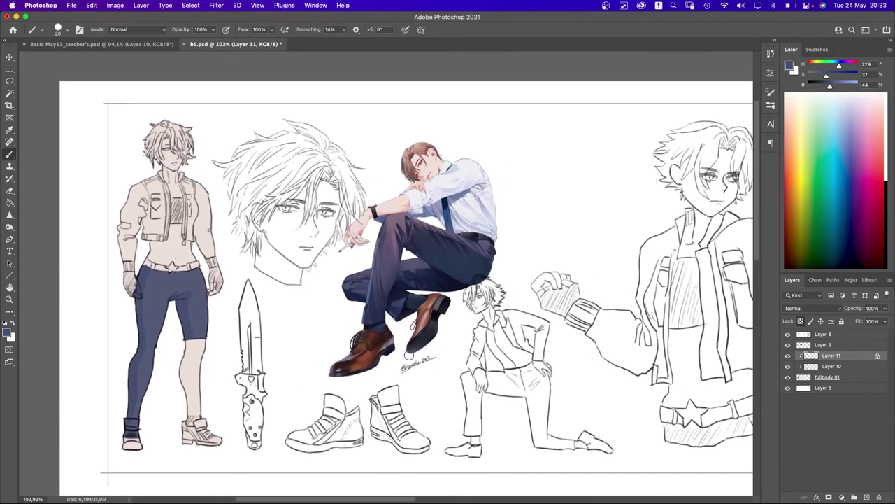
pyautogui.press('cmd+s')
pyautogui.click(185, 44)
# - Switch to the browser and go to the top of the BasicSketch_Apr22 Facebook group's discussion page, where new posts are written
pyautogui.hotkey('alt', 'Tab')
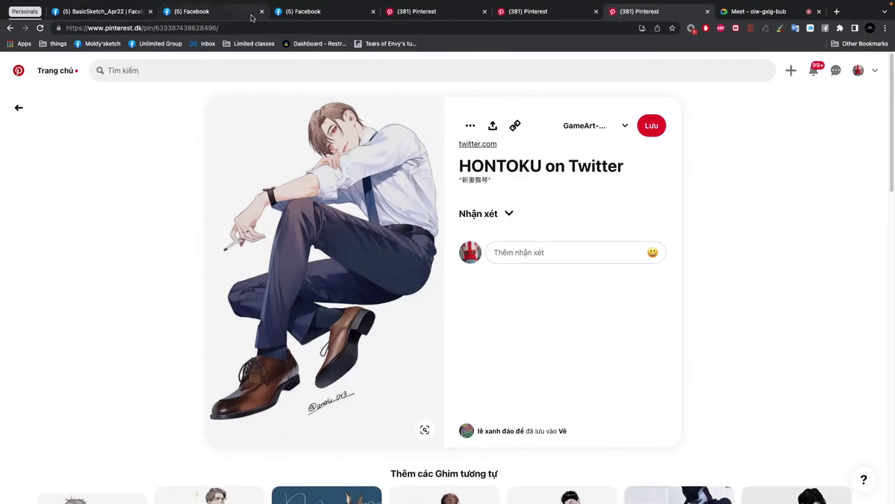
pyautogui.click(304, 12)
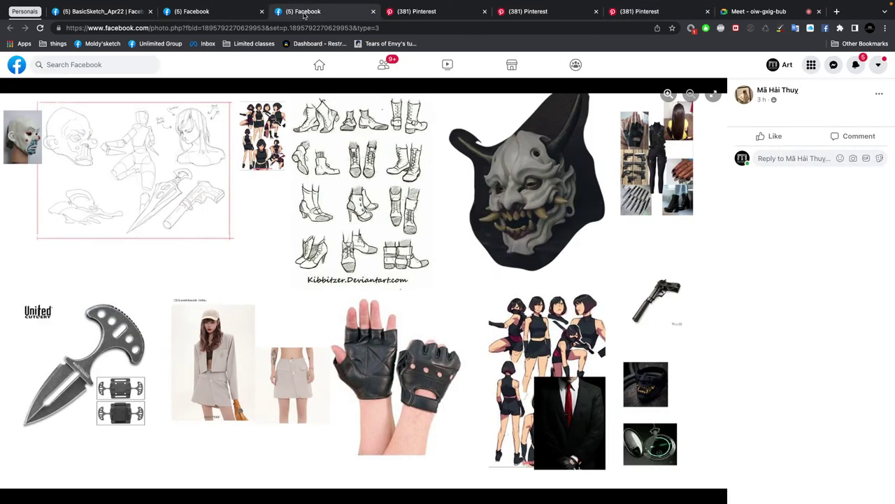
pyautogui.click(213, 13)
pyautogui.click(132, 14)
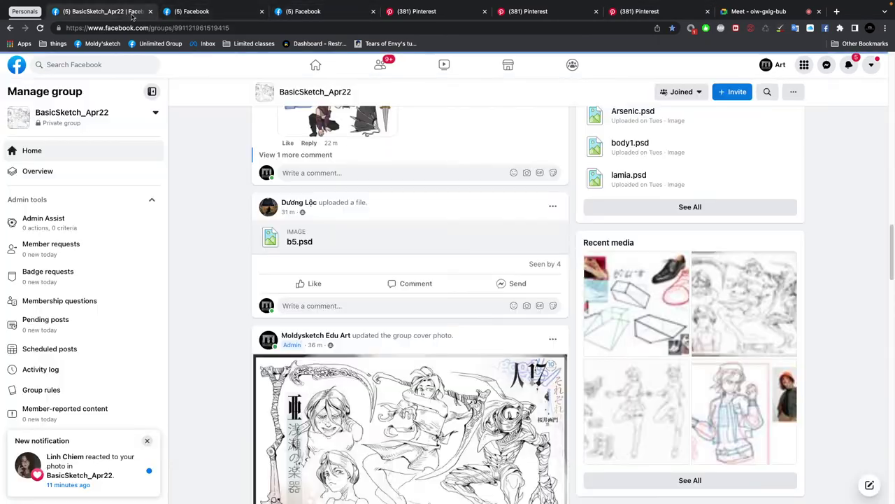
pyautogui.scroll(1, 240, 353)
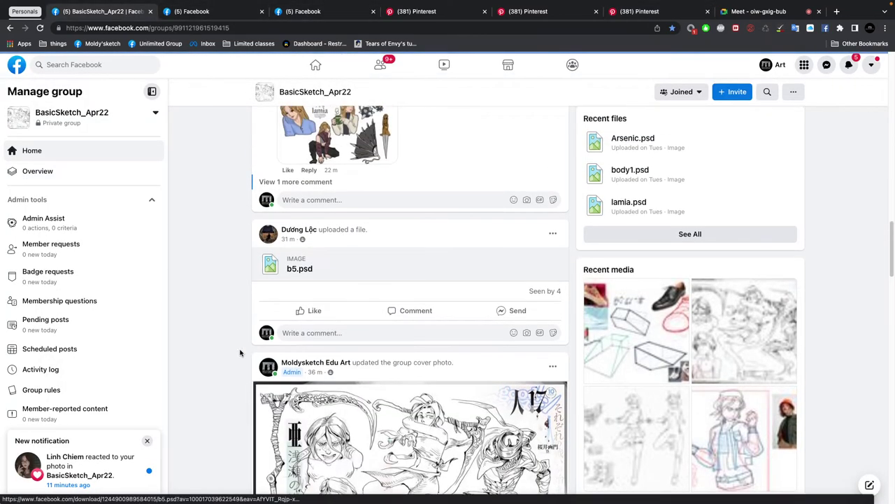
pyautogui.scroll(2, 240, 352)
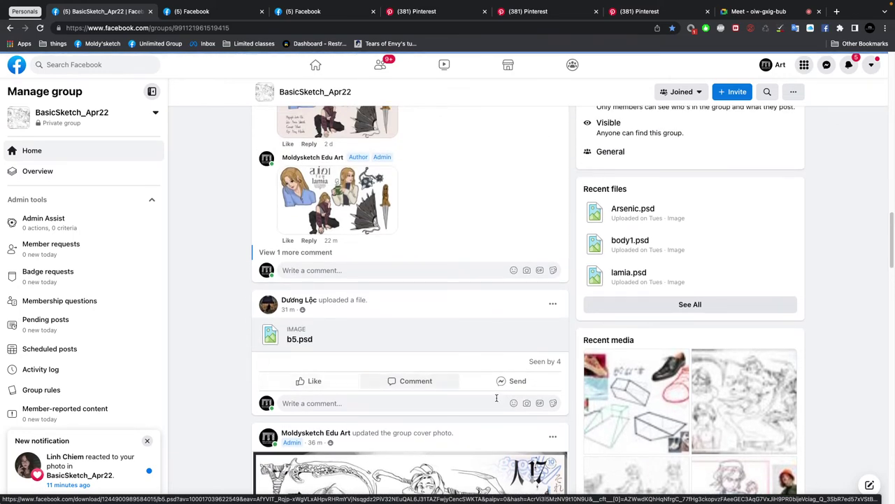
pyautogui.click(473, 408)
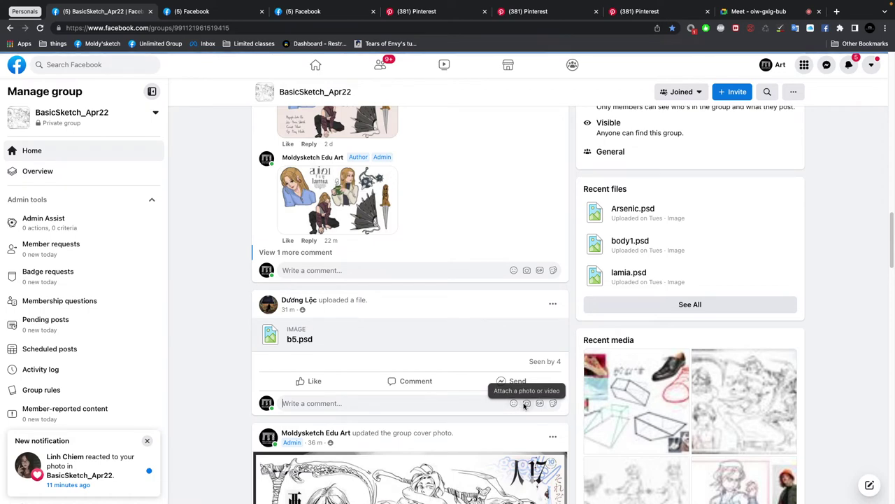
pyautogui.scroll(10, 414, 366)
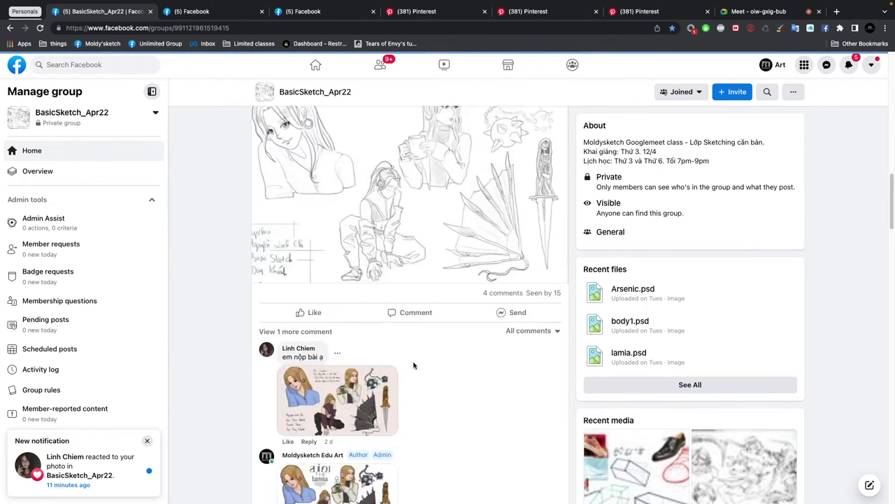
pyautogui.scroll(10, 414, 366)
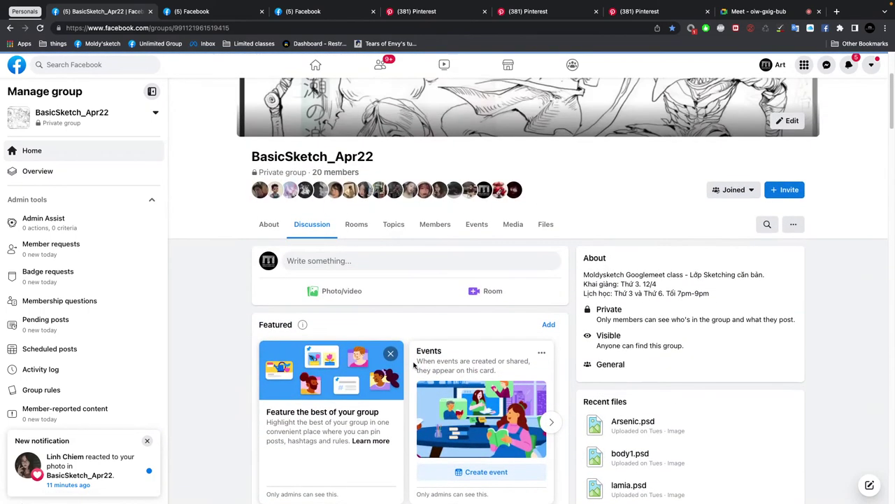
# - Start a new group post and attach the file b5.psd from the Desktop
pyautogui.click(384, 259)
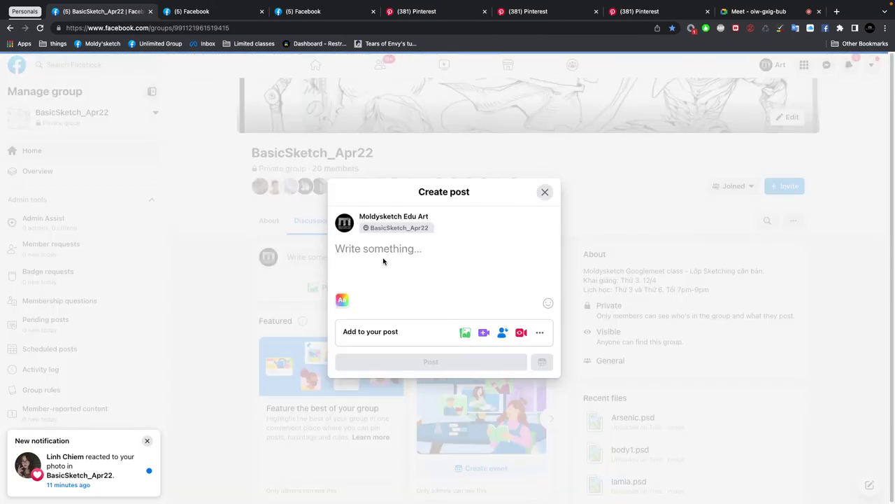
pyautogui.click(539, 333)
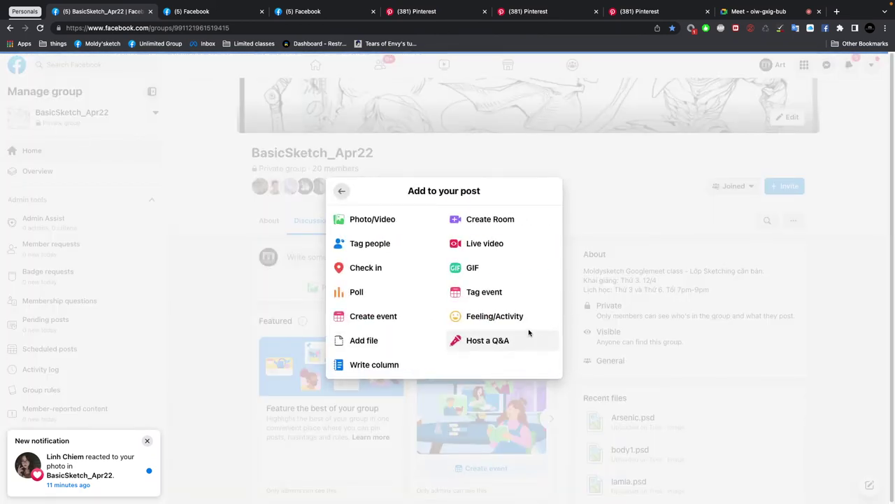
pyautogui.click(390, 341)
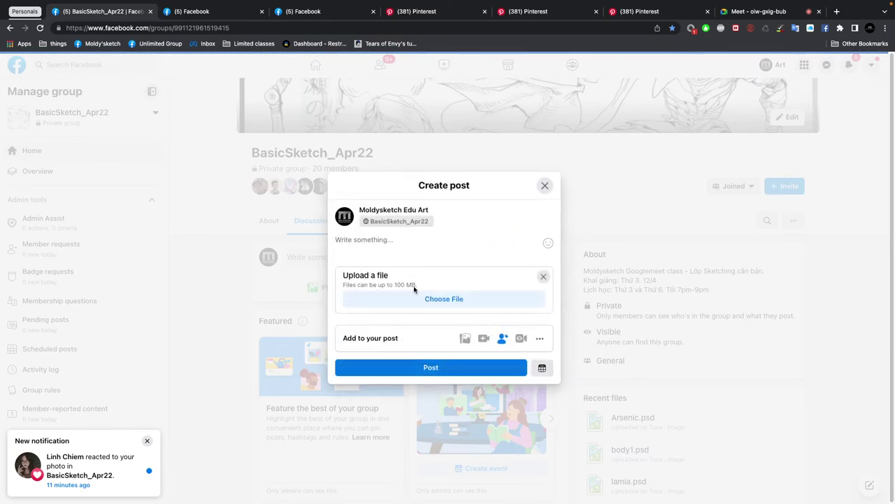
pyautogui.click(418, 299)
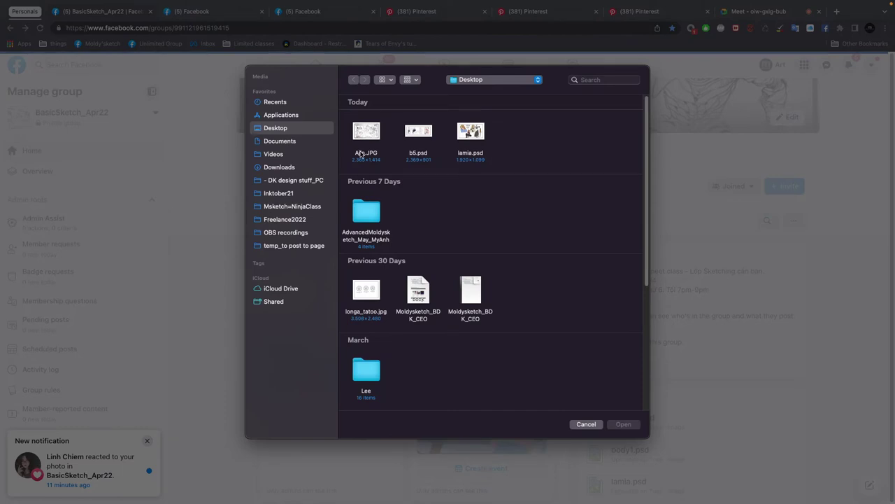
pyautogui.click(423, 138)
pyautogui.doubleClick(422, 138)
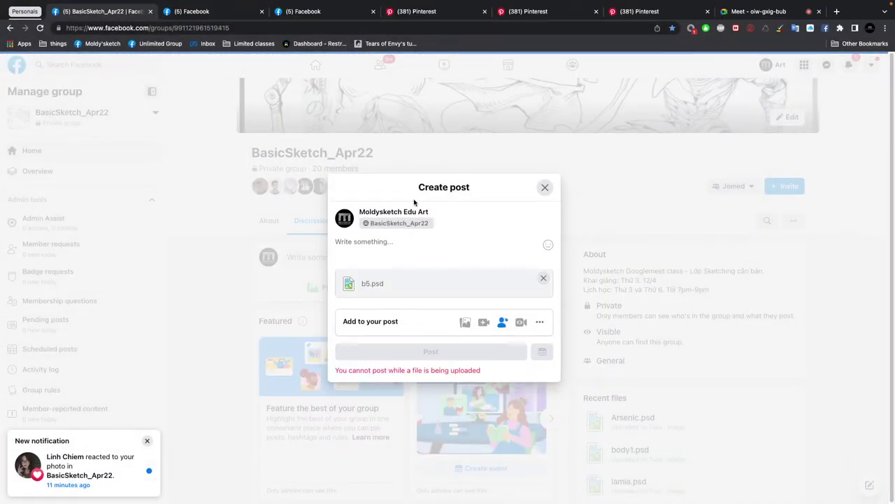
# - Tag the student who submitted the sheet in the post's text and publish the post
pyautogui.write('@')
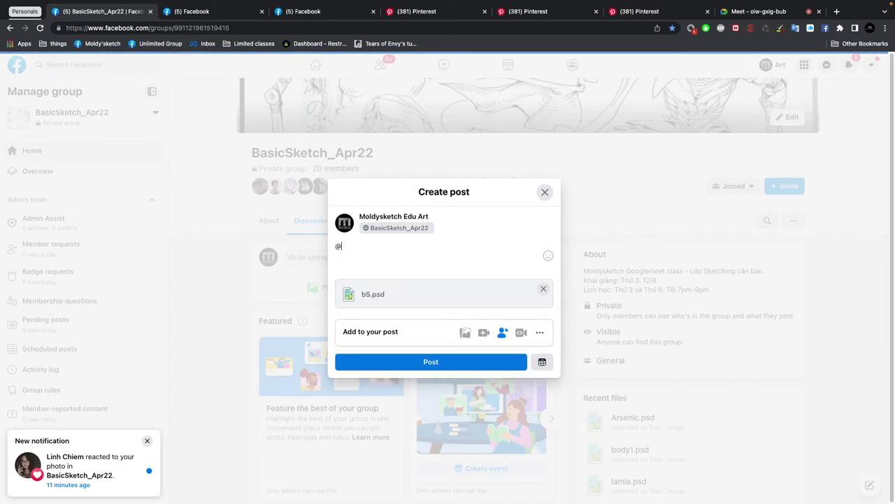
pyautogui.write('loc')
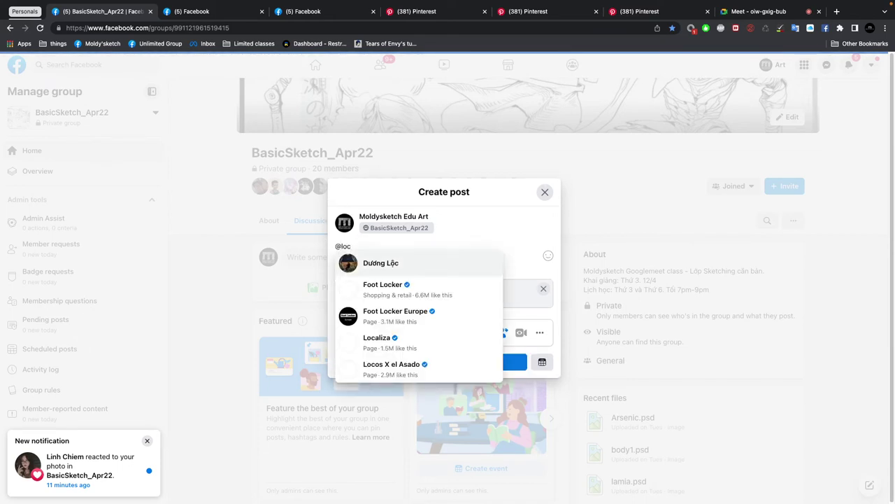
pyautogui.press('Return')
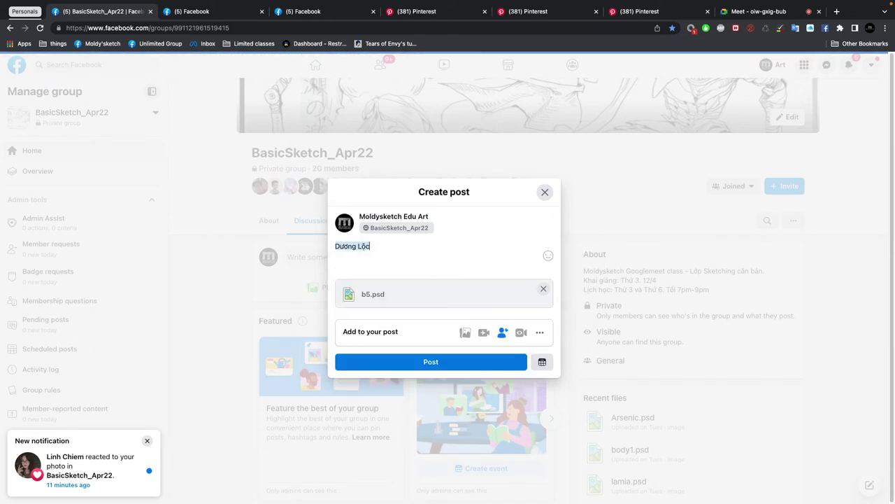
pyautogui.click(429, 363)
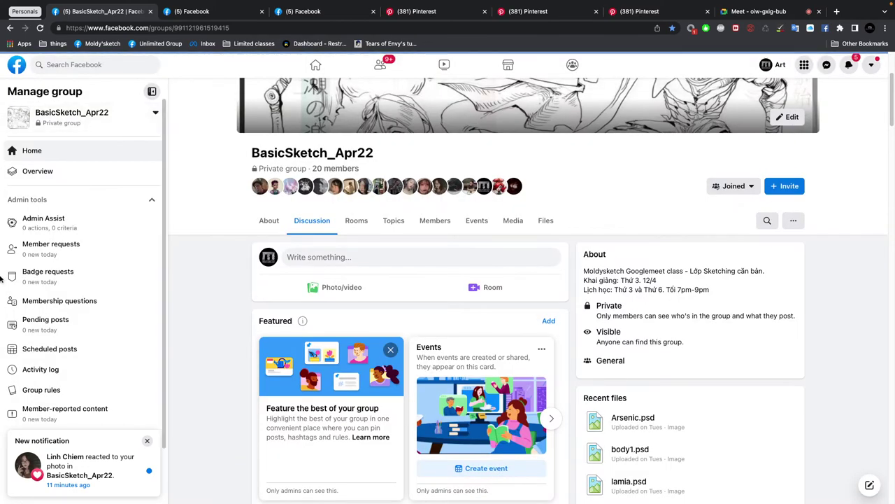
# - Look through the group's feed for the PSD files uploaded by the students
pyautogui.scroll(-1, 215, 343)
pyautogui.scroll(-10, 215, 342)
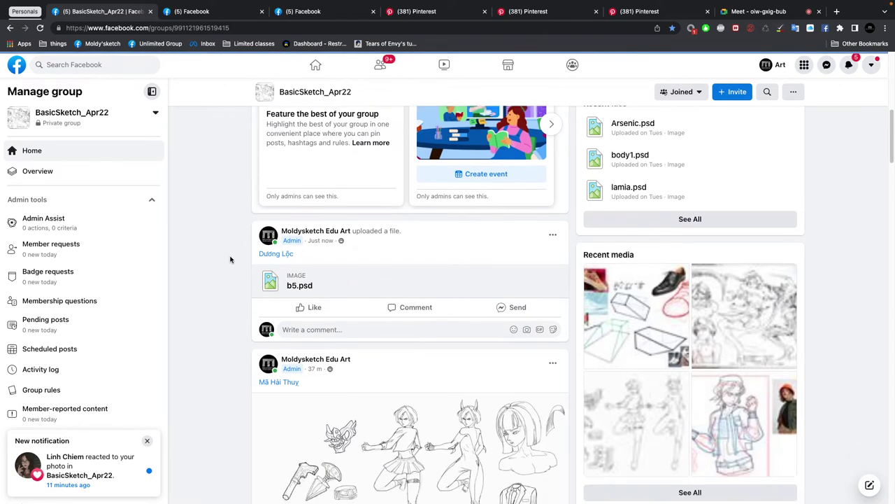
pyautogui.scroll(-5, 238, 313)
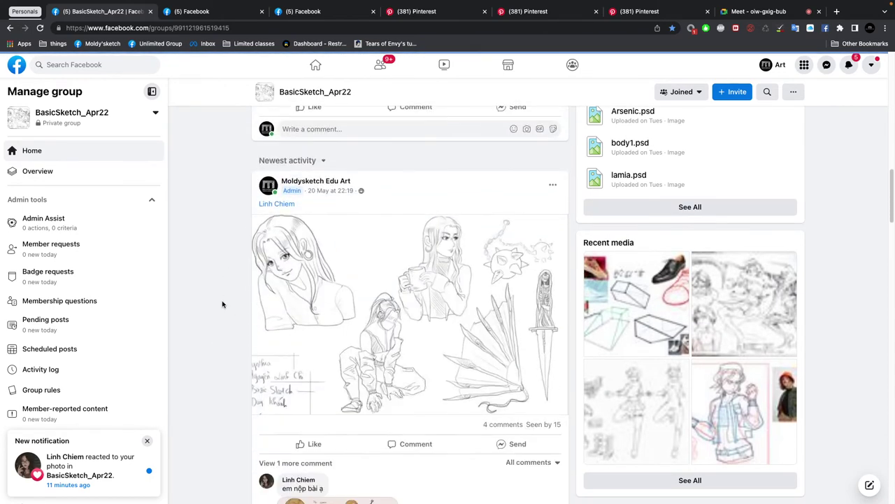
pyautogui.scroll(-8, 217, 317)
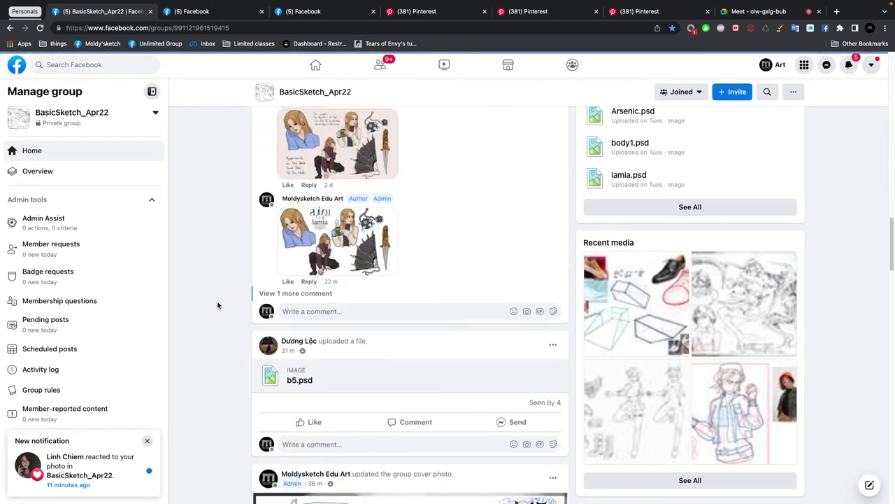
pyautogui.scroll(-8, 224, 266)
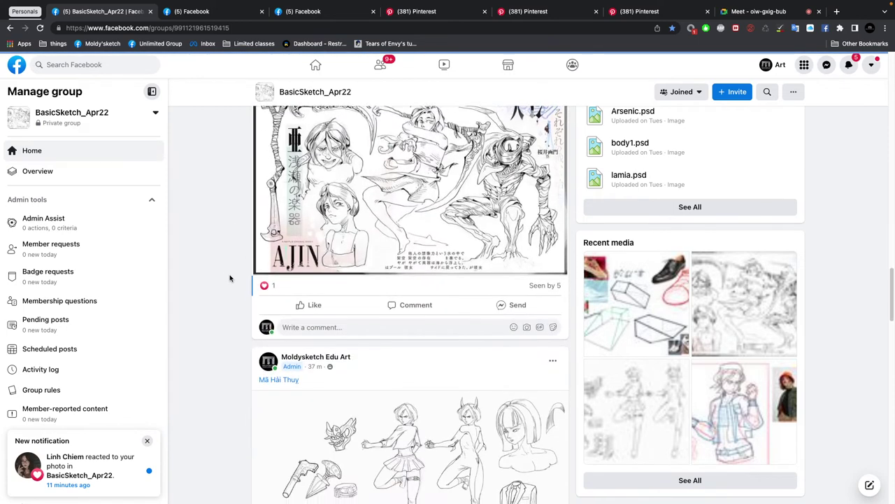
pyautogui.scroll(-8, 210, 292)
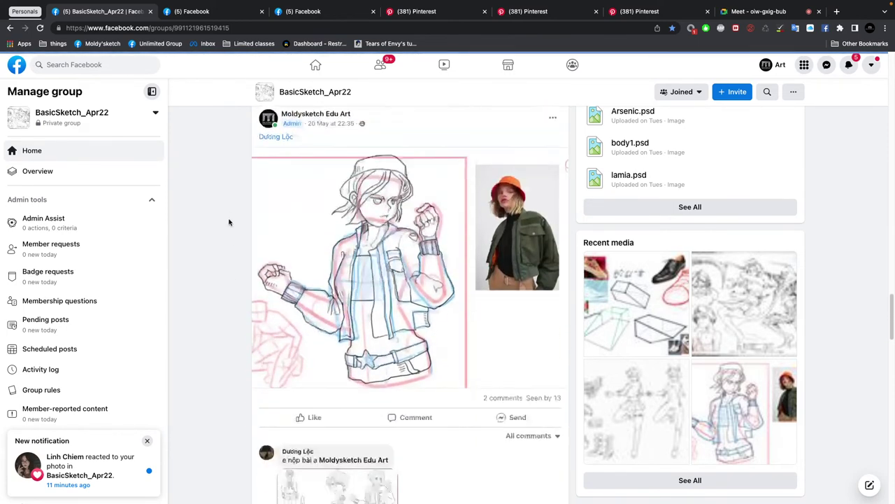
pyautogui.scroll(-5, 231, 280)
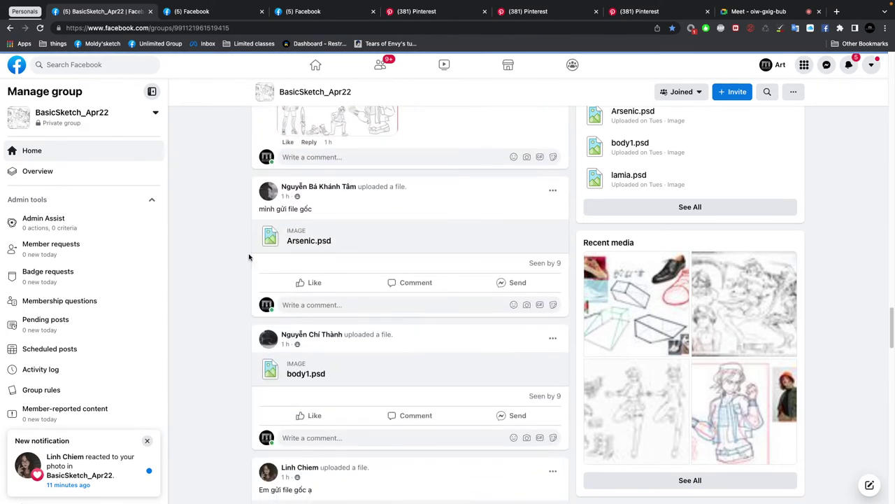
pyautogui.scroll(-3, 241, 264)
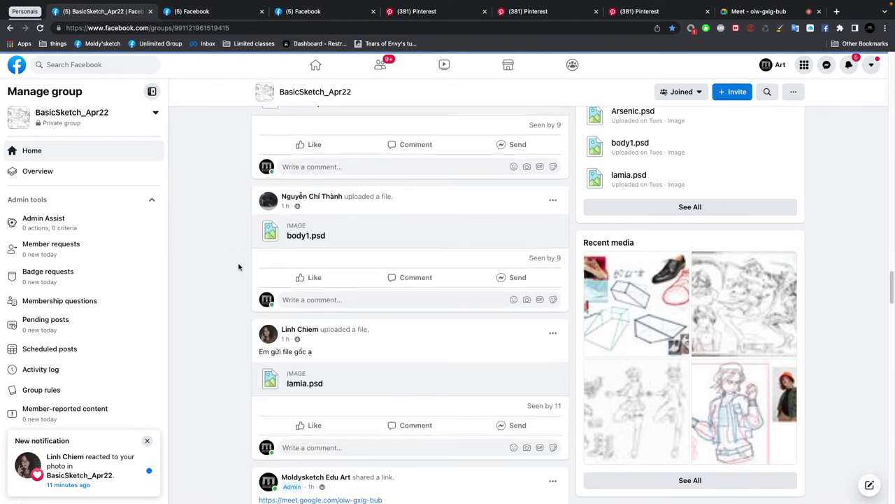
pyautogui.scroll(1, 245, 262)
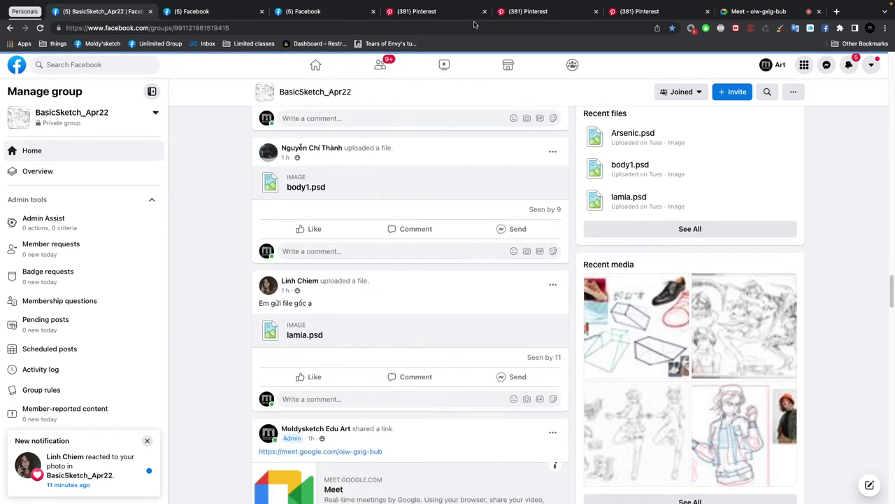
# - Download the uploaded Arsenic.psd to the Desktop, keeping its name, and open it in Photoshop
pyautogui.moveTo(641, 6)
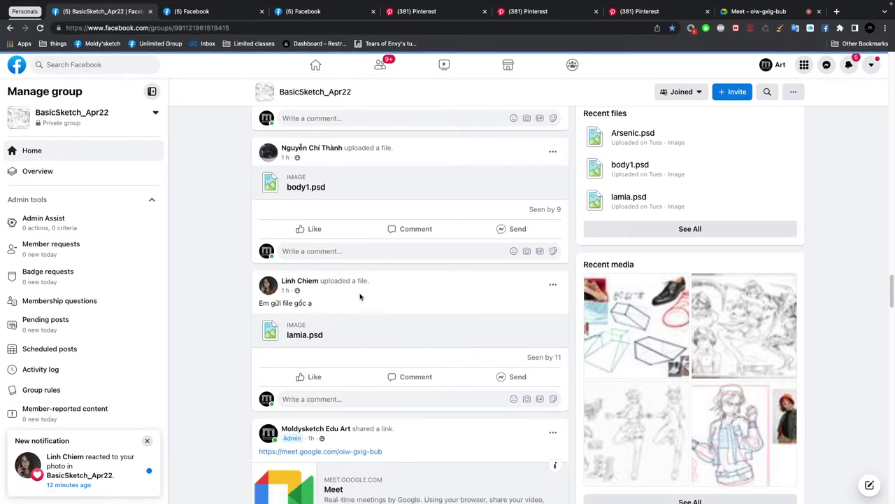
pyautogui.scroll(2, 352, 262)
pyautogui.scroll(2, 353, 262)
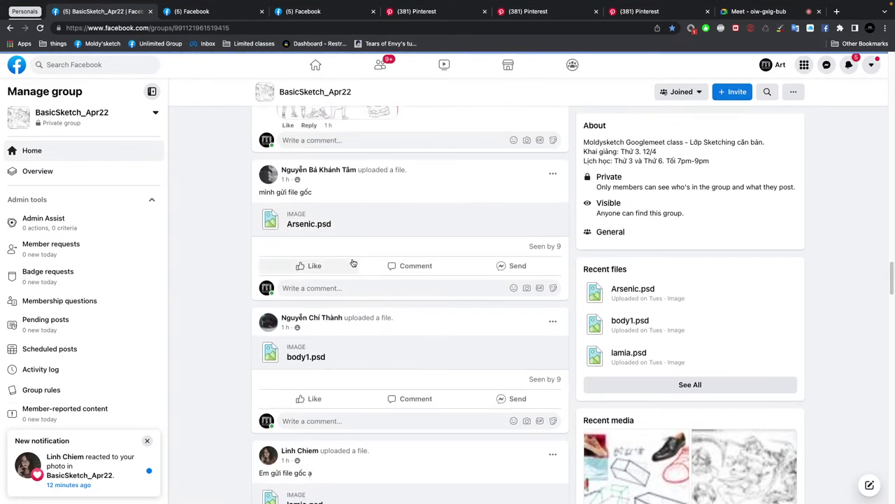
pyautogui.moveTo(305, 173)
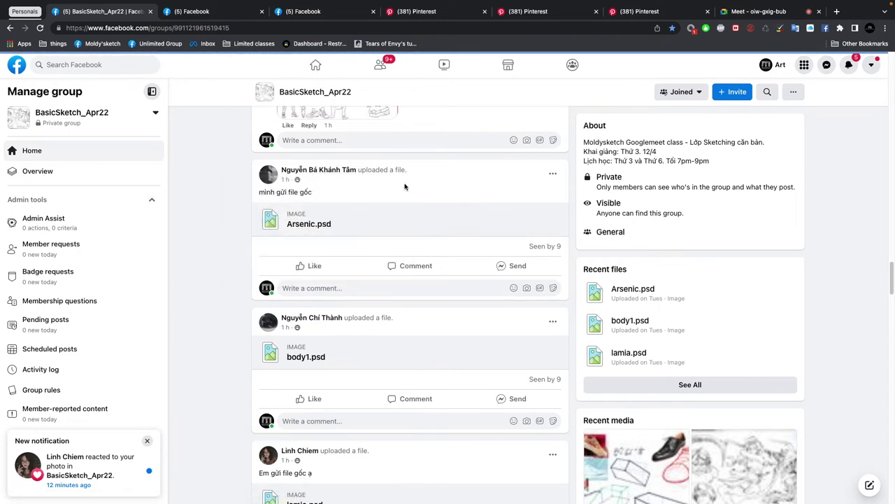
pyautogui.click(309, 224)
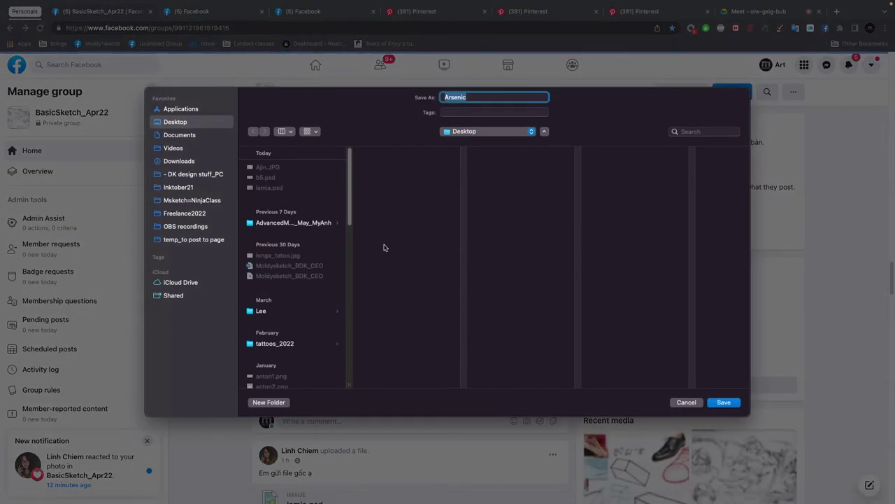
pyautogui.click(705, 403)
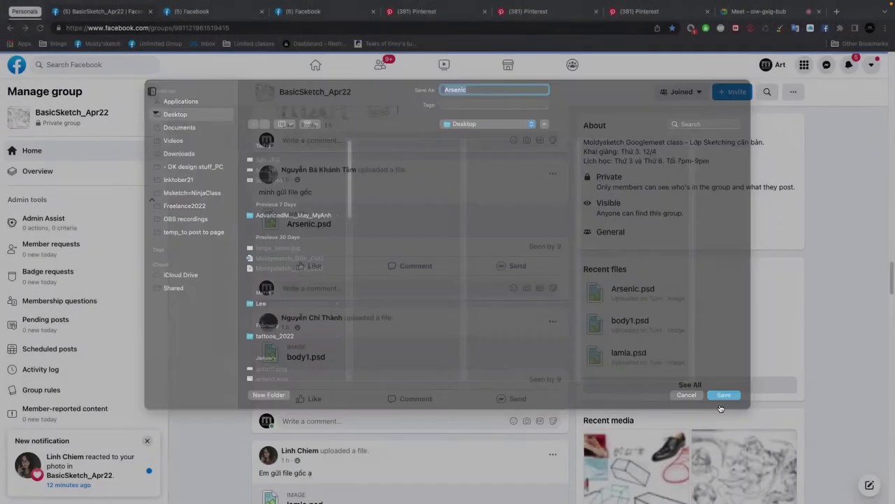
pyautogui.click(84, 496)
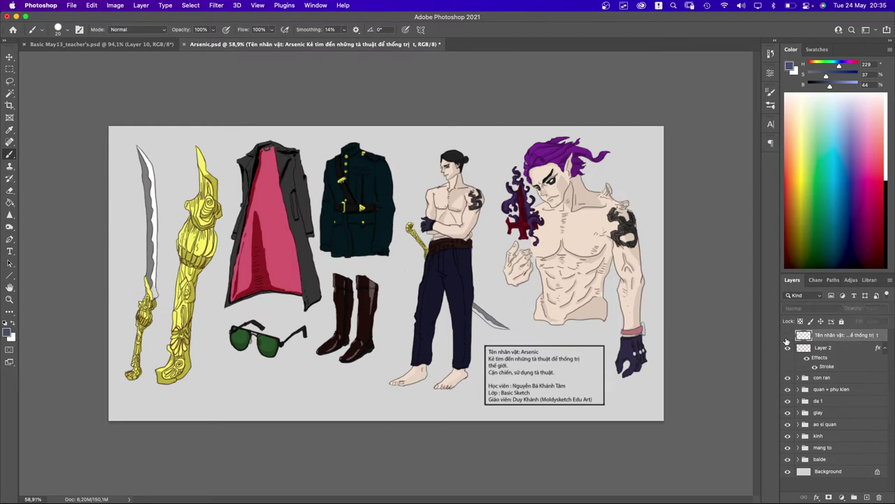
# - Toggle the visibility of the character description text layer and Layer 2 to examine what each contributes to the sheet
pyautogui.click(787, 335)
pyautogui.click(788, 335)
pyautogui.click(787, 348)
pyautogui.click(788, 347)
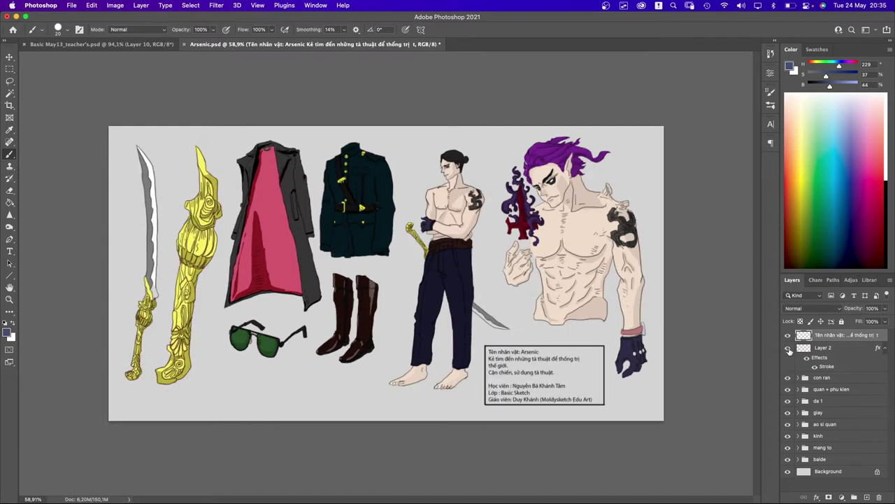
pyautogui.click(788, 335)
pyautogui.click(788, 347)
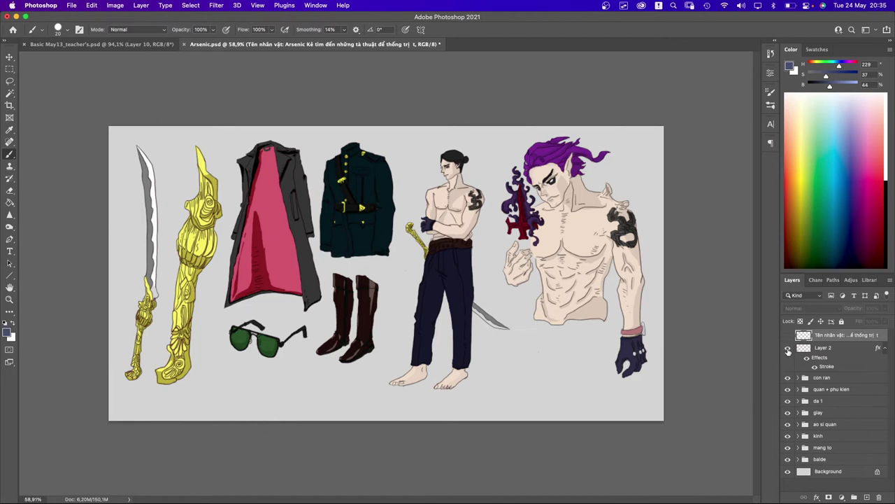
pyautogui.click(789, 349)
pyautogui.click(787, 336)
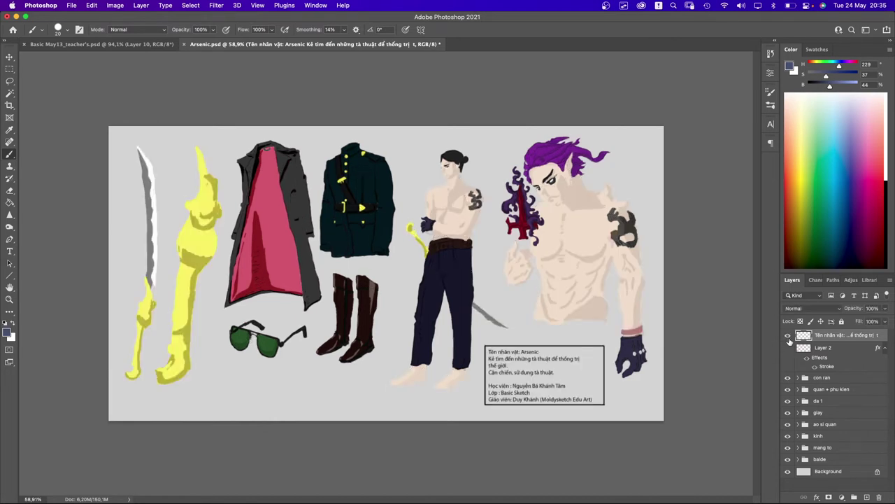
# - Show Layer 2 again and toggle the character description layer's visibility to check what it contains
pyautogui.click(788, 348)
pyautogui.click(788, 336)
pyautogui.click(789, 336)
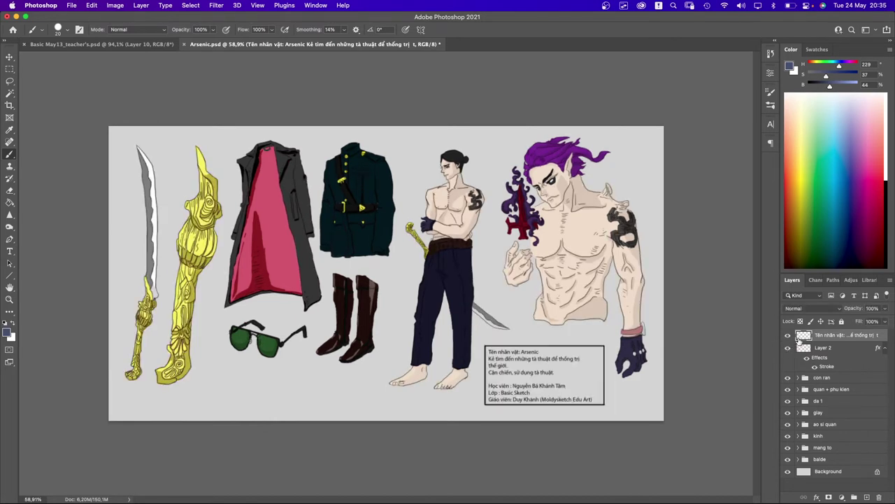
# - Select the boxed character description beneath the bust figure with a rectangular marquee, erase it from its layer, and deselect
pyautogui.press('e')
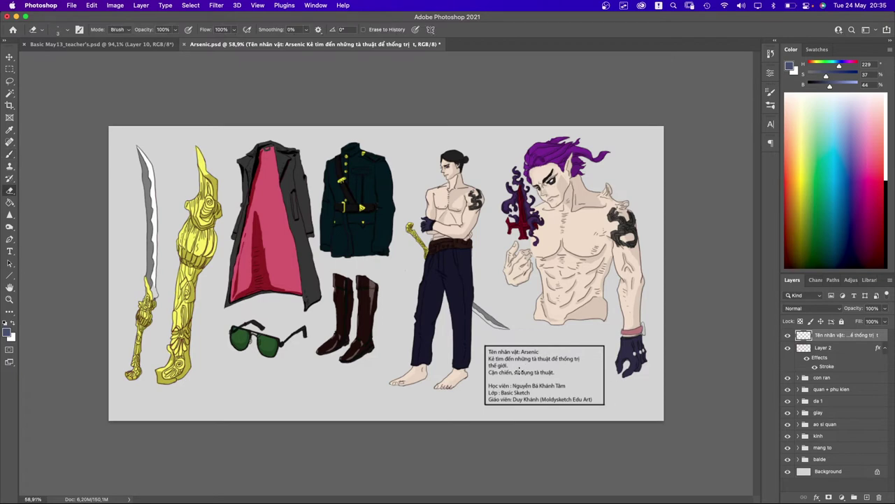
pyautogui.press('m')
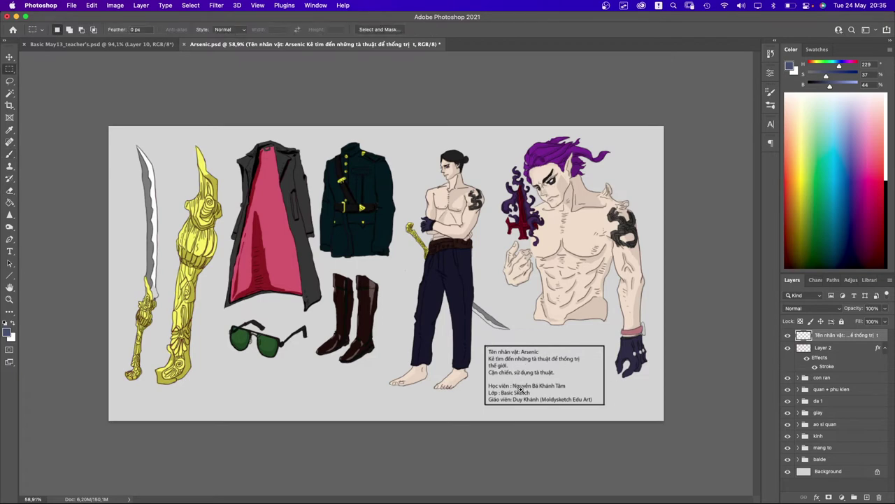
pyautogui.scroll(3, 522, 390)
pyautogui.scroll(-2, 509, 374)
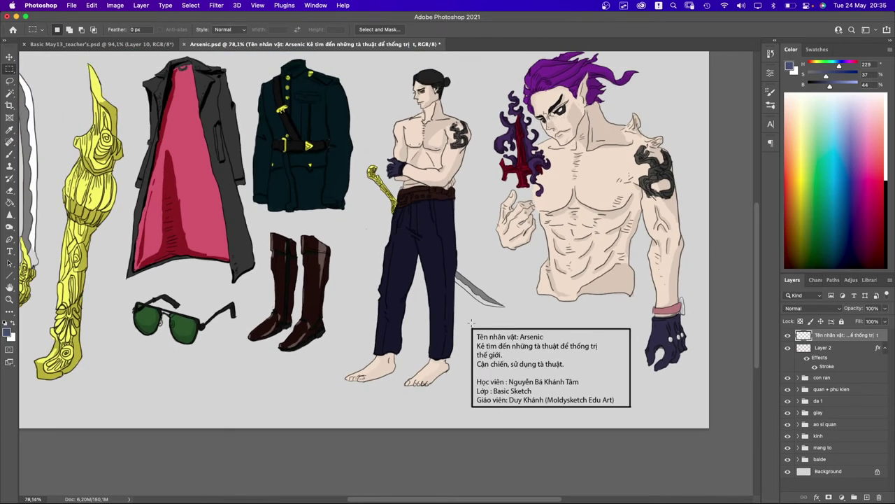
pyautogui.moveTo(471, 323); pyautogui.dragTo(635, 414)
pyautogui.press('BackSpace')
pyautogui.press('super+d')
pyautogui.scroll(-2, 480, 344)
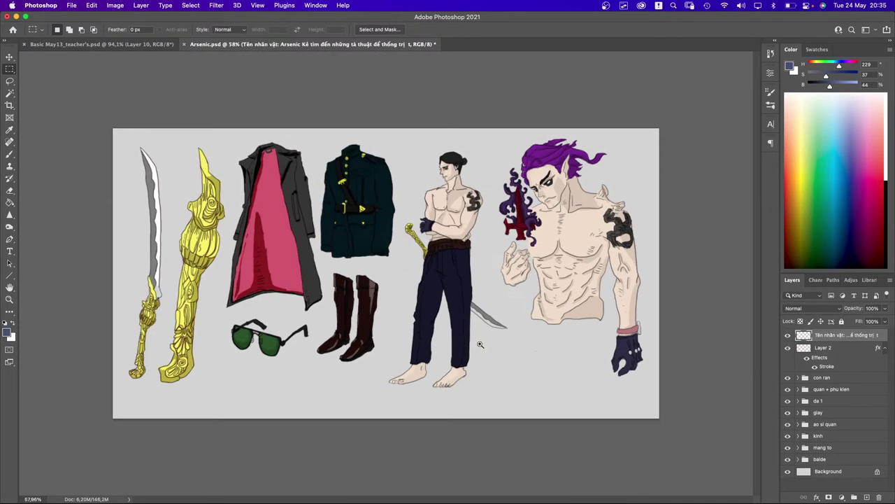
pyautogui.scroll(2, 479, 344)
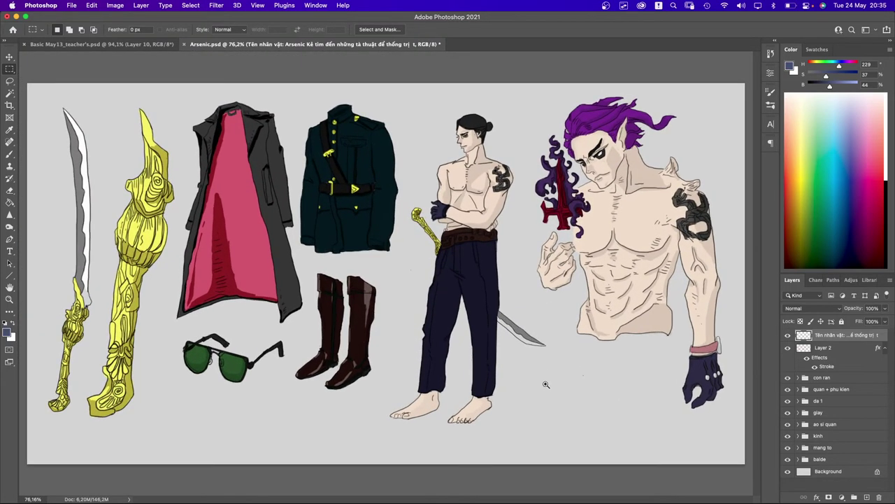
pyautogui.scroll(-1, 651, 399)
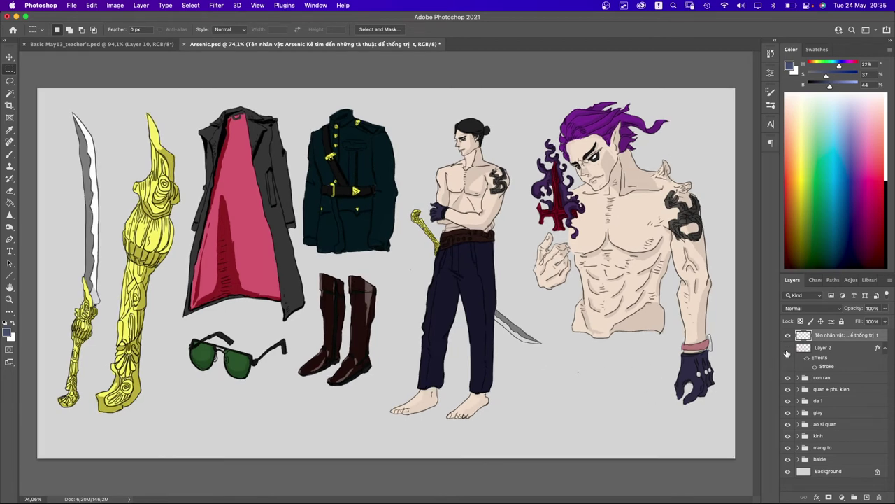
# - Toggle the visibility of Layer 2 and the con ran group to compare them, and expand the con ran group
pyautogui.click(787, 353)
pyautogui.click(788, 358)
pyautogui.click(789, 378)
pyautogui.click(788, 378)
pyautogui.click(798, 378)
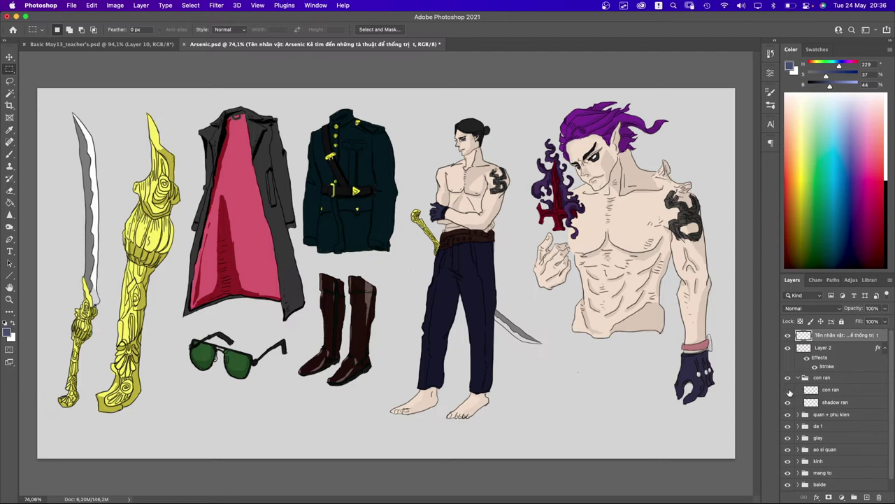
# - Hide the con ran and shadow ran layers inside the con ran group and delete both
pyautogui.click(788, 389)
pyautogui.click(789, 401)
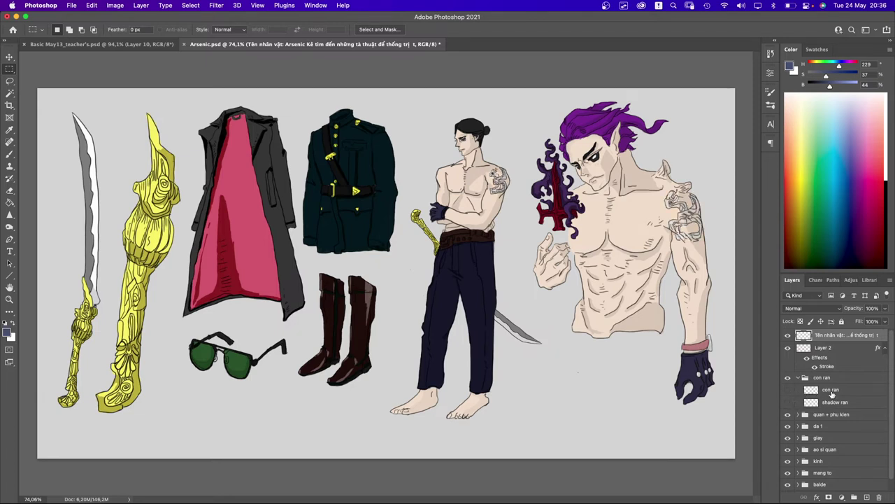
pyautogui.click(832, 392)
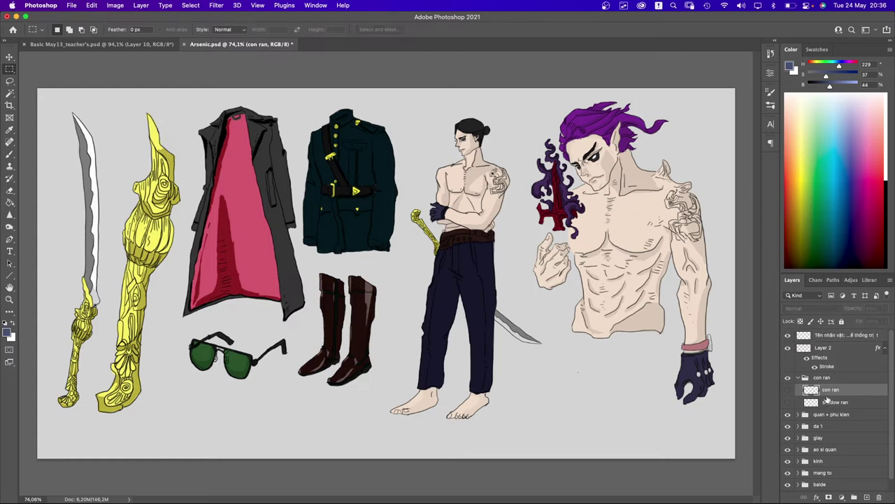
pyautogui.keyDown('shift'); pyautogui.click(827, 398); pyautogui.keyUp('shift')
pyautogui.press('Delete')
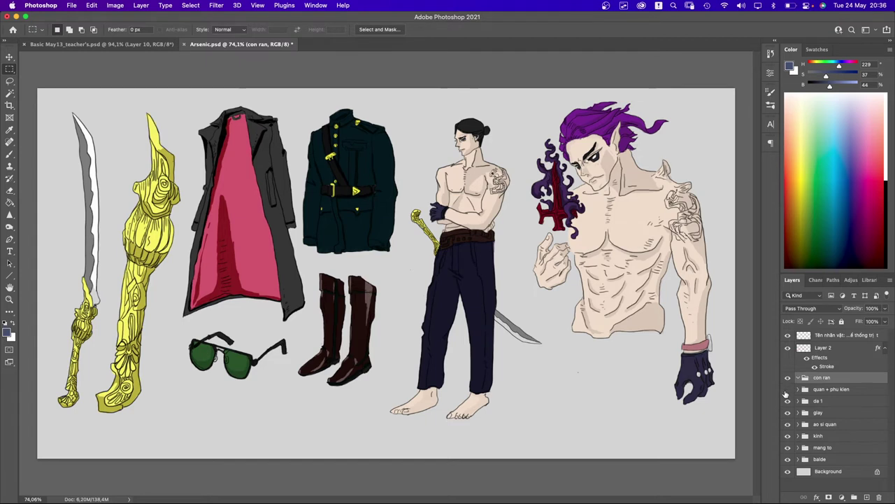
# - Toggle the quan + phu kien group's visibility to check which clothing and accessory colours it holds
pyautogui.click(787, 390)
pyautogui.click(787, 389)
pyautogui.click(788, 389)
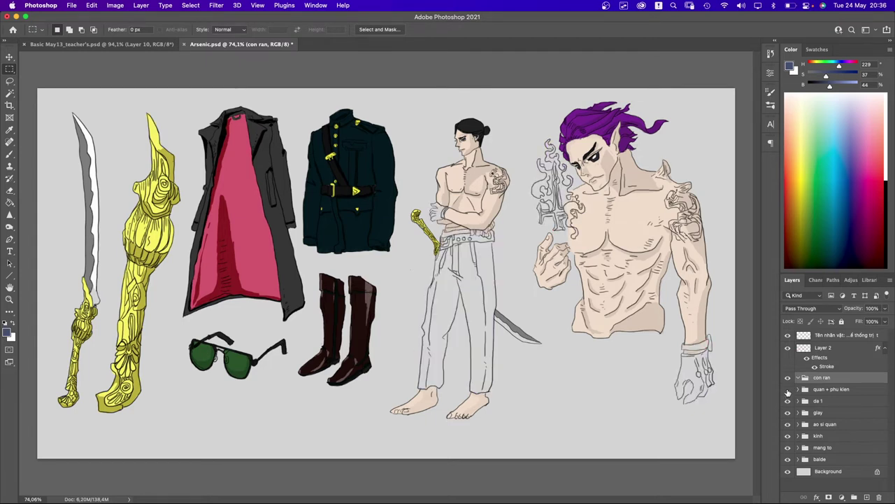
pyautogui.click(788, 389)
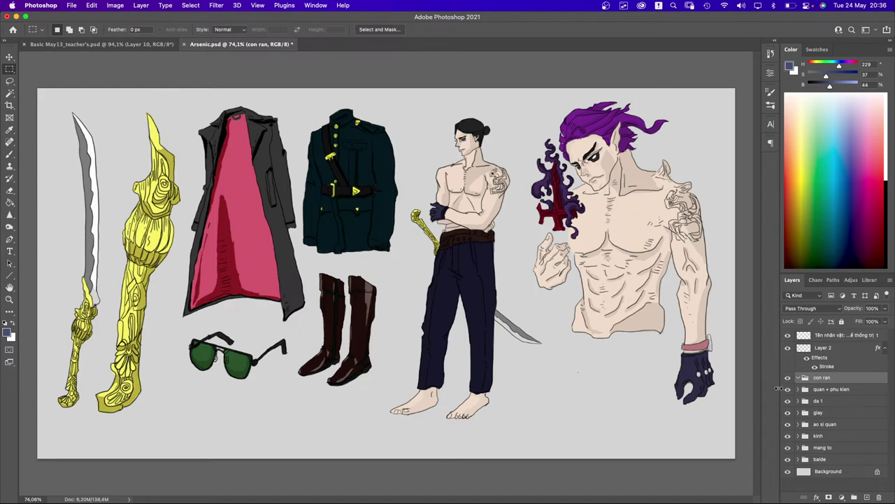
# - Sample the navy trouser colour with the Brush tool and change the foreground colour to the near-neutral dark grey 1f1f23
pyautogui.press('b')
pyautogui.keyDown('alt'); pyautogui.click(466, 286); pyautogui.keyUp('alt')
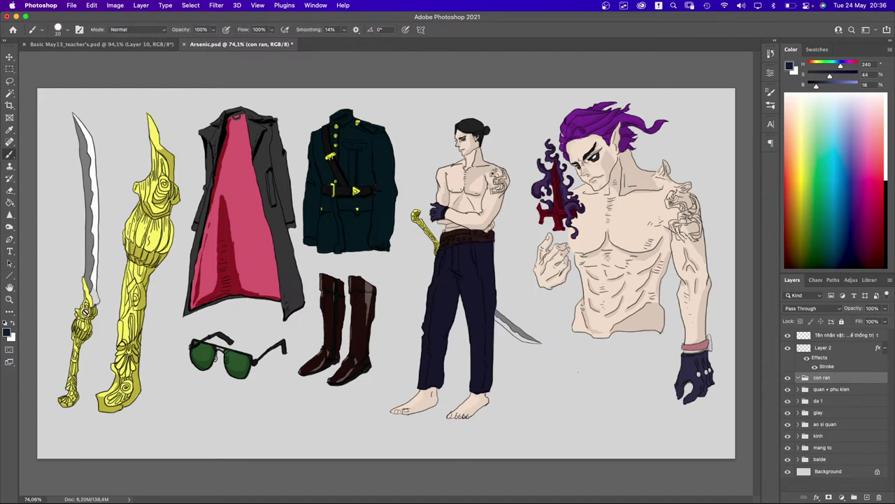
pyautogui.click(8, 333)
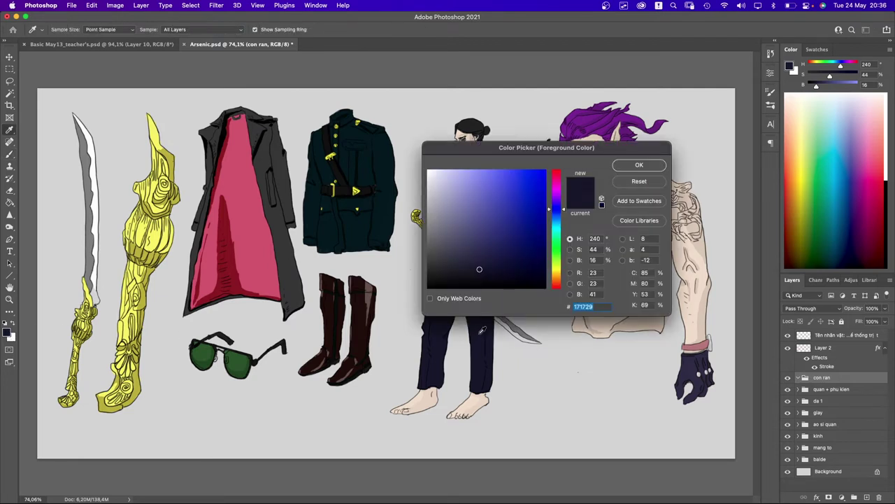
pyautogui.moveTo(477, 253); pyautogui.dragTo(437, 300)
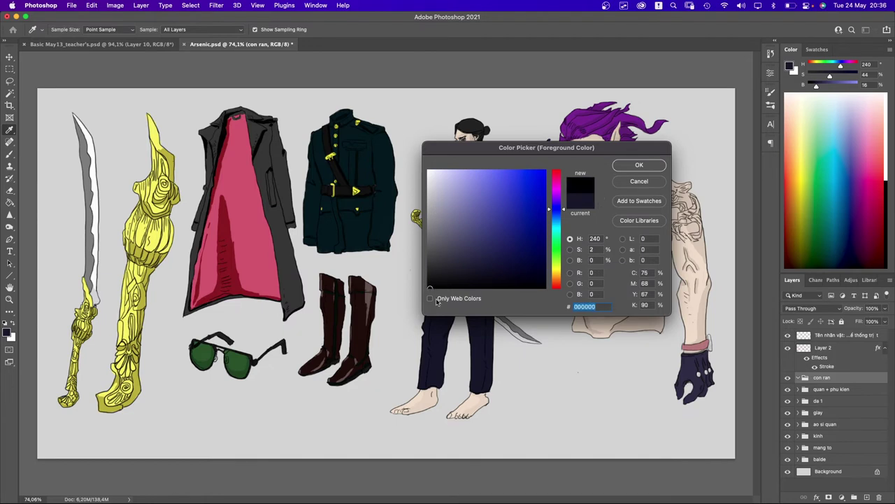
pyautogui.click(479, 269)
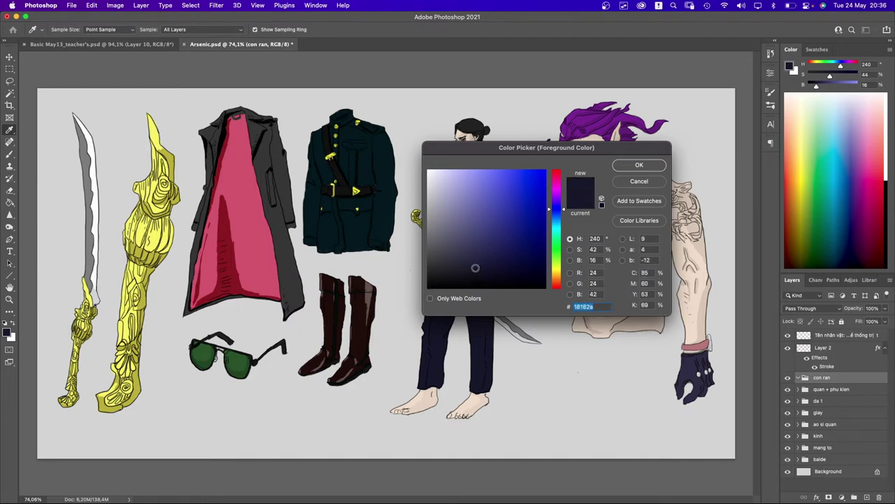
pyautogui.moveTo(475, 269); pyautogui.dragTo(441, 272)
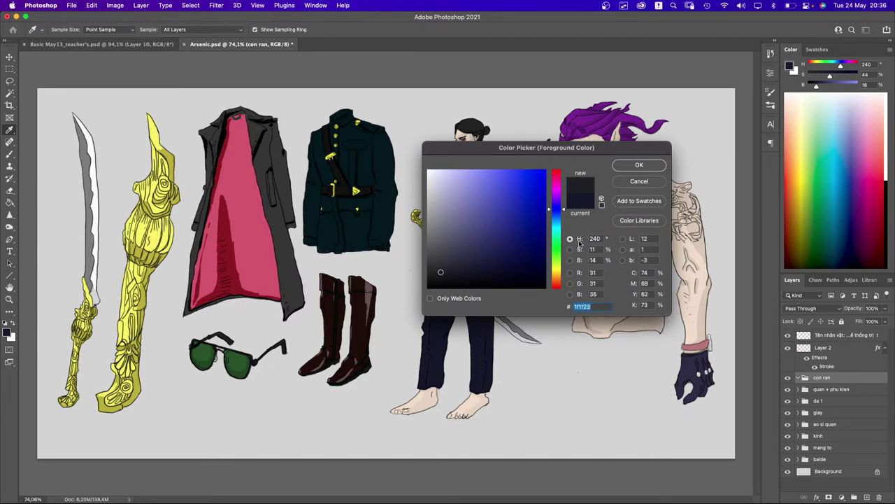
pyautogui.click(639, 164)
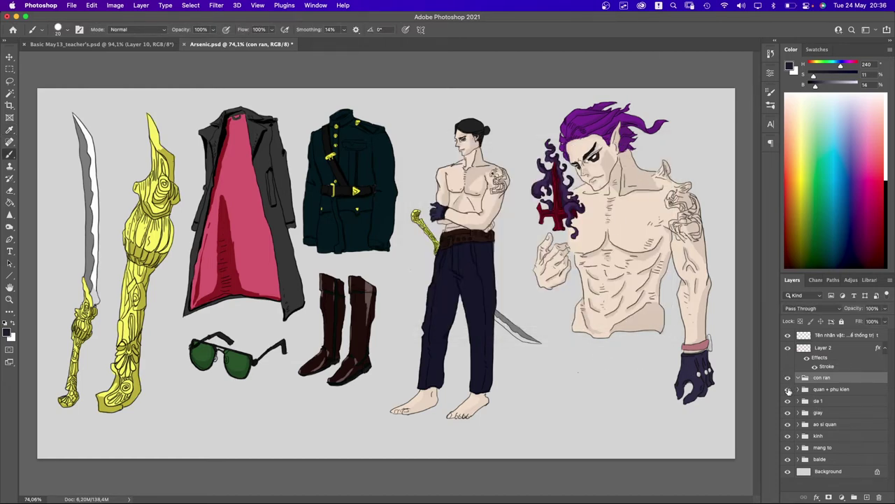
# - Toggle the quan + phu kien and da 1 groups' visibility to examine the trouser, accessory, skin and hair colours
pyautogui.click(788, 389)
pyautogui.click(788, 389)
pyautogui.click(788, 401)
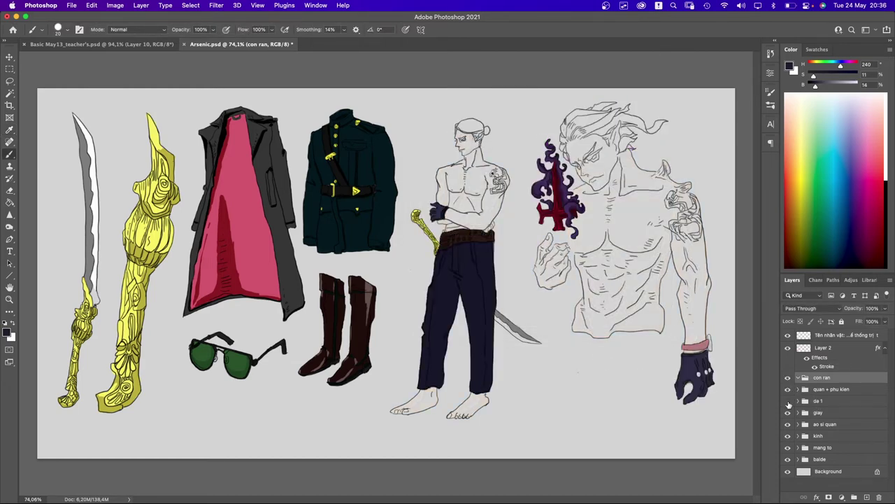
pyautogui.click(788, 401)
pyautogui.click(788, 401)
pyautogui.click(789, 401)
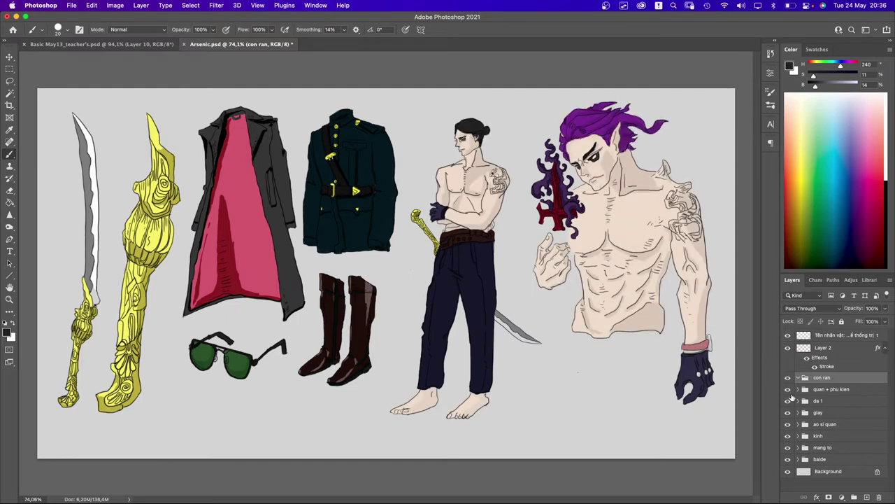
pyautogui.click(789, 402)
pyautogui.click(789, 402)
# - Expand the da 1 group and toggle its da full and toc layers to check the skin and hair fills
pyautogui.click(800, 404)
pyautogui.click(798, 401)
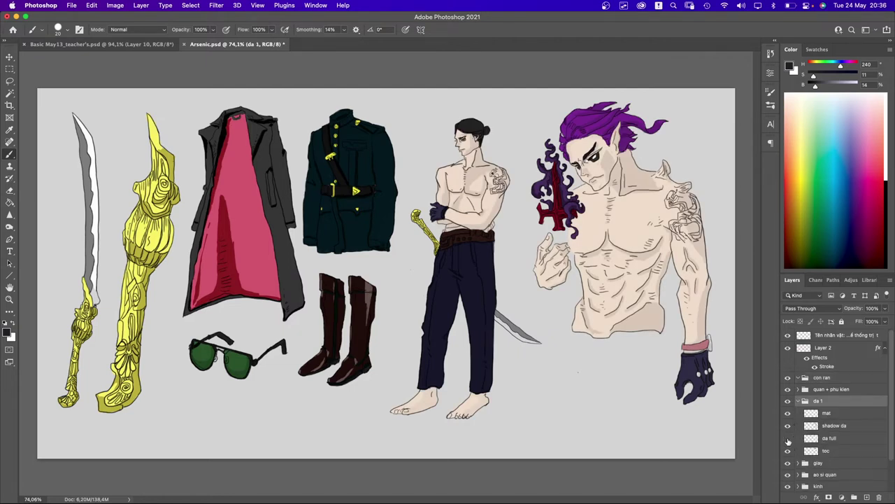
pyautogui.click(789, 439)
pyautogui.click(788, 439)
pyautogui.click(788, 451)
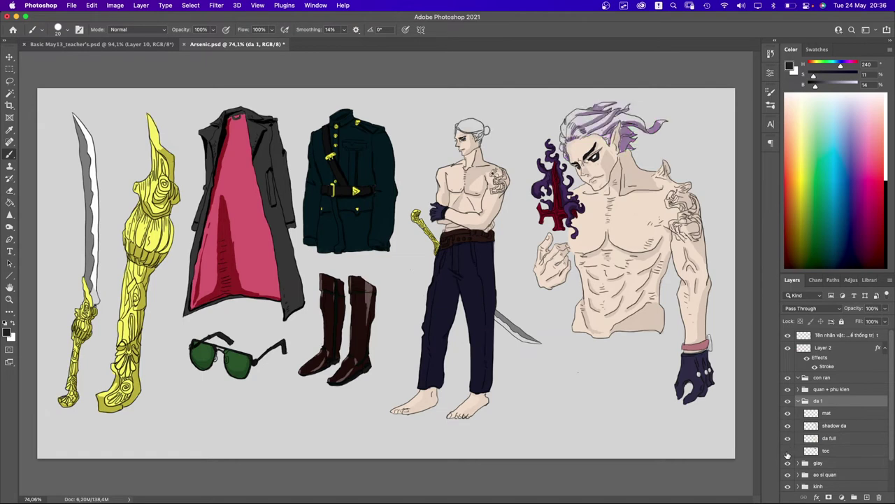
pyautogui.click(788, 451)
# - Lighten the hair colours on the toc layer by raising the midtones with Levels
pyautogui.click(812, 452)
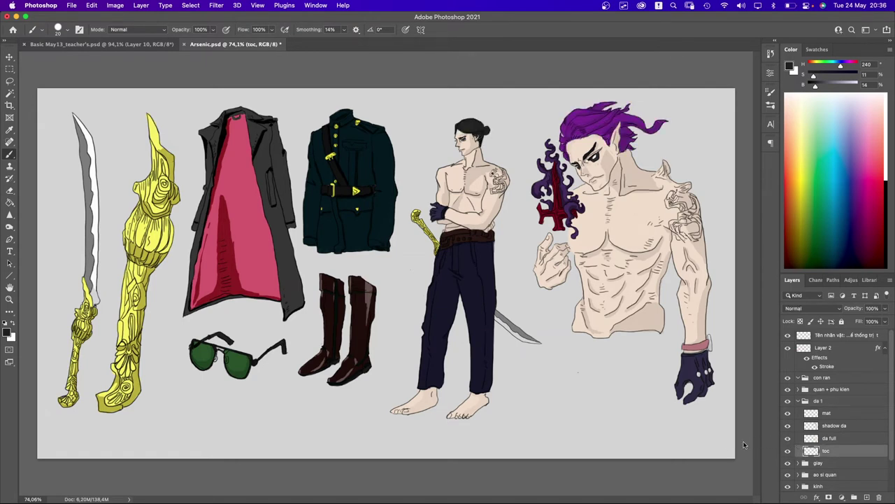
pyautogui.press('super+l')
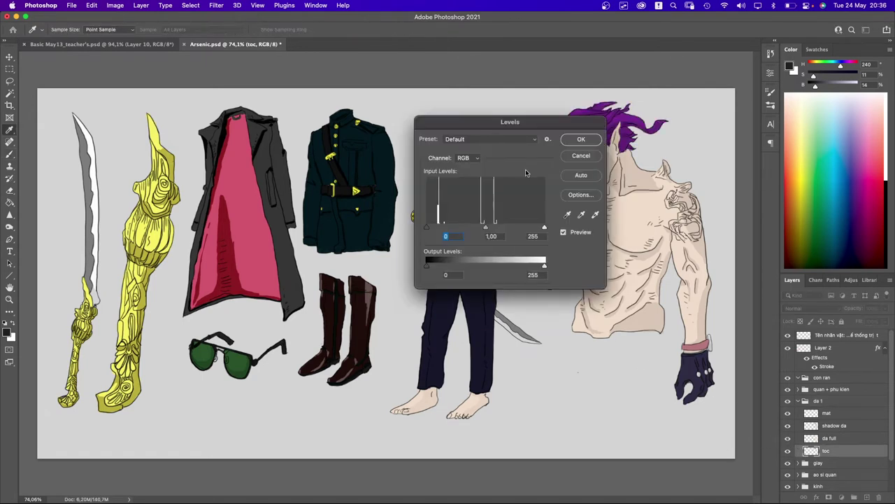
pyautogui.moveTo(521, 123); pyautogui.dragTo(540, 245)
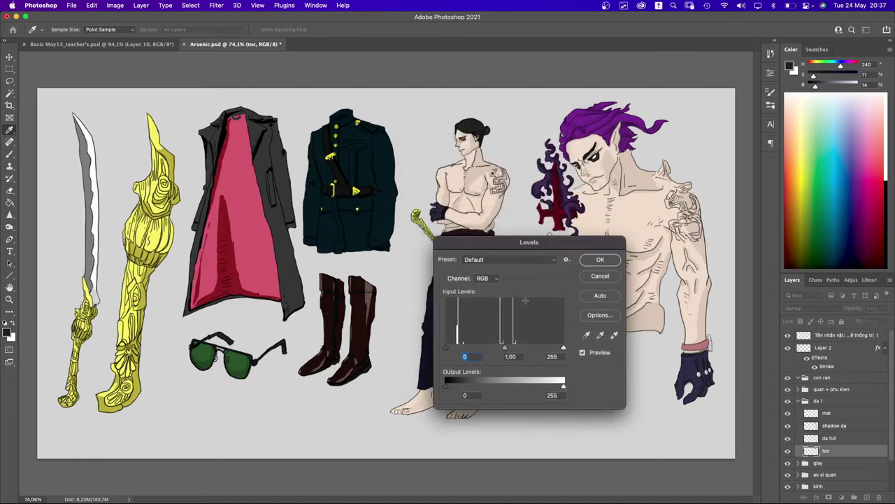
pyautogui.moveTo(505, 347)
pyautogui.mouseDown()
pyautogui.moveTo(530, 350)
pyautogui.moveTo(478, 347)
pyautogui.mouseUp()
pyautogui.press('Return')
pyautogui.press('b')
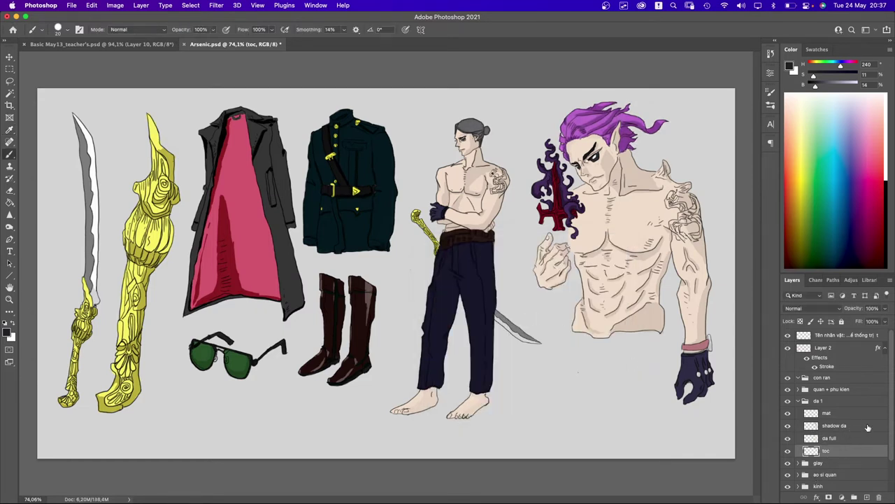
# - Fill the Background layer with white using the Paint Bucket, and restore dark grey as the foreground colour
pyautogui.scroll(-2, 890, 438)
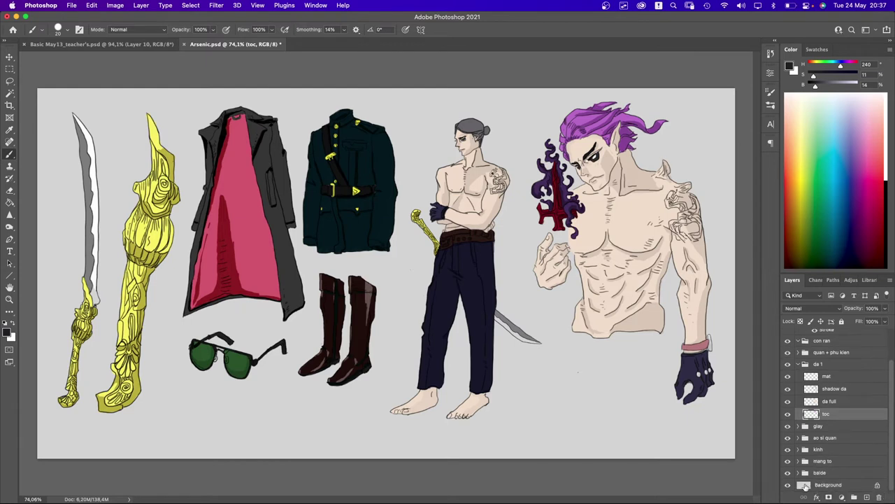
pyautogui.click(829, 485)
pyautogui.press('g')
pyautogui.press('x')
pyautogui.click(577, 408)
pyautogui.press('x')
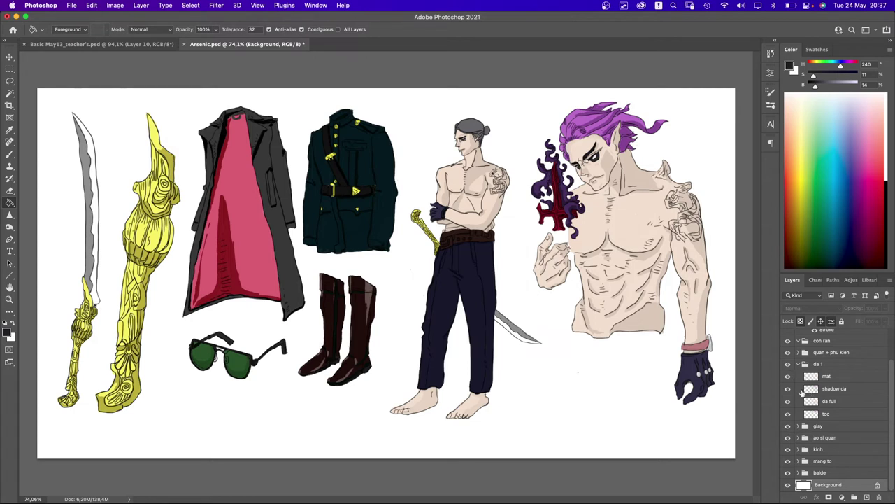
# - Select the quan + phu kien group from the trousers and toggle its shadow layer and the whole group to examine their contribution
pyautogui.press('v')
pyautogui.rightClick(479, 283)
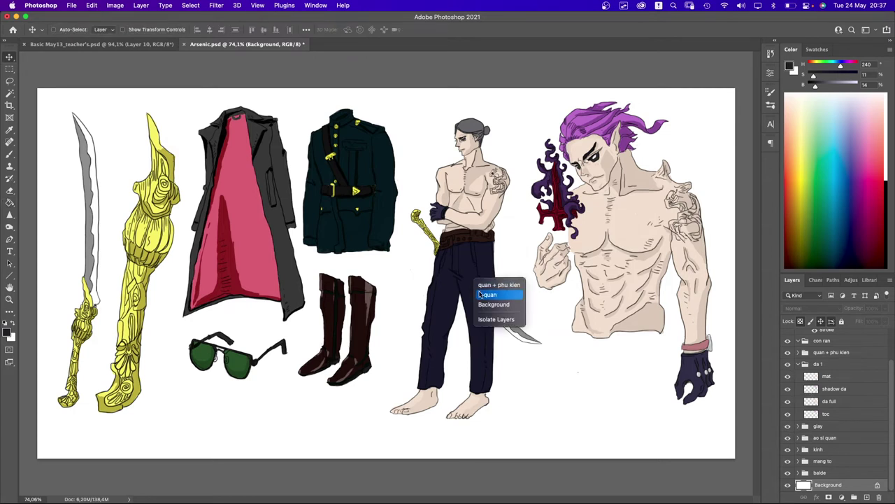
pyautogui.click(490, 285)
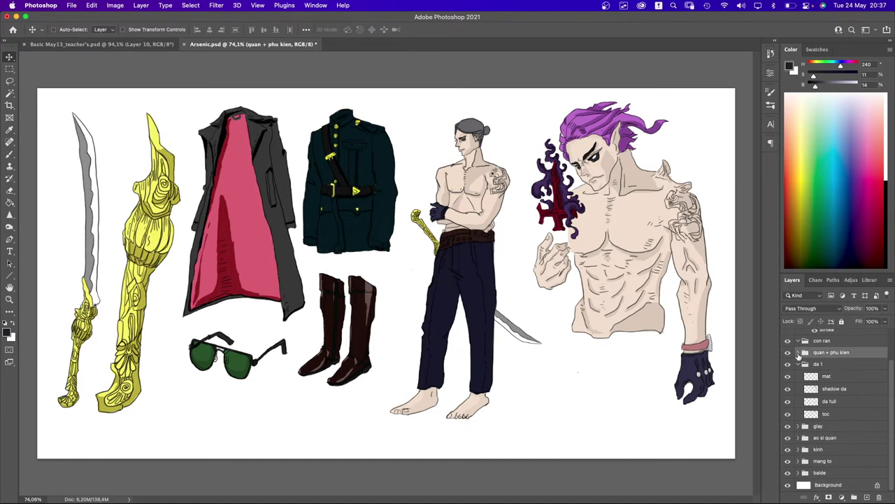
pyautogui.click(798, 353)
pyautogui.click(788, 365)
pyautogui.click(788, 365)
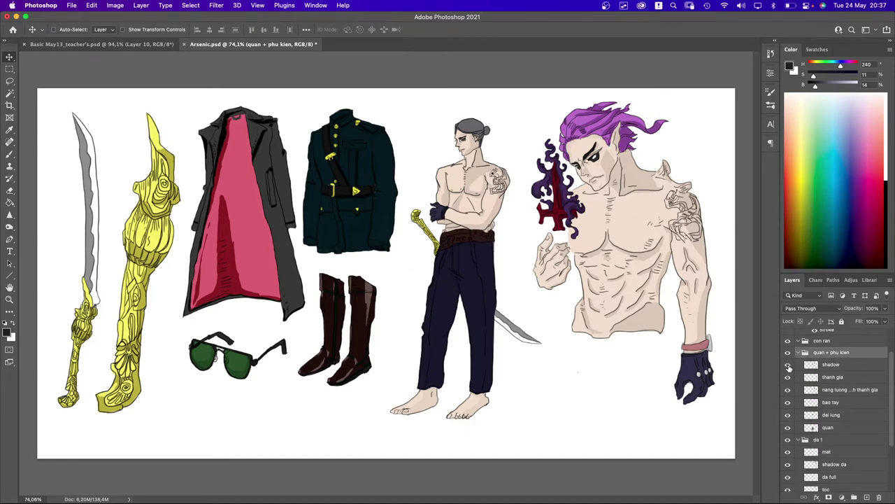
pyautogui.click(800, 353)
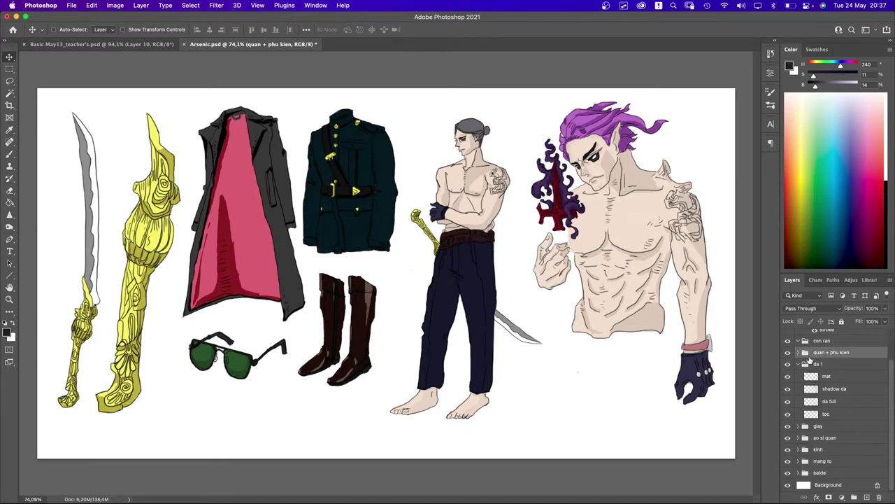
pyautogui.click(788, 353)
pyautogui.click(788, 352)
pyautogui.click(789, 352)
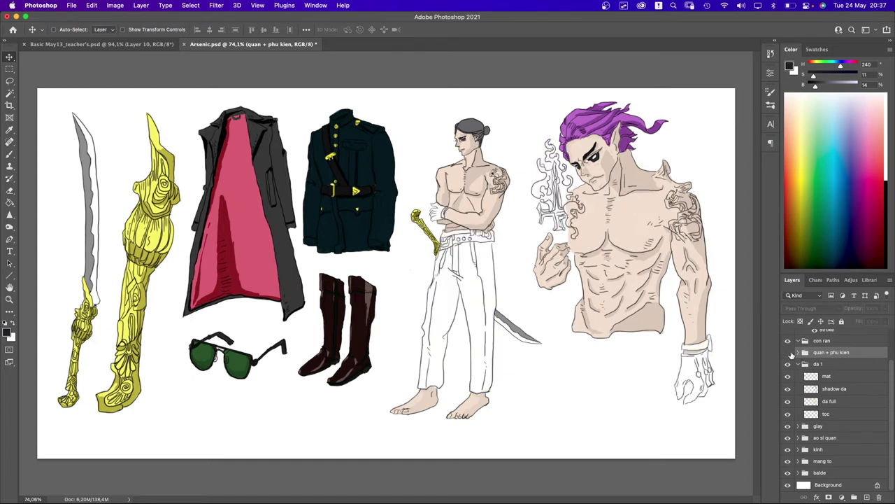
pyautogui.click(788, 353)
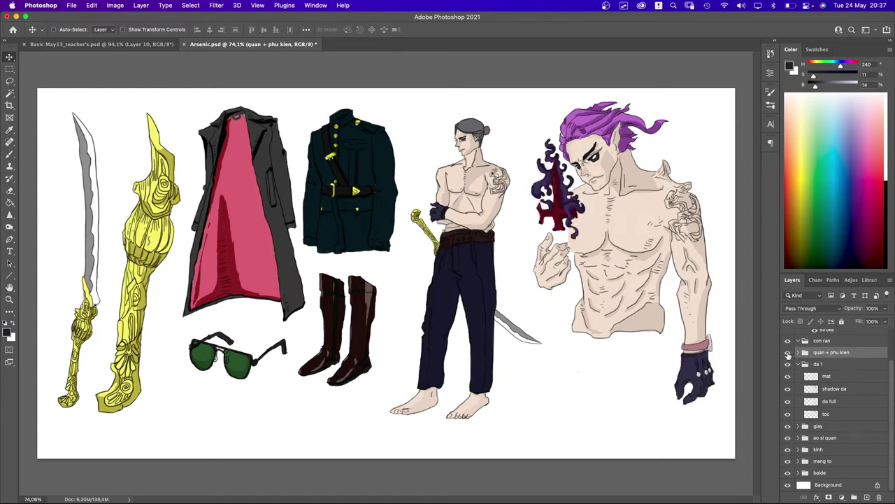
# - Merge the quan + phu kien group into a single layer and lighten its colours by raising the midtones with Levels
pyautogui.press('super+e')
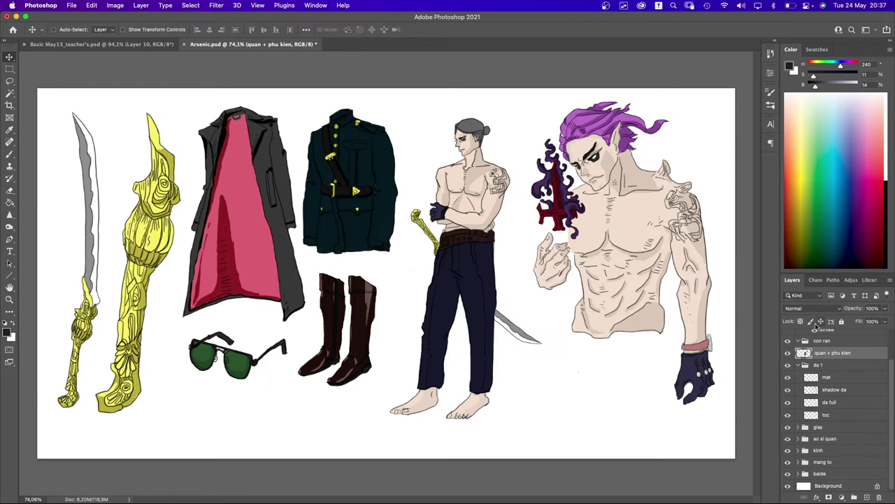
pyautogui.press('super+l')
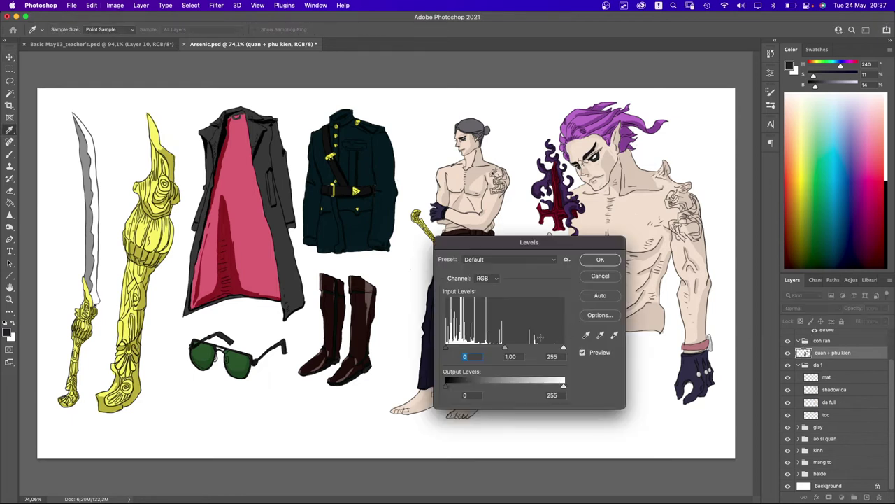
pyautogui.moveTo(506, 348); pyautogui.dragTo(485, 347)
pyautogui.moveTo(517, 242); pyautogui.dragTo(634, 308)
pyautogui.moveTo(606, 419); pyautogui.dragTo(579, 421)
pyautogui.press('Return')
pyautogui.press('v')
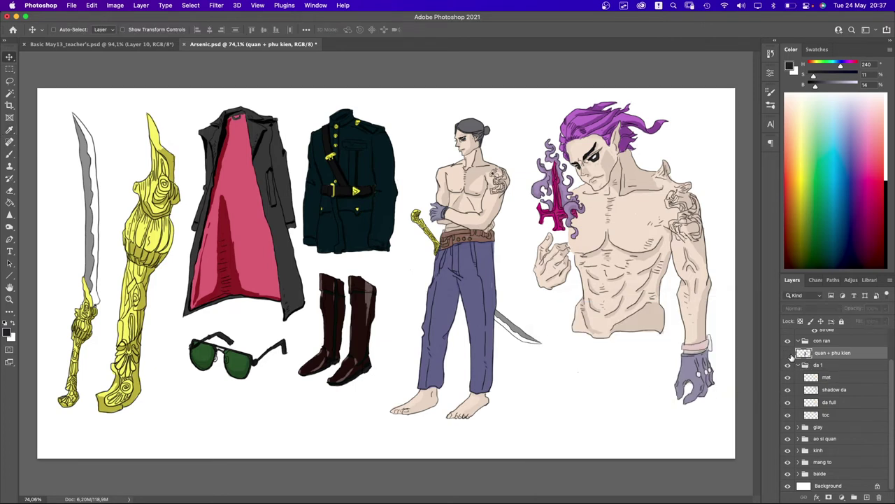
# - Toggle the merged quan + phu kien layer's visibility to check its contents, and lock its transparent pixels
pyautogui.click(789, 353)
pyautogui.click(788, 353)
pyautogui.click(801, 321)
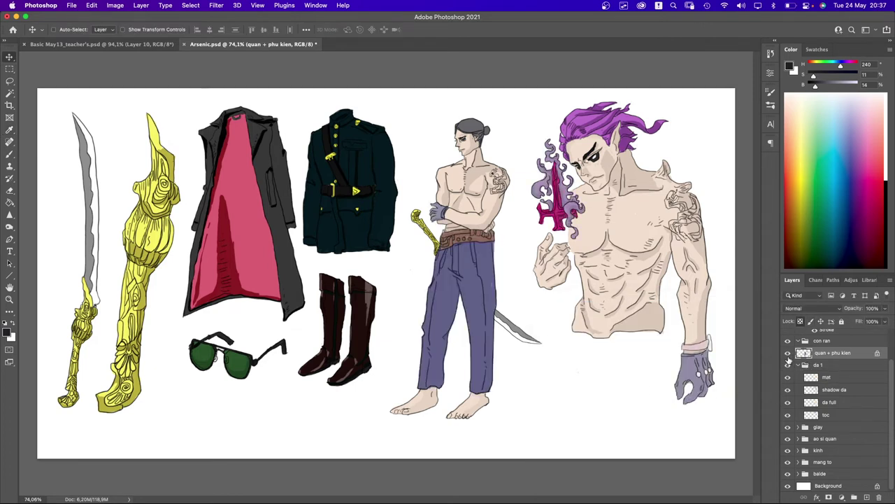
# - Shade the outer edge and inner leg of the trousers with a darker blue of hue 240, saturation 46 and brightness 46
pyautogui.press('b')
pyautogui.keyDown('alt'); pyautogui.click(475, 288); pyautogui.keyUp('alt')
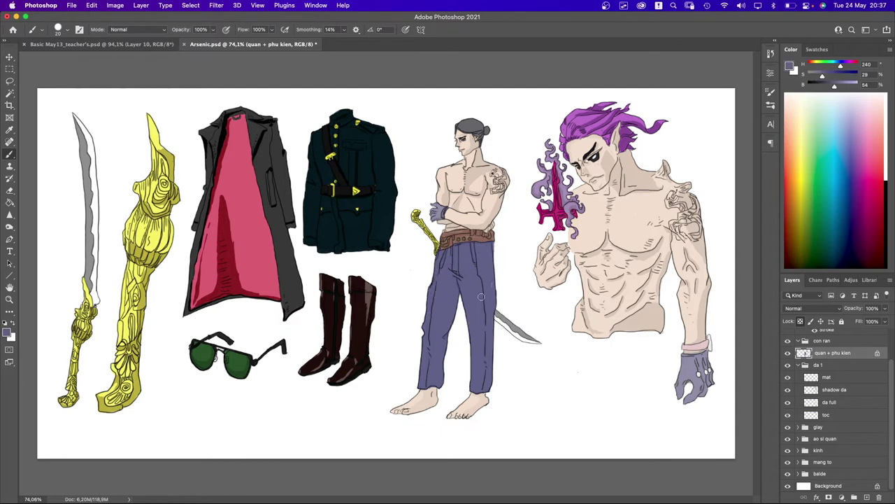
pyautogui.click(827, 77)
pyautogui.moveTo(831, 79); pyautogui.dragTo(832, 79)
pyautogui.moveTo(831, 87); pyautogui.dragTo(830, 87)
pyautogui.moveTo(490, 245); pyautogui.dragTo(493, 314)
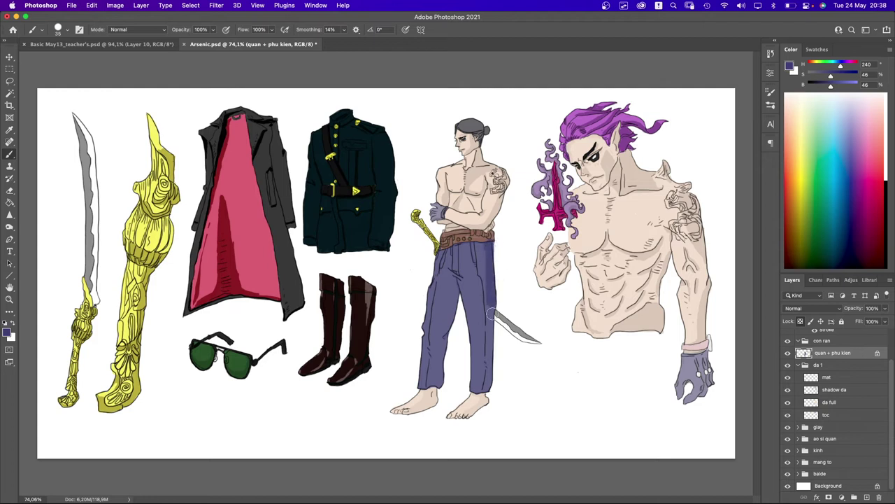
pyautogui.moveTo(492, 246); pyautogui.dragTo(490, 392)
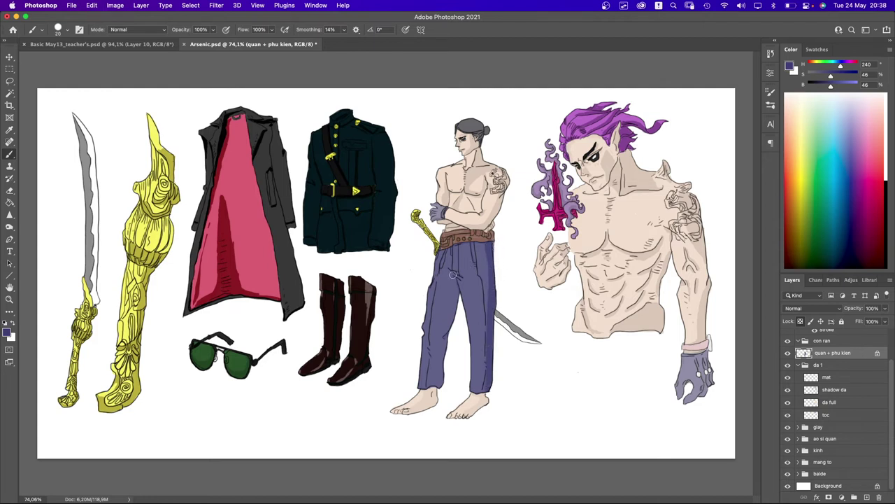
pyautogui.press('[')
pyautogui.moveTo(460, 291); pyautogui.dragTo(443, 386)
# - Shade the belt with a darker version of its own brown, at hue 15, saturation 44 and brightness 43, using a smaller brush
pyautogui.scroll(3, 446, 340)
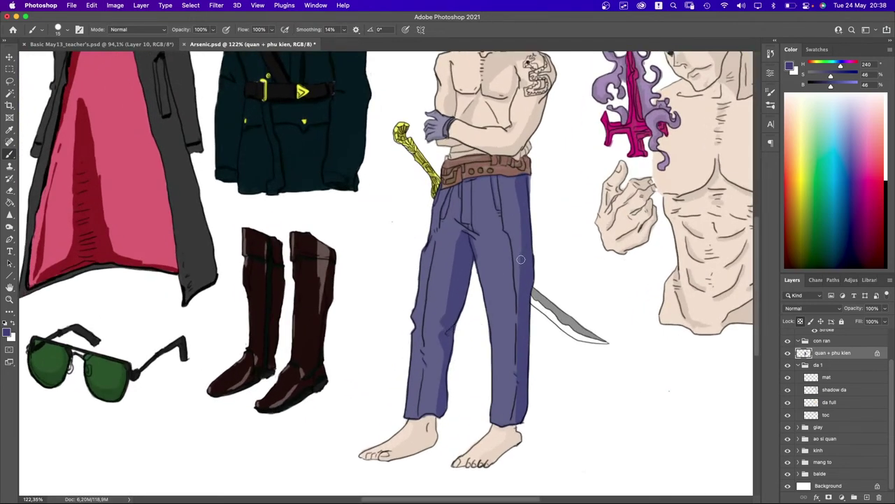
pyautogui.scroll(2, 522, 259)
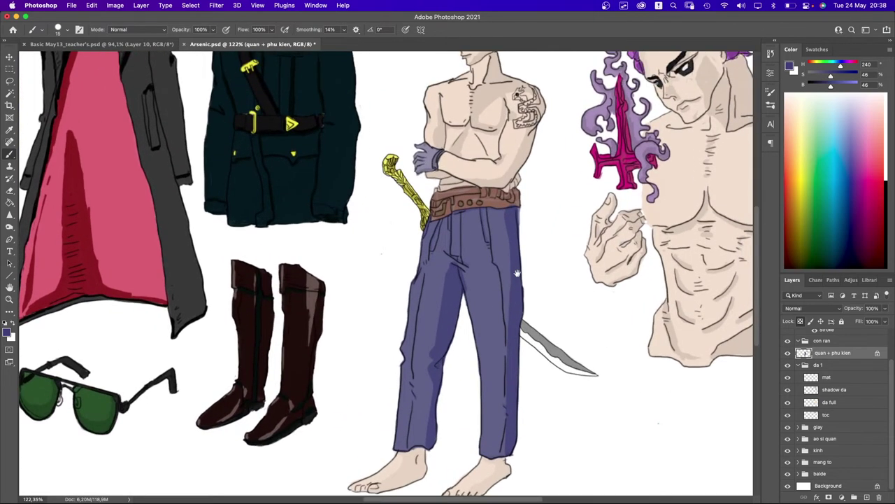
pyautogui.scroll(-2, 507, 215)
pyautogui.scroll(4, 507, 214)
pyautogui.keyDown('alt'); pyautogui.click(508, 210); pyautogui.keyUp('alt')
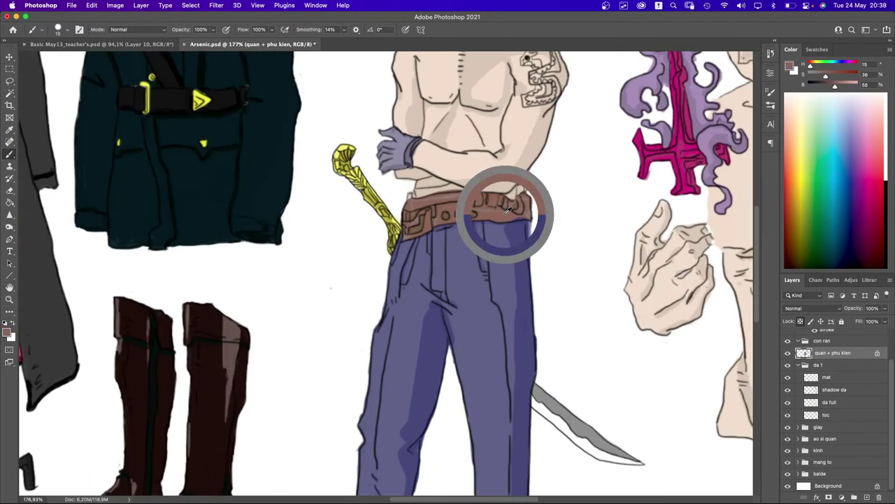
pyautogui.moveTo(834, 86); pyautogui.dragTo(828, 86)
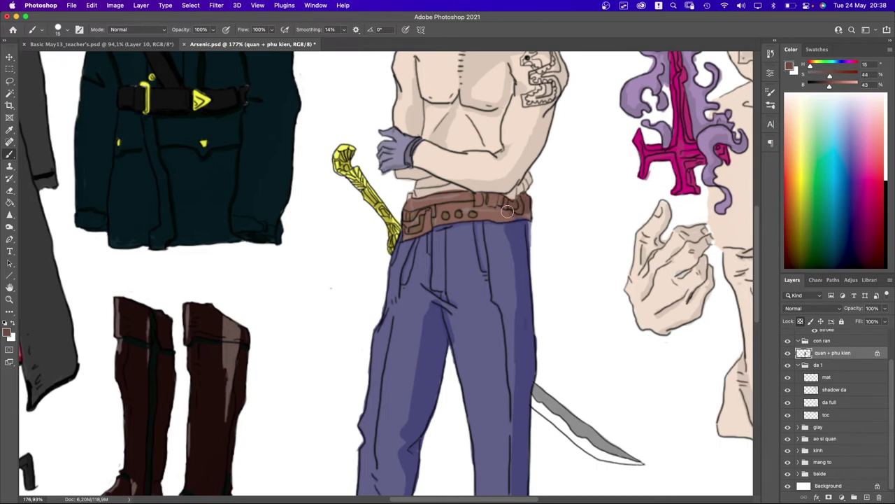
pyautogui.press('[')
pyautogui.press('[')
pyautogui.moveTo(452, 206); pyautogui.dragTo(499, 208)
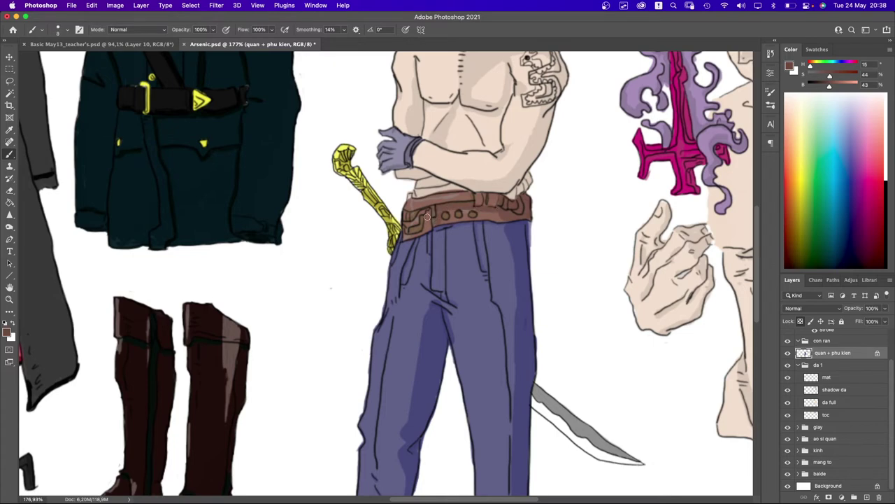
# - Sample the grey of the sword blade, raise its brightness to 74%, and toggle the quan + phu kien layer to check its contents
pyautogui.scroll(-5, 464, 230)
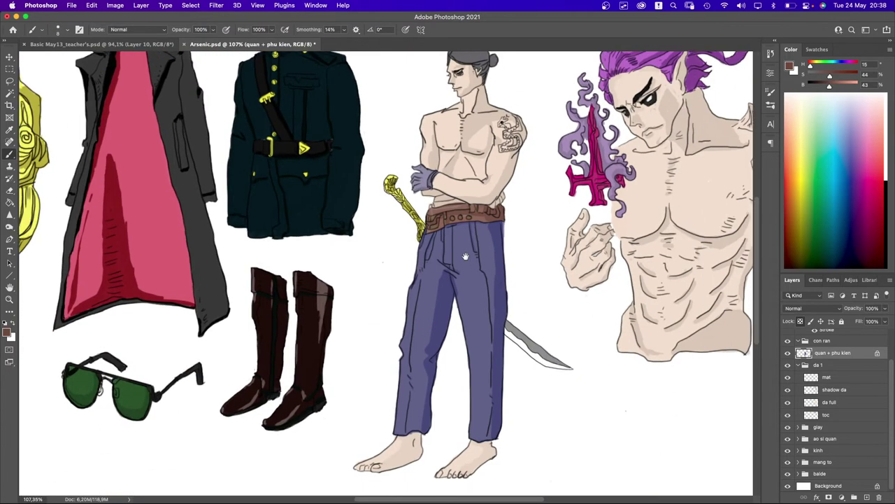
pyautogui.scroll(-3, 545, 355)
pyautogui.scroll(3, 545, 356)
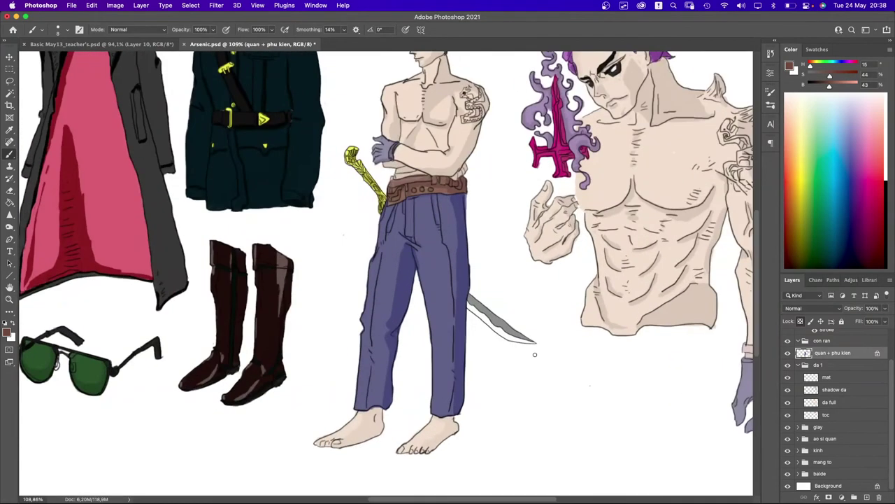
pyautogui.scroll(2, 481, 315)
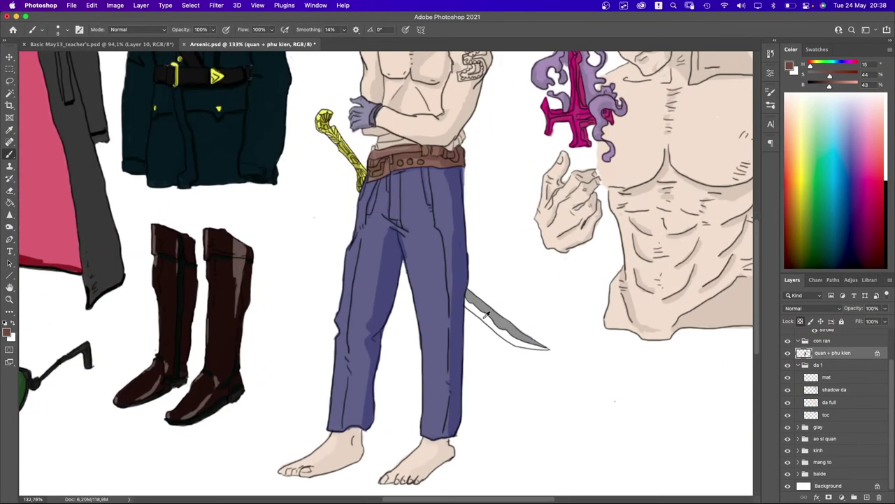
pyautogui.keyDown('alt'); pyautogui.click(497, 309); pyautogui.keyUp('alt')
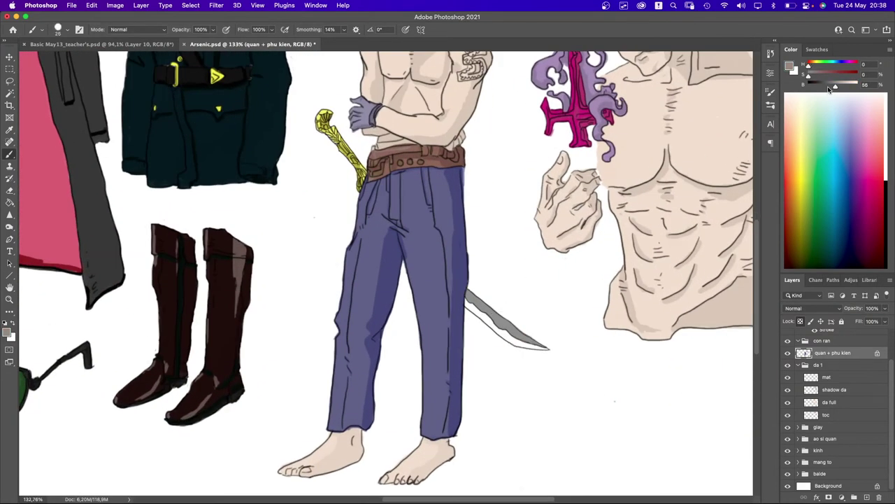
pyautogui.moveTo(834, 88); pyautogui.dragTo(845, 89)
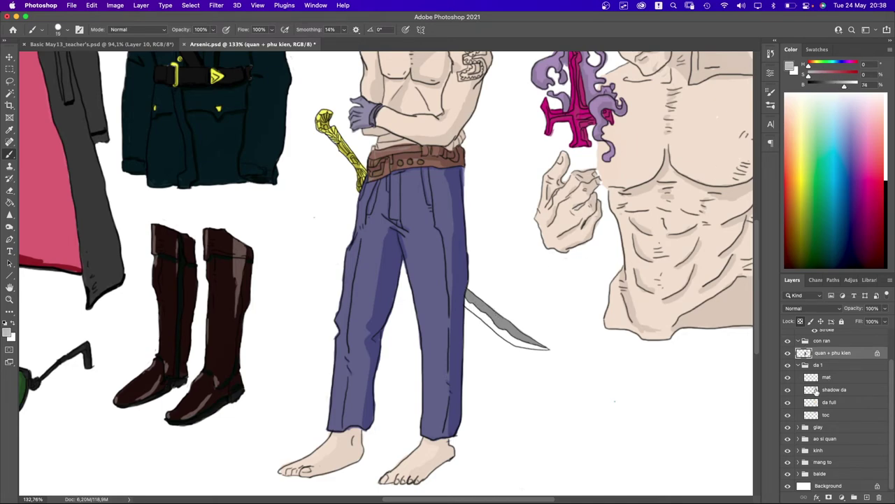
pyautogui.click(787, 353)
pyautogui.click(787, 352)
# - Paint shadows on the magenta cross-shaped dagger with a darker magenta of hue 327, saturation 89 and brightness 48
pyautogui.scroll(3, 552, 310)
pyautogui.hscroll(2, 552, 309)
pyautogui.scroll(-3, 545, 310)
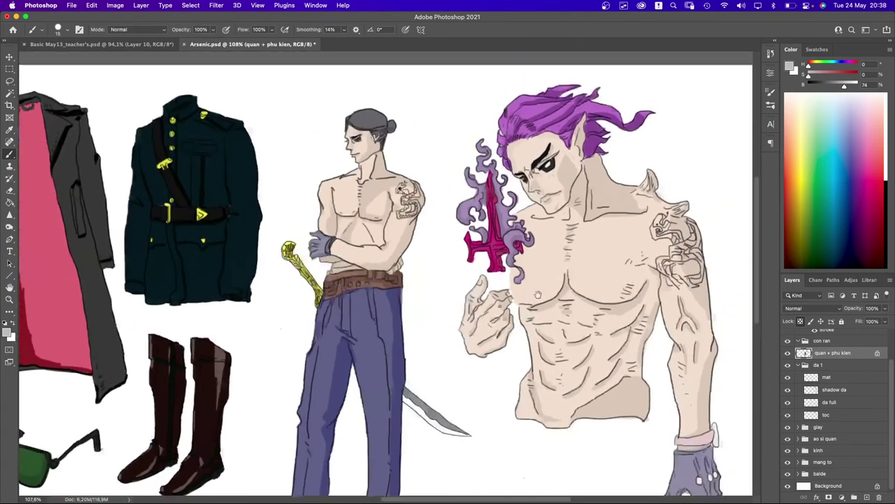
pyautogui.scroll(5, 418, 209)
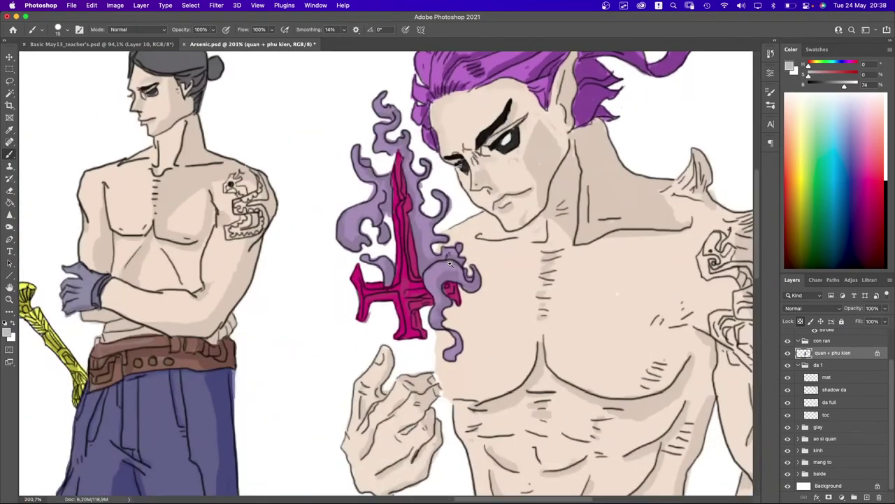
pyautogui.scroll(-5, 450, 263)
pyautogui.scroll(5, 587, 248)
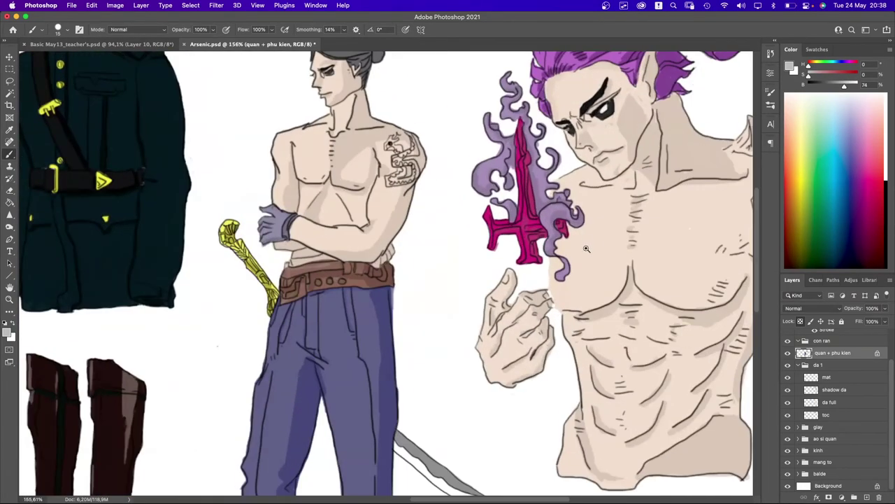
pyautogui.keyDown('alt'); pyautogui.click(538, 223); pyautogui.keyUp('alt')
pyautogui.moveTo(848, 85); pyautogui.dragTo(832, 85)
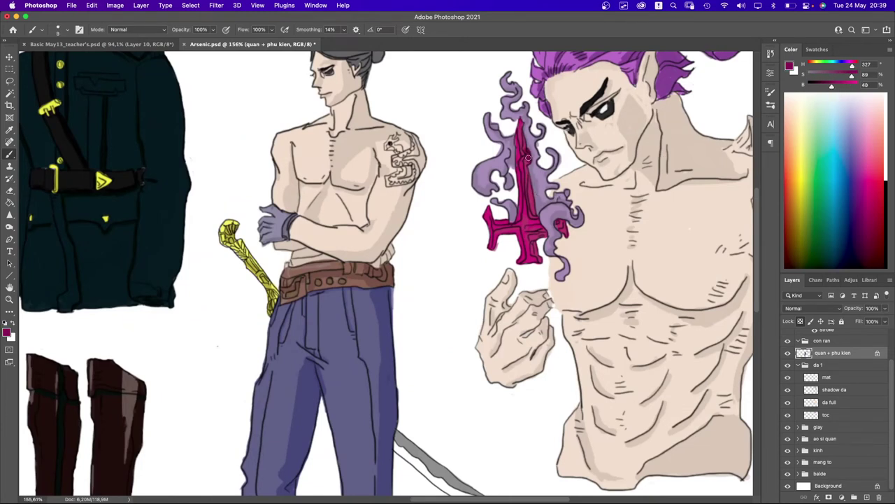
pyautogui.moveTo(527, 184)
pyautogui.mouseDown()
pyautogui.moveTo(524, 207)
pyautogui.moveTo(530, 196)
pyautogui.mouseUp()
pyautogui.moveTo(540, 230)
pyautogui.mouseDown()
pyautogui.moveTo(532, 236)
pyautogui.moveTo(543, 235)
pyautogui.moveTo(533, 258)
pyautogui.moveTo(540, 260)
pyautogui.mouseUp()
pyautogui.moveTo(561, 223); pyautogui.dragTo(563, 230)
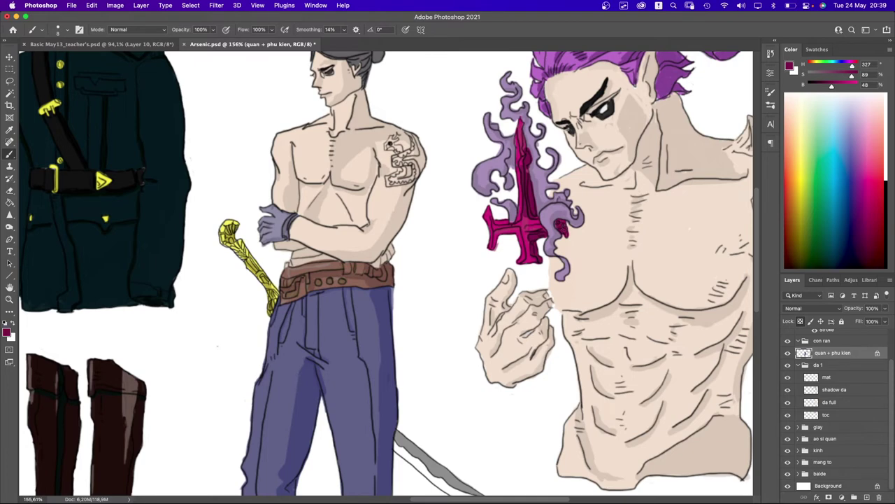
pyautogui.moveTo(508, 233)
pyautogui.mouseDown()
pyautogui.moveTo(498, 231)
pyautogui.moveTo(509, 231)
pyautogui.mouseUp()
# - Repaint the flames around the dagger with the light purple sampled from the large figure's hair
pyautogui.press('super+0')
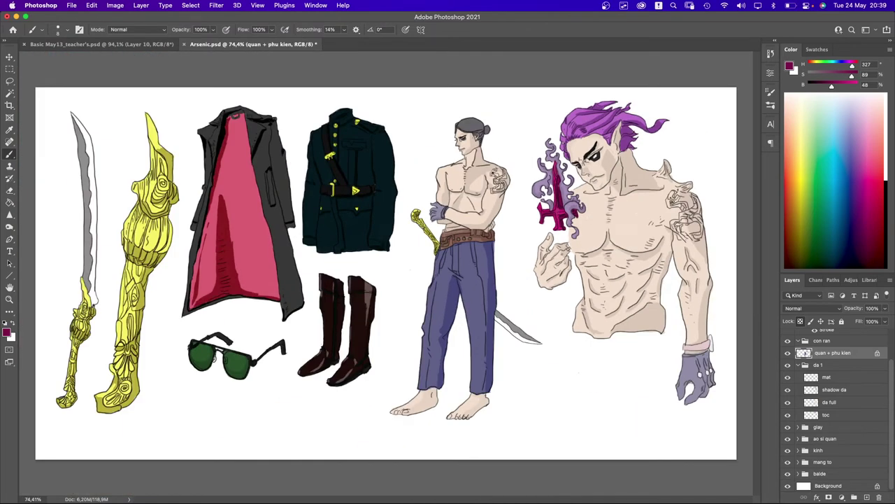
pyautogui.scroll(5, 567, 184)
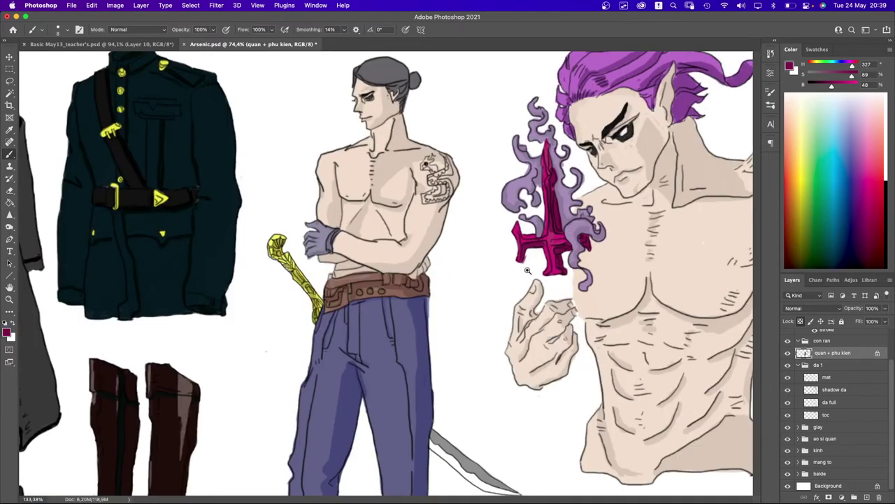
pyautogui.scroll(-3, 389, 290)
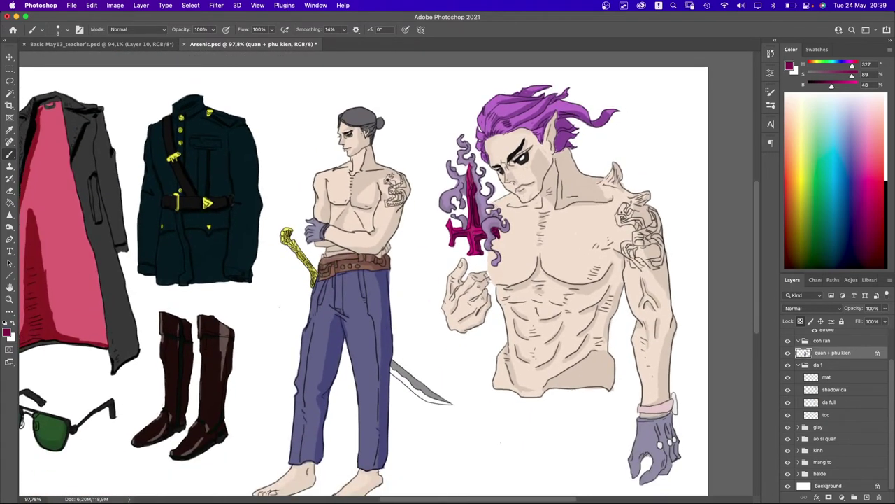
pyautogui.scroll(4, 522, 203)
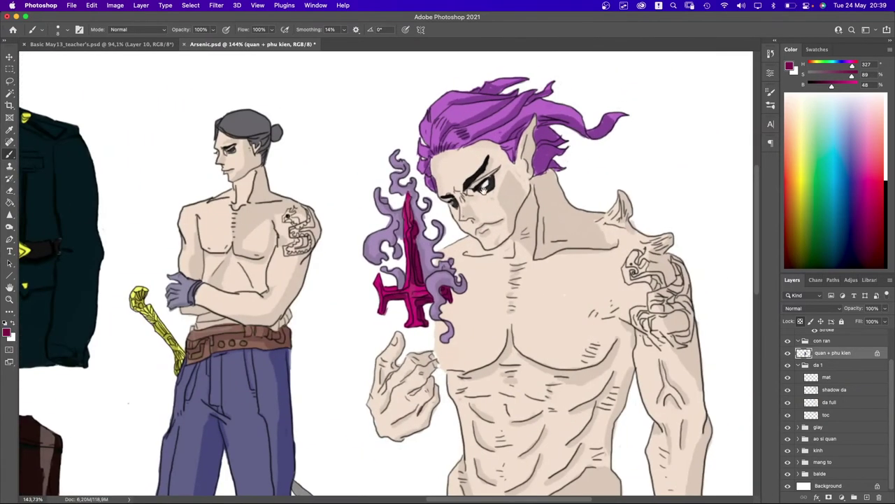
pyautogui.keyDown('alt'); pyautogui.click(420, 183); pyautogui.keyUp('alt')
pyautogui.moveTo(419, 183)
pyautogui.mouseDown()
pyautogui.moveTo(395, 165)
pyautogui.moveTo(395, 188)
pyautogui.moveTo(383, 185)
pyautogui.moveTo(391, 225)
pyautogui.moveTo(391, 205)
pyautogui.moveTo(372, 259)
pyautogui.moveTo(396, 273)
pyautogui.mouseUp()
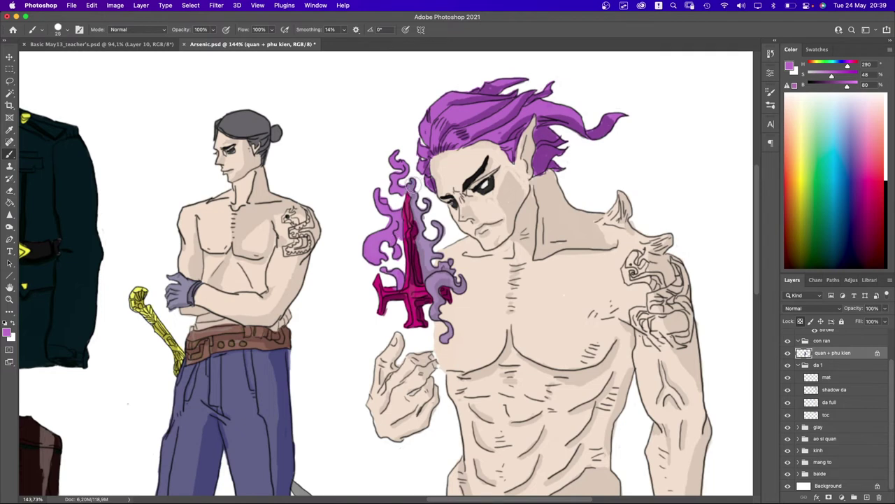
pyautogui.moveTo(418, 185)
pyautogui.mouseDown()
pyautogui.moveTo(432, 260)
pyautogui.moveTo(427, 241)
pyautogui.moveTo(427, 255)
pyautogui.moveTo(447, 239)
pyautogui.moveTo(438, 233)
pyautogui.moveTo(435, 263)
pyautogui.mouseUp()
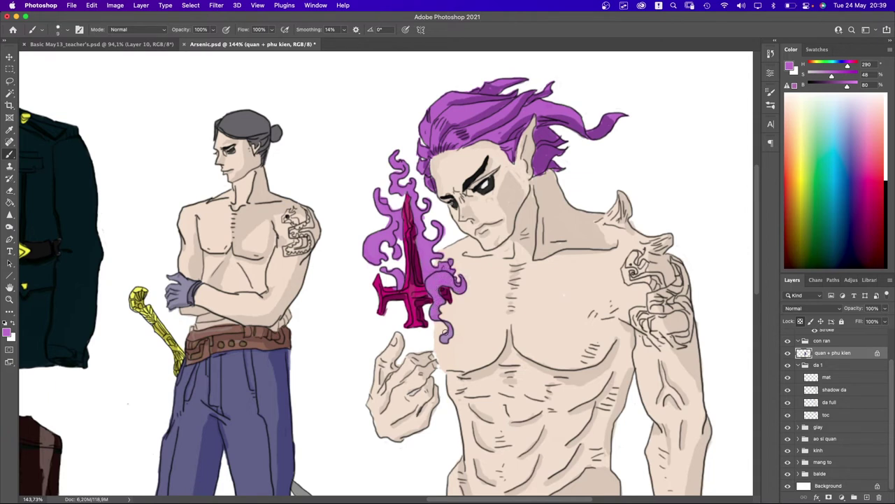
# - Paint shadows on the dagger's flames with the darker purple sampled from the hair, using a small brush
pyautogui.press(']')
pyautogui.press(']')
pyautogui.keyDown('alt'); pyautogui.click(502, 105); pyautogui.keyUp('alt')
pyautogui.press('[')
pyautogui.press('[')
pyautogui.moveTo(434, 246)
pyautogui.mouseDown()
pyautogui.moveTo(427, 266)
pyautogui.moveTo(447, 284)
pyautogui.mouseUp()
pyautogui.moveTo(421, 210)
pyautogui.mouseDown()
pyautogui.moveTo(428, 223)
pyautogui.moveTo(376, 256)
pyautogui.moveTo(400, 259)
pyautogui.moveTo(393, 267)
pyautogui.mouseUp()
pyautogui.moveTo(435, 296); pyautogui.dragTo(445, 319)
pyautogui.moveTo(419, 198)
pyautogui.mouseDown()
pyautogui.moveTo(420, 206)
pyautogui.moveTo(409, 181)
pyautogui.moveTo(415, 186)
pyautogui.mouseUp()
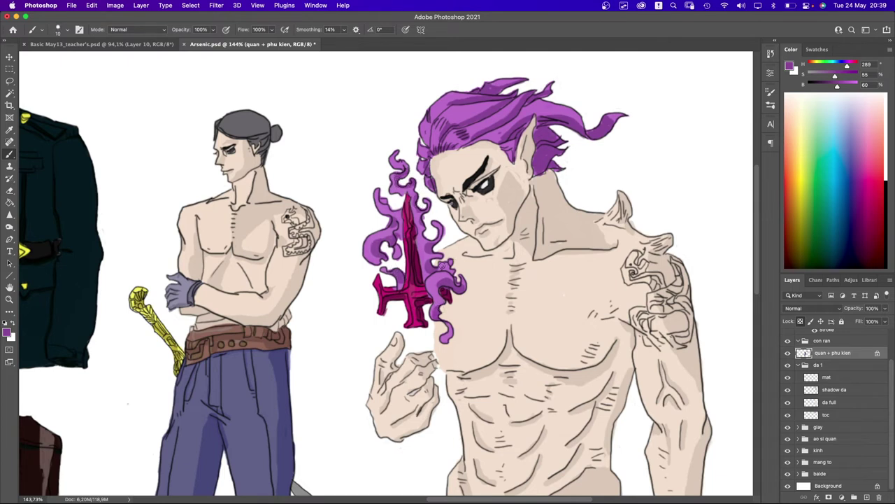
# - Repaint the large figure's glove with the dark grey sampled from the standing figure's hair
pyautogui.press('super+0')
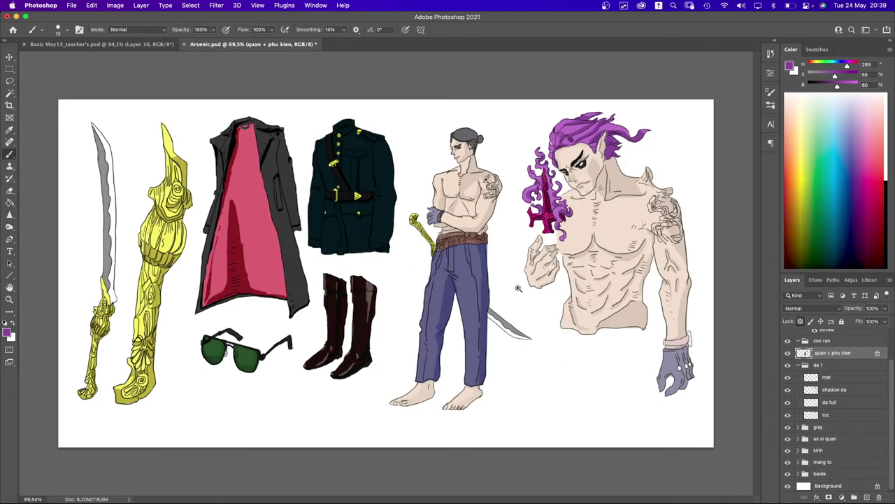
pyautogui.scroll(3, 518, 301)
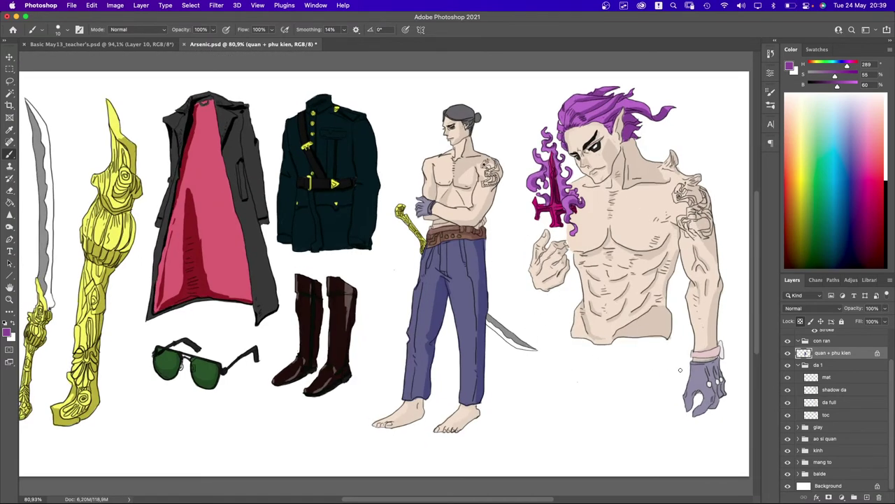
pyautogui.click(788, 353)
pyautogui.keyDown('alt'); pyautogui.click(465, 290); pyautogui.keyUp('alt')
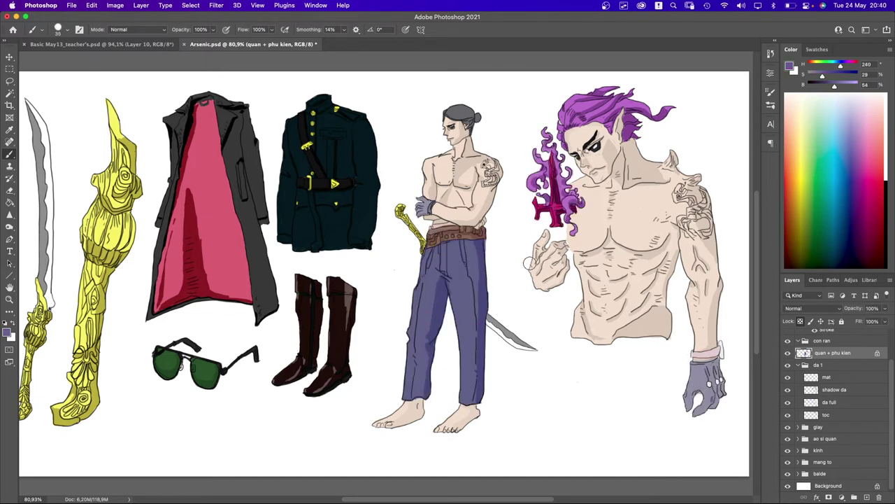
pyautogui.keyDown('alt'); pyautogui.click(700, 374); pyautogui.keyUp('alt')
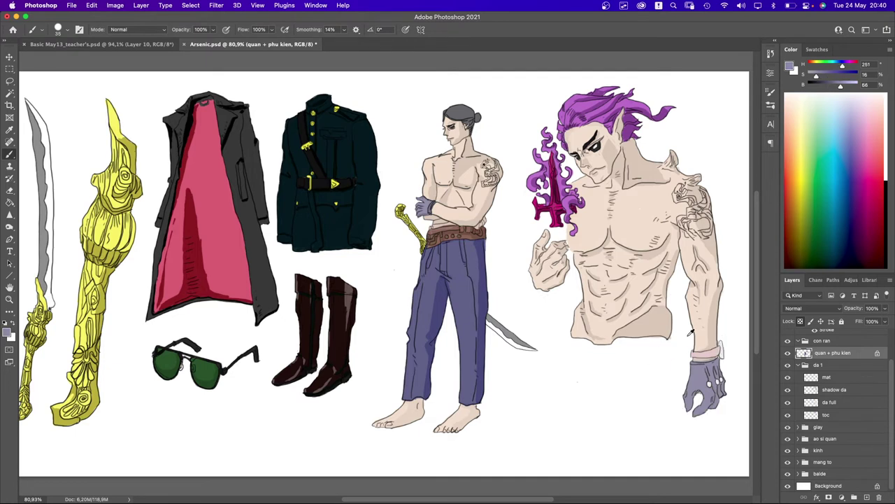
pyautogui.keyDown('alt'); pyautogui.click(464, 290); pyautogui.keyUp('alt')
pyautogui.keyDown('alt'); pyautogui.click(463, 117); pyautogui.keyUp('alt')
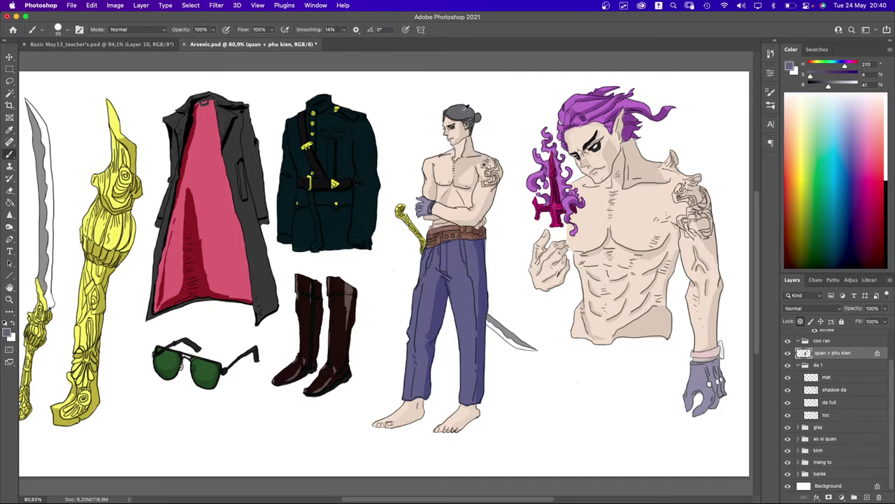
pyautogui.keyDown('alt'); pyautogui.click(463, 112); pyautogui.keyUp('alt')
pyautogui.moveTo(696, 385)
pyautogui.mouseDown()
pyautogui.moveTo(681, 415)
pyautogui.moveTo(690, 379)
pyautogui.moveTo(717, 375)
pyautogui.moveTo(704, 379)
pyautogui.moveTo(721, 398)
pyautogui.mouseUp()
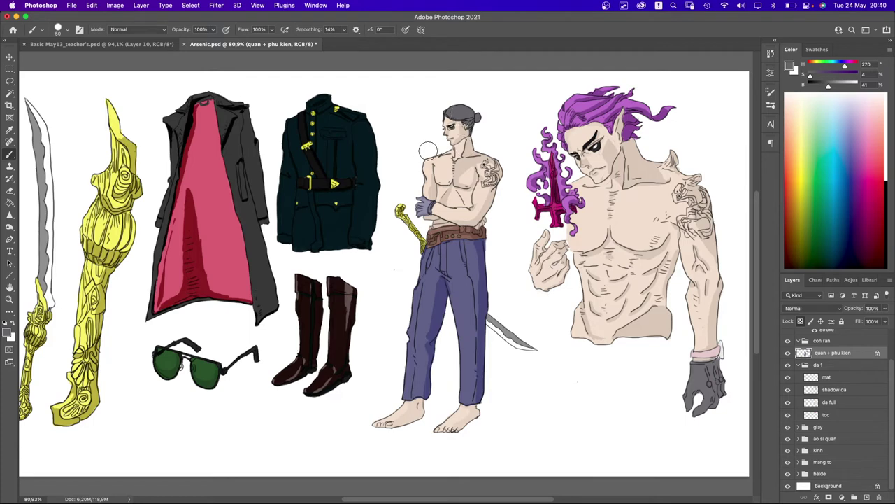
# - Repaint the standing figure's glove with the current dark grey, using a smaller brush
pyautogui.scroll(5, 453, 130)
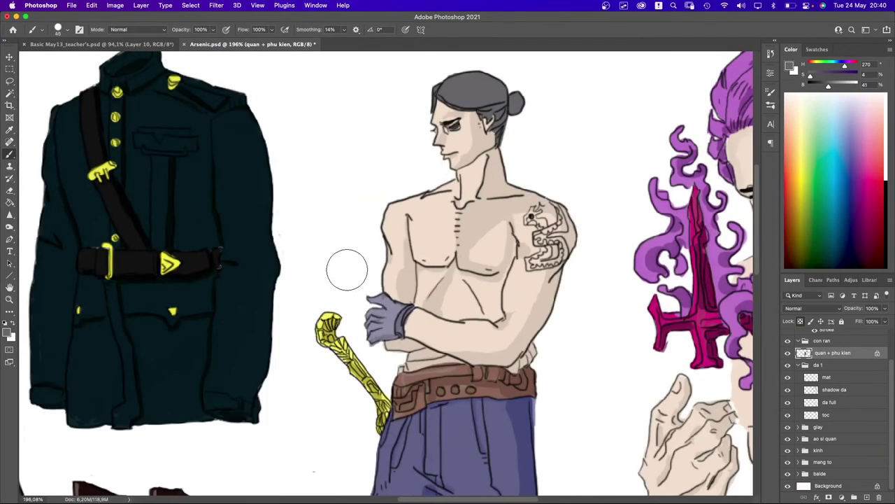
pyautogui.press('[')
pyautogui.press('[')
pyautogui.press('[')
pyautogui.press('[')
pyautogui.press('[')
pyautogui.moveTo(370, 300)
pyautogui.mouseDown()
pyautogui.moveTo(408, 309)
pyautogui.moveTo(391, 335)
pyautogui.moveTo(388, 324)
pyautogui.moveTo(372, 338)
pyautogui.moveTo(394, 329)
pyautogui.mouseUp()
pyautogui.press('[')
pyautogui.press('[')
pyautogui.press('[')
pyautogui.press(']')
pyautogui.scroll(-5, 395, 329)
# - Repaint the large figure's wristband and its knot with the brown sampled from the standing figure's belt
pyautogui.scroll(6, 481, 358)
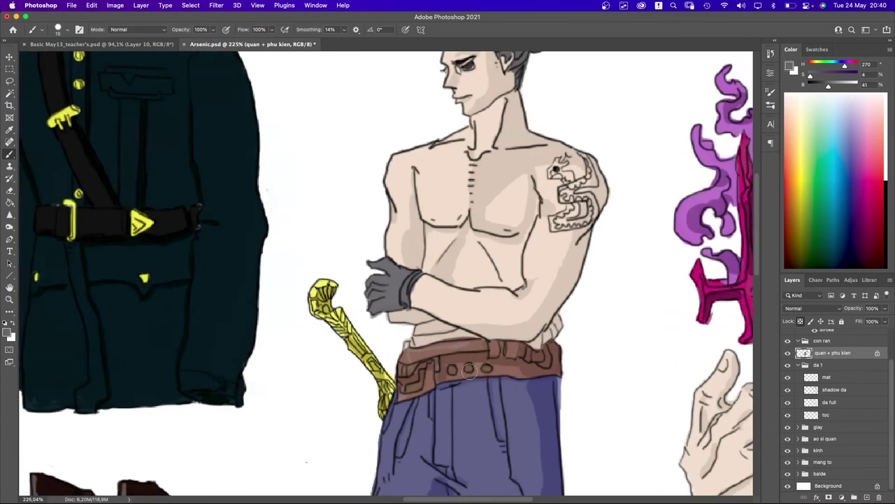
pyautogui.scroll(-6, 508, 366)
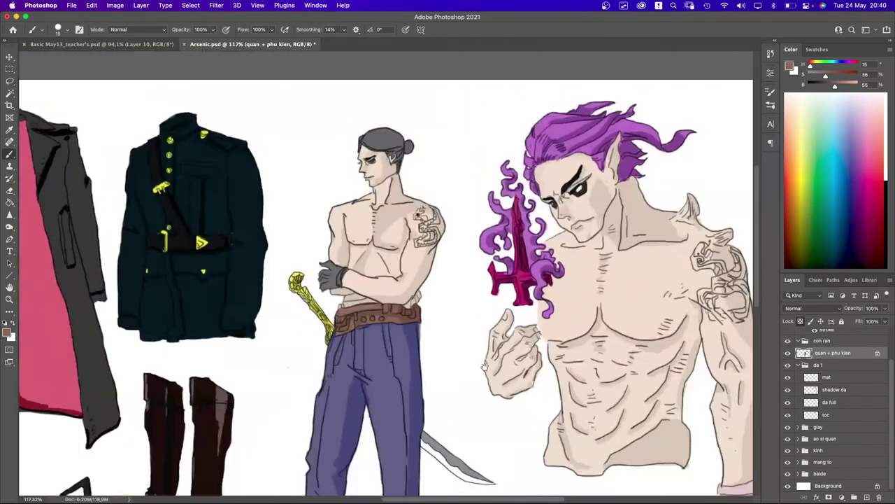
pyautogui.scroll(4, 527, 345)
pyautogui.scroll(1, 527, 344)
pyautogui.moveTo(519, 378)
pyautogui.mouseDown()
pyautogui.moveTo(506, 377)
pyautogui.moveTo(550, 371)
pyautogui.mouseUp()
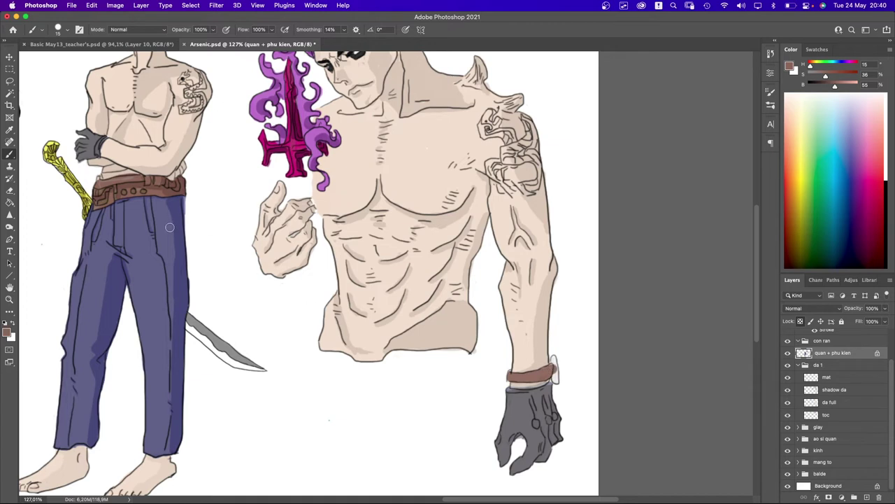
pyautogui.moveTo(566, 369)
pyautogui.mouseDown()
pyautogui.moveTo(550, 396)
pyautogui.moveTo(567, 374)
pyautogui.mouseUp()
pyautogui.keyDown('alt'); pyautogui.click(549, 396); pyautogui.keyUp('alt')
pyautogui.press('super+0')
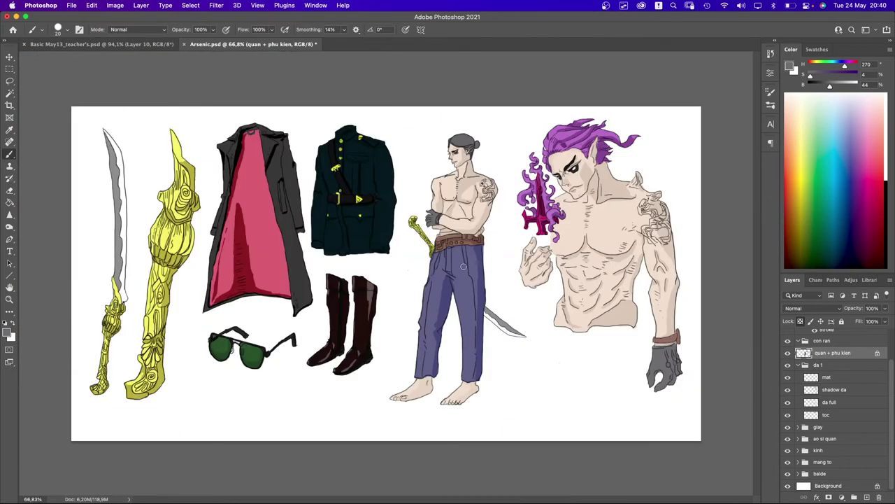
# - Paint shadows on the large figure's wristband with a darker brown sampled from the belt, using a small brush
pyautogui.keyDown('alt'); pyautogui.click(483, 240); pyautogui.keyUp('alt')
pyautogui.scroll(3, 679, 320)
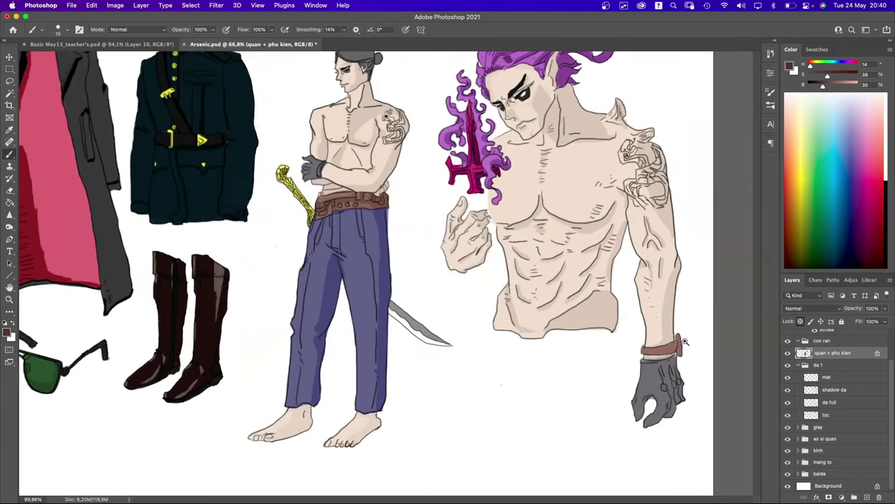
pyautogui.keyDown('alt'); pyautogui.click(366, 198); pyautogui.keyUp('alt')
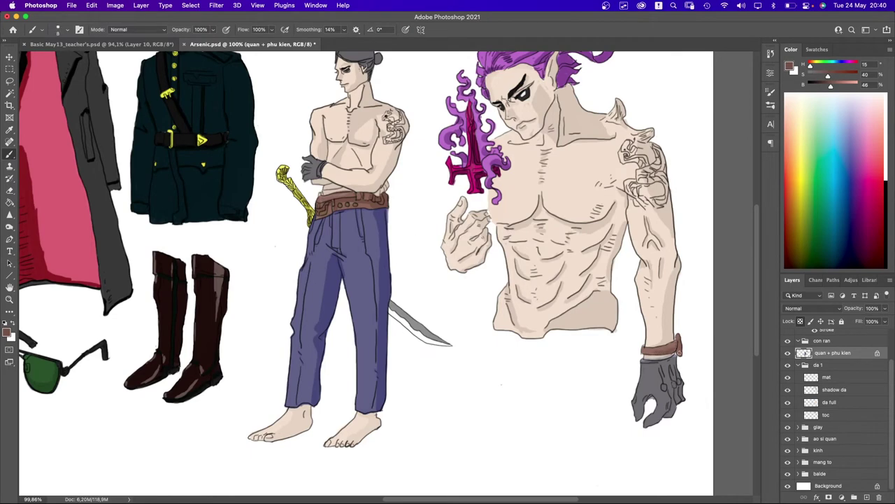
pyautogui.scroll(-3, 648, 362)
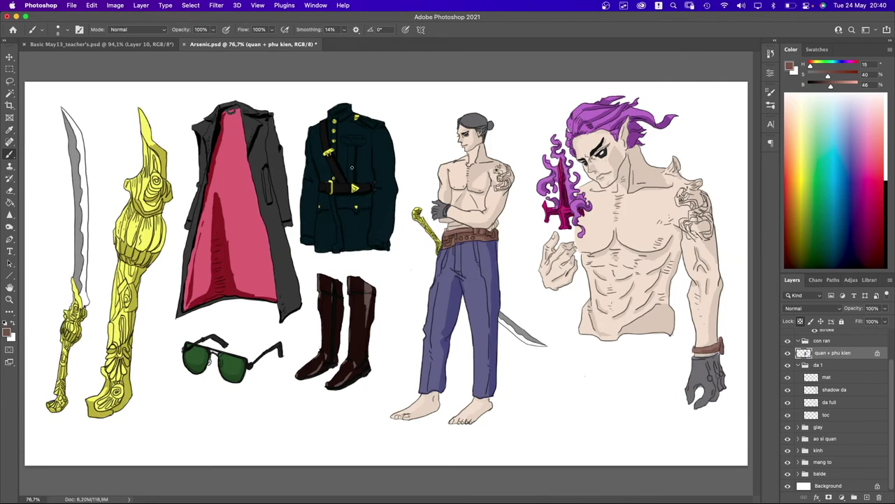
# - Select the dark teal military jacket's base layer, ao
pyautogui.press('v')
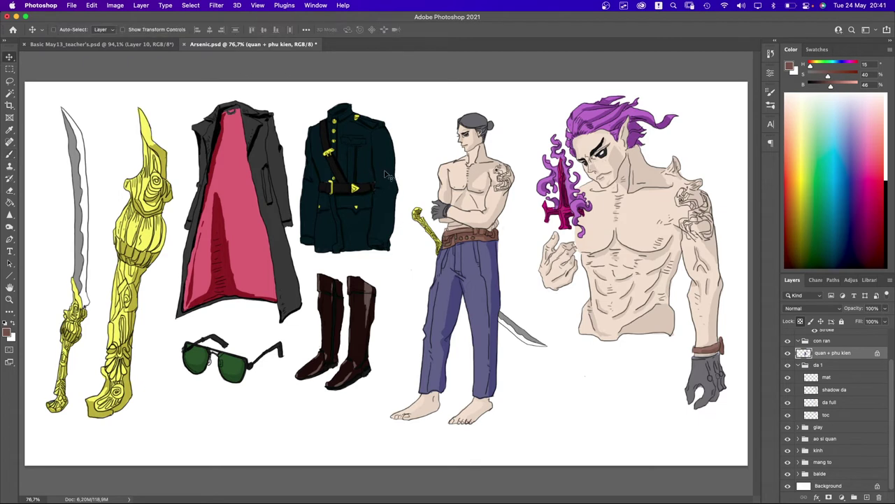
pyautogui.rightClick(386, 171)
pyautogui.click(395, 173)
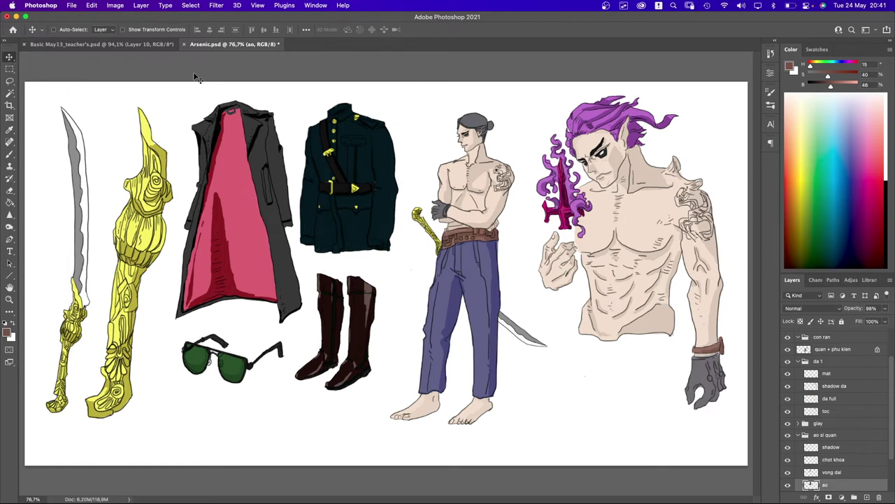
pyautogui.rightClick(235, 158)
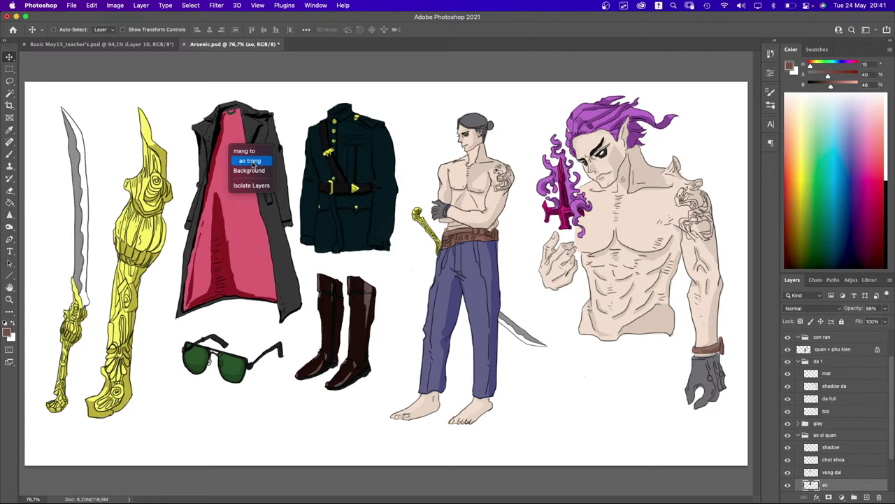
pyautogui.click(253, 162)
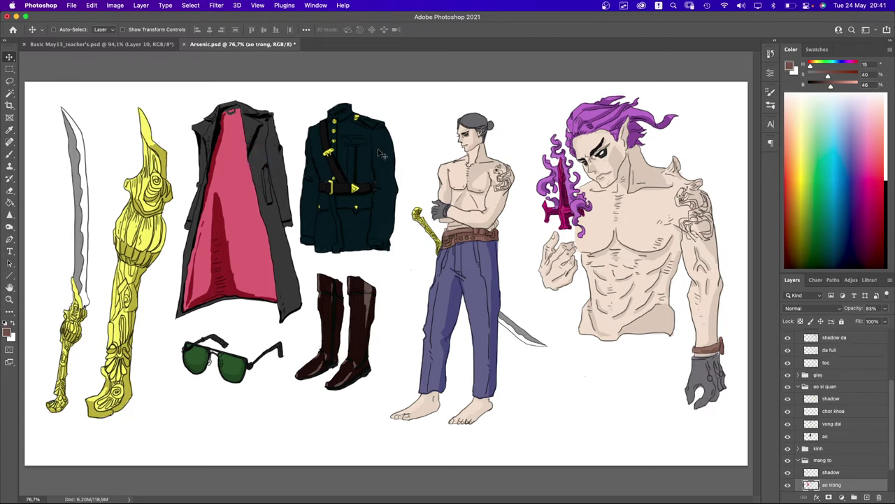
pyautogui.rightClick(380, 151)
pyautogui.click(397, 152)
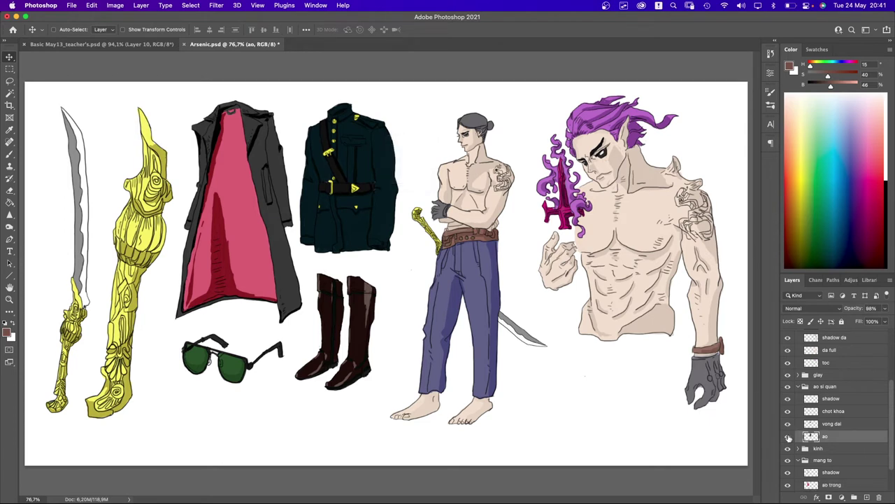
# - Toggle the visibility of the ao layer, the ao si quan group and the chot khoa layer to check what each contains
pyautogui.click(787, 439)
pyautogui.click(787, 437)
pyautogui.click(787, 387)
pyautogui.click(787, 387)
pyautogui.click(788, 411)
pyautogui.click(788, 413)
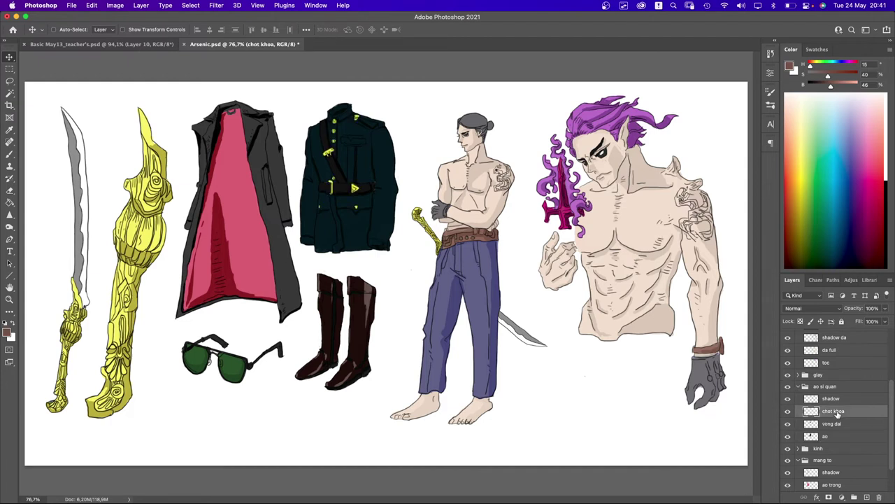
# - Reorder the ao si quan group so that chot khoa is on top and shadow sits directly above ao
pyautogui.moveTo(825, 413); pyautogui.dragTo(832, 401)
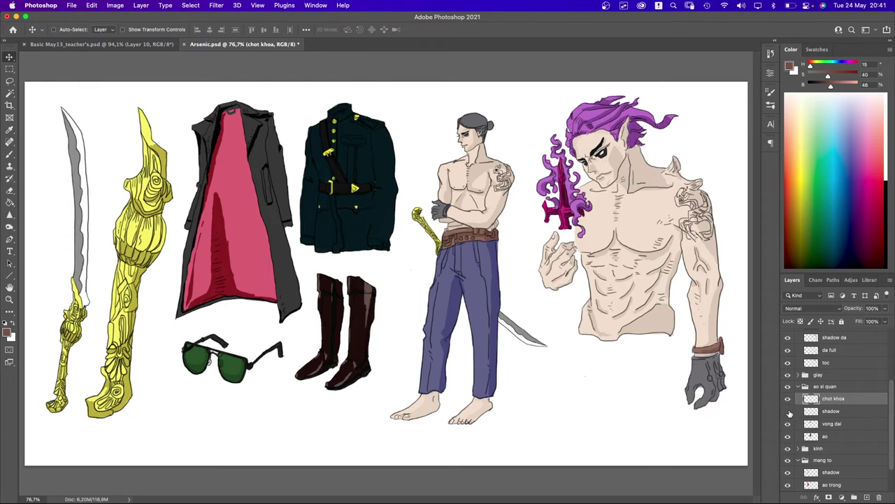
pyautogui.click(833, 414)
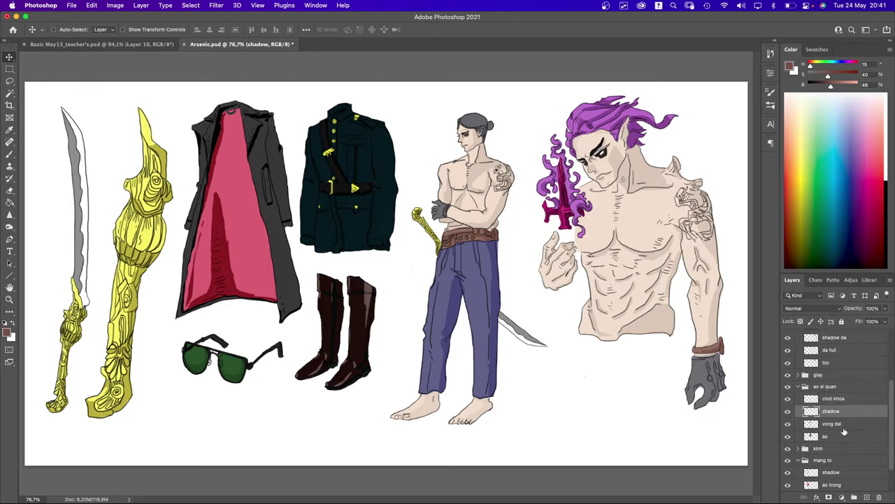
pyautogui.click(787, 424)
pyautogui.click(788, 424)
pyautogui.moveTo(834, 411); pyautogui.dragTo(832, 429)
# - Merge the jacket's shadow and ao layers into a single layer
pyautogui.keyDown('shift'); pyautogui.click(832, 437); pyautogui.keyUp('shift')
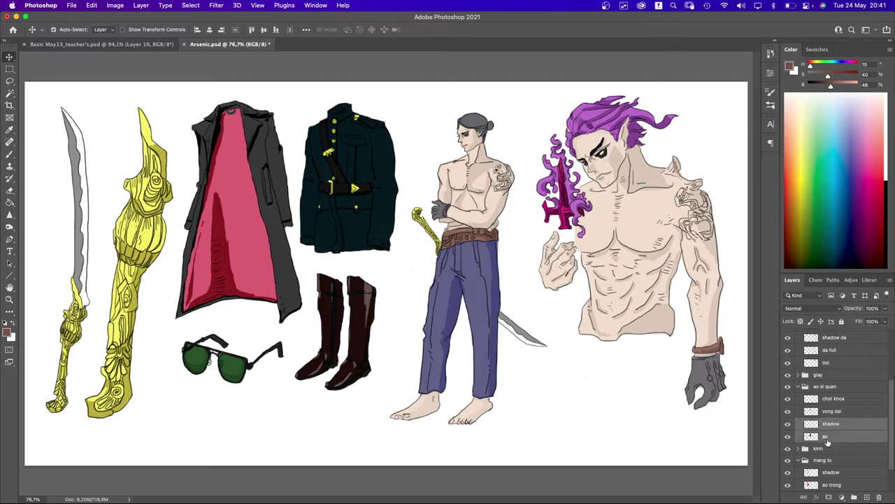
pyautogui.press('super+e')
pyautogui.press('super+j')
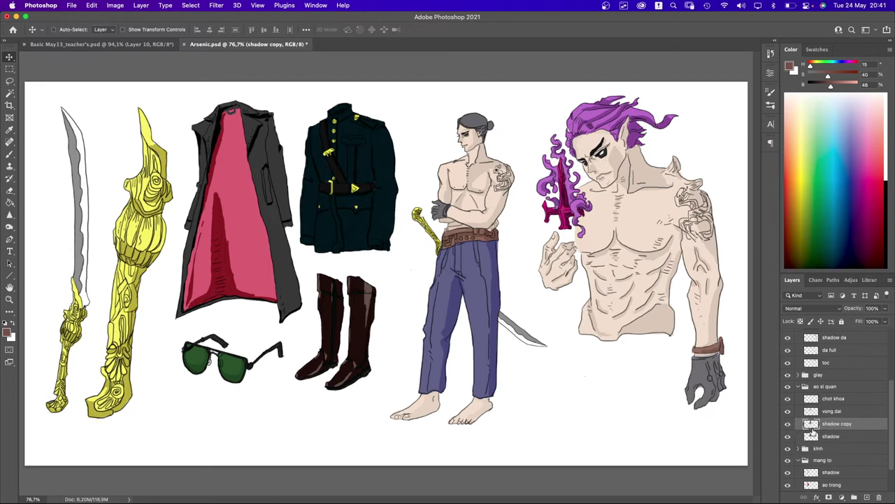
pyautogui.press('super+z')
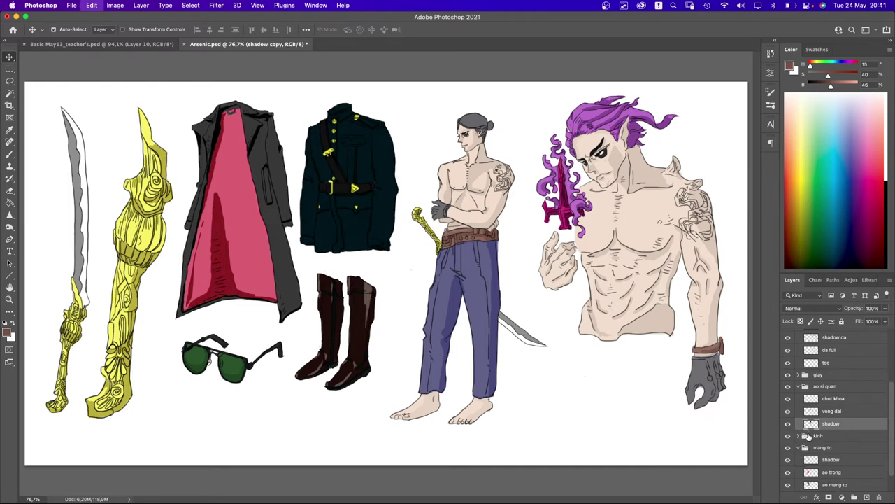
# - Lighten the merged jacket layer with Levels, setting the midtone input to 4.06
pyautogui.press('super+l')
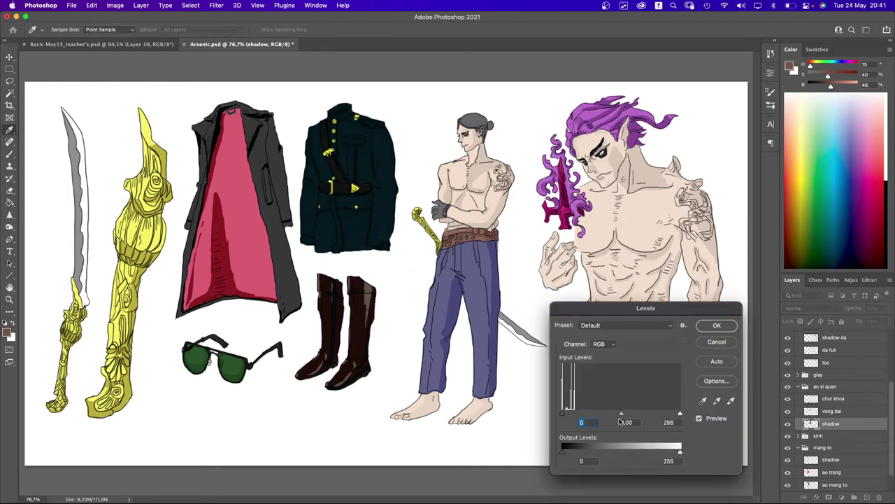
pyautogui.moveTo(620, 415); pyautogui.dragTo(577, 418)
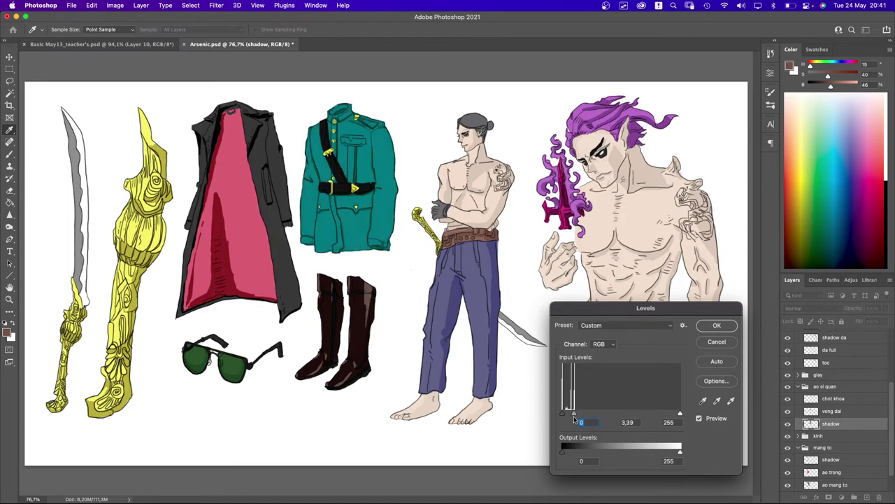
pyautogui.moveTo(573, 419); pyautogui.dragTo(579, 420)
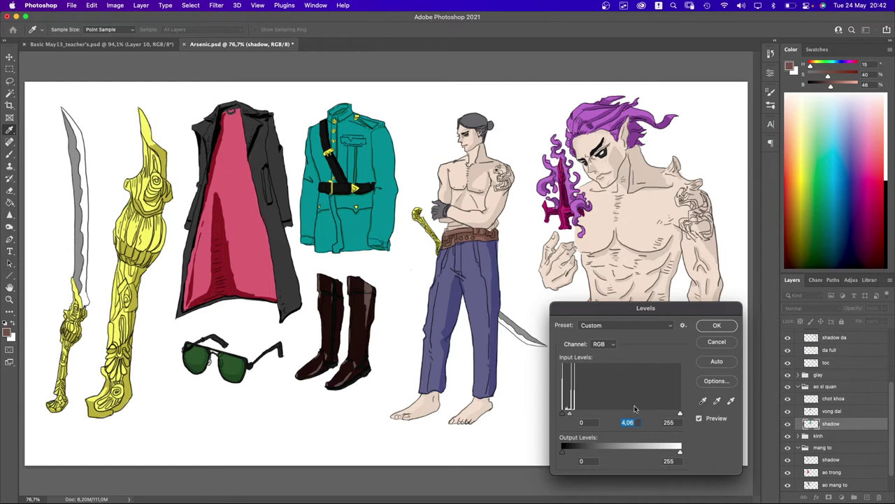
pyautogui.press('Return')
# - Lock the jacket layer's transparent pixels and recolour the jacket with the trousers' sampled blue-violet, using a large brush in Color mode
pyautogui.press('b')
pyautogui.keyDown('alt'); pyautogui.click(484, 285); pyautogui.keyUp('alt')
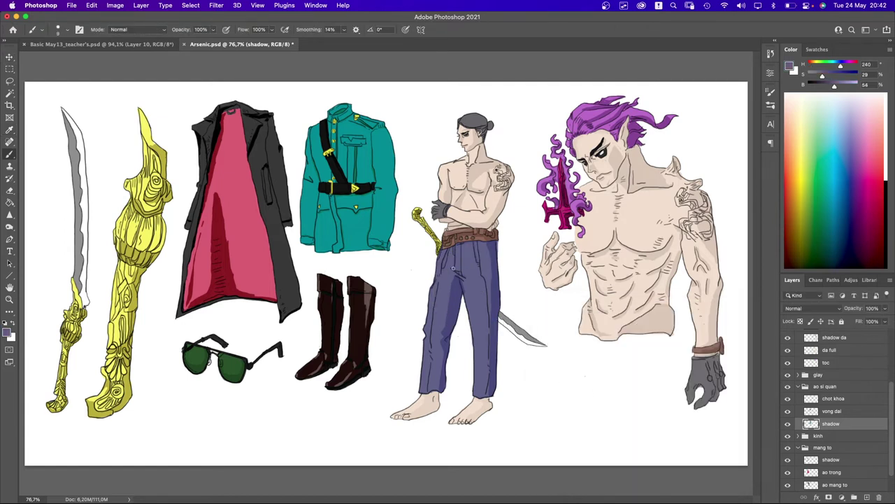
pyautogui.press(']')
pyautogui.press(']')
pyautogui.press(']')
pyautogui.press(']')
pyautogui.press(']')
pyautogui.press(']')
pyautogui.click(149, 31)
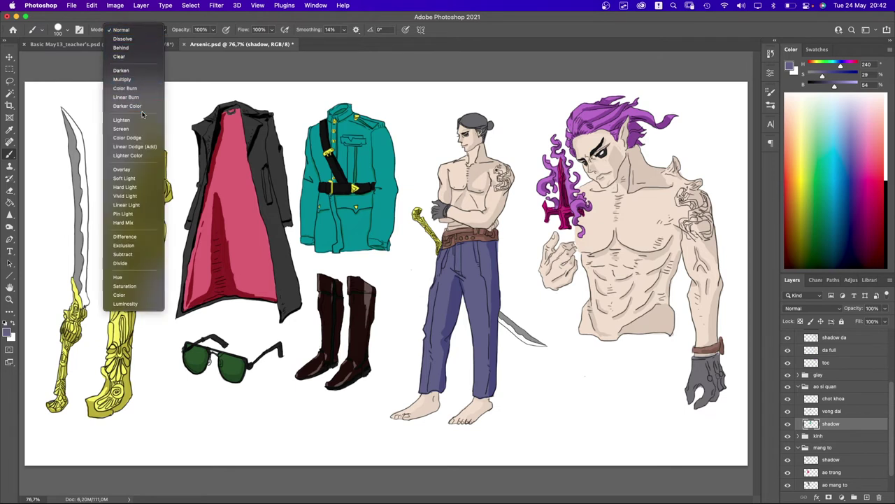
pyautogui.click(119, 294)
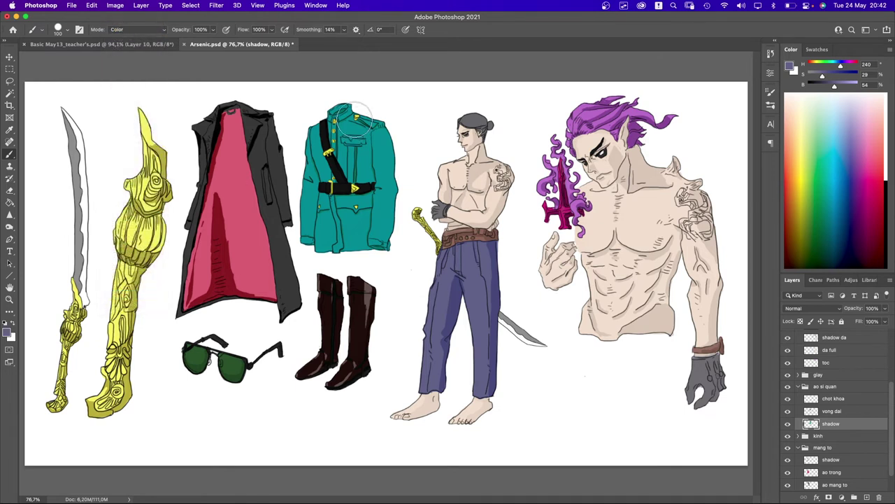
pyautogui.moveTo(349, 101)
pyautogui.mouseDown()
pyautogui.moveTo(329, 231)
pyautogui.moveTo(346, 262)
pyautogui.mouseUp()
pyautogui.press('super+z')
pyautogui.click(801, 320)
pyautogui.moveTo(350, 104)
pyautogui.mouseDown()
pyautogui.moveTo(334, 126)
pyautogui.moveTo(324, 213)
pyautogui.moveTo(380, 236)
pyautogui.mouseUp()
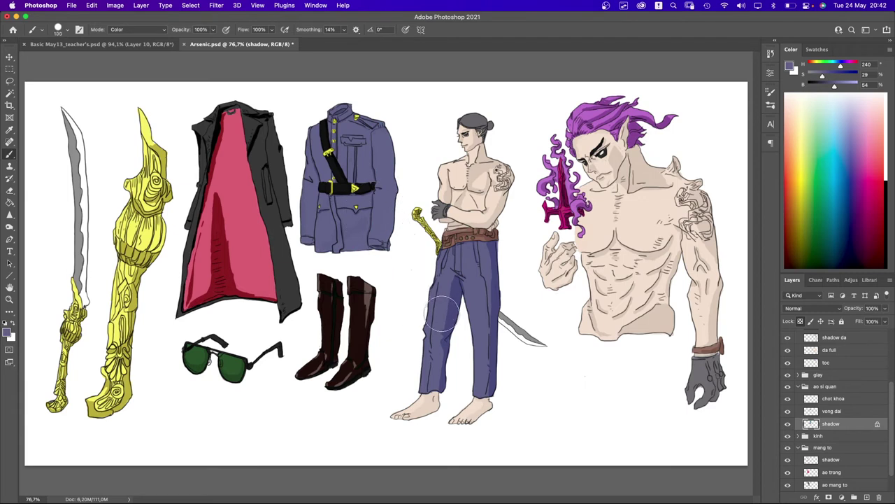
pyautogui.press('[')
pyautogui.press('[')
# - Lighten the jacket's black belt and strap on the vong dai layer by raising the Levels midtones
pyautogui.press('v')
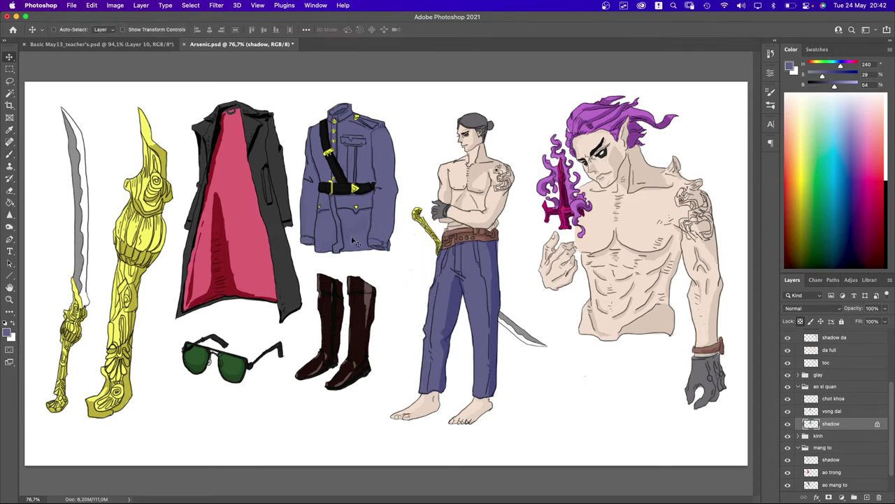
pyautogui.click(824, 411)
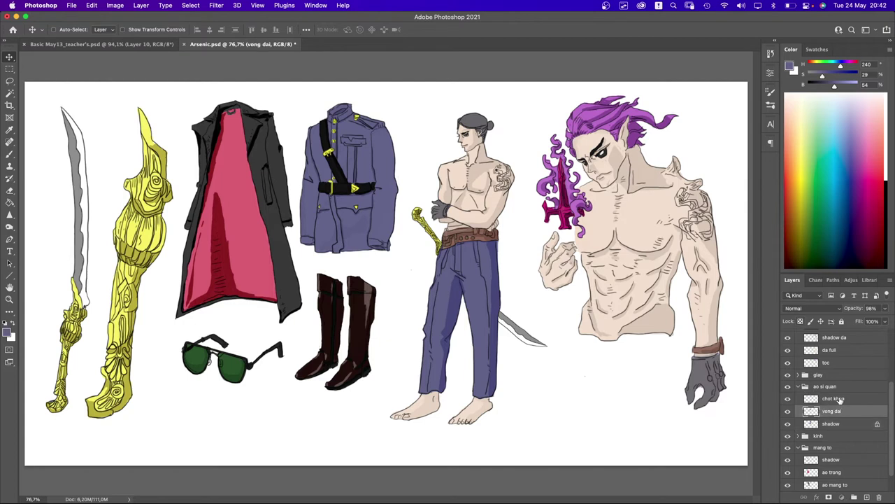
pyautogui.click(838, 399)
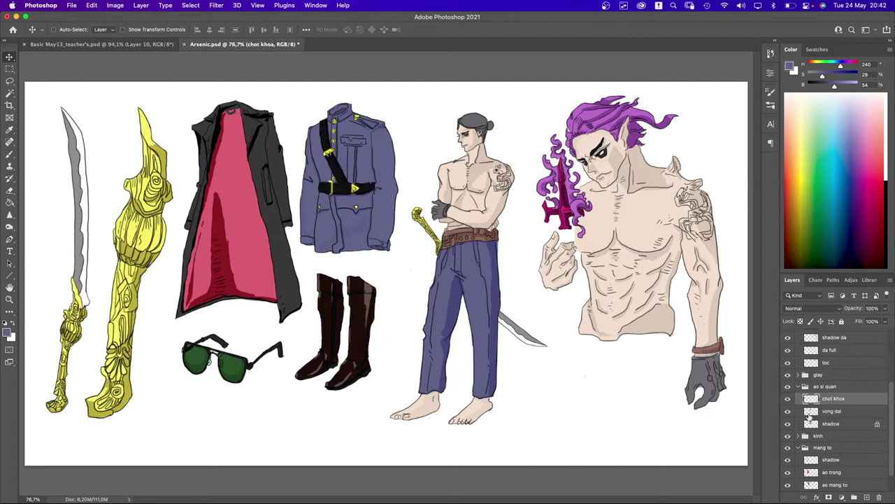
pyautogui.click(805, 411)
pyautogui.press('super+l')
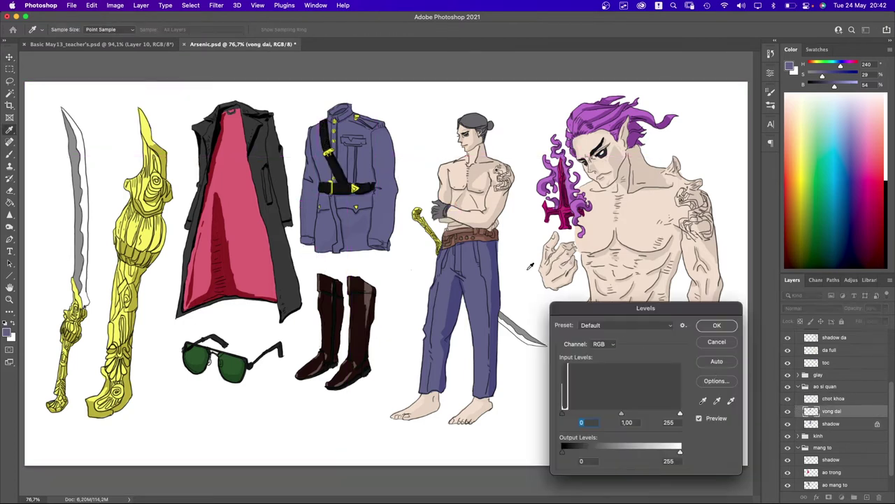
pyautogui.moveTo(621, 415); pyautogui.dragTo(584, 421)
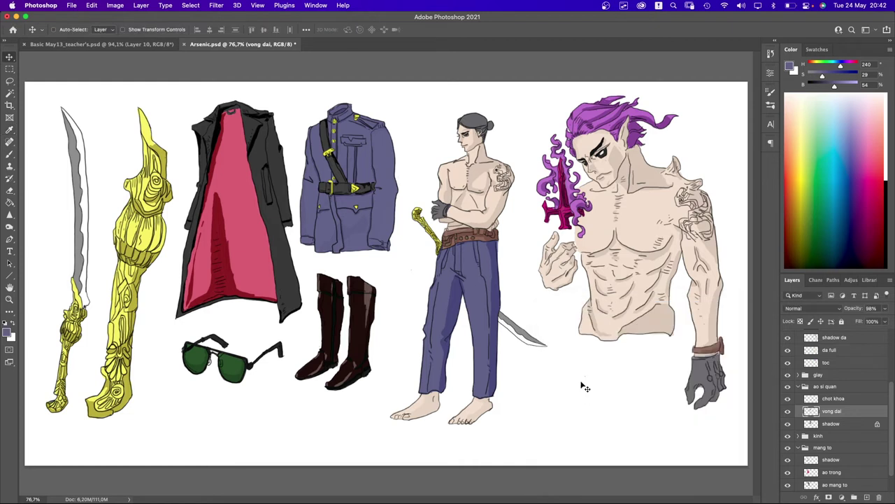
pyautogui.press('Return')
# - Select the ao mang to layer holding the black outer fabric of the coat
pyautogui.press('v')
pyautogui.rightClick(246, 184)
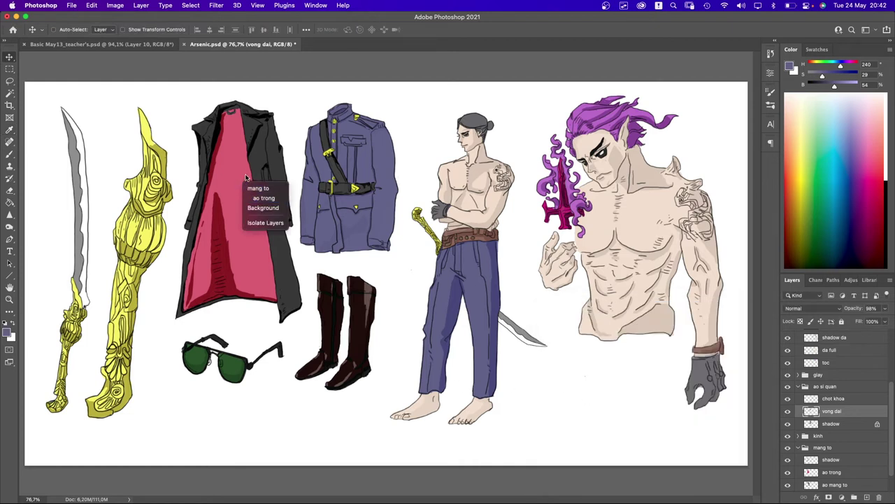
pyautogui.click(234, 197)
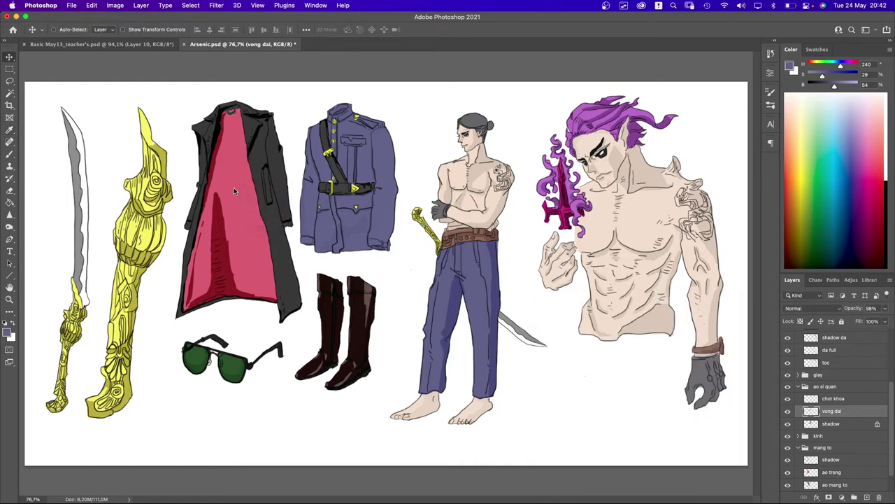
pyautogui.rightClick(256, 158)
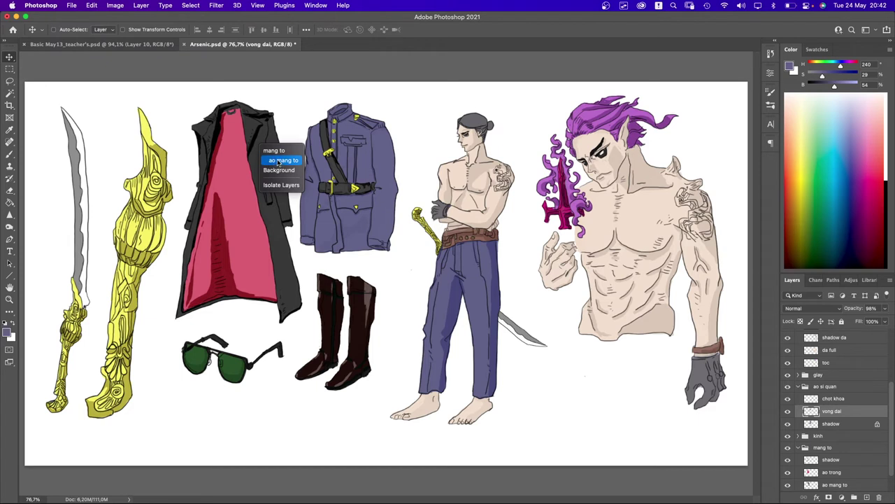
pyautogui.click(268, 138)
pyautogui.rightClick(266, 165)
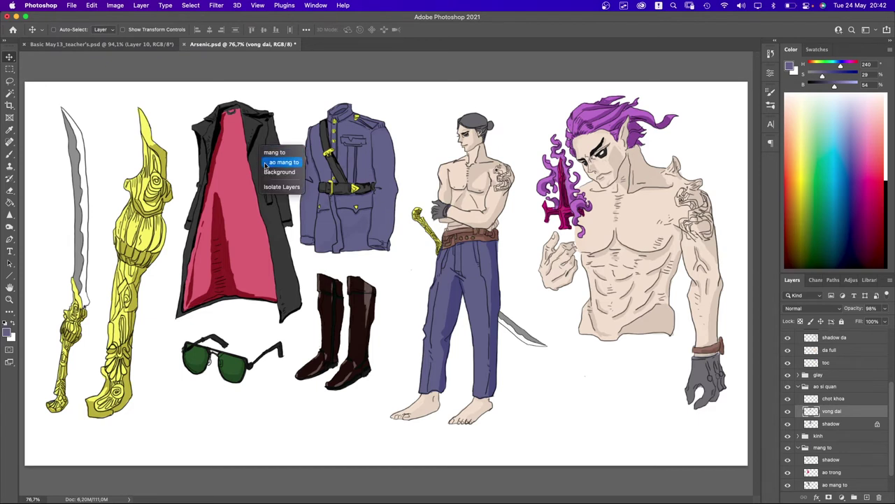
pyautogui.click(266, 163)
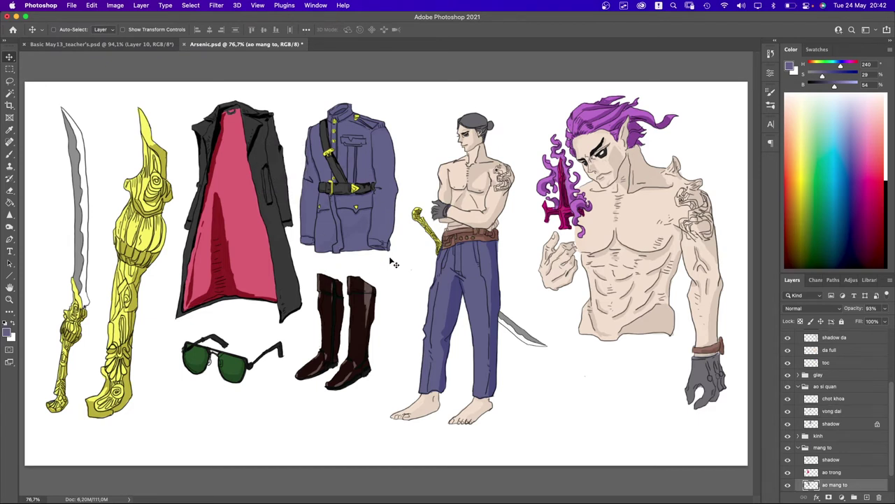
pyautogui.rightClick(260, 155)
pyautogui.click(279, 159)
# - Recolour the dagger on the quan + phu kien layer with the pink-red sampled from the coat lining, using the Color-mode brush
pyautogui.rightClick(568, 212)
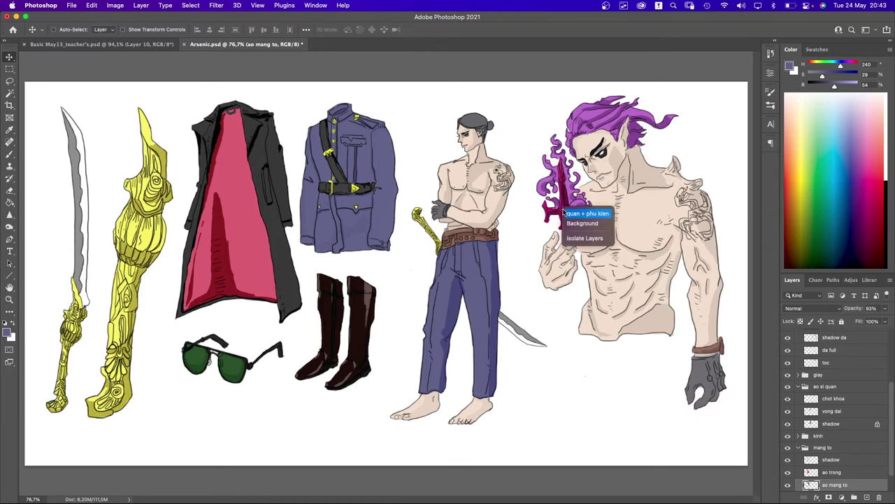
pyautogui.click(573, 224)
pyautogui.rightClick(570, 211)
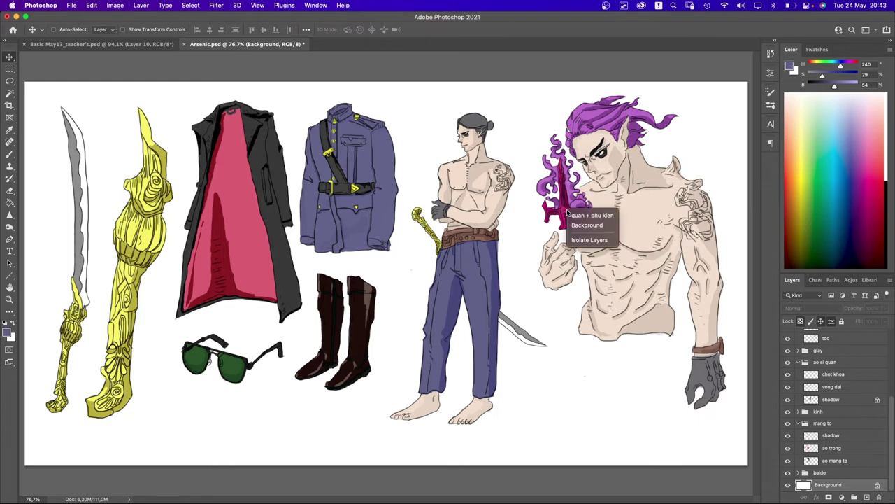
pyautogui.click(584, 213)
pyautogui.press('b')
pyautogui.keyDown('alt'); pyautogui.click(236, 175); pyautogui.keyUp('alt')
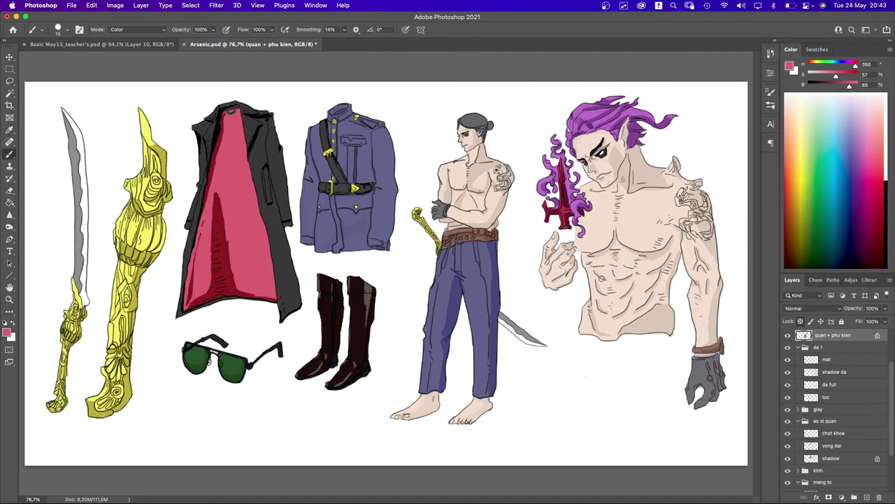
# - Sample the coat's dark grey and try to recolour the green sunglass lenses on the kinh layer
pyautogui.press('v')
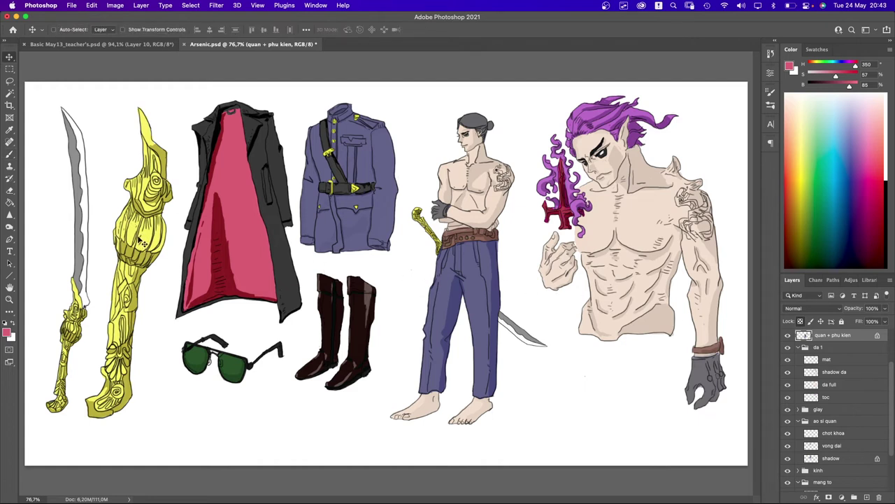
pyautogui.rightClick(208, 358)
pyautogui.click(220, 364)
pyautogui.press('b')
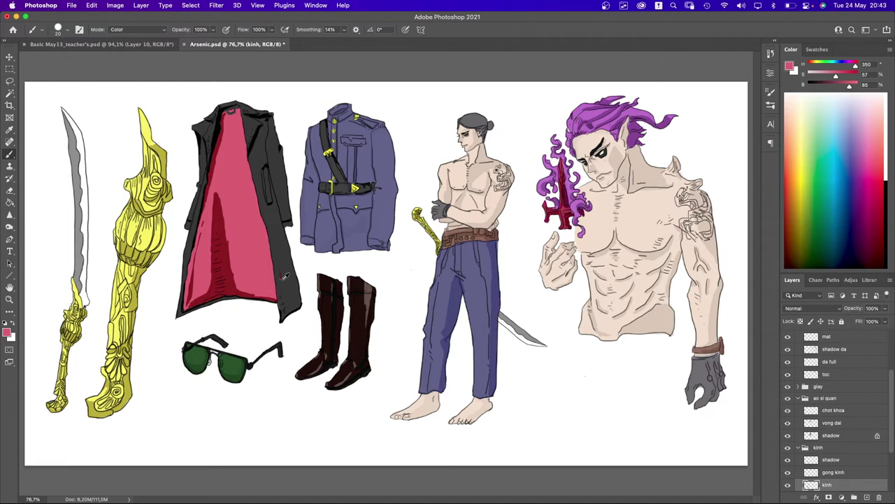
pyautogui.keyDown('alt'); pyautogui.click(284, 276); pyautogui.keyUp('alt')
pyautogui.moveTo(189, 350)
pyautogui.mouseDown()
pyautogui.moveTo(190, 373)
pyautogui.moveTo(205, 351)
pyautogui.moveTo(227, 358)
pyautogui.mouseUp()
pyautogui.press('super+z')
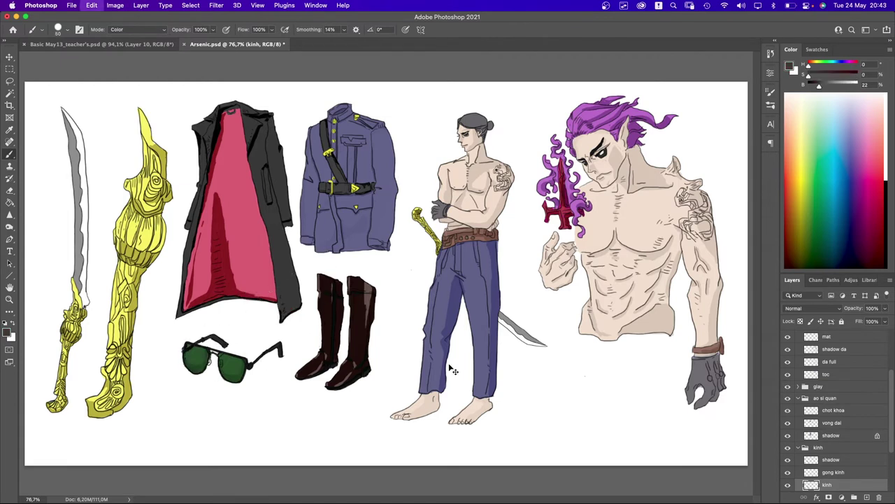
# - Merge the sunglasses' layers into one, lock its transparent pixels and recolour the lenses with the sampled dark grey
pyautogui.keyDown('shift'); pyautogui.click(839, 461); pyautogui.keyUp('shift')
pyautogui.press('super+e')
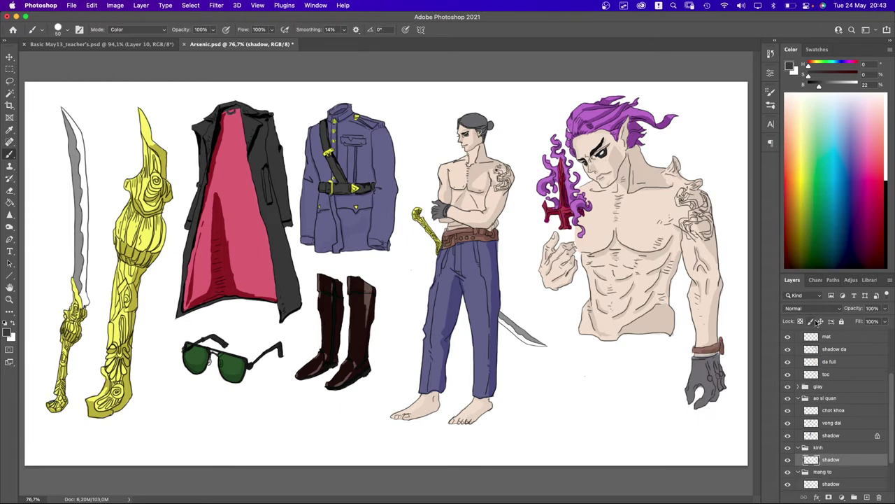
pyautogui.moveTo(210, 355)
pyautogui.mouseDown()
pyautogui.moveTo(222, 382)
pyautogui.moveTo(246, 367)
pyautogui.mouseUp()
pyautogui.press('super+minus')
pyautogui.press('super+minus')
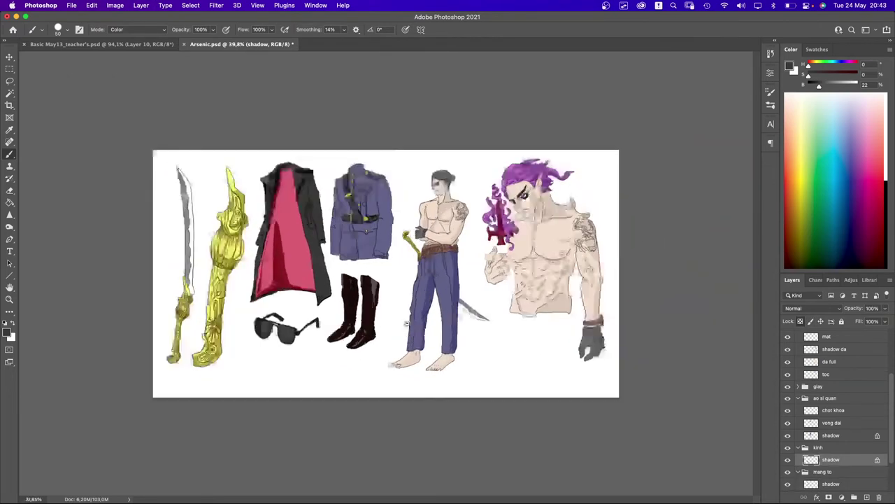
# - Lighten the boots' glay layer with Levels, setting the midtone input to 2.97
pyautogui.scroll(5, 405, 322)
pyautogui.press('v')
pyautogui.rightClick(348, 271)
pyautogui.click(392, 345)
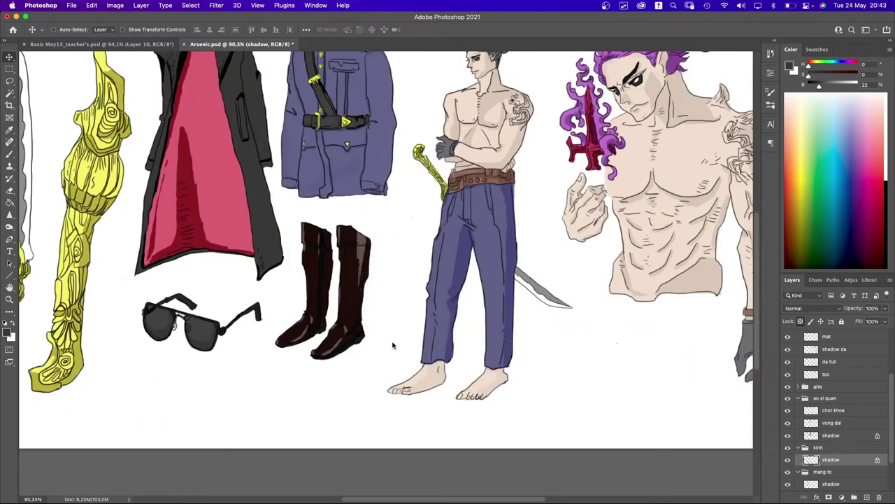
pyautogui.click(788, 437)
pyautogui.click(789, 436)
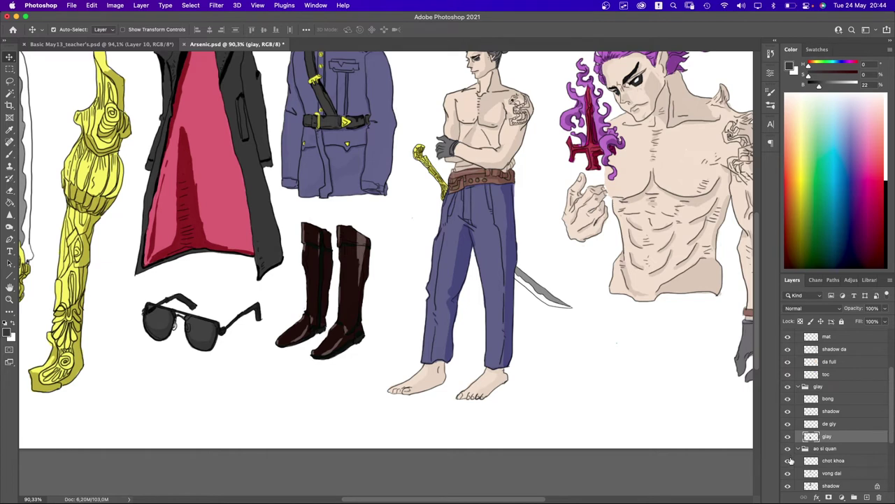
pyautogui.press('super+l')
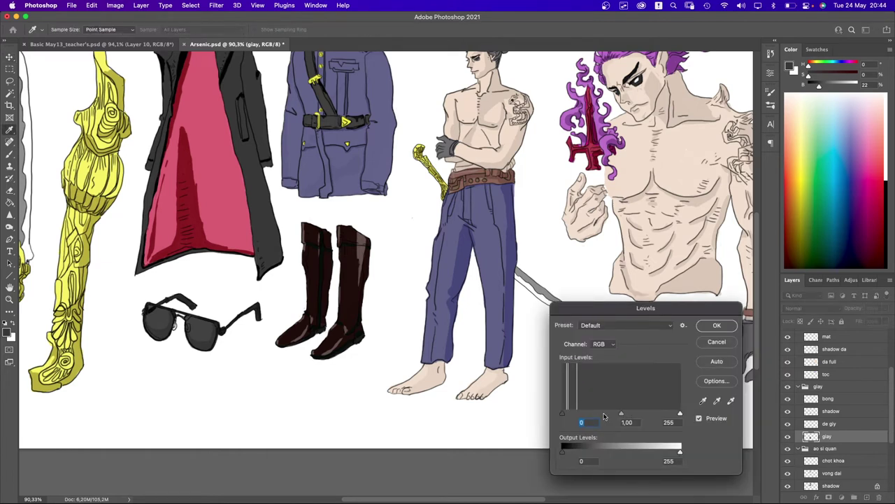
pyautogui.moveTo(621, 414); pyautogui.dragTo(575, 414)
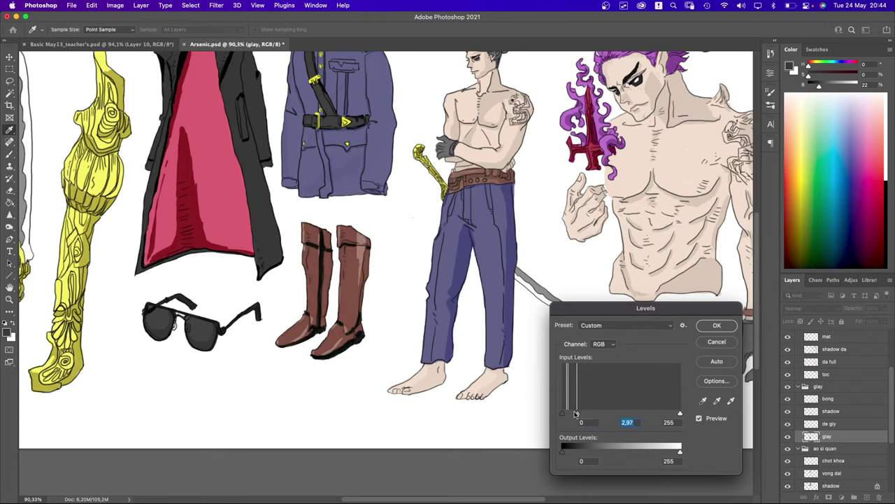
pyautogui.press('Return')
# - Check the boots' de giy and shadow layers by toggling their visibility, and merge the two into one layer
pyautogui.press('v')
pyautogui.scroll(-5, 434, 269)
pyautogui.scroll(3, 434, 269)
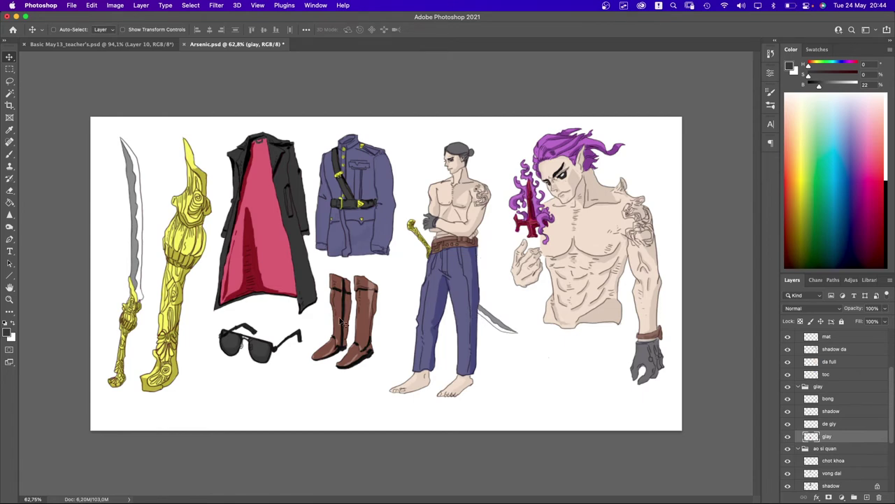
pyautogui.scroll(4, 364, 296)
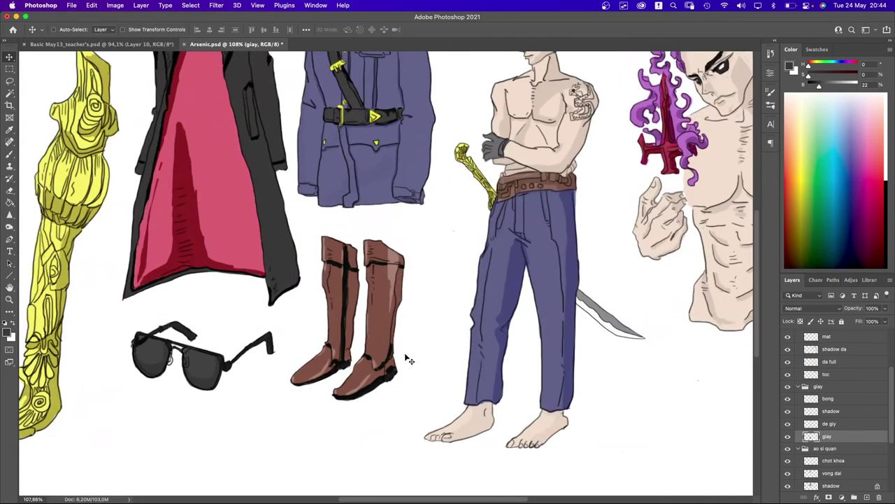
pyautogui.click(787, 424)
pyautogui.click(788, 424)
pyautogui.click(801, 425)
pyautogui.click(787, 411)
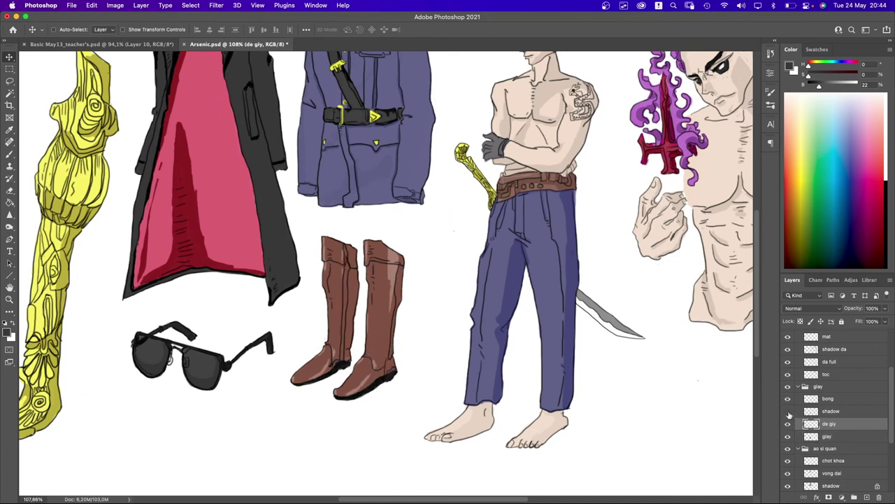
pyautogui.click(788, 411)
pyautogui.click(788, 410)
pyautogui.click(788, 410)
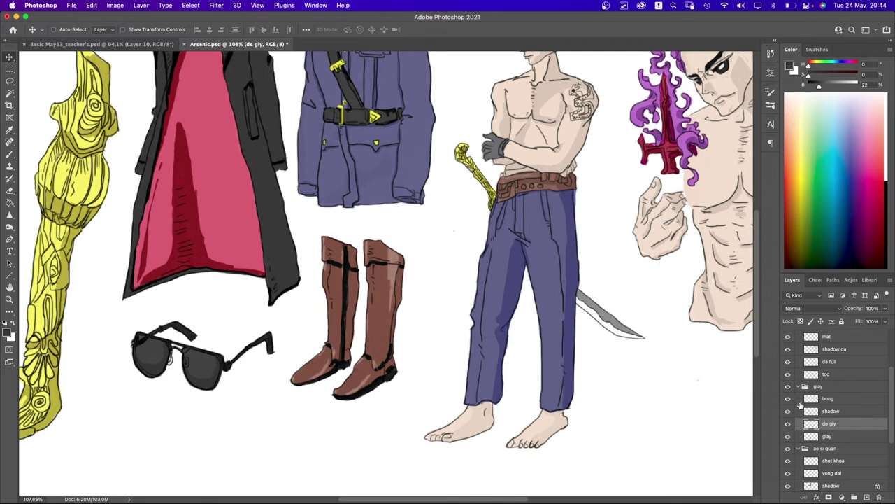
pyautogui.keyDown('shift'); pyautogui.click(830, 412); pyautogui.keyUp('shift')
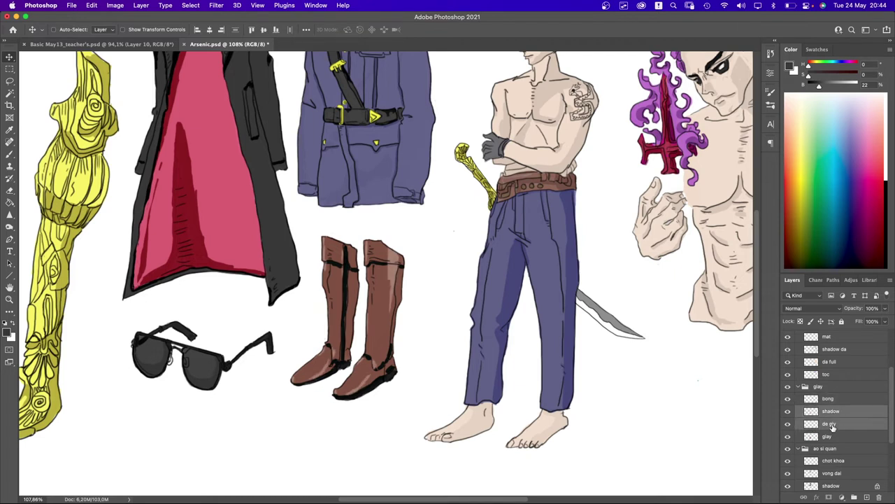
pyautogui.hotkey('ctrl', 'e')
# - Lighten the boots' merged shadow layer with Levels, setting the midtone input to 2.33
pyautogui.hotkey('ctrl', 'l')
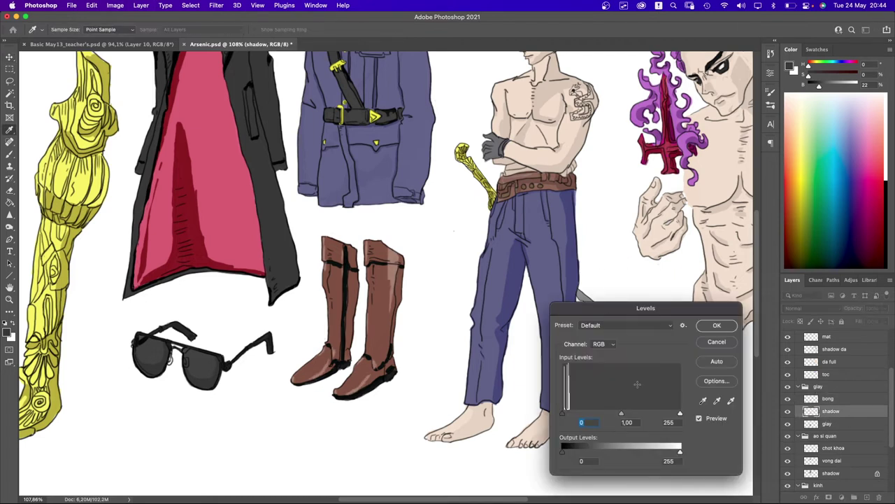
pyautogui.moveTo(620, 414); pyautogui.dragTo(589, 415)
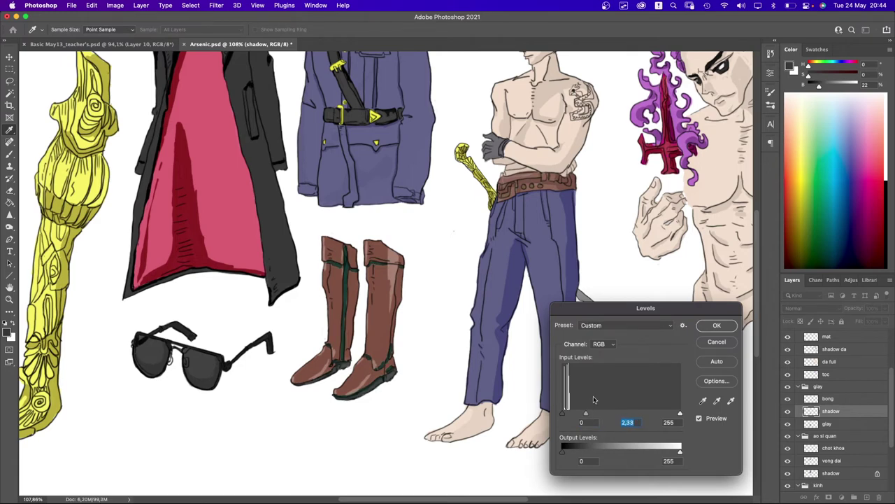
pyautogui.press('Return')
pyautogui.press('super+0')
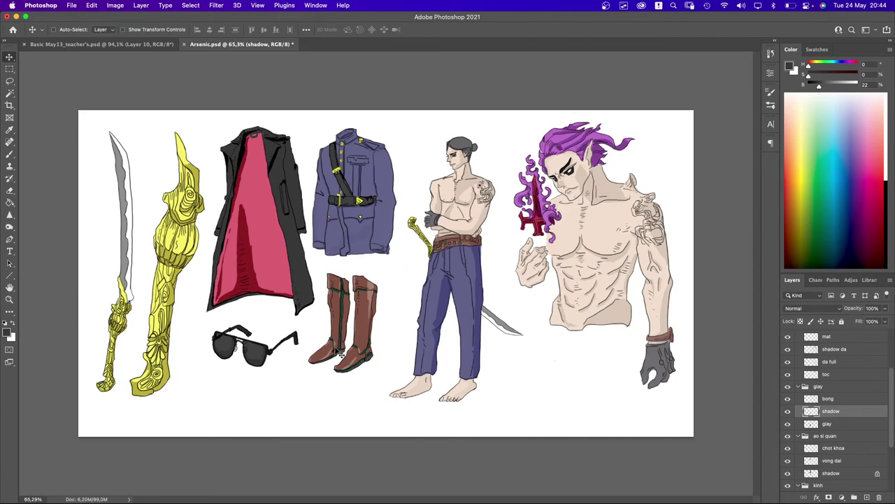
pyautogui.scroll(3, 315, 332)
pyautogui.scroll(1, 357, 336)
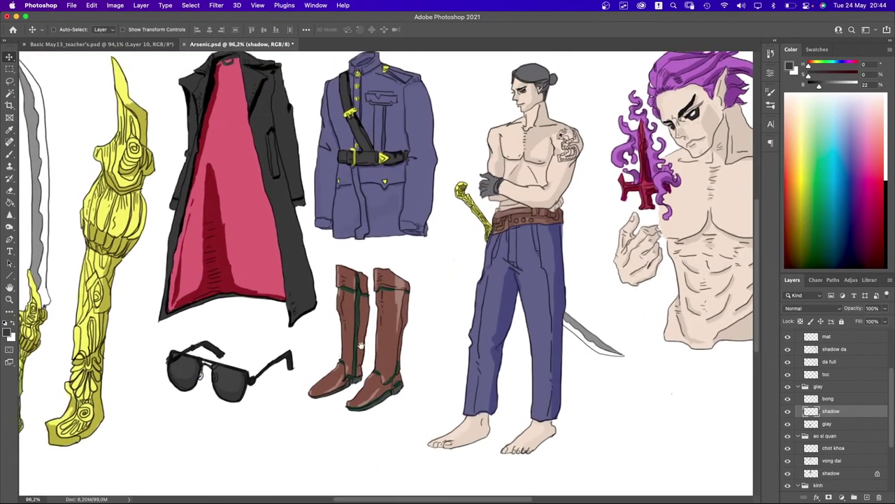
pyautogui.scroll(-1, 361, 345)
# - Try to recolour the coat lining on the ao trong layer with the dark brown sampled from the boots
pyautogui.press('b')
pyautogui.scroll(-2, 371, 367)
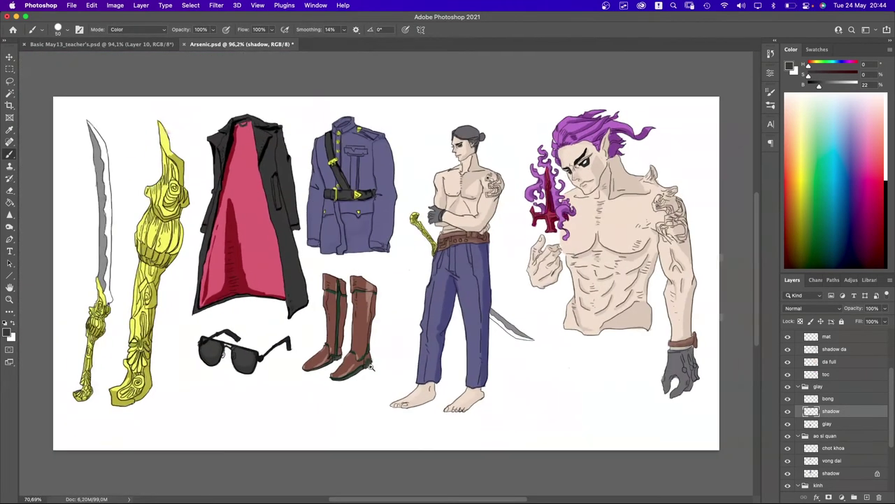
pyautogui.scroll(2, 210, 280)
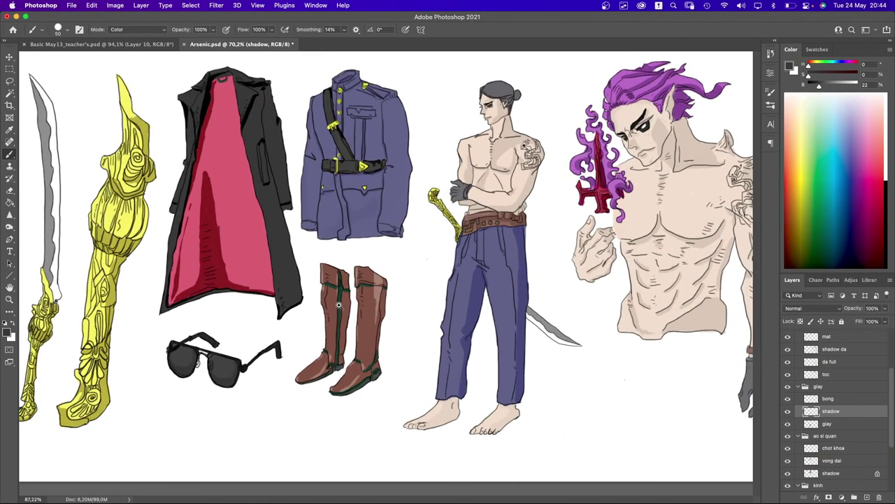
pyautogui.press('v')
pyautogui.rightClick(238, 205)
pyautogui.click(256, 218)
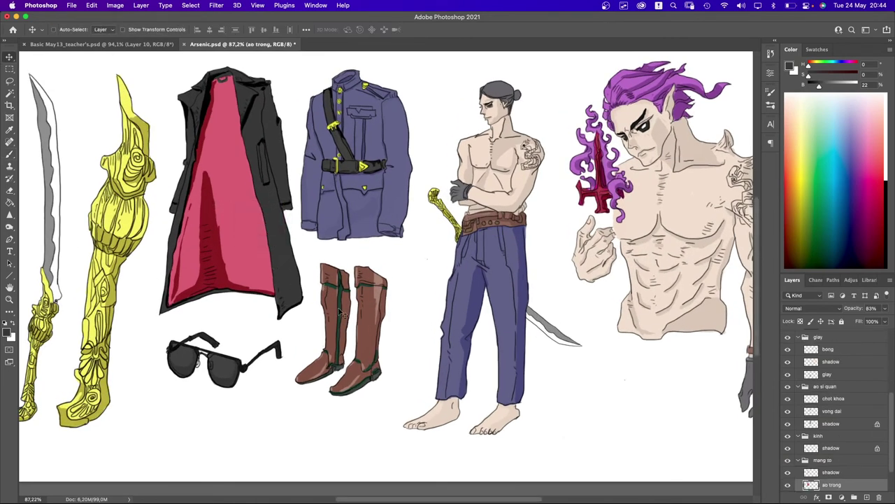
pyautogui.press('b')
pyautogui.keyDown('alt'); pyautogui.click(343, 326); pyautogui.keyUp('alt')
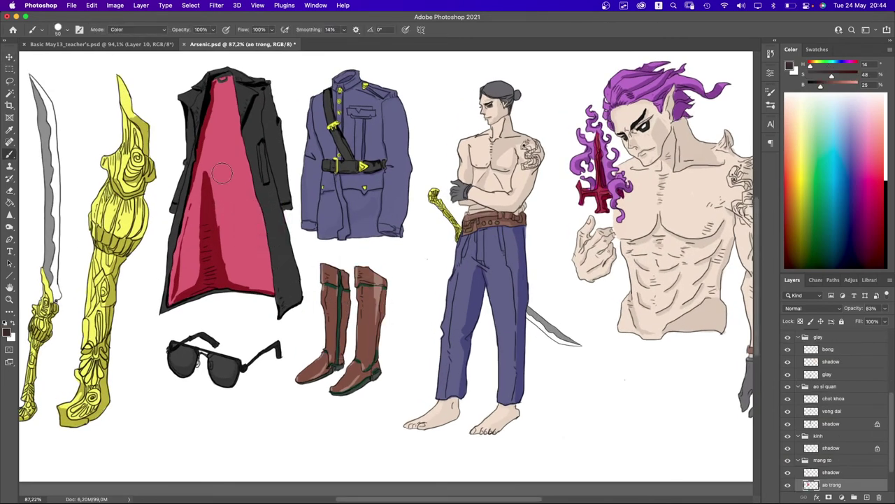
pyautogui.moveTo(222, 174)
pyautogui.mouseDown()
pyautogui.moveTo(210, 105)
pyautogui.moveTo(237, 259)
pyautogui.mouseUp()
pyautogui.hotkey('ctrl', 'z')
pyautogui.press('y')
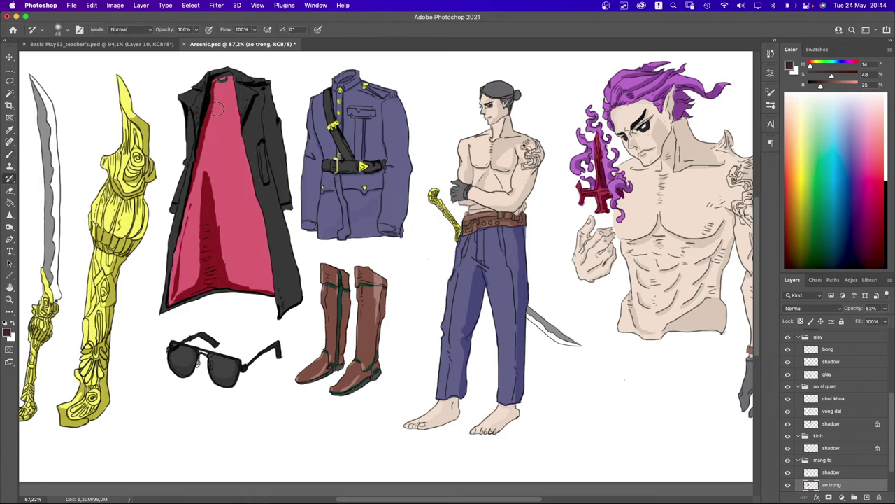
# - Delete the character-name text layer at the top of the layer stack
pyautogui.scroll(-5, 398, 330)
pyautogui.scroll(4, 387, 333)
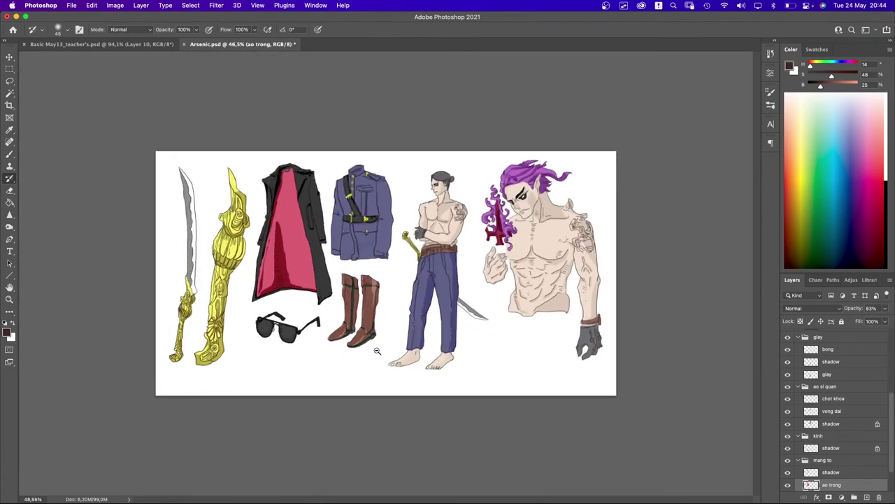
pyautogui.scroll(-1, 406, 305)
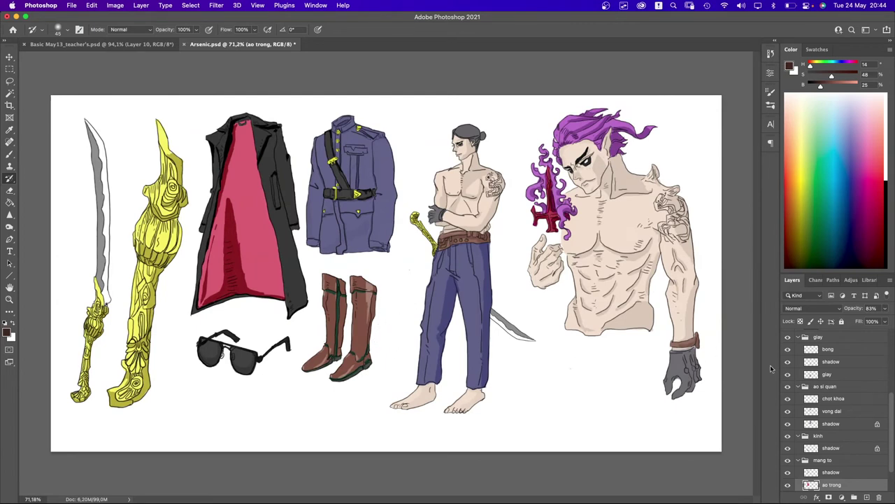
pyautogui.scroll(5, 858, 346)
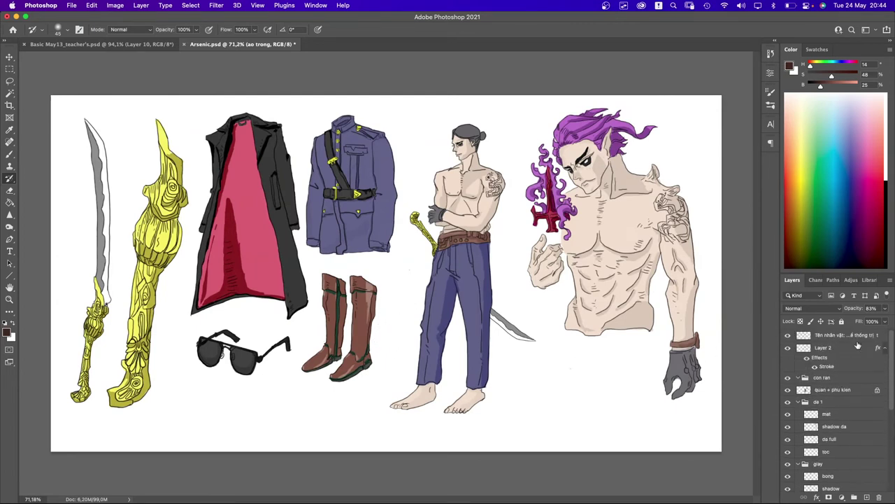
pyautogui.click(817, 336)
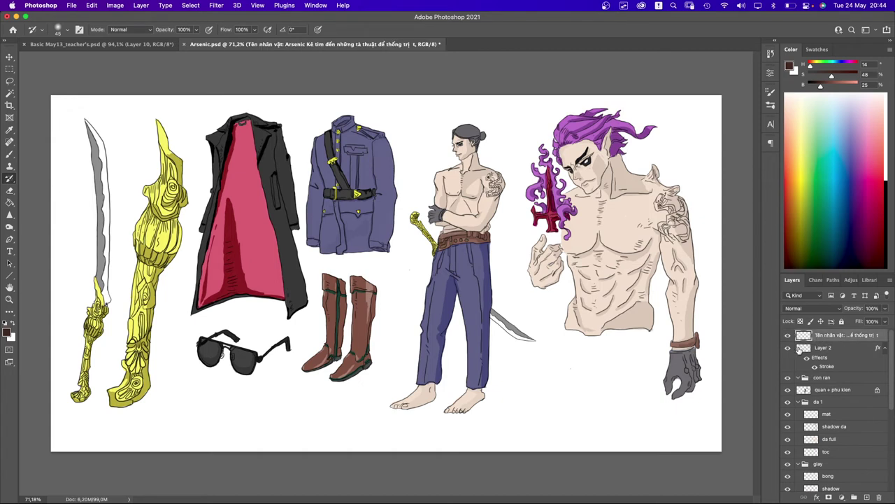
pyautogui.press('Delete')
# - Group all layers above the Background and check the group by toggling its visibility
pyautogui.scroll(-5, 845, 475)
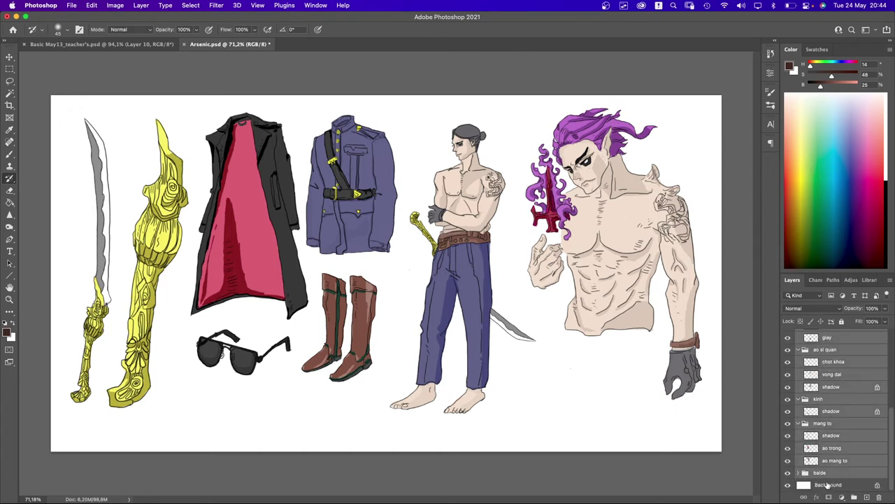
pyautogui.press('super+g')
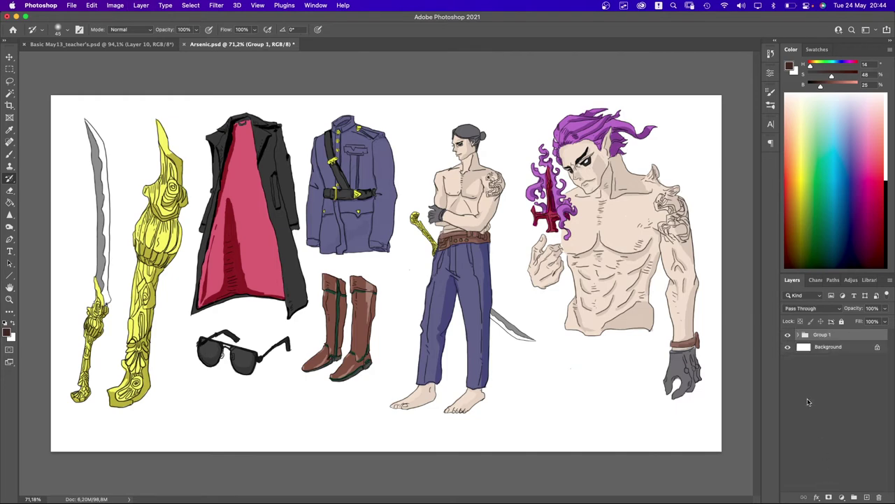
pyautogui.click(788, 335)
pyautogui.click(788, 335)
# - Duplicate Group 1 and merge the original group into a single layer beneath the copy
pyautogui.press('super+j')
pyautogui.click(823, 348)
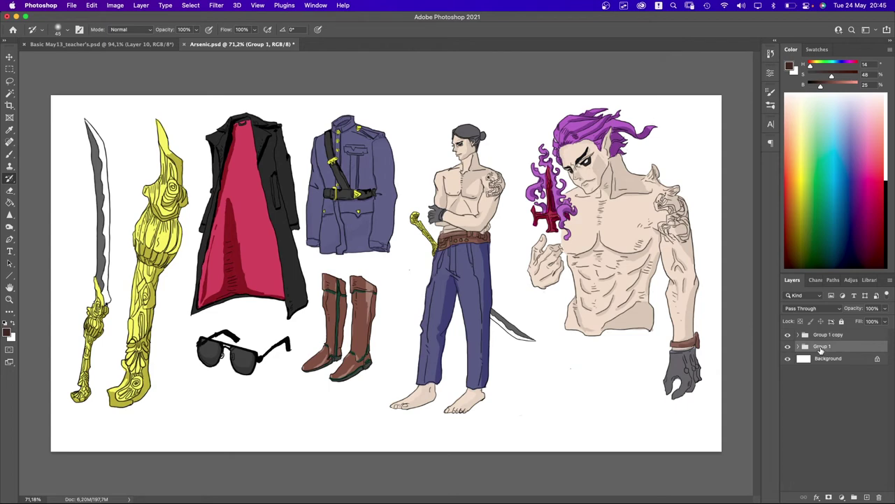
pyautogui.press('super+e')
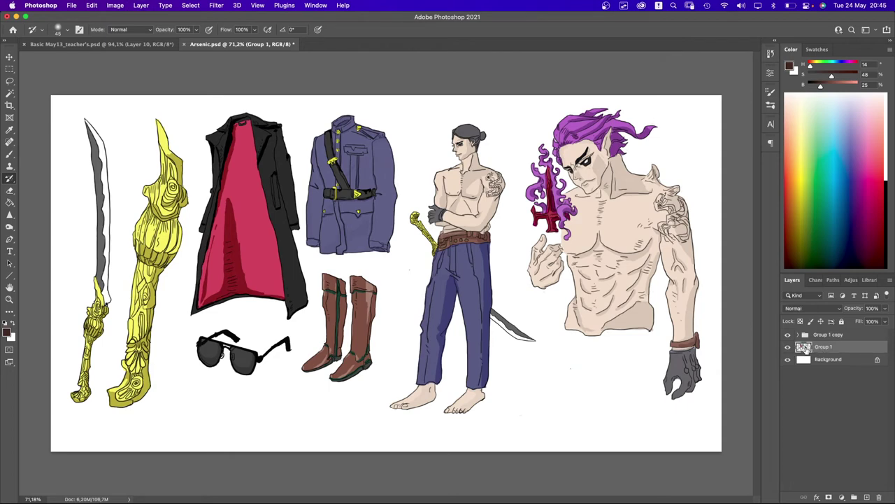
# - Check the merged Group 1 layer by toggling its and the copy's visibility, and load its outline as a selection
pyautogui.click(788, 334)
pyautogui.click(787, 347)
pyautogui.click(788, 347)
pyautogui.click(787, 347)
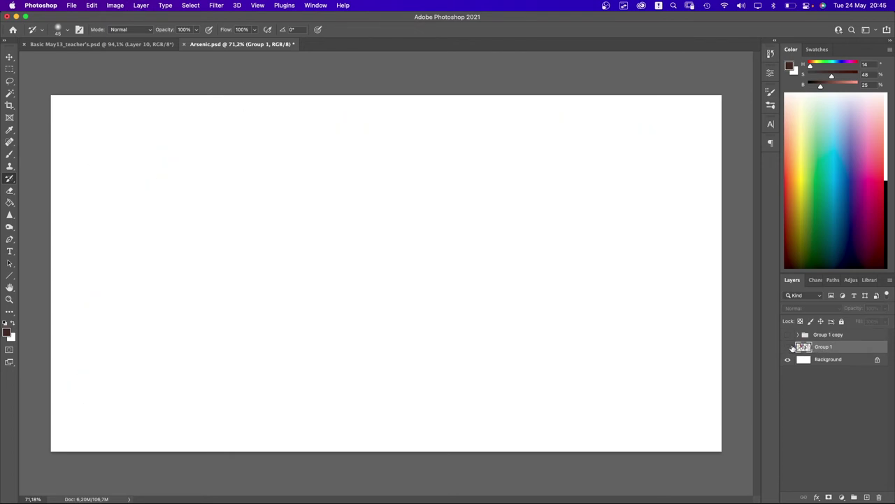
pyautogui.click(787, 347)
pyautogui.click(787, 335)
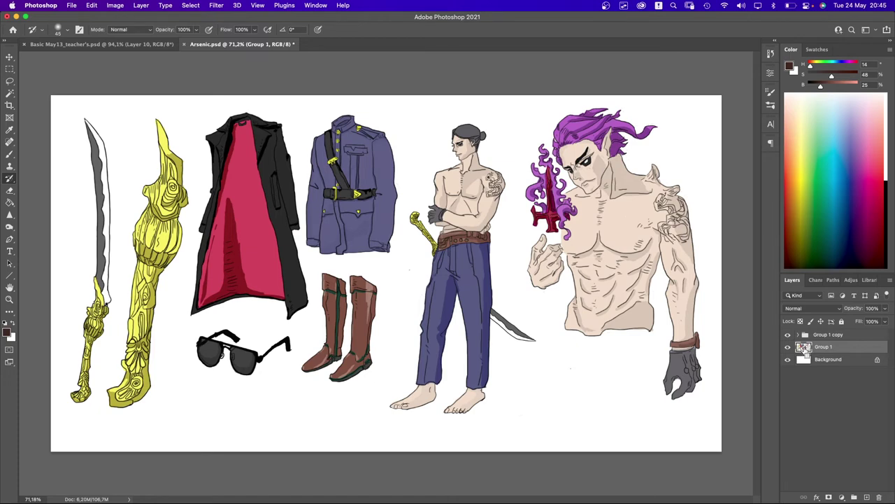
pyautogui.keyDown('super'); pyautogui.click(803, 347); pyautogui.keyUp('super')
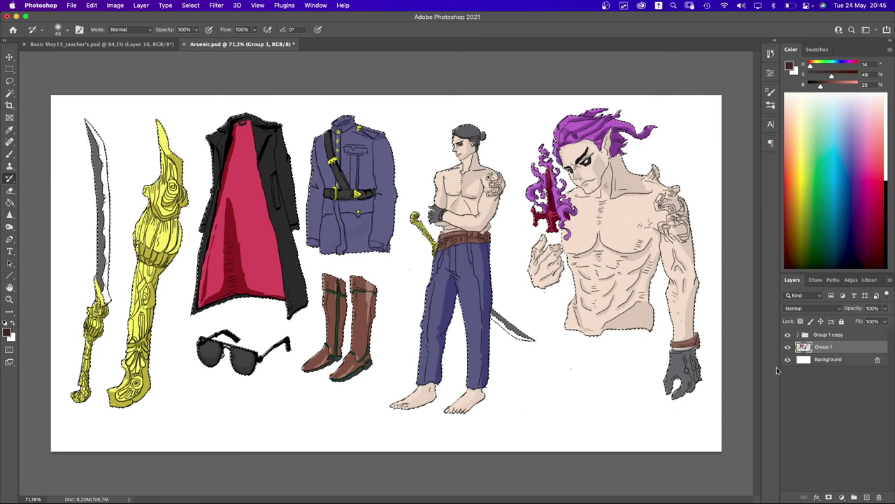
pyautogui.click(842, 496)
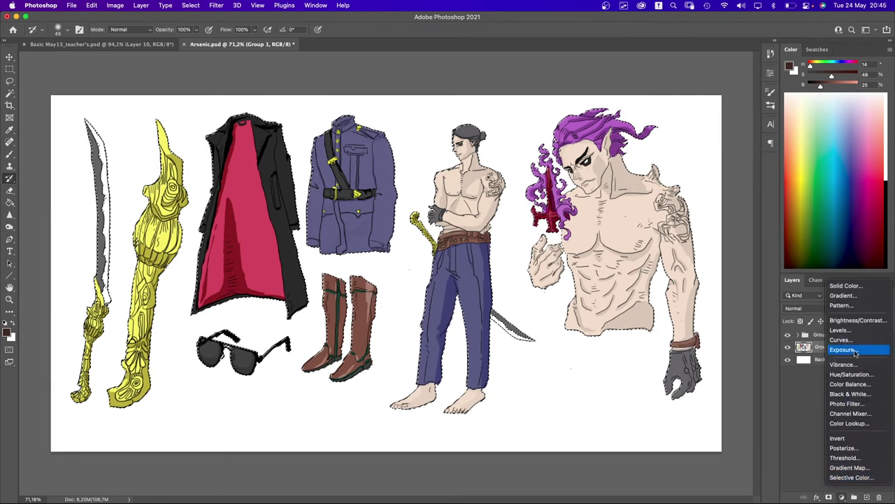
pyautogui.click(843, 295)
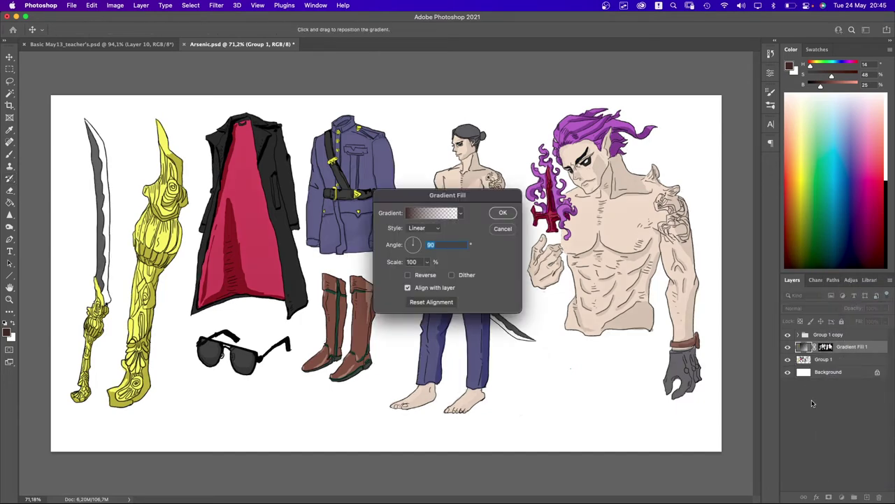
pyautogui.press('Escape')
# - Add a Solid Color fill layer in grey #ababab from the selection, and delete the merged Group 1 layer
pyautogui.click(842, 496)
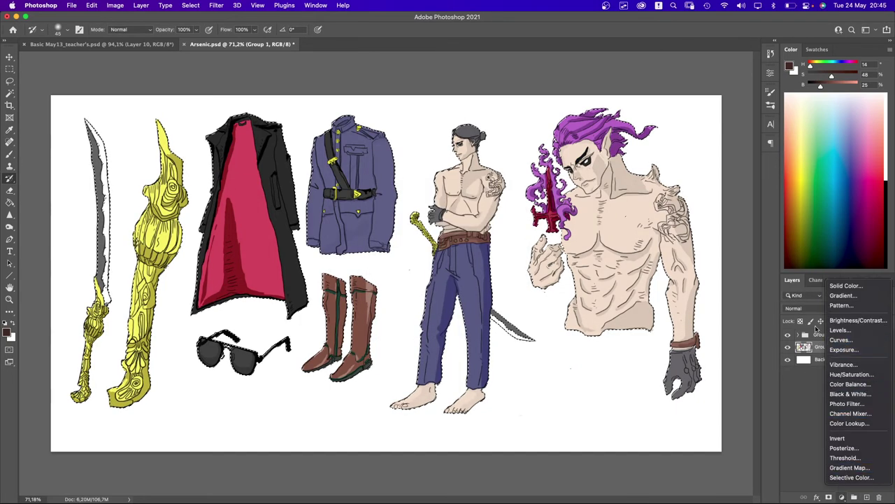
pyautogui.click(846, 285)
pyautogui.moveTo(456, 170); pyautogui.dragTo(420, 208)
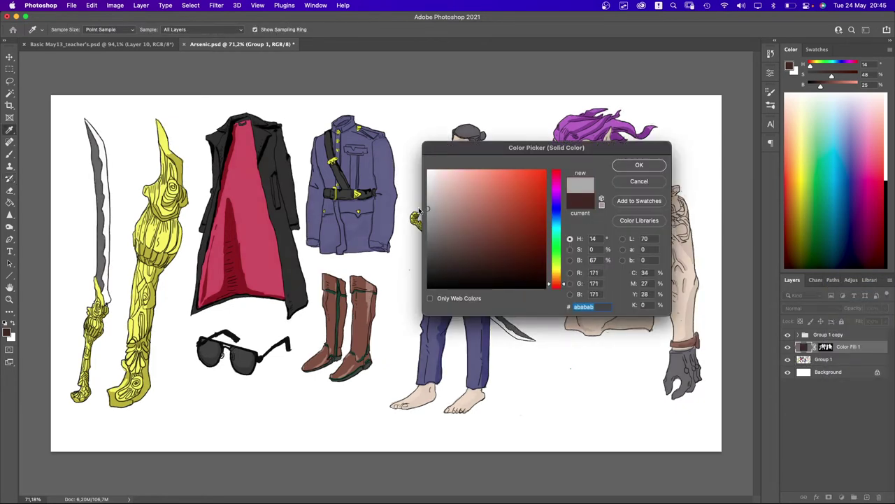
pyautogui.press('Return')
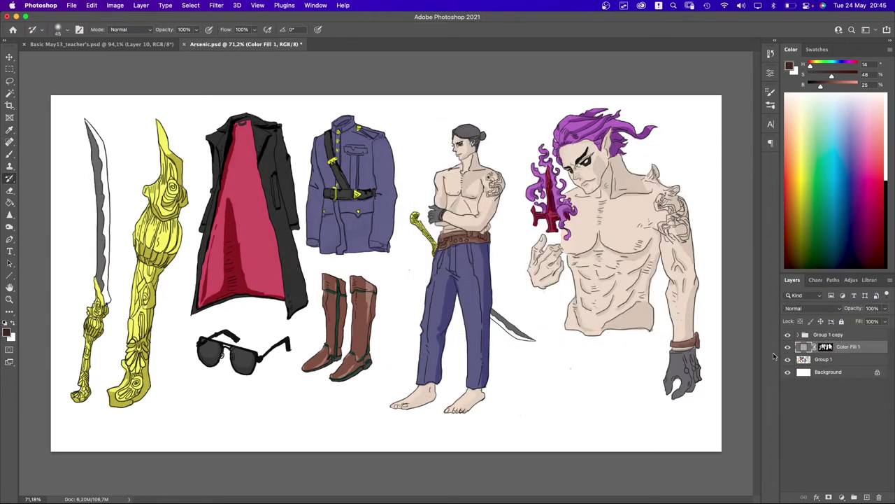
pyautogui.click(832, 357)
pyautogui.press('Delete')
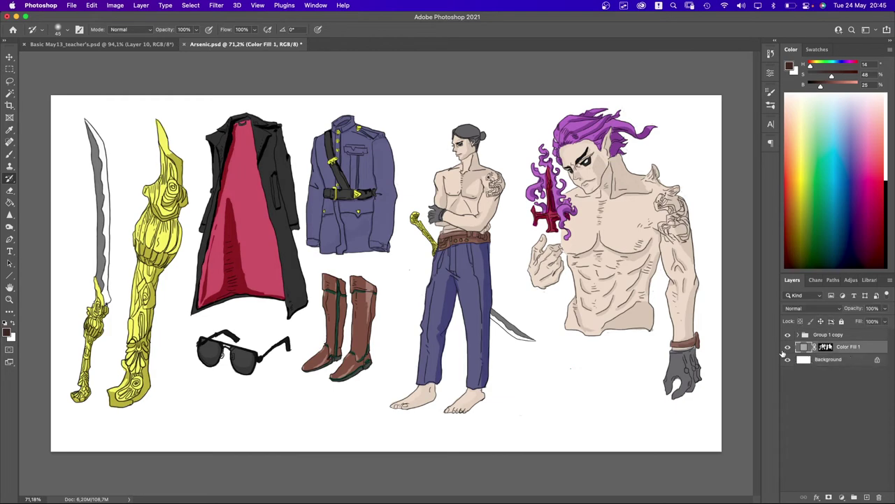
# - Try to offset the grey silhouette diagonally down and to the right behind the artwork as a shadow
pyautogui.press('v')
pyautogui.moveTo(556, 293); pyautogui.dragTo(584, 321)
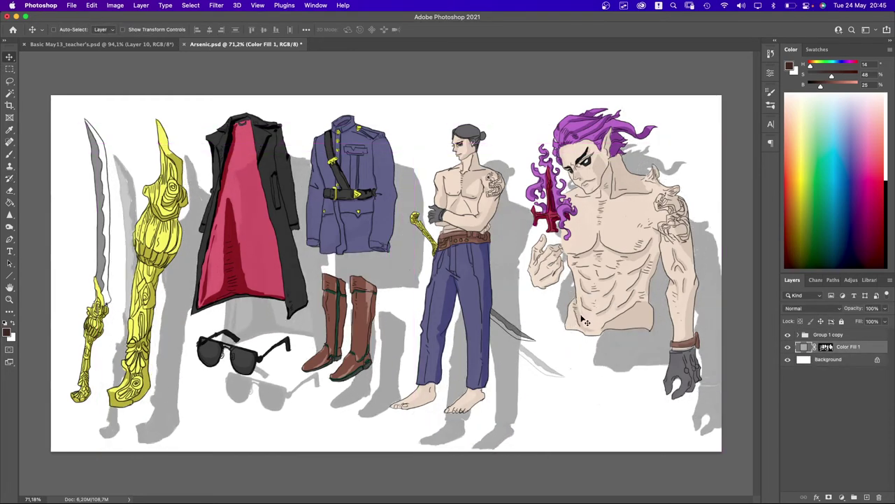
pyautogui.press('super+z')
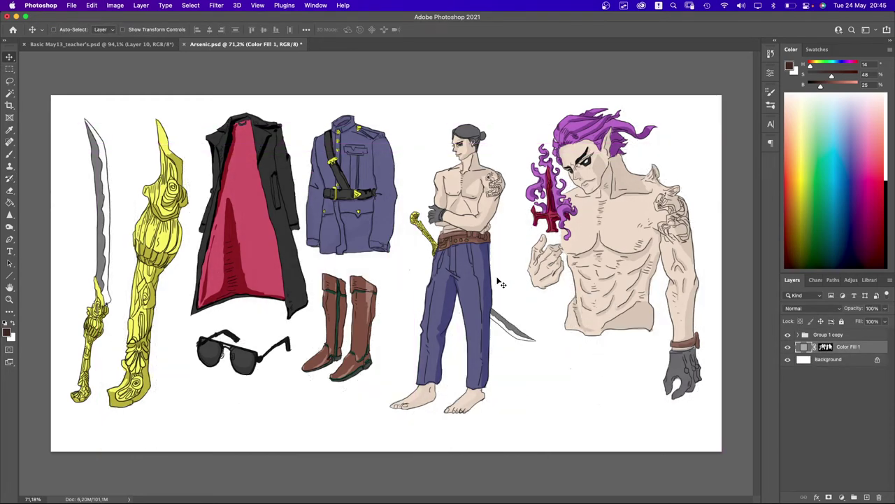
# - Free-transform the grey silhouette so that it sits slightly to the right behind the artwork as a cast shadow
pyautogui.press('super+t')
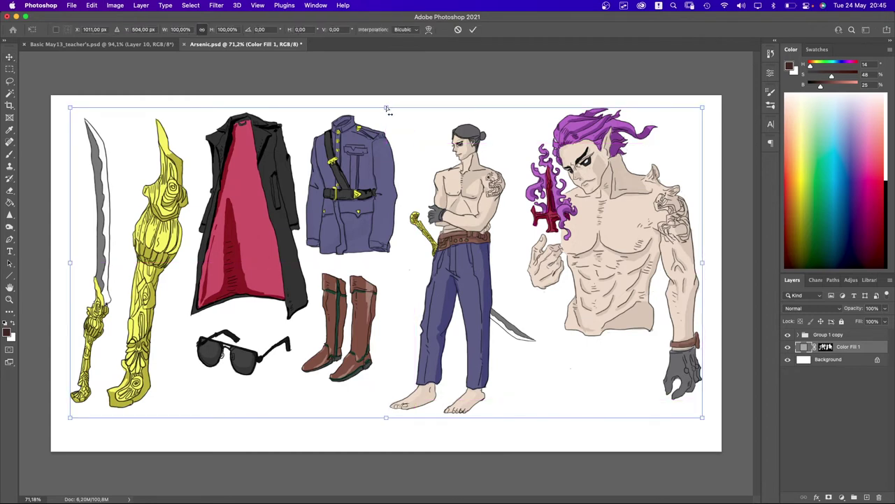
pyautogui.moveTo(387, 109); pyautogui.dragTo(396, 111)
pyautogui.moveTo(703, 424); pyautogui.dragTo(724, 410)
pyautogui.press('Return')
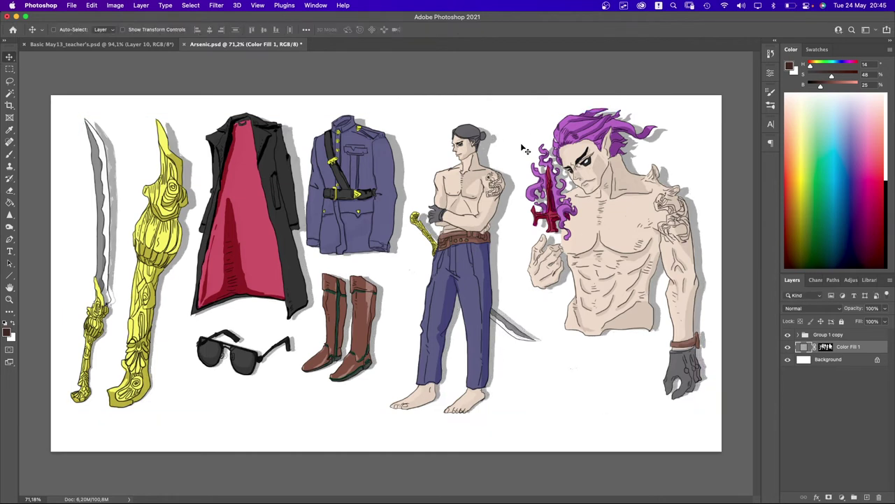
# - Set the grey shadow layer's opacity to 54% and save the file
pyautogui.moveTo(855, 313)
pyautogui.mouseDown()
pyautogui.moveTo(862, 308)
pyautogui.moveTo(855, 310)
pyautogui.mouseUp()
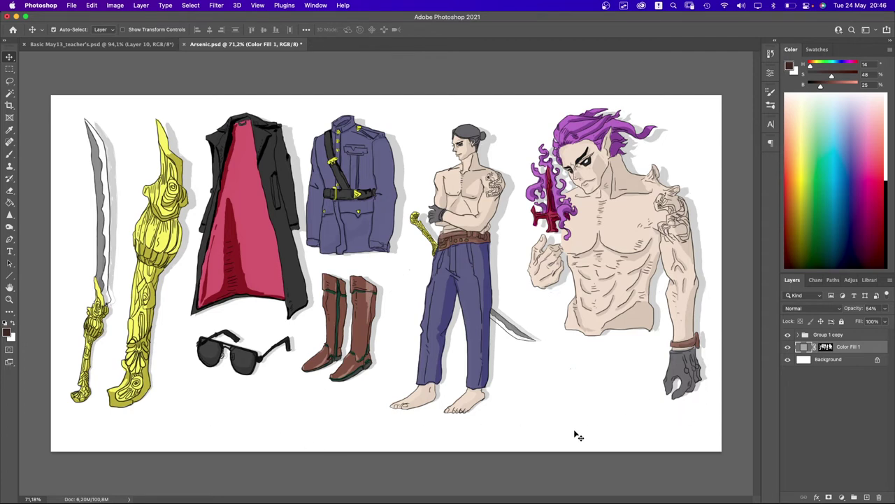
pyautogui.press('super+s')
# - Switch to Chrome, open the first Pinterest page with the climbing-figures illustration, and close it
pyautogui.press('super+Tab')
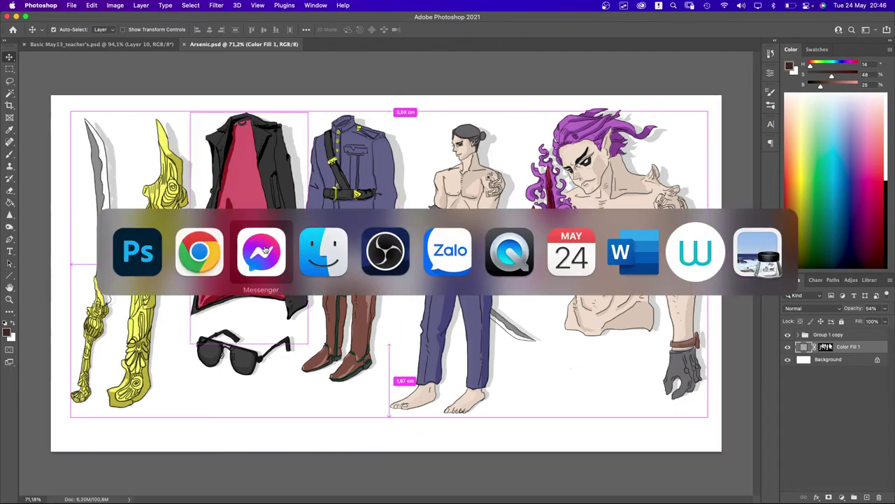
pyautogui.click(207, 264)
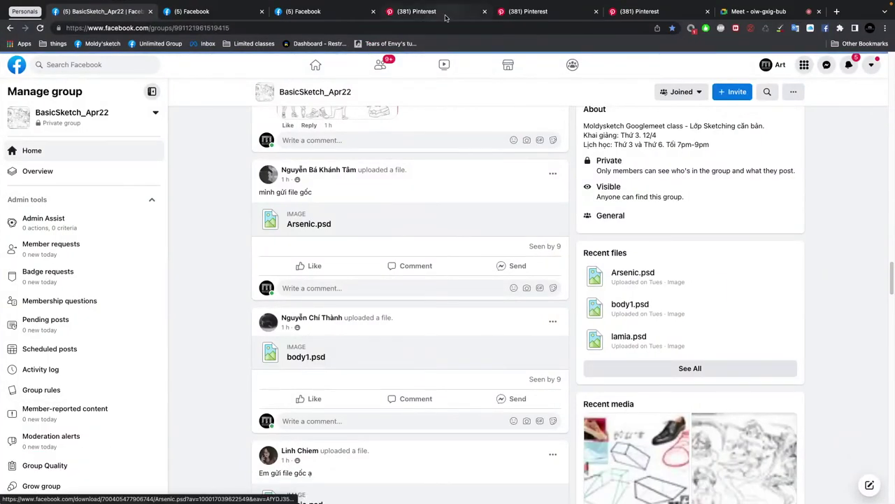
pyautogui.click(420, 11)
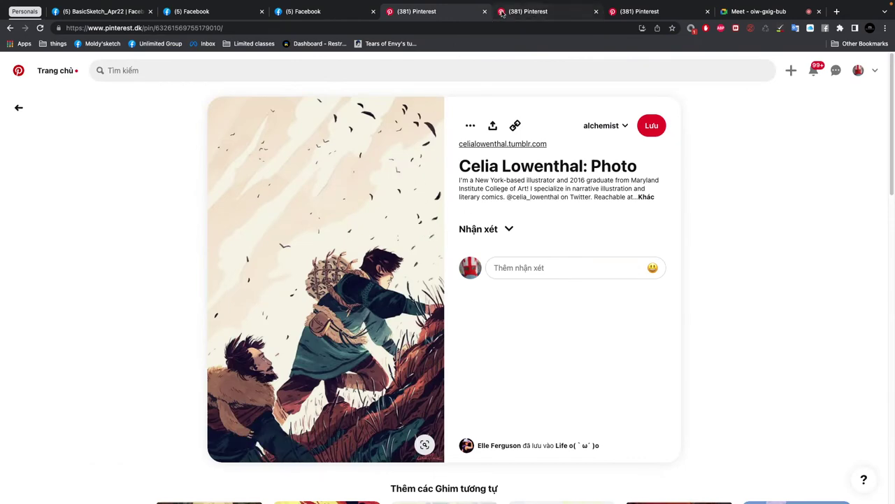
pyautogui.click(484, 11)
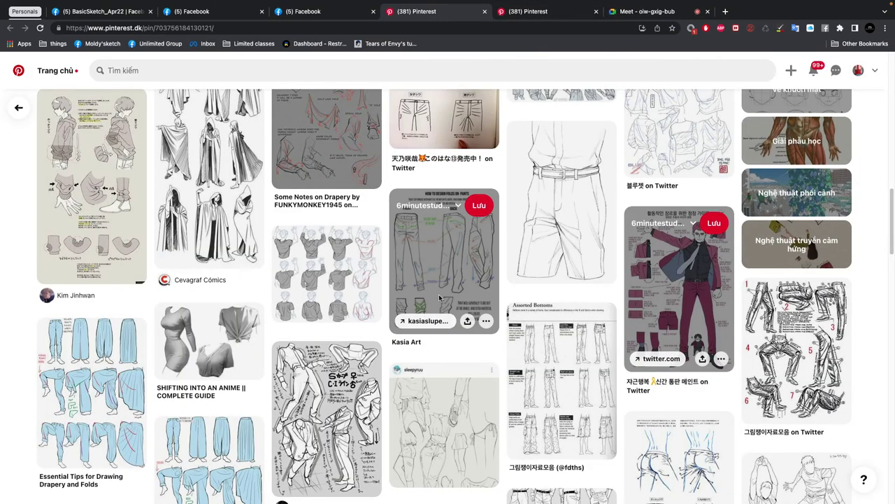
# - Browse Pinterest's clothing-fold references, open the grey pin of suited figures, and look through its similar pins
pyautogui.scroll(-1, 488, 173)
pyautogui.scroll(-3, 336, 312)
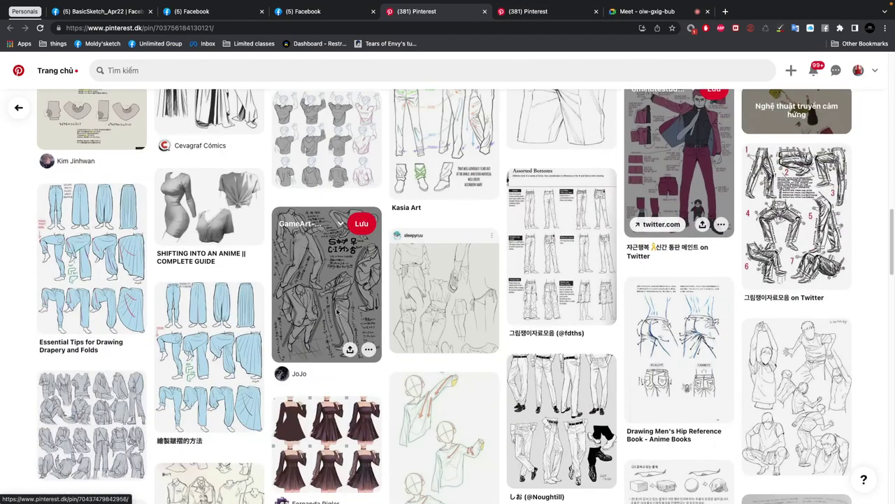
pyautogui.click(343, 300)
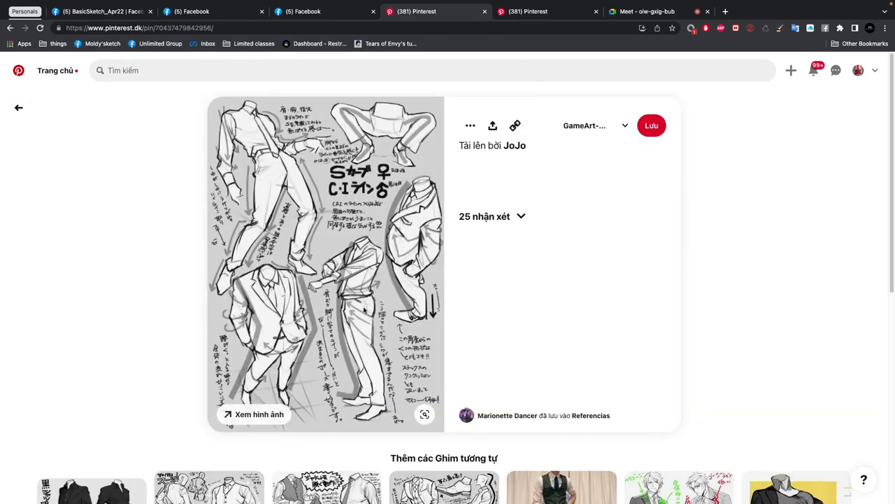
pyautogui.scroll(-5, 386, 238)
pyautogui.scroll(-5, 420, 315)
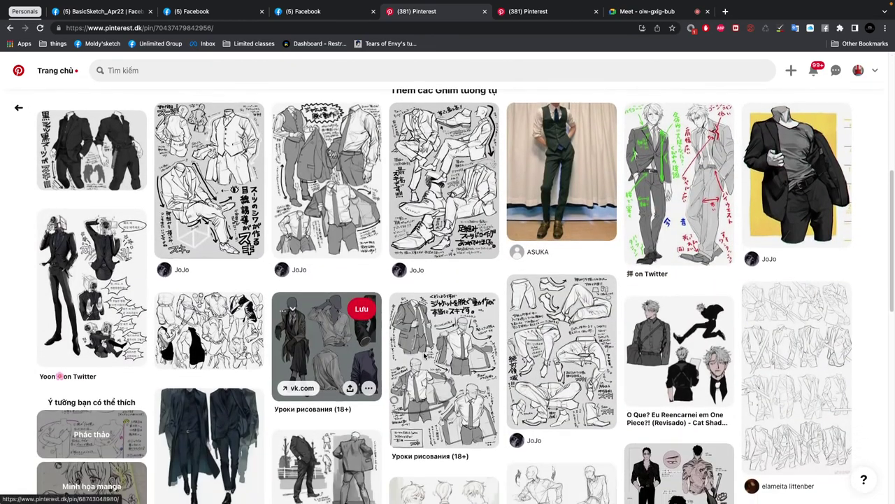
pyautogui.scroll(-1, 442, 316)
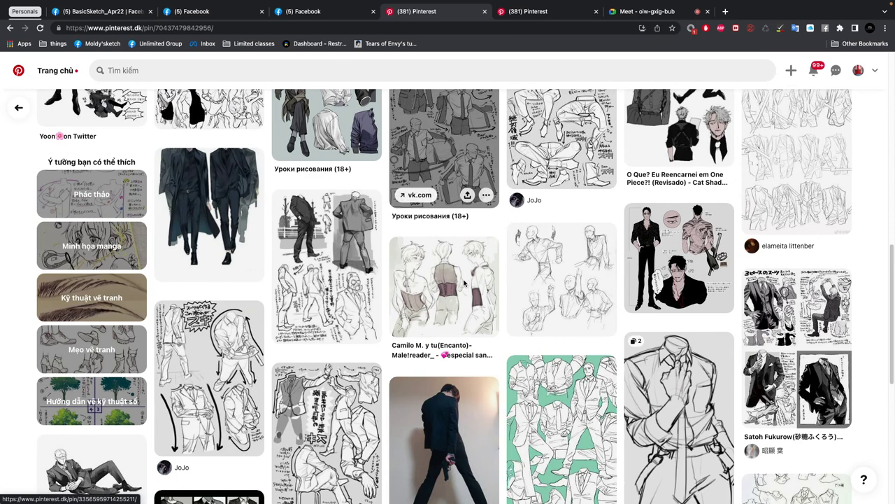
pyautogui.scroll(-8, 461, 318)
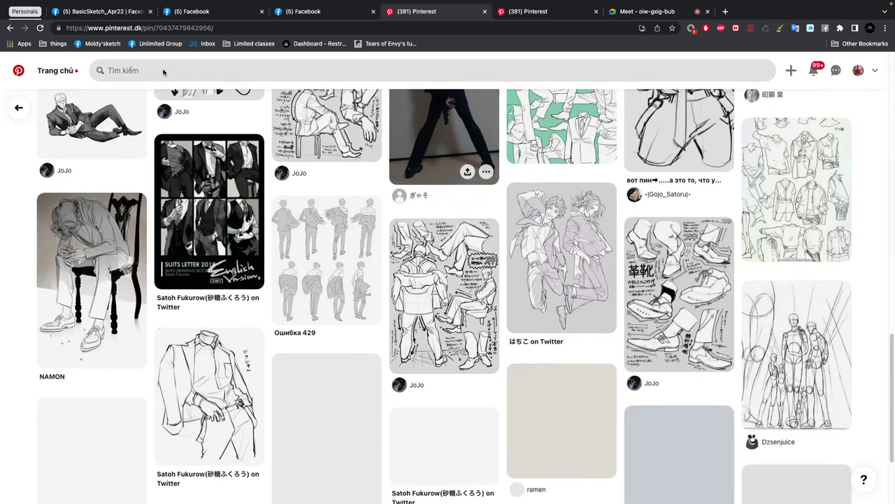
# - Search Pinterest for "japanese cover" and look over the resulting cover designs
pyautogui.click(163, 70)
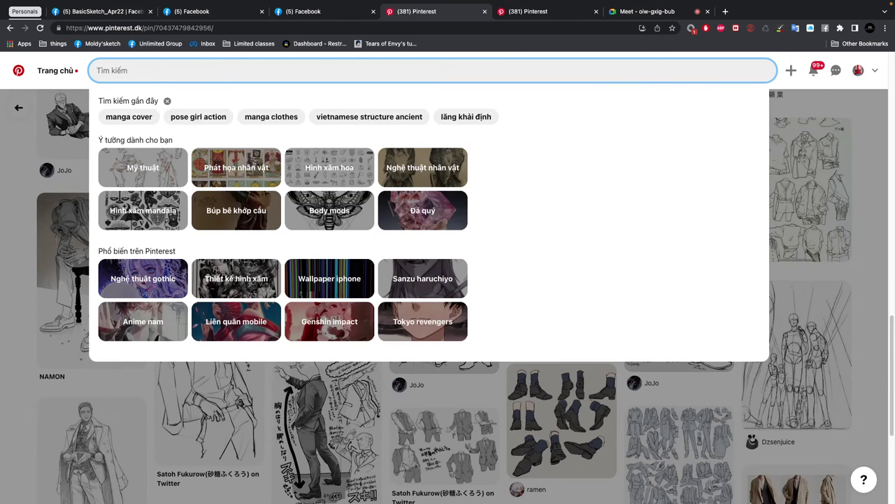
pyautogui.write('japanese cover')
pyautogui.press('Return')
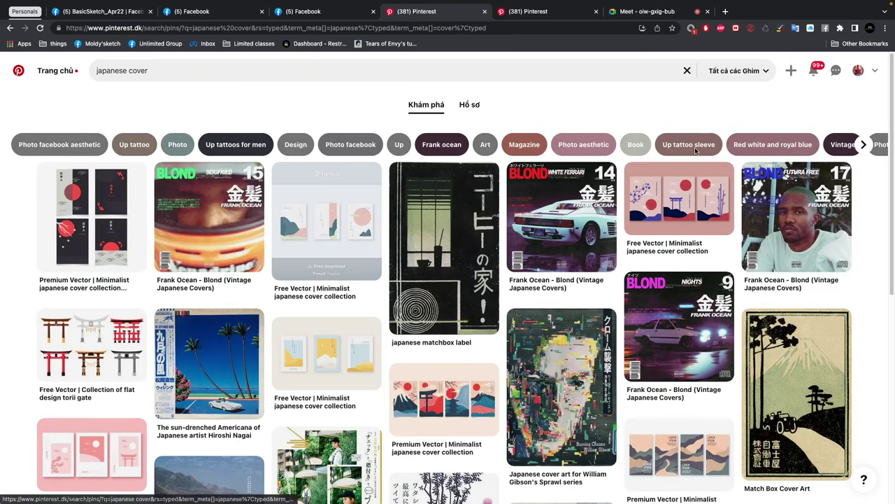
pyautogui.moveTo(892, 213)
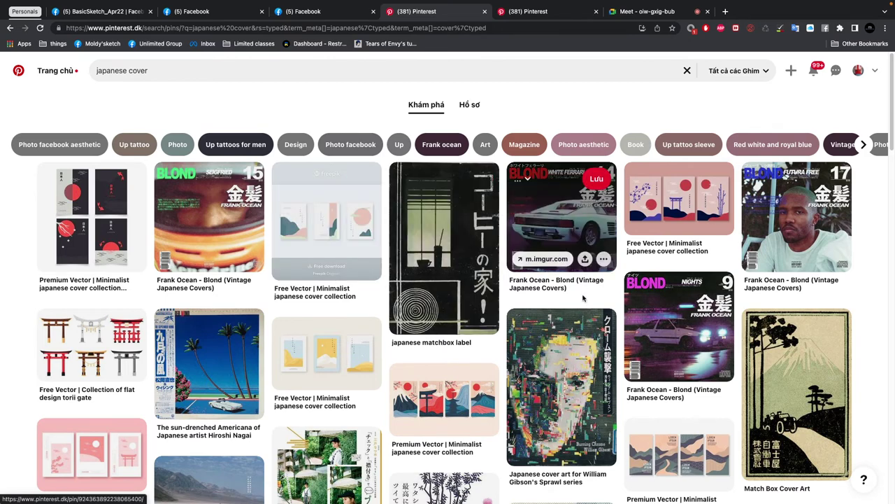
pyautogui.scroll(-1, 633, 394)
pyautogui.scroll(1, 633, 393)
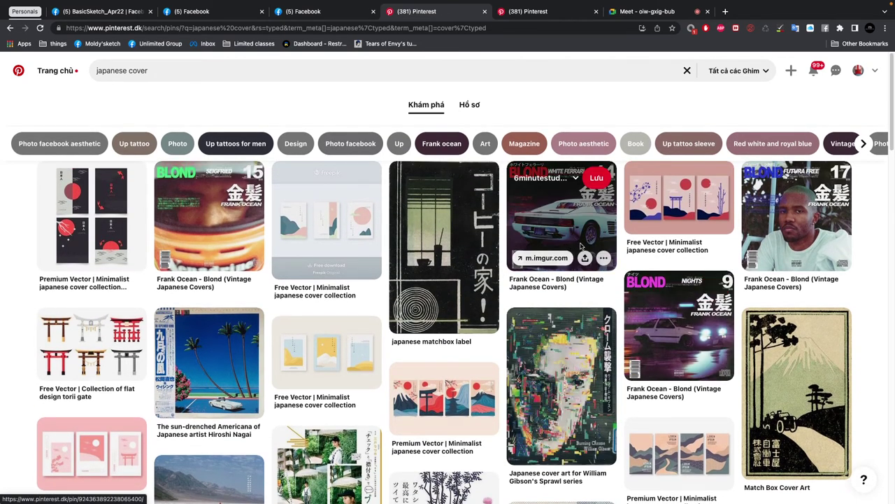
# - Look through the Japanese cover results and open the Japanese matchbox label pin with the watermelon design
pyautogui.scroll(-2, 758, 392)
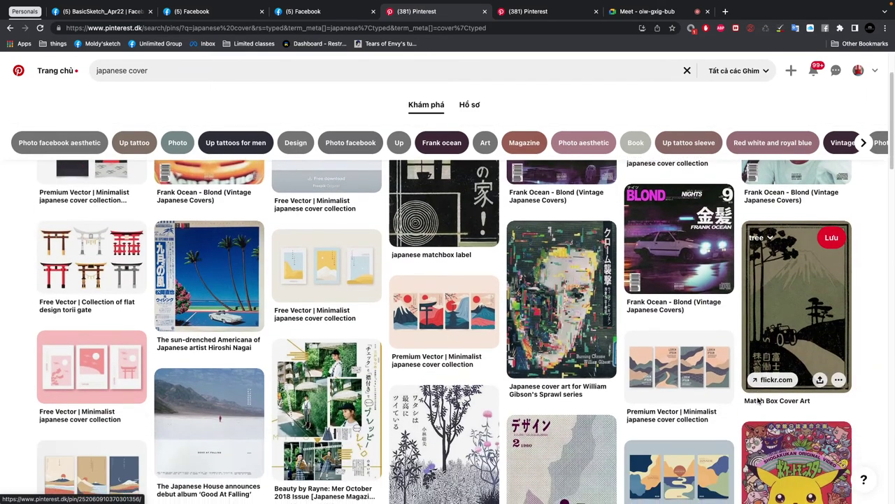
pyautogui.scroll(-5, 758, 400)
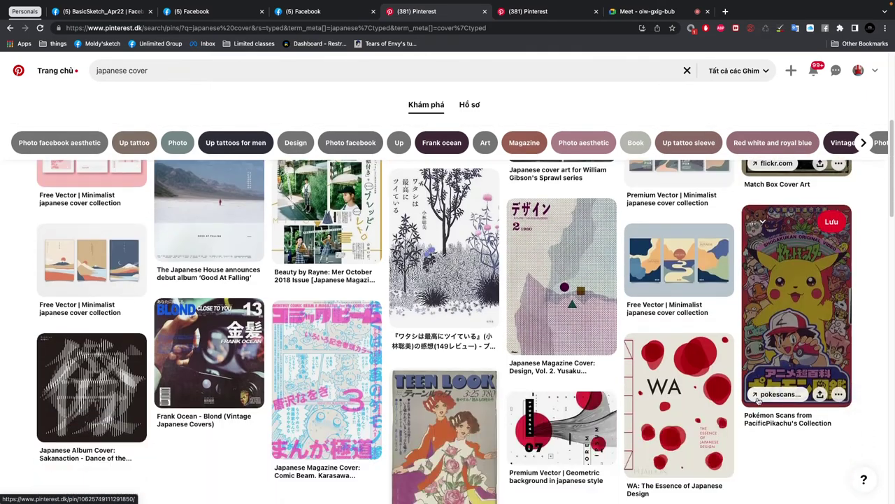
pyautogui.scroll(-1, 759, 400)
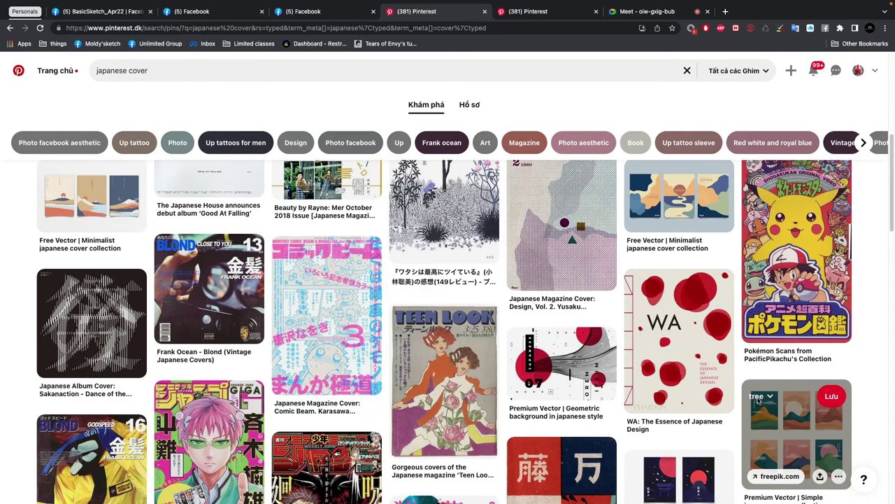
pyautogui.press('super+Tab')
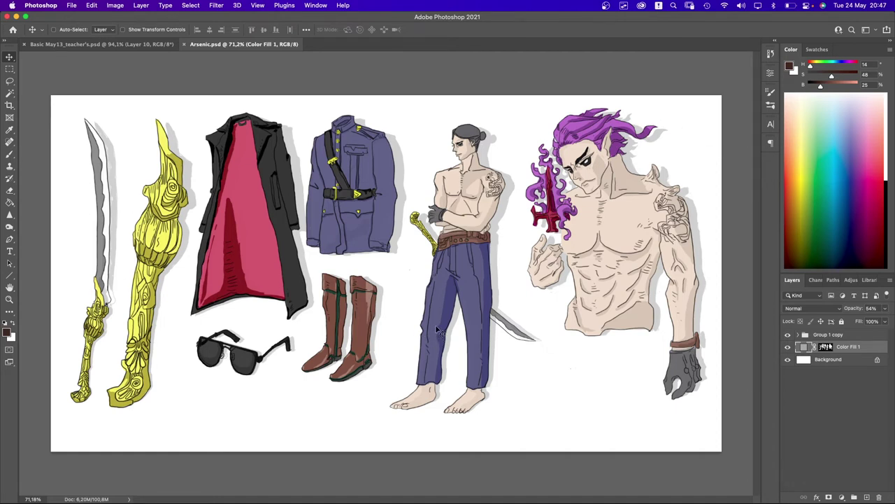
pyautogui.hotkey('alt', 'Tab')
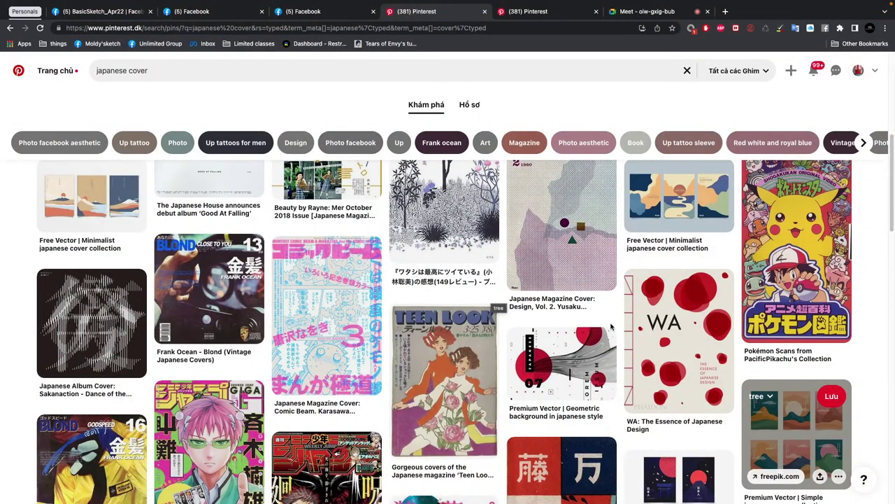
pyautogui.scroll(-2, 598, 293)
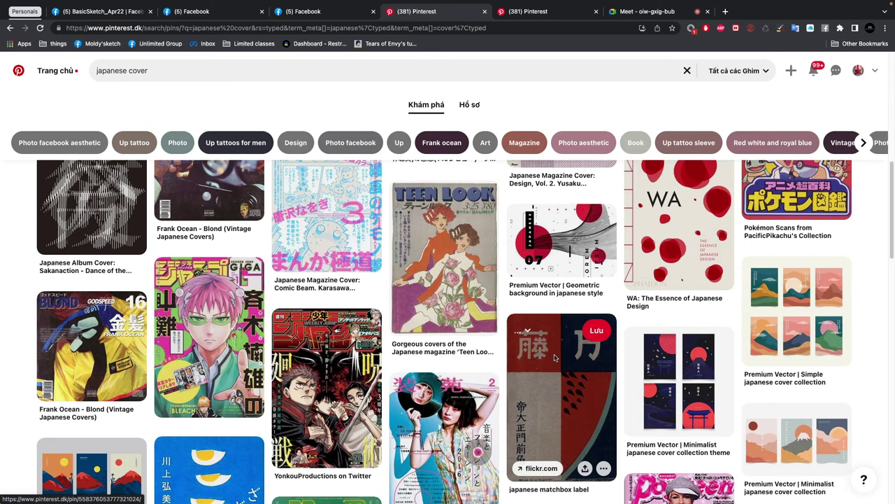
pyautogui.click(581, 287)
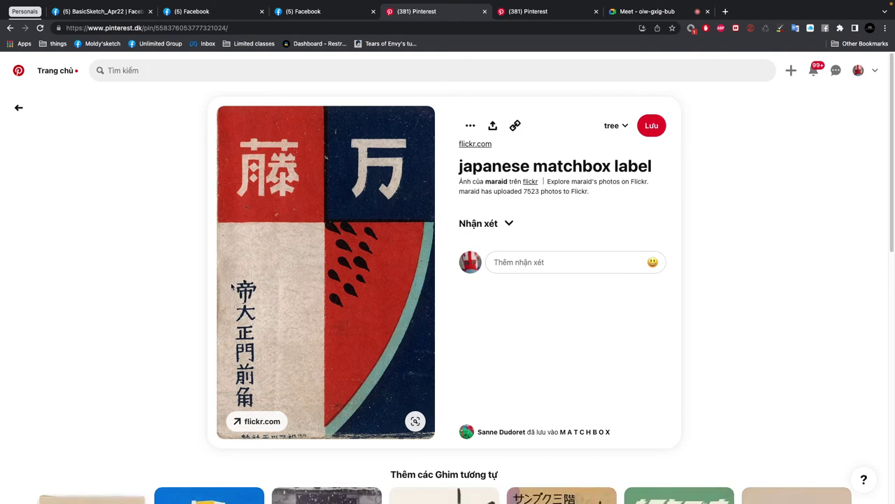
# - Capture the label's vertical Japanese lettering, paste it into Arsenic.psd in Photoshop, and place it below the large bust's raised hand
pyautogui.moveTo(226, 273); pyautogui.dragTo(273, 419)
pyautogui.press('super+Tab')
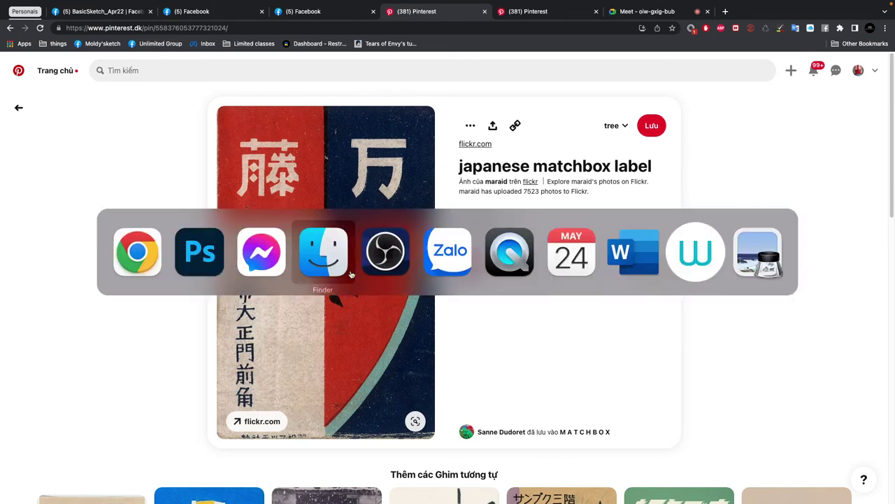
pyautogui.click(199, 253)
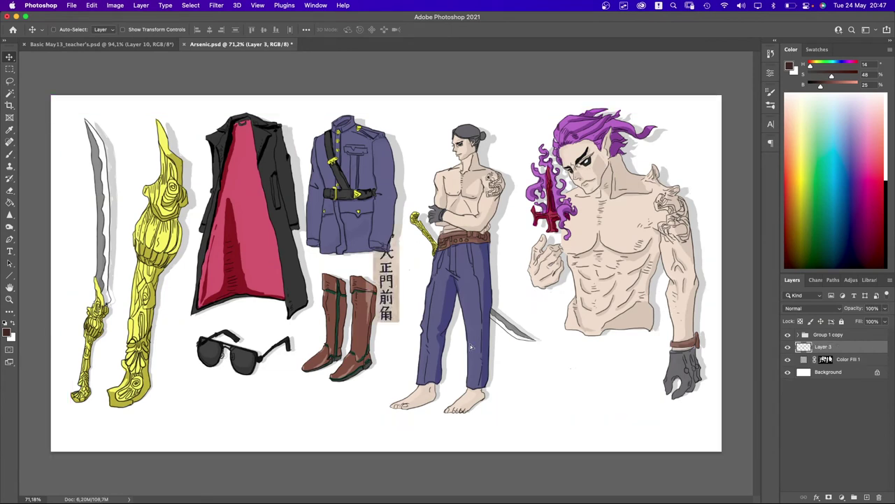
pyautogui.moveTo(413, 295); pyautogui.dragTo(570, 380)
# - Open the Levels adjustment for the pasted Japanese lettering layer
pyautogui.press('super+l')
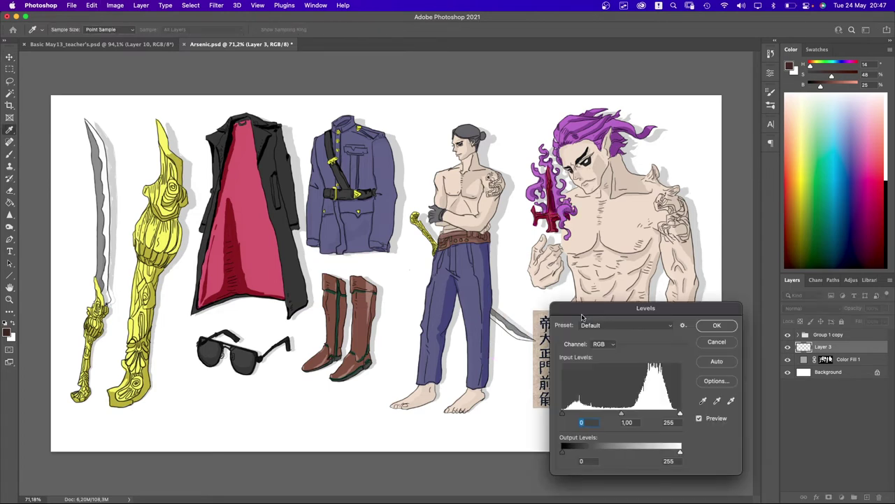
# - Brighten the calligraphy strip on Layer 3 with Levels, setting the midtone input to 1.42
pyautogui.moveTo(611, 314); pyautogui.dragTo(400, 292)
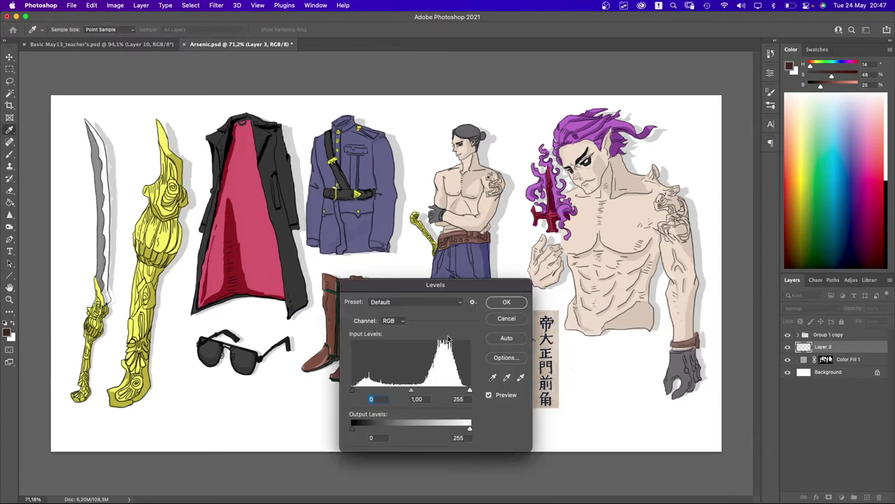
pyautogui.moveTo(448, 339); pyautogui.dragTo(407, 335)
pyautogui.moveTo(371, 388); pyautogui.dragTo(355, 393)
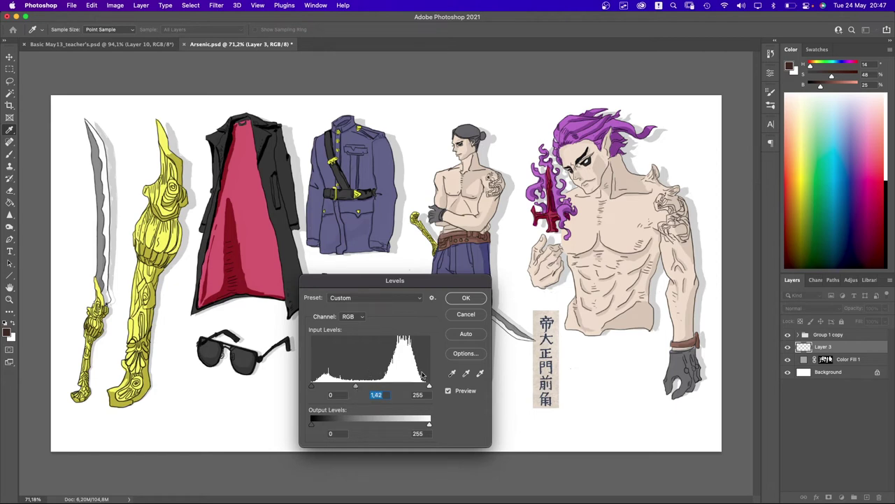
pyautogui.press('Return')
# - Move the calligraphy strip to the canvas's upper right corner beside the purple-haired figure and nudge it slightly upward
pyautogui.press('v')
pyautogui.moveTo(552, 360); pyautogui.dragTo(705, 161)
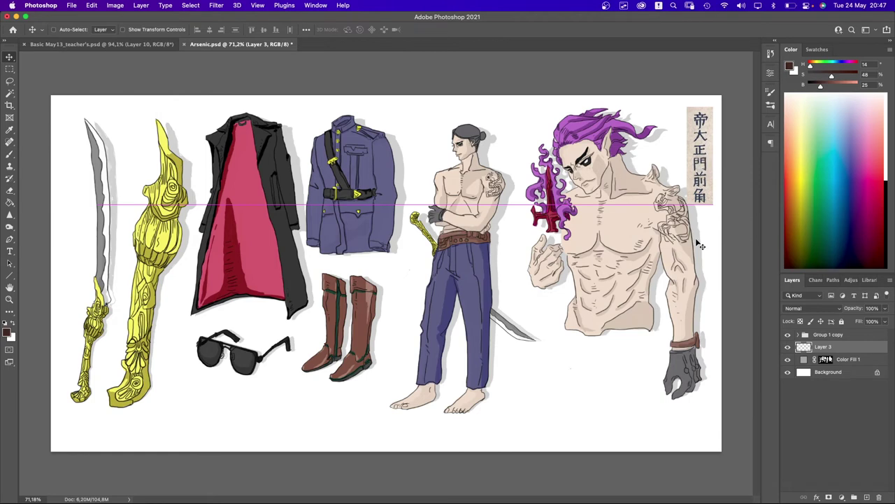
pyautogui.press('Up')
pyautogui.press('Up')
pyautogui.press('Up')
pyautogui.press('Up')
pyautogui.press('Up')
pyautogui.press('Up')
pyautogui.press('Up')
pyautogui.press('Up')
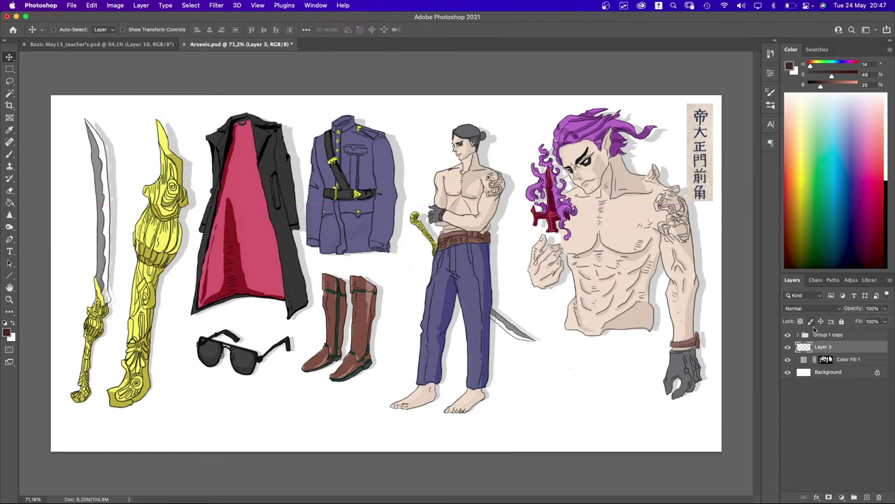
# - Set the calligraphy layer's blend mode to Multiply and lower its Levels white input to about 209 to whiten the paper
pyautogui.click(815, 309)
pyautogui.click(801, 342)
pyautogui.press('super+l')
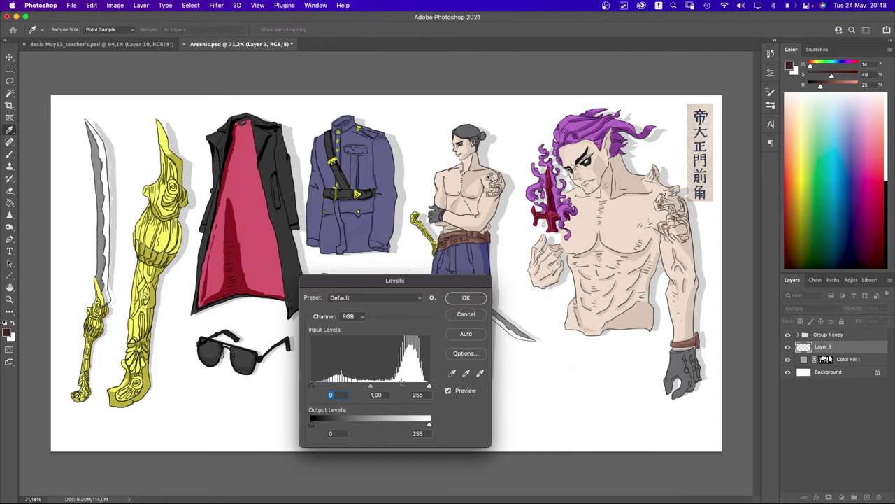
pyautogui.moveTo(424, 387)
pyautogui.mouseDown()
pyautogui.moveTo(401, 387)
pyautogui.moveTo(414, 387)
pyautogui.mouseUp()
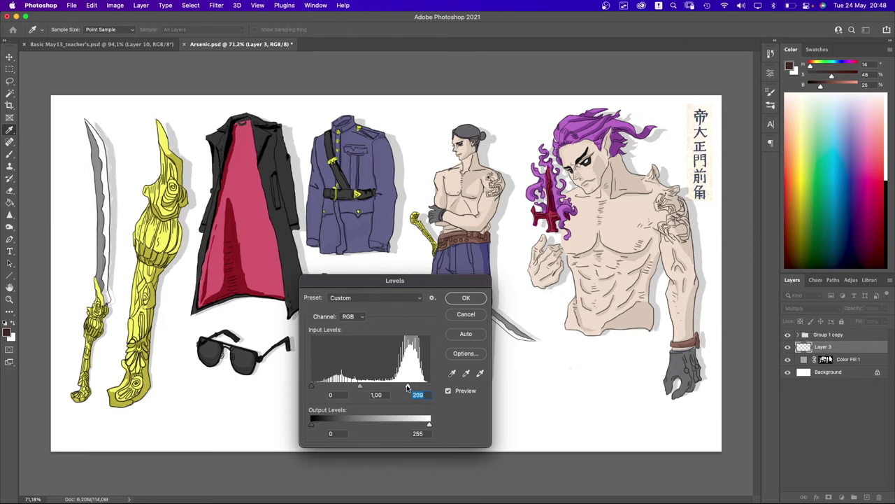
pyautogui.press('Return')
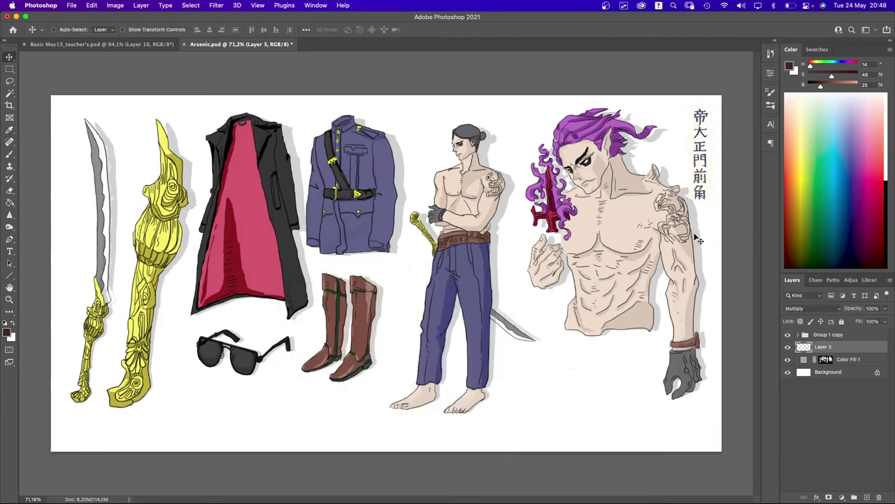
# - Move the calligraphy beside the blade of the long sword at the canvas's left edge and fit it there with Free Transform
pyautogui.moveTo(697, 199); pyautogui.dragTo(101, 290)
pyautogui.hotkey('ctrl', 't')
pyautogui.moveTo(79, 249)
pyautogui.mouseDown()
pyautogui.moveTo(79, 266)
pyautogui.moveTo(84, 249)
pyautogui.mouseUp()
pyautogui.press('Return')
# - Switch to Pinterest in Chrome, browse the related Japanese matchbox and poster pins, and open the black cat book cover
pyautogui.hotkey('ctrl', 'Up')
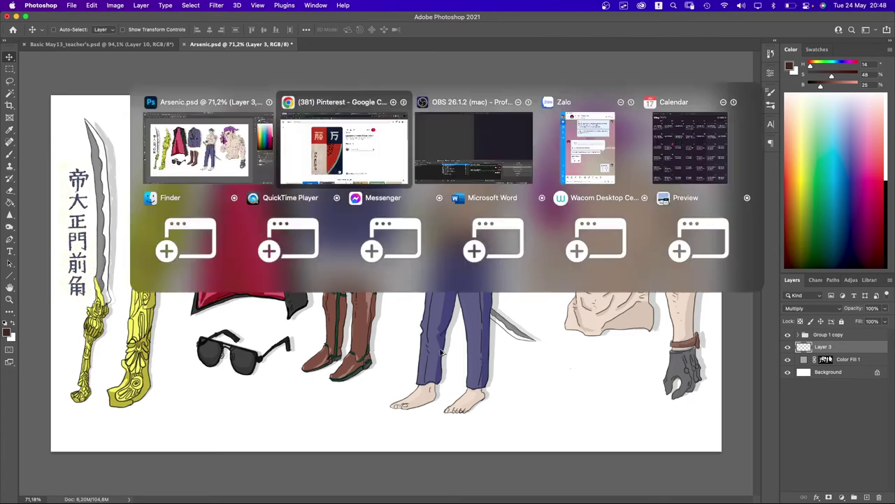
pyautogui.click(340, 145)
pyautogui.scroll(-1, 413, 338)
pyautogui.scroll(-10, 413, 338)
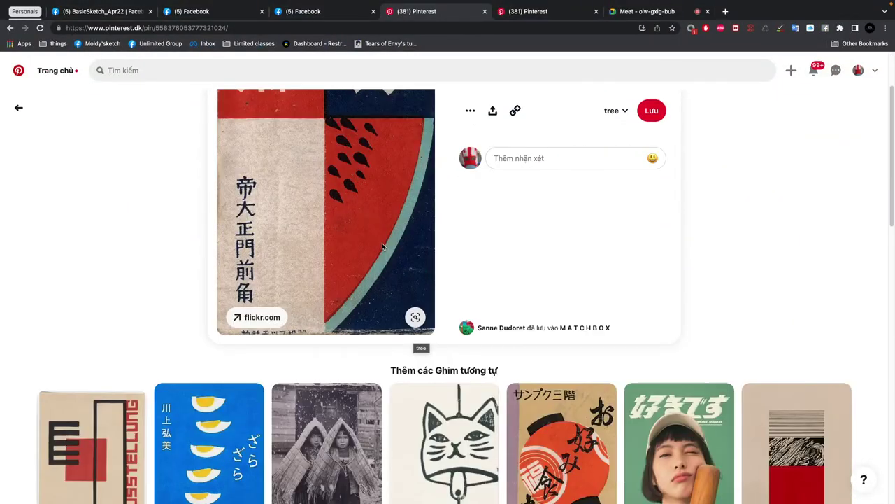
pyautogui.scroll(-1, 402, 349)
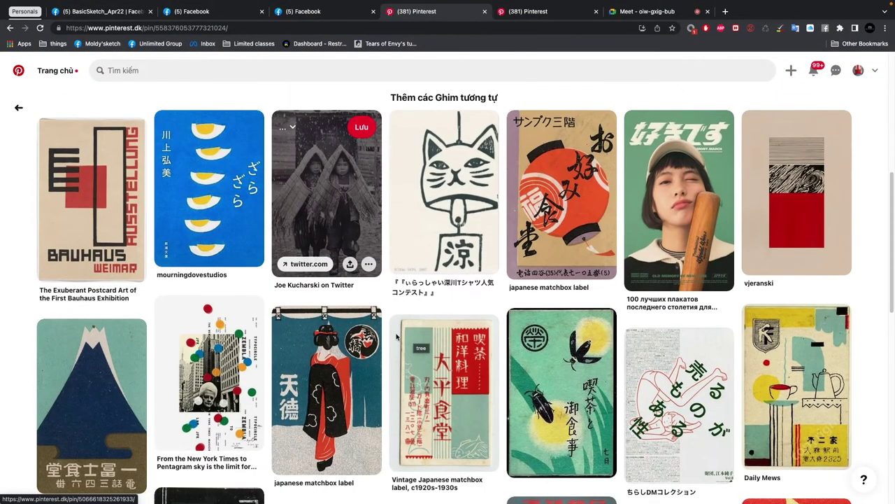
pyautogui.scroll(-1, 488, 337)
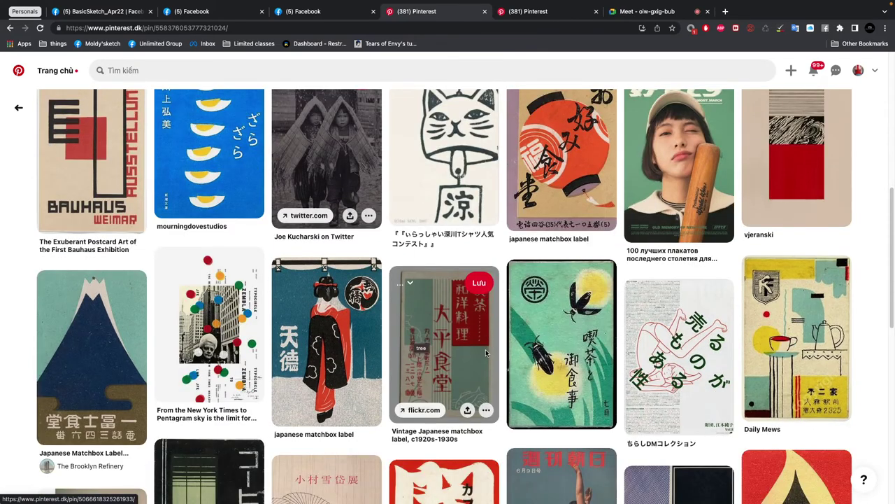
pyautogui.scroll(-5, 485, 349)
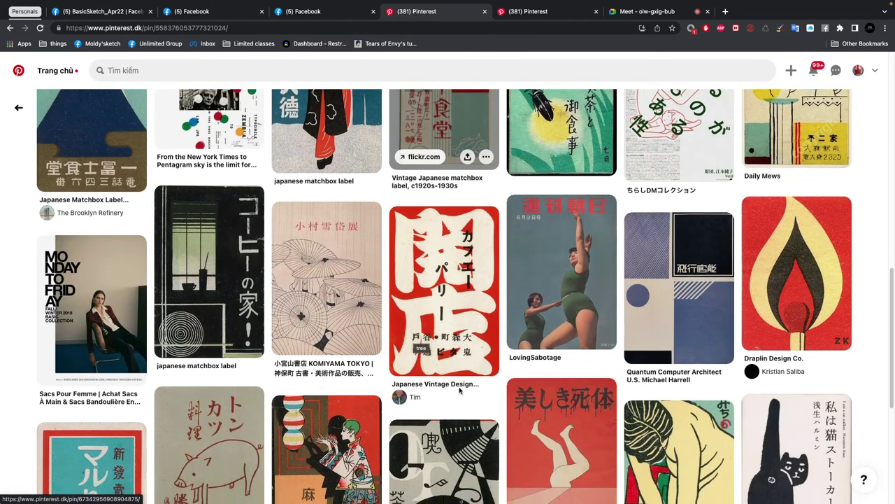
pyautogui.scroll(-5, 460, 391)
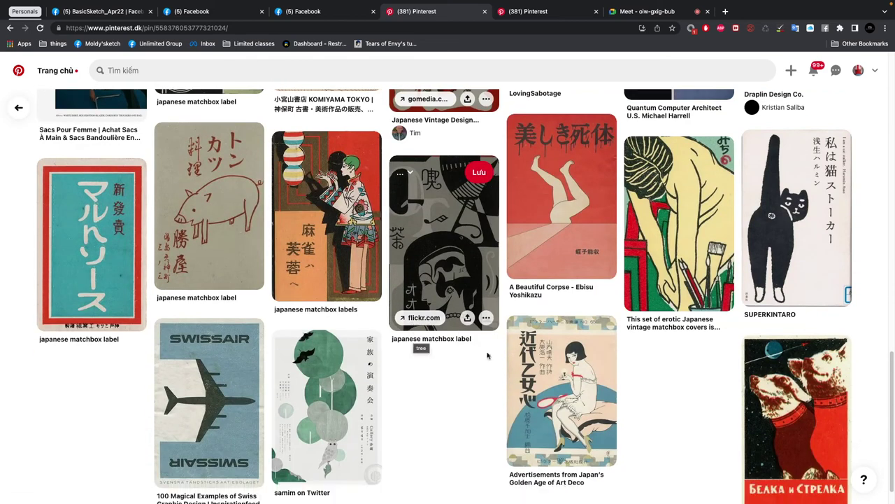
pyautogui.scroll(-1, 637, 320)
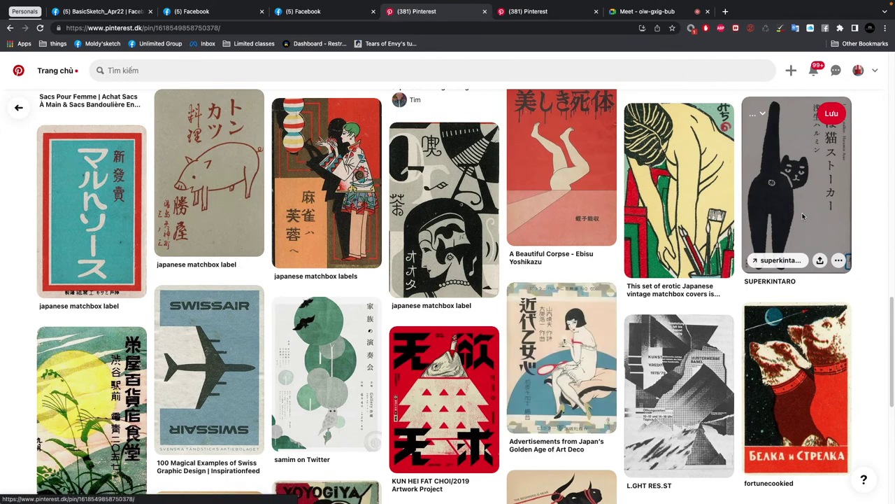
pyautogui.click(805, 216)
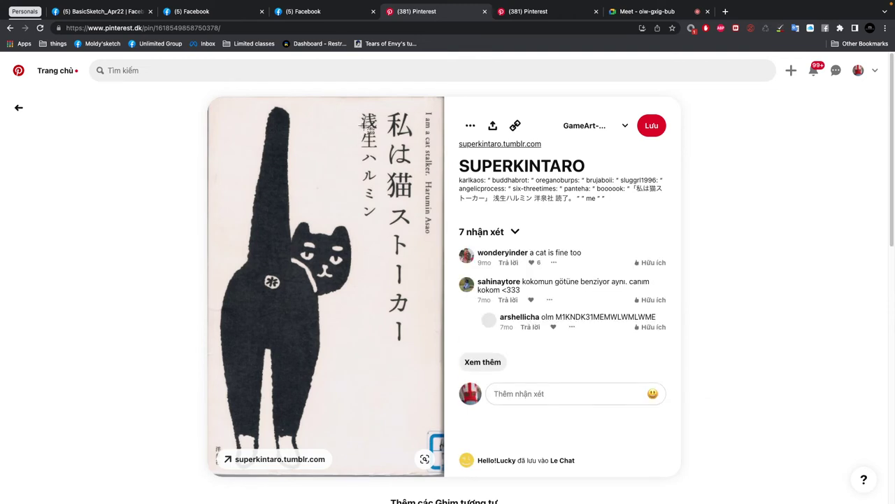
# - Capture the vertical text on the cat cover and paste it into Arsenic.psd in Photoshop, below the purple-haired figure's raised hand
pyautogui.press('super+shift+4')
pyautogui.moveTo(358, 103); pyautogui.dragTo(447, 358)
pyautogui.hotkey('alt', 'Tab')
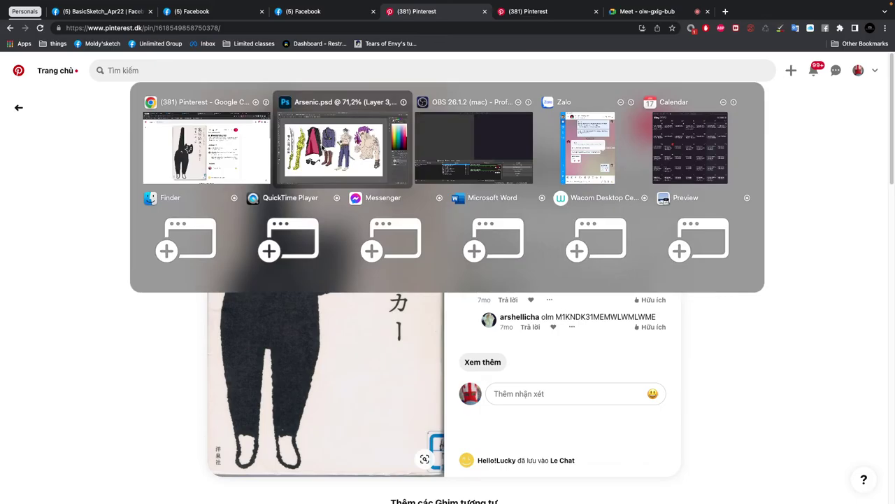
pyautogui.click(333, 145)
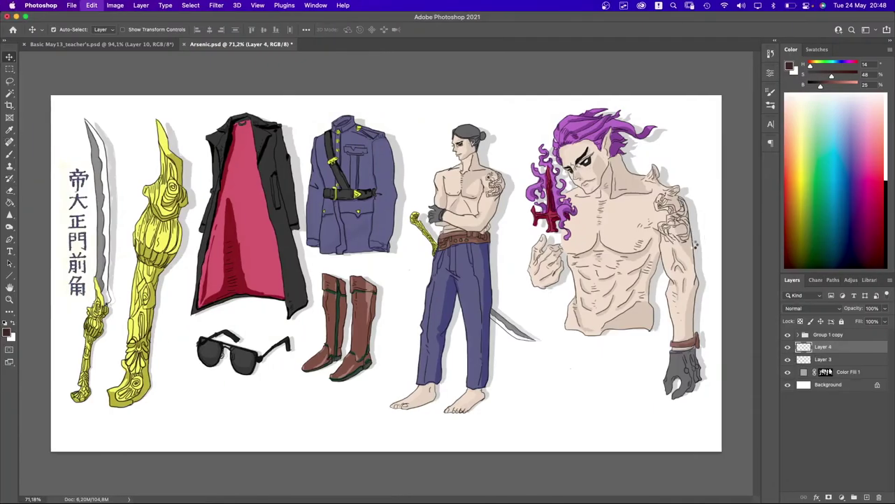
pyautogui.press('super+v')
pyautogui.moveTo(385, 272); pyautogui.dragTo(540, 357)
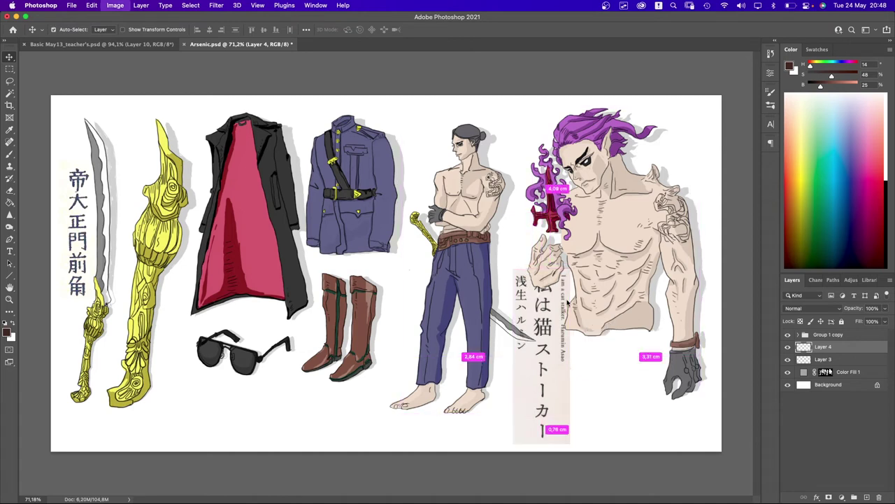
# - Whiten the pasted text's background with Levels, lowering the white input to 231
pyautogui.press('super+l')
pyautogui.moveTo(429, 385); pyautogui.dragTo(418, 386)
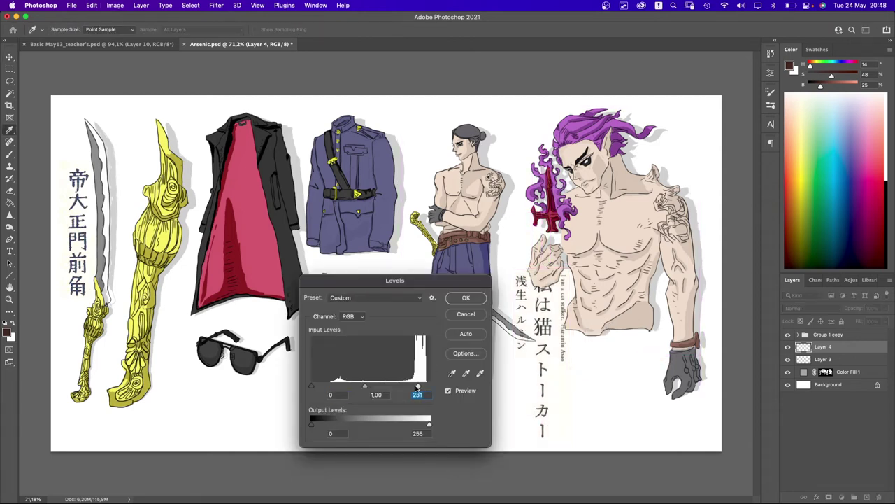
pyautogui.press('Return')
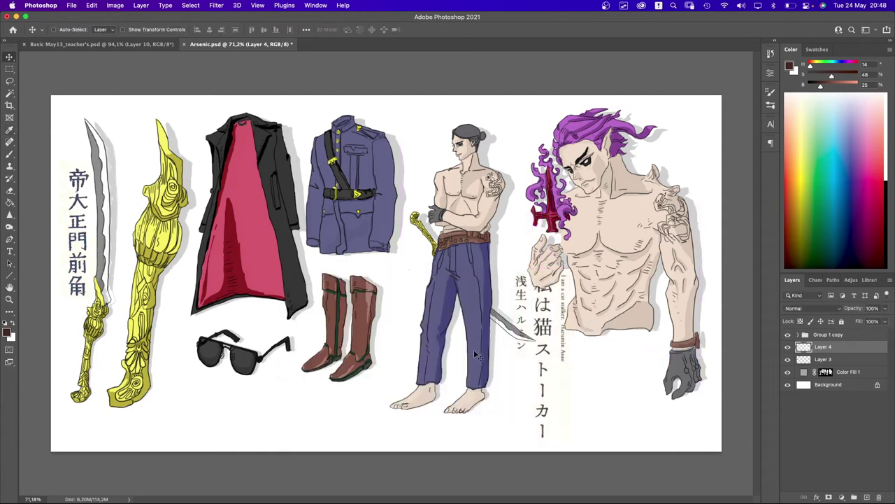
# - Move the pasted text clear of the raised hand and relocate its small Japanese column to the other side of the title
pyautogui.moveTo(554, 360); pyautogui.dragTo(537, 381)
pyautogui.press('m')
pyautogui.moveTo(506, 297)
pyautogui.mouseDown()
pyautogui.moveTo(525, 386)
pyautogui.moveTo(539, 374)
pyautogui.moveTo(556, 389)
pyautogui.moveTo(592, 391)
pyautogui.moveTo(582, 397)
pyautogui.mouseUp()
pyautogui.press('v')
pyautogui.press('super+d')
pyautogui.press('e')
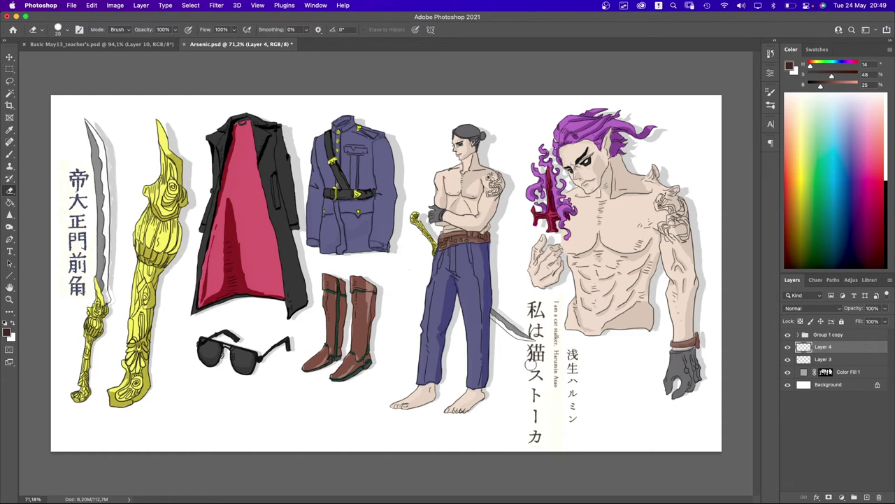
# - Try to shift the lower characters of the large Japanese title slightly down within a rectangular selection
pyautogui.press('m')
pyautogui.moveTo(544, 452); pyautogui.dragTo(517, 343)
pyautogui.press('v')
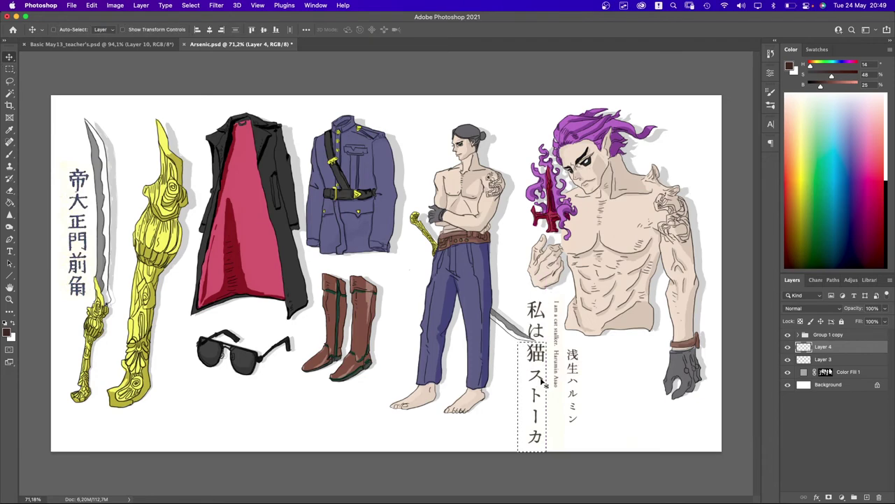
pyautogui.moveTo(539, 379)
pyautogui.mouseDown()
pyautogui.moveTo(556, 382)
pyautogui.moveTo(547, 376)
pyautogui.mouseUp()
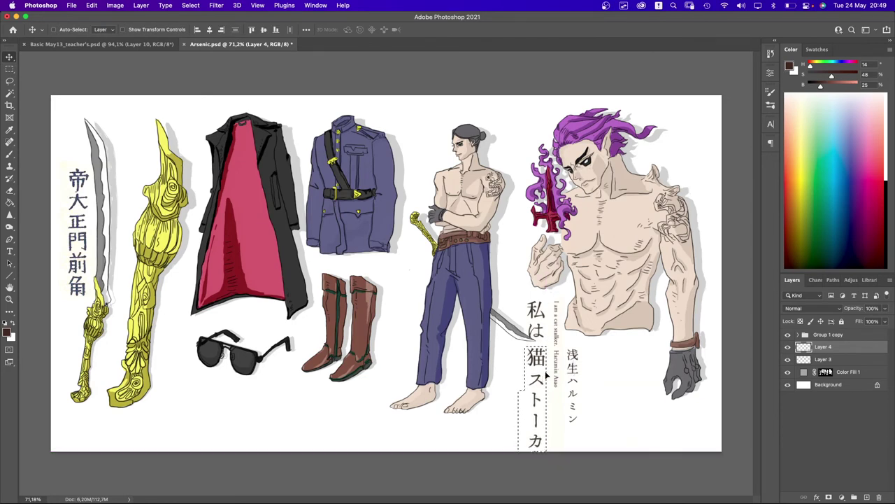
pyautogui.press('super+d')
# - Scale the pasted cover text to about 88% and position it just beyond the standing figure's sword tip
pyautogui.press('super+t')
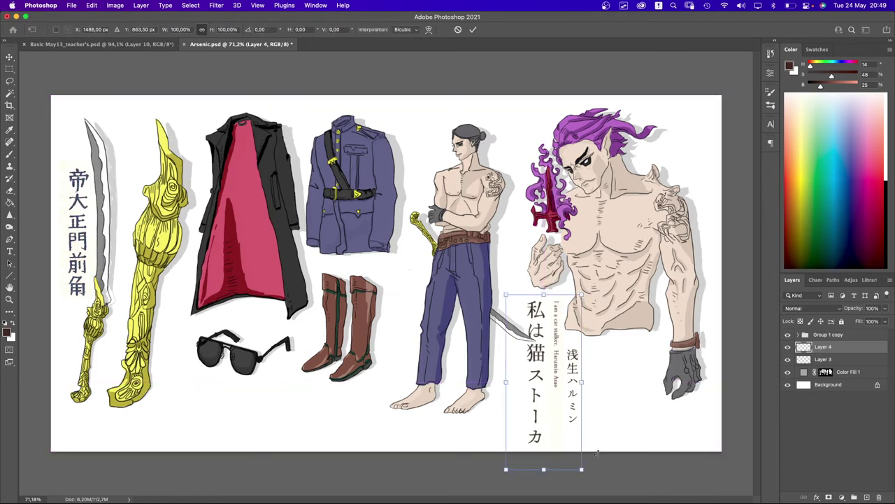
pyautogui.moveTo(581, 470); pyautogui.dragTo(573, 448)
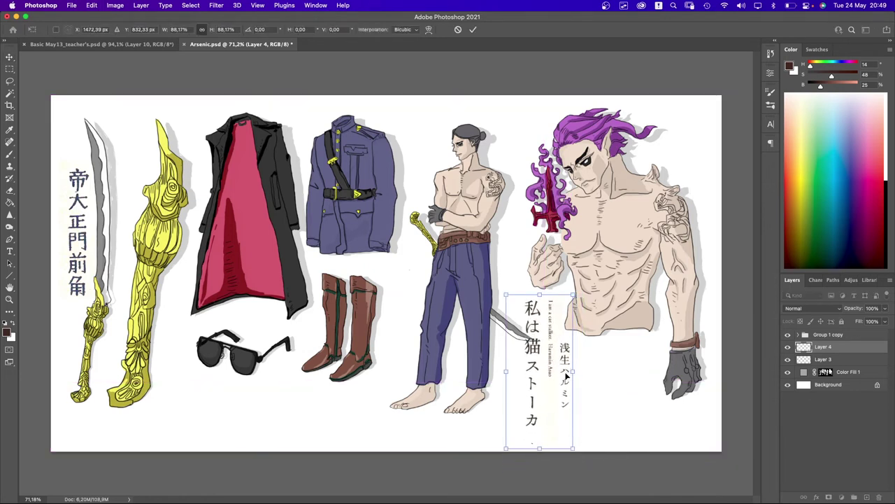
pyautogui.press('Return')
pyautogui.moveTo(563, 369)
pyautogui.mouseDown()
pyautogui.moveTo(570, 381)
pyautogui.moveTo(570, 362)
pyautogui.mouseUp()
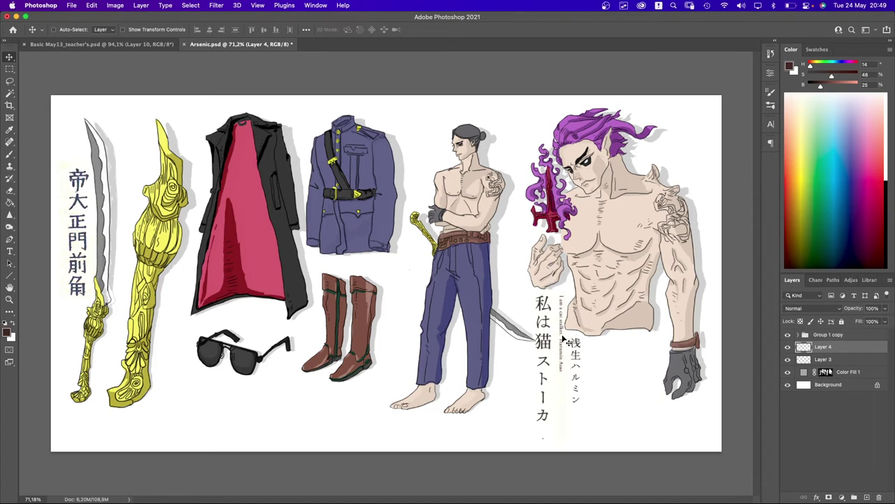
# - Save the character sheet and switch to the BasicSketch_Apr22 Facebook group in Chrome
pyautogui.press('super+s')
pyautogui.press('super+Tab')
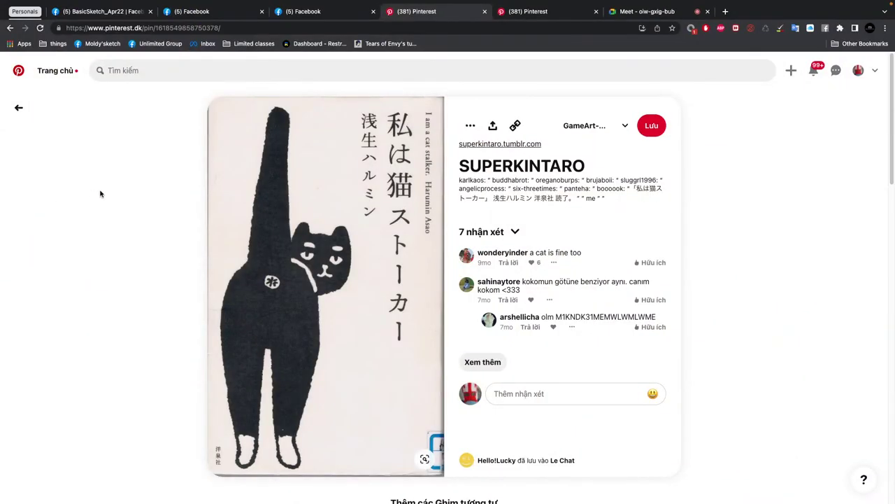
pyautogui.click(192, 13)
pyautogui.click(125, 19)
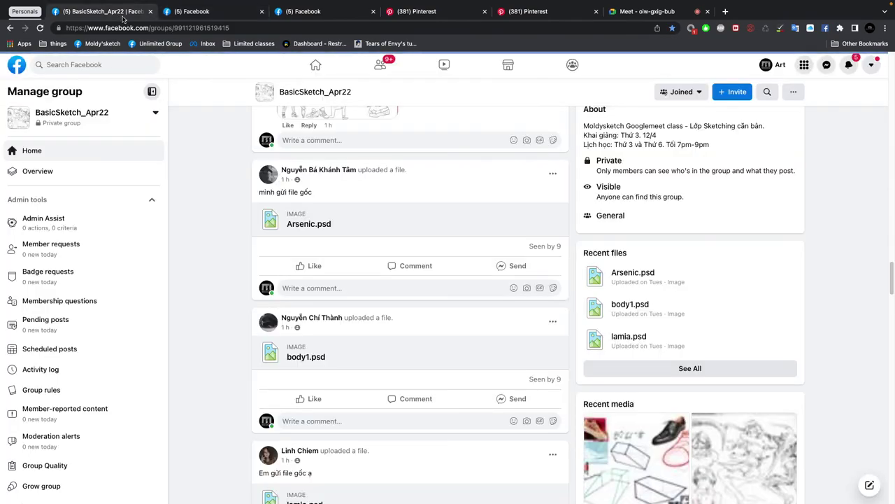
# - Start a new post in the group's discussion
pyautogui.scroll(20, 366, 235)
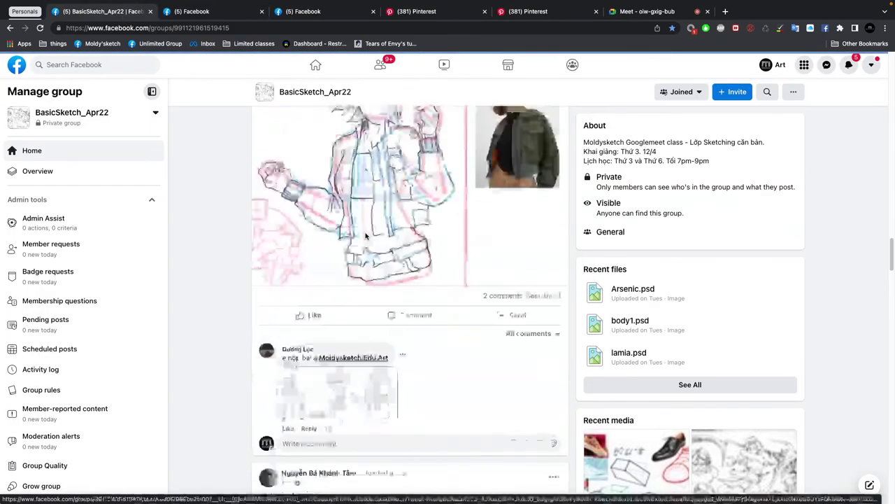
pyautogui.scroll(3, 476, 184)
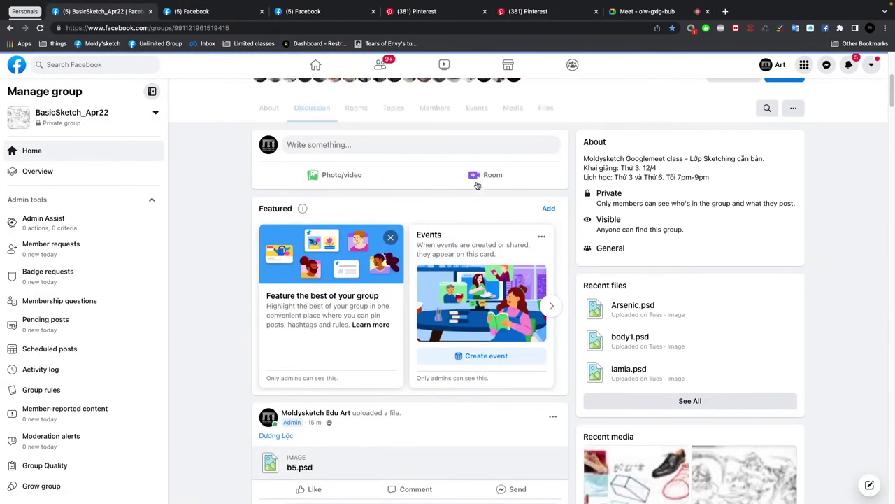
pyautogui.click(432, 173)
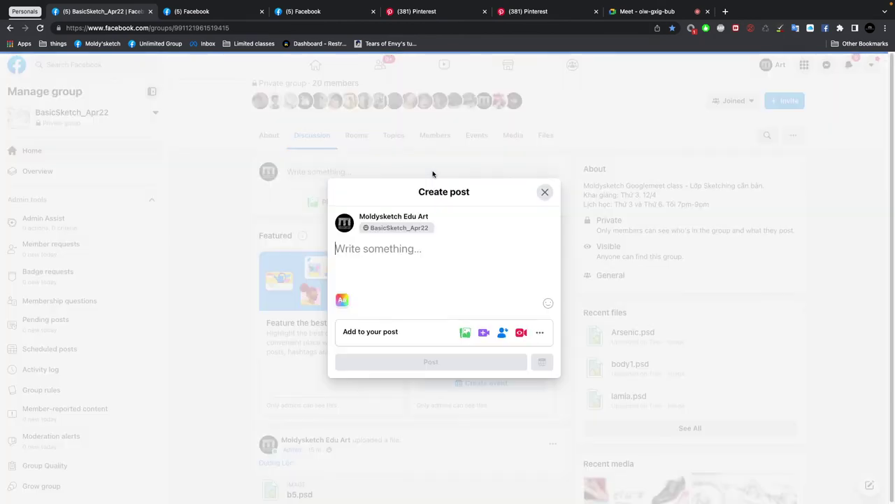
pyautogui.click(465, 333)
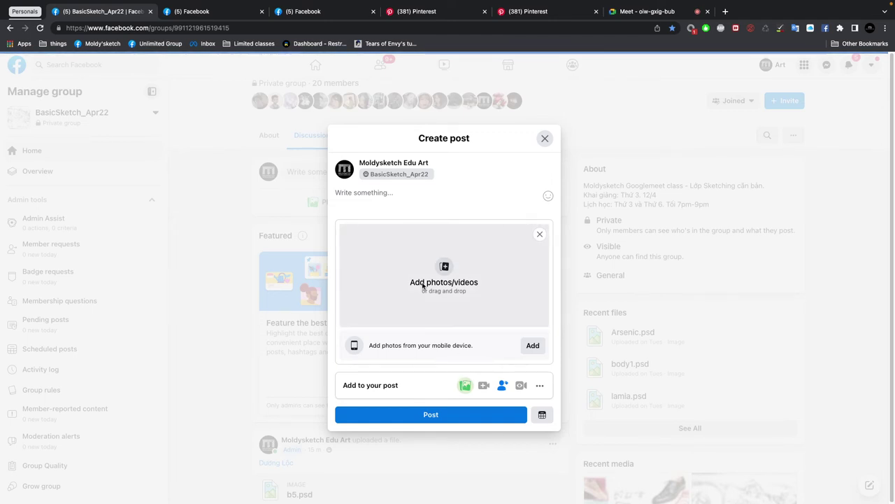
pyautogui.click(539, 385)
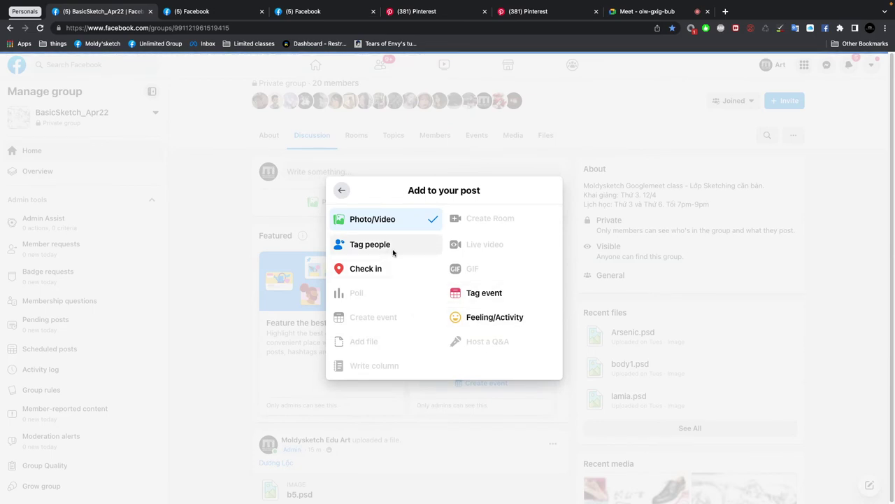
pyautogui.click(342, 189)
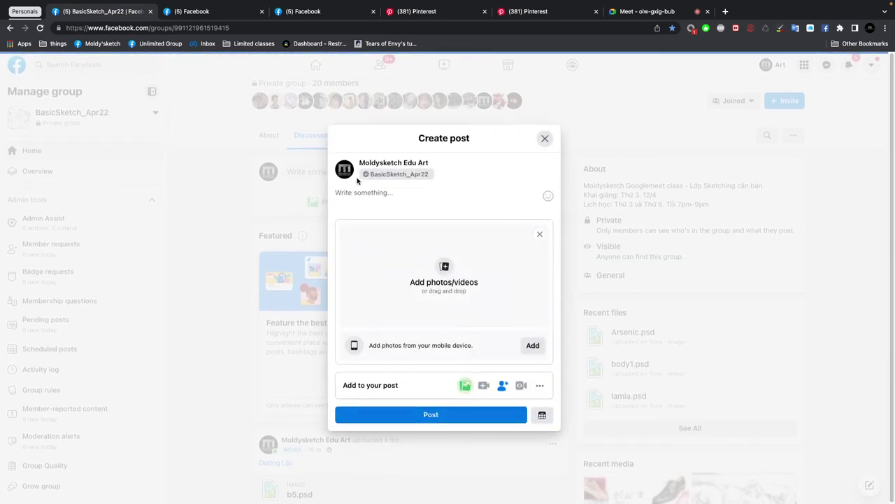
pyautogui.click(540, 235)
# - Replace the photo attachment area of the new group post with a file upload
pyautogui.click(539, 331)
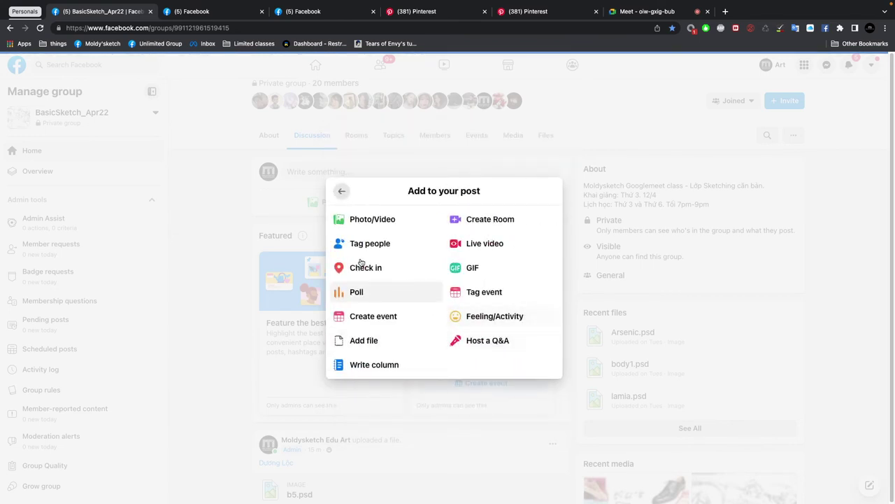
pyautogui.click(387, 340)
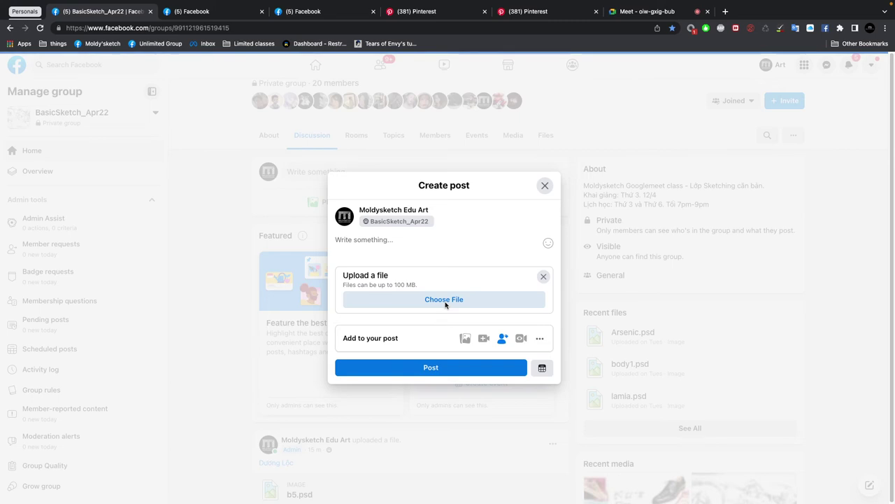
pyautogui.click(544, 276)
pyautogui.click(539, 332)
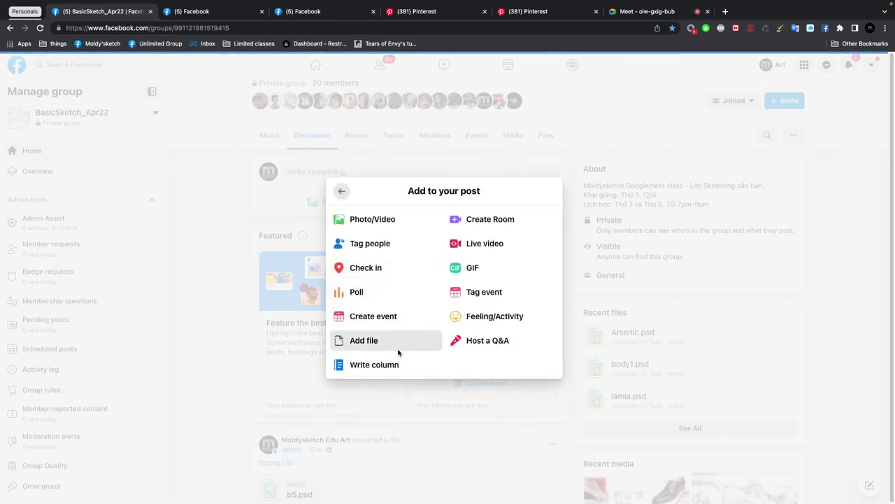
pyautogui.click(364, 340)
pyautogui.click(420, 305)
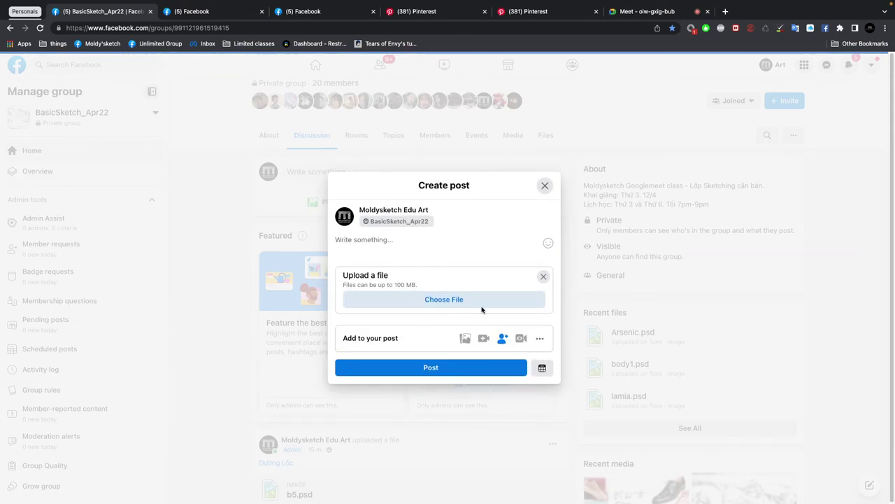
# - Switch to Finder and open the Desktop folder
pyautogui.press('super+Tab')
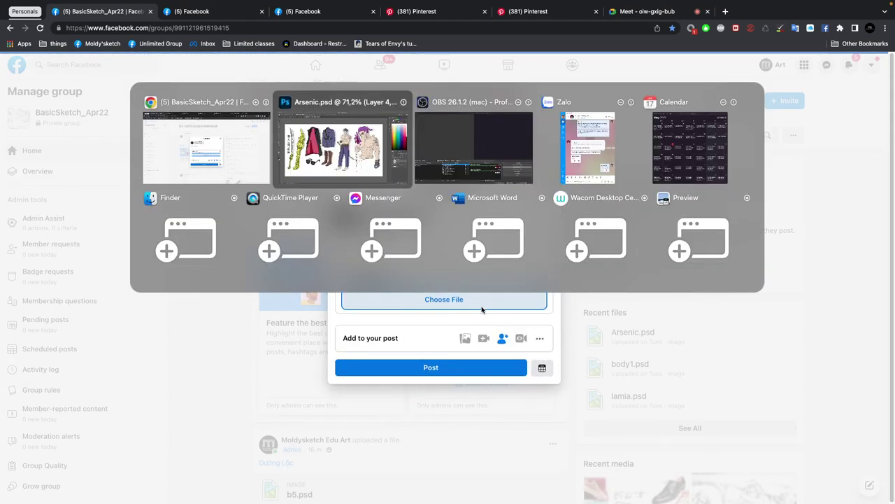
pyautogui.press('super+Tab')
pyautogui.press('super+Tab')
pyautogui.press('super+Tab')
pyautogui.press('super+Tab')
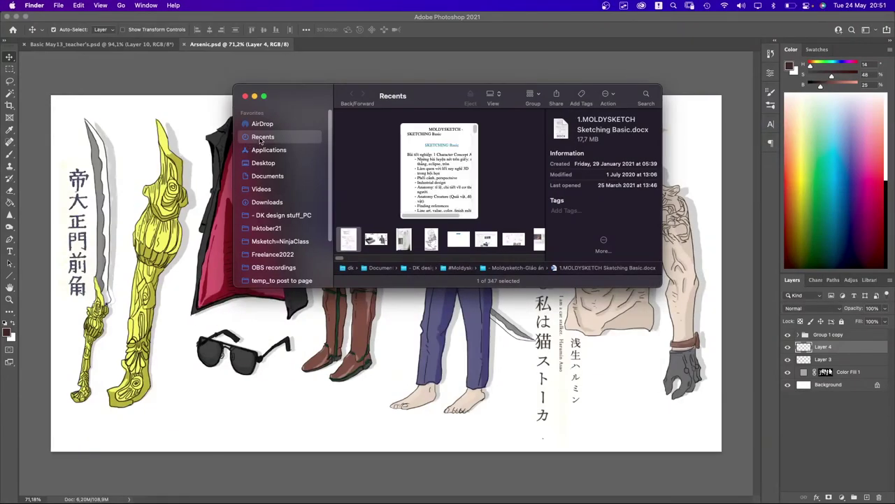
pyautogui.click(272, 163)
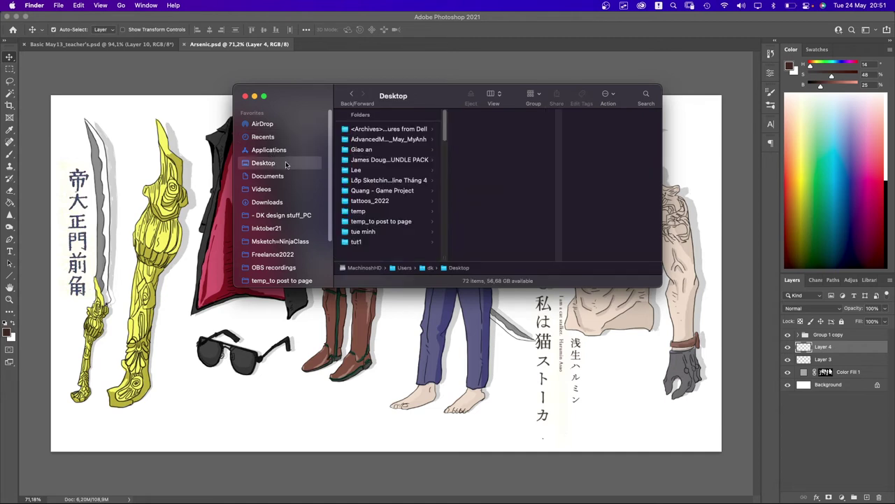
# - Find and select Arsenic.psd among the images in the Desktop folder
pyautogui.scroll(-10, 394, 209)
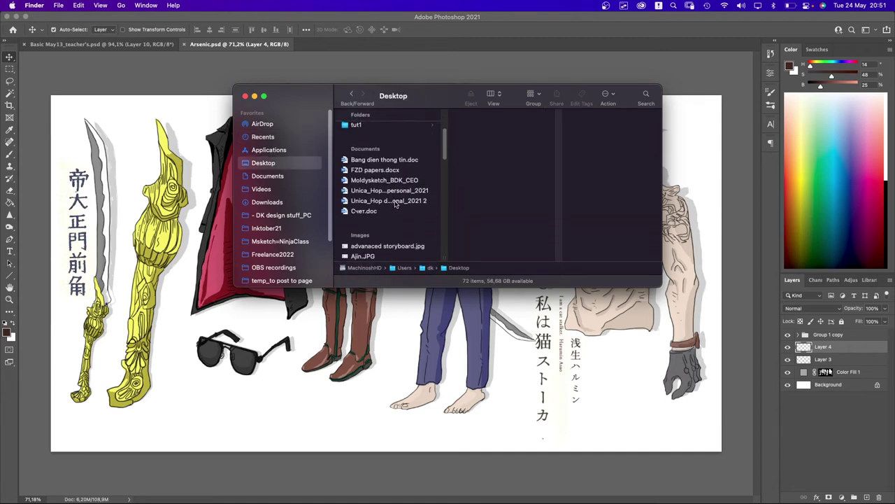
pyautogui.scroll(-10, 396, 204)
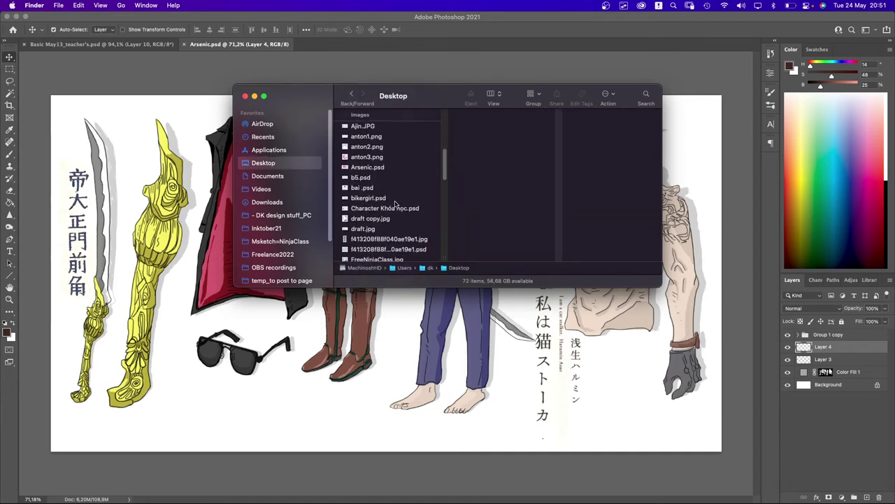
pyautogui.scroll(-10, 395, 203)
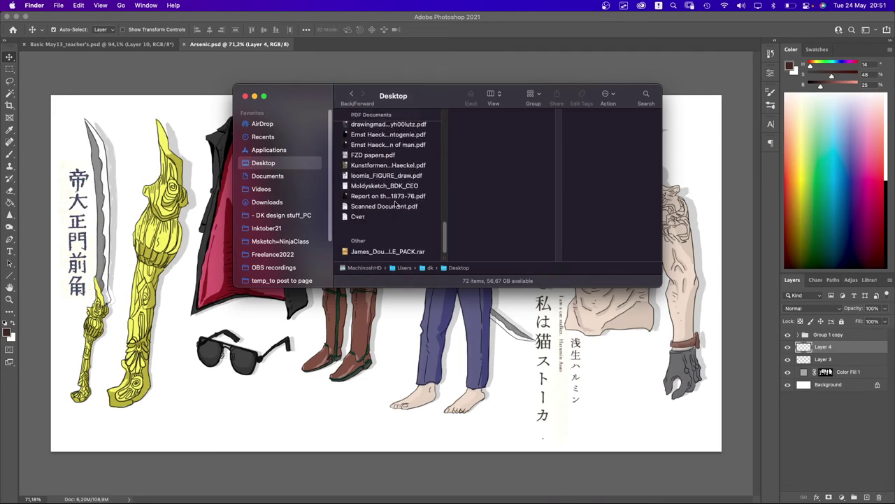
pyautogui.hotkey('ctrl', 'Right')
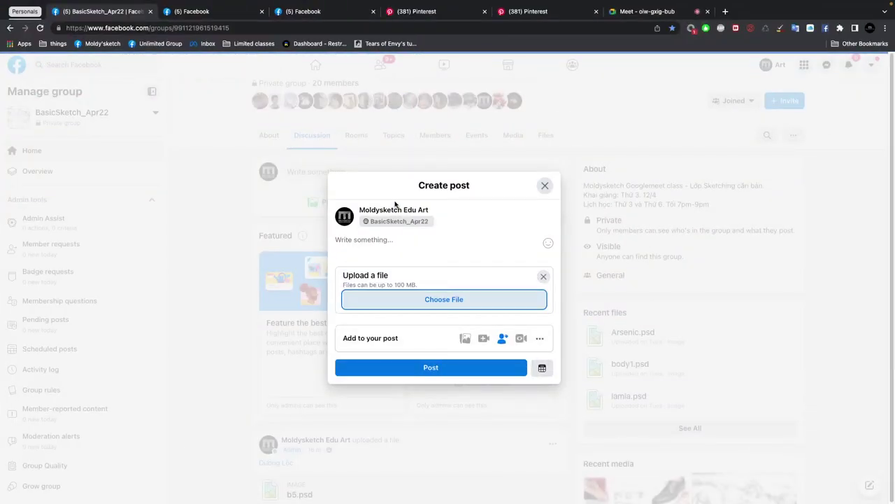
pyautogui.hotkey('ctrl', 'Left')
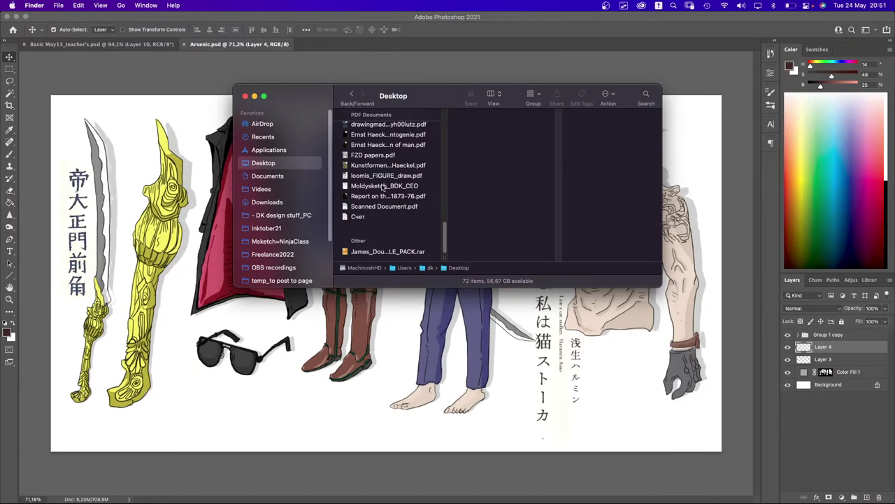
pyautogui.click(382, 186)
pyautogui.press('a')
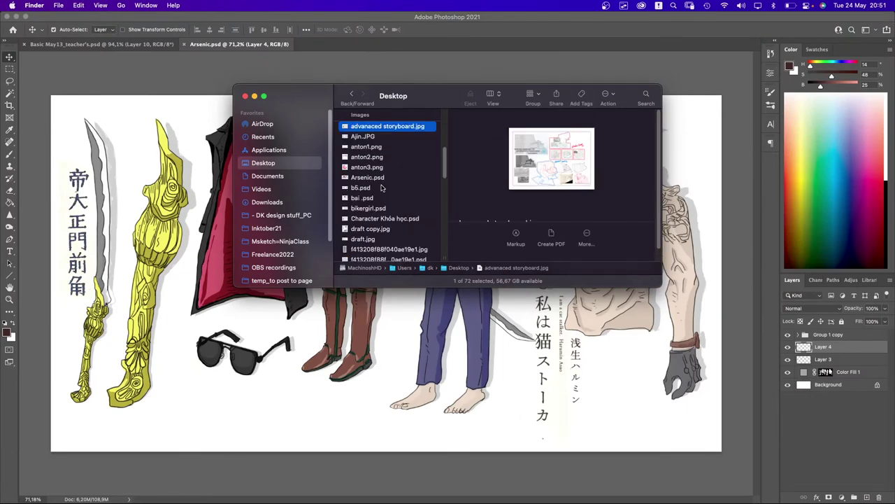
pyautogui.press('Down')
pyautogui.press('Down')
pyautogui.press('Down')
pyautogui.press('Down')
pyautogui.press('Down')
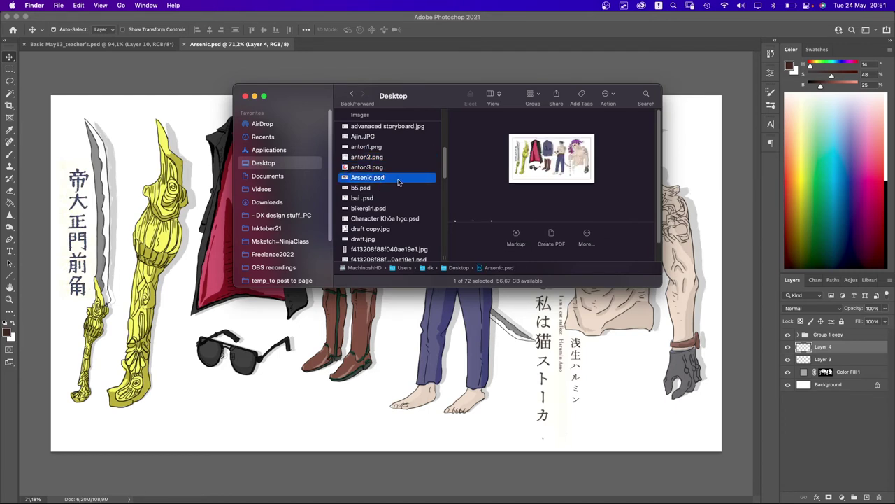
# - Switch back to Chrome and take its window out of full screen
pyautogui.hotkey('alt', 'Tab')
pyautogui.click(398, 183)
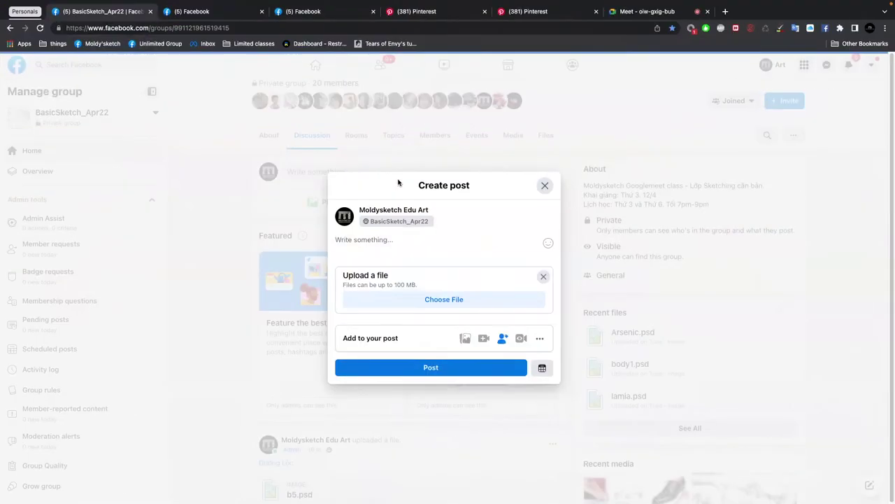
pyautogui.moveTo(31, 3)
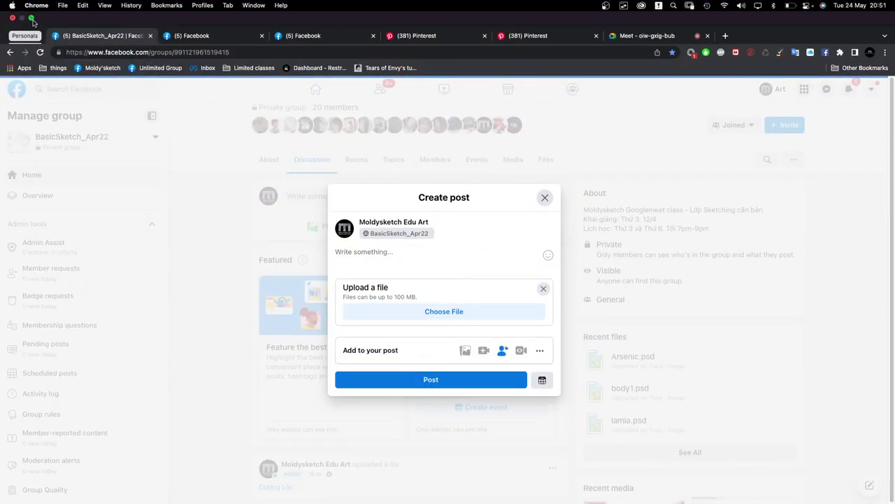
pyautogui.click(30, 19)
# - Move the Finder window clear of the post's upload area and try to drop Arsenic.psd into the file upload
pyautogui.hotkey('alt', 'Tab')
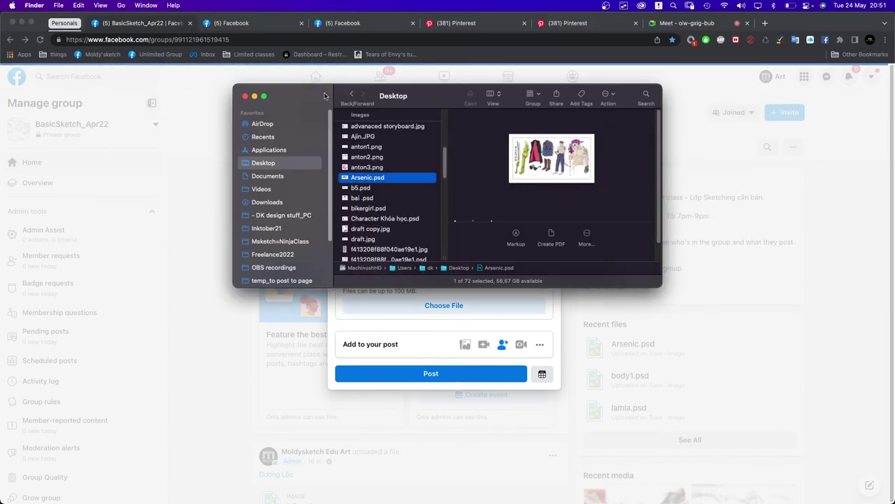
pyautogui.moveTo(325, 97); pyautogui.dragTo(522, 51)
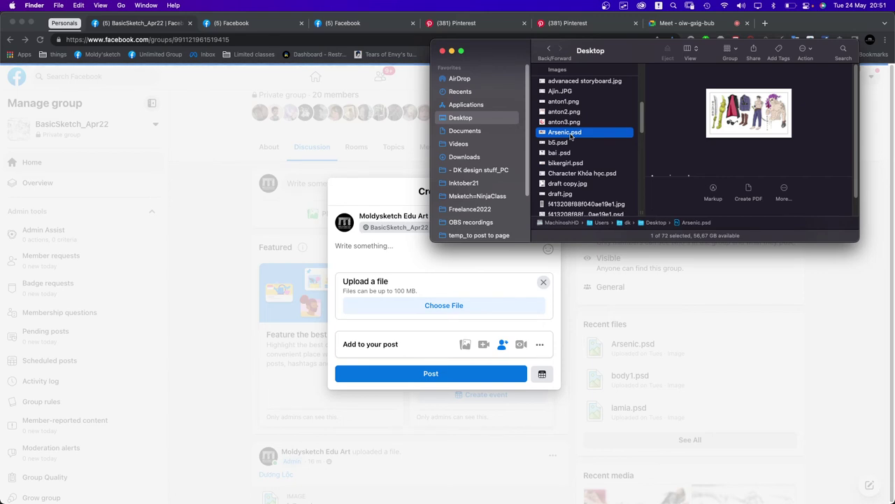
pyautogui.click(568, 138)
pyautogui.moveTo(614, 132); pyautogui.dragTo(425, 274)
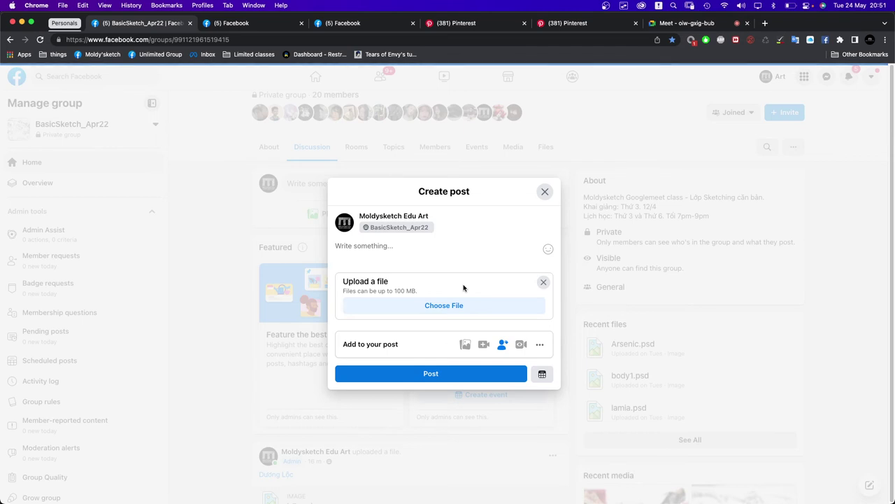
pyautogui.press('super+Tab')
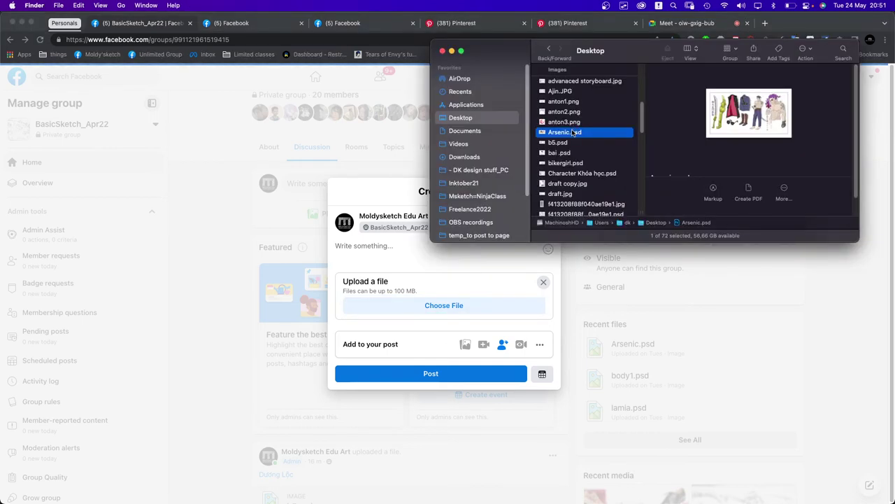
pyautogui.moveTo(570, 133); pyautogui.dragTo(420, 297)
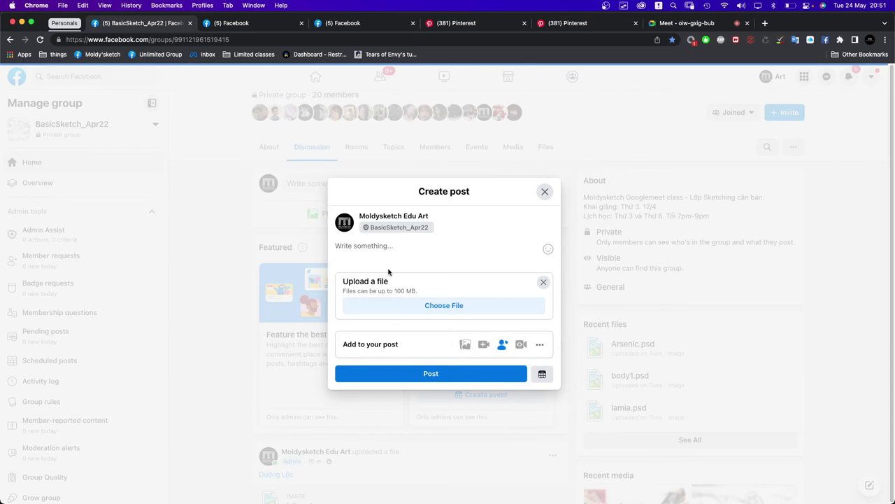
# - Discard the unfinished post and reload the BasicSketch_Apr22 group page
pyautogui.click(544, 192)
pyautogui.click(40, 40)
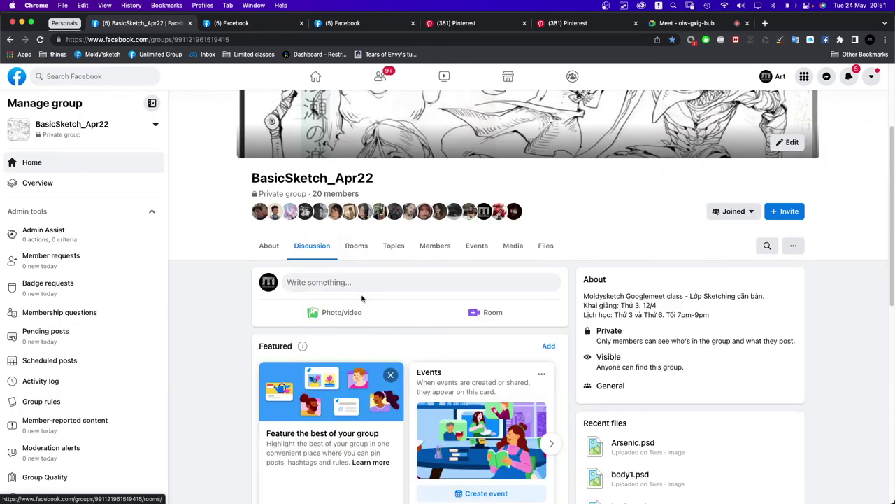
pyautogui.scroll(-5, 361, 299)
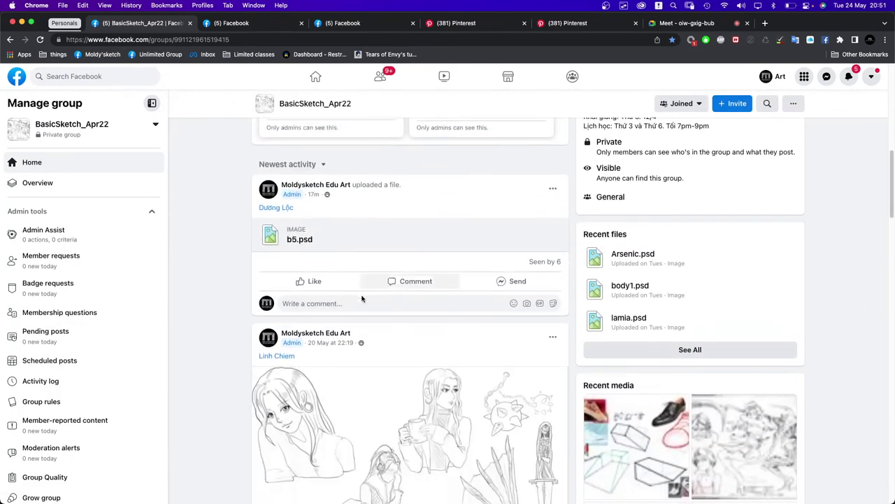
pyautogui.scroll(-4, 361, 299)
pyautogui.scroll(9, 361, 298)
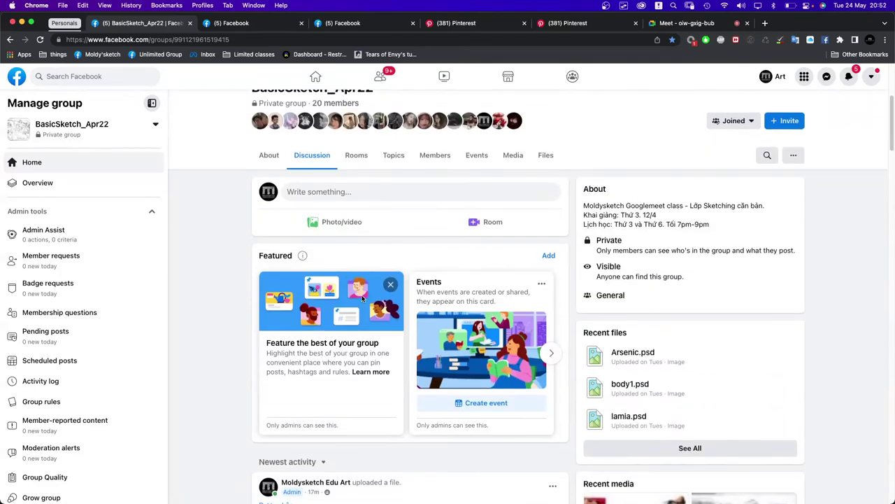
# - Start another group post with a file upload, try to attach Arsenic.psd from Finder, and close the post
pyautogui.click(399, 197)
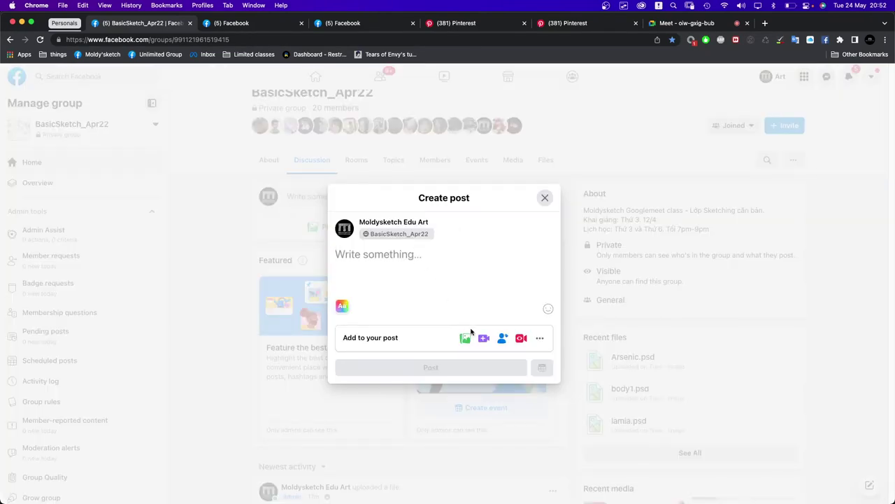
pyautogui.click(540, 339)
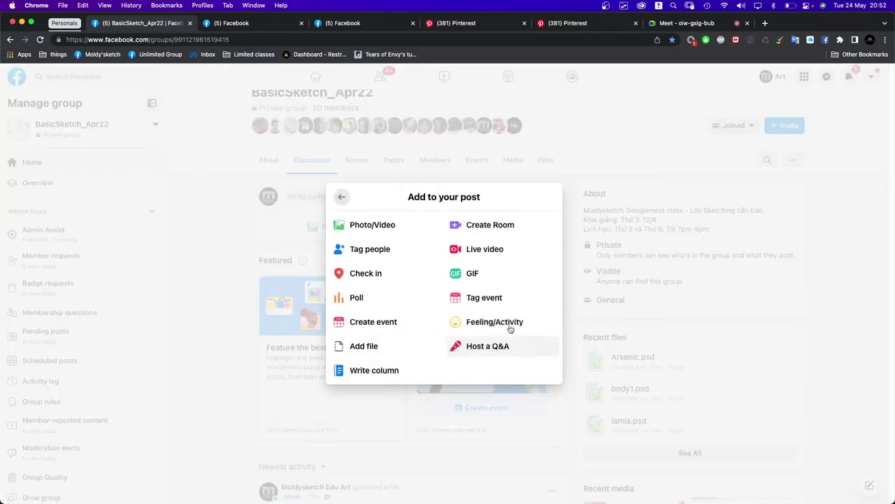
pyautogui.click(387, 346)
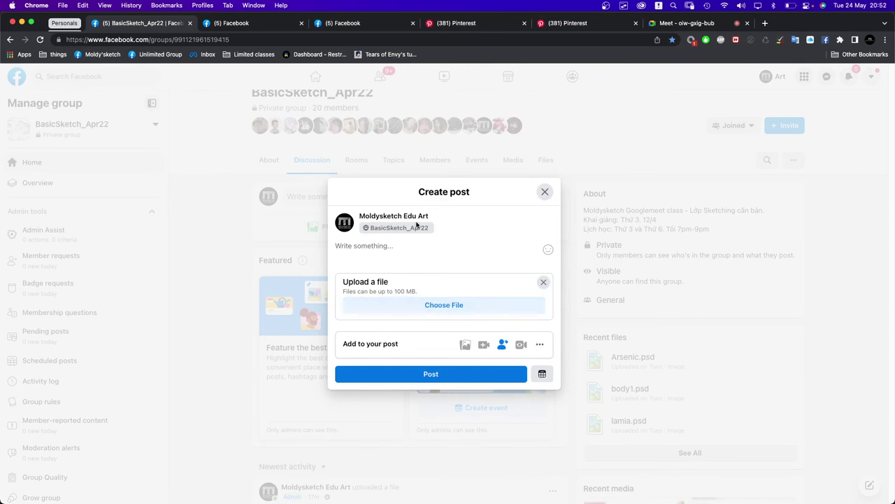
pyautogui.click(452, 314)
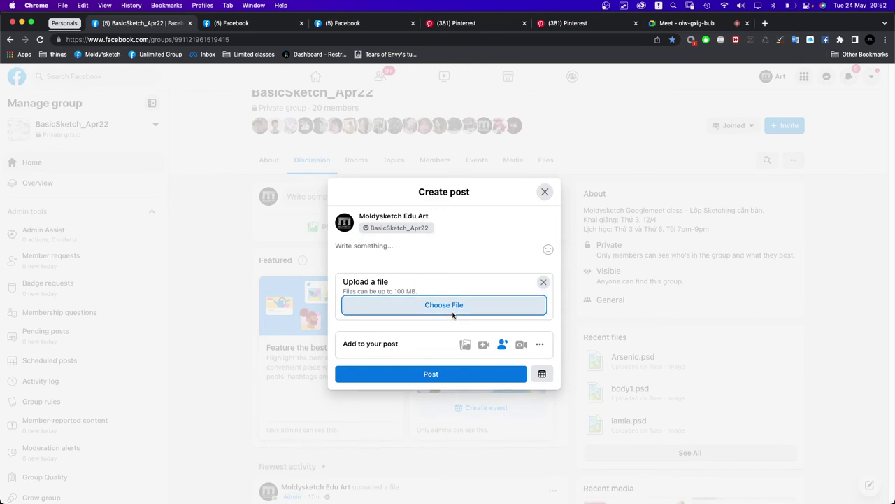
pyautogui.hotkey('alt', 'Tab')
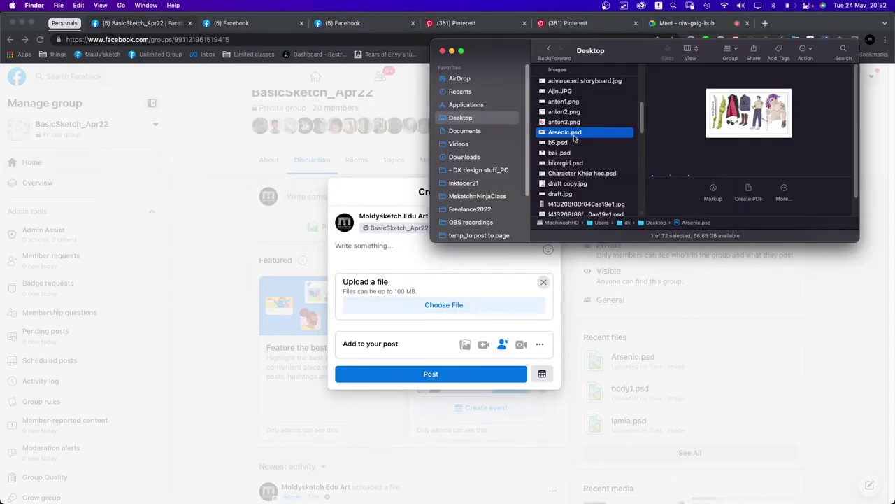
pyautogui.moveTo(581, 134); pyautogui.dragTo(406, 293)
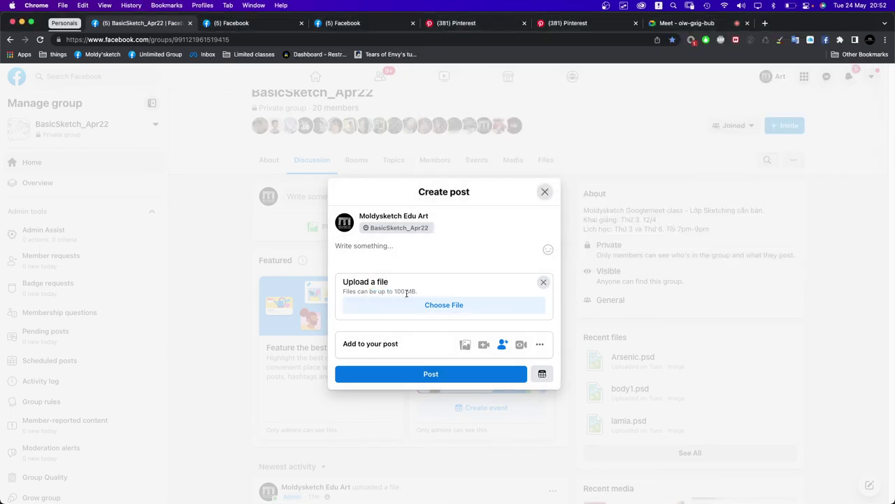
pyautogui.click(546, 193)
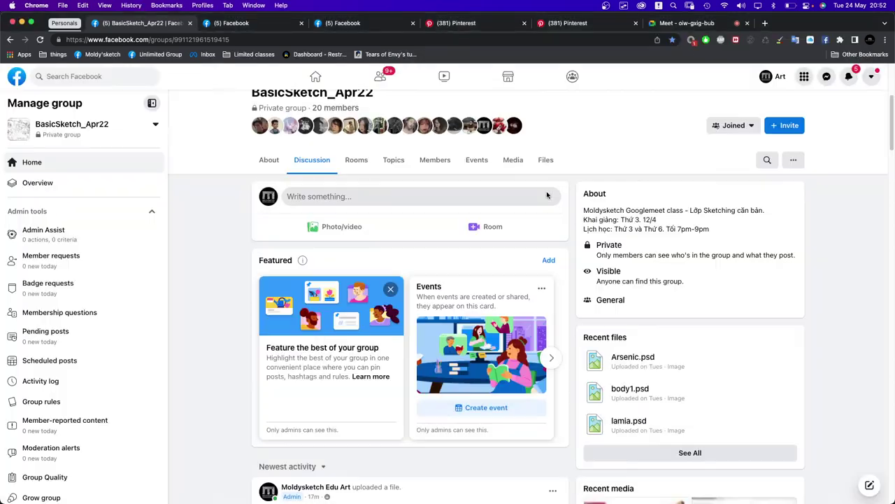
# - Find the body1.psd upload in the BasicSketch_Apr22 group feed and open its download
pyautogui.scroll(-10, 353, 291)
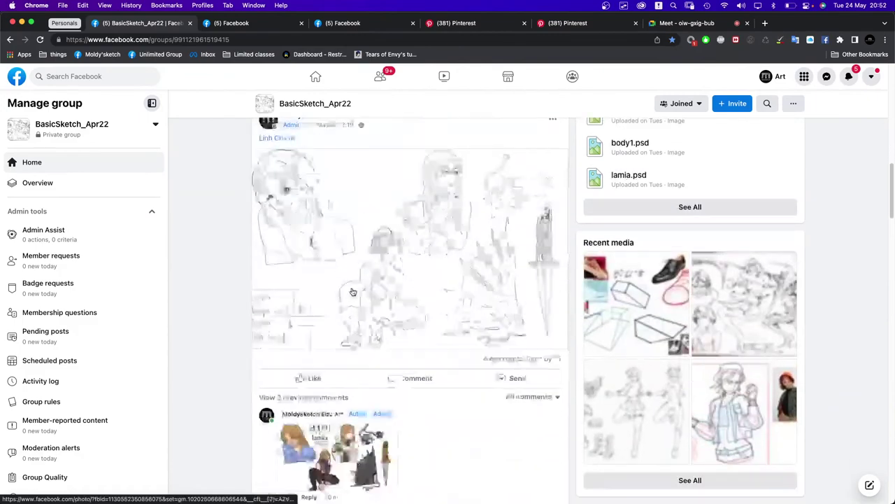
pyautogui.scroll(-5, 354, 291)
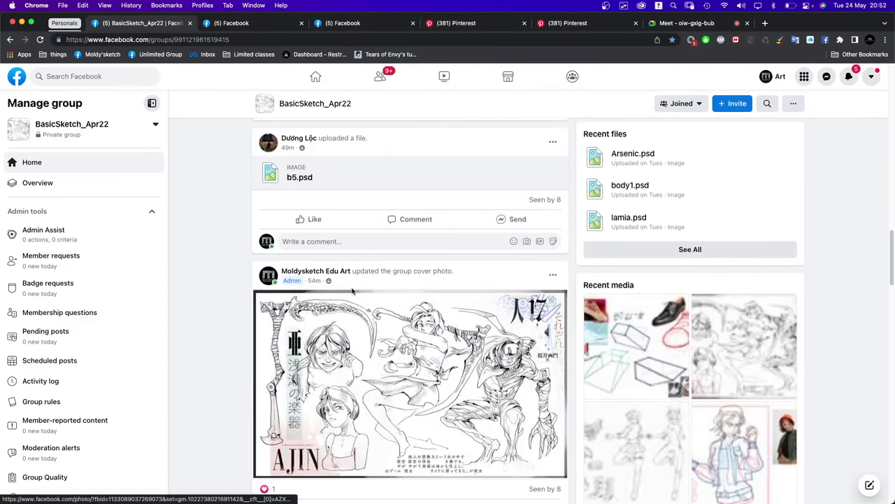
pyautogui.scroll(-10, 353, 291)
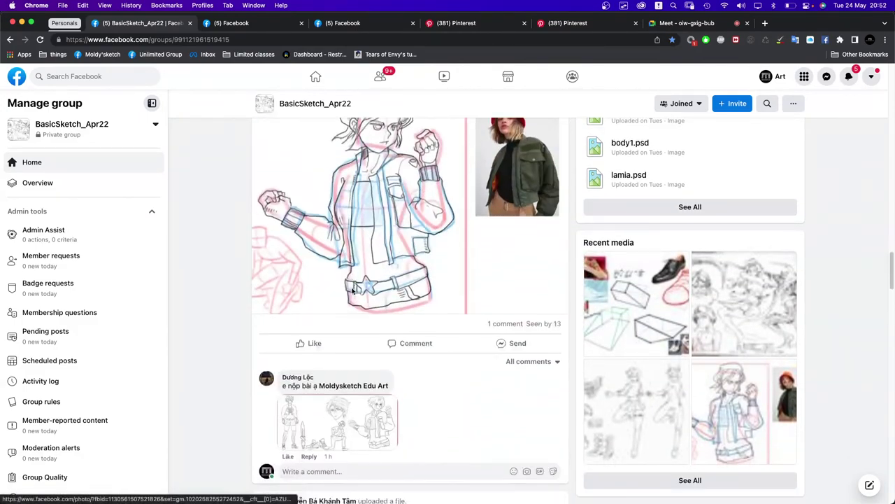
pyautogui.scroll(-5, 352, 291)
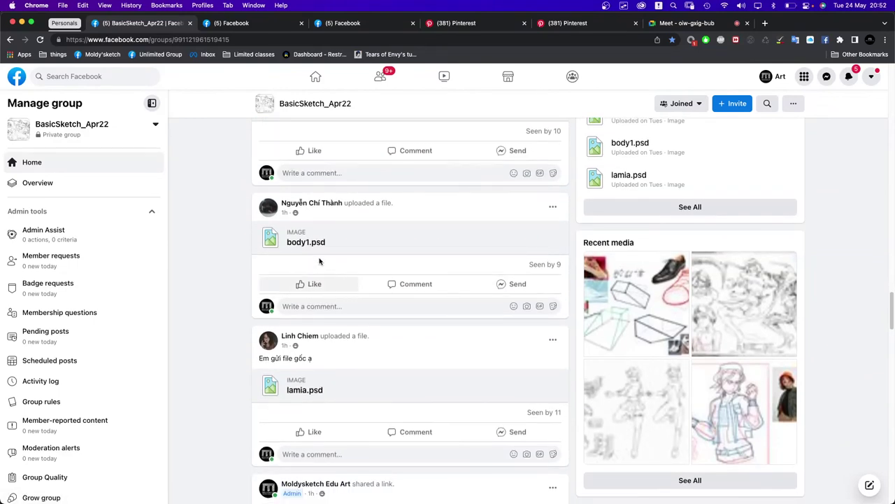
pyautogui.click(308, 243)
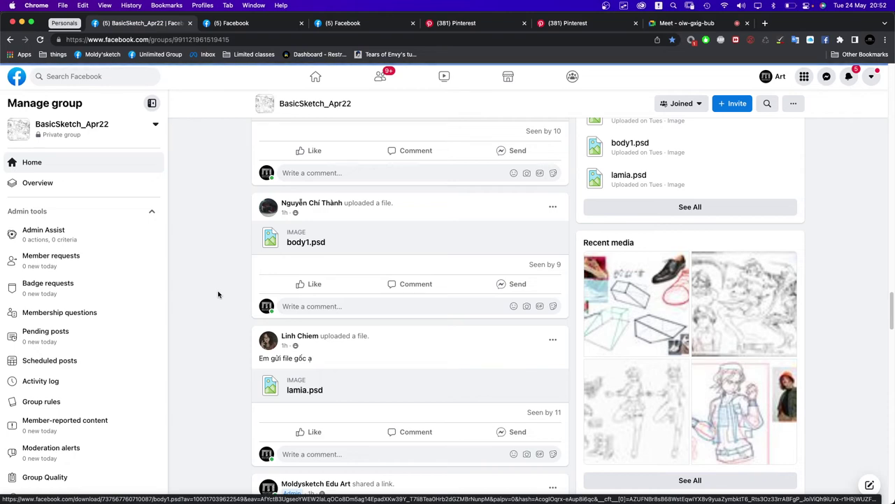
# - Shrink the browser window and enlarge it again, return to the body1.psd post in the feed, and retry its download
pyautogui.hotkey('ctrl', 'alt', 'BackSpace')
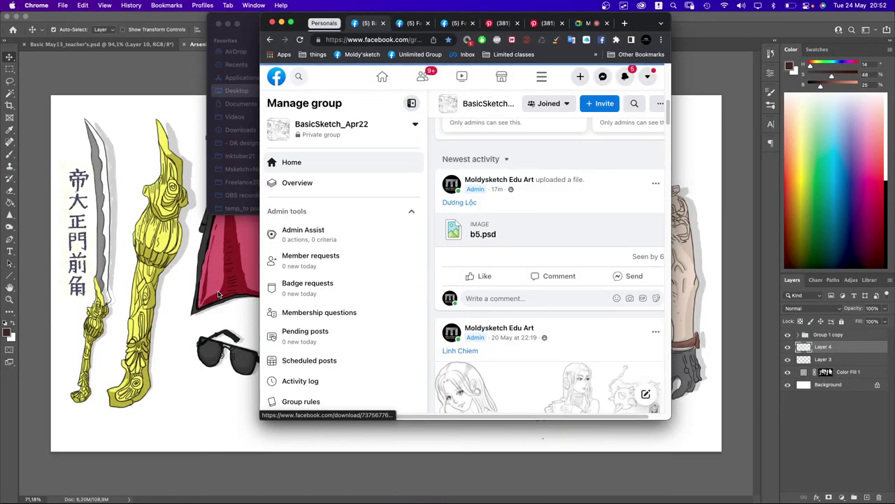
pyautogui.hotkey('ctrl', 'alt', 'Return')
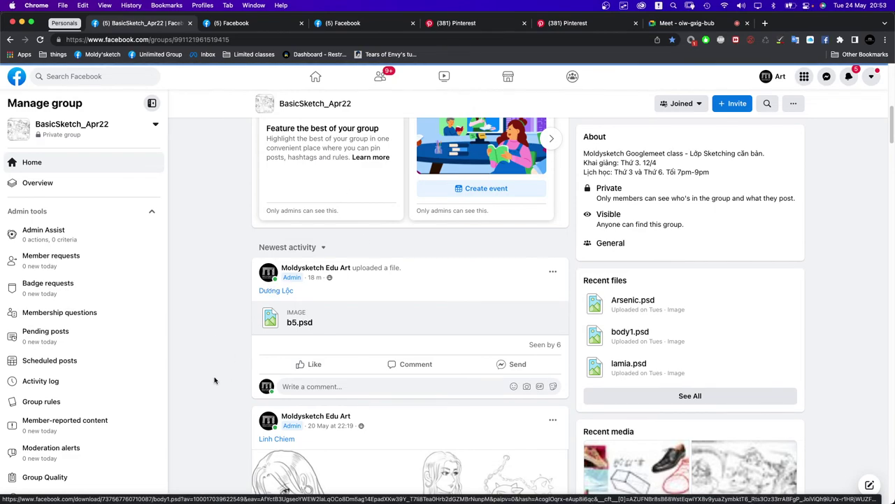
pyautogui.scroll(-5, 214, 378)
pyautogui.scroll(-4, 214, 349)
pyautogui.scroll(7, 215, 336)
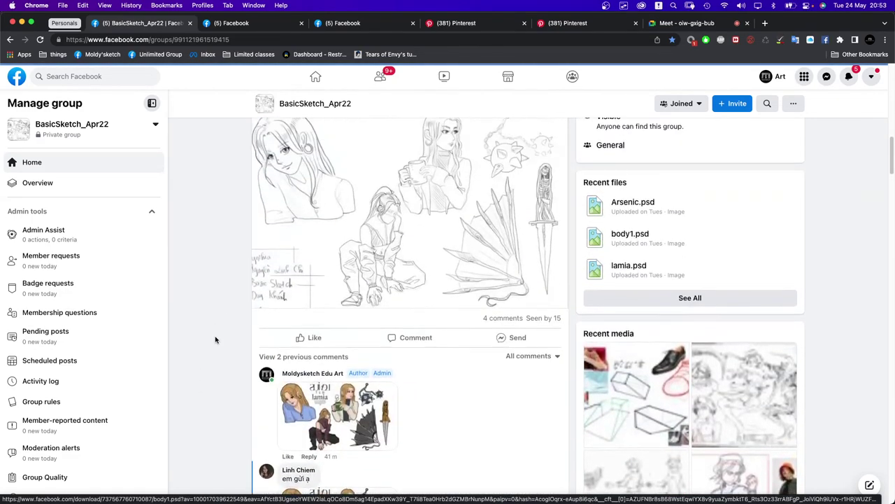
pyautogui.scroll(6, 262, 343)
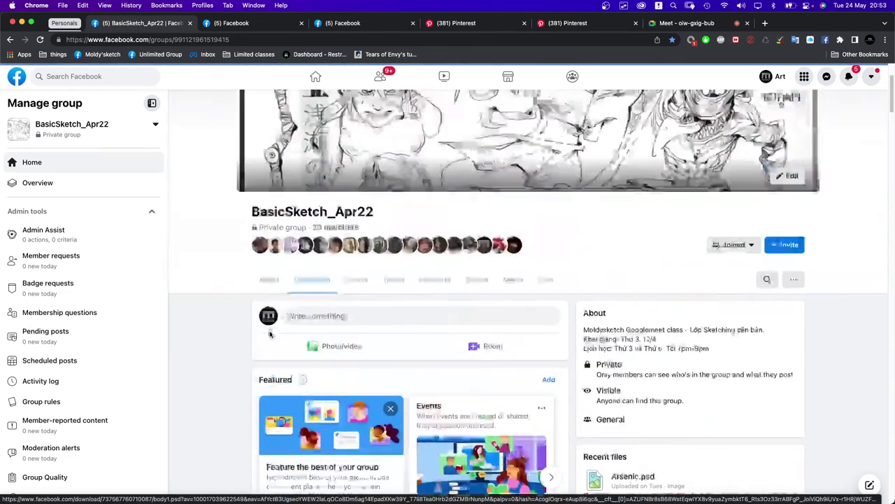
pyautogui.scroll(-8, 260, 300)
pyautogui.scroll(-10, 244, 350)
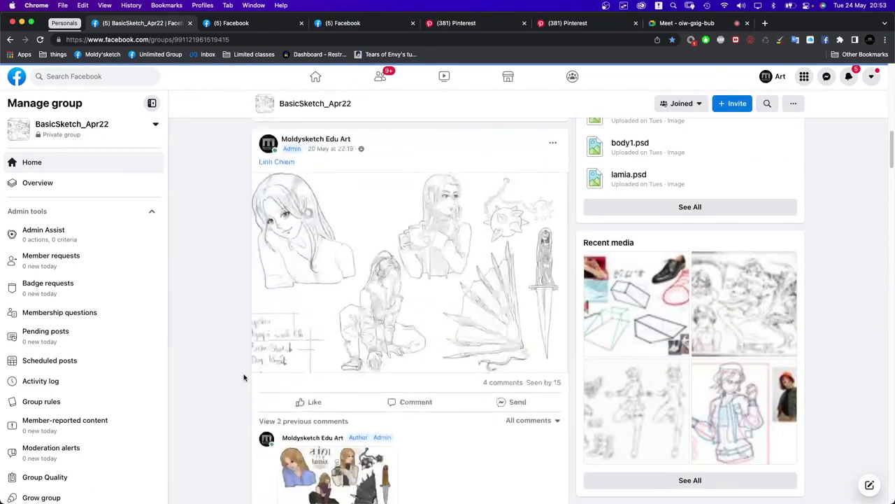
pyautogui.scroll(-8, 242, 350)
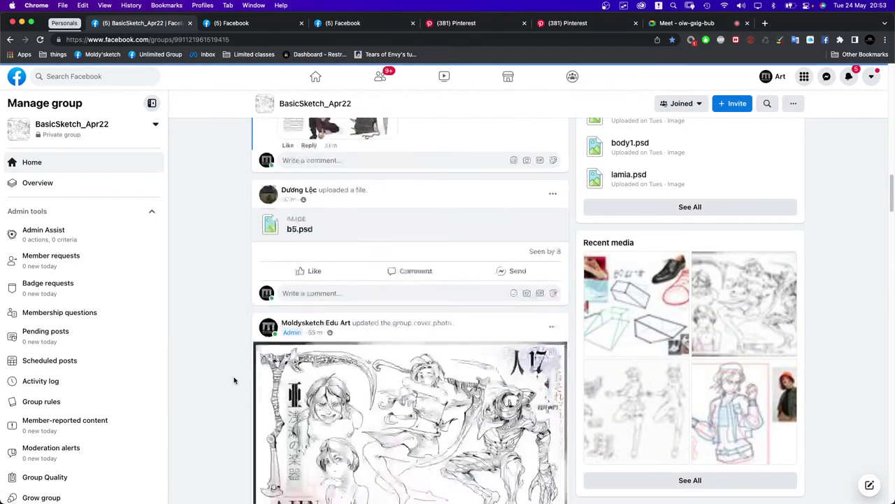
pyautogui.scroll(-15, 258, 317)
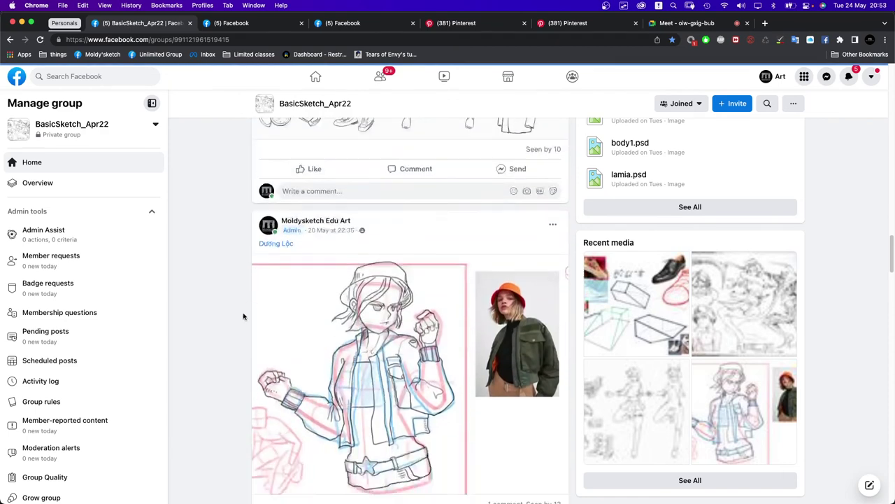
pyautogui.scroll(-2, 246, 343)
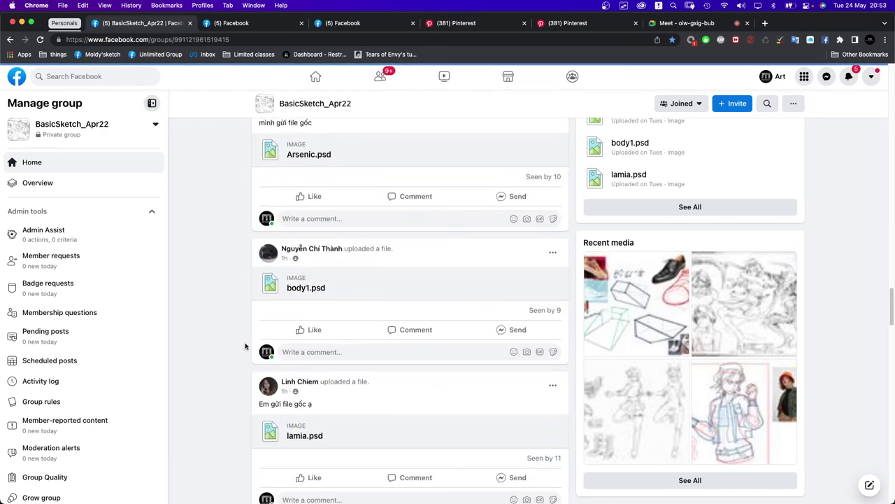
pyautogui.click(301, 276)
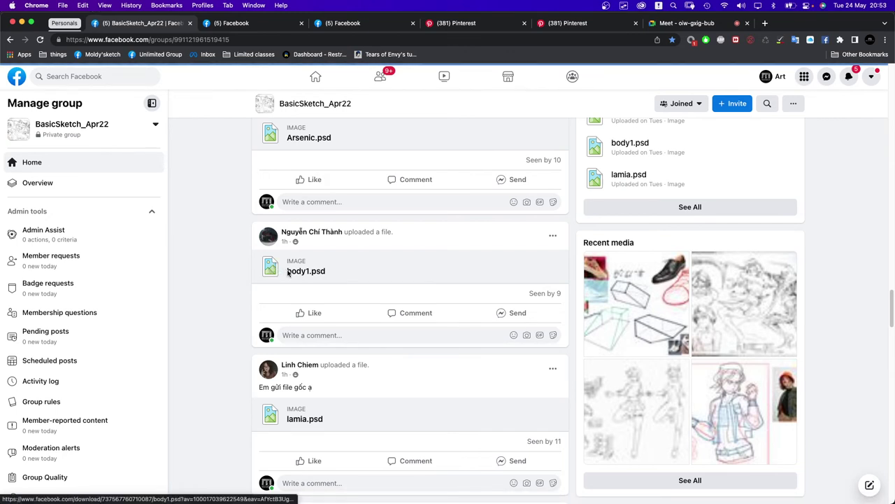
pyautogui.click(302, 273)
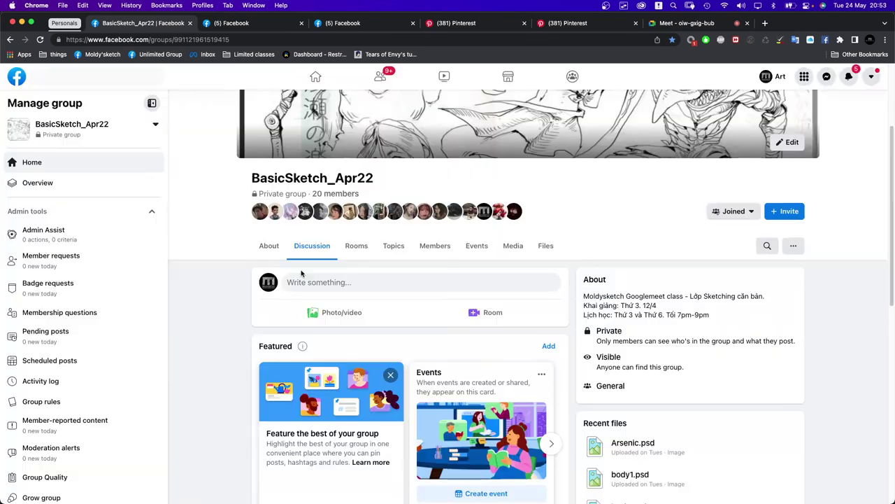
# - Download b5.psd from the newest upload post in the group feed
pyautogui.scroll(-5, 302, 273)
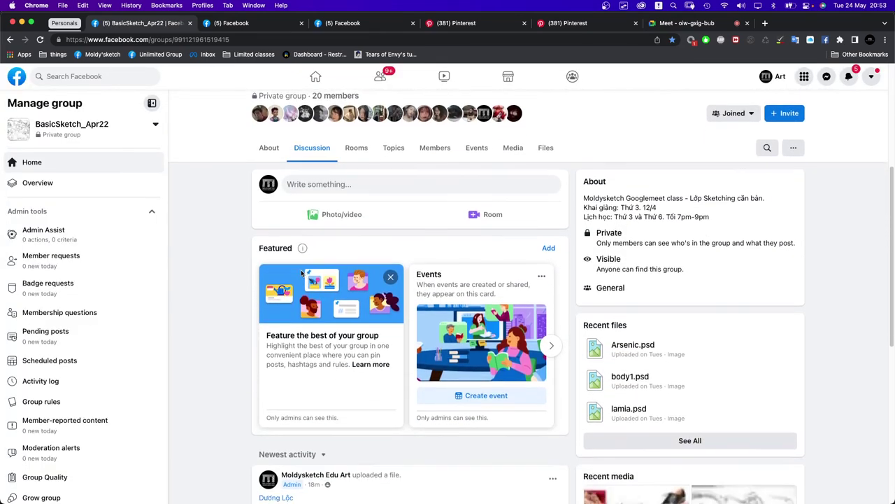
pyautogui.scroll(-3, 301, 273)
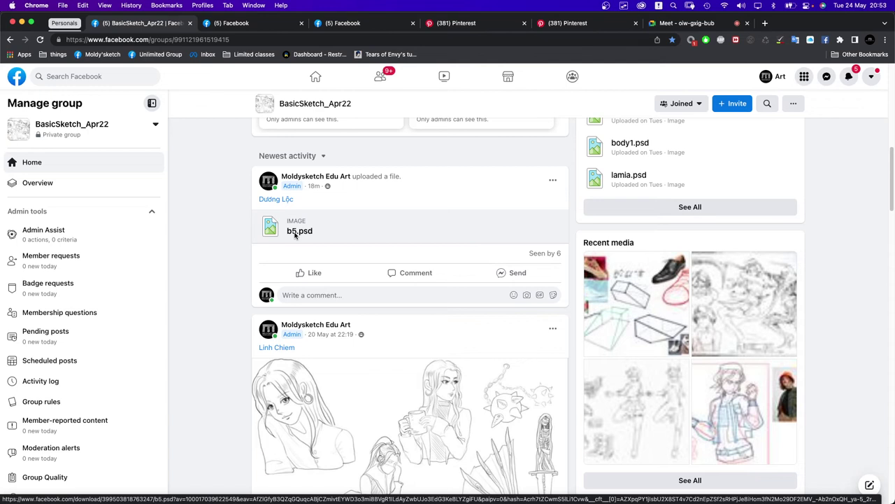
pyautogui.click(295, 235)
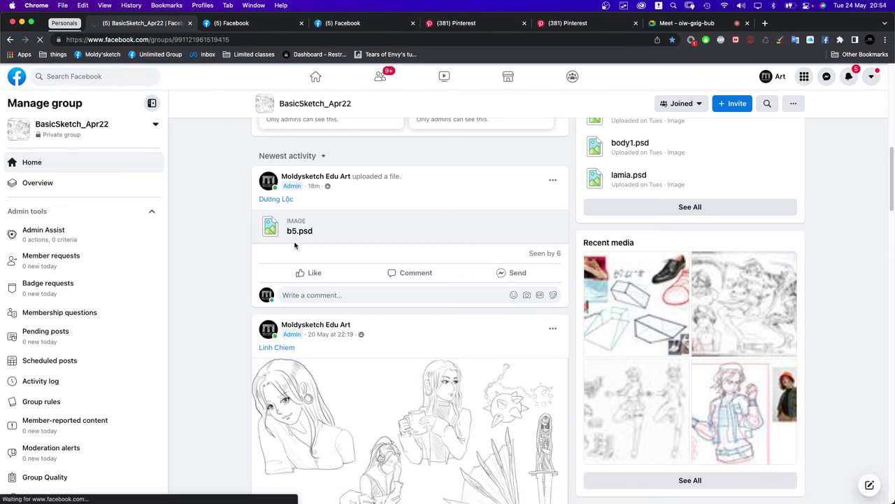
# - Look through the group feed, from the newest b5.psd upload to the 20 May 21:46 post with the sword and outfit sketches
pyautogui.scroll(-1, 240, 291)
pyautogui.scroll(-5, 240, 291)
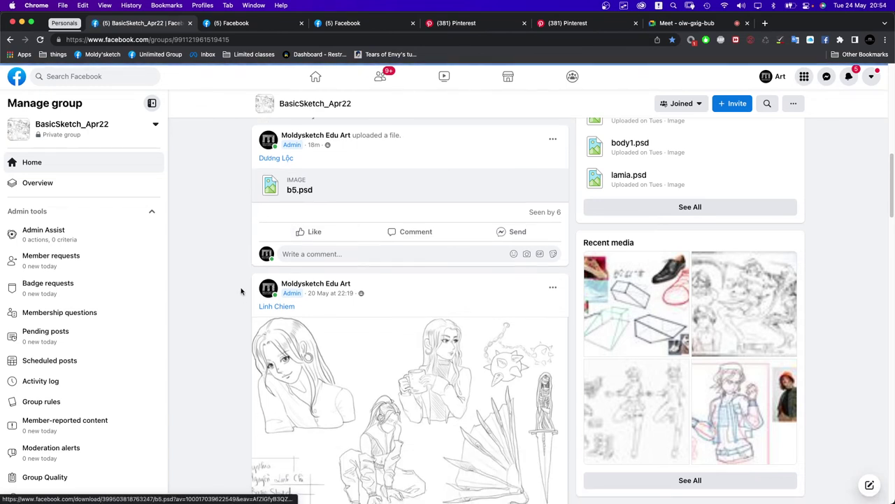
pyautogui.scroll(3, 240, 291)
pyautogui.scroll(10, 241, 291)
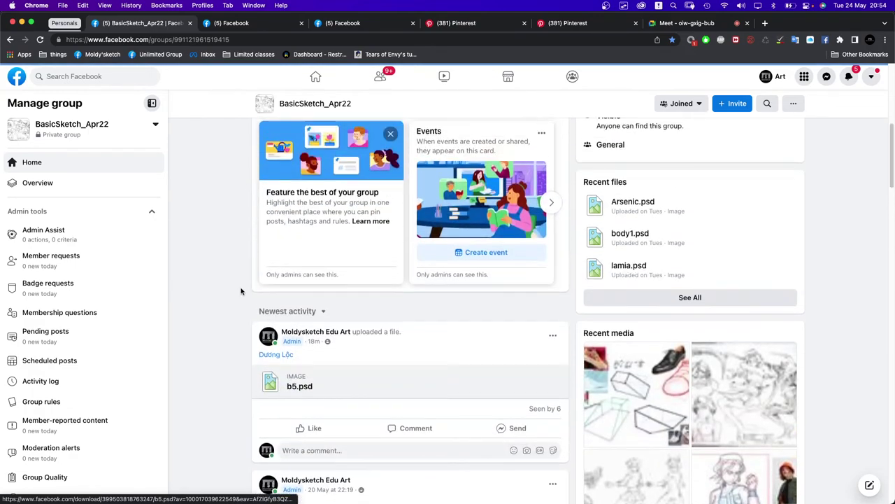
pyautogui.scroll(-10, 240, 291)
pyautogui.scroll(-15, 241, 291)
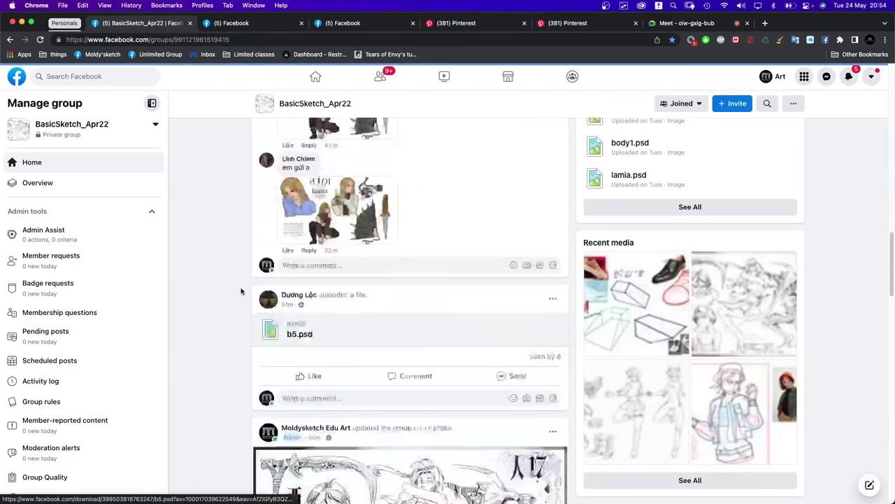
pyautogui.scroll(-15, 241, 291)
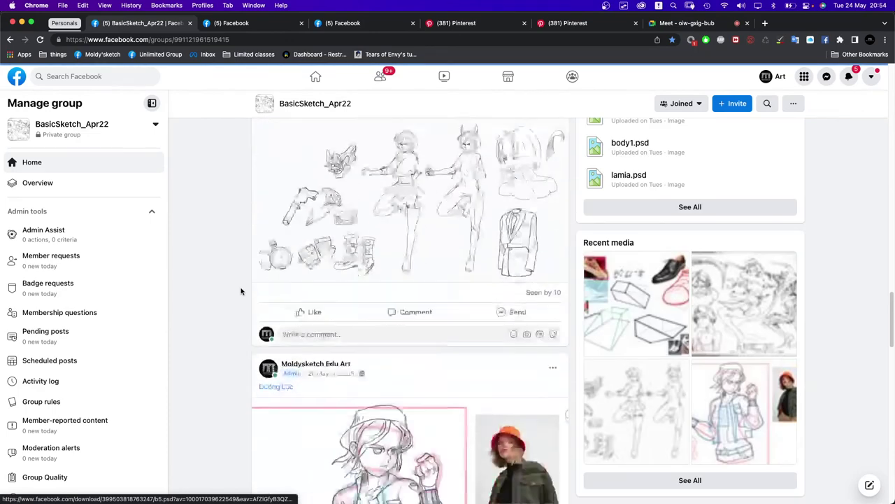
pyautogui.scroll(-5, 241, 291)
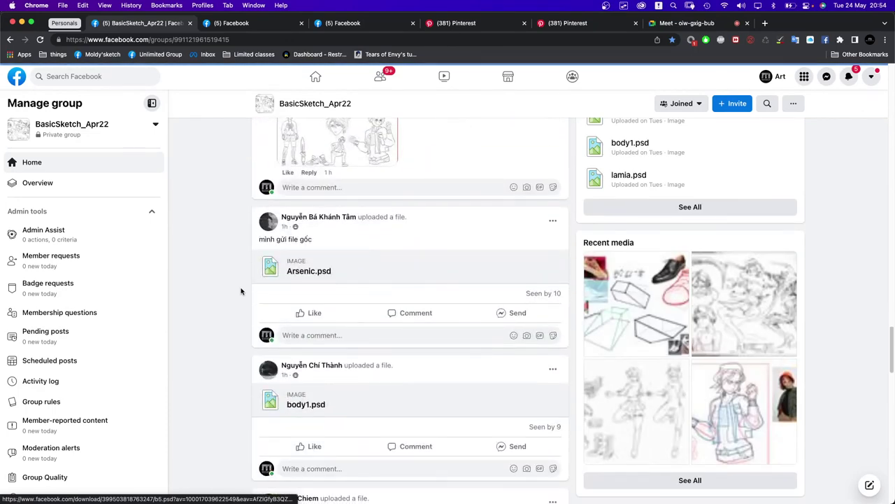
pyautogui.scroll(-5, 241, 291)
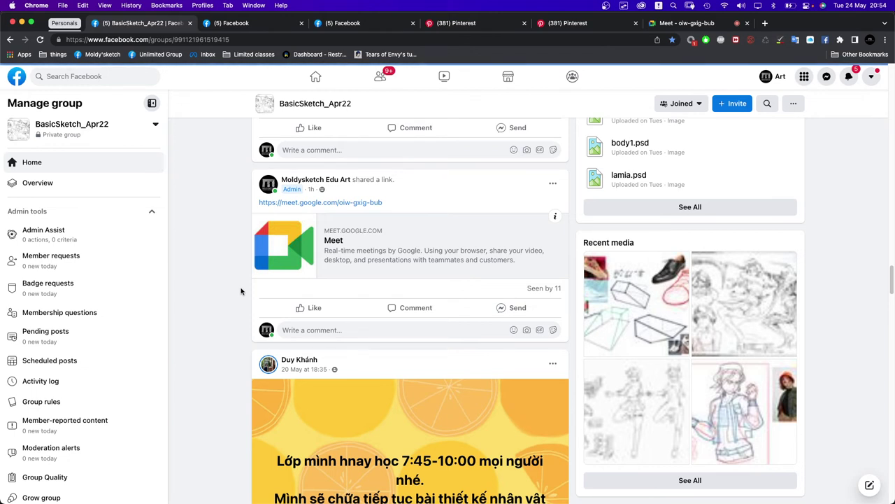
pyautogui.scroll(-5, 241, 291)
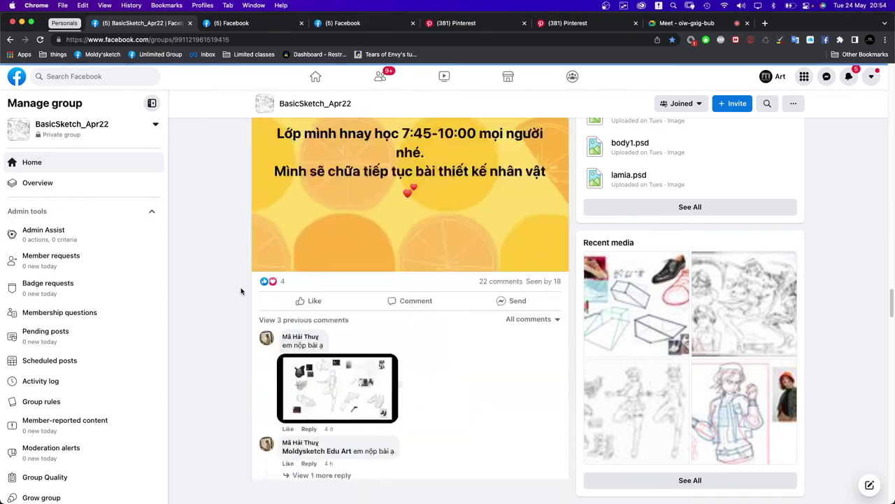
pyautogui.scroll(-5, 240, 291)
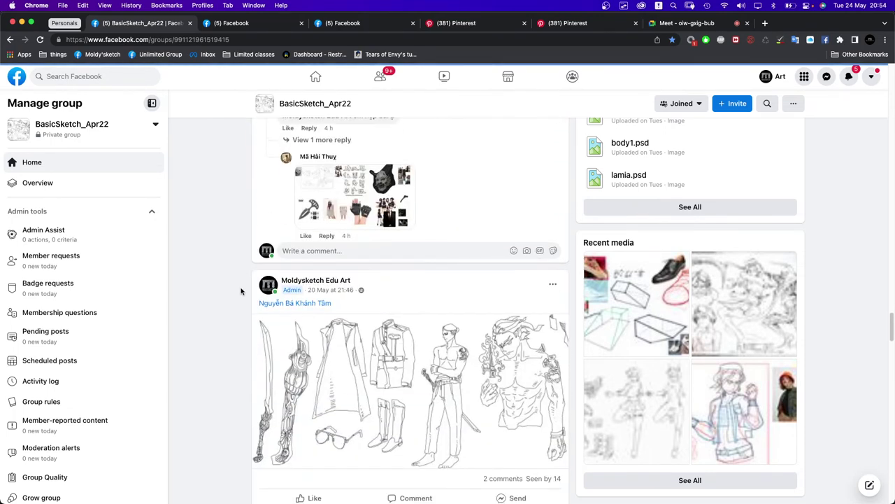
pyautogui.scroll(-2, 241, 291)
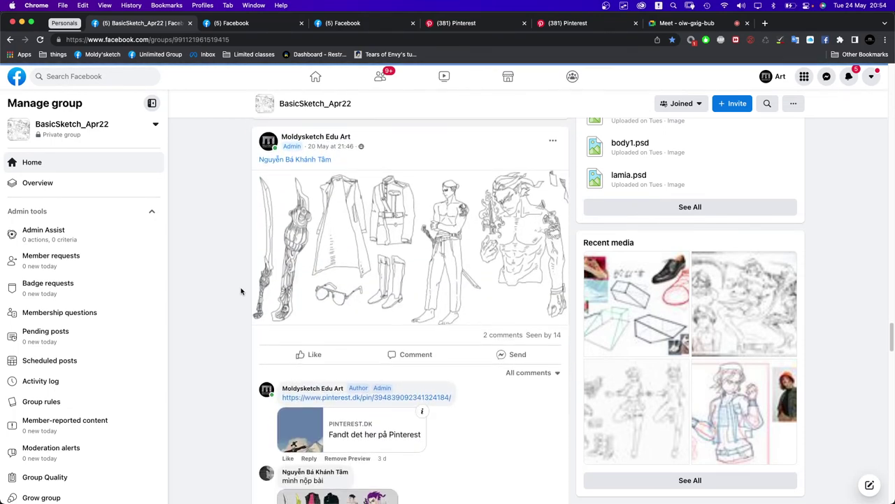
pyautogui.scroll(-4, 241, 291)
# - Go back up the feed to the body1.psd post and download the file from there
pyautogui.scroll(7, 241, 291)
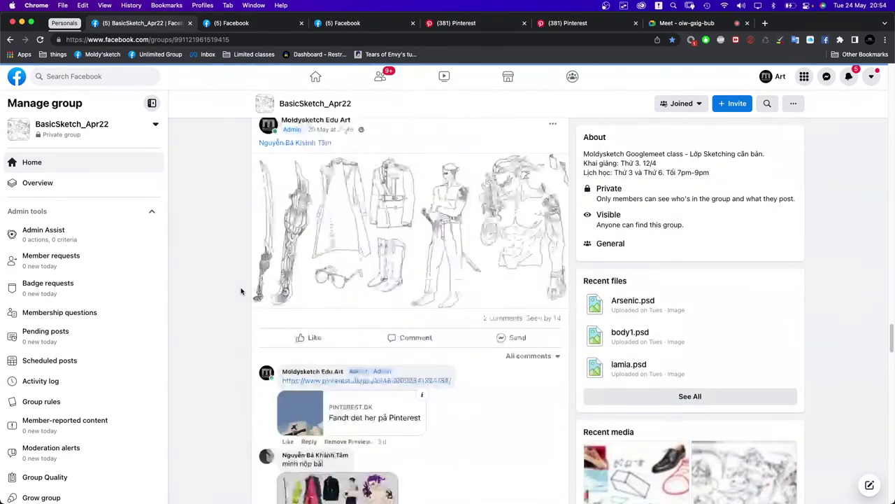
pyautogui.scroll(10, 240, 291)
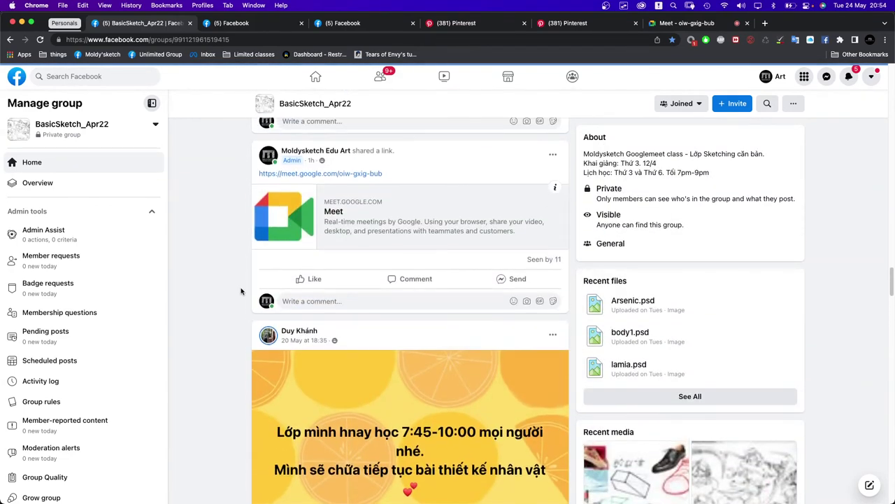
pyautogui.scroll(10, 241, 291)
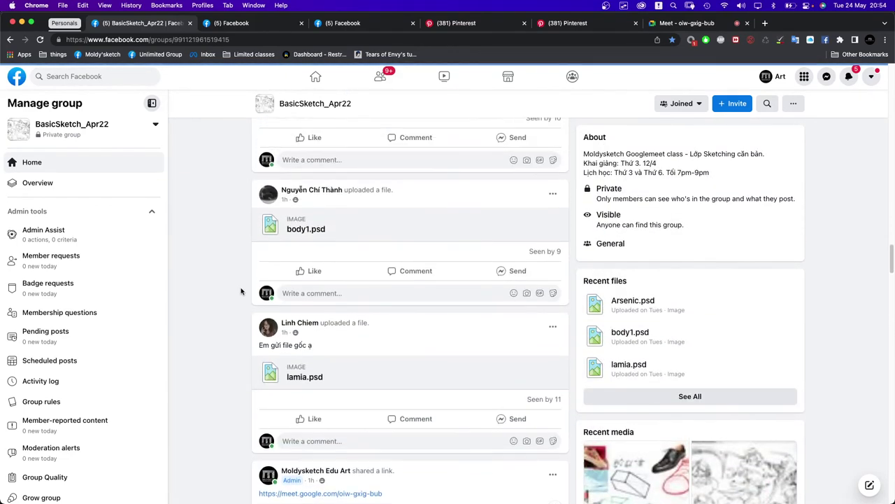
pyautogui.scroll(1, 241, 291)
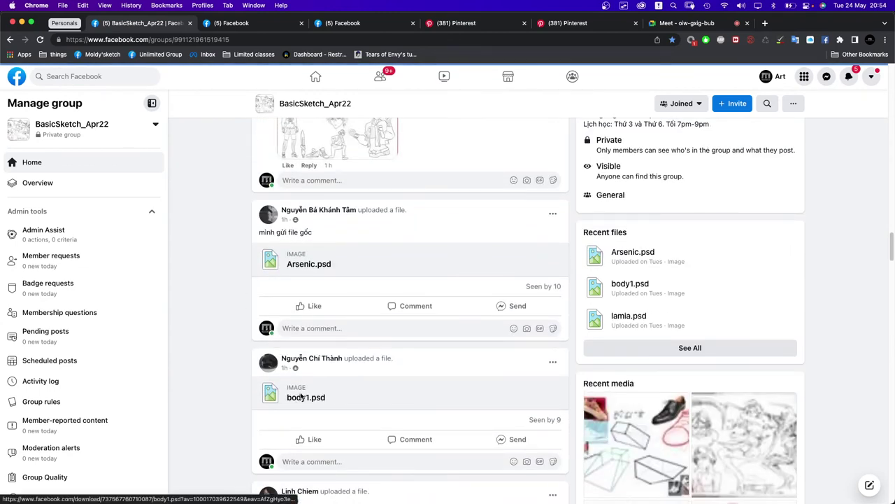
pyautogui.click(278, 397)
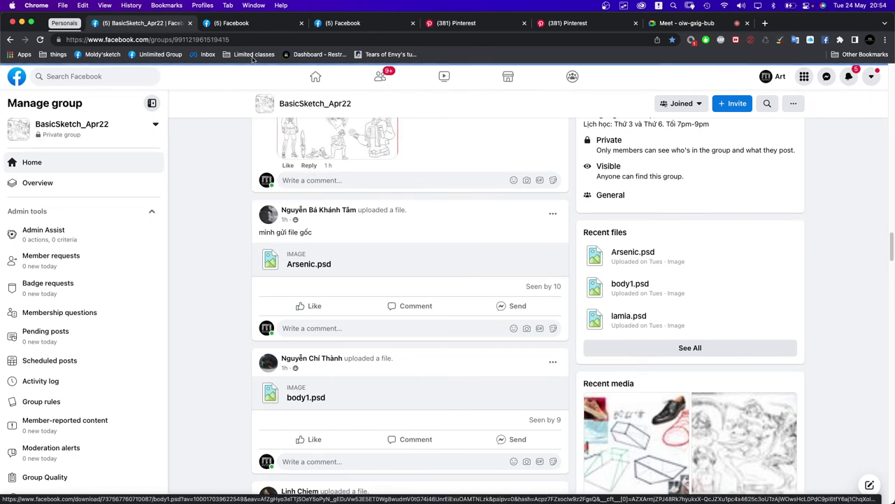
# - Close the two open Facebook photo tabs beside the group page
pyautogui.click(256, 24)
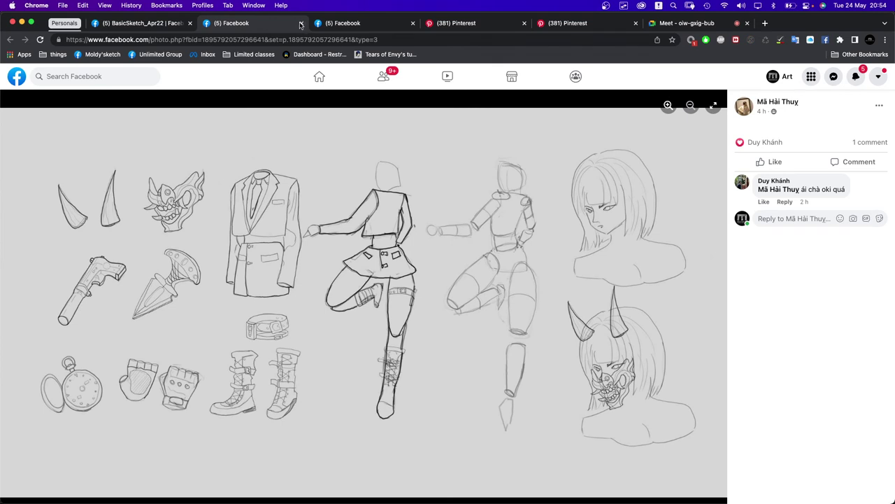
pyautogui.click(302, 25)
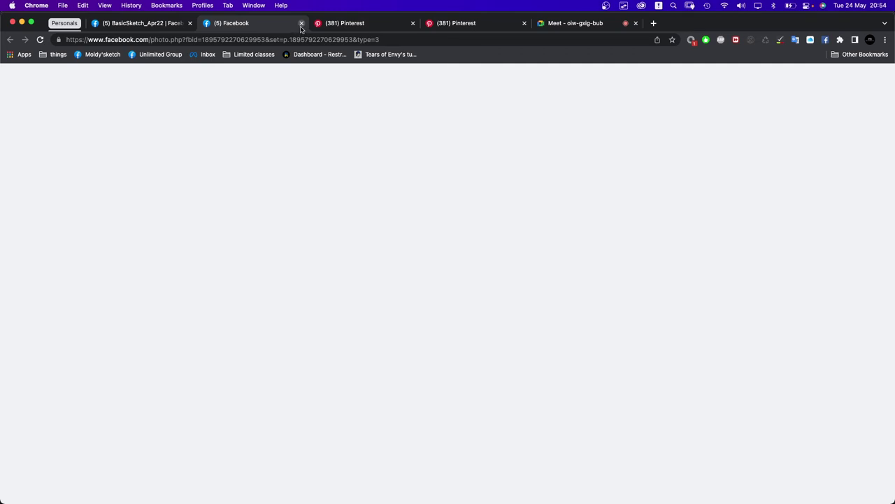
pyautogui.click(302, 26)
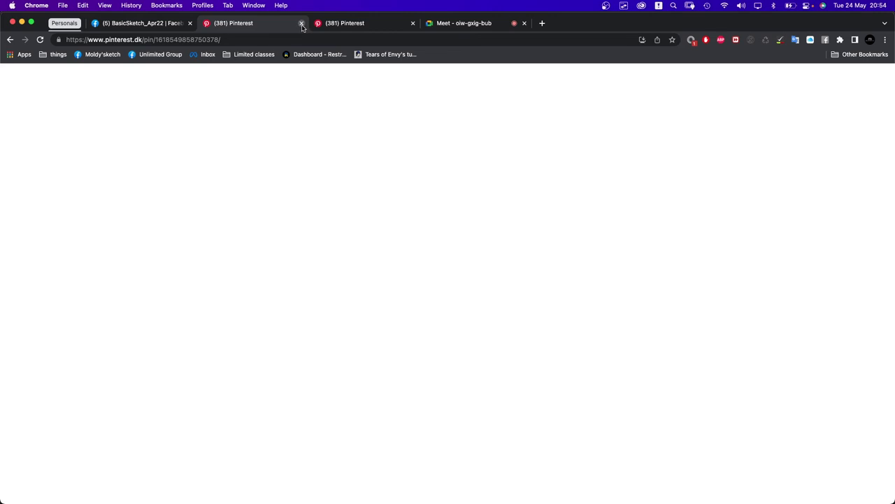
# - Close the first of the two Pinterest tabs and quit the Messenger, Calendar and Zalo apps
pyautogui.click(302, 23)
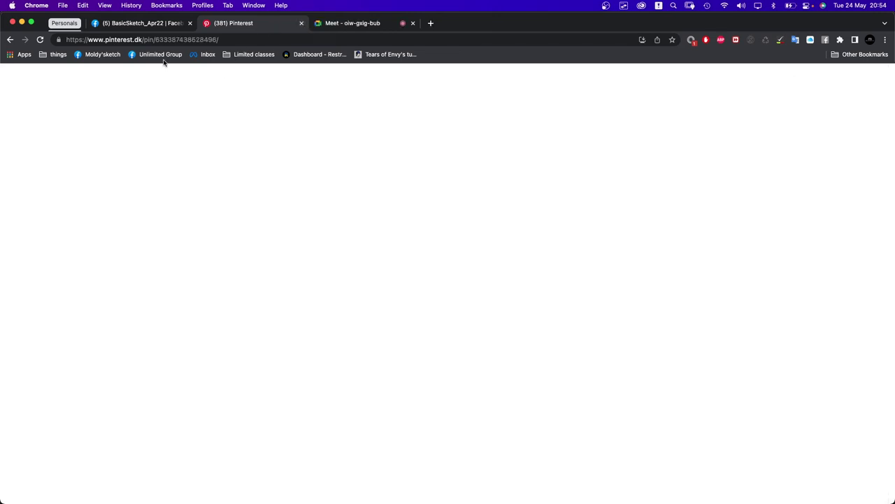
pyautogui.moveTo(871, 188)
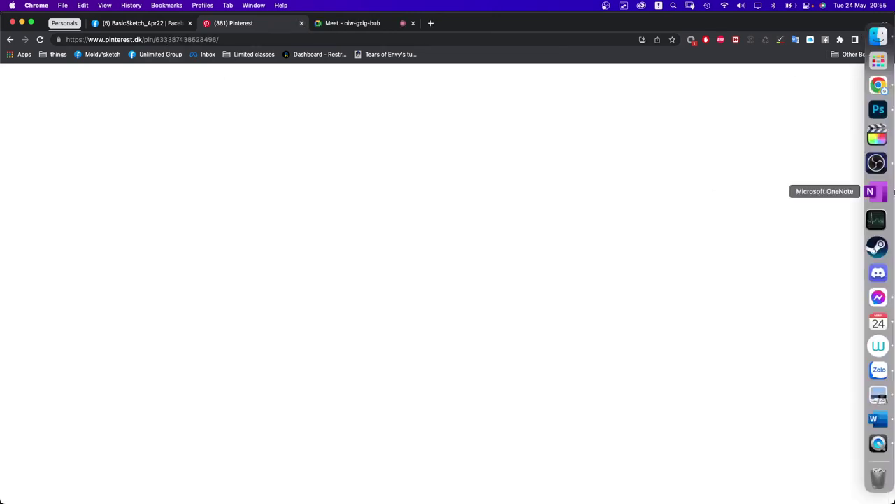
pyautogui.rightClick(874, 290)
pyautogui.click(836, 321)
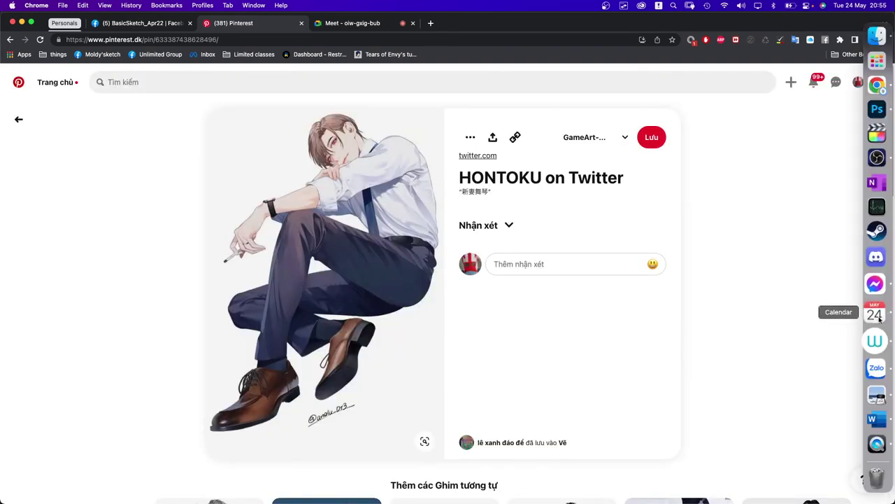
pyautogui.rightClick(874, 318)
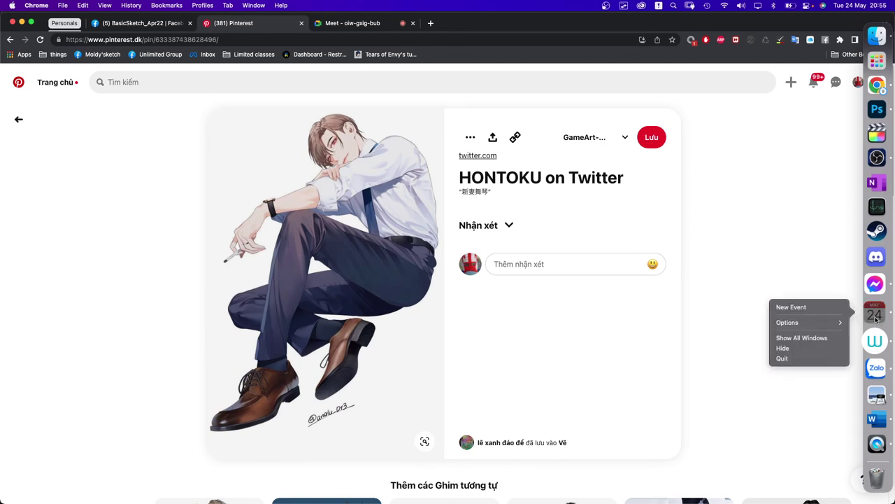
pyautogui.click(834, 358)
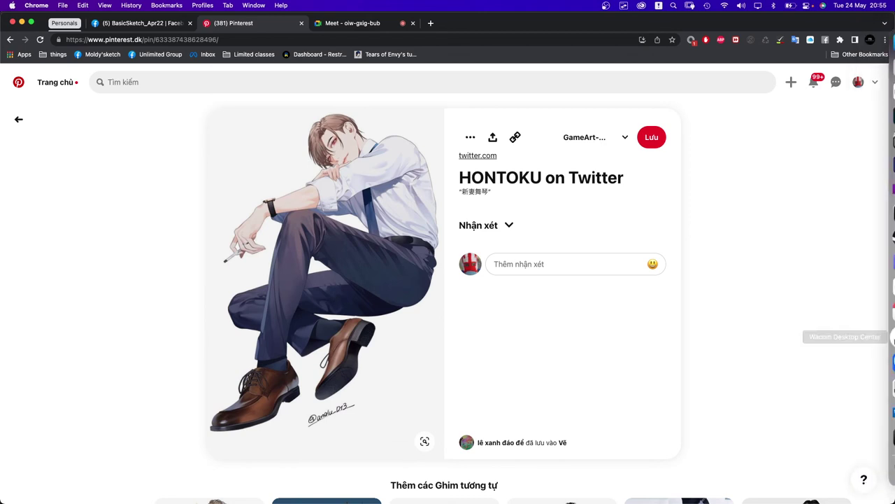
pyautogui.rightClick(874, 361)
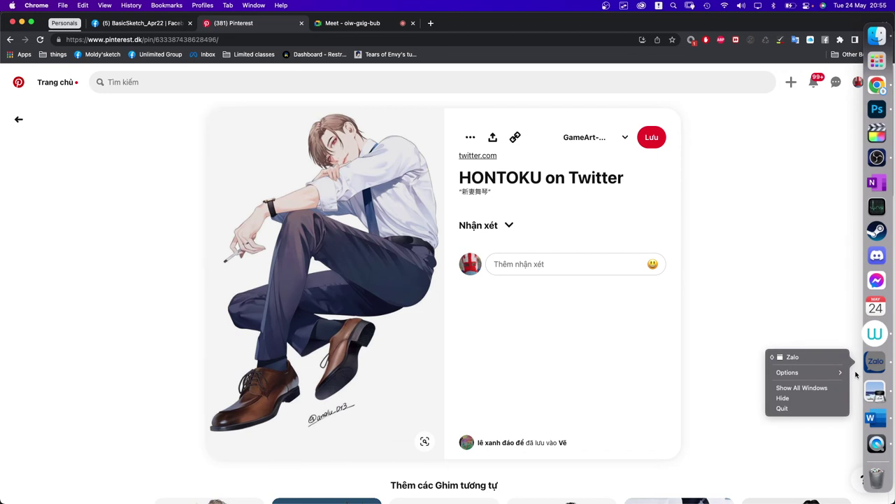
pyautogui.press('Escape')
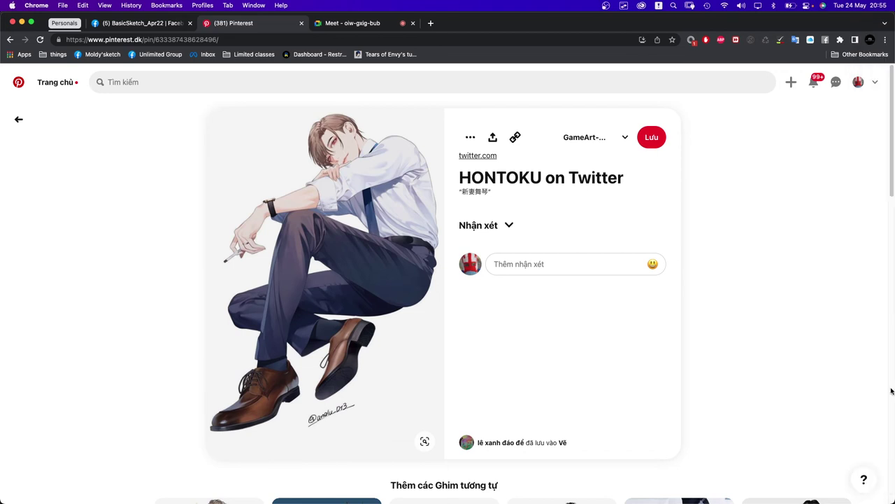
# - Quit Preview and Microsoft Word
pyautogui.moveTo(888, 393)
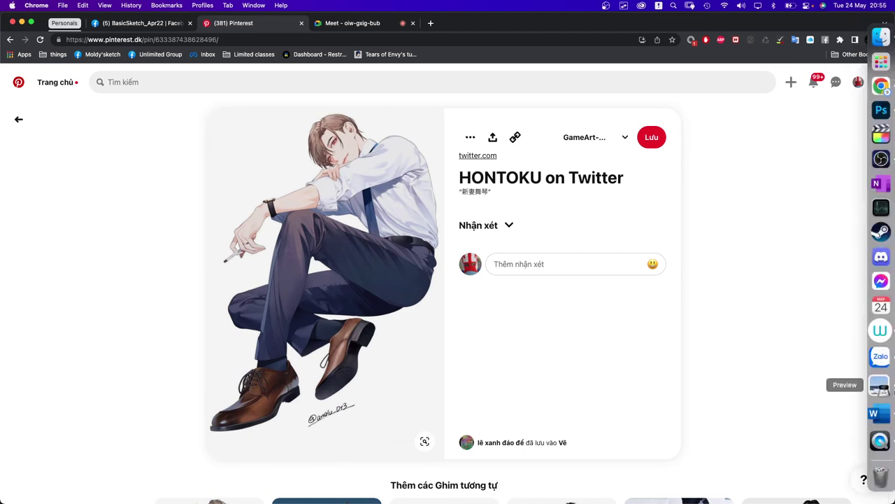
pyautogui.rightClick(878, 387)
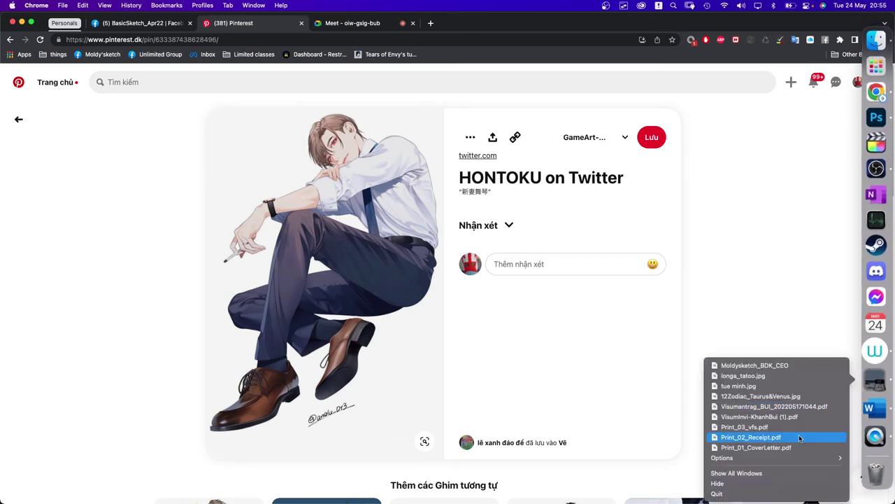
pyautogui.click(774, 483)
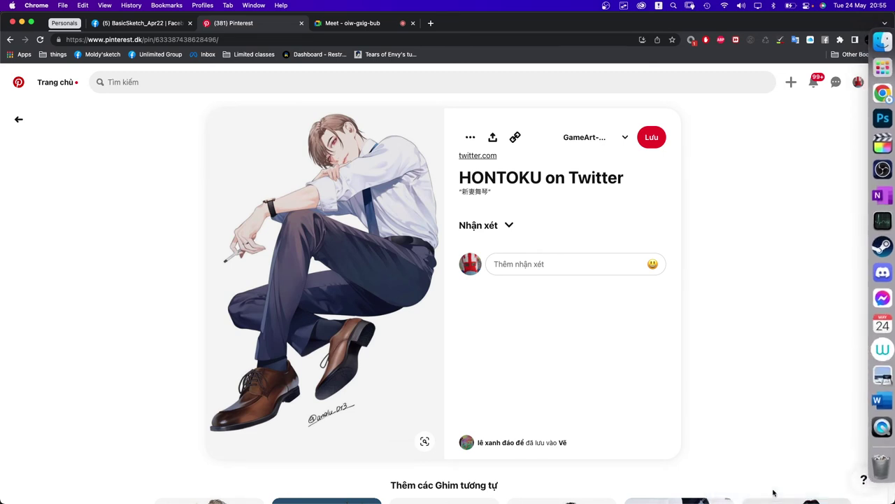
pyautogui.moveTo(885, 427)
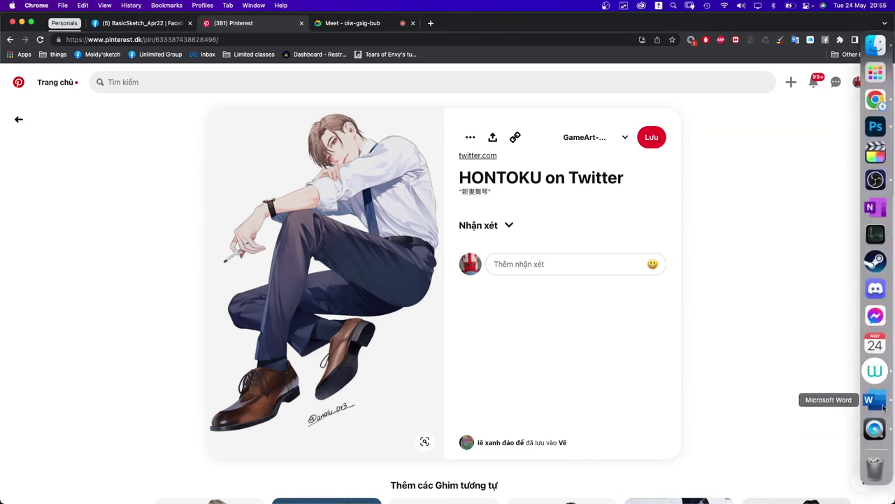
pyautogui.rightClick(883, 404)
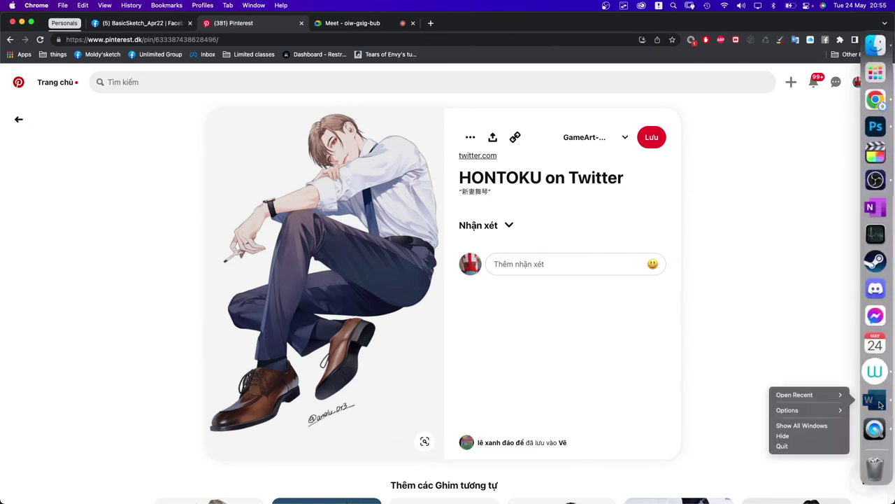
pyautogui.click(819, 447)
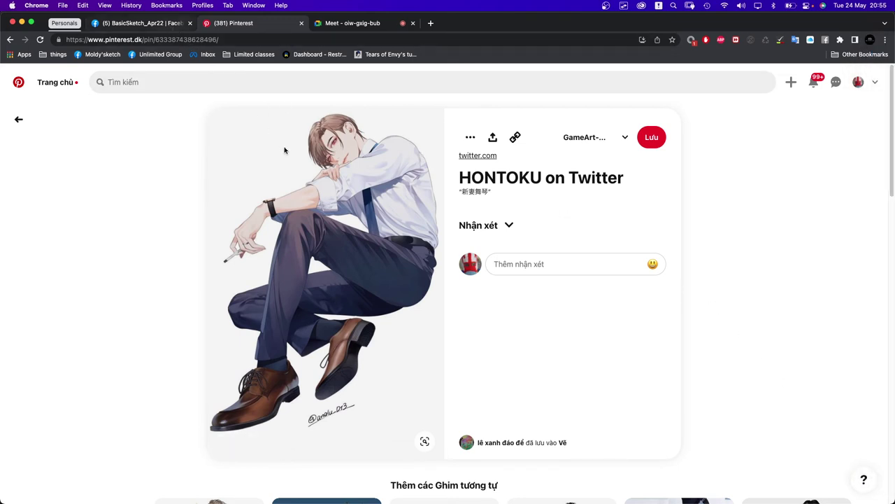
# - Return to the BasicSketch_Apr22 group, try to download body1.psd again and check the browser's download list for it
pyautogui.click(171, 26)
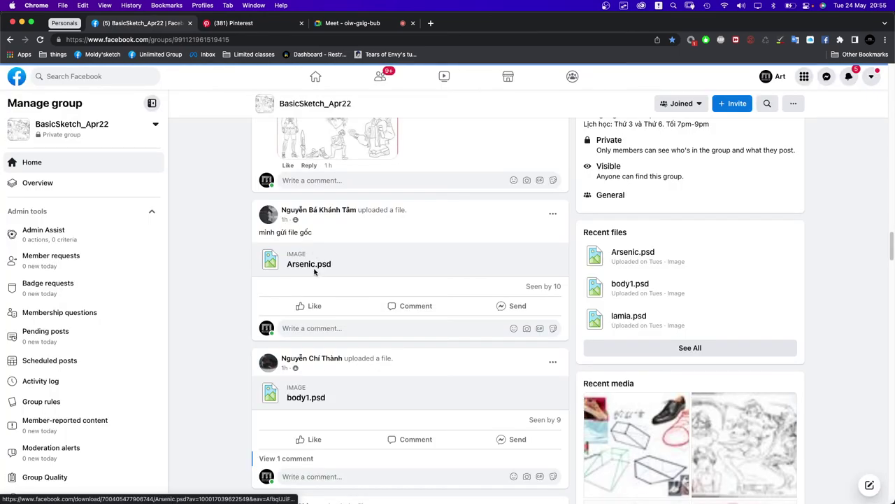
pyautogui.click(299, 398)
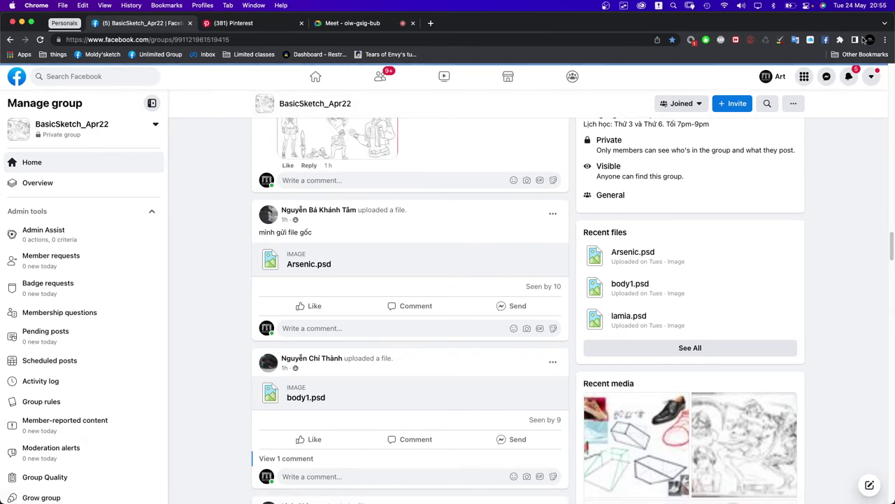
pyautogui.click(885, 40)
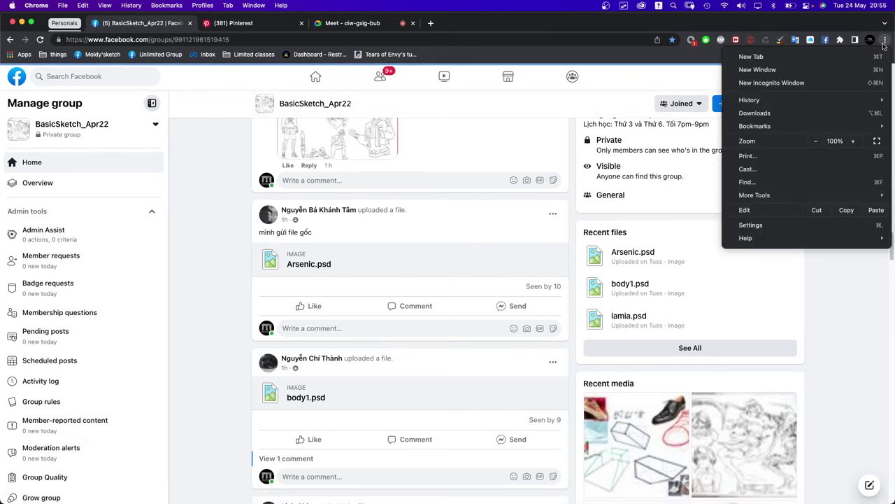
pyautogui.click(796, 114)
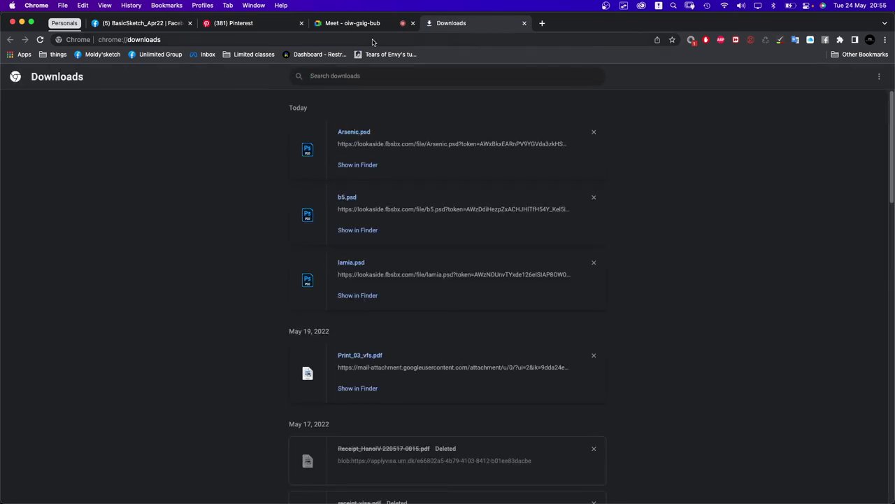
pyautogui.click(524, 23)
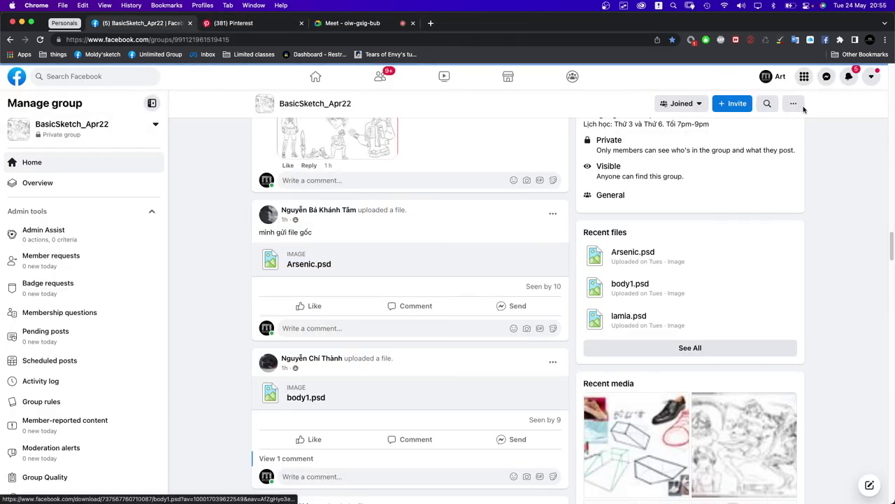
# - Refresh the group page, open the cloaked-character sketch commented under the body1.psd post and copy the image
pyautogui.click(854, 79)
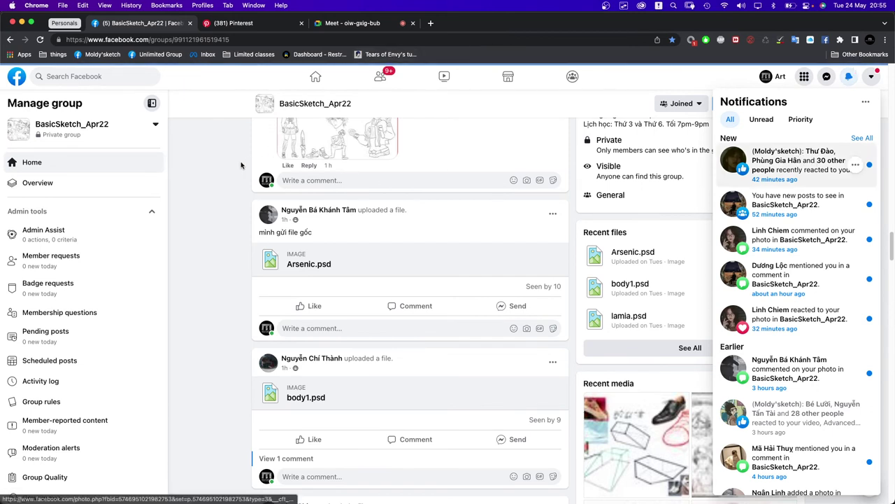
pyautogui.click(240, 166)
pyautogui.click(40, 40)
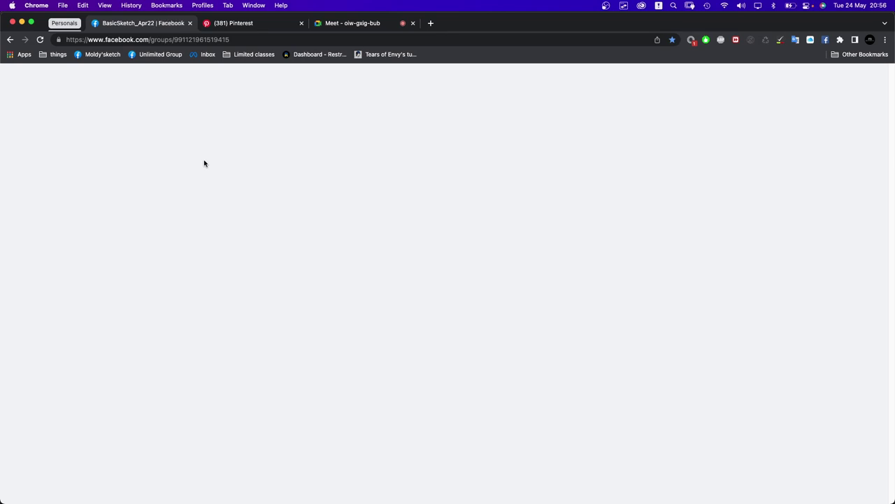
pyautogui.scroll(-6, 204, 163)
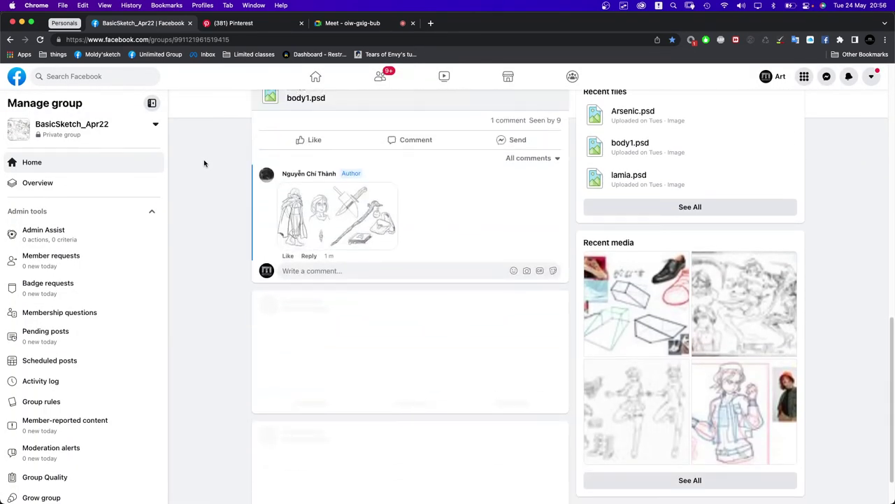
pyautogui.click(310, 195)
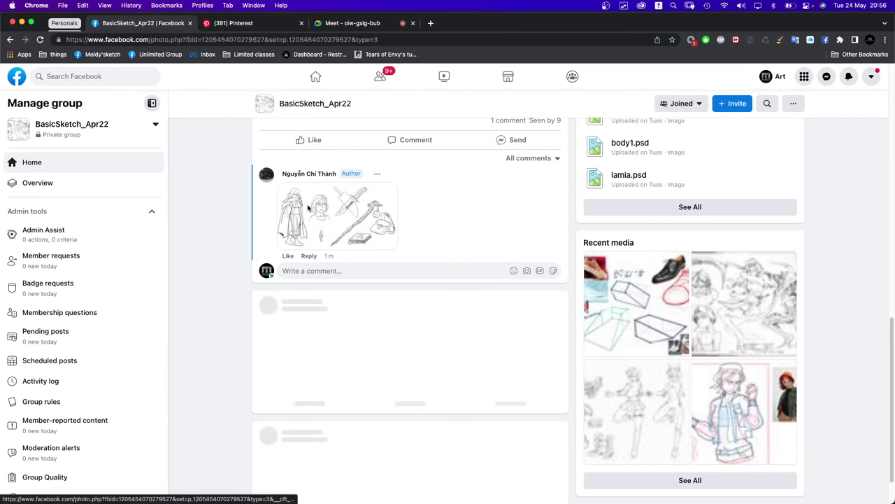
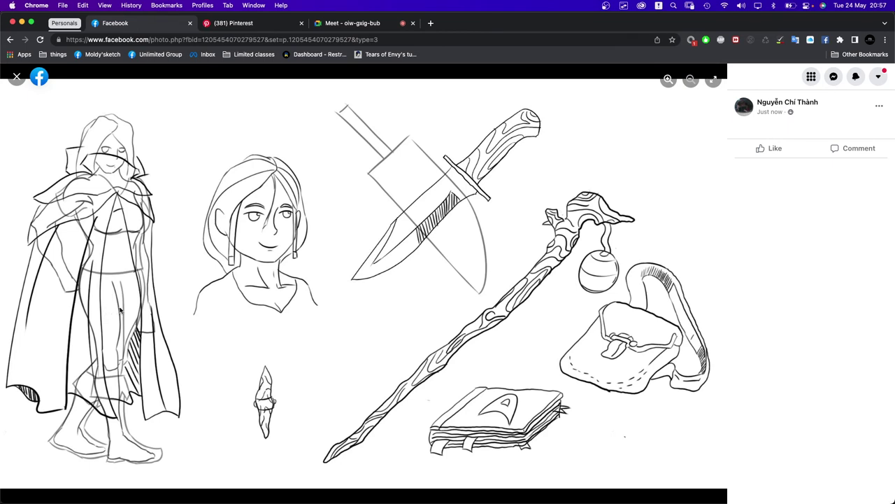
pyautogui.rightClick(149, 277)
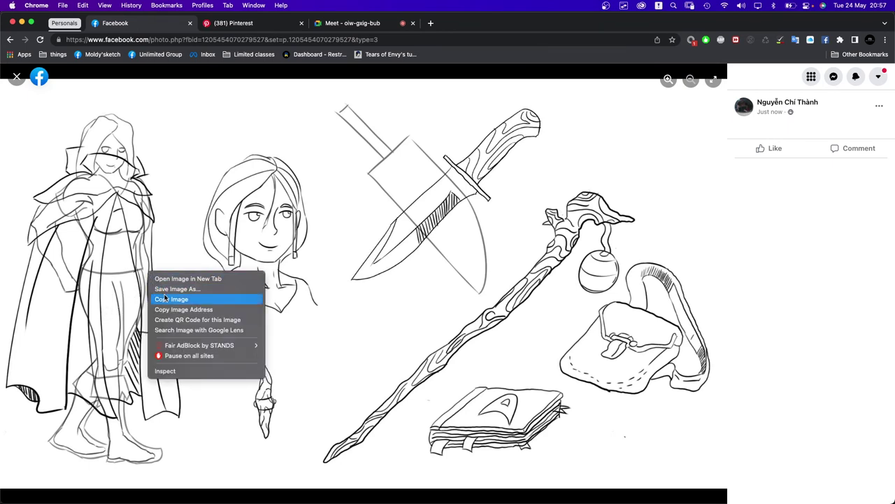
pyautogui.click(172, 299)
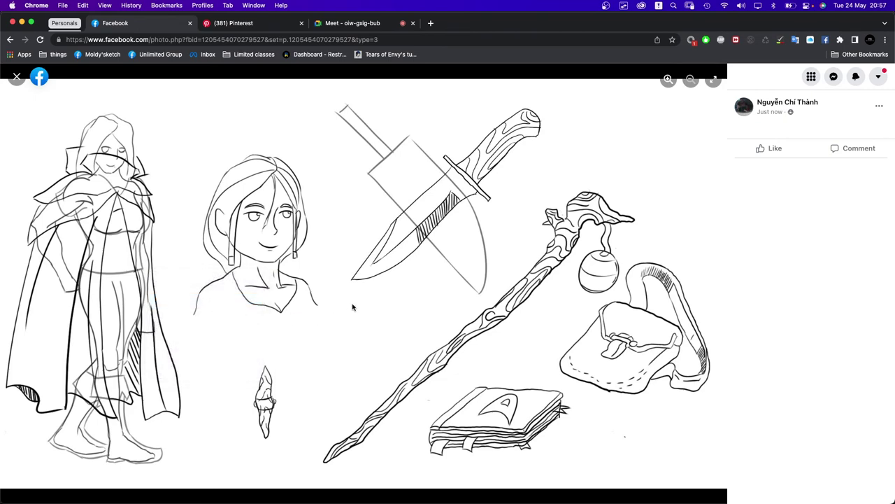
# - Switch to Photoshop and close Arsenic.psd
pyautogui.hotkey('alt', 'Tab')
pyautogui.click(444, 165)
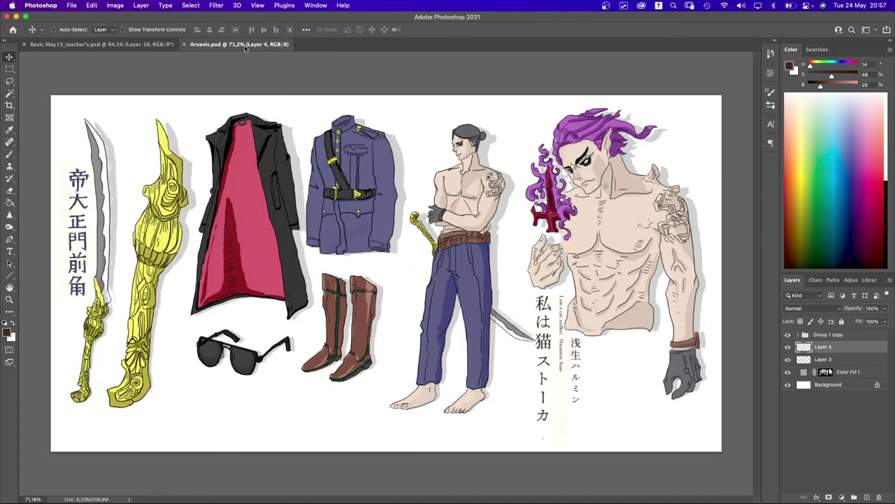
pyautogui.click(185, 44)
# - Create a new document and paste the copied character sketch sheet into it
pyautogui.click(71, 5)
pyautogui.click(105, 21)
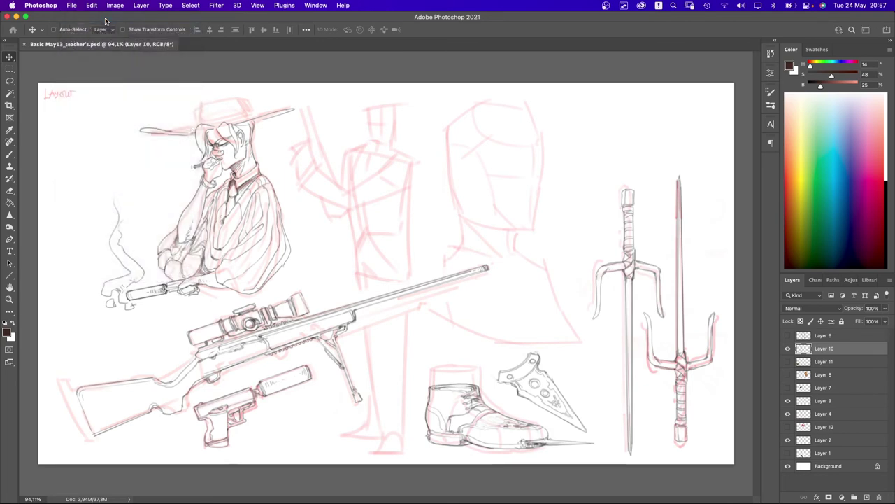
pyautogui.press('Return')
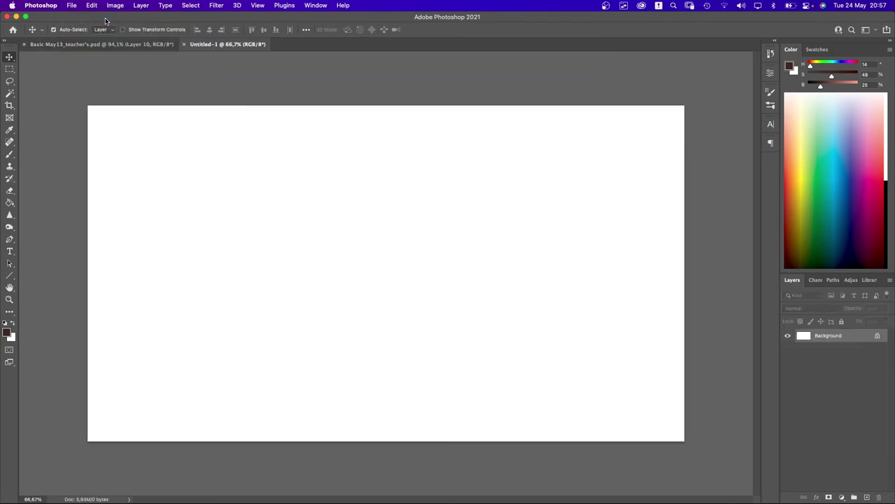
pyautogui.hotkey('ctrl', 'v')
# - Select the full-height strip containing the standing cloaked figure with the Rectangular Marquee tool
pyautogui.press('m')
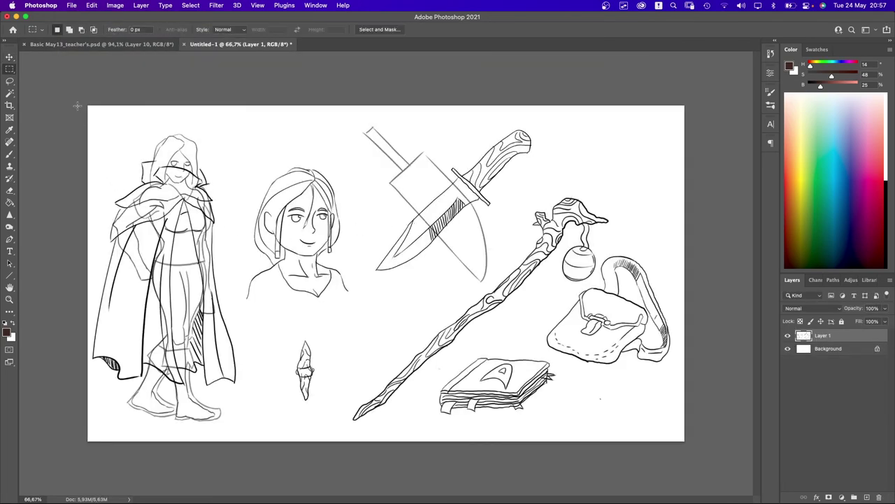
pyautogui.moveTo(77, 105); pyautogui.dragTo(239, 445)
pyautogui.press('v')
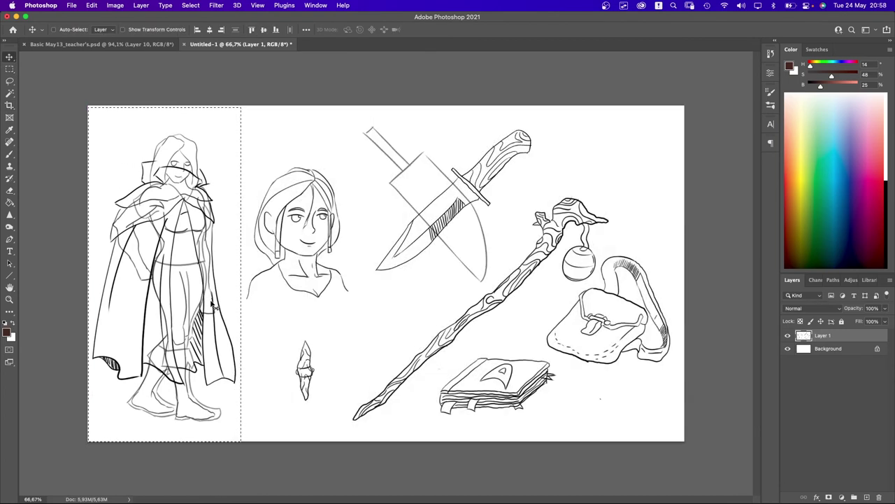
pyautogui.press('m')
pyautogui.press('l')
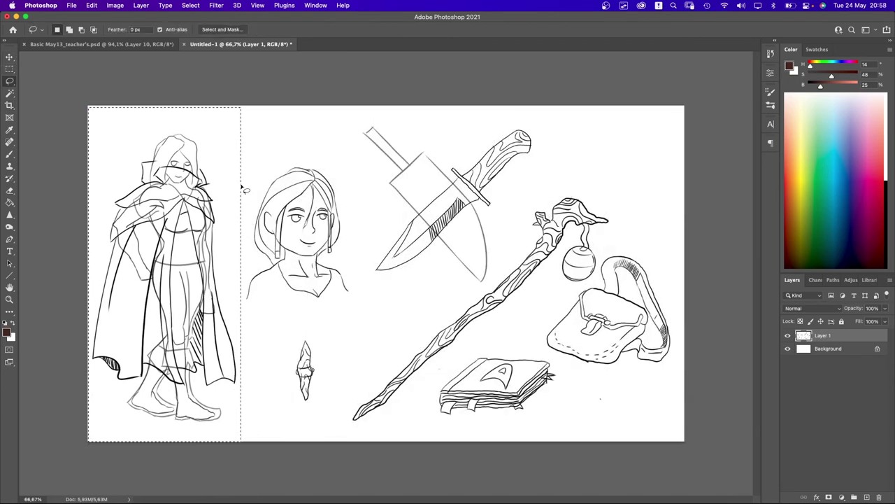
pyautogui.moveTo(249, 150)
pyautogui.mouseDown()
pyautogui.moveTo(222, 161)
pyautogui.moveTo(223, 228)
pyautogui.moveTo(225, 293)
pyautogui.moveTo(251, 366)
pyautogui.moveTo(274, 238)
pyautogui.mouseUp()
pyautogui.press('c')
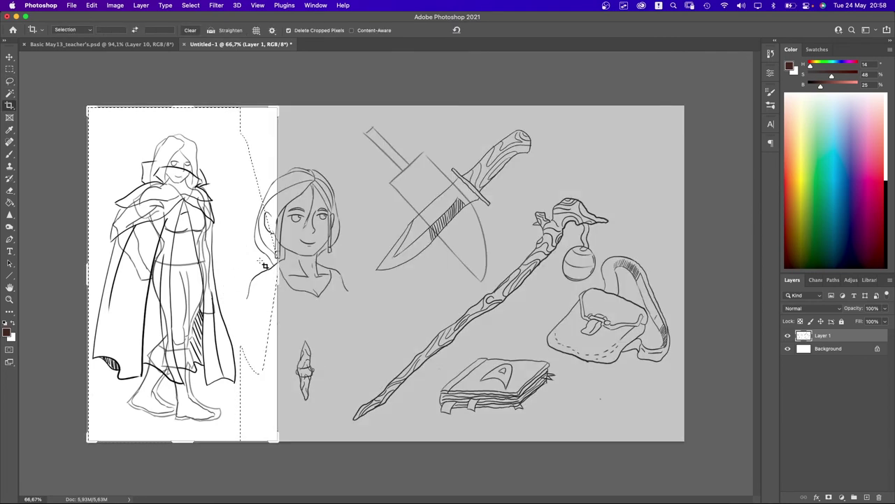
pyautogui.hotkey('ctrl', 'z')
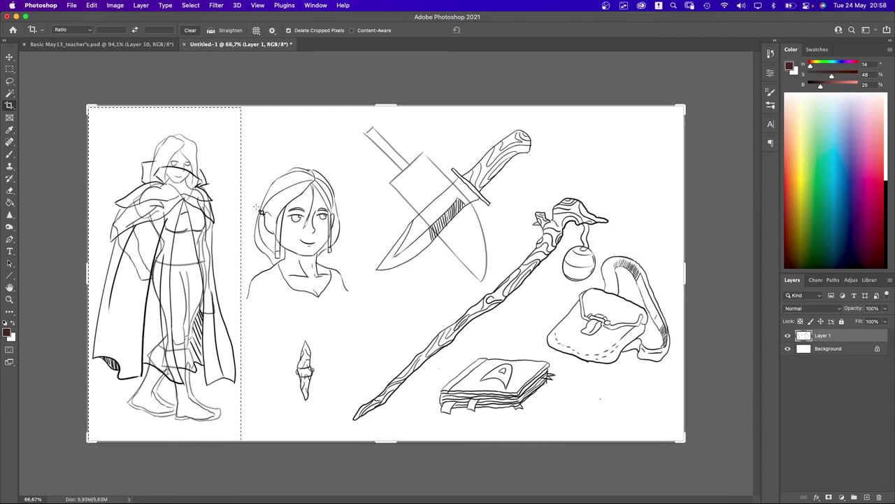
# - Extend the selection beside the cloaked figure with the Lasso, move the figure slightly right and deselect
pyautogui.press('l')
pyautogui.moveTo(252, 175)
pyautogui.mouseDown()
pyautogui.moveTo(251, 141)
pyautogui.moveTo(222, 181)
pyautogui.moveTo(226, 302)
pyautogui.moveTo(247, 364)
pyautogui.mouseUp()
pyautogui.press('v')
pyautogui.moveTo(209, 324); pyautogui.dragTo(224, 324)
pyautogui.hotkey('ctrl', 'd')
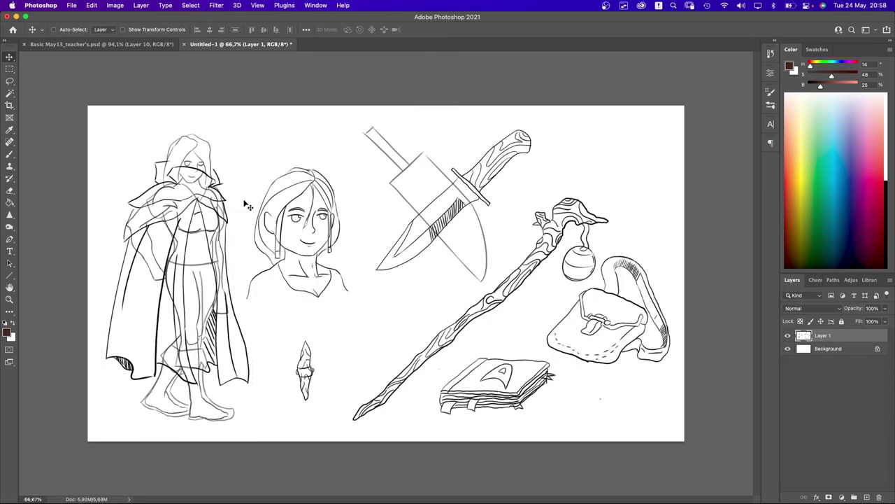
# - Lasso the woman's head-and-shoulders portrait and move it up, level with the standing figure's head
pyautogui.press('l')
pyautogui.moveTo(294, 148)
pyautogui.mouseDown()
pyautogui.moveTo(247, 221)
pyautogui.moveTo(242, 280)
pyautogui.moveTo(255, 309)
pyautogui.moveTo(351, 294)
pyautogui.moveTo(349, 197)
pyautogui.moveTo(325, 152)
pyautogui.mouseUp()
pyautogui.press('c')
pyautogui.press('v')
pyautogui.moveTo(306, 247); pyautogui.dragTo(304, 217)
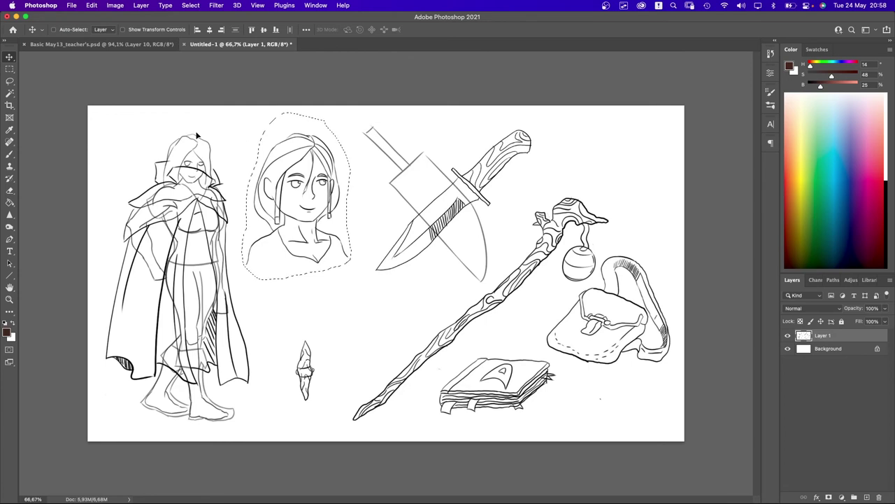
# - Deselect the portrait and erase the upper part of the rough outline overlapping the dagger's blade
pyautogui.press('super+d')
pyautogui.press('e')
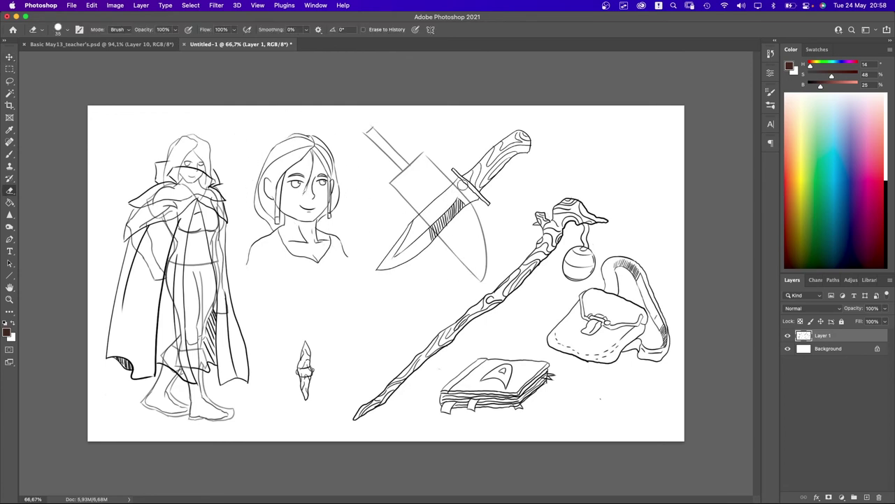
pyautogui.press(']')
pyautogui.press(']')
pyautogui.press(']')
pyautogui.press(']')
pyautogui.moveTo(374, 135)
pyautogui.mouseDown()
pyautogui.moveTo(402, 168)
pyautogui.moveTo(433, 160)
pyautogui.mouseUp()
pyautogui.press('[')
pyautogui.press('[')
pyautogui.press('[')
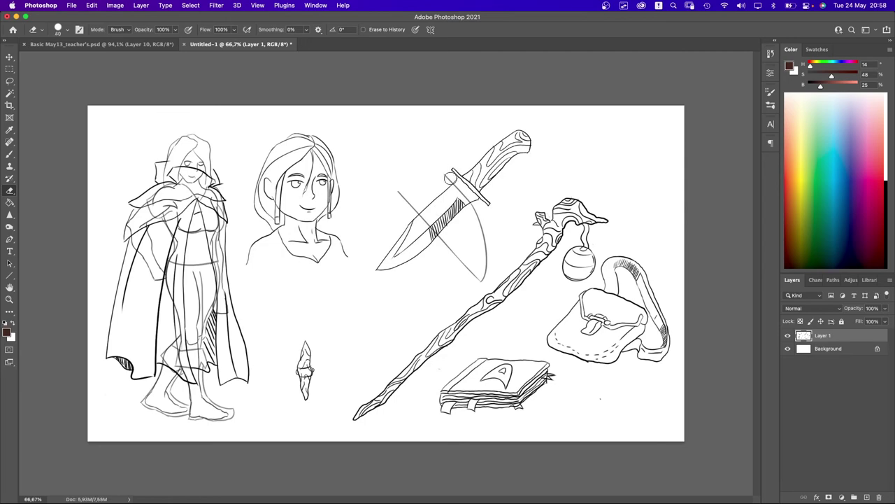
# - Remove the diagonal grey line that crosses the dagger's blade with the Spot Healing Brush
pyautogui.press('x')
pyautogui.scroll(3, 451, 178)
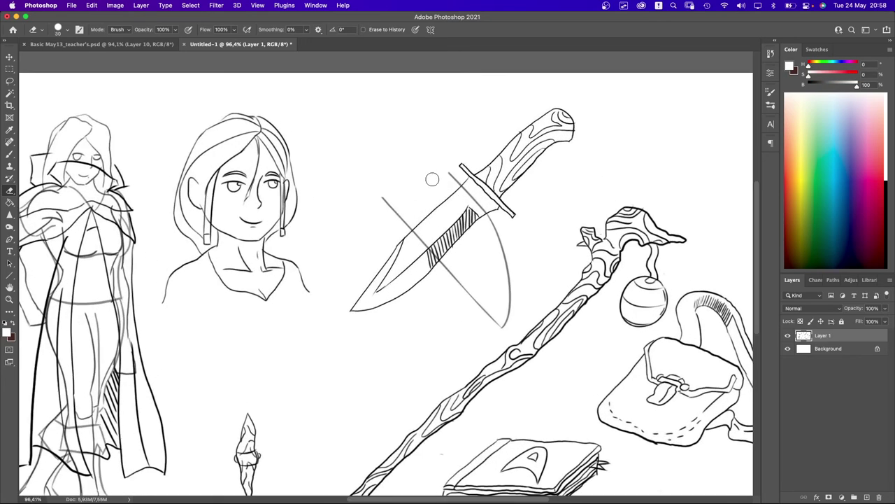
pyautogui.scroll(-2, 432, 179)
pyautogui.hscroll(-3, 432, 180)
pyautogui.press('[')
pyautogui.press('[')
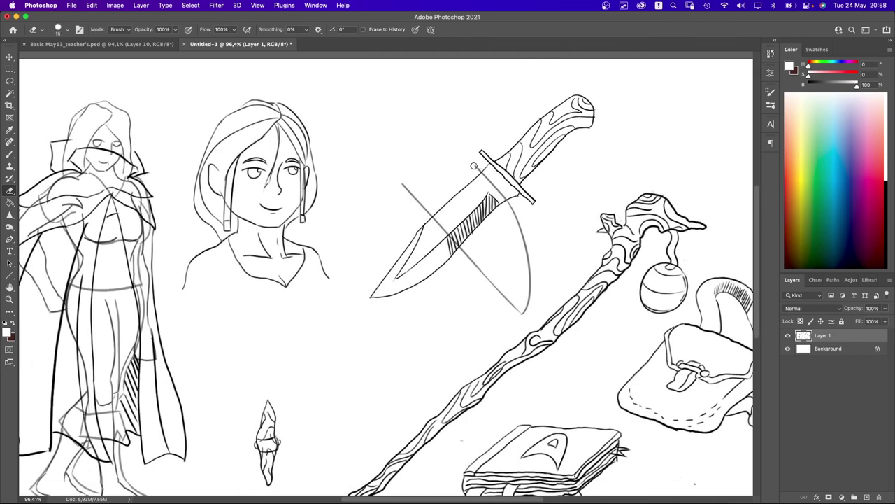
pyautogui.scroll(4, 473, 179)
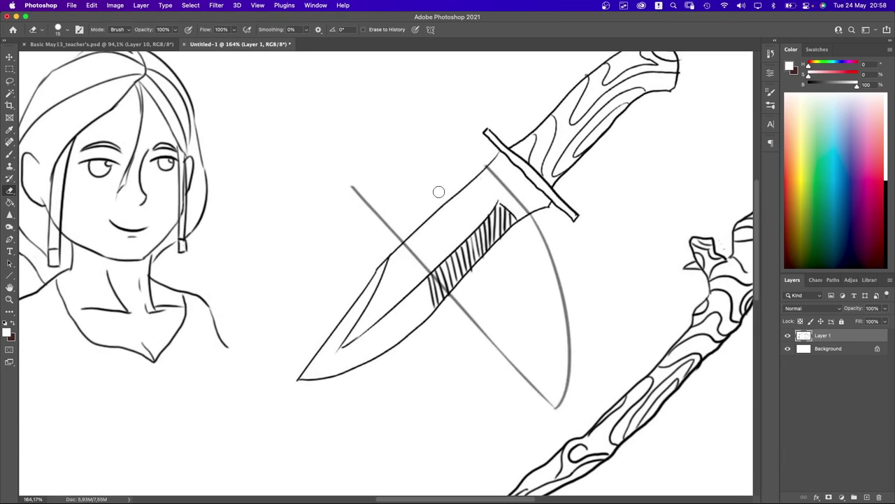
pyautogui.press('j')
pyautogui.press('[')
pyautogui.press('[')
pyautogui.press('[')
pyautogui.press('[')
pyautogui.press('[')
pyautogui.press('[')
pyautogui.moveTo(353, 188); pyautogui.dragTo(456, 301)
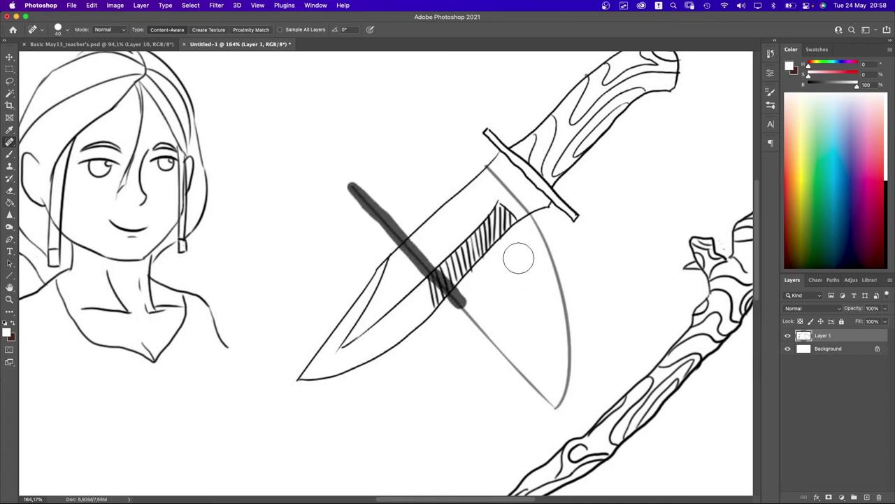
# - Heal away the curved line by the dagger's guard and the remaining grey outline below the blade
pyautogui.moveTo(485, 162)
pyautogui.mouseDown()
pyautogui.moveTo(503, 192)
pyautogui.moveTo(557, 231)
pyautogui.mouseUp()
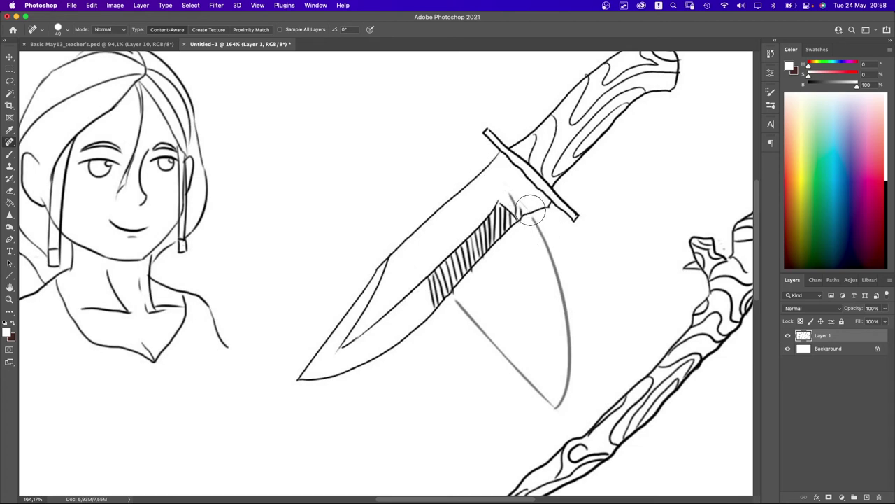
pyautogui.moveTo(526, 202)
pyautogui.mouseDown()
pyautogui.moveTo(547, 231)
pyautogui.moveTo(514, 197)
pyautogui.moveTo(537, 206)
pyautogui.mouseUp()
pyautogui.moveTo(513, 196)
pyautogui.mouseDown()
pyautogui.moveTo(555, 277)
pyautogui.moveTo(568, 369)
pyautogui.moveTo(561, 397)
pyautogui.moveTo(537, 390)
pyautogui.moveTo(458, 300)
pyautogui.mouseUp()
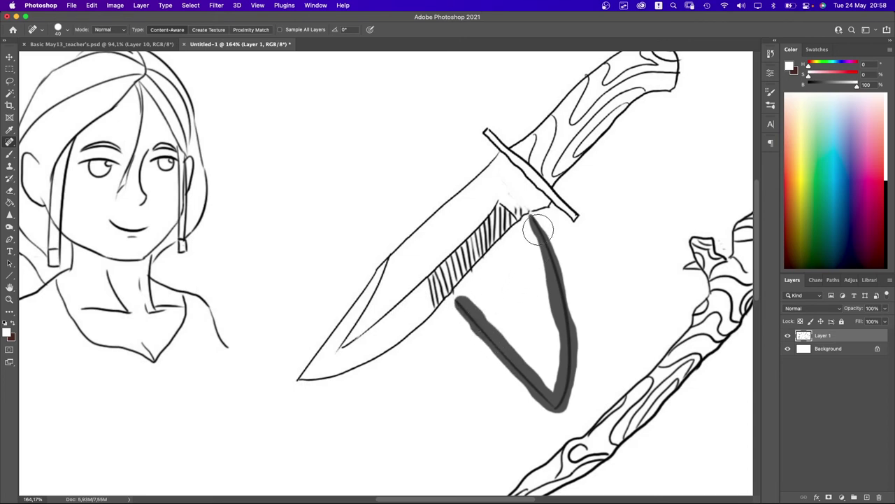
pyautogui.press('b')
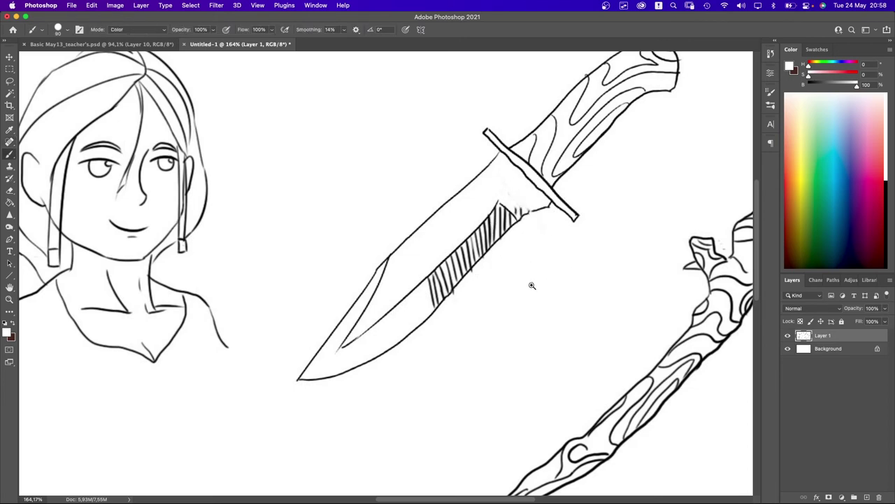
pyautogui.press('super+0')
pyautogui.scroll(3, 458, 287)
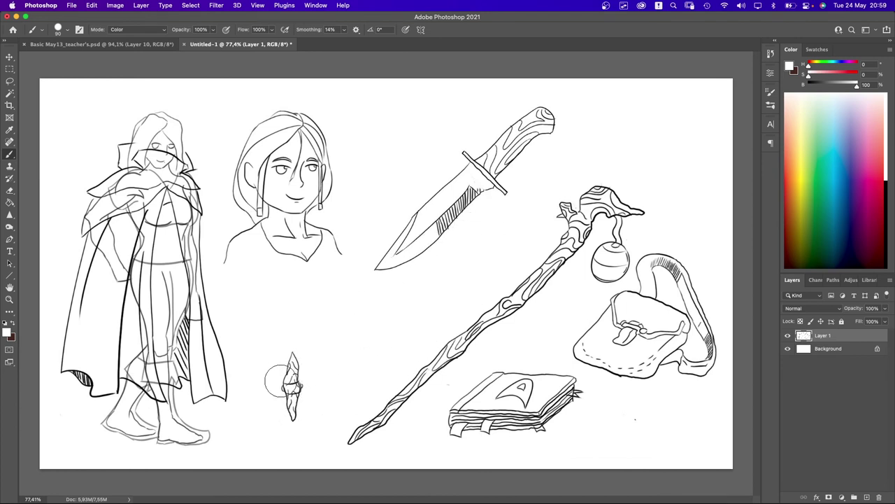
pyautogui.press('e')
pyautogui.moveTo(292, 375); pyautogui.dragTo(300, 350)
pyautogui.press(']')
pyautogui.press(']')
pyautogui.press(']')
pyautogui.press(']')
pyautogui.press(']')
pyautogui.press(']')
pyautogui.press(']')
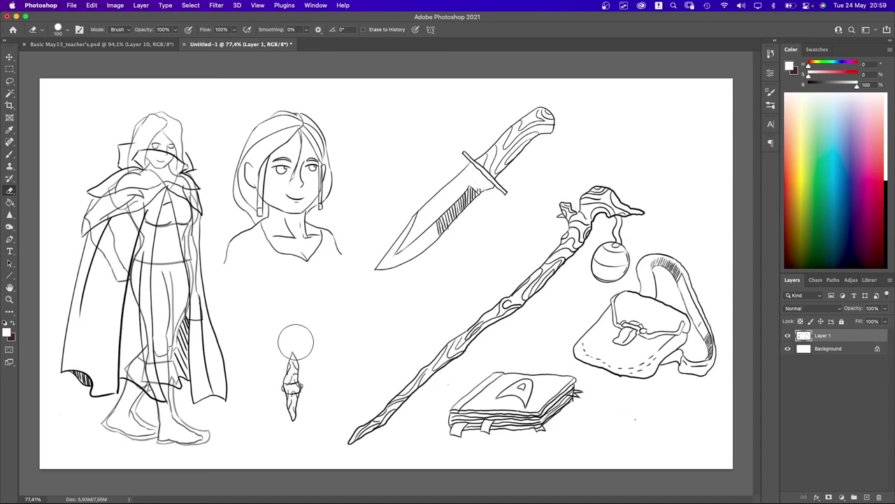
# - Lasso the small crystal-shaped object, move it beside the book beneath the bag, and deselect it
pyautogui.press('v')
pyautogui.moveTo(292, 375); pyautogui.dragTo(383, 430)
pyautogui.moveTo(391, 392); pyautogui.dragTo(346, 392)
pyautogui.press('l')
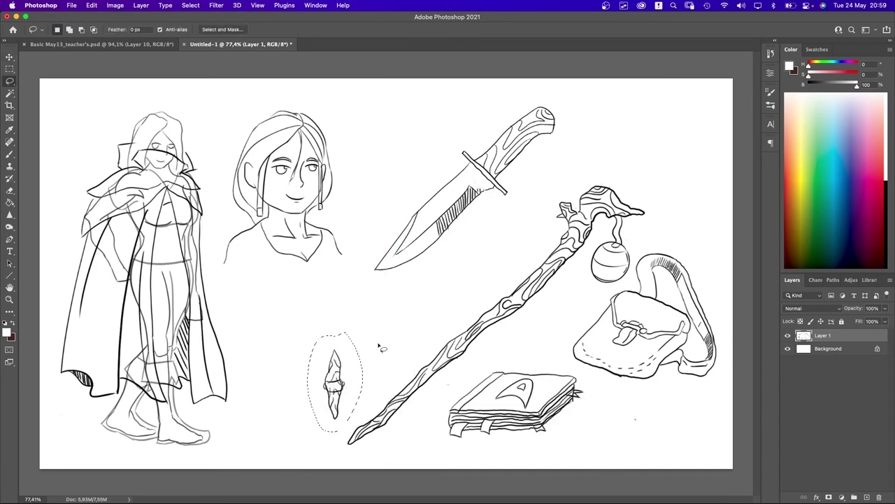
pyautogui.click(358, 337)
pyautogui.moveTo(344, 350)
pyautogui.mouseDown()
pyautogui.moveTo(330, 345)
pyautogui.moveTo(323, 384)
pyautogui.moveTo(323, 409)
pyautogui.moveTo(342, 421)
pyautogui.moveTo(353, 383)
pyautogui.moveTo(615, 420)
pyautogui.moveTo(600, 421)
pyautogui.mouseUp()
pyautogui.press('v')
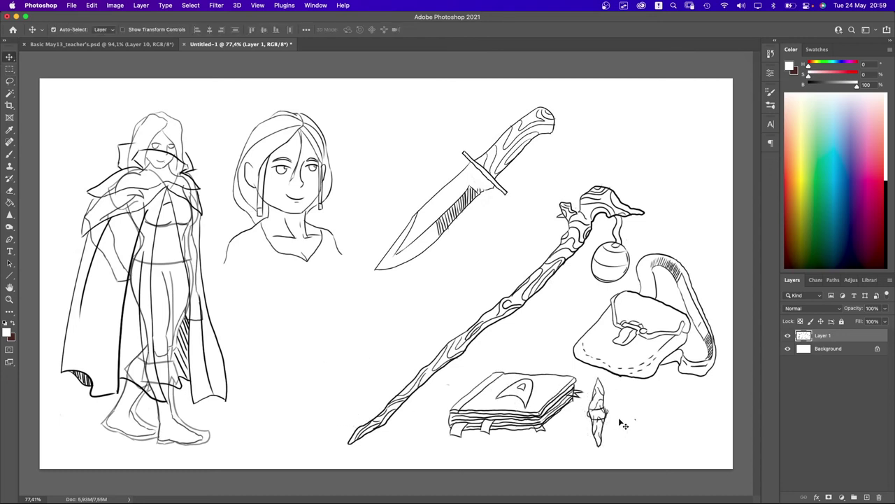
pyautogui.hotkey('ctrl', 'd')
# - Lasso the small crystal-shaped object again and rotate it with Free Transform so it lies diagonally beside the book
pyautogui.hotkey('ctrl', 't')
pyautogui.press('Return')
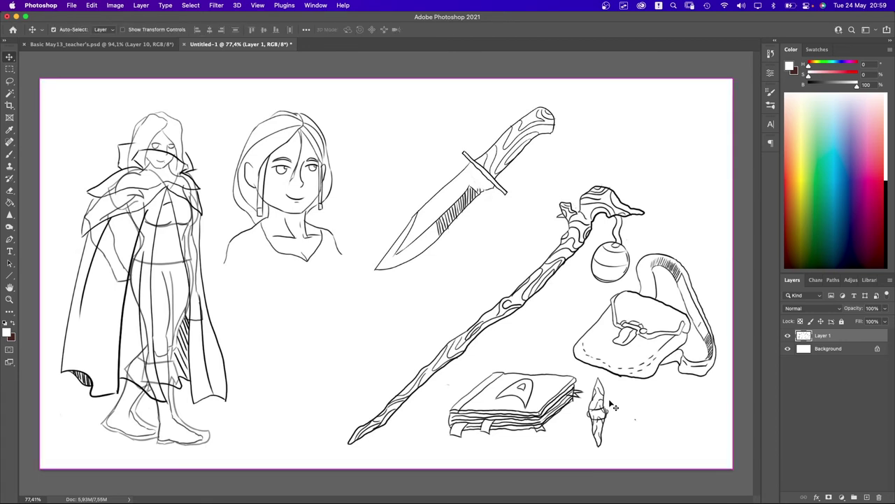
pyautogui.press('l')
pyautogui.moveTo(600, 372); pyautogui.dragTo(598, 375)
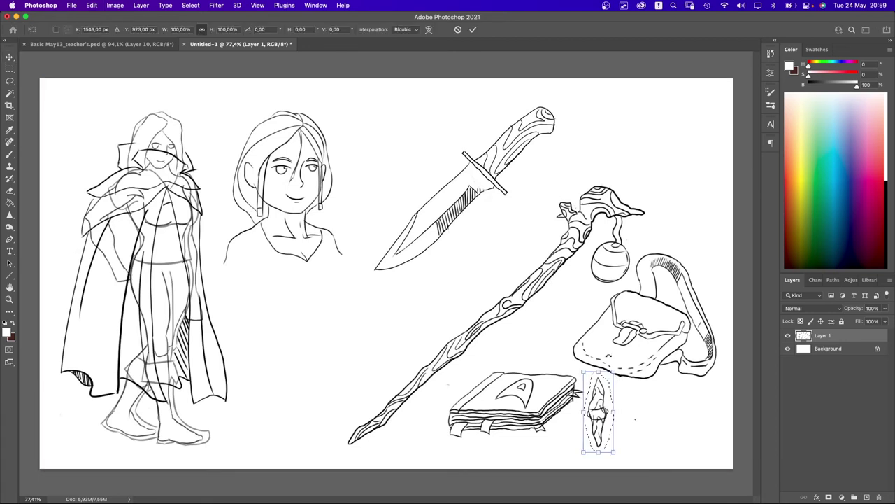
pyautogui.hotkey('ctrl', 't')
pyautogui.moveTo(634, 342)
pyautogui.mouseDown()
pyautogui.moveTo(660, 402)
pyautogui.moveTo(622, 410)
pyautogui.mouseUp()
pyautogui.press('Return')
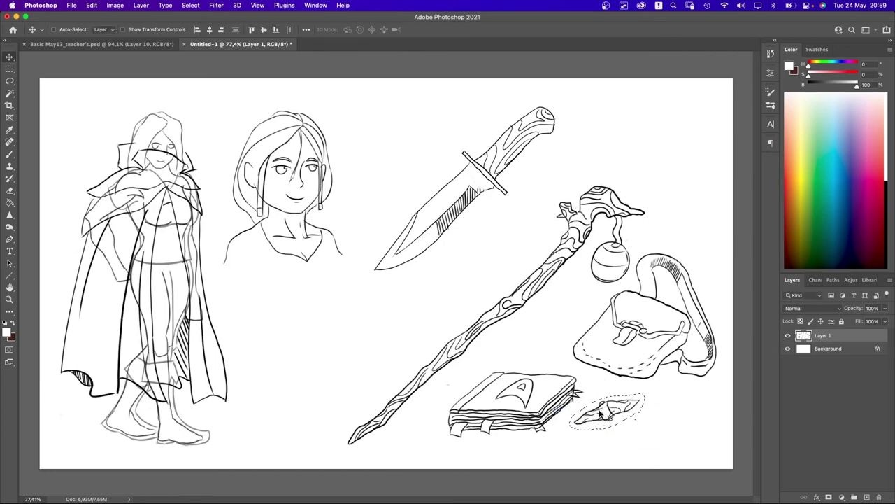
# - Lower the sketch layer's opacity to 24% and add a new empty layer above it
pyautogui.scroll(5, 210, 195)
pyautogui.scroll(5, 350, 196)
pyautogui.hscroll(-5, 350, 196)
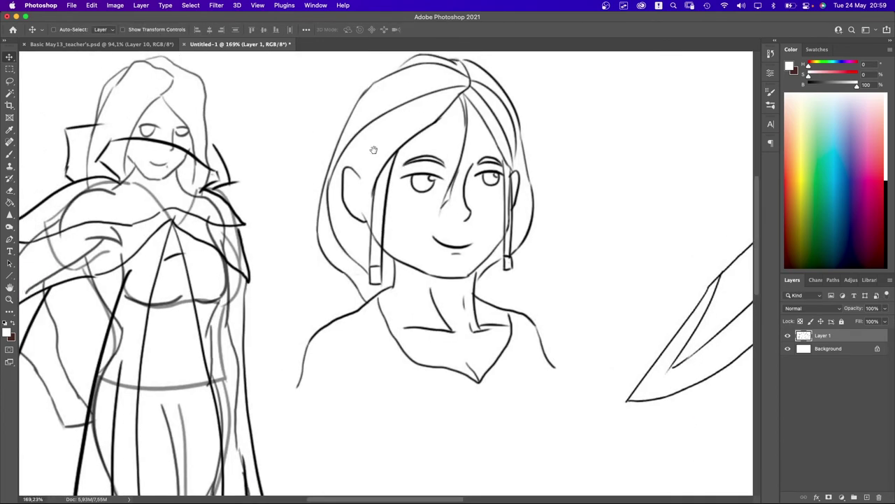
pyautogui.press('b')
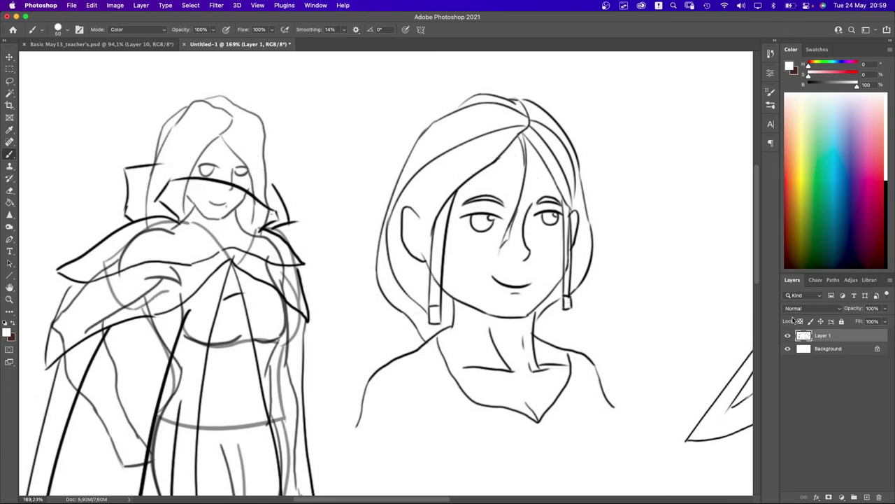
pyautogui.moveTo(854, 311); pyautogui.dragTo(853, 313)
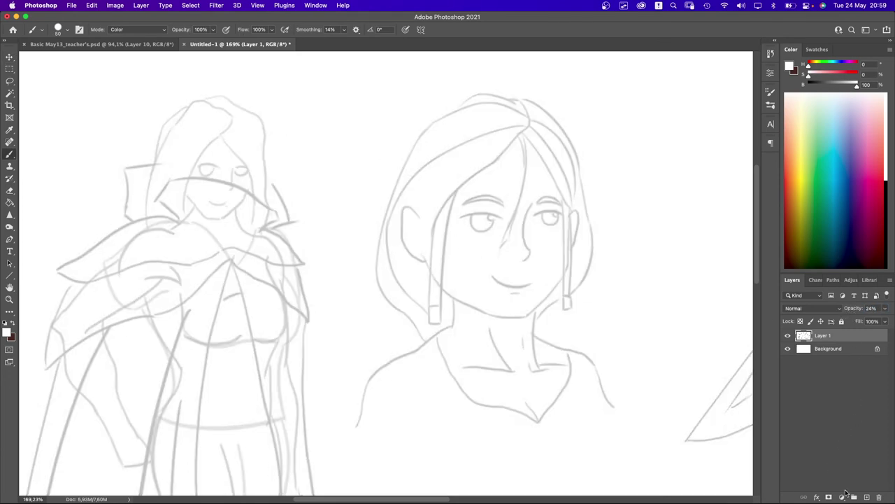
pyautogui.press('super+Tab')
pyautogui.press('super+Tab')
pyautogui.click(867, 497)
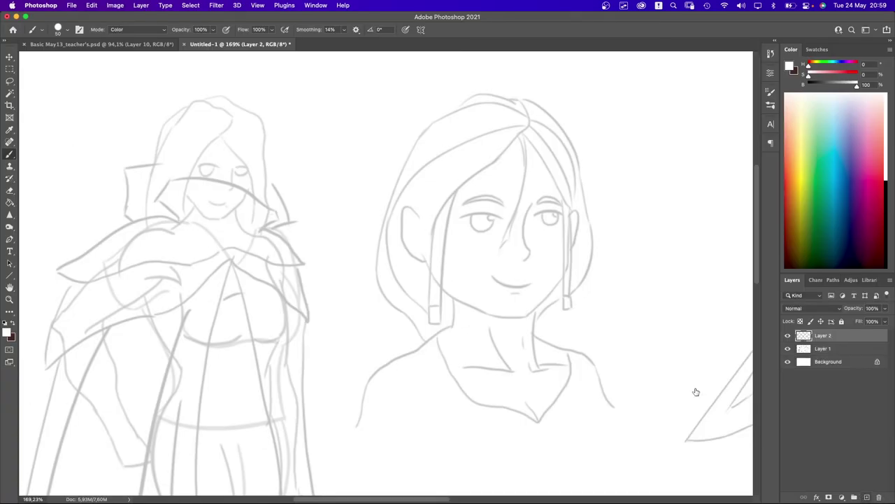
# - Choose the Hard Round Pressure Size brush at 4 px and reset the colours to default black and white
pyautogui.rightClick(314, 155)
pyautogui.click(453, 315)
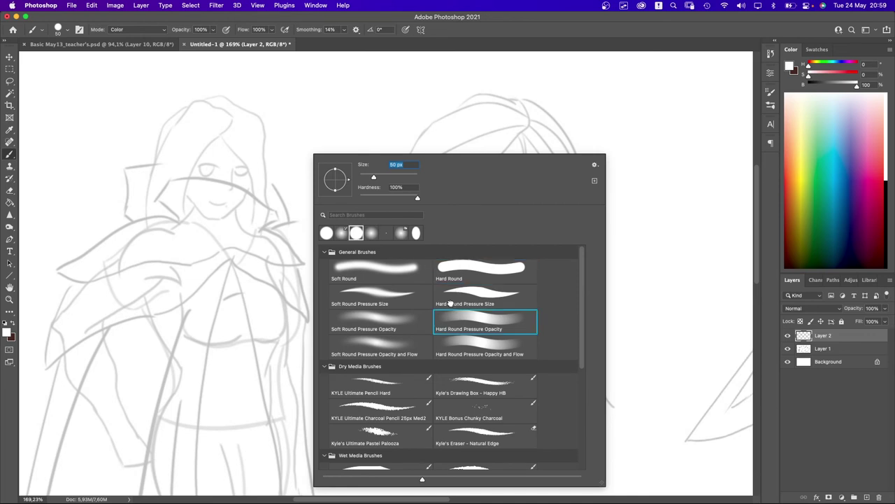
pyautogui.click(340, 144)
pyautogui.press('[')
pyautogui.press('[')
pyautogui.press('[')
pyautogui.press('[')
pyautogui.press('[')
pyautogui.press('[')
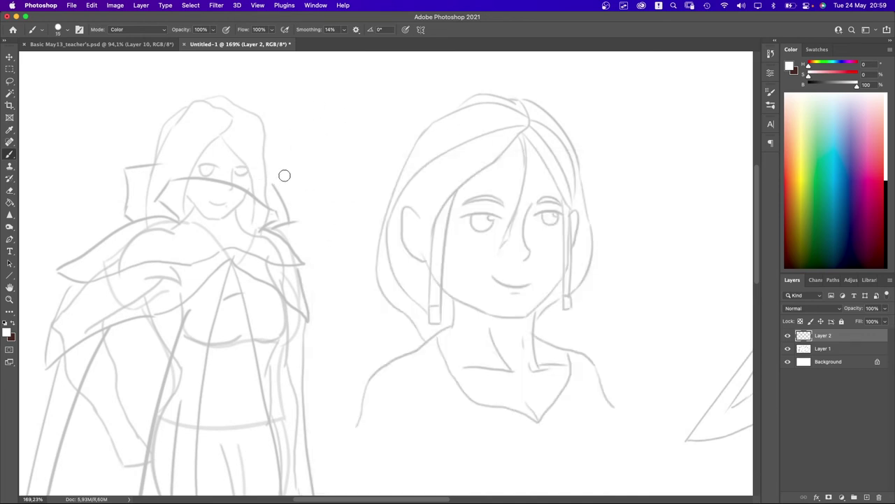
pyautogui.rightClick(337, 168)
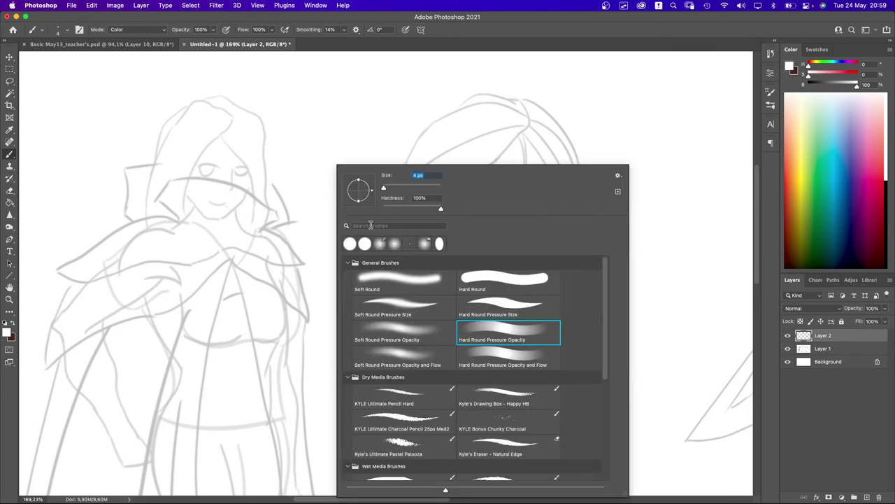
pyautogui.click(477, 303)
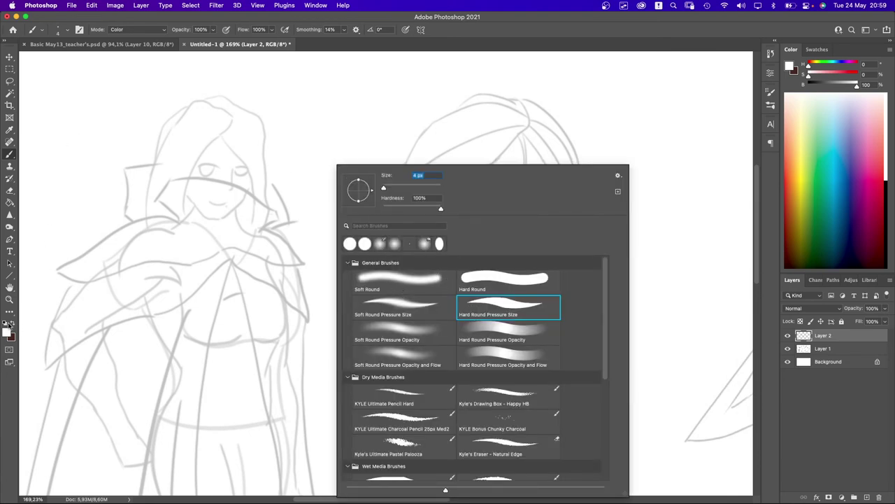
pyautogui.click(7, 323)
pyautogui.moveTo(305, 124); pyautogui.dragTo(327, 217)
pyautogui.press('super+z')
pyautogui.moveTo(423, 122); pyautogui.dragTo(308, 245)
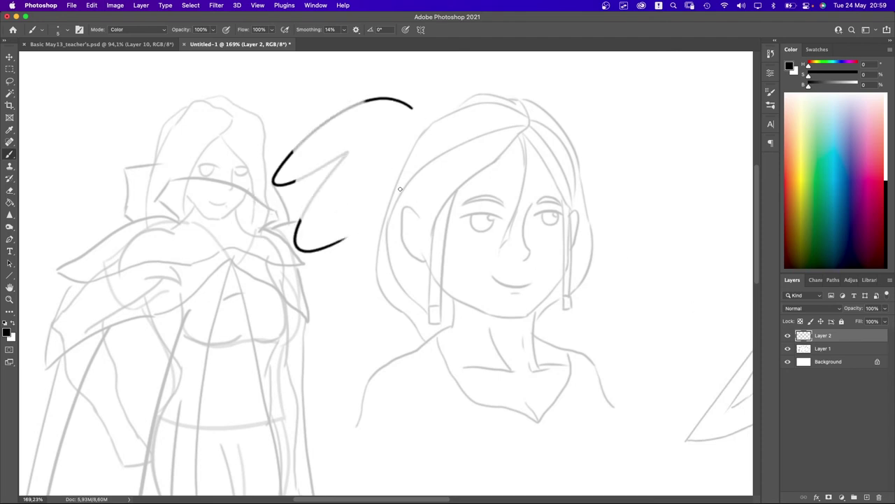
pyautogui.press('super+z')
pyautogui.moveTo(400, 77)
pyautogui.mouseDown()
pyautogui.moveTo(388, 78)
pyautogui.moveTo(431, 150)
pyautogui.moveTo(314, 139)
pyautogui.moveTo(279, 112)
pyautogui.mouseUp()
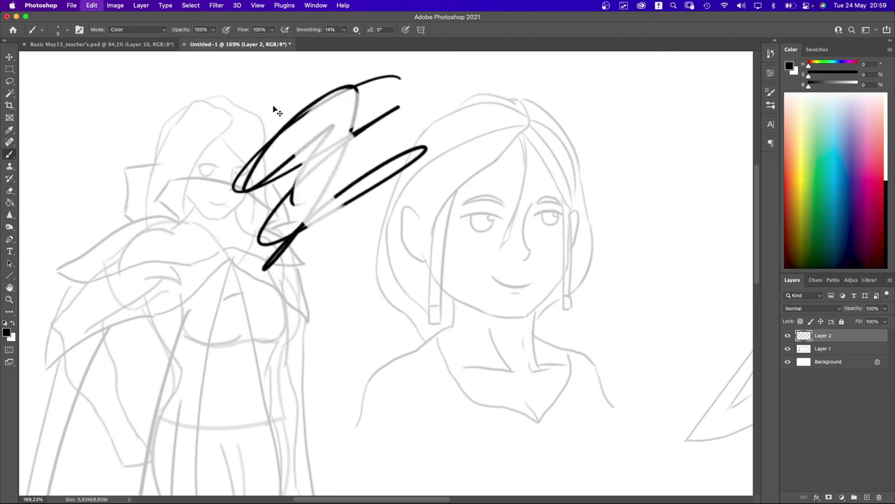
pyautogui.press('super+z')
# - Set the brush's blending mode to Normal
pyautogui.click(137, 29)
pyautogui.moveTo(139, 10)
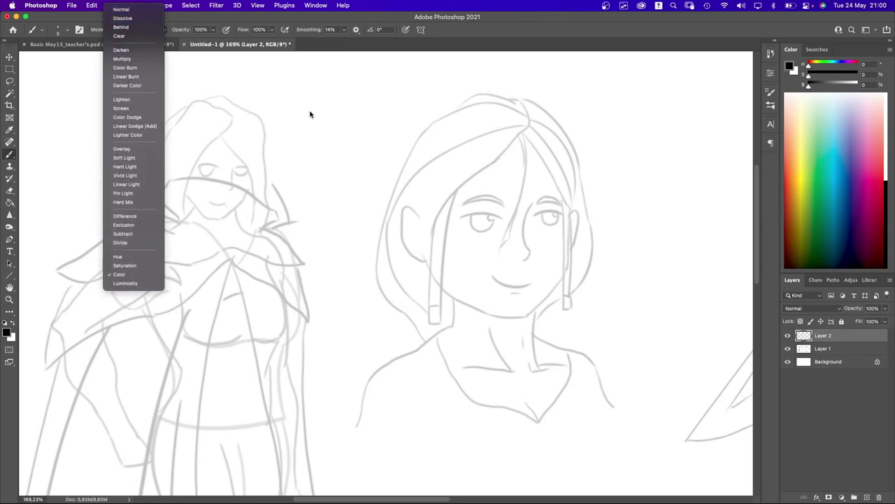
pyautogui.click(139, 9)
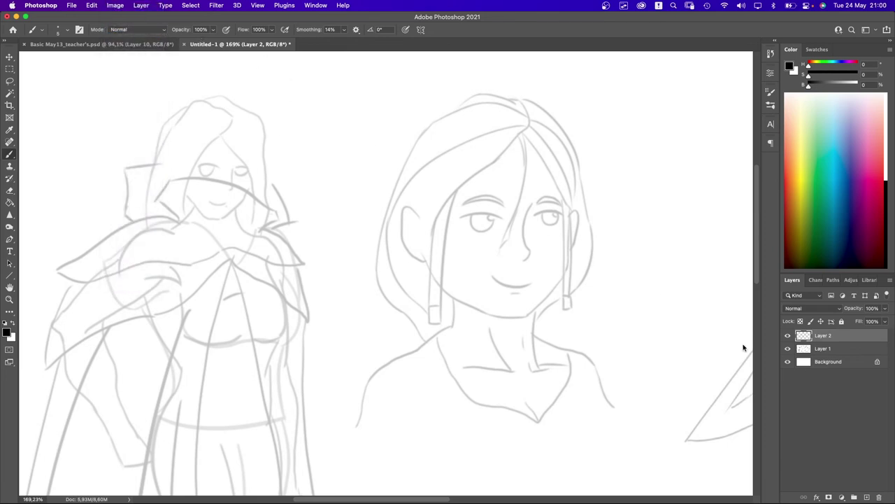
pyautogui.moveTo(310, 76)
pyautogui.mouseDown()
pyautogui.moveTo(271, 99)
pyautogui.moveTo(390, 190)
pyautogui.moveTo(242, 170)
pyautogui.moveTo(336, 252)
pyautogui.mouseUp()
pyautogui.press('super+z')
pyautogui.press('super+z')
pyautogui.moveTo(380, 82); pyautogui.dragTo(160, 372)
pyautogui.press('super+z')
pyautogui.moveTo(218, 139); pyautogui.dragTo(261, 241)
pyautogui.press('super+z')
pyautogui.moveTo(419, 112); pyautogui.dragTo(454, 224)
pyautogui.press('super+z')
pyautogui.moveTo(510, 140); pyautogui.dragTo(430, 280)
pyautogui.press('super+z')
pyautogui.moveTo(485, 227); pyautogui.dragTo(354, 202)
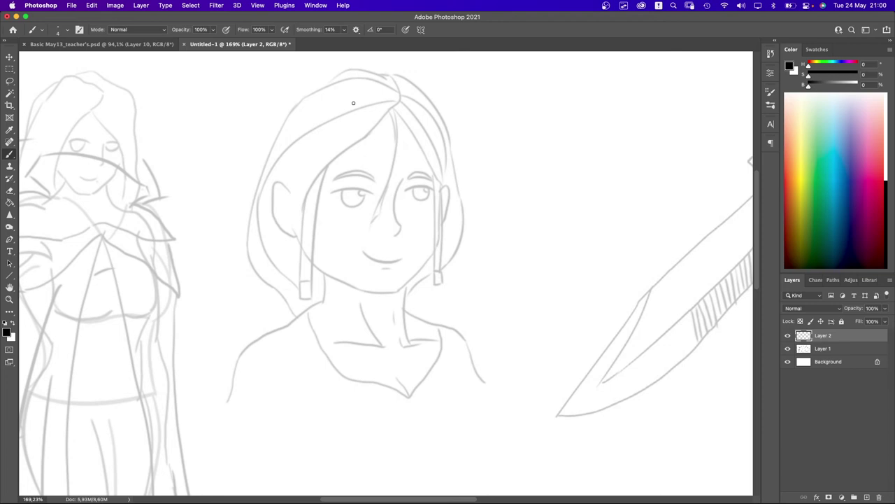
pyautogui.moveTo(503, 131); pyautogui.dragTo(548, 116)
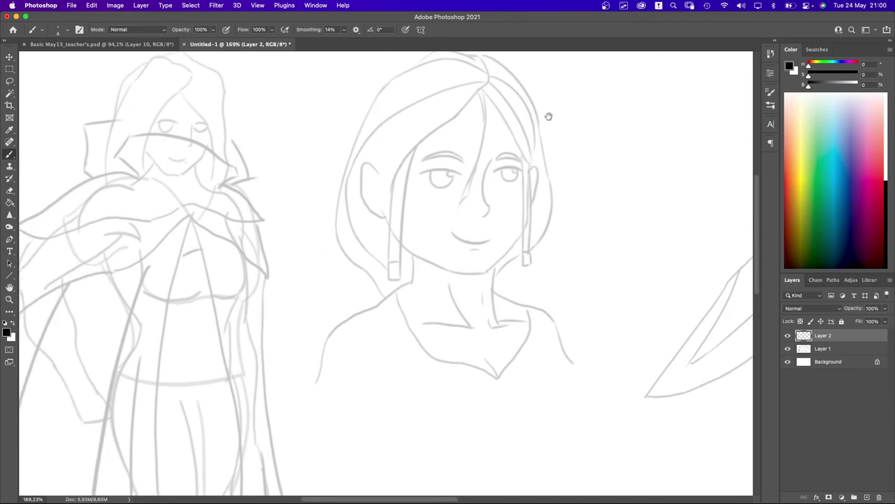
pyautogui.moveTo(493, 91)
pyautogui.mouseDown()
pyautogui.moveTo(422, 213)
pyautogui.moveTo(413, 213)
pyautogui.moveTo(404, 190)
pyautogui.mouseUp()
pyautogui.press('cmd+z')
pyautogui.press('cmd+z')
pyautogui.scroll(3, 424, 246)
pyautogui.scroll(3, 405, 190)
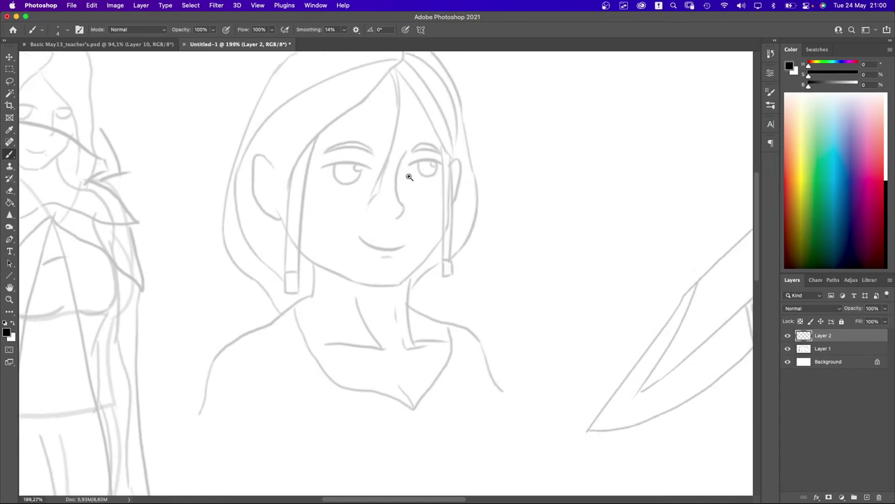
pyautogui.moveTo(413, 141); pyautogui.dragTo(396, 181)
pyautogui.press('cmd+z')
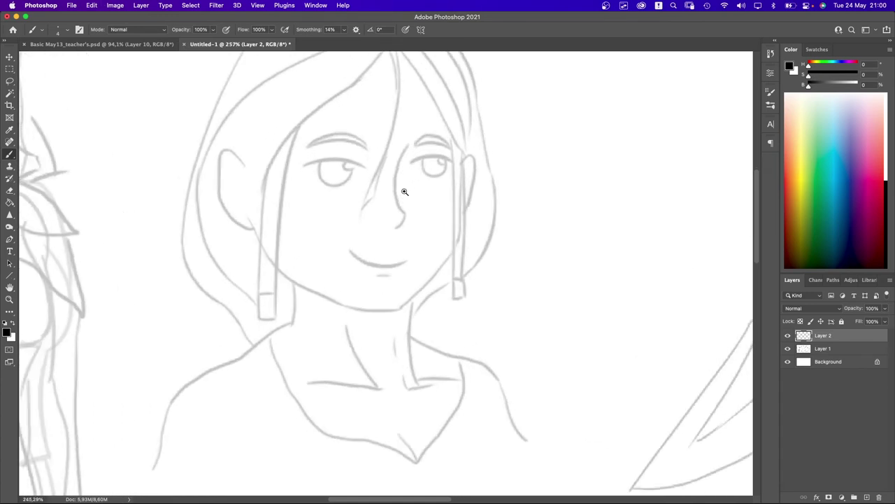
pyautogui.scroll(-3, 404, 186)
pyautogui.moveTo(408, 146); pyautogui.dragTo(415, 173)
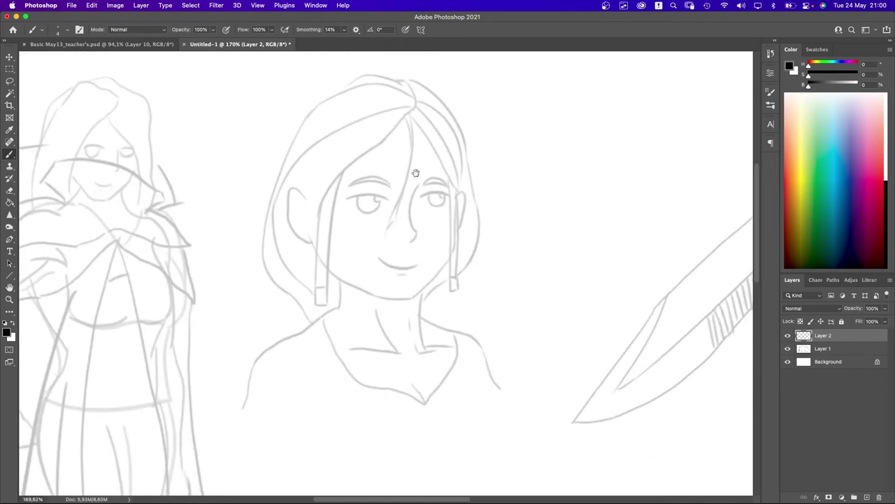
# - Set Layer 1's opacity to 100% and switch to the Eraser tool
pyautogui.click(819, 350)
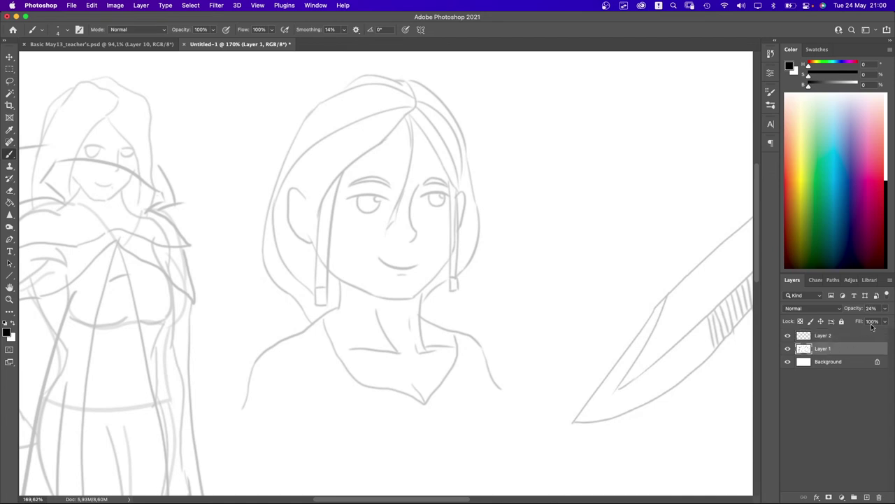
pyautogui.write('100')
pyautogui.press('Return')
pyautogui.press('e')
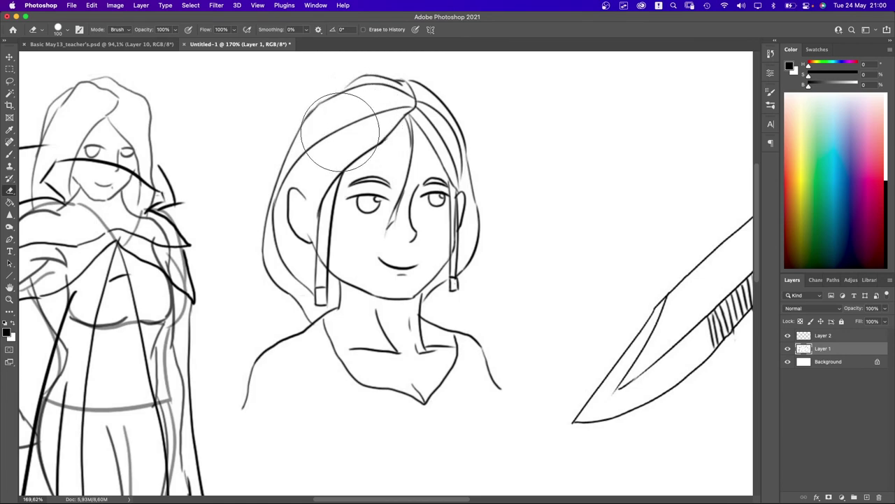
# - Touch up the portrait's top hair outline and brush fine strands radiating from the parting across the front hair
pyautogui.press('b')
pyautogui.moveTo(336, 122)
pyautogui.mouseDown()
pyautogui.moveTo(369, 100)
pyautogui.moveTo(361, 92)
pyautogui.moveTo(320, 122)
pyautogui.mouseUp()
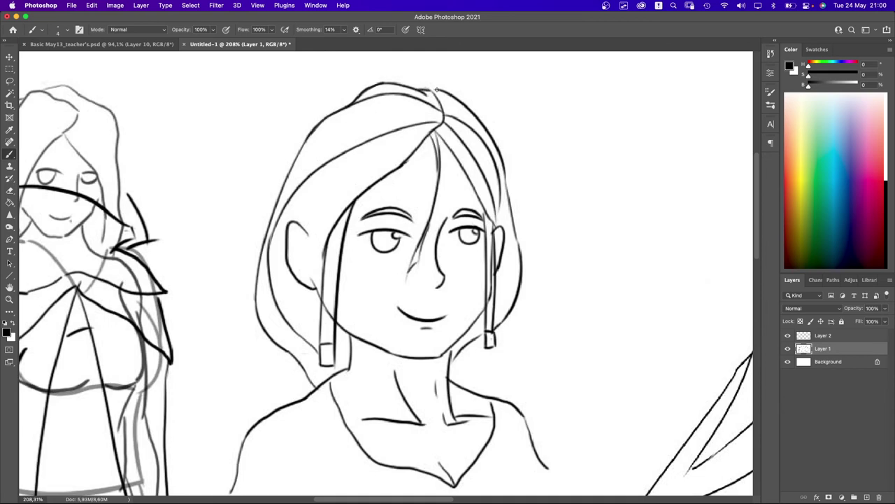
pyautogui.scroll(-2, 435, 135)
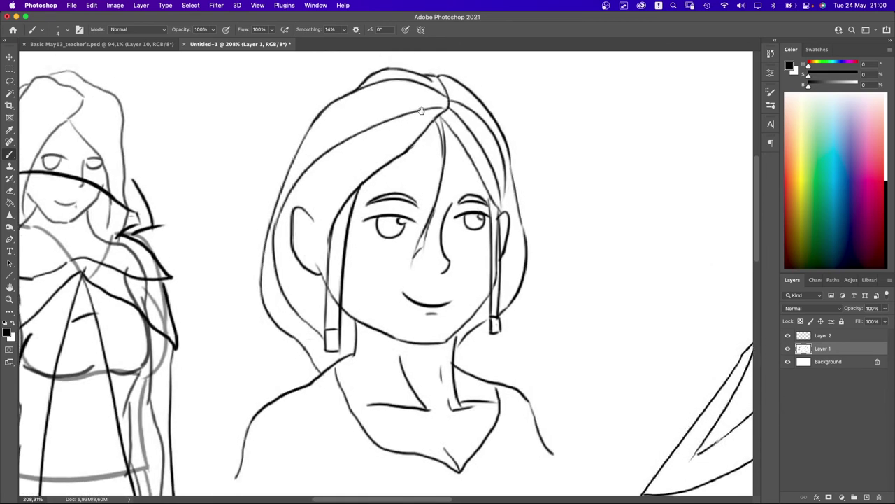
pyautogui.press('super+z')
pyautogui.moveTo(446, 95)
pyautogui.mouseDown()
pyautogui.moveTo(414, 85)
pyautogui.moveTo(424, 92)
pyautogui.moveTo(396, 146)
pyautogui.mouseUp()
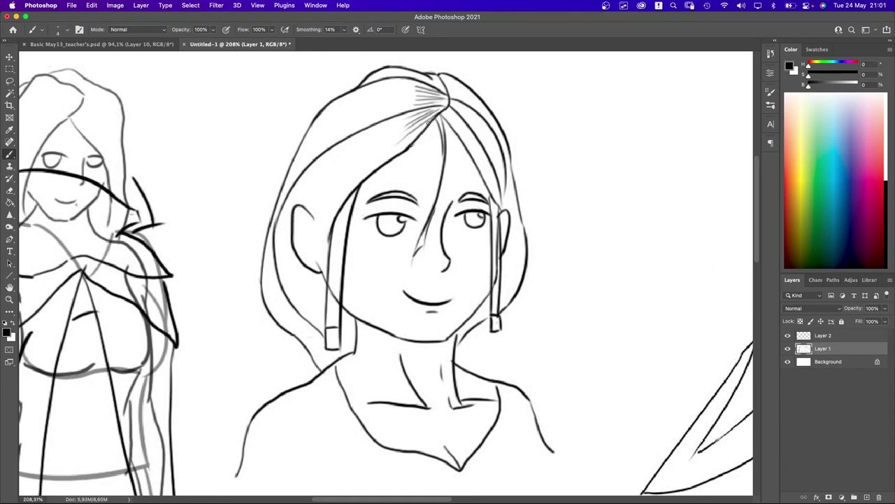
pyautogui.moveTo(431, 121); pyautogui.dragTo(412, 139)
pyautogui.moveTo(416, 84)
pyautogui.mouseDown()
pyautogui.moveTo(312, 139)
pyautogui.moveTo(403, 251)
pyautogui.moveTo(509, 157)
pyautogui.moveTo(413, 89)
pyautogui.mouseUp()
pyautogui.press('super+z')
pyautogui.moveTo(423, 71); pyautogui.dragTo(408, 145)
pyautogui.moveTo(344, 95); pyautogui.dragTo(352, 196)
pyautogui.moveTo(385, 70)
pyautogui.mouseDown()
pyautogui.moveTo(359, 133)
pyautogui.moveTo(386, 129)
pyautogui.mouseUp()
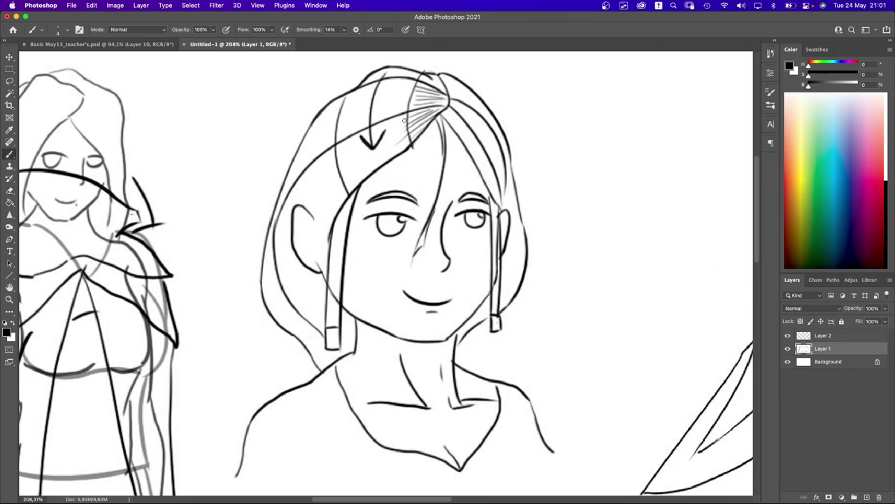
pyautogui.press('super+z')
pyautogui.press('super+z')
pyautogui.press('super+z')
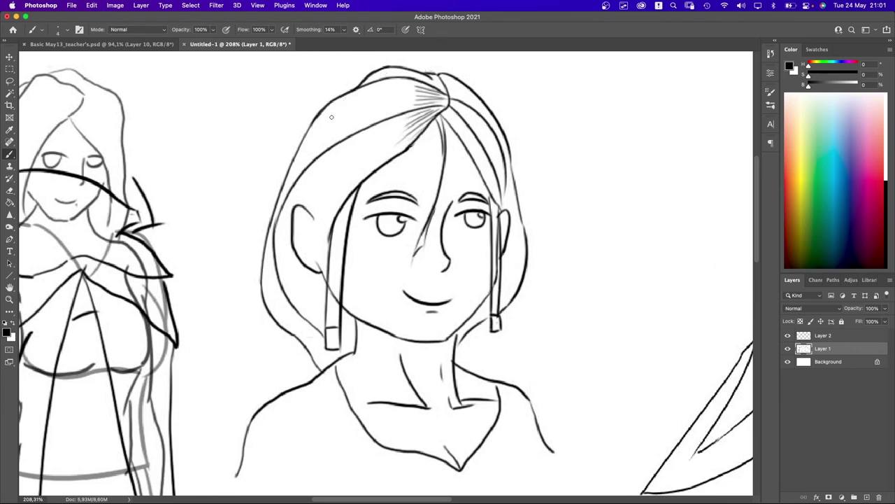
# - Hatch fine hair strands along the left side of the portrait's head, following the hair sections down towards the ear
pyautogui.moveTo(337, 100); pyautogui.dragTo(299, 146)
pyautogui.moveTo(336, 108)
pyautogui.mouseDown()
pyautogui.moveTo(299, 148)
pyautogui.moveTo(332, 115)
pyautogui.moveTo(296, 163)
pyautogui.moveTo(321, 138)
pyautogui.moveTo(295, 172)
pyautogui.mouseUp()
pyautogui.moveTo(328, 143)
pyautogui.mouseDown()
pyautogui.moveTo(281, 198)
pyautogui.moveTo(303, 190)
pyautogui.moveTo(304, 200)
pyautogui.mouseUp()
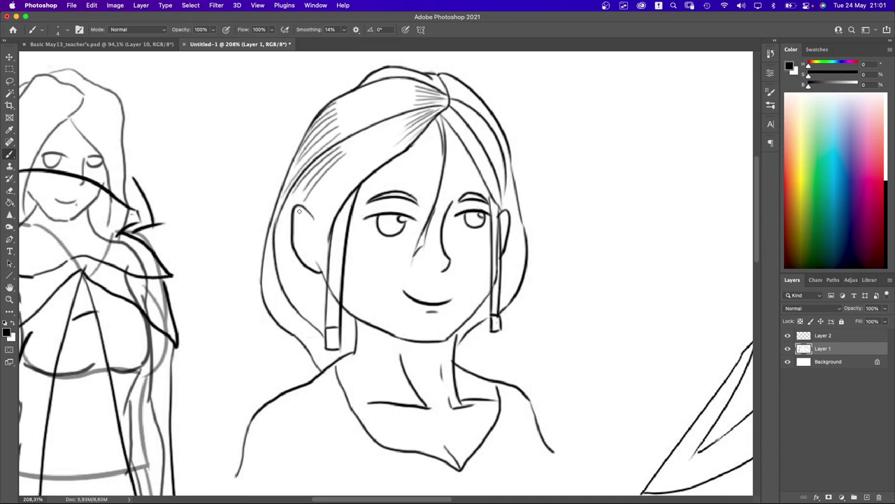
pyautogui.moveTo(348, 156)
pyautogui.mouseDown()
pyautogui.moveTo(313, 202)
pyautogui.moveTo(337, 191)
pyautogui.moveTo(322, 217)
pyautogui.mouseUp()
pyautogui.moveTo(358, 174)
pyautogui.mouseDown()
pyautogui.moveTo(323, 229)
pyautogui.moveTo(330, 224)
pyautogui.mouseUp()
pyautogui.moveTo(302, 186); pyautogui.dragTo(278, 235)
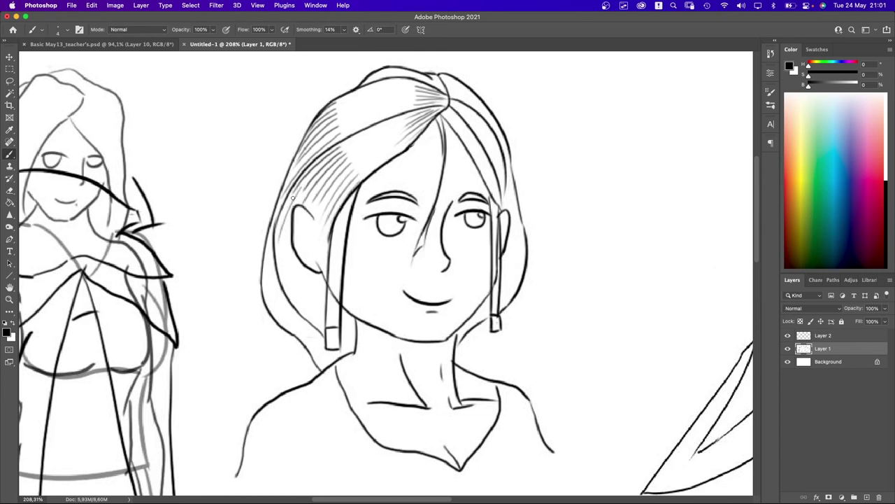
# - Add more thin strands above and behind the left ear and near the crown of the portrait's hair
pyautogui.moveTo(299, 187)
pyautogui.mouseDown()
pyautogui.moveTo(278, 225)
pyautogui.moveTo(287, 255)
pyautogui.mouseUp()
pyautogui.moveTo(297, 164); pyautogui.dragTo(280, 200)
pyautogui.press('super+z')
pyautogui.moveTo(418, 90)
pyautogui.mouseDown()
pyautogui.moveTo(393, 94)
pyautogui.moveTo(383, 77)
pyautogui.mouseUp()
pyautogui.press('super+z')
pyautogui.press('super+z')
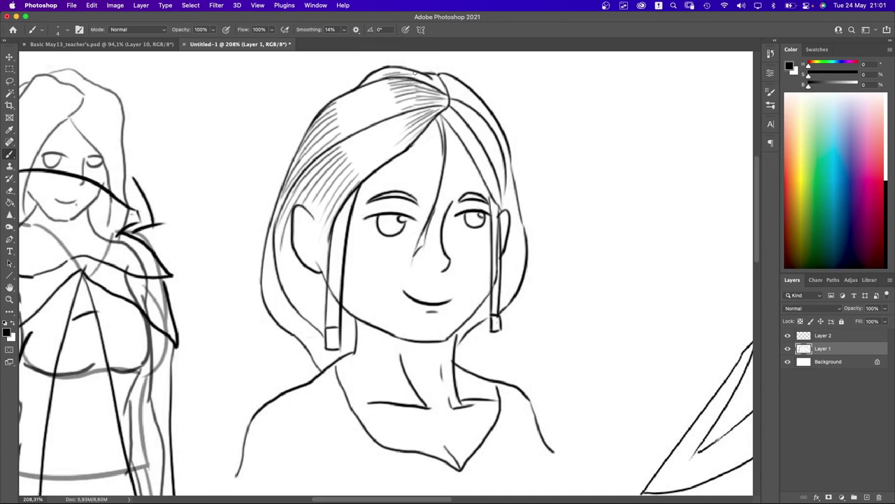
# - Brush thin strands into the hair to the right of the portrait's parting, down to the right temple
pyautogui.hscroll(3, 458, 110)
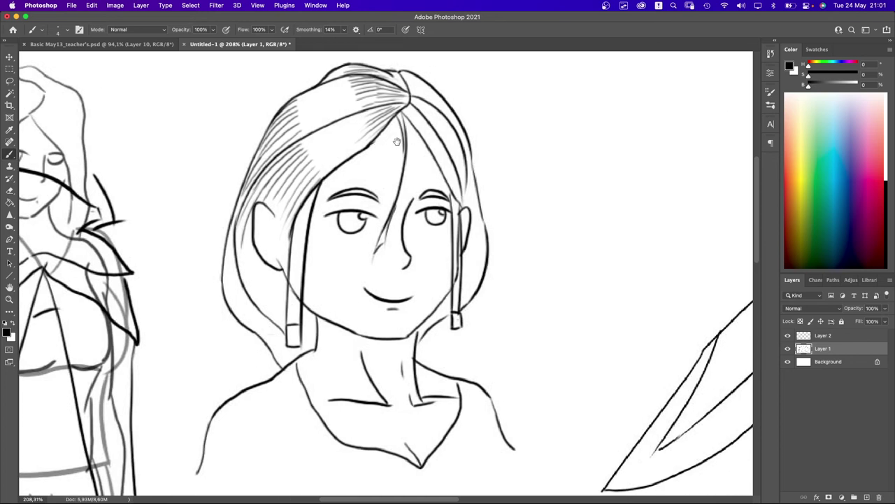
pyautogui.hscroll(3, 387, 124)
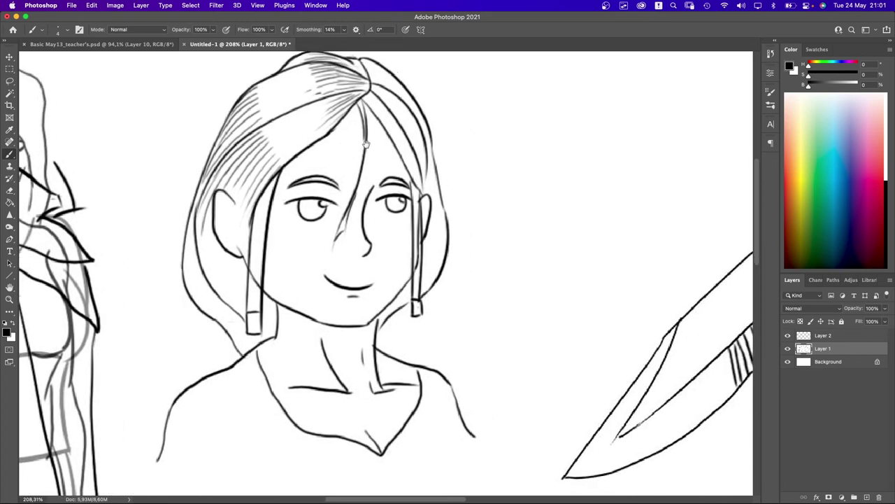
pyautogui.moveTo(368, 103)
pyautogui.mouseDown()
pyautogui.moveTo(373, 109)
pyautogui.moveTo(369, 94)
pyautogui.mouseUp()
pyautogui.moveTo(402, 148); pyautogui.dragTo(420, 188)
pyautogui.moveTo(411, 134); pyautogui.dragTo(425, 170)
pyautogui.moveTo(415, 112); pyautogui.dragTo(432, 183)
# - Draw long curved strands in the hair behind the portrait's left ear
pyautogui.scroll(-3, 249, 181)
pyautogui.hscroll(-3, 249, 181)
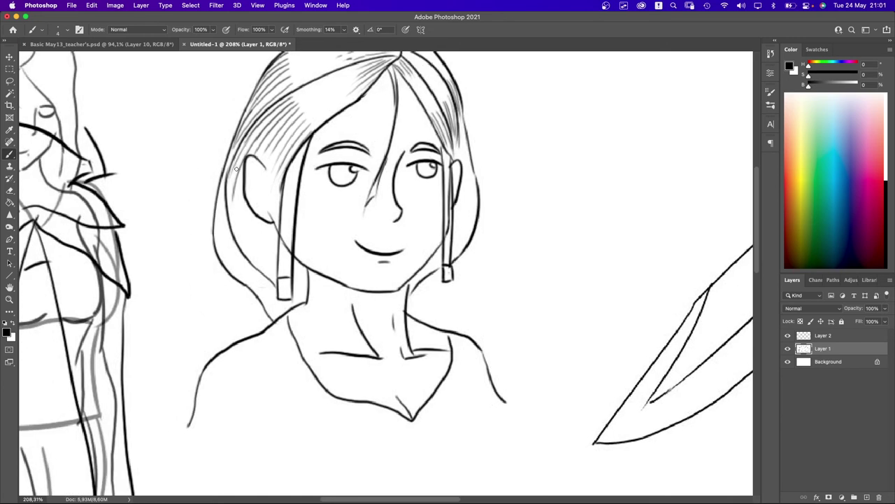
pyautogui.moveTo(237, 169); pyautogui.dragTo(245, 234)
pyautogui.press('super+z')
pyautogui.moveTo(241, 193); pyautogui.dragTo(252, 240)
pyautogui.moveTo(224, 173); pyautogui.dragTo(234, 269)
# - Draw a second curved edge and inner strands on the loose lock of hair hanging over the portrait's forehead
pyautogui.scroll(2, 376, 208)
pyautogui.hscroll(2, 375, 209)
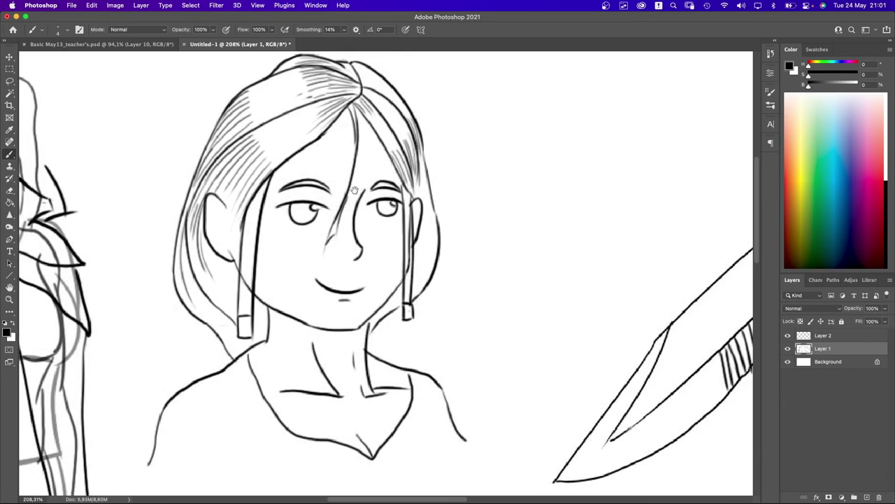
pyautogui.moveTo(357, 110); pyautogui.dragTo(360, 191)
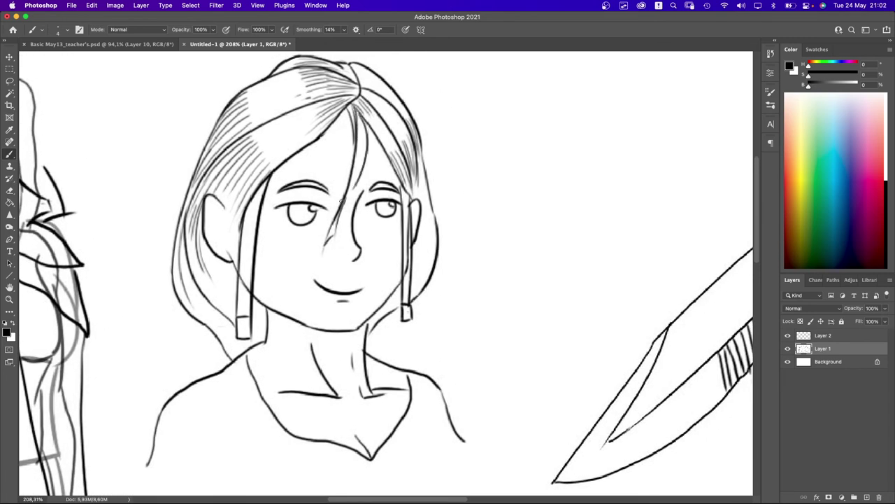
pyautogui.press('super+z')
pyautogui.moveTo(358, 113)
pyautogui.mouseDown()
pyautogui.moveTo(366, 141)
pyautogui.moveTo(340, 207)
pyautogui.mouseUp()
pyautogui.moveTo(358, 131)
pyautogui.mouseDown()
pyautogui.moveTo(349, 165)
pyautogui.moveTo(357, 121)
pyautogui.moveTo(357, 191)
pyautogui.mouseUp()
pyautogui.press('super+z')
pyautogui.moveTo(356, 159); pyautogui.dragTo(358, 193)
# - Erase the overlapping lines where the portrait's neck meets the left shoulder and redraw them as one smooth curve
pyautogui.scroll(-5, 376, 225)
pyautogui.scroll(1, 364, 231)
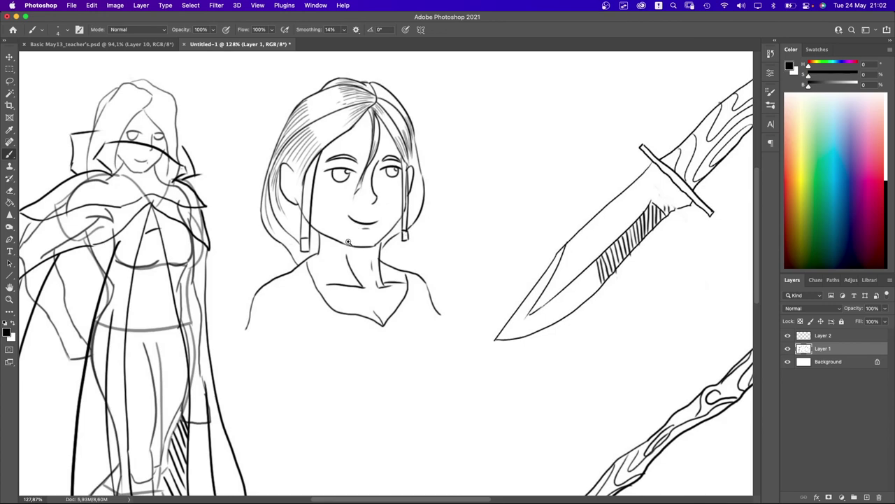
pyautogui.scroll(1, 348, 265)
pyautogui.scroll(5, 347, 264)
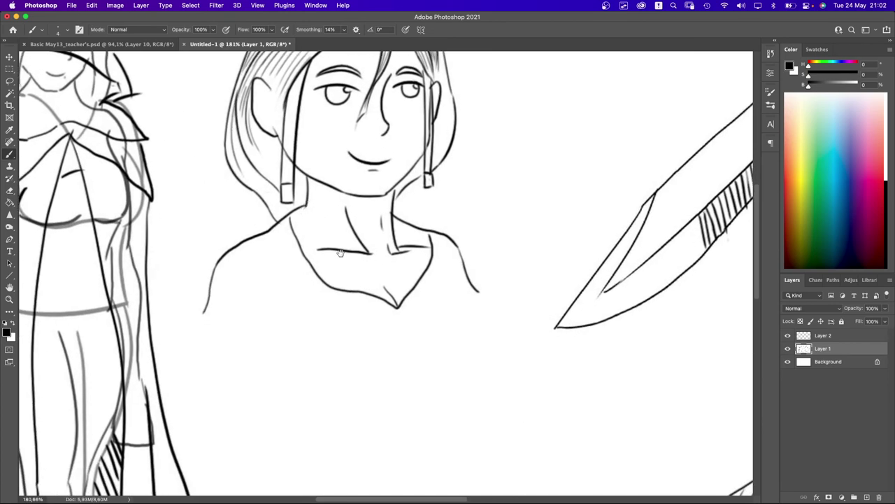
pyautogui.scroll(-4, 319, 278)
pyautogui.scroll(6, 323, 278)
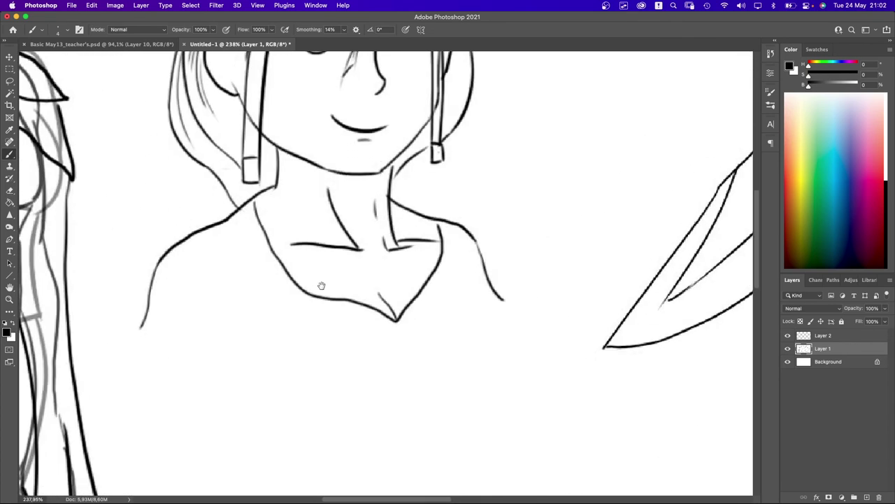
pyautogui.press('e')
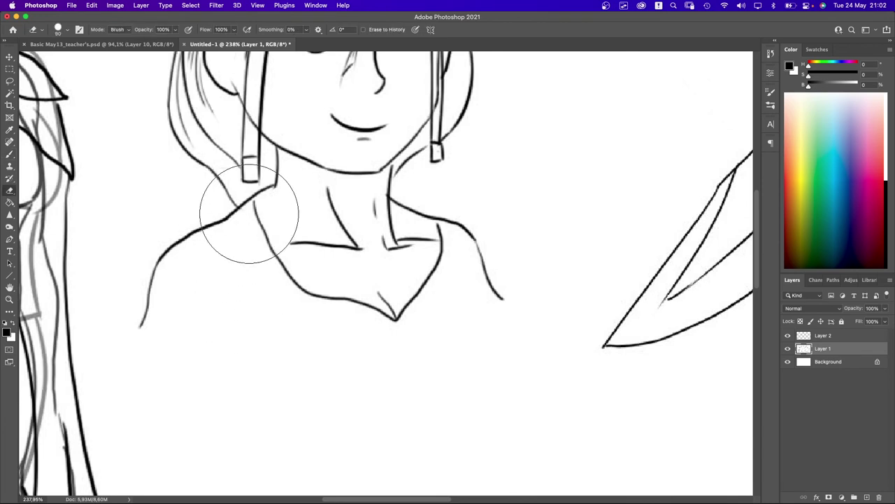
pyautogui.moveTo(259, 196)
pyautogui.mouseDown()
pyautogui.moveTo(259, 175)
pyautogui.moveTo(226, 212)
pyautogui.mouseUp()
pyautogui.press('[')
pyautogui.press('[')
pyautogui.press('[')
pyautogui.press('[')
pyautogui.press('[')
pyautogui.press('b')
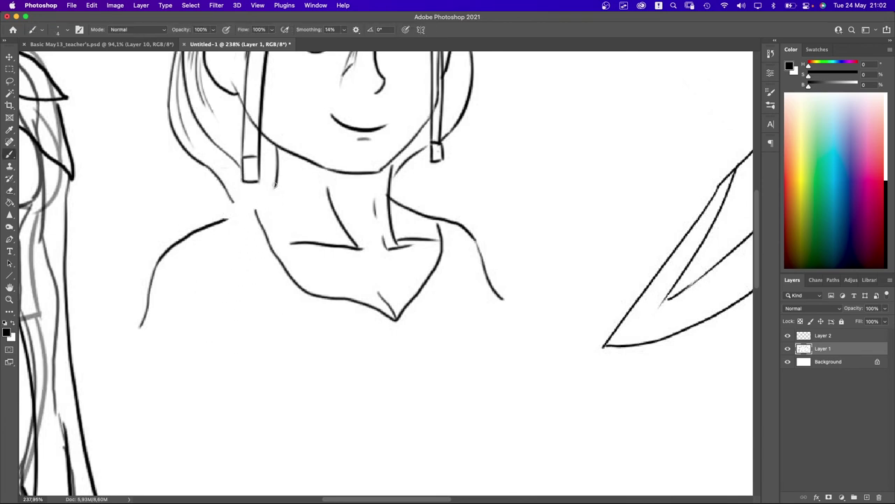
pyautogui.moveTo(275, 184)
pyautogui.mouseDown()
pyautogui.moveTo(259, 204)
pyautogui.moveTo(228, 218)
pyautogui.mouseUp()
# - Erase the lower part of the portrait's right neck line down to the collarbone with a 9 px eraser
pyautogui.scroll(-5, 358, 216)
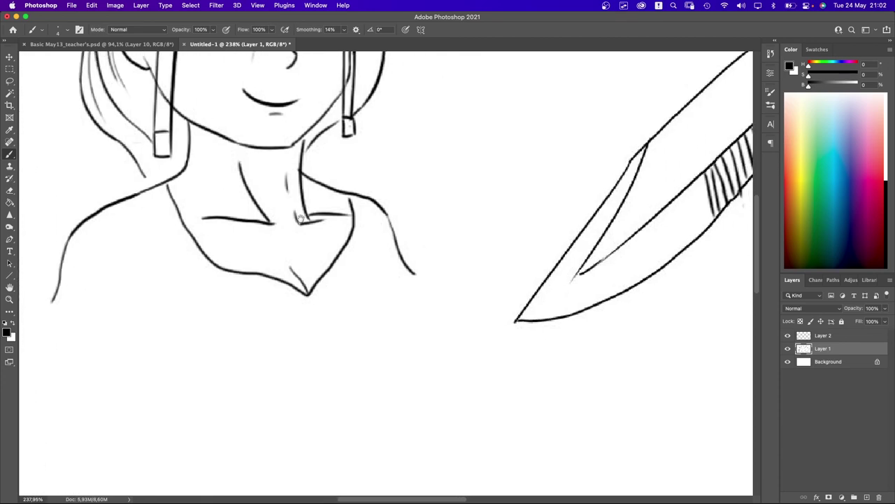
pyautogui.scroll(4, 318, 241)
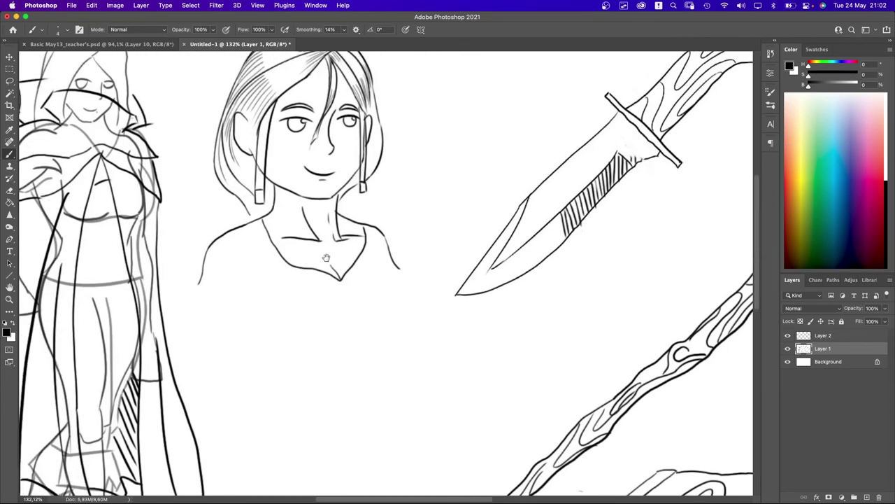
pyautogui.scroll(2, 321, 255)
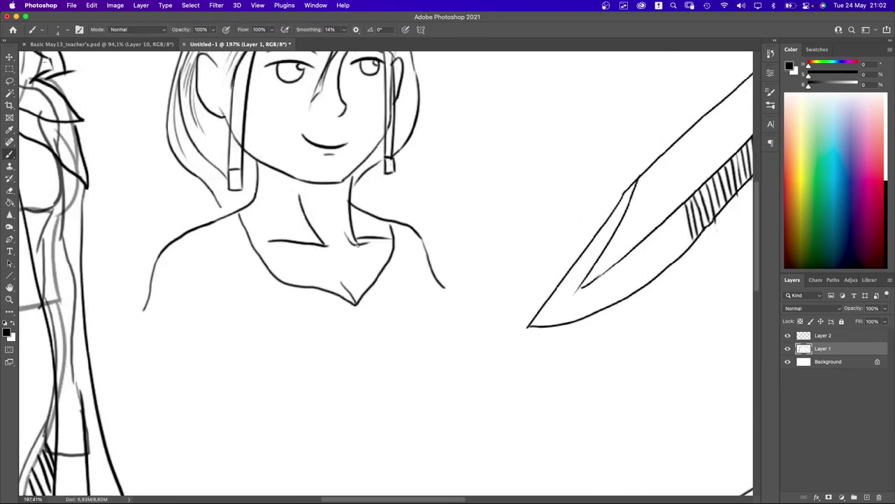
pyautogui.press('e')
pyautogui.moveTo(351, 233)
pyautogui.mouseDown()
pyautogui.moveTo(360, 238)
pyautogui.moveTo(365, 228)
pyautogui.moveTo(346, 214)
pyautogui.mouseUp()
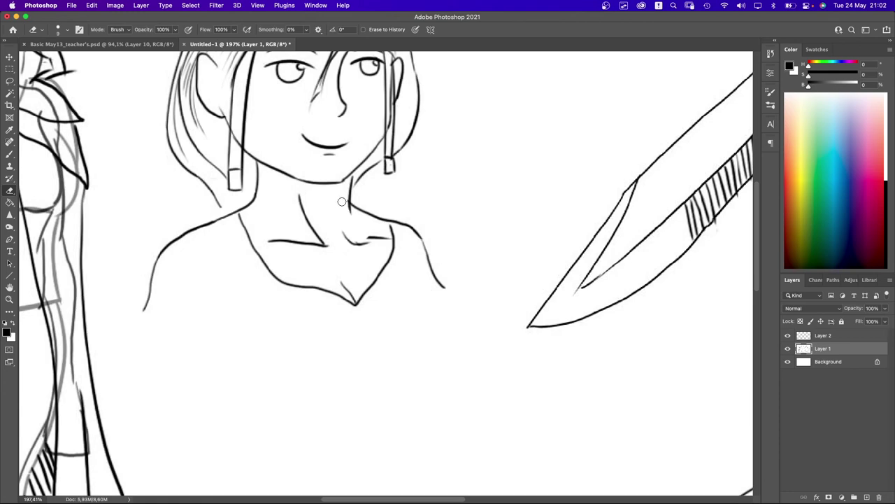
pyautogui.scroll(-3, 344, 209)
pyautogui.scroll(-2, 337, 275)
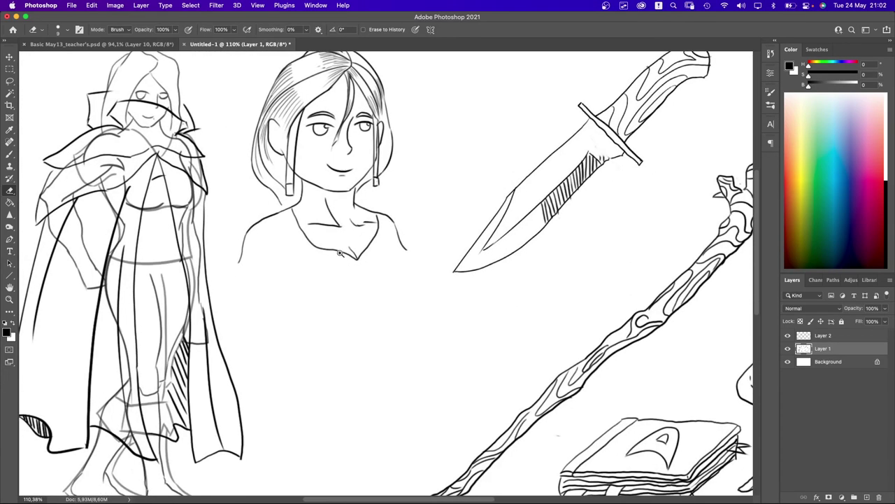
pyautogui.scroll(4, 304, 270)
pyautogui.scroll(-2, 250, 289)
# - Close off the bust with a curved line across the chest and a short rounded arm end on the right
pyautogui.press('b')
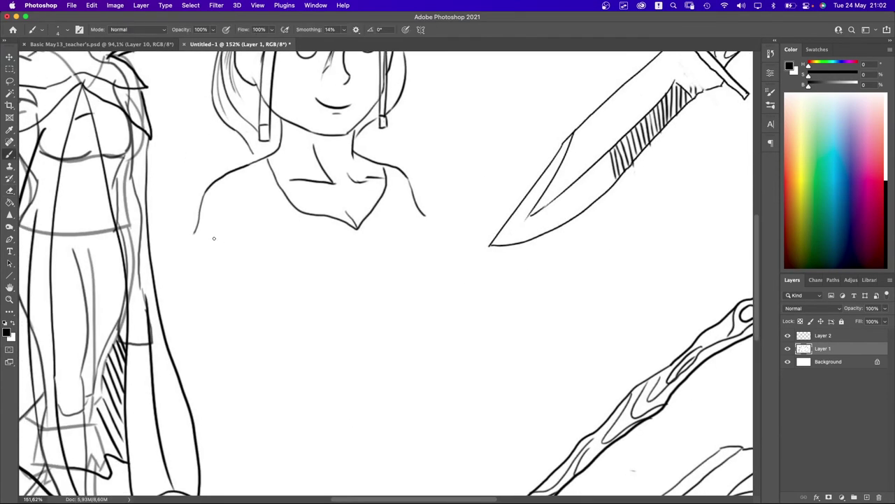
pyautogui.press('super+z')
pyautogui.moveTo(196, 233)
pyautogui.mouseDown()
pyautogui.moveTo(312, 253)
pyautogui.moveTo(407, 247)
pyautogui.mouseUp()
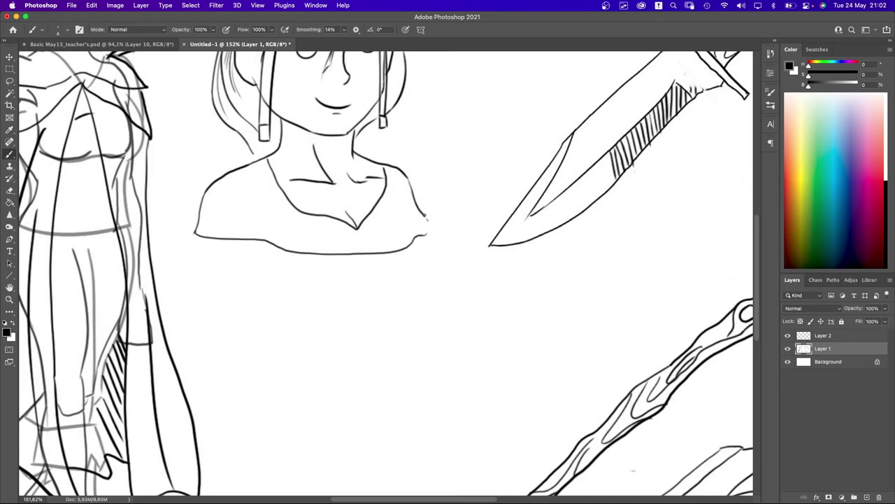
pyautogui.press('super+z')
pyautogui.moveTo(415, 231)
pyautogui.mouseDown()
pyautogui.moveTo(411, 222)
pyautogui.moveTo(414, 234)
pyautogui.mouseUp()
pyautogui.press('super+z')
pyautogui.scroll(-5, 322, 228)
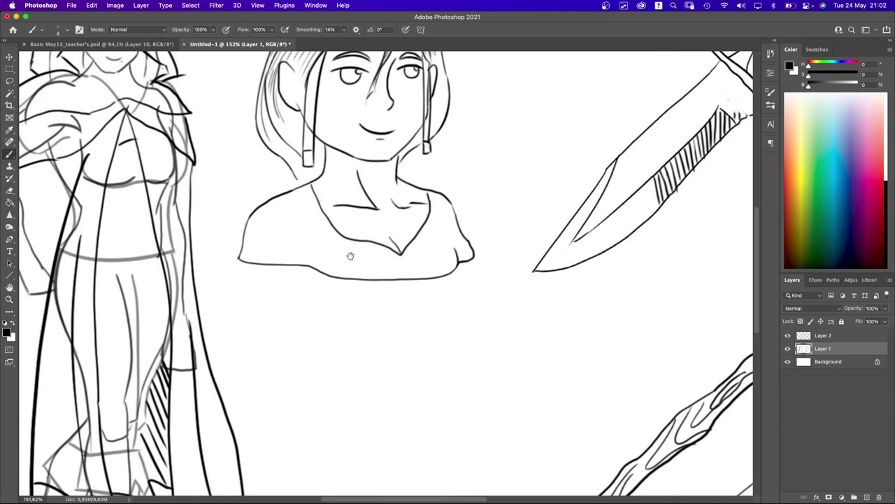
# - Reinforce the outline of the bust's right shoulder and upper arm
pyautogui.scroll(8, 447, 230)
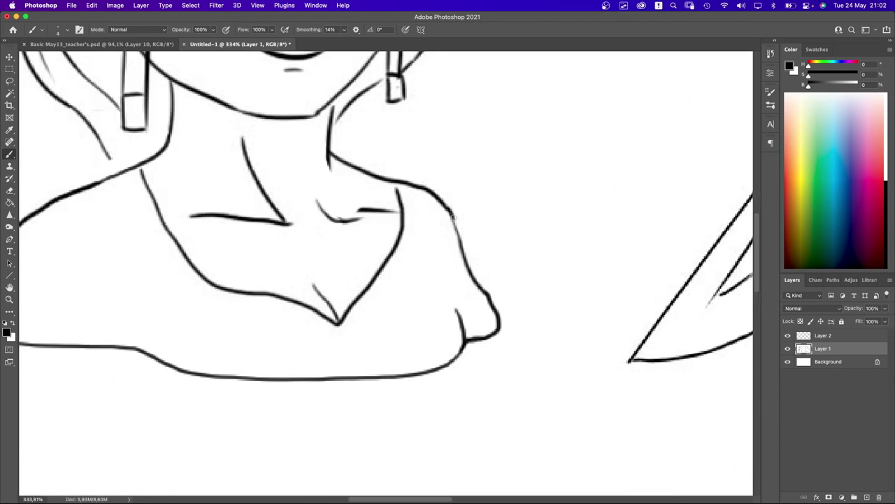
pyautogui.moveTo(447, 208); pyautogui.dragTo(469, 253)
pyautogui.scroll(-5, 468, 253)
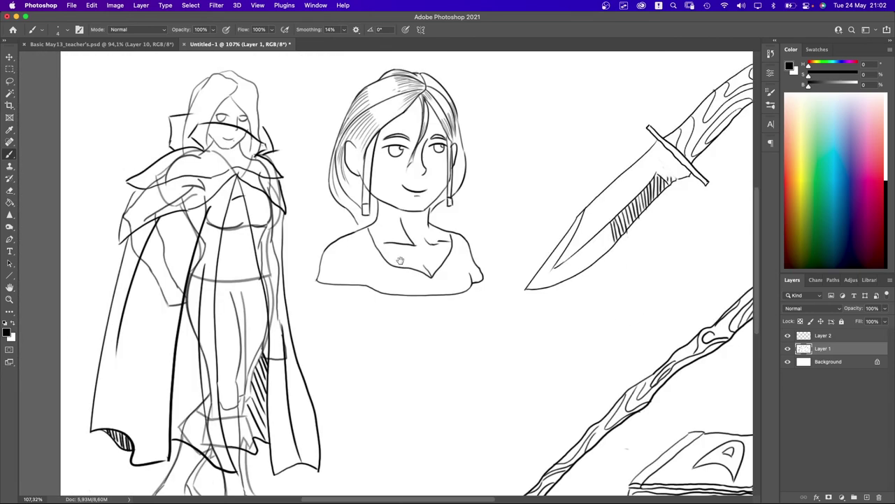
pyautogui.scroll(7, 466, 235)
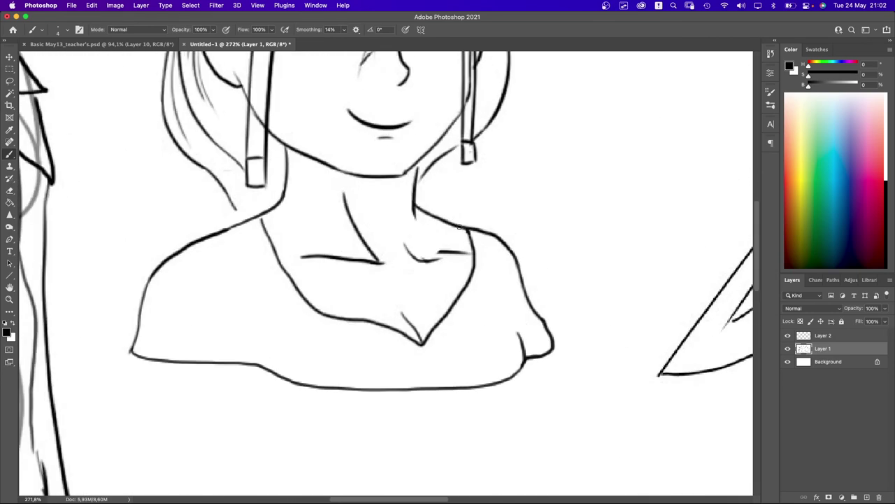
pyautogui.scroll(-5, 257, 218)
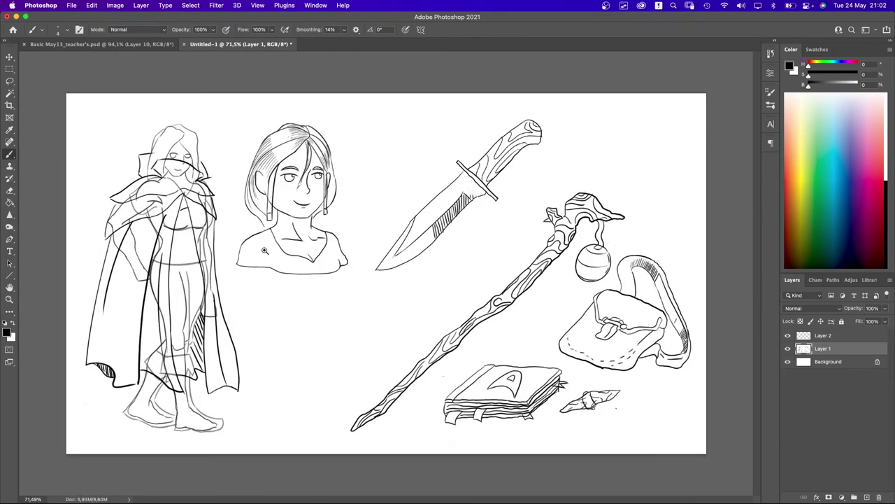
# - Hatch fine strands in the hair behind the portrait's right ear and down to the jaw
pyautogui.scroll(3, 310, 192)
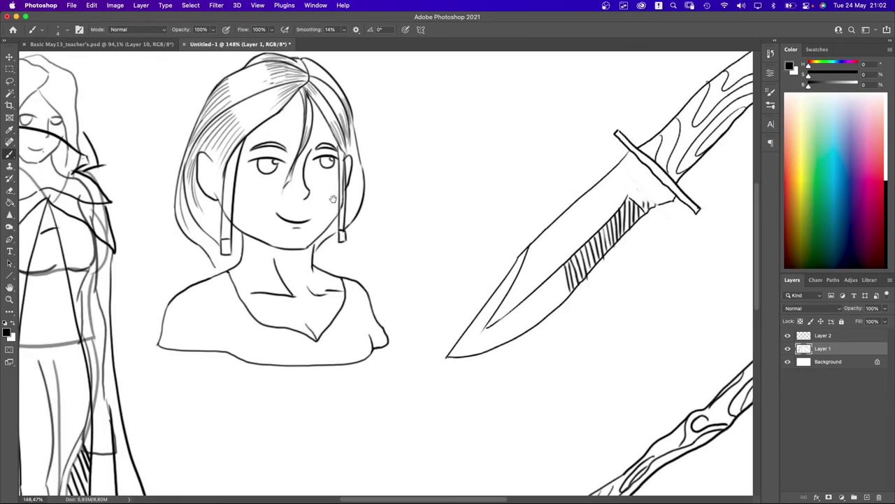
pyautogui.moveTo(355, 153); pyautogui.dragTo(355, 210)
pyautogui.moveTo(351, 178)
pyautogui.mouseDown()
pyautogui.moveTo(347, 220)
pyautogui.moveTo(355, 222)
pyautogui.moveTo(325, 238)
pyautogui.mouseUp()
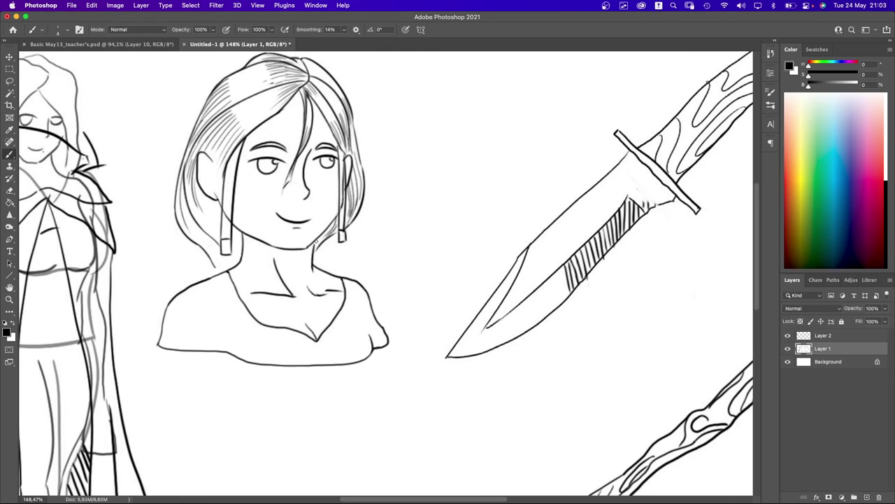
# - Fill the hair behind the left ear and beside the neck with fine curved strands
pyautogui.hscroll(-3, 263, 202)
pyautogui.scroll(2, 264, 202)
pyautogui.moveTo(214, 201); pyautogui.dragTo(243, 236)
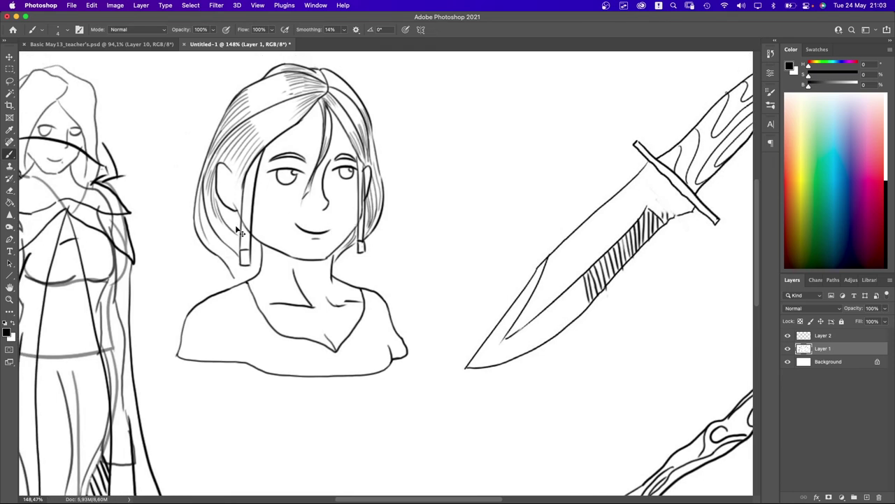
pyautogui.press('super+z')
pyautogui.moveTo(217, 197)
pyautogui.mouseDown()
pyautogui.moveTo(239, 237)
pyautogui.moveTo(243, 227)
pyautogui.moveTo(234, 235)
pyautogui.mouseUp()
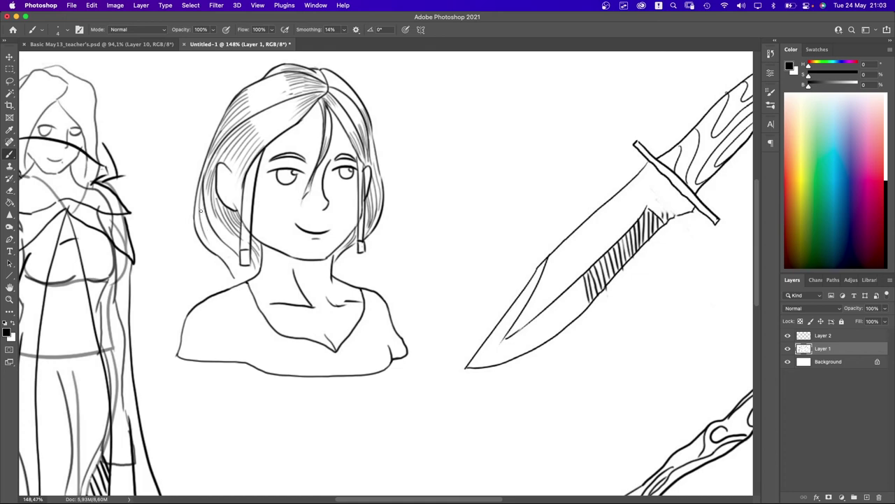
pyautogui.moveTo(201, 210); pyautogui.dragTo(236, 265)
pyautogui.press('super+z')
pyautogui.scroll(-6, 249, 273)
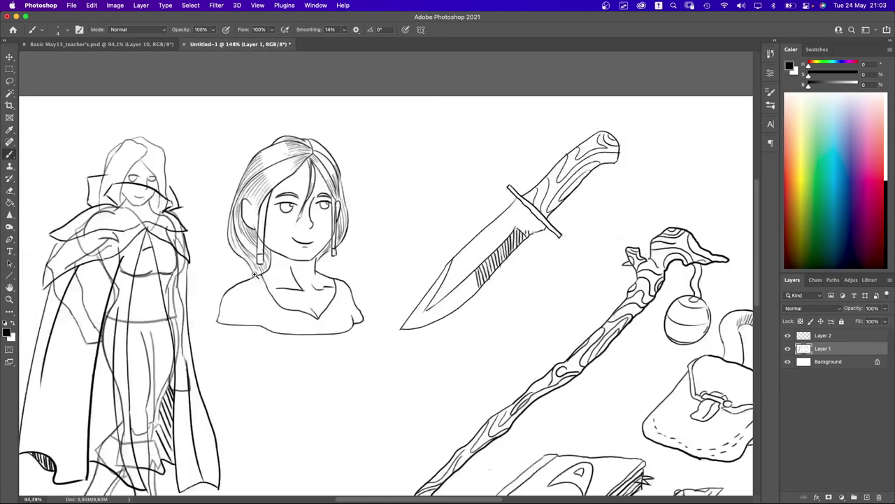
# - Reinforce the wood-grain lines on the knife's handle next to the guard
pyautogui.moveTo(377, 241); pyautogui.dragTo(326, 232)
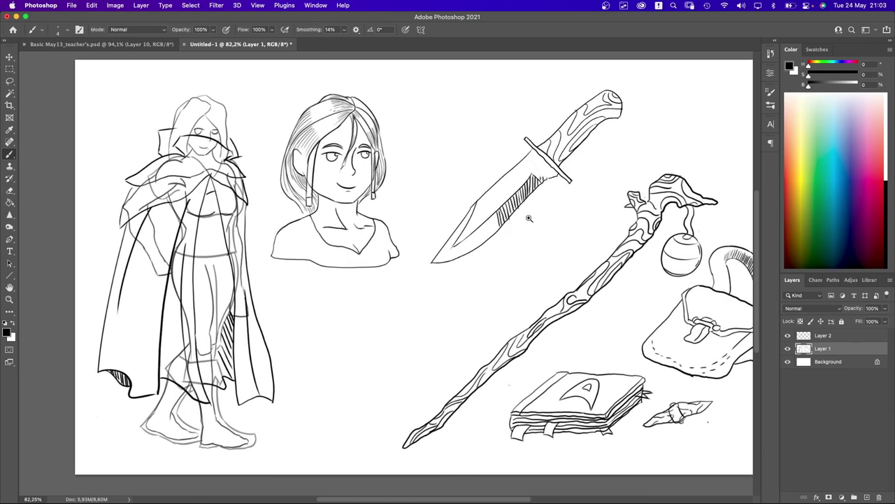
pyautogui.scroll(5, 529, 216)
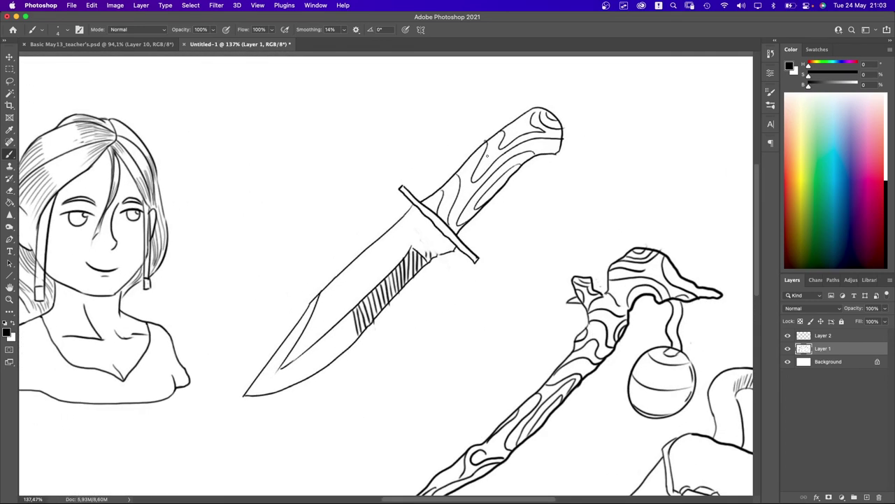
pyautogui.scroll(1, 488, 144)
pyautogui.moveTo(487, 144)
pyautogui.mouseDown()
pyautogui.moveTo(456, 172)
pyautogui.moveTo(451, 232)
pyautogui.mouseUp()
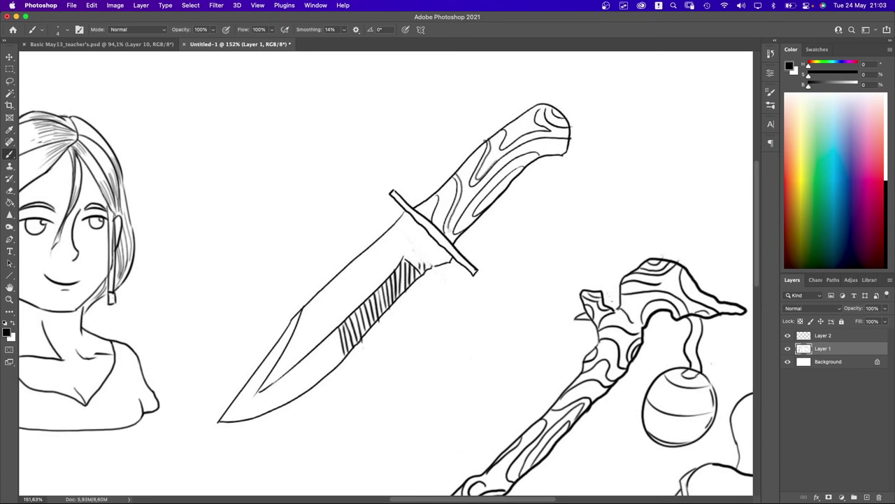
pyautogui.moveTo(440, 194); pyautogui.dragTo(438, 214)
pyautogui.press('super+0')
pyautogui.scroll(3, 521, 314)
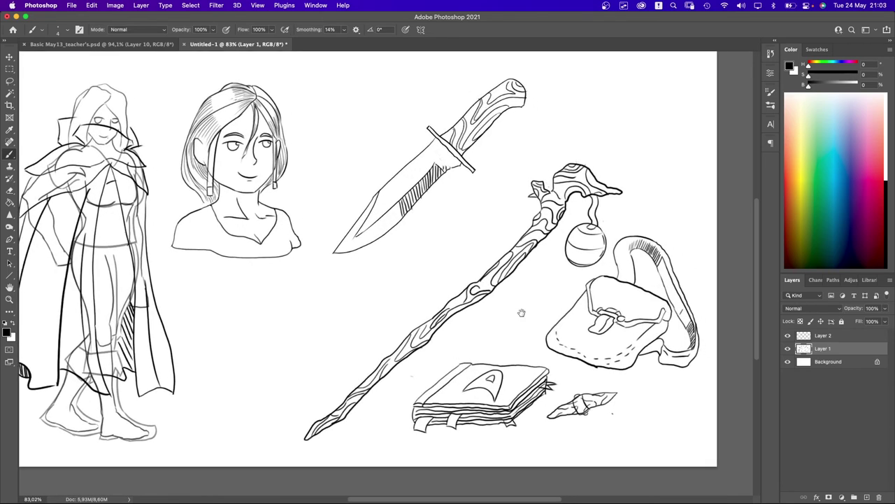
# - Add short hatching strokes on the inner curve of the bag's shoulder strap
pyautogui.scroll(3, 559, 221)
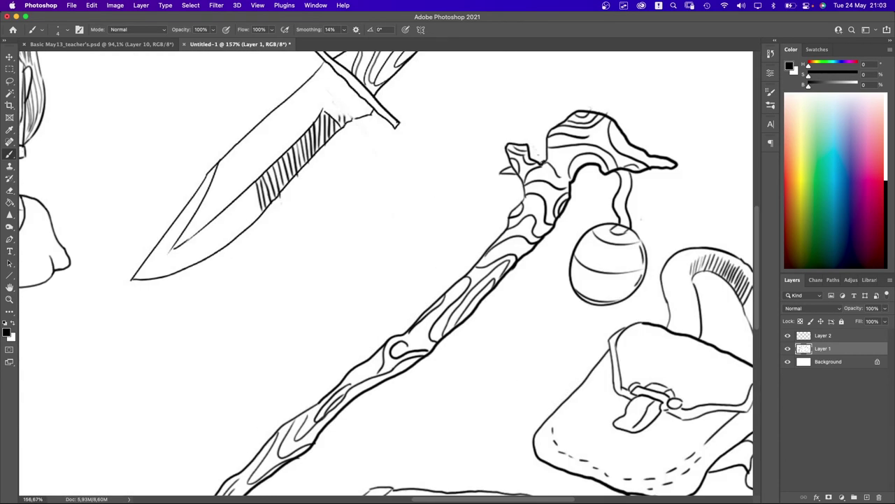
pyautogui.press('super+0')
pyautogui.scroll(3, 558, 219)
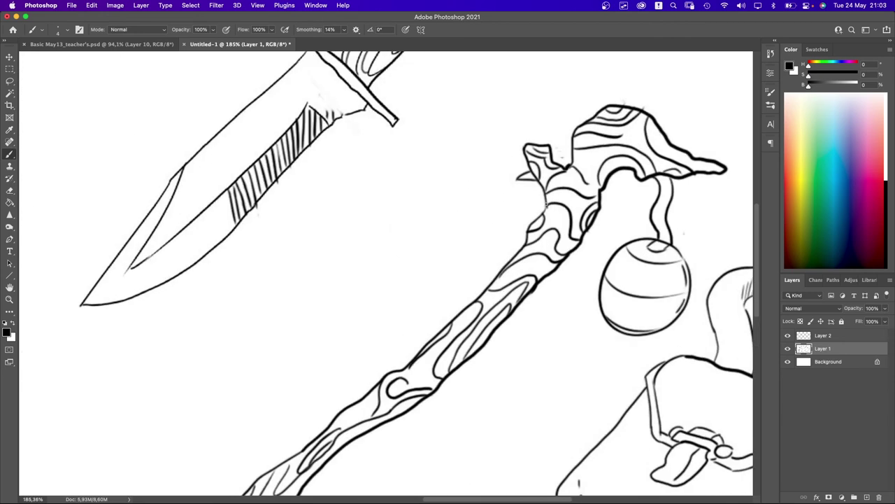
pyautogui.press('super+0')
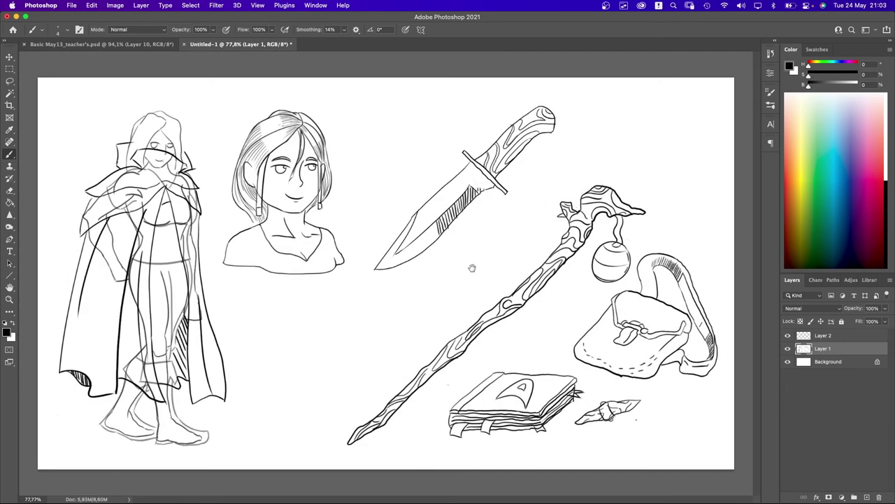
pyautogui.scroll(3, 645, 301)
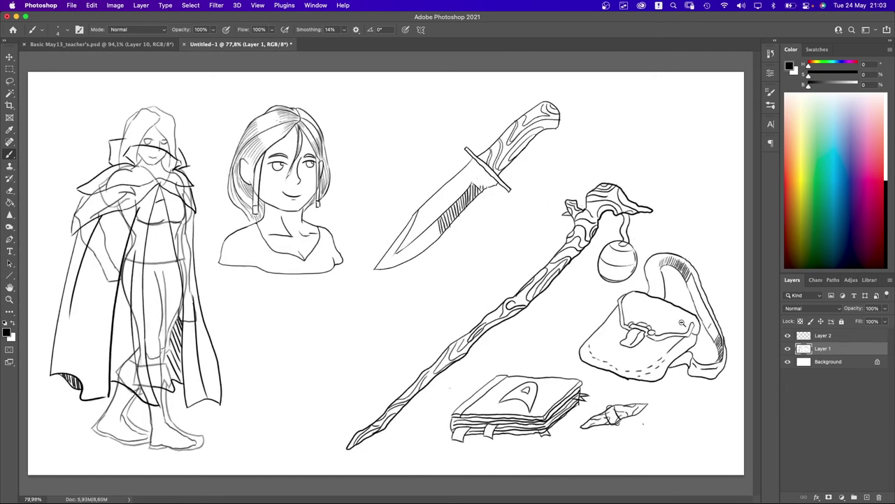
pyautogui.moveTo(635, 311); pyautogui.dragTo(606, 300)
pyautogui.moveTo(557, 173); pyautogui.dragTo(552, 188)
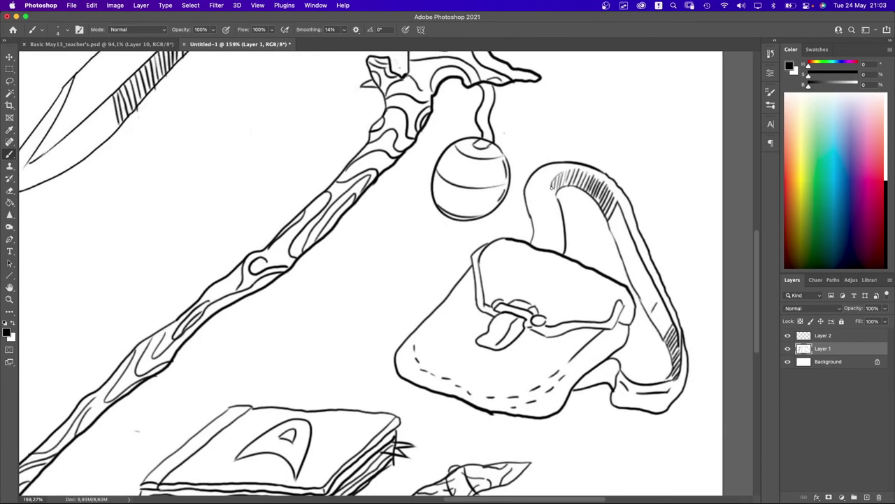
pyautogui.scroll(-3, 559, 252)
pyautogui.scroll(-2, 465, 316)
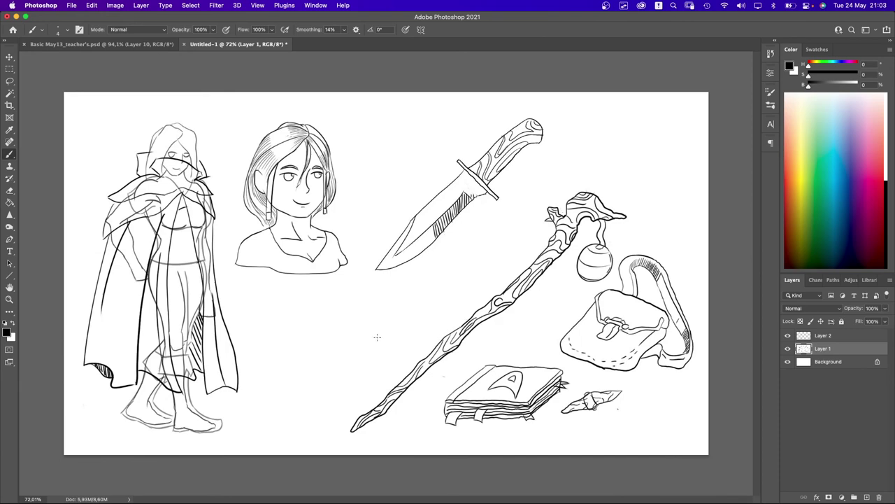
# - Lasso the standing cloaked figure and cut it onto its own layer with Layer Via Cut
pyautogui.scroll(3, 169, 200)
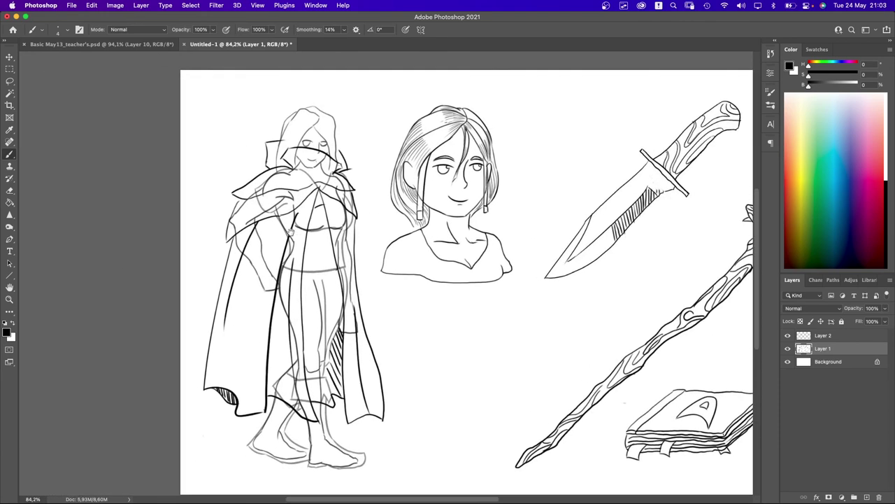
pyautogui.press('l')
pyautogui.moveTo(323, 78)
pyautogui.mouseDown()
pyautogui.moveTo(238, 160)
pyautogui.moveTo(171, 373)
pyautogui.moveTo(178, 442)
pyautogui.moveTo(202, 476)
pyautogui.moveTo(178, 389)
pyautogui.moveTo(247, 444)
pyautogui.moveTo(407, 361)
pyautogui.moveTo(372, 239)
pyautogui.moveTo(383, 364)
pyautogui.moveTo(379, 188)
pyautogui.moveTo(294, 150)
pyautogui.moveTo(283, 175)
pyautogui.mouseUp()
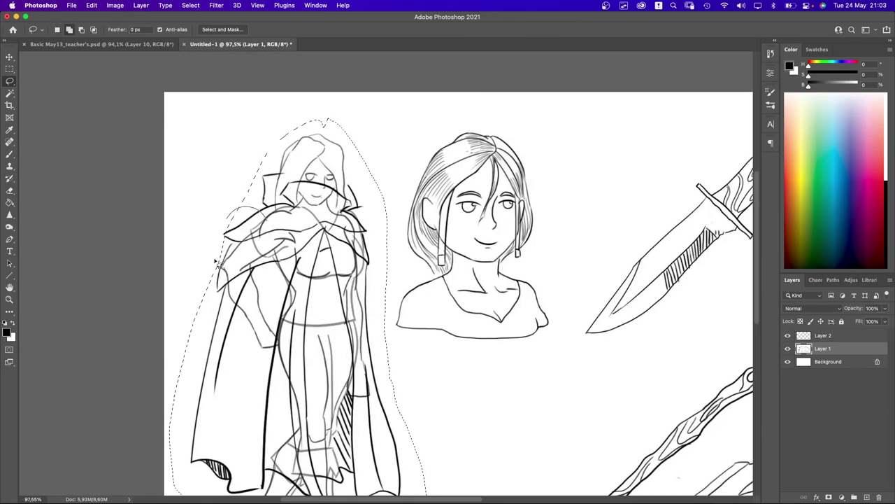
pyautogui.rightClick(282, 257)
pyautogui.click(295, 267)
pyautogui.rightClick(286, 256)
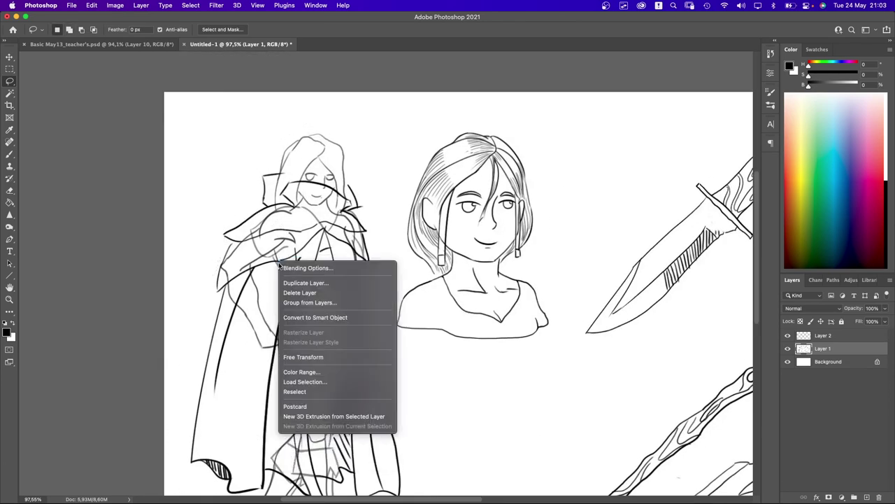
pyautogui.press('Escape')
pyautogui.press('super+z')
pyautogui.rightClick(288, 250)
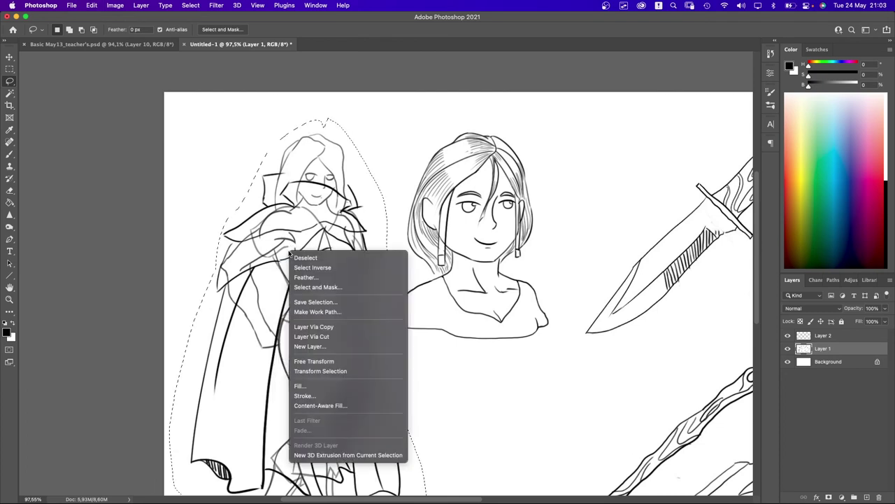
pyautogui.click(348, 336)
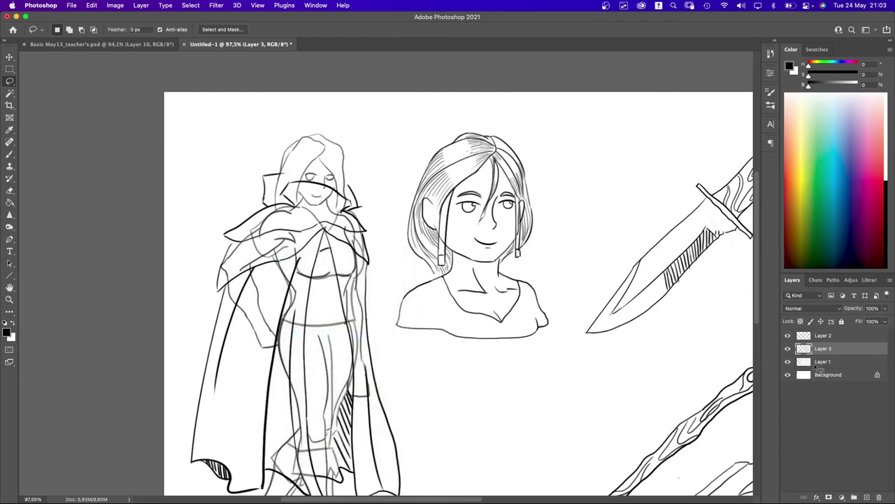
# - Tint the figure's layer with a clipped red Solid Color fill in Screen mode and set the figure layer's opacity to 27%
pyautogui.click(842, 496)
pyautogui.click(847, 285)
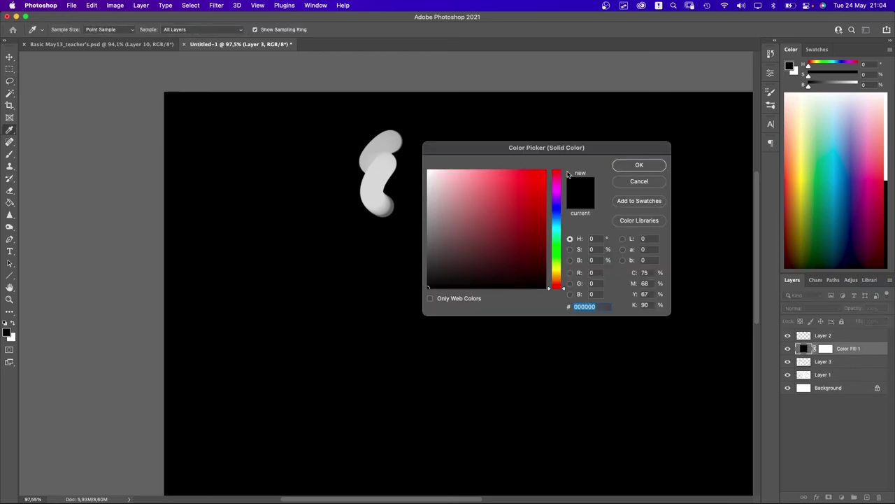
pyautogui.click(533, 190)
pyautogui.click(639, 164)
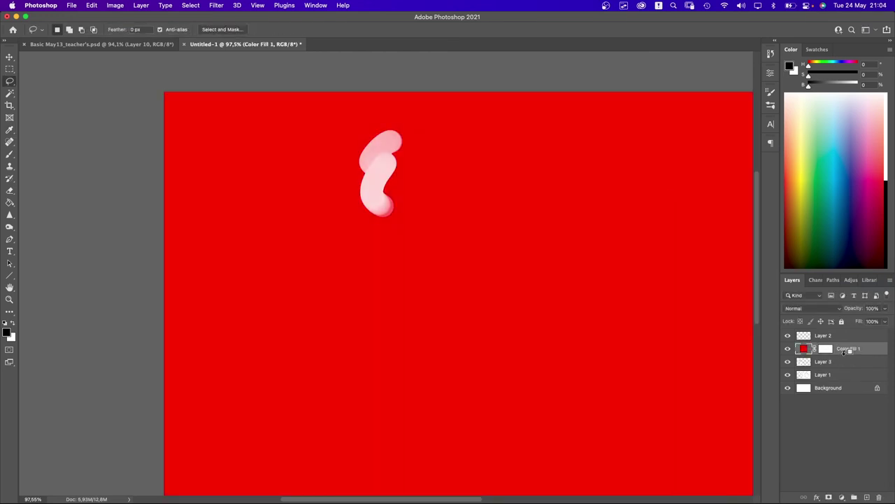
pyautogui.keyDown('alt'); pyautogui.click(839, 354); pyautogui.keyUp('alt')
pyautogui.click(811, 308)
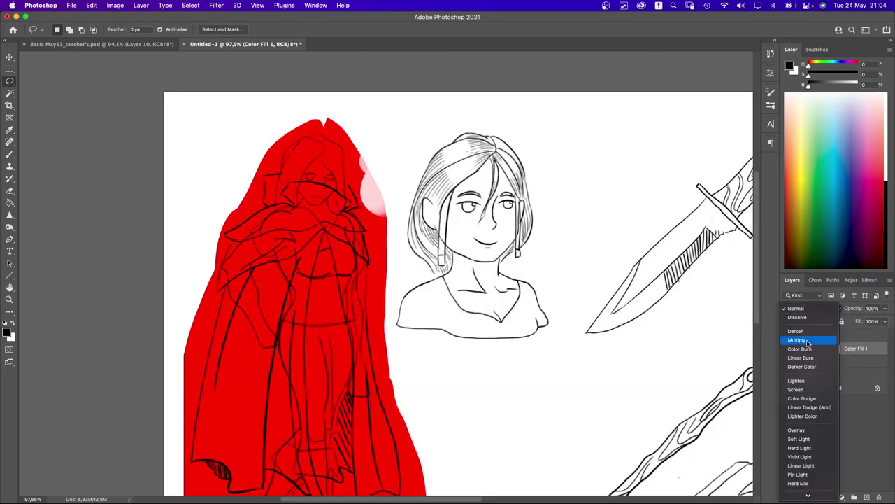
pyautogui.click(796, 389)
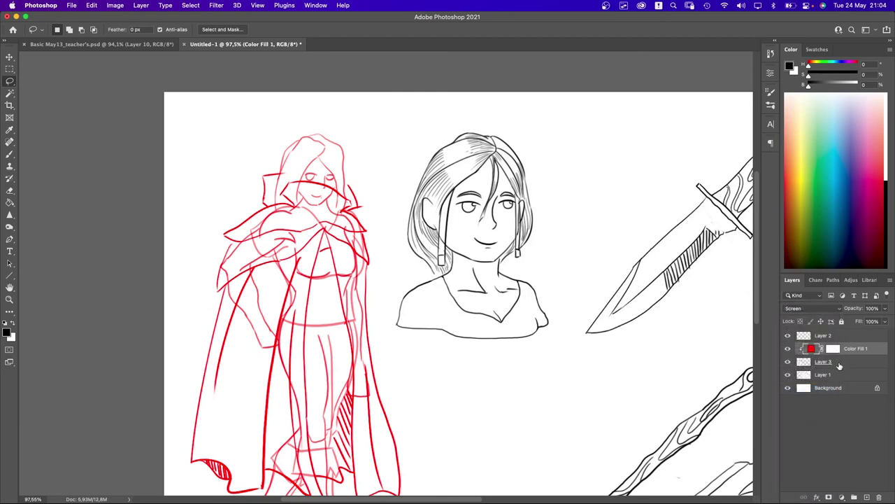
pyautogui.click(839, 363)
pyautogui.moveTo(848, 316); pyautogui.dragTo(865, 308)
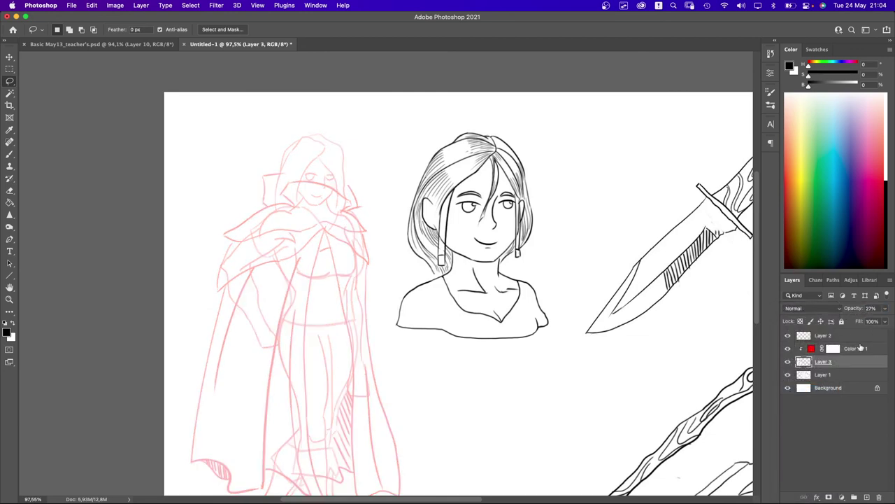
# - On Layer 2, ink the two front hair strands that frame the figure's face from the parting
pyautogui.click(852, 337)
pyautogui.press('b')
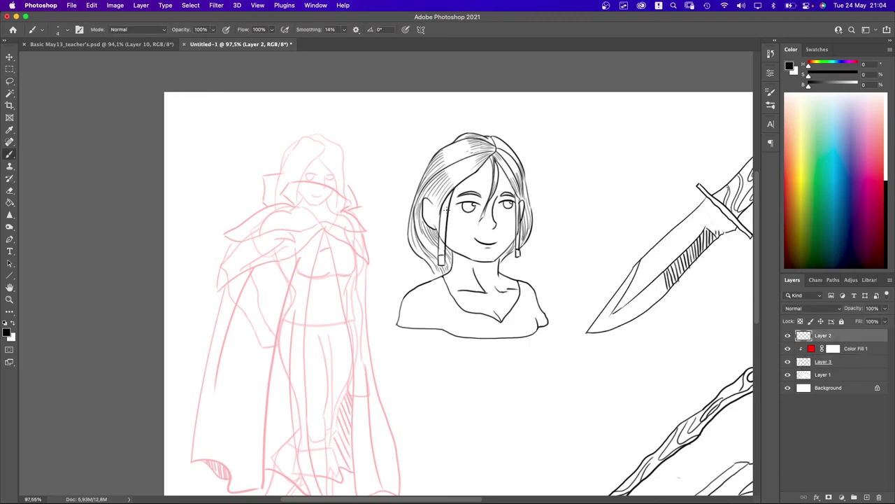
pyautogui.scroll(4, 292, 195)
pyautogui.scroll(4, 343, 204)
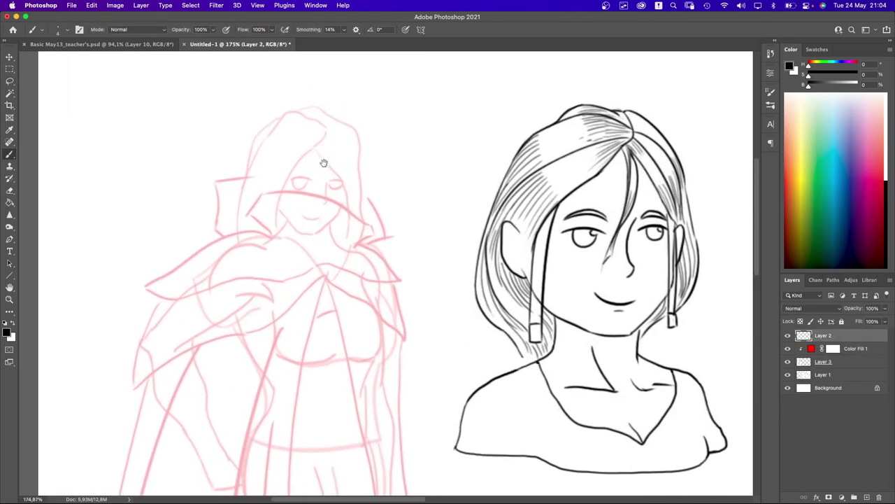
pyautogui.moveTo(317, 116); pyautogui.dragTo(277, 181)
pyautogui.hotkey('ctrl', 'z')
pyautogui.moveTo(318, 119); pyautogui.dragTo(348, 180)
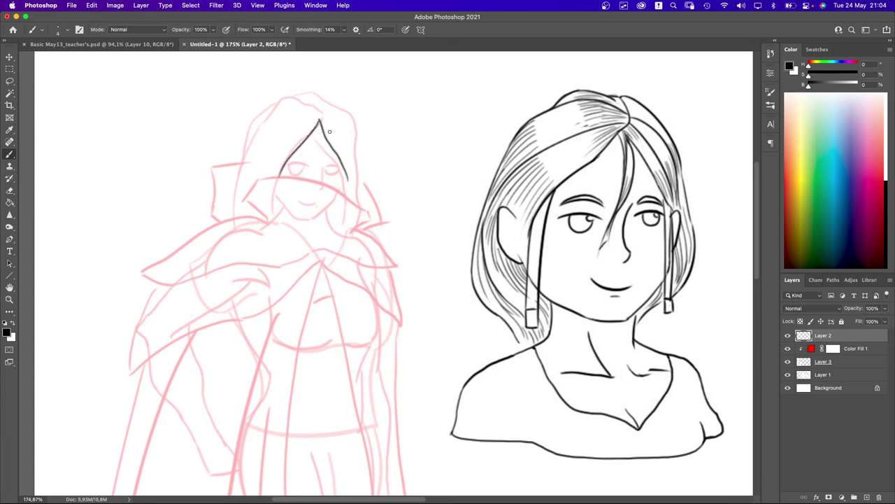
# - Ink the crown and outer contours of the figure's hair, plus loose strands falling over the forehead
pyautogui.moveTo(317, 112)
pyautogui.mouseDown()
pyautogui.moveTo(283, 137)
pyautogui.moveTo(271, 172)
pyautogui.moveTo(287, 124)
pyautogui.moveTo(259, 172)
pyautogui.moveTo(287, 100)
pyautogui.moveTo(242, 167)
pyautogui.mouseUp()
pyautogui.moveTo(317, 110)
pyautogui.mouseDown()
pyautogui.moveTo(288, 100)
pyautogui.moveTo(312, 93)
pyautogui.moveTo(328, 100)
pyautogui.moveTo(324, 109)
pyautogui.moveTo(346, 112)
pyautogui.moveTo(358, 188)
pyautogui.mouseUp()
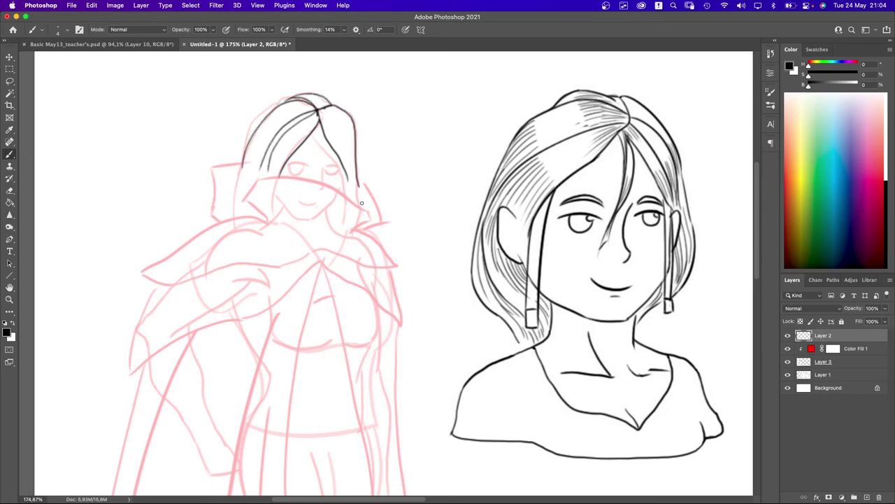
pyautogui.moveTo(328, 133); pyautogui.dragTo(354, 183)
pyautogui.moveTo(317, 123); pyautogui.dragTo(326, 176)
# - On Layer 3, erase the sketched scarf line that crosses the figure's face
pyautogui.scroll(2, 328, 208)
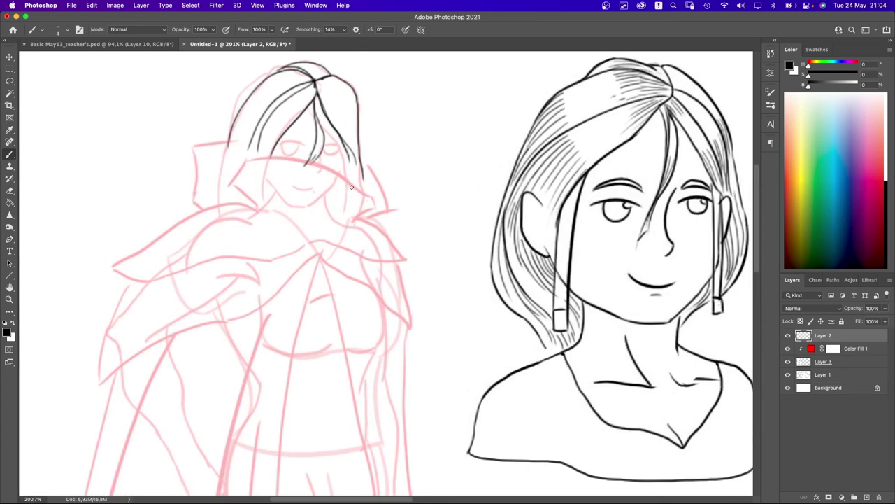
pyautogui.moveTo(354, 202); pyautogui.dragTo(358, 182)
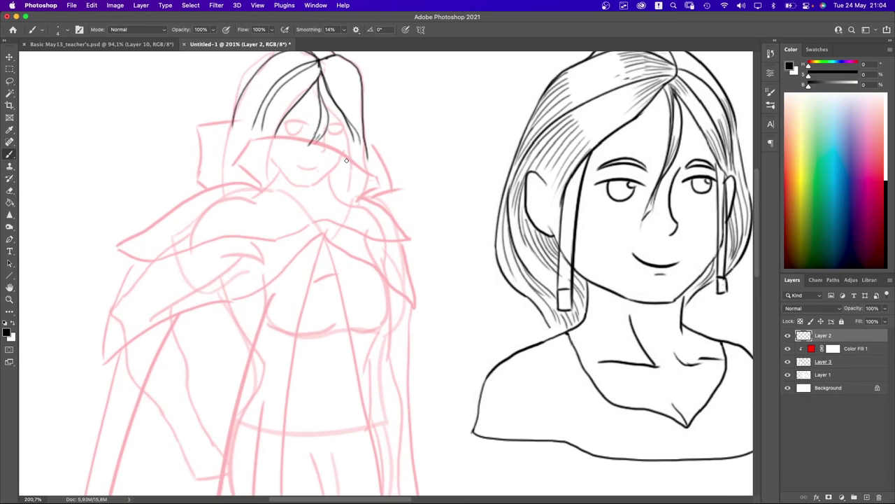
pyautogui.scroll(1, 330, 159)
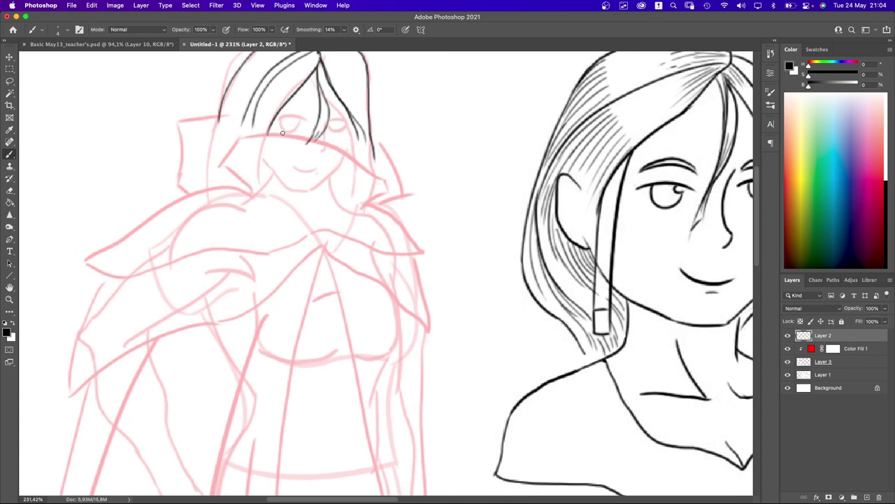
pyautogui.click(819, 362)
pyautogui.press('e')
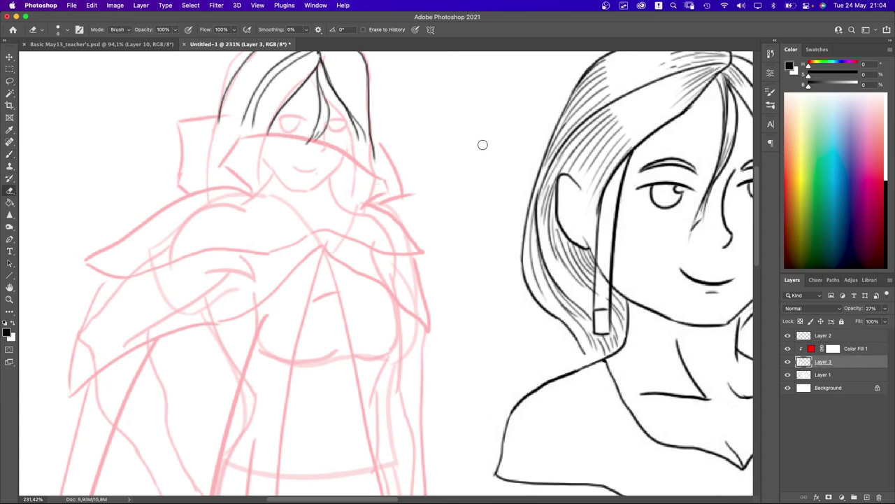
pyautogui.moveTo(274, 136); pyautogui.dragTo(332, 144)
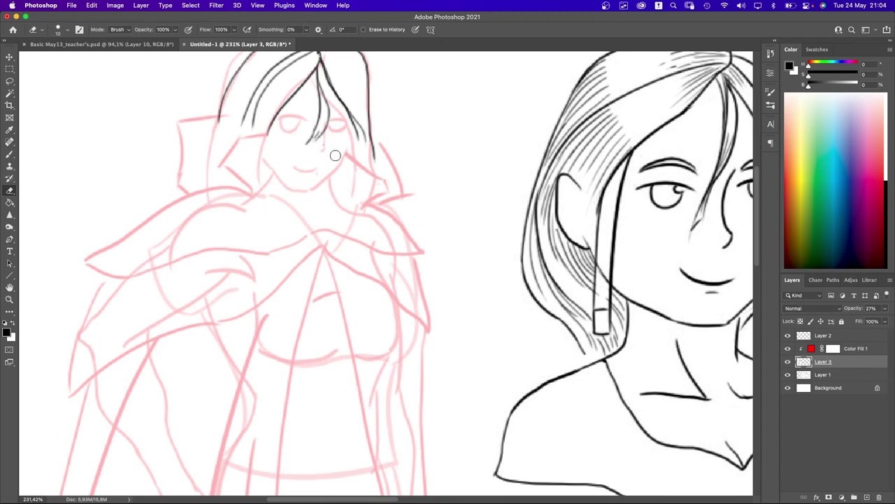
# - On Layer 2, extend the face-framing hair strands down both sides of the face to jaw level
pyautogui.click(831, 336)
pyautogui.press('b')
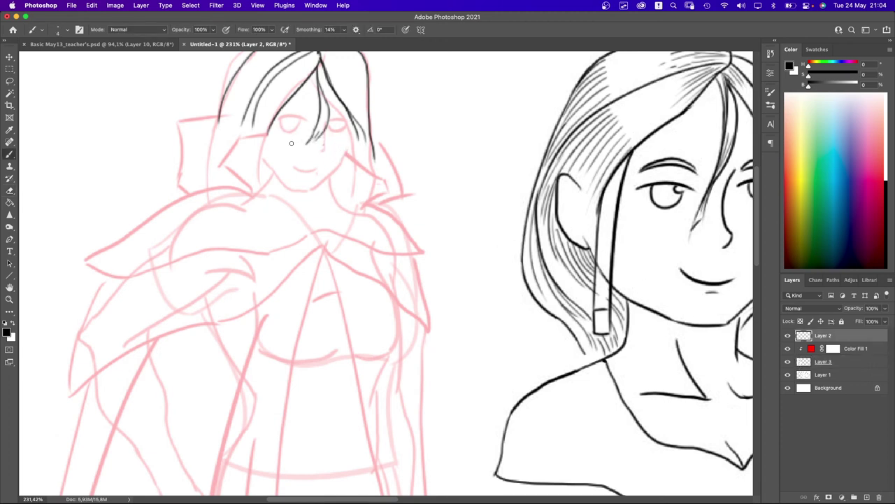
pyautogui.moveTo(272, 123); pyautogui.dragTo(265, 178)
pyautogui.press('cmd+z')
pyautogui.moveTo(271, 124); pyautogui.dragTo(266, 221)
pyautogui.scroll(2, 269, 157)
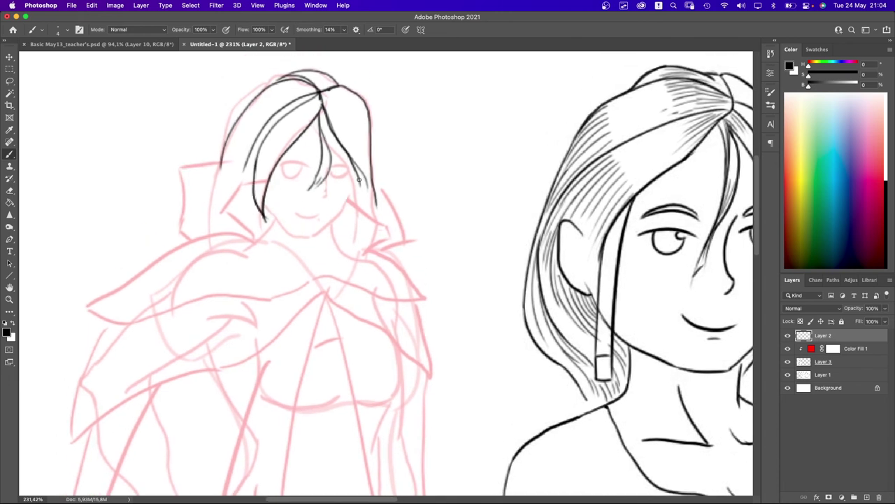
pyautogui.press('cmd+z')
pyautogui.moveTo(359, 180); pyautogui.dragTo(355, 223)
# - Ink the left side of the figure's hair down to the shoulder with an inner strand and outer edge
pyautogui.moveTo(246, 159)
pyautogui.mouseDown()
pyautogui.moveTo(260, 187)
pyautogui.moveTo(250, 200)
pyautogui.mouseUp()
pyautogui.press('cmd+z')
pyautogui.moveTo(222, 153)
pyautogui.mouseDown()
pyautogui.moveTo(209, 215)
pyautogui.moveTo(236, 183)
pyautogui.moveTo(214, 231)
pyautogui.mouseUp()
pyautogui.press('super+z')
pyautogui.press('super+z')
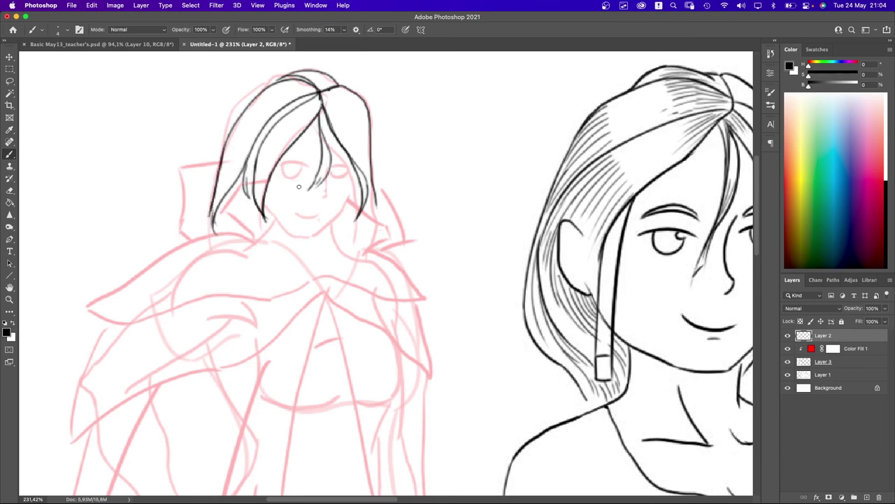
# - Finish the right hair ends near the shoulder and ink the angular double line beside the neck on the left
pyautogui.moveTo(373, 203); pyautogui.dragTo(381, 238)
pyautogui.moveTo(367, 199); pyautogui.dragTo(376, 242)
pyautogui.moveTo(243, 184)
pyautogui.mouseDown()
pyautogui.moveTo(225, 211)
pyautogui.moveTo(260, 239)
pyautogui.mouseUp()
pyautogui.moveTo(240, 197)
pyautogui.mouseDown()
pyautogui.moveTo(238, 211)
pyautogui.moveTo(265, 239)
pyautogui.mouseUp()
# - Ink the figure's jawline and chin between the side hair strands
pyautogui.moveTo(351, 186)
pyautogui.mouseDown()
pyautogui.moveTo(358, 204)
pyautogui.moveTo(350, 202)
pyautogui.moveTo(323, 235)
pyautogui.mouseUp()
pyautogui.press('super+z')
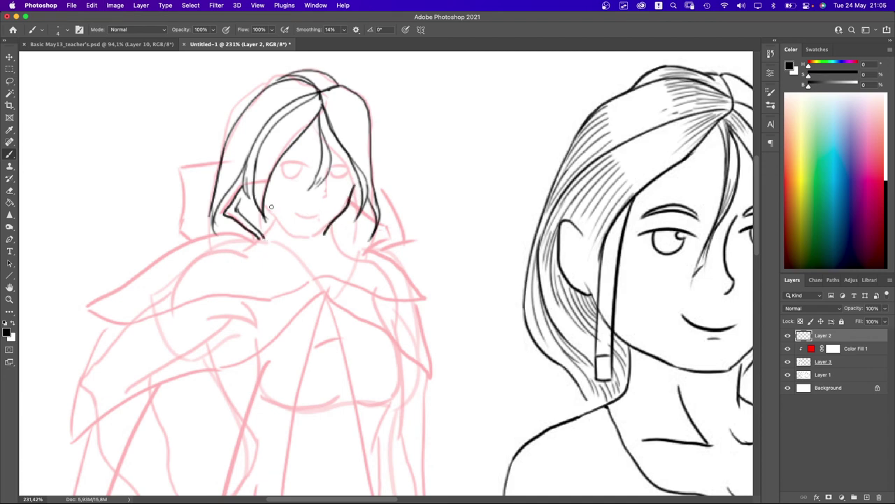
pyautogui.moveTo(271, 207)
pyautogui.mouseDown()
pyautogui.moveTo(290, 234)
pyautogui.moveTo(275, 218)
pyautogui.moveTo(290, 234)
pyautogui.moveTo(320, 237)
pyautogui.mouseUp()
pyautogui.press('super+z')
pyautogui.press('super+z')
pyautogui.press('super+z')
pyautogui.press('super+z')
pyautogui.moveTo(265, 204)
pyautogui.mouseDown()
pyautogui.moveTo(297, 233)
pyautogui.moveTo(323, 239)
pyautogui.mouseUp()
pyautogui.press('super+z')
# - Ink the figure's smiling mouth and small angled nose
pyautogui.moveTo(265, 204)
pyautogui.mouseDown()
pyautogui.moveTo(305, 238)
pyautogui.moveTo(288, 231)
pyautogui.moveTo(307, 237)
pyautogui.moveTo(323, 216)
pyautogui.moveTo(308, 208)
pyautogui.moveTo(324, 209)
pyautogui.mouseUp()
pyautogui.press('super+z')
pyautogui.press('super+z')
pyautogui.press('super+z')
pyautogui.moveTo(324, 173)
pyautogui.mouseDown()
pyautogui.moveTo(330, 196)
pyautogui.moveTo(324, 188)
pyautogui.moveTo(334, 189)
pyautogui.moveTo(320, 199)
pyautogui.mouseUp()
pyautogui.press('super+z')
pyautogui.press('super+z')
# - Ink the figure's eyes and the left eyebrow over the red sketch
pyautogui.moveTo(280, 166); pyautogui.dragTo(308, 165)
pyautogui.press('super+z')
pyautogui.press('super+z')
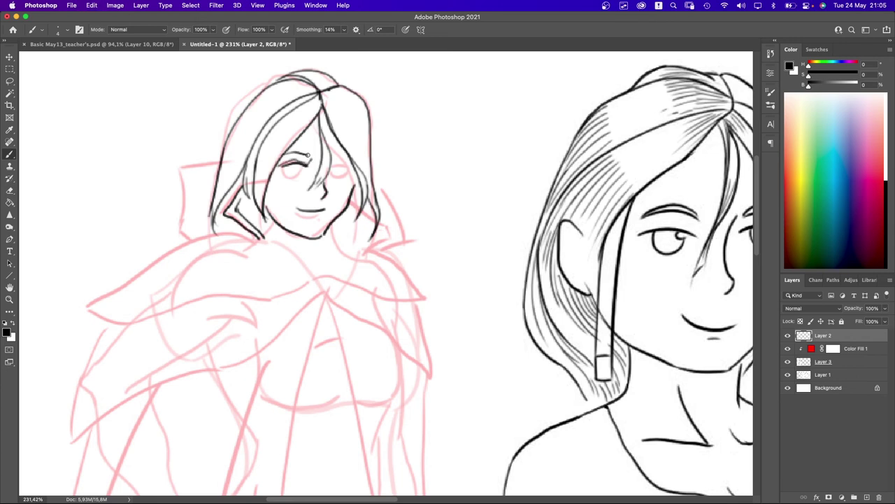
pyautogui.moveTo(290, 151)
pyautogui.mouseDown()
pyautogui.moveTo(305, 152)
pyautogui.moveTo(303, 168)
pyautogui.mouseUp()
pyautogui.press('super+z')
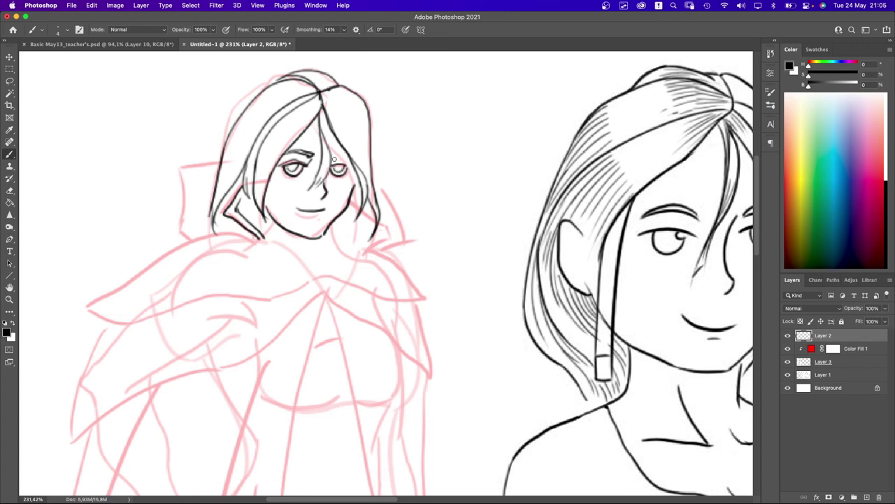
# - Ink the cloaked figure's right eyebrow above the eye
pyautogui.moveTo(330, 159); pyautogui.dragTo(344, 155)
pyautogui.scroll(-6, 328, 217)
pyautogui.scroll(4, 322, 214)
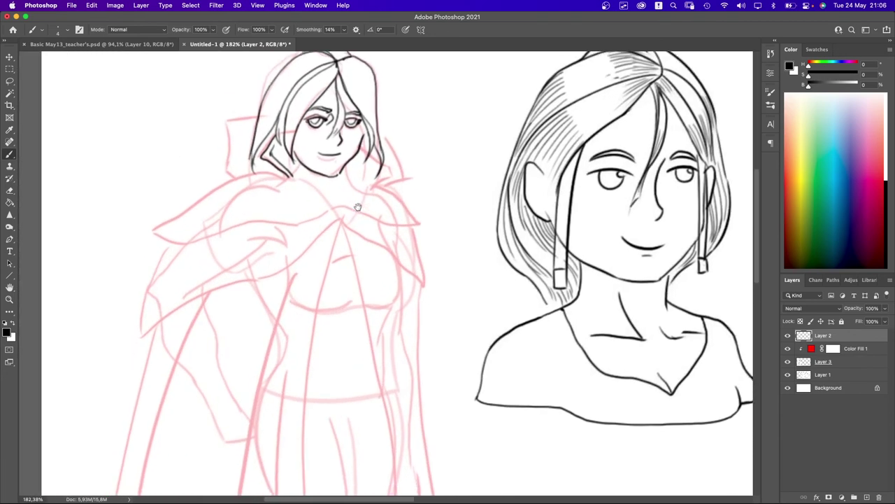
pyautogui.scroll(-2, 346, 214)
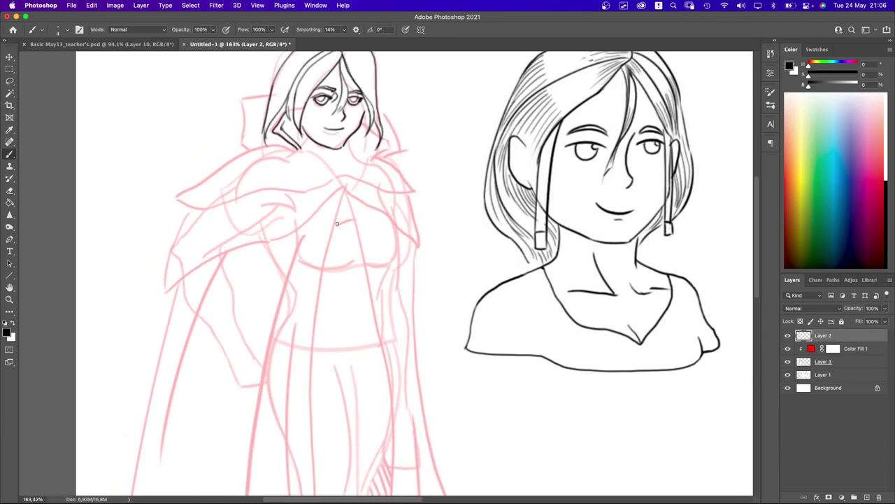
pyautogui.scroll(-3, 336, 255)
pyautogui.scroll(2, 337, 209)
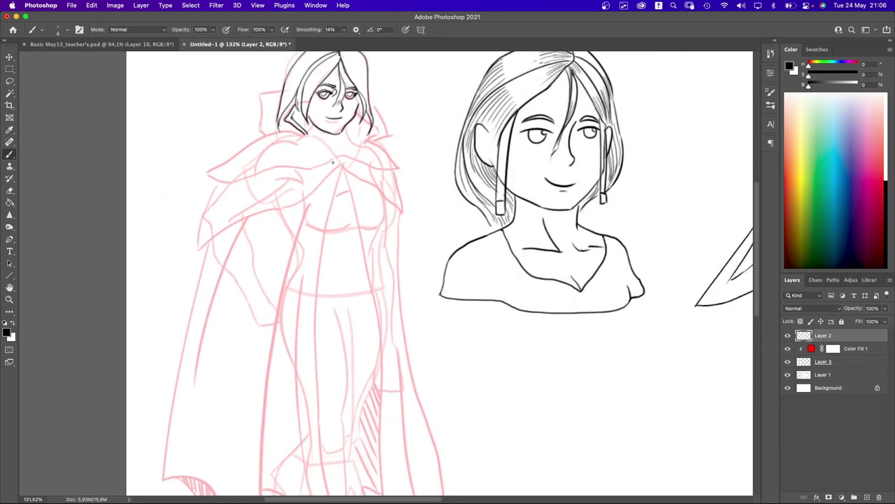
pyautogui.scroll(1, 333, 163)
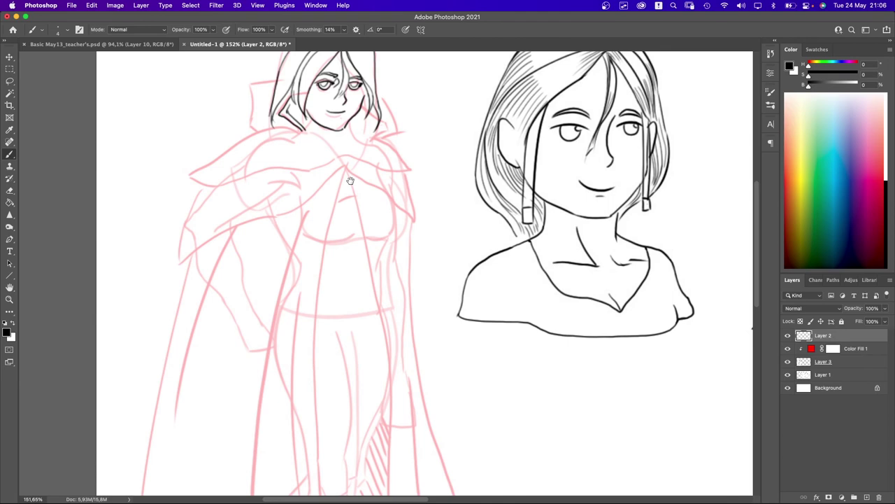
pyautogui.moveTo(320, 155); pyautogui.dragTo(334, 163)
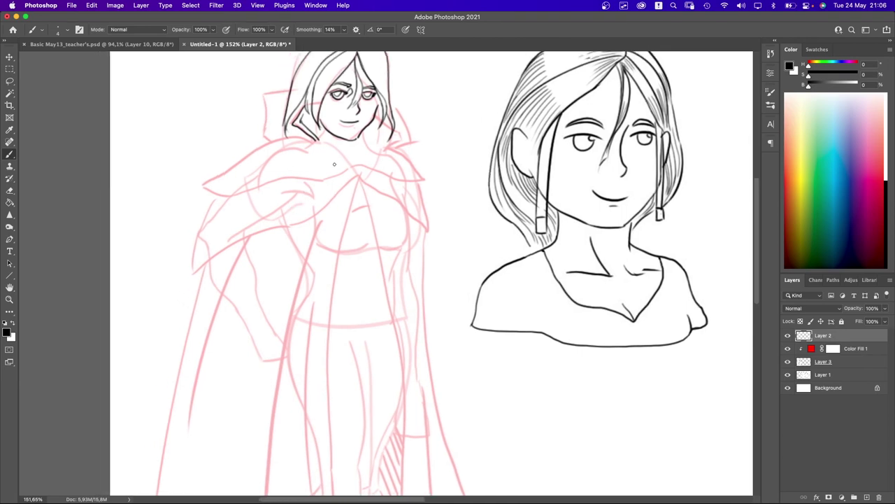
pyautogui.scroll(2, 328, 179)
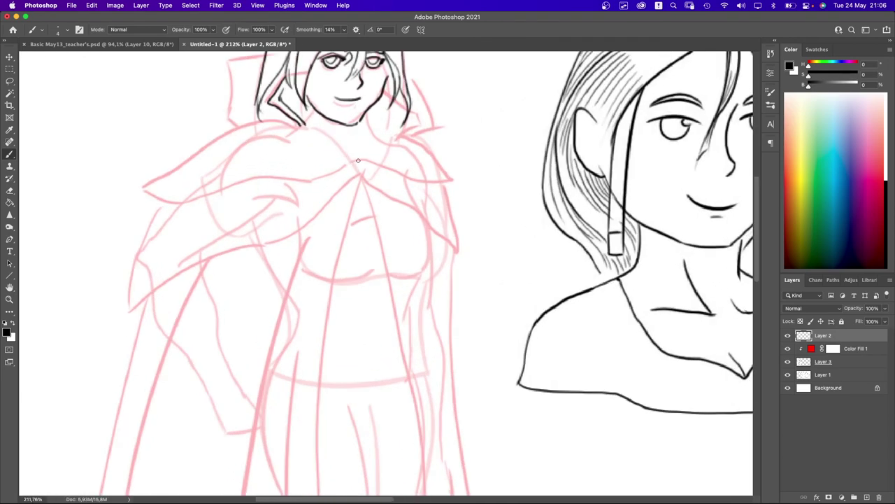
pyautogui.scroll(-6, 357, 160)
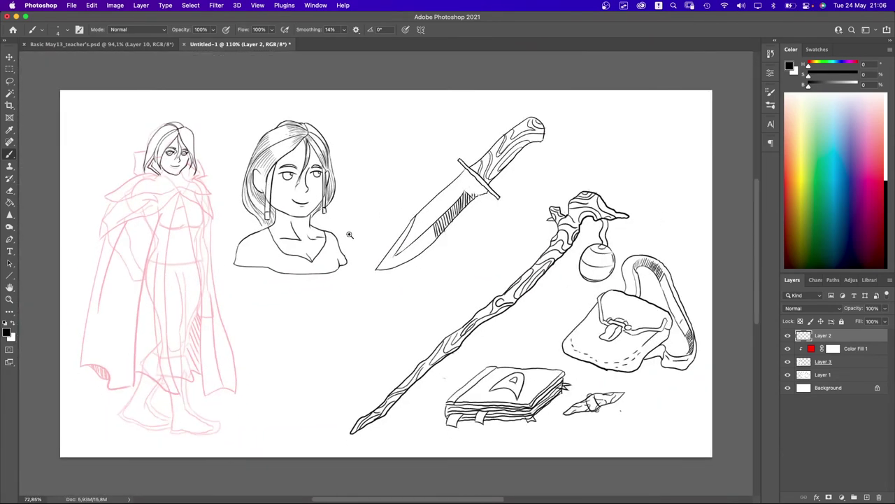
# - Ink the star-shaped clasp where the cloak closes below the figure's neck
pyautogui.scroll(6, 165, 193)
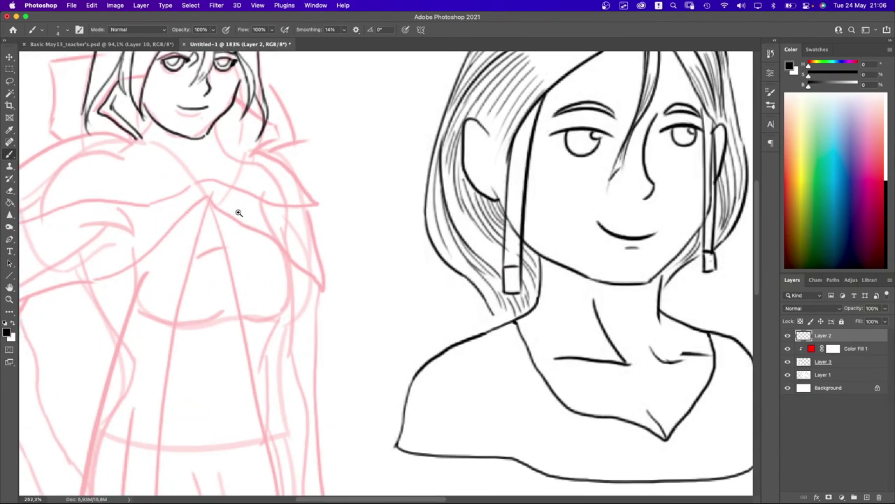
pyautogui.moveTo(207, 197)
pyautogui.mouseDown()
pyautogui.moveTo(206, 167)
pyautogui.moveTo(217, 185)
pyautogui.moveTo(202, 178)
pyautogui.moveTo(221, 195)
pyautogui.mouseUp()
pyautogui.press('z')
pyautogui.scroll(1, 203, 173)
pyautogui.scroll(1, 205, 173)
pyautogui.hotkey('ctrl', 'z')
pyautogui.hotkey('ctrl', 'z')
pyautogui.press('b')
pyautogui.hotkey('ctrl', 'z')
# - Ink the pointed upper left shoulder flap of the cloak up to the clasp, with a double trim line inside it
pyautogui.moveTo(209, 165)
pyautogui.mouseDown()
pyautogui.moveTo(221, 190)
pyautogui.moveTo(203, 194)
pyautogui.moveTo(224, 197)
pyautogui.moveTo(199, 206)
pyautogui.moveTo(235, 182)
pyautogui.moveTo(216, 209)
pyautogui.moveTo(328, 206)
pyautogui.moveTo(344, 177)
pyautogui.moveTo(332, 172)
pyautogui.mouseUp()
pyautogui.scroll(-4, 221, 196)
pyautogui.moveTo(348, 190); pyautogui.dragTo(326, 172)
pyautogui.press('cmd+z')
pyautogui.moveTo(330, 176)
pyautogui.mouseDown()
pyautogui.moveTo(281, 165)
pyautogui.moveTo(178, 208)
pyautogui.moveTo(210, 222)
pyautogui.moveTo(353, 203)
pyautogui.mouseUp()
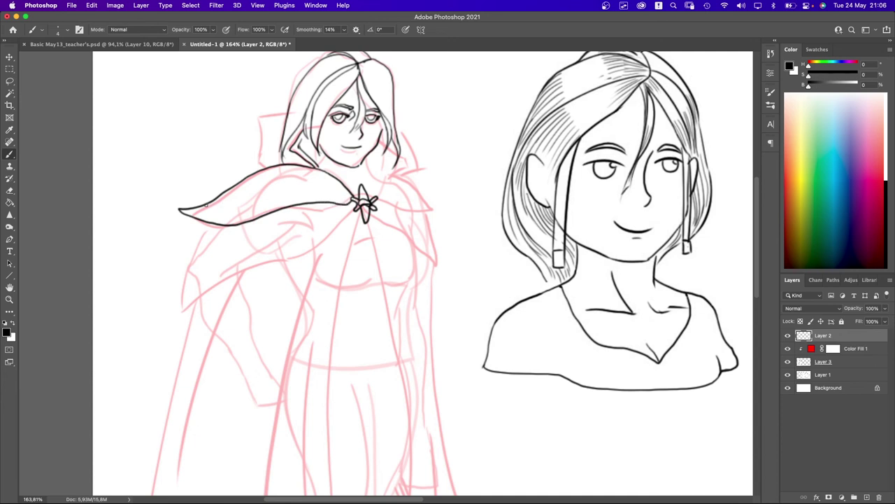
pyautogui.moveTo(206, 204); pyautogui.dragTo(324, 188)
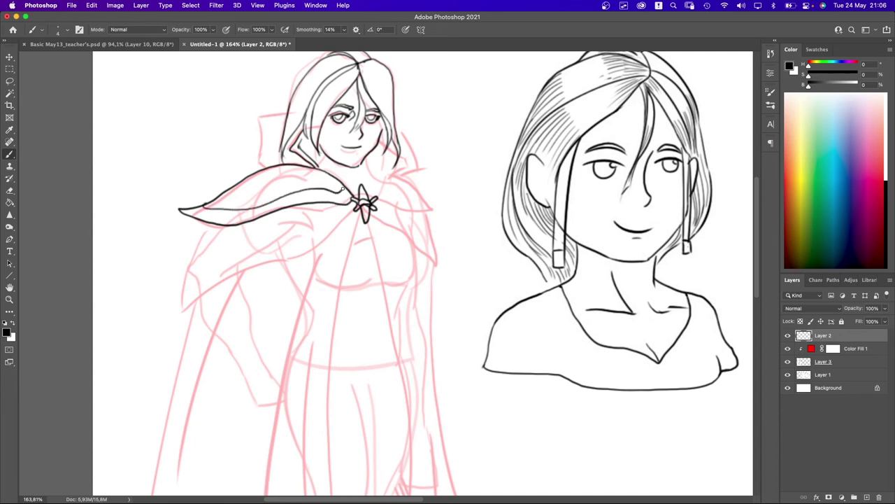
pyautogui.moveTo(235, 207); pyautogui.dragTo(319, 187)
# - Ink the larger lower left shoulder flap beneath the first one, with a double trim line running to the clasp
pyautogui.scroll(3, 286, 193)
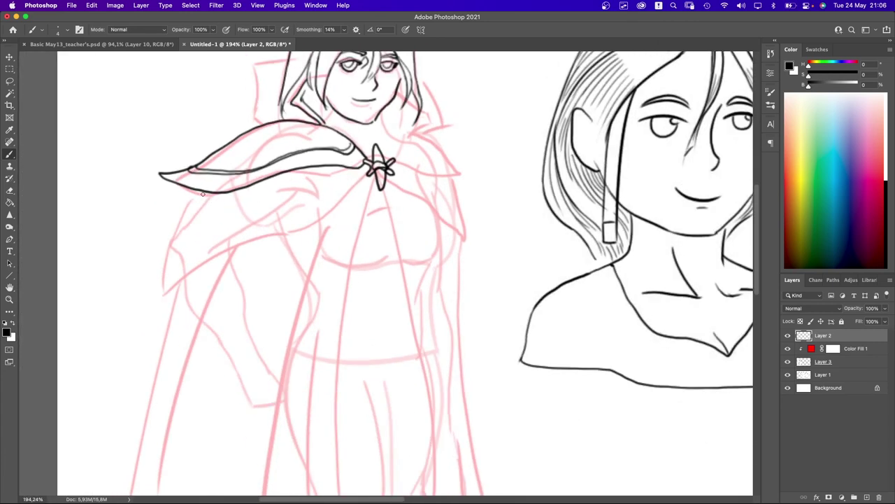
pyautogui.moveTo(194, 195)
pyautogui.mouseDown()
pyautogui.moveTo(164, 248)
pyautogui.moveTo(144, 261)
pyautogui.moveTo(214, 256)
pyautogui.moveTo(314, 219)
pyautogui.moveTo(365, 180)
pyautogui.mouseUp()
pyautogui.press('super+z')
pyautogui.moveTo(205, 192)
pyautogui.mouseDown()
pyautogui.moveTo(163, 250)
pyautogui.moveTo(143, 261)
pyautogui.moveTo(210, 256)
pyautogui.moveTo(369, 186)
pyautogui.mouseUp()
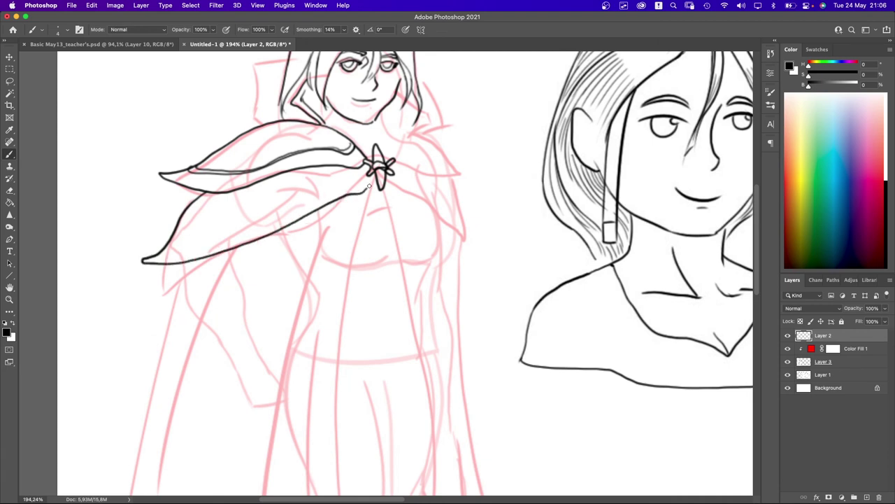
pyautogui.moveTo(174, 239)
pyautogui.mouseDown()
pyautogui.moveTo(256, 218)
pyautogui.moveTo(322, 183)
pyautogui.moveTo(361, 174)
pyautogui.mouseUp()
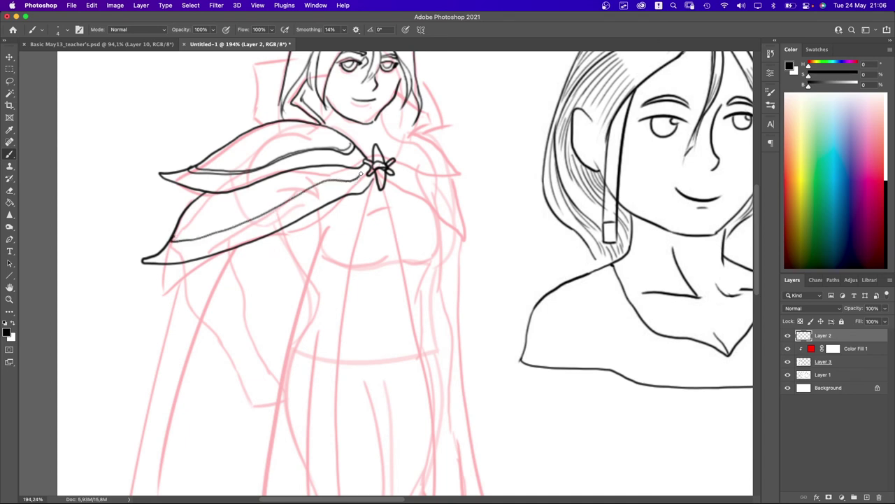
pyautogui.moveTo(182, 235); pyautogui.dragTo(348, 175)
pyautogui.press('super+z')
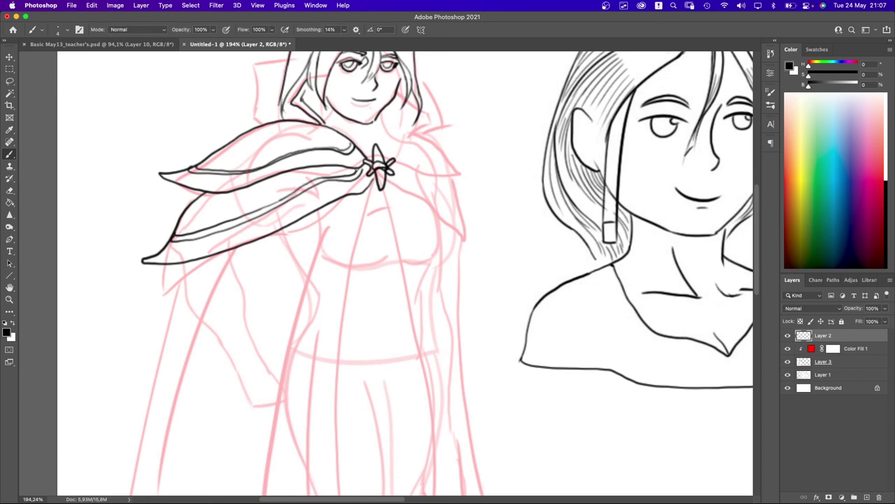
# - Ink the pointed upper right shoulder flap of the cloak and its inner trim line
pyautogui.hscroll(5, 328, 226)
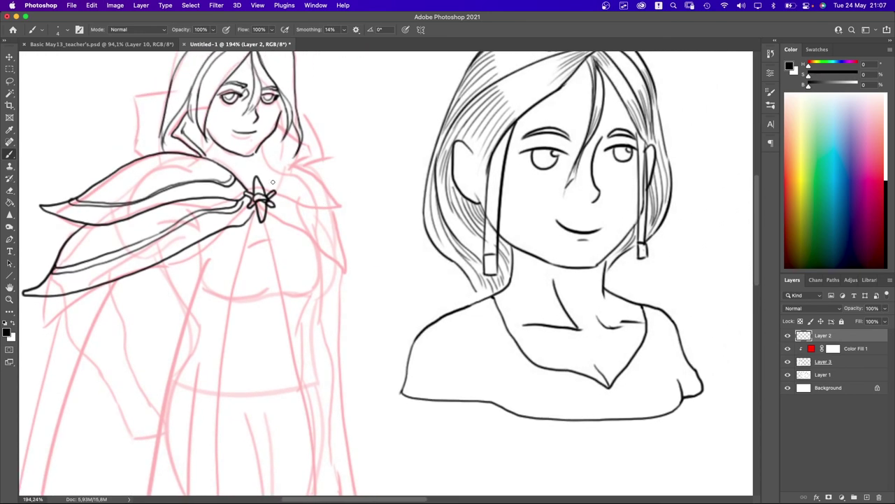
pyautogui.moveTo(277, 184)
pyautogui.mouseDown()
pyautogui.moveTo(281, 167)
pyautogui.moveTo(334, 192)
pyautogui.mouseUp()
pyautogui.press('super+z')
pyautogui.moveTo(279, 166)
pyautogui.mouseDown()
pyautogui.moveTo(352, 204)
pyautogui.moveTo(328, 209)
pyautogui.moveTo(280, 193)
pyautogui.moveTo(286, 186)
pyautogui.moveTo(336, 202)
pyautogui.mouseUp()
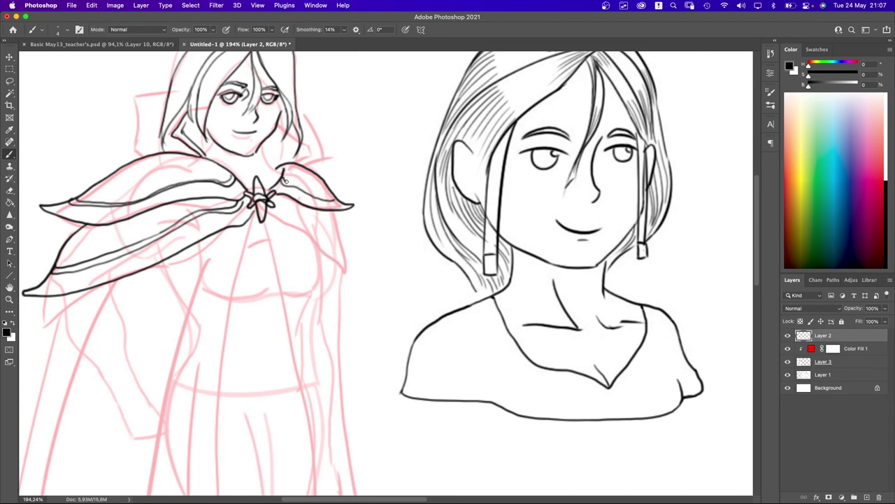
pyautogui.moveTo(285, 181); pyautogui.dragTo(332, 197)
# - Ink both sides of the figure's neck and the neck muscle line down toward the clasp
pyautogui.scroll(3, 280, 168)
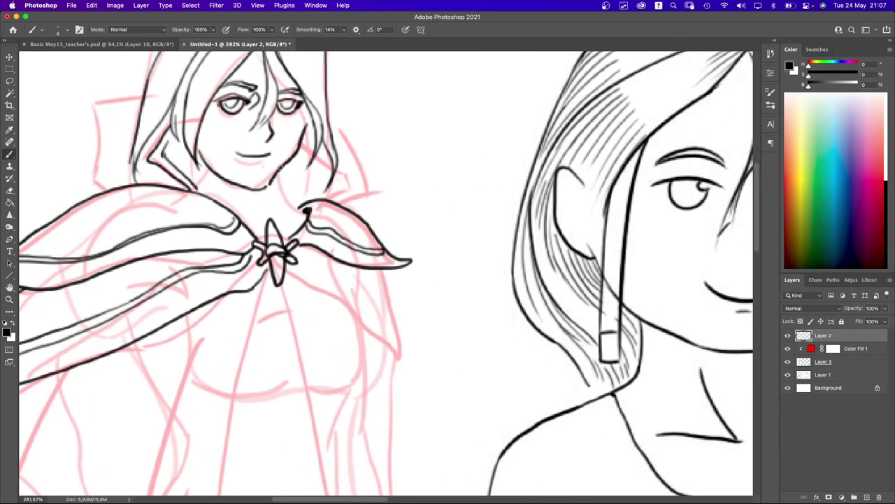
pyautogui.moveTo(276, 179); pyautogui.dragTo(277, 207)
pyautogui.hotkey('ctrl', 'z')
pyautogui.moveTo(278, 167)
pyautogui.mouseDown()
pyautogui.moveTo(280, 204)
pyautogui.moveTo(305, 213)
pyautogui.mouseUp()
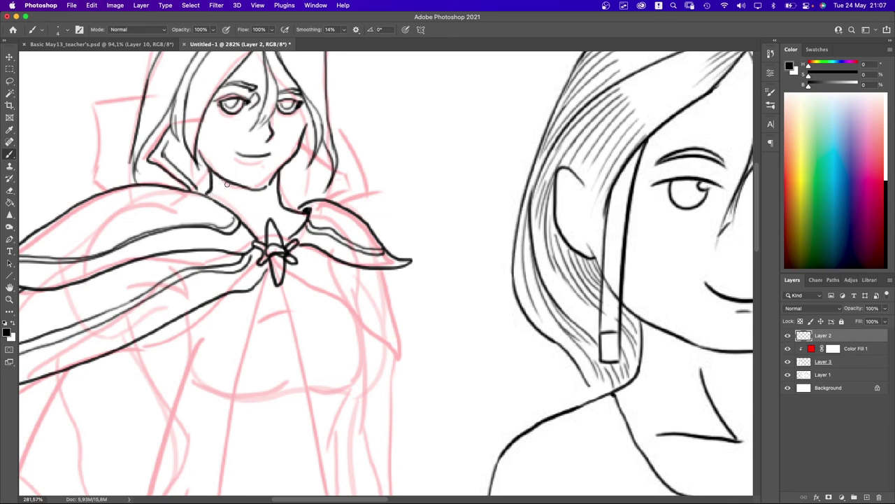
pyautogui.moveTo(226, 182); pyautogui.dragTo(255, 228)
# - Ink the outline of the collar behind the hair on the right of the neck
pyautogui.scroll(-3, 307, 210)
pyautogui.scroll(2, 312, 202)
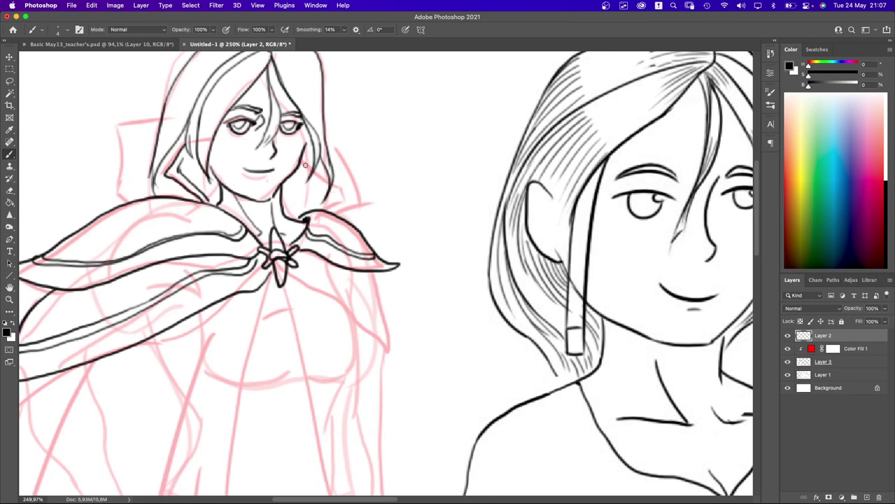
pyautogui.moveTo(300, 161)
pyautogui.mouseDown()
pyautogui.moveTo(342, 189)
pyautogui.moveTo(343, 201)
pyautogui.moveTo(322, 209)
pyautogui.mouseUp()
pyautogui.moveTo(320, 199); pyautogui.dragTo(299, 207)
# - Shade the inside of the collar on both sides of the neck with hatching lines
pyautogui.moveTo(180, 165)
pyautogui.mouseDown()
pyautogui.moveTo(200, 186)
pyautogui.moveTo(196, 177)
pyautogui.mouseUp()
pyautogui.moveTo(189, 169); pyautogui.dragTo(206, 195)
pyautogui.moveTo(187, 155); pyautogui.dragTo(217, 207)
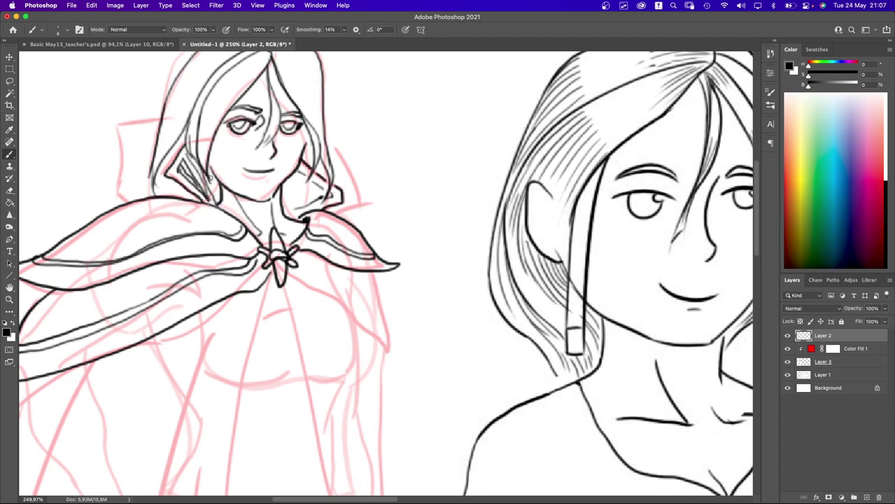
pyautogui.moveTo(209, 176); pyautogui.dragTo(220, 199)
pyautogui.moveTo(305, 181)
pyautogui.mouseDown()
pyautogui.moveTo(282, 210)
pyautogui.moveTo(312, 186)
pyautogui.moveTo(293, 204)
pyautogui.moveTo(321, 188)
pyautogui.moveTo(288, 208)
pyautogui.moveTo(321, 195)
pyautogui.moveTo(284, 214)
pyautogui.mouseUp()
pyautogui.moveTo(316, 217); pyautogui.dragTo(309, 223)
pyautogui.scroll(-5, 312, 226)
pyautogui.scroll(-2, 301, 255)
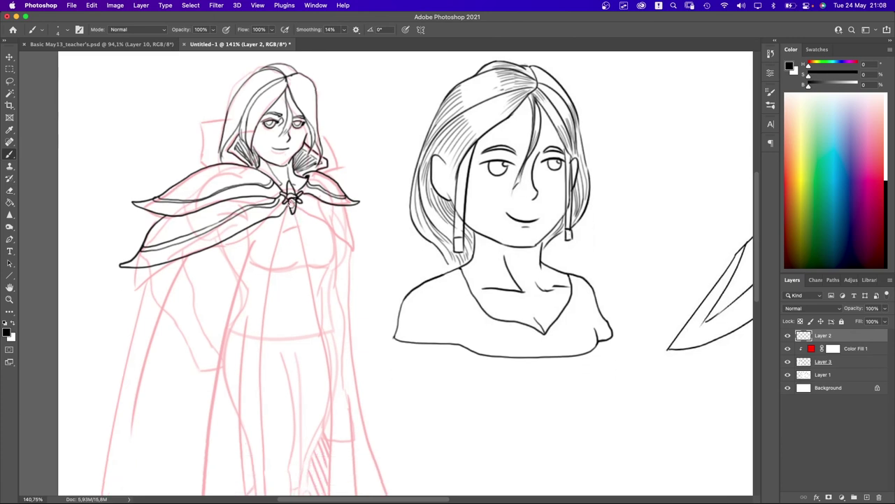
pyautogui.scroll(5, 225, 155)
pyautogui.scroll(-3, 225, 155)
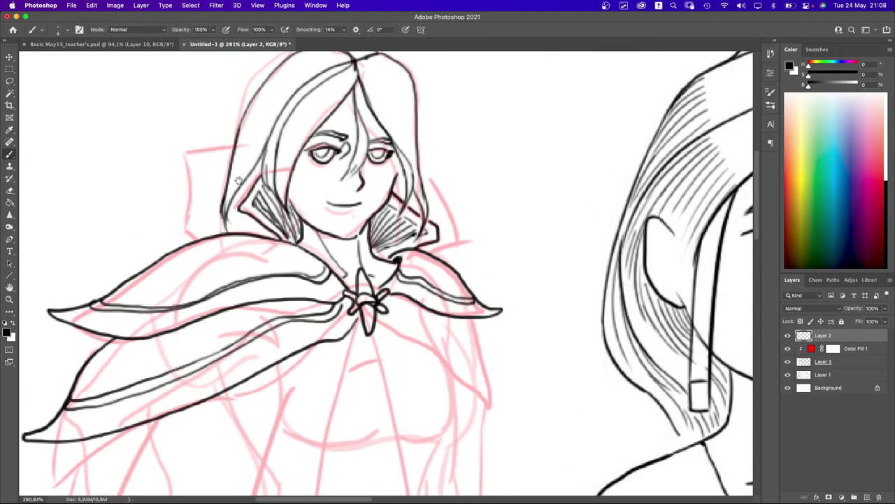
pyautogui.scroll(-3, 236, 183)
pyautogui.scroll(2, 223, 159)
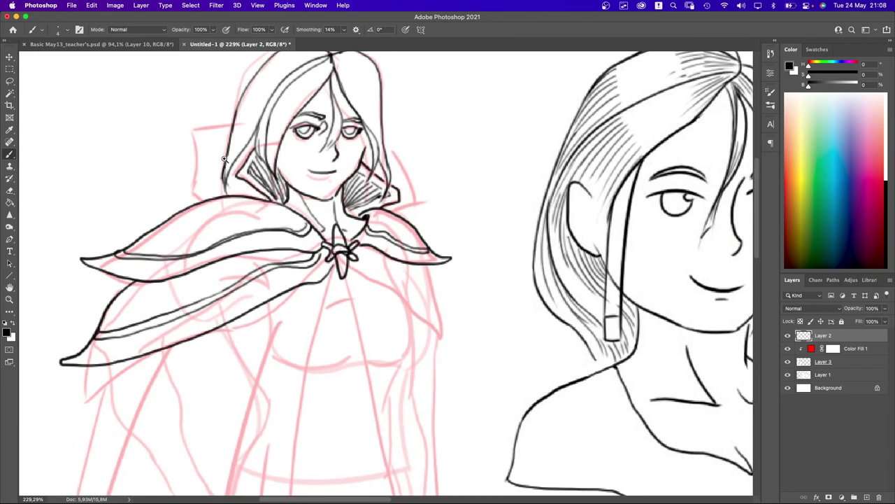
pyautogui.scroll(-5, 249, 217)
# - Ink the outline of the lower right shoulder flap from the clasp to its pointed tip
pyautogui.scroll(4, 309, 179)
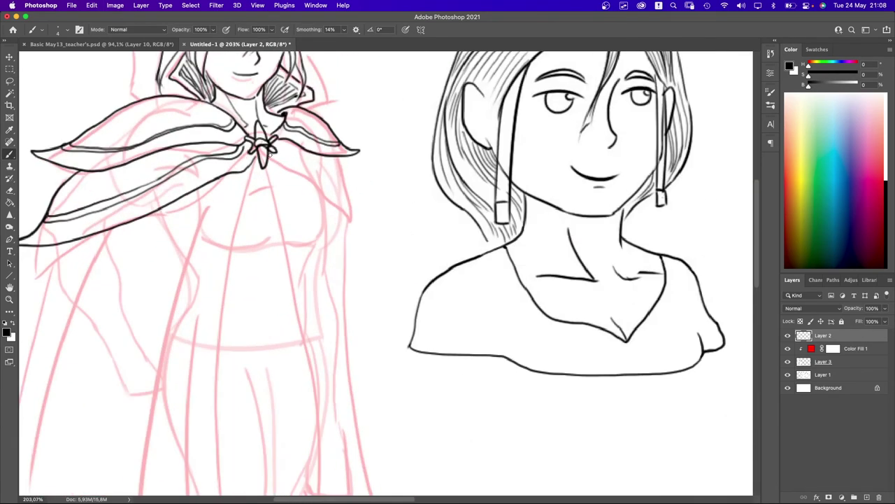
pyautogui.moveTo(268, 162)
pyautogui.mouseDown()
pyautogui.moveTo(319, 181)
pyautogui.moveTo(355, 219)
pyautogui.mouseUp()
pyautogui.press('super+z')
pyautogui.moveTo(271, 157); pyautogui.dragTo(355, 211)
pyautogui.press('super+z')
pyautogui.moveTo(270, 154); pyautogui.dragTo(361, 202)
pyautogui.moveTo(335, 158); pyautogui.dragTo(362, 200)
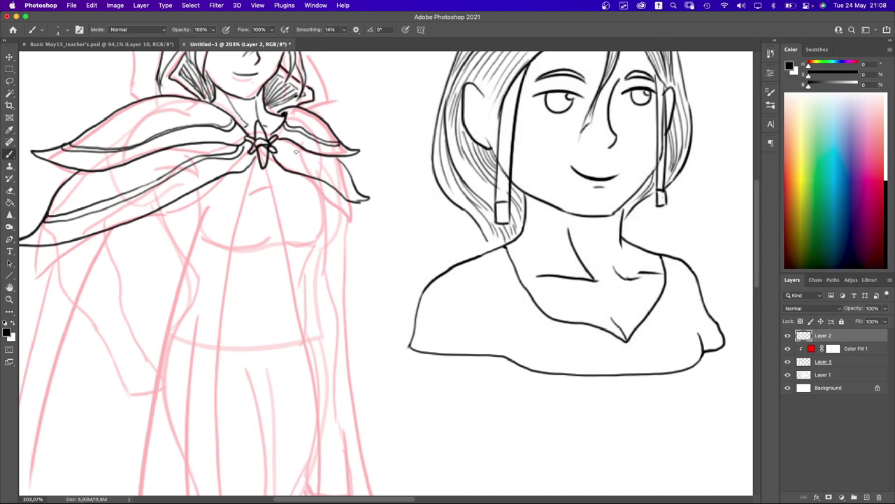
# - Ink the double trim line inside the lower right shoulder flap
pyautogui.moveTo(275, 145); pyautogui.dragTo(336, 177)
pyautogui.press('super+z')
pyautogui.moveTo(286, 149); pyautogui.dragTo(339, 170)
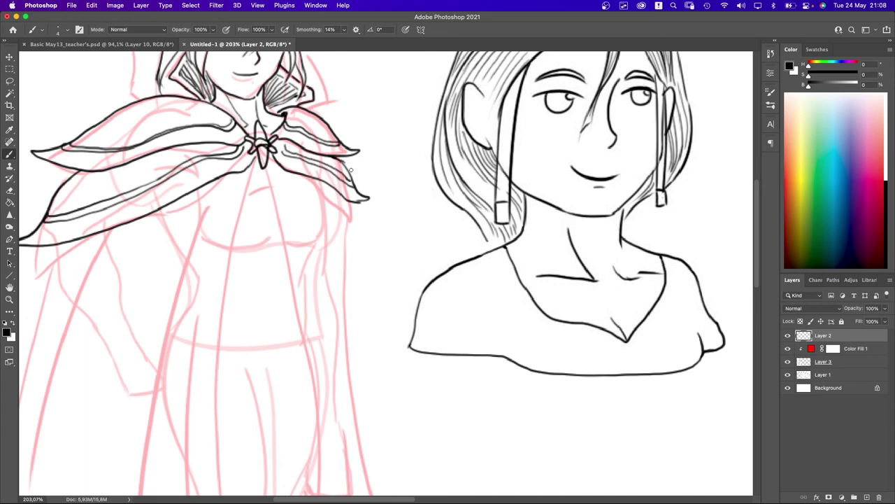
# - Ink the cloak's long curved front edge from the clasp down to the hem between the legs, redrawing until smooth
pyautogui.scroll(-5, 351, 169)
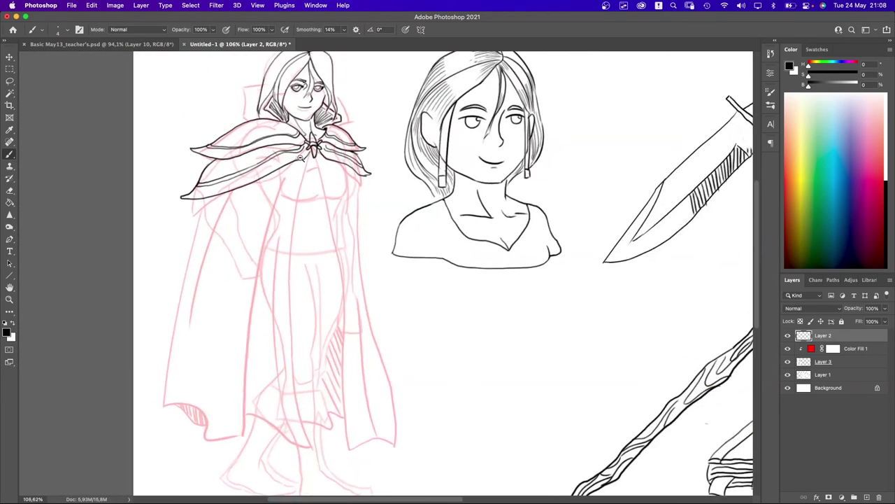
pyautogui.scroll(-2, 305, 210)
pyautogui.scroll(-1, 301, 165)
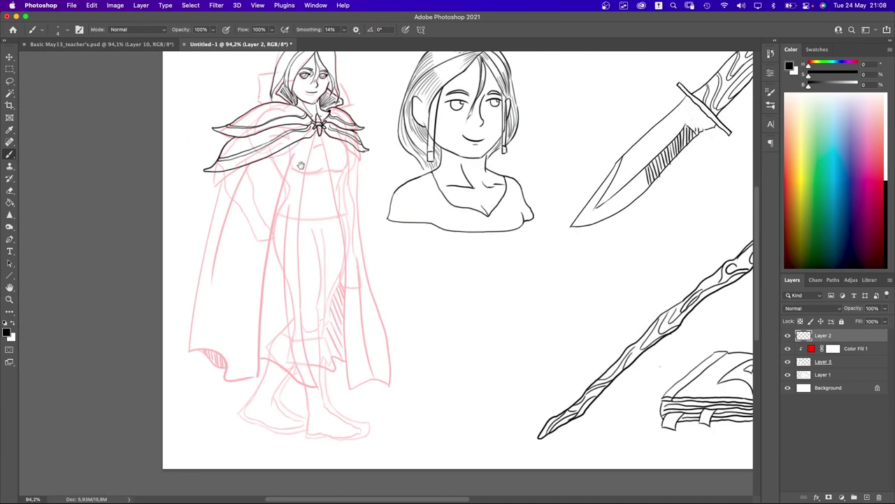
pyautogui.moveTo(315, 132)
pyautogui.mouseDown()
pyautogui.moveTo(296, 208)
pyautogui.moveTo(299, 307)
pyautogui.mouseUp()
pyautogui.hotkey('ctrl', 'z')
pyautogui.scroll(2, 308, 245)
pyautogui.moveTo(315, 105)
pyautogui.mouseDown()
pyautogui.moveTo(296, 212)
pyautogui.moveTo(295, 294)
pyautogui.mouseUp()
pyautogui.hotkey('ctrl', 'z')
pyautogui.moveTo(315, 108)
pyautogui.mouseDown()
pyautogui.moveTo(293, 224)
pyautogui.moveTo(303, 386)
pyautogui.mouseUp()
pyautogui.hotkey('ctrl', 'z')
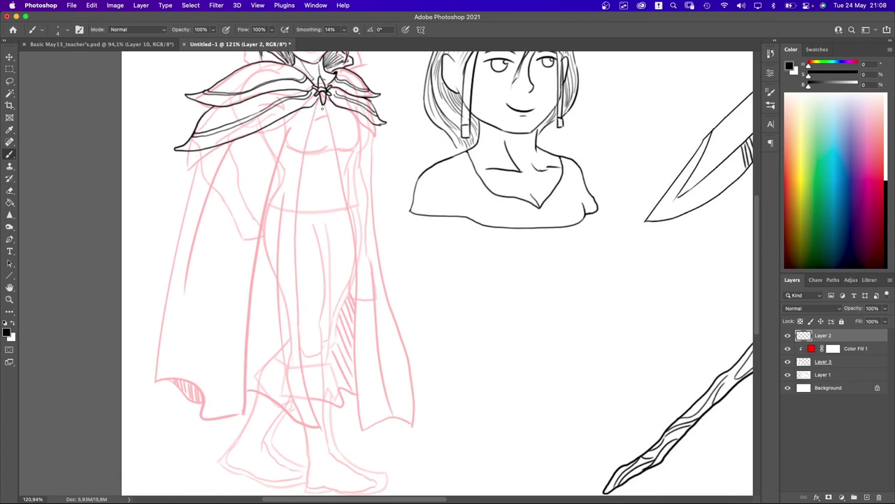
pyautogui.moveTo(316, 100)
pyautogui.mouseDown()
pyautogui.moveTo(296, 189)
pyautogui.moveTo(295, 258)
pyautogui.moveTo(314, 413)
pyautogui.mouseUp()
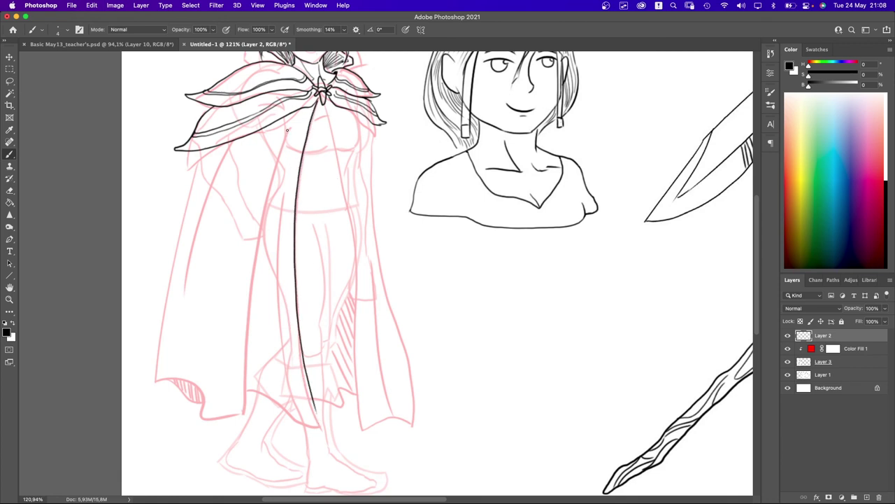
# - Ink the long cloak edge from below the lower left shoulder flap down to the hem beside the left leg
pyautogui.moveTo(287, 131); pyautogui.dragTo(244, 342)
pyautogui.hotkey('ctrl', 'z')
pyautogui.hotkey('ctrl', 'z')
pyautogui.moveTo(291, 127)
pyautogui.mouseDown()
pyautogui.moveTo(251, 243)
pyautogui.moveTo(267, 200)
pyautogui.moveTo(244, 396)
pyautogui.mouseUp()
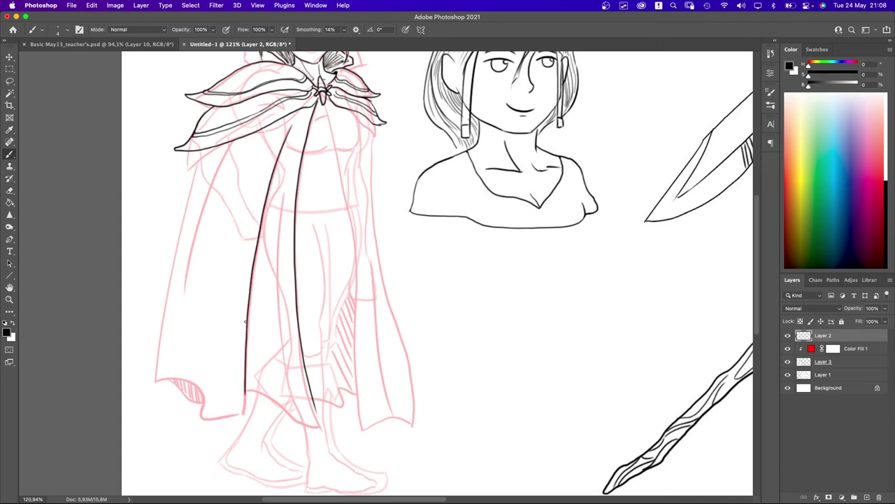
# - Ink the cloak's outer left edge and continue it along the wavy bottom hem
pyautogui.moveTo(207, 148); pyautogui.dragTo(183, 216)
pyautogui.hotkey('ctrl', 'z')
pyautogui.moveTo(214, 148)
pyautogui.mouseDown()
pyautogui.moveTo(180, 235)
pyautogui.moveTo(152, 364)
pyautogui.moveTo(153, 377)
pyautogui.moveTo(208, 392)
pyautogui.moveTo(202, 415)
pyautogui.moveTo(233, 415)
pyautogui.mouseUp()
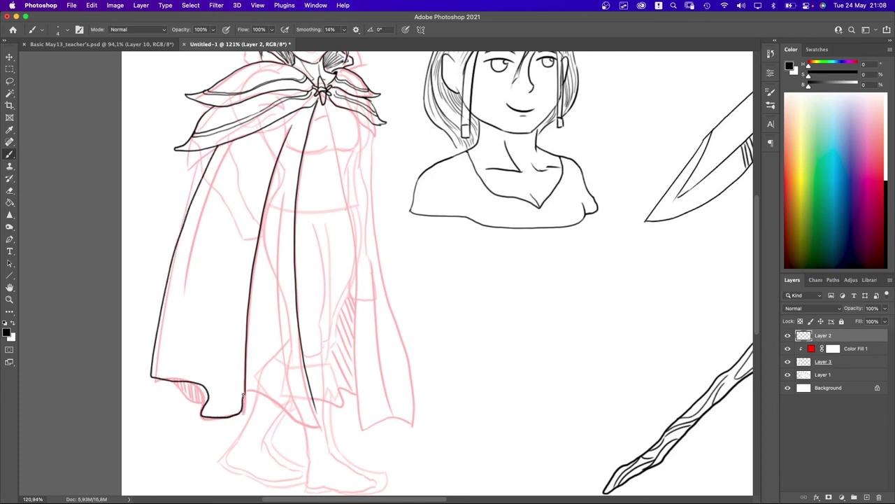
# - Ink the curled underside of the cloak's left hem
pyautogui.moveTo(193, 393); pyautogui.dragTo(230, 392)
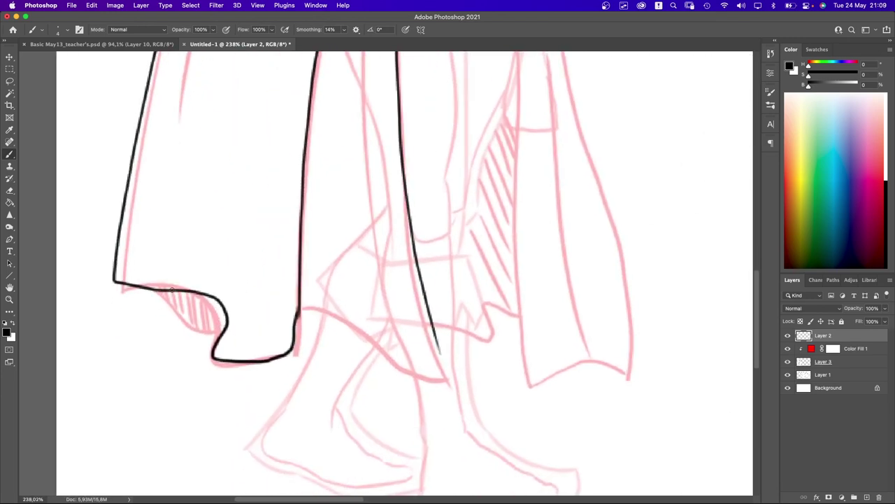
pyautogui.moveTo(161, 291)
pyautogui.mouseDown()
pyautogui.moveTo(209, 342)
pyautogui.moveTo(210, 325)
pyautogui.moveTo(241, 294)
pyautogui.moveTo(204, 397)
pyautogui.mouseUp()
pyautogui.scroll(-5, 235, 278)
# - Ink a thin fold line rising from the left hem, ending in short hatch marks, and undo the last stroke
pyautogui.scroll(4, 200, 316)
pyautogui.moveTo(205, 365); pyautogui.dragTo(222, 238)
pyautogui.scroll(-3, 227, 210)
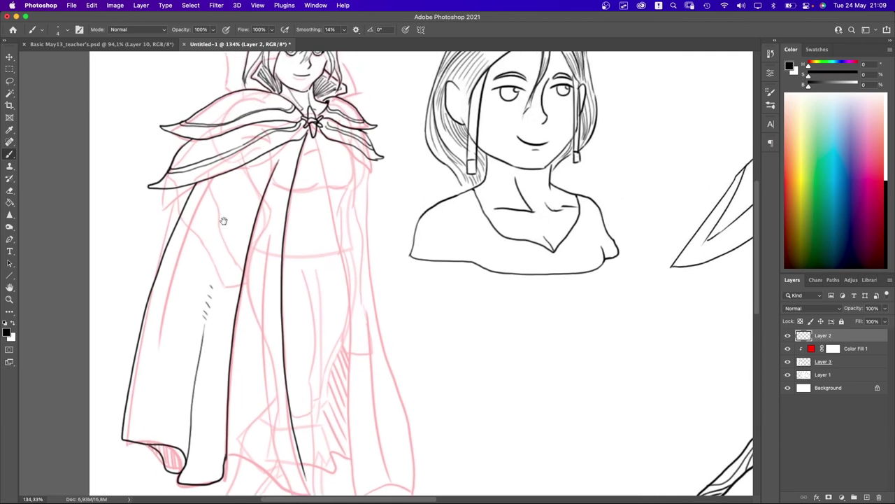
pyautogui.scroll(4, 220, 222)
pyautogui.scroll(1, 220, 222)
pyautogui.hotkey('ctrl', 'z')
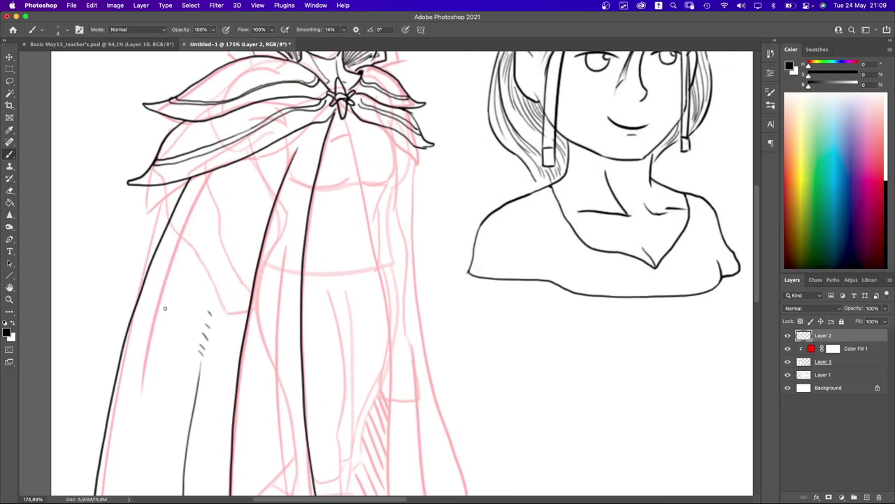
# - Ink a thin upper fold line on the cloak's left panel, with short hatch marks above it and beneath the shoulder flap
pyautogui.moveTo(159, 334); pyautogui.dragTo(198, 230)
pyautogui.scroll(-1, 221, 193)
pyautogui.scroll(1, 195, 274)
pyautogui.moveTo(214, 225); pyautogui.dragTo(221, 221)
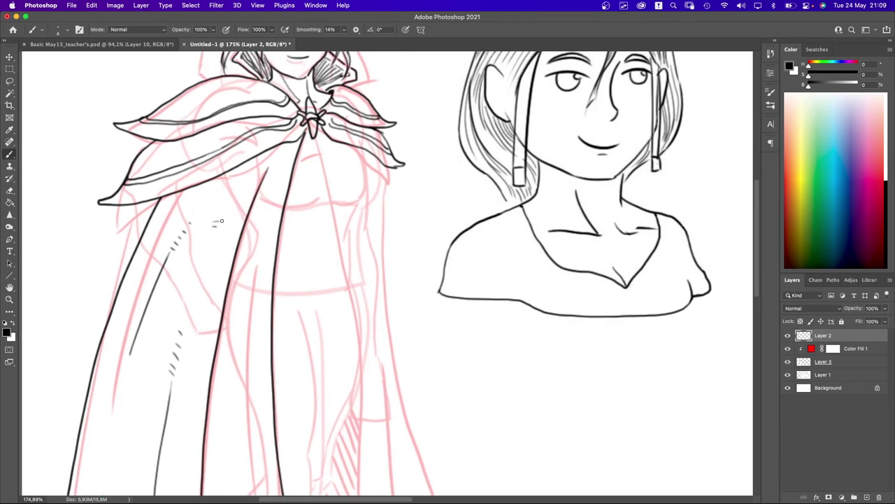
pyautogui.moveTo(236, 179); pyautogui.dragTo(244, 170)
# - Ink the wavy cloak hem between the inner fold edge and the lower end of the front edge
pyautogui.scroll(-5, 198, 266)
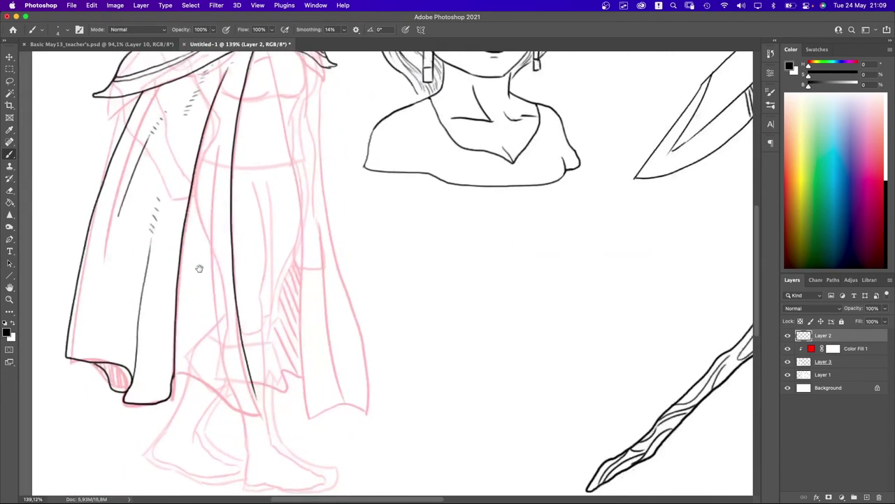
pyautogui.scroll(-1, 157, 368)
pyautogui.moveTo(161, 367)
pyautogui.mouseDown()
pyautogui.moveTo(198, 381)
pyautogui.moveTo(218, 406)
pyautogui.moveTo(242, 405)
pyautogui.mouseUp()
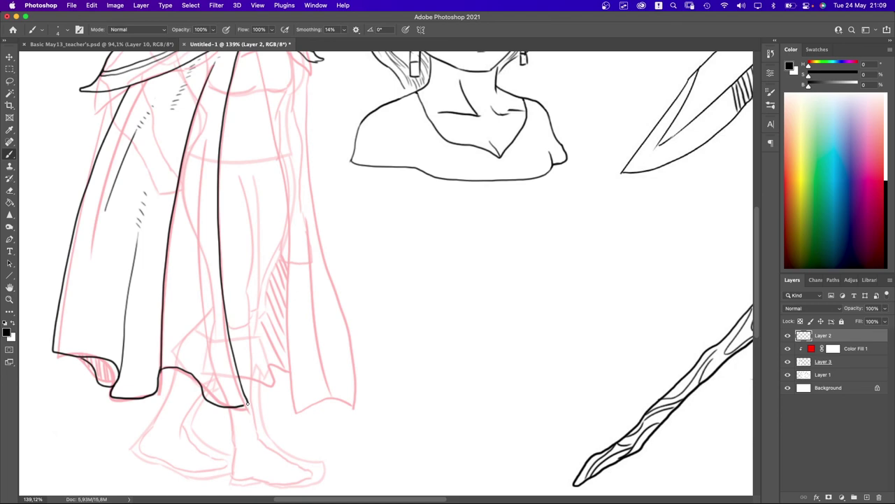
# - Ink the curved side of the chest from below the collar clasp, hooking inward toward the waist
pyautogui.moveTo(279, 283); pyautogui.dragTo(261, 359)
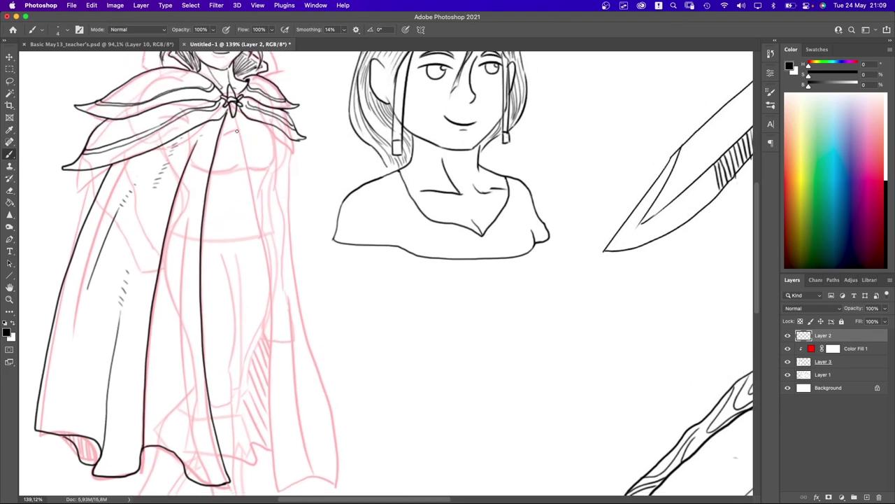
pyautogui.moveTo(241, 109); pyautogui.dragTo(283, 349)
pyautogui.moveTo(270, 191)
pyautogui.mouseDown()
pyautogui.moveTo(276, 243)
pyautogui.moveTo(265, 205)
pyautogui.moveTo(299, 190)
pyautogui.mouseUp()
pyautogui.scroll(-2, 276, 242)
pyautogui.scroll(-5, 299, 190)
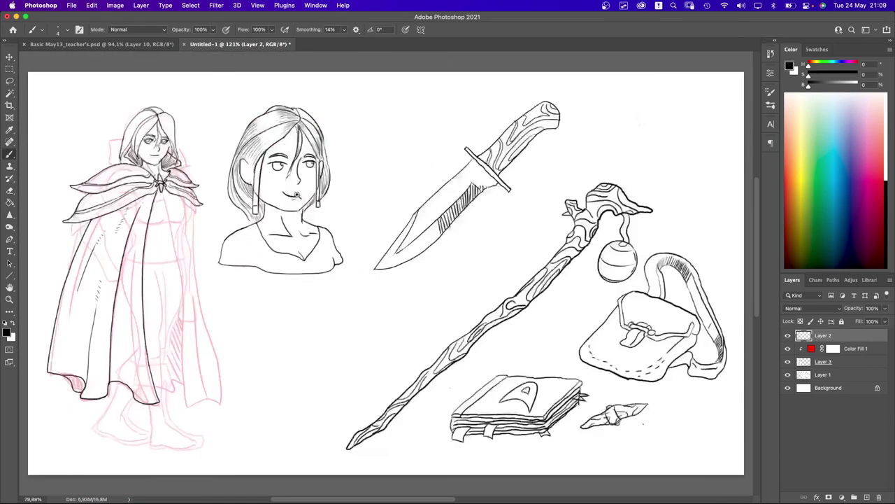
pyautogui.scroll(4, 294, 189)
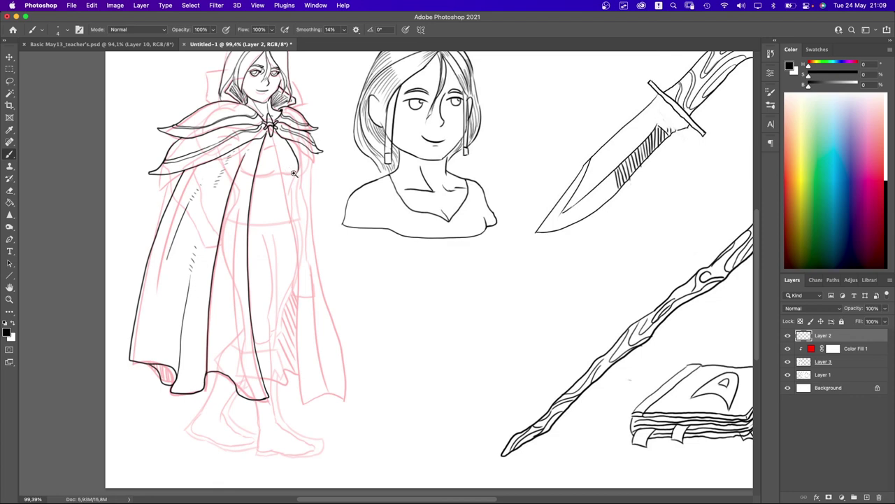
pyautogui.scroll(2, 292, 179)
pyautogui.scroll(2, 289, 155)
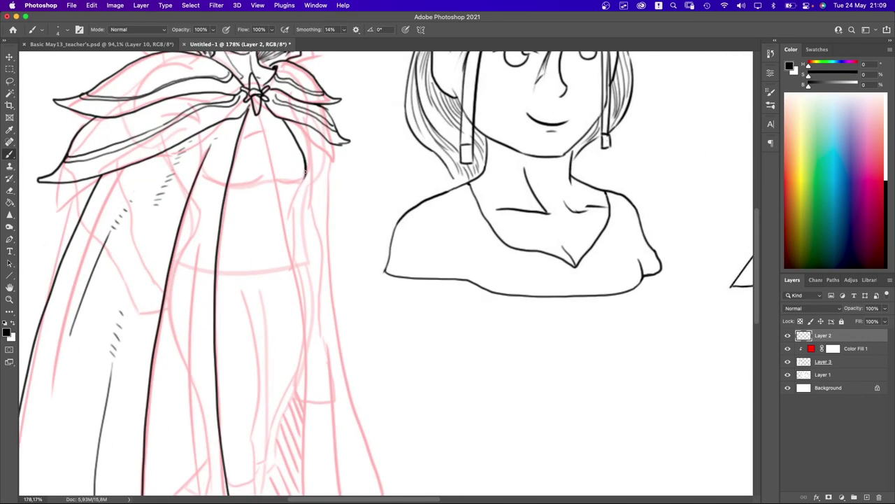
pyautogui.moveTo(305, 168); pyautogui.dragTo(288, 204)
pyautogui.scroll(-5, 321, 220)
pyautogui.scroll(3, 312, 226)
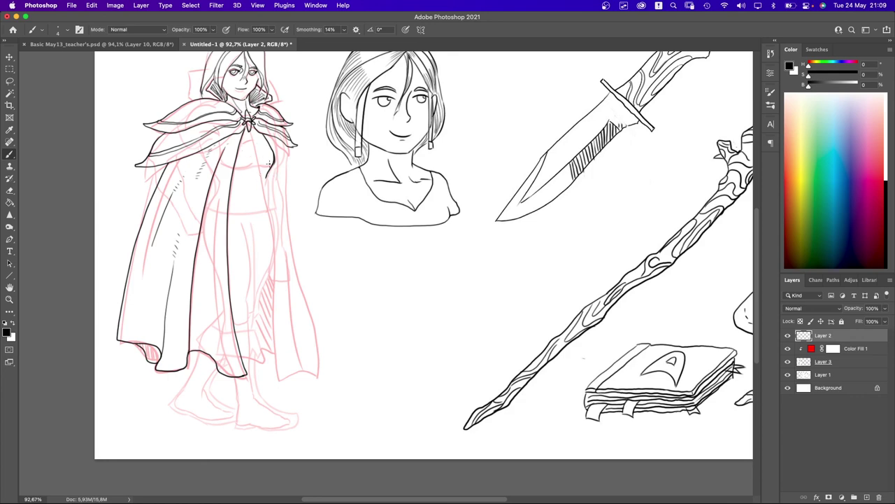
# - Ink the double V-shaped neckline below the clasp and the curved line under the bust, undoing one stray stroke
pyautogui.scroll(3, 265, 175)
pyautogui.moveTo(259, 171); pyautogui.dragTo(312, 160)
pyautogui.scroll(2, 312, 161)
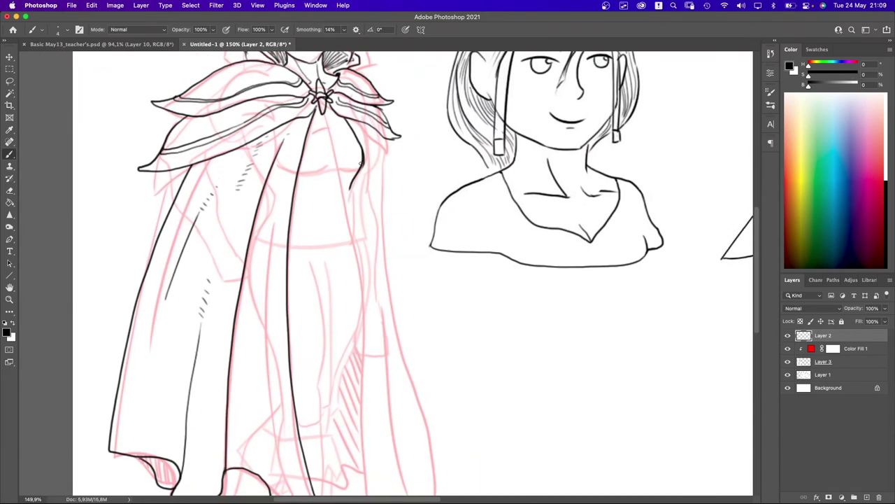
pyautogui.moveTo(324, 139); pyautogui.dragTo(326, 139)
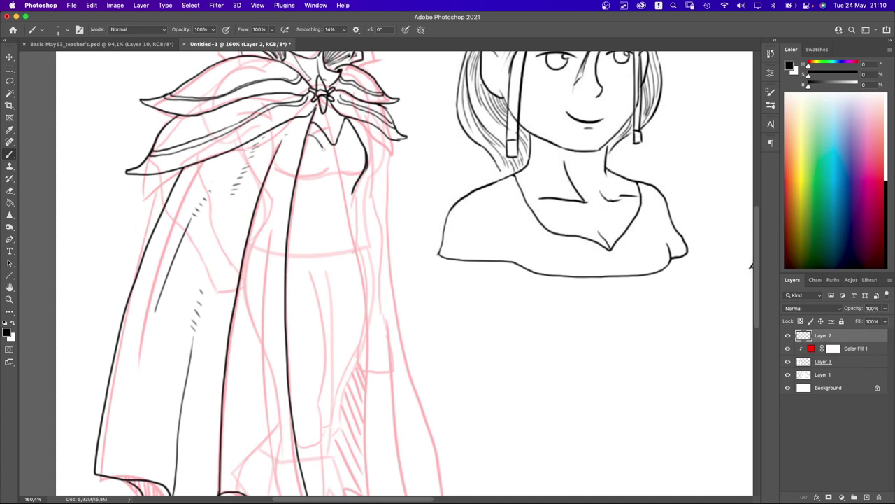
pyautogui.moveTo(311, 133); pyautogui.dragTo(328, 153)
pyautogui.press('super+z')
pyautogui.moveTo(305, 181); pyautogui.dragTo(344, 175)
# - Ink the right side of the torso from under the bust along the waist to the hip, undoing the extra stroke
pyautogui.scroll(-5, 363, 211)
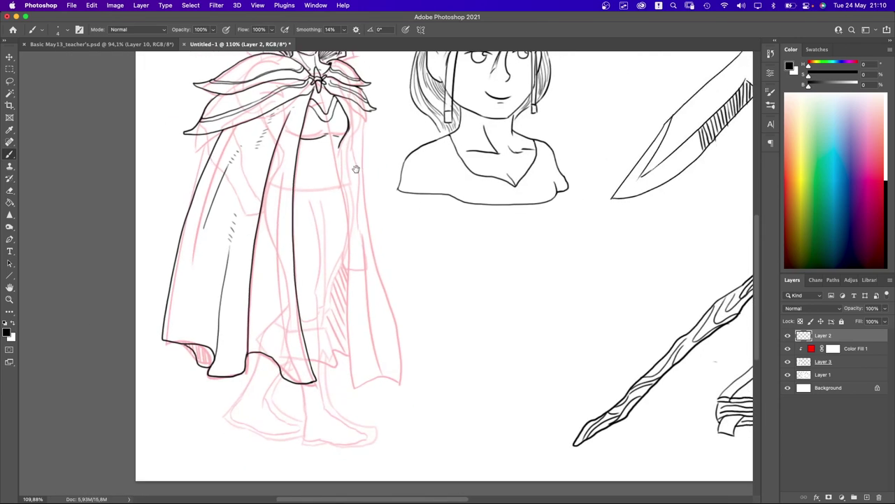
pyautogui.moveTo(341, 133); pyautogui.dragTo(352, 214)
pyautogui.scroll(3, 328, 191)
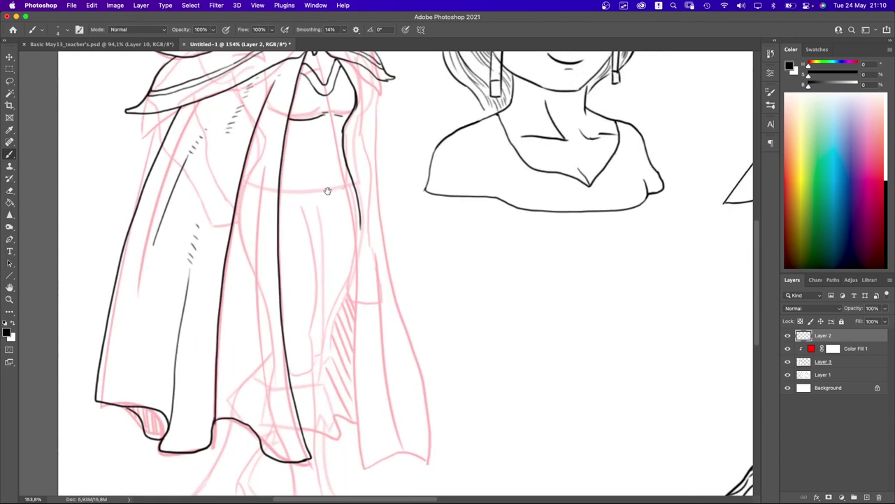
pyautogui.moveTo(344, 170); pyautogui.dragTo(360, 256)
pyautogui.press('super+z')
# - Ink the inner leg line from the crotch down toward the knee with a short diagonal crease, undoing the rejected strokes
pyautogui.moveTo(333, 201)
pyautogui.mouseDown()
pyautogui.moveTo(316, 220)
pyautogui.moveTo(321, 249)
pyautogui.moveTo(316, 223)
pyautogui.moveTo(322, 328)
pyautogui.mouseUp()
pyautogui.press('super+z')
pyautogui.press('super+z')
pyautogui.press('super+z')
pyautogui.press('super+z')
pyautogui.moveTo(314, 212); pyautogui.dragTo(311, 342)
pyautogui.moveTo(343, 259); pyautogui.dragTo(340, 240)
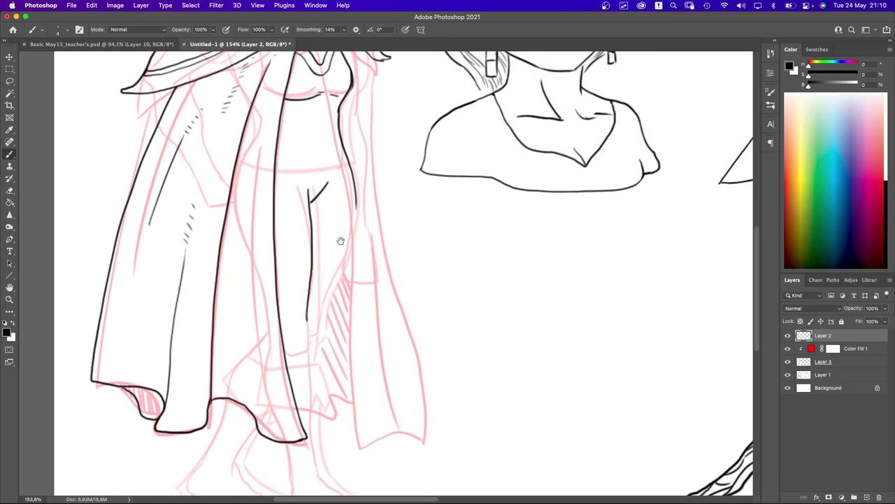
# - Ink the outer contour of the hip and thigh, tapering down to the knee
pyautogui.moveTo(355, 196); pyautogui.dragTo(318, 340)
pyautogui.press('super+z')
pyautogui.scroll(-3, 318, 336)
pyautogui.scroll(-1, 325, 226)
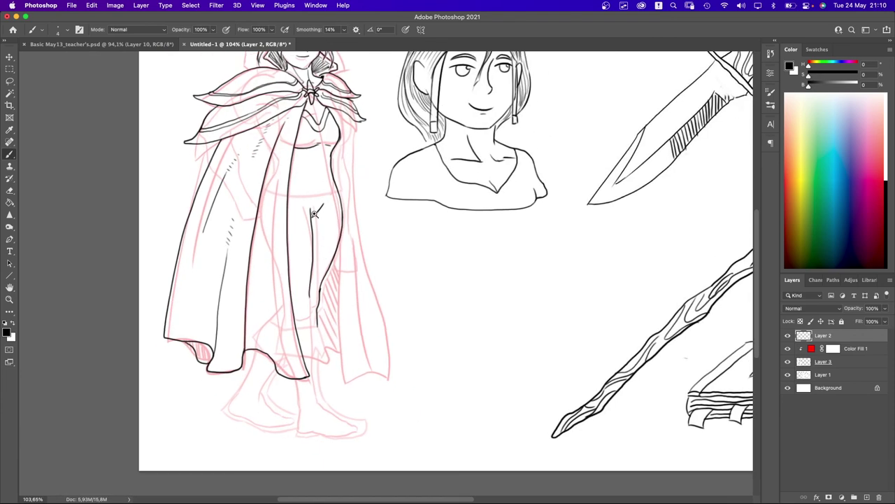
pyautogui.scroll(3, 314, 214)
pyautogui.scroll(-2, 309, 237)
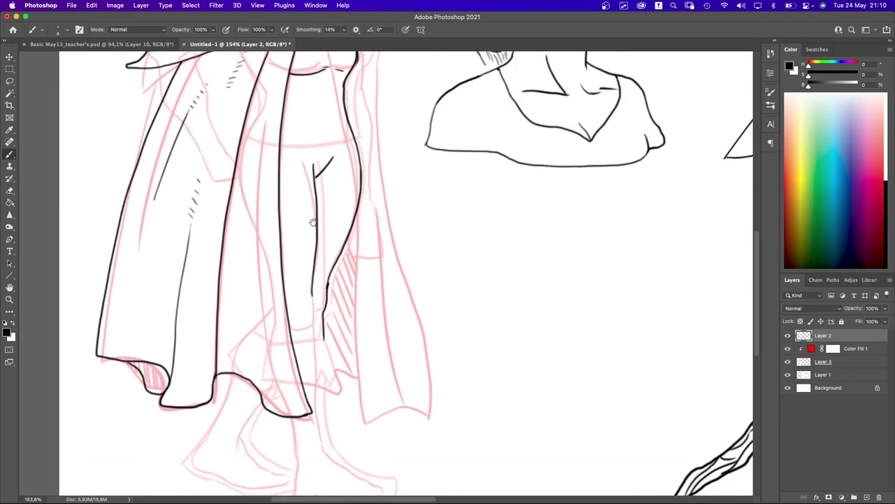
# - Extend the inner leg line past the knee so it meets the outer contour, redoing the stroke once
pyautogui.moveTo(310, 297); pyautogui.dragTo(314, 324)
pyautogui.press('cmd+z')
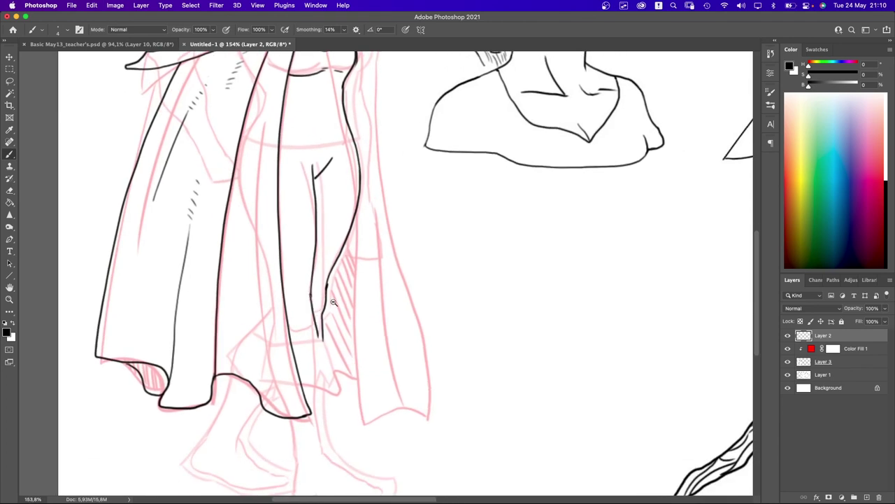
pyautogui.scroll(-3, 312, 306)
pyautogui.scroll(3, 320, 242)
pyautogui.scroll(1, 320, 242)
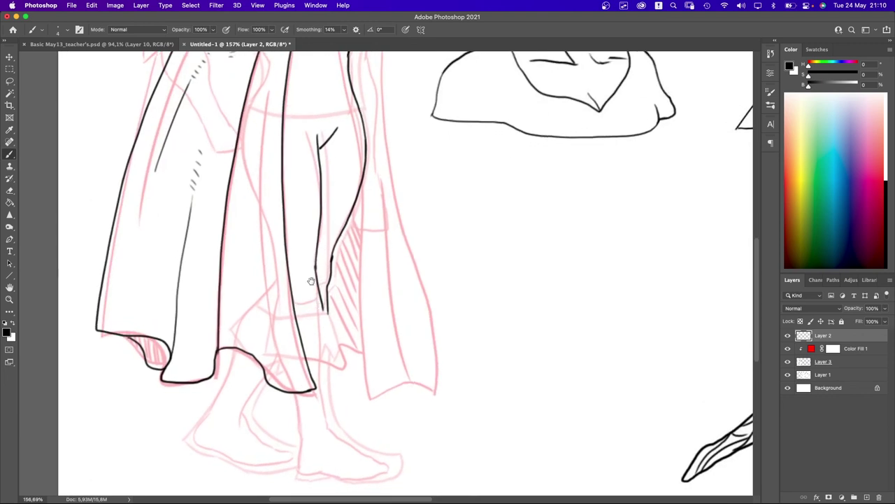
pyautogui.scroll(-2, 316, 266)
# - Ink the cuff line below the knee and the looped, finger-like shapes beneath it beside the cloak hem
pyautogui.moveTo(312, 269)
pyautogui.mouseDown()
pyautogui.moveTo(321, 290)
pyautogui.moveTo(284, 275)
pyautogui.moveTo(334, 325)
pyautogui.moveTo(308, 306)
pyautogui.moveTo(301, 313)
pyautogui.mouseUp()
pyautogui.press('cmd+z')
pyautogui.press('cmd+z')
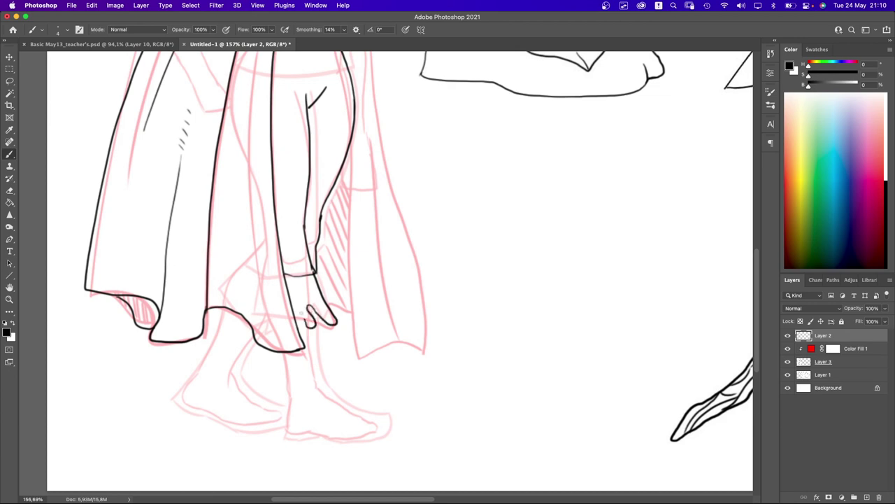
pyautogui.scroll(5, 332, 257)
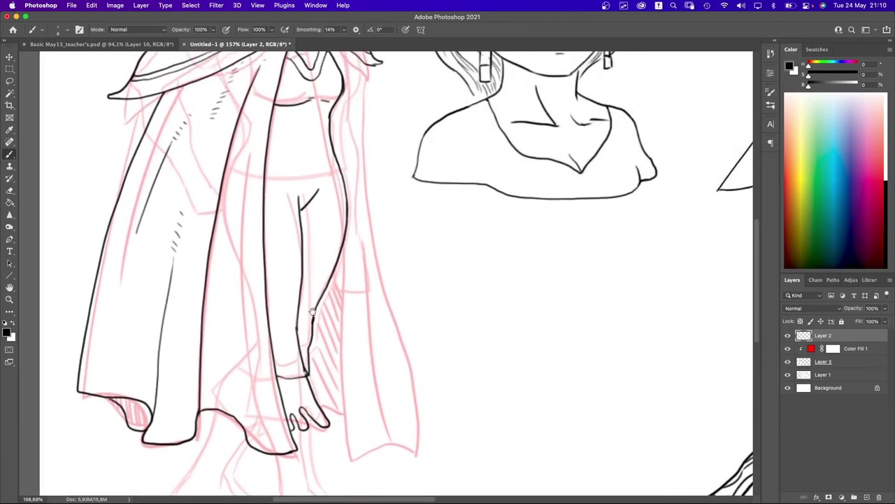
# - Look over the inked torso, legs and cloak up close and against the whole figure
pyautogui.scroll(4, 323, 199)
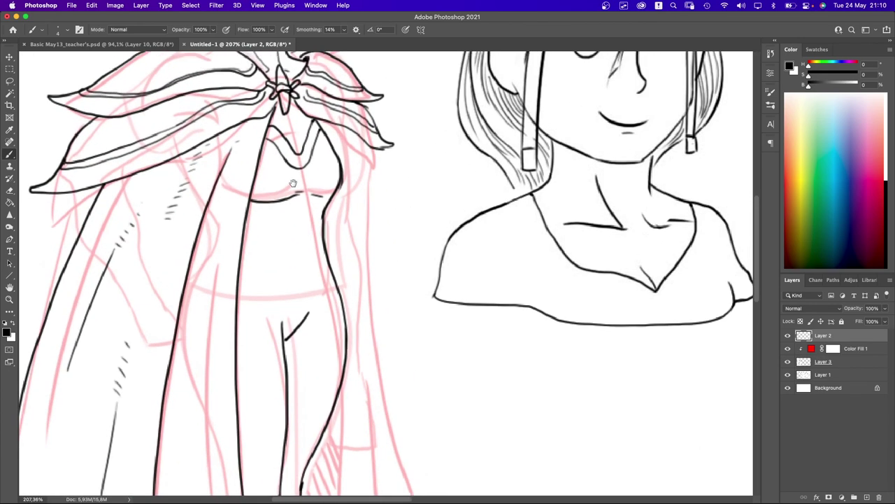
pyautogui.scroll(-5, 314, 218)
pyautogui.scroll(-2, 322, 238)
pyautogui.scroll(-3, 325, 252)
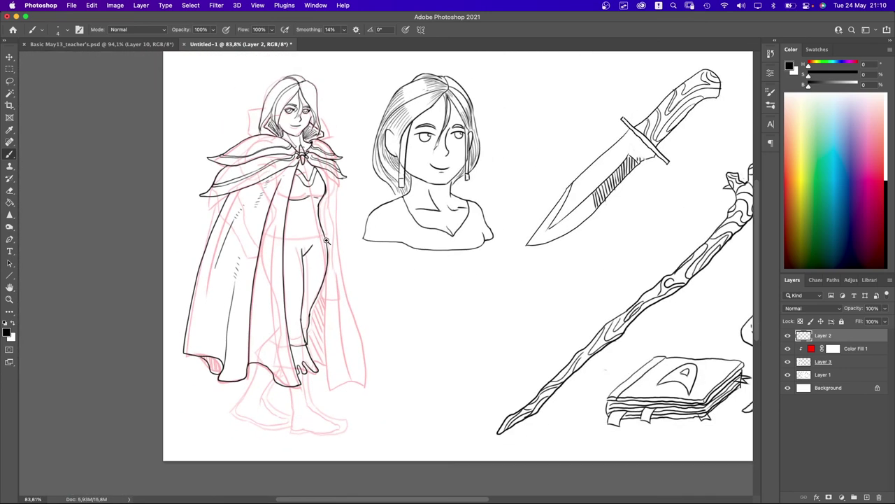
pyautogui.scroll(3, 329, 259)
pyautogui.scroll(-3, 318, 349)
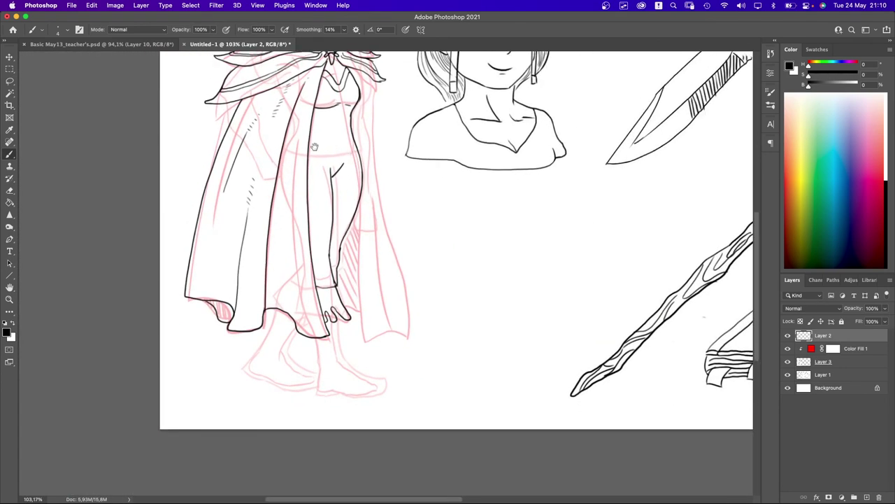
pyautogui.scroll(-2, 353, 168)
pyautogui.scroll(4, 329, 210)
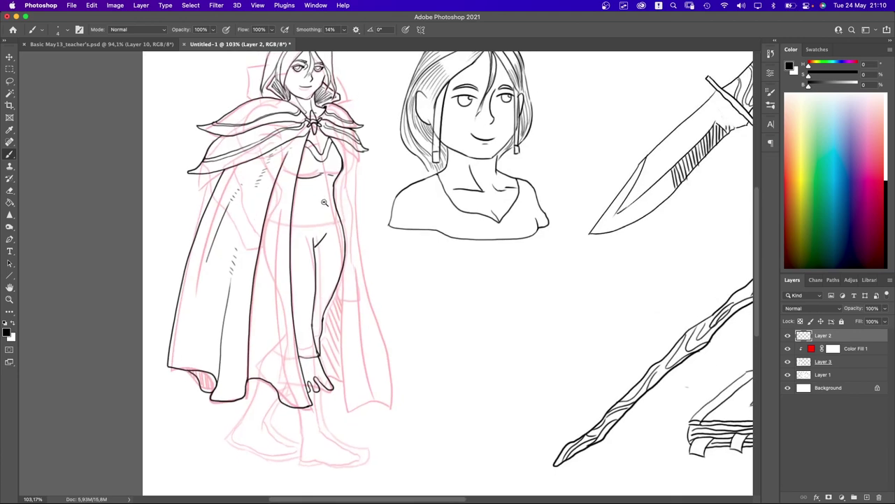
# - Ink a belt ornament at the waist beside the cloak's front edge, with a pointed centre and curling scrolls around it
pyautogui.scroll(3, 301, 250)
pyautogui.scroll(2, 301, 250)
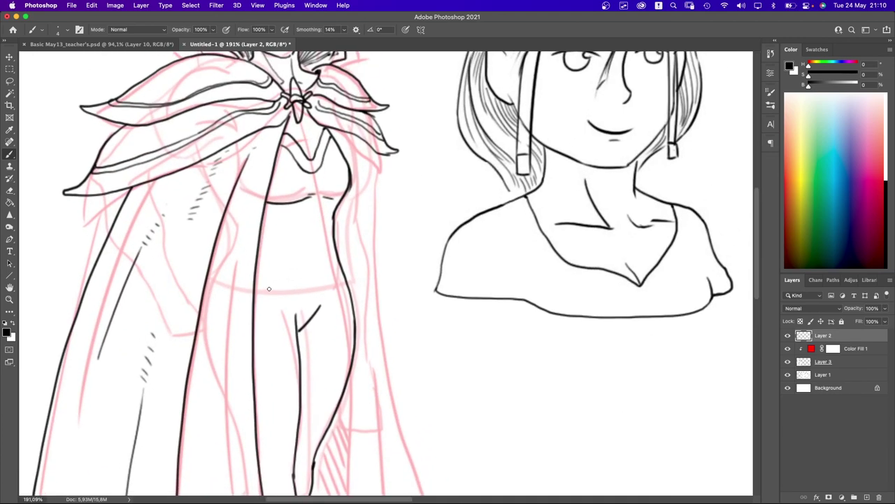
pyautogui.moveTo(268, 279); pyautogui.dragTo(275, 291)
pyautogui.moveTo(269, 284)
pyautogui.mouseDown()
pyautogui.moveTo(271, 318)
pyautogui.moveTo(275, 294)
pyautogui.moveTo(273, 304)
pyautogui.moveTo(295, 271)
pyautogui.mouseUp()
pyautogui.moveTo(283, 303)
pyautogui.mouseDown()
pyautogui.moveTo(289, 315)
pyautogui.moveTo(274, 330)
pyautogui.mouseUp()
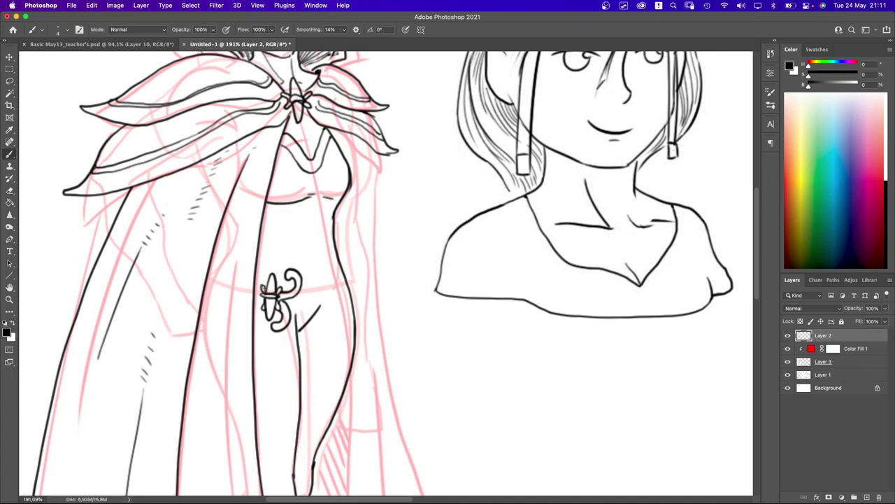
pyautogui.moveTo(265, 286); pyautogui.dragTo(263, 271)
pyautogui.moveTo(263, 311)
pyautogui.mouseDown()
pyautogui.moveTo(260, 334)
pyautogui.moveTo(288, 342)
pyautogui.moveTo(283, 351)
pyautogui.moveTo(256, 346)
pyautogui.mouseUp()
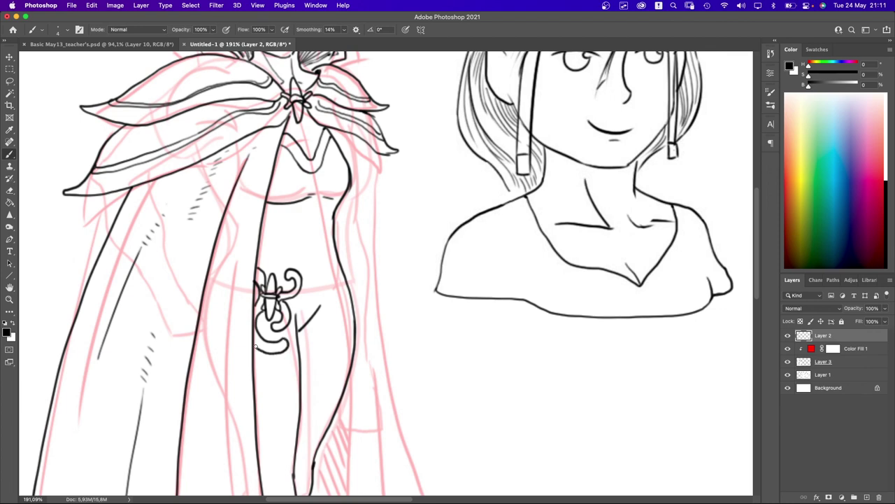
# - Ink the front lower leg and its pointed boot with a heel, leaf-shaped ankle flaps and a notched back edge
pyautogui.scroll(-6, 290, 268)
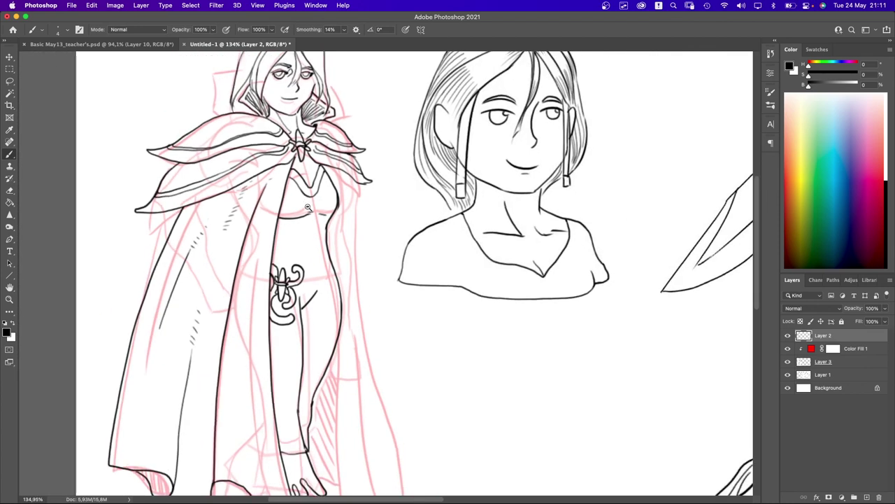
pyautogui.scroll(5, 322, 258)
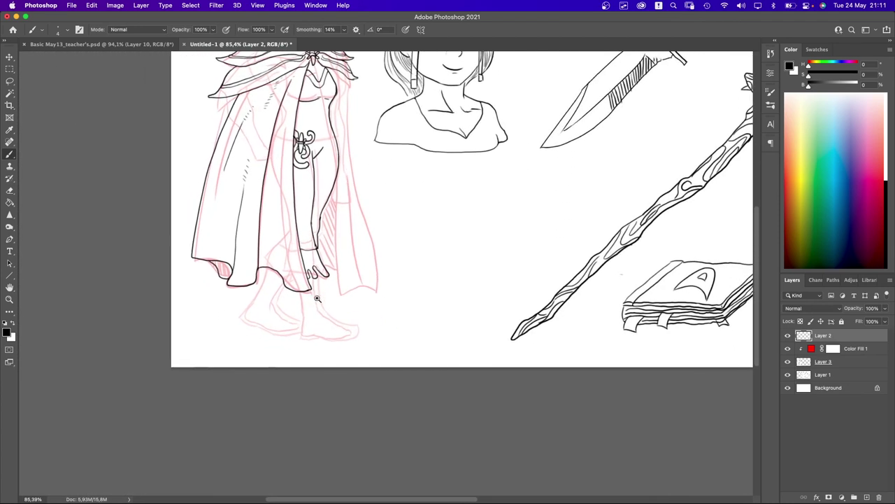
pyautogui.moveTo(311, 229)
pyautogui.mouseDown()
pyautogui.moveTo(330, 312)
pyautogui.moveTo(305, 326)
pyautogui.moveTo(327, 320)
pyautogui.moveTo(312, 347)
pyautogui.moveTo(330, 320)
pyautogui.moveTo(367, 337)
pyautogui.moveTo(394, 336)
pyautogui.moveTo(393, 352)
pyautogui.moveTo(381, 365)
pyautogui.moveTo(275, 367)
pyautogui.moveTo(310, 365)
pyautogui.mouseUp()
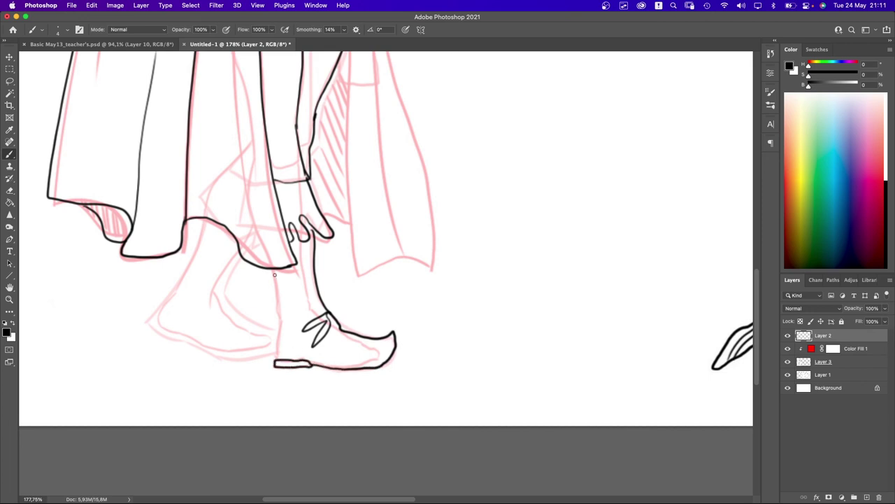
pyautogui.moveTo(275, 272)
pyautogui.mouseDown()
pyautogui.moveTo(285, 317)
pyautogui.moveTo(276, 360)
pyautogui.mouseUp()
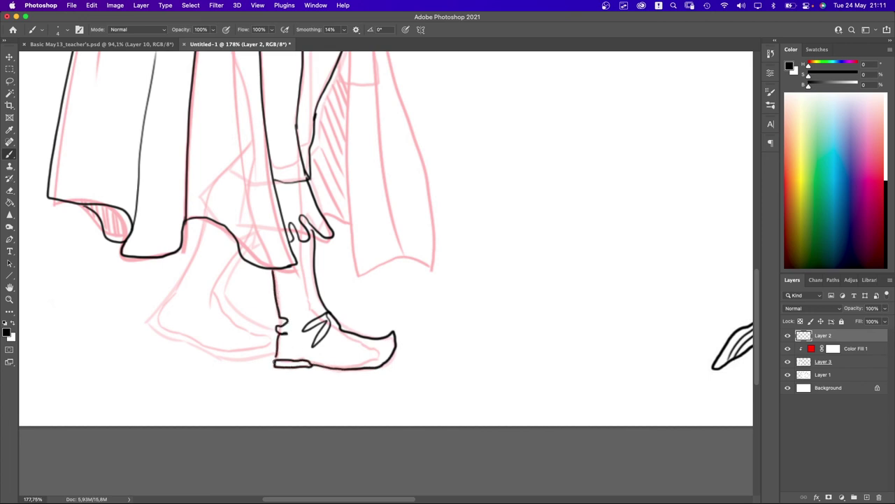
# - Ink the back lower leg and its boot with a notched ankle, raised heel, sole and leaf-shaped front flaps
pyautogui.hscroll(-5, 280, 321)
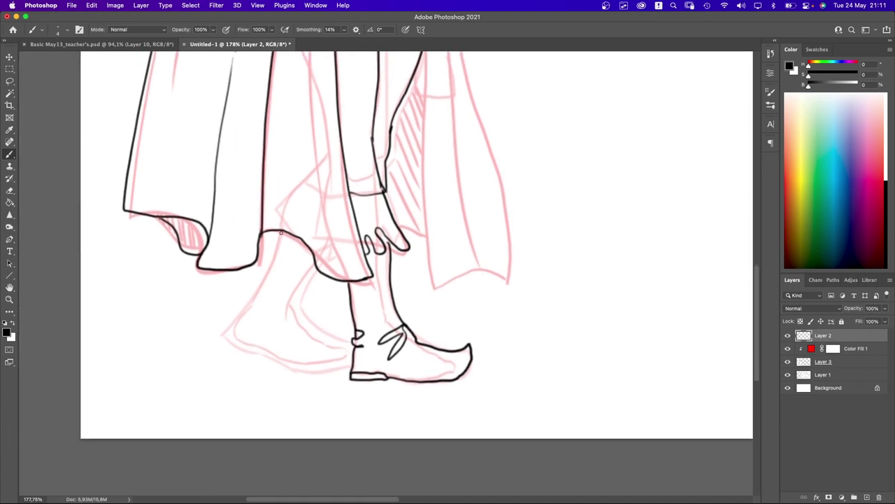
pyautogui.moveTo(280, 234)
pyautogui.mouseDown()
pyautogui.moveTo(252, 299)
pyautogui.moveTo(264, 314)
pyautogui.moveTo(246, 321)
pyautogui.moveTo(243, 314)
pyautogui.mouseUp()
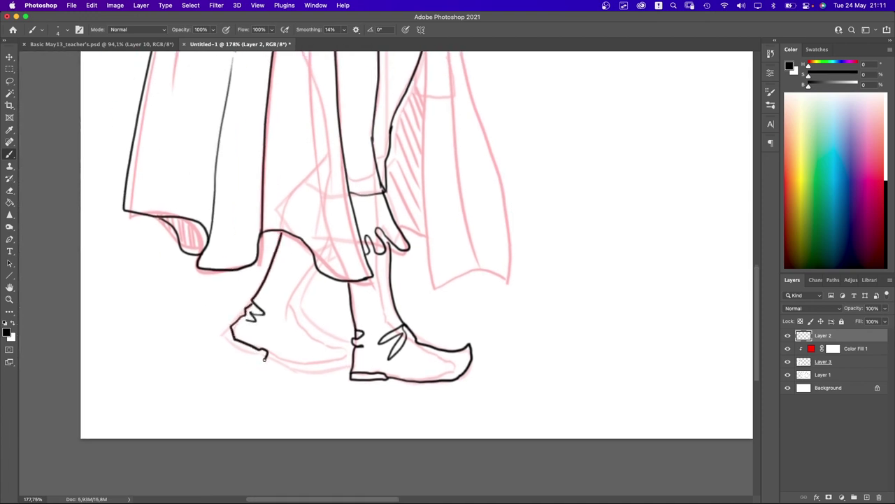
pyautogui.moveTo(264, 358)
pyautogui.mouseDown()
pyautogui.moveTo(311, 371)
pyautogui.moveTo(345, 367)
pyautogui.mouseUp()
pyautogui.moveTo(227, 339); pyautogui.dragTo(256, 354)
pyautogui.moveTo(317, 272)
pyautogui.mouseDown()
pyautogui.moveTo(299, 311)
pyautogui.moveTo(280, 323)
pyautogui.moveTo(314, 324)
pyautogui.moveTo(344, 342)
pyautogui.mouseUp()
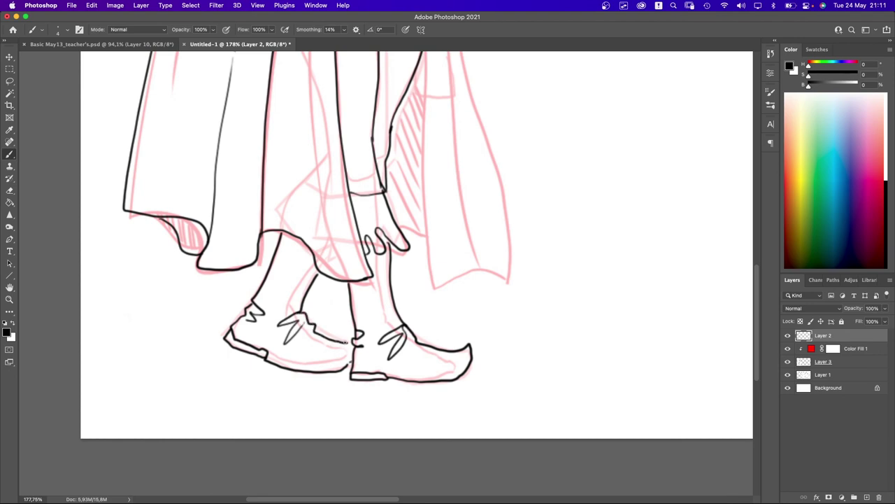
# - Ink the right cloak panel with its outer edge, inner edge and wavy hem beside the legs
pyautogui.scroll(-5, 345, 343)
pyautogui.scroll(3, 223, 353)
pyautogui.moveTo(224, 354); pyautogui.dragTo(298, 326)
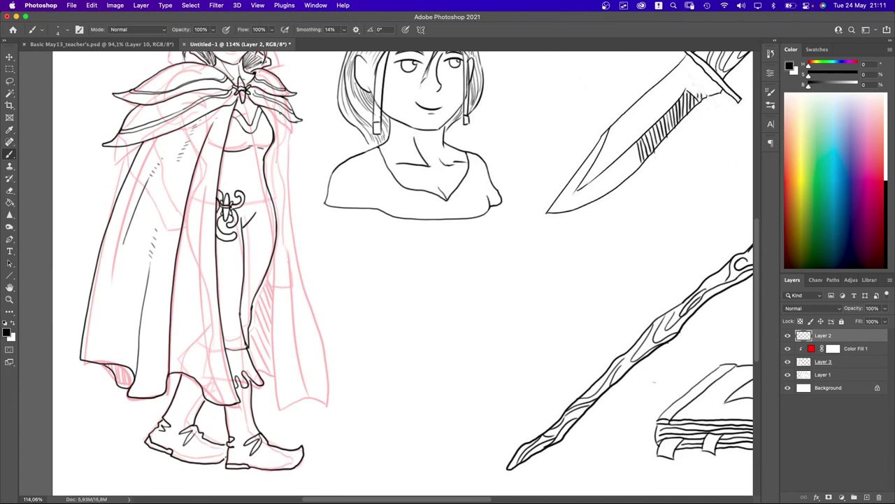
pyautogui.moveTo(282, 112)
pyautogui.mouseDown()
pyautogui.moveTo(292, 255)
pyautogui.moveTo(321, 394)
pyautogui.moveTo(273, 337)
pyautogui.moveTo(273, 276)
pyautogui.mouseUp()
pyautogui.scroll(5, 273, 277)
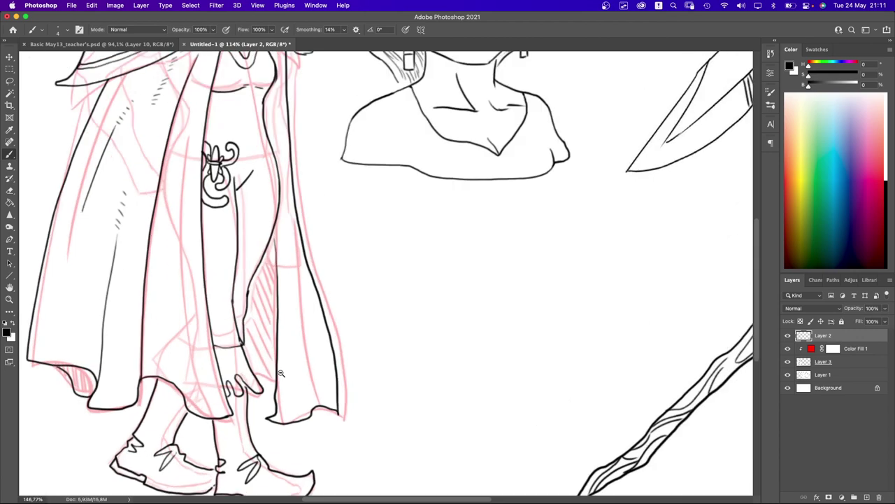
# - Ink a long inner fold line down the right cloak panel, following the red sketch
pyautogui.moveTo(255, 375); pyautogui.dragTo(277, 383)
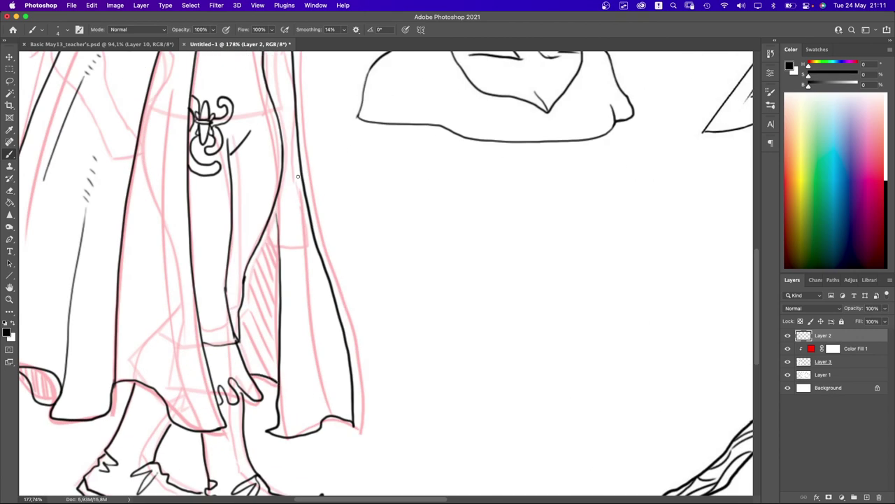
pyautogui.moveTo(298, 176); pyautogui.dragTo(327, 375)
pyautogui.press('super+0')
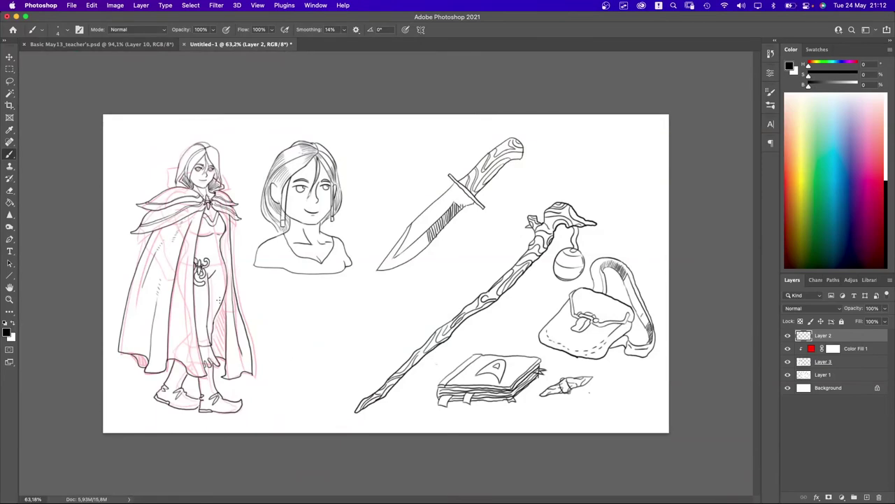
# - Ink the raised cloak collar behind the full-body figure's head, outlining both the left and right flaps
pyautogui.scroll(10, 174, 165)
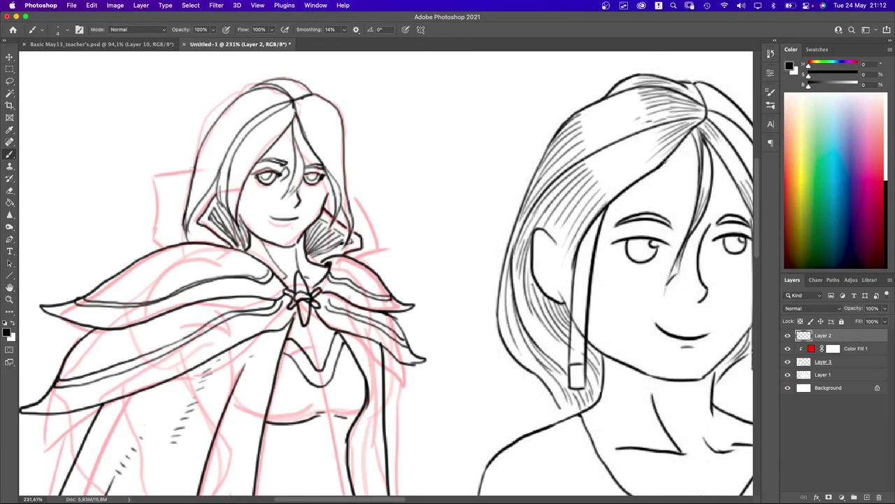
pyautogui.moveTo(194, 170)
pyautogui.mouseDown()
pyautogui.moveTo(153, 177)
pyautogui.moveTo(150, 240)
pyautogui.moveTo(172, 245)
pyautogui.moveTo(168, 183)
pyautogui.mouseUp()
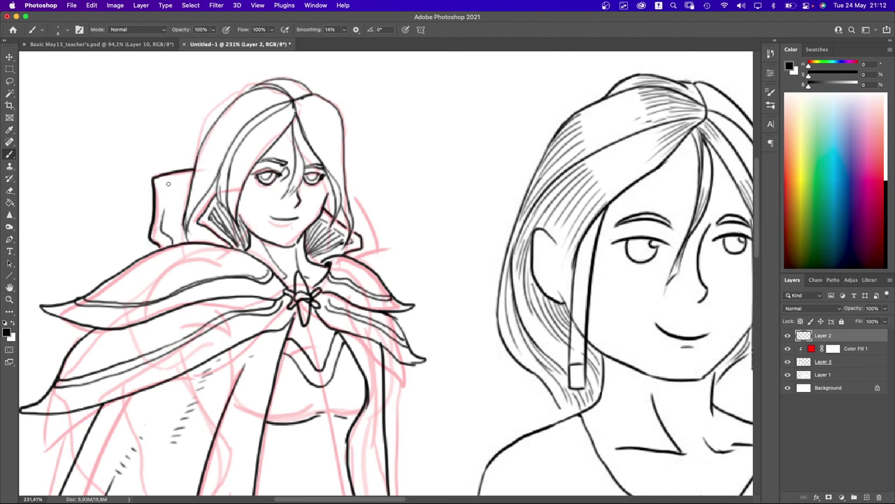
pyautogui.moveTo(347, 184)
pyautogui.mouseDown()
pyautogui.moveTo(372, 229)
pyautogui.moveTo(375, 250)
pyautogui.moveTo(352, 256)
pyautogui.mouseUp()
# - Strengthen the full-body figure's outer hair contour along both sides of the head and over the crown
pyautogui.moveTo(321, 99)
pyautogui.mouseDown()
pyautogui.moveTo(341, 119)
pyautogui.moveTo(348, 206)
pyautogui.mouseUp()
pyautogui.press('super+z')
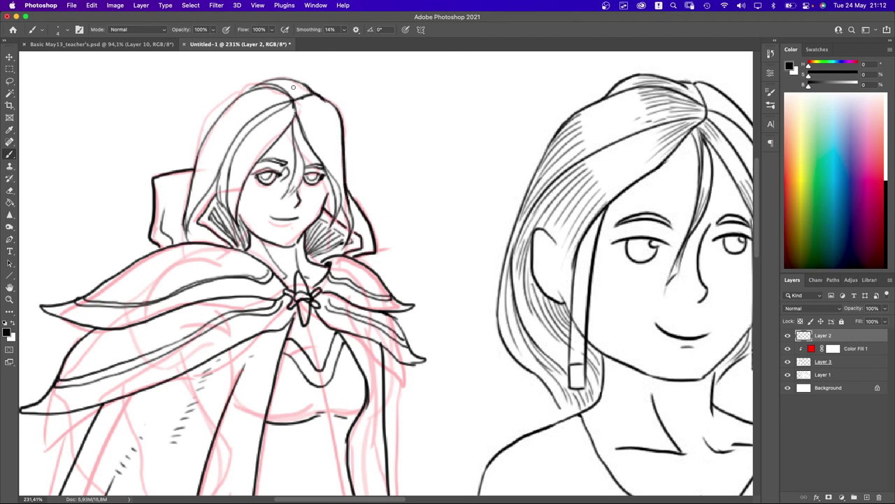
pyautogui.moveTo(285, 79)
pyautogui.mouseDown()
pyautogui.moveTo(227, 107)
pyautogui.moveTo(199, 149)
pyautogui.moveTo(188, 212)
pyautogui.mouseUp()
pyautogui.scroll(-10, 269, 198)
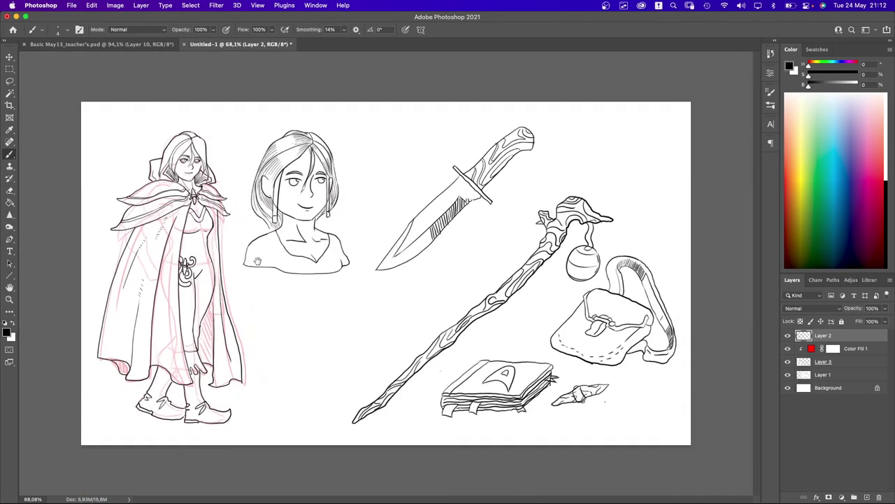
pyautogui.moveTo(328, 315); pyautogui.dragTo(331, 361)
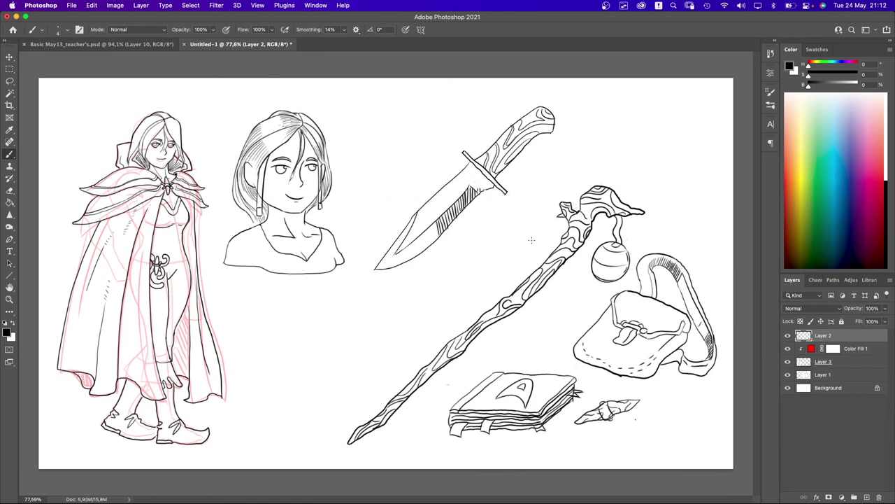
pyautogui.press('l')
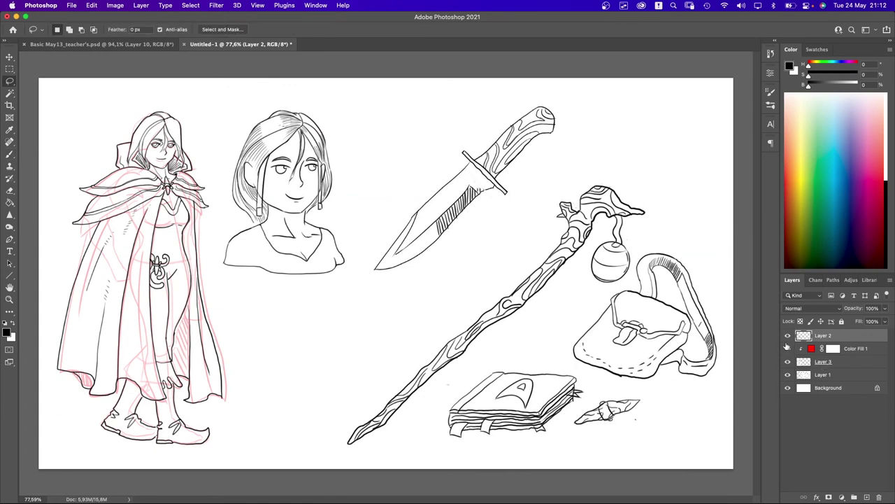
pyautogui.click(788, 336)
pyautogui.click(788, 336)
pyautogui.click(815, 376)
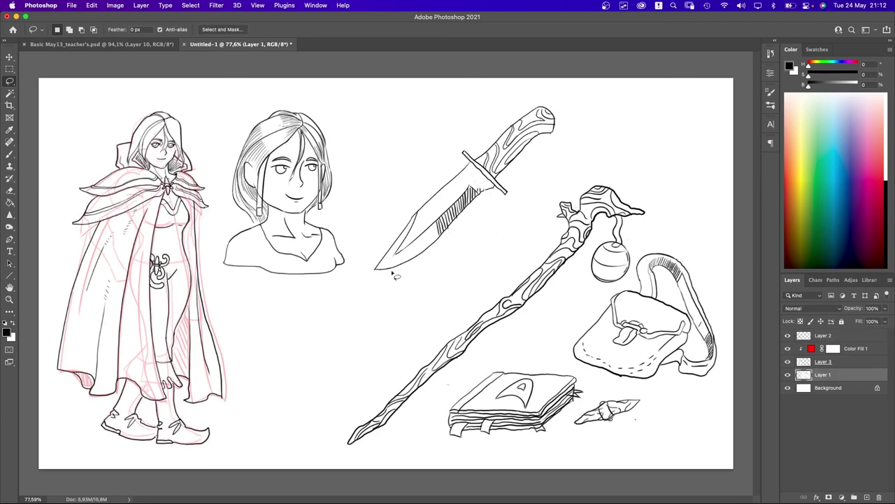
pyautogui.press('BackSpace')
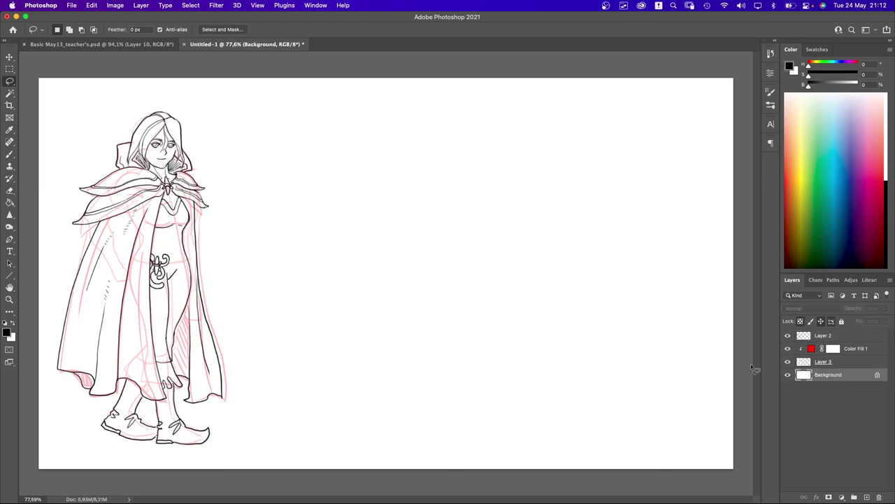
pyautogui.press('super+z')
# - Delete the red-tinted sketch Layer 3 and the Color Fill 1 layer, keeping Layer 2 and Layer 1
pyautogui.click(826, 363)
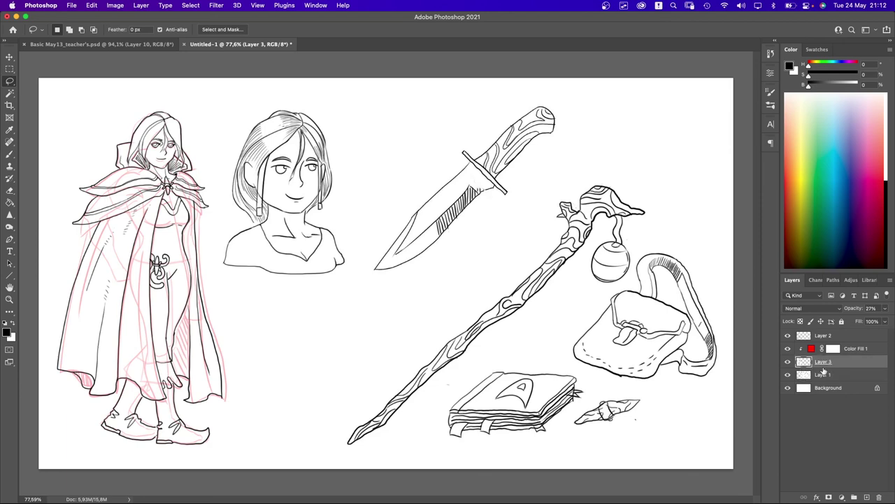
pyautogui.press('super+bracketright')
pyautogui.press('super+bracketleft')
pyautogui.press('BackSpace')
pyautogui.press('BackSpace')
pyautogui.press('super+z')
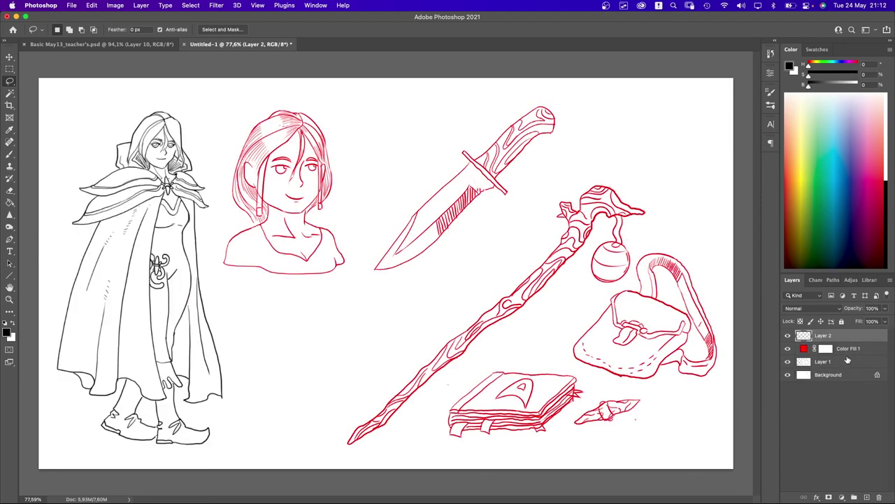
pyautogui.press('super+z')
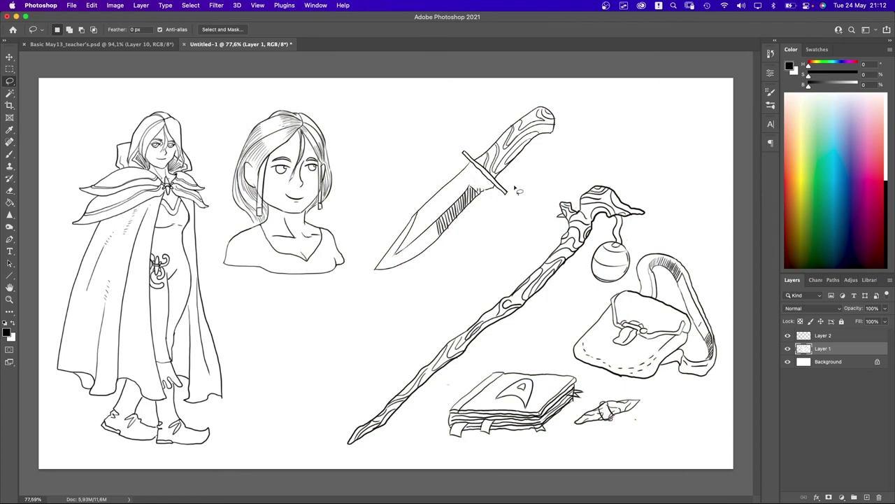
# - Erase the knife's straight blade on Layer 1, leaving its guard and wood-grained handle
pyautogui.moveTo(536, 151)
pyautogui.mouseDown()
pyautogui.moveTo(499, 116)
pyautogui.moveTo(394, 211)
pyautogui.moveTo(371, 289)
pyautogui.moveTo(553, 193)
pyautogui.mouseUp()
pyautogui.click(468, 235)
pyautogui.scroll(3, 490, 207)
pyautogui.hscroll(-2, 502, 232)
pyautogui.scroll(1, 502, 232)
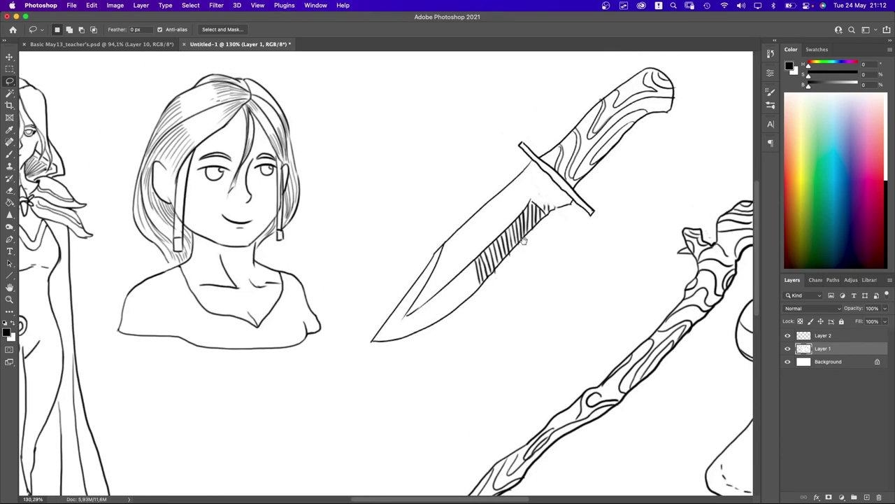
pyautogui.click(821, 337)
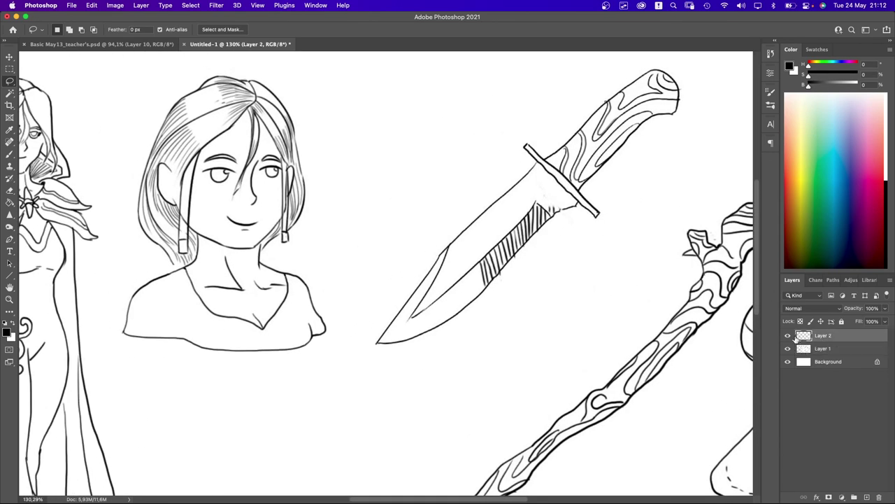
pyautogui.press('e')
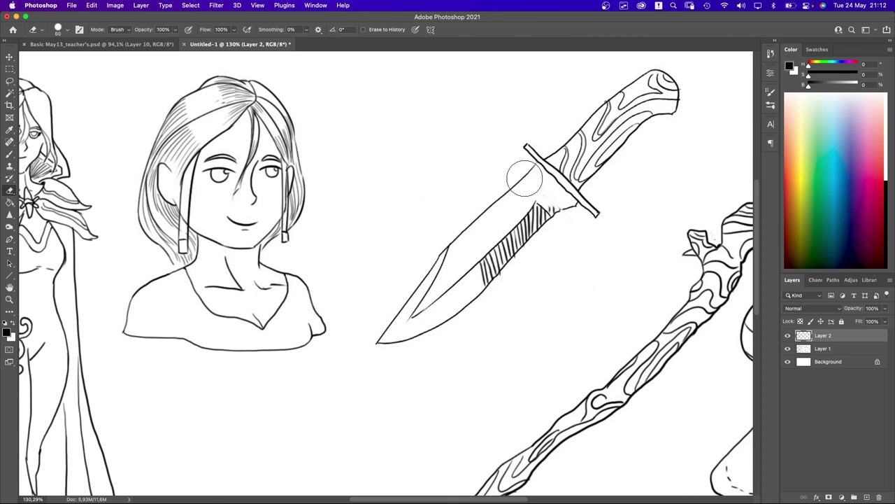
pyautogui.click(823, 348)
pyautogui.moveTo(486, 194)
pyautogui.mouseDown()
pyautogui.moveTo(524, 176)
pyautogui.moveTo(548, 213)
pyautogui.moveTo(564, 214)
pyautogui.moveTo(478, 240)
pyautogui.moveTo(396, 301)
pyautogui.moveTo(381, 340)
pyautogui.moveTo(501, 253)
pyautogui.moveTo(416, 346)
pyautogui.moveTo(484, 224)
pyautogui.moveTo(396, 332)
pyautogui.mouseUp()
# - Ink a new curved knife blade from the guard to a sharp tip, with a small notch on its lower edge
pyautogui.press('b')
pyautogui.hotkey('ctrl', 'z')
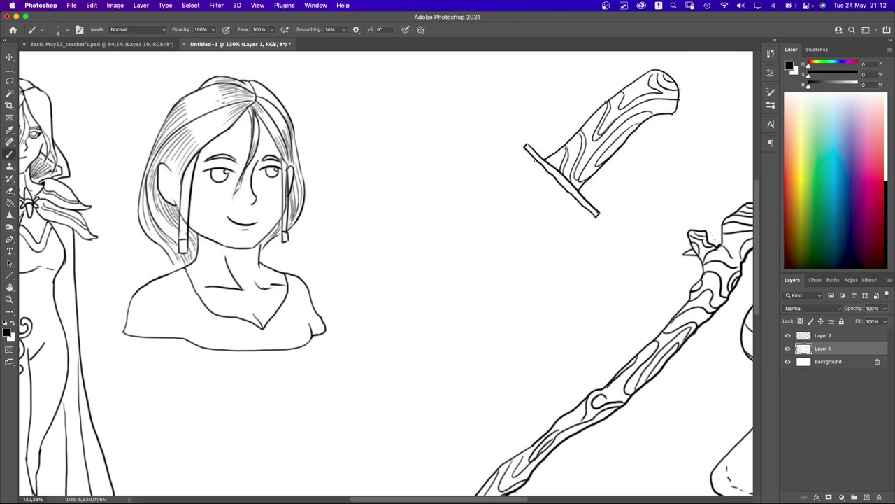
pyautogui.moveTo(535, 159)
pyautogui.mouseDown()
pyautogui.moveTo(466, 232)
pyautogui.moveTo(378, 355)
pyautogui.moveTo(493, 273)
pyautogui.moveTo(526, 223)
pyautogui.moveTo(571, 189)
pyautogui.mouseUp()
pyautogui.press('super+z')
pyautogui.moveTo(536, 161)
pyautogui.mouseDown()
pyautogui.moveTo(489, 237)
pyautogui.moveTo(408, 311)
pyautogui.moveTo(375, 358)
pyautogui.moveTo(462, 307)
pyautogui.moveTo(517, 253)
pyautogui.moveTo(525, 228)
pyautogui.mouseUp()
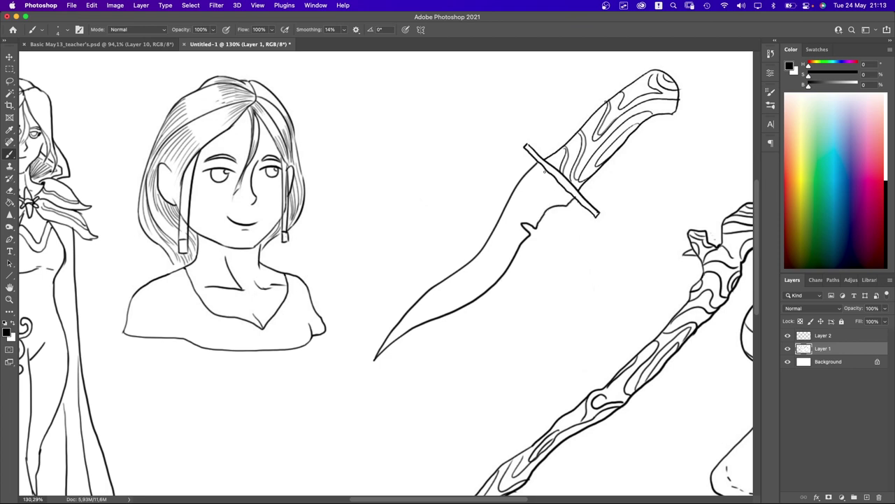
# - Add an inner contour line and short shading marks inside the curved knife blade
pyautogui.moveTo(544, 170); pyautogui.dragTo(526, 195)
pyautogui.moveTo(493, 248)
pyautogui.mouseDown()
pyautogui.moveTo(413, 310)
pyautogui.moveTo(510, 252)
pyautogui.mouseUp()
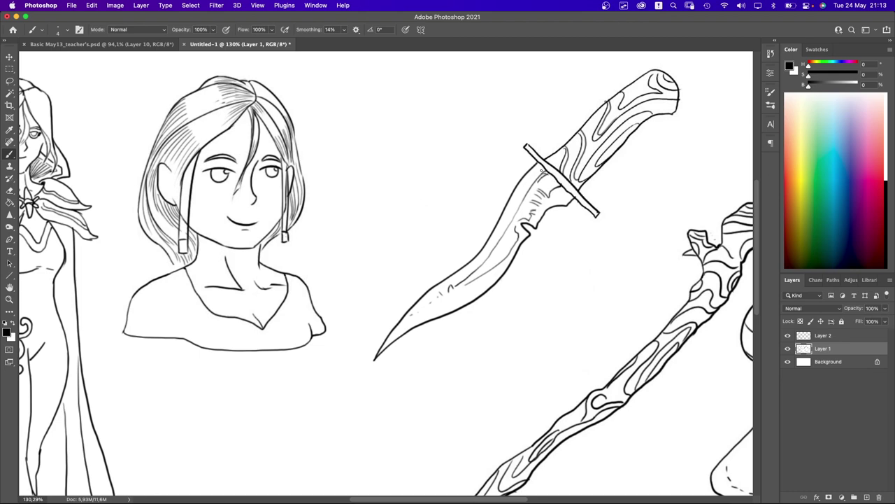
pyautogui.scroll(-5, 442, 280)
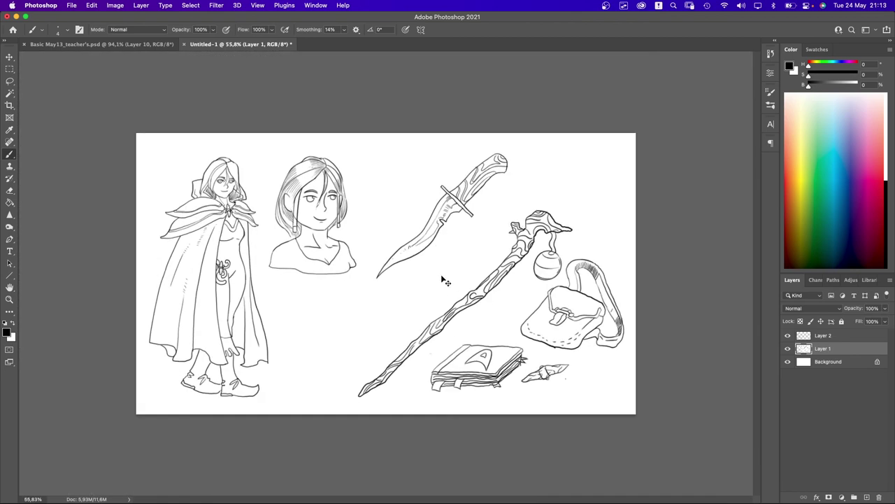
pyautogui.scroll(3, 462, 283)
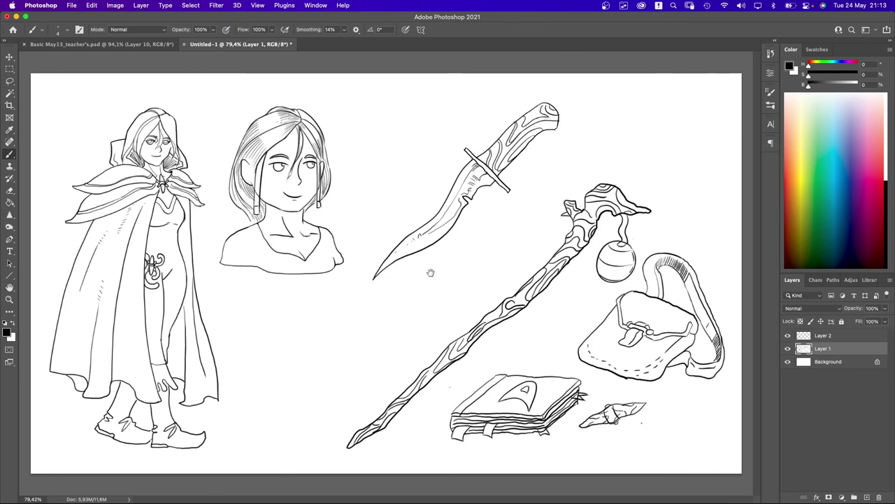
# - Select the whole knife and move it down and right, closer to the staff's head
pyautogui.press('l')
pyautogui.moveTo(519, 183)
pyautogui.mouseDown()
pyautogui.moveTo(550, 153)
pyautogui.moveTo(560, 98)
pyautogui.moveTo(455, 152)
pyautogui.moveTo(428, 205)
pyautogui.moveTo(367, 268)
pyautogui.moveTo(447, 251)
pyautogui.moveTo(492, 199)
pyautogui.moveTo(523, 190)
pyautogui.moveTo(519, 210)
pyautogui.moveTo(523, 199)
pyautogui.mouseUp()
pyautogui.press('v')
pyautogui.press('super+d')
# - Select the bust portrait and shift it slightly right, away from the full-body figure
pyautogui.press('l')
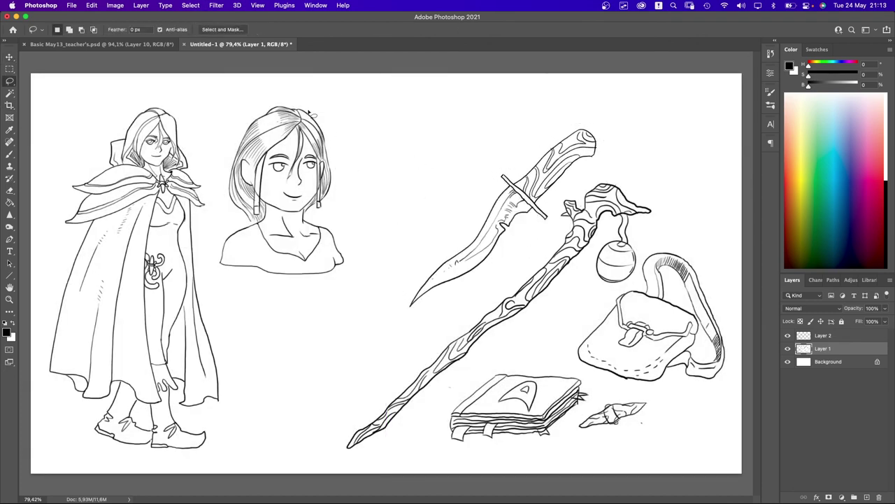
pyautogui.moveTo(323, 109)
pyautogui.mouseDown()
pyautogui.moveTo(260, 106)
pyautogui.moveTo(223, 183)
pyautogui.moveTo(213, 242)
pyautogui.moveTo(296, 286)
pyautogui.moveTo(349, 227)
pyautogui.moveTo(325, 105)
pyautogui.mouseUp()
pyautogui.press('v')
pyautogui.moveTo(301, 236); pyautogui.dragTo(306, 236)
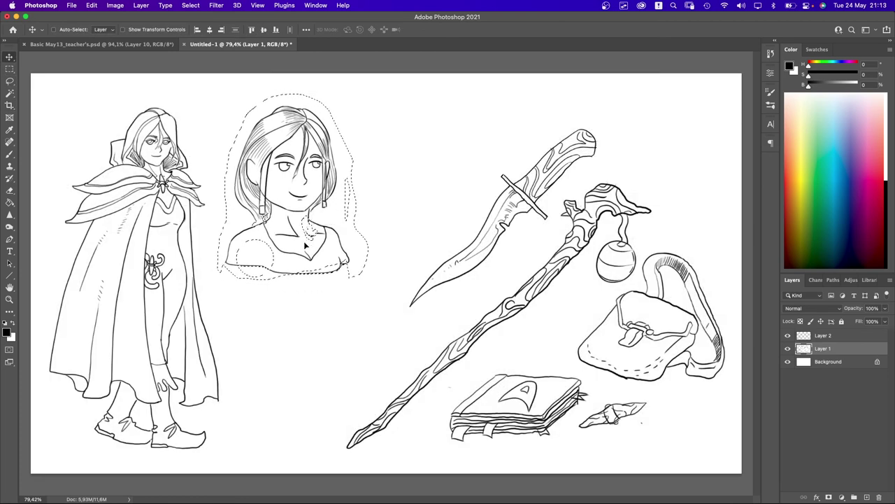
pyautogui.press('super+d')
# - Select the knife, staff, satchel, book and small shard together and shift the group slightly upward
pyautogui.press('l')
pyautogui.moveTo(277, 94)
pyautogui.mouseDown()
pyautogui.moveTo(196, 108)
pyautogui.moveTo(135, 102)
pyautogui.moveTo(25, 258)
pyautogui.moveTo(32, 415)
pyautogui.moveTo(203, 472)
pyautogui.moveTo(286, 418)
pyautogui.mouseUp()
pyautogui.moveTo(574, 113)
pyautogui.mouseDown()
pyautogui.moveTo(419, 263)
pyautogui.moveTo(372, 328)
pyautogui.moveTo(327, 424)
pyautogui.moveTo(378, 482)
pyautogui.moveTo(692, 449)
pyautogui.moveTo(743, 409)
pyautogui.moveTo(740, 256)
pyautogui.moveTo(672, 170)
pyautogui.moveTo(570, 113)
pyautogui.mouseUp()
pyautogui.press('v')
pyautogui.moveTo(578, 262)
pyautogui.mouseDown()
pyautogui.moveTo(584, 245)
pyautogui.moveTo(575, 244)
pyautogui.mouseUp()
pyautogui.press('super+d')
pyautogui.moveTo(528, 218); pyautogui.dragTo(401, 186)
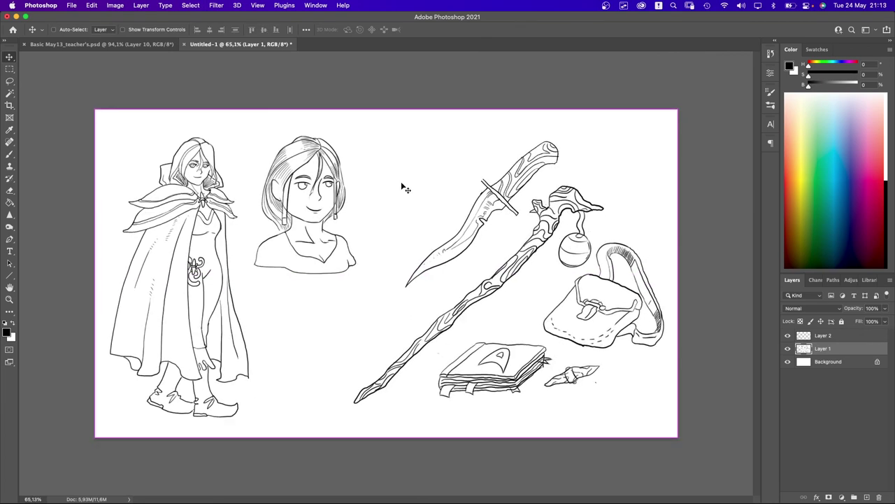
# - Save the sheet to the Desktop in Photoshop format, naming it with the student's name followed by "-basicclass"
pyautogui.press('super+s')
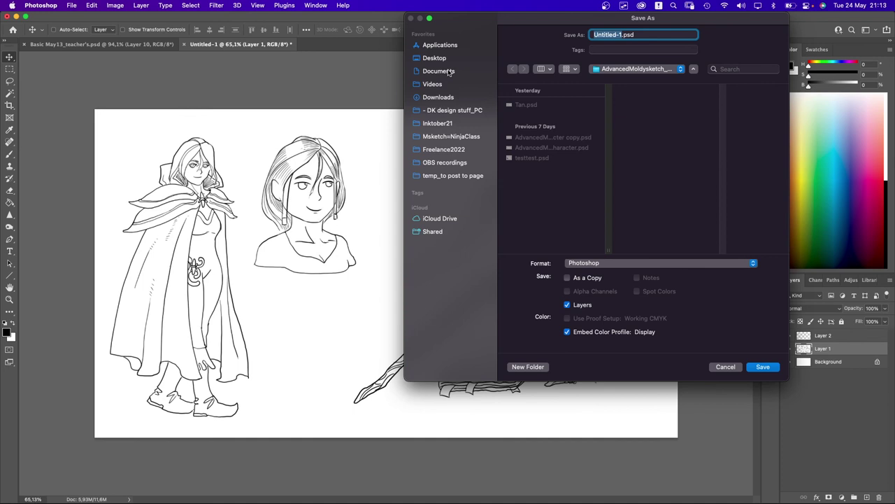
pyautogui.click(446, 60)
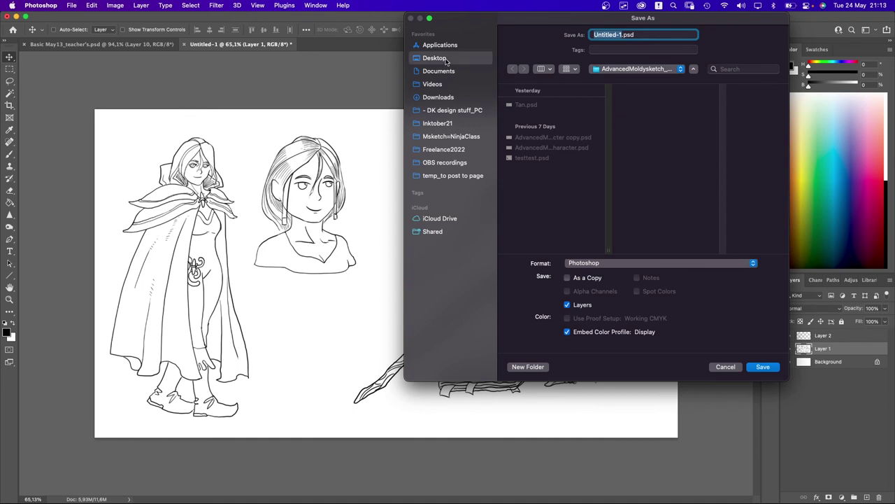
pyautogui.write('thanh')
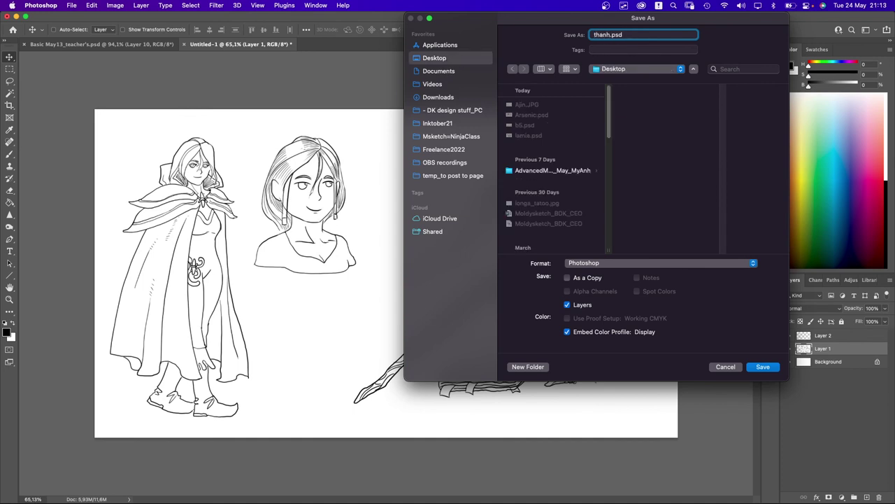
pyautogui.write('-basicclass')
pyautogui.press('Return')
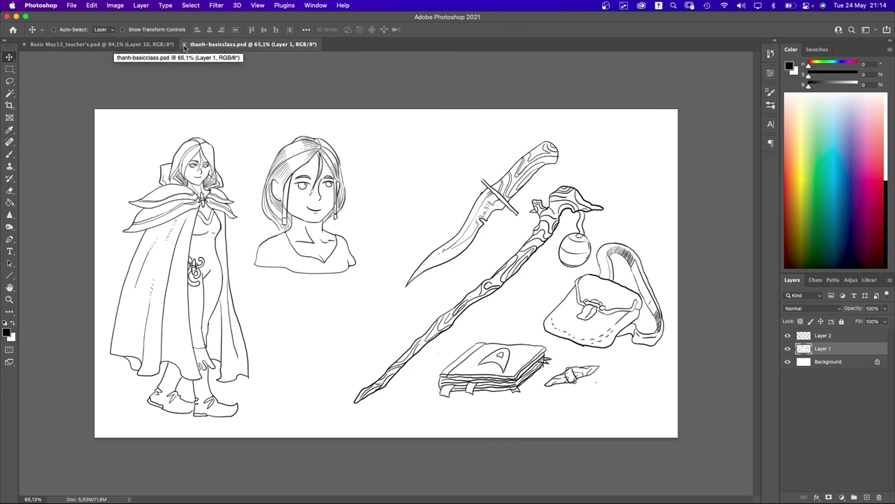
# - Switch to Chrome, close the student's sketch photo and check the in-call messages and participants in Google Meet
pyautogui.moveTo(889, 83)
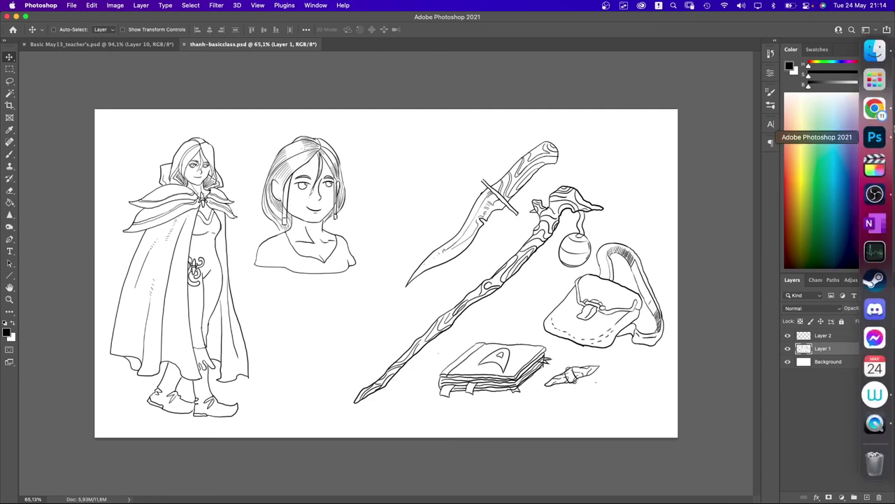
pyautogui.click(874, 107)
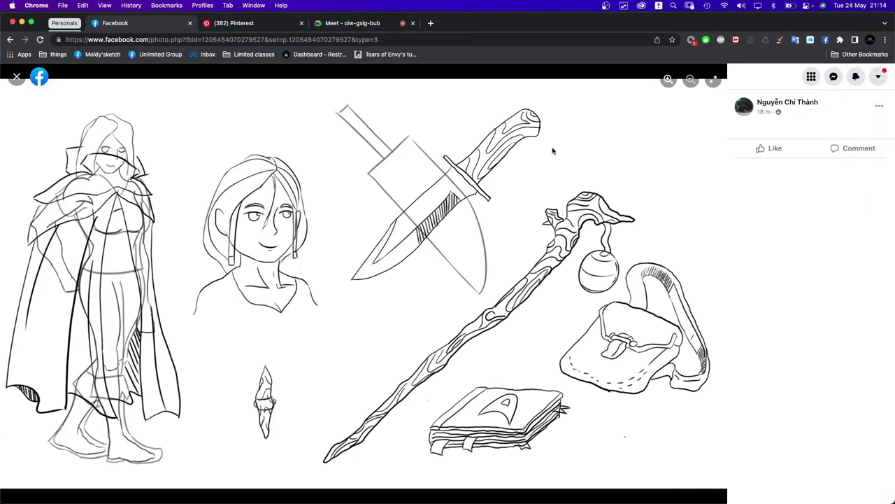
pyautogui.click(16, 79)
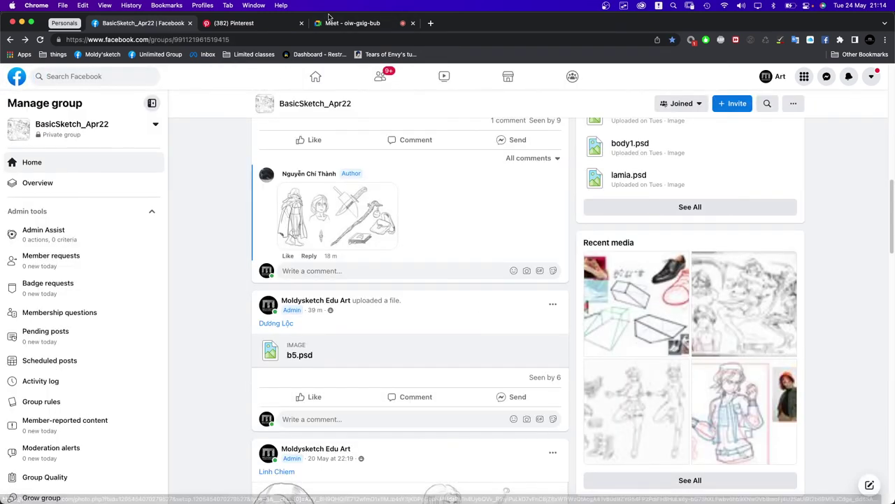
pyautogui.click(339, 27)
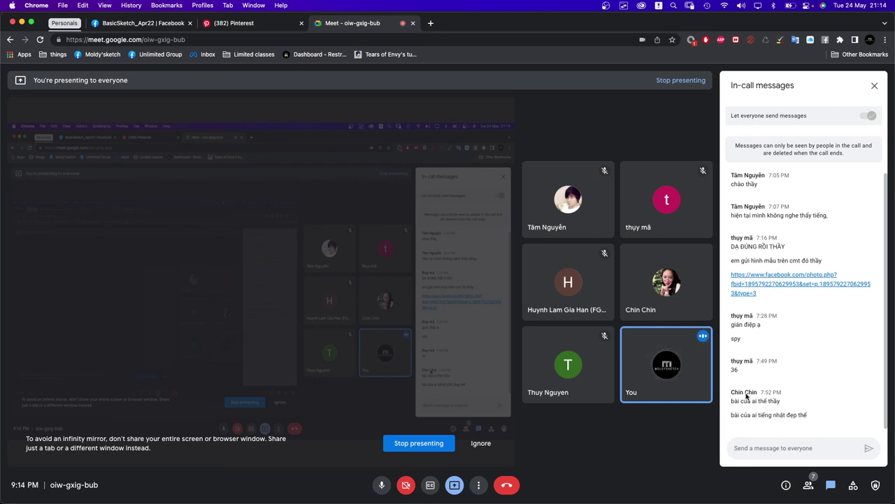
pyautogui.moveTo(666, 282)
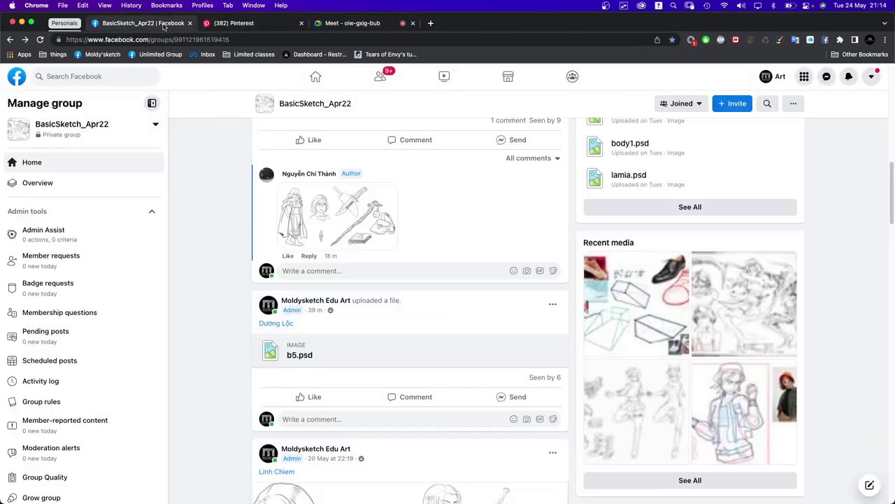
# - Return to the BasicSketch_Apr22 Facebook group and open its cover photo at full size
pyautogui.click(140, 23)
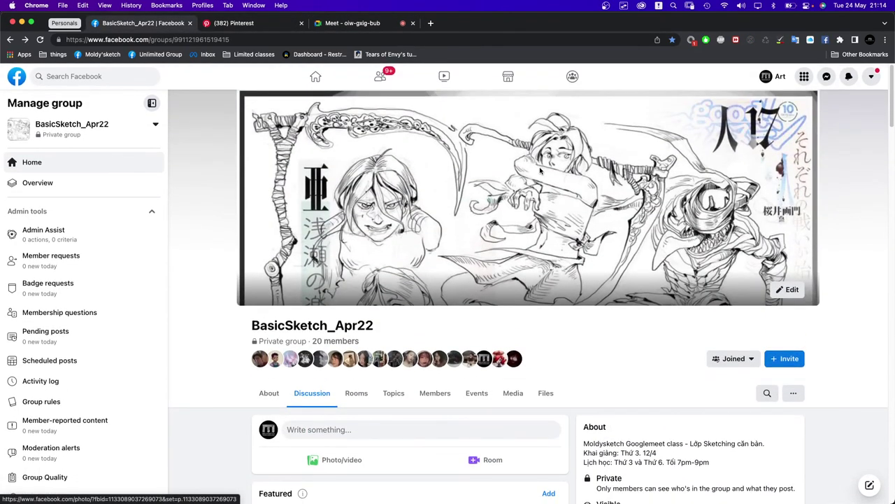
pyautogui.click(540, 170)
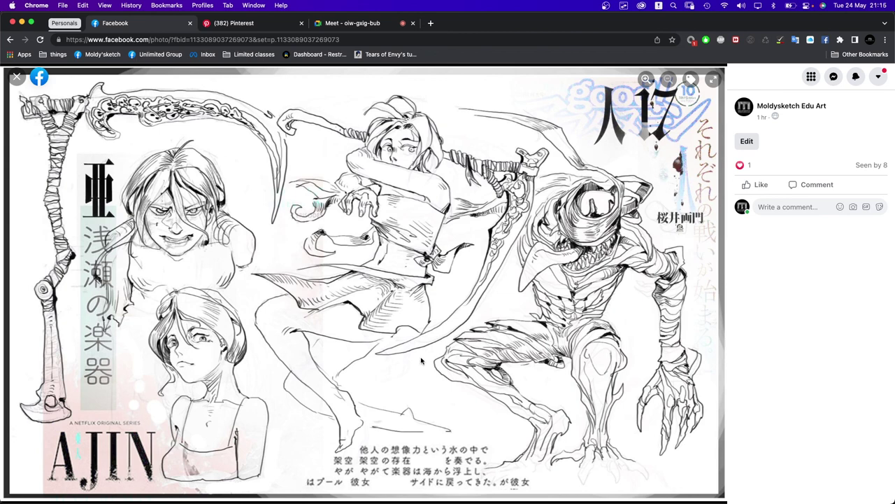
# - Close the group's cover photo and look through the recent posts in the BasicSketch_Apr22 discussion feed
pyautogui.press('Escape')
pyautogui.scroll(-5, 510, 380)
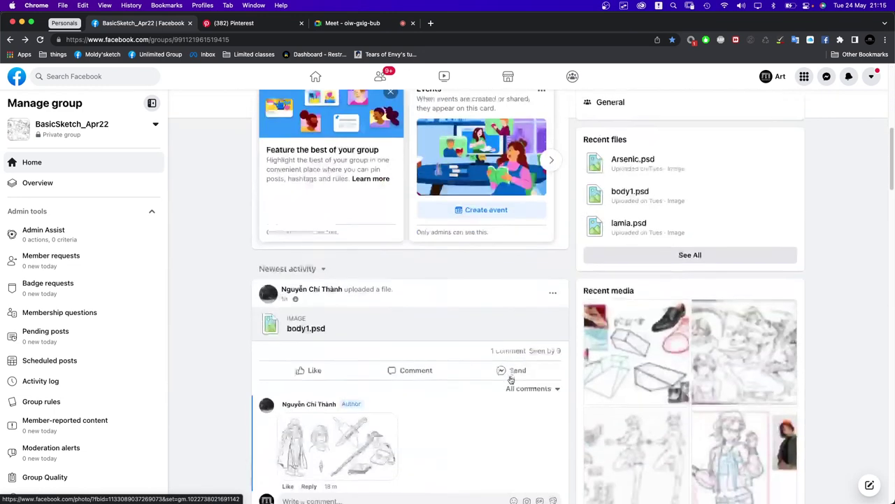
pyautogui.scroll(-3, 510, 380)
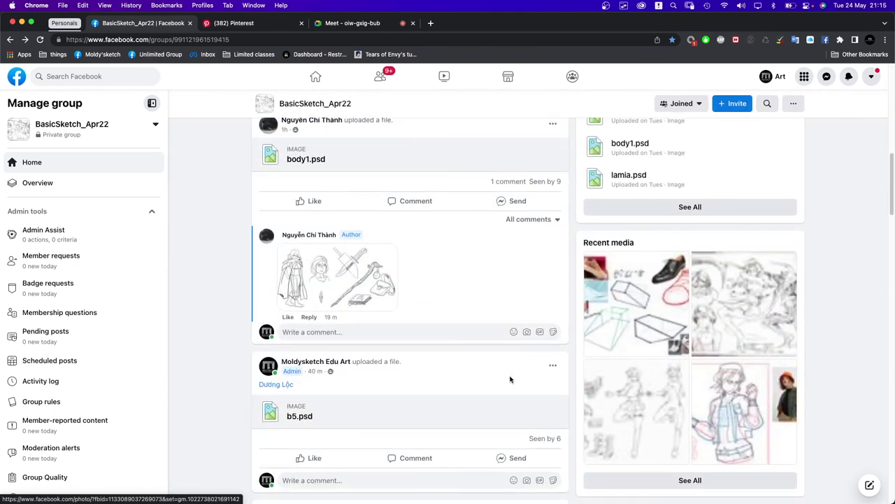
pyautogui.scroll(10, 509, 379)
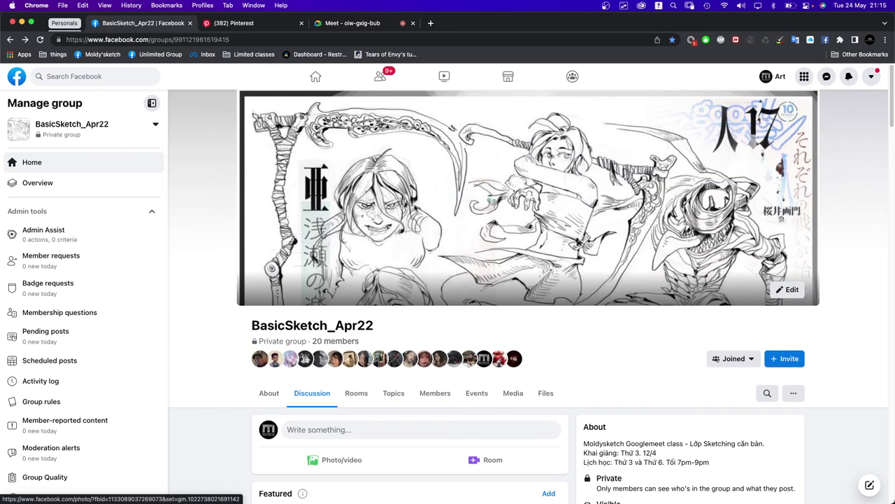
# - Leave the class call in Google Meet and return to the Meet home screen
pyautogui.click(374, 25)
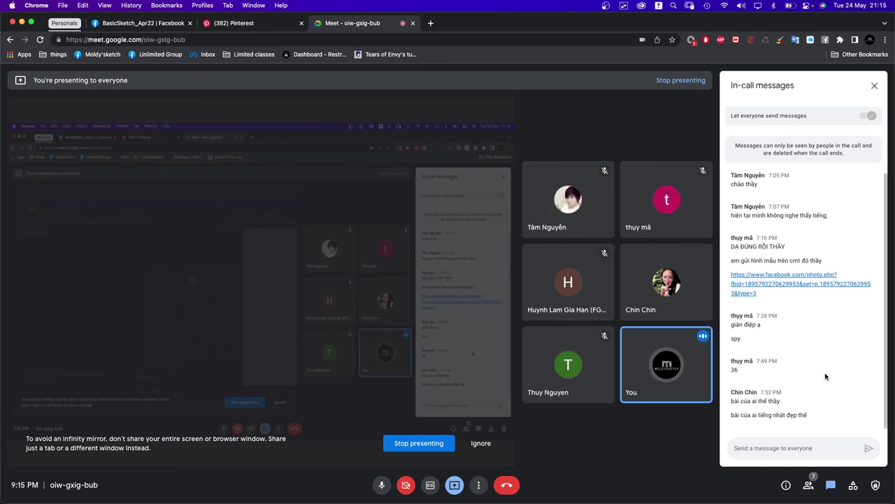
pyautogui.click(507, 478)
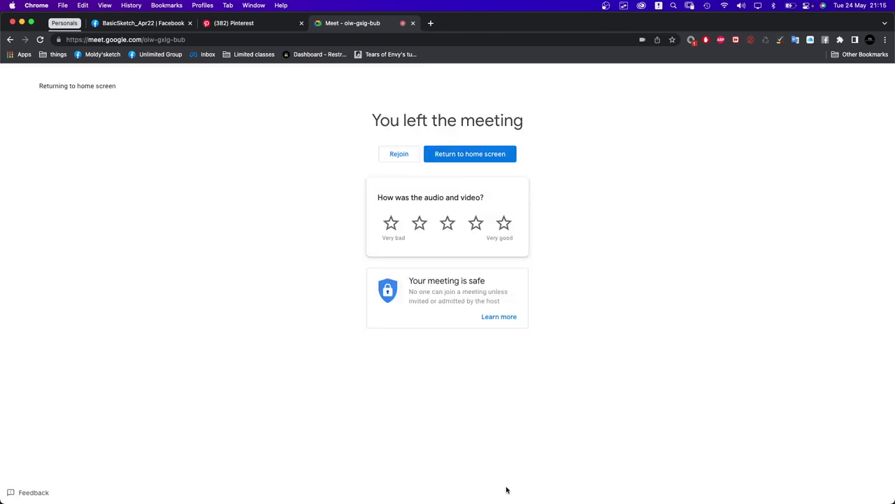
pyautogui.click(487, 158)
# - Switch to OBS to bring up its recording controls
pyautogui.moveTo(887, 136)
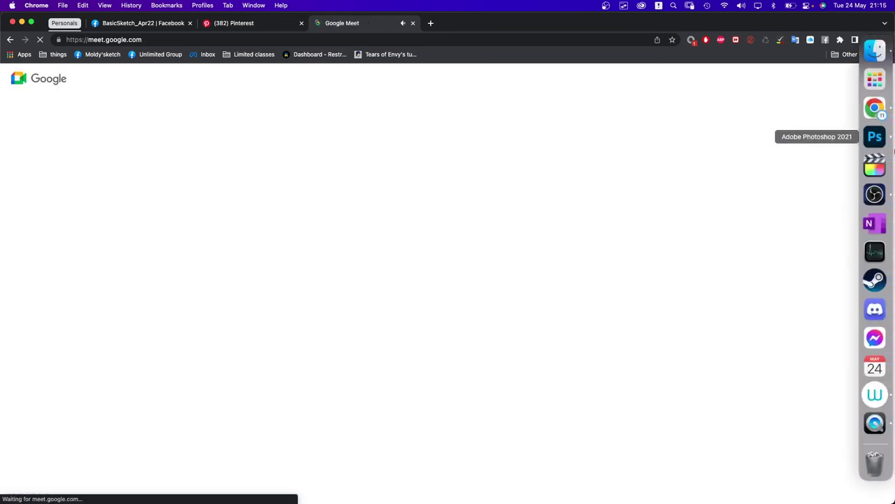
pyautogui.click(876, 194)
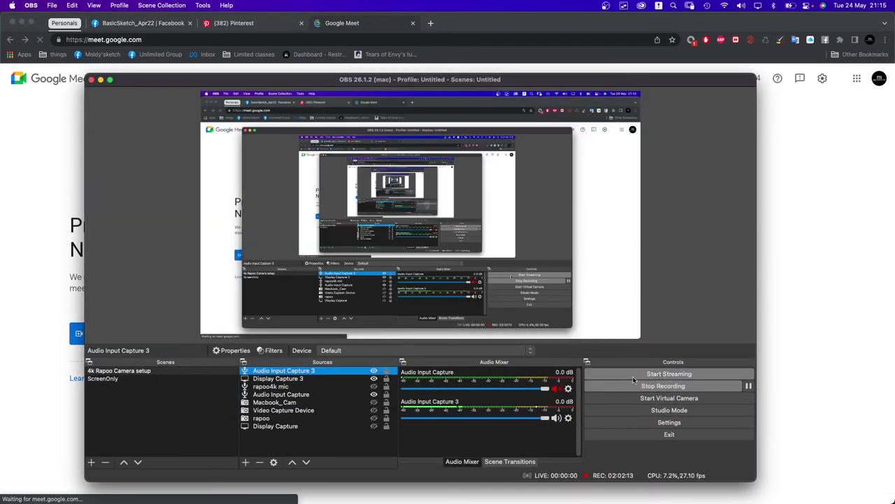